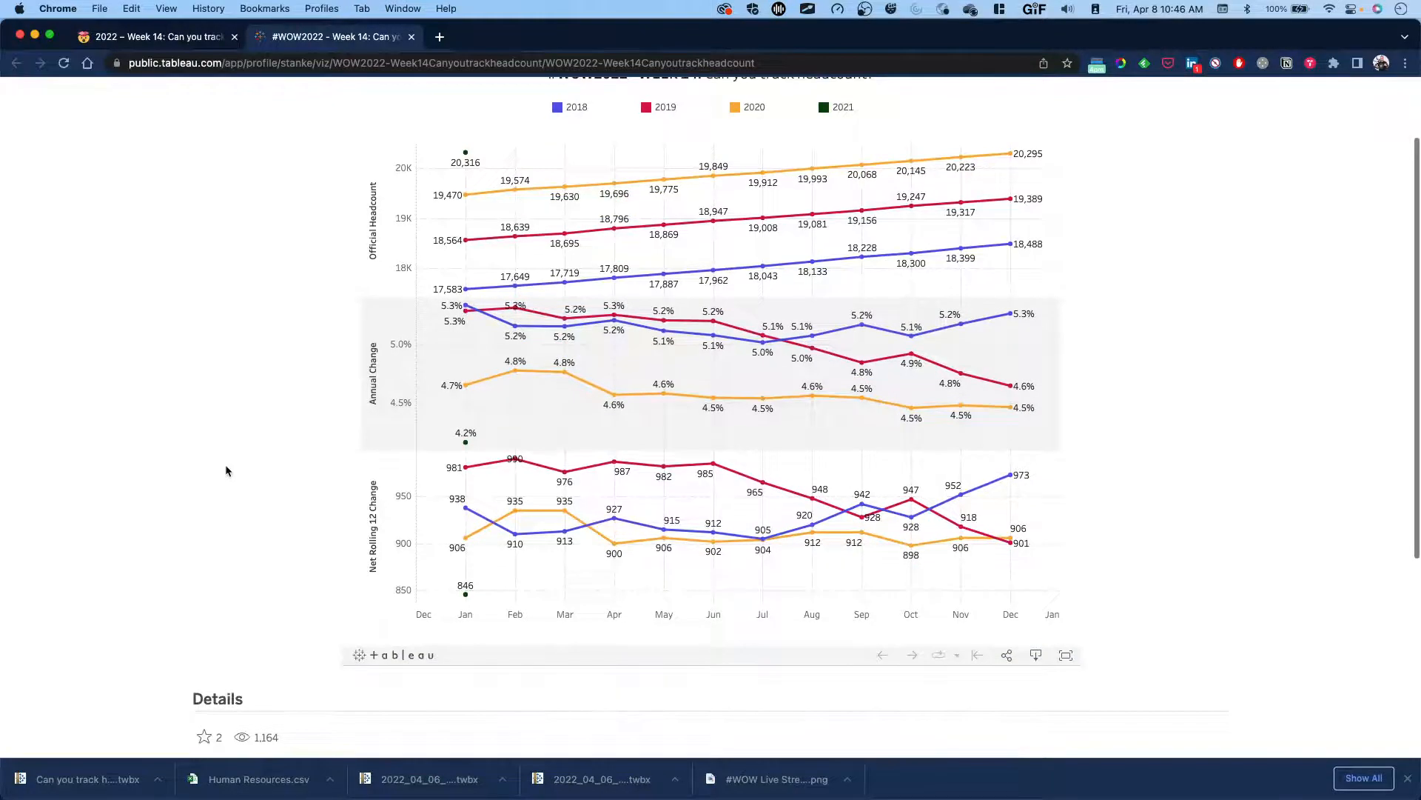
Examine the Week 14 headcount challenge's introduction and data-manipulation note alongside the published Tableau Public dashboard.
scroll(226, 471, "up", 2)
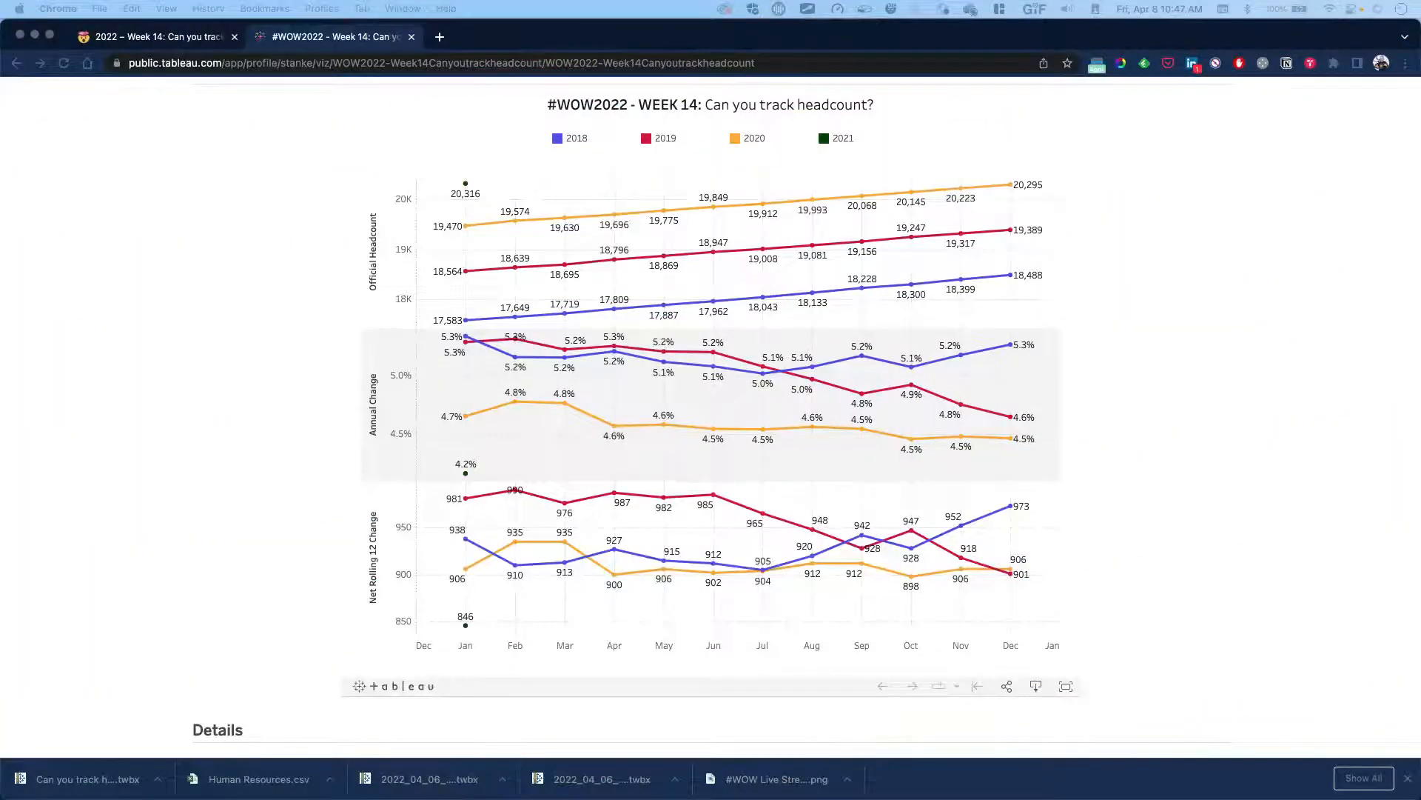
left_click(222, 43)
scroll(214, 335, "up", 3)
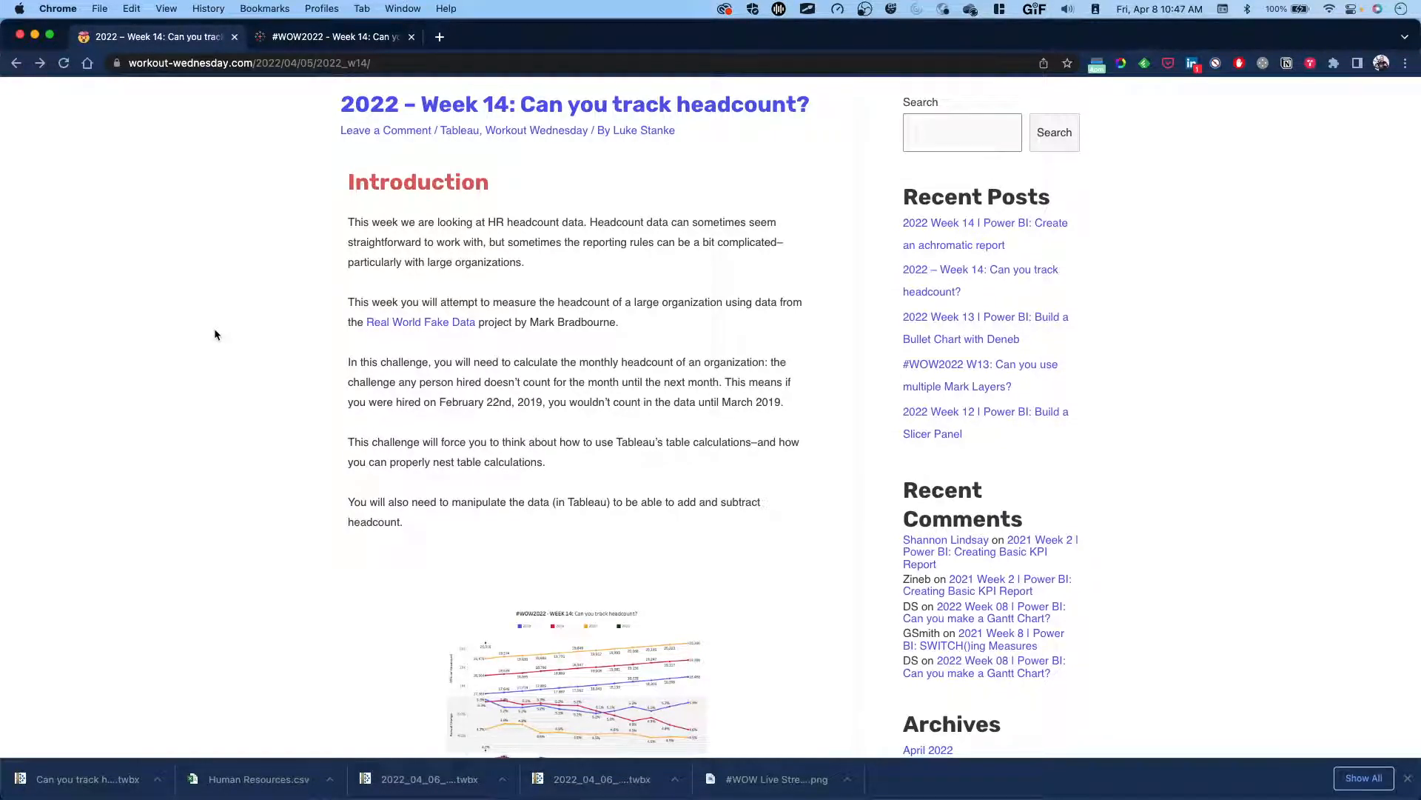
scroll(216, 332, "down", 5)
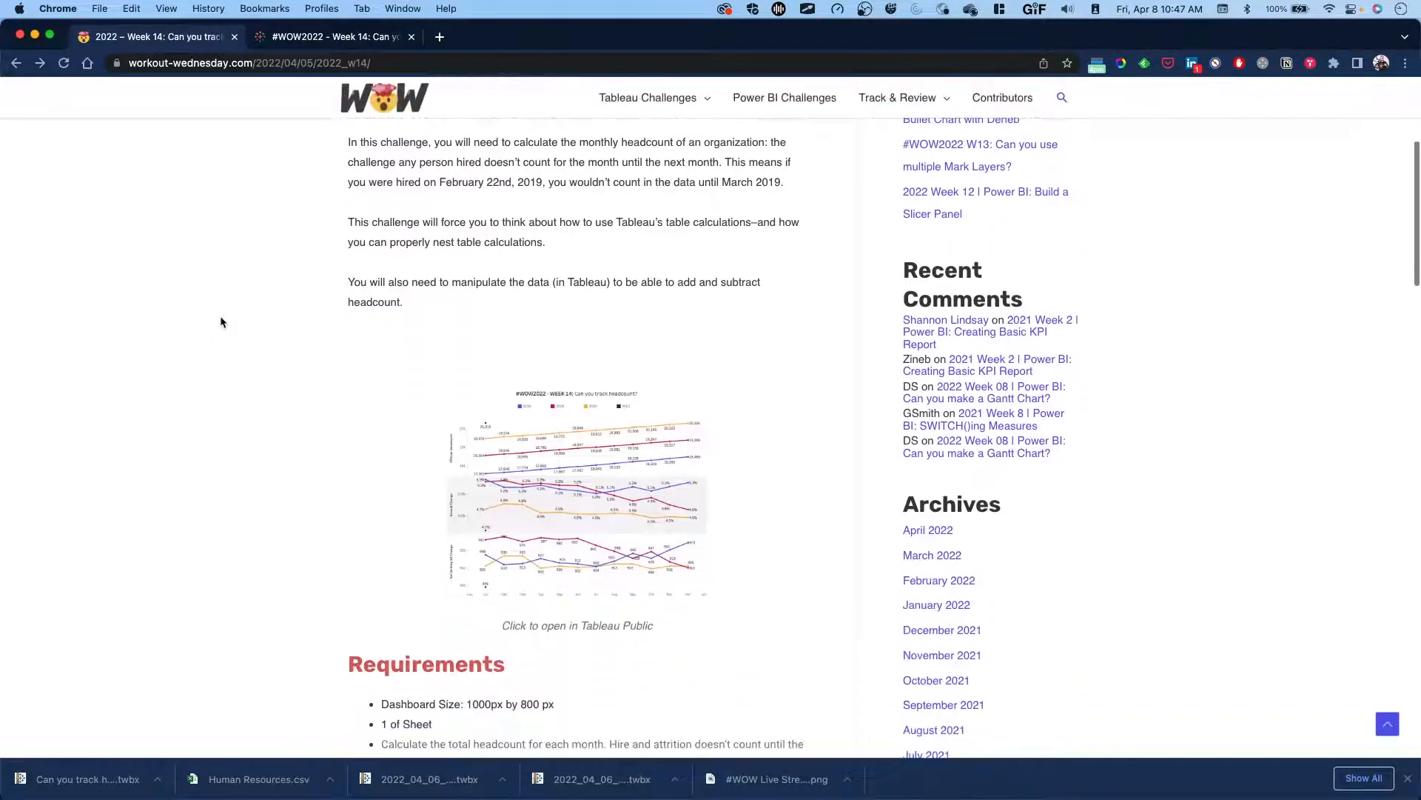
left_click(337, 43)
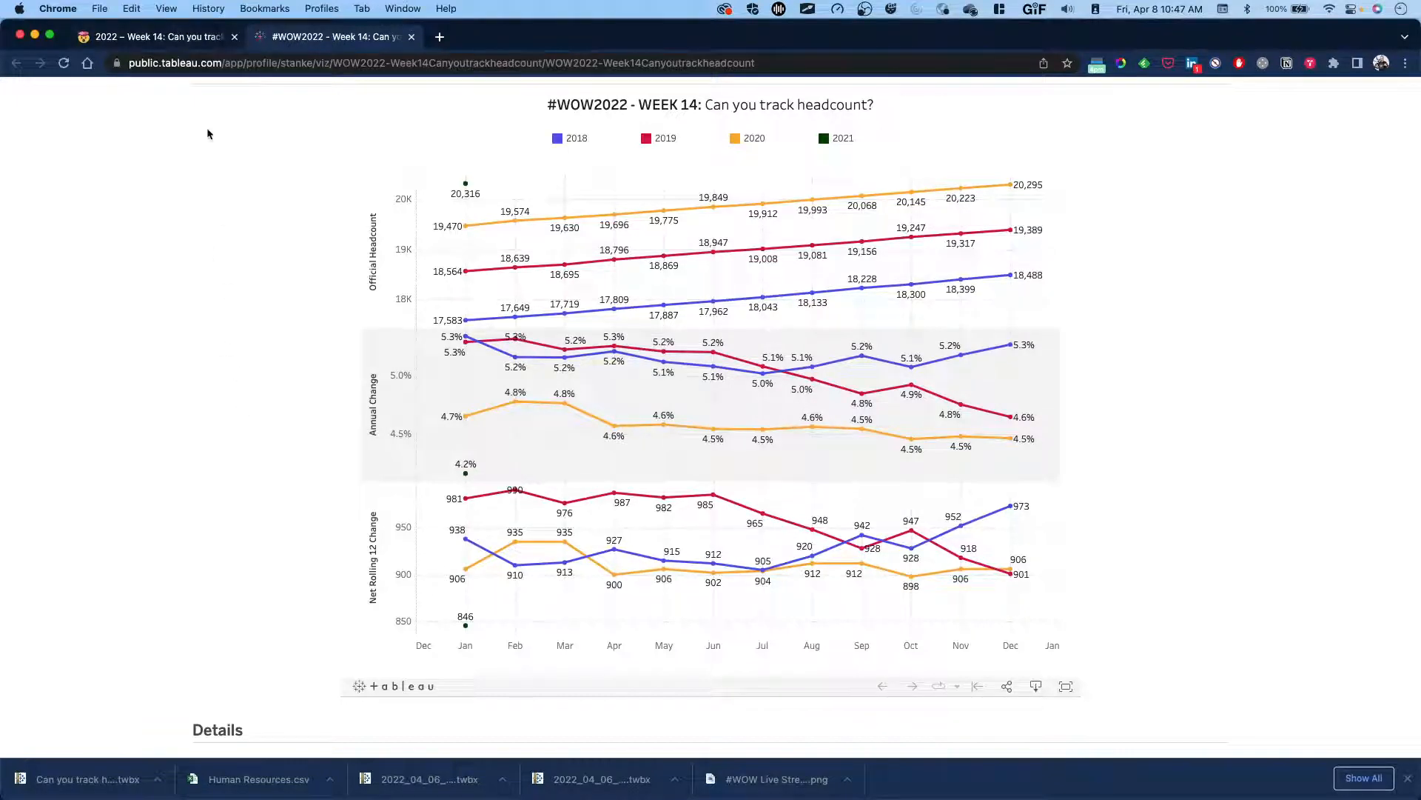
left_click(180, 37)
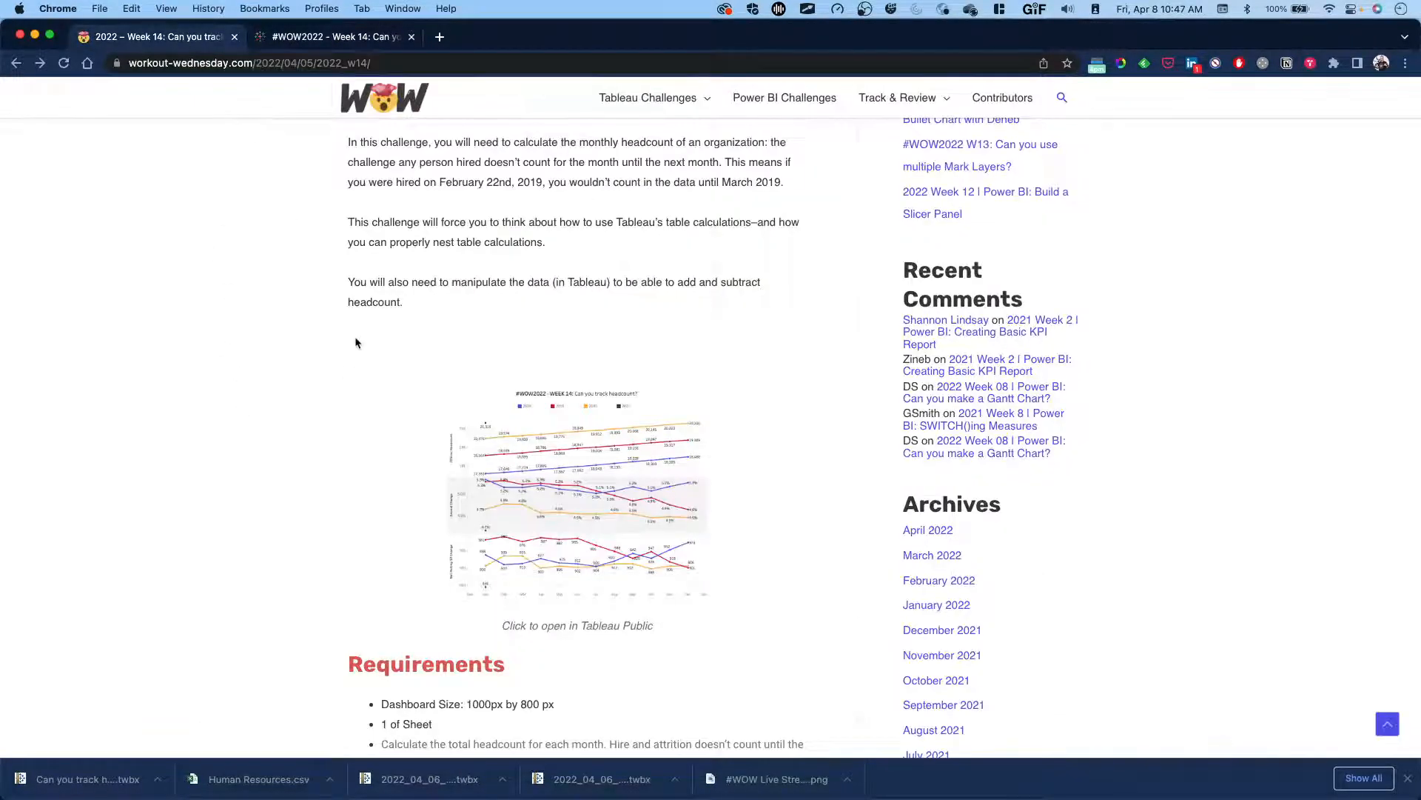
left_click_drag(339, 277, 426, 302)
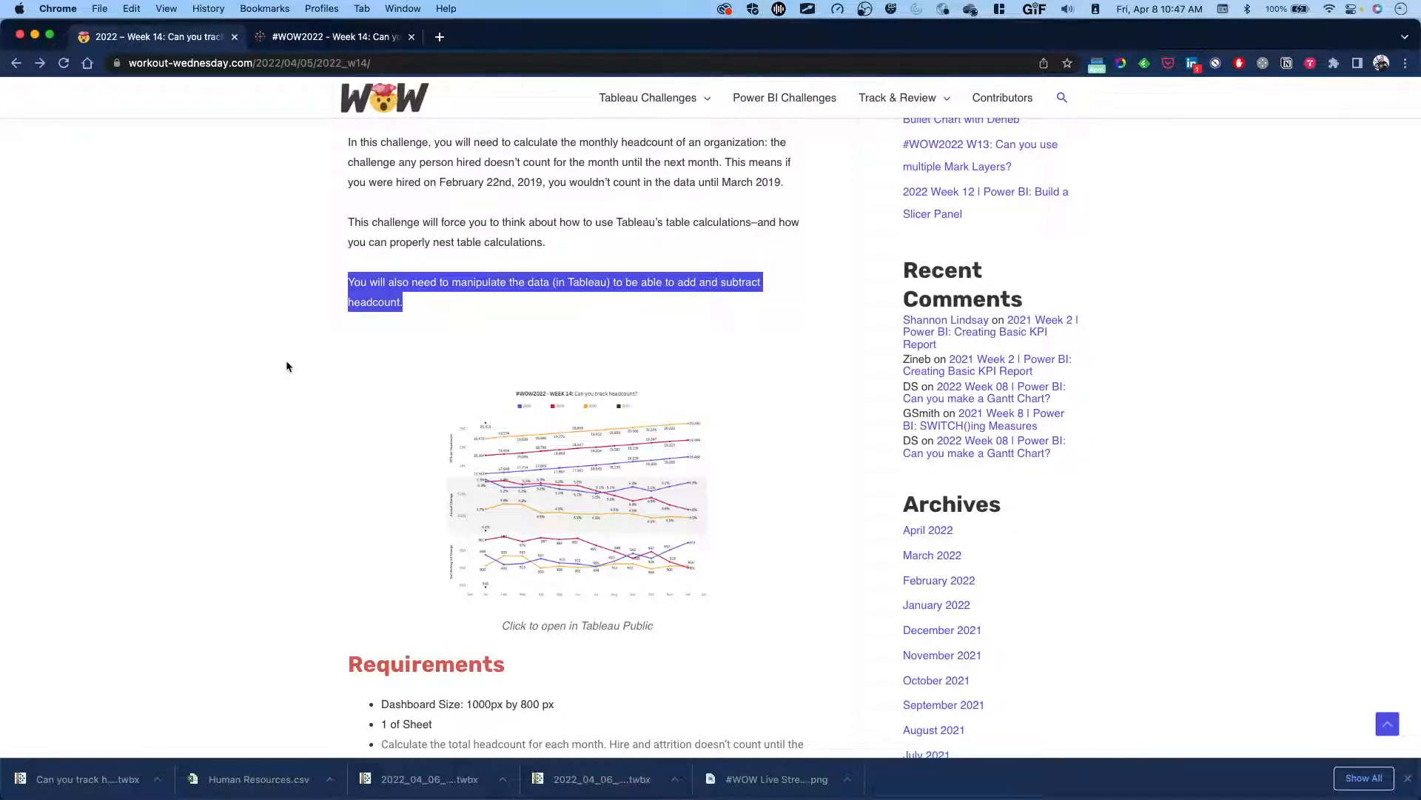
scroll(287, 366, "down", 1)
scroll(288, 367, "up", 4)
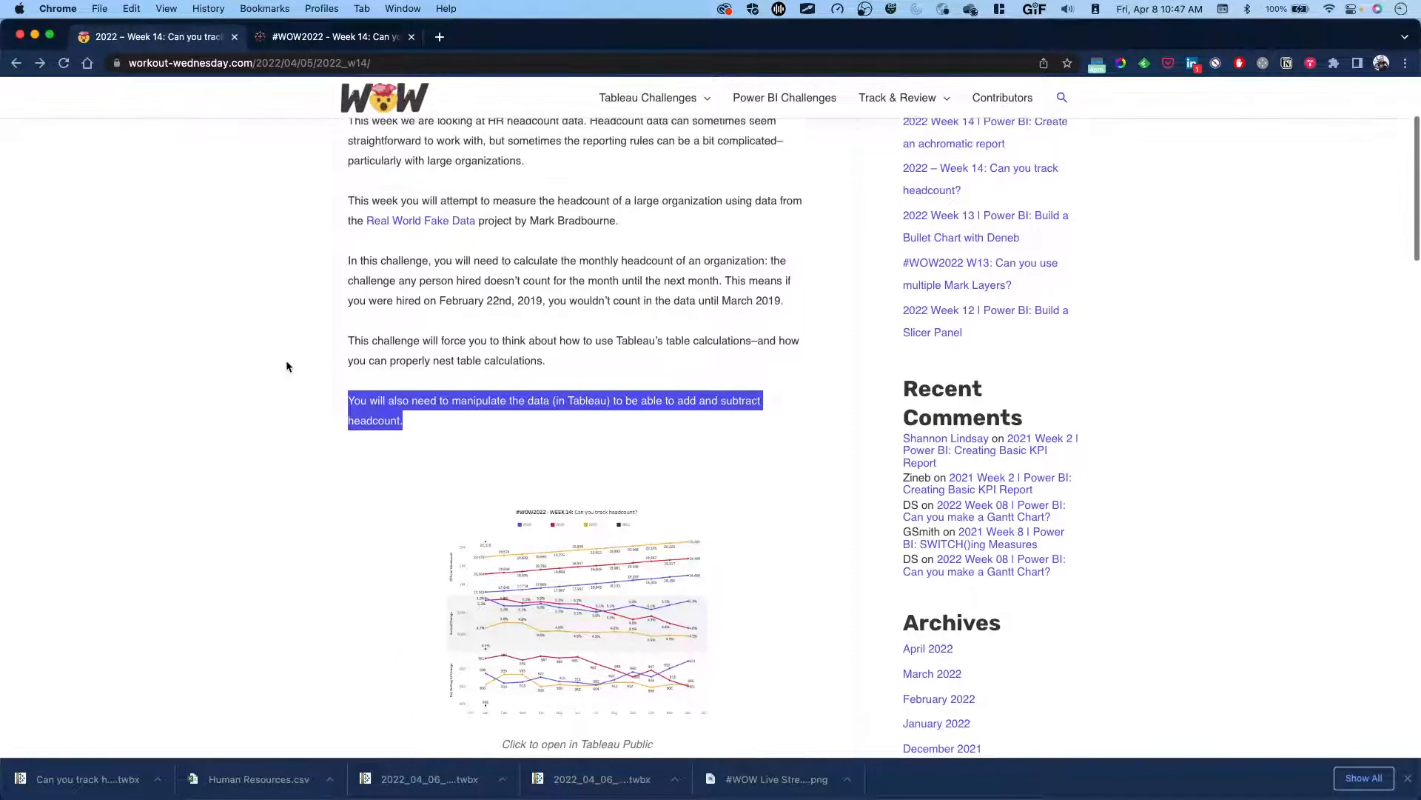
scroll(287, 366, "up", 5)
scroll(287, 366, "down", 2)
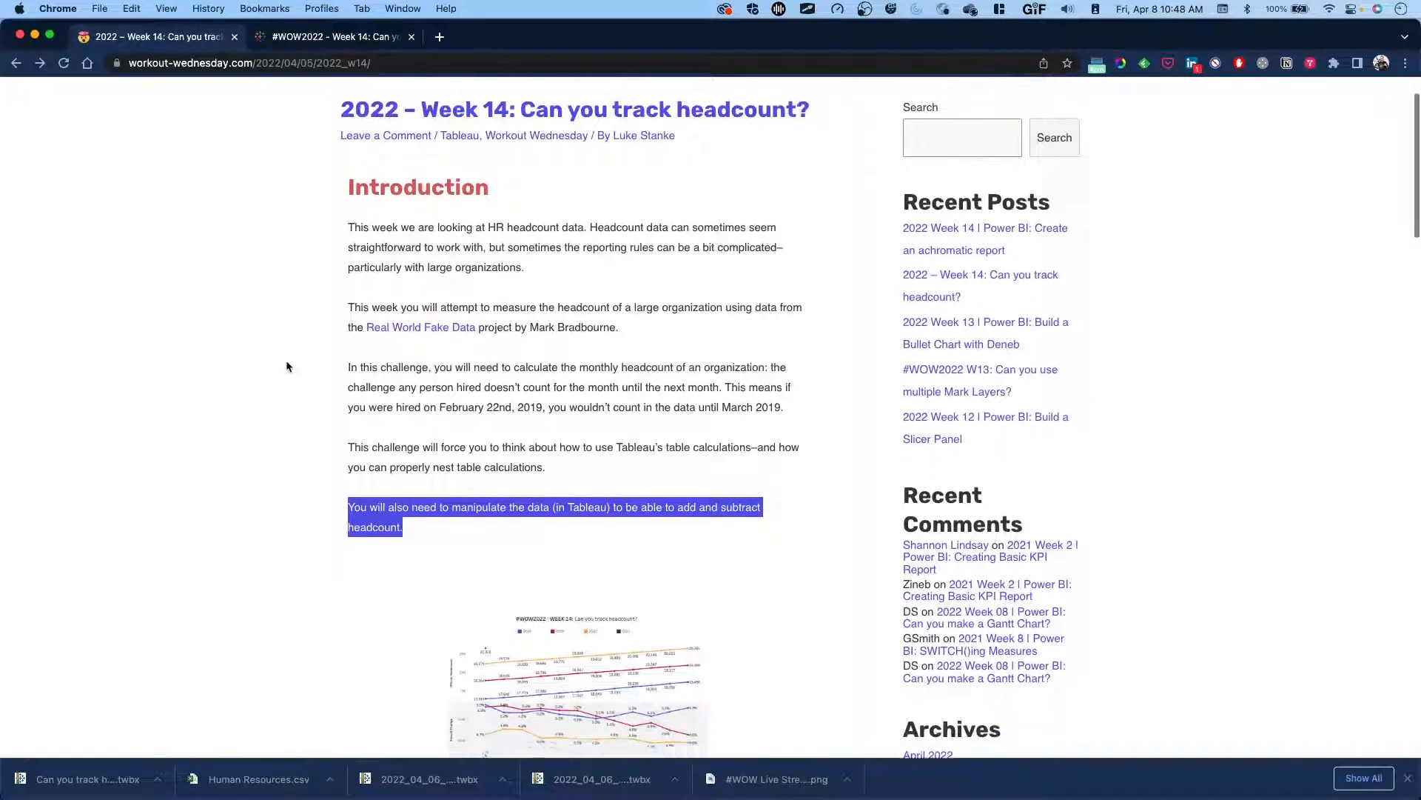
scroll(287, 366, "down", 7)
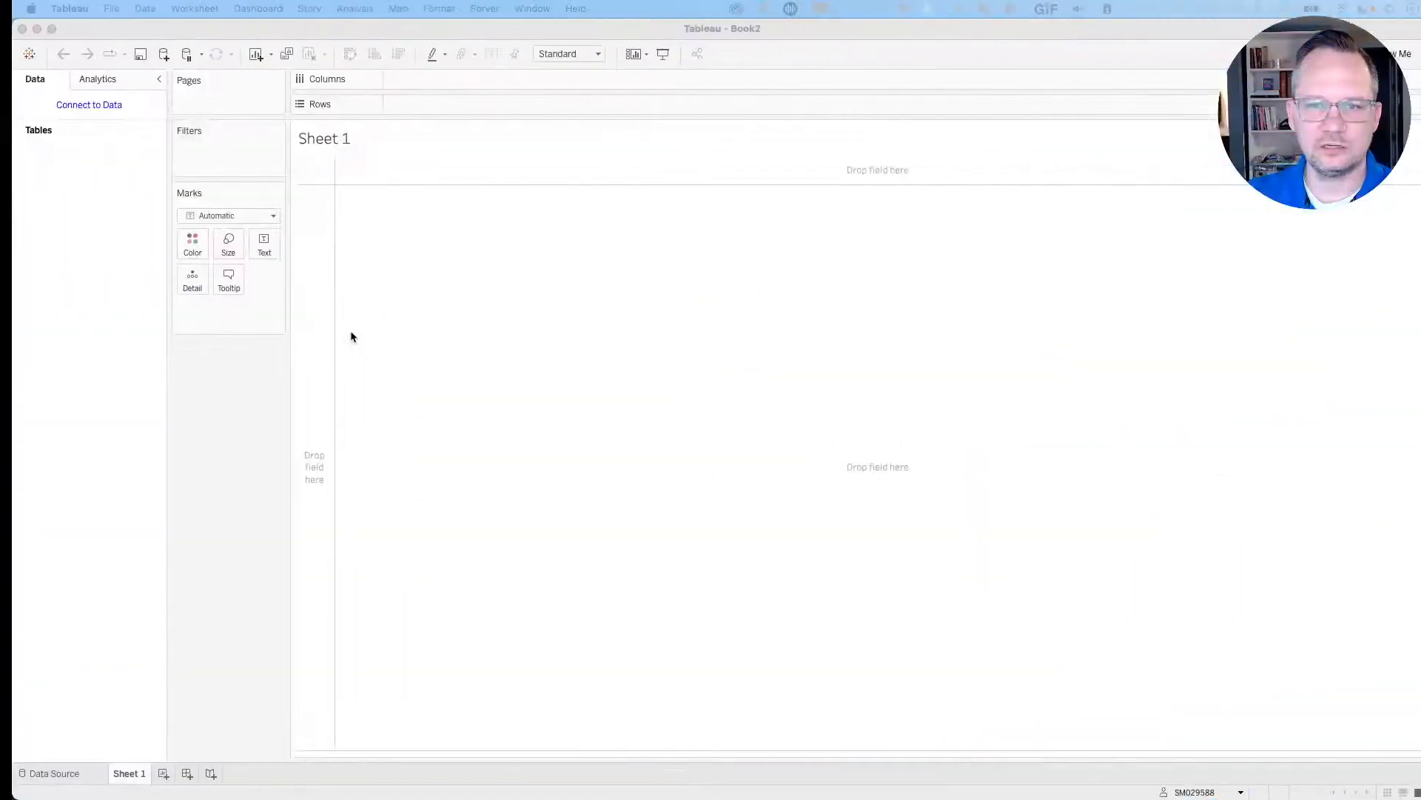
Connect to the text file Human Resources.csv in the Downloads folder and open Sheet 1.
left_click(76, 108)
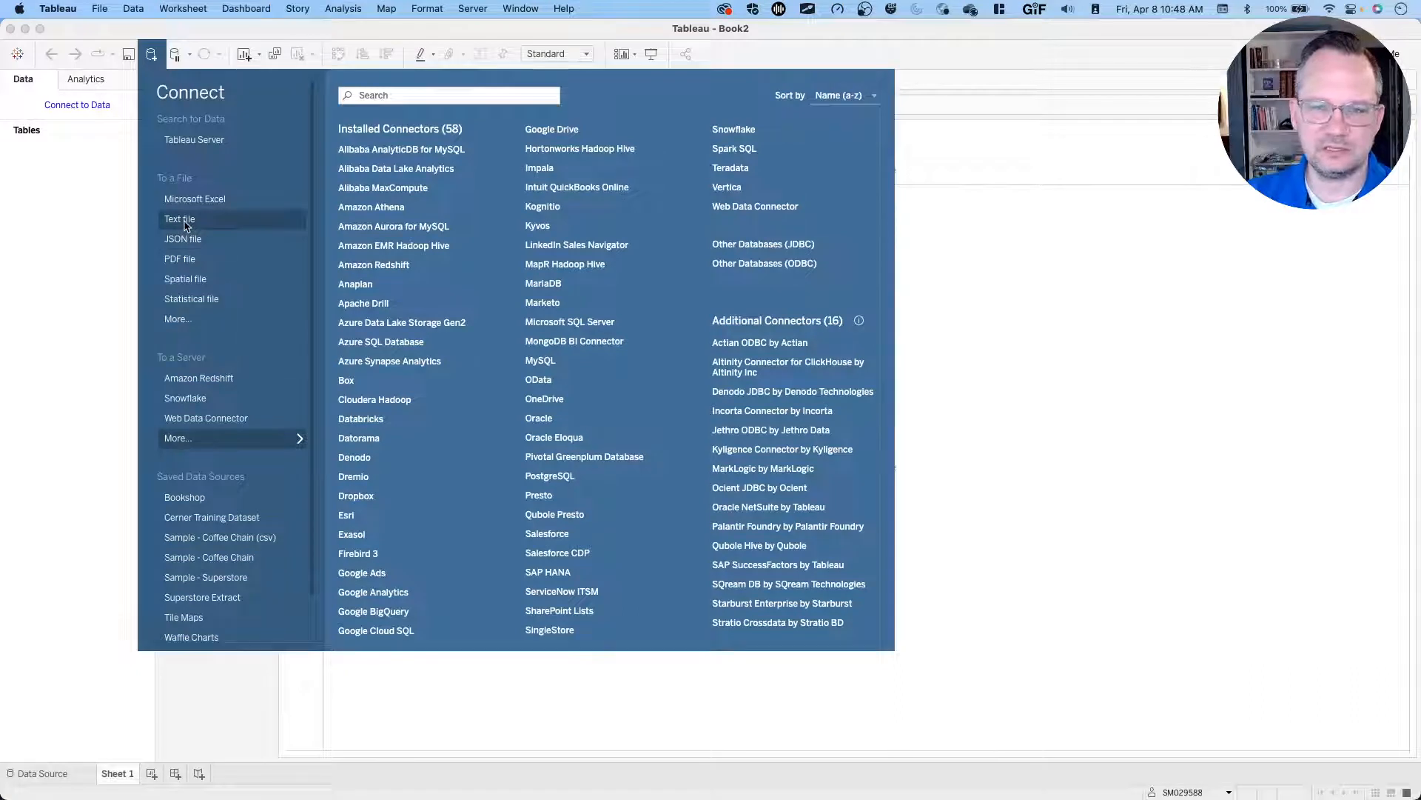
left_click(187, 219)
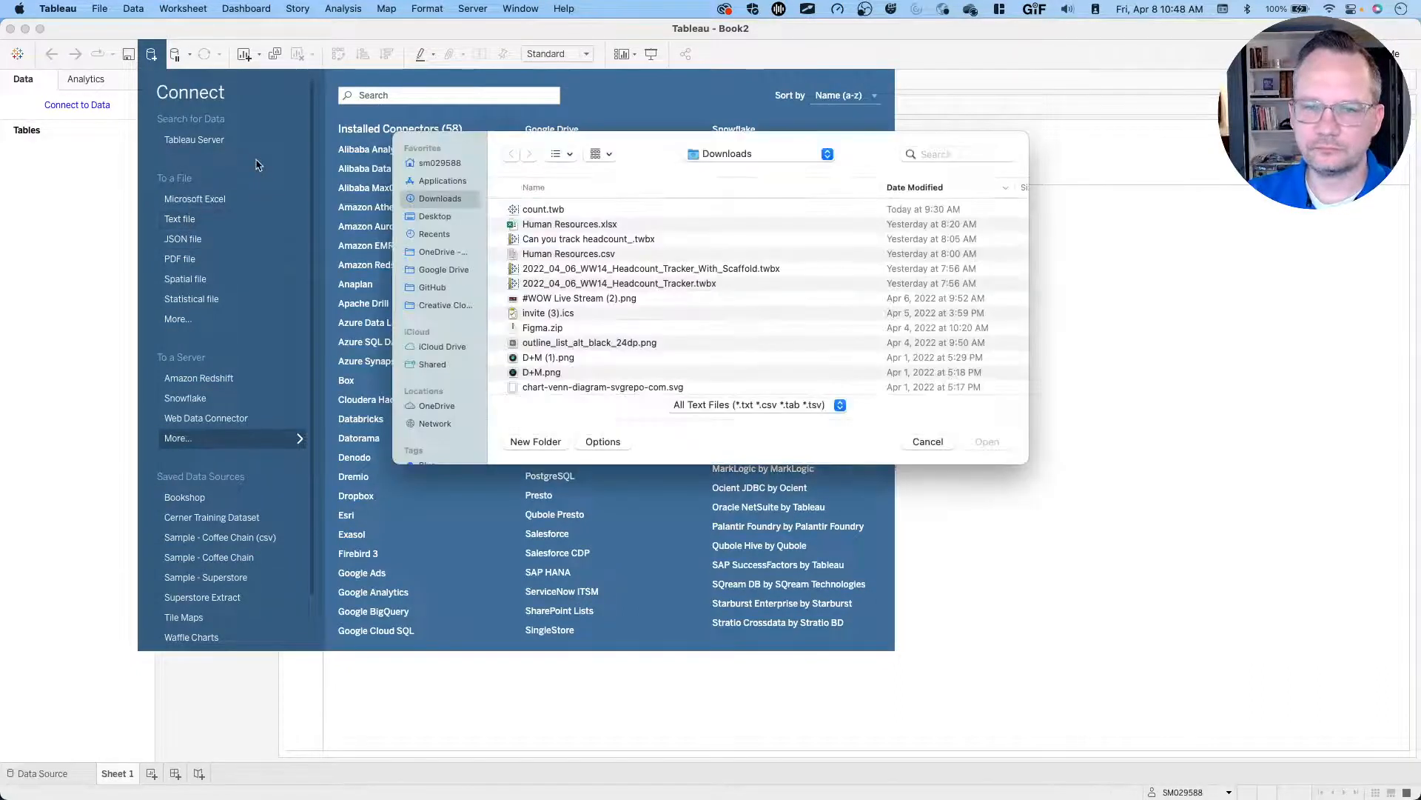
left_click(585, 254)
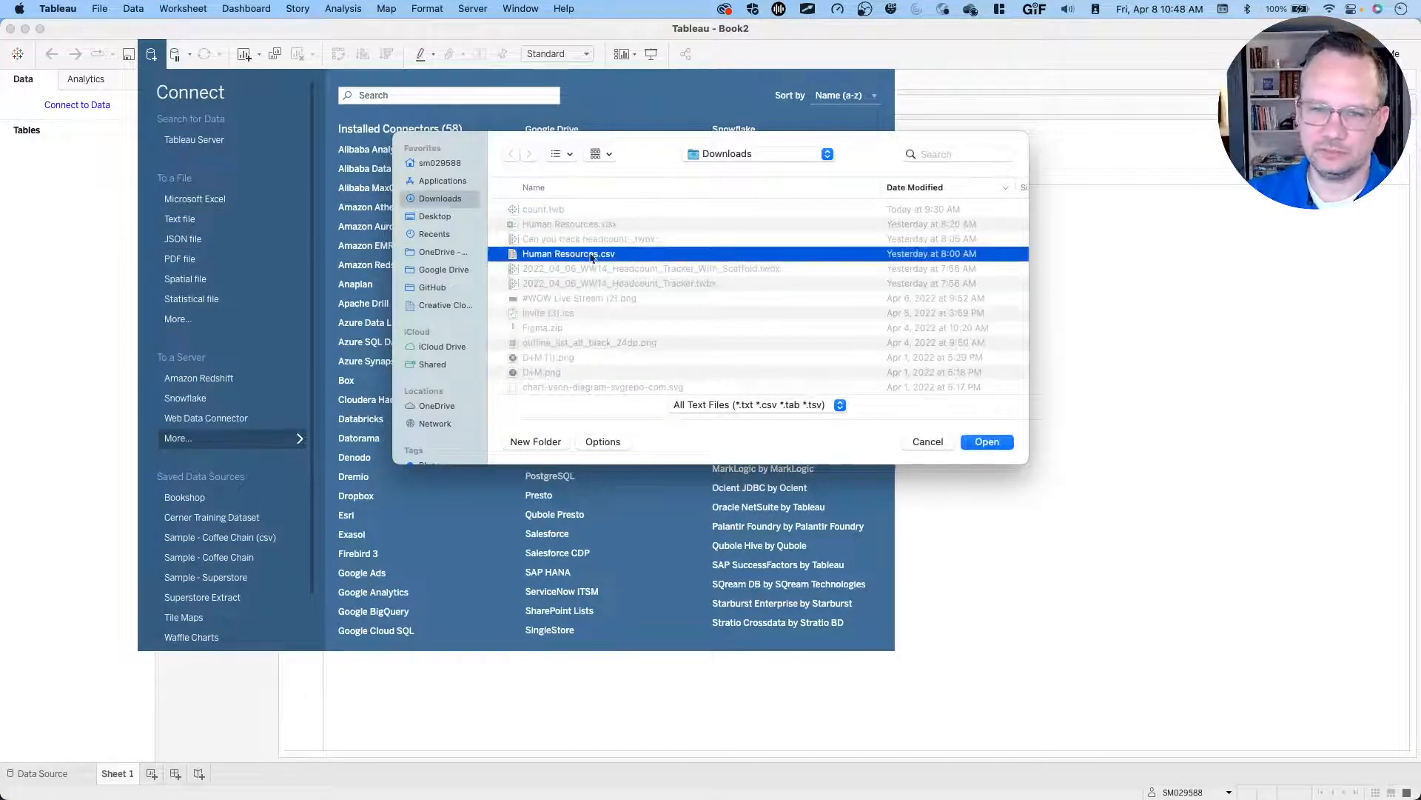
left_click(993, 447)
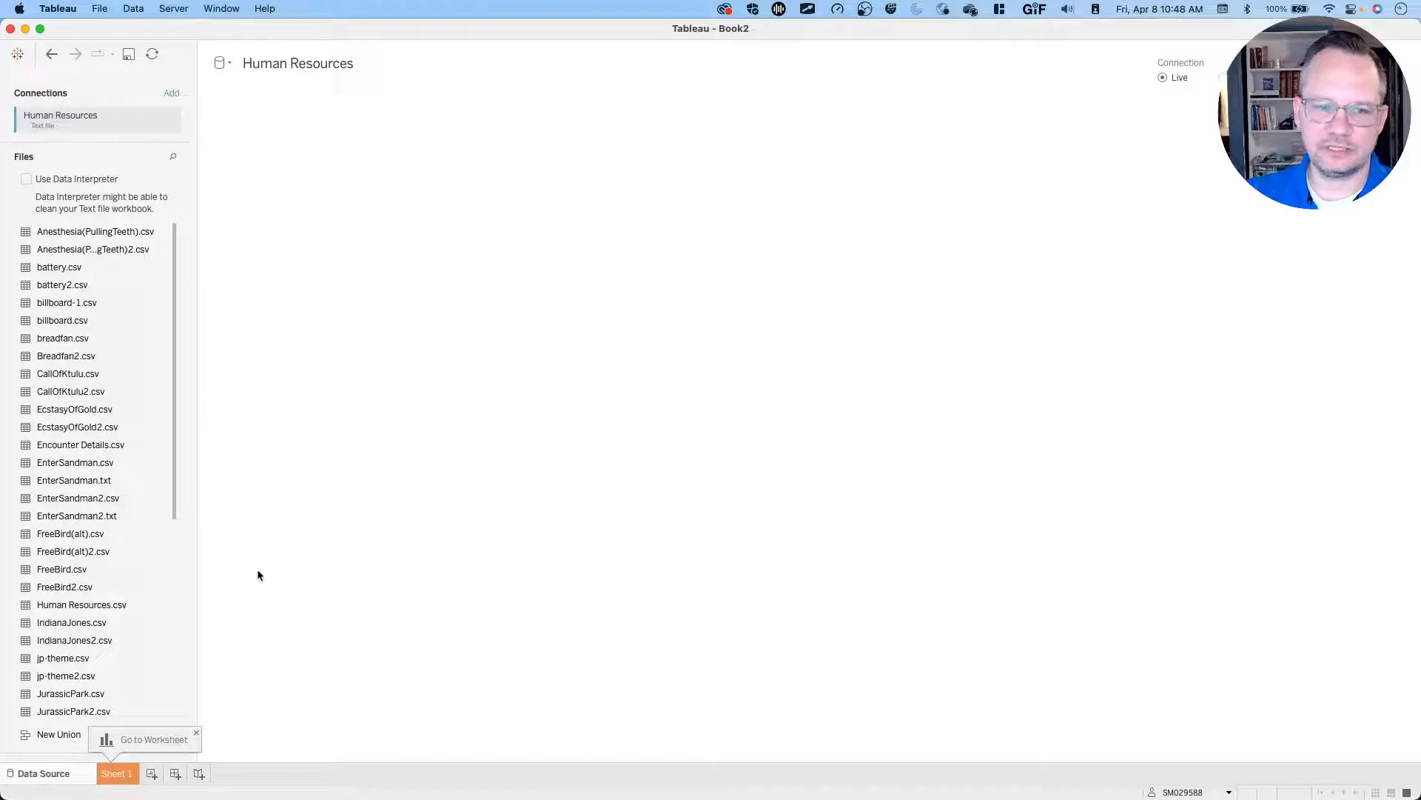
left_click(117, 773)
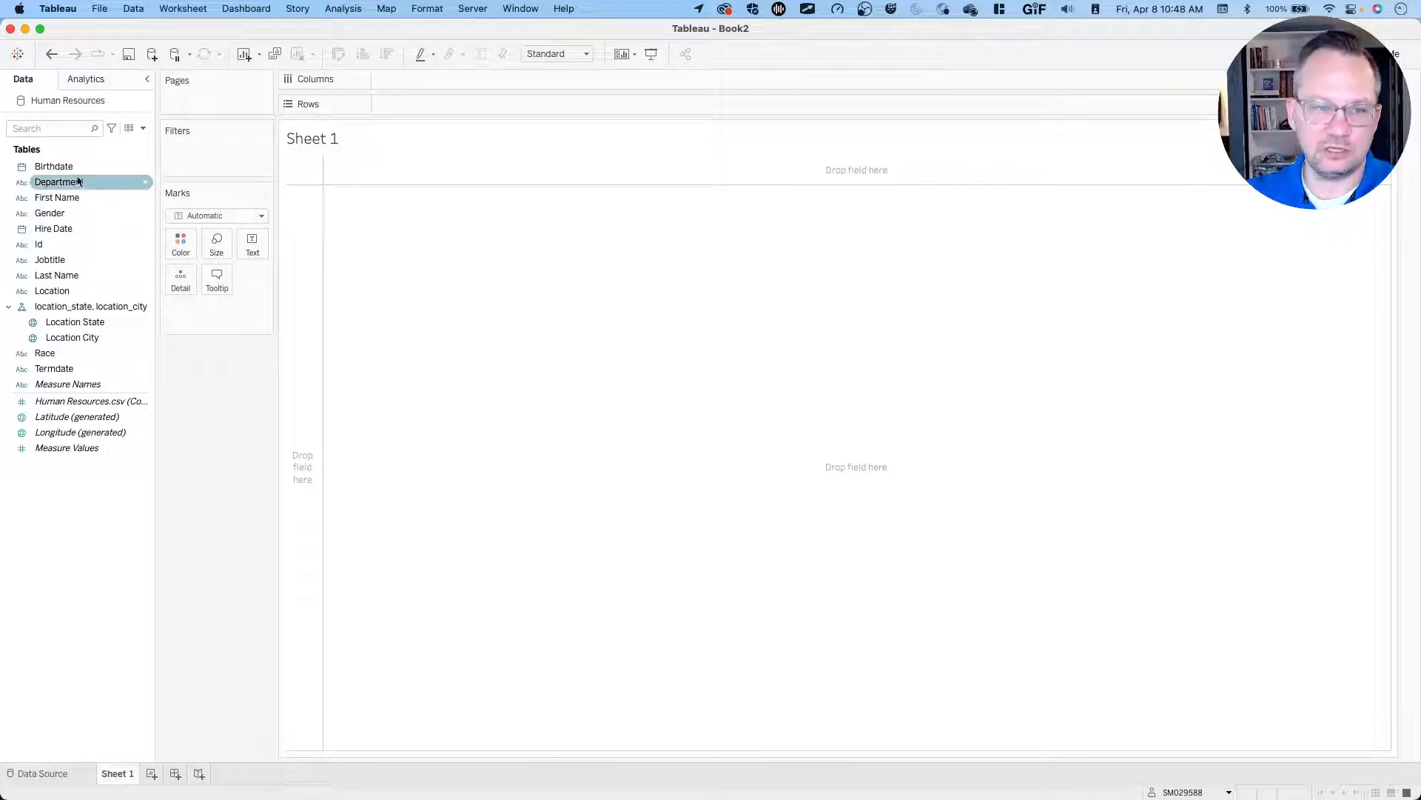
Hide Birthdate, Department, First Name, Gender, Jobtitle, Last Name, Location, Location State, Location City and Race, and remove the leftover location_state, location_city hierarchy.
left_click(56, 166)
left_click(67, 182, "super")
left_click(67, 196, "super")
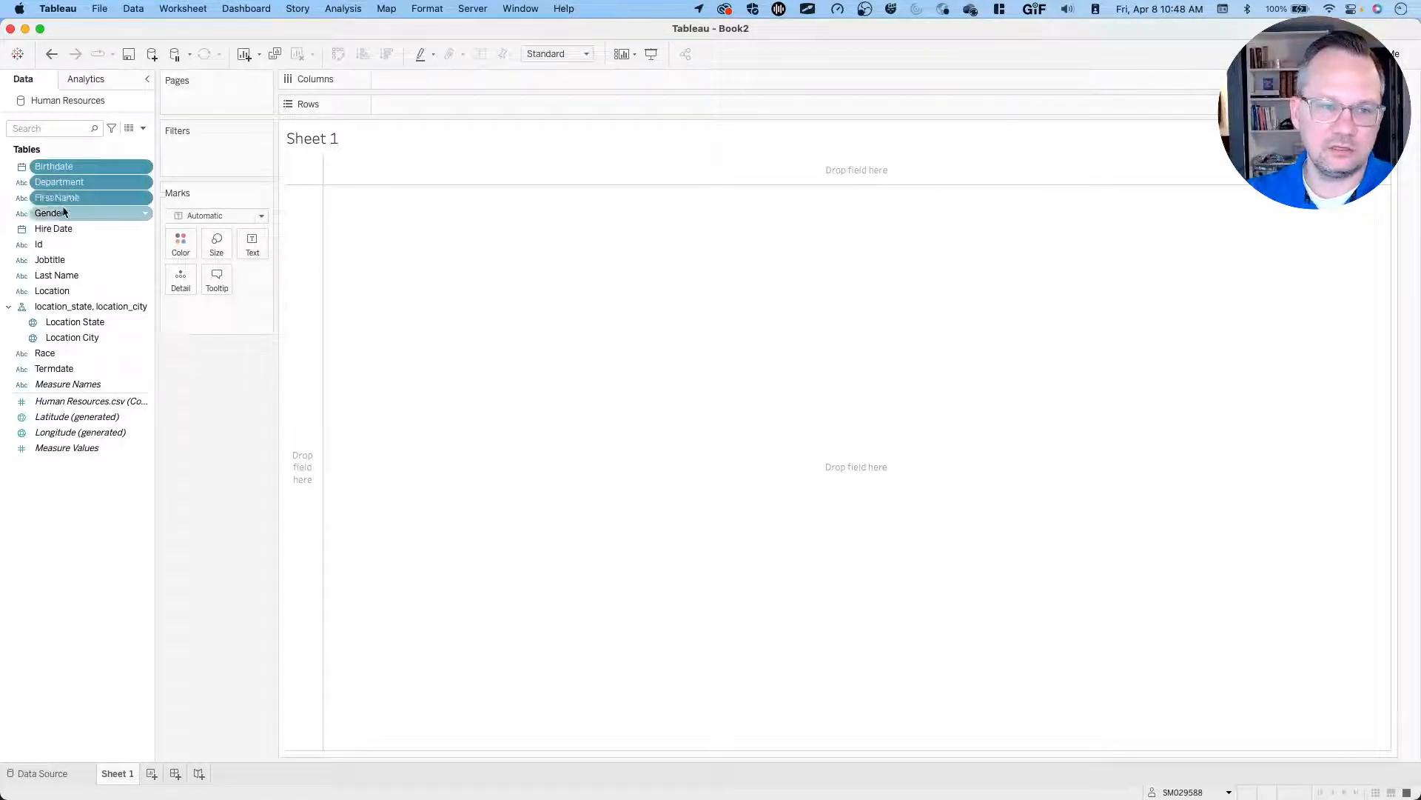
left_click(51, 213, "super")
left_click(50, 228, "super")
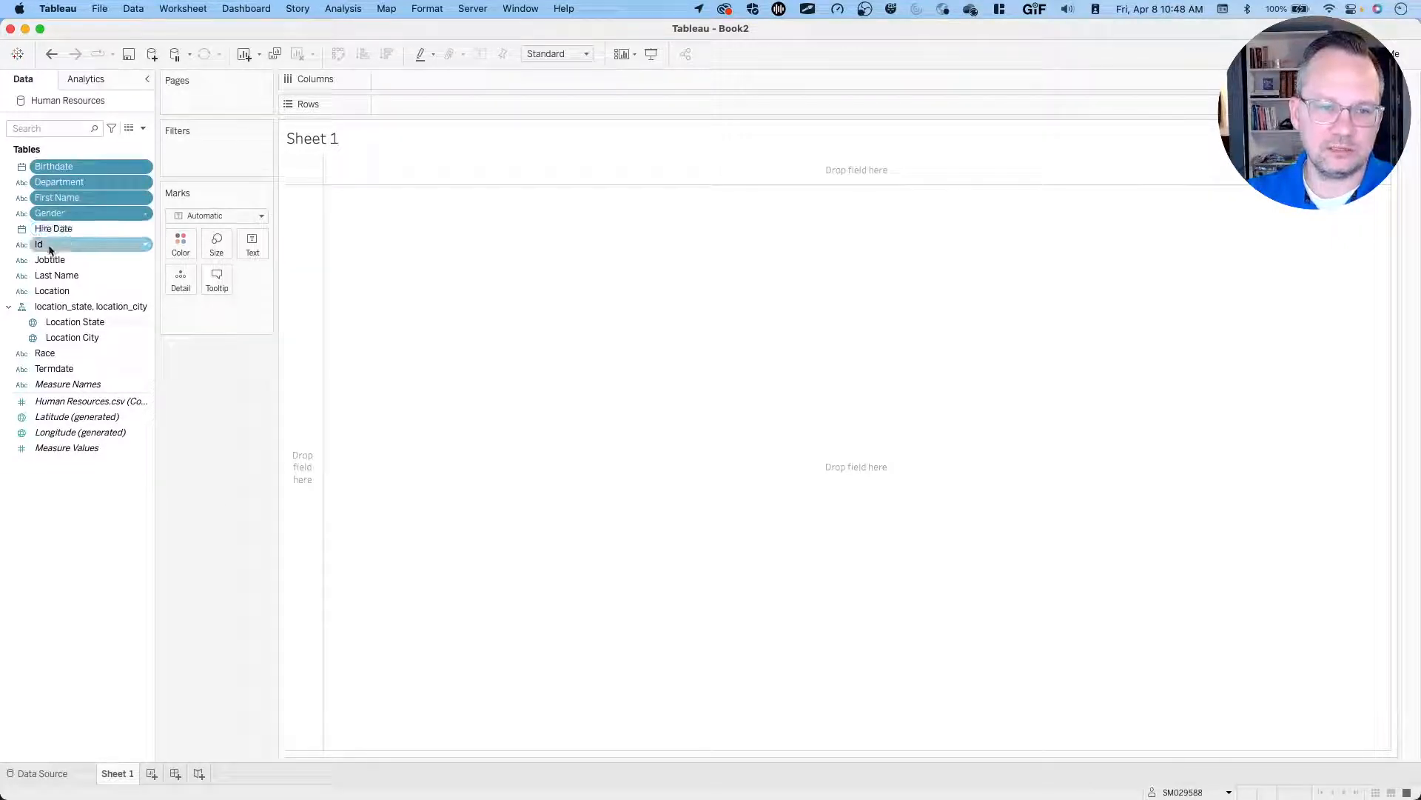
left_click(52, 259, "super")
left_click(56, 276, "super")
left_click(53, 291, "super")
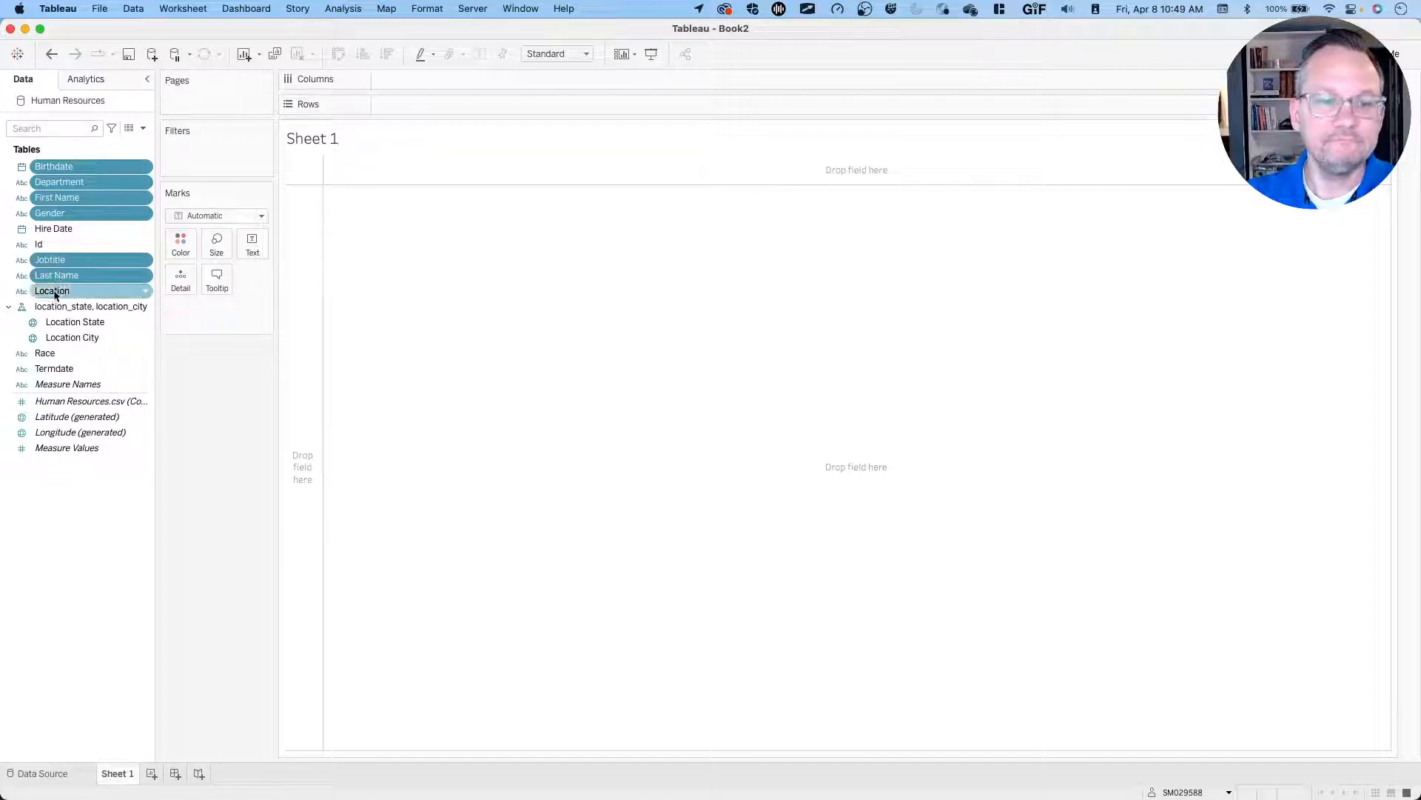
left_click(51, 305, "super")
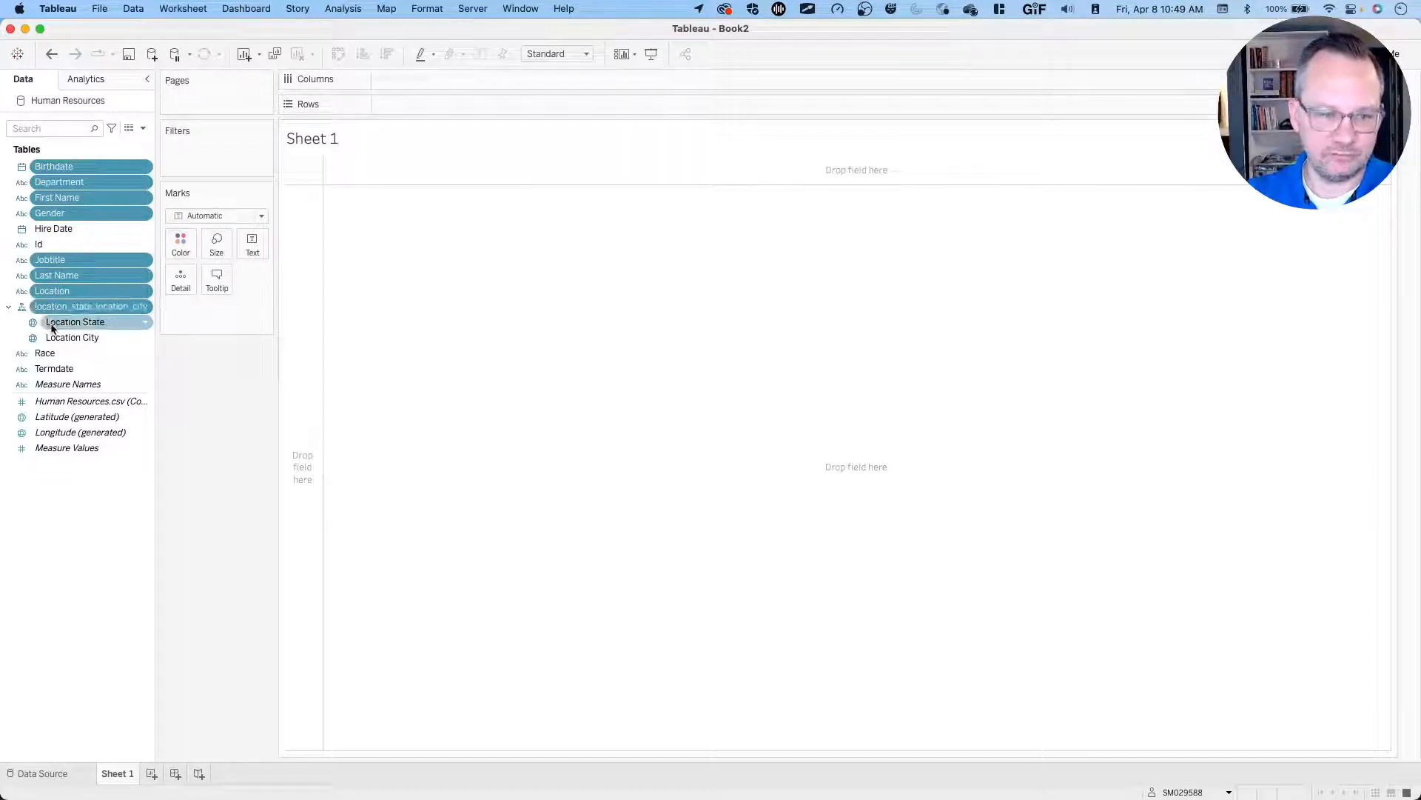
left_click(51, 321, "super")
left_click(52, 337, "super")
left_click(45, 353, "super")
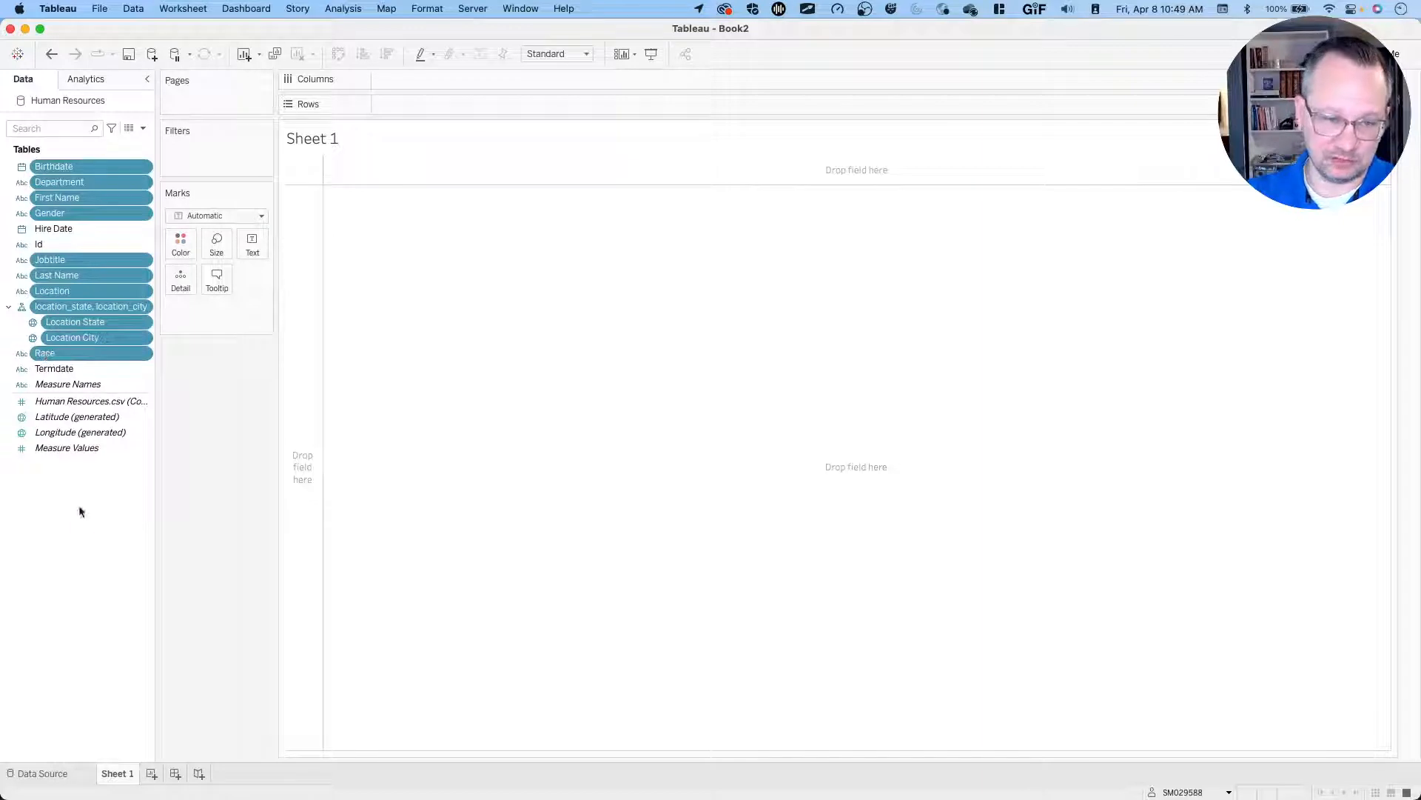
right_click(94, 329)
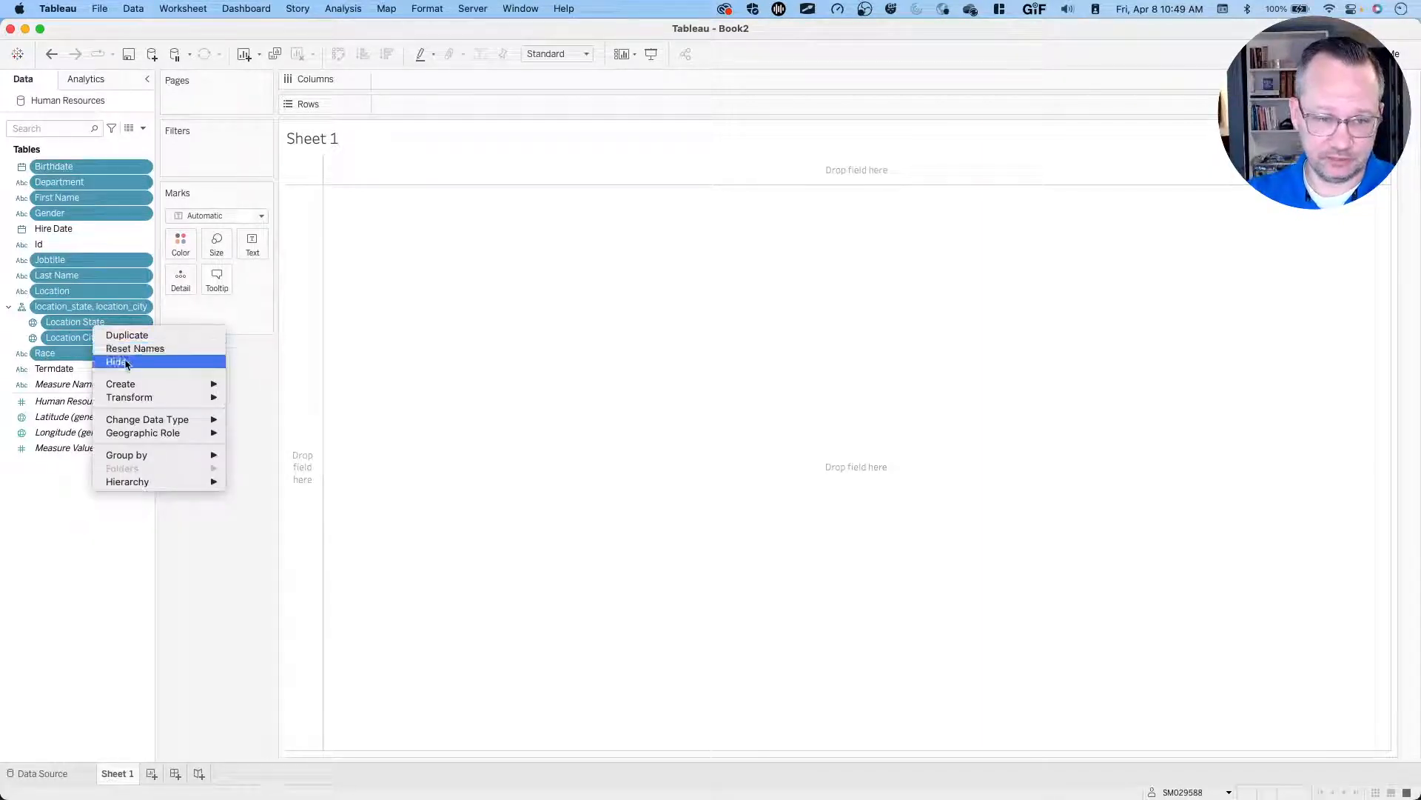
left_click(124, 363)
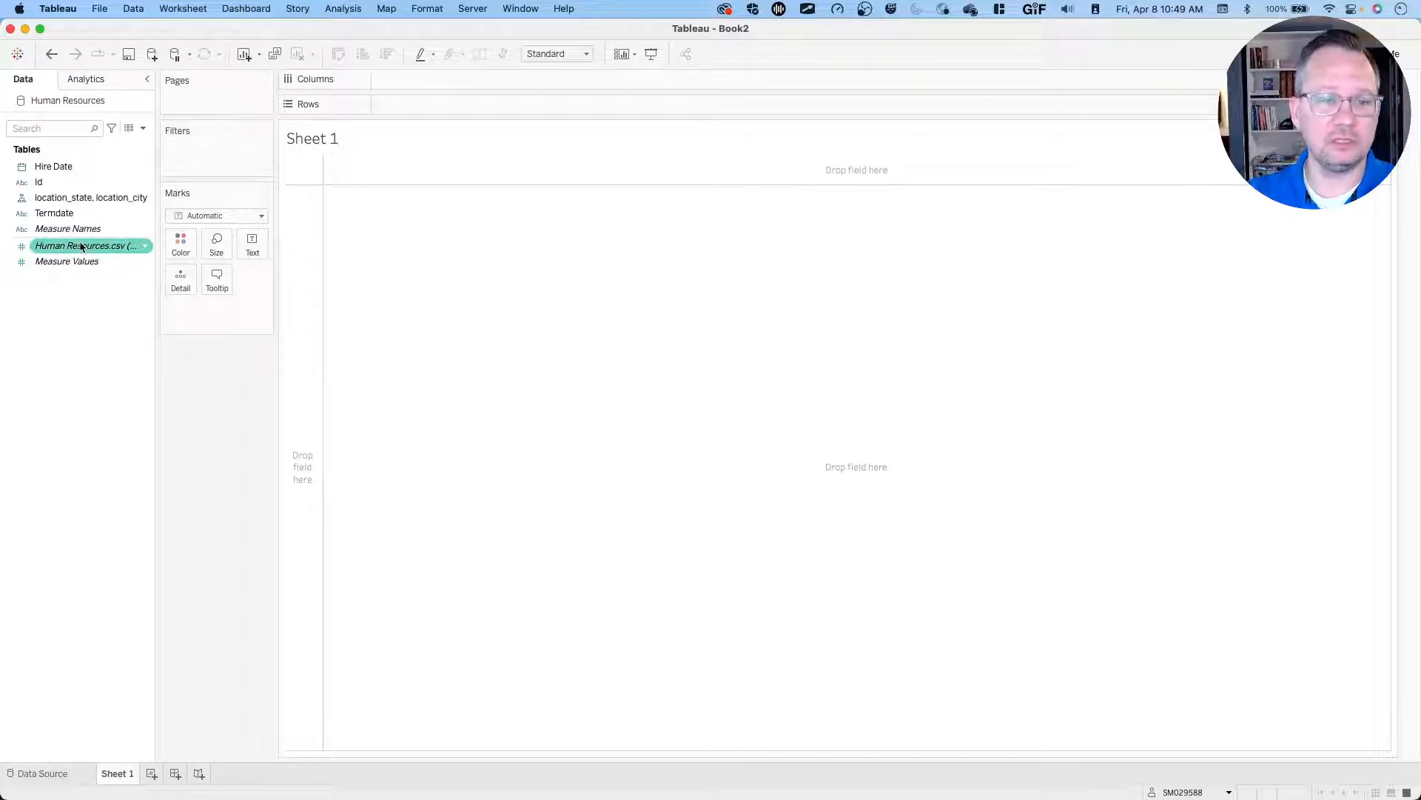
right_click(64, 197)
left_click(134, 249)
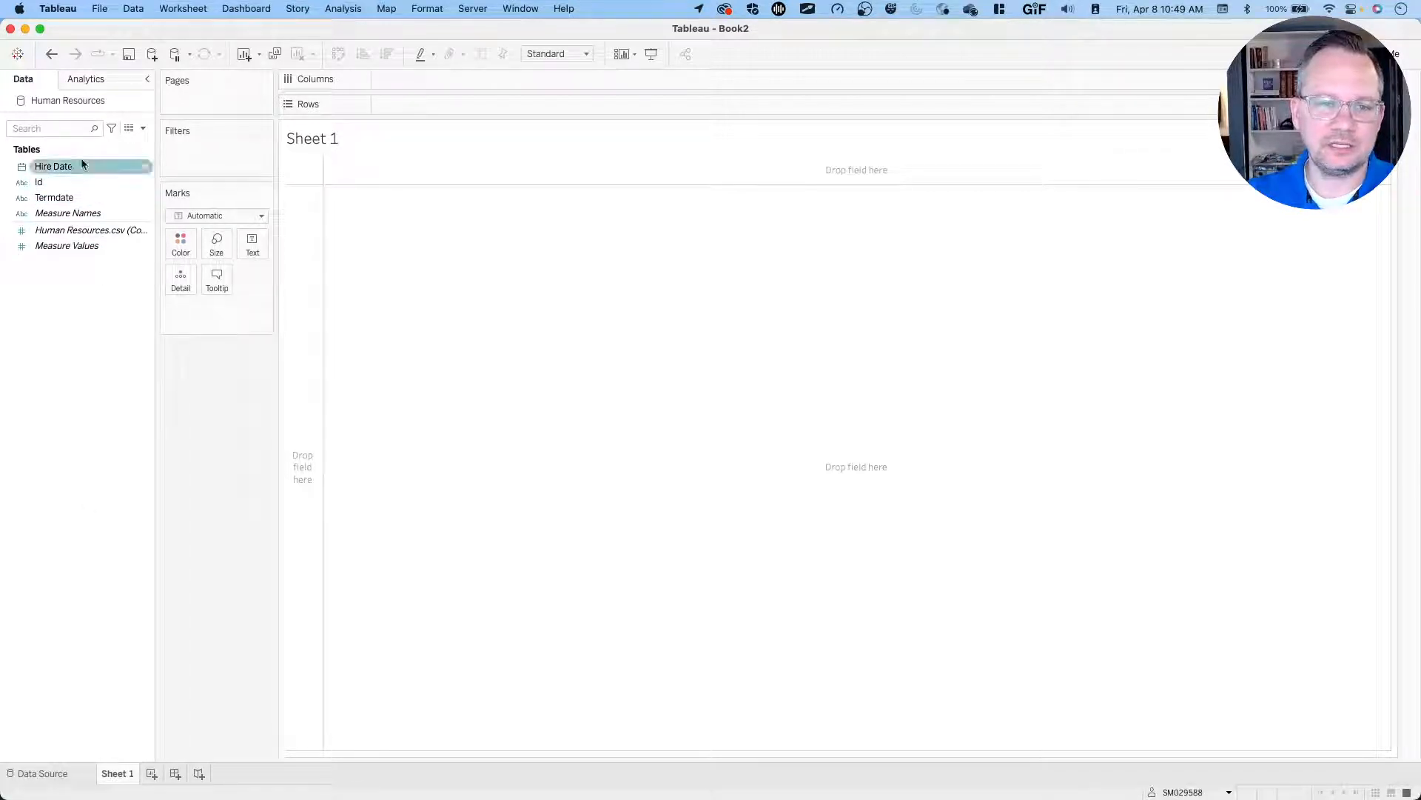
Place Id on the rows of the sheet and change the Termdate field's data type to Date.
left_click_drag(63, 180, 437, 106)
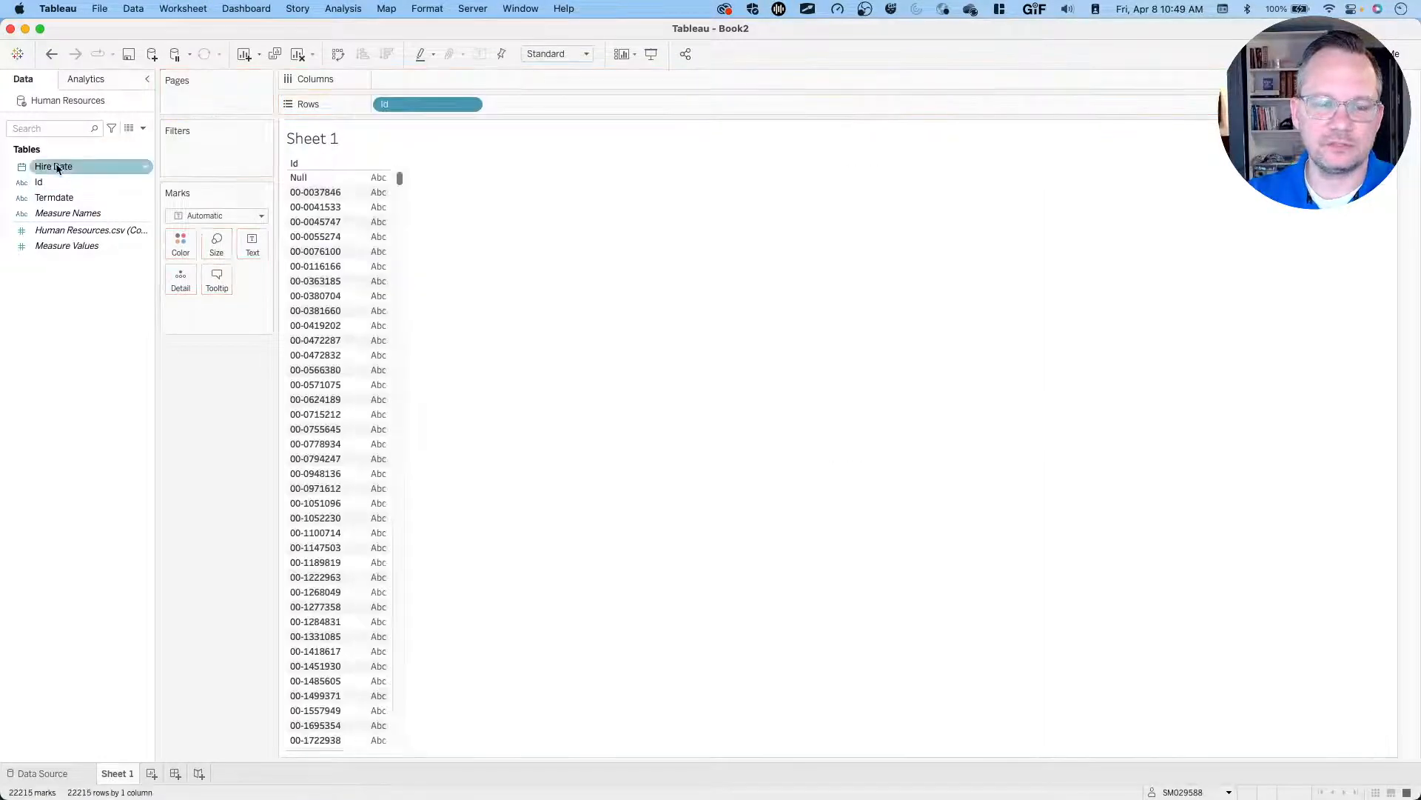
left_click(22, 198)
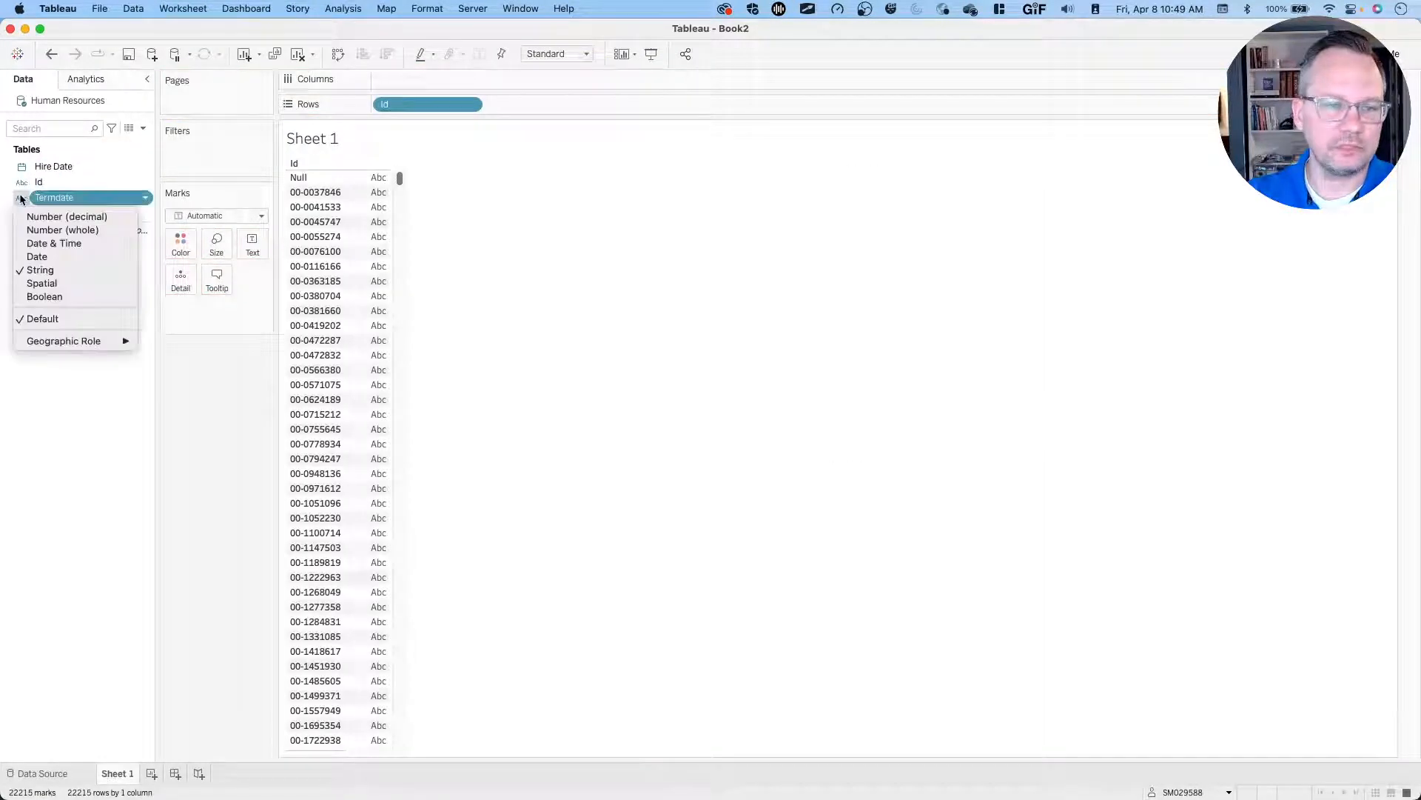
left_click(57, 256)
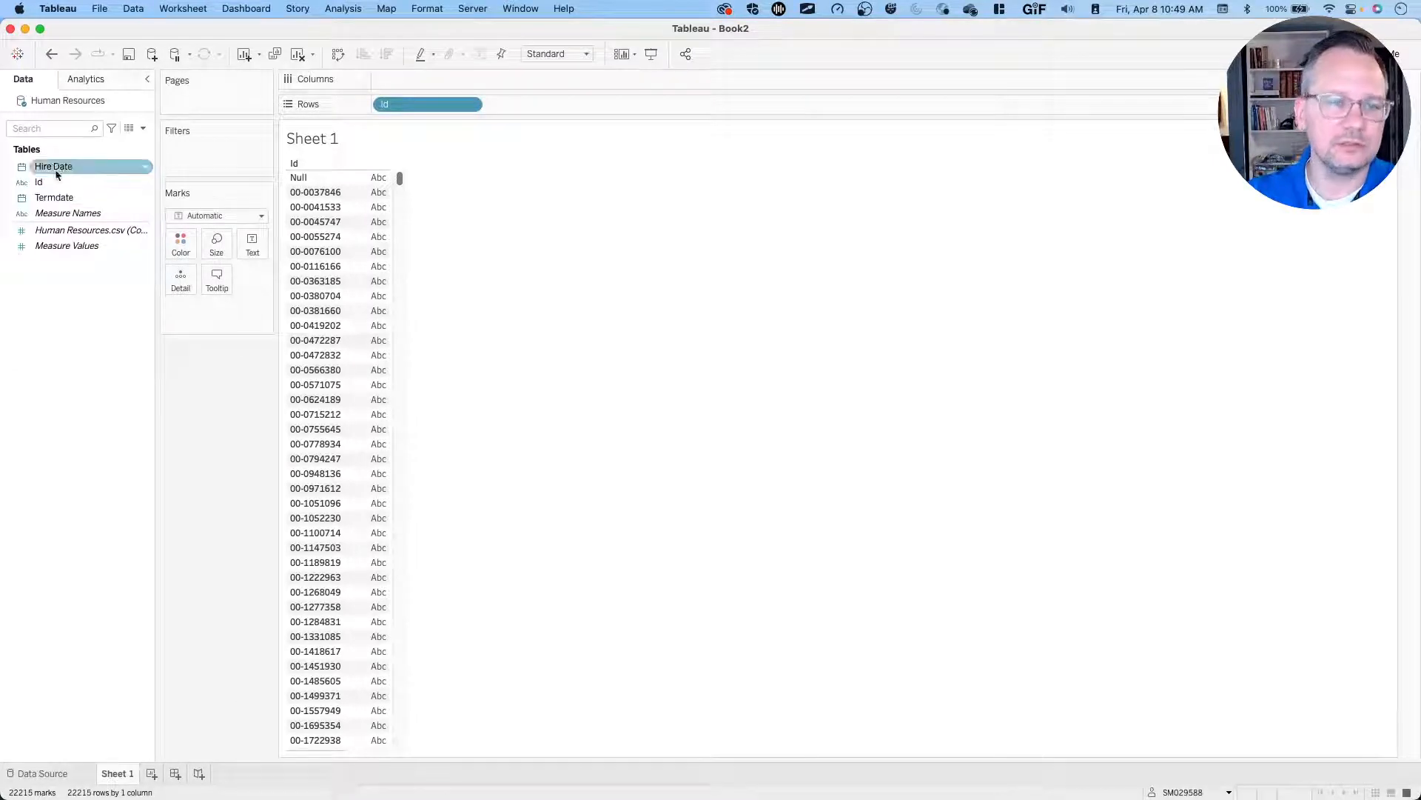
left_click_drag(57, 203, 559, 109)
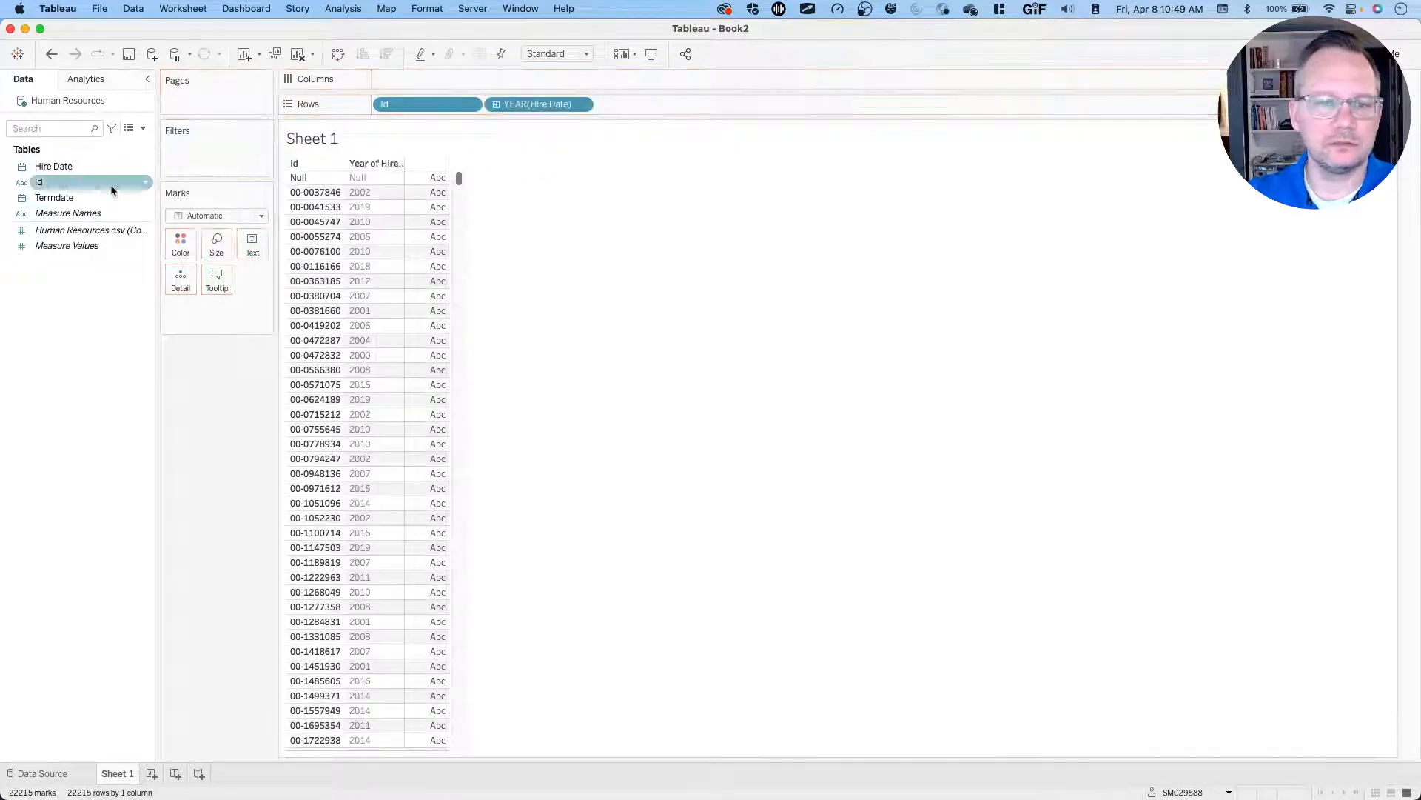
left_click_drag(57, 199, 654, 106)
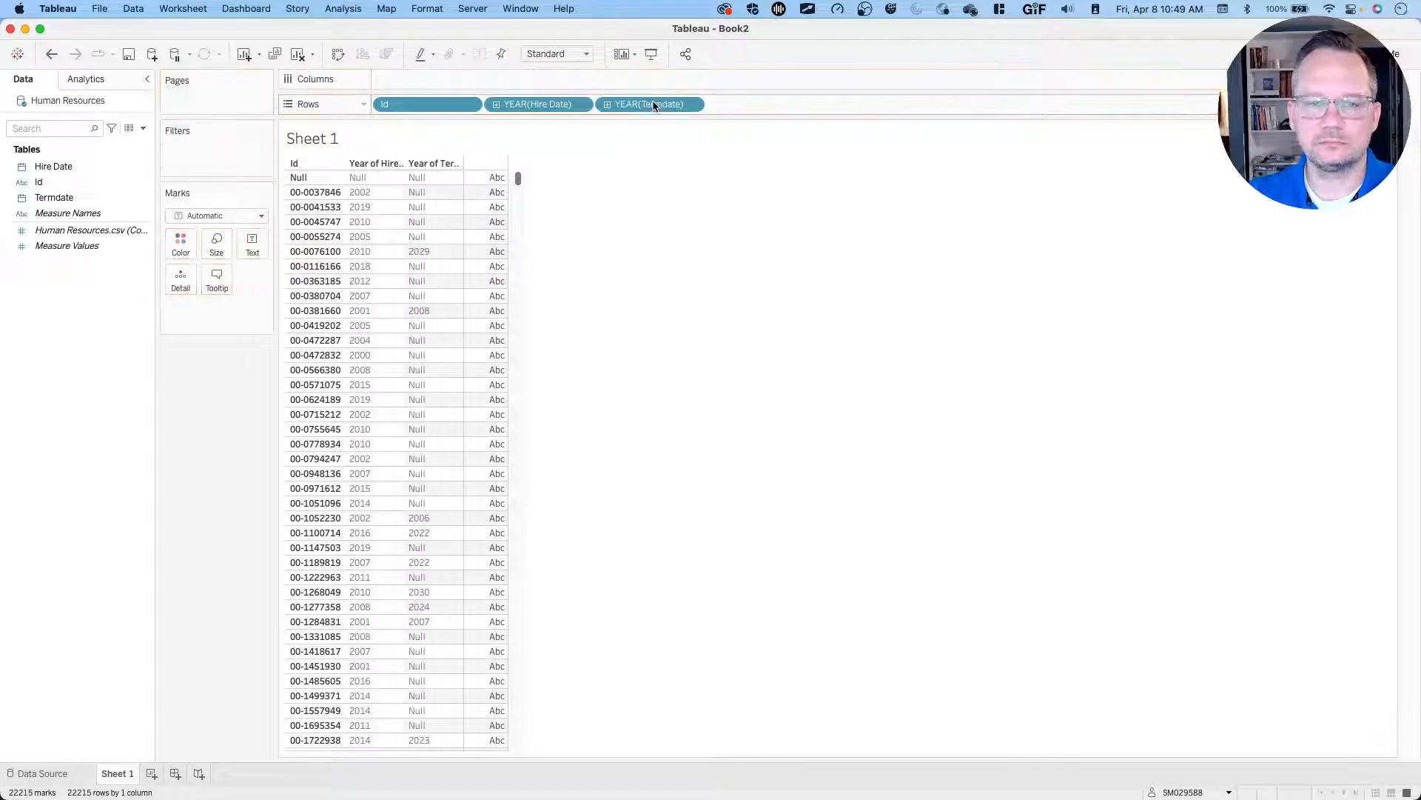
left_click(580, 105)
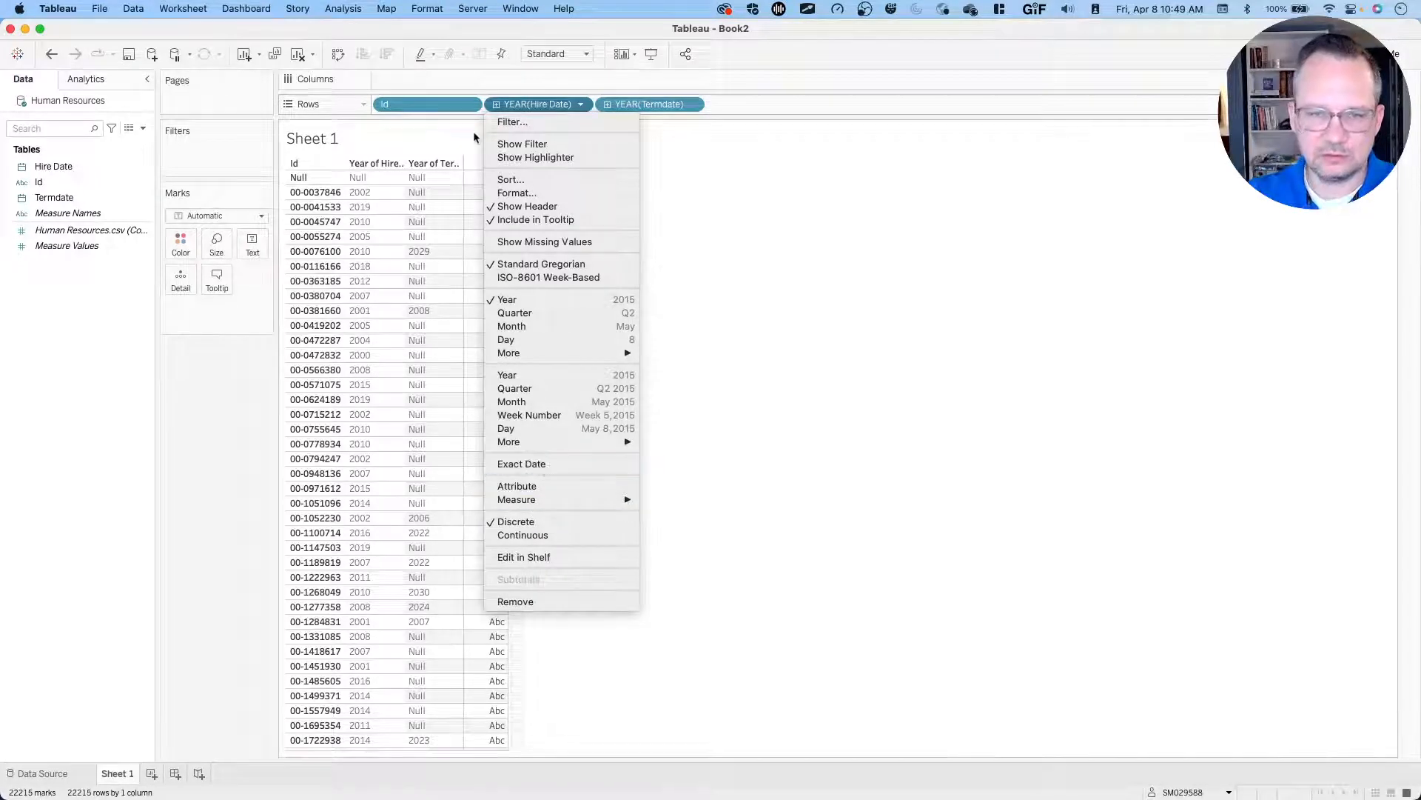
left_click(543, 105)
left_click_drag(543, 104, 580, 108)
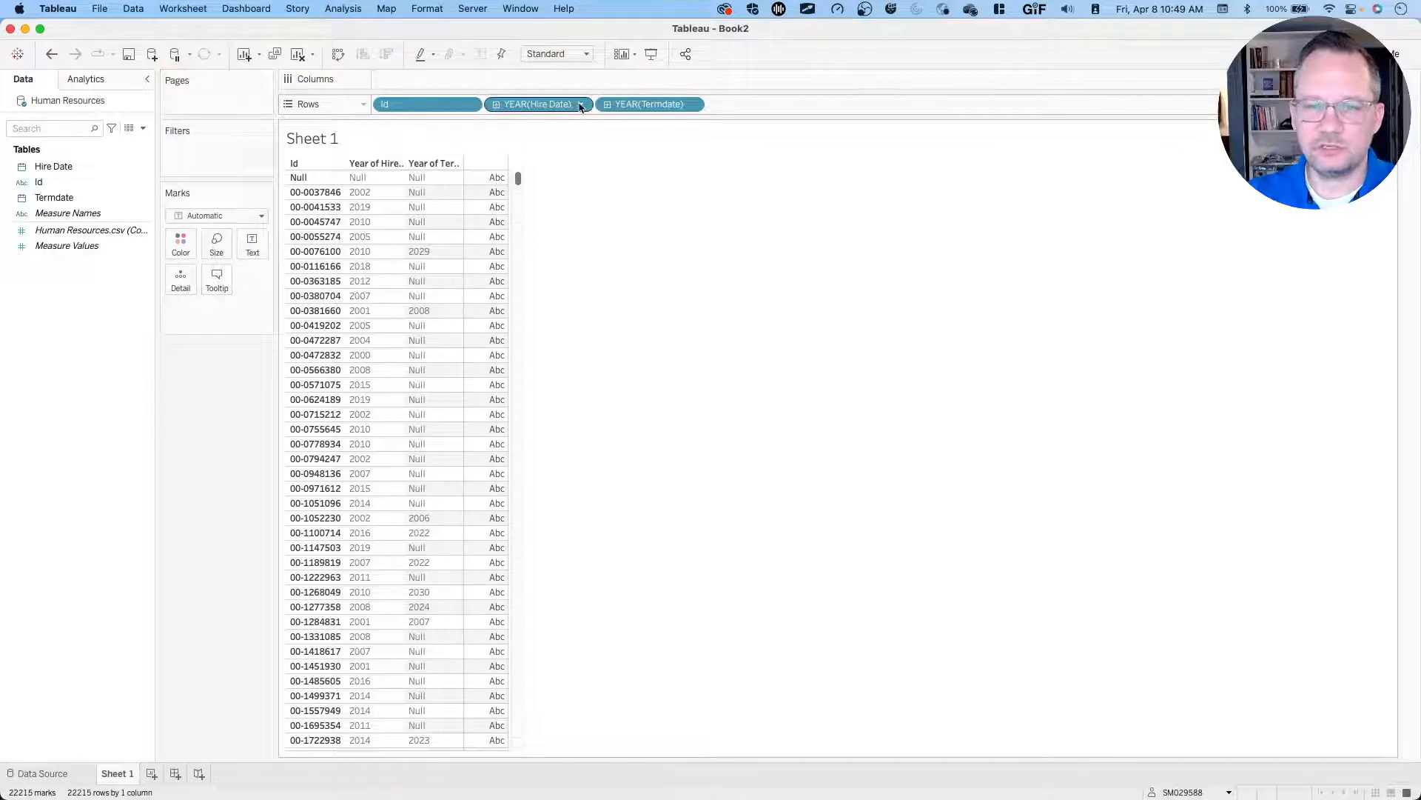
left_click(581, 104)
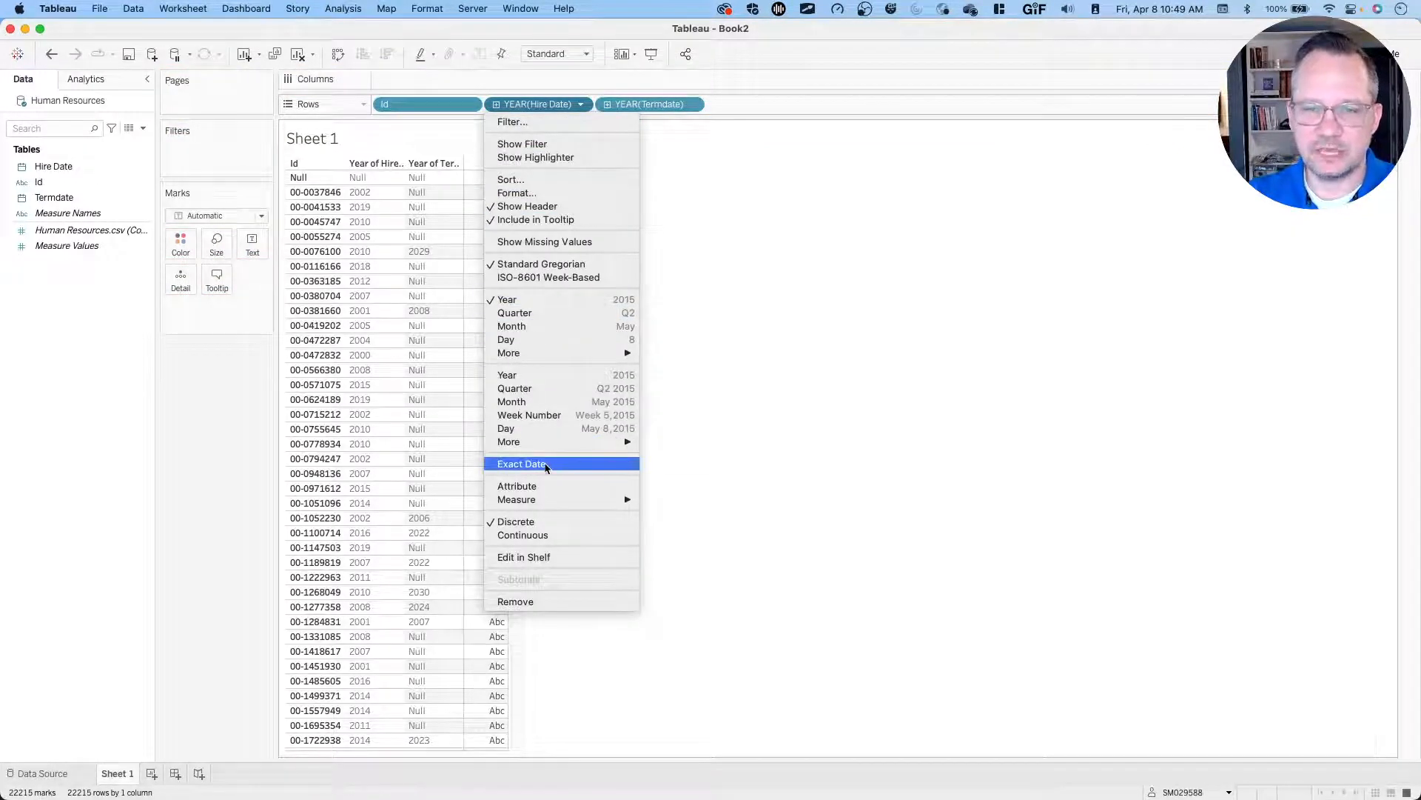
left_click(749, 292)
left_click_drag(546, 105, 210, 392)
left_click_drag(561, 101, 219, 424)
Add Hire Date to the rows after Id as the discrete exact date, Hire Date (Discrete).
left_click(64, 169)
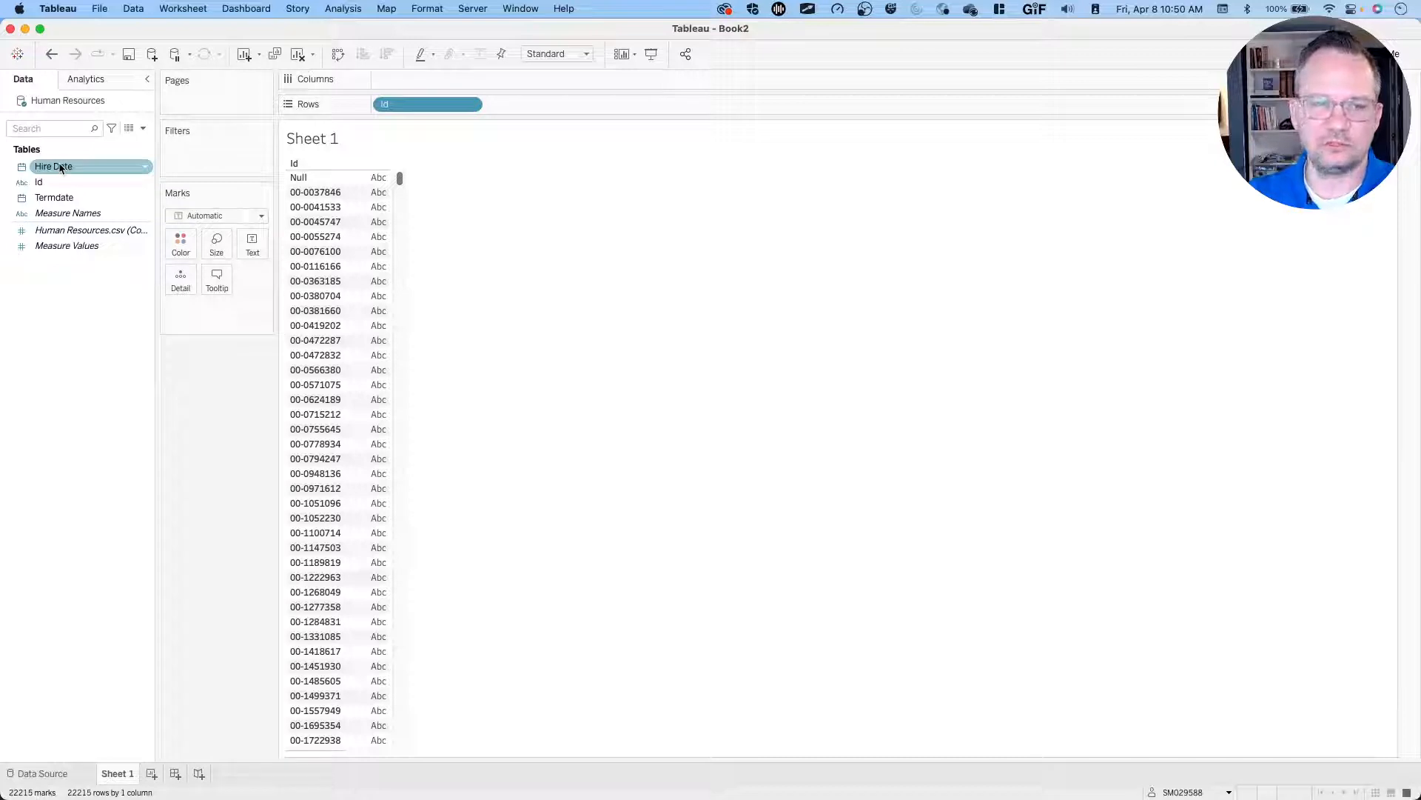
left_click_drag(61, 168, 528, 110)
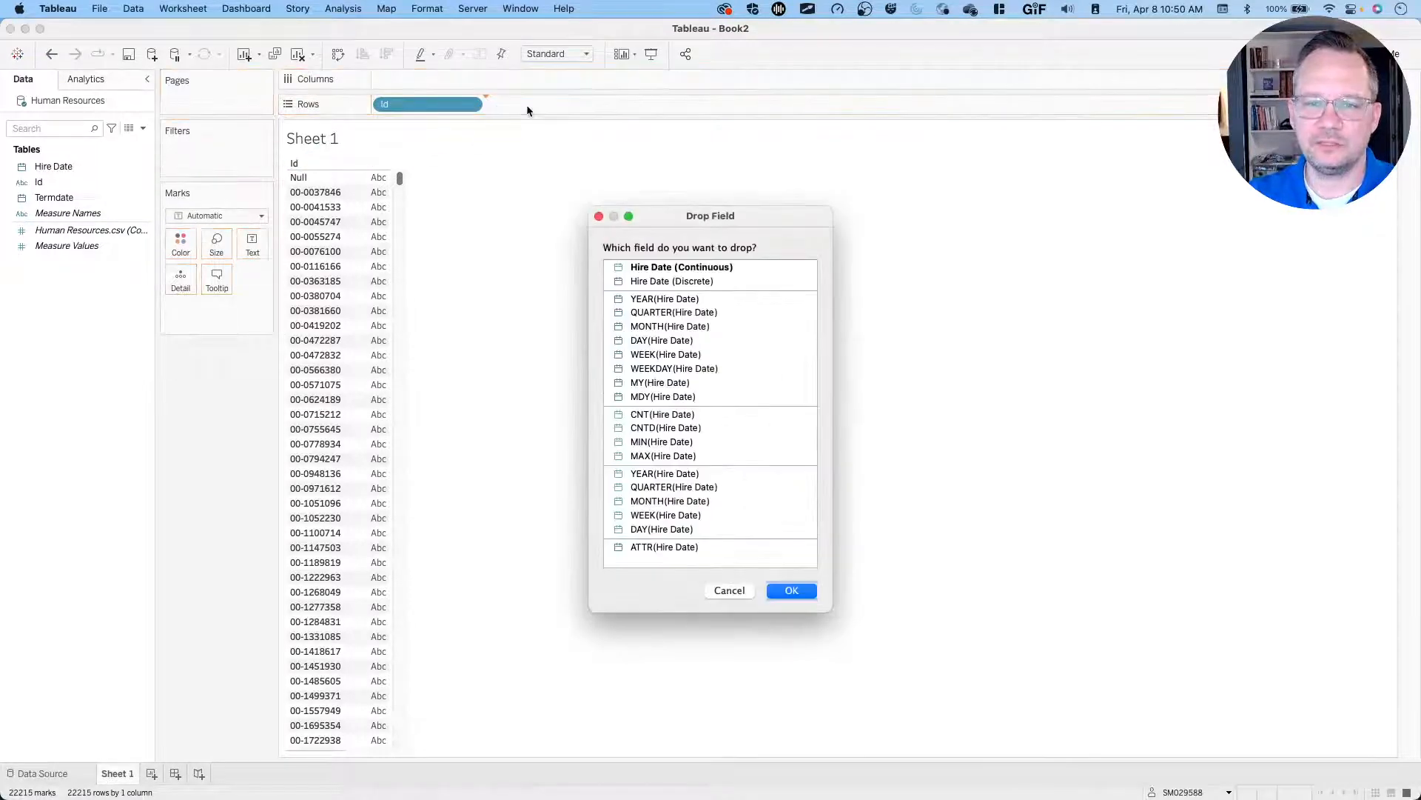
left_click(677, 287)
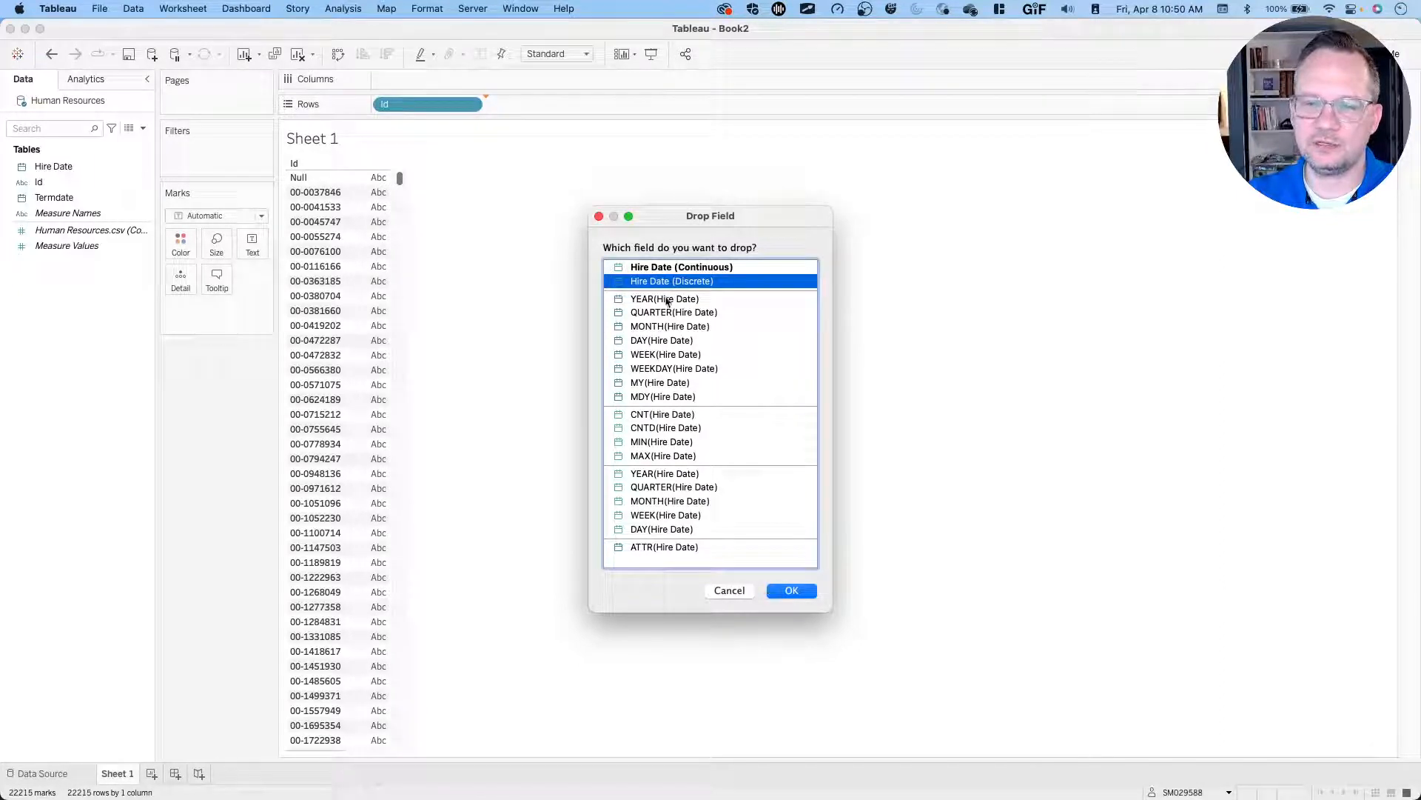
left_click(792, 590)
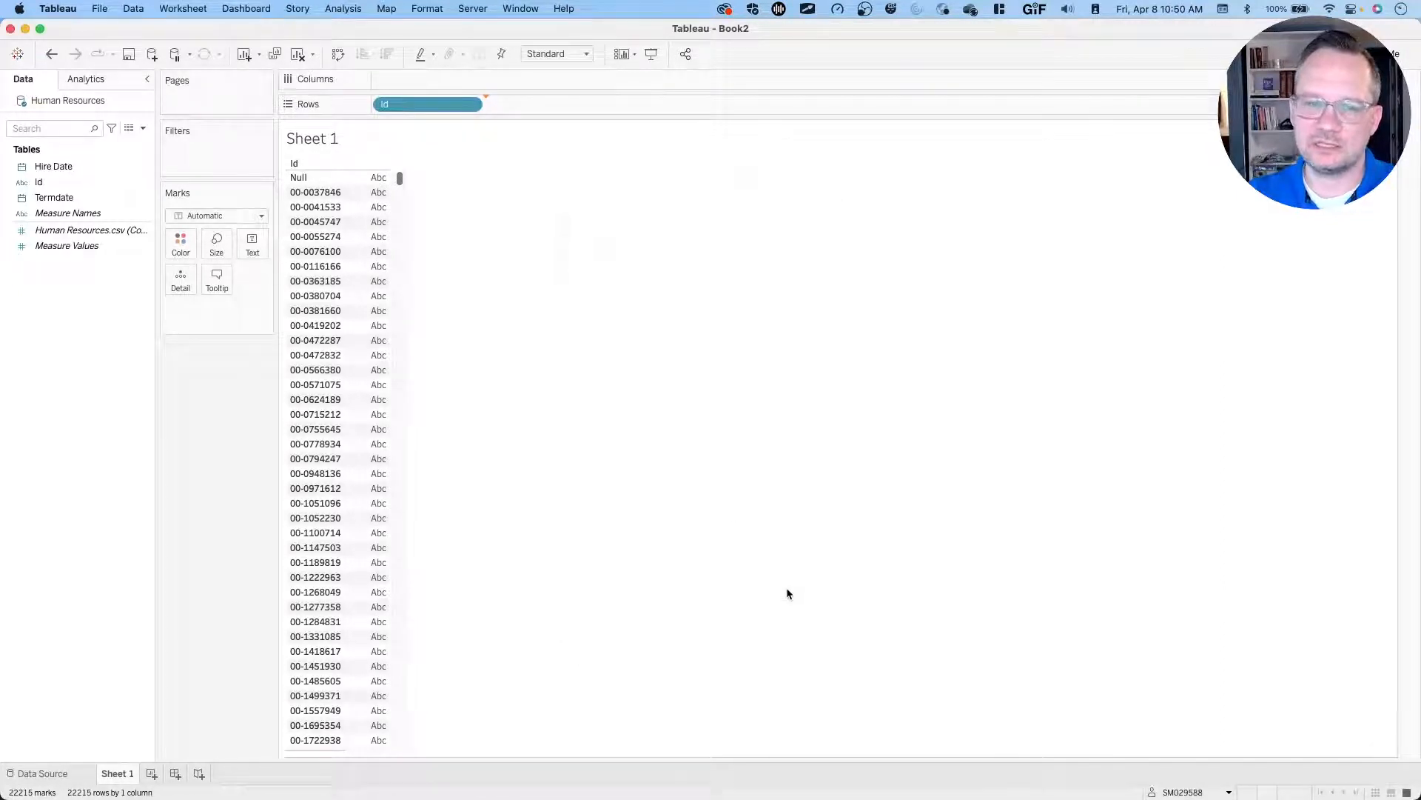
Add Termdate to the rows after Hire Date as the discrete exact date, Termdate (Discrete).
left_click(67, 198)
left_click_drag(67, 199, 679, 109)
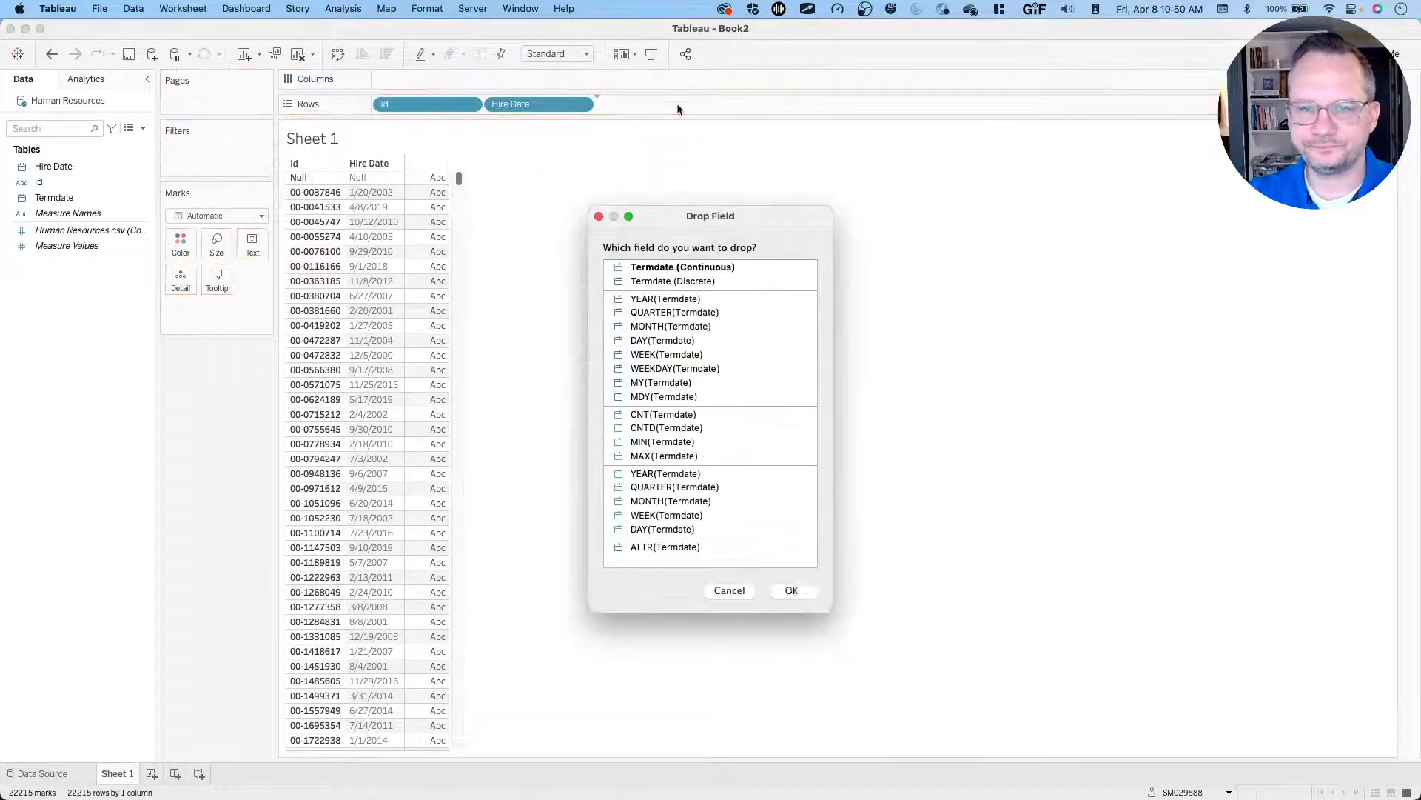
left_click(670, 282)
left_click(784, 592)
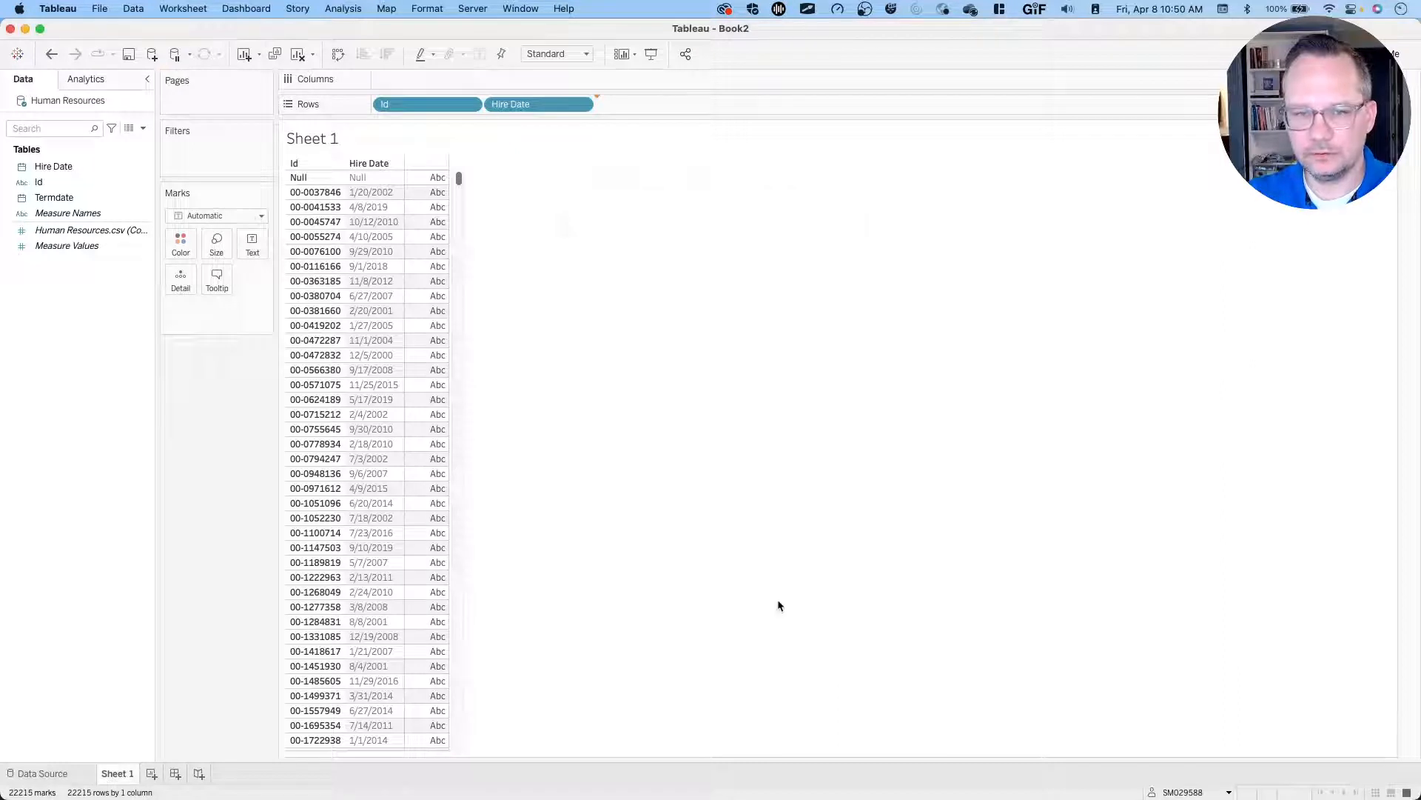
Add a data source filter on Id for Human Resources that excludes the Null value.
right_click(316, 176)
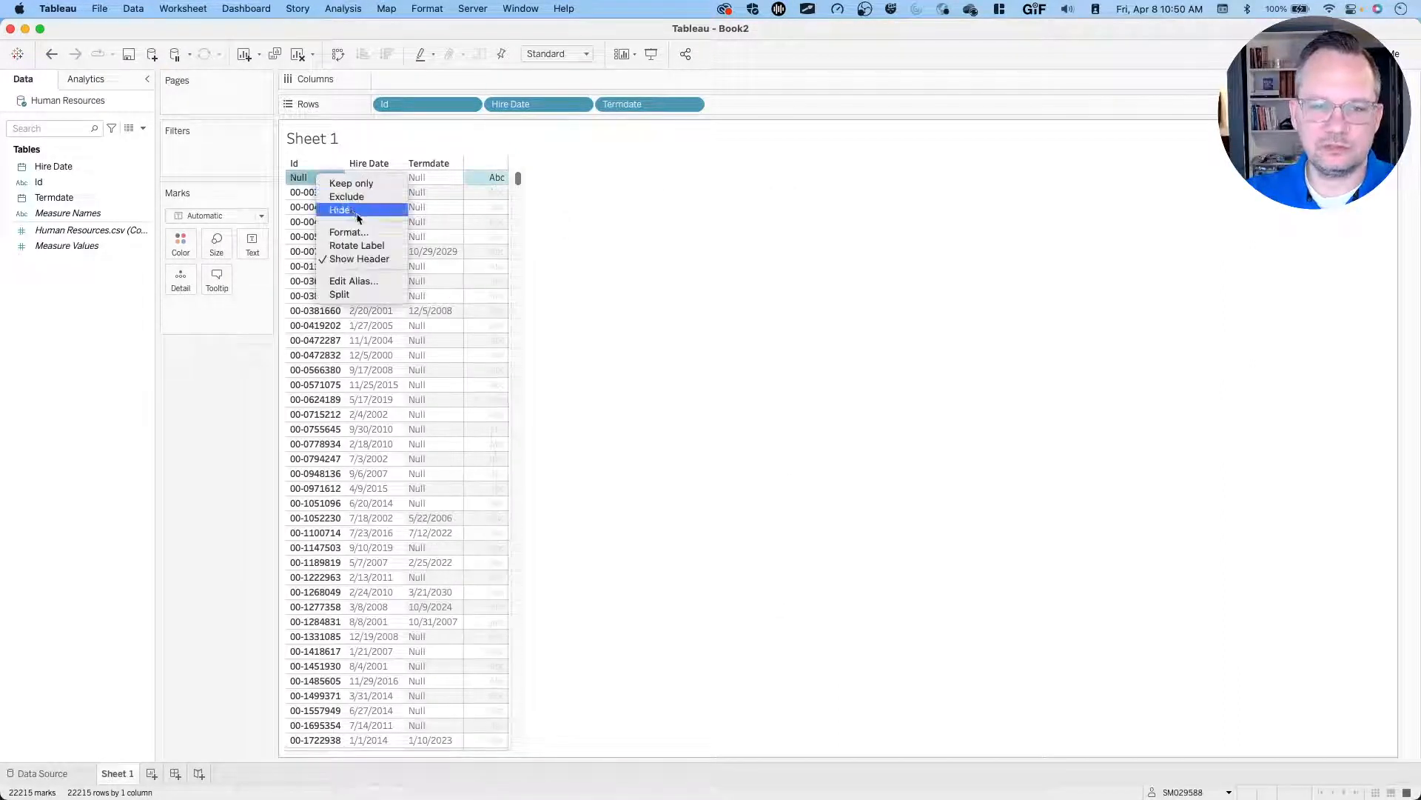
left_click(162, 375)
left_click(133, 8)
mouse_move(166, 146)
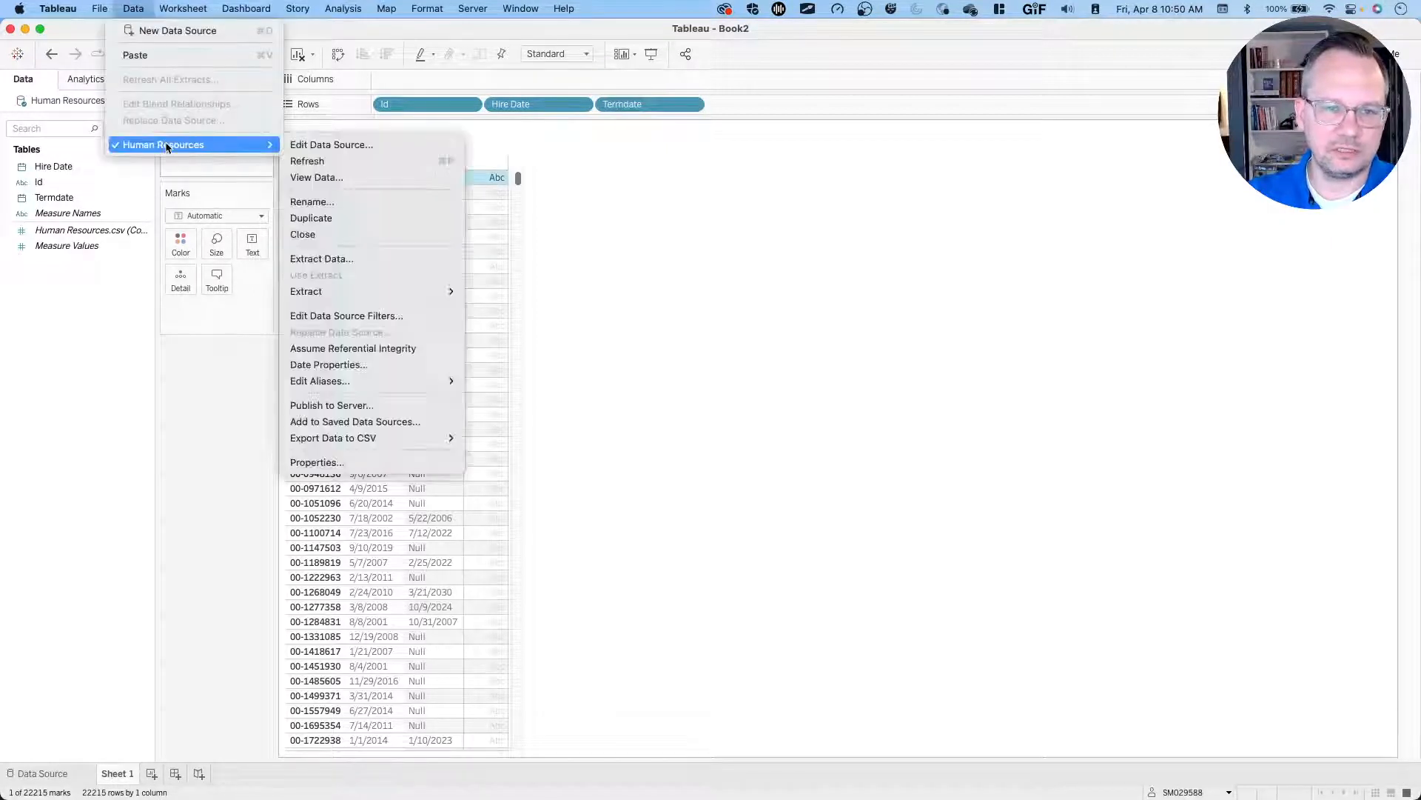
left_click(339, 315)
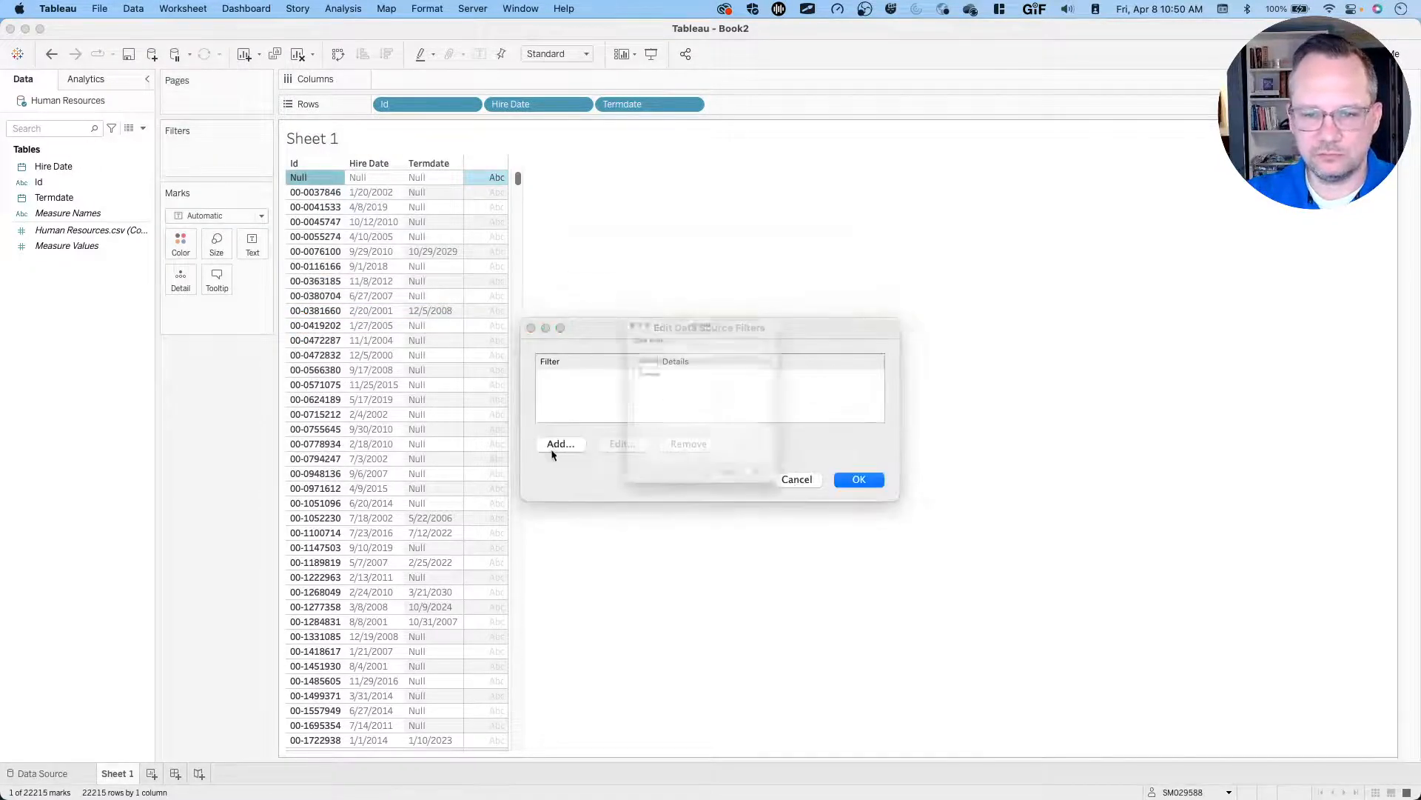
left_click(557, 445)
left_click(593, 342)
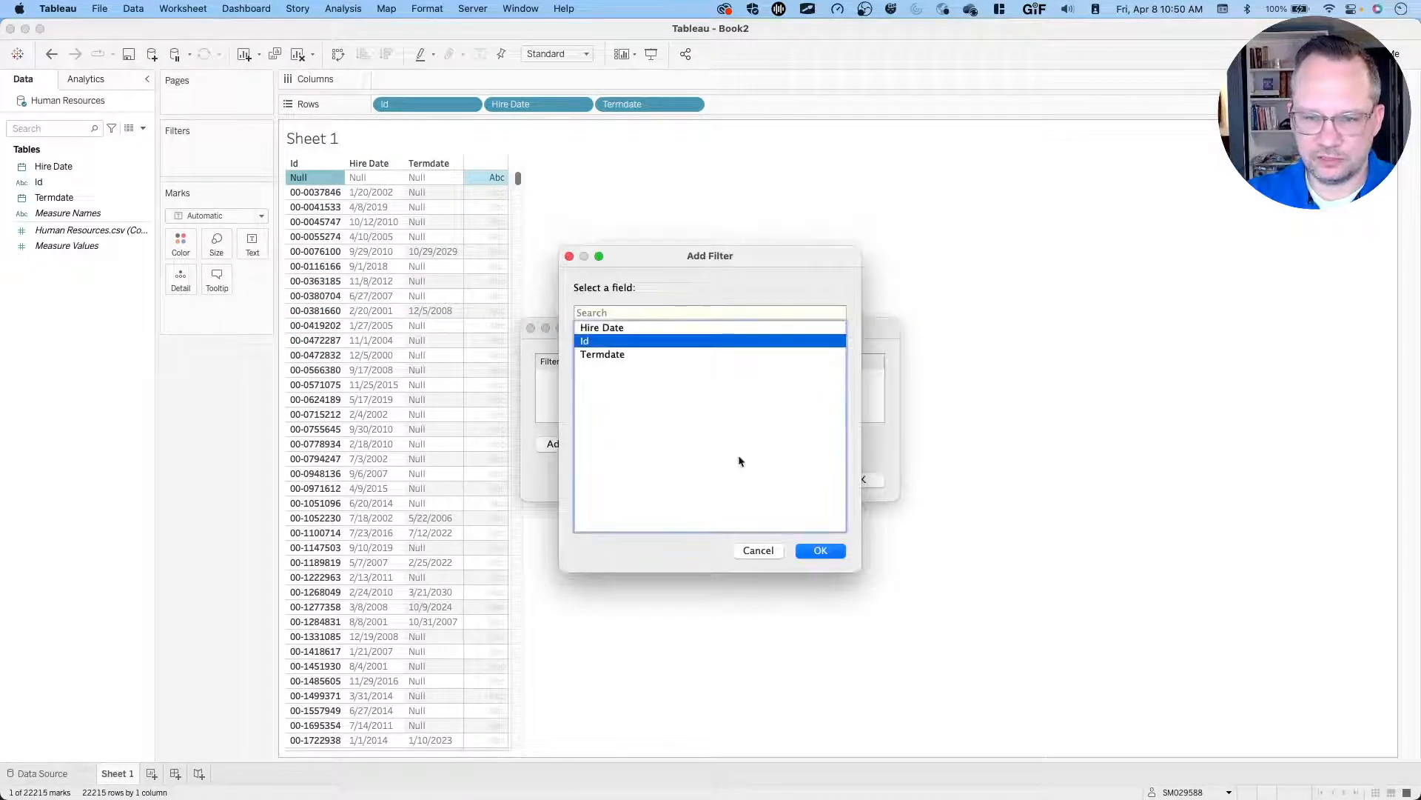
left_click(820, 552)
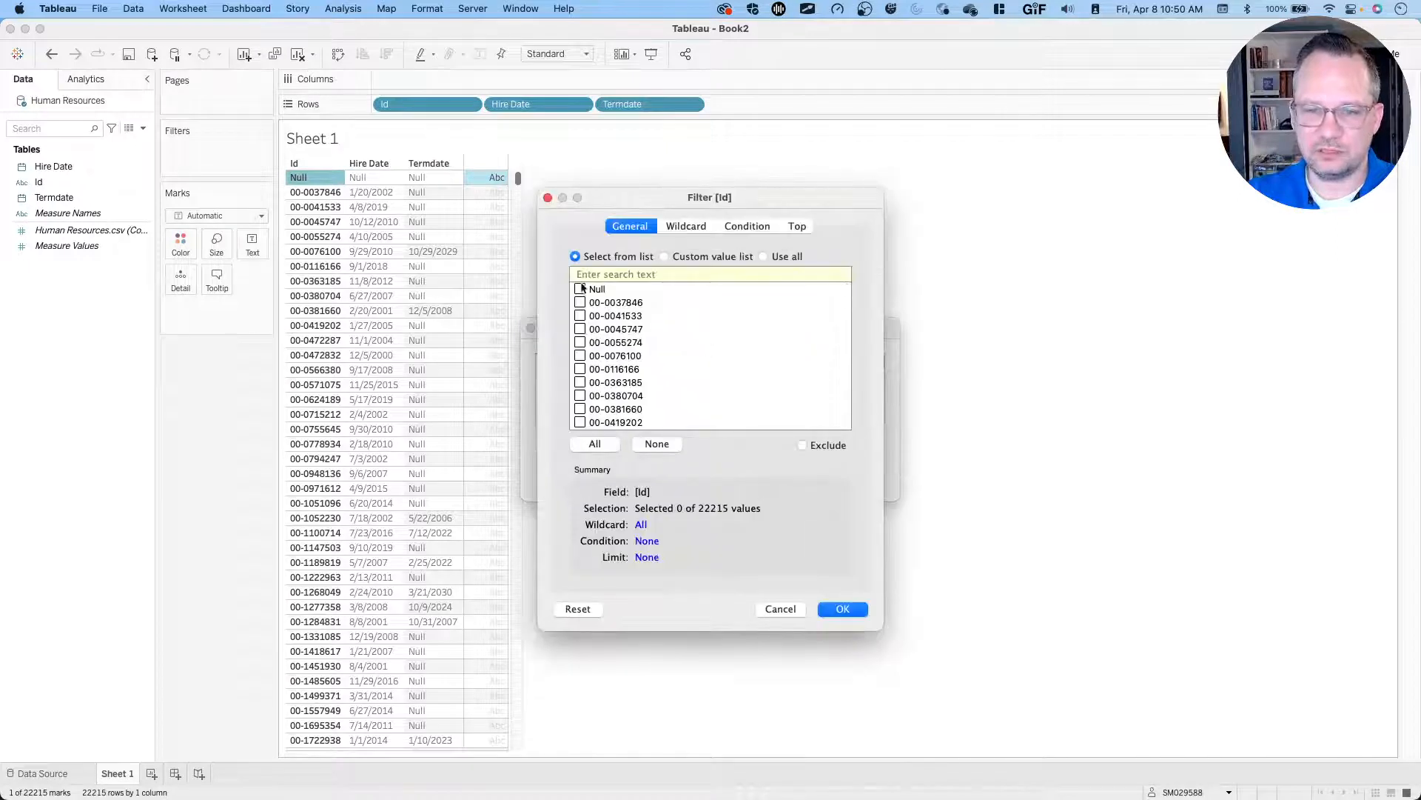
left_click(580, 289)
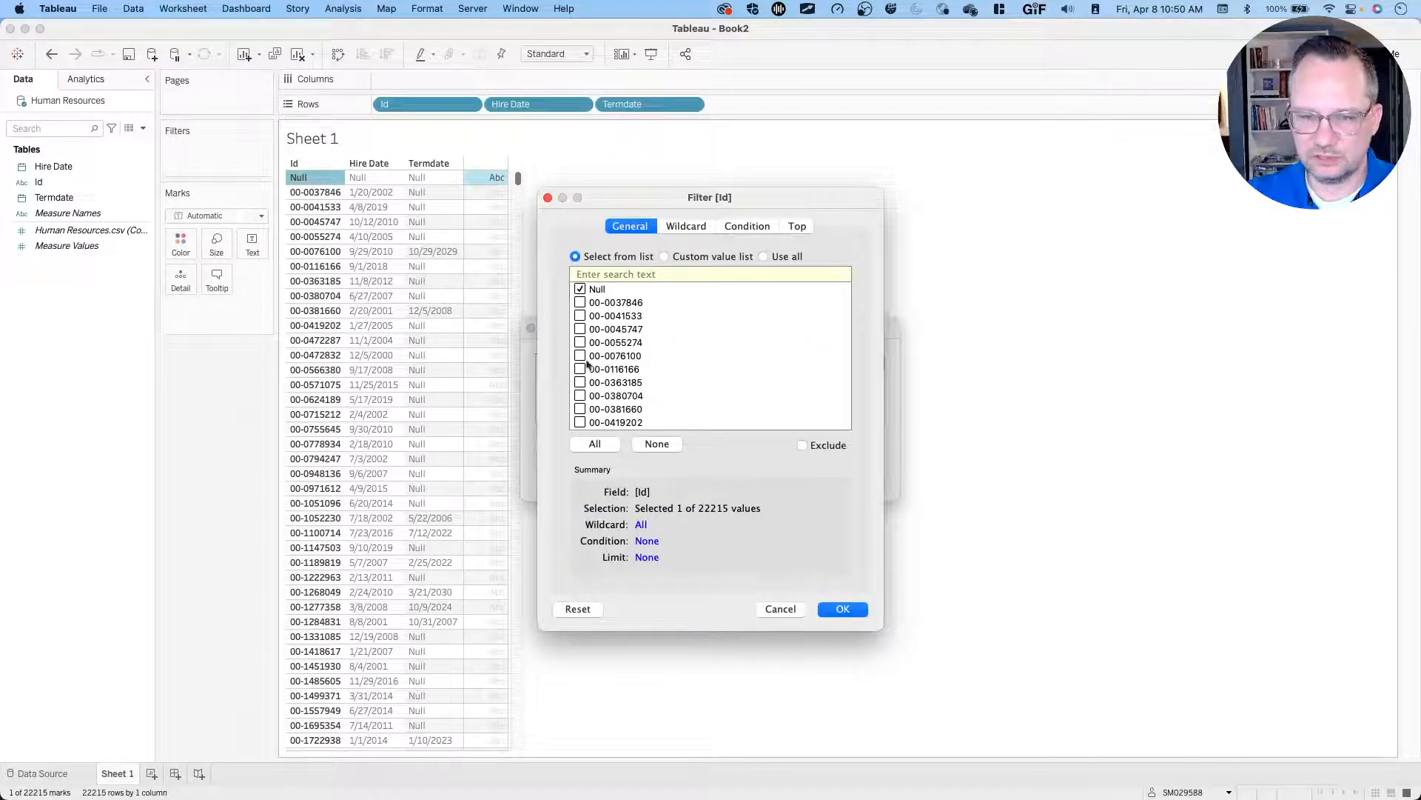
left_click(805, 445)
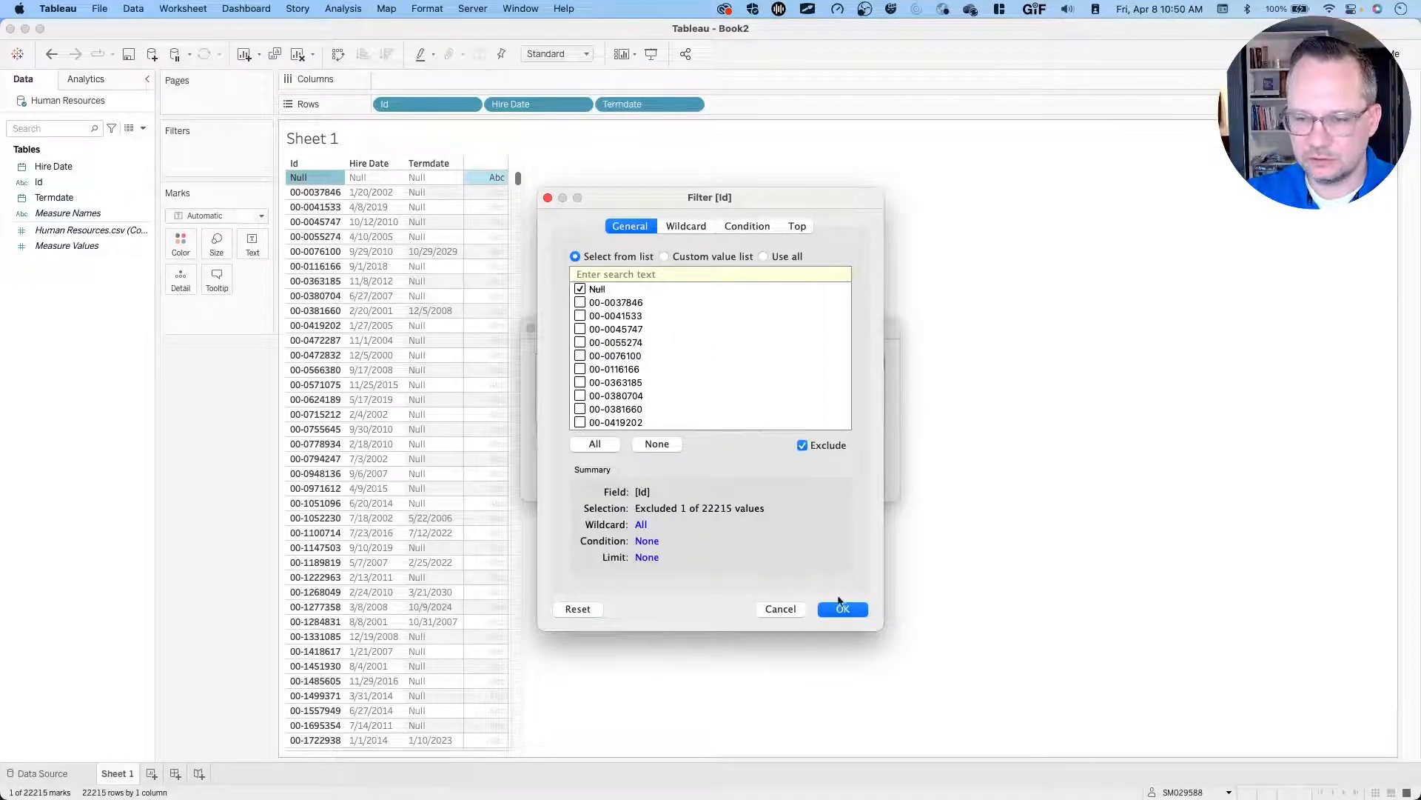
left_click(841, 605)
left_click(859, 480)
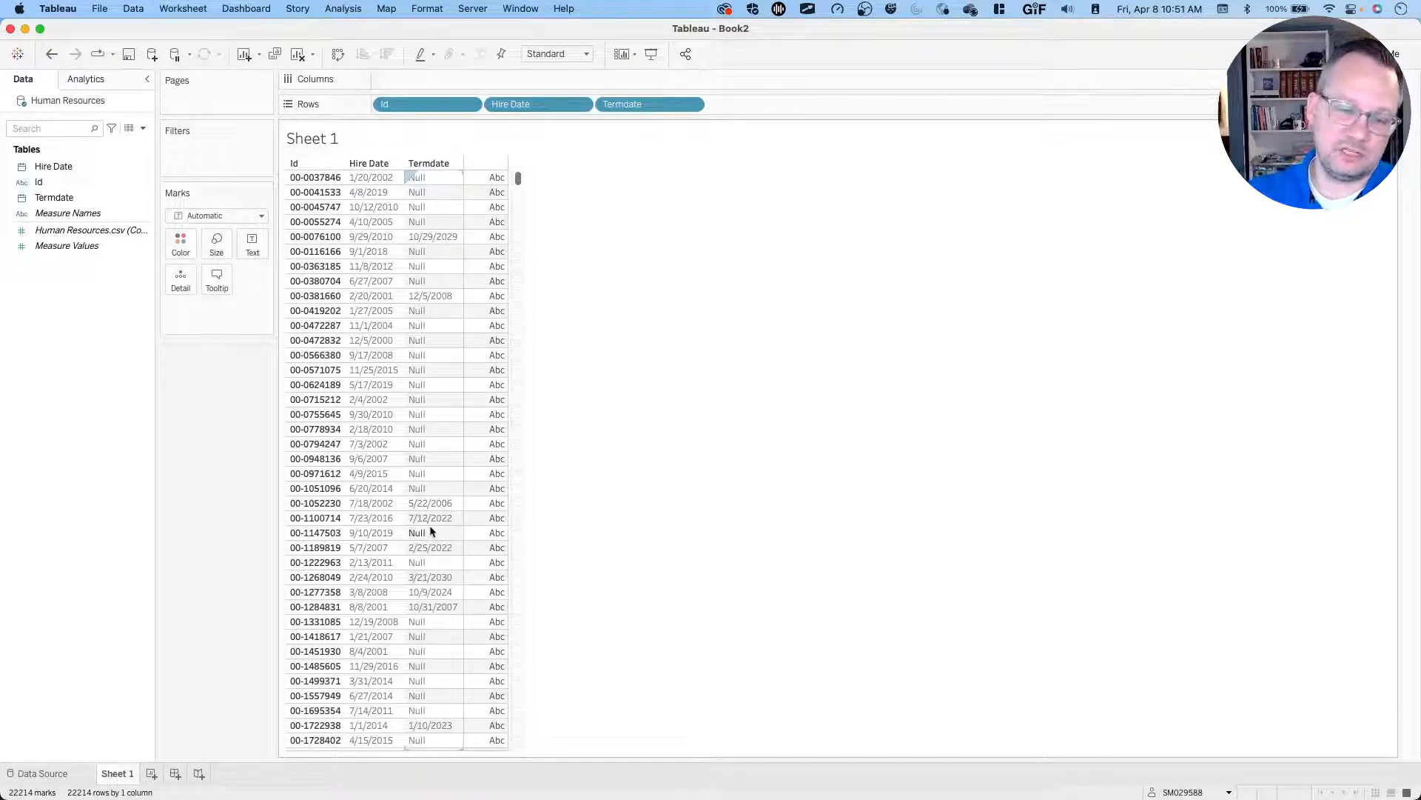
Look through the employee rows to examine which records have termination dates and how those compare with the hire dates.
scroll(431, 531, "down", 2)
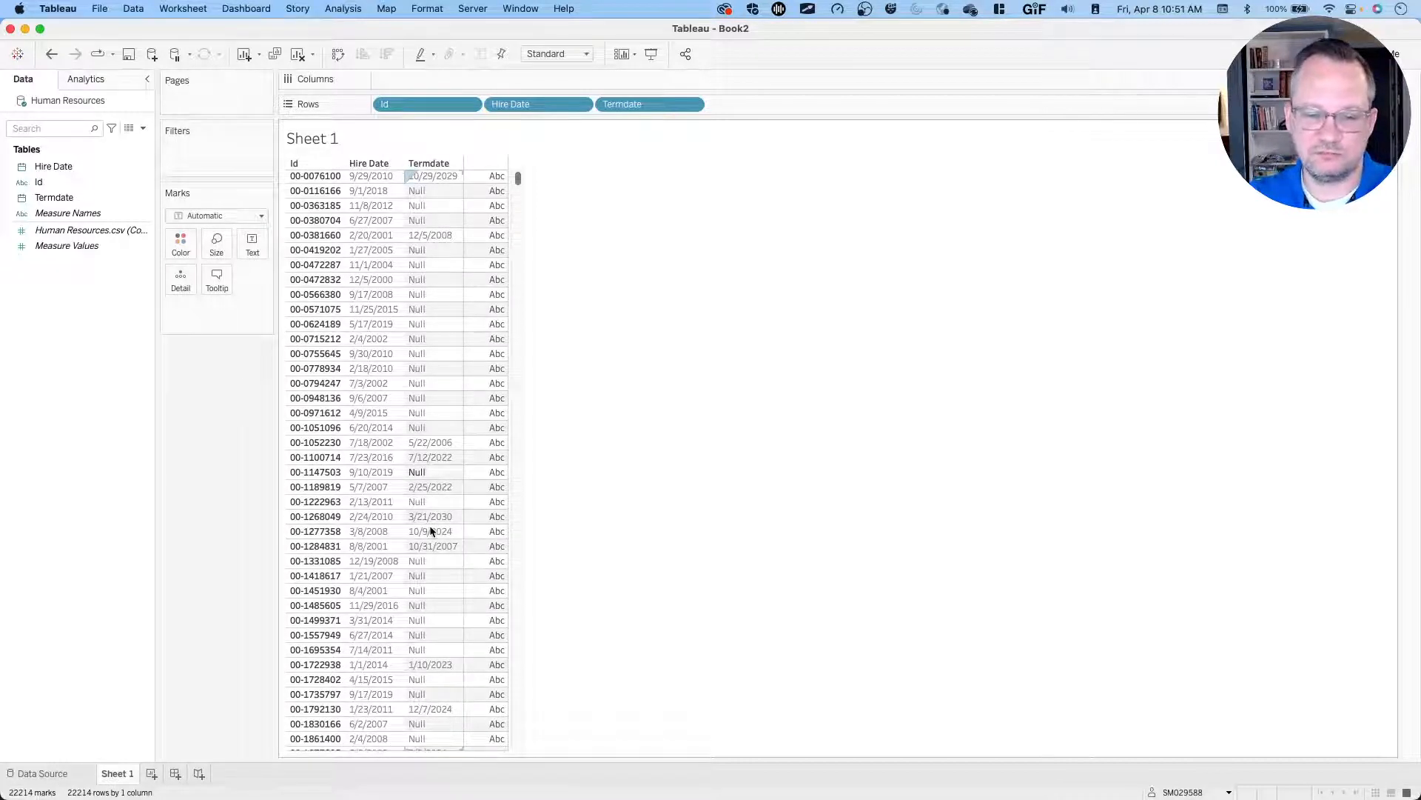
scroll(427, 597, "down", 10)
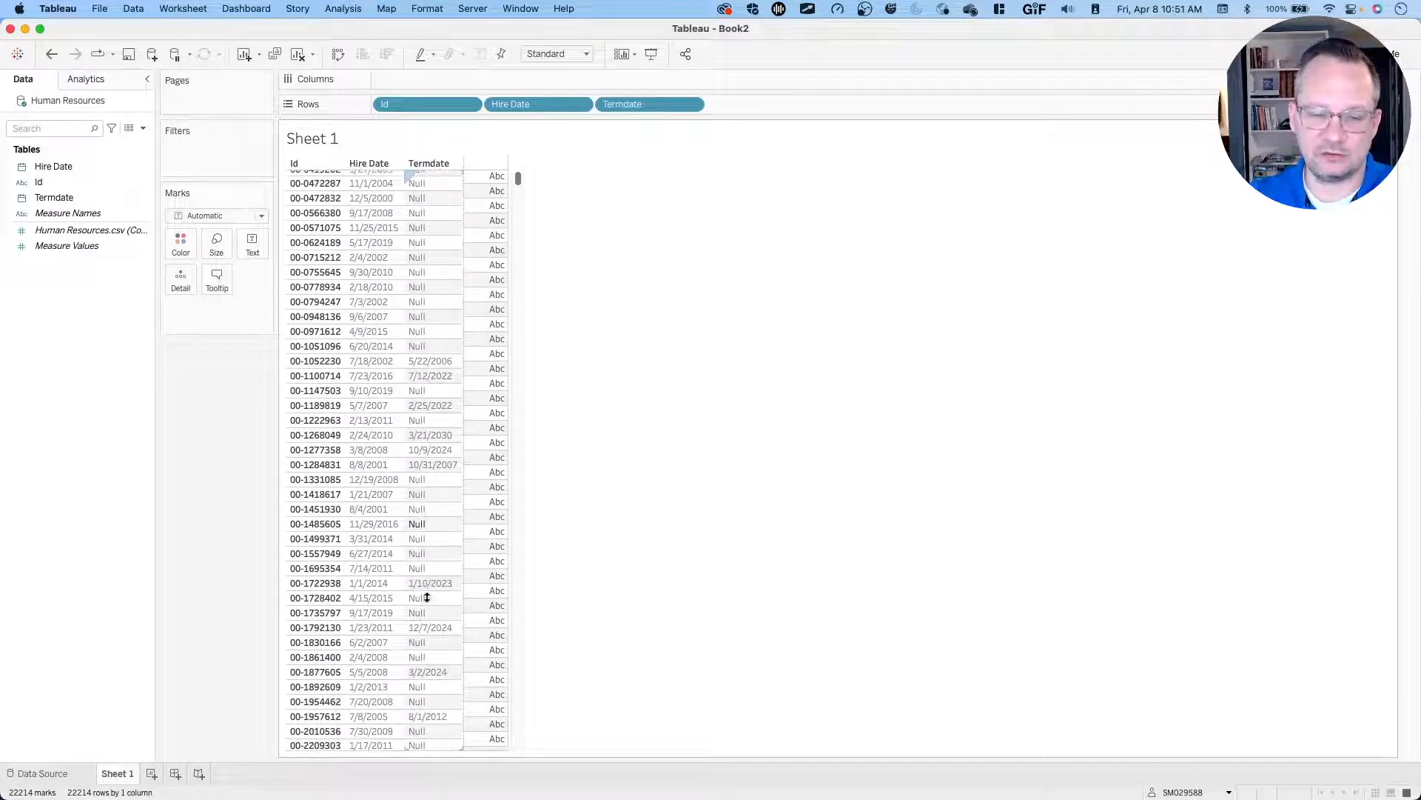
scroll(427, 597, "down", 5)
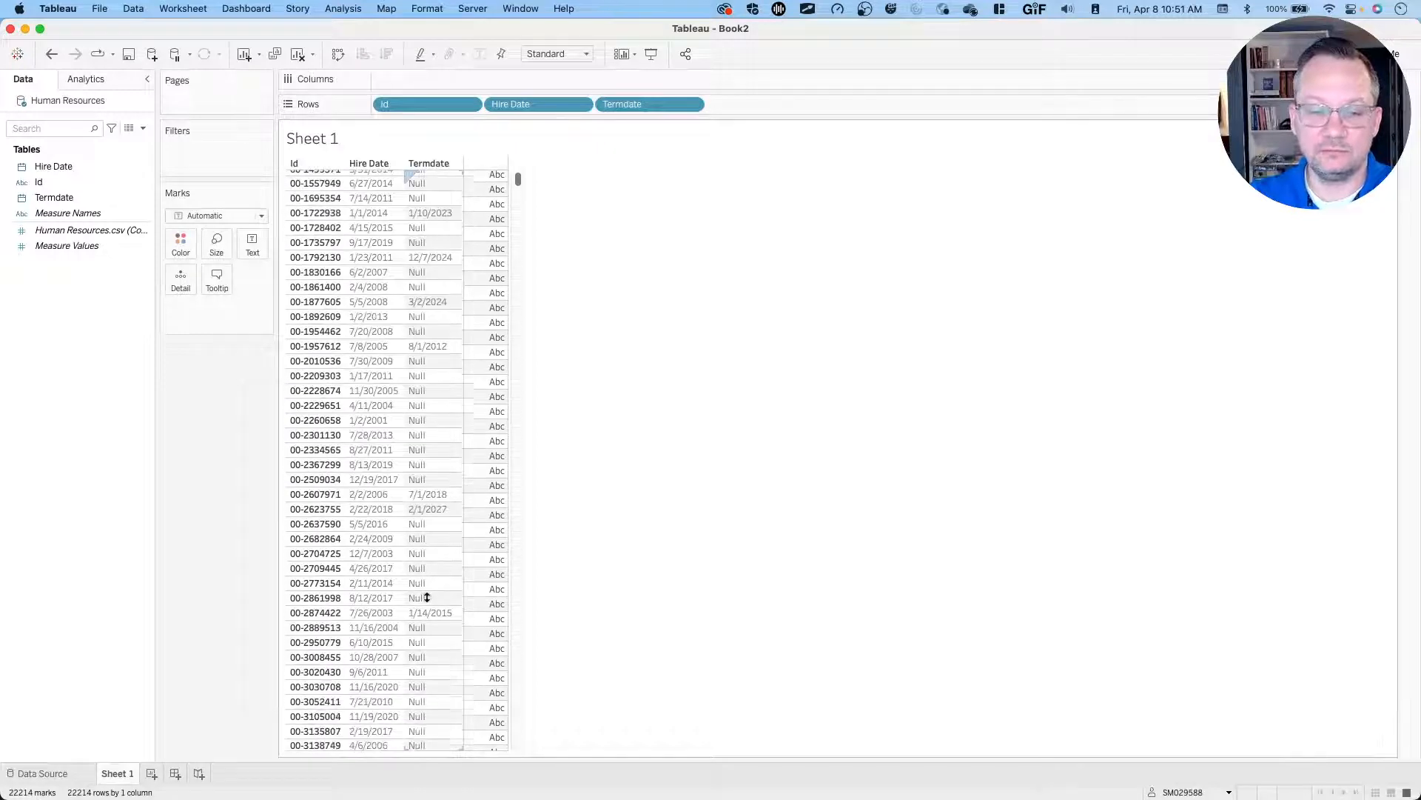
scroll(427, 489, "up", 15)
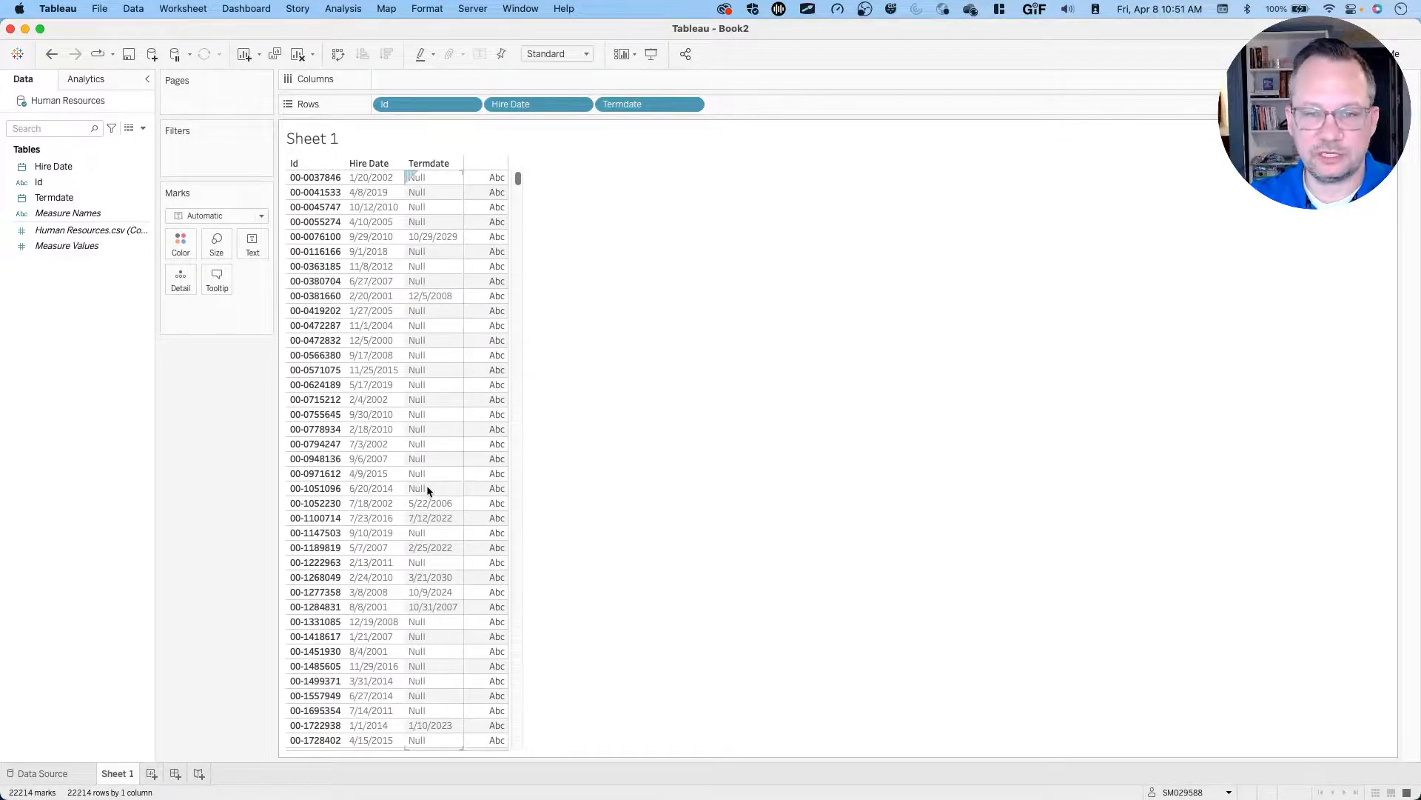
Switch to Chrome to read the Week 14 requirements on hire and attrition timing, year-over-year and rolling 12-month change, checking Tableau's dates in between.
key("super+Tab")
scroll(376, 491, "down", 3)
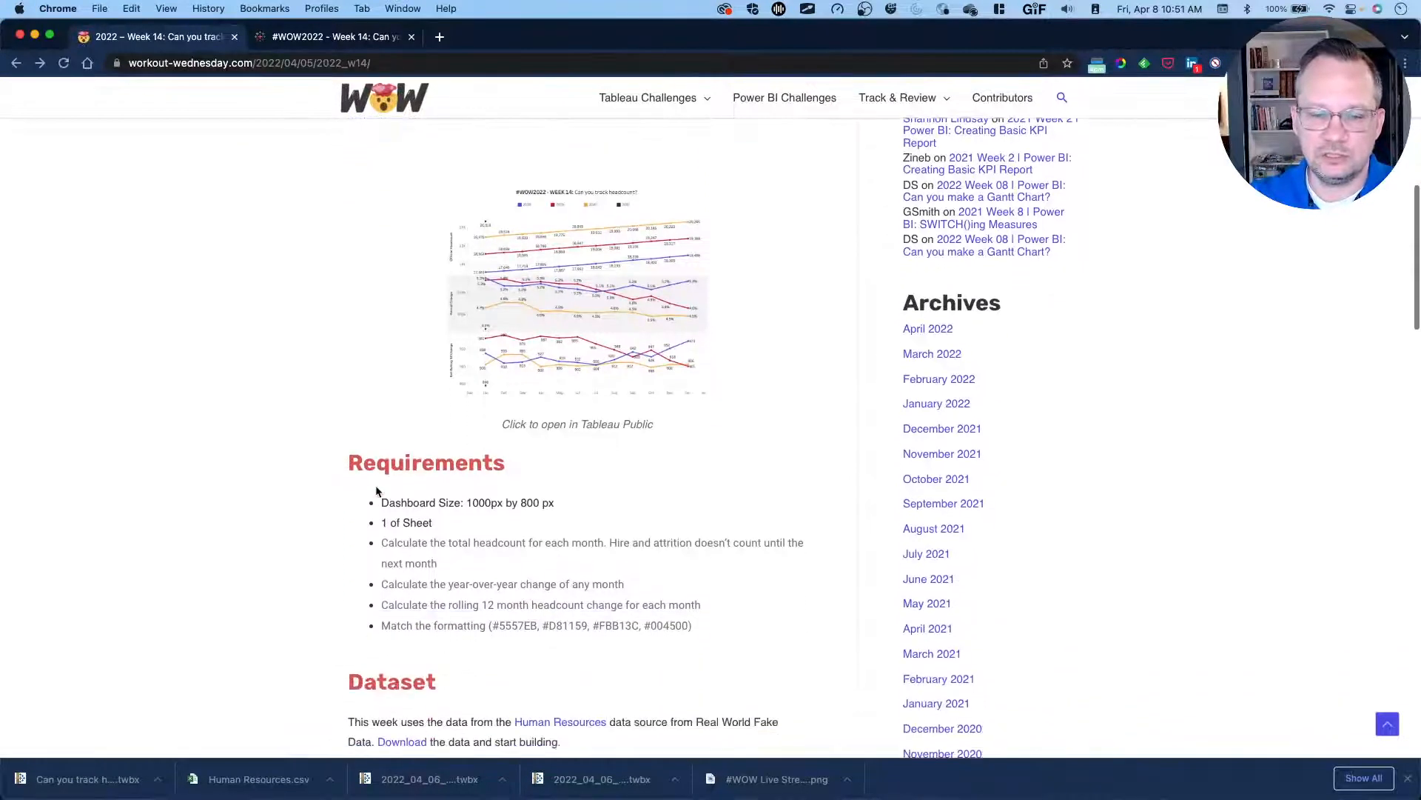
left_click_drag(382, 524, 631, 541)
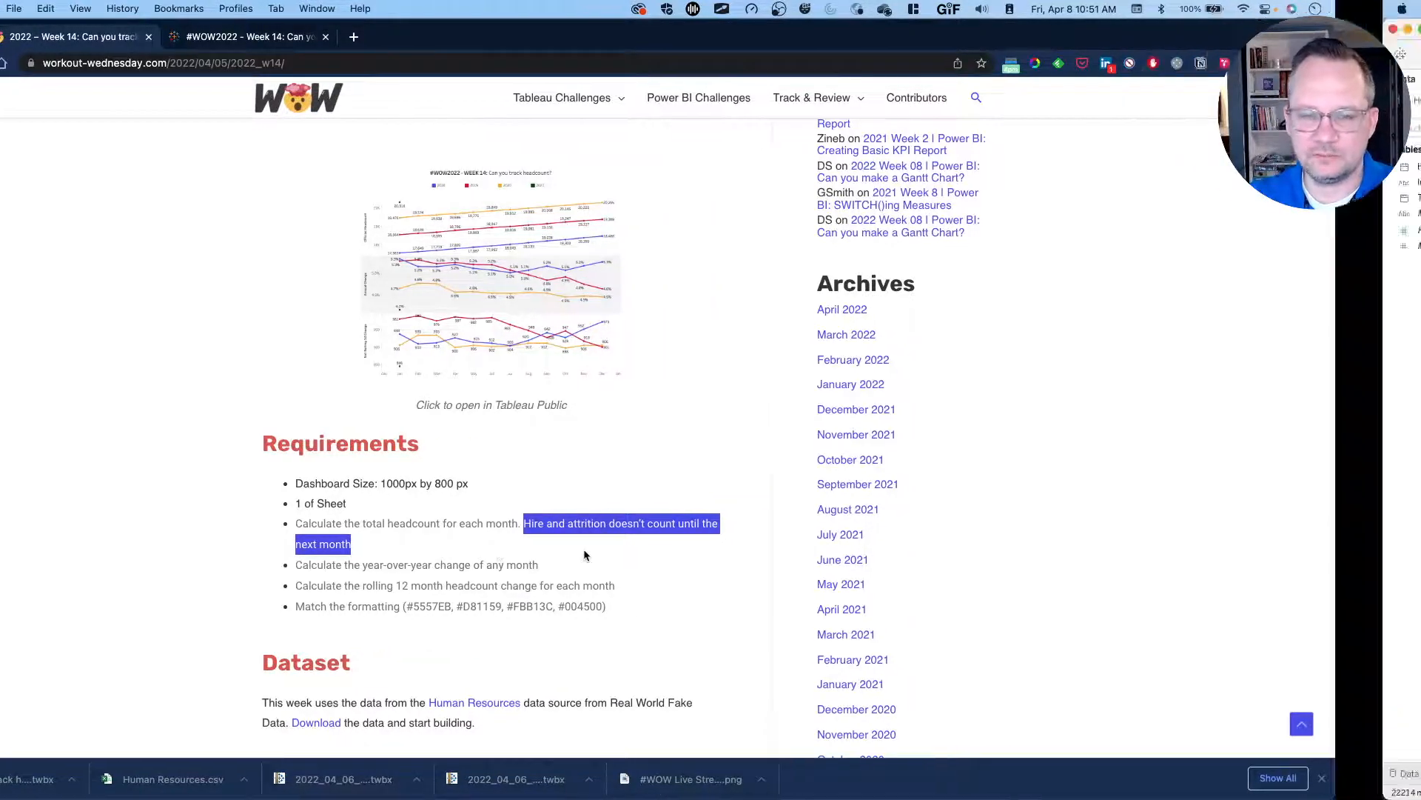
key("super+Tab")
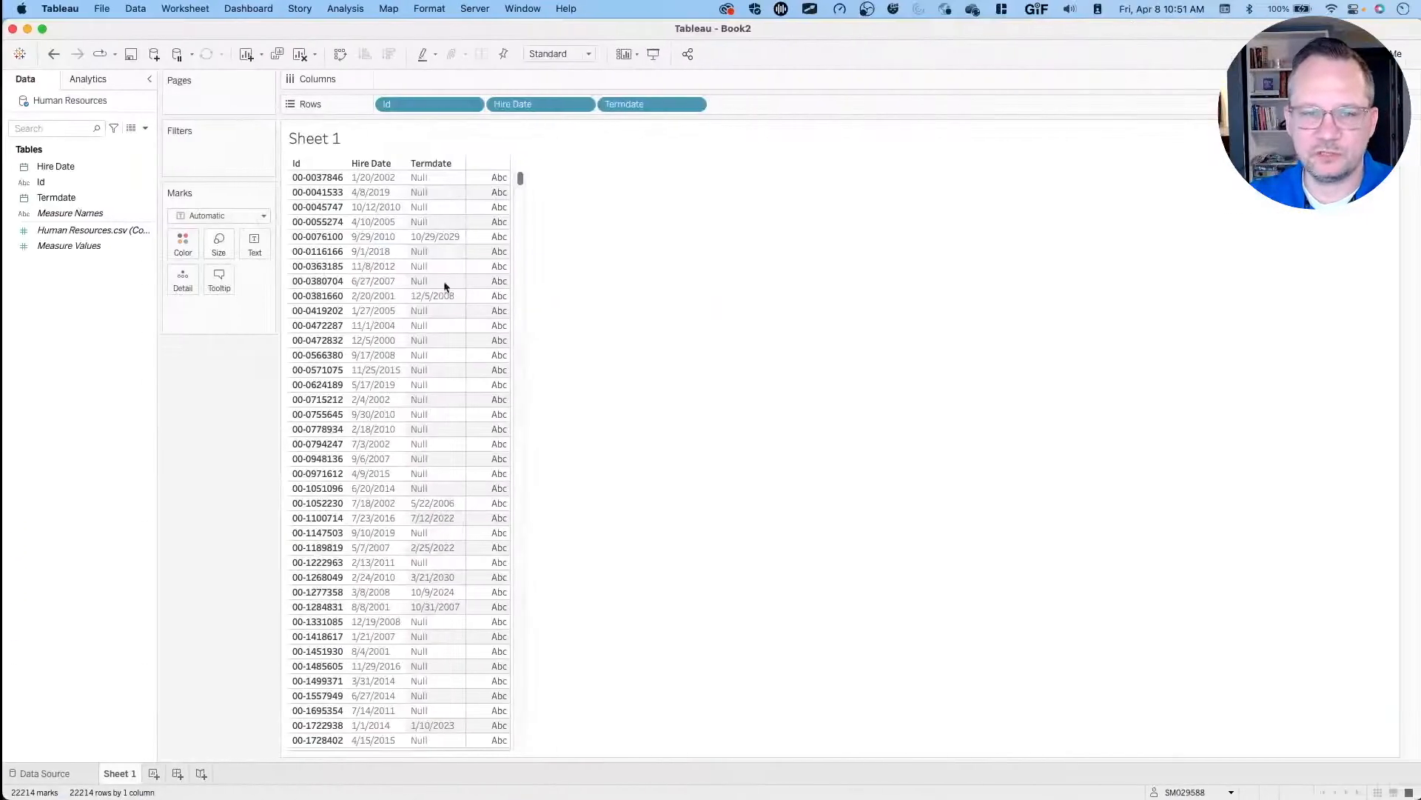
left_click(373, 181)
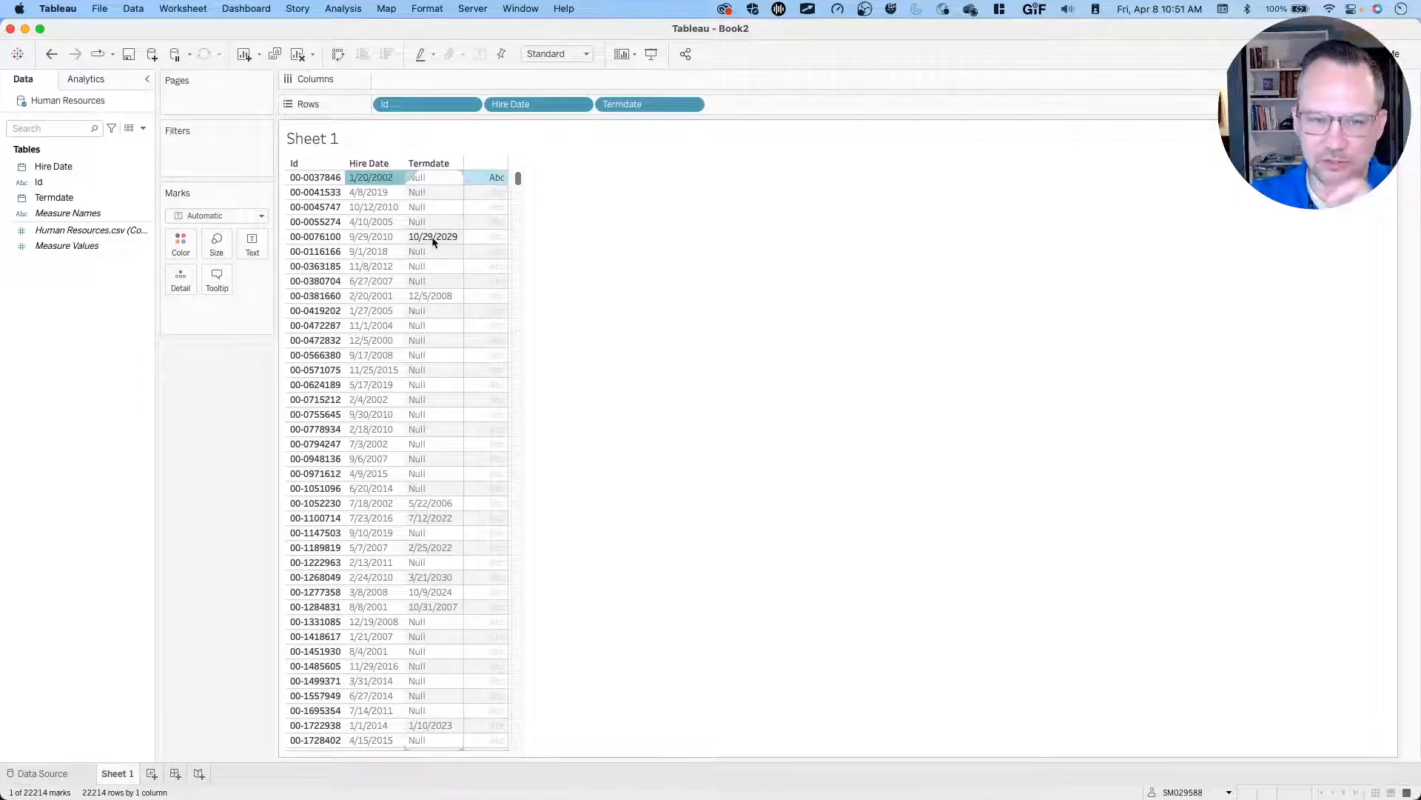
left_click(717, 236)
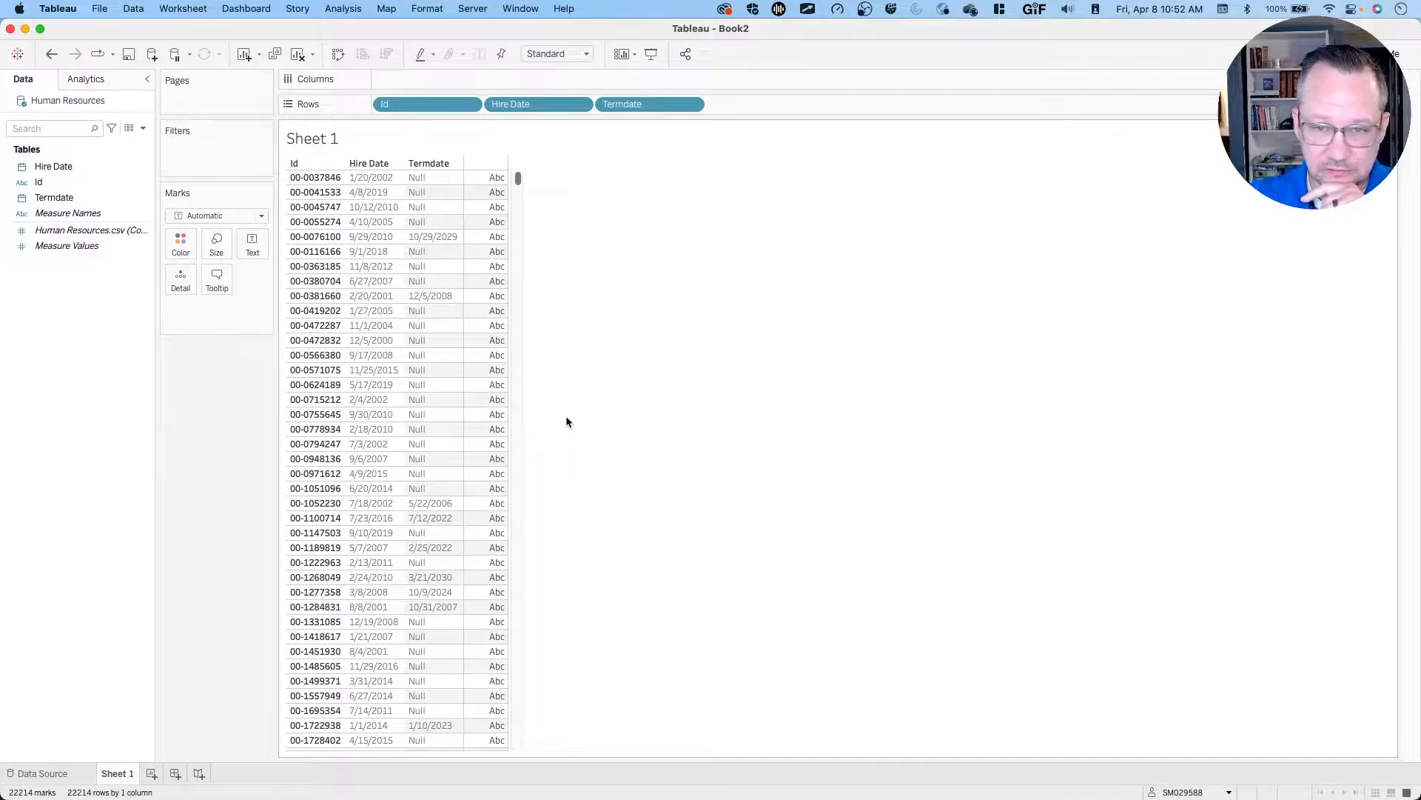
key("super+Tab")
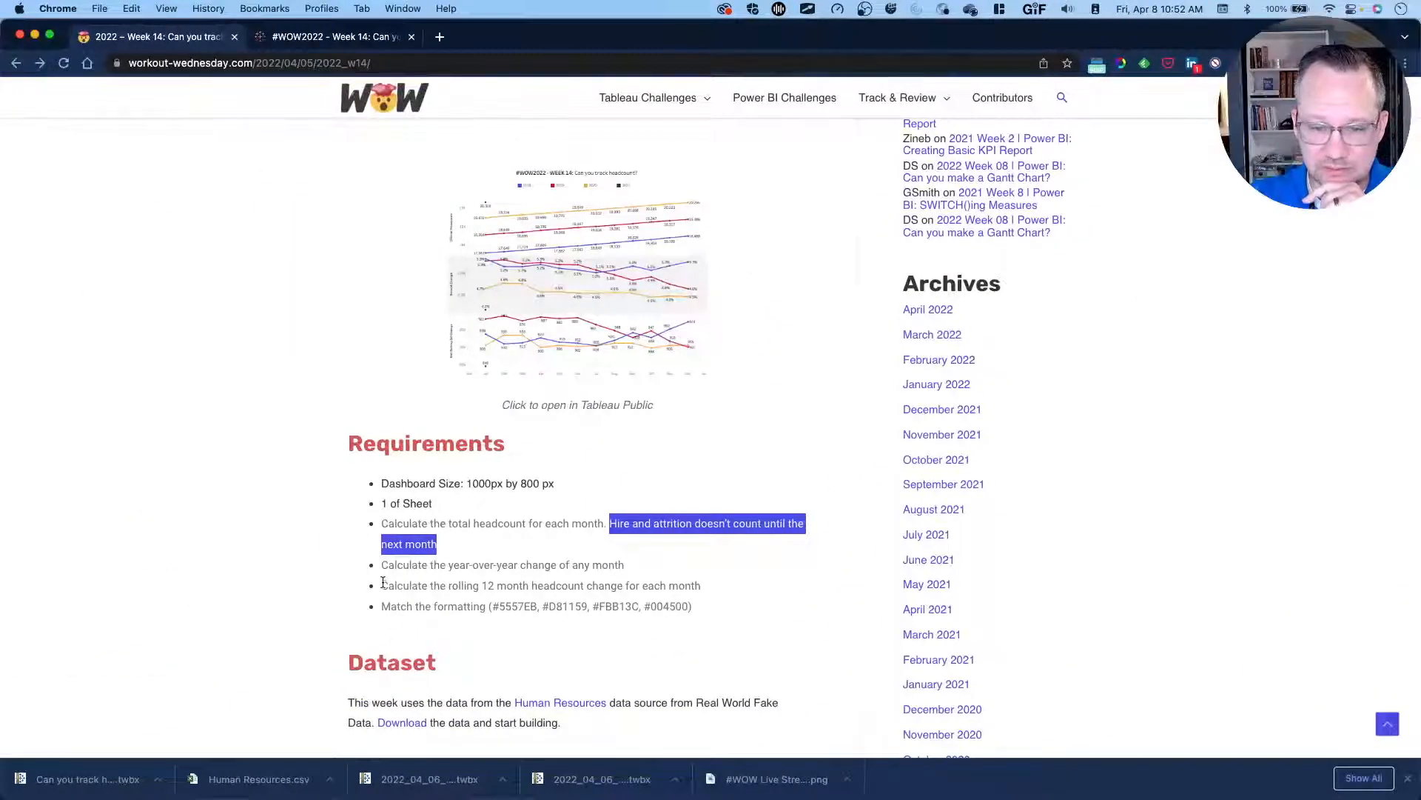
left_click_drag(384, 566, 645, 574)
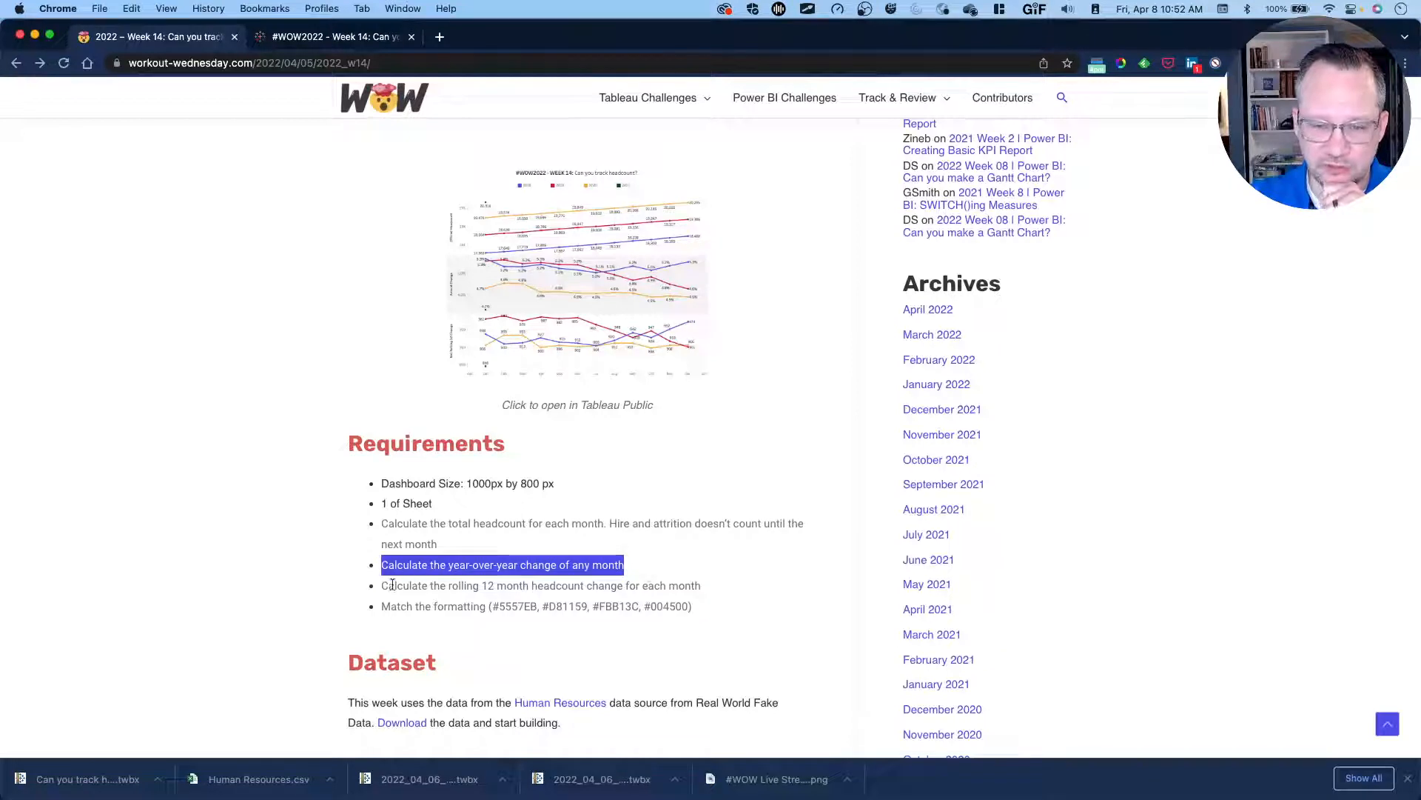
left_click_drag(382, 586, 701, 590)
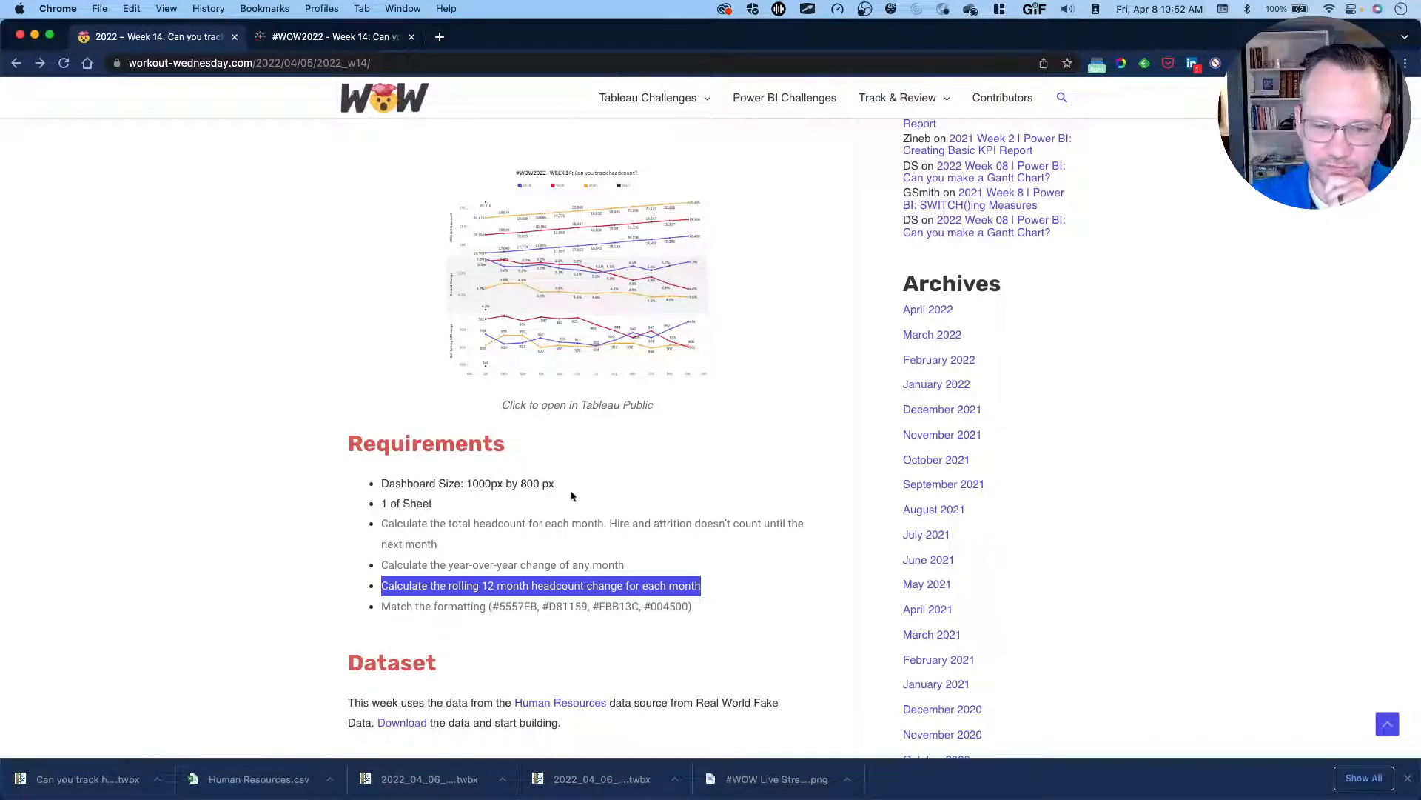
key("ctrl+Right")
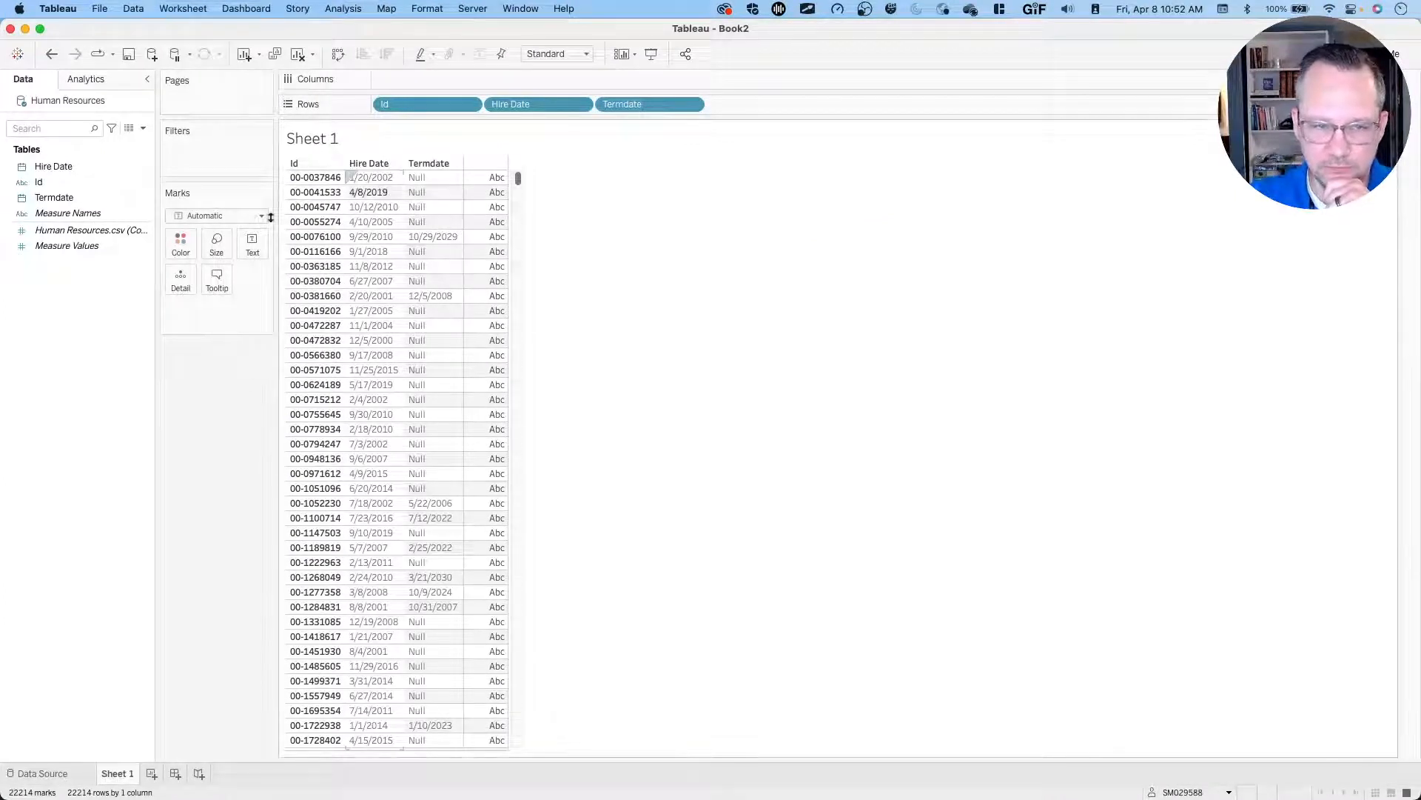
Create a calculated field named Report Start Date and begin its formula.
right_click(62, 317)
left_click(68, 320)
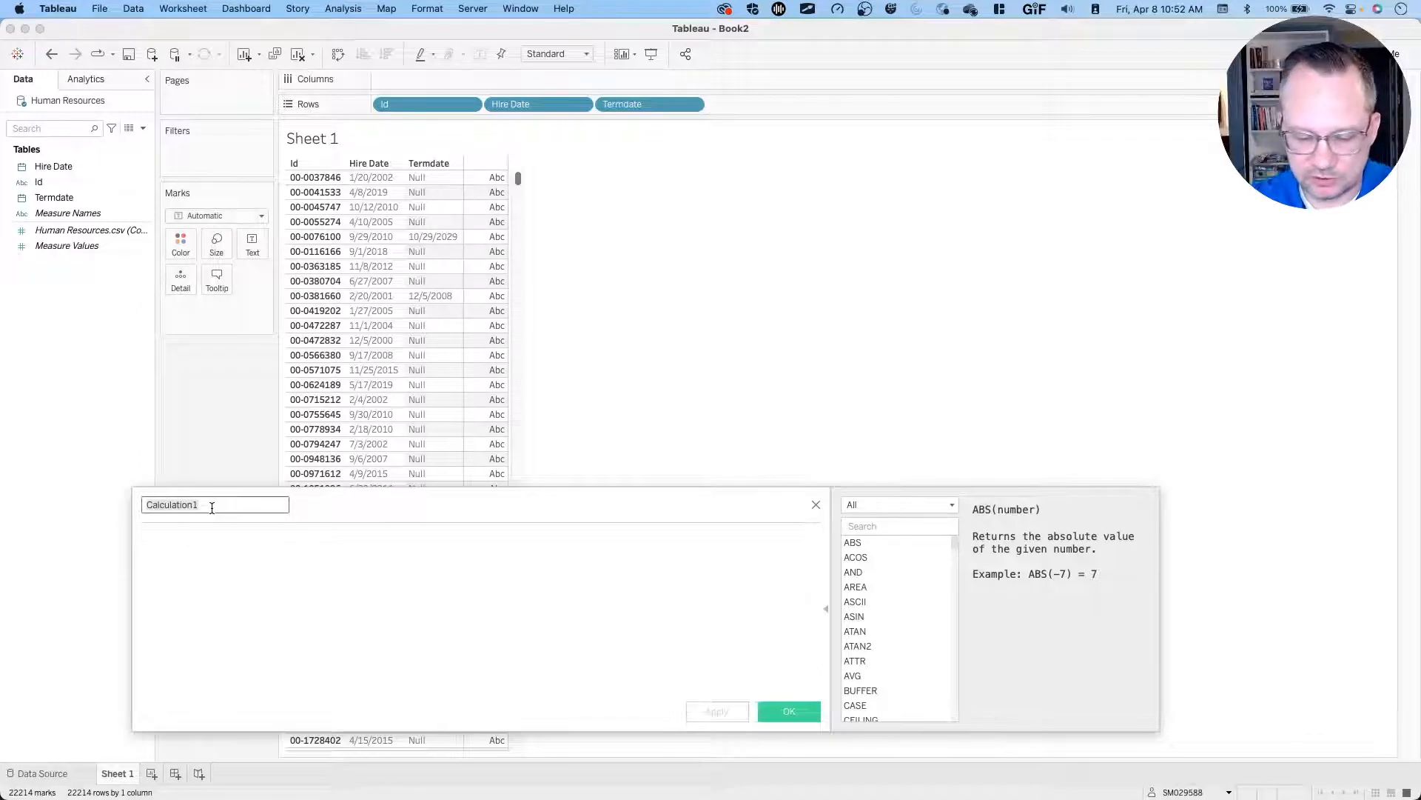
type("Report Date")
key("Tab")
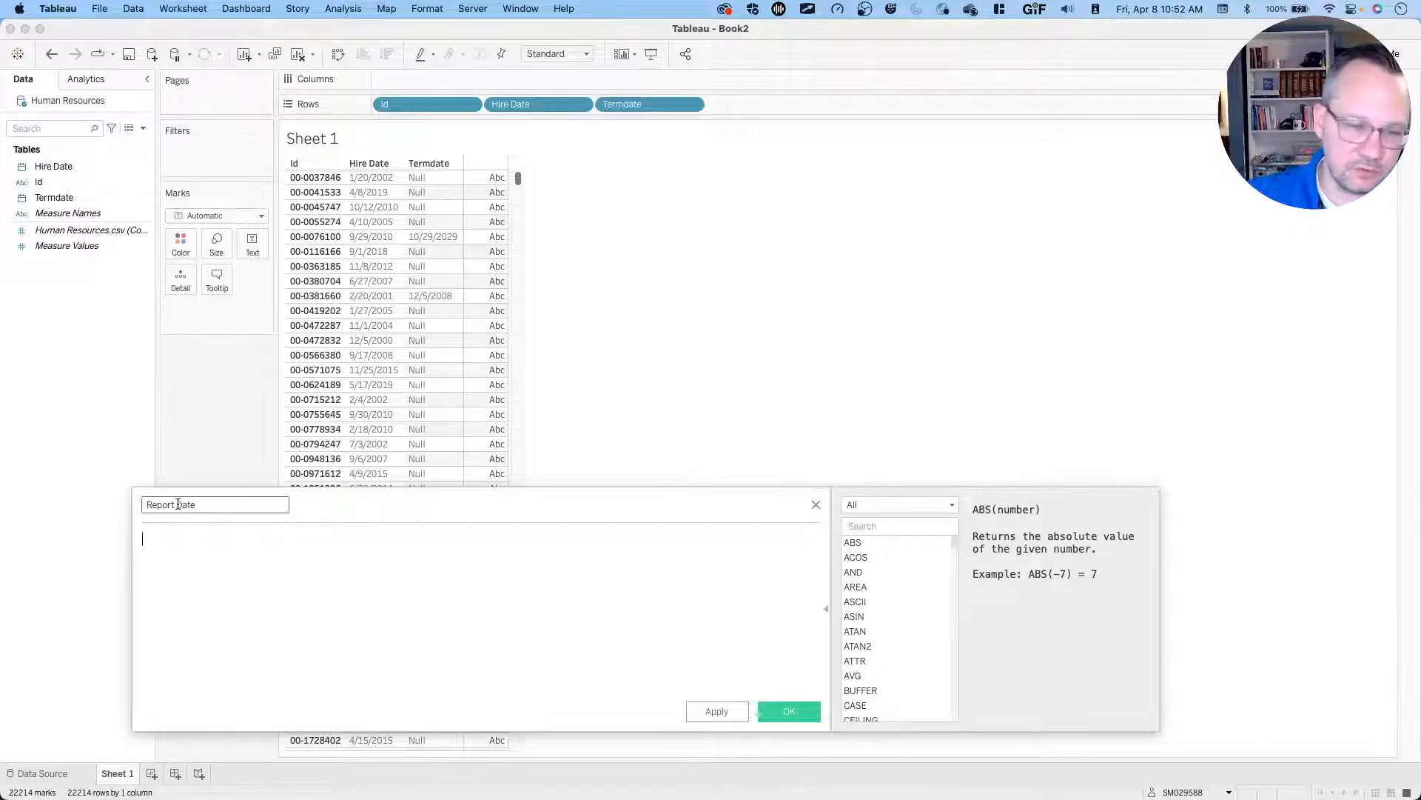
left_click(176, 504)
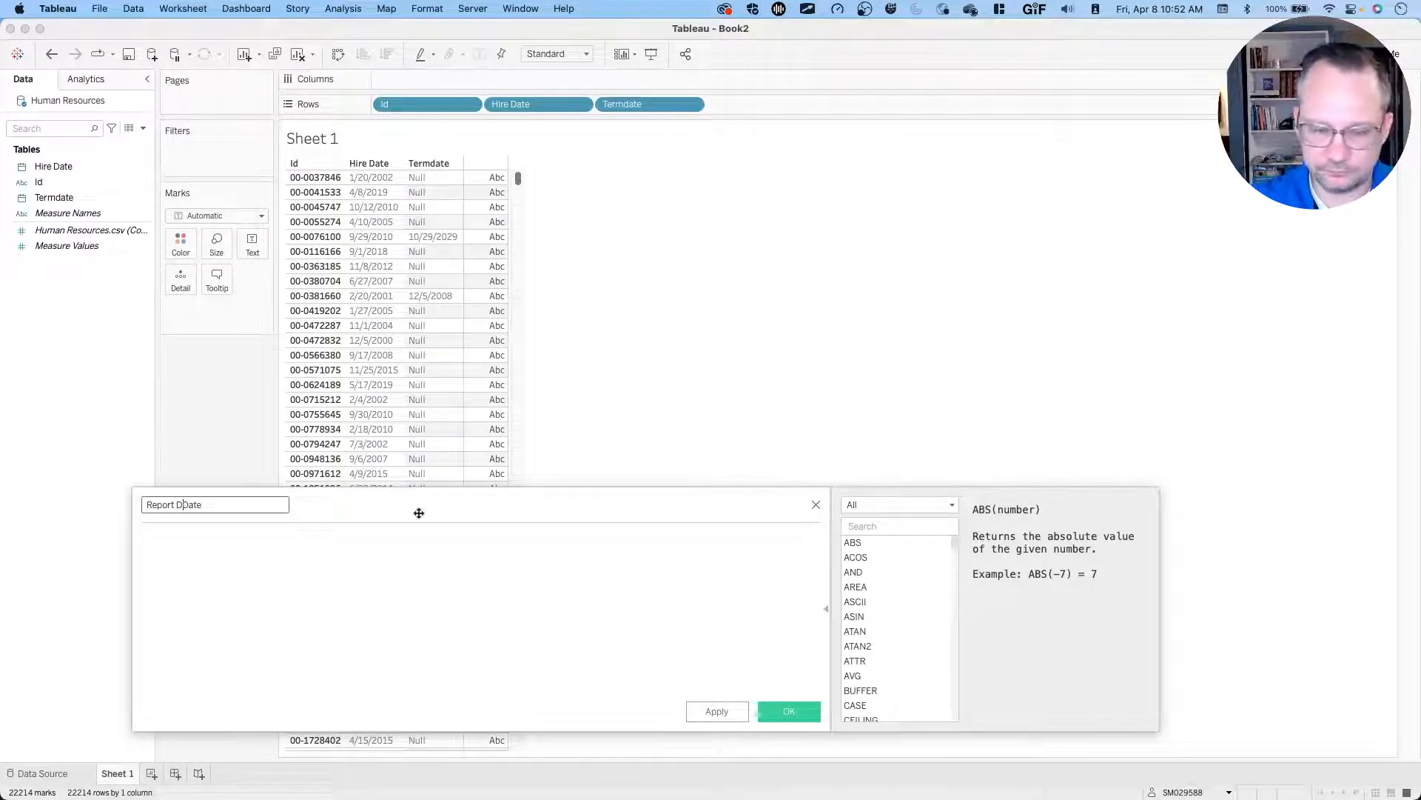
type("Start")
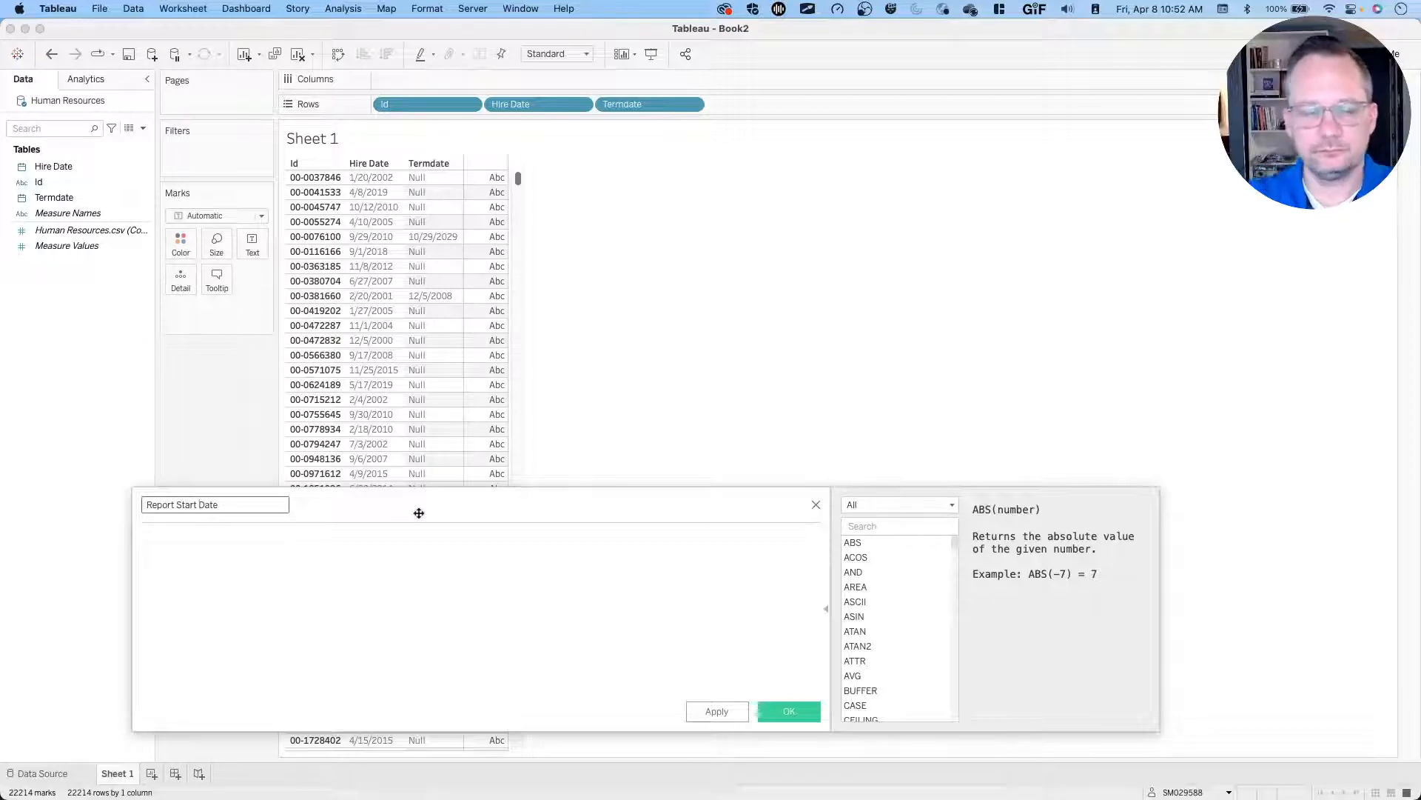
left_click(361, 539)
type("datead")
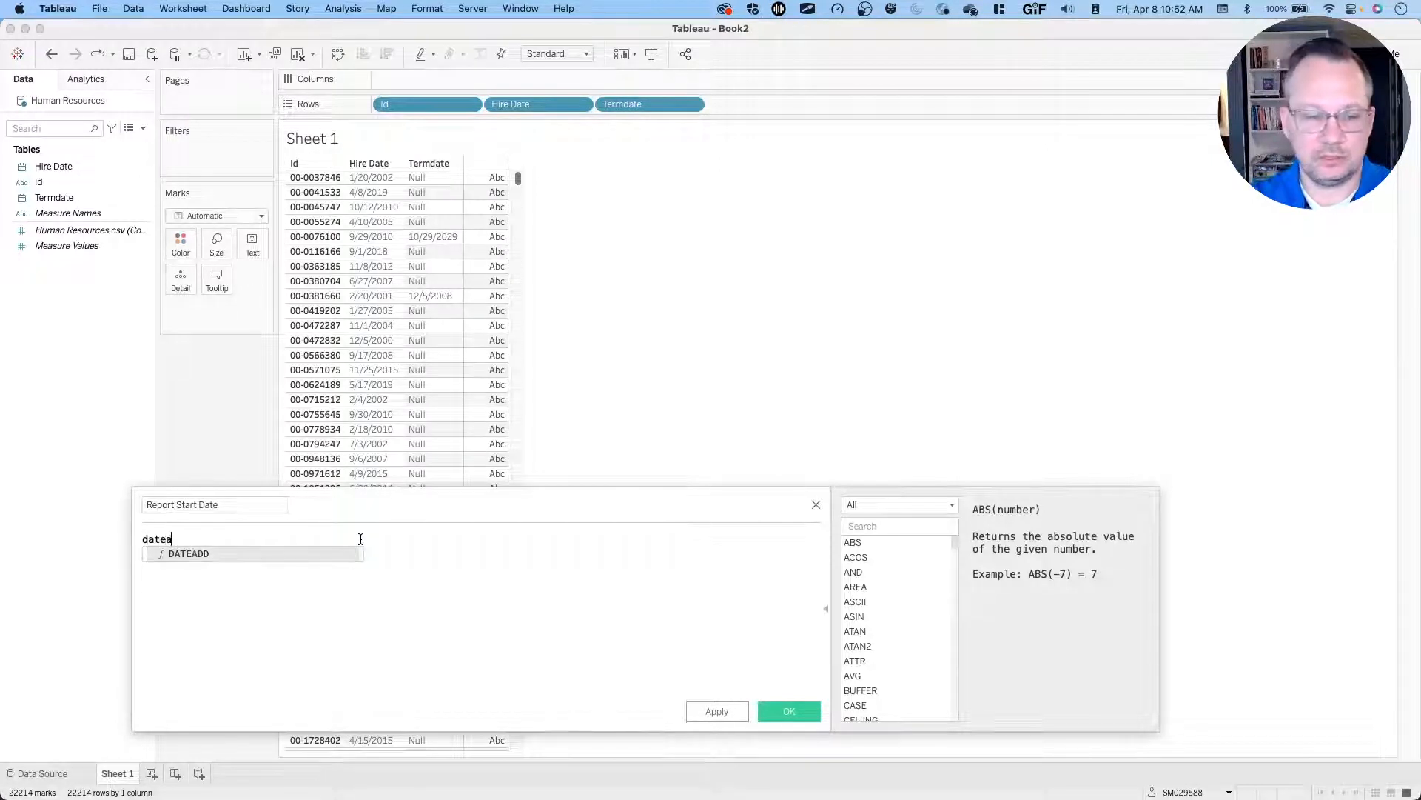
key("BackSpace")
type("tr")
key("Return")
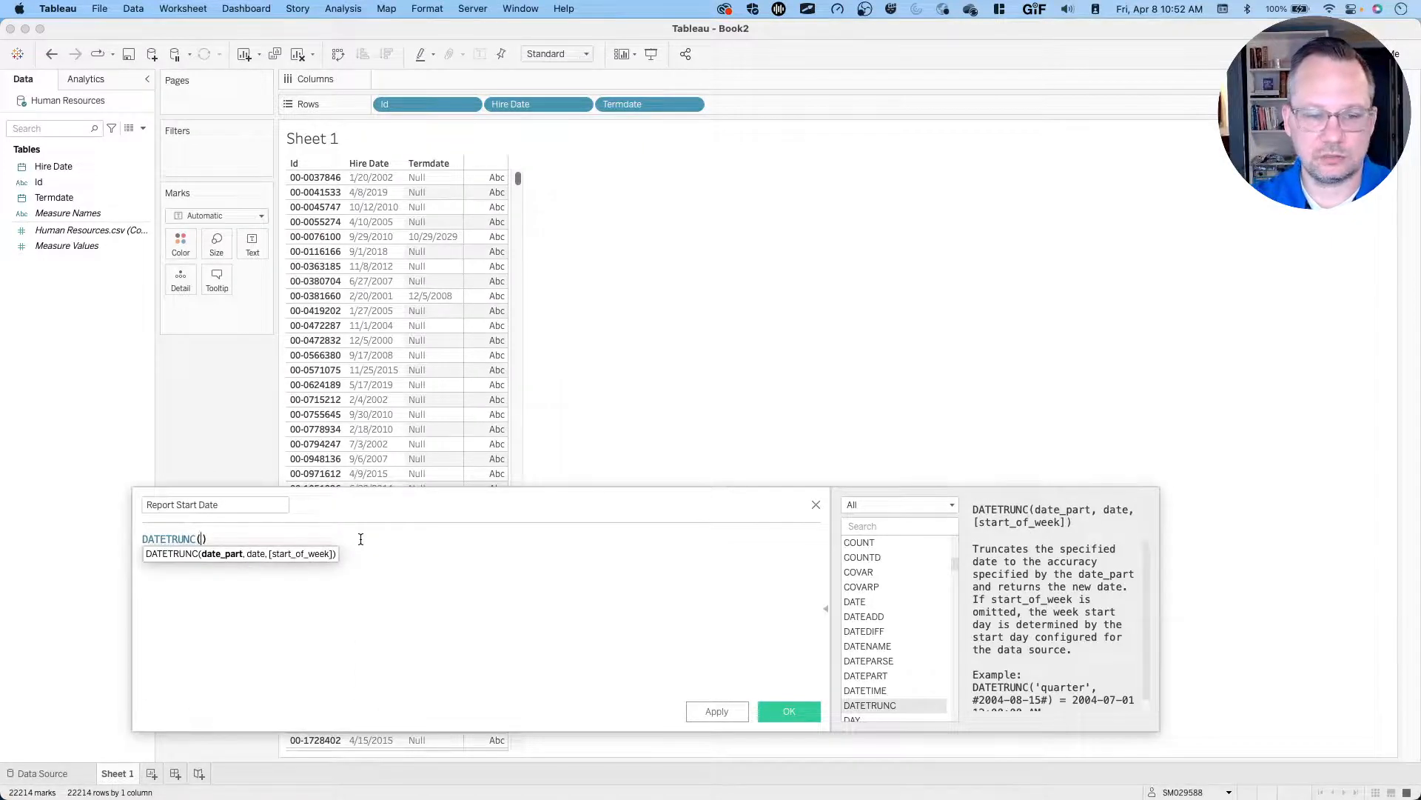
type("'month")
key("BackSpace")
key("BackSpace")
key("BackSpace")
key("BackSpace")
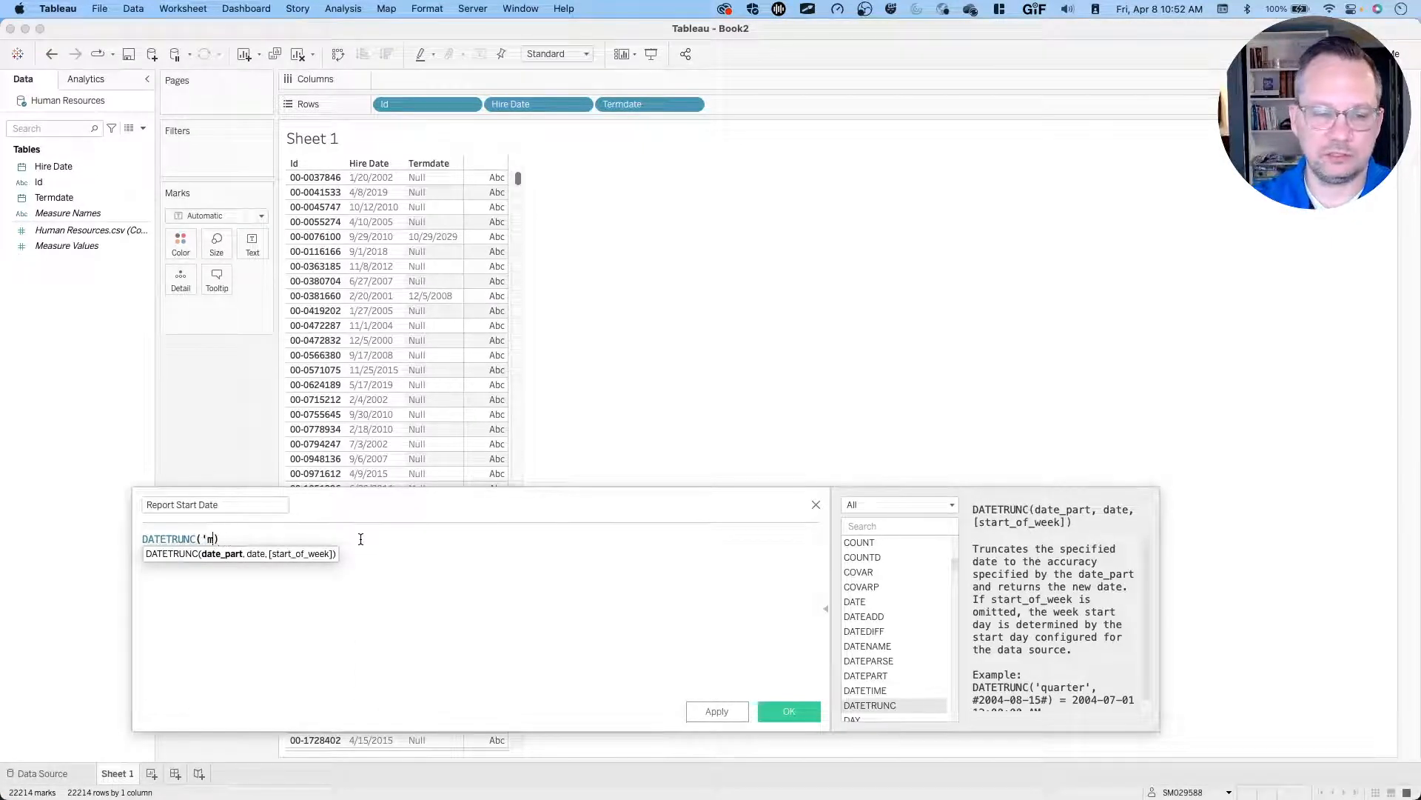
Replace the Report Start Date formula with DATEADD('month',1,[Hire Date]).
key("super+a")
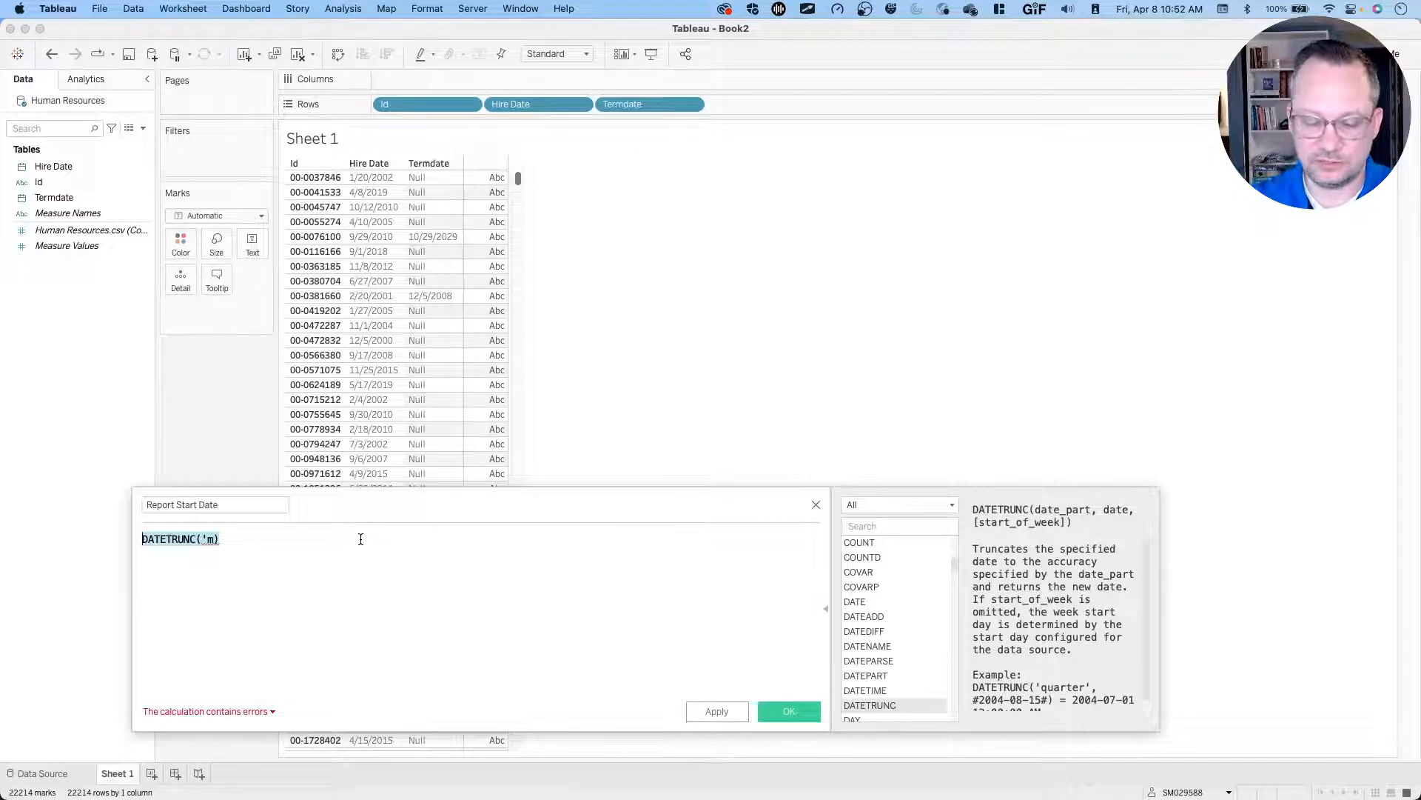
type("Datead")
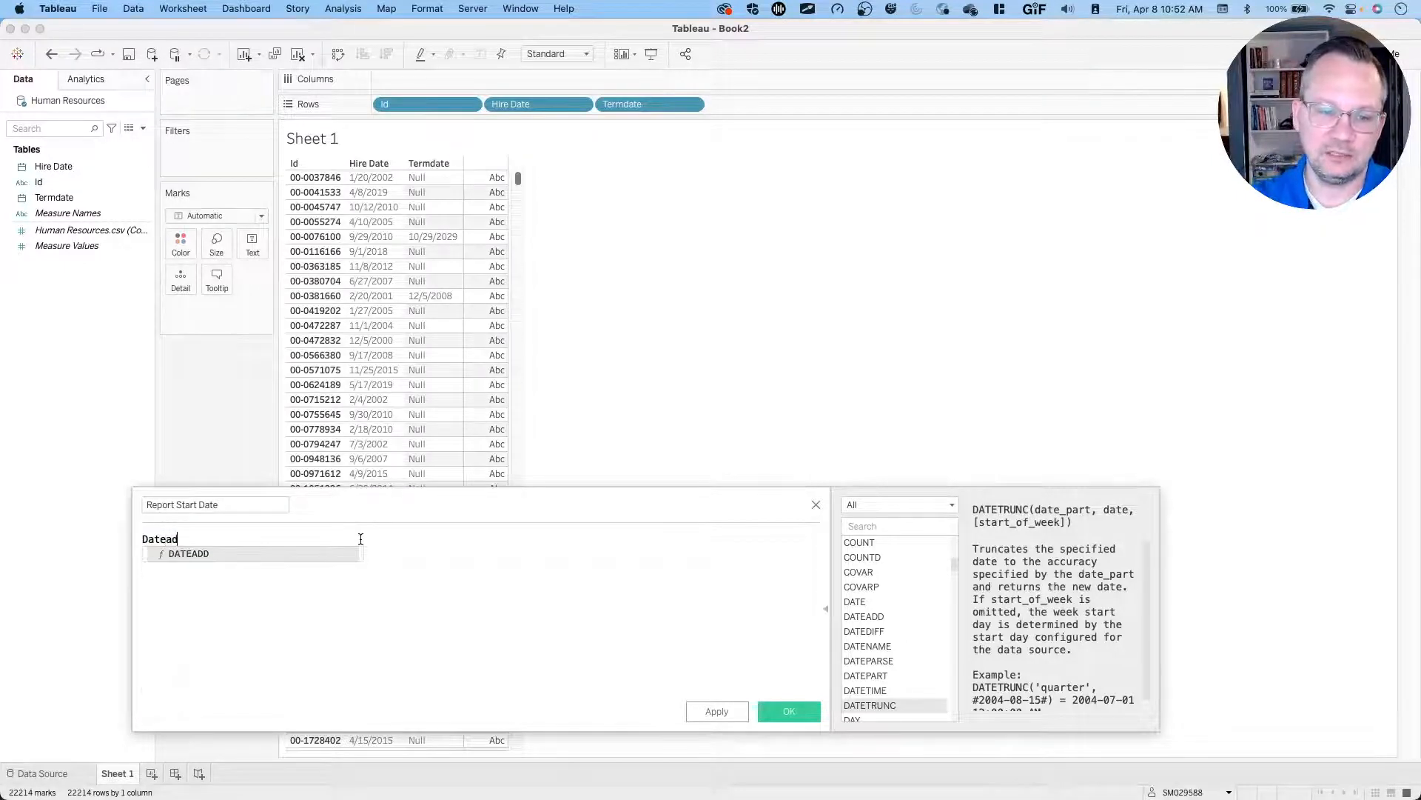
key("Return")
type("'month',1")
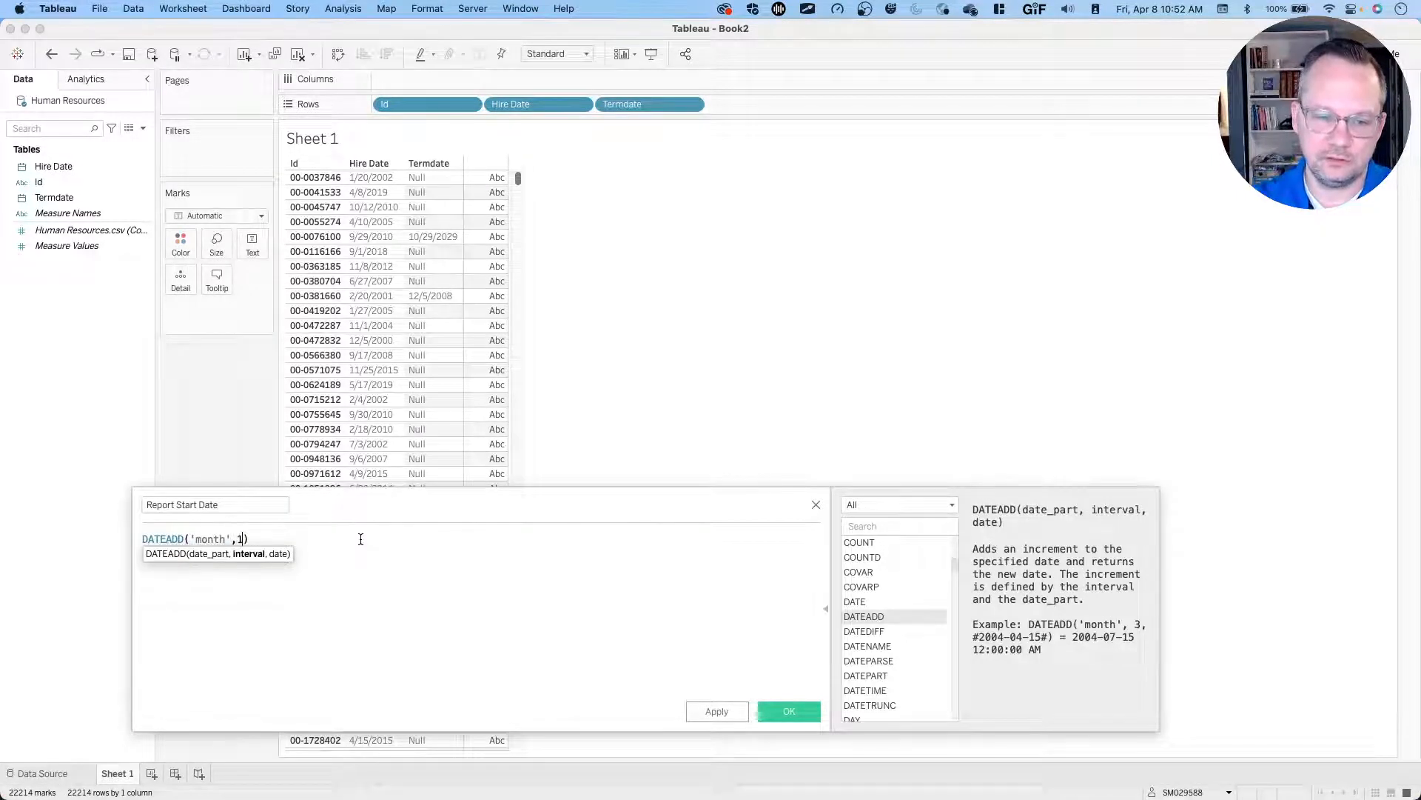
type(",s")
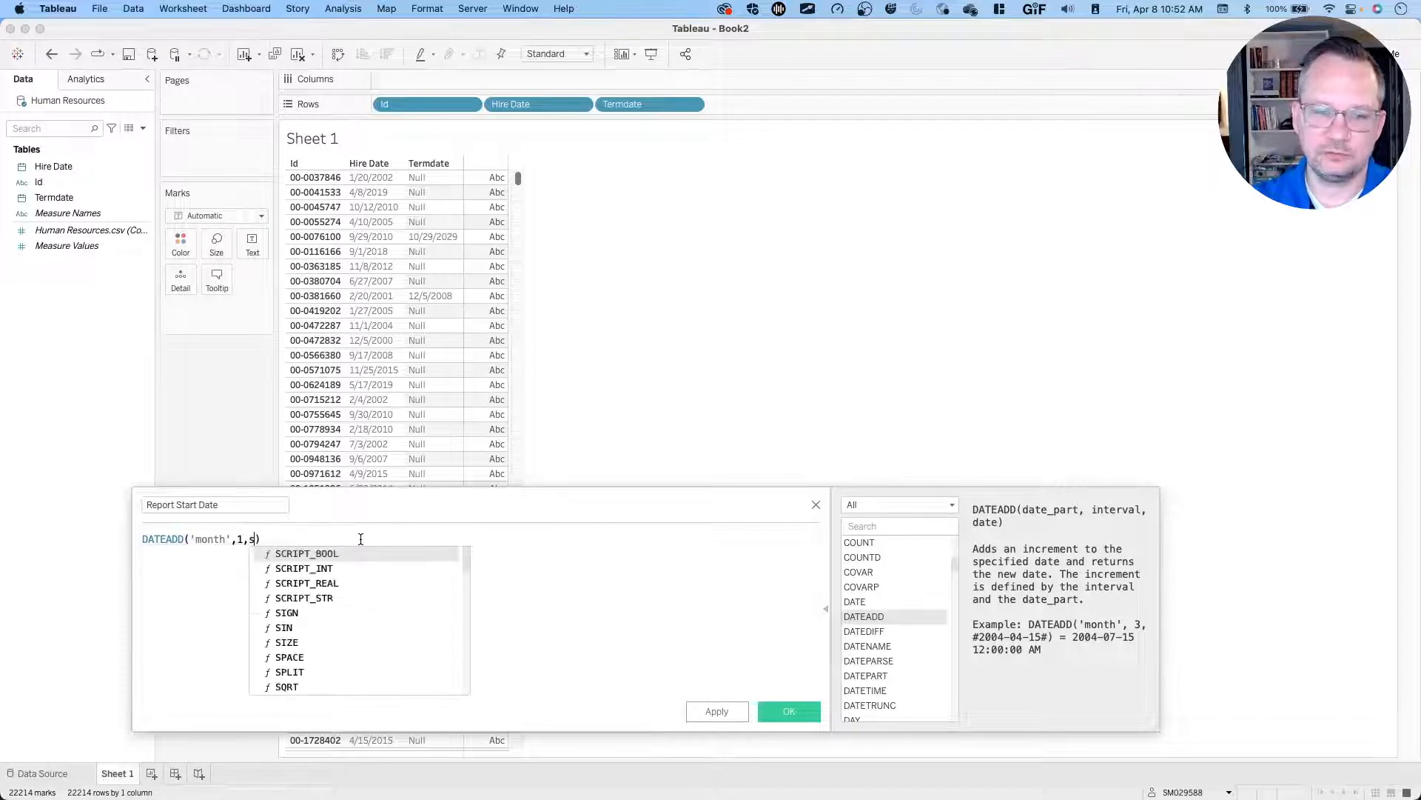
key("BackSpace")
type("hir")
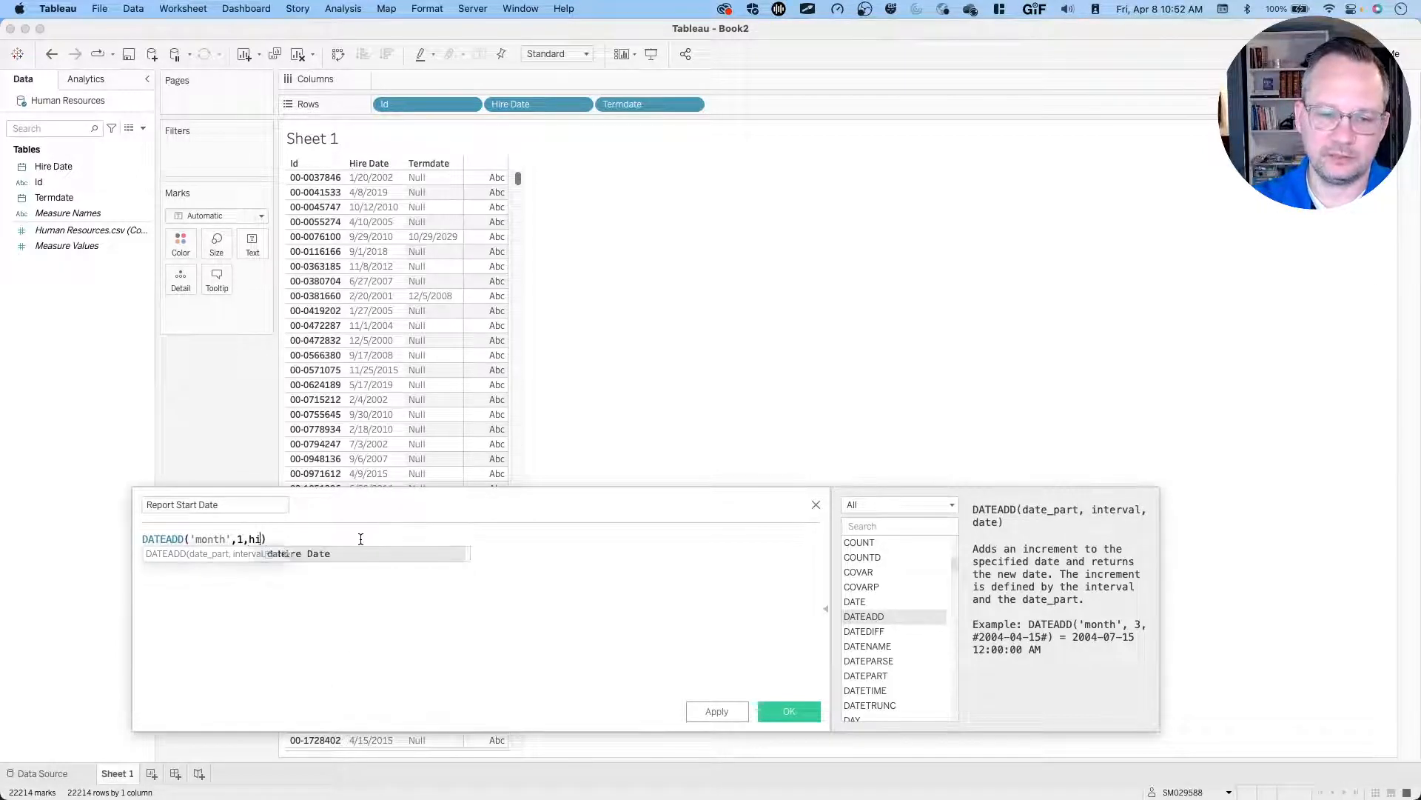
key("Return")
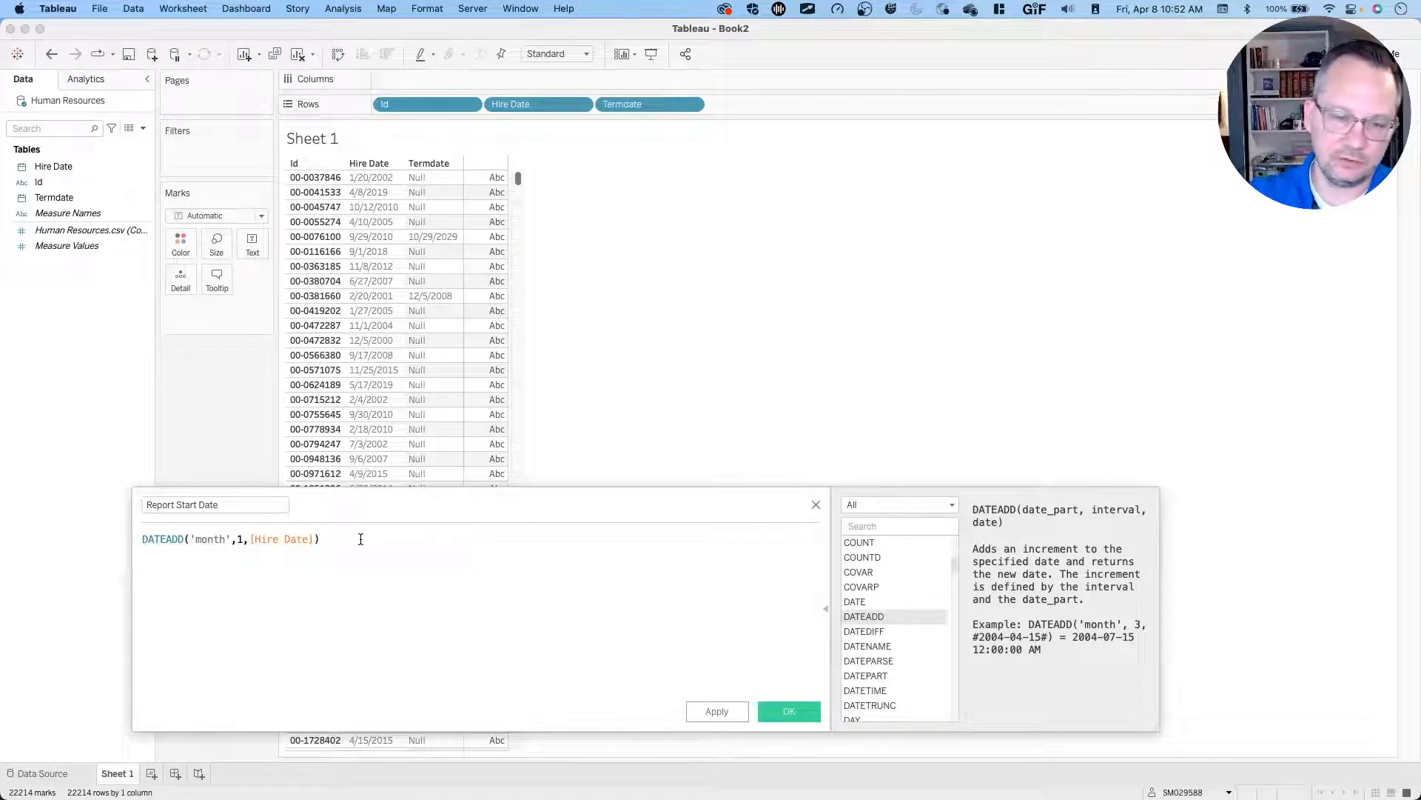
Wrap the DATEADD expression in DATETRUNC with the 'month' date part, save the calculation, and change Report Start Date's data type to Date.
type(")")
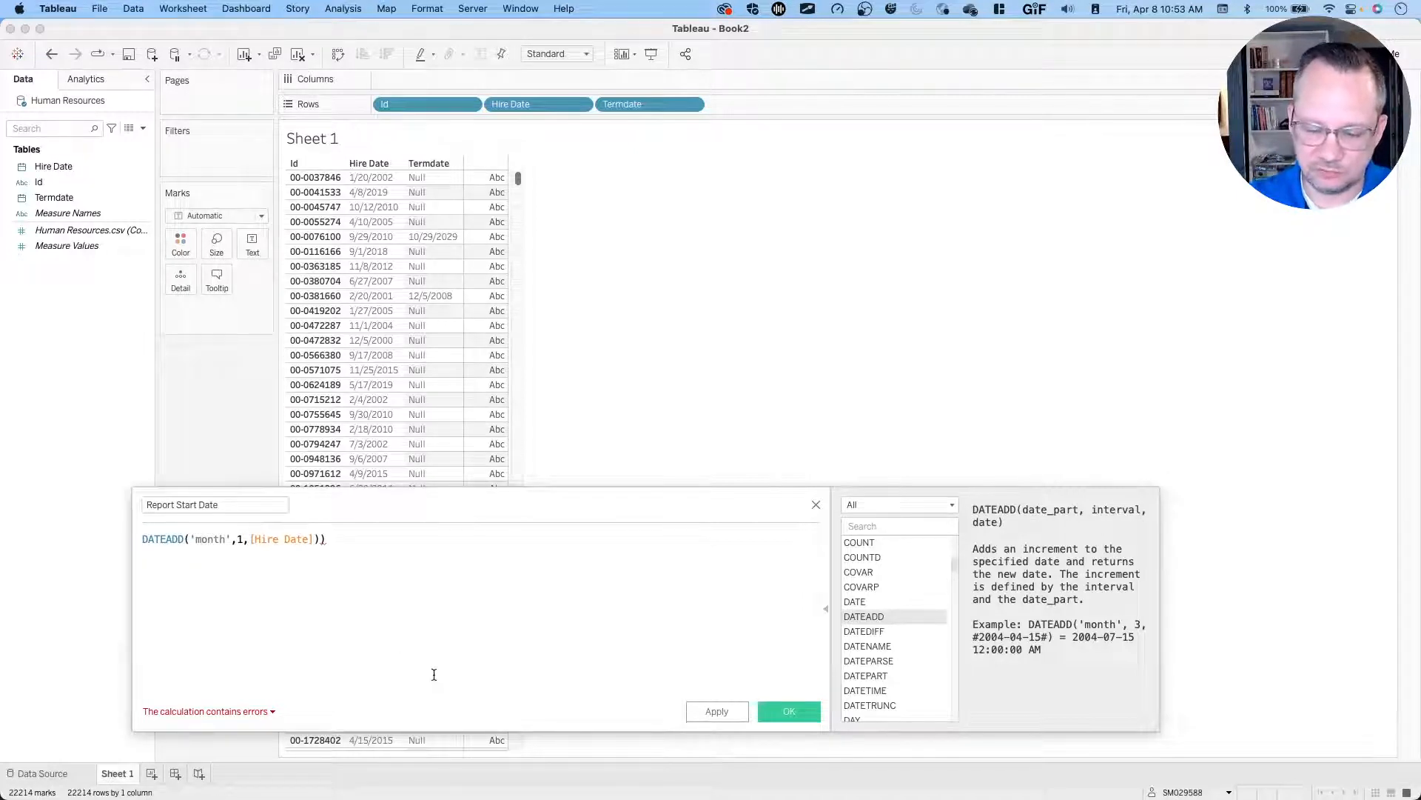
key("Return")
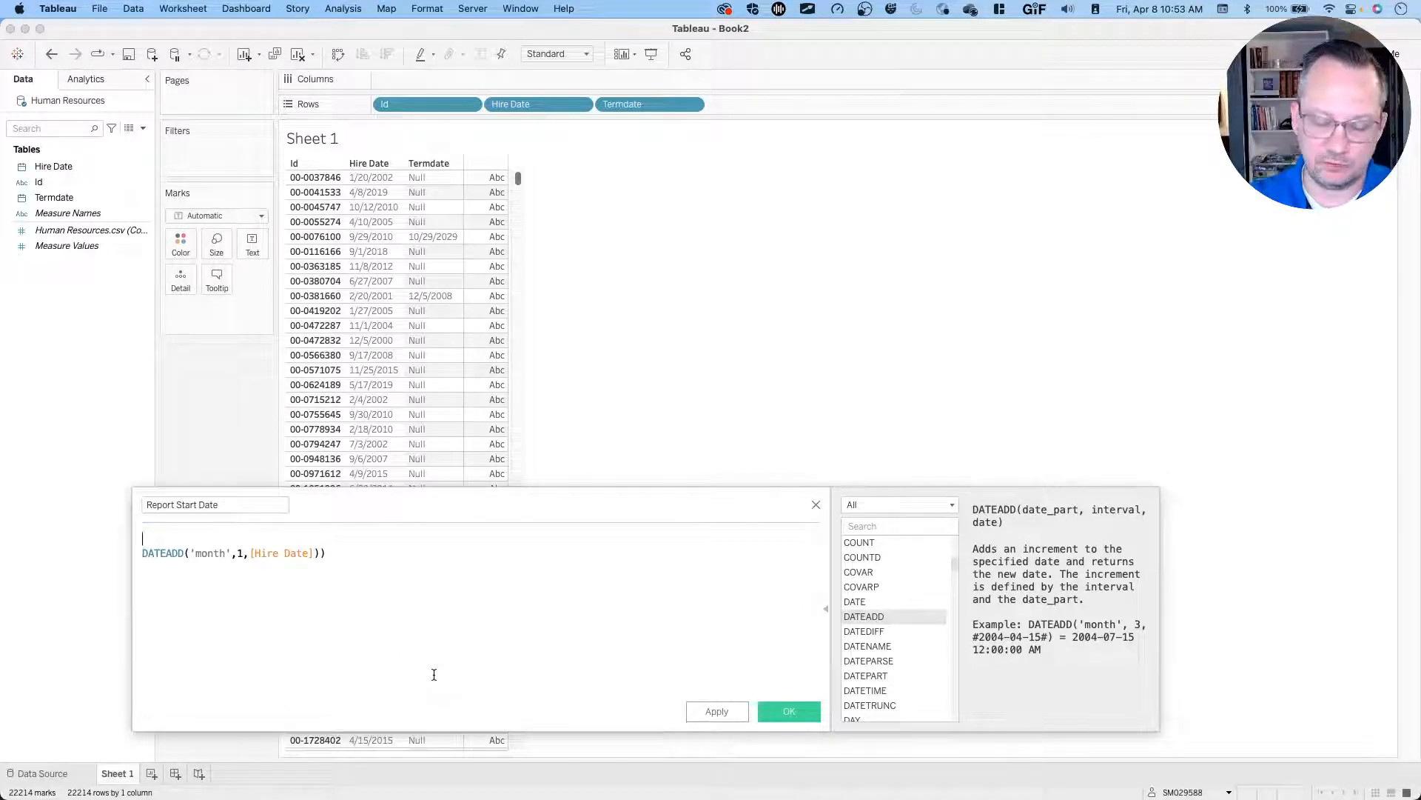
type("datet")
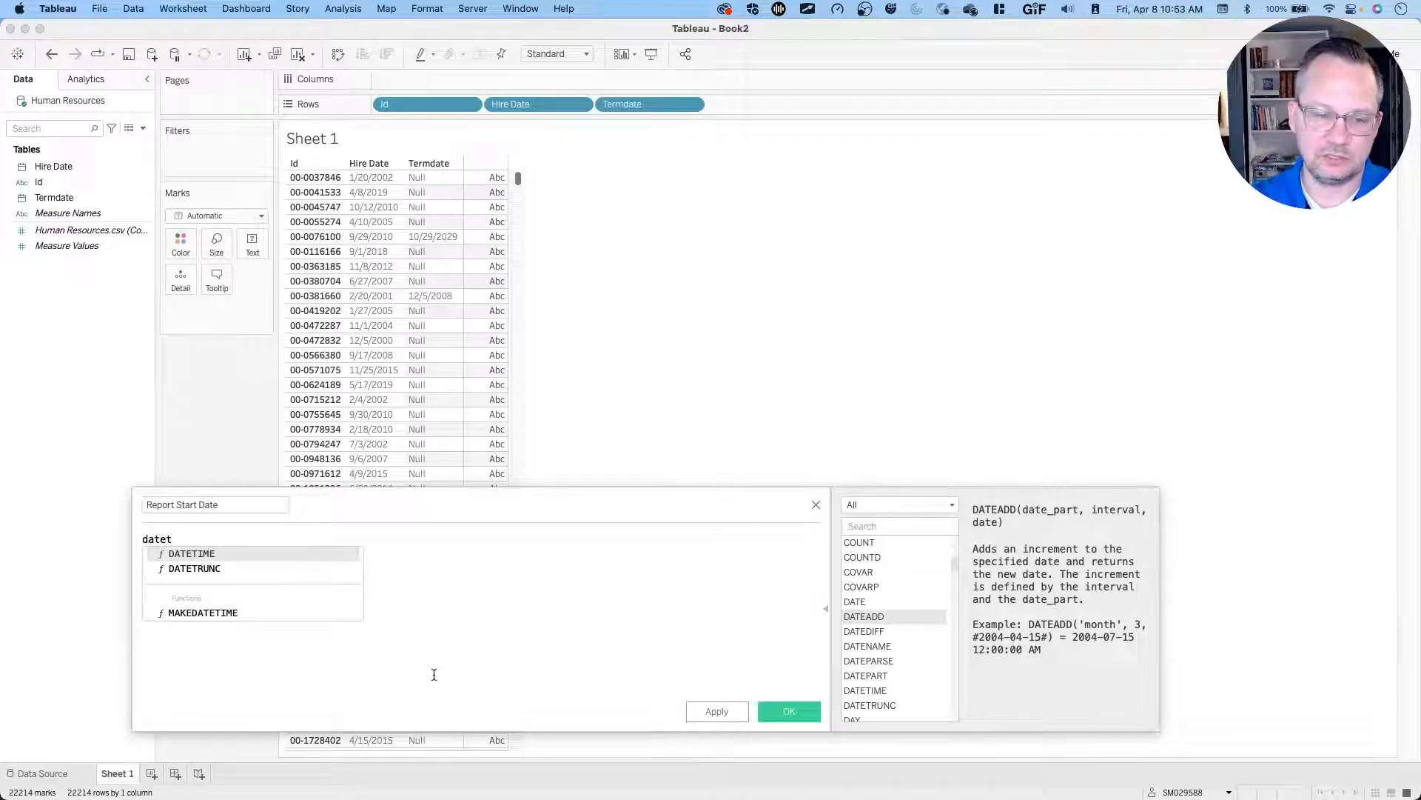
type("t")
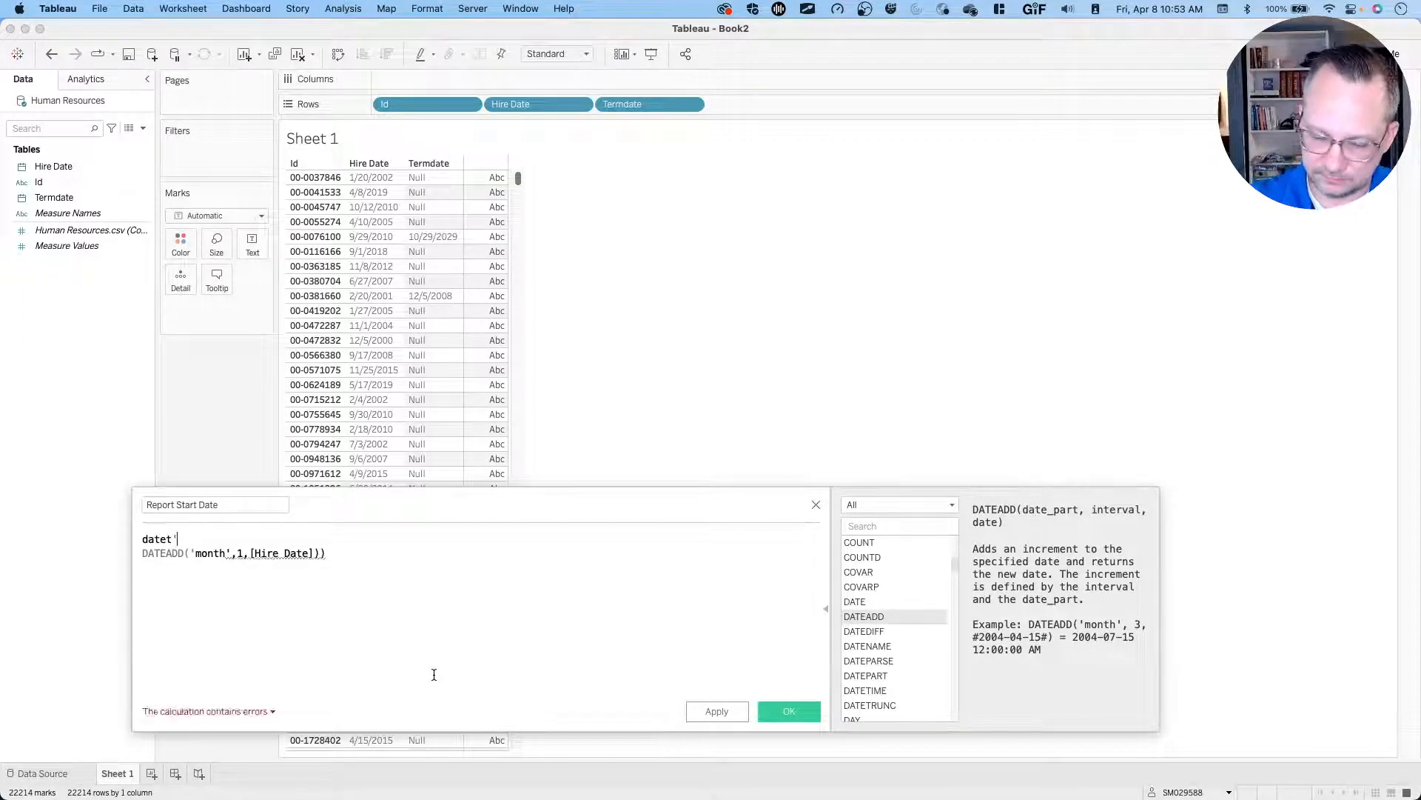
key("BackSpace")
key("Down")
key("Return")
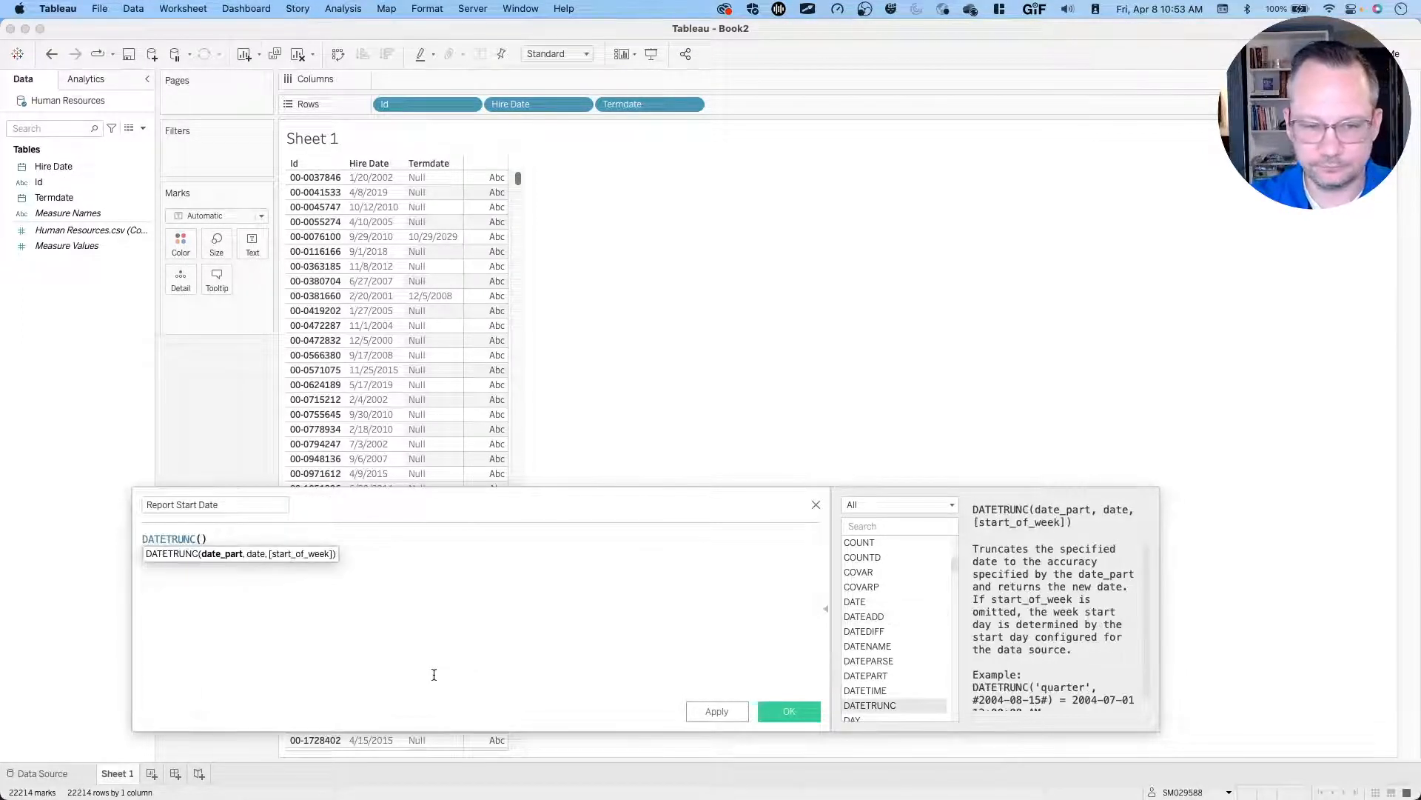
type("'month',")
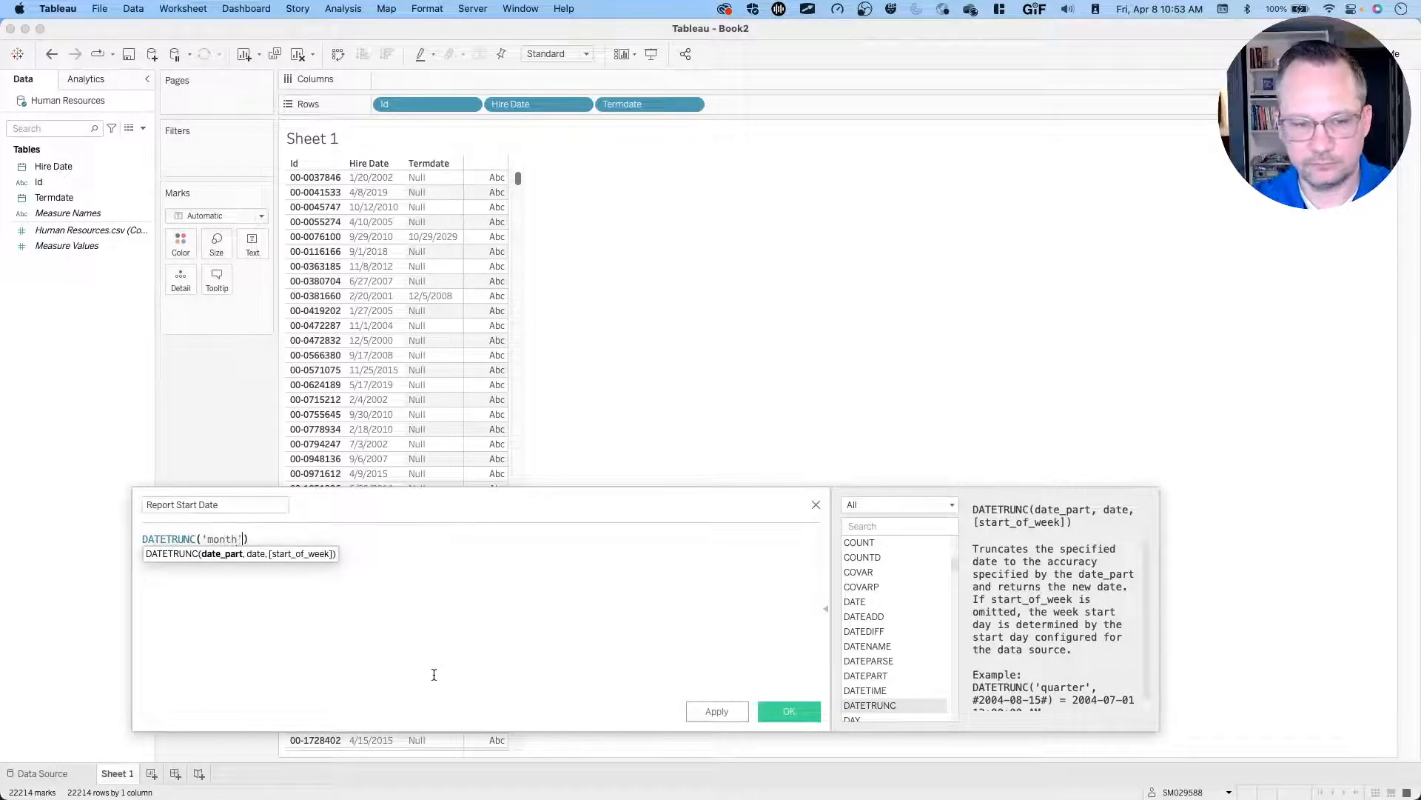
key("Delete")
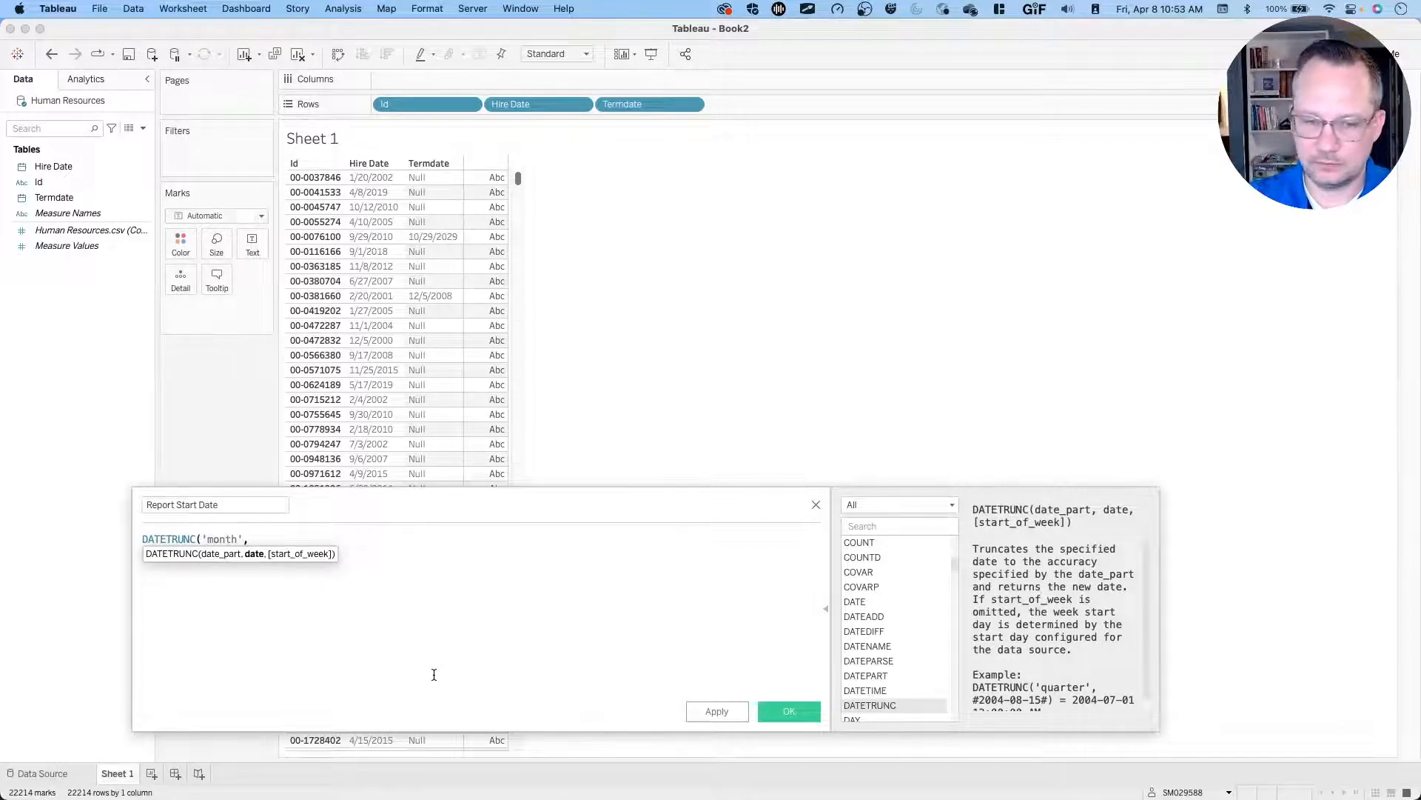
type("DATEADD('month',1,[Hire Date]))")
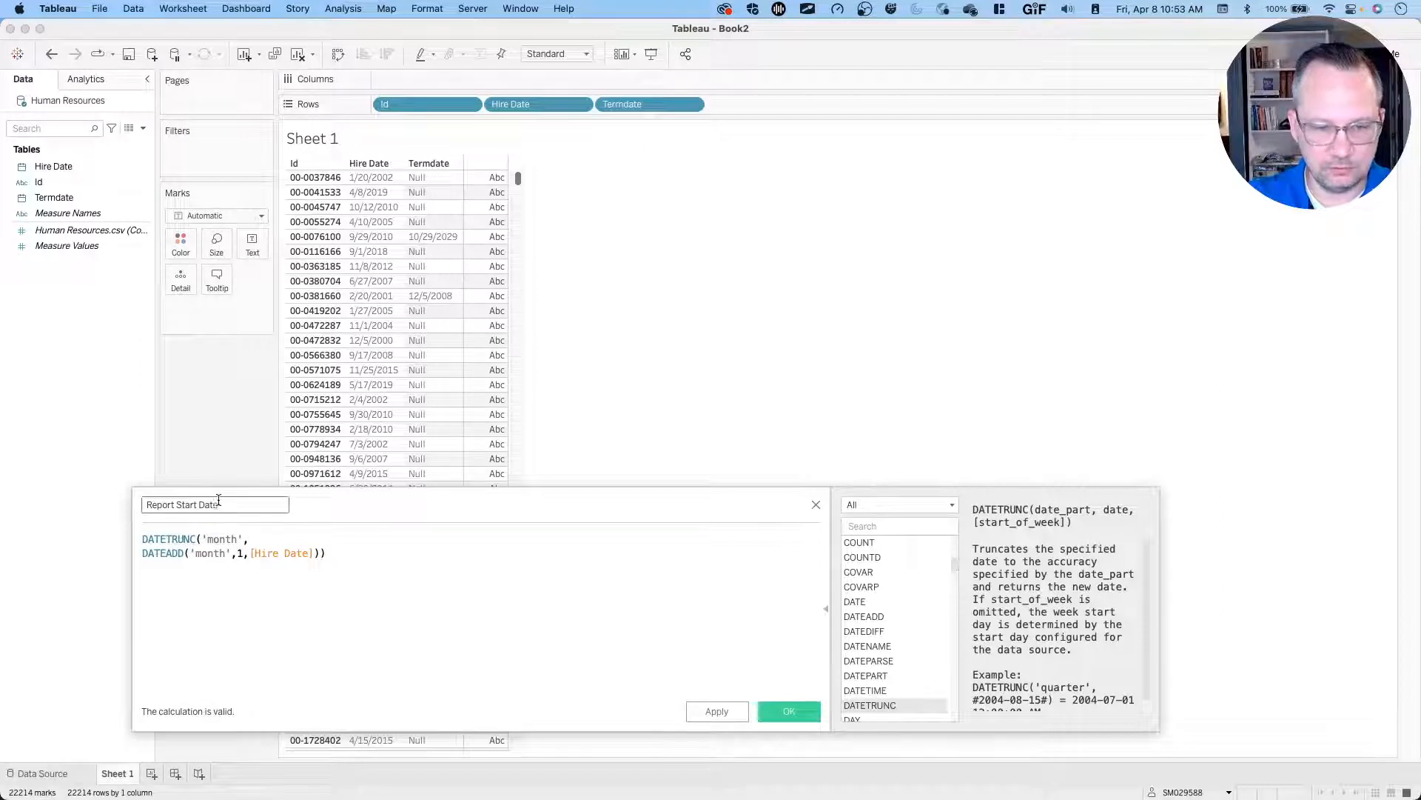
left_click(789, 714)
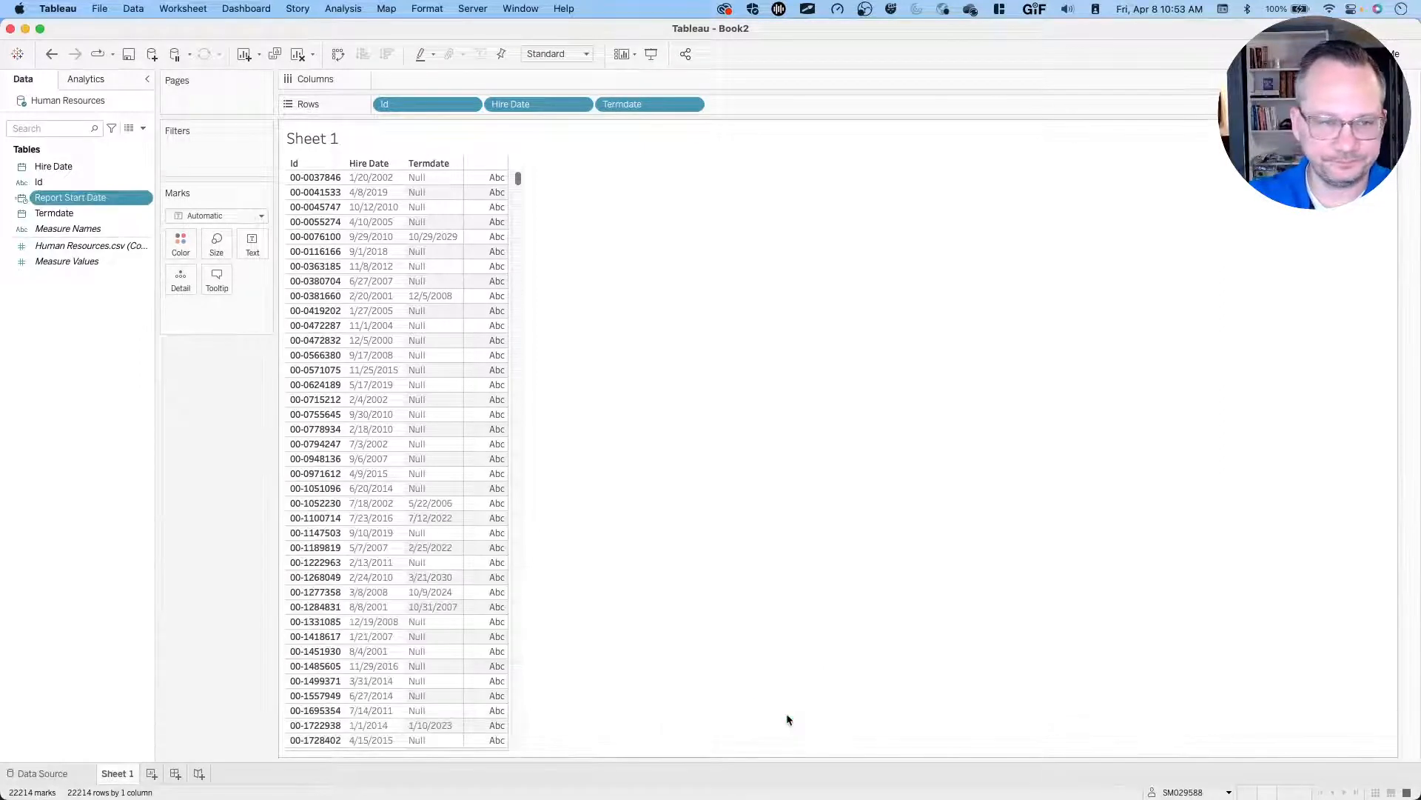
left_click(21, 200)
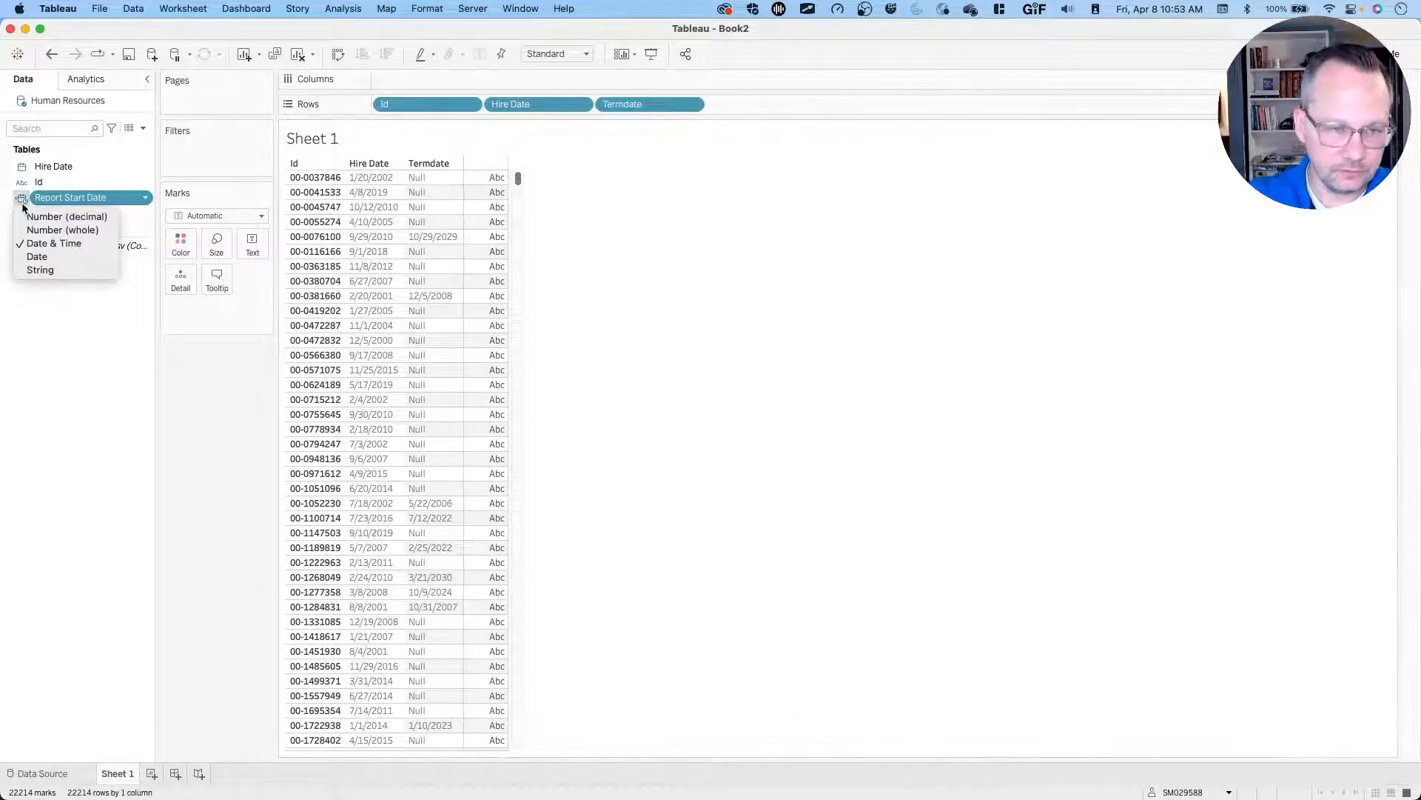
left_click(40, 257)
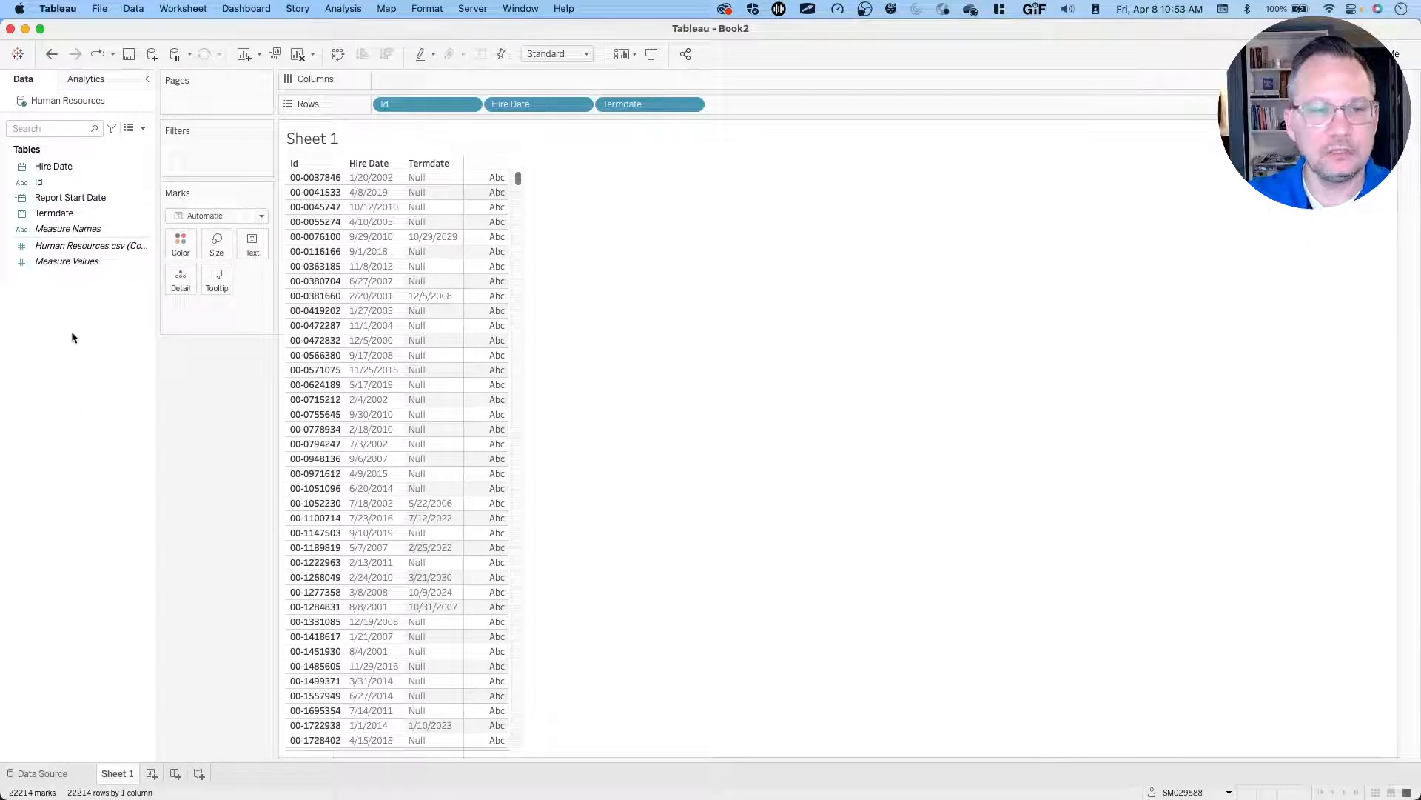
Duplicate the Report Start Date field and rename the copy Attrition Date in its calculation.
right_click(64, 439)
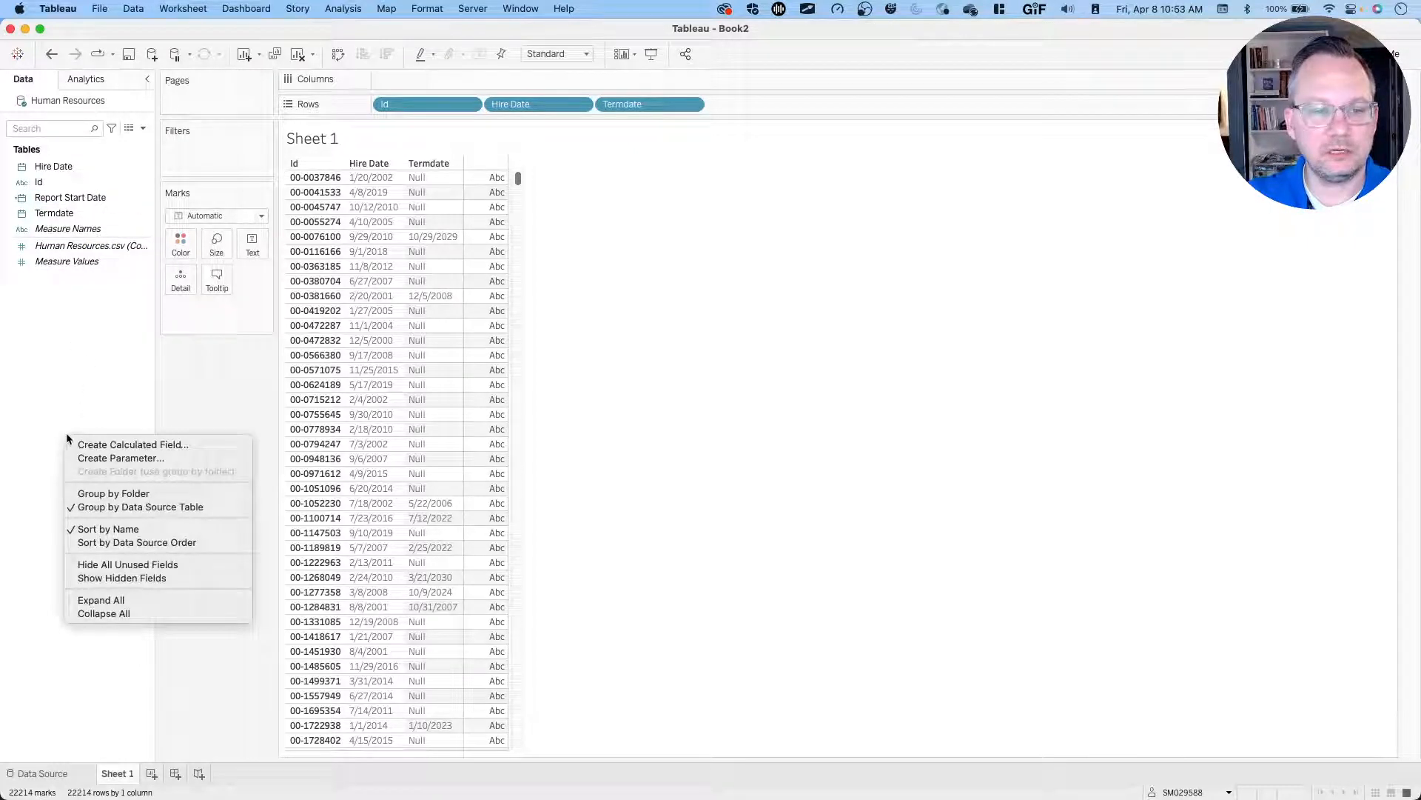
left_click(63, 197)
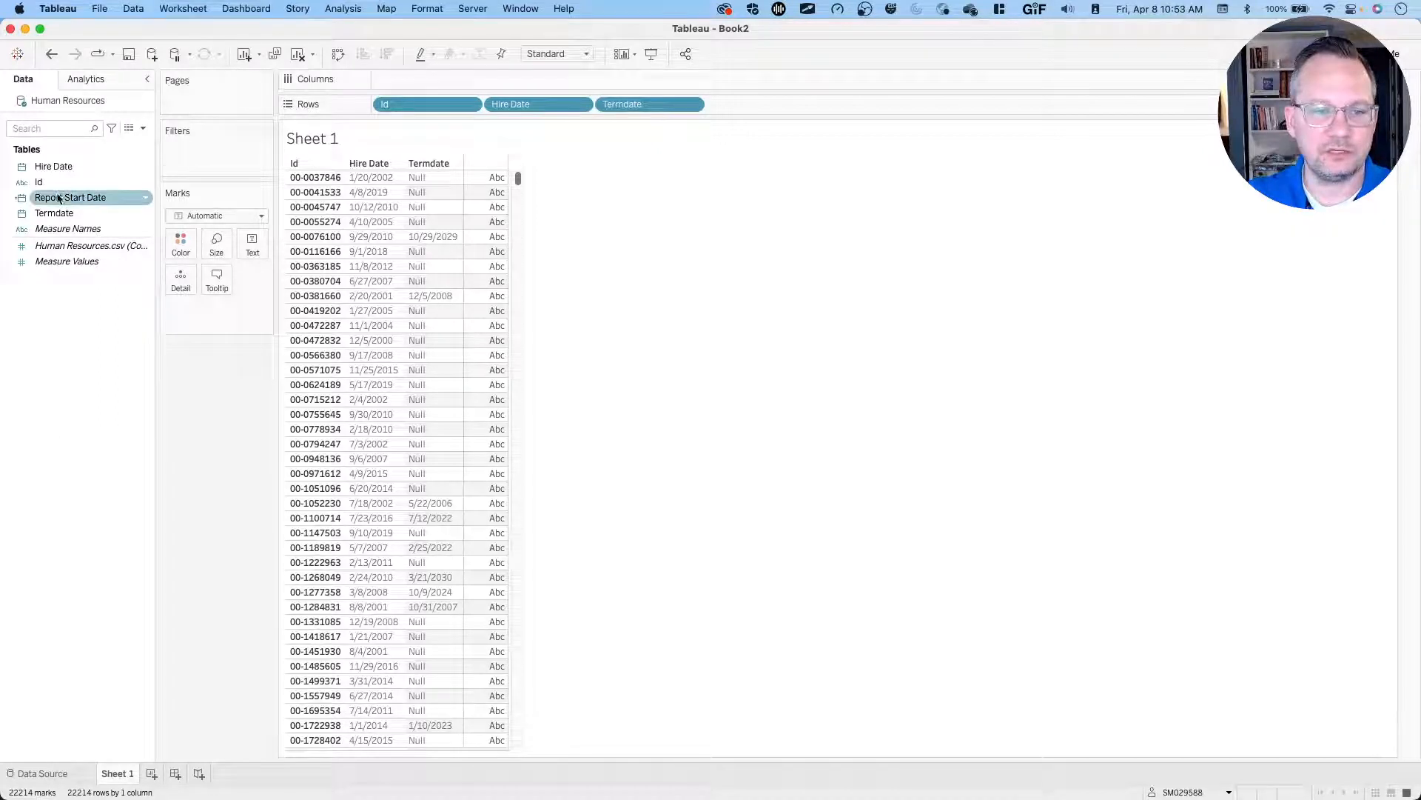
right_click(59, 198)
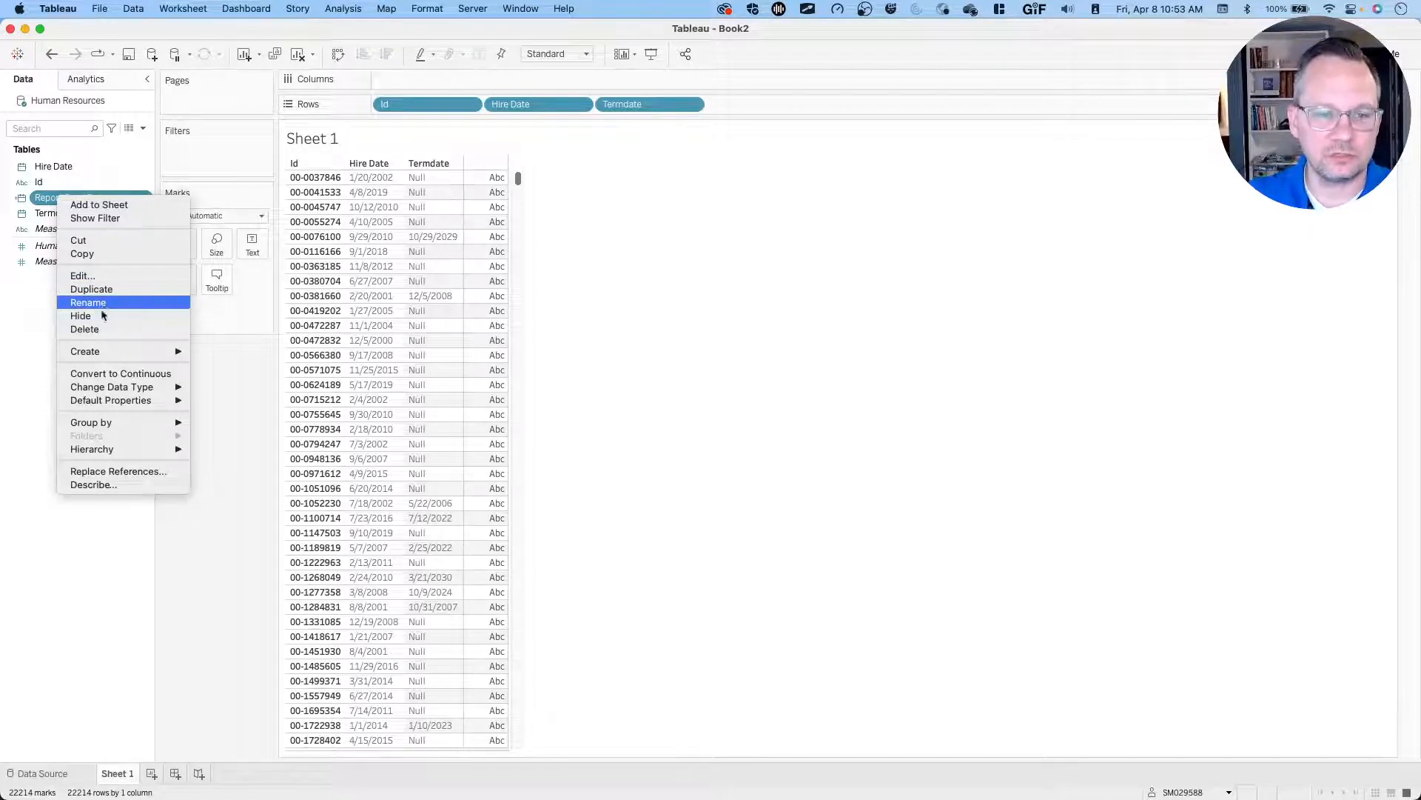
left_click(100, 290)
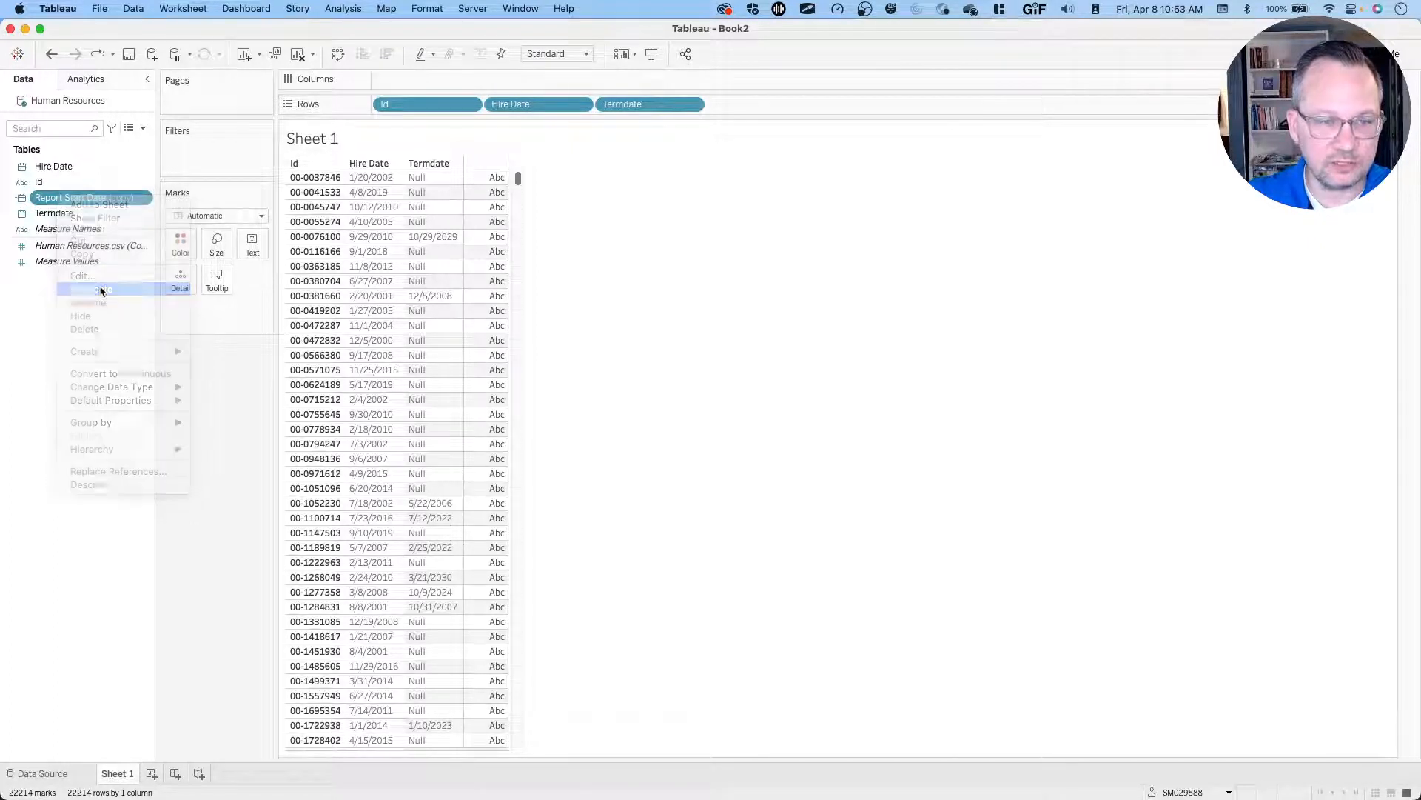
right_click(60, 213)
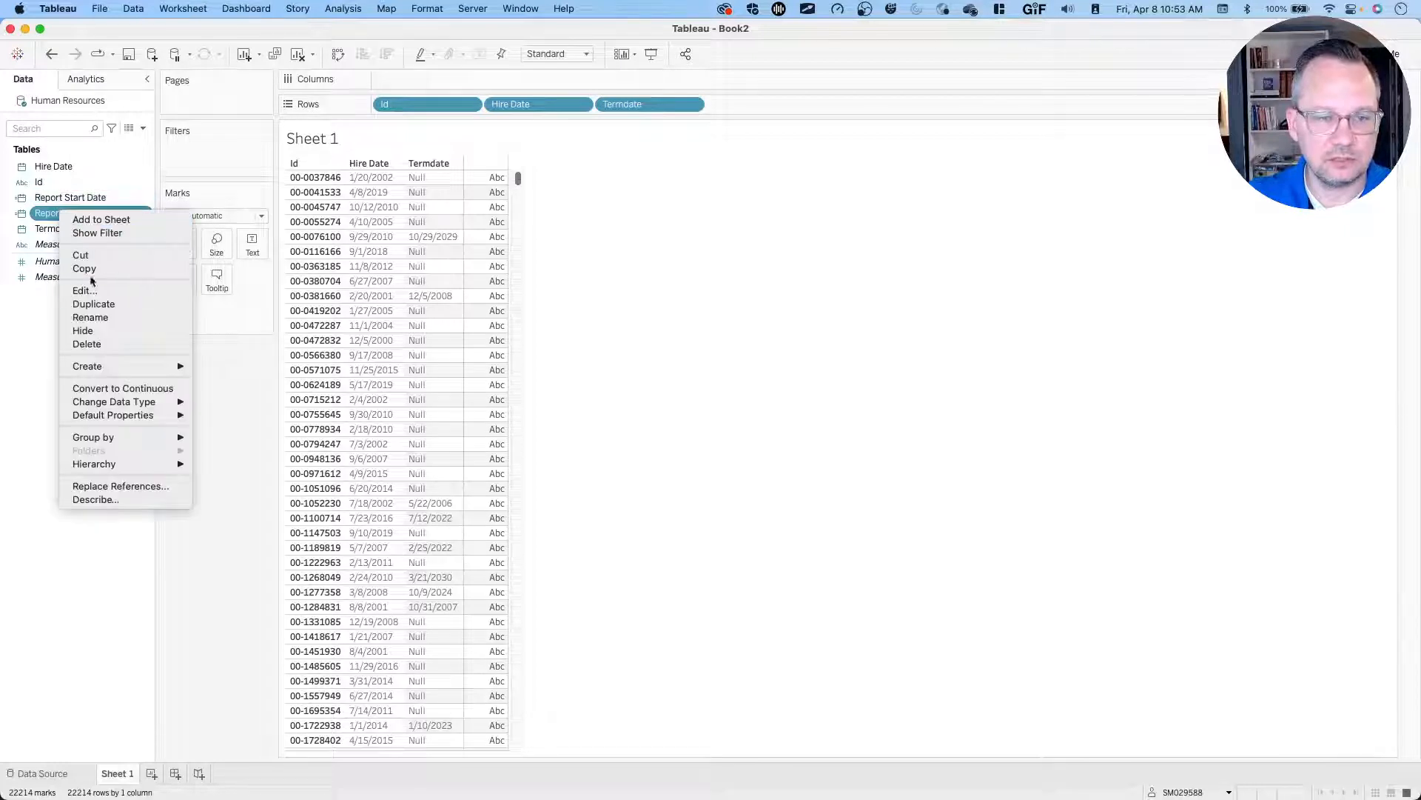
left_click(86, 290)
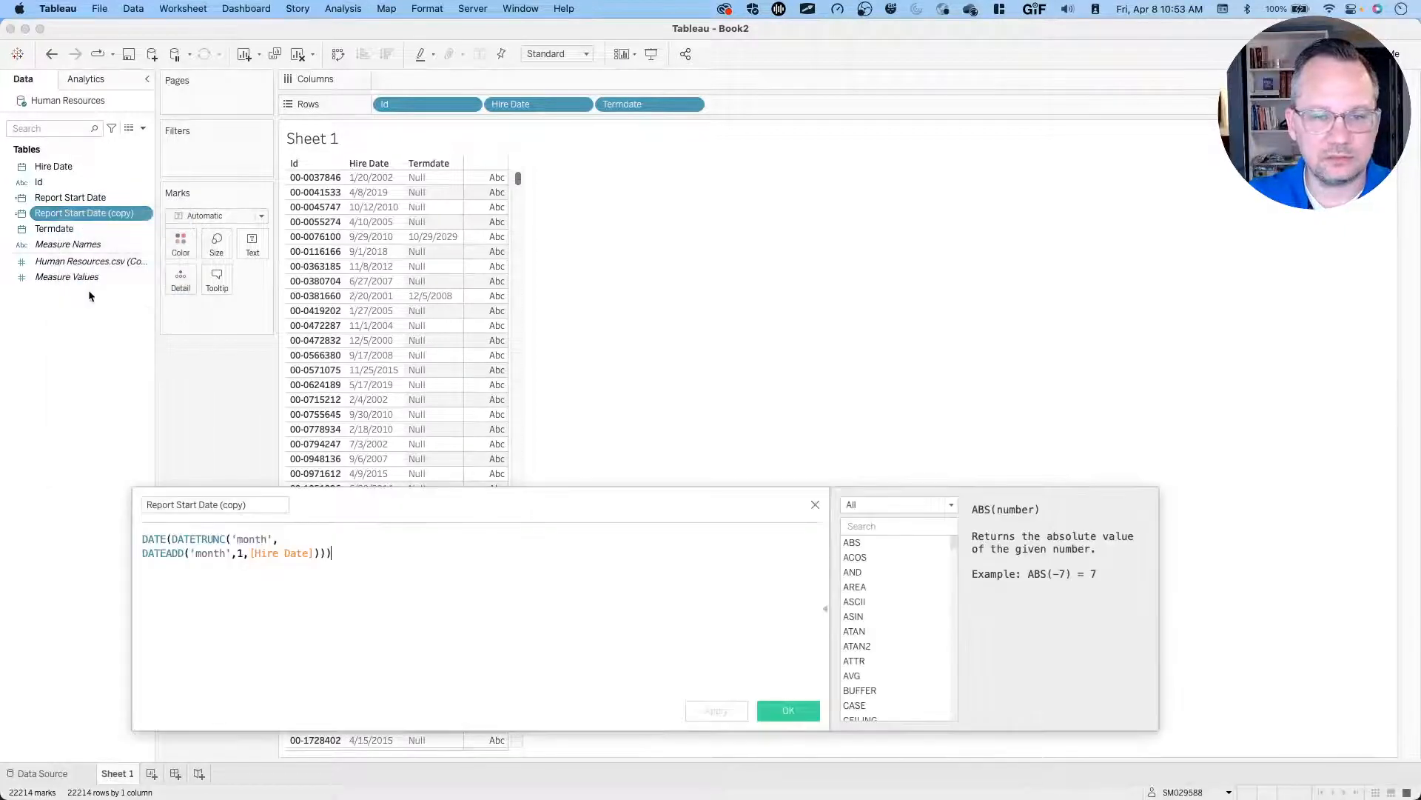
triple_click(201, 504)
type("Al")
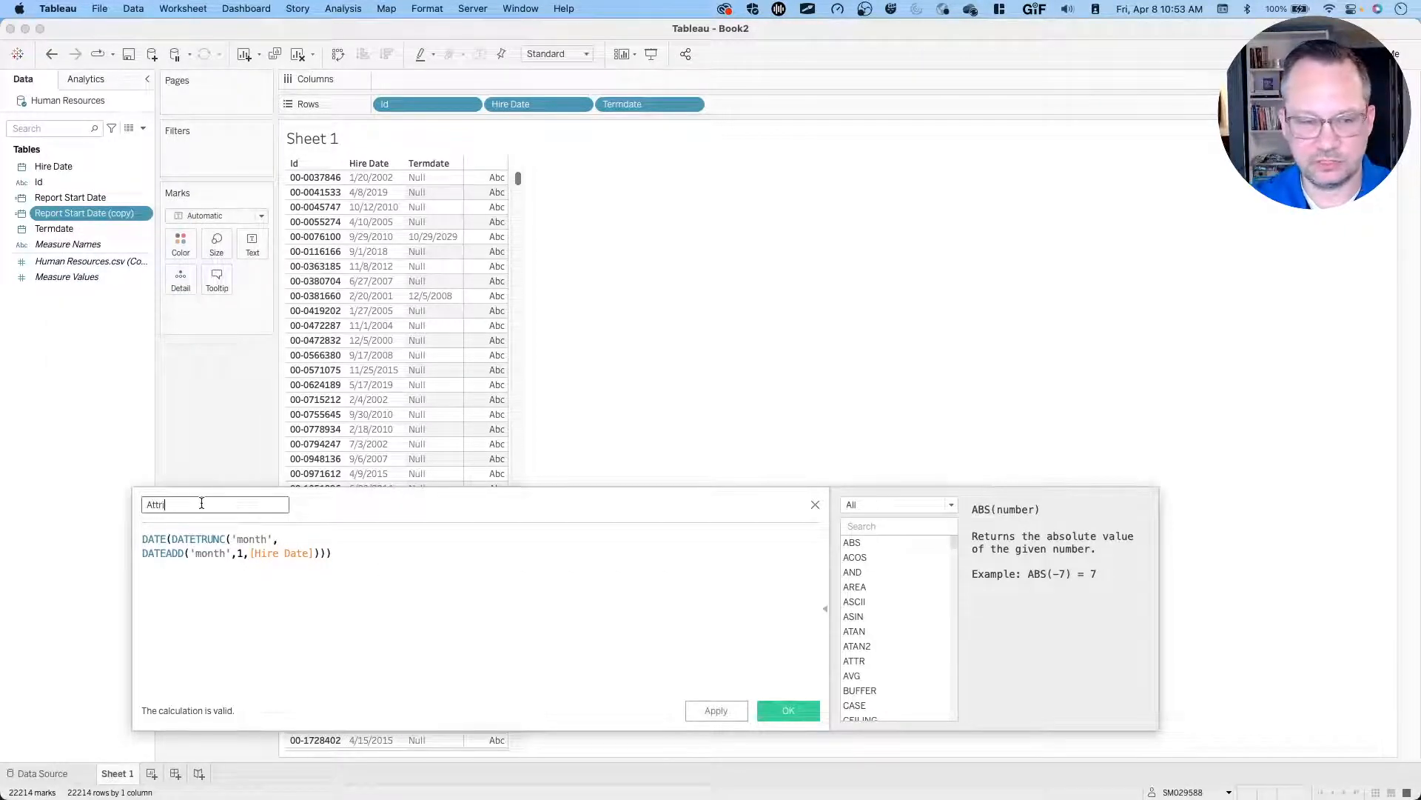
type("trition Date")
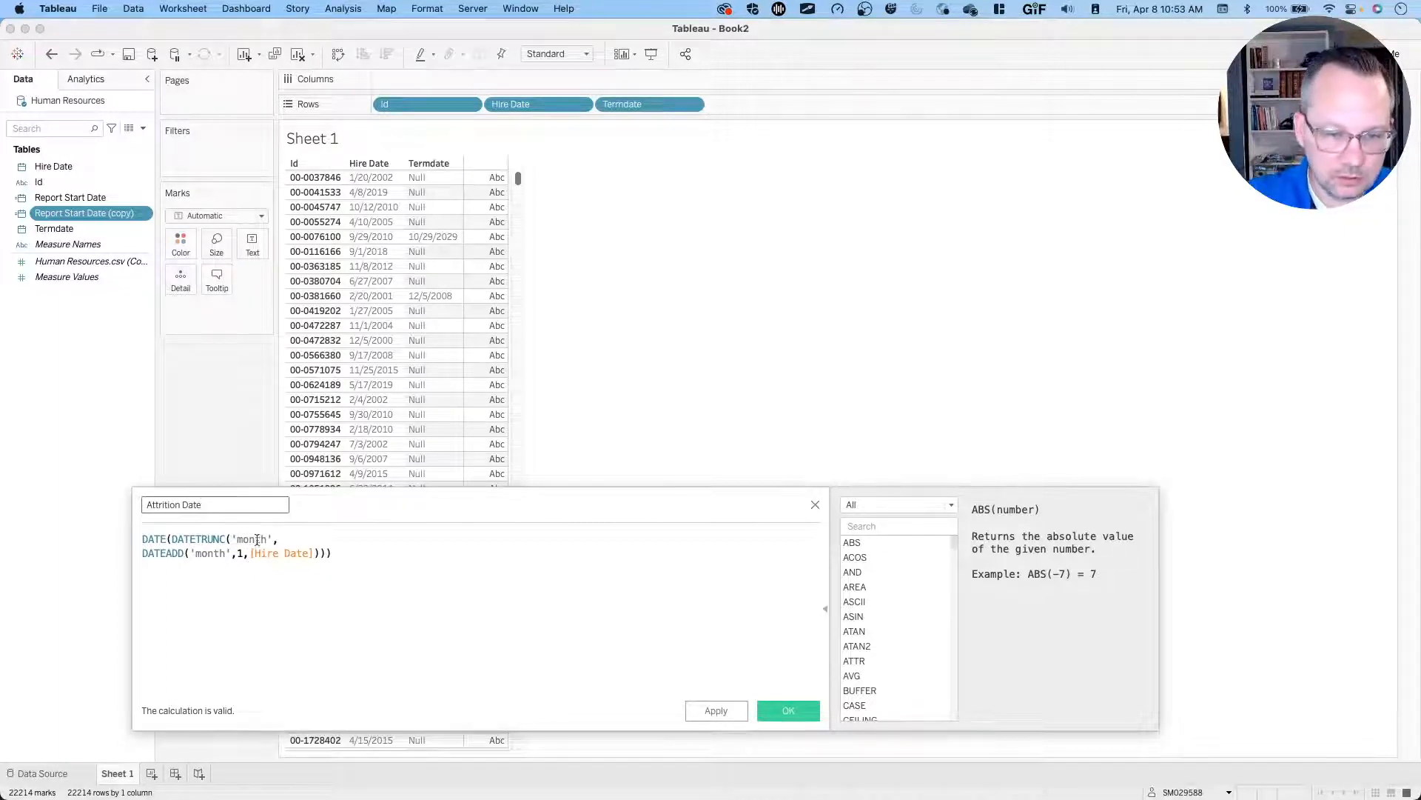
Replace Hire Date with Termdate in the Attrition Date formula and save the calculation.
double_click(280, 553)
type("term")
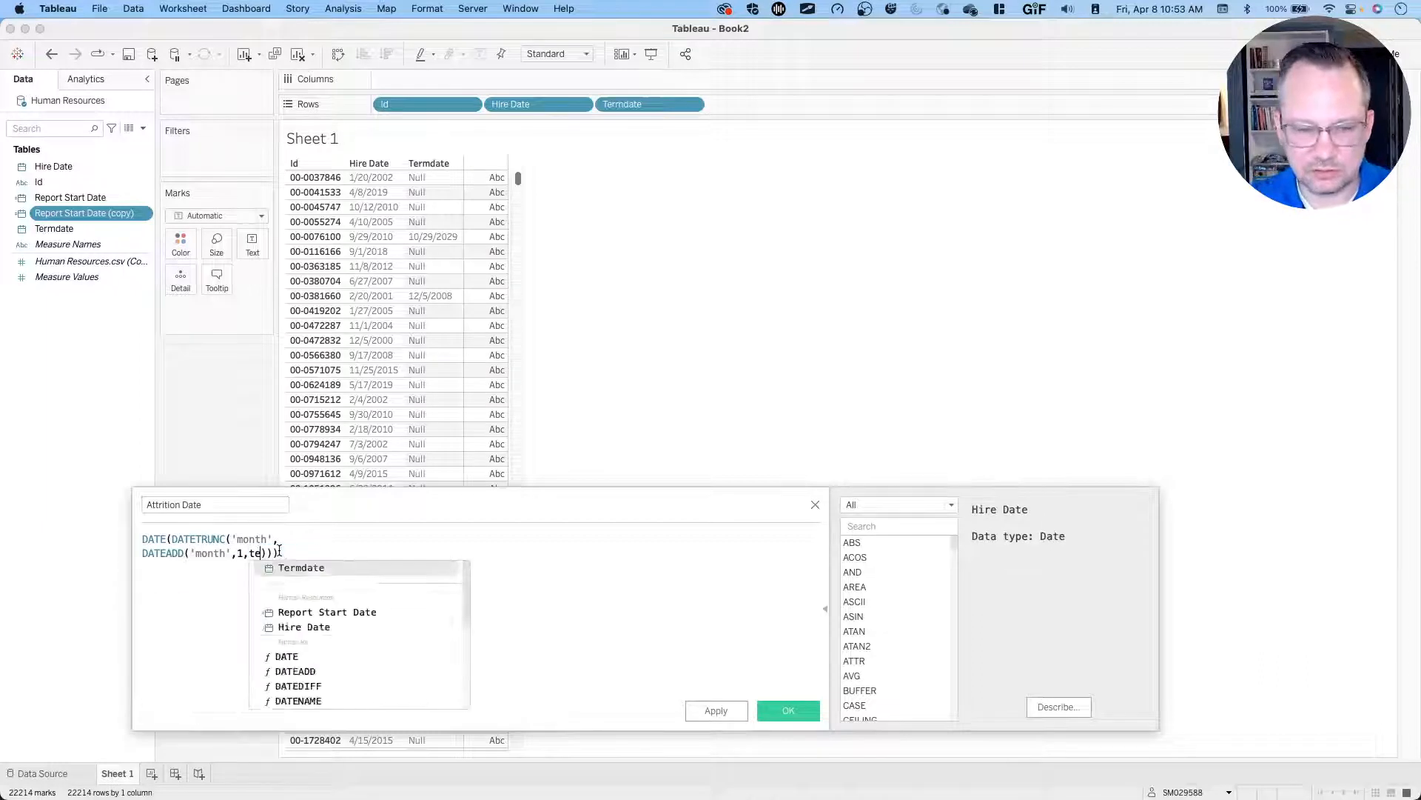
key("Return")
left_click(379, 624)
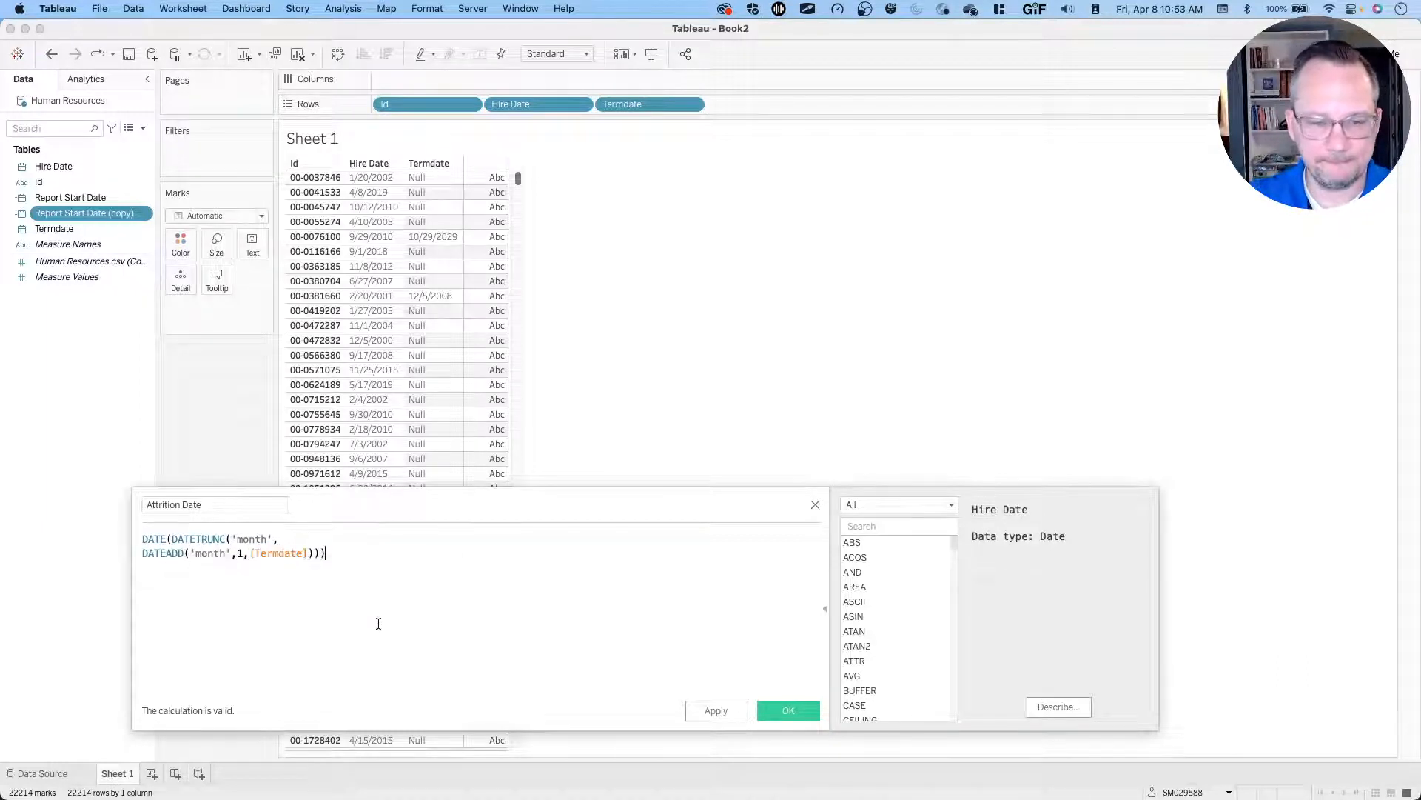
left_click(788, 710)
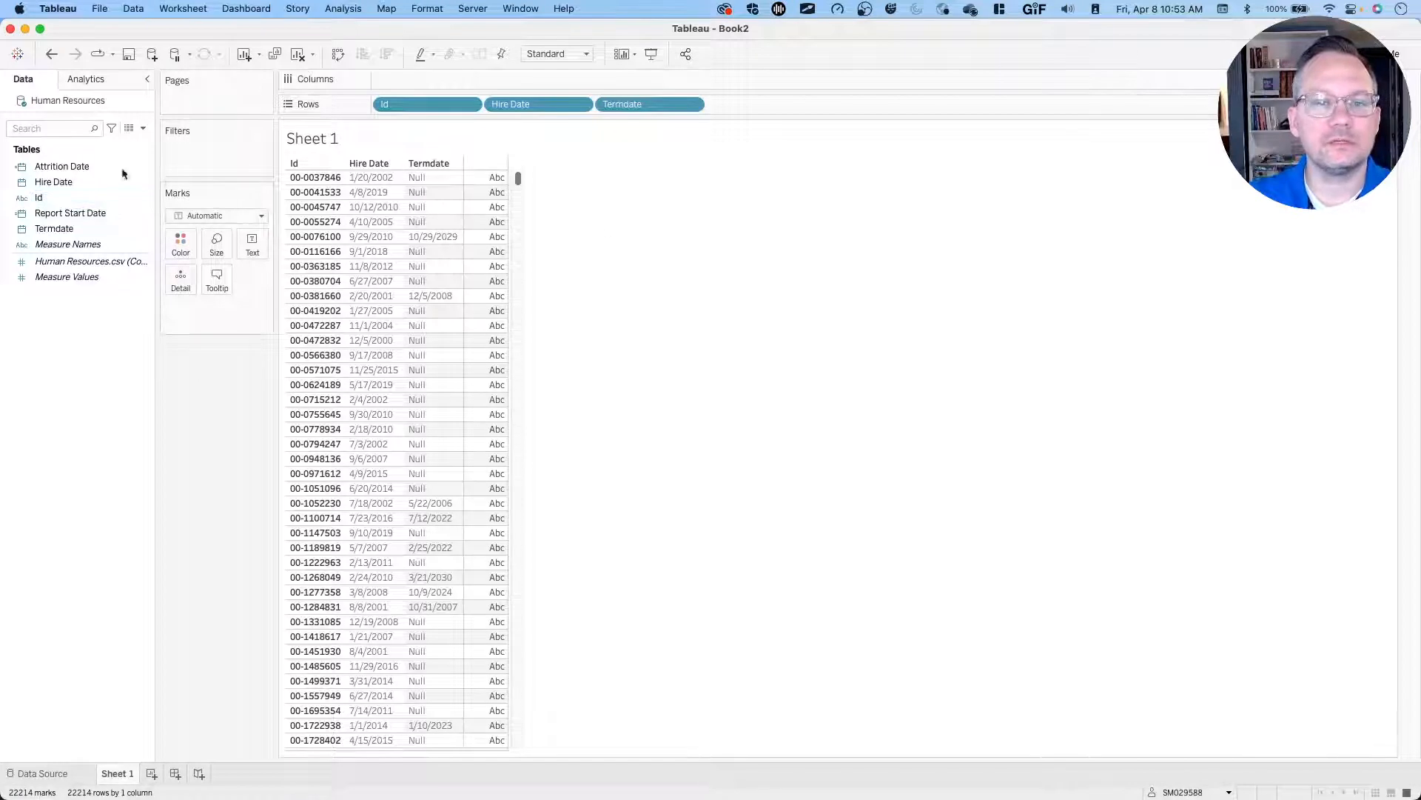
Add Report Start Date to Rows as a discrete date between Hire Date and Termdate.
left_click(73, 167)
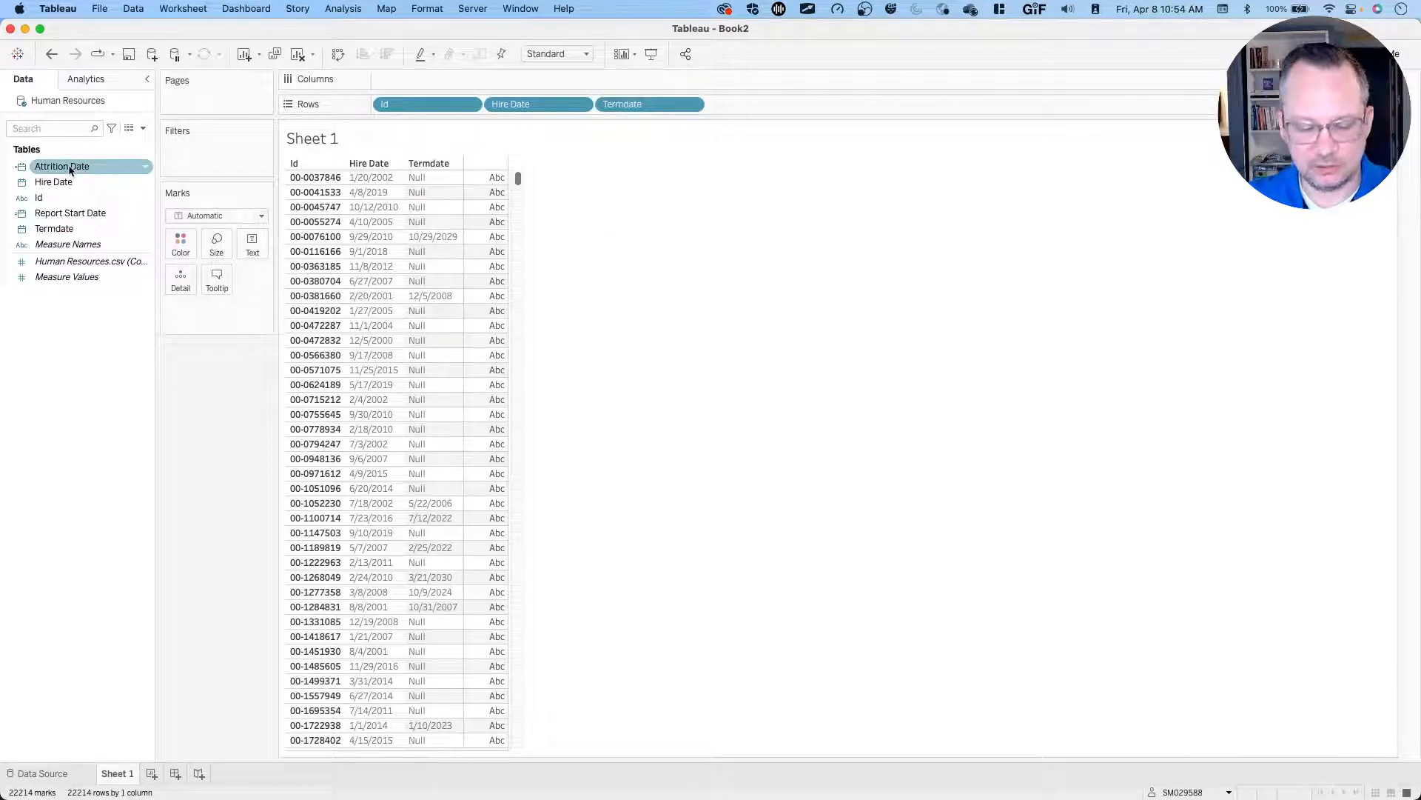
left_click(64, 215)
left_click_drag(62, 214, 584, 115)
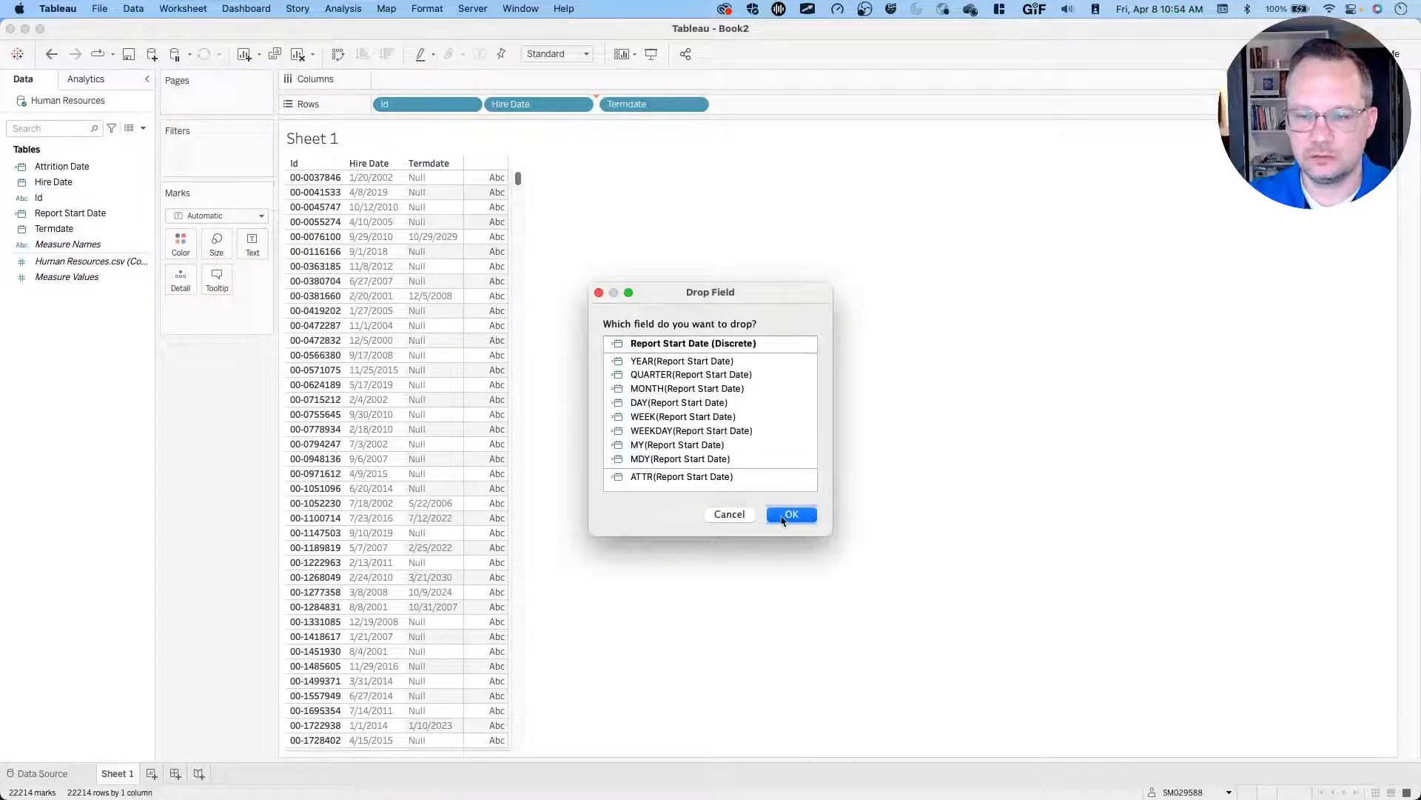
left_click(784, 517)
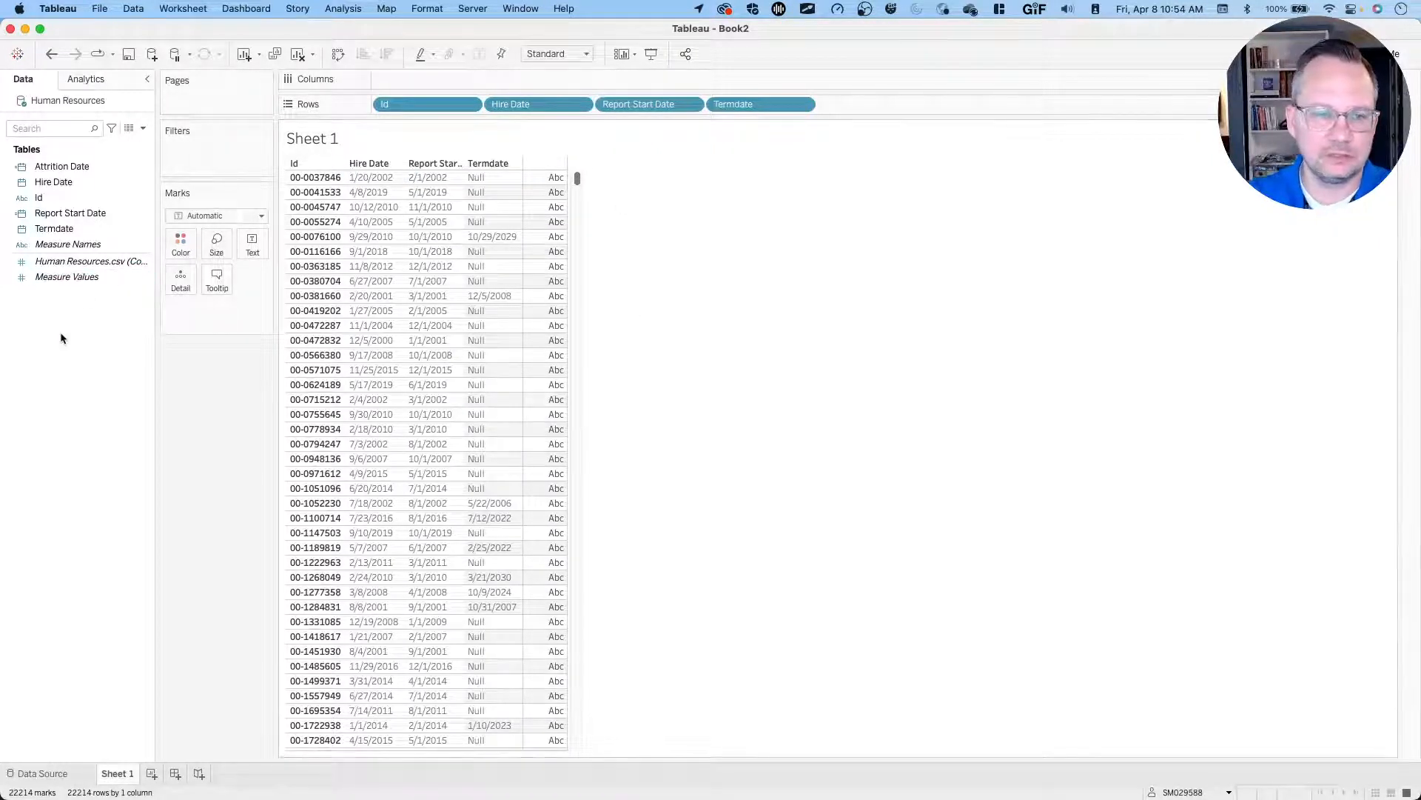
right_click(89, 345)
left_click(120, 350)
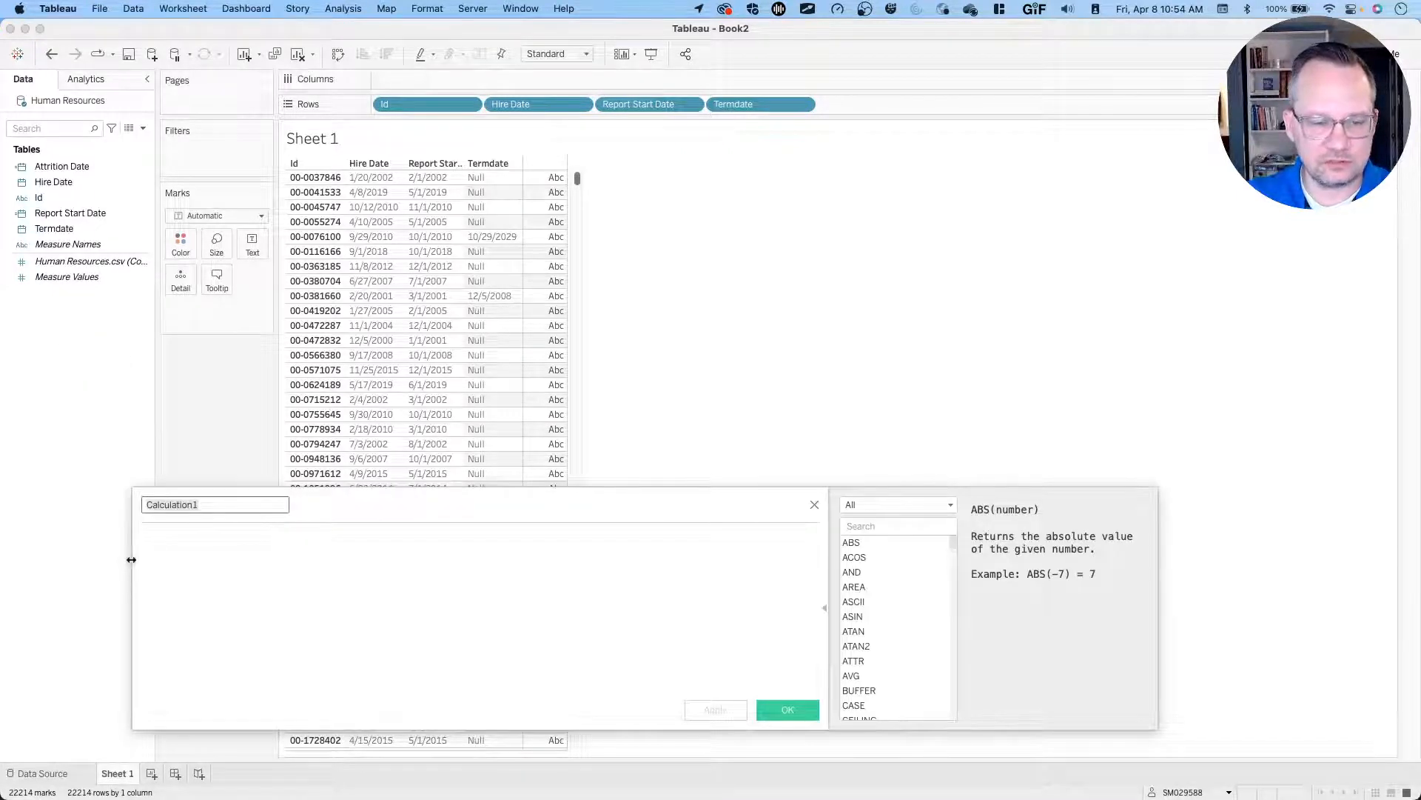
left_click_drag(131, 559, 213, 556)
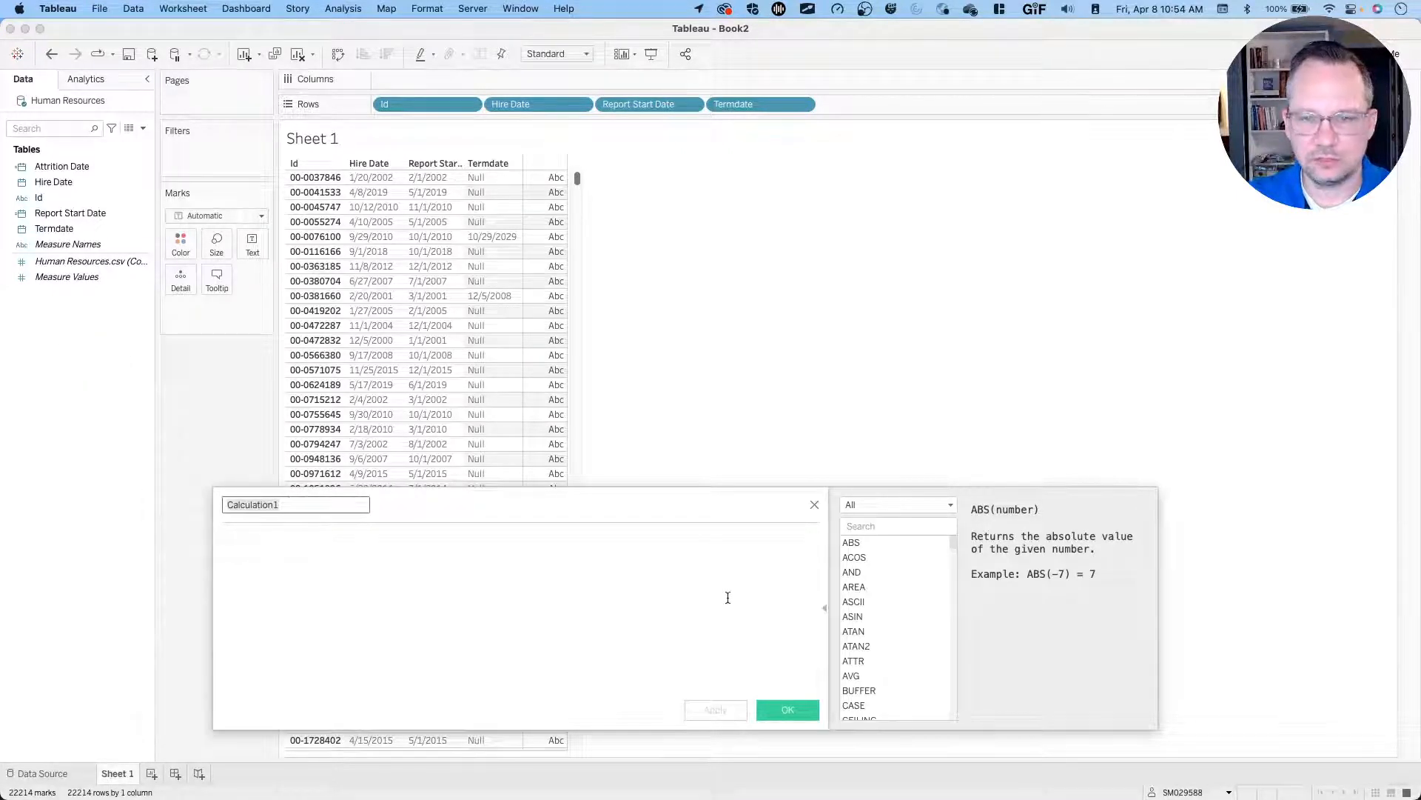
left_click(814, 506)
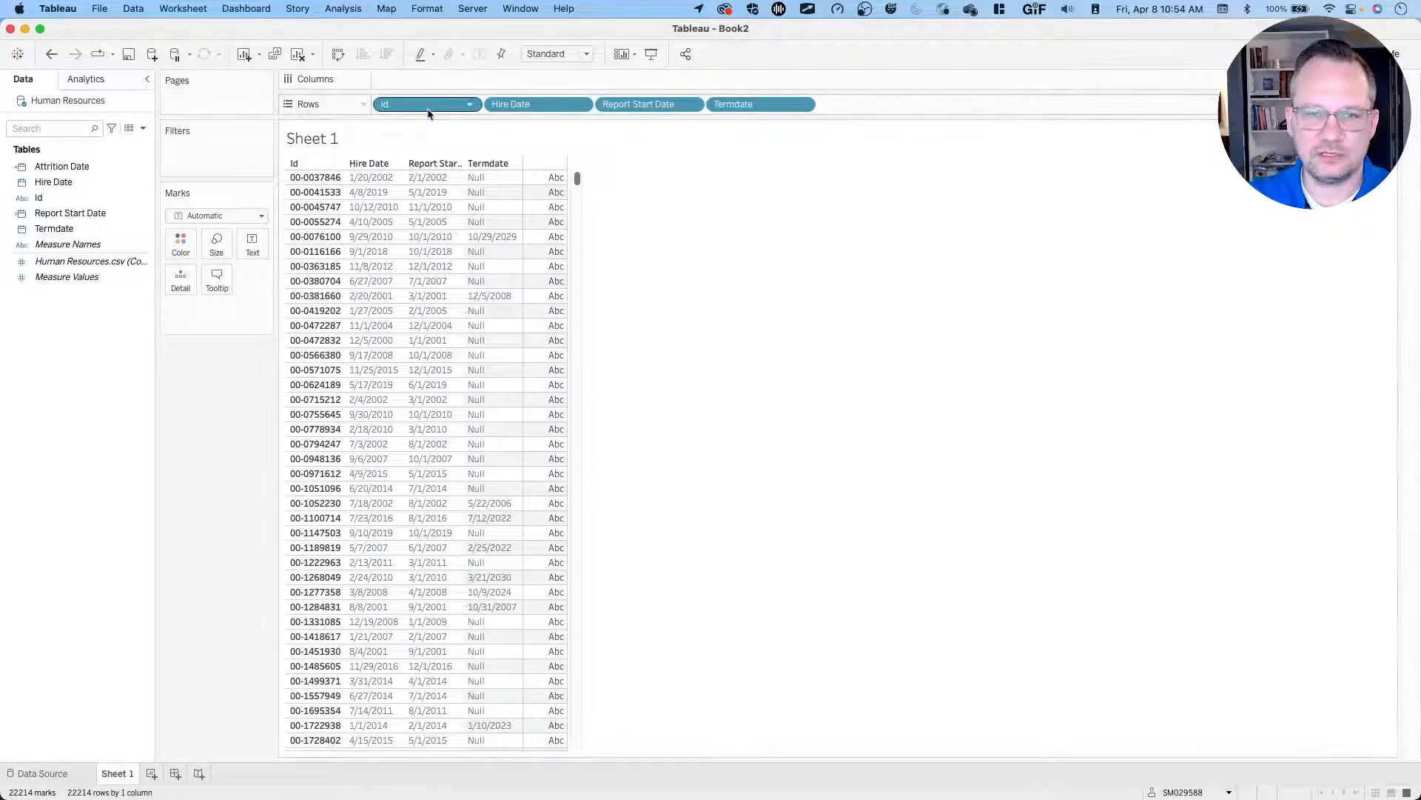
Move the Id field from Rows to the Text mark.
left_click_drag(429, 111, 254, 245)
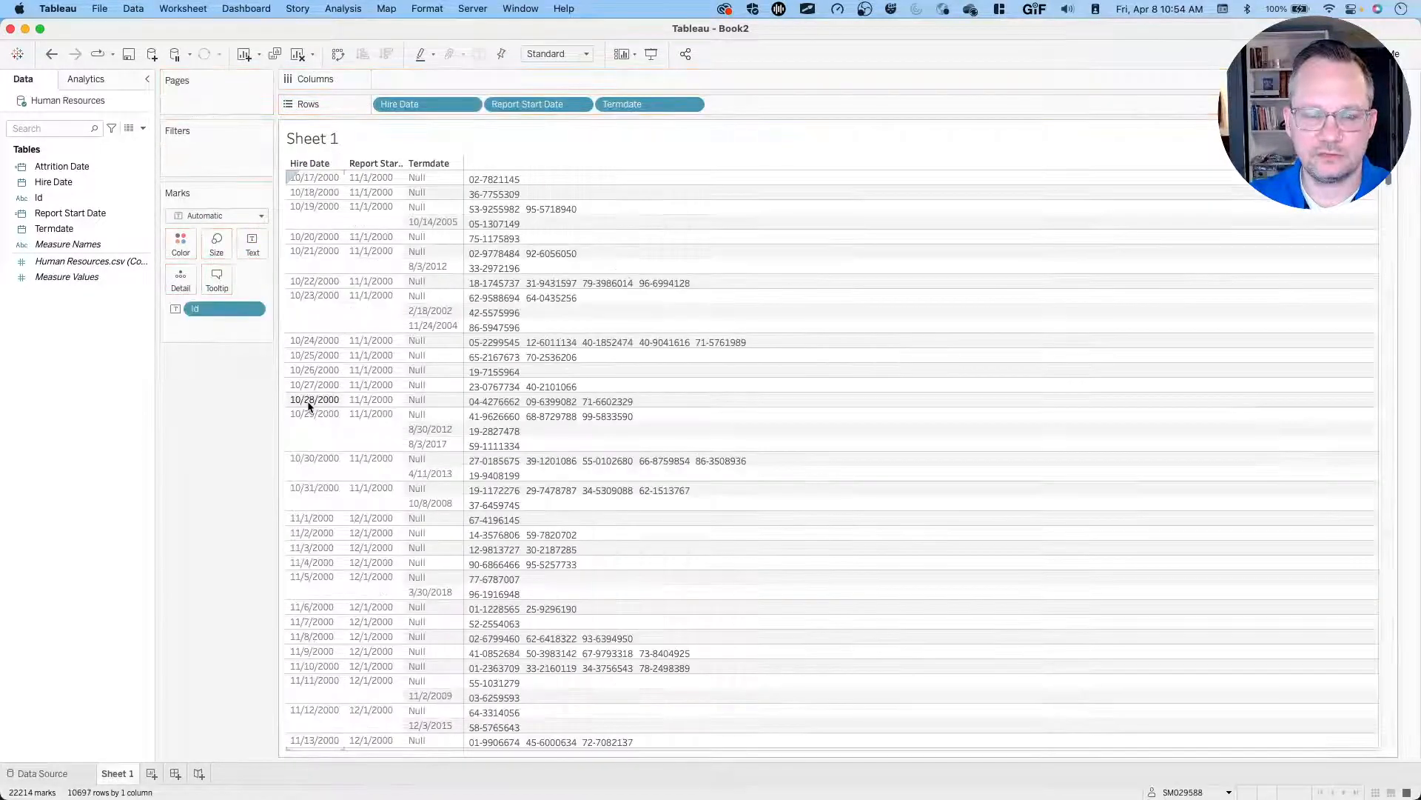
Aggregate the Id text mark as a Count and remove Hire Date and Termdate from Rows.
left_click(252, 309)
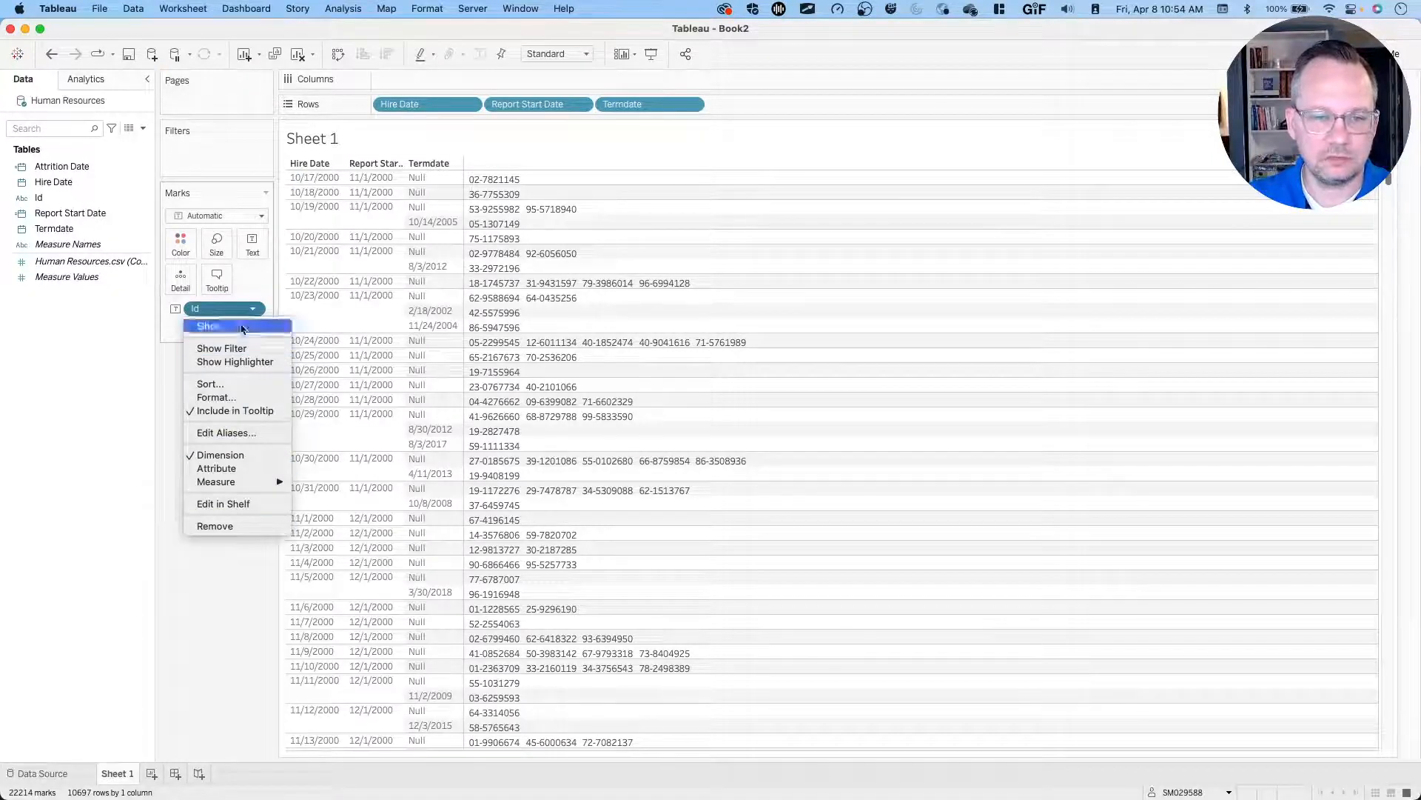
mouse_move(230, 481)
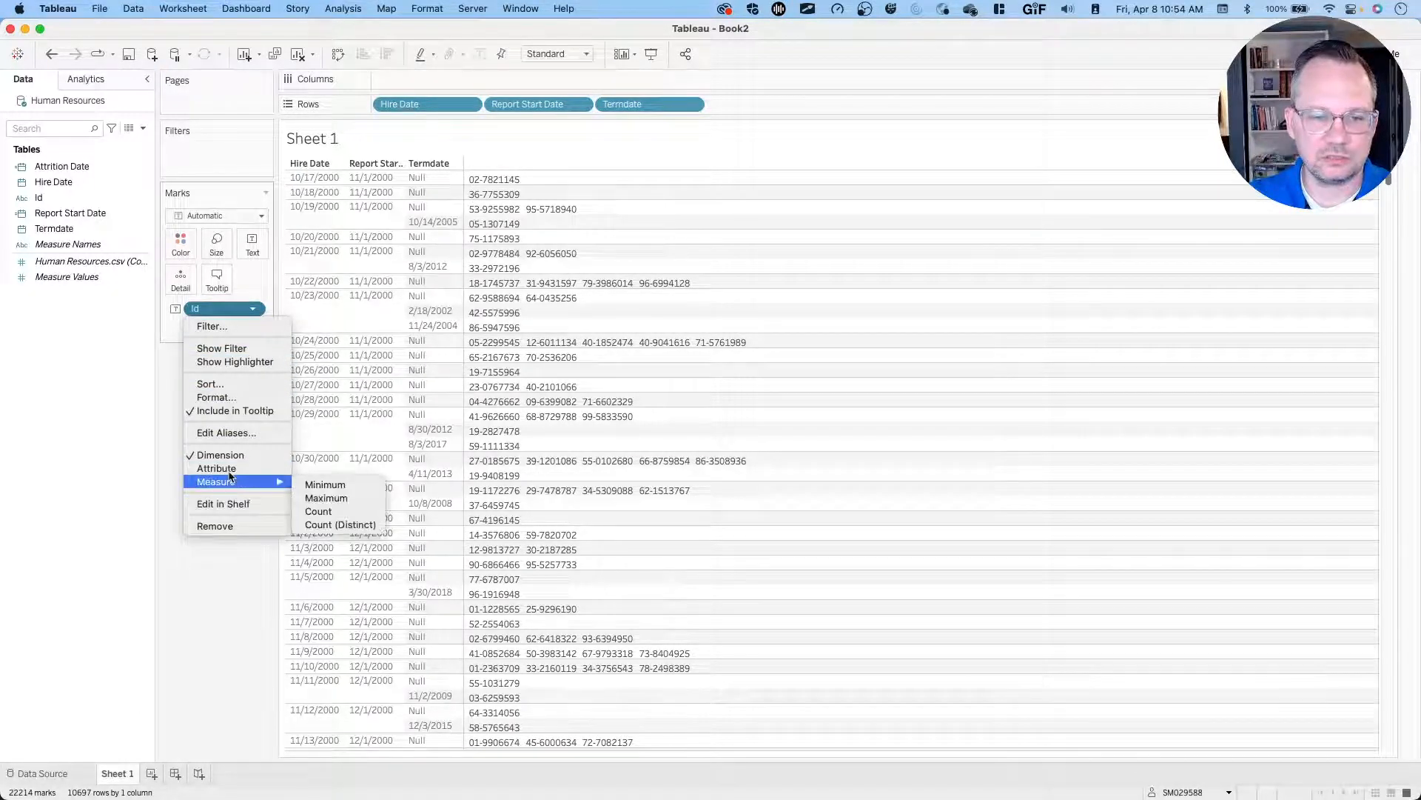
left_click(335, 512)
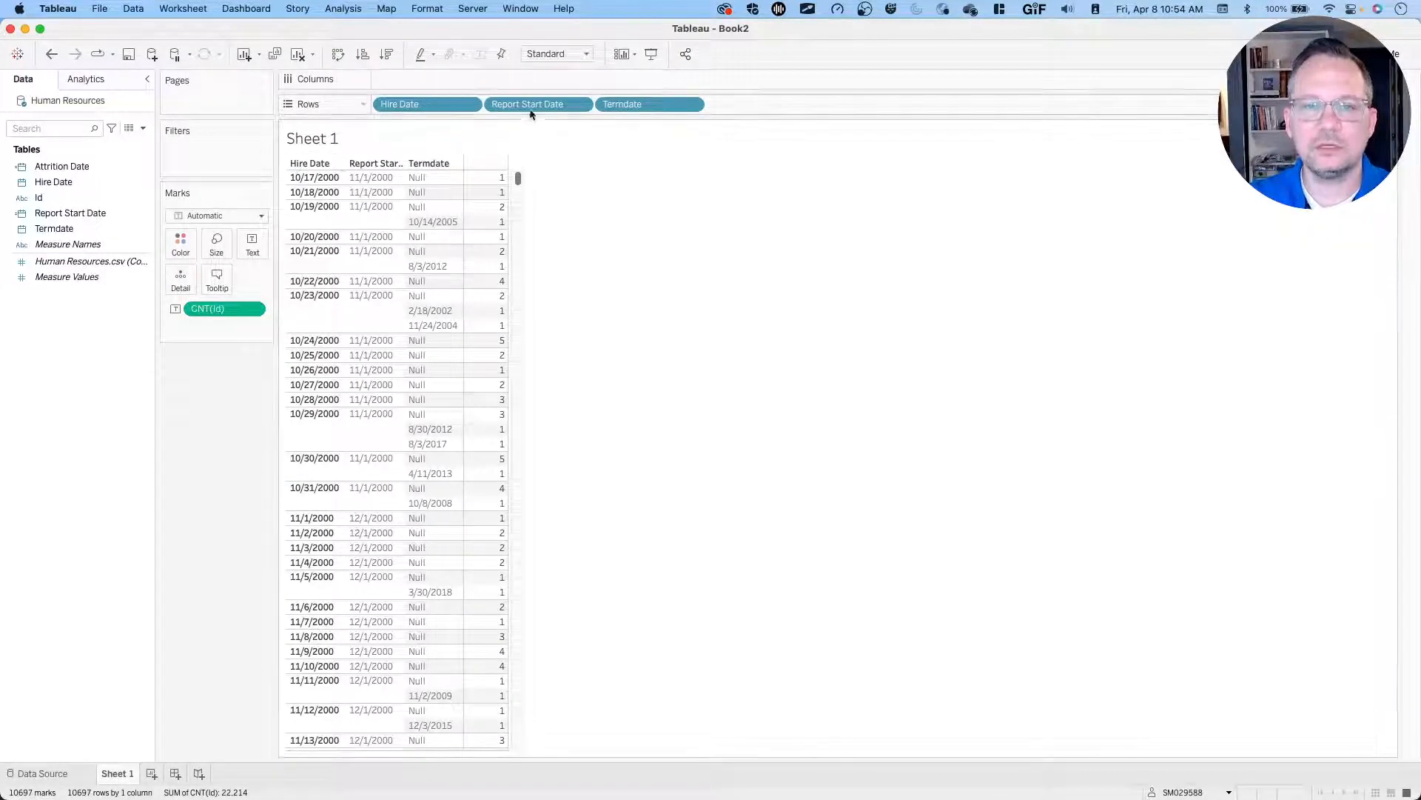
left_click_drag(428, 104, 203, 444)
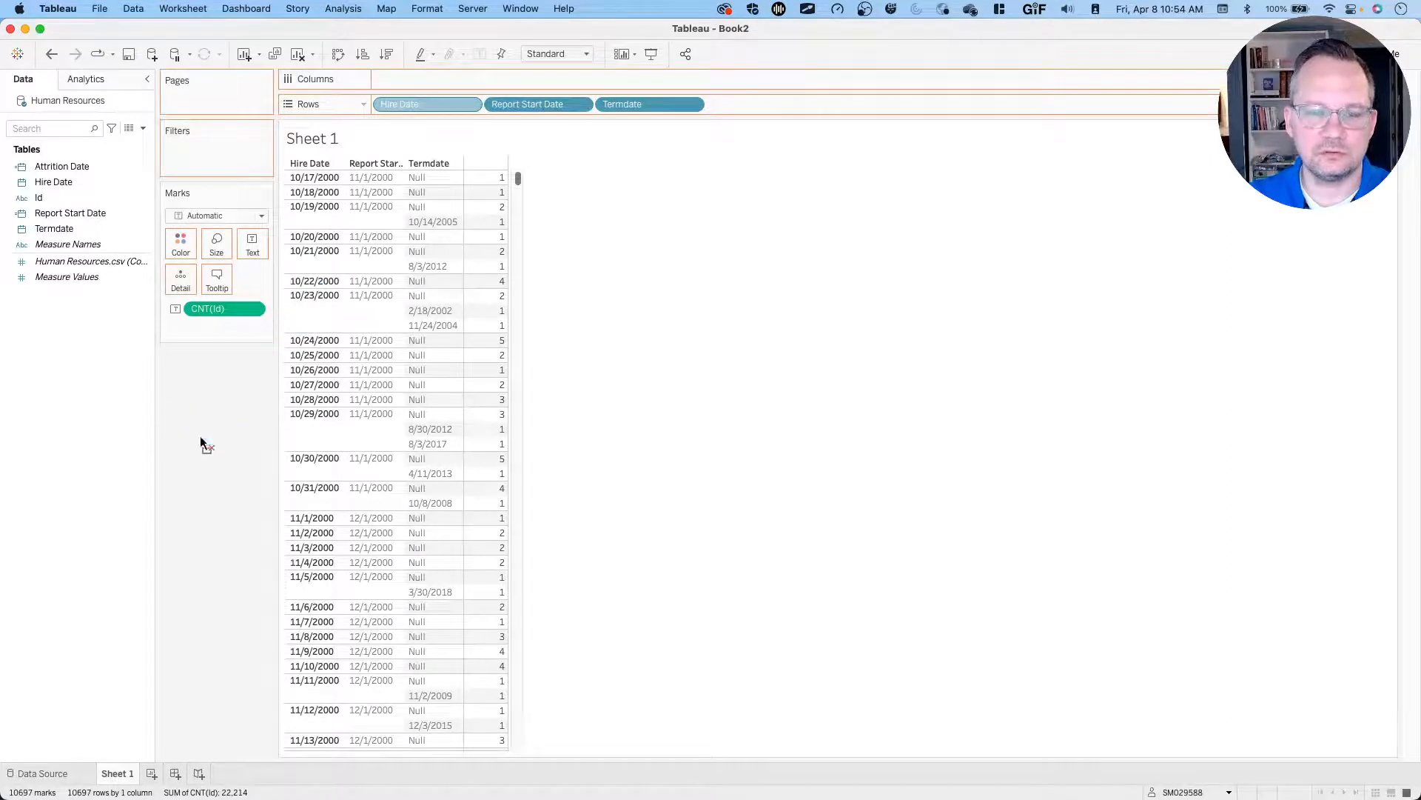
left_click_drag(523, 105, 232, 446)
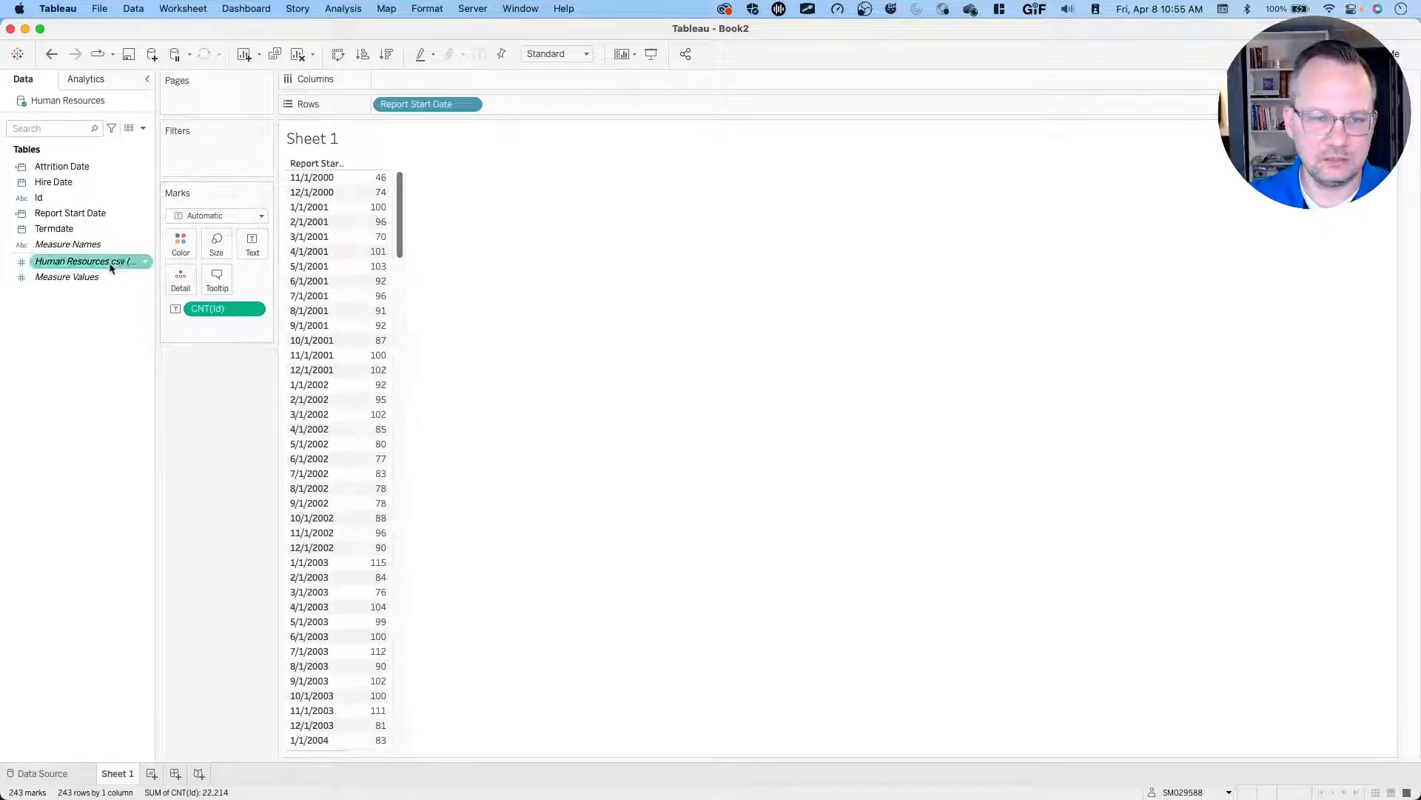
Add the Human Resources.csv record count to the table alongside the Id count.
double_click(85, 262)
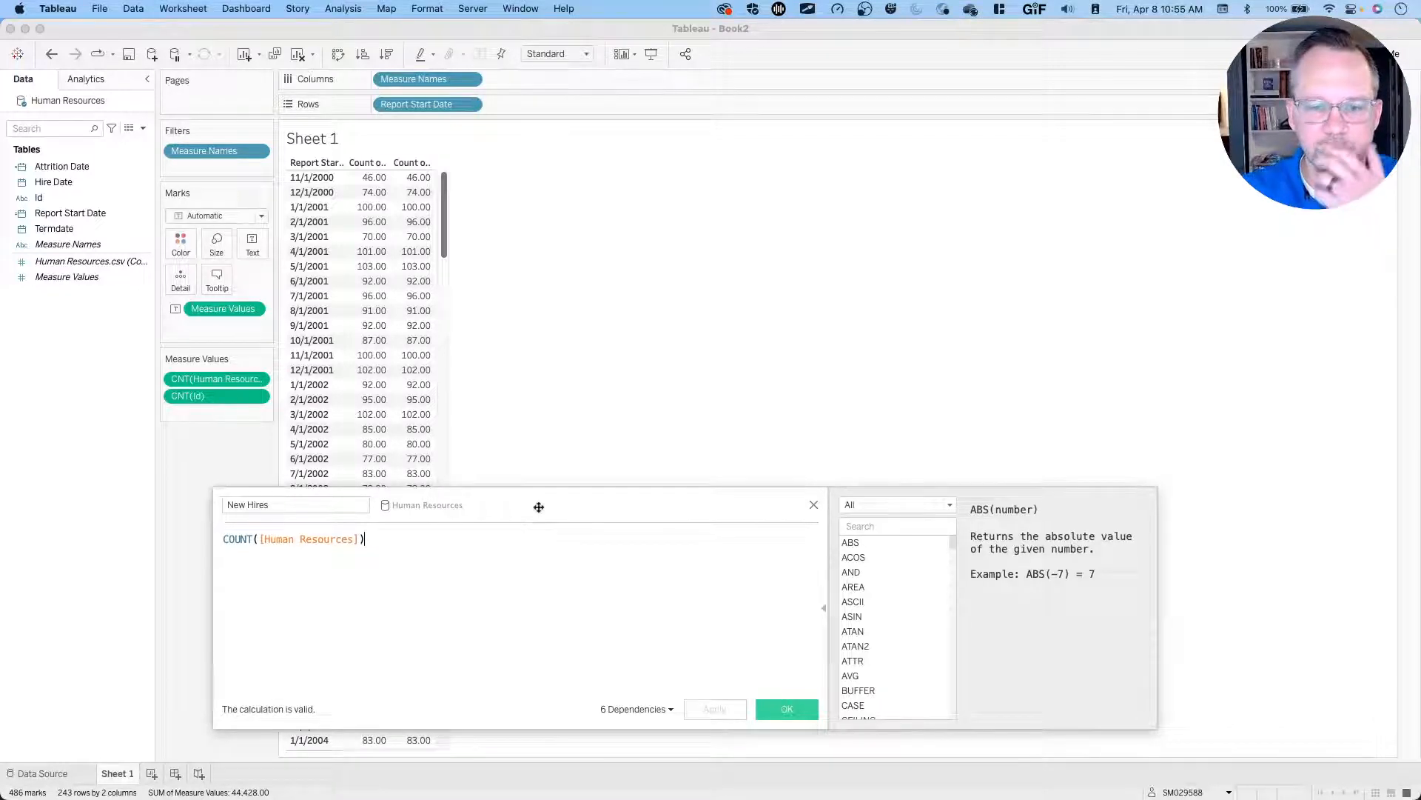
left_click_drag(536, 505, 0, 444)
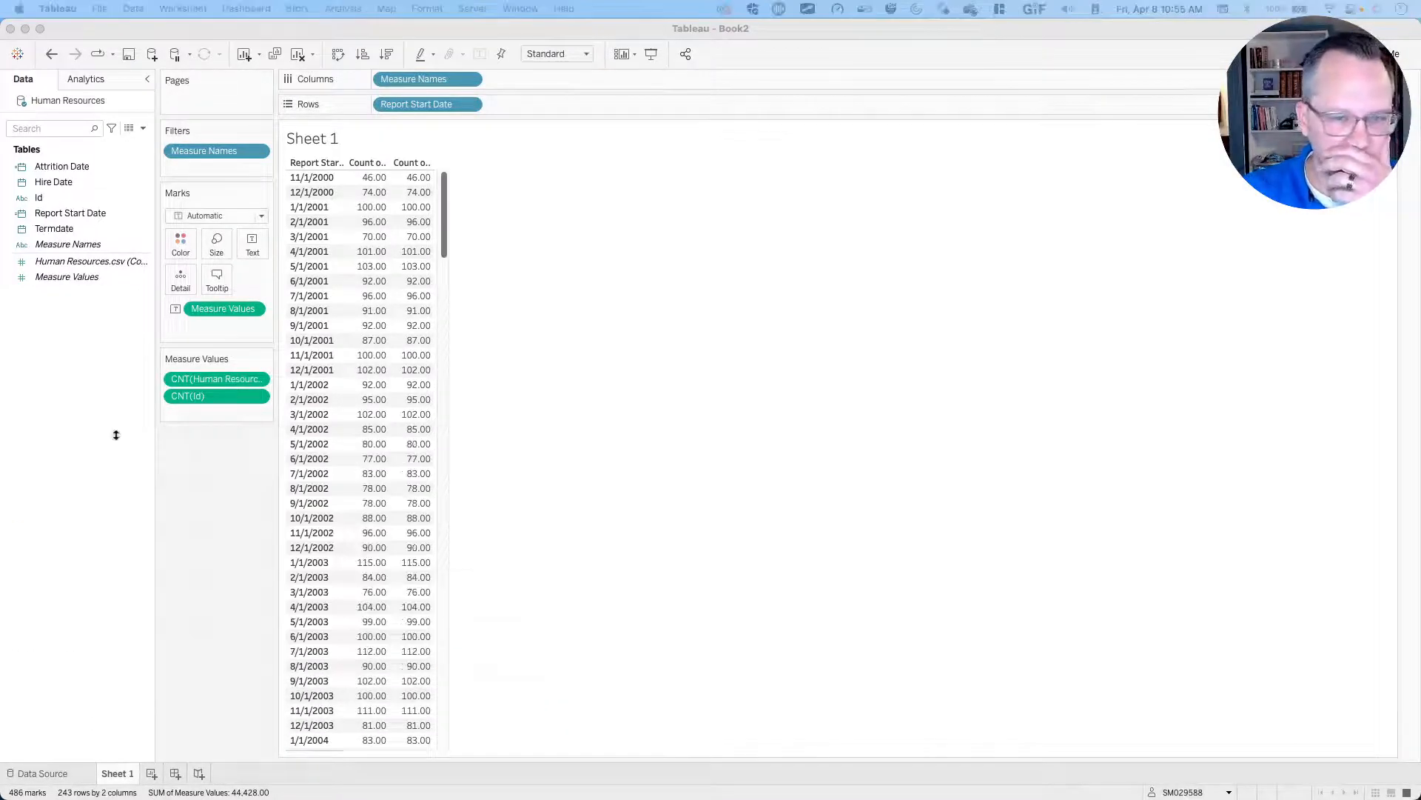
left_click(238, 522)
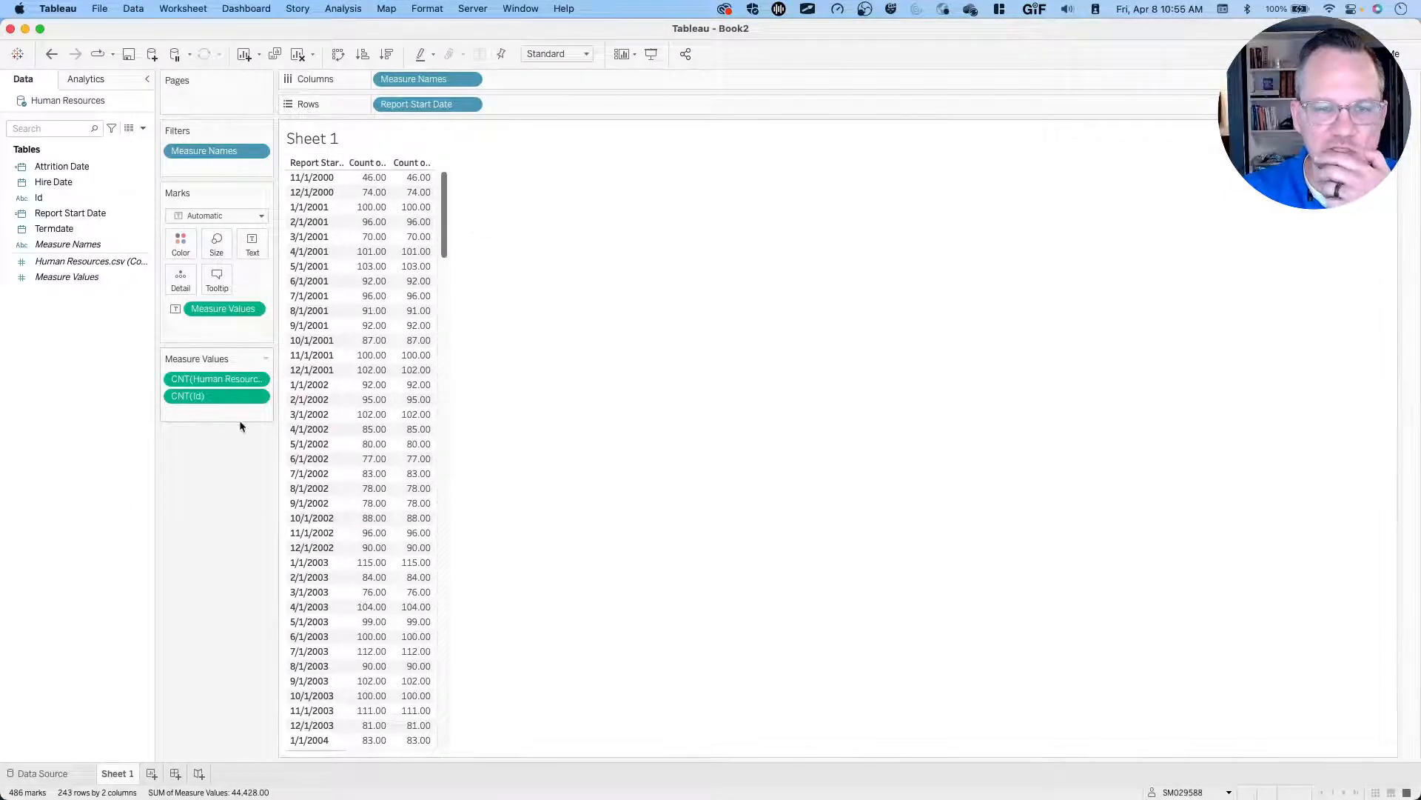
right_click(68, 374)
left_click(101, 394)
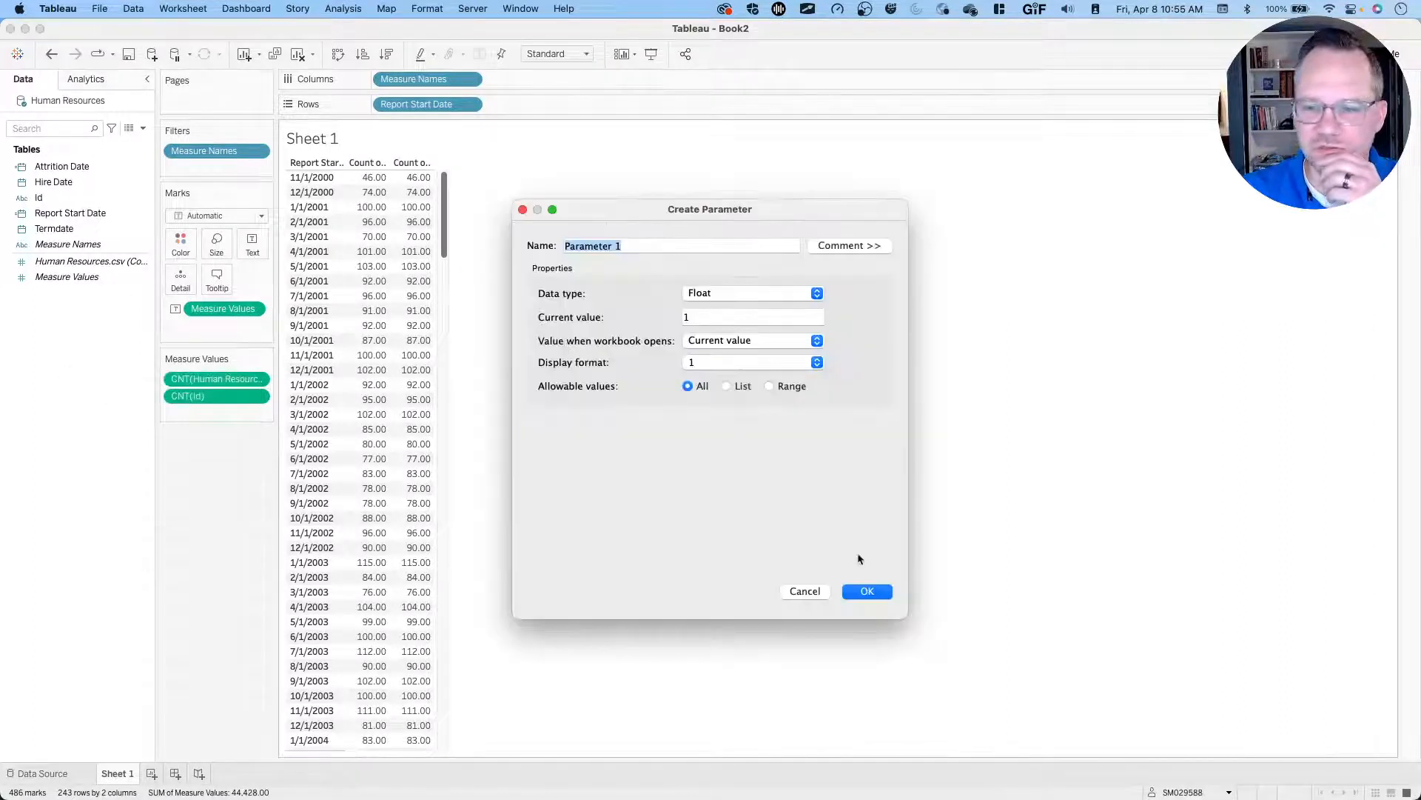
left_click(807, 592)
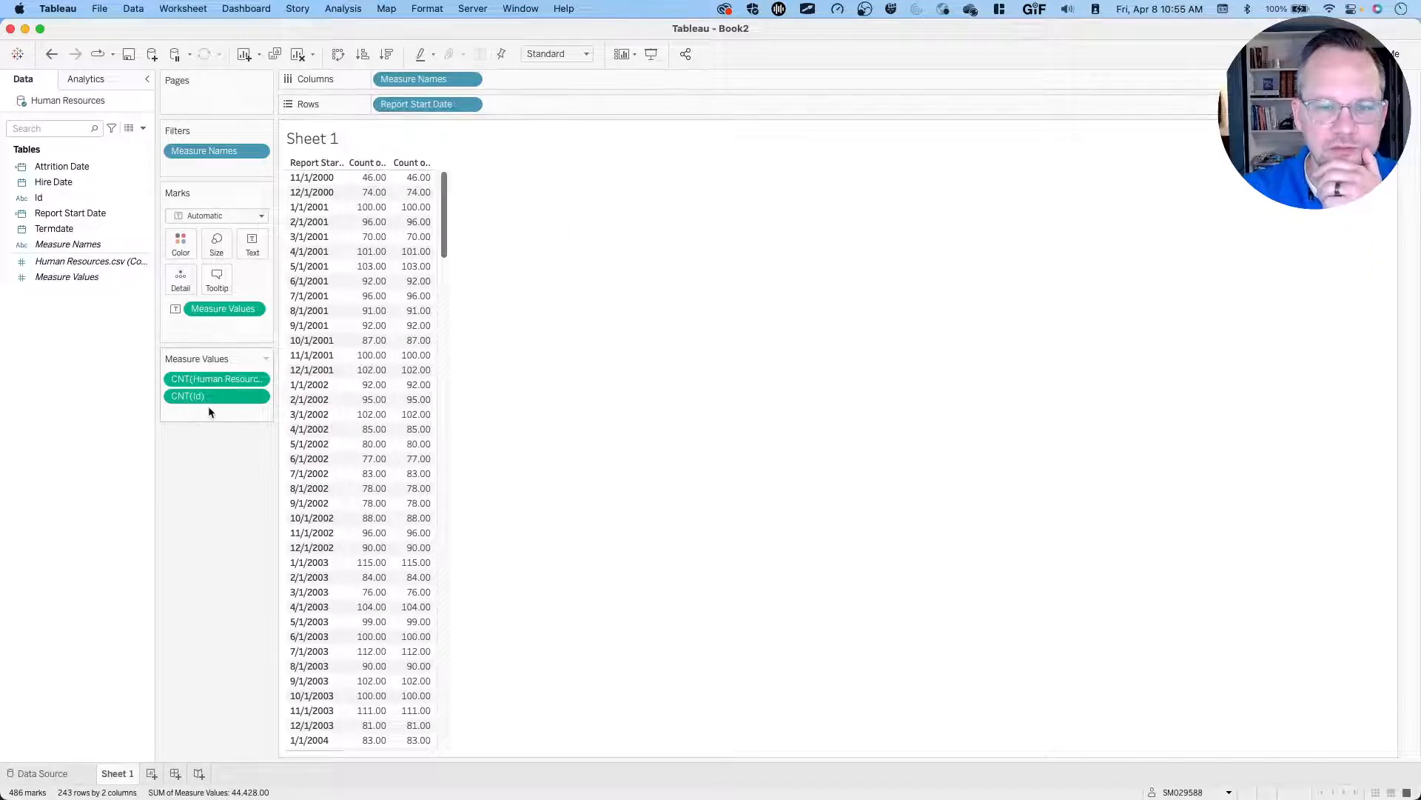
Remove the Id count and the Human Resources.csv record count from the view.
left_click_drag(222, 396, 101, 396)
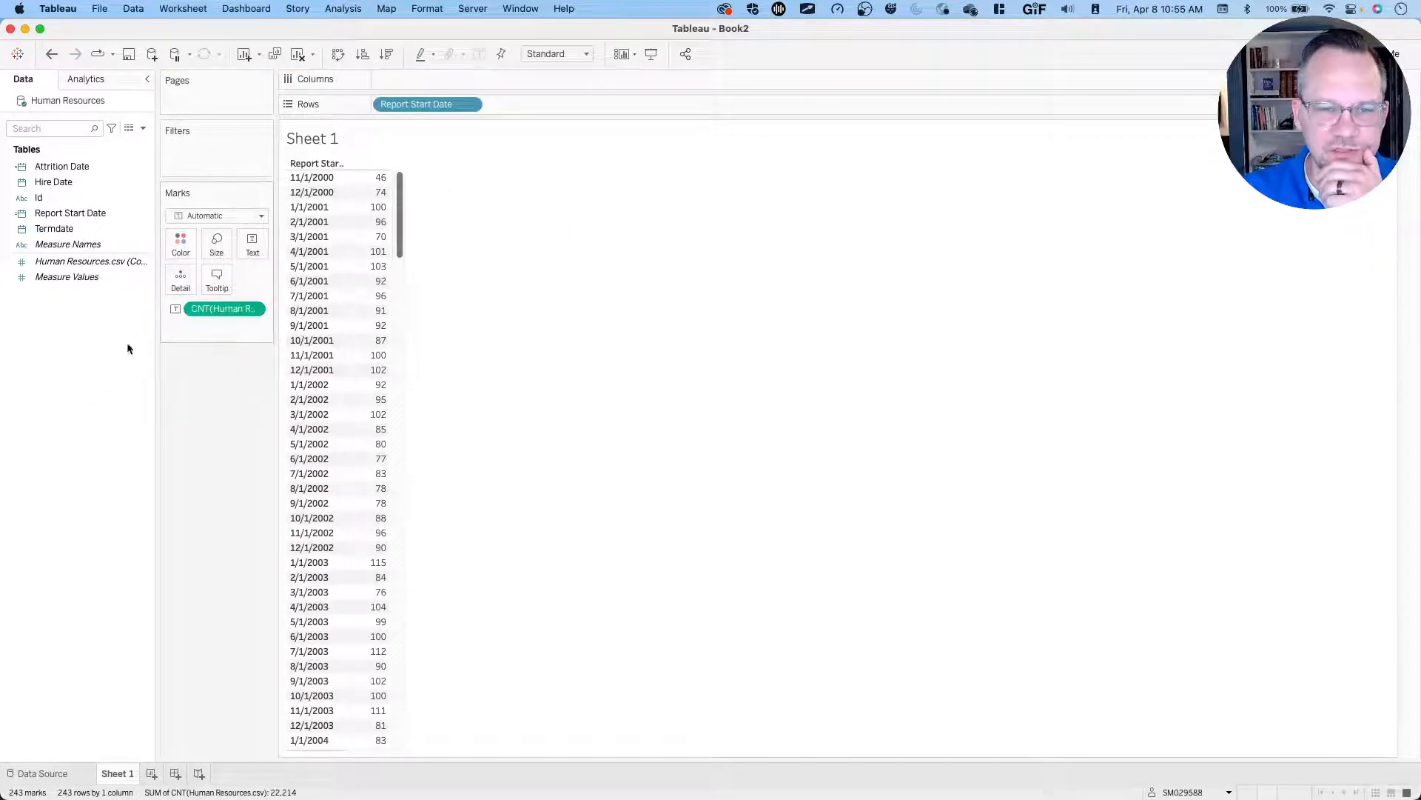
left_click_drag(211, 311, 99, 326)
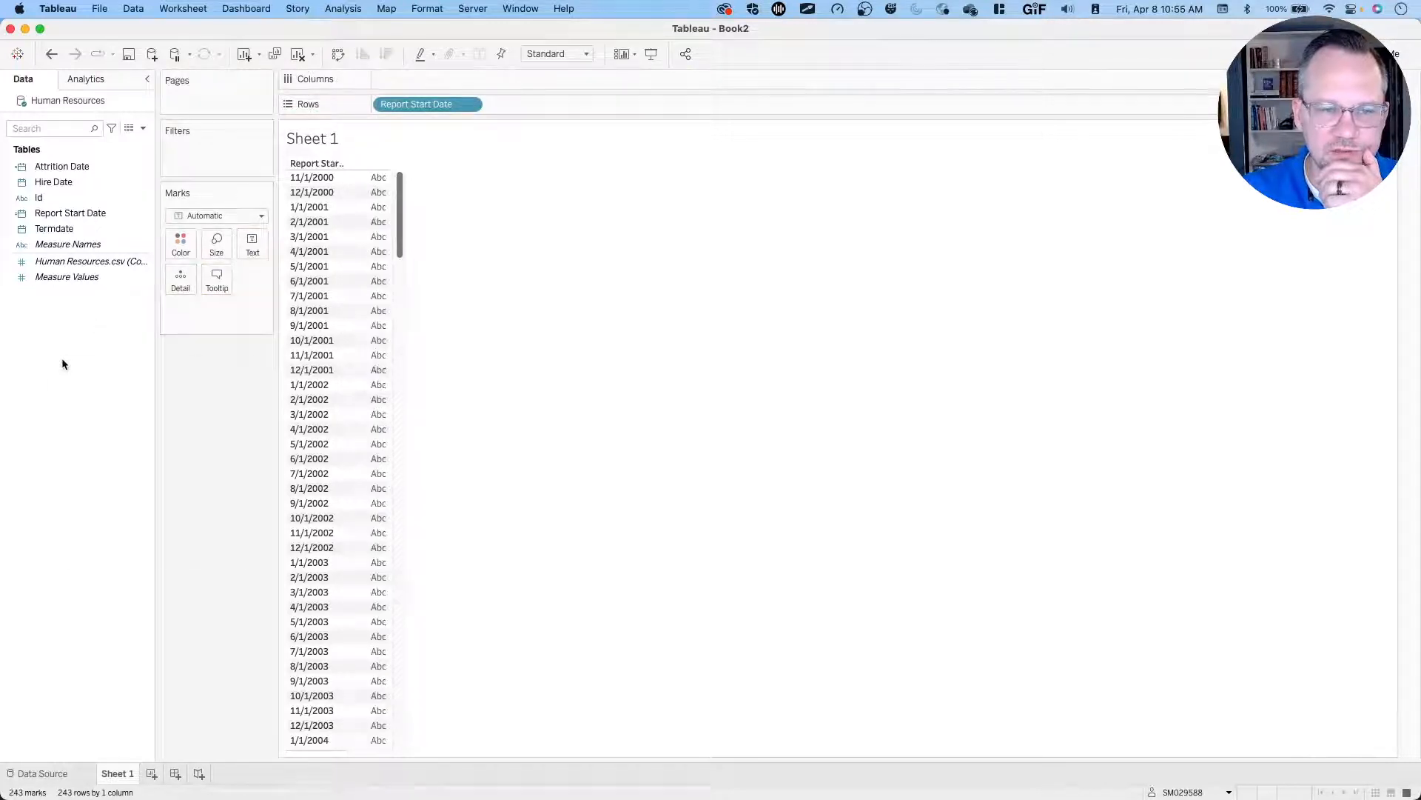
Start a new calculated field and name it New Hires.
right_click(61, 357)
key("Escape")
right_click(78, 320)
left_click(92, 328)
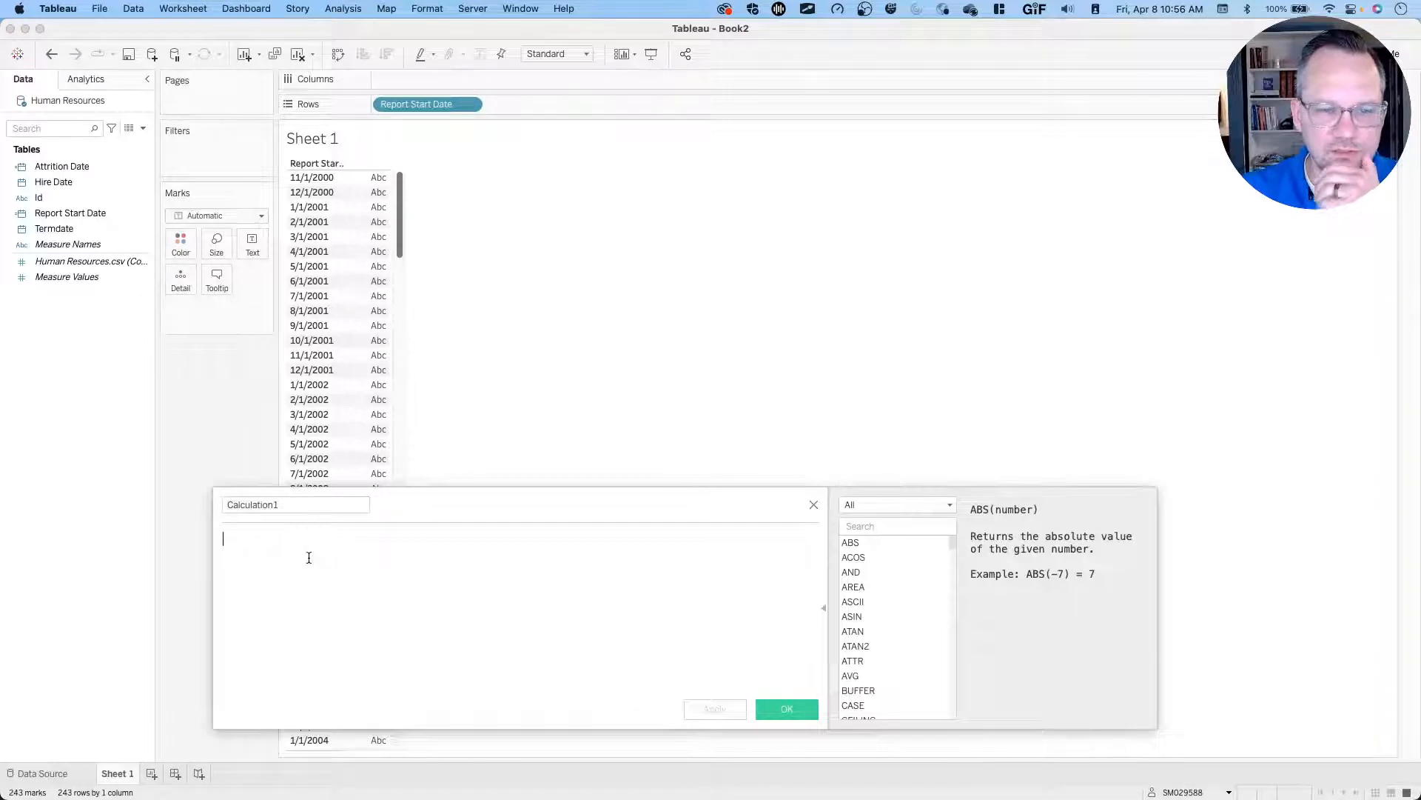
left_click(282, 505)
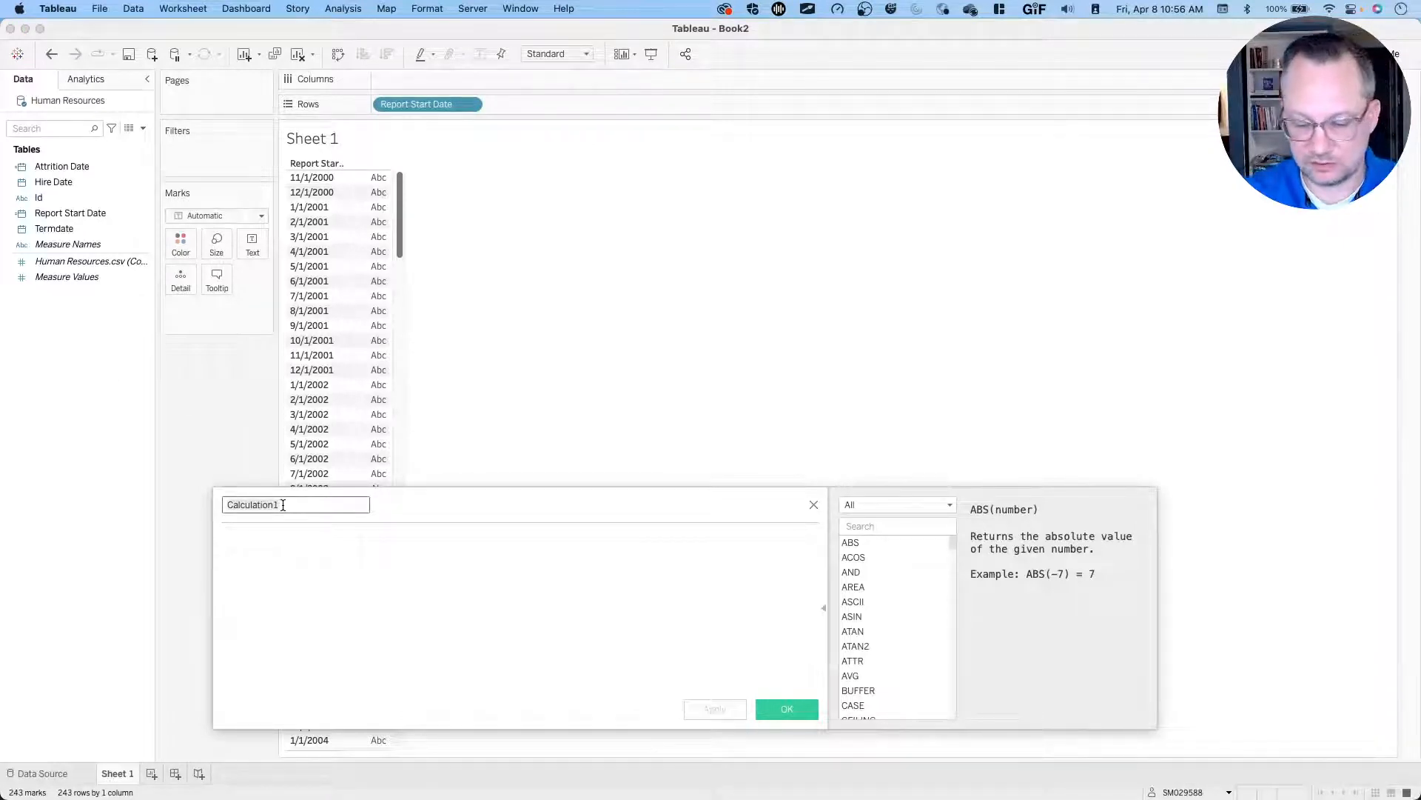
type("New Hires")
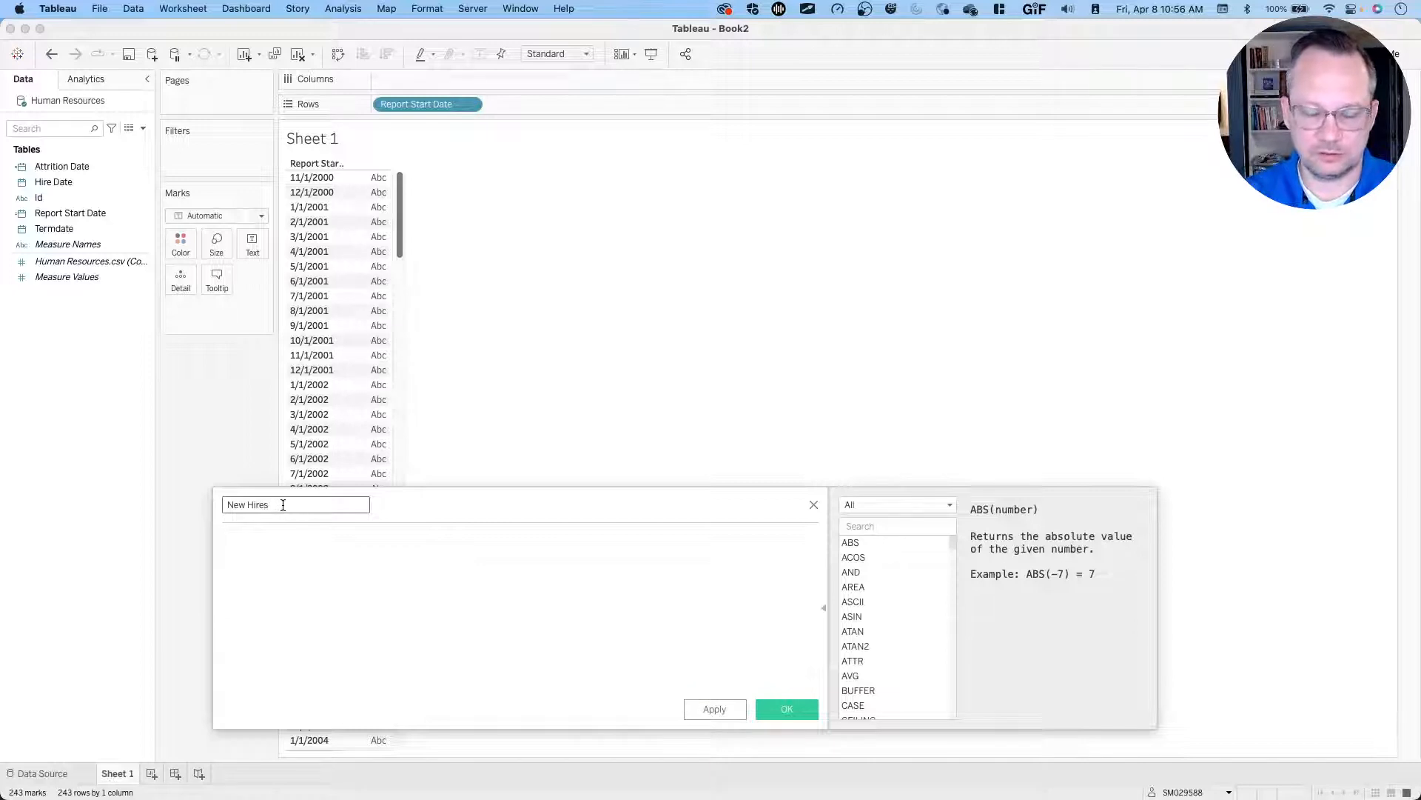
Define New Hires as COUNT([Human Resources.csv]), save the calculation, and place it on the Text mark.
key("Tab")
type("count")
key("Return")
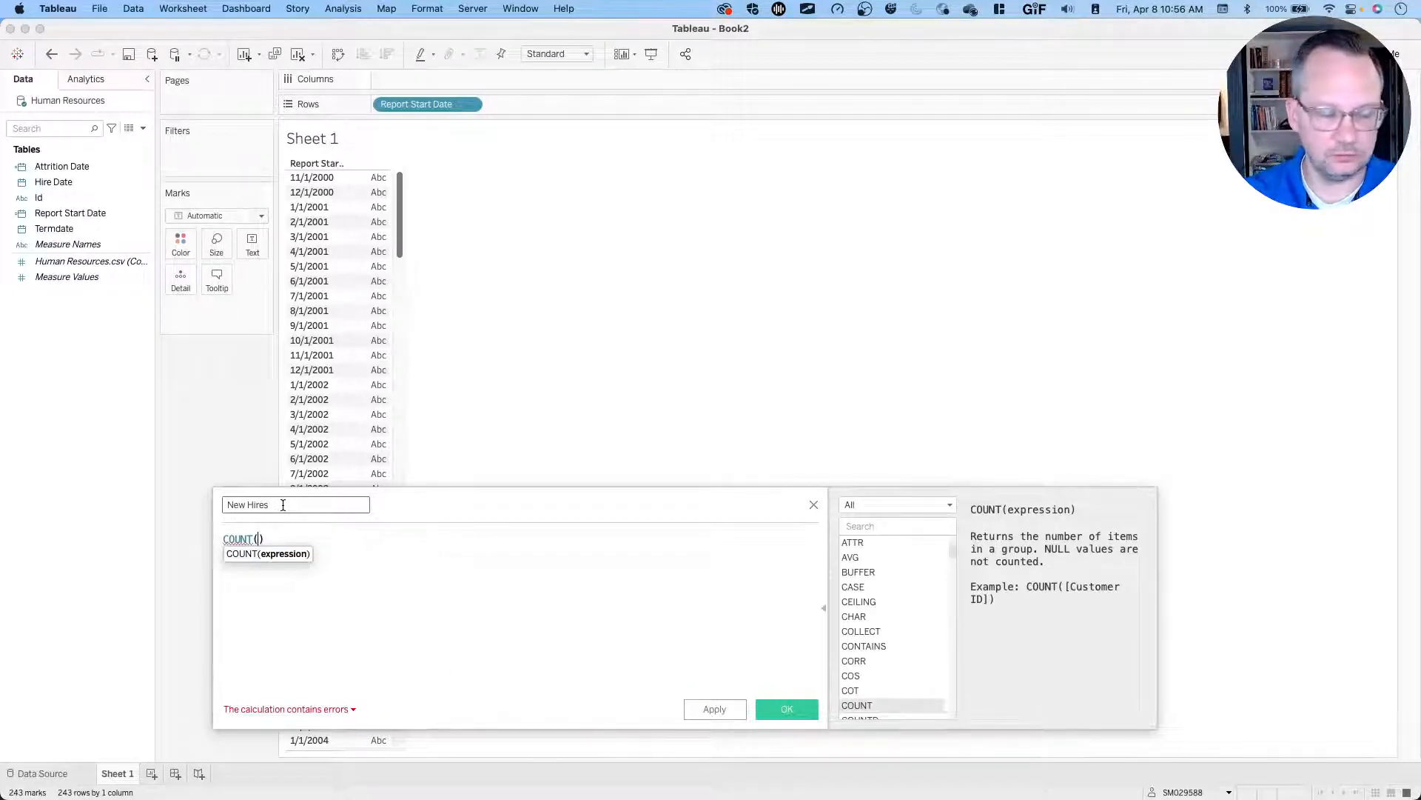
type("hum")
key("Return")
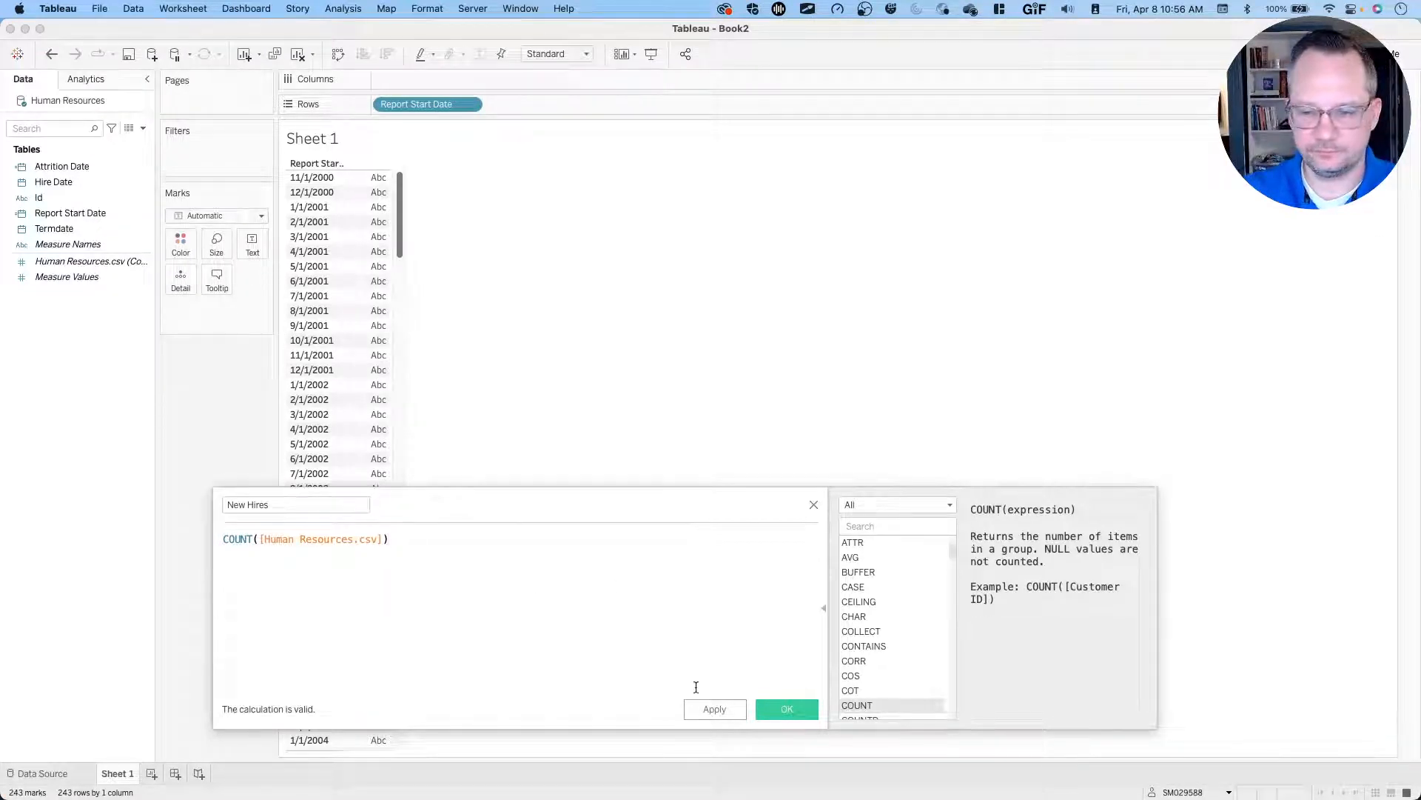
left_click(787, 709)
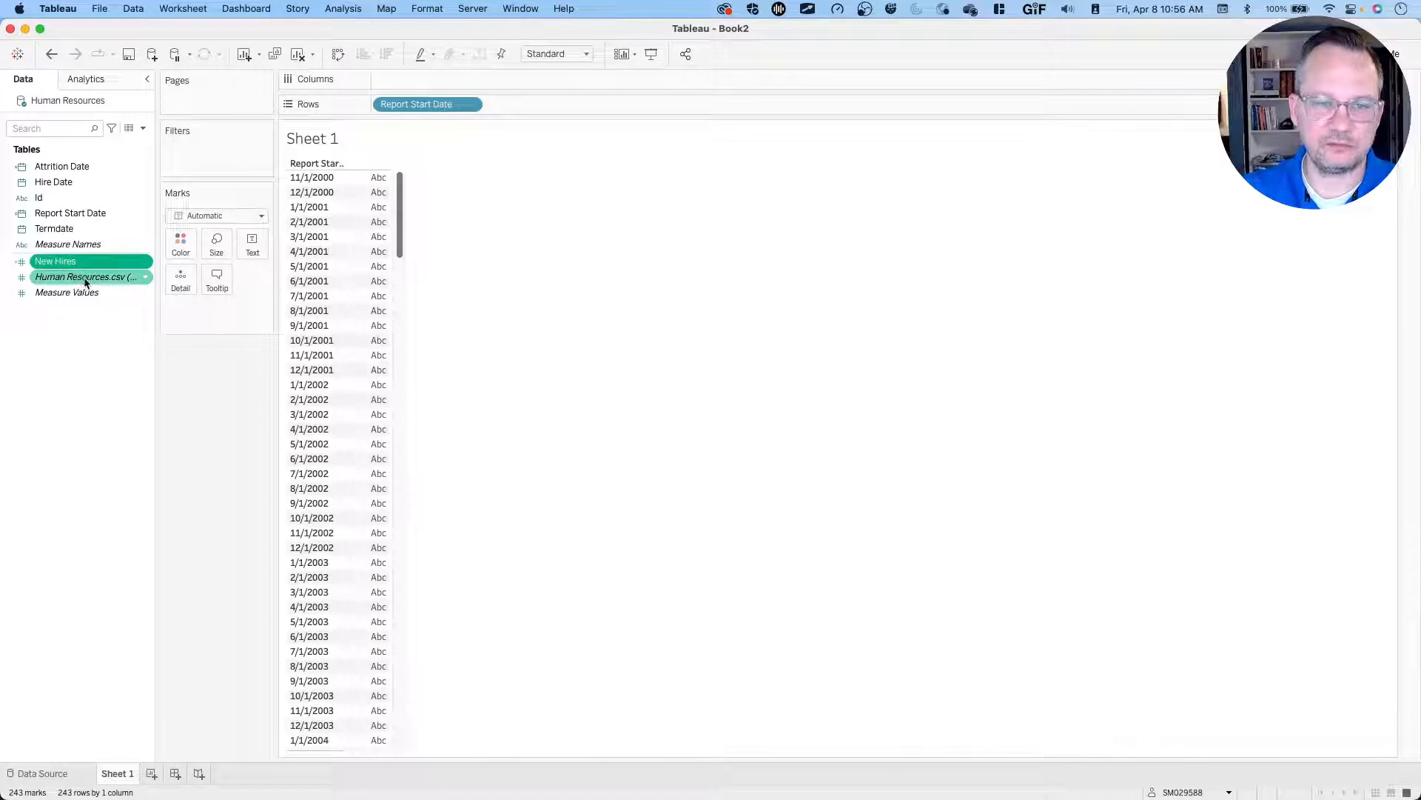
left_click_drag(73, 264, 253, 244)
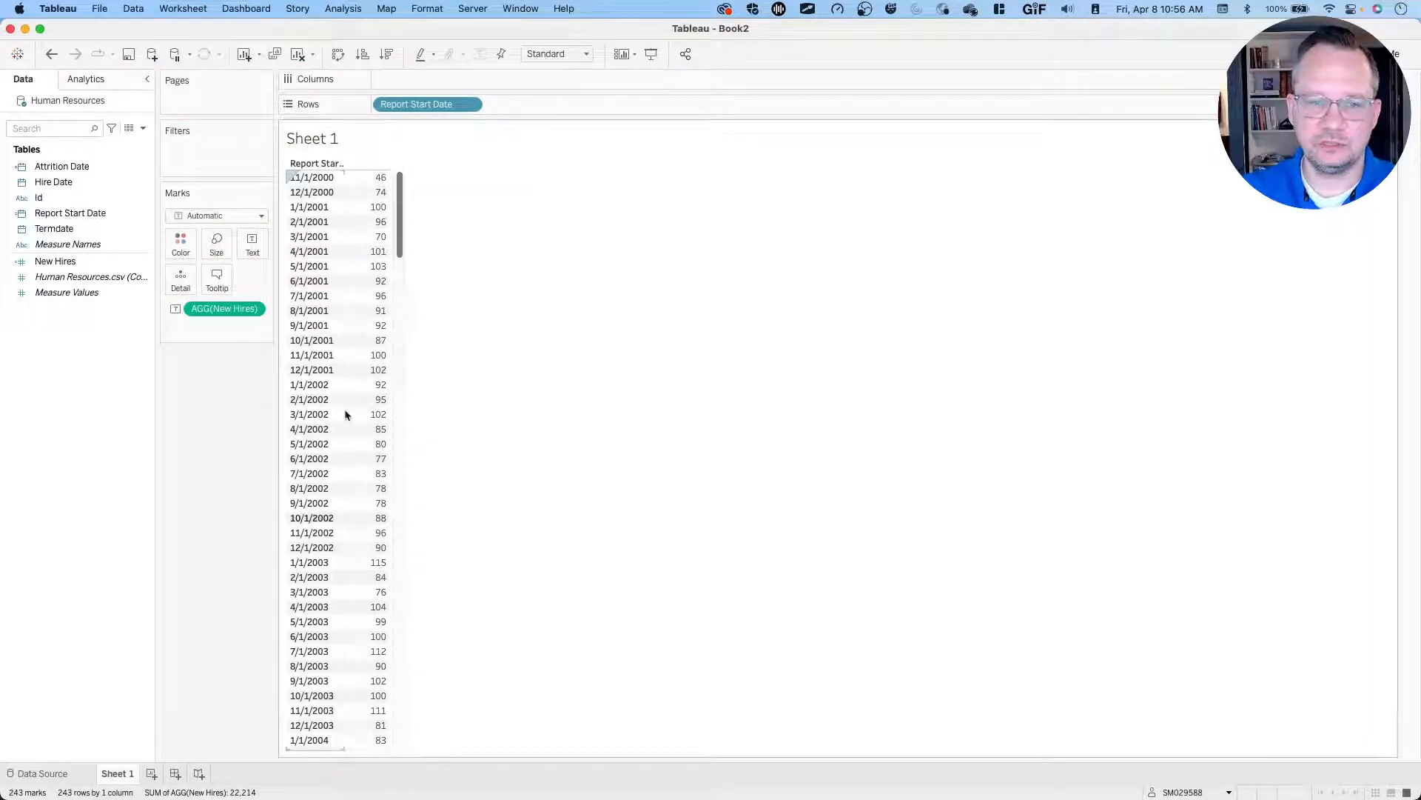
mouse_move(383, 193)
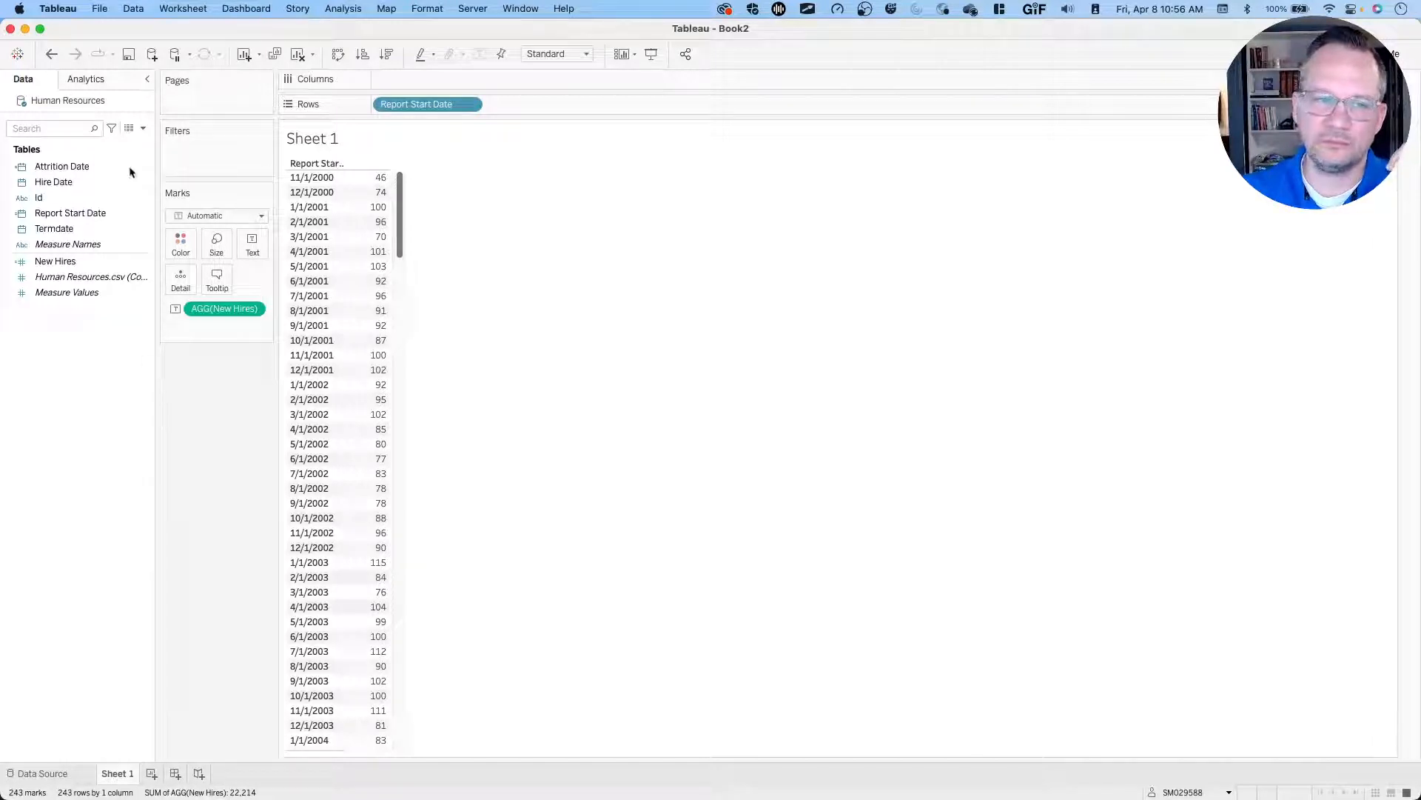
Duplicate the Human Resources data source and open the copy for editing.
right_click(66, 103)
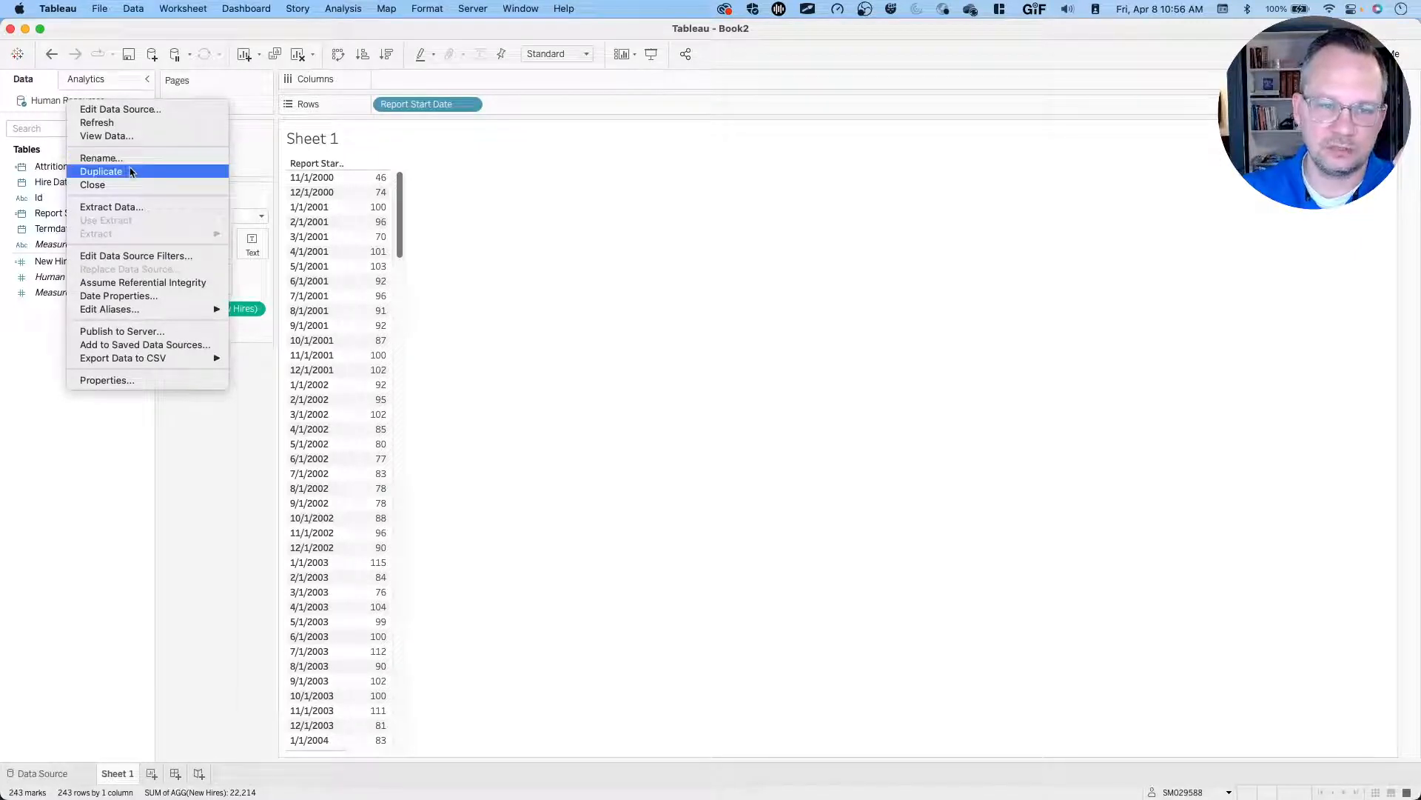
left_click(130, 172)
right_click(68, 117)
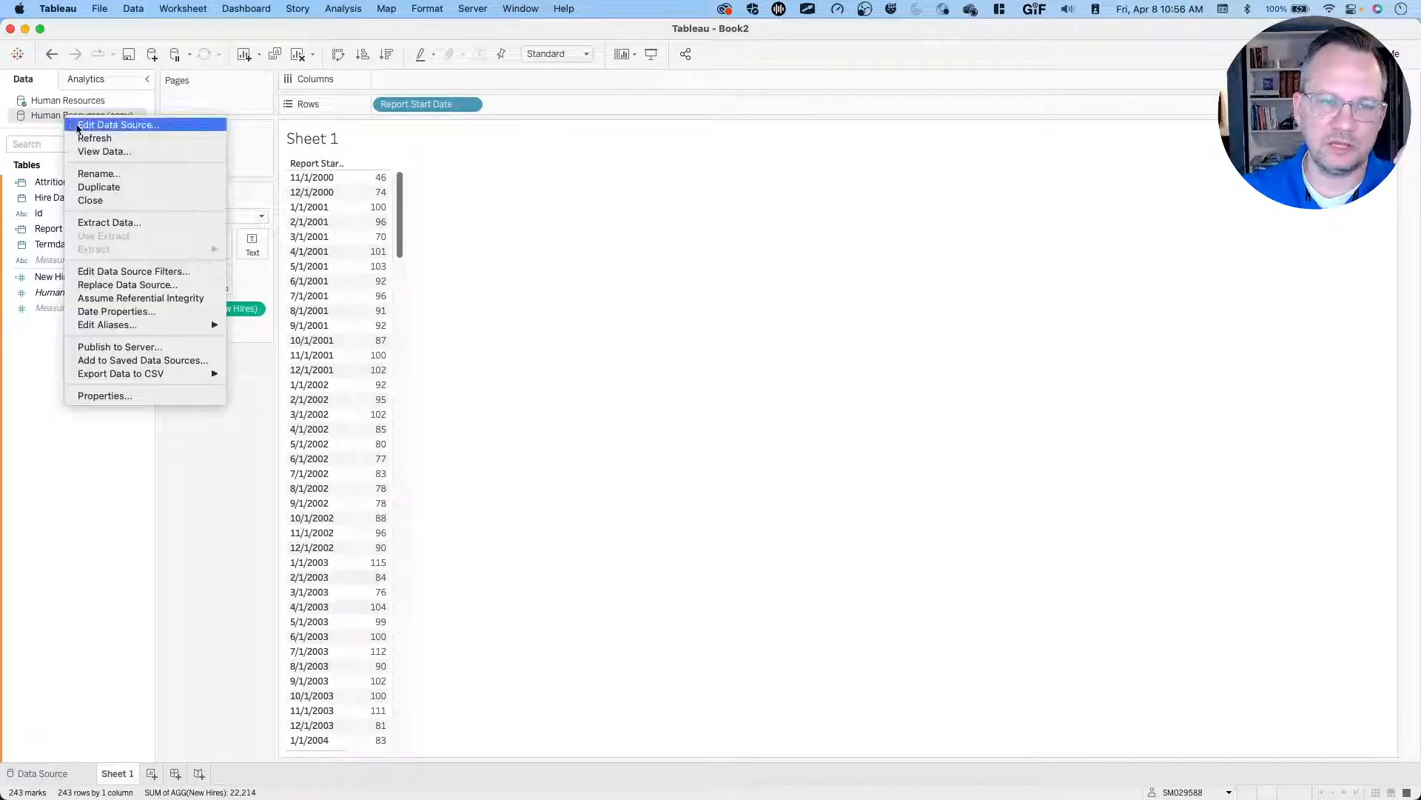
left_click(112, 124)
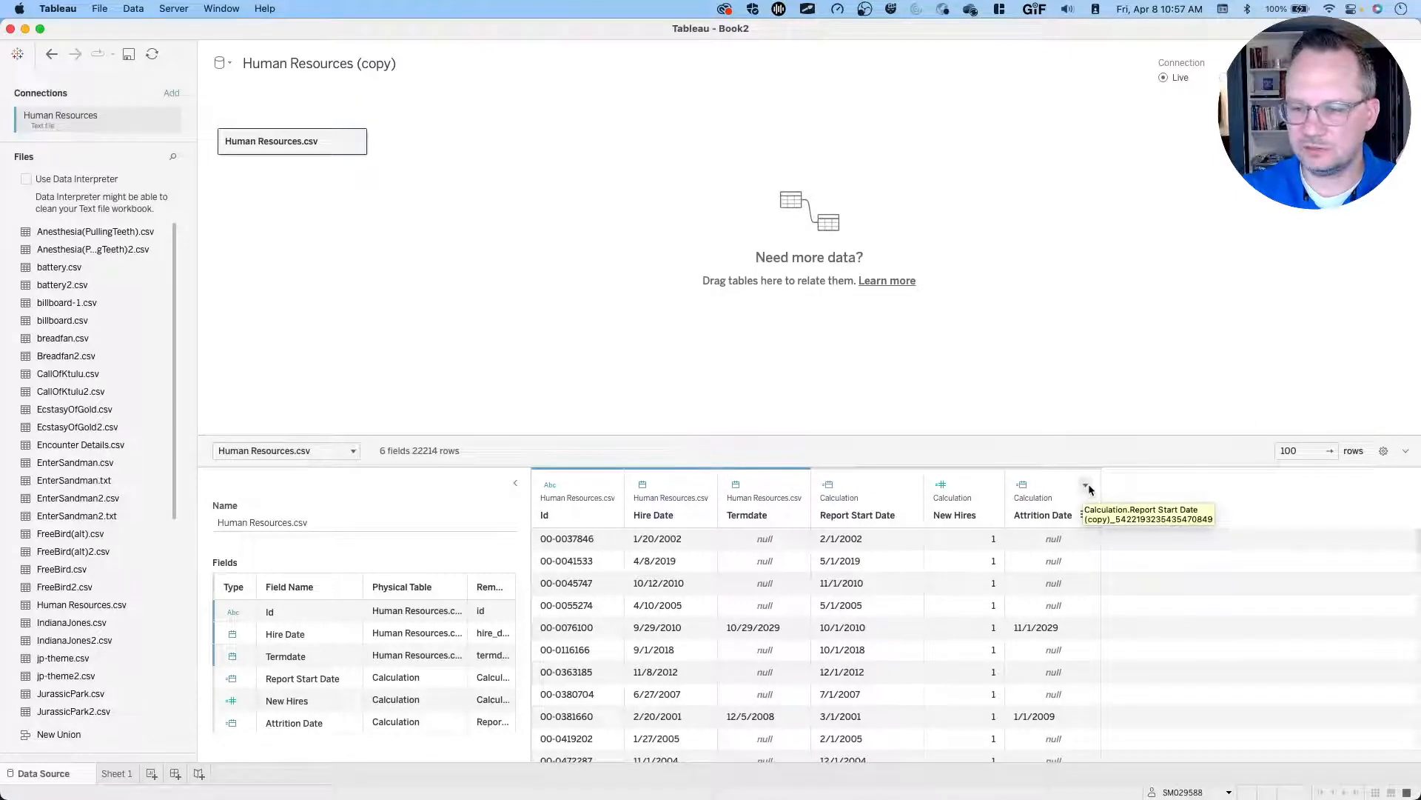
Delete the New Hires calculation from the Human Resources (copy) data source.
left_click(1086, 487)
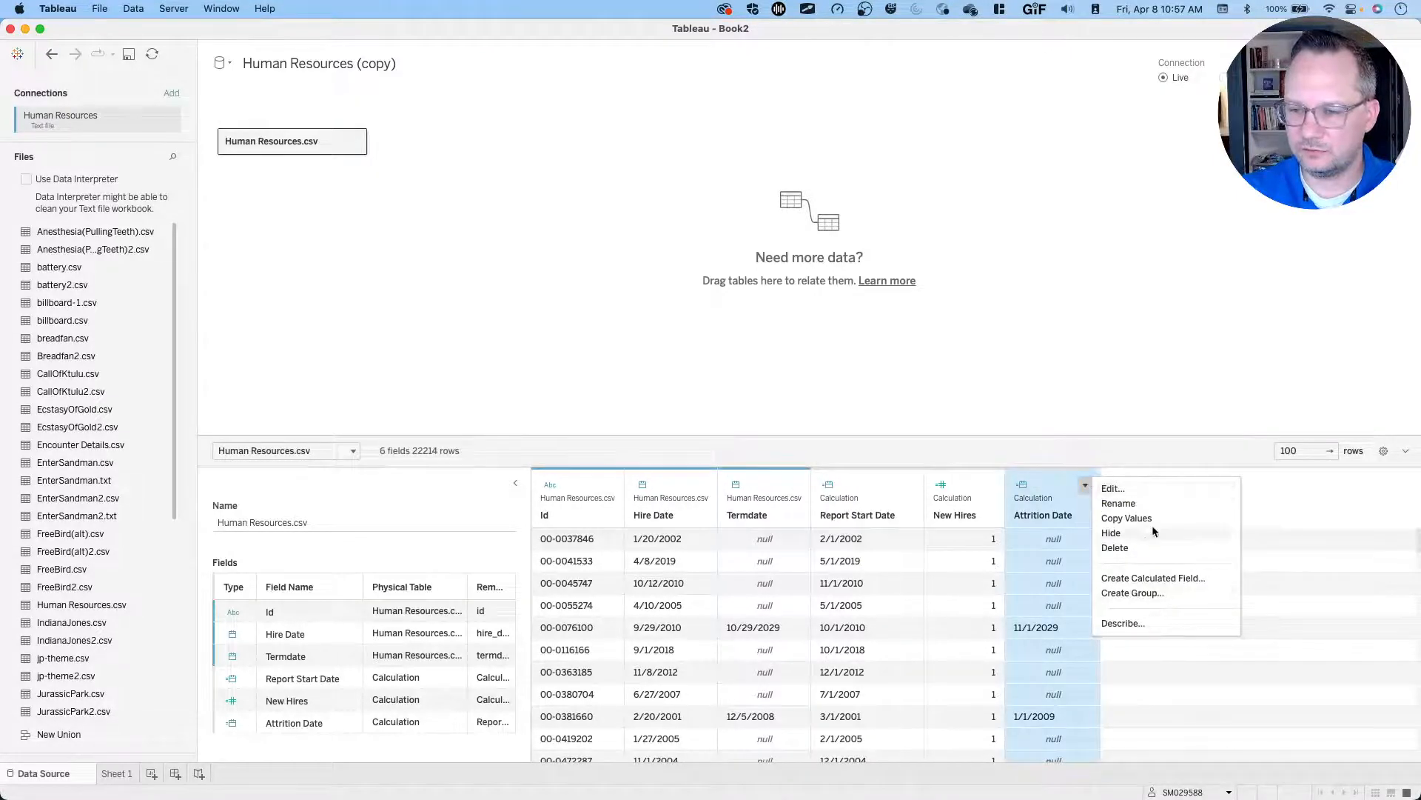
left_click(1057, 455)
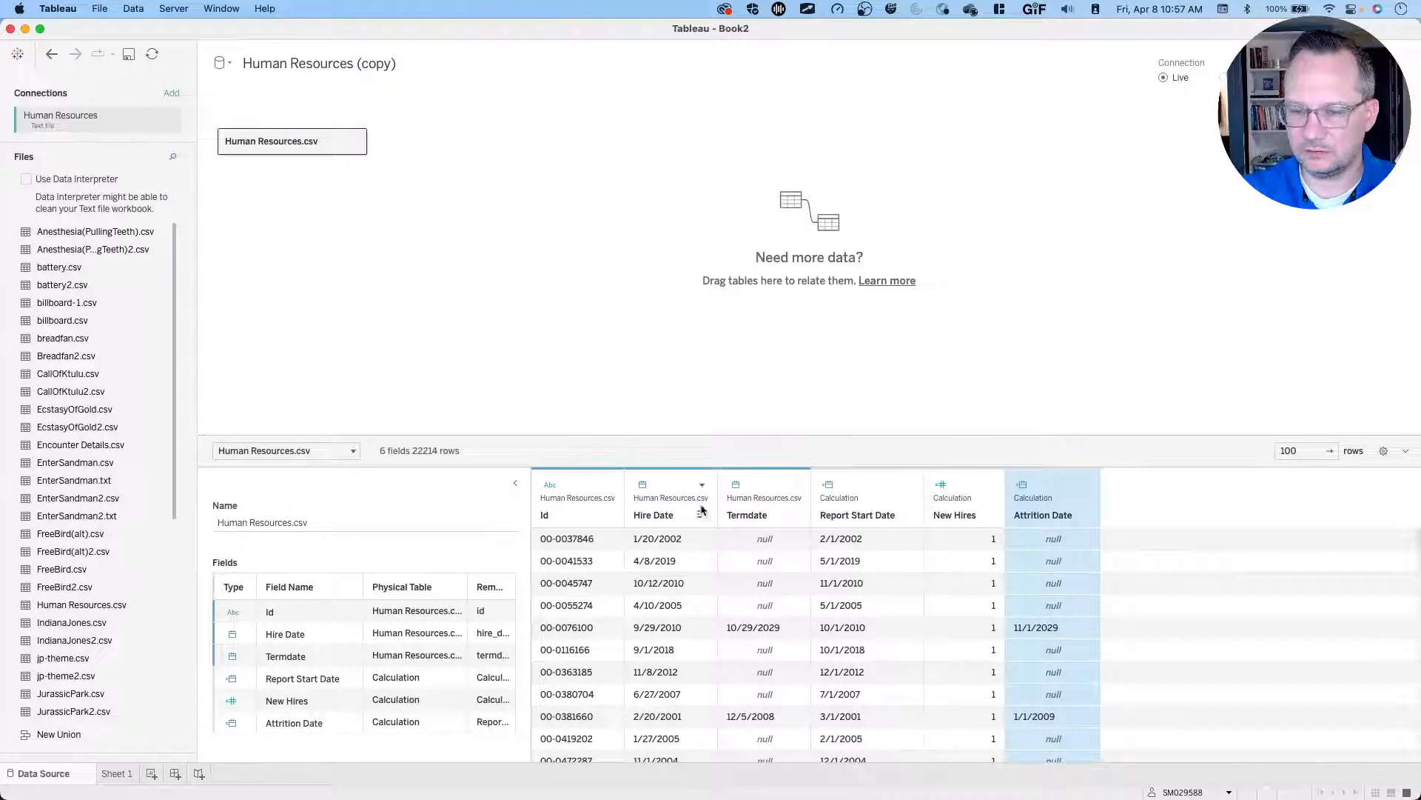
left_click(989, 485)
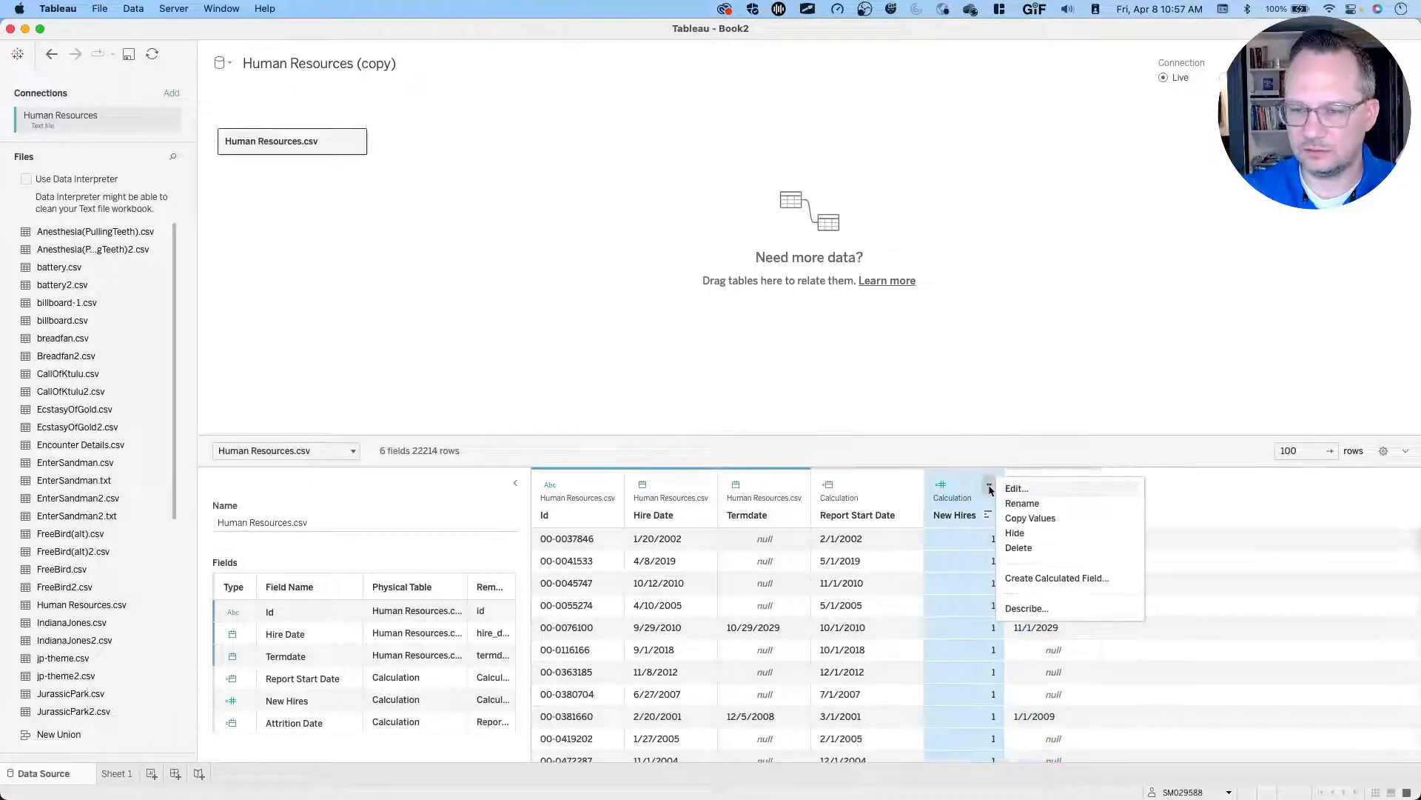
left_click(1026, 548)
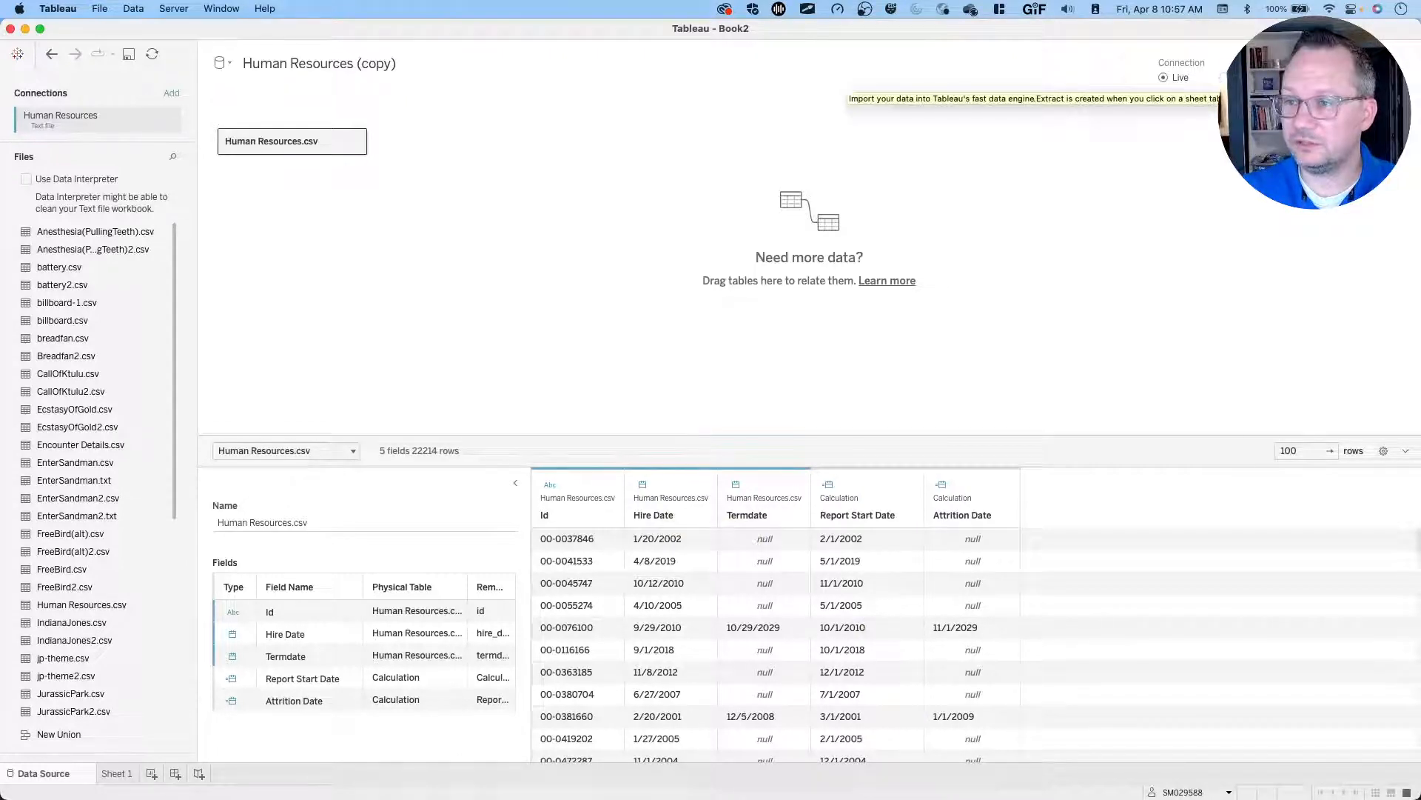
Add a data source filter on Termdate to Human Resources (copy) that keeps only non-null dates.
left_click(1384, 78)
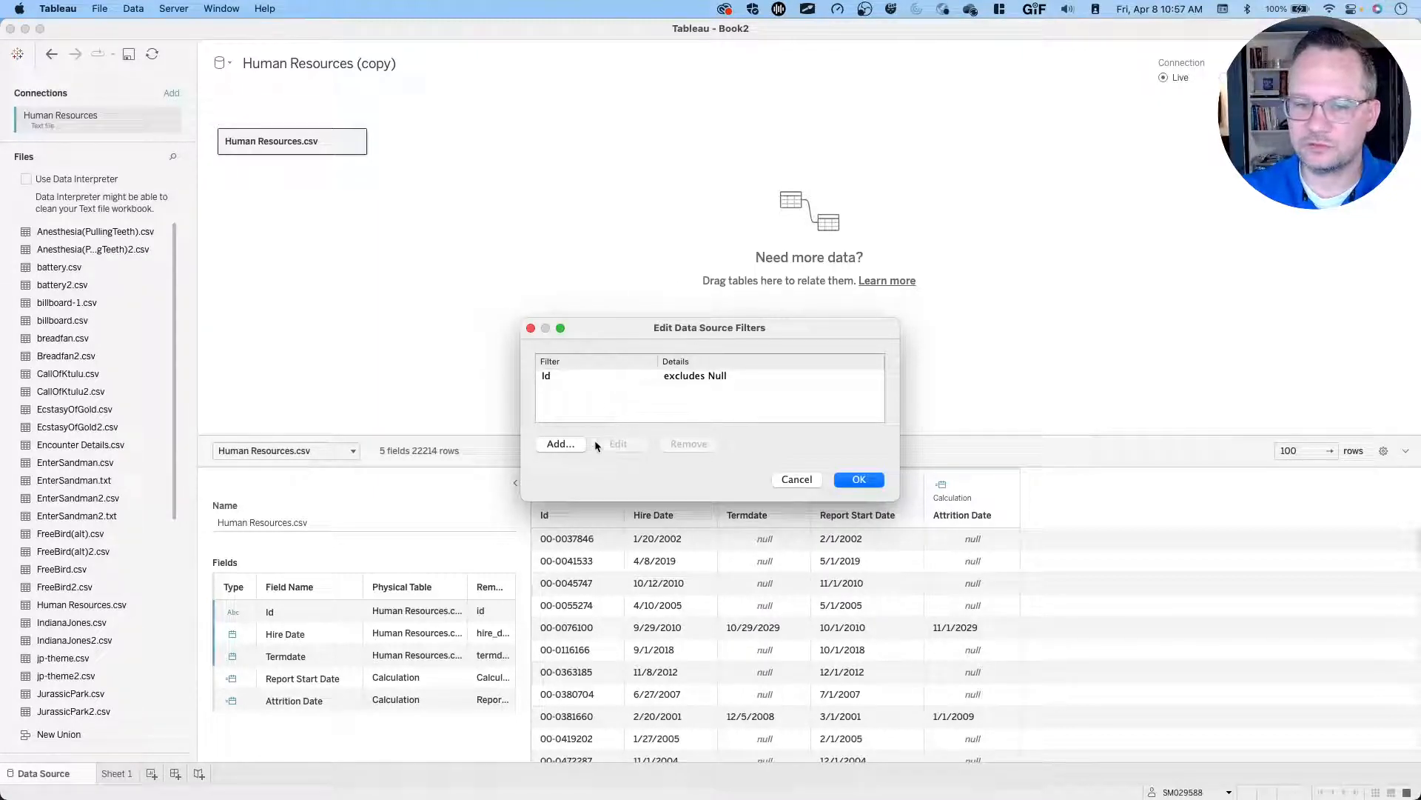
left_click(562, 445)
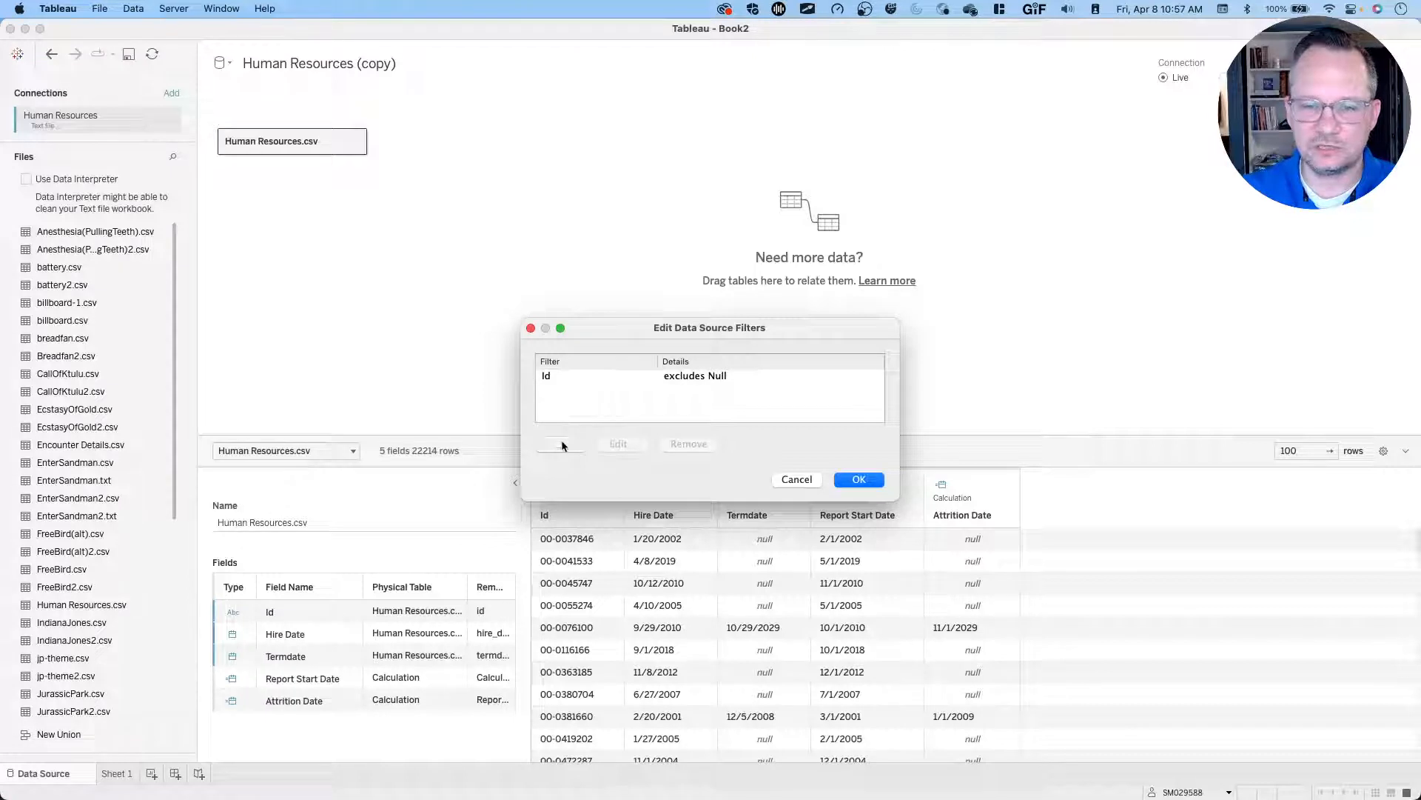
left_click(598, 342)
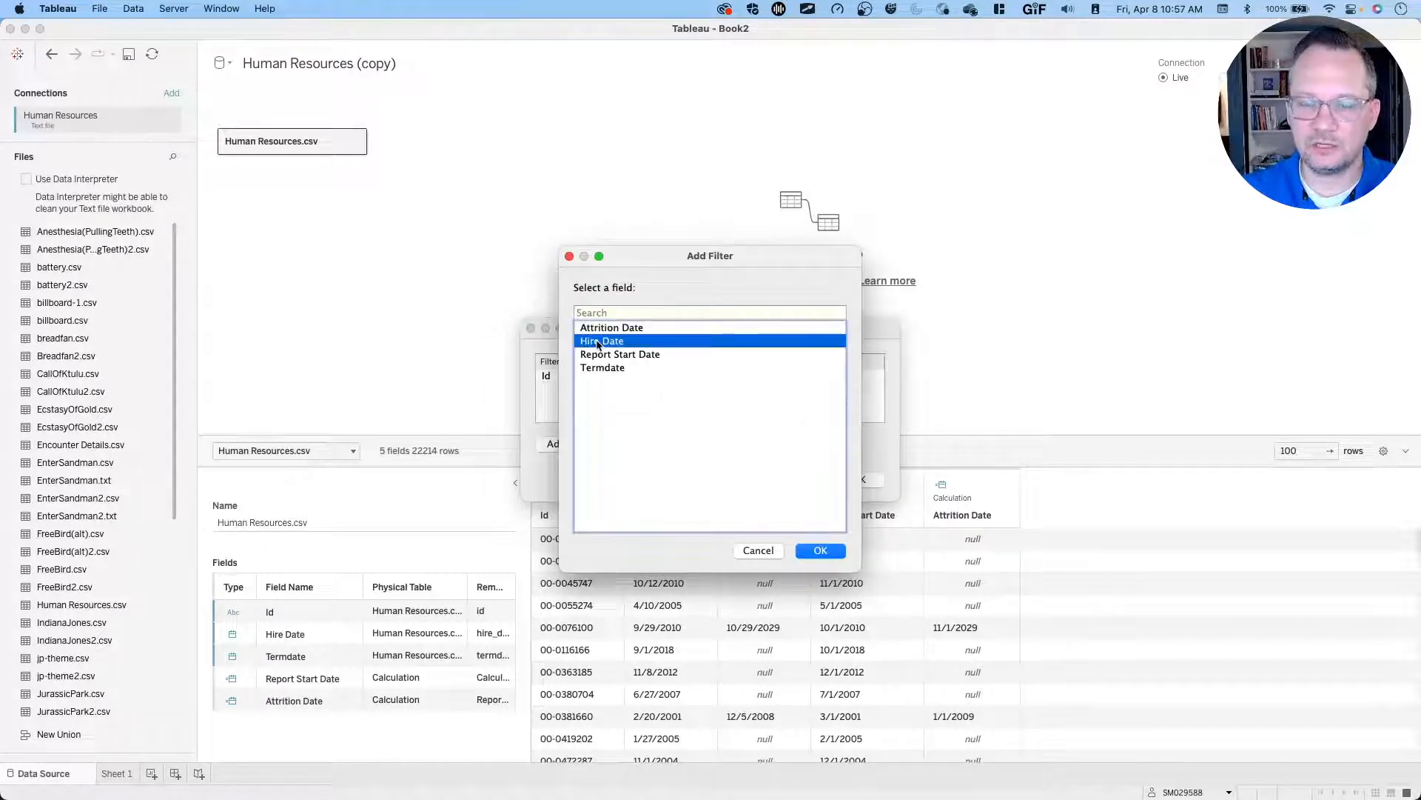
left_click(625, 369)
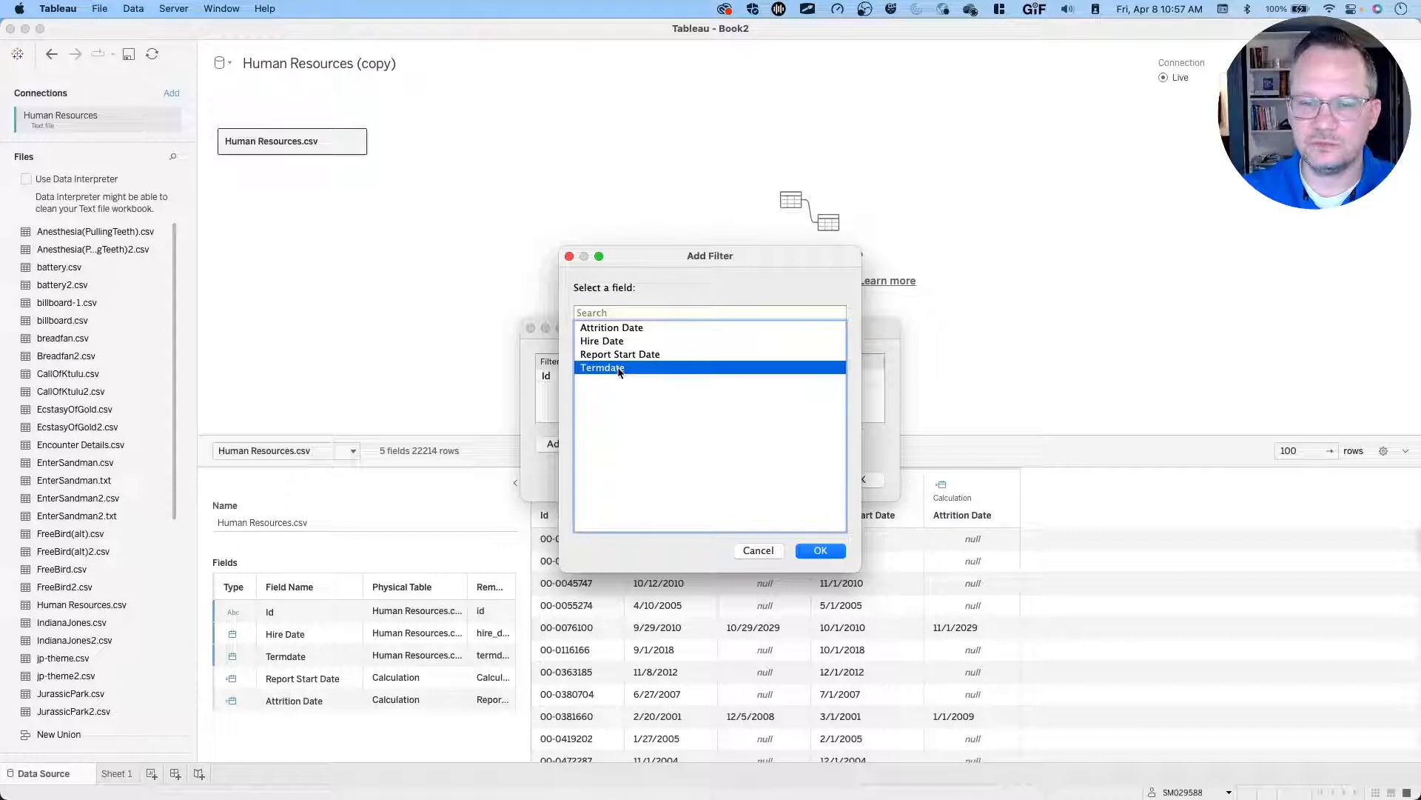
left_click(815, 551)
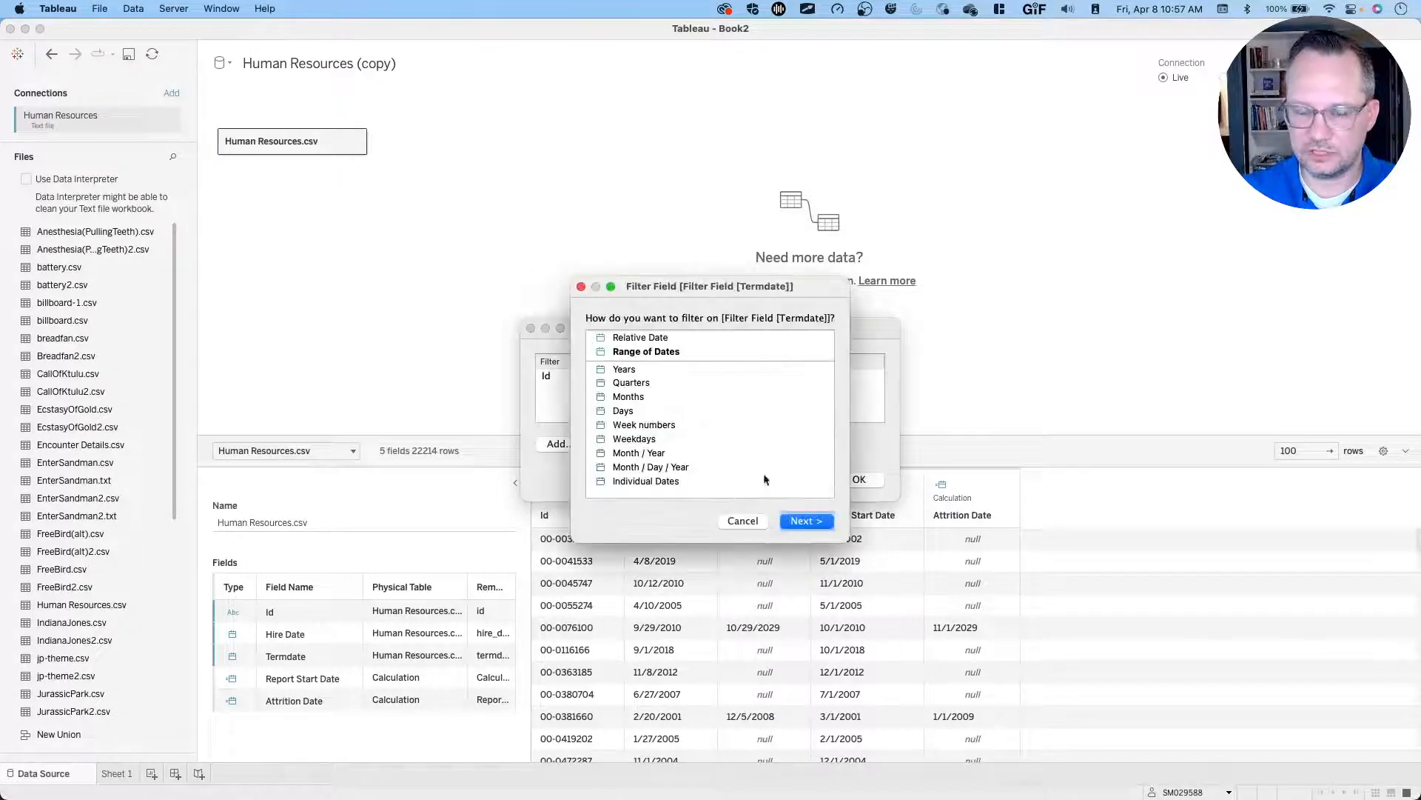
left_click(818, 518)
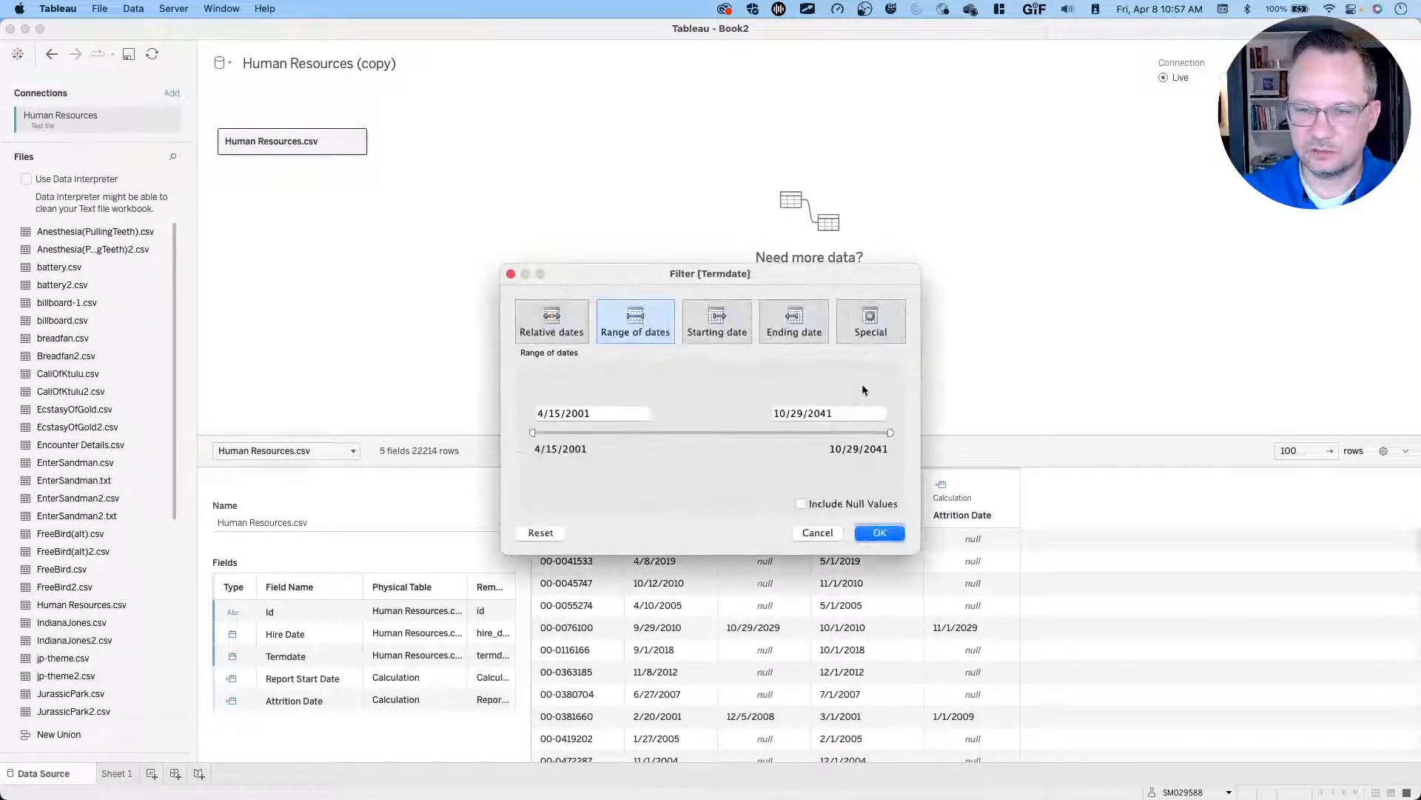
left_click(870, 323)
left_click(581, 389)
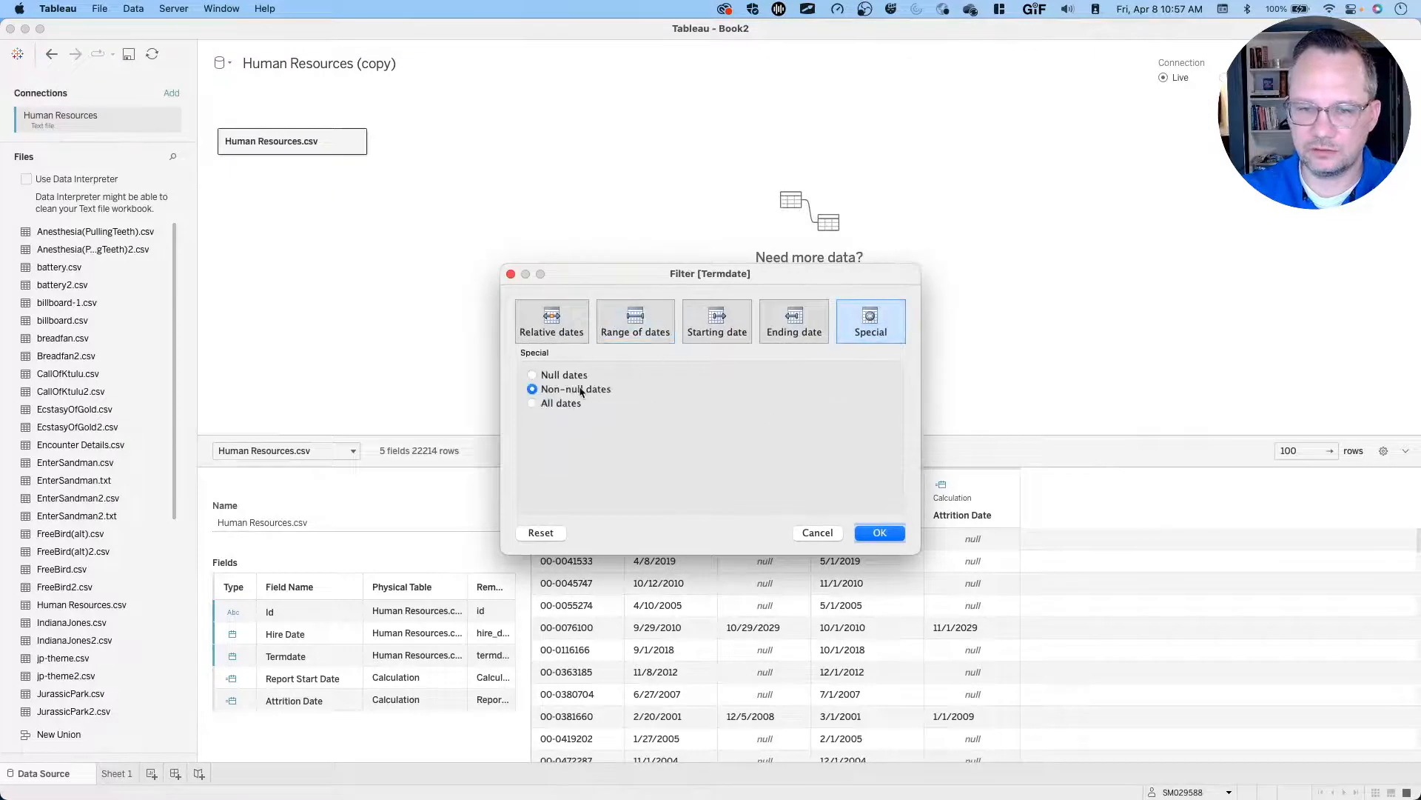
left_click(860, 532)
left_click(861, 480)
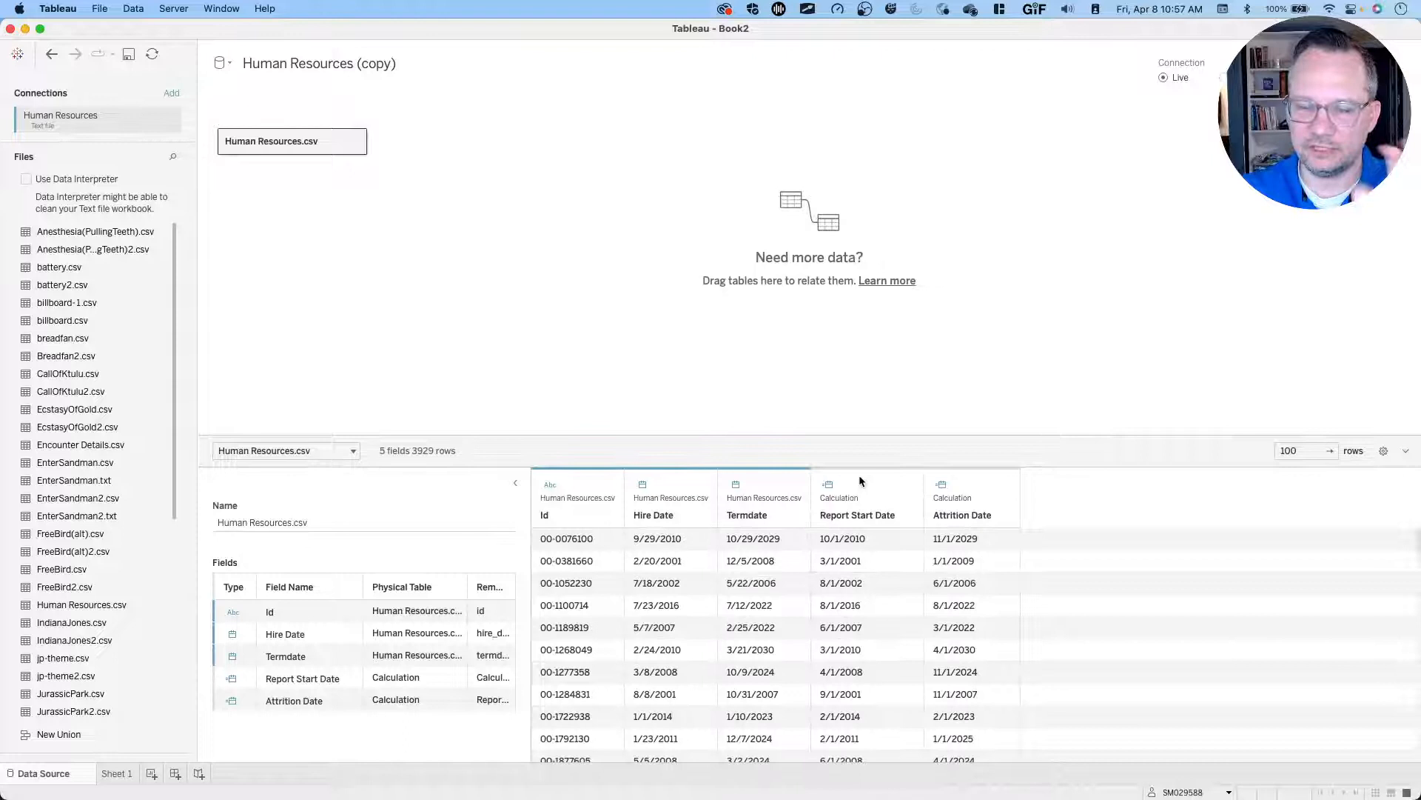
Rename the Human Resources (copy) data source as Human Resources - Attrition.
left_click(270, 55)
left_click(300, 63)
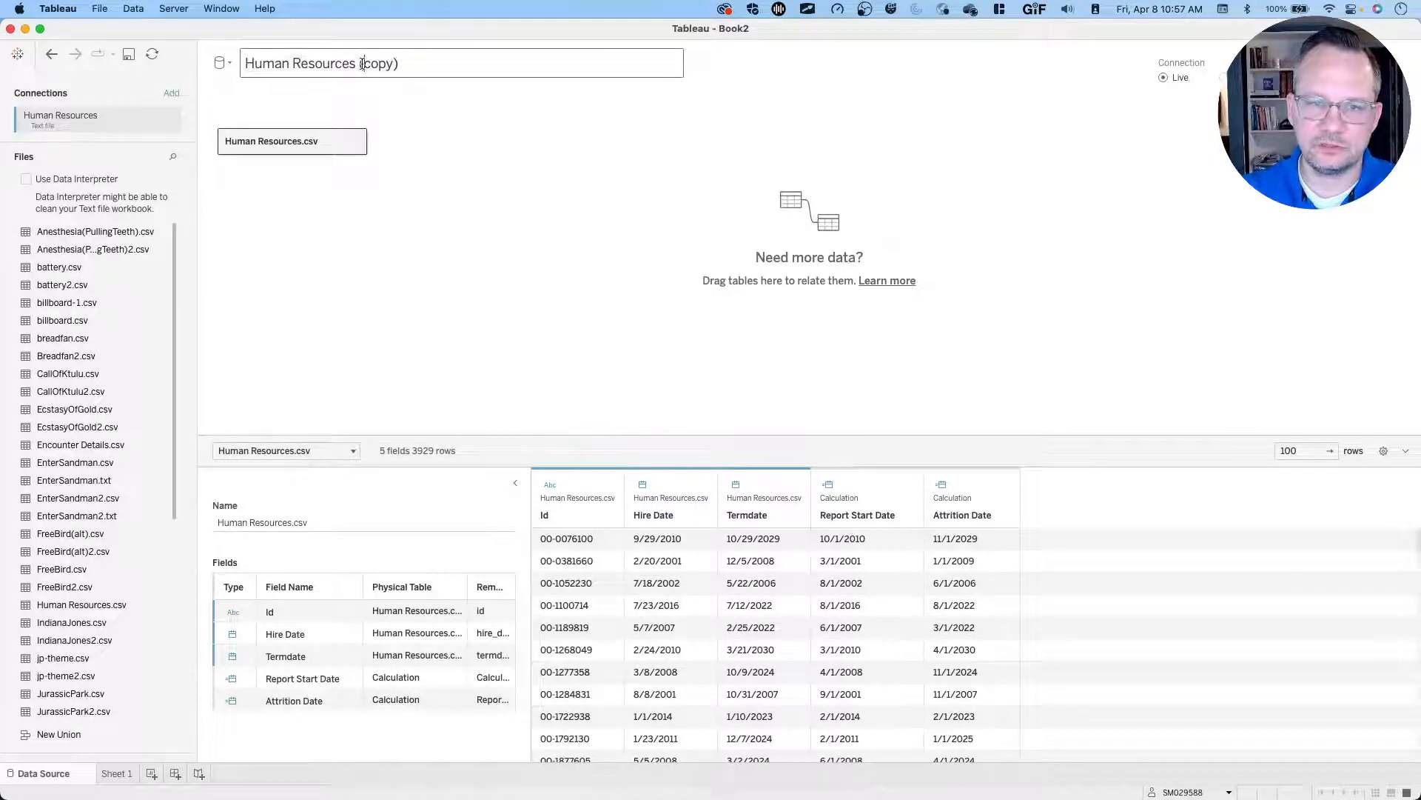
left_click_drag(358, 64, 533, 63)
key("BackSpace")
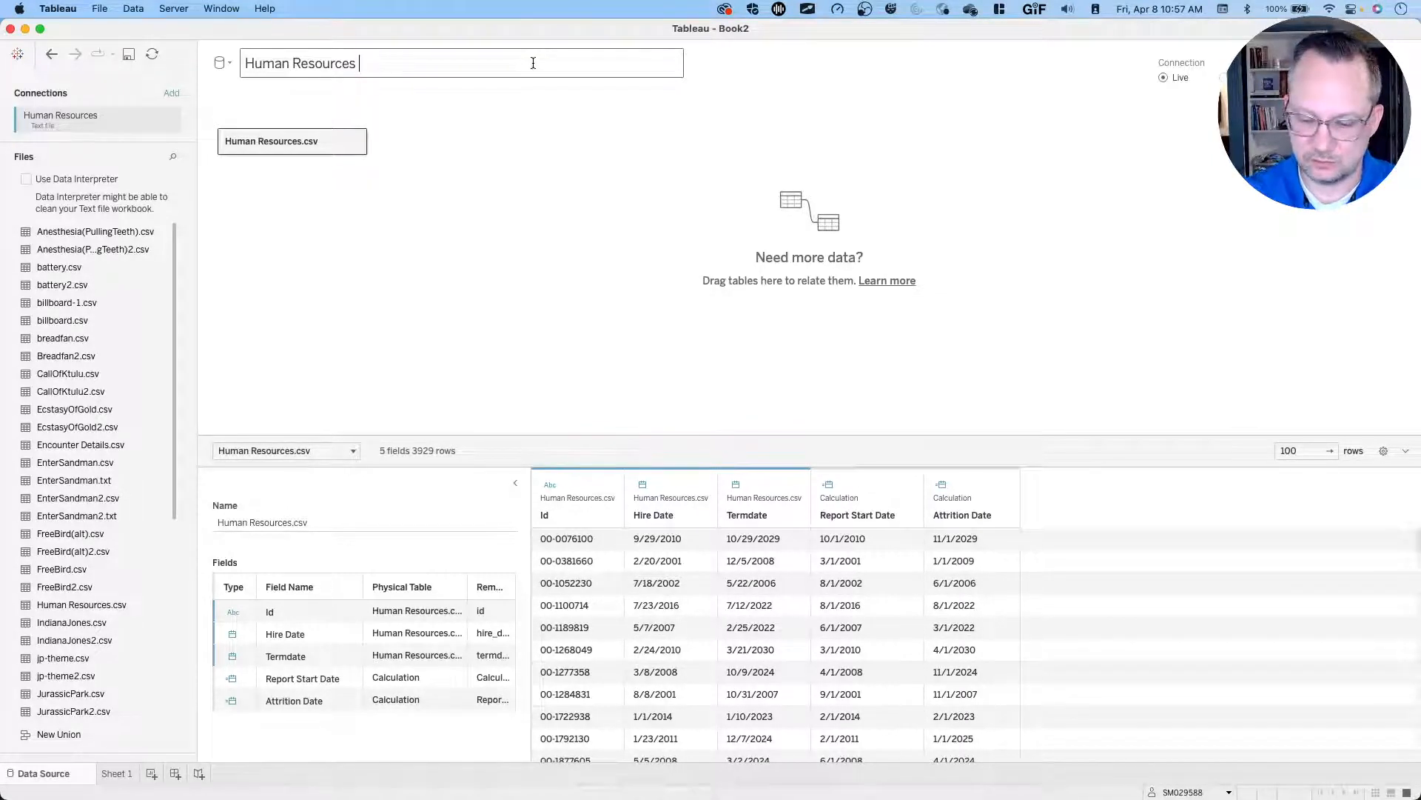
type("- Attr")
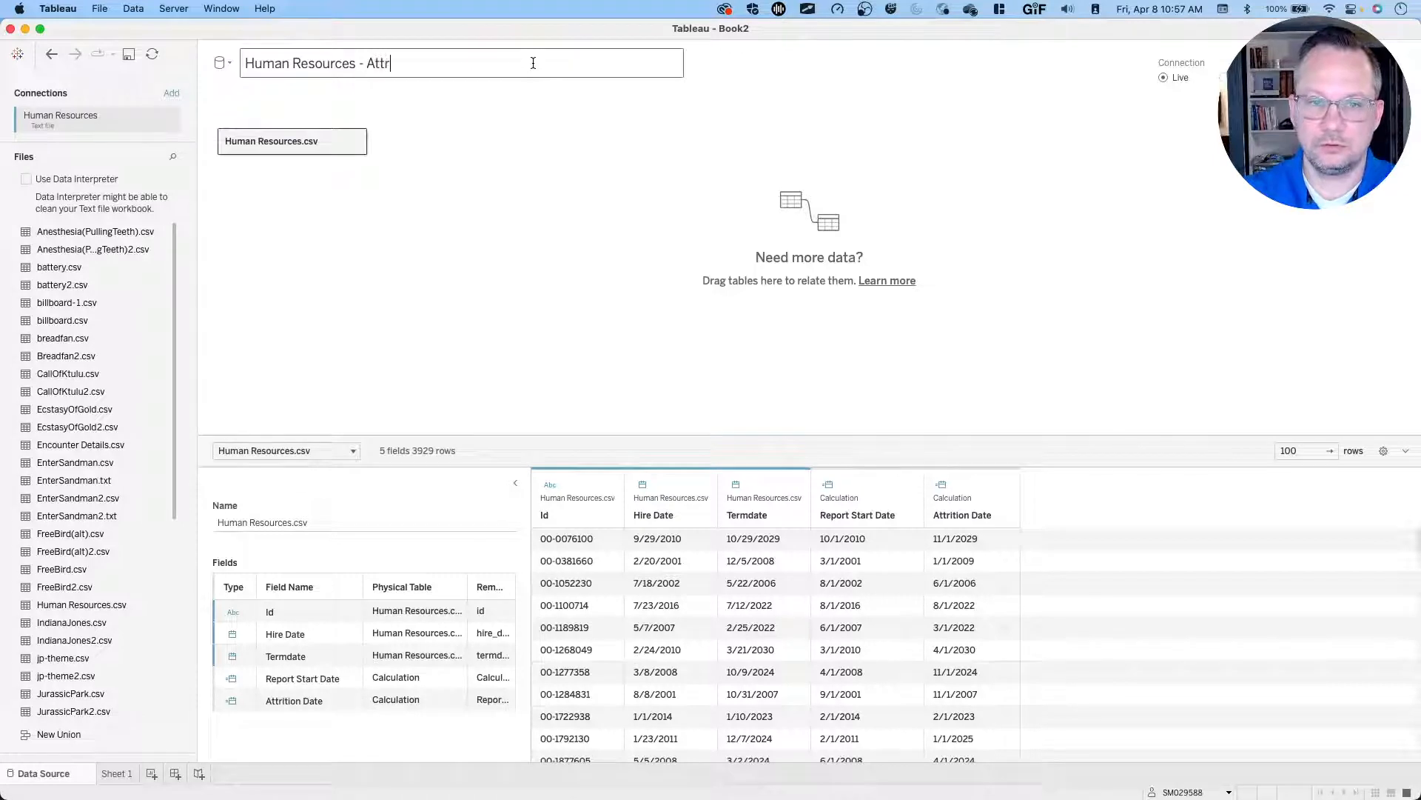
type("ition")
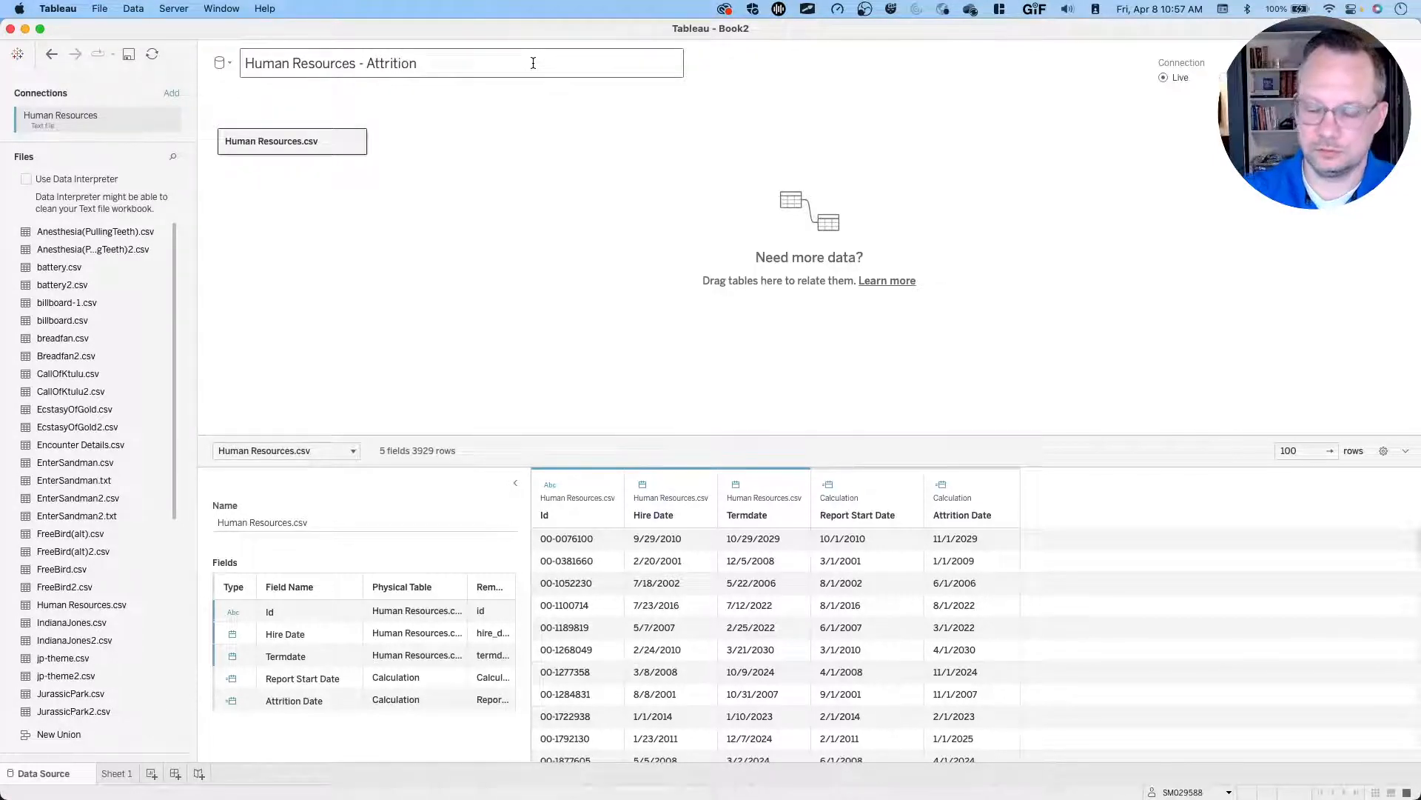
left_click(479, 250)
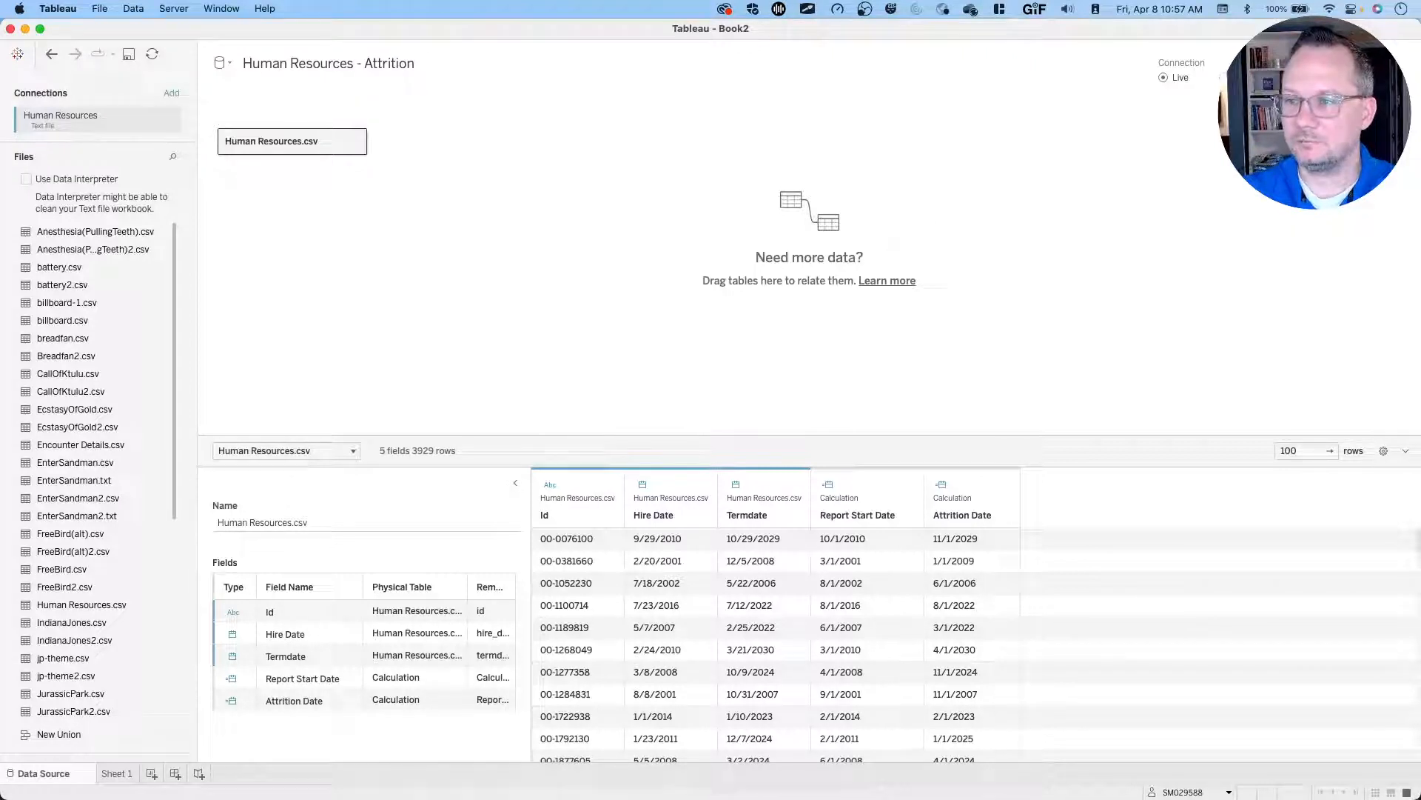
Return to Sheet 1, make Human Resources the active data source, and open the blend relationships for editing.
left_click(117, 772)
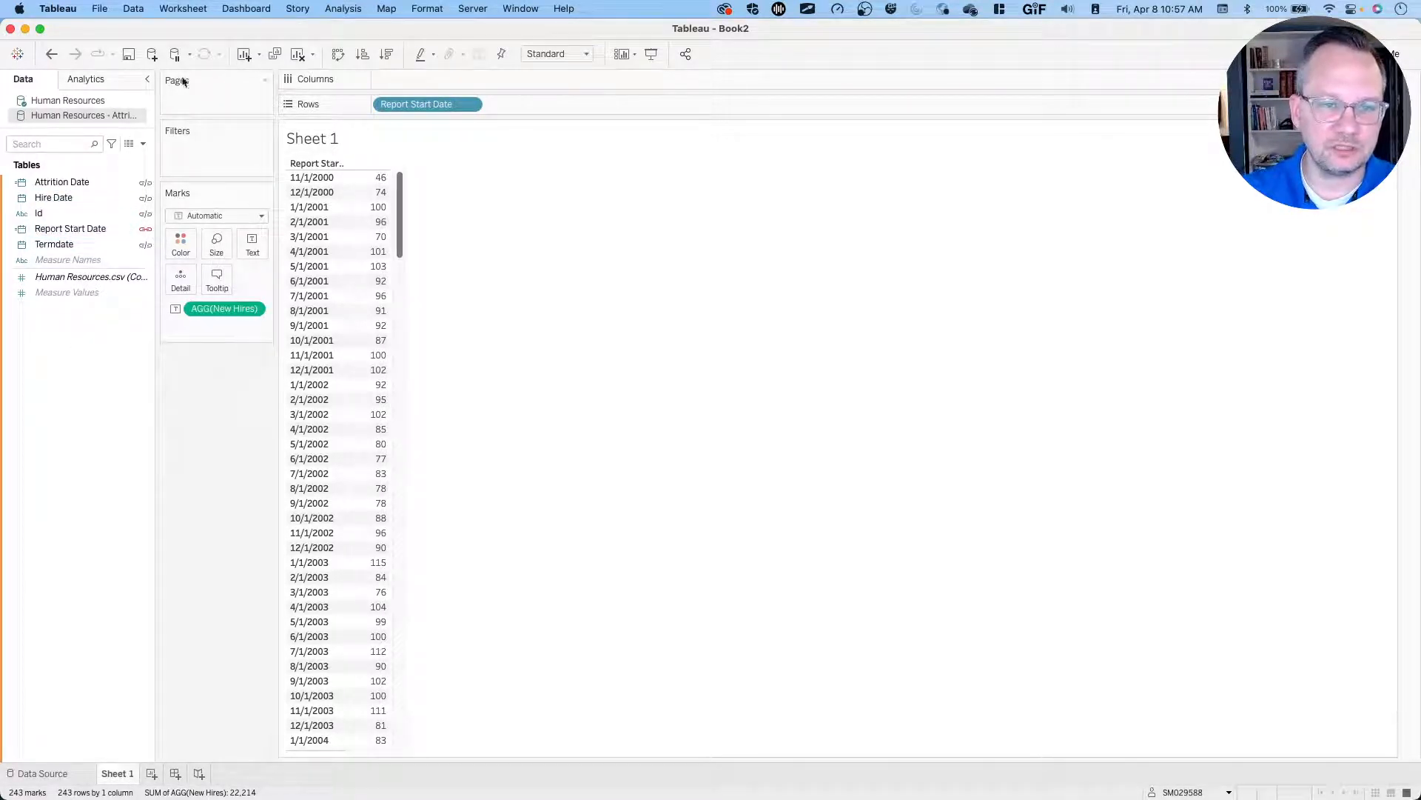
left_click(136, 9)
left_click(135, 10)
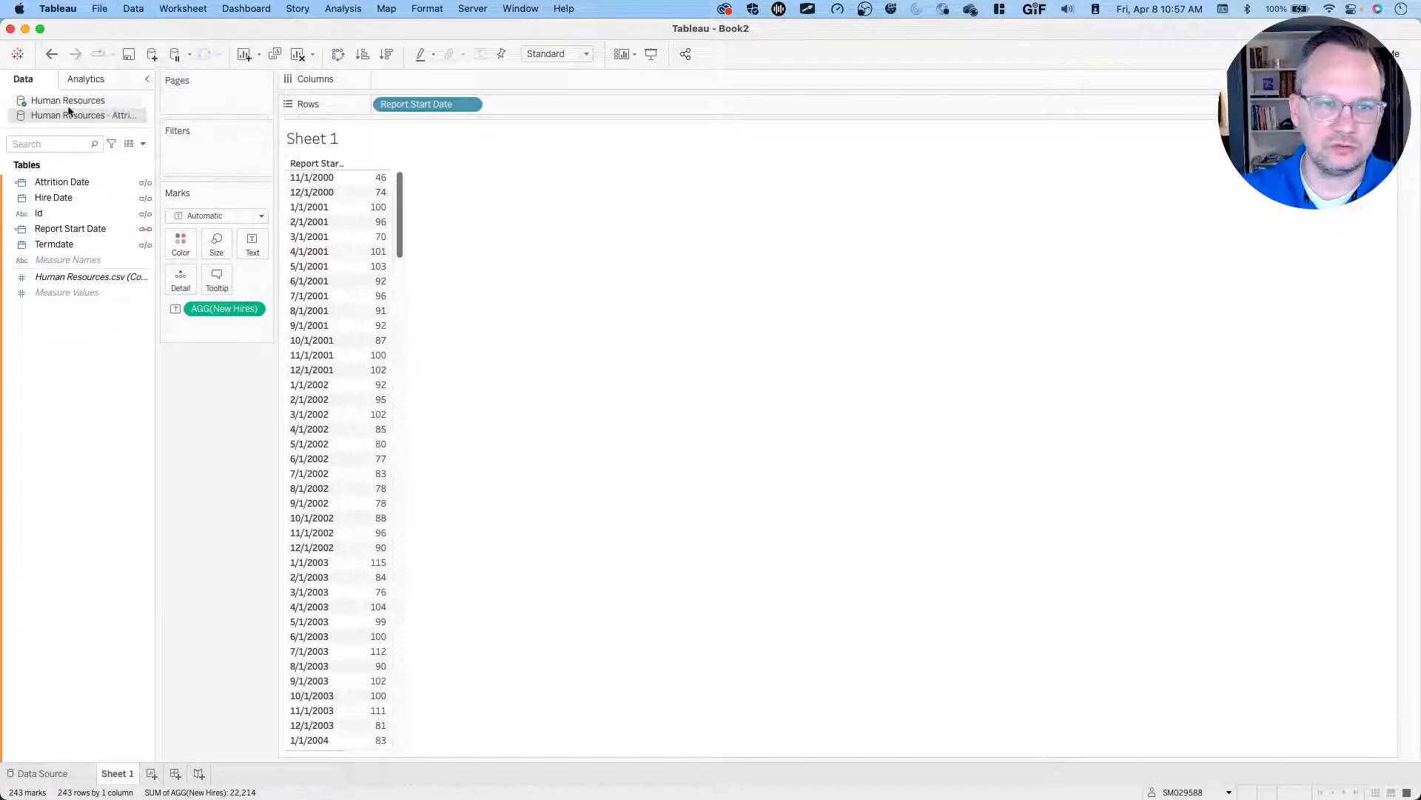
left_click(68, 101)
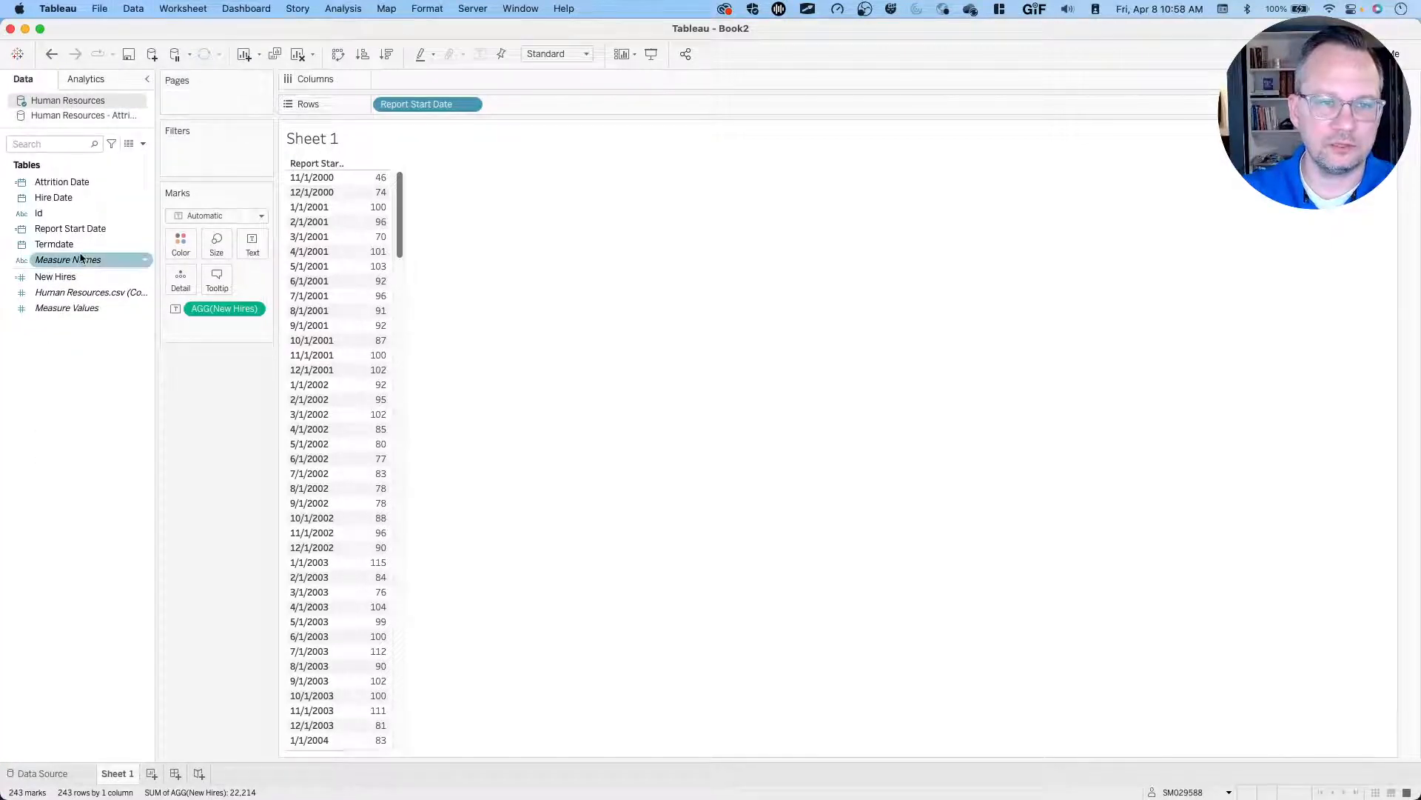
left_click(135, 9)
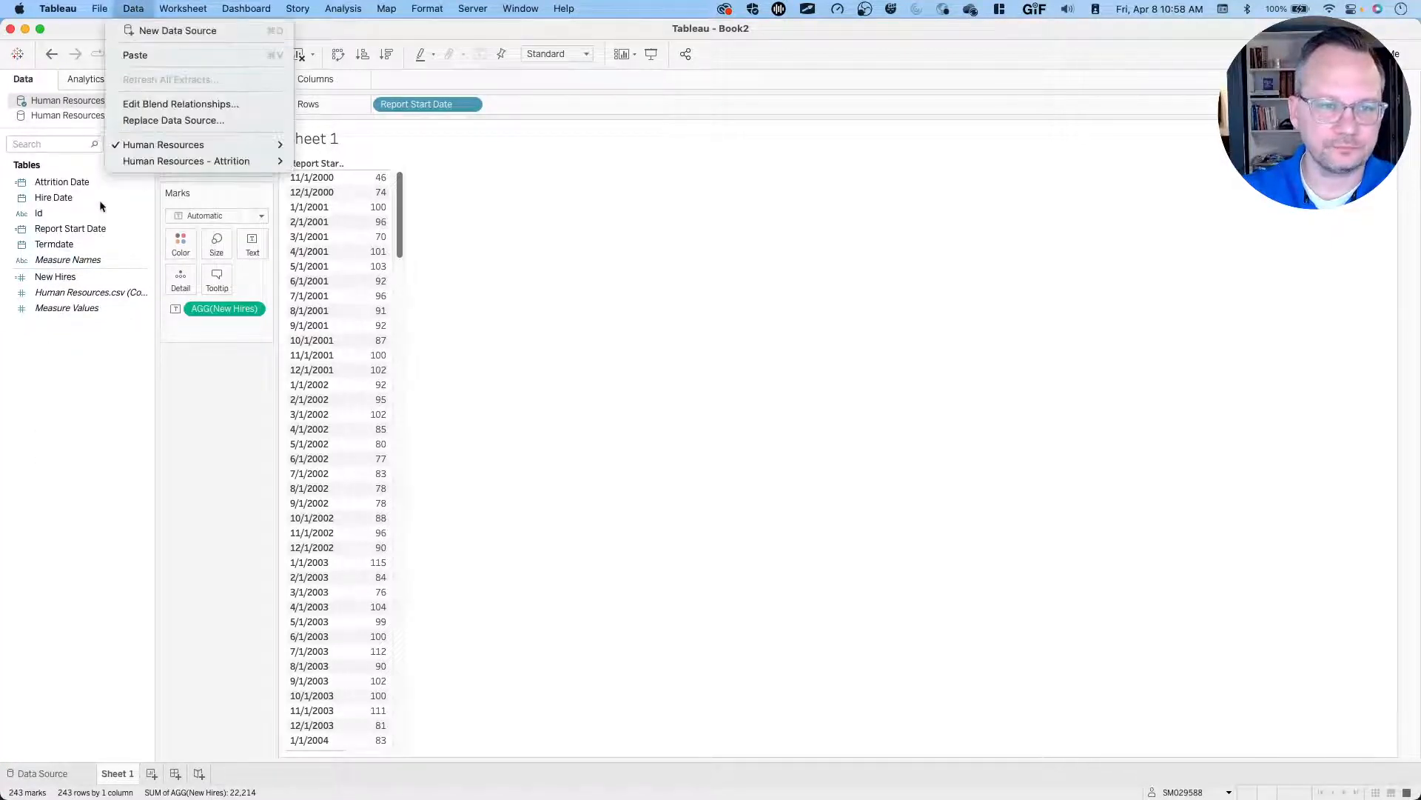
left_click(75, 339)
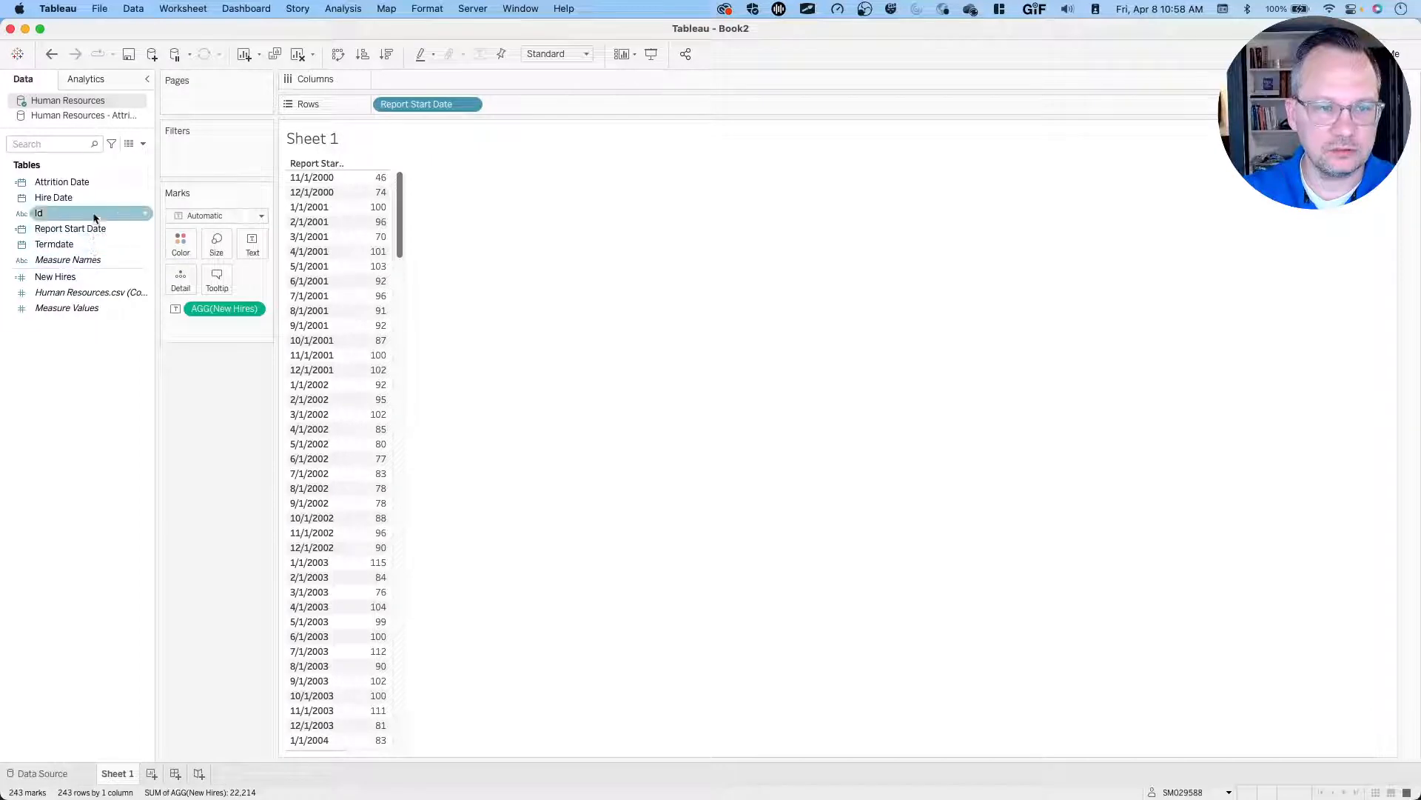
left_click(130, 9)
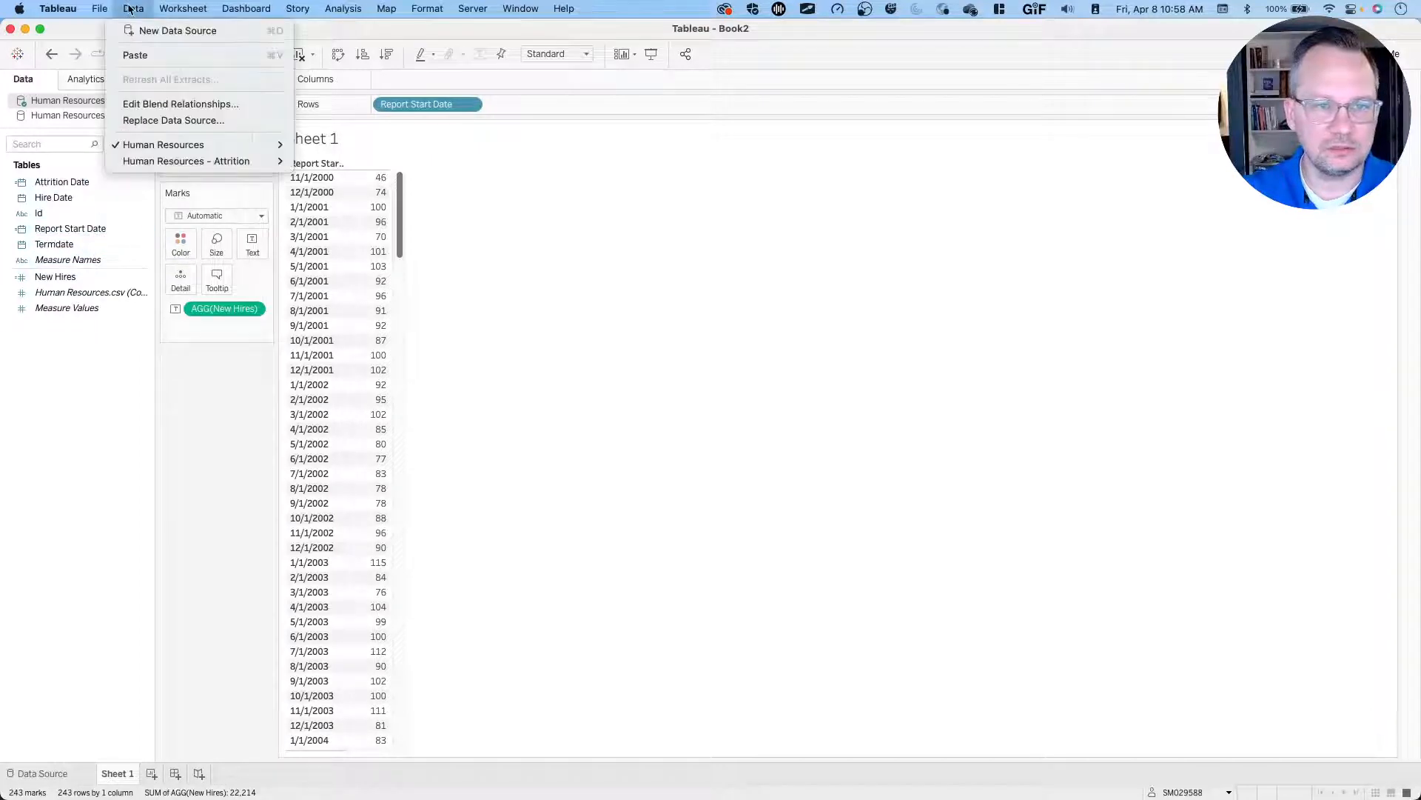
left_click(164, 107)
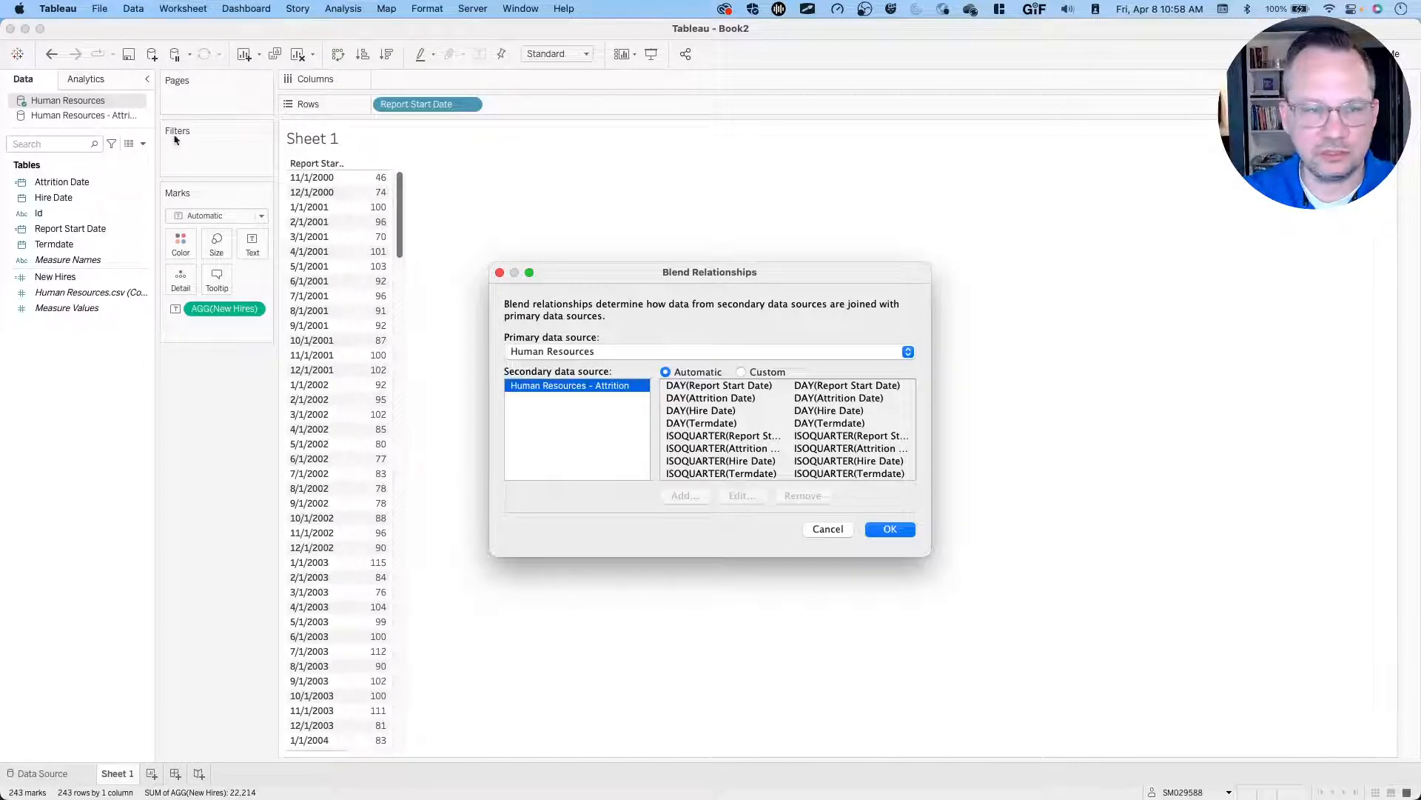
Set a custom blend mapping Report Start Date in Human Resources to Attrition Date in Human Resources - Attrition, replacing the existing mapping.
left_click(742, 373)
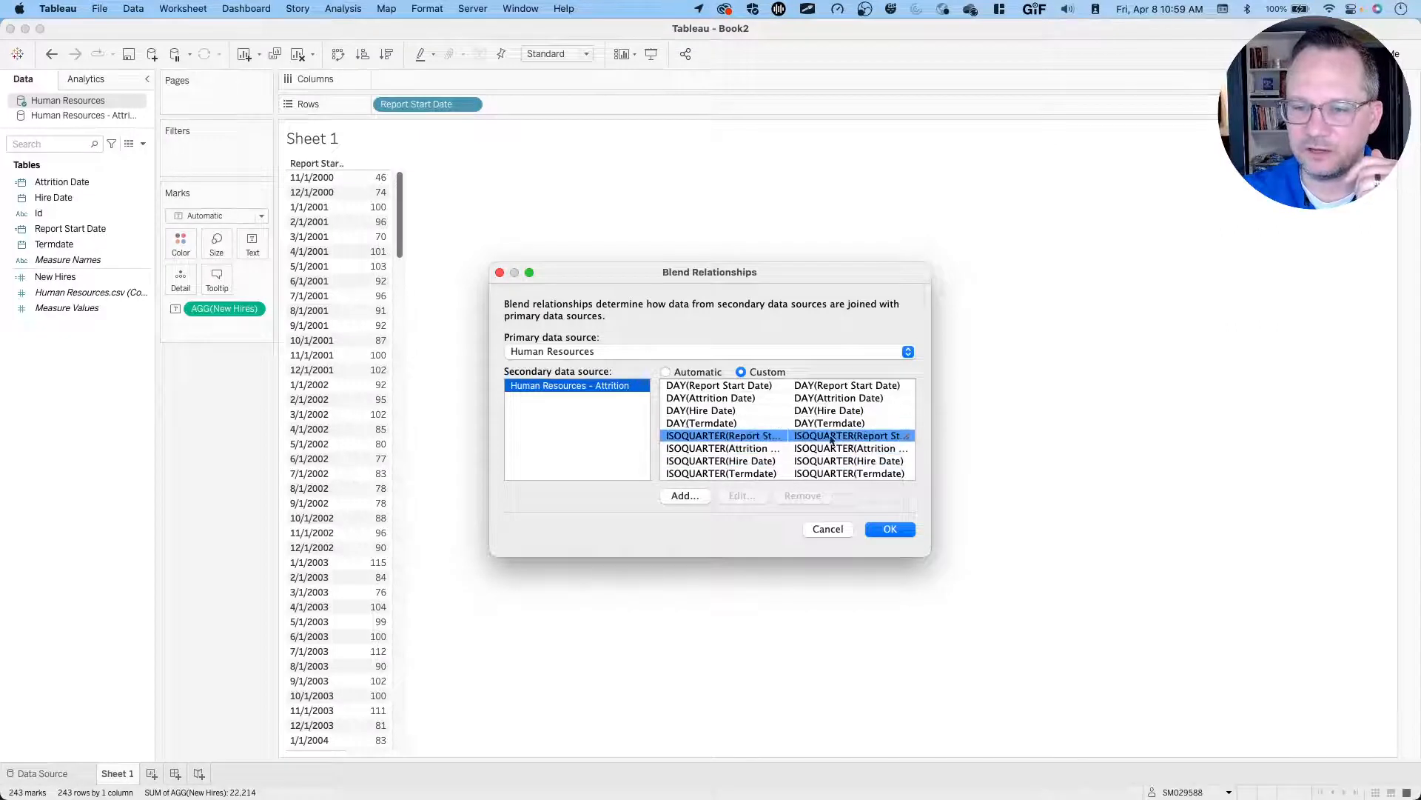
left_click(676, 495)
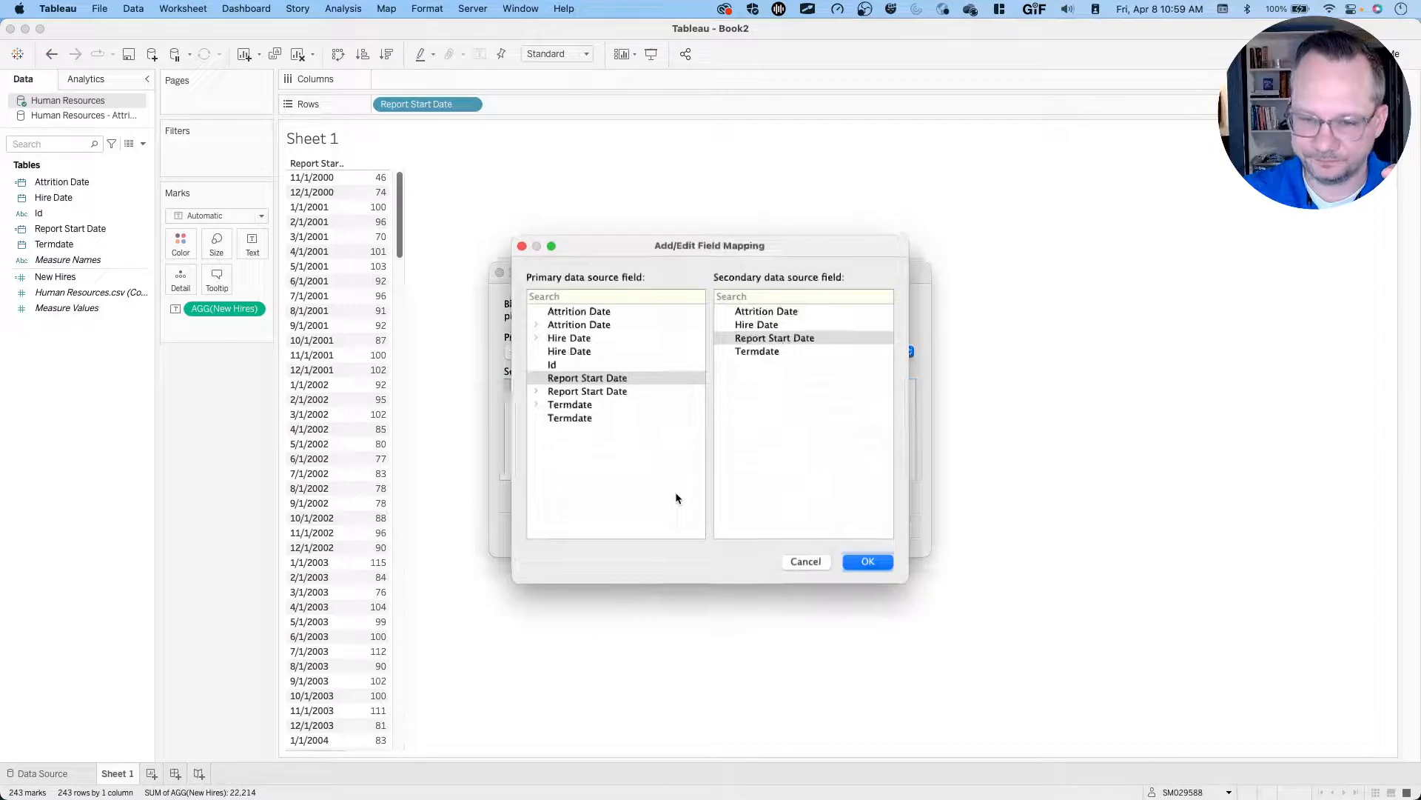
left_click(619, 379)
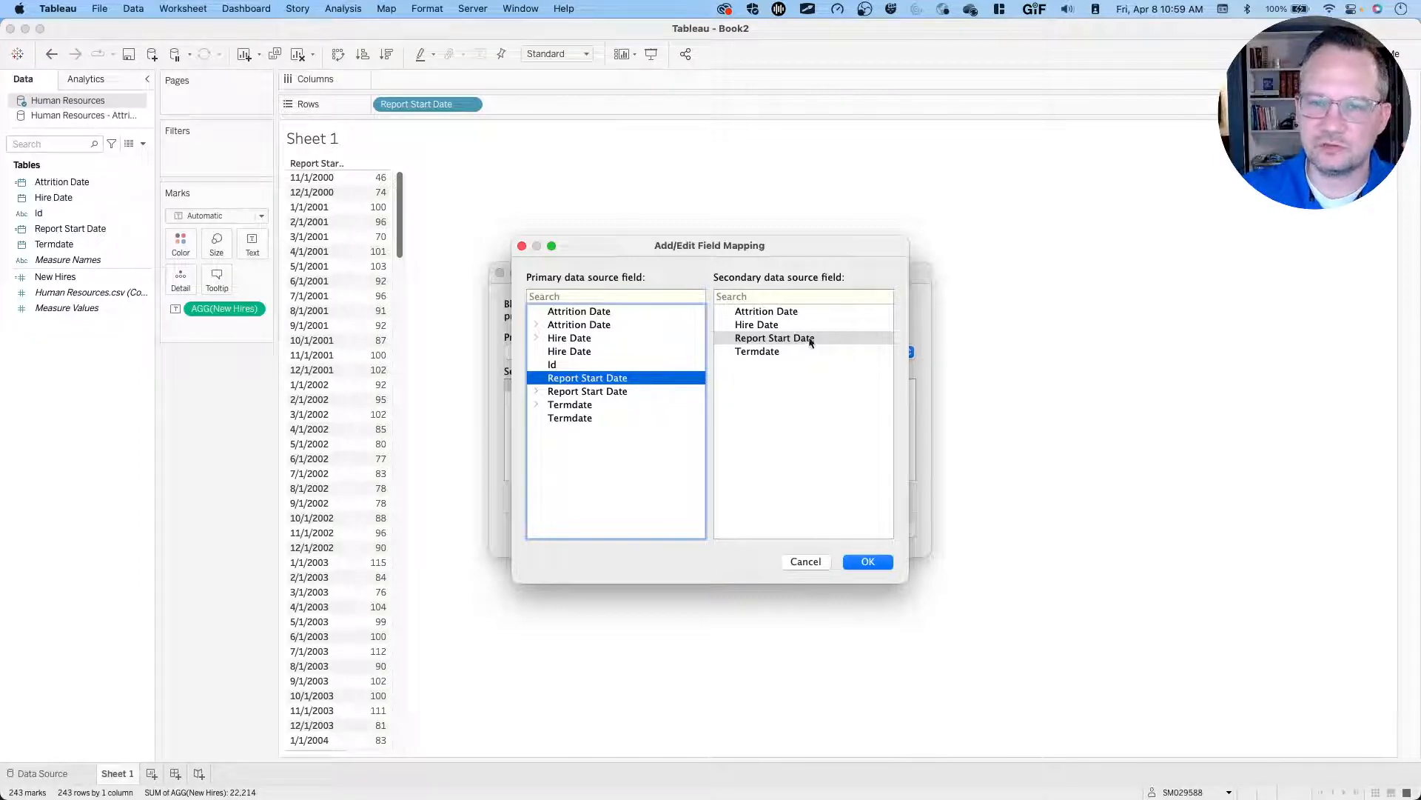
left_click(794, 311)
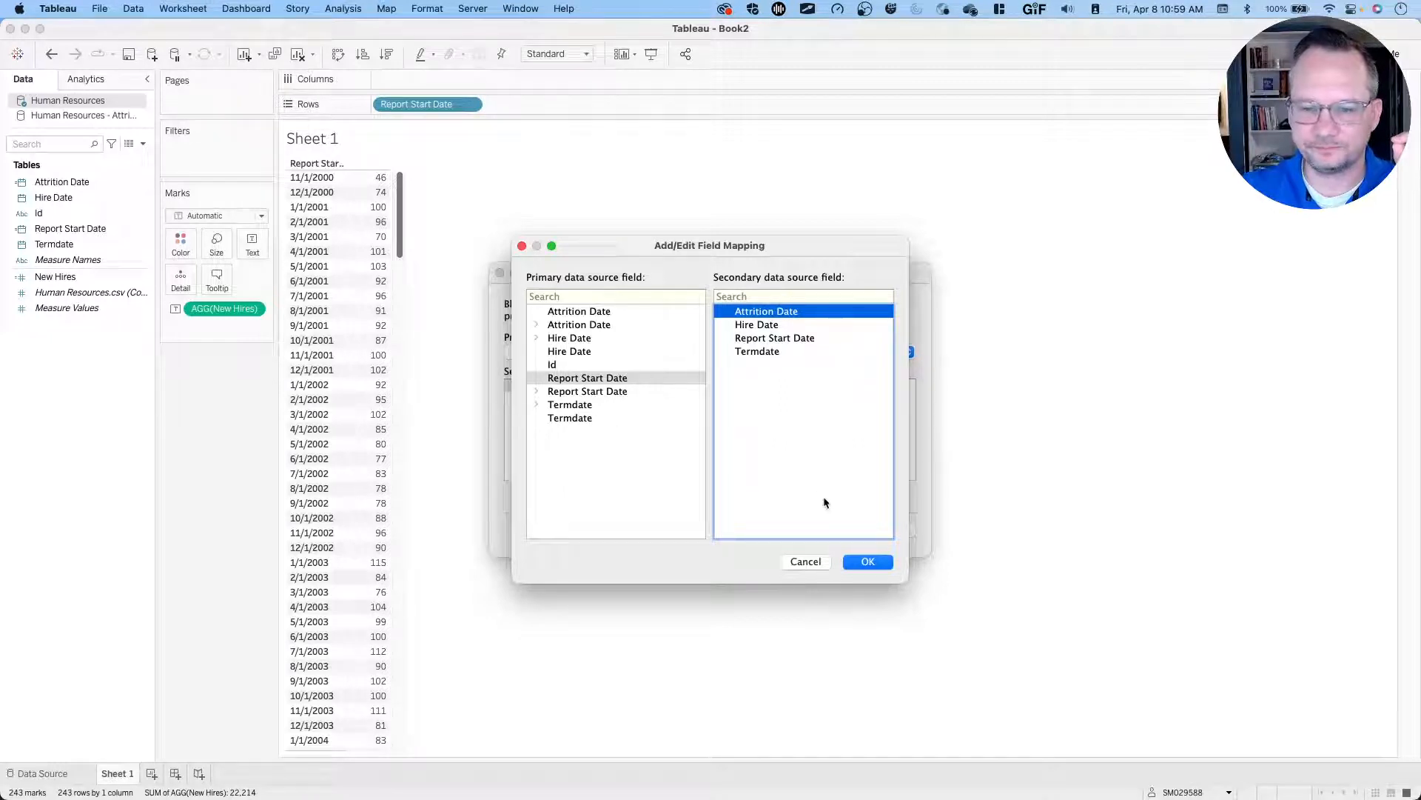
left_click(857, 561)
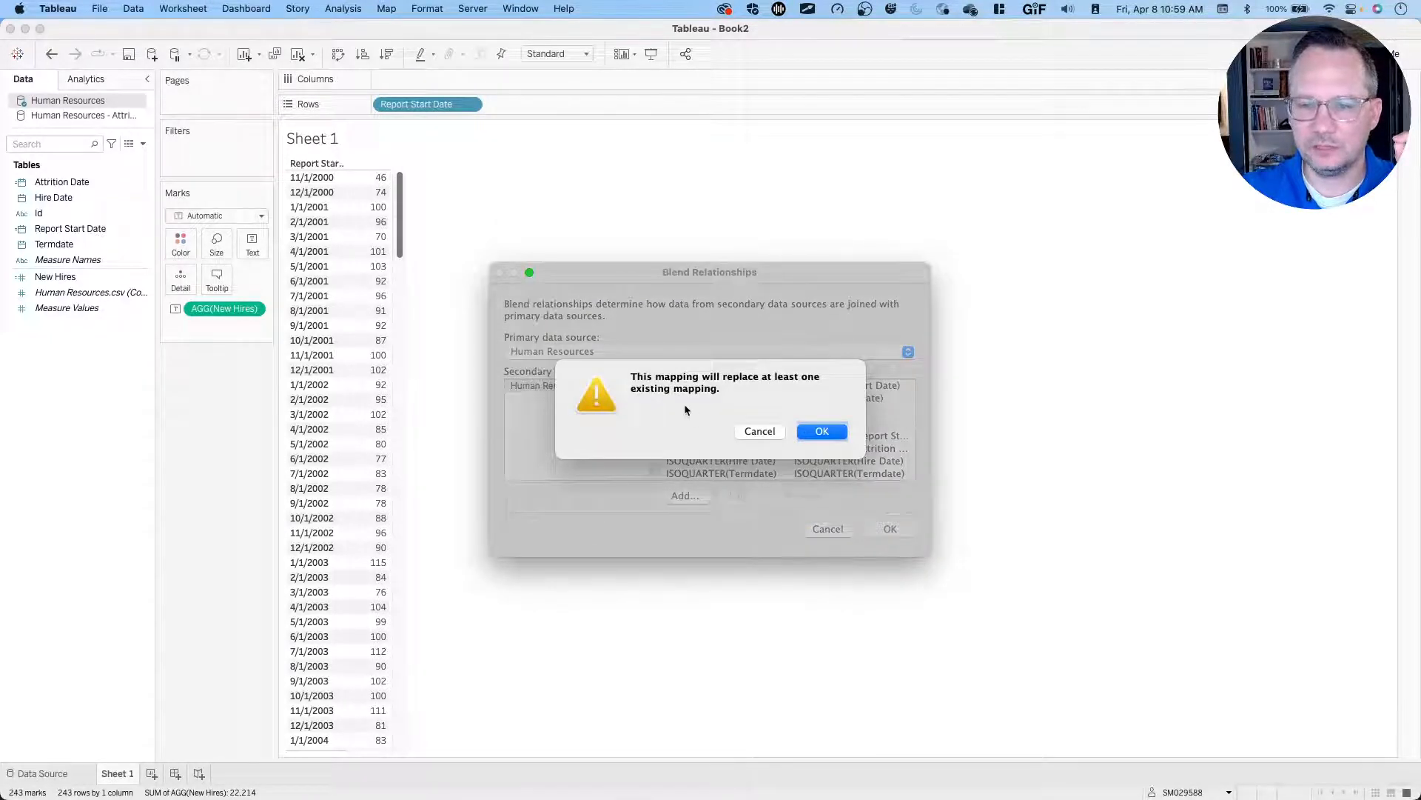
left_click(815, 432)
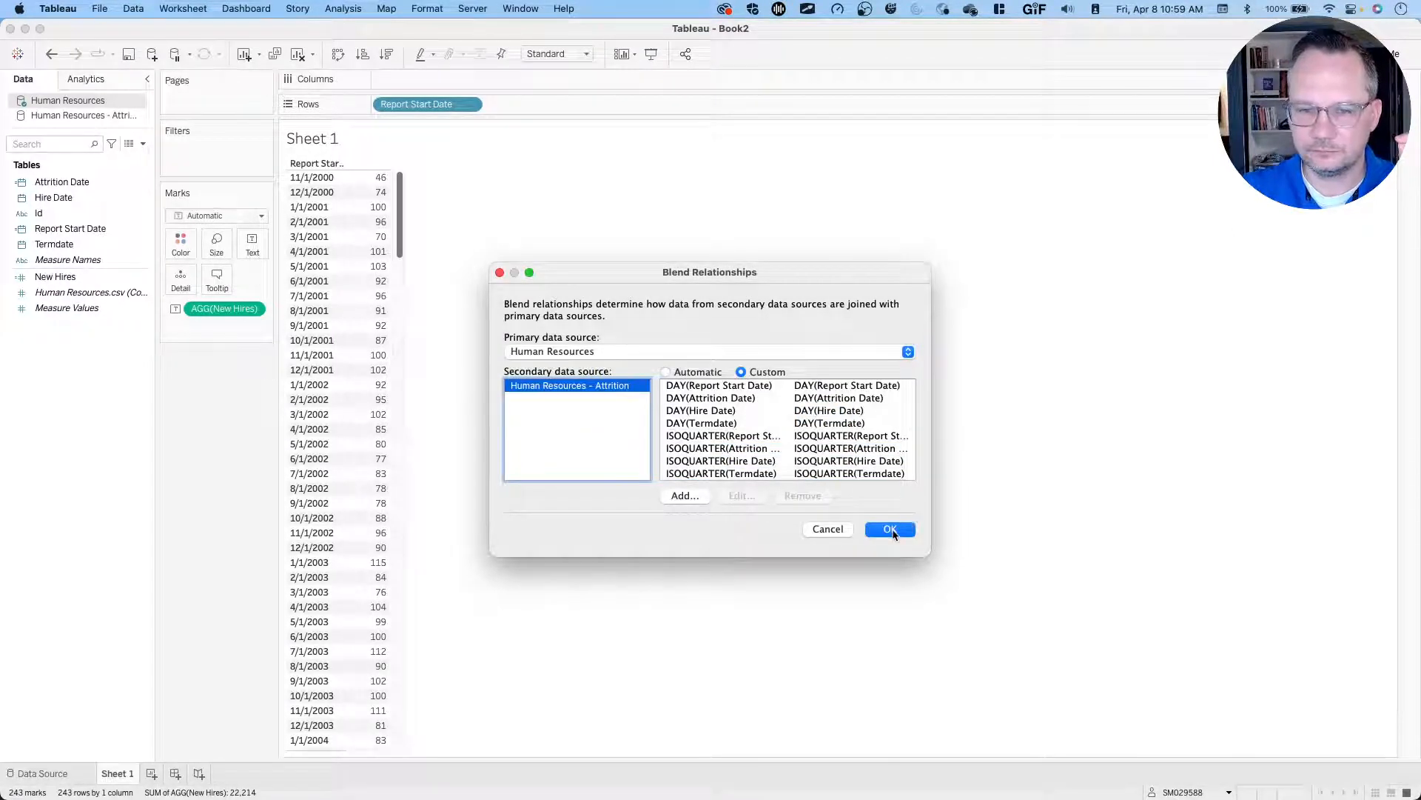
left_click(891, 529)
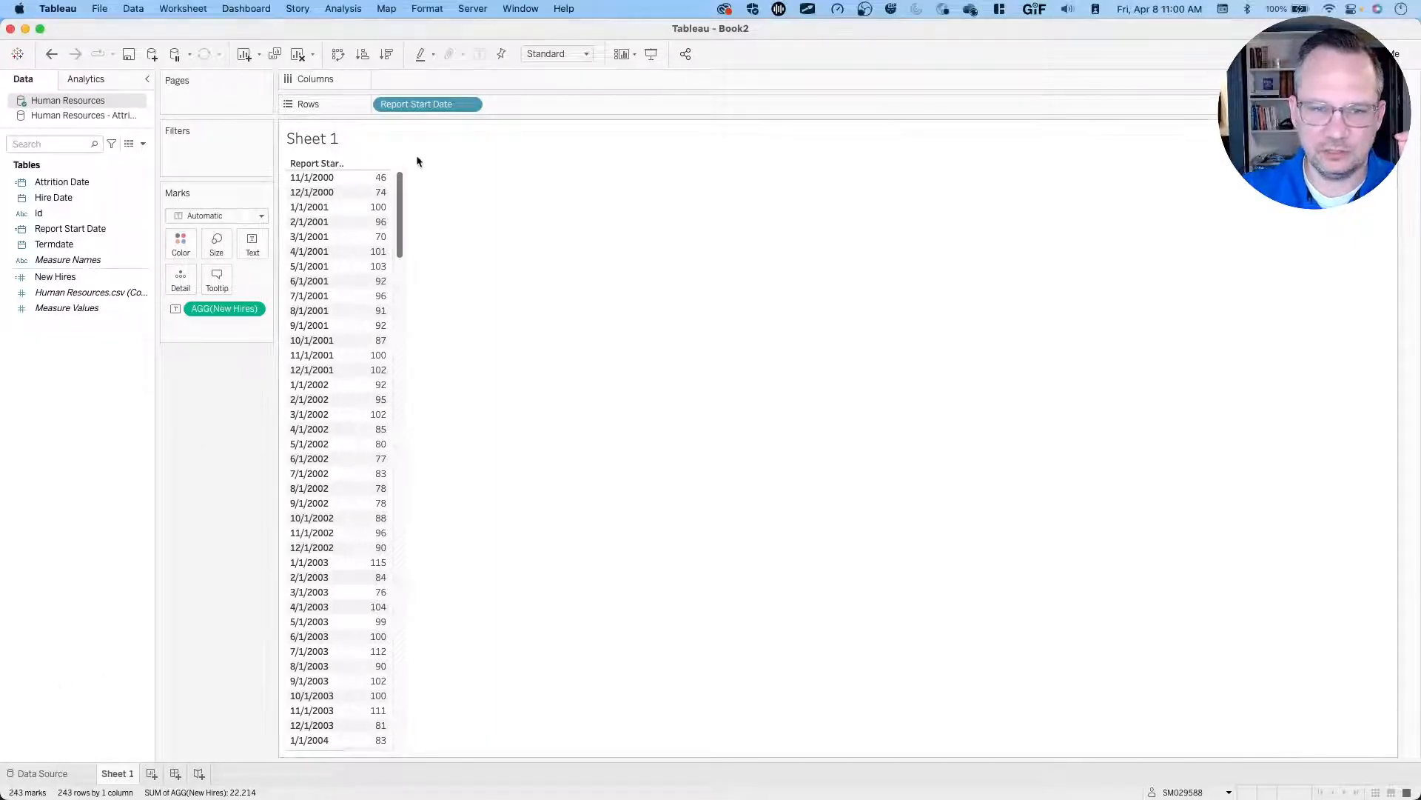
Widen the Report Start Date header column and check the linking field in Human Resources - Attrition, returning to Human Resources.
left_click_drag(343, 180, 372, 179)
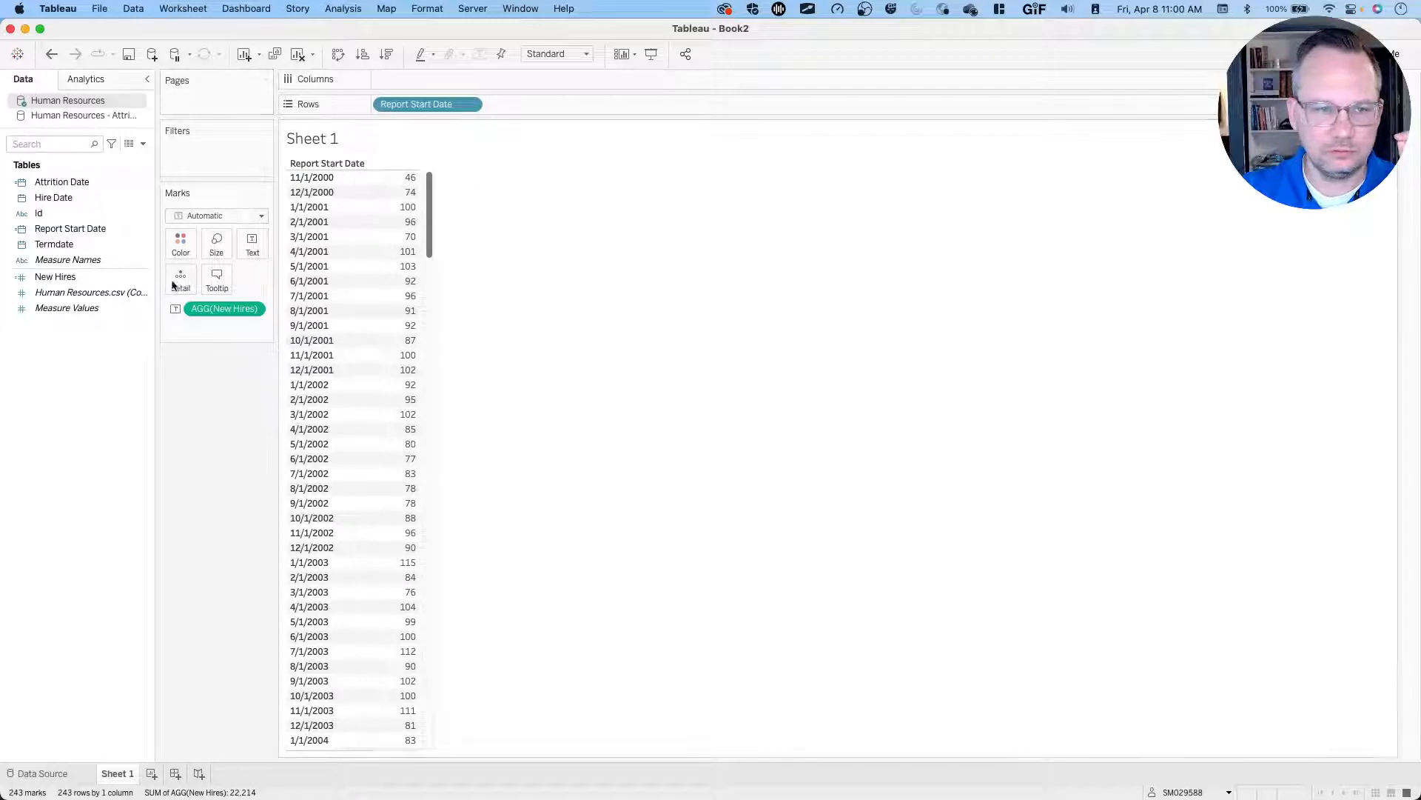
left_click(99, 115)
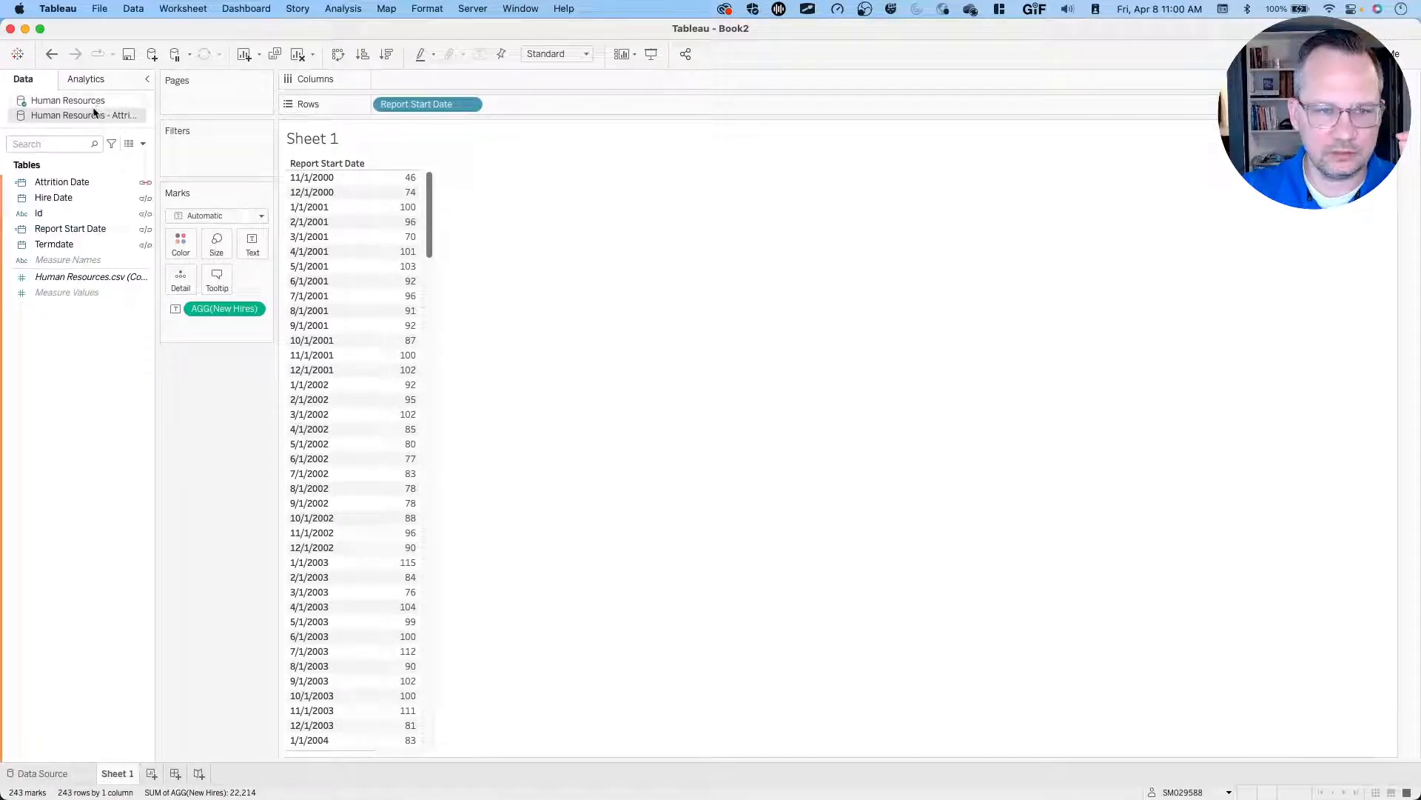
left_click(83, 101)
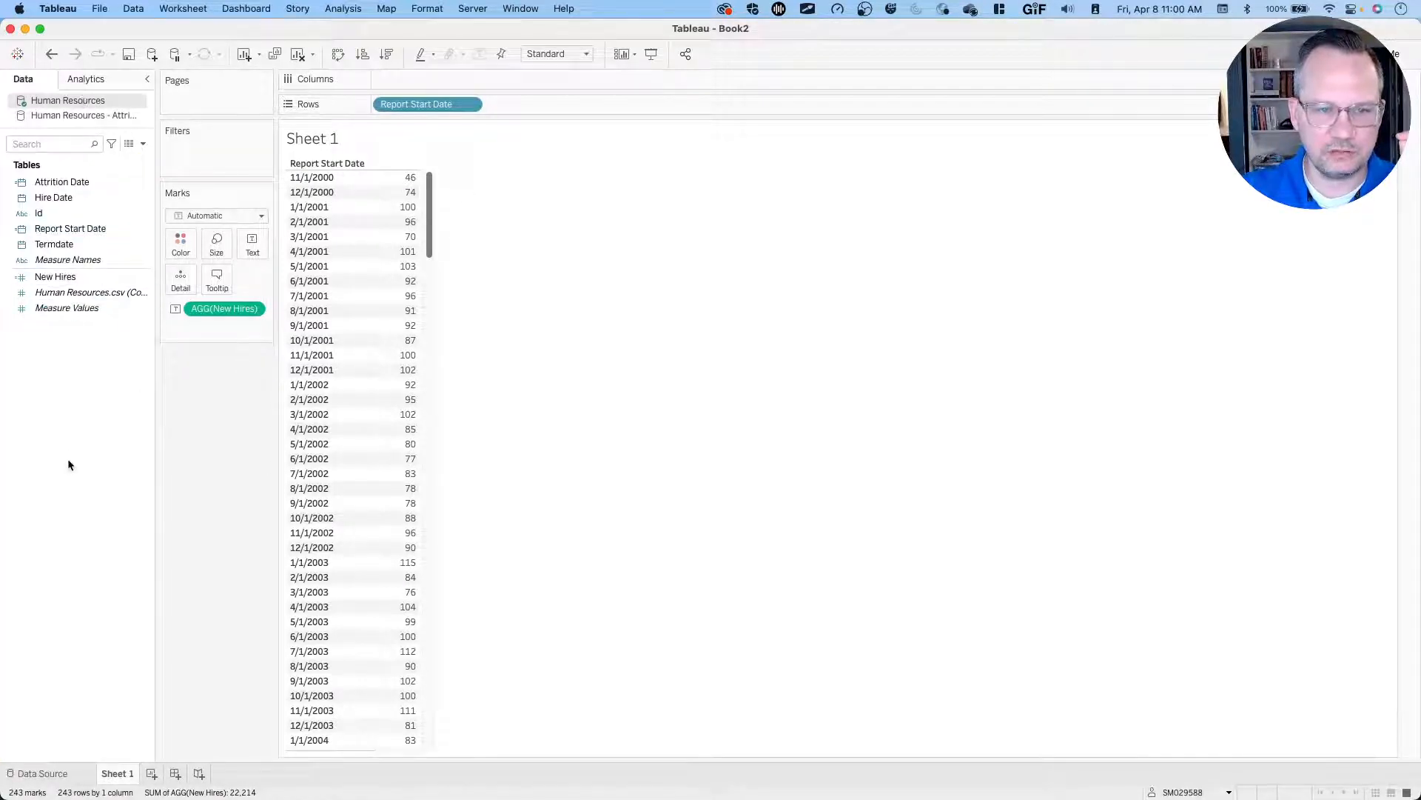
Create a calculated field named Departures in the Human Resources data source.
right_click(63, 411)
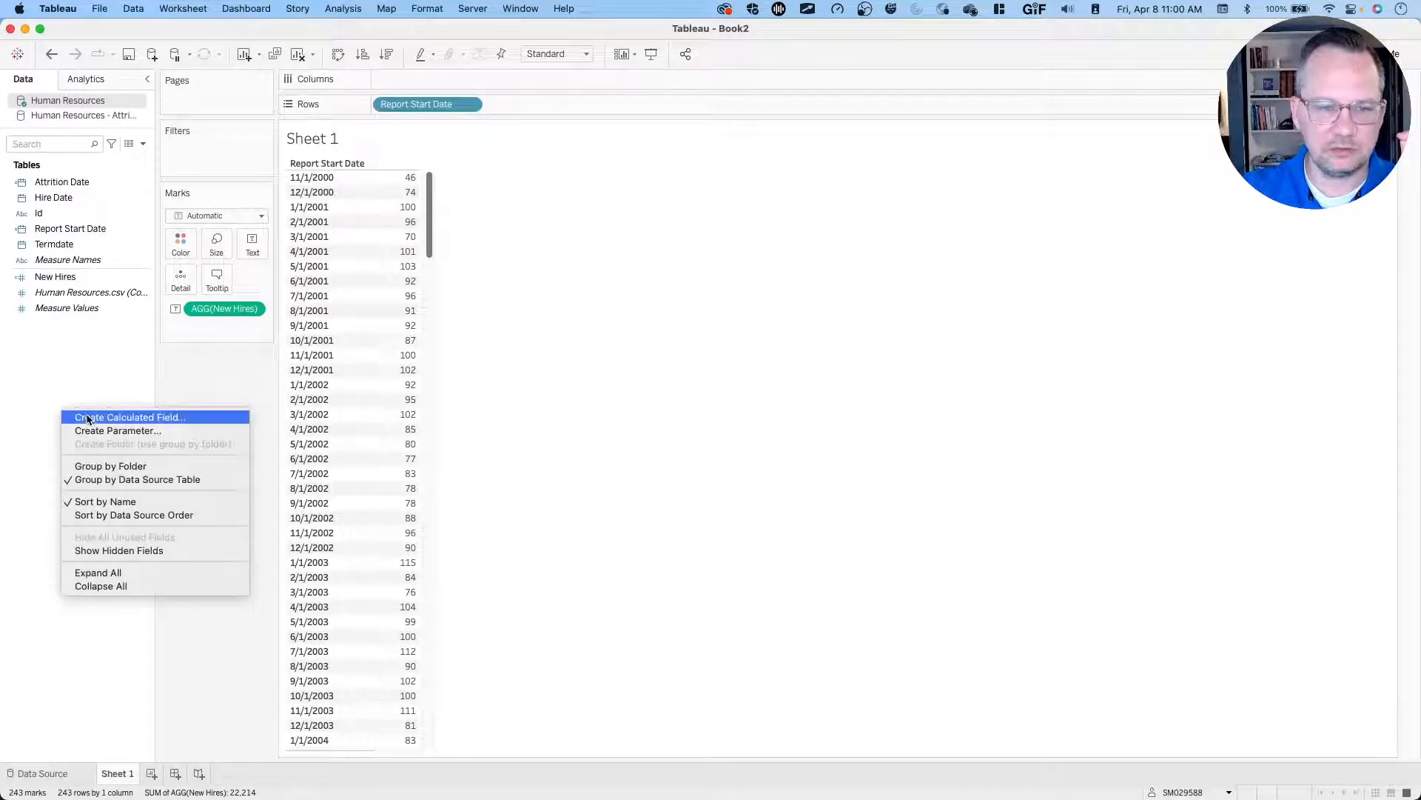
left_click(88, 416)
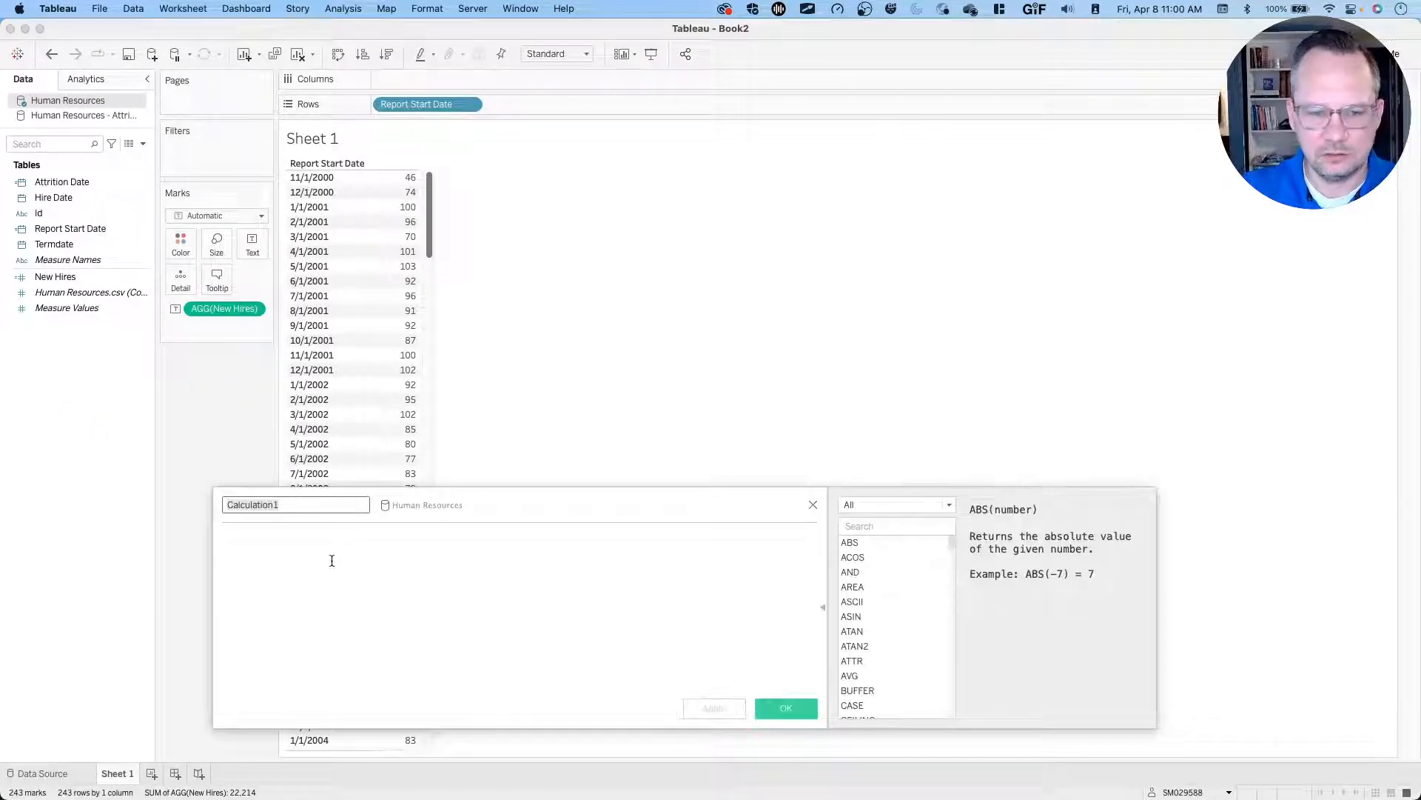
key("BackSpace")
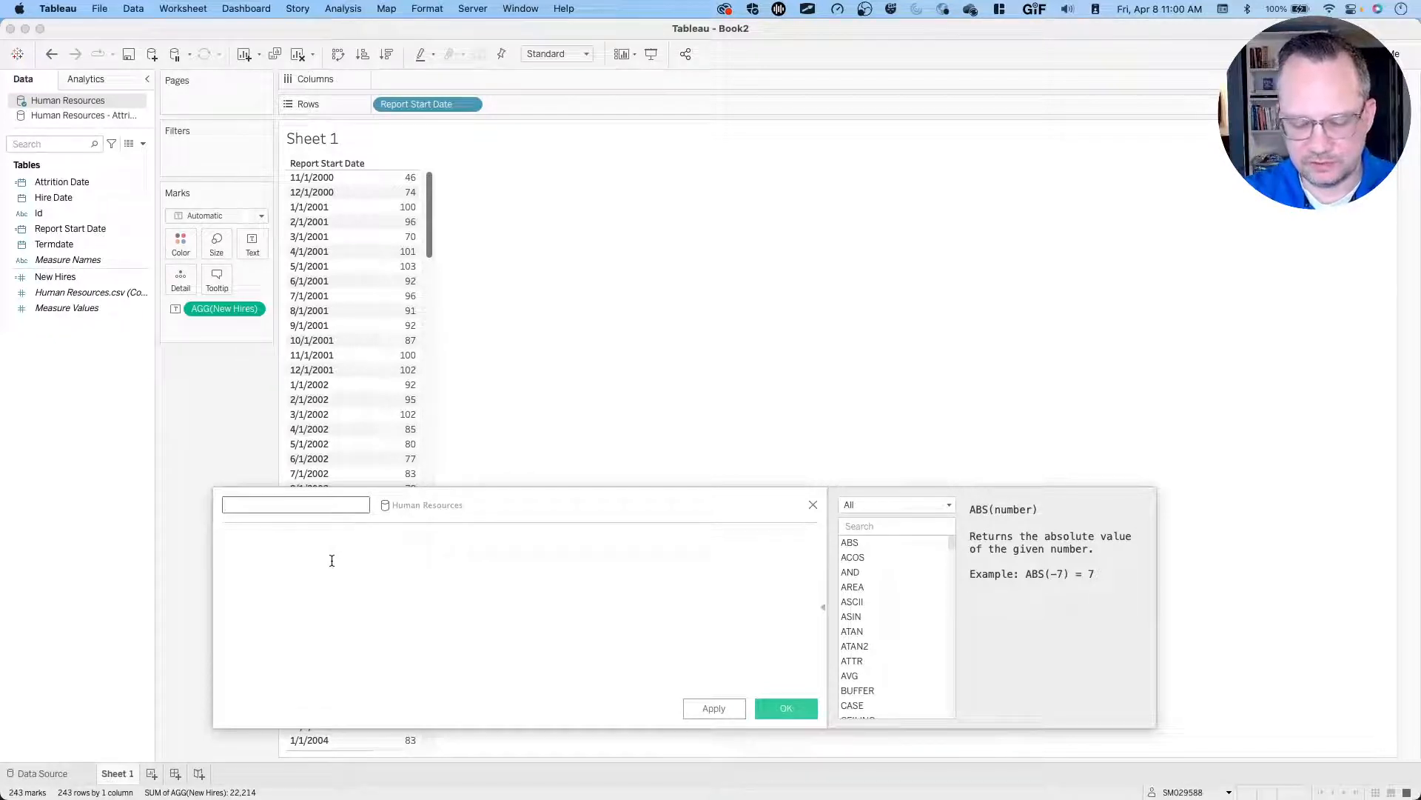
type("De")
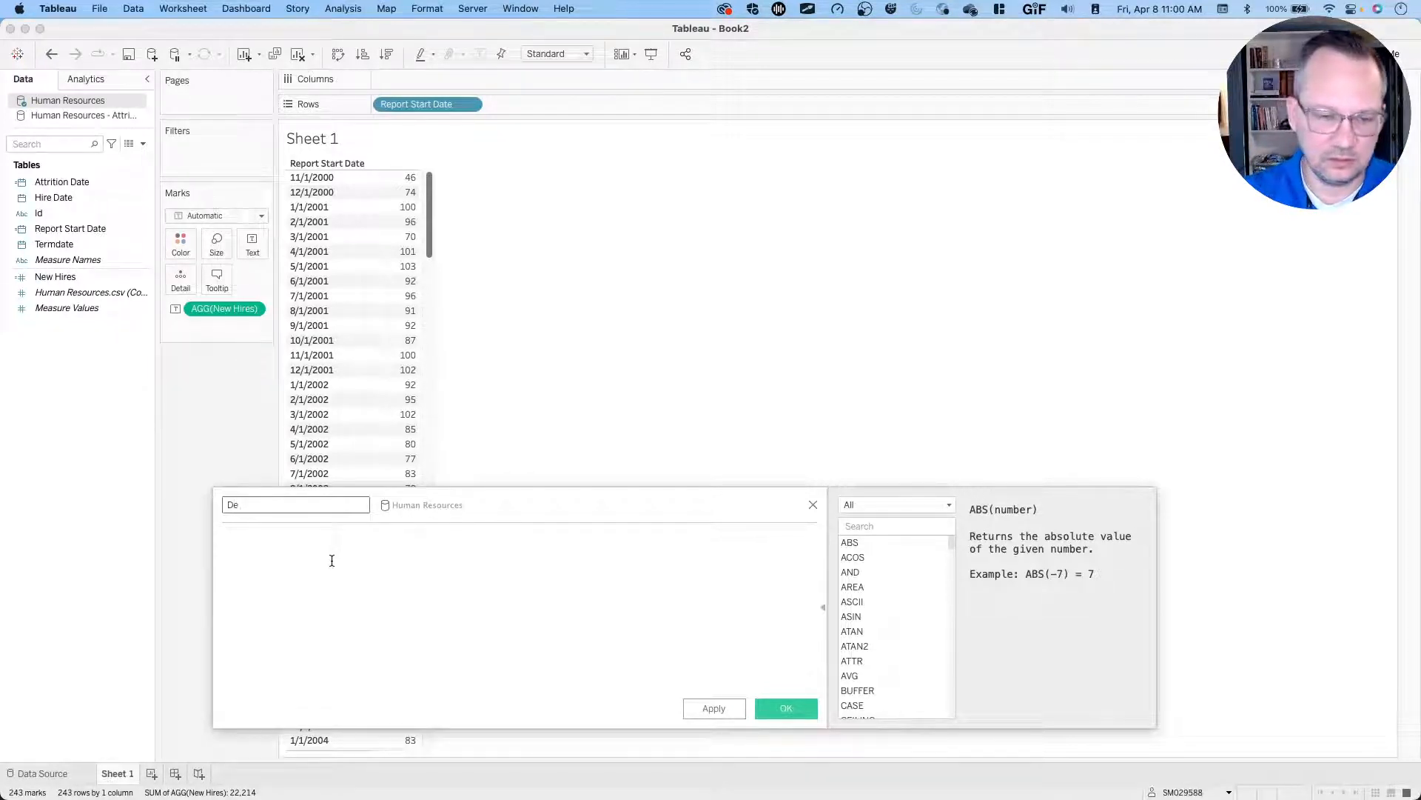
type("parture")
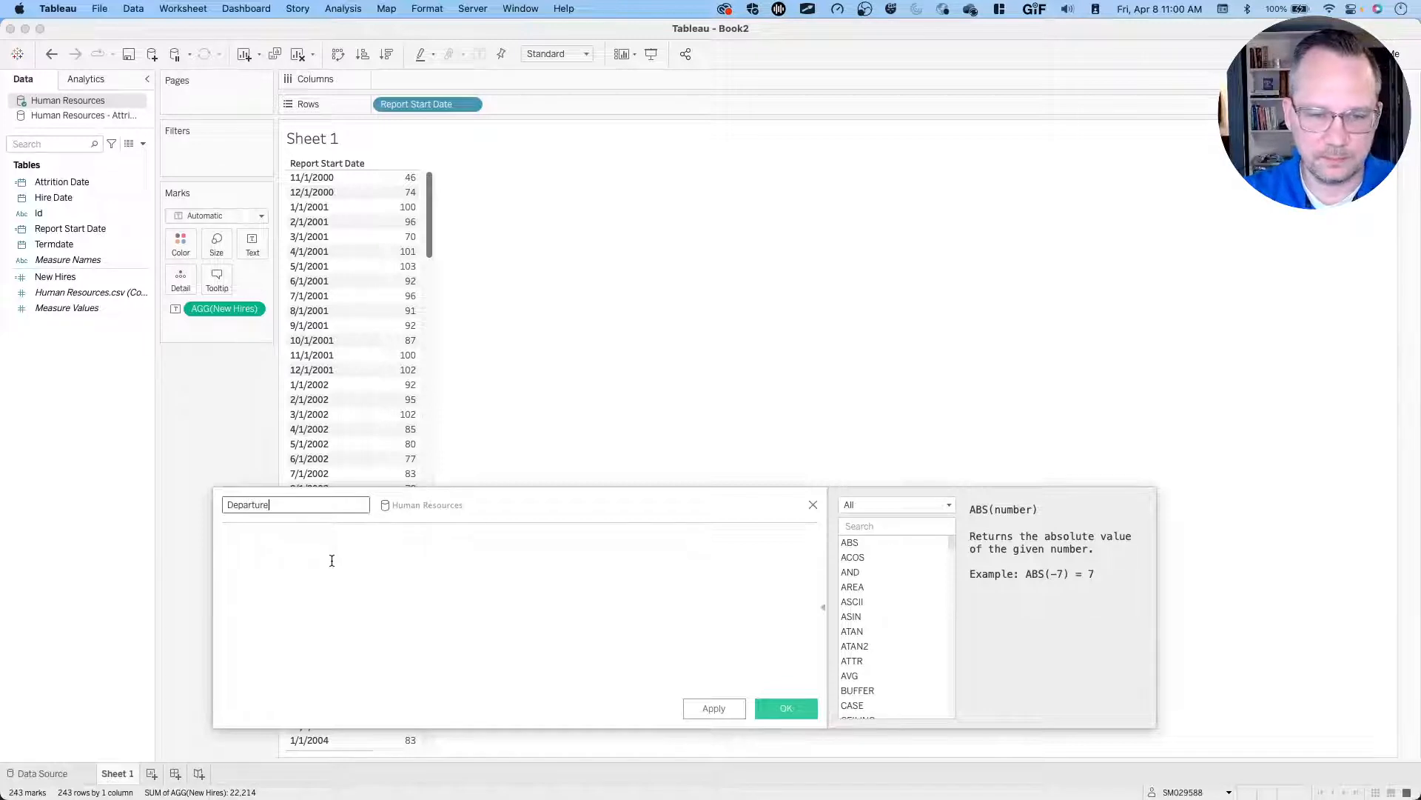
type("s")
left_click(332, 560)
type("zn")
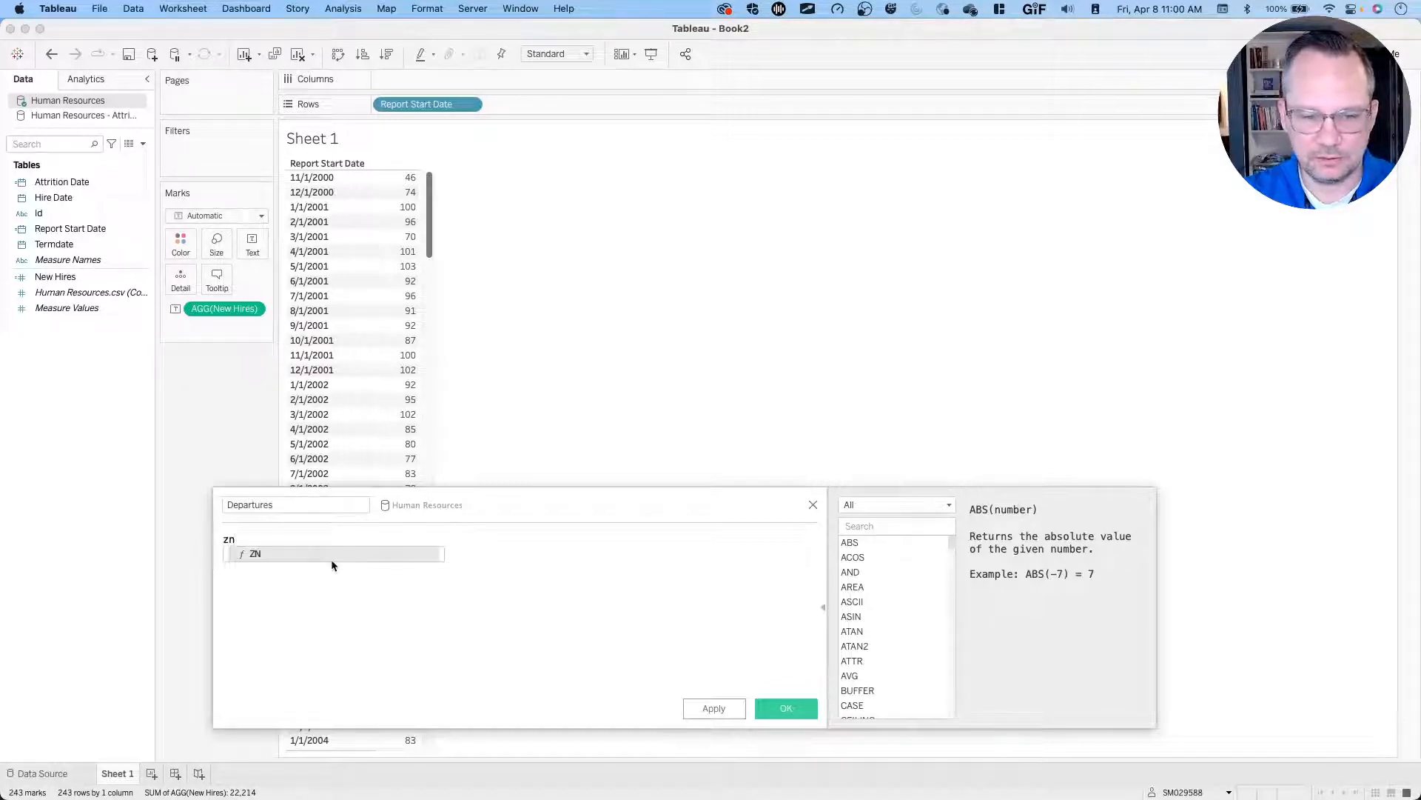
key("Return")
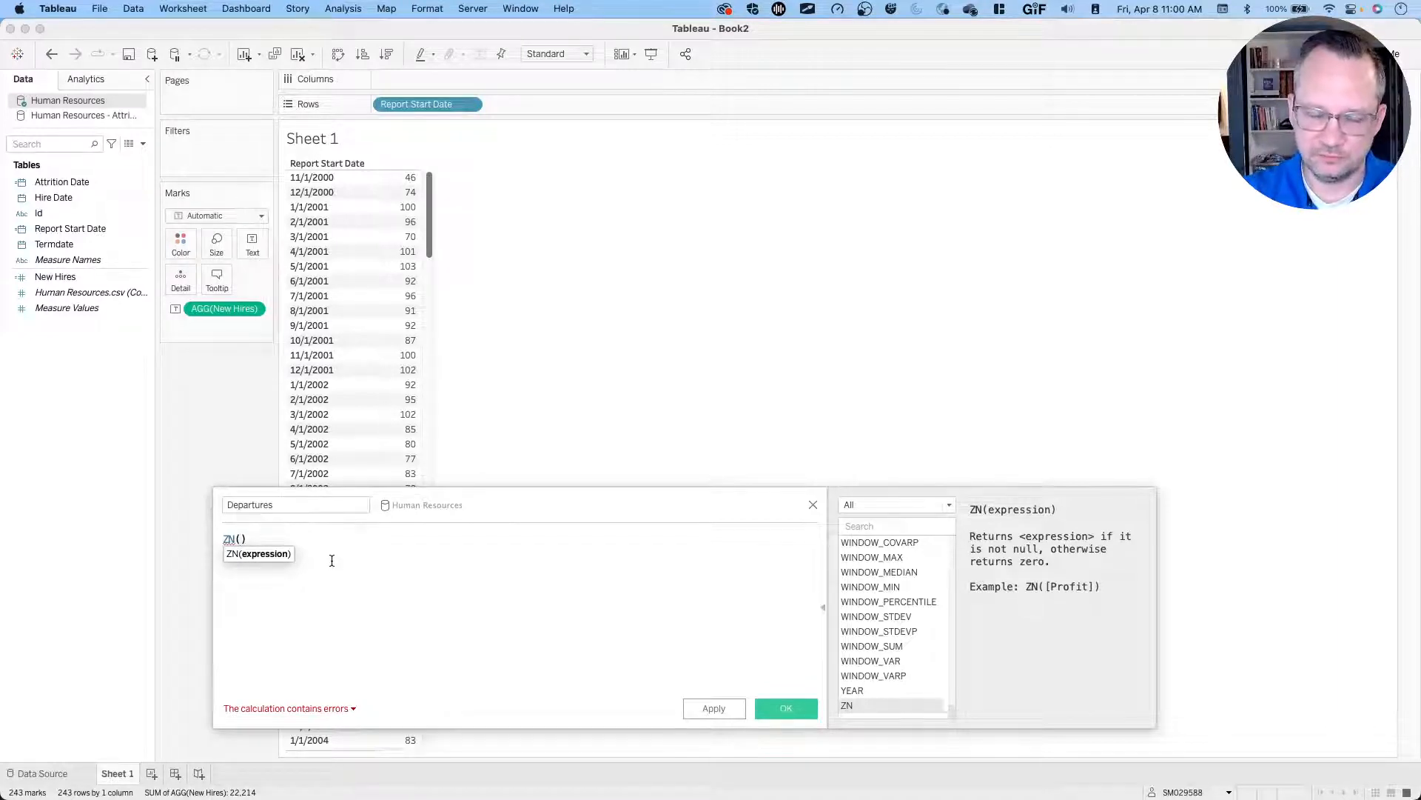
left_click_drag(276, 540, 210, 540)
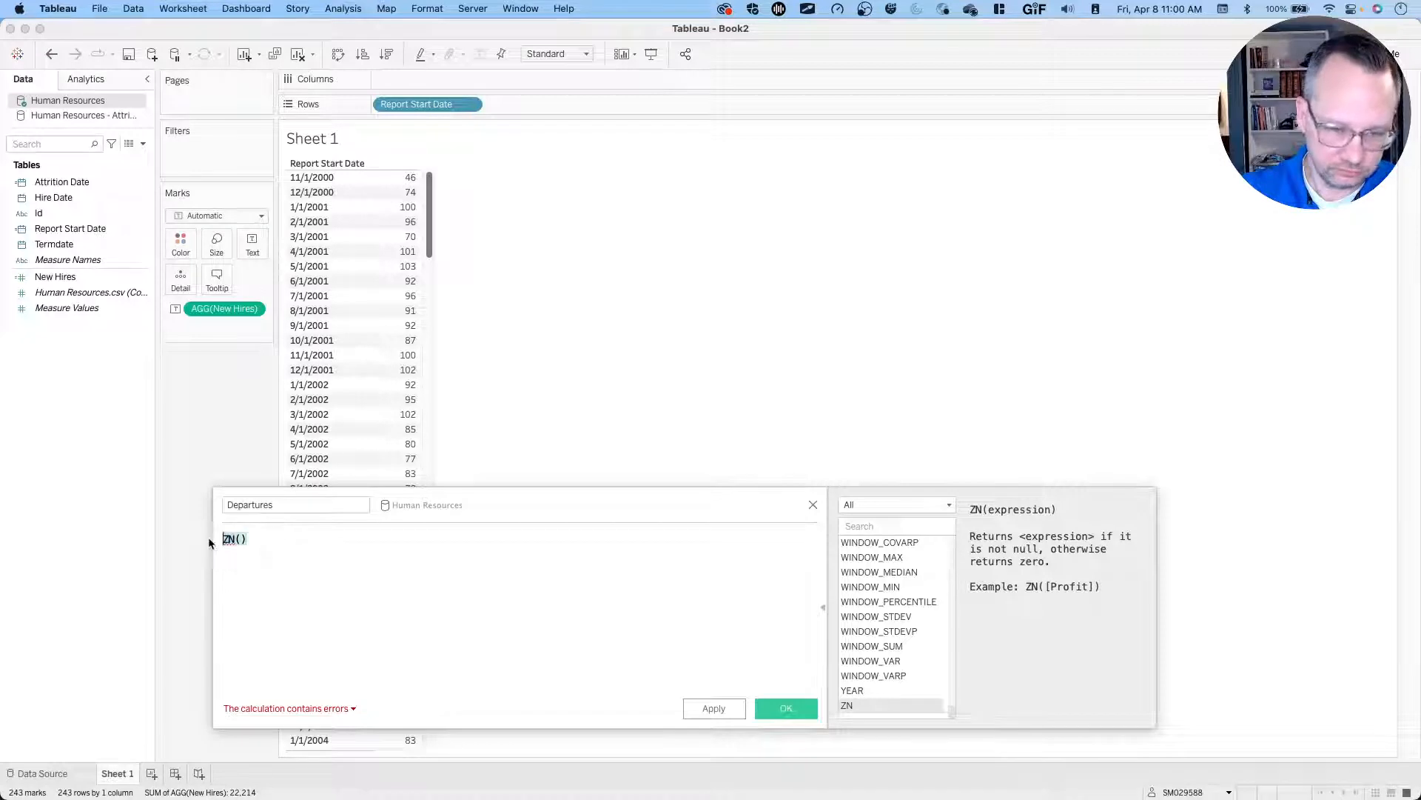
type("count")
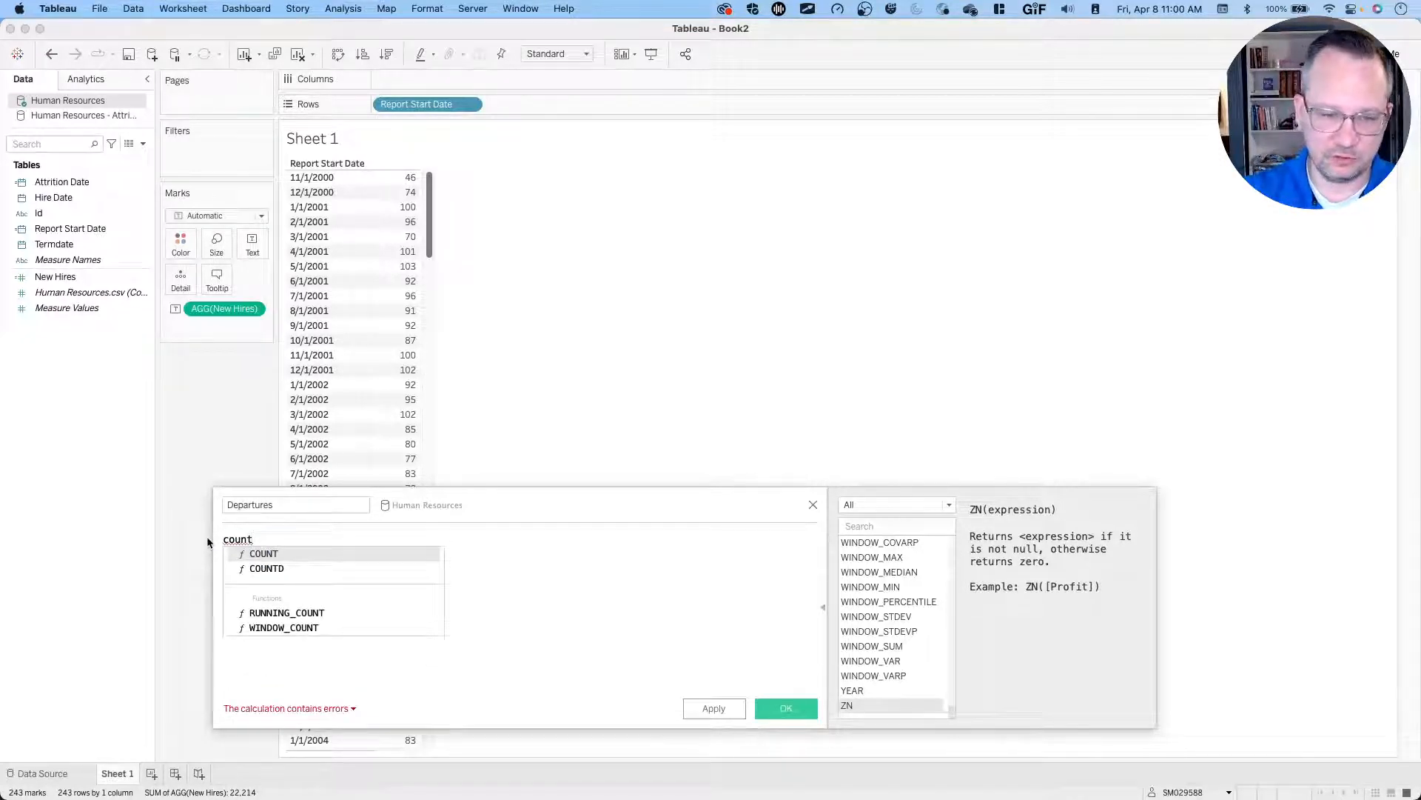
key("Return")
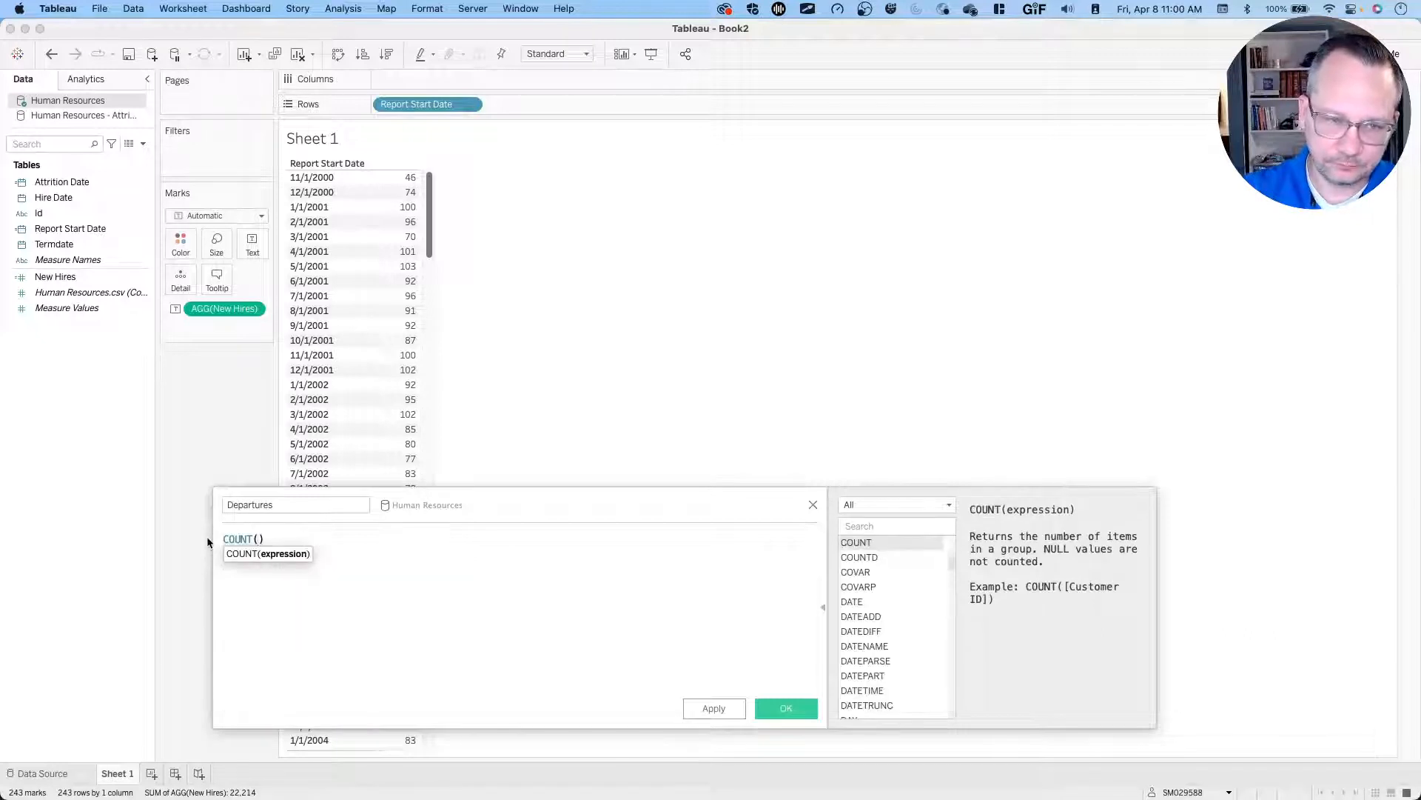
left_click(89, 116)
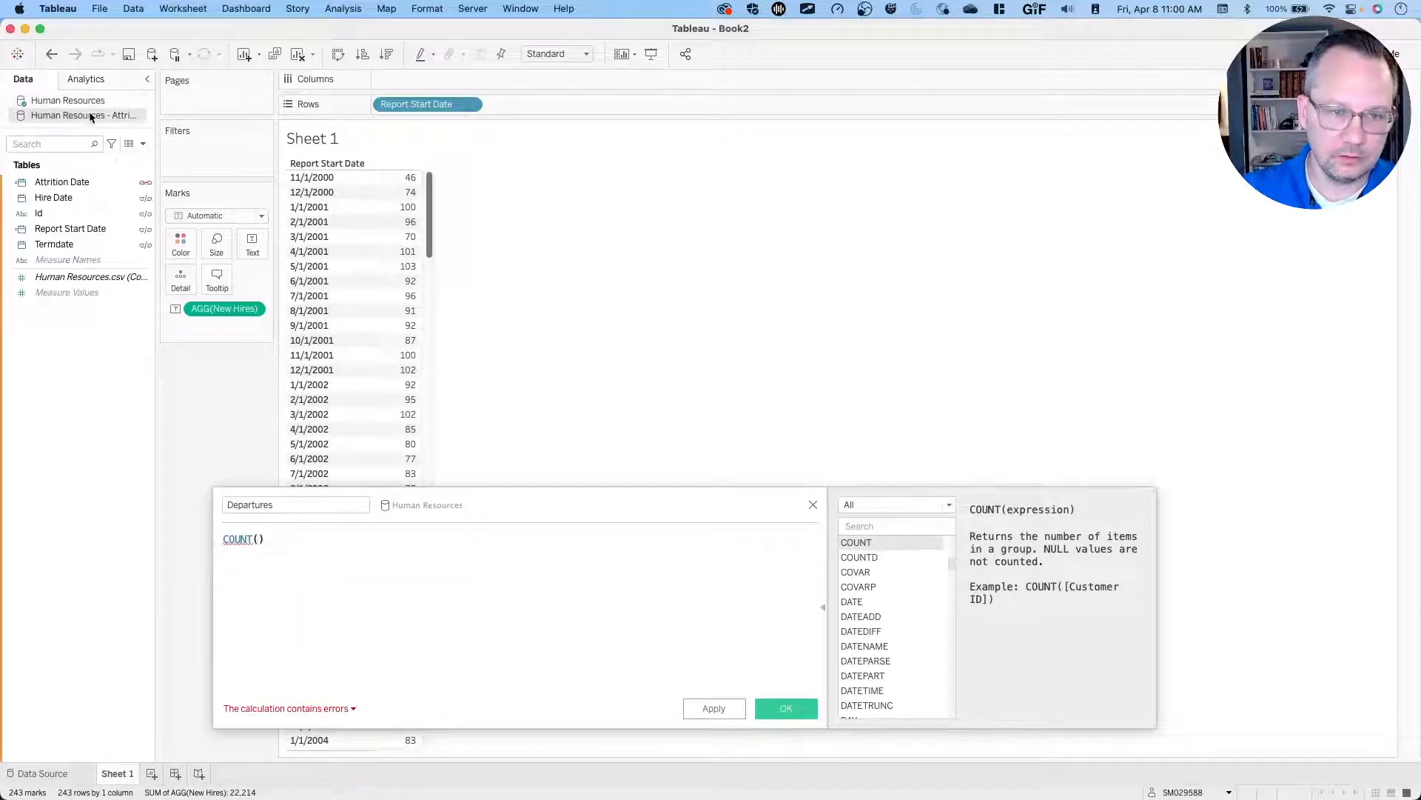
left_click(80, 278)
left_click_drag(80, 282, 261, 552)
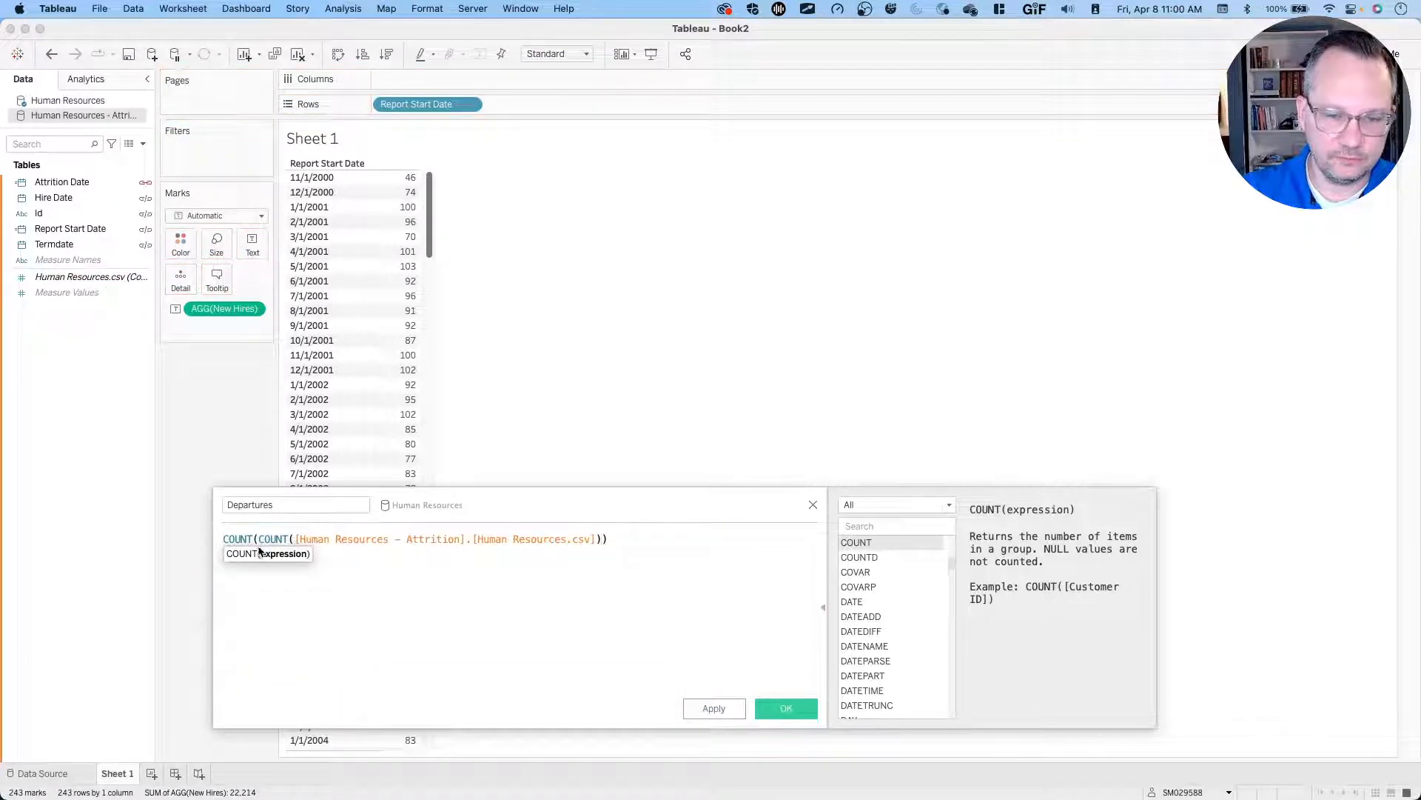
left_click_drag(618, 539, 213, 540)
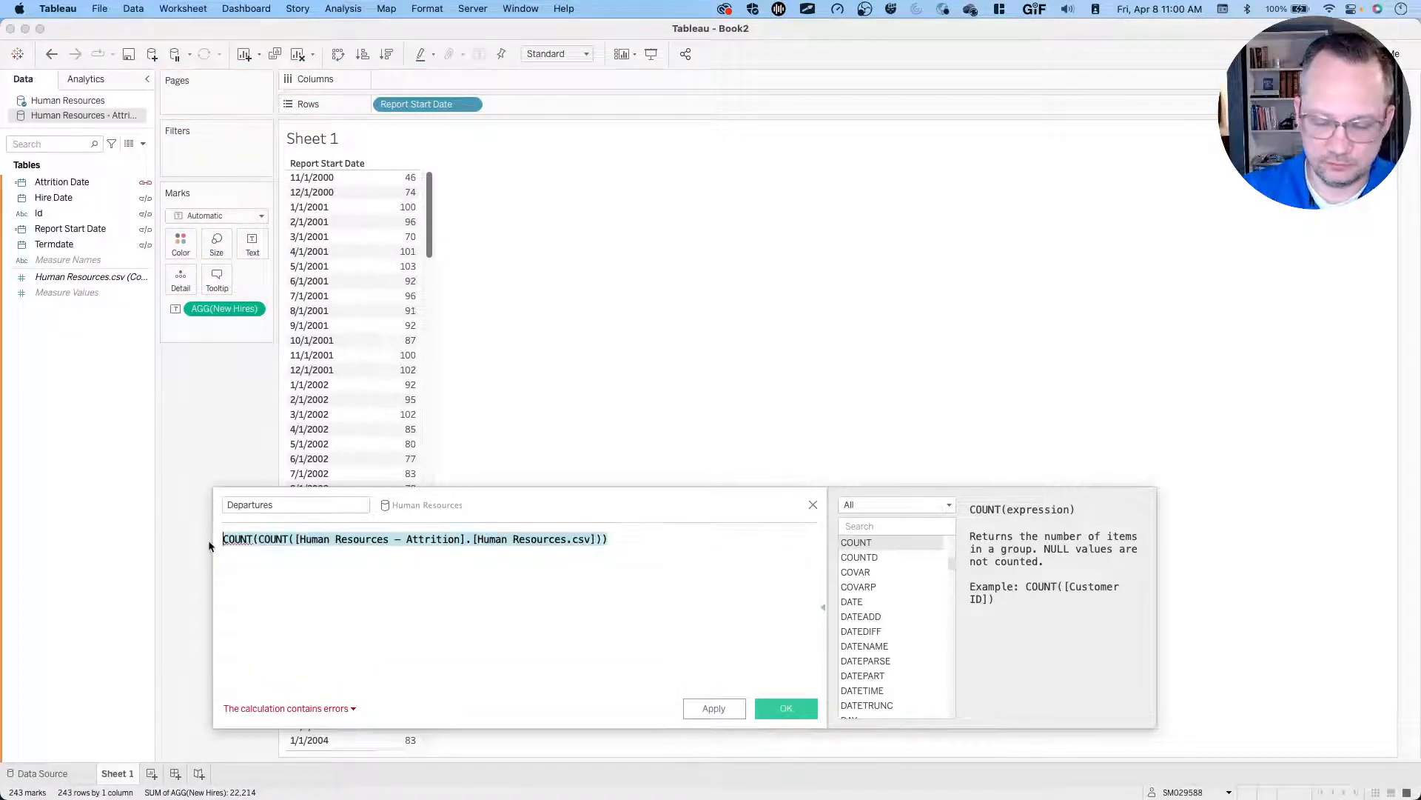
key("BackSpace")
left_click_drag(92, 279, 357, 564)
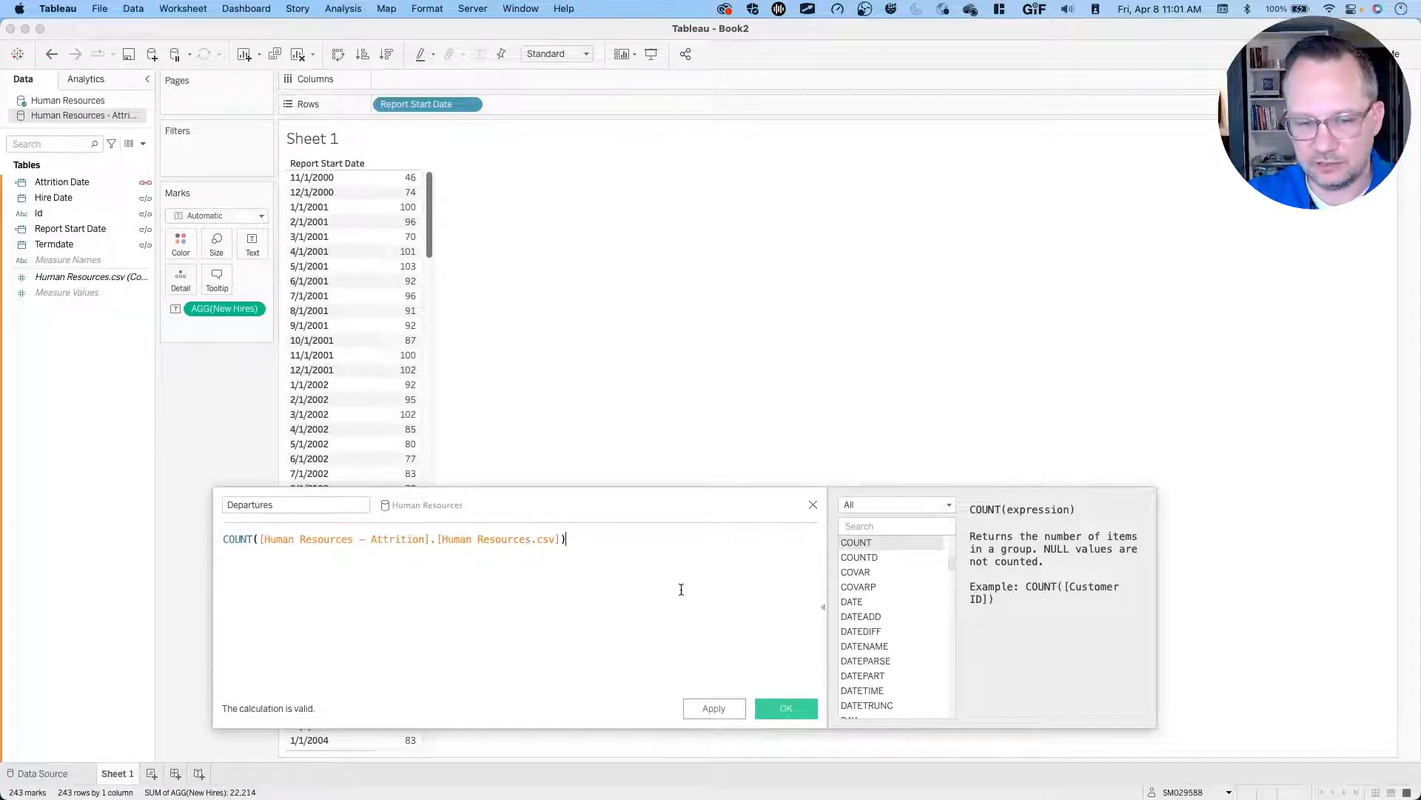
left_click(815, 505)
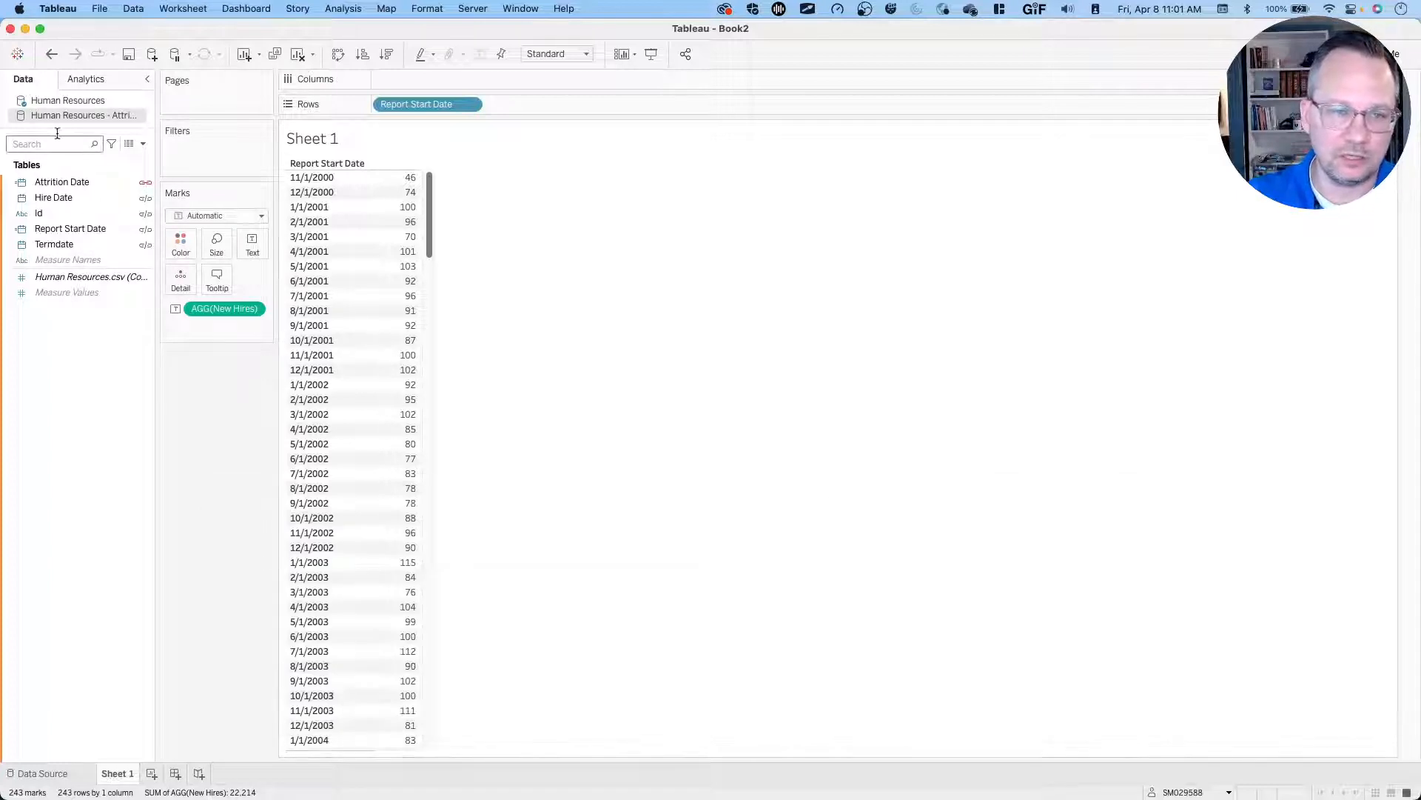
Start a new calculated field named Departures in the Human Resources data source.
left_click(59, 102)
left_click(59, 279)
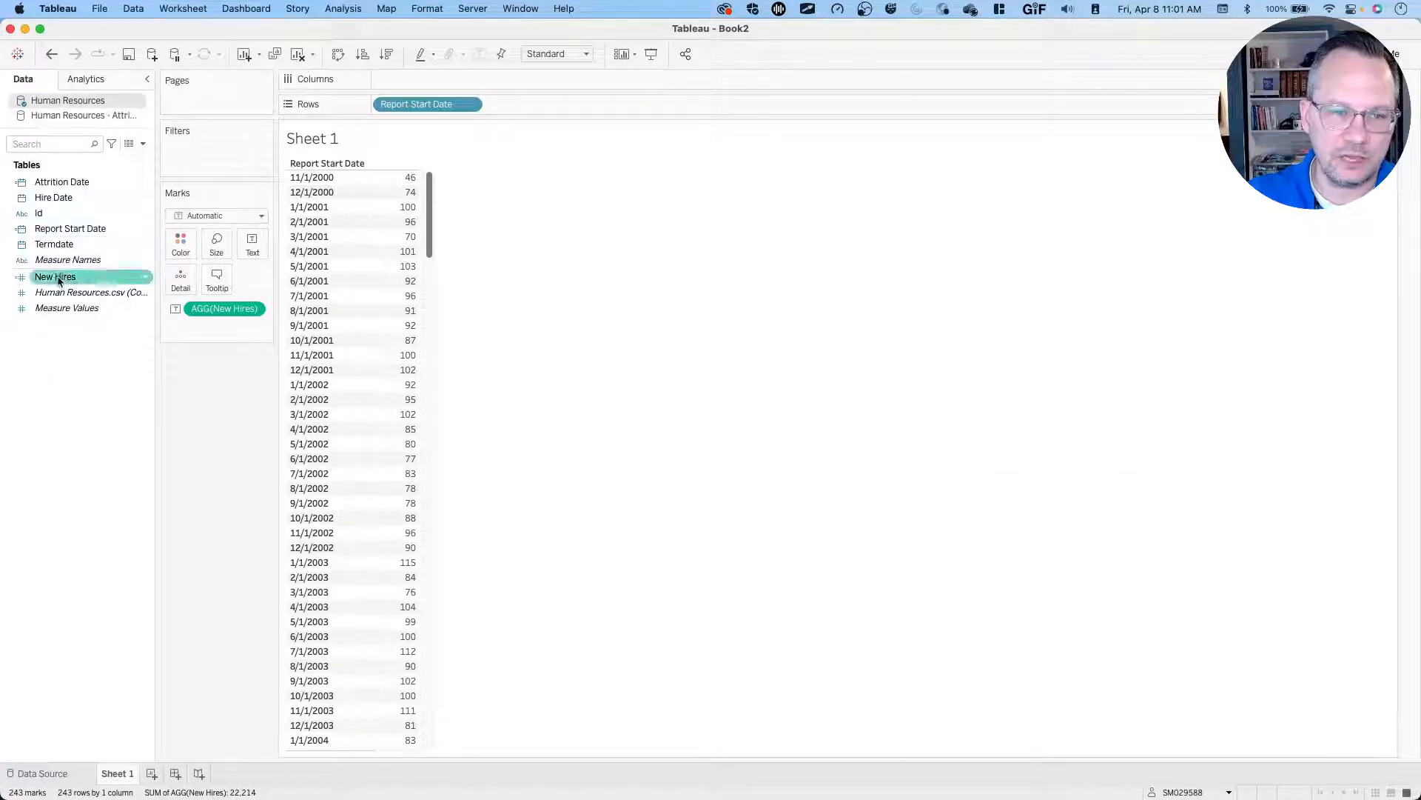
left_click(86, 117)
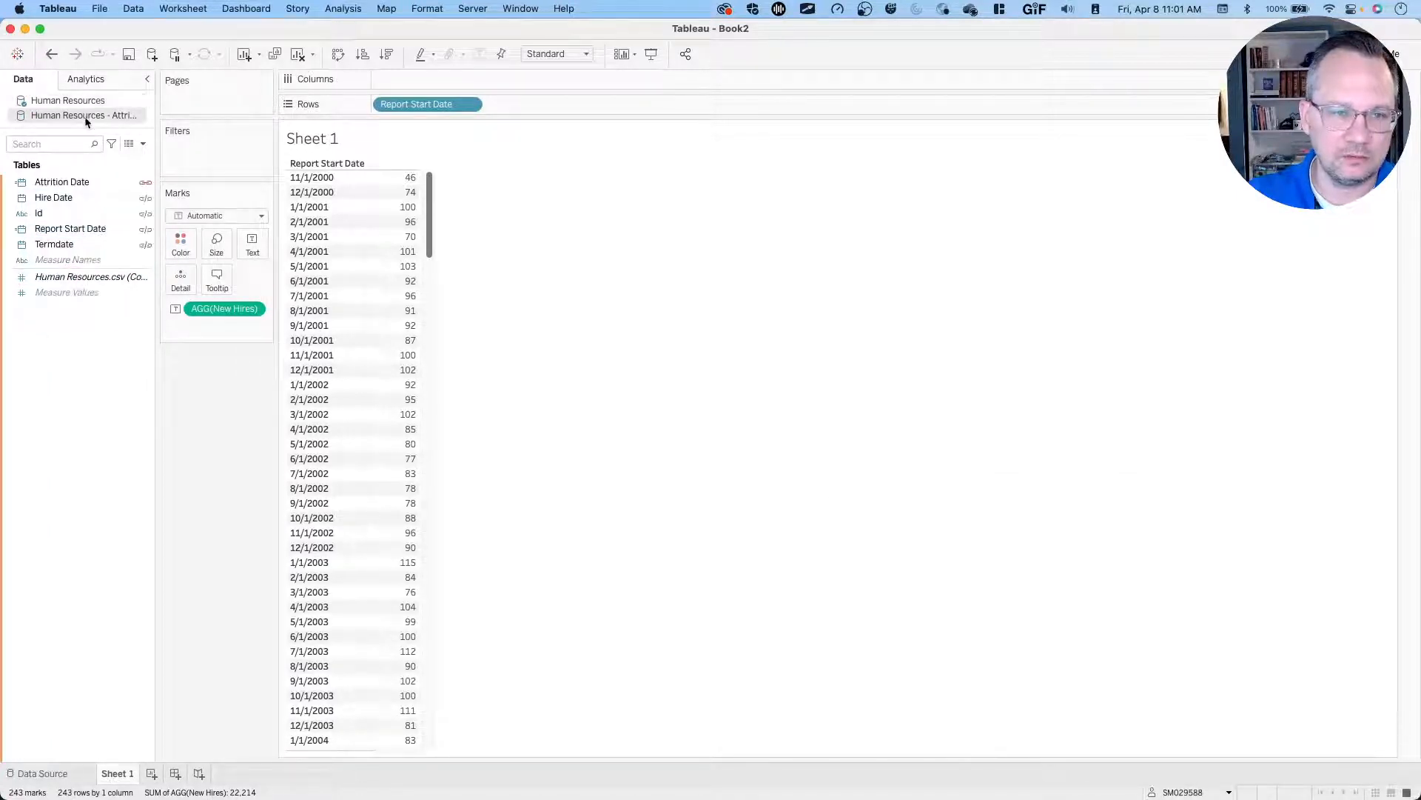
left_click(66, 101)
right_click(42, 409)
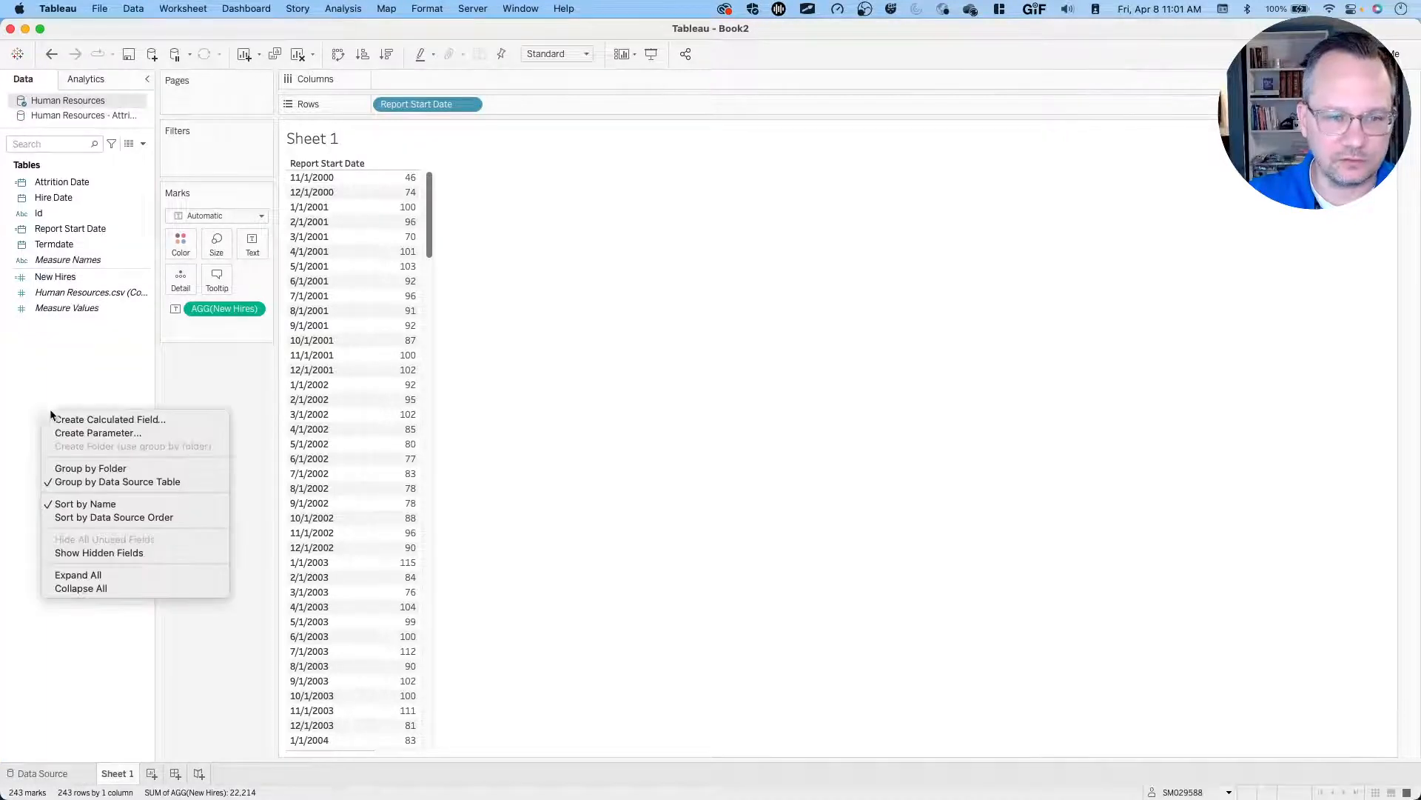
left_click(64, 420)
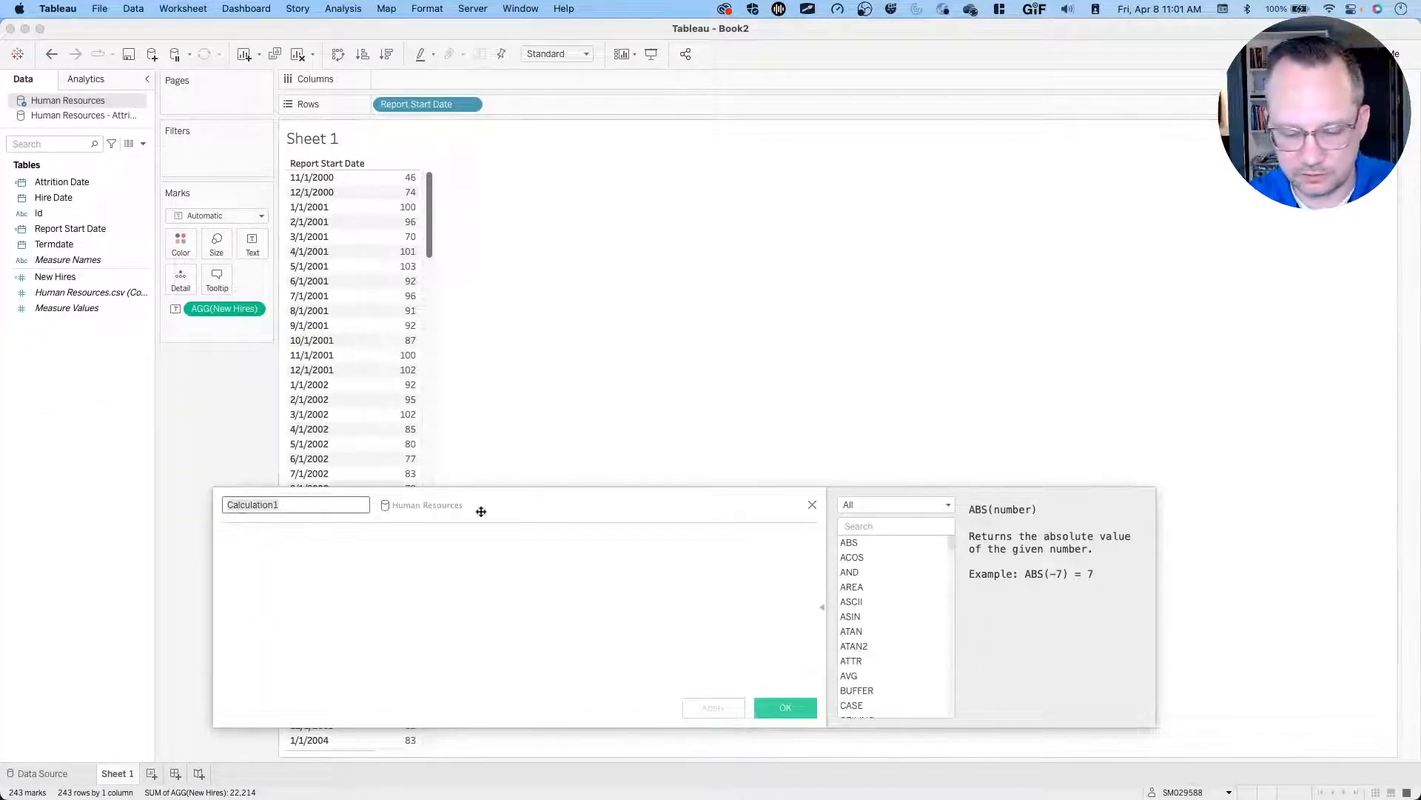
type("e")
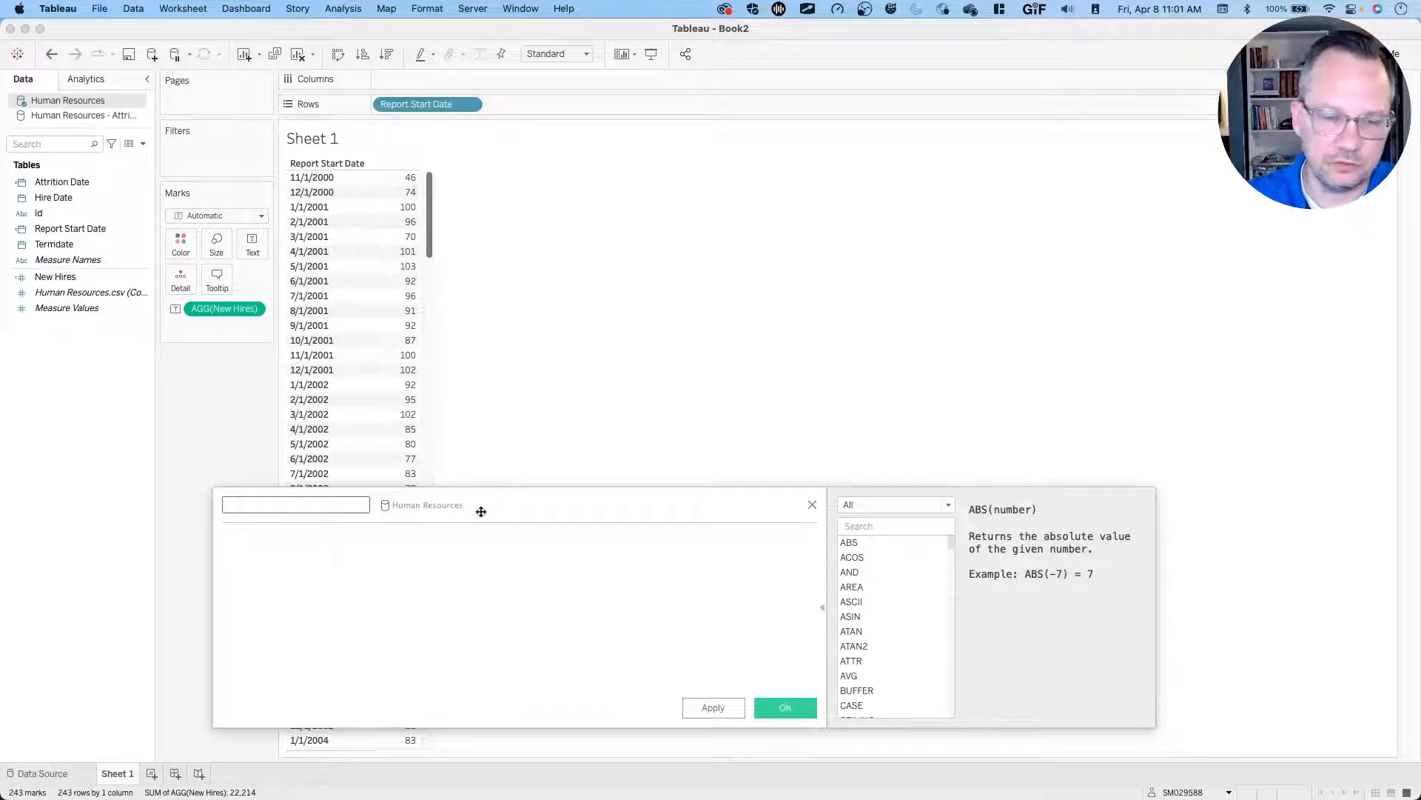
type("Departures")
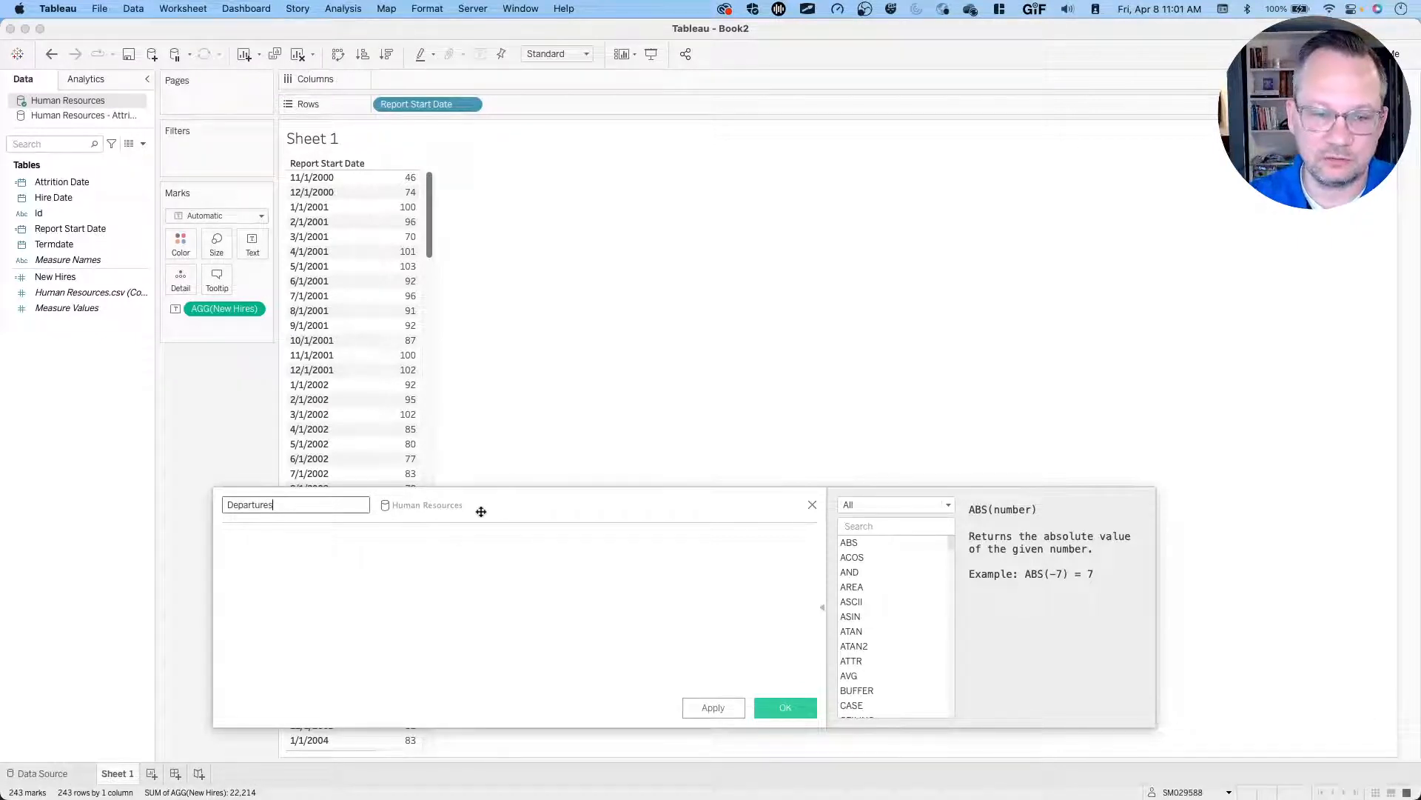
key("Tab")
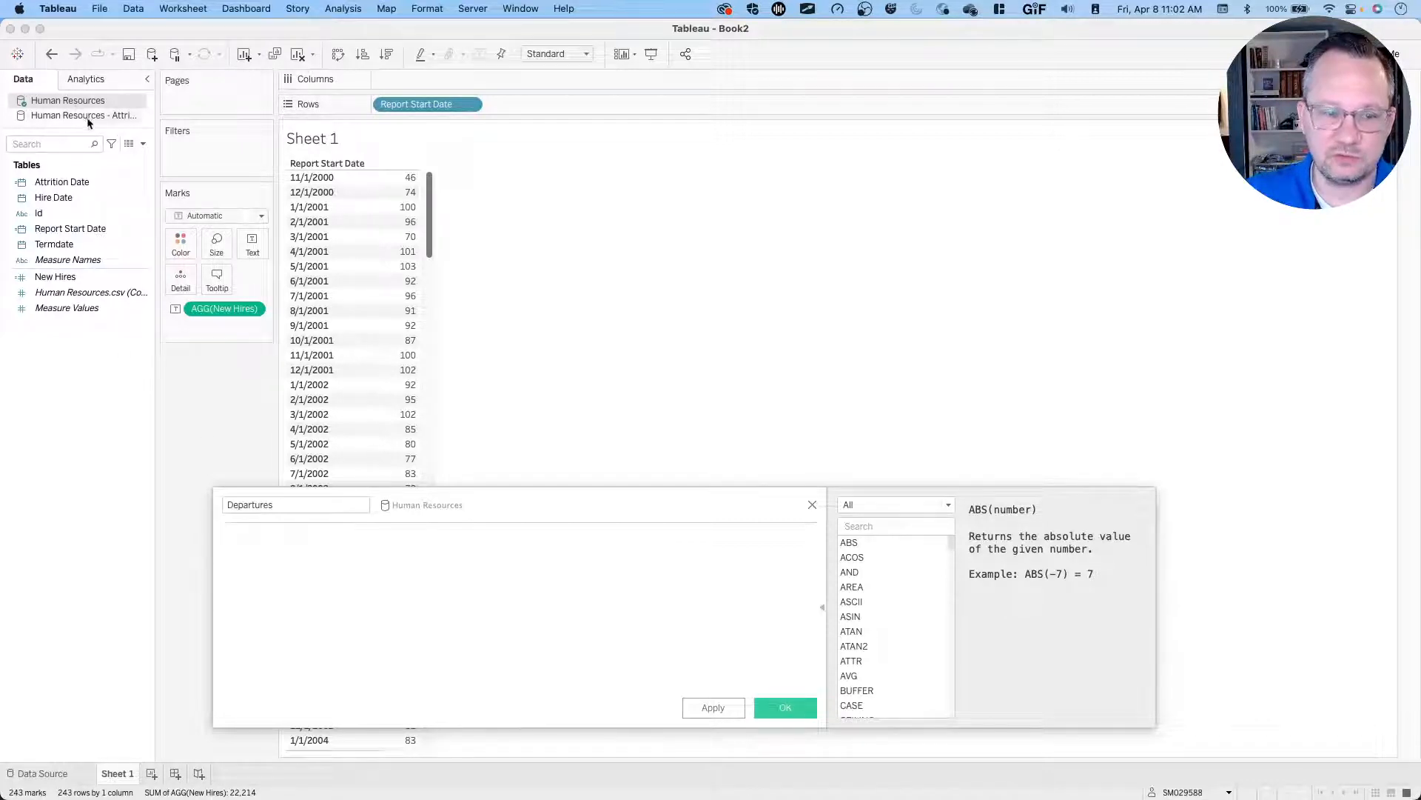
Define Departures as COUNT([Human Resources - Attrition].[Human Resources.csv]), save it, and add it to the Sheet 1 table.
left_click(64, 251)
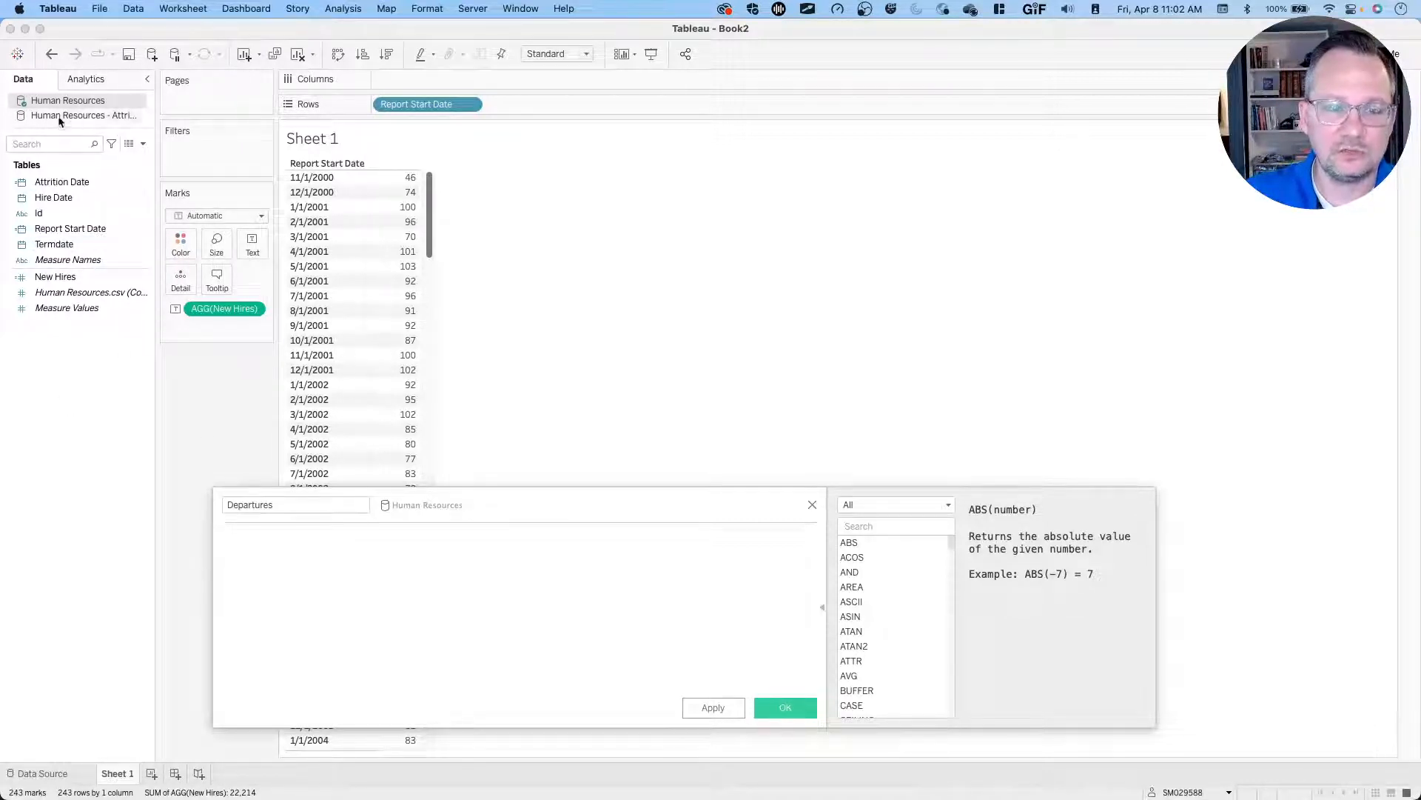
left_click(87, 116)
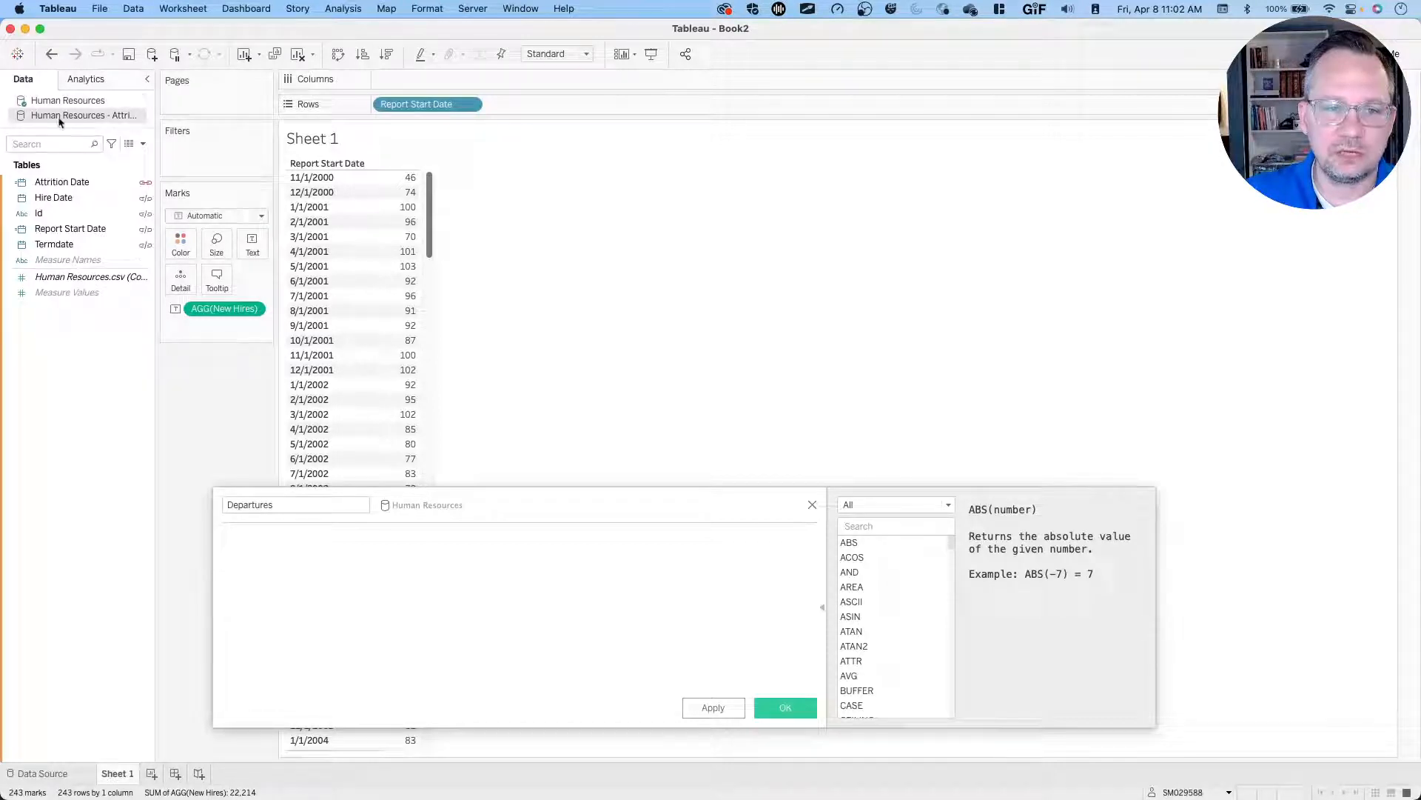
left_click_drag(83, 282, 356, 571)
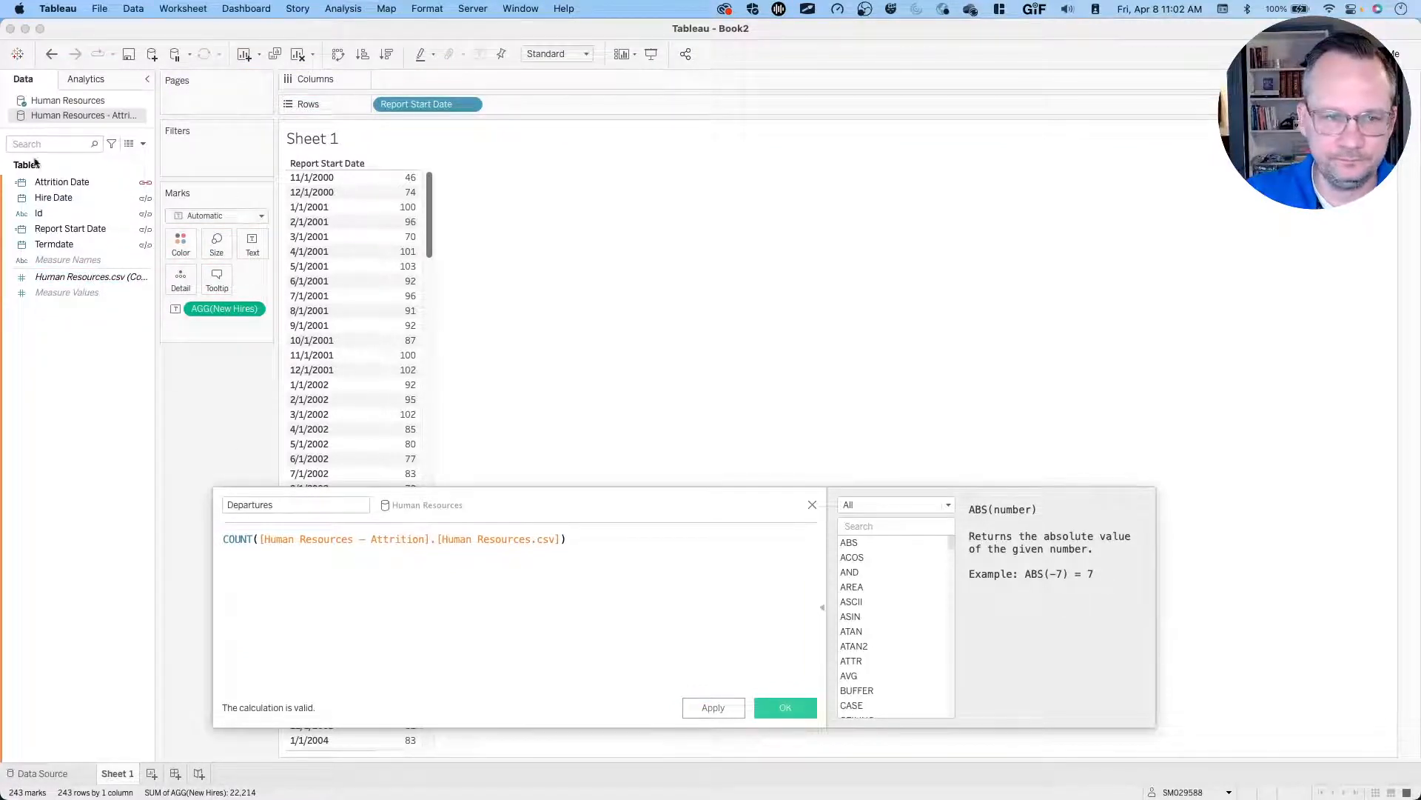
left_click(49, 102)
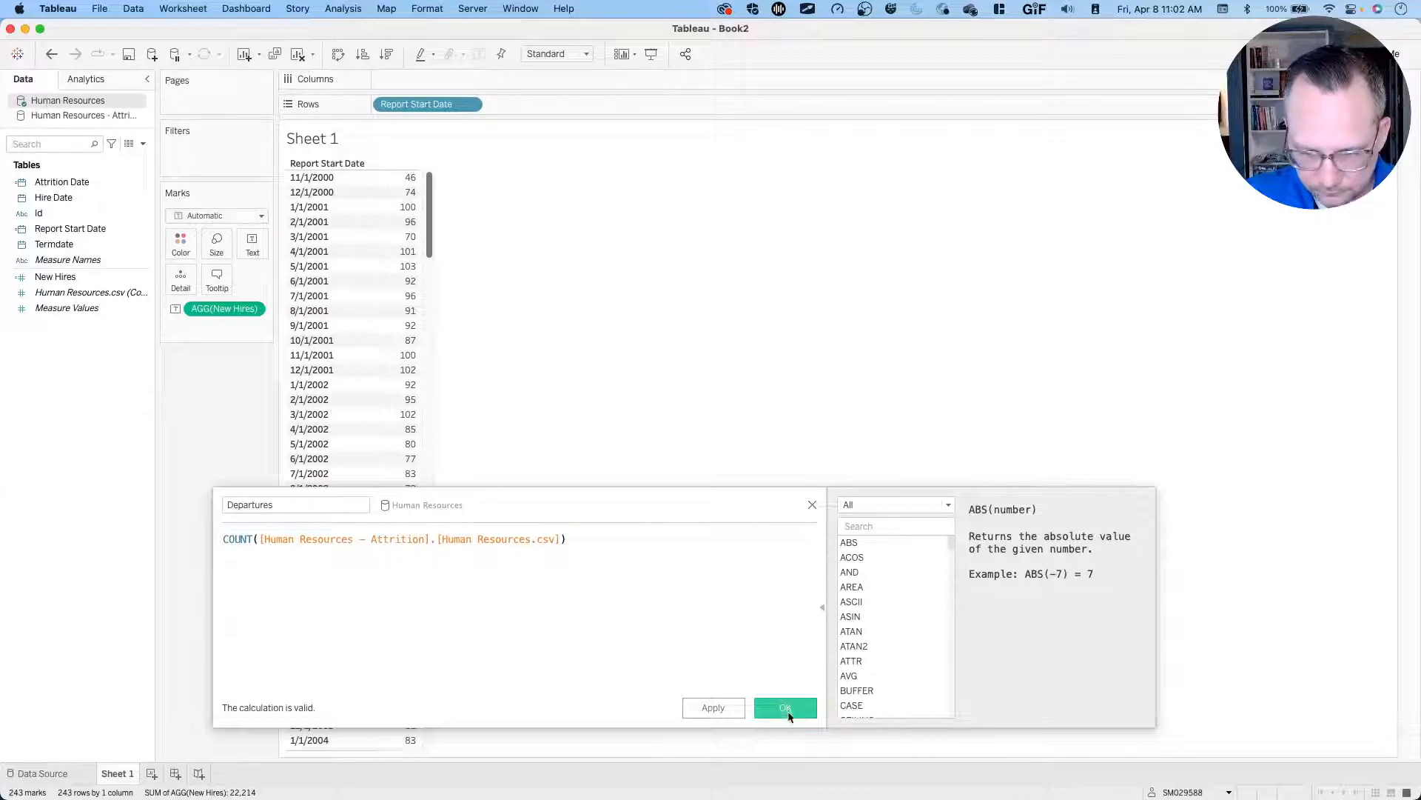
left_click(787, 708)
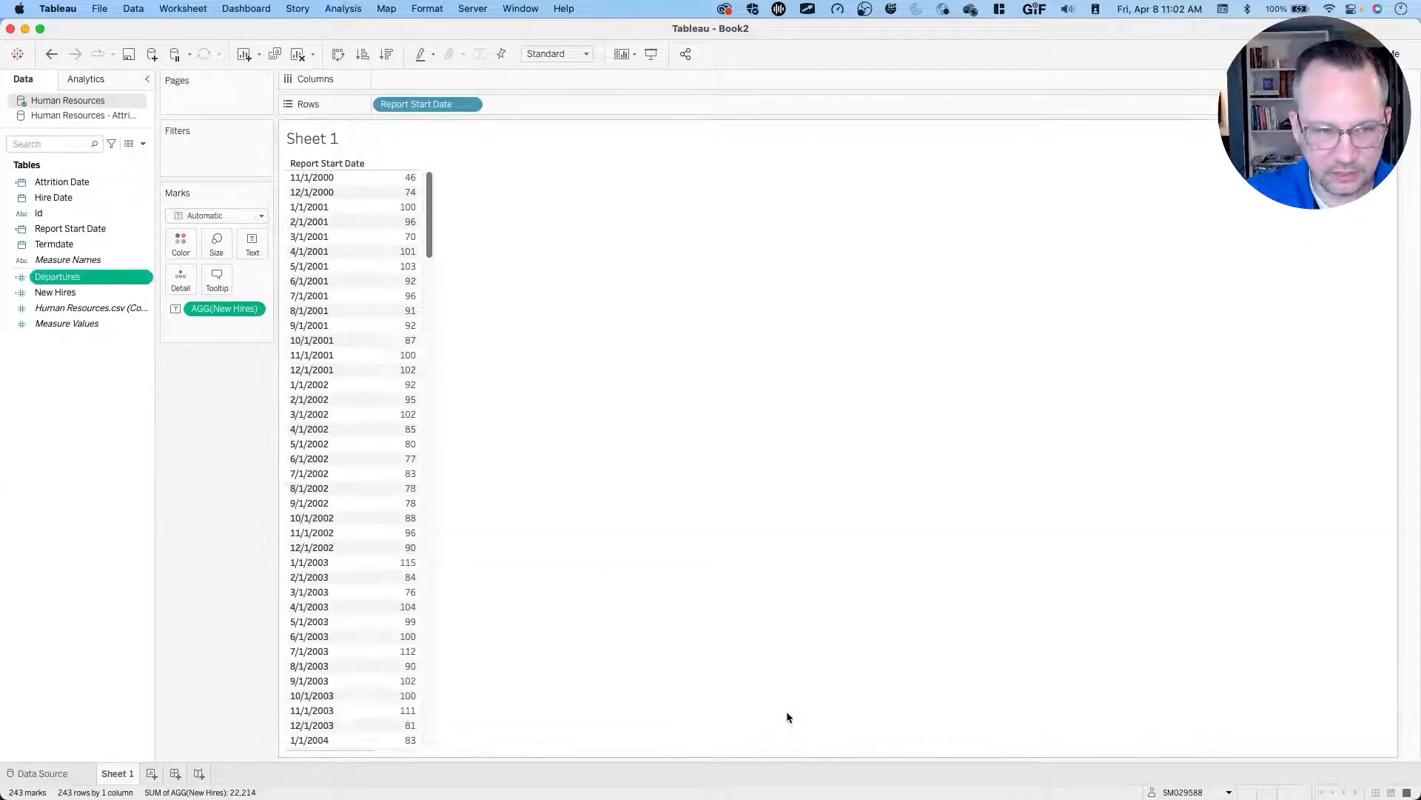
double_click(71, 279)
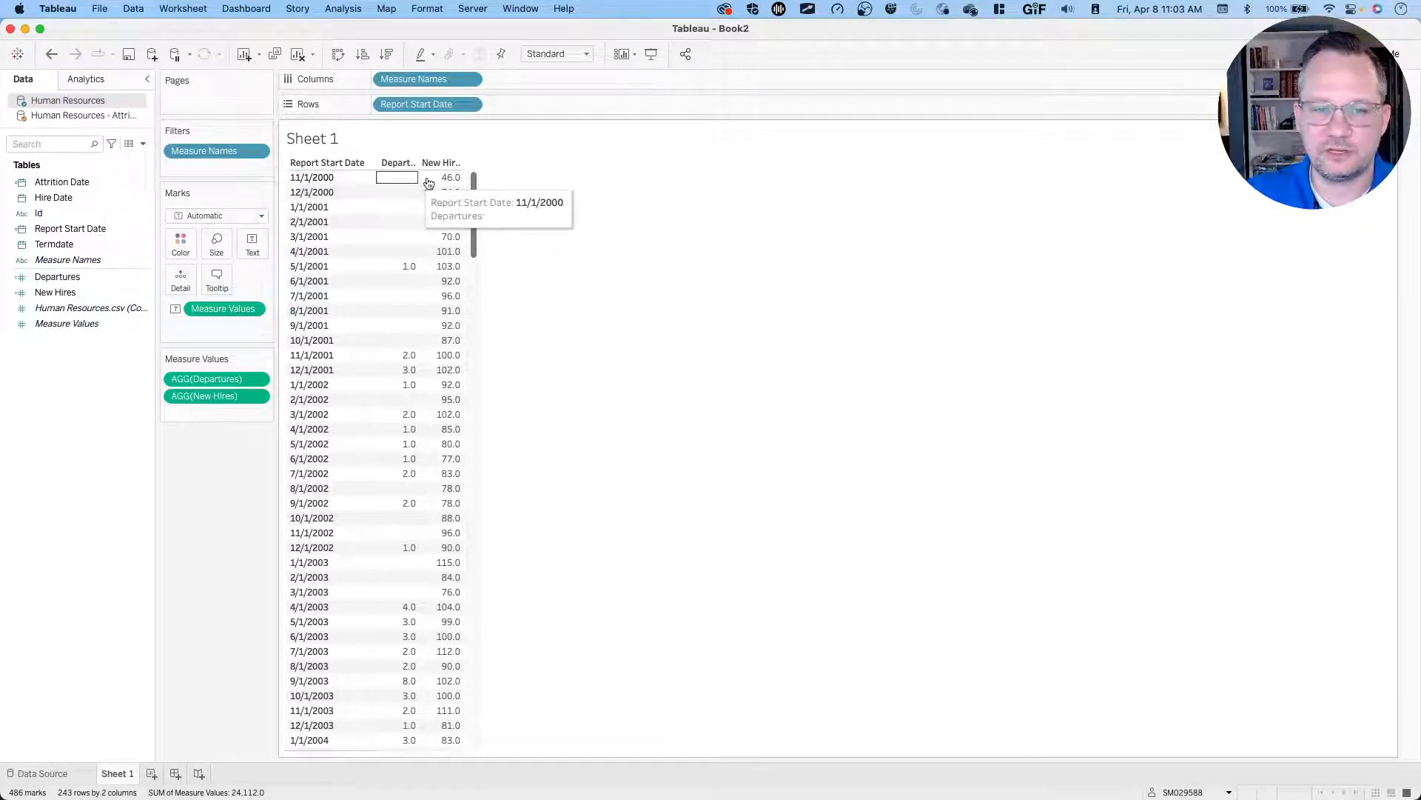
mouse_move(442, 179)
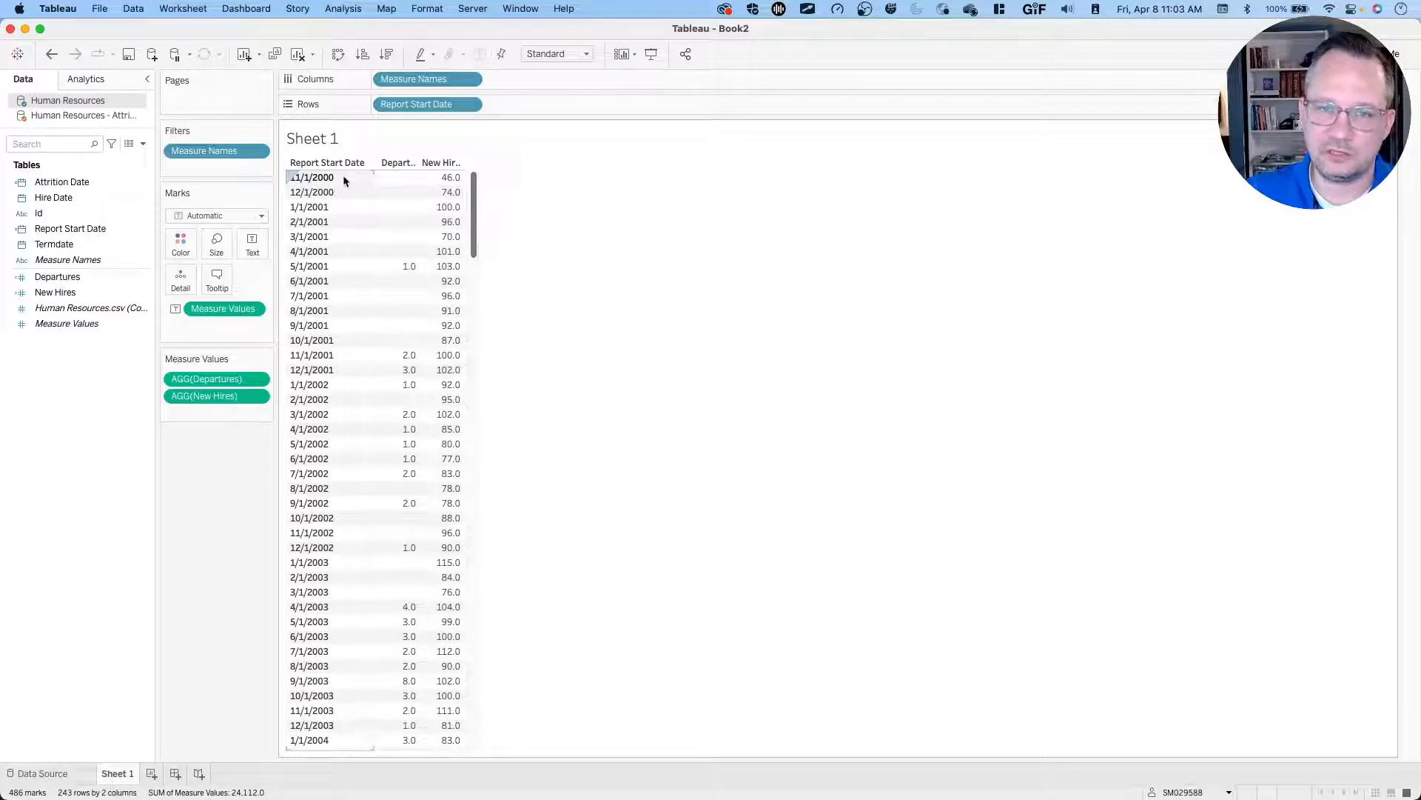
Wrap the Departures formula in ZN so empty months return zero, and order New Hires before Departures in the measure values.
right_click(70, 278)
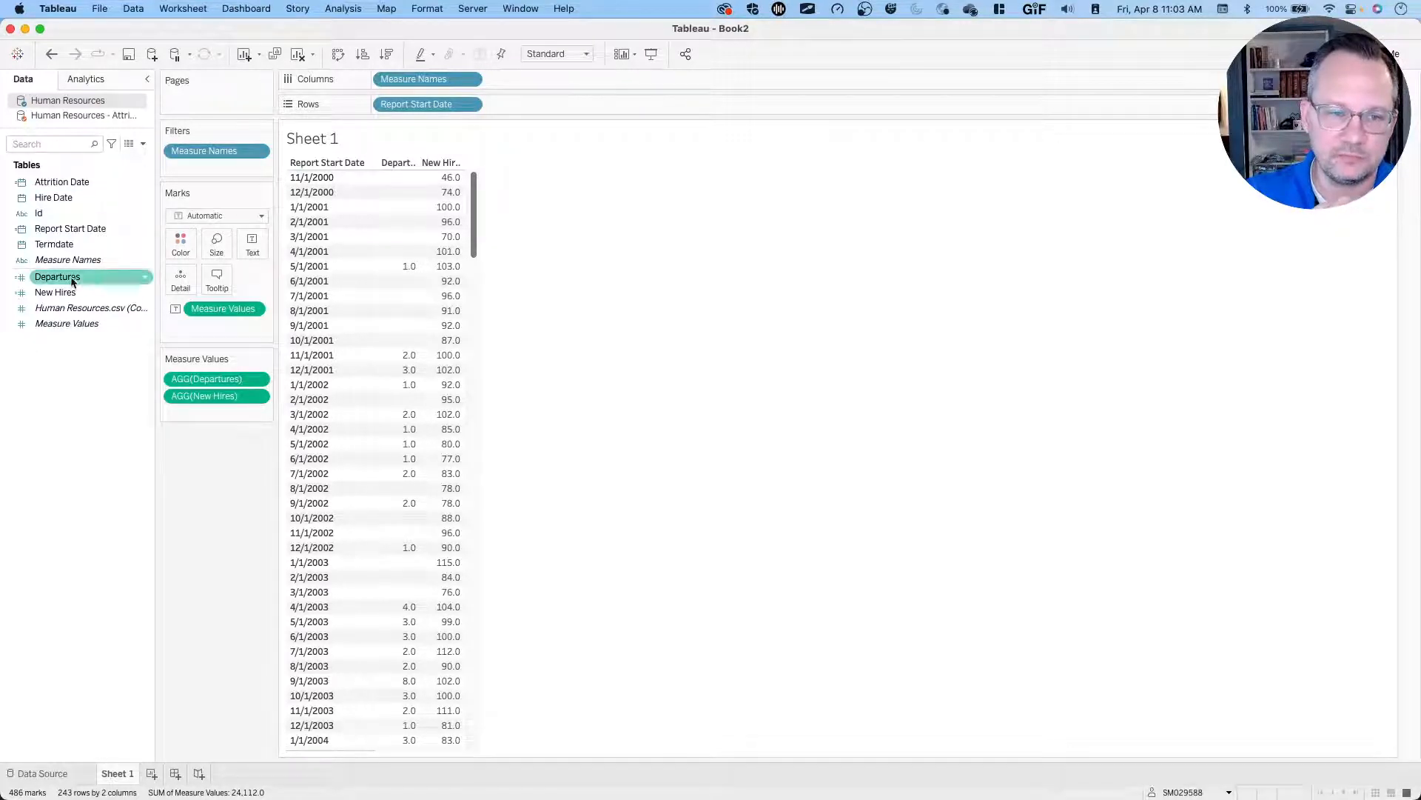
left_click(95, 357)
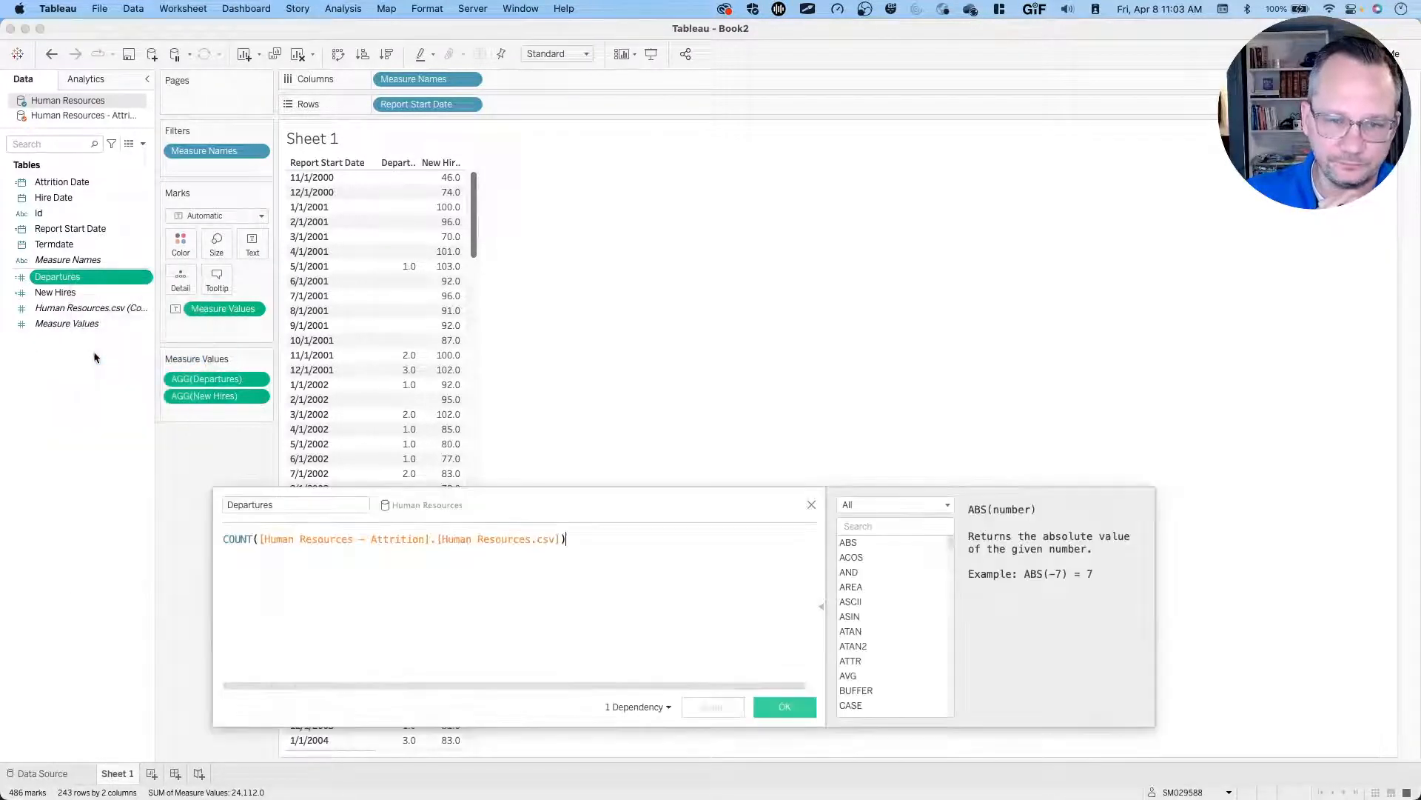
left_click(225, 539)
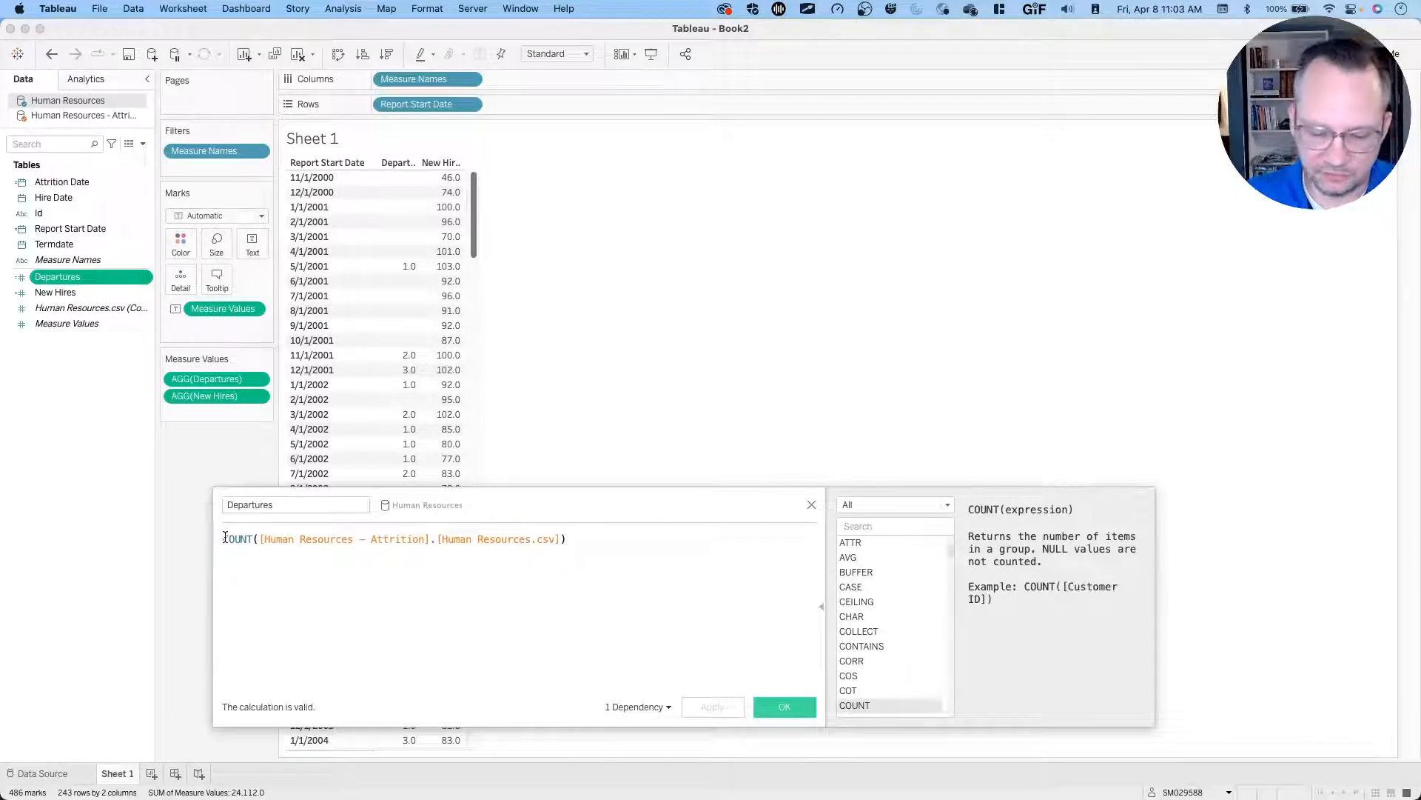
type("zn()")
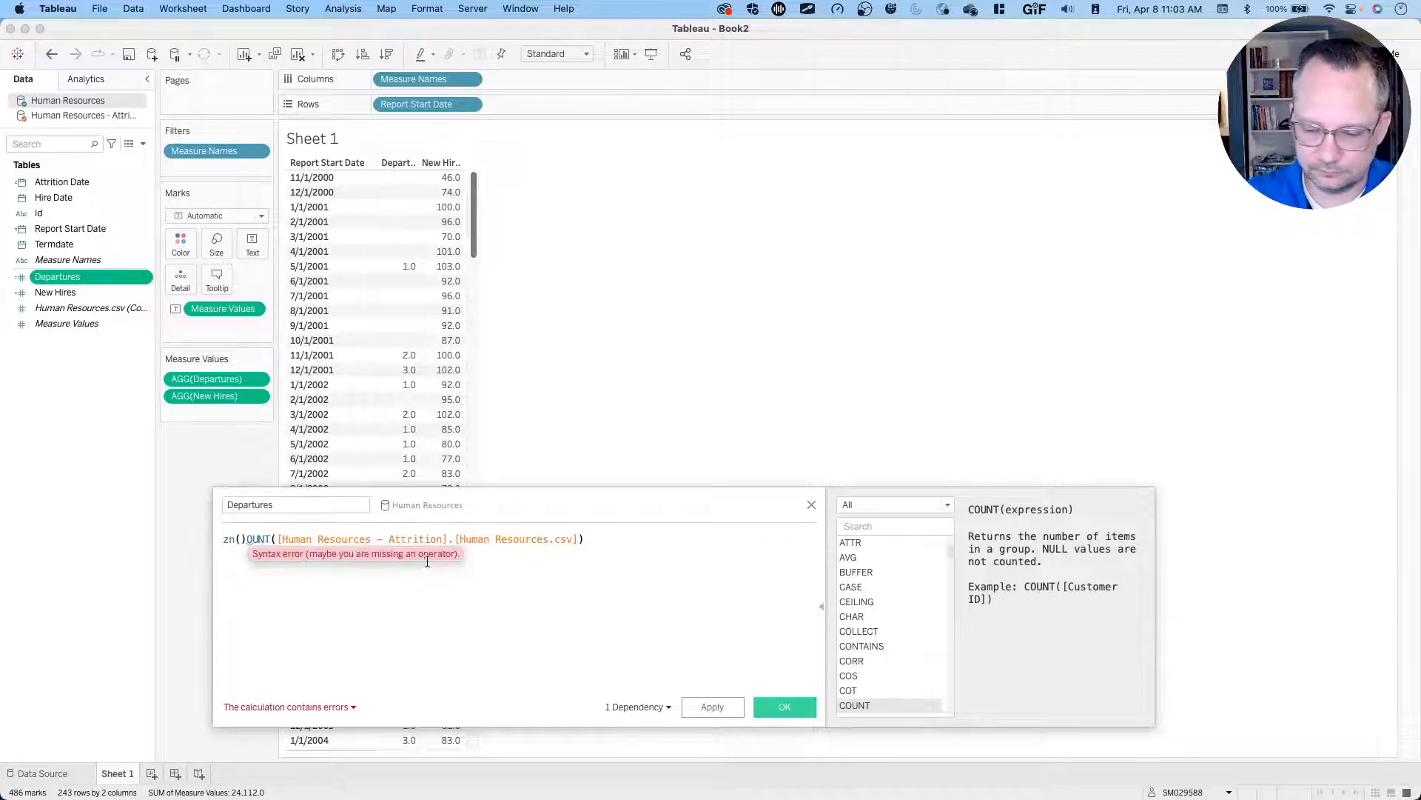
key("BackSpace")
type("XC")
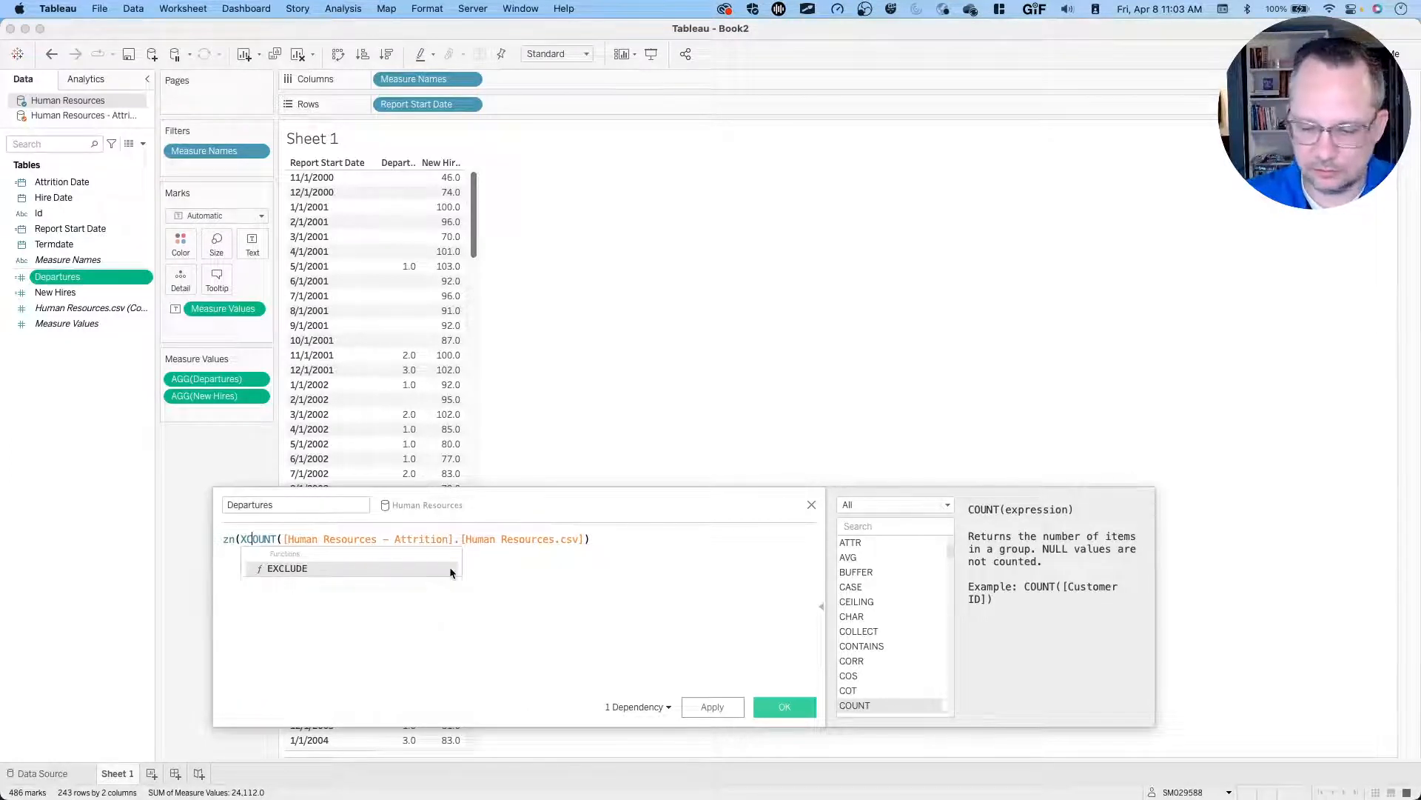
key("BackSpace")
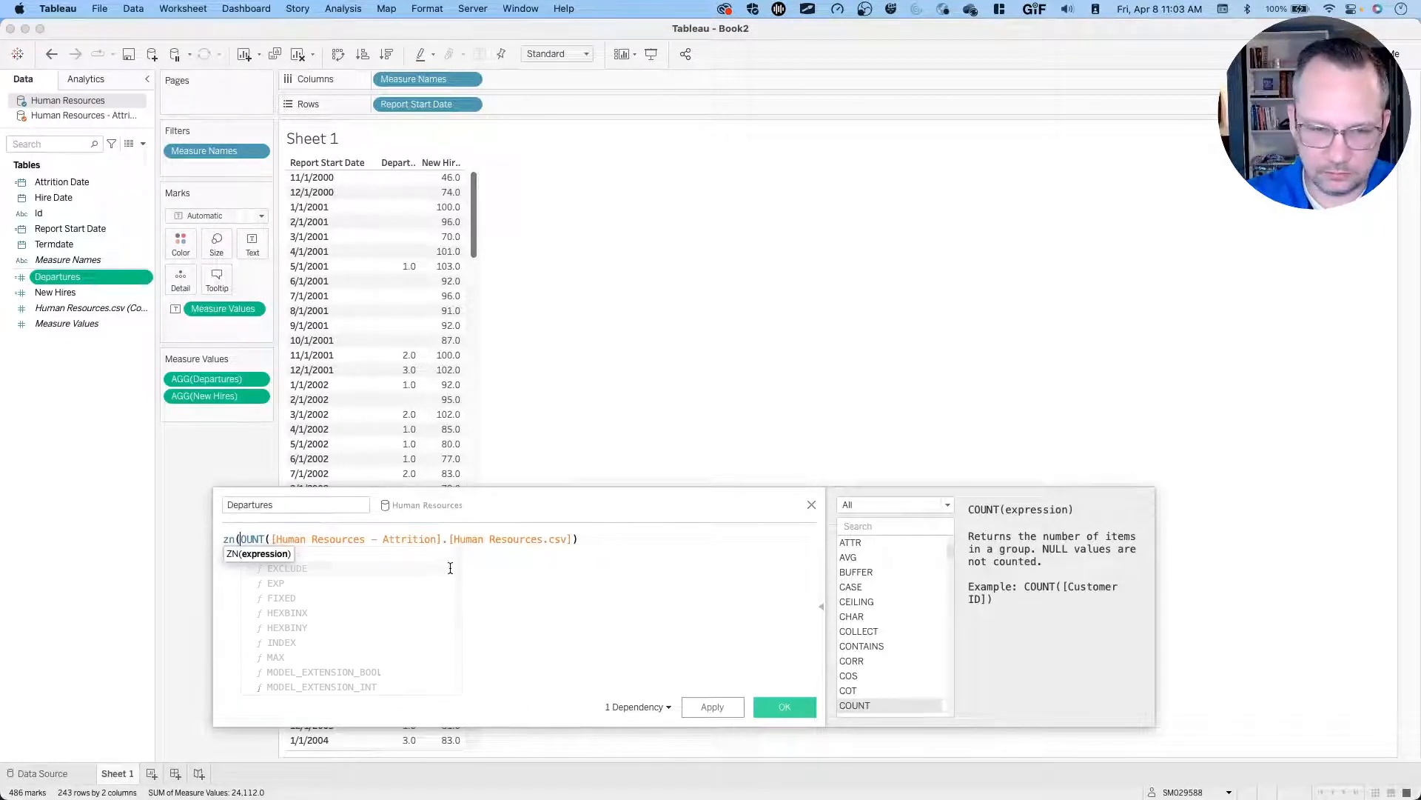
type("C")
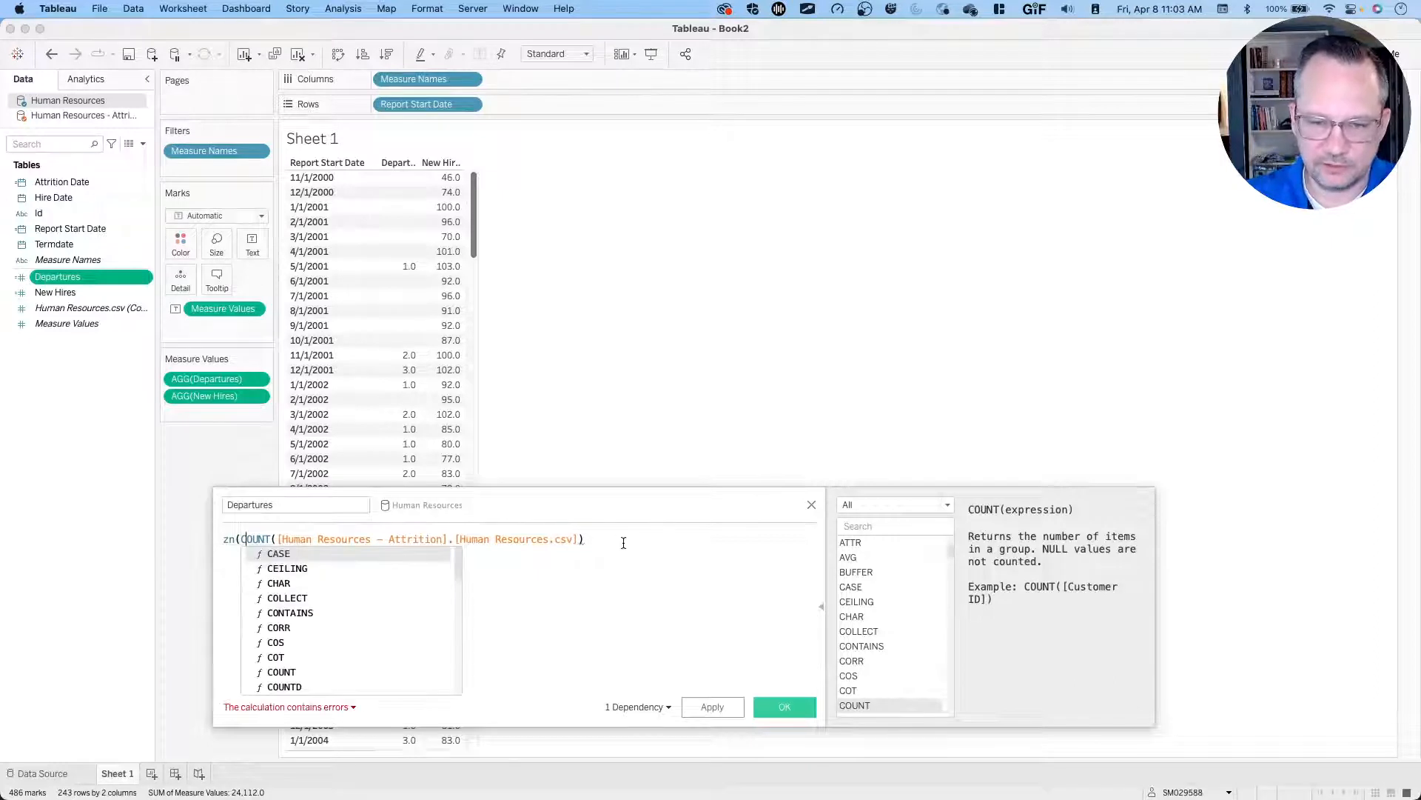
left_click(623, 542)
type(")")
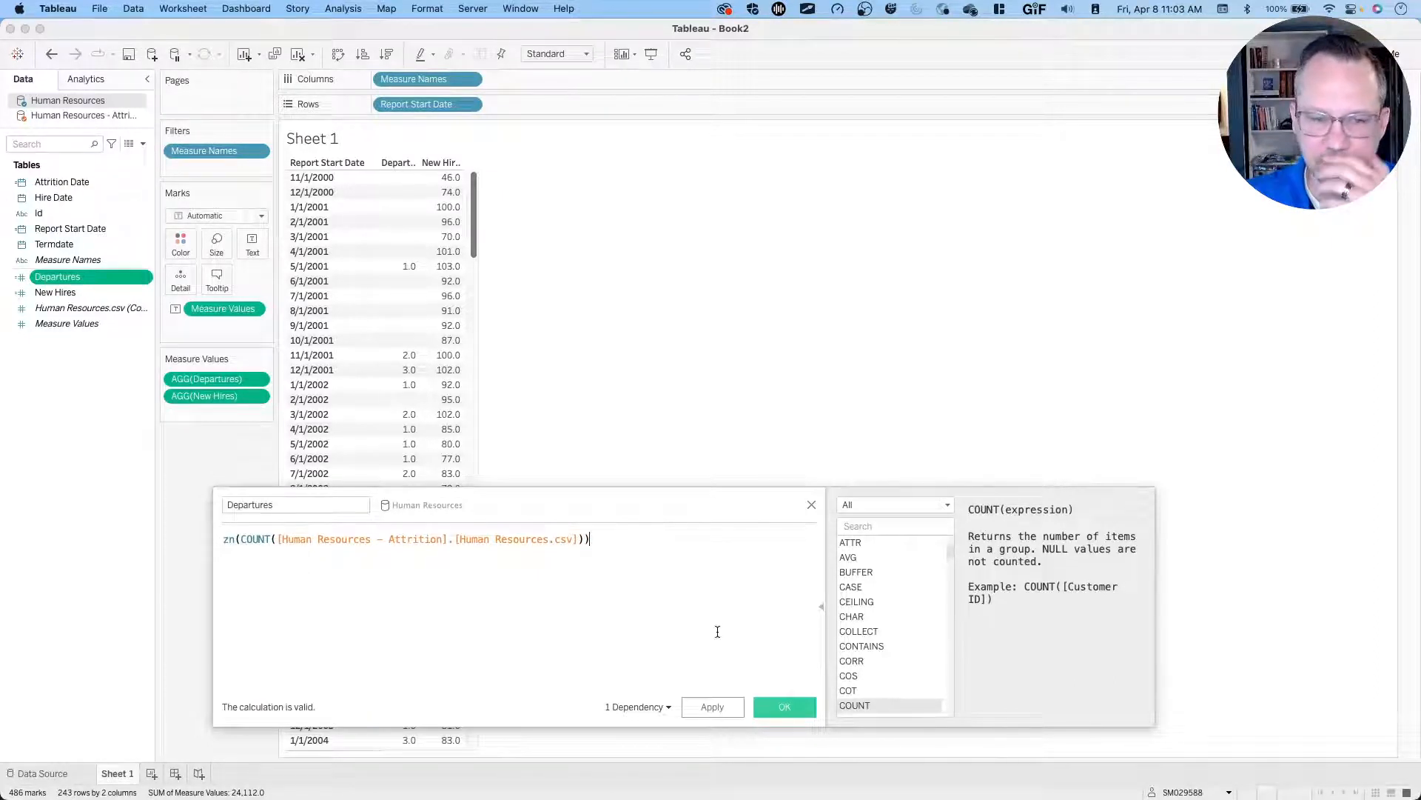
left_click(771, 709)
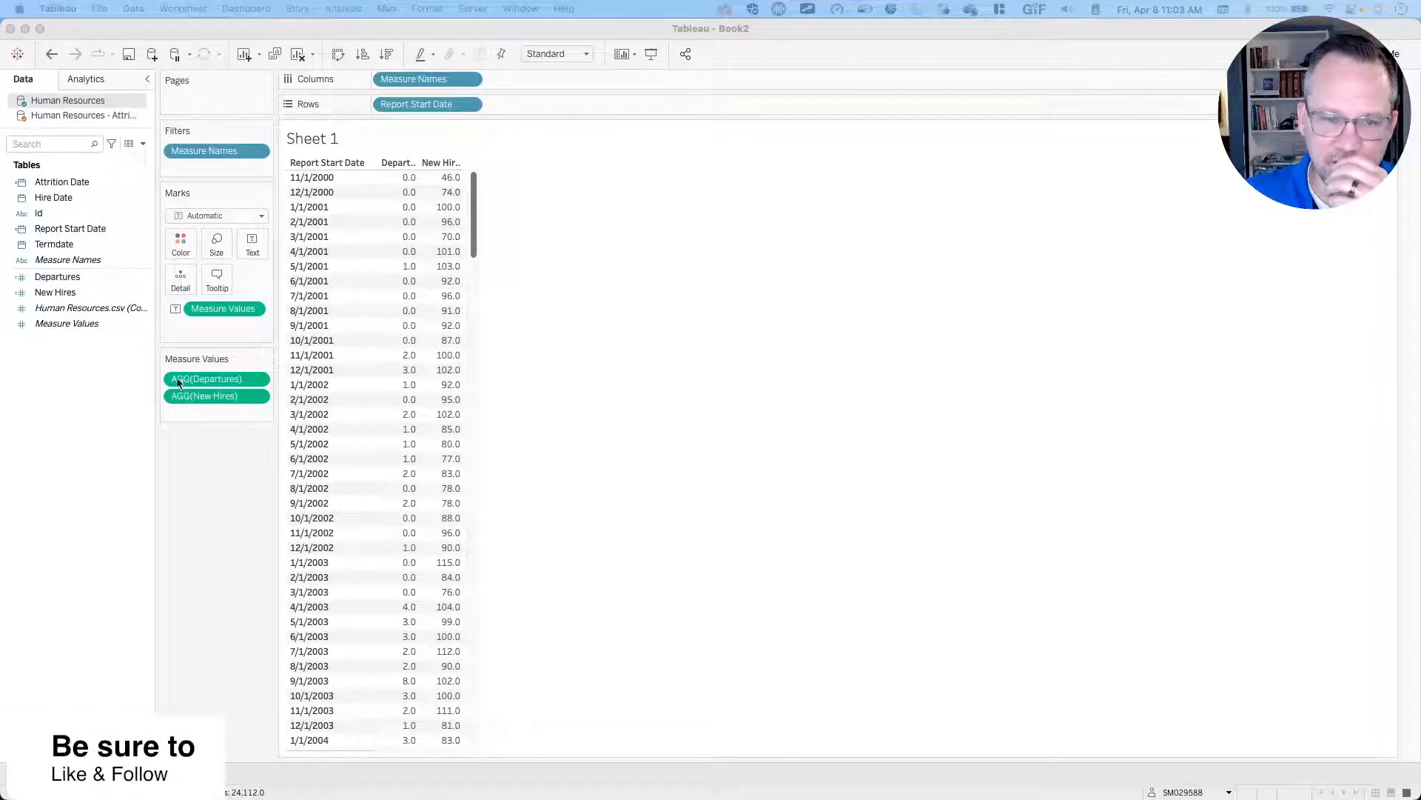
left_click_drag(202, 401, 206, 370)
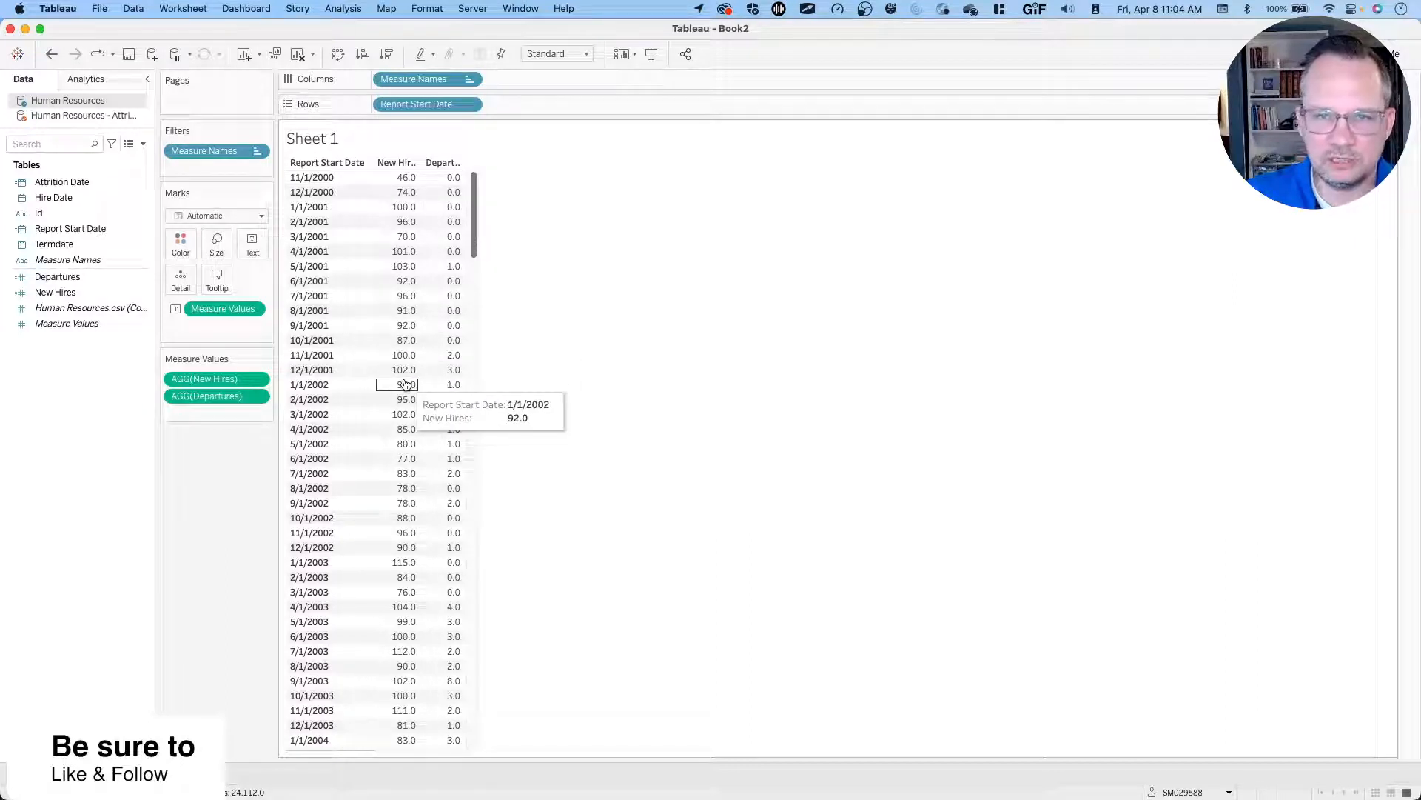
right_click(55, 355)
left_click(72, 364)
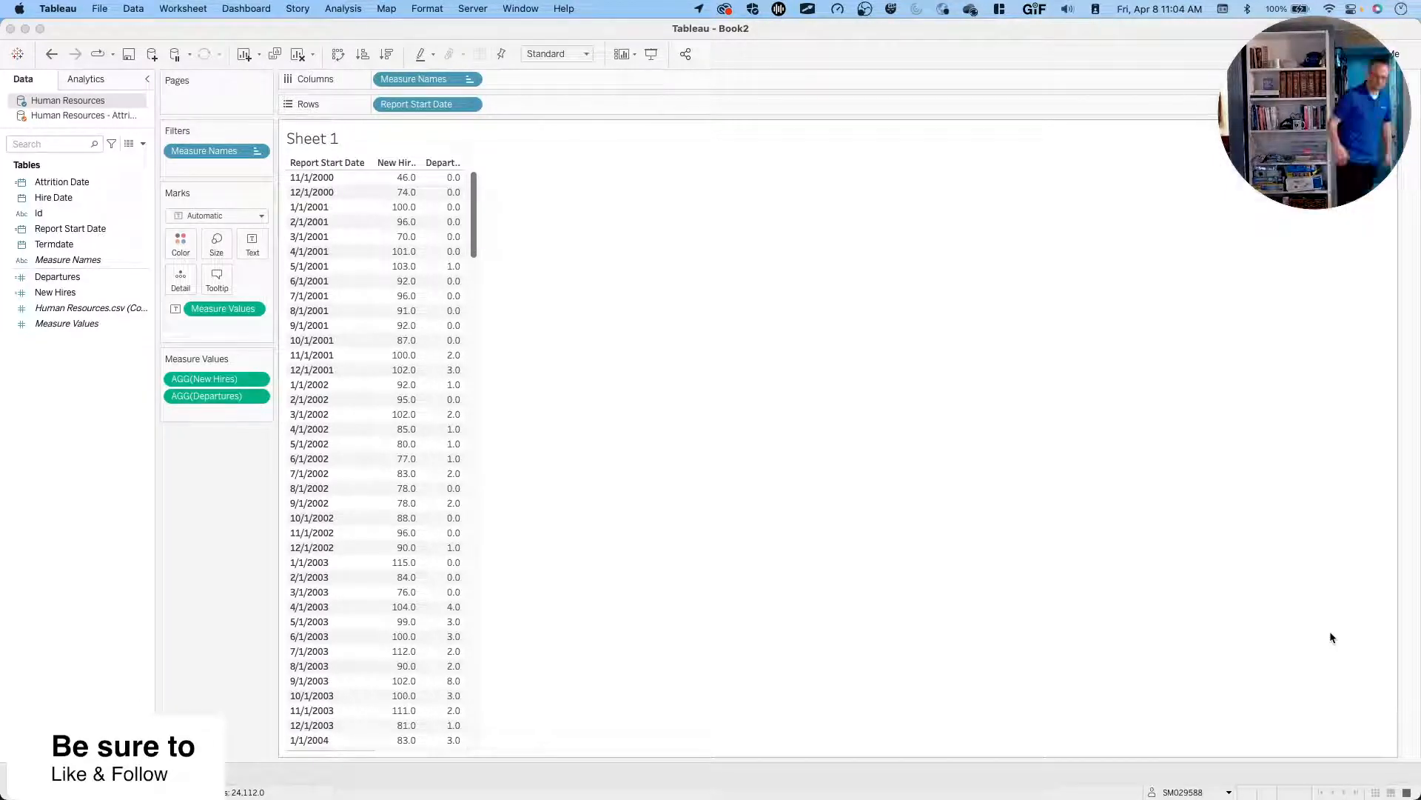
Switch to Chrome and review the requirements on the Workout Wednesday 2022 Week 14 page.
key("super+Tab")
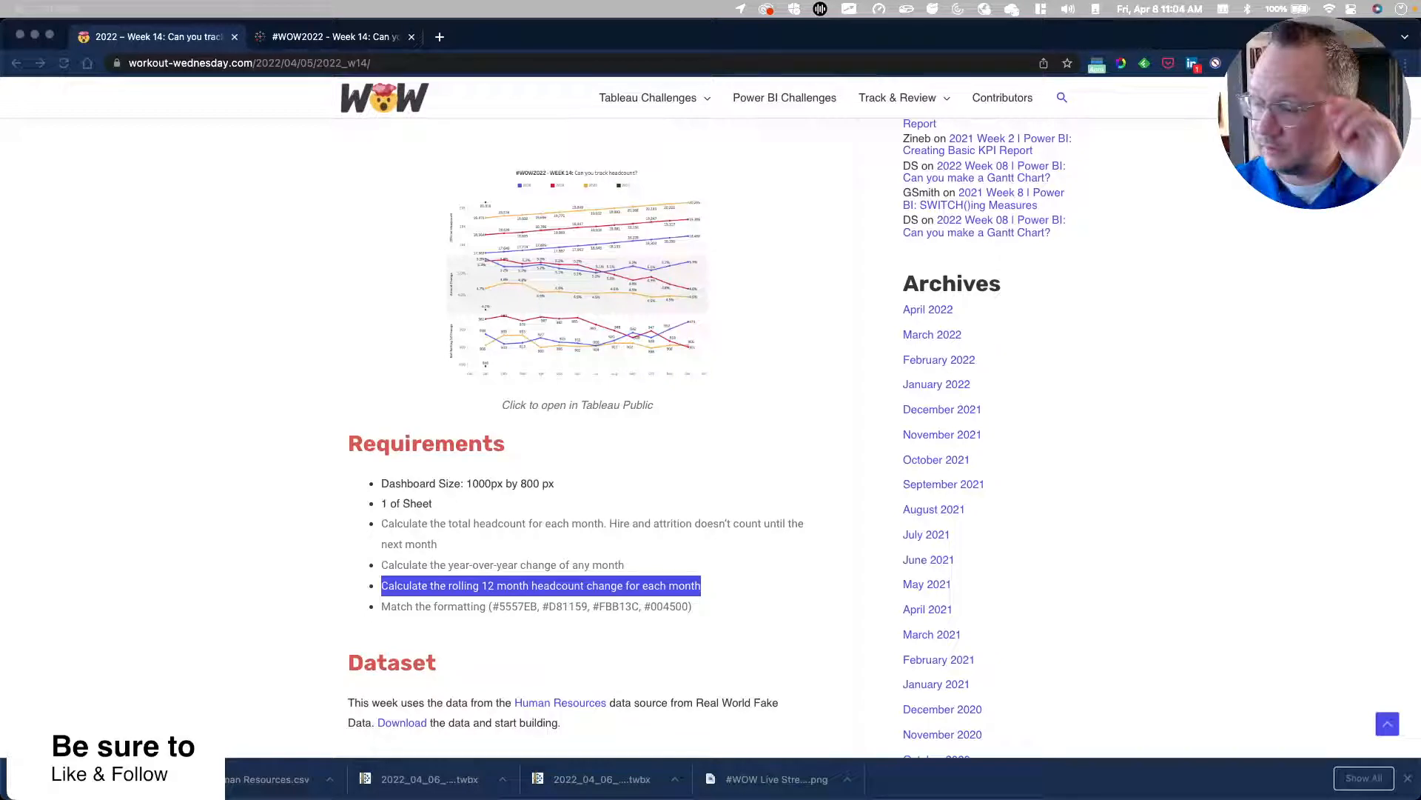
key("super+Tab")
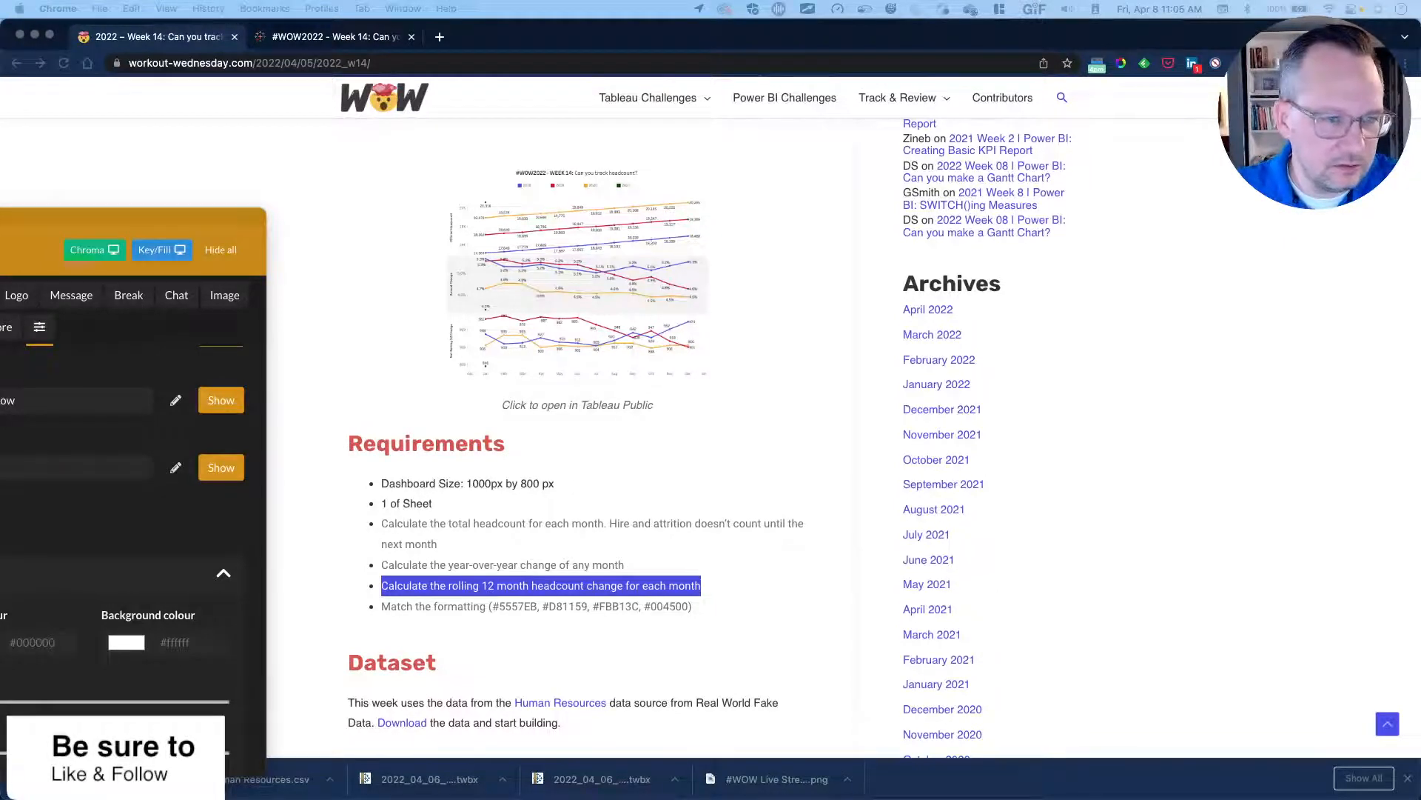
Switch to Tableau and review the monthly New Hires and Departures values in the Sheet 1 table.
key("super+Tab")
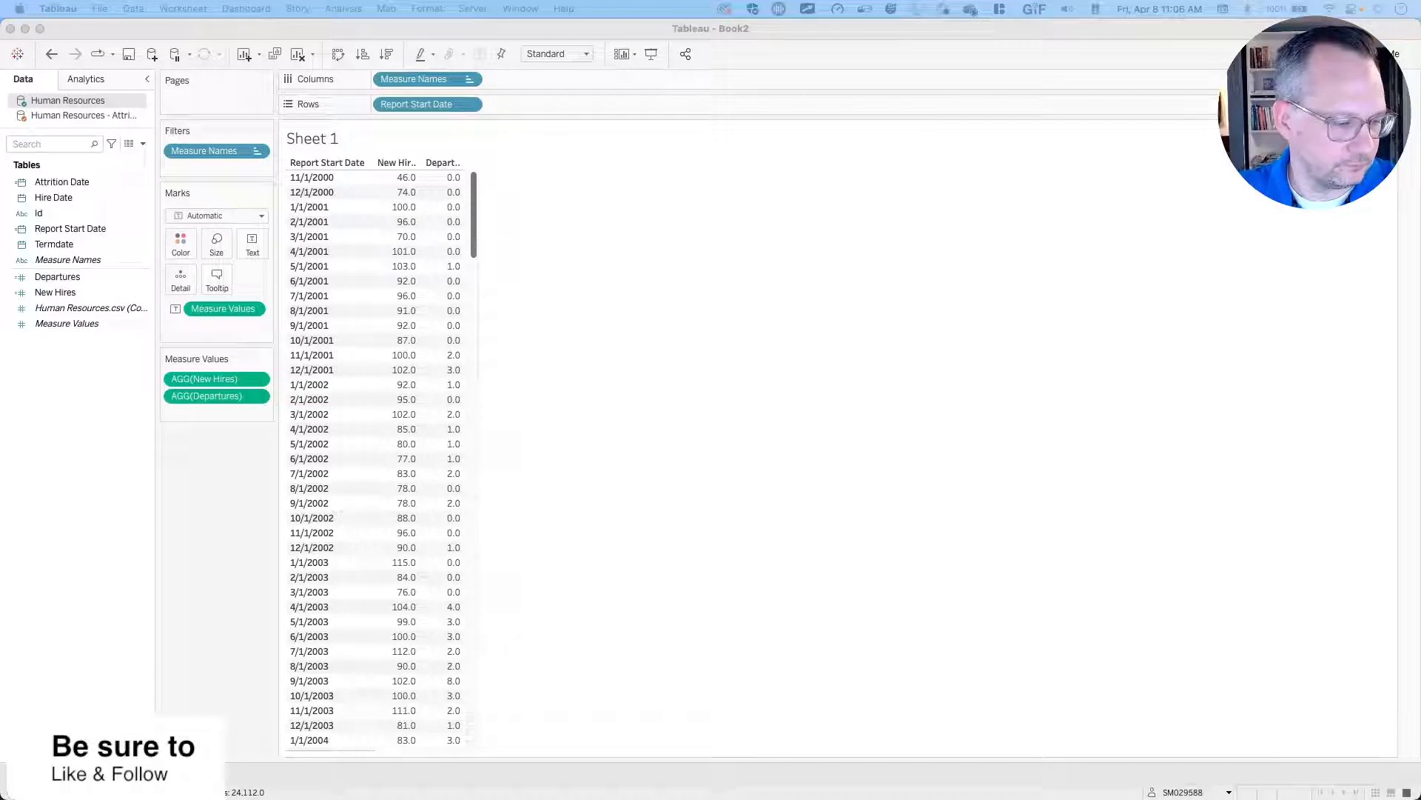
left_click(739, 530)
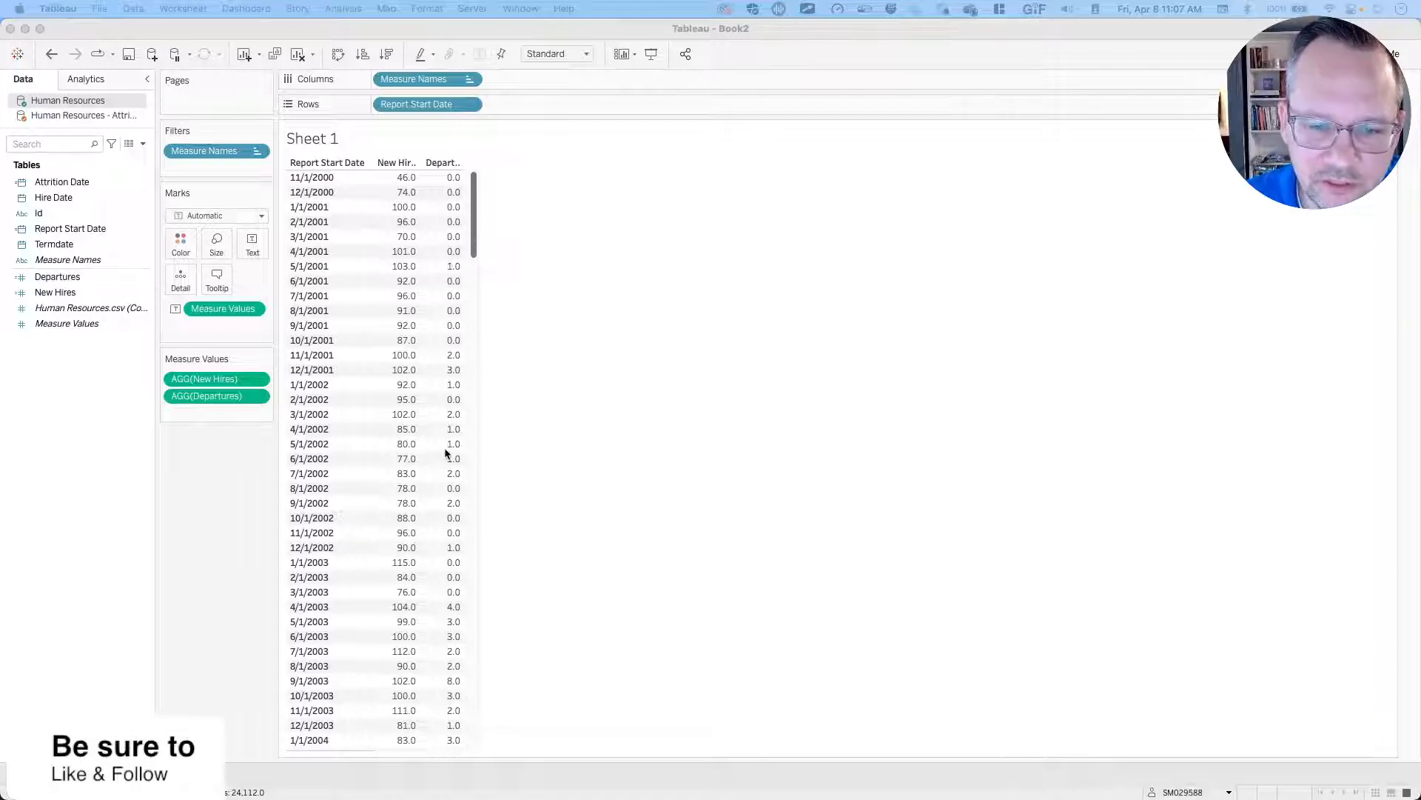
scroll(446, 453, "down", 6)
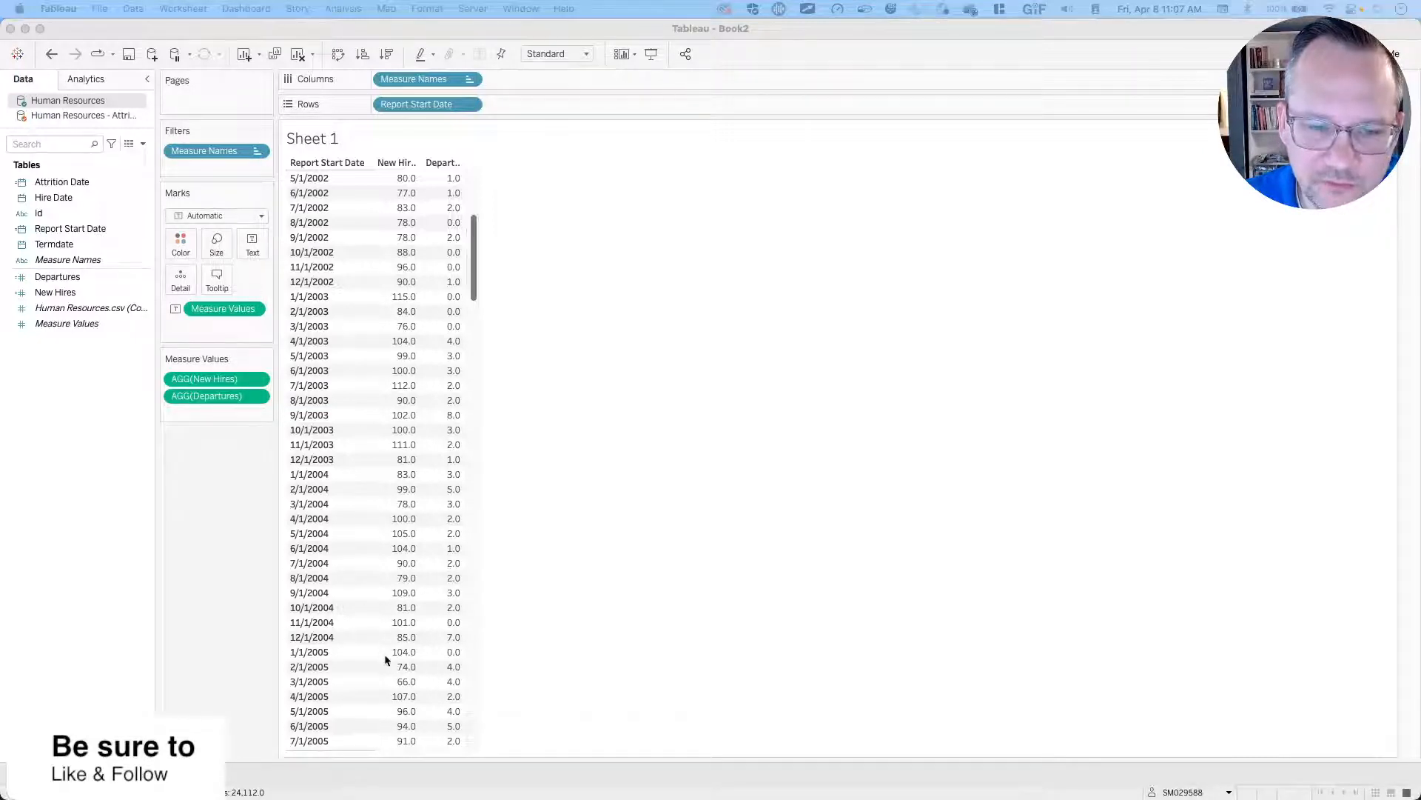
scroll(429, 554, "up", 6)
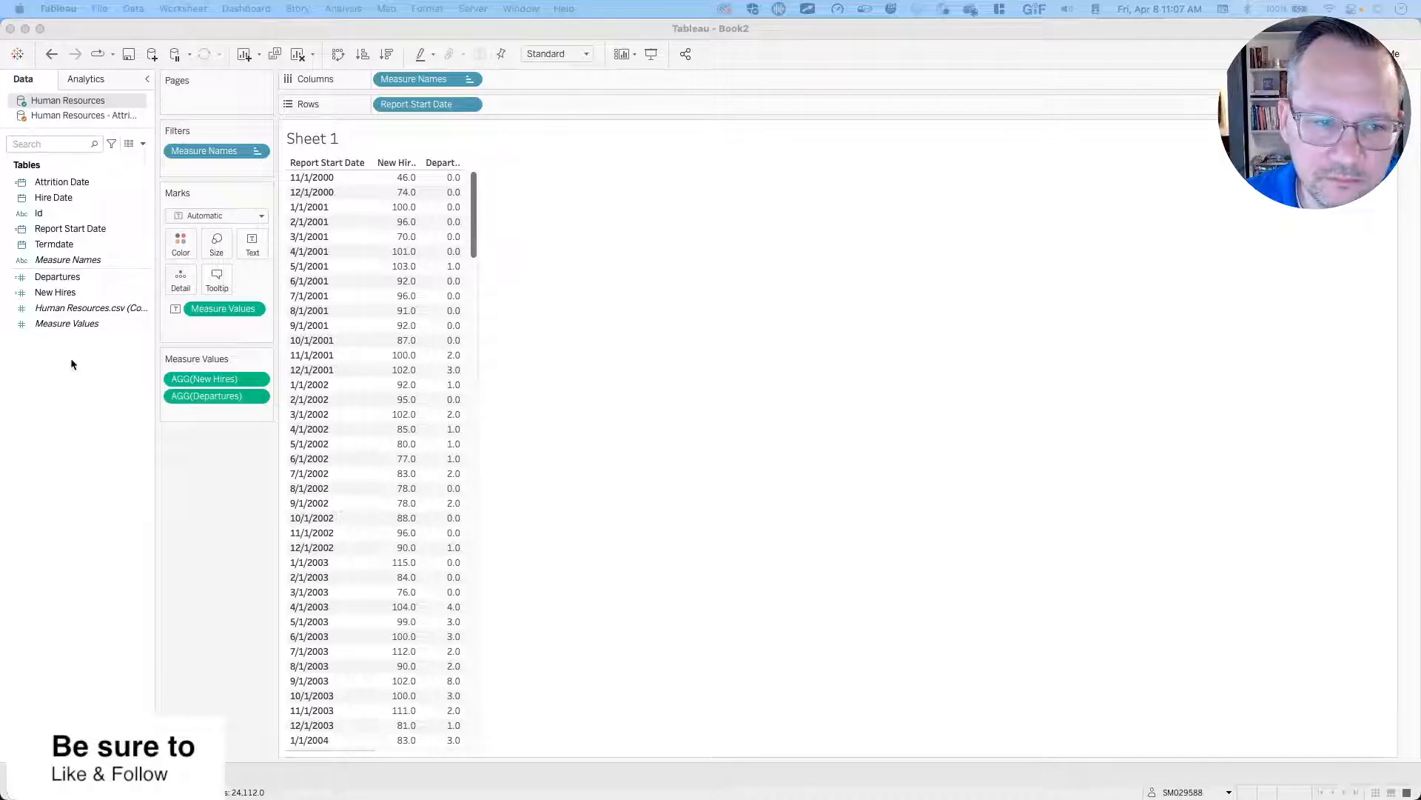
left_click(80, 392)
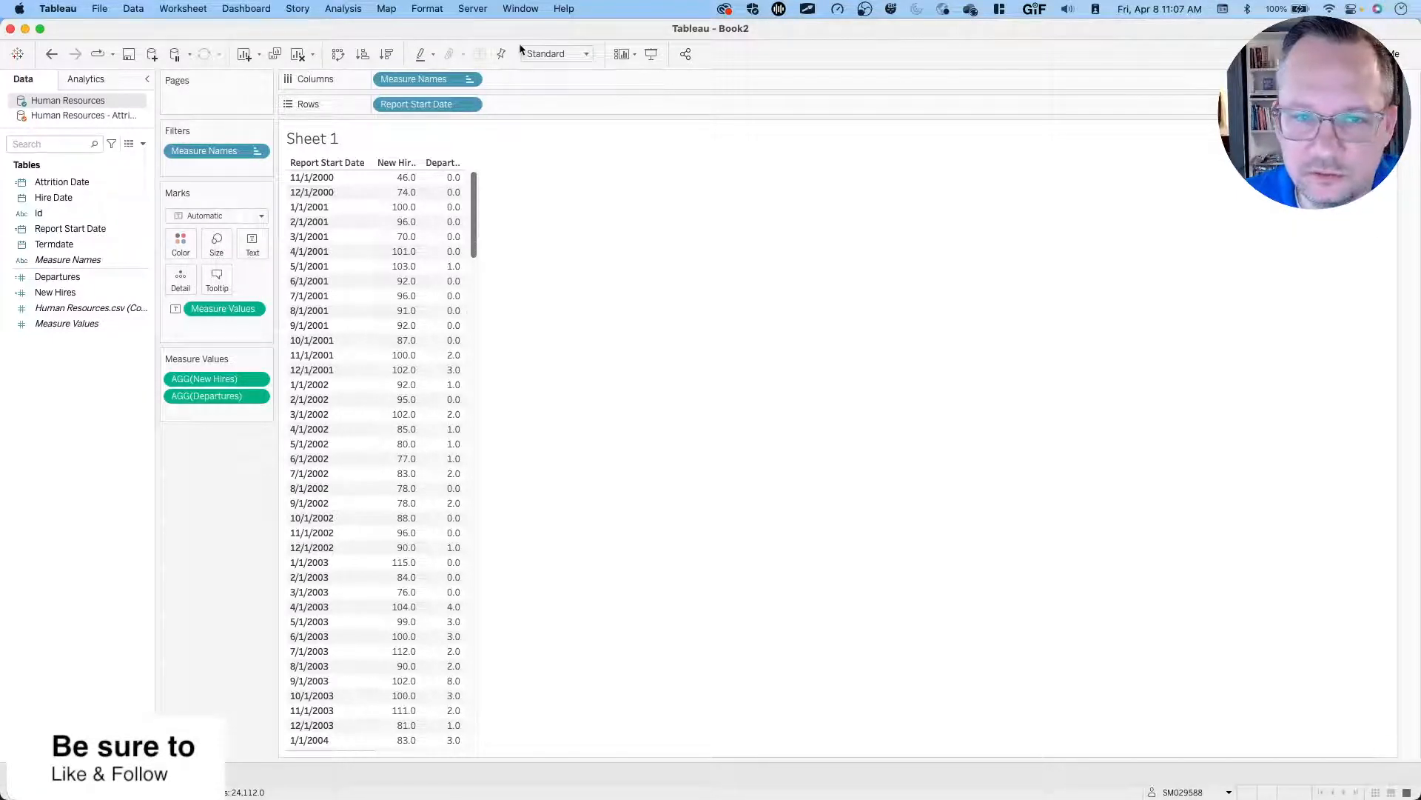
left_click(41, 29)
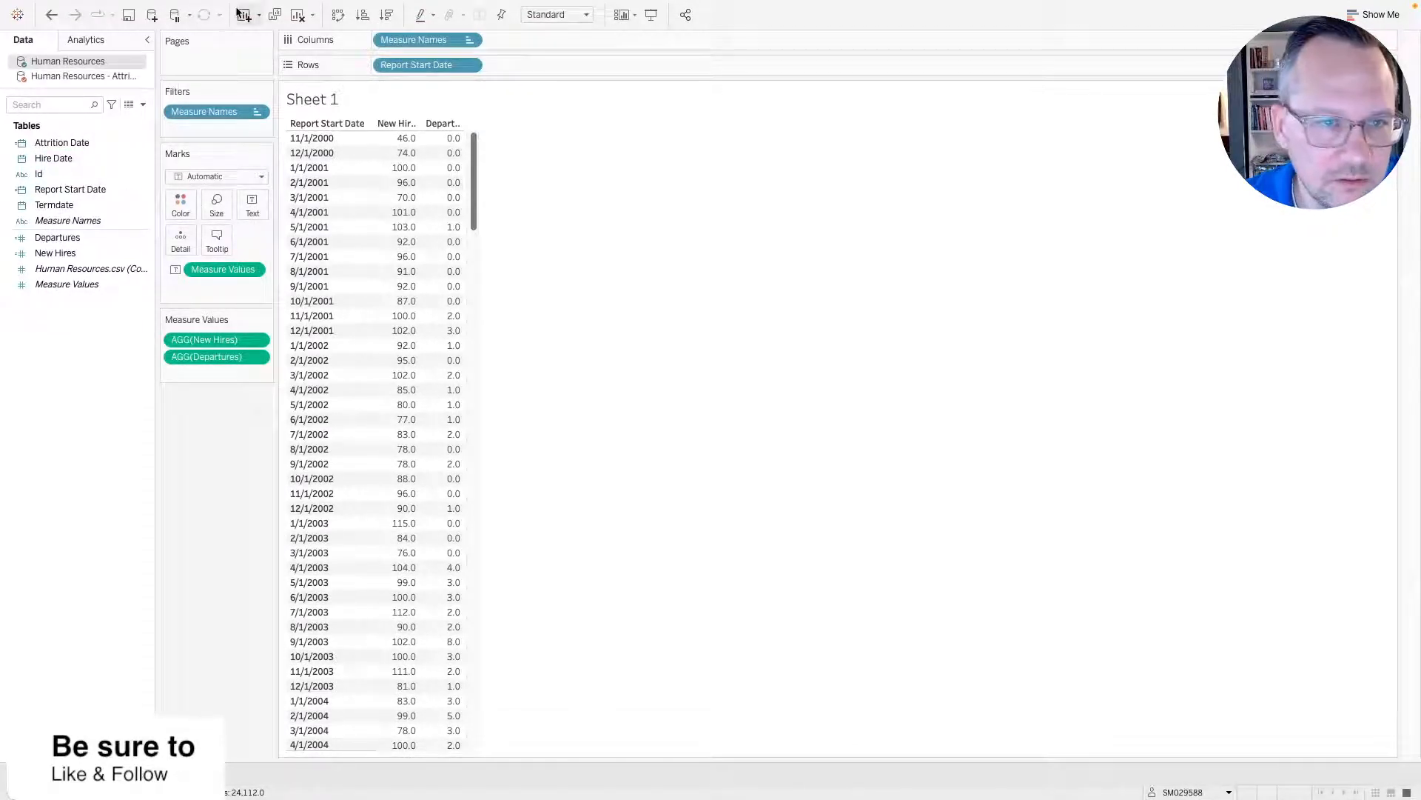
mouse_move(155, 1)
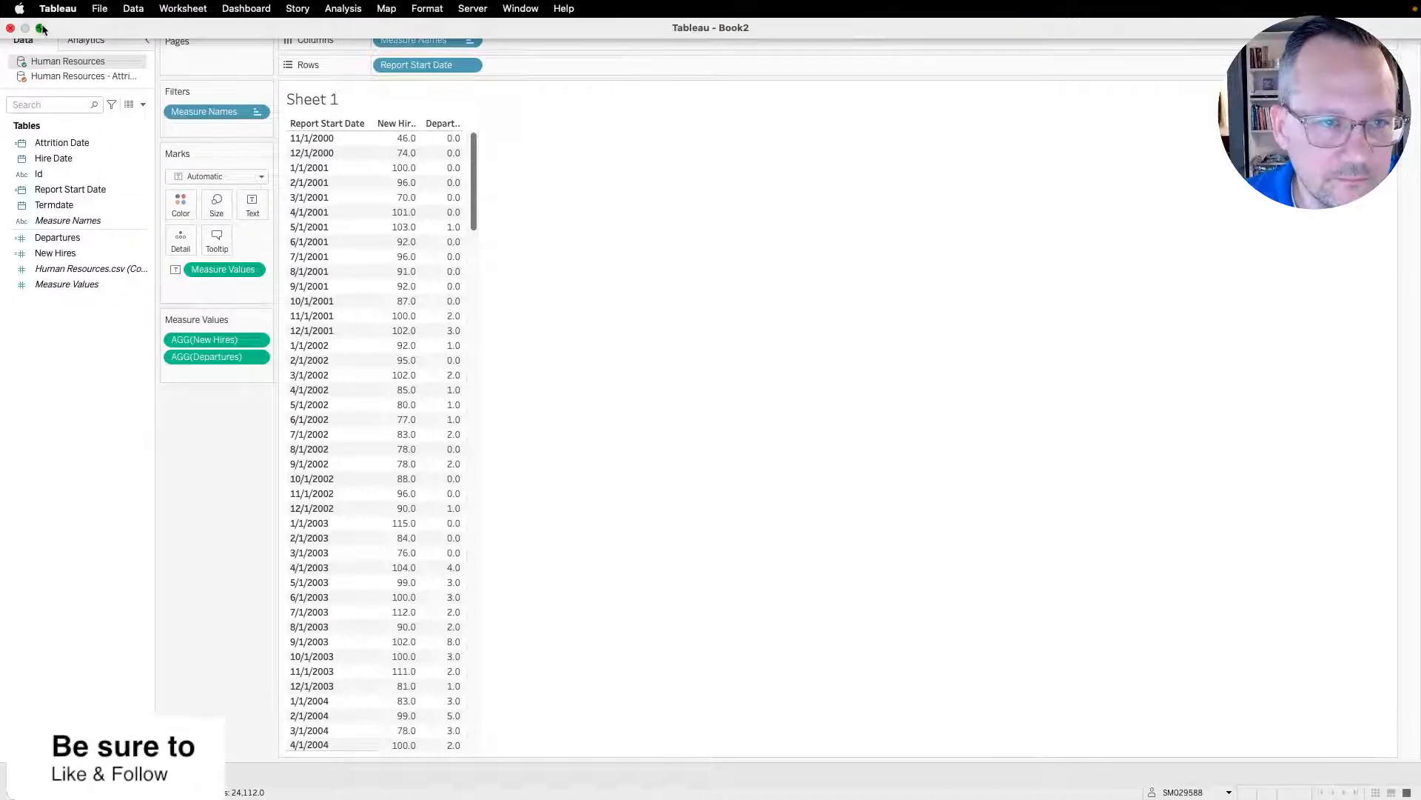
left_click(41, 29)
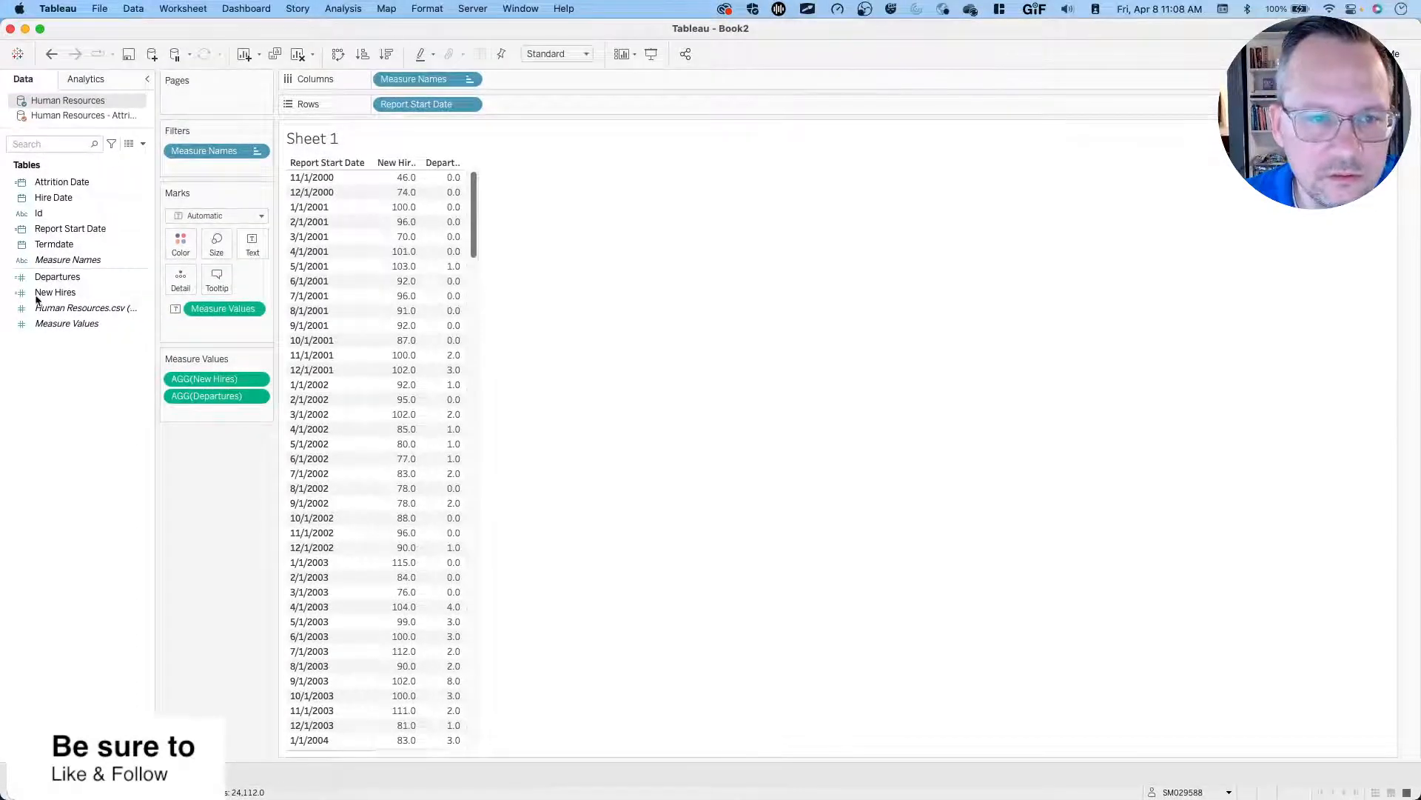
left_click(59, 213)
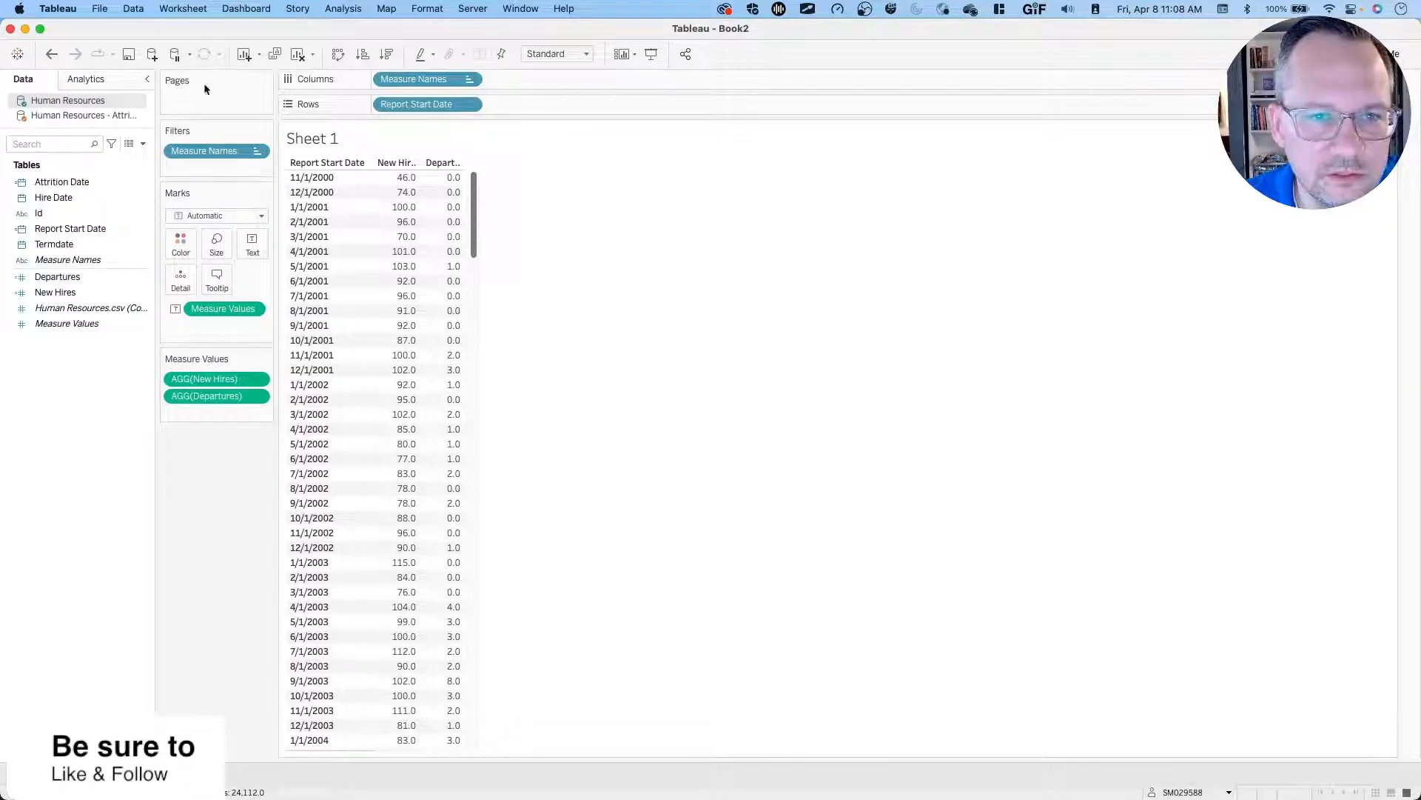
left_click(41, 30)
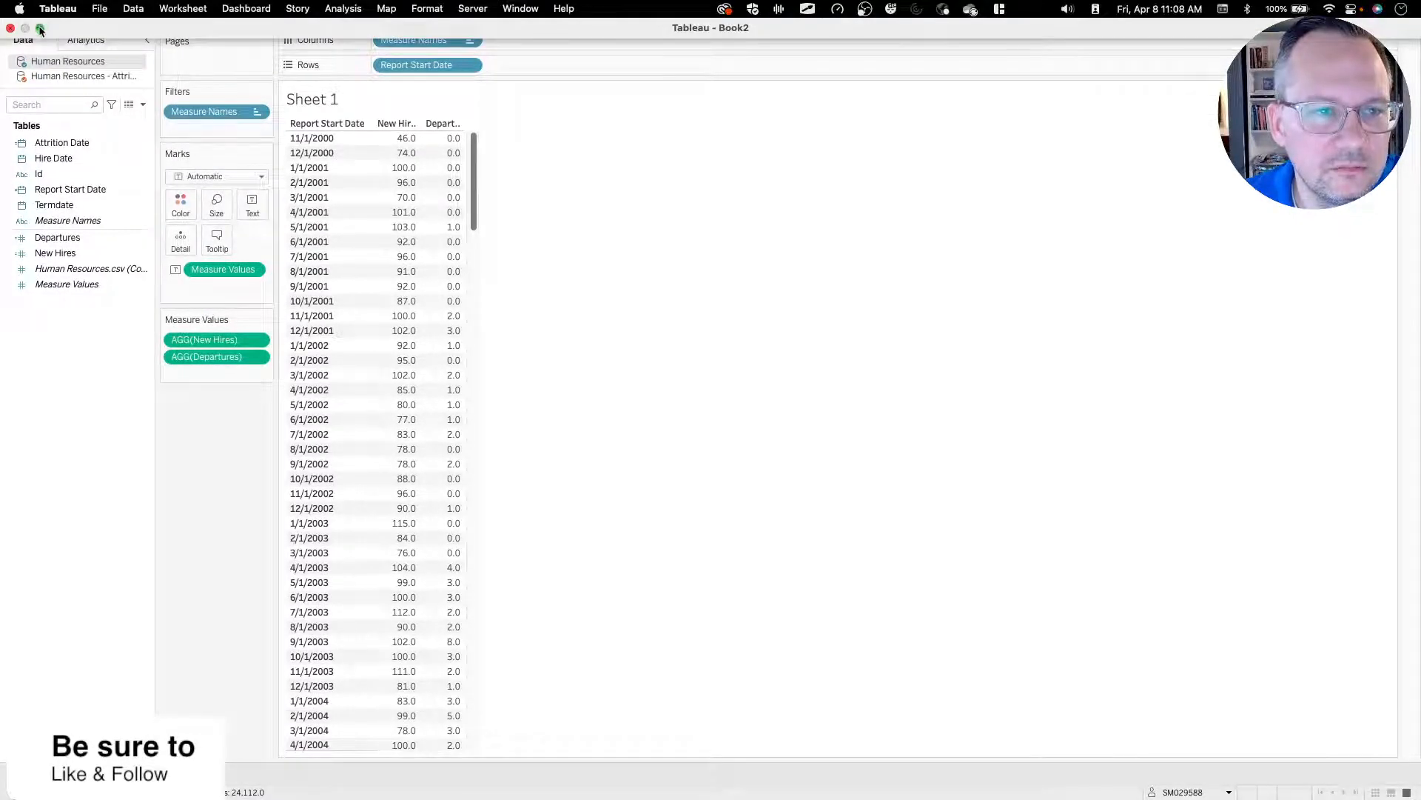
left_click(42, 30)
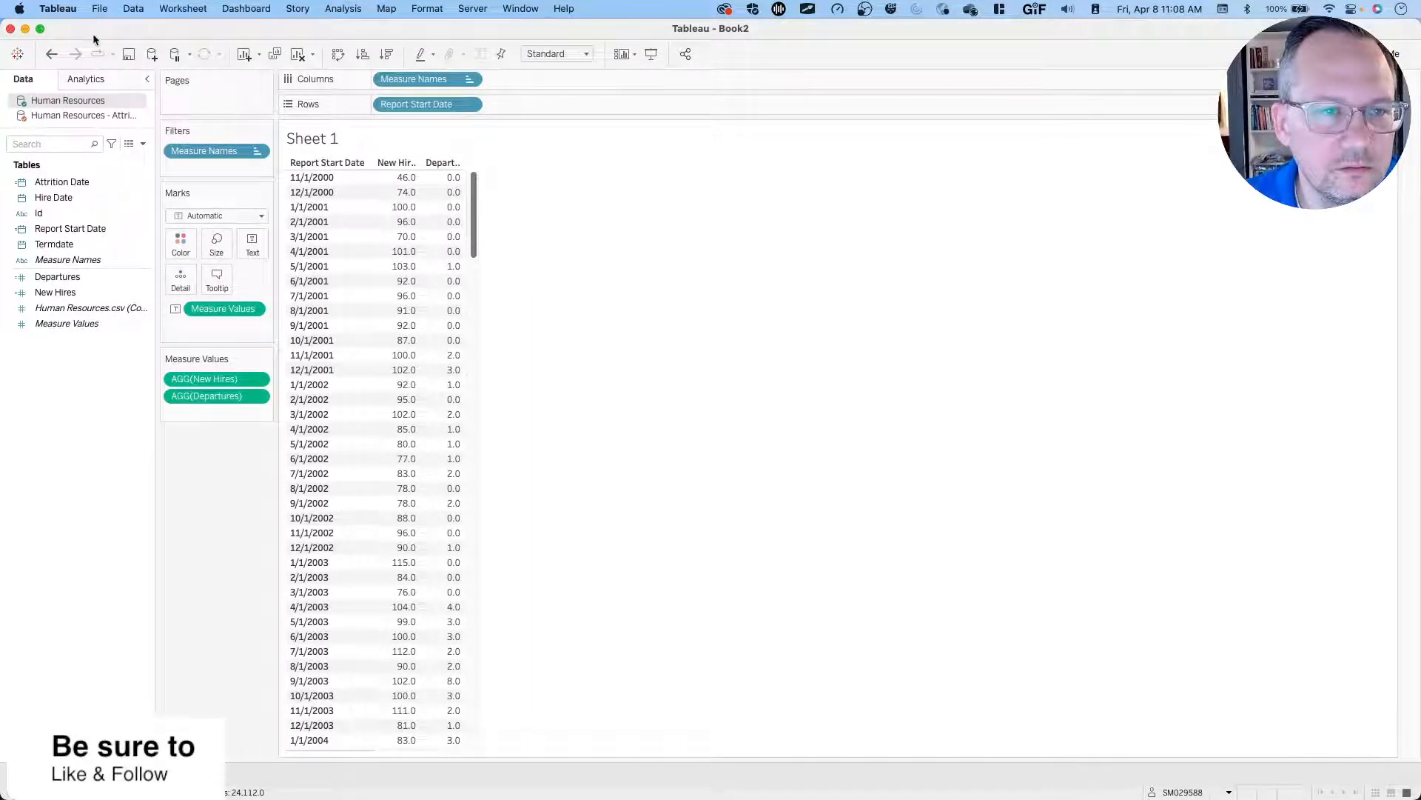
mouse_move(41, 31)
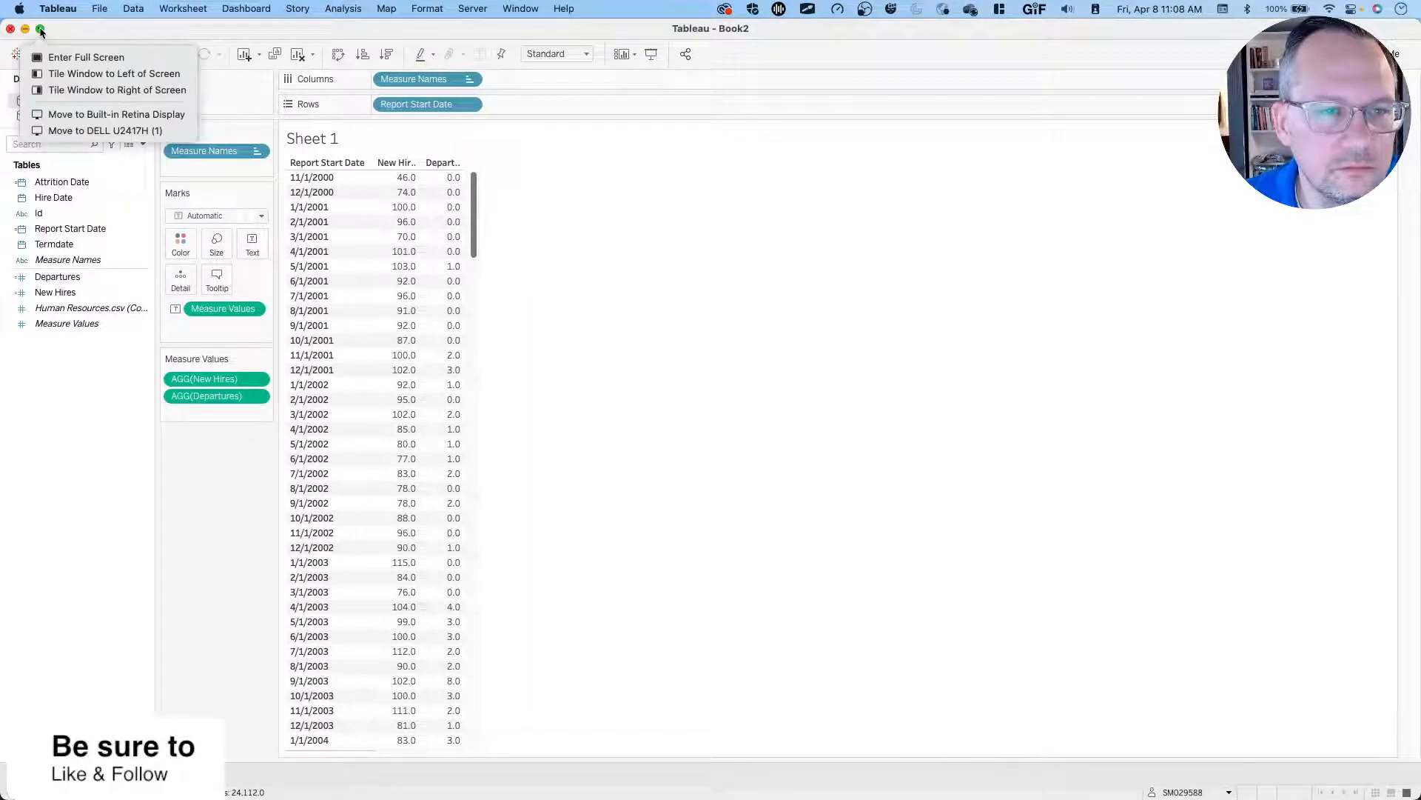
left_click(103, 121)
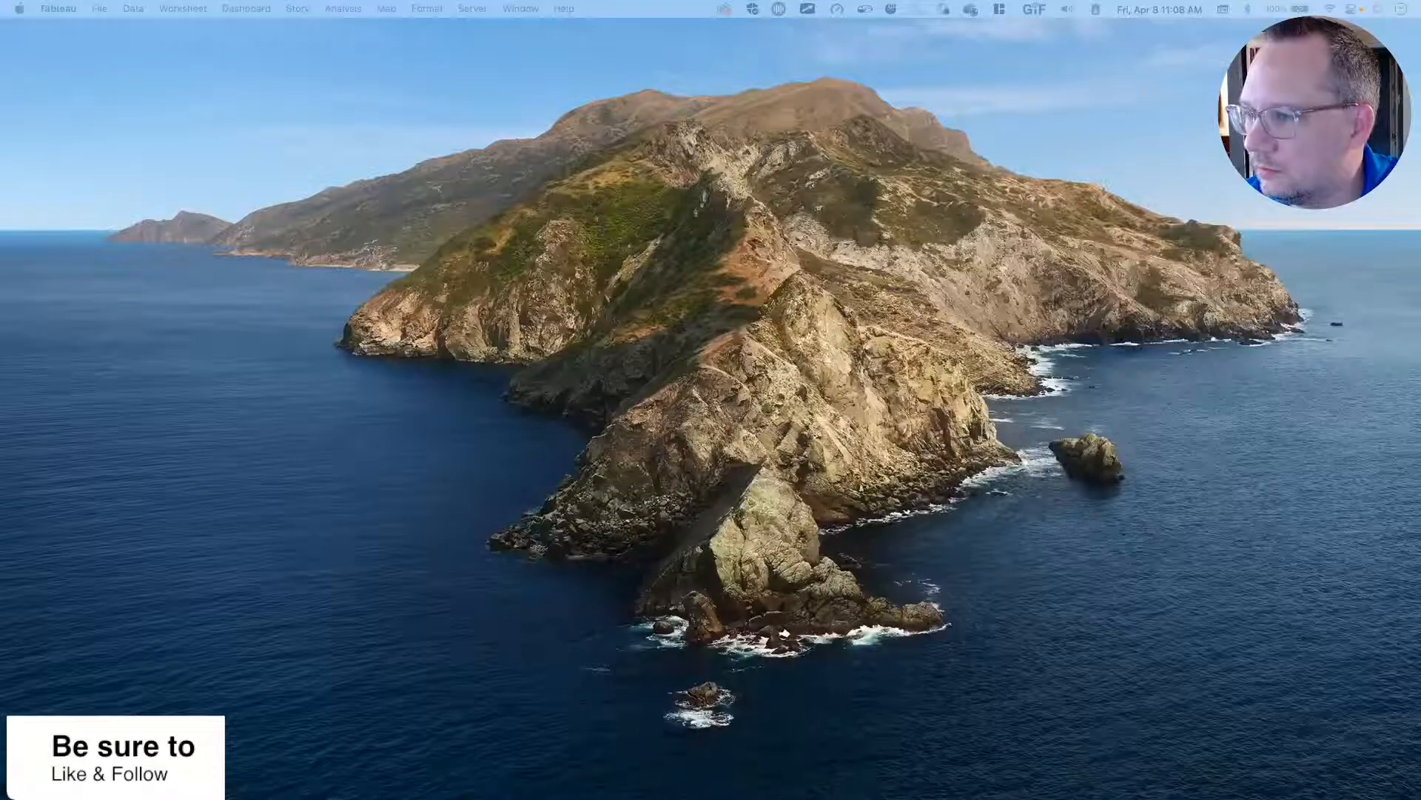
left_click_drag(1420, 133, 525, 34)
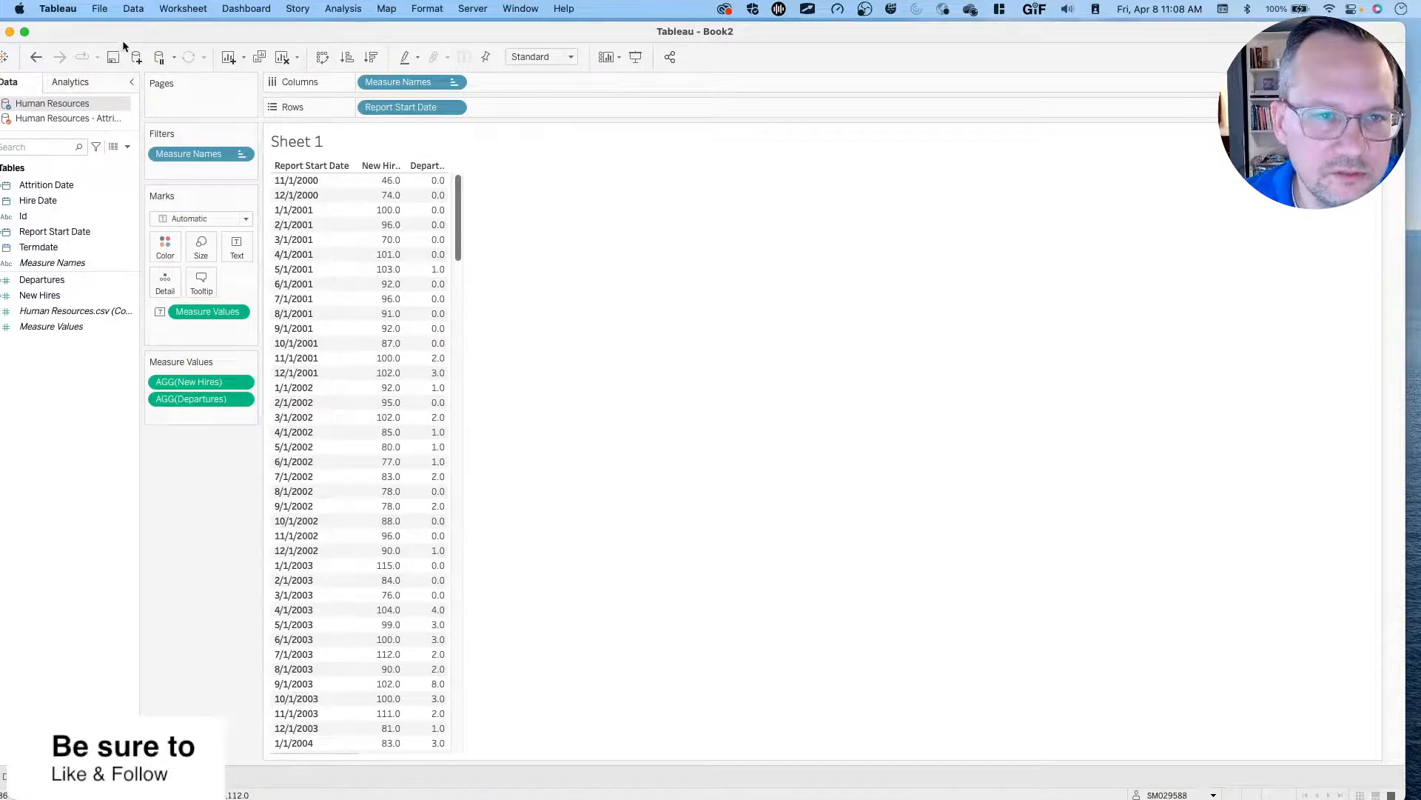
Save the workbook as hc in the Workbooks folder, in Tableau Workbook (*.twb) format.
left_click(115, 57)
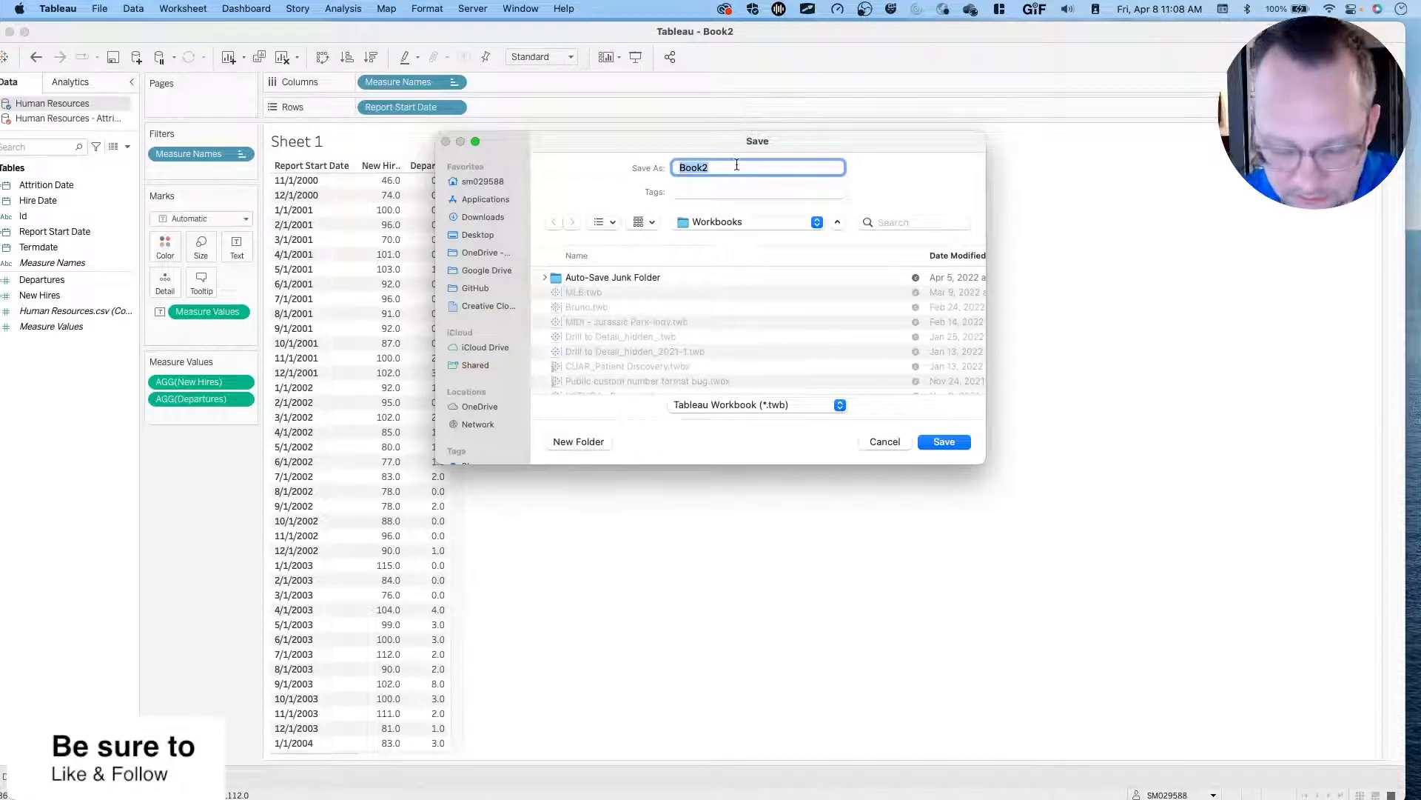
type("hc")
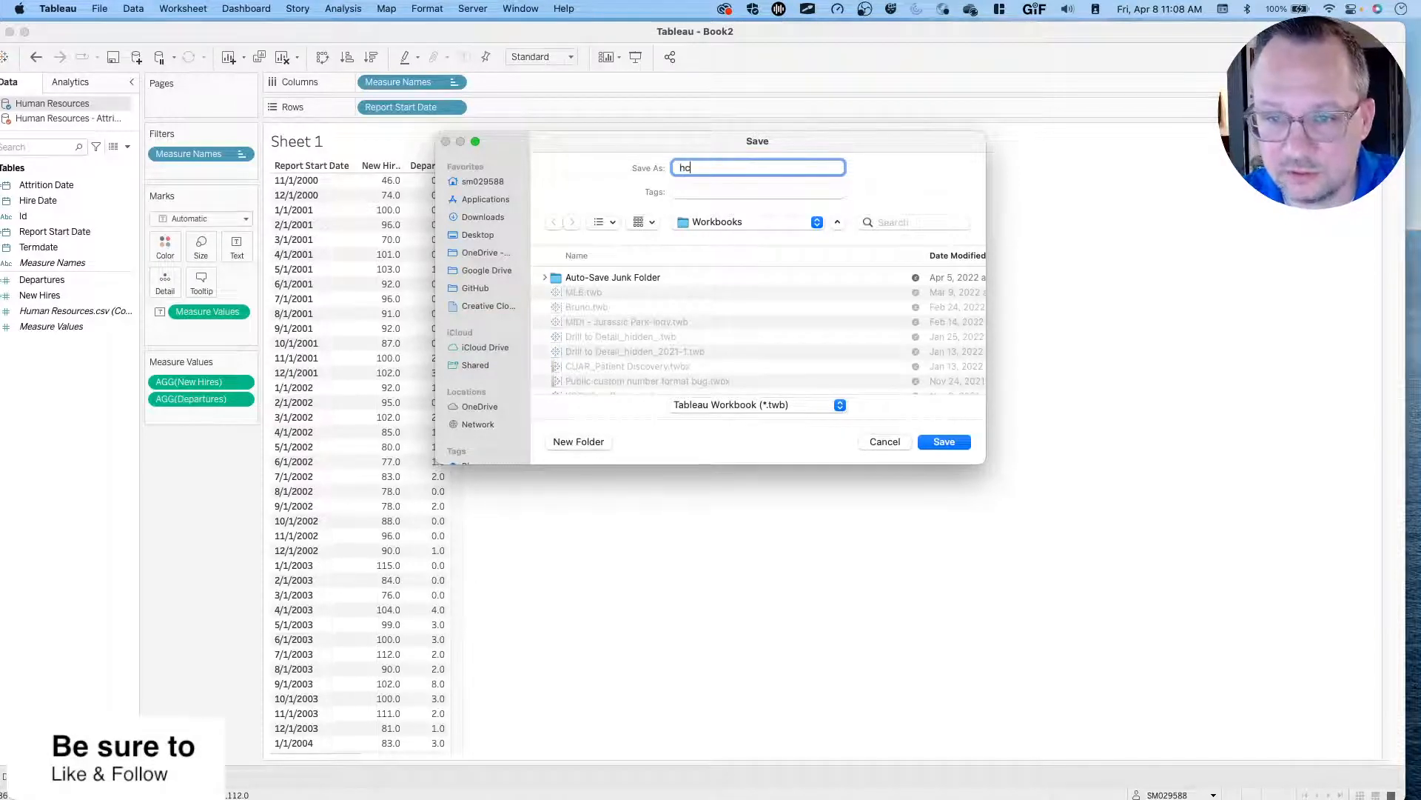
left_click(934, 445)
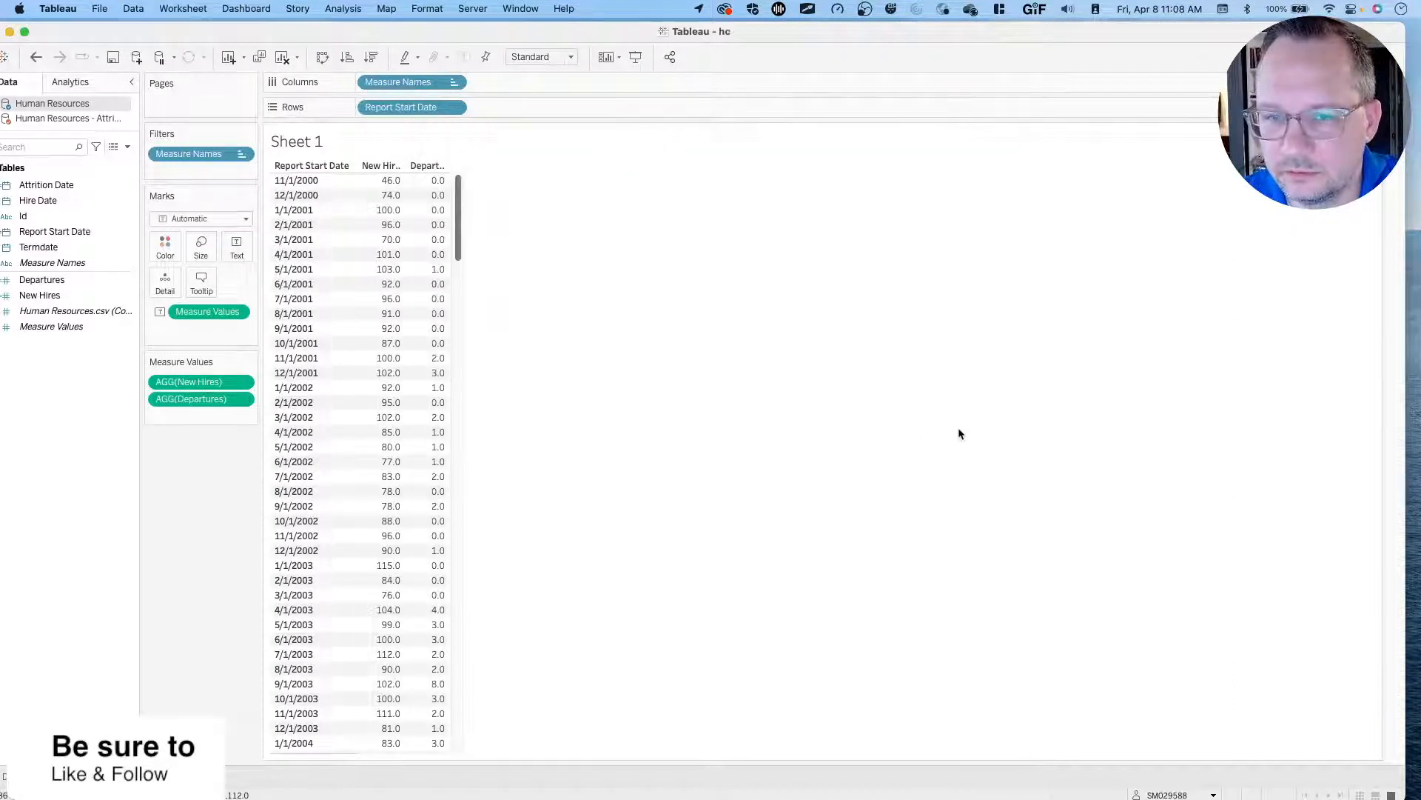
Quit Tableau and relaunch Tableau Desktop 2022.1 from a Spotlight search.
left_click(77, 12)
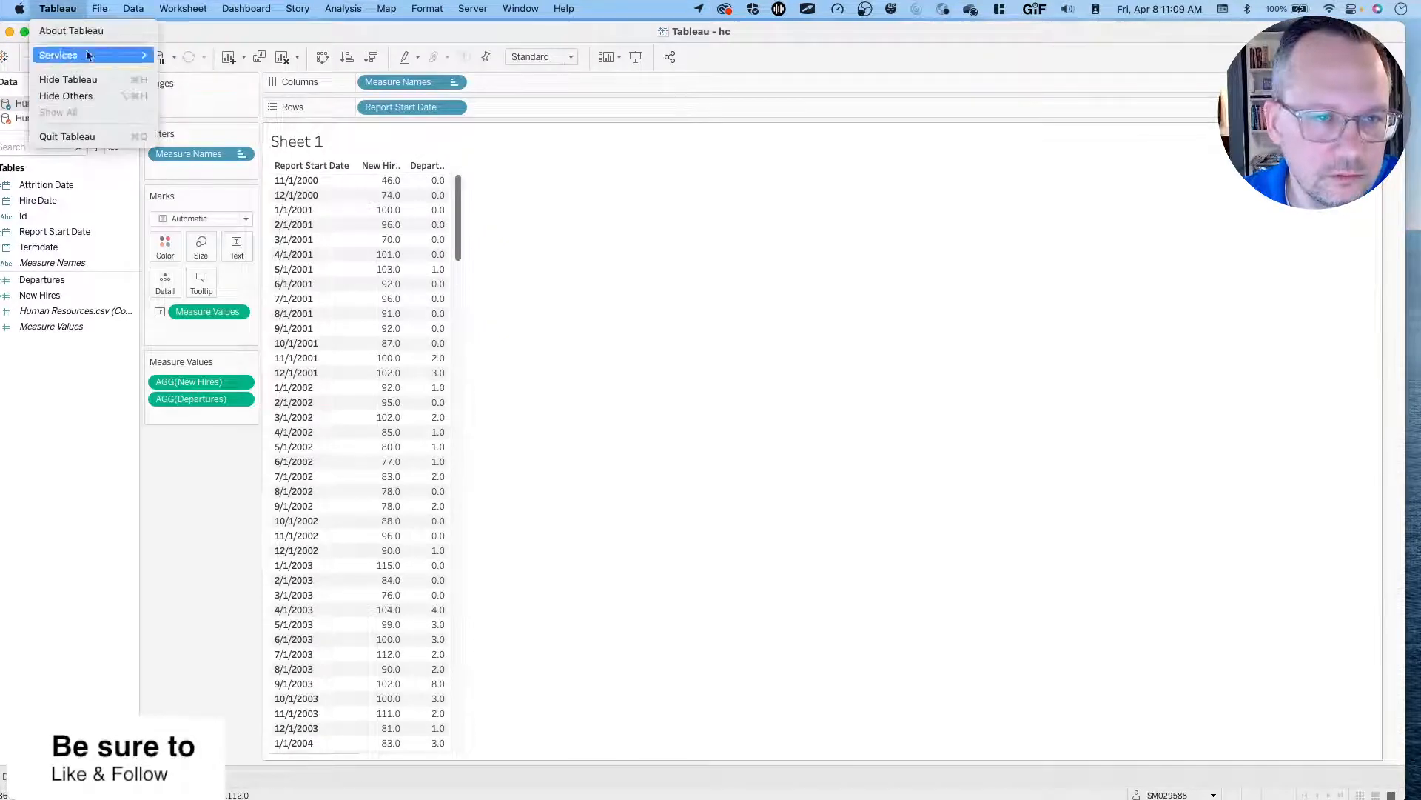
left_click(85, 137)
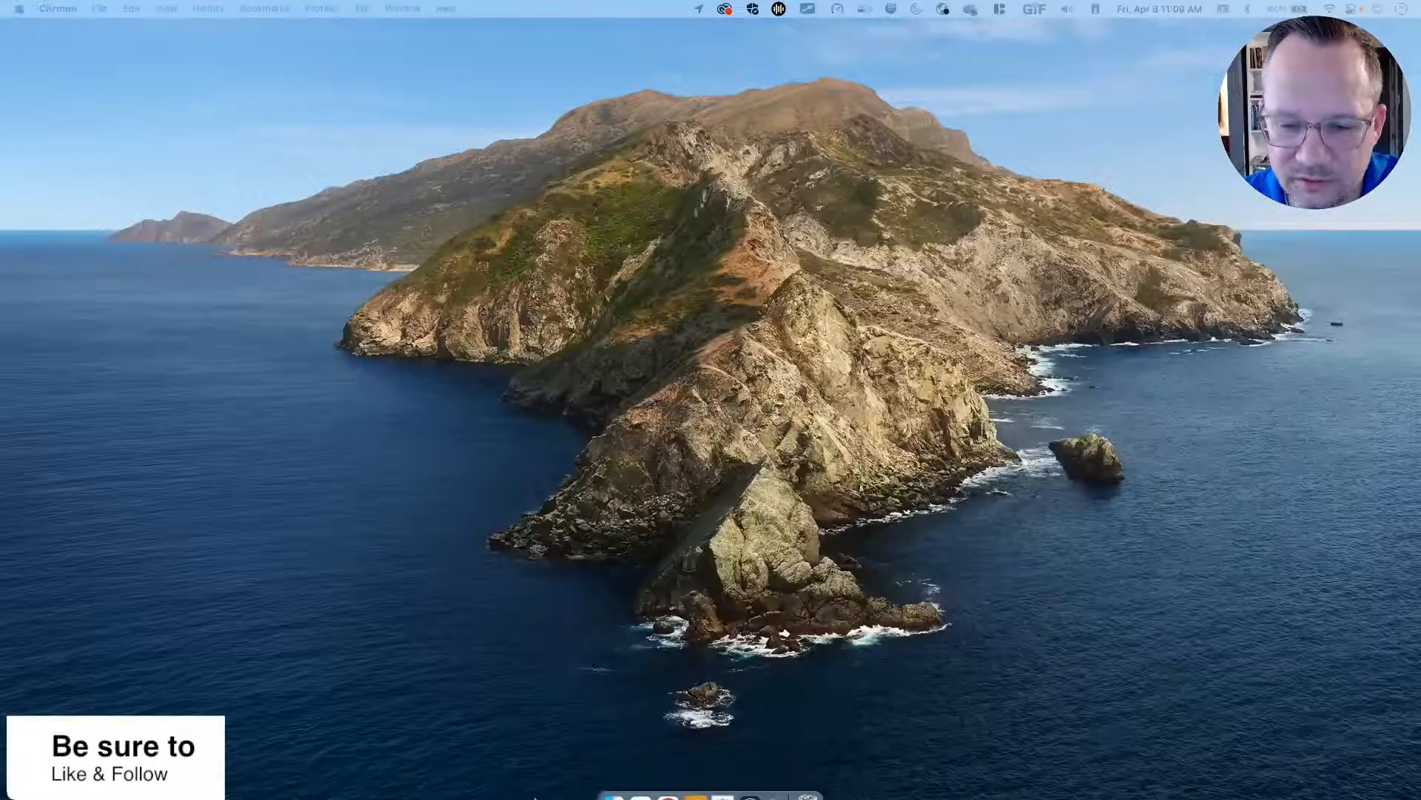
key("super+space")
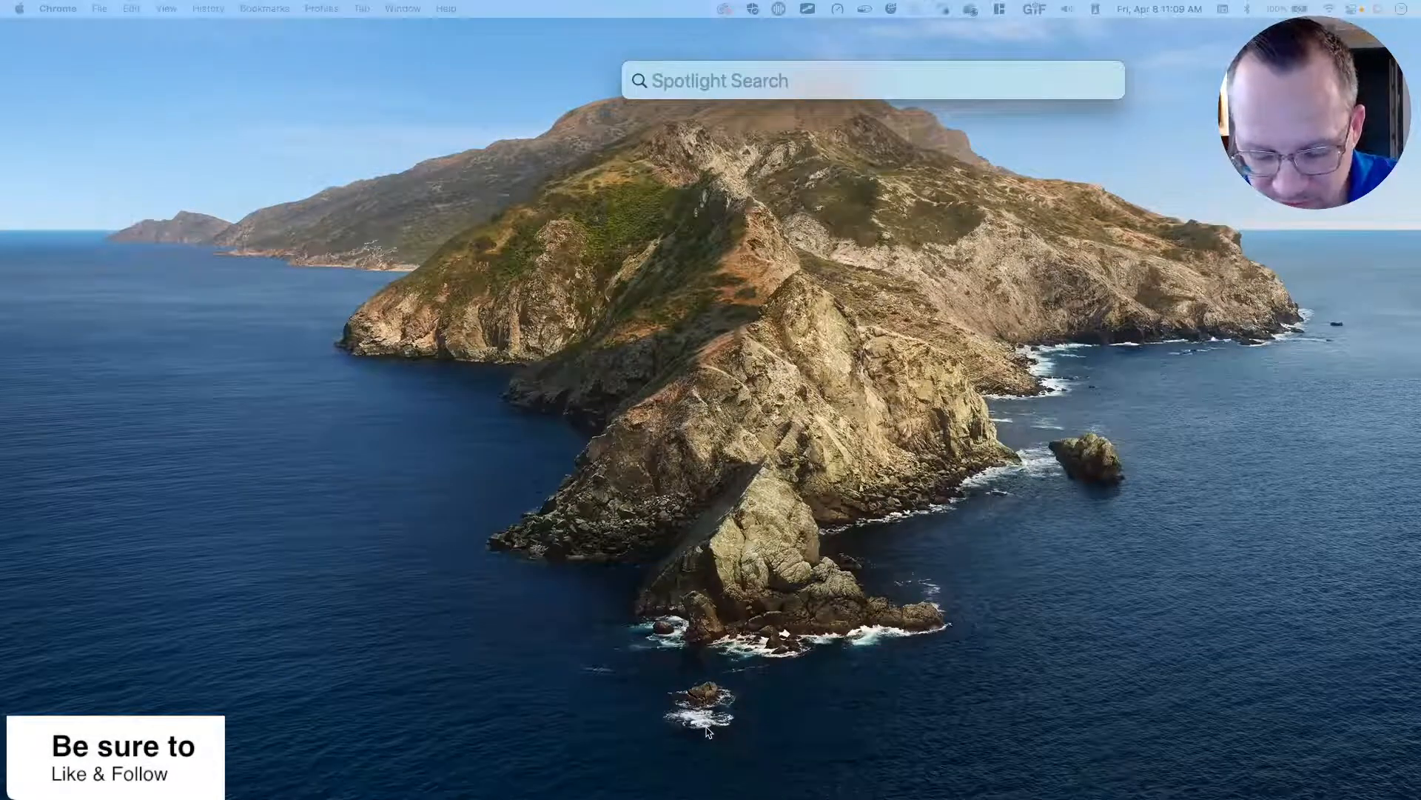
type("head")
key("BackSpace")
key("BackSpace")
key("BackSpace")
key("BackSpace")
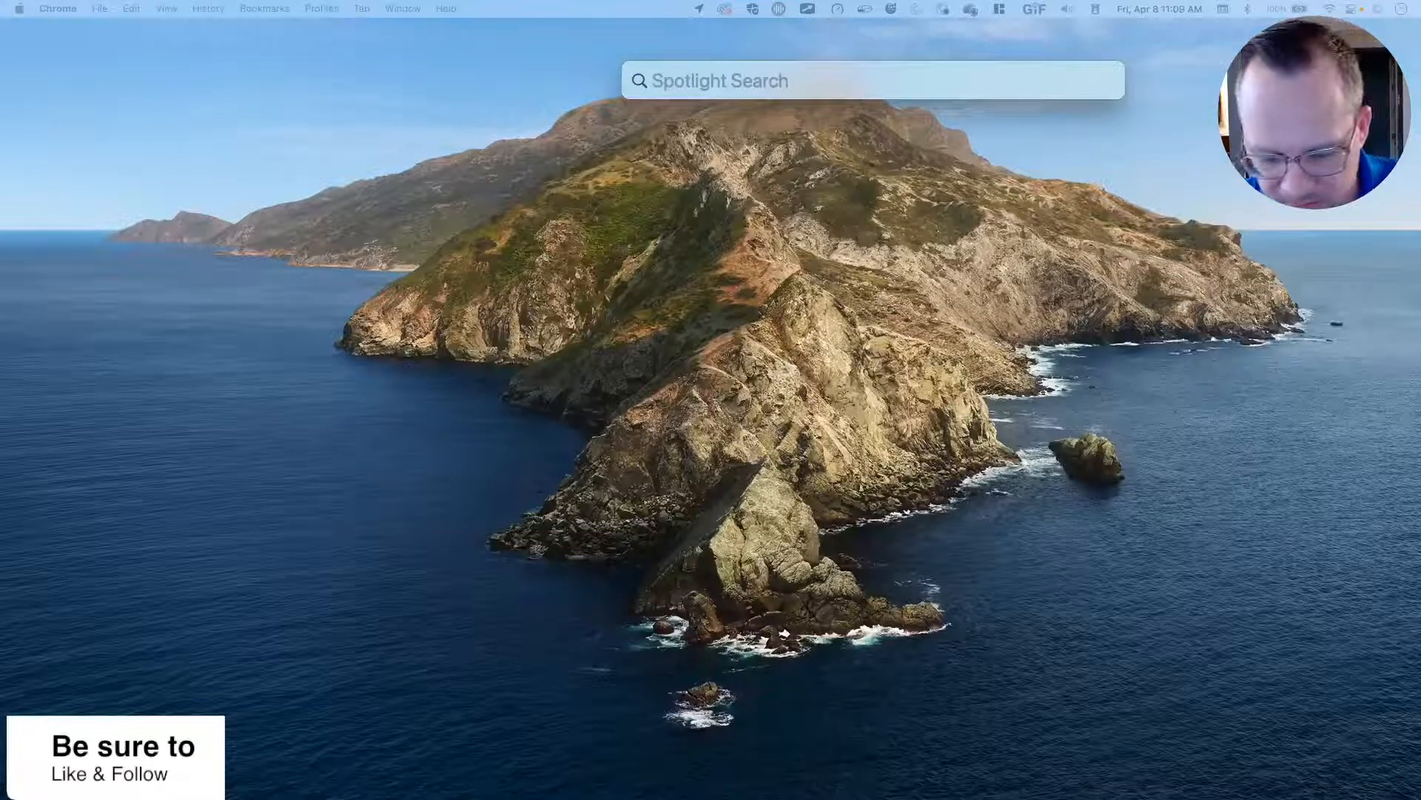
type("tab")
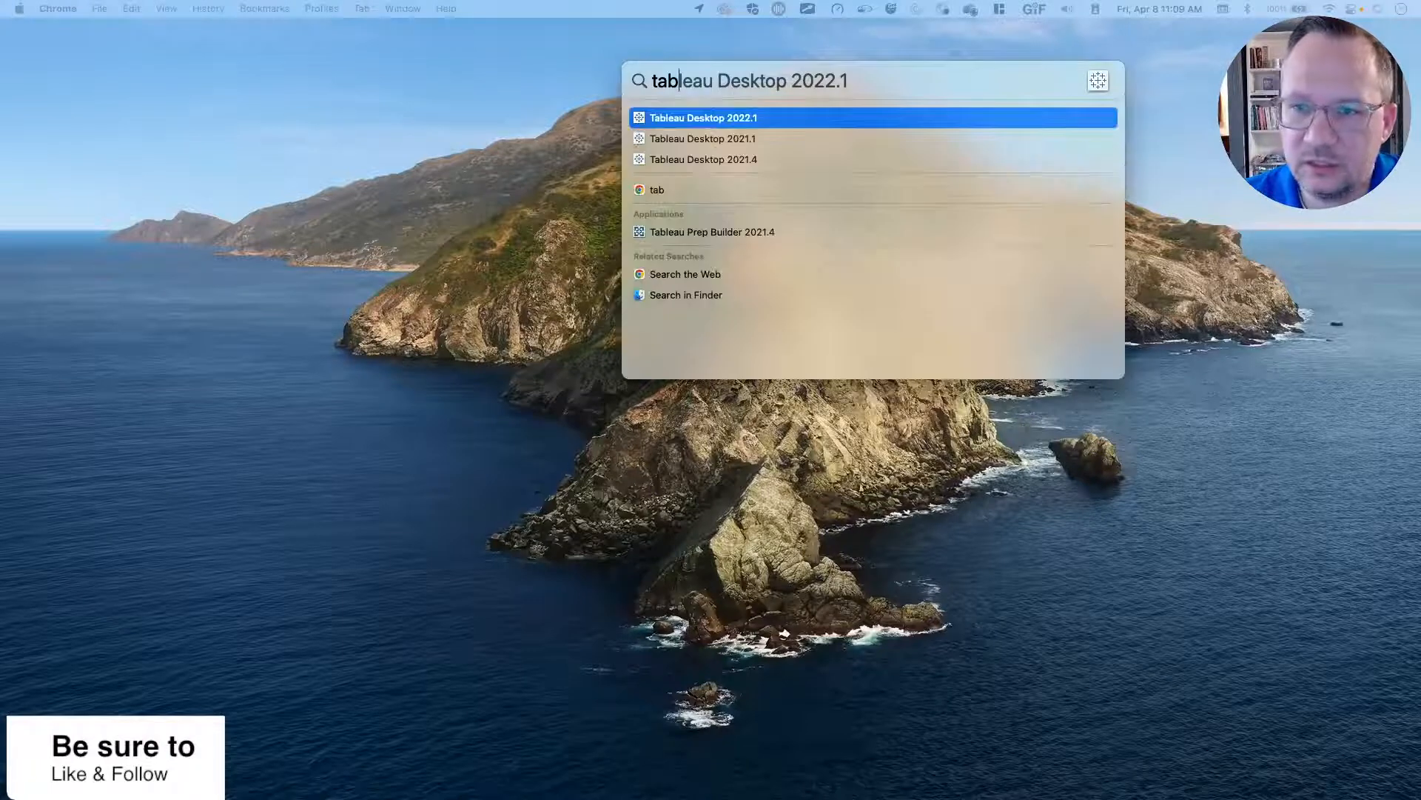
key("Return")
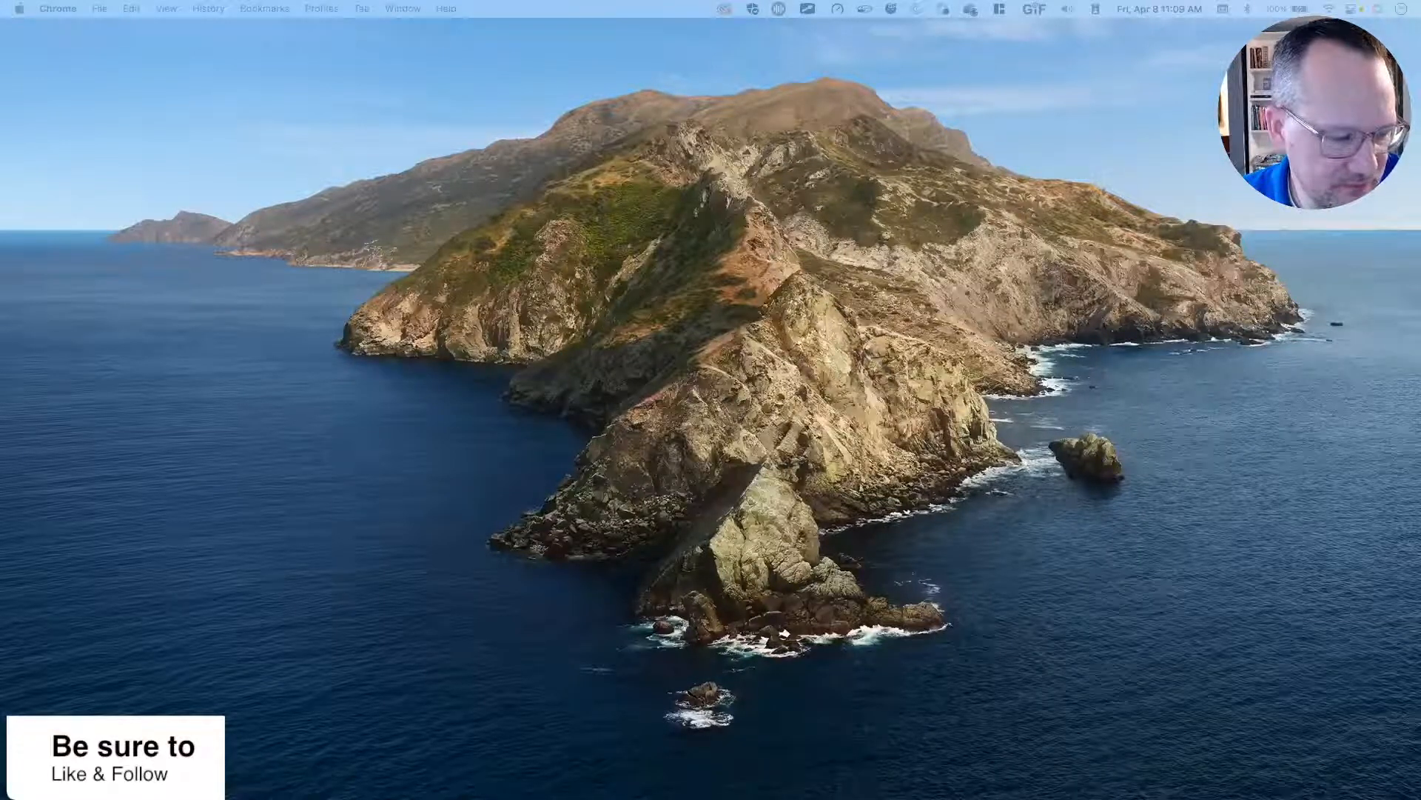
Bring the reopened hc workbook window onto this display and enlarge it to fill the screen.
mouse_move(751, 784)
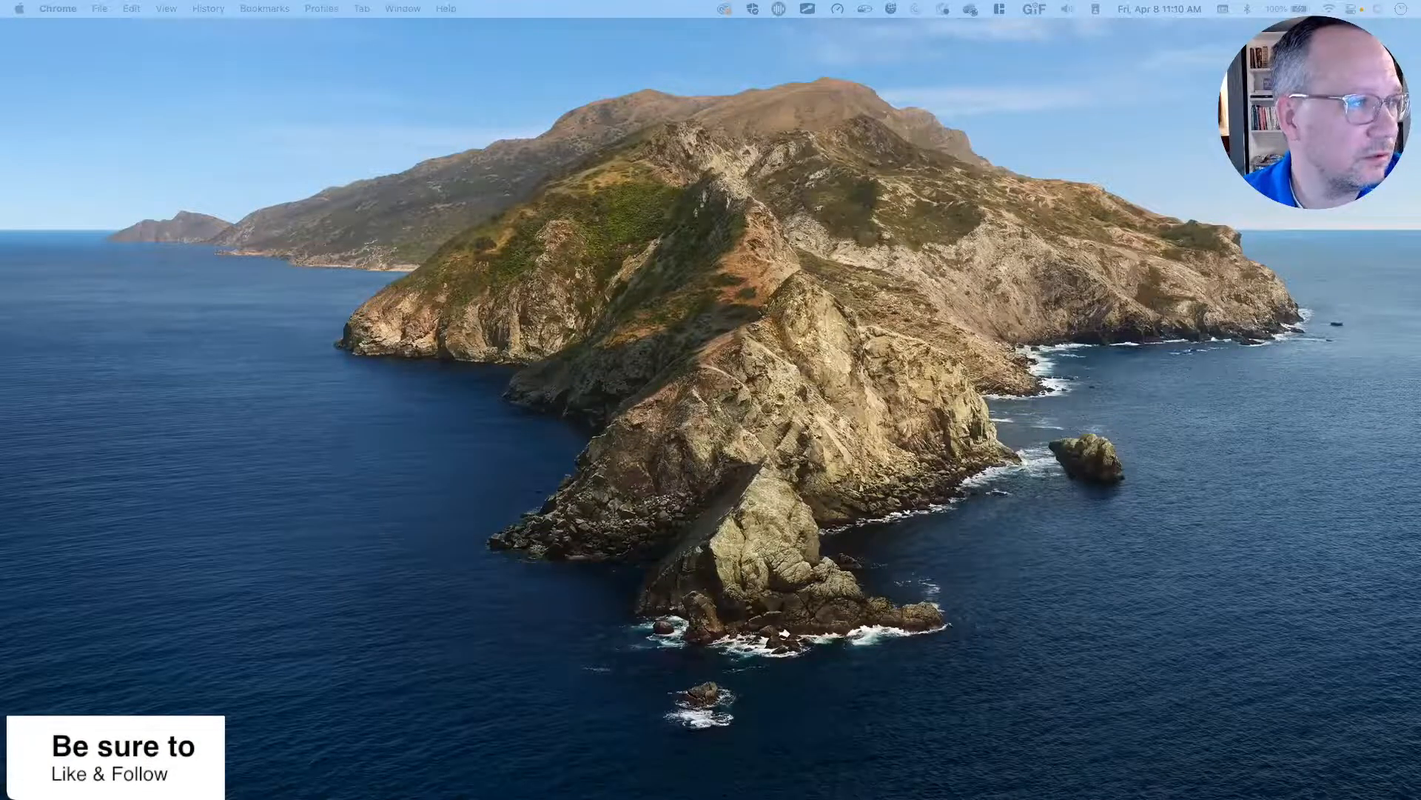
left_click_drag(0, 11, 51, 11)
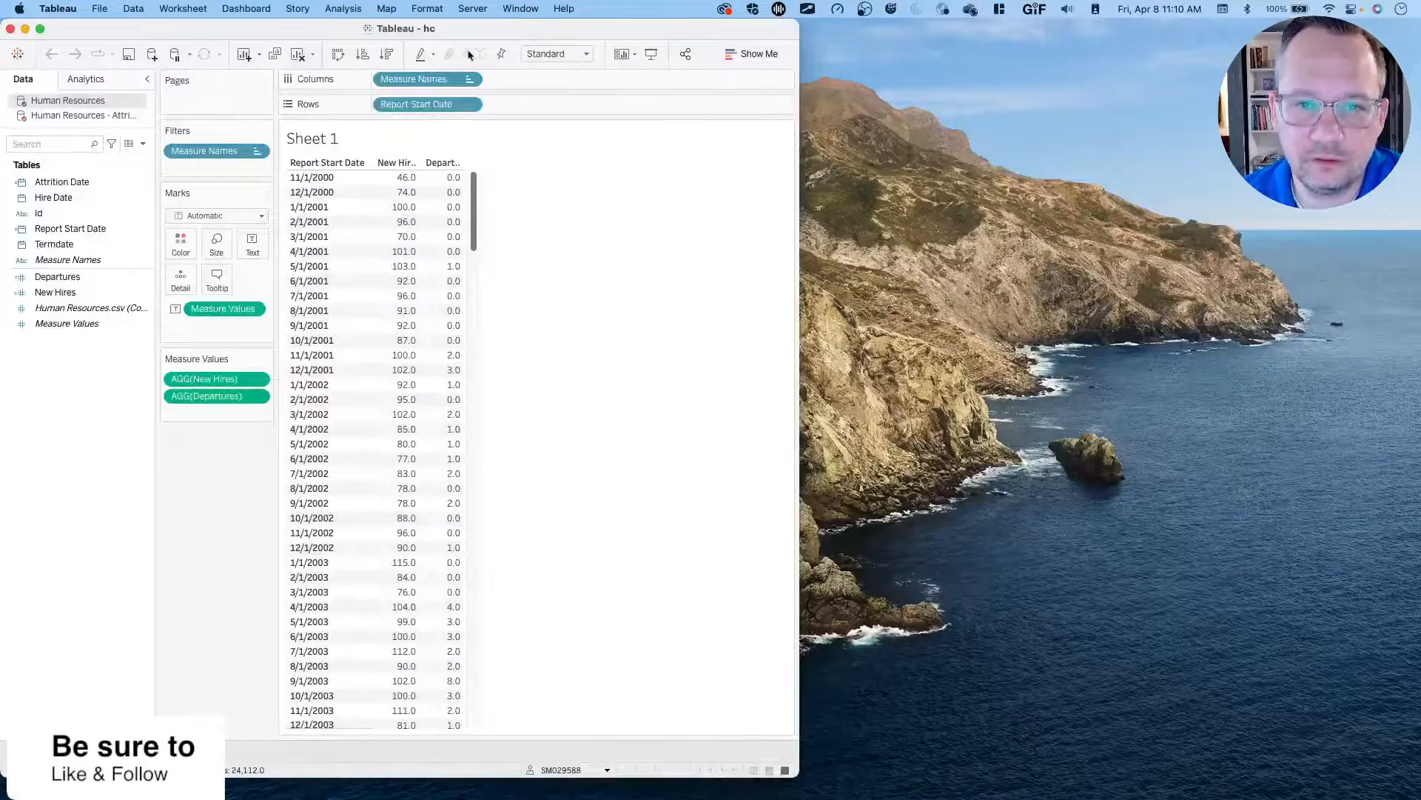
double_click(500, 37)
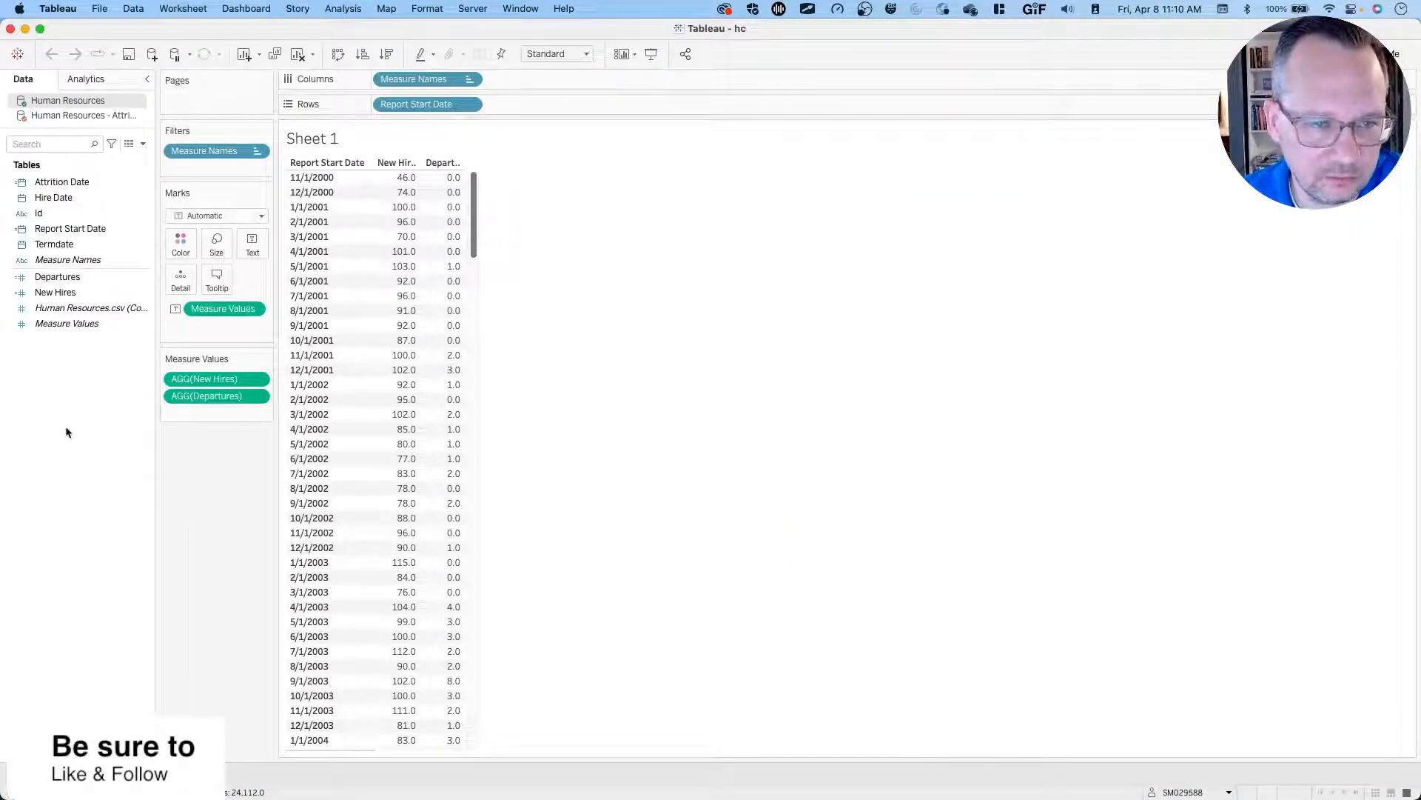
left_click(142, 147)
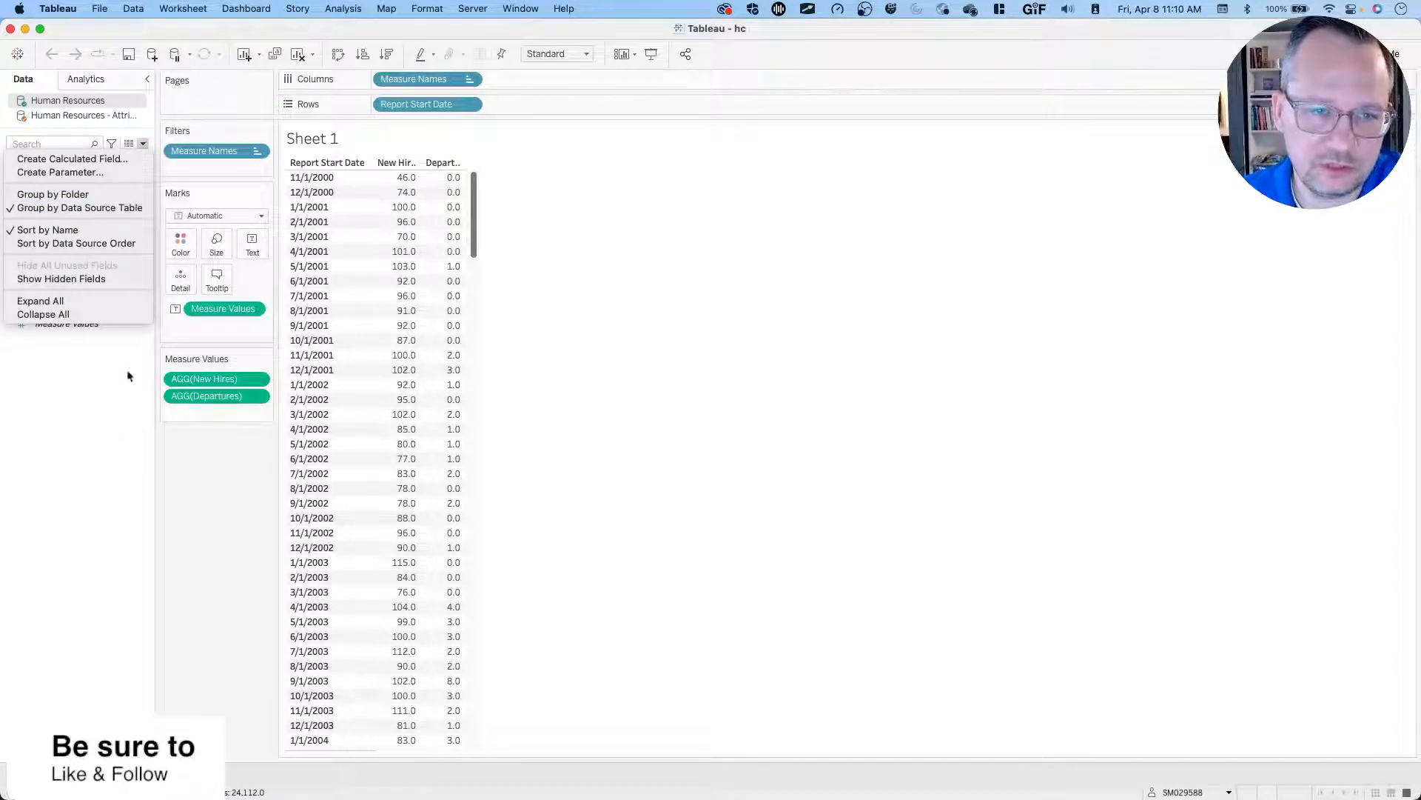
left_click(117, 436)
left_click(143, 146)
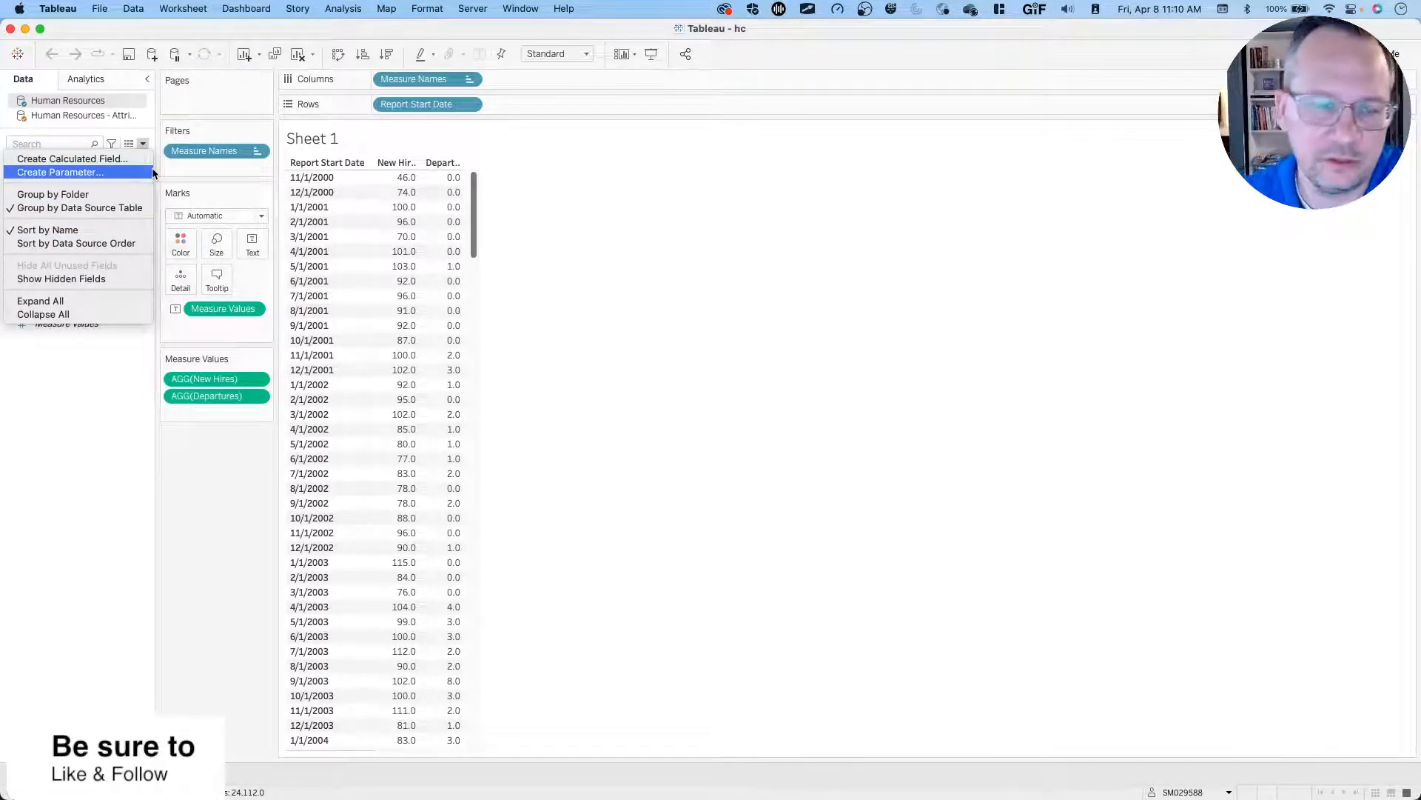
left_click(83, 404)
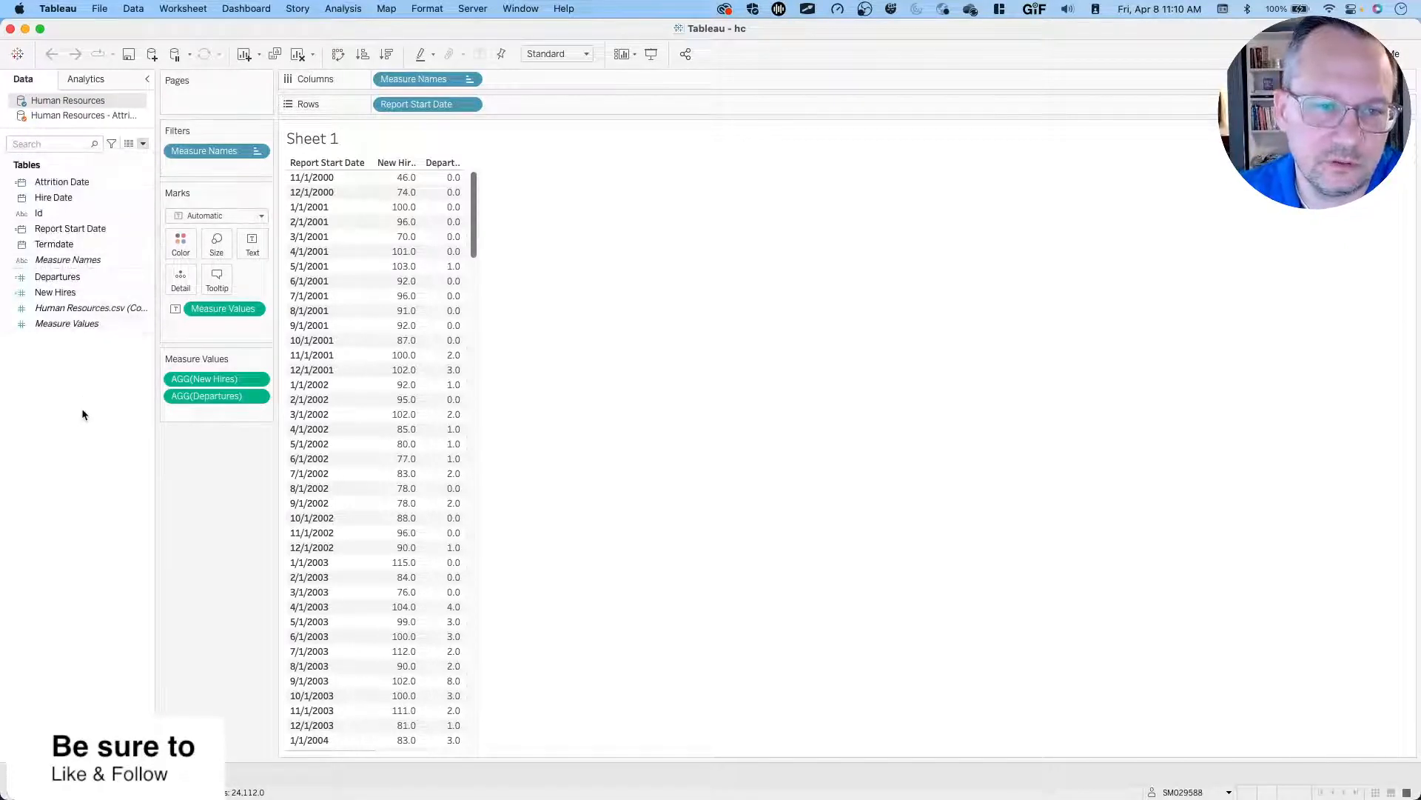
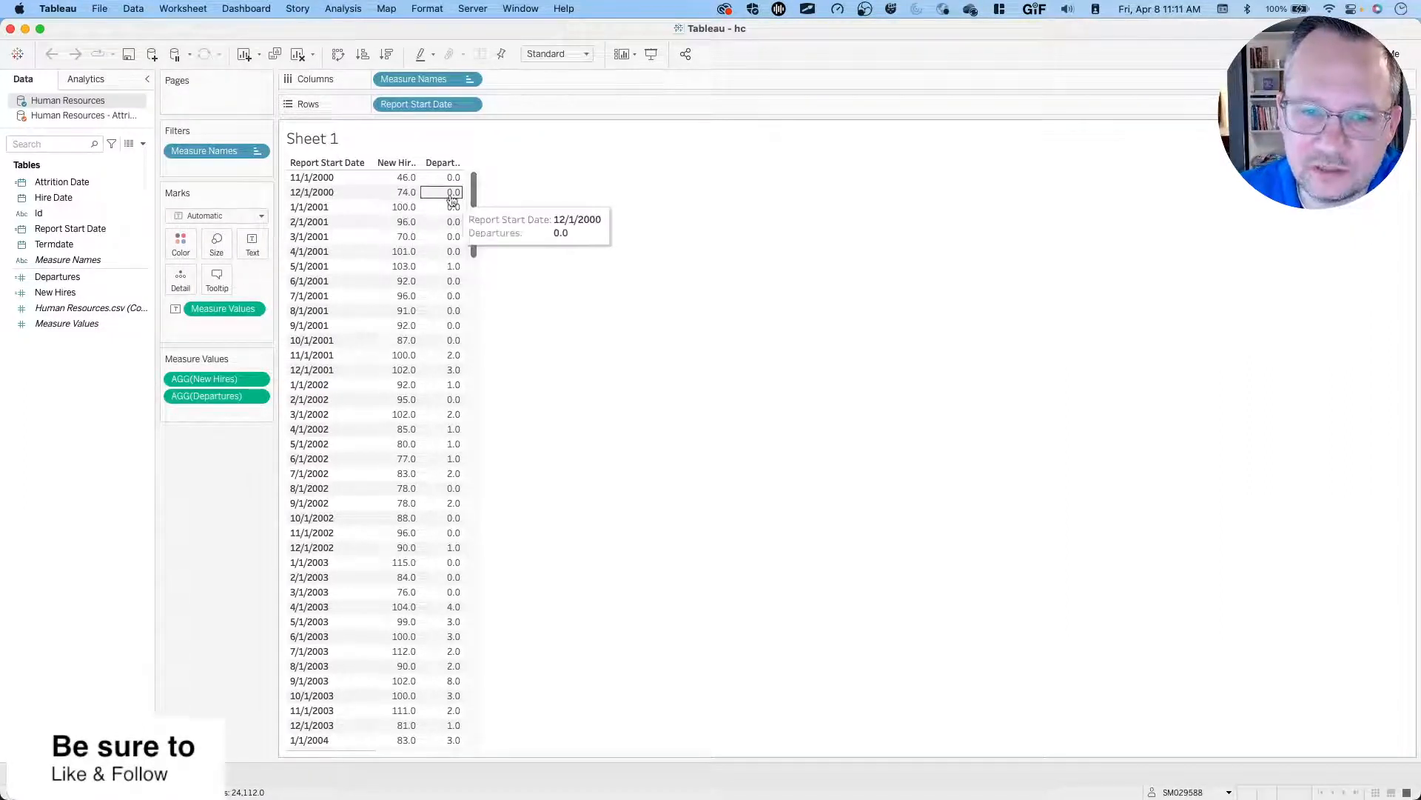
Create a new calculated field in the Human Resources data source and name it Official Headcount.
left_click(144, 145)
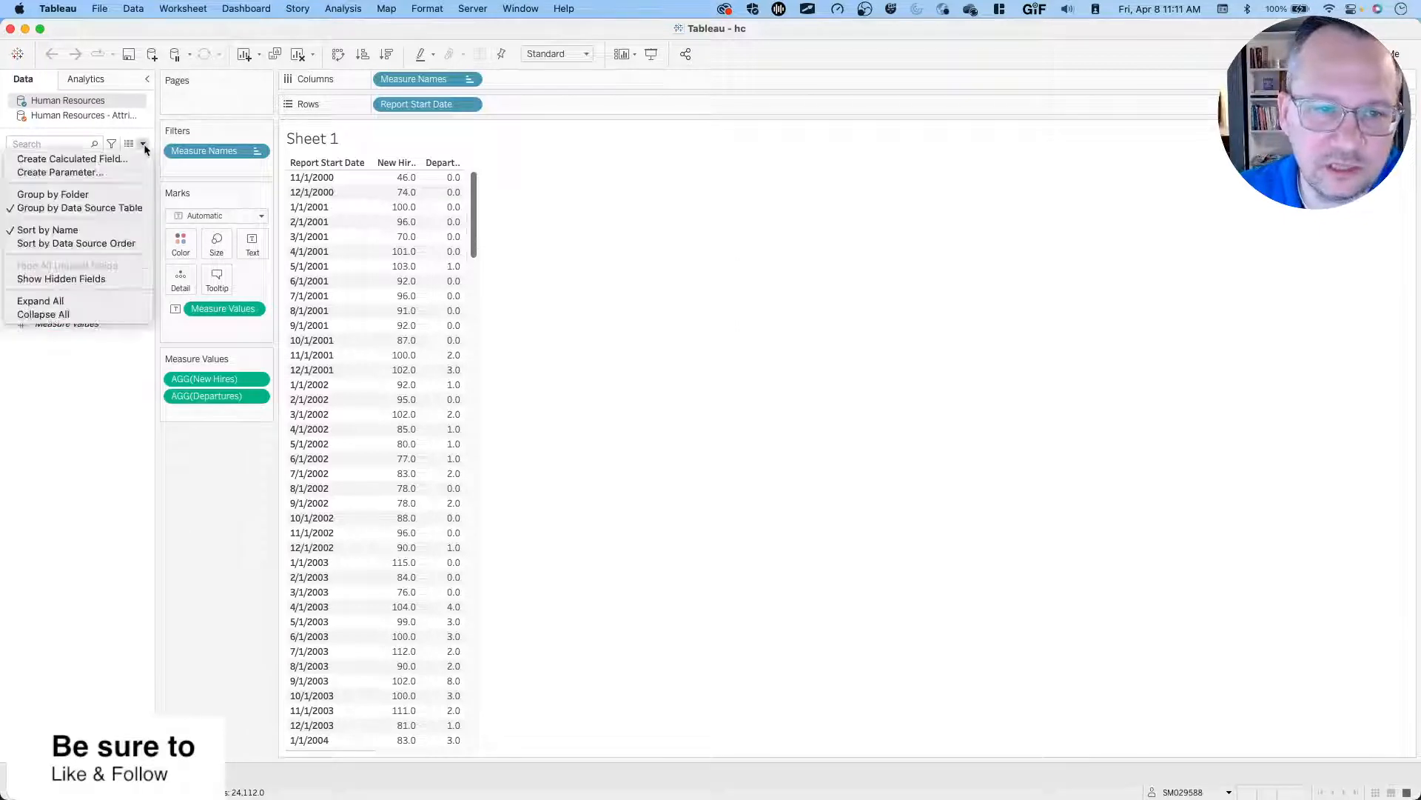
left_click(114, 159)
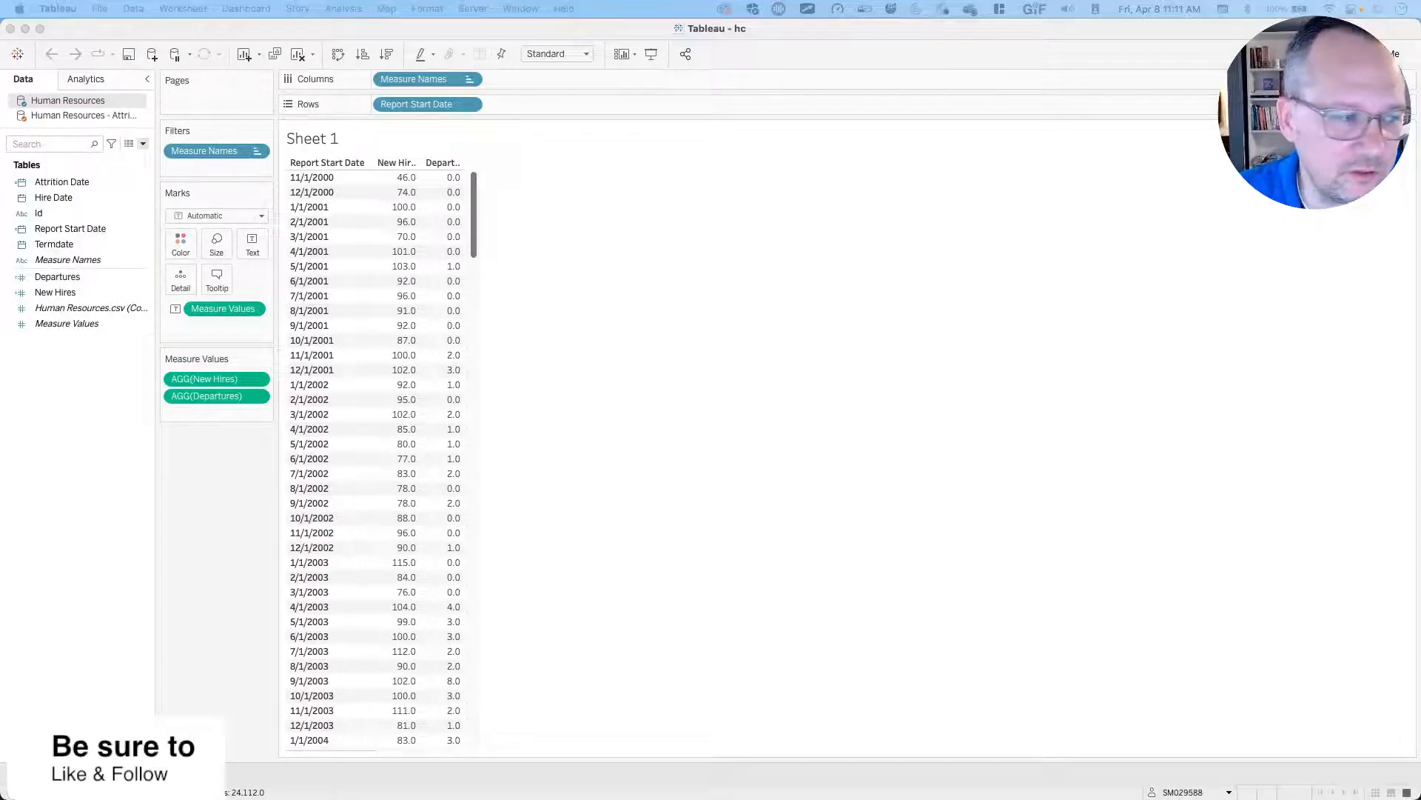
left_click_drag(813, 415, 752, 279)
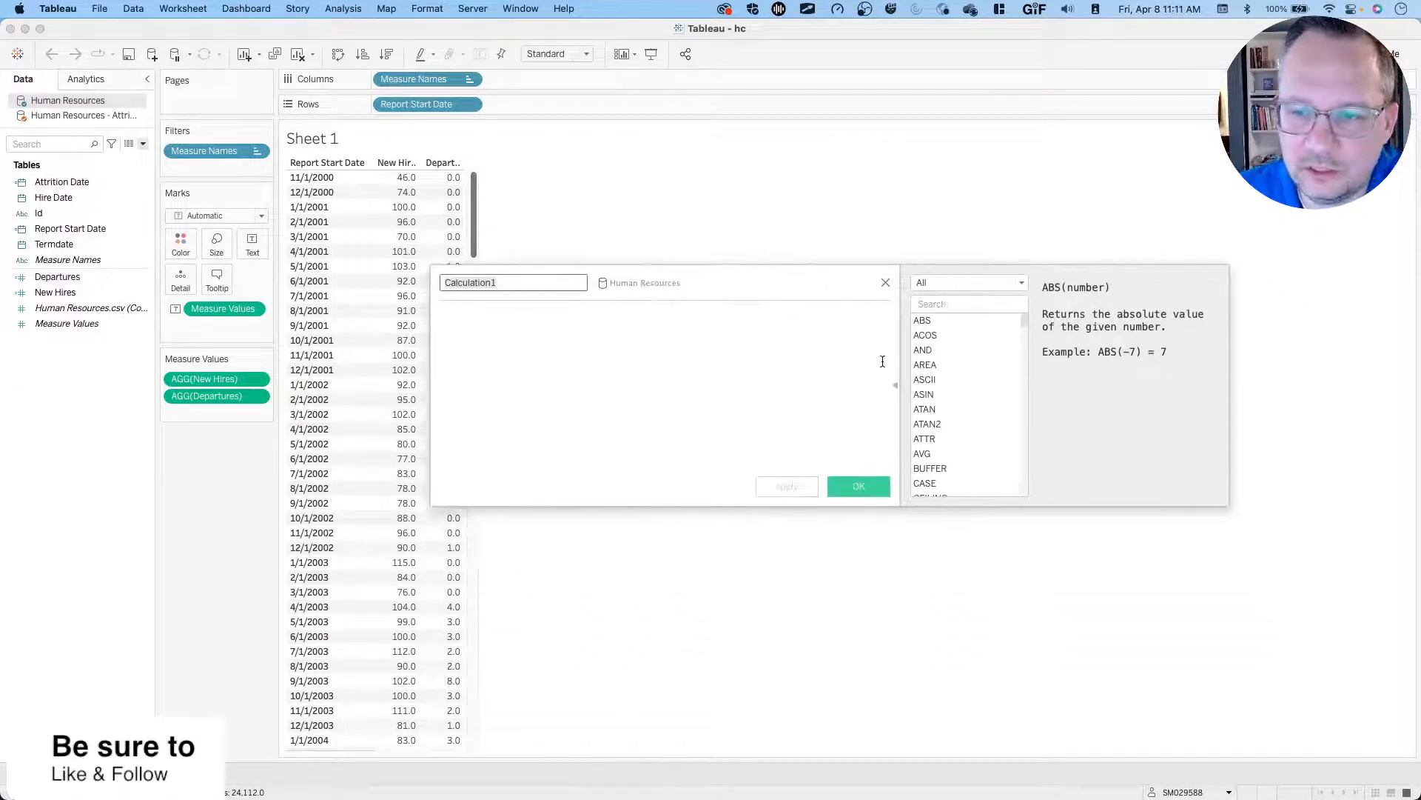
left_click(895, 388)
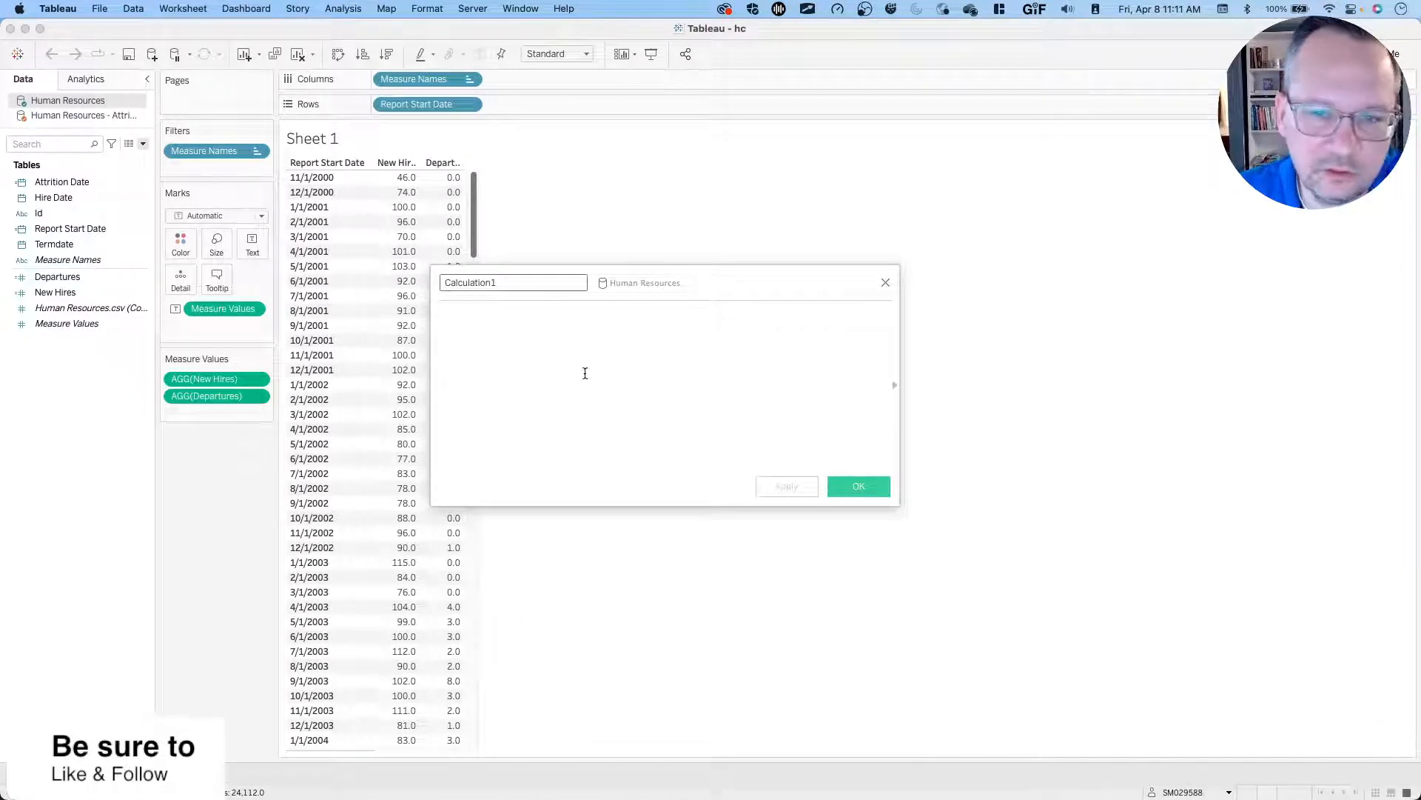
double_click(484, 285)
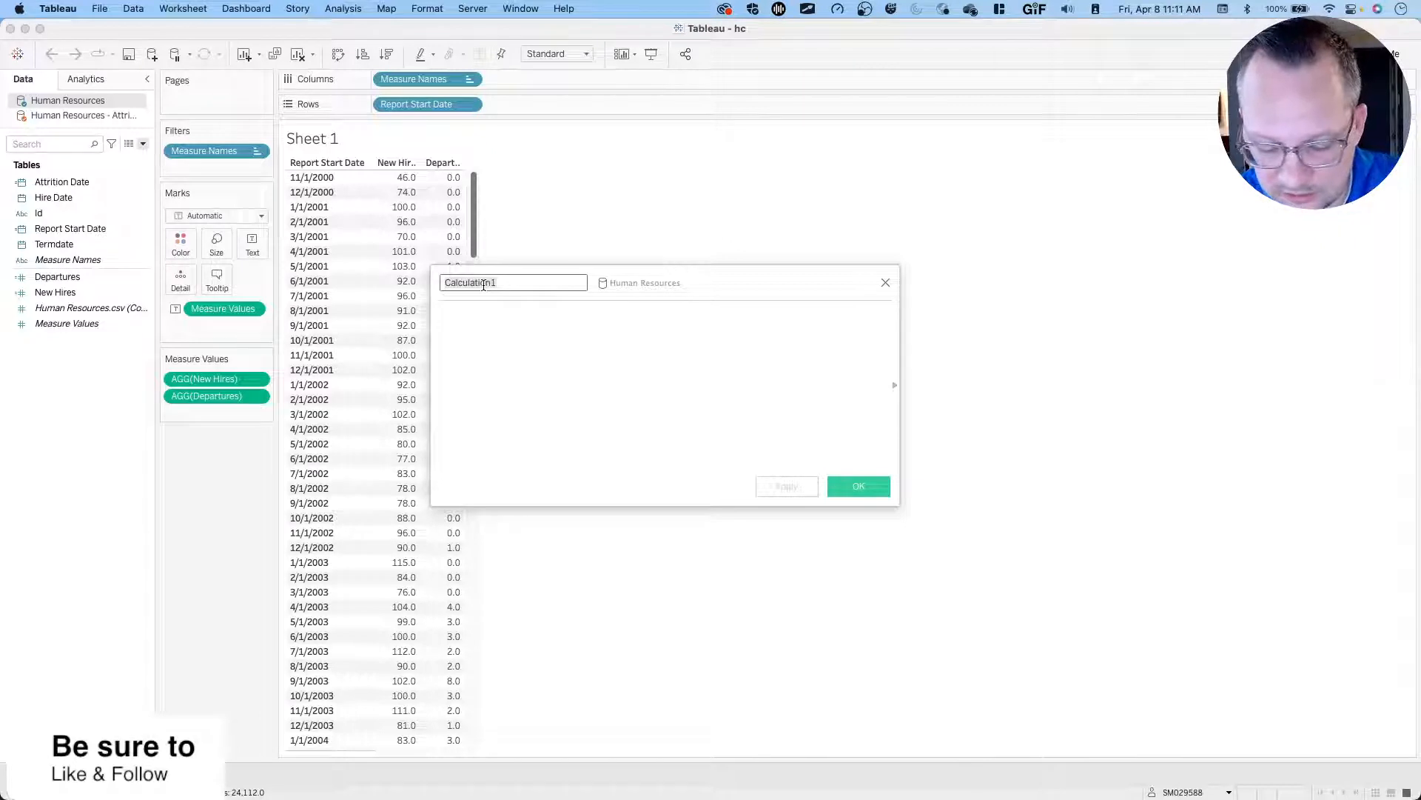
type("offic")
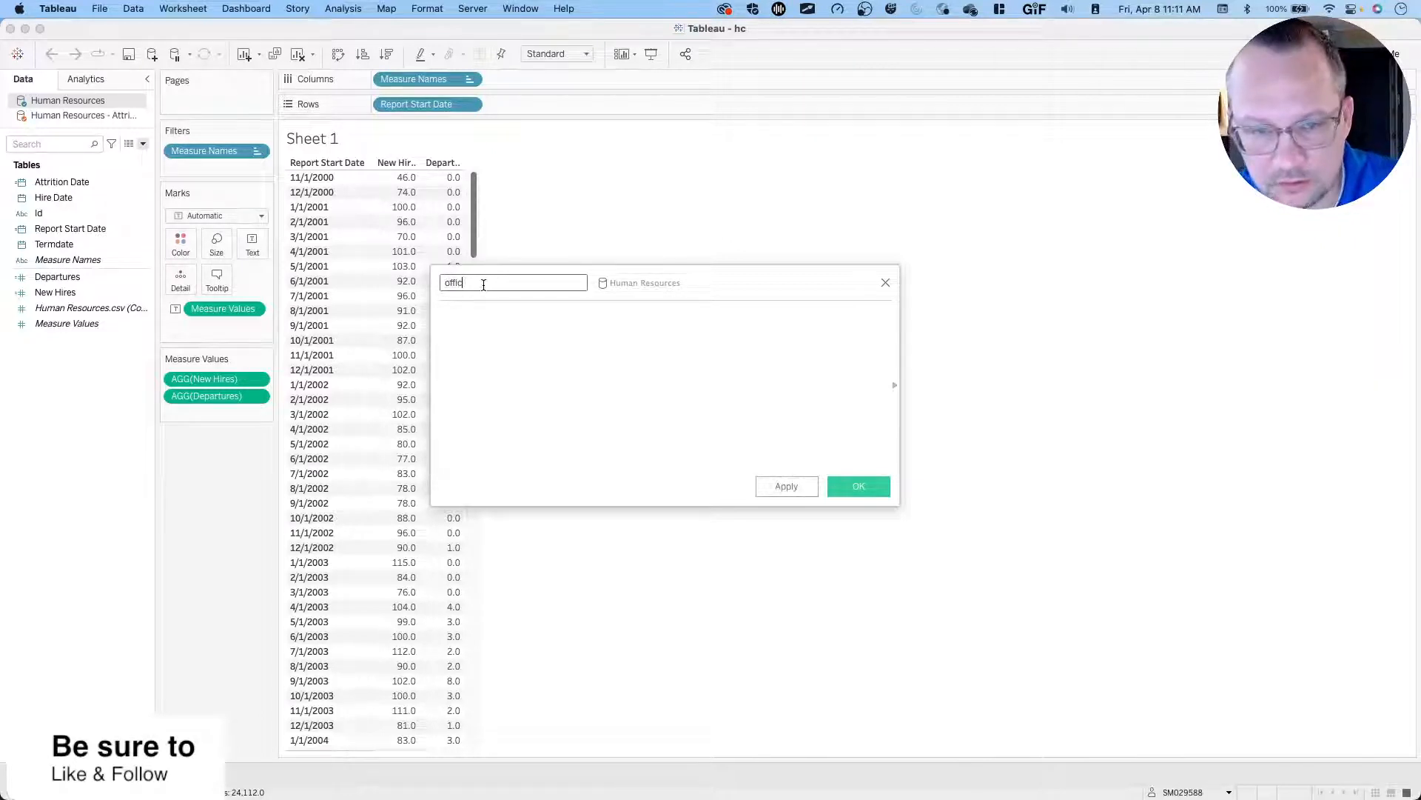
key("BackSpace")
key("BackSpace")
key("BackSpace")
key("BackSpace")
type("Ofic")
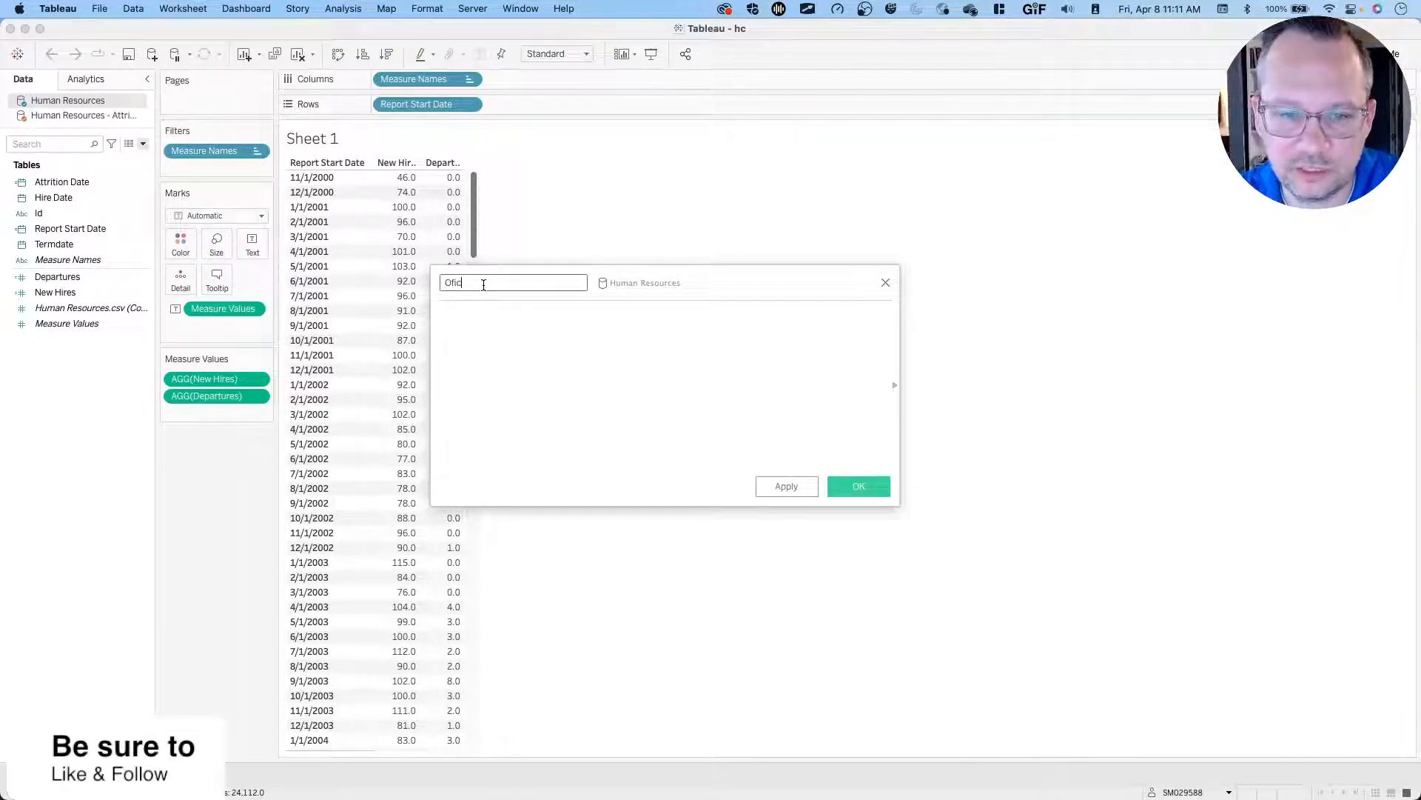
type("ical")
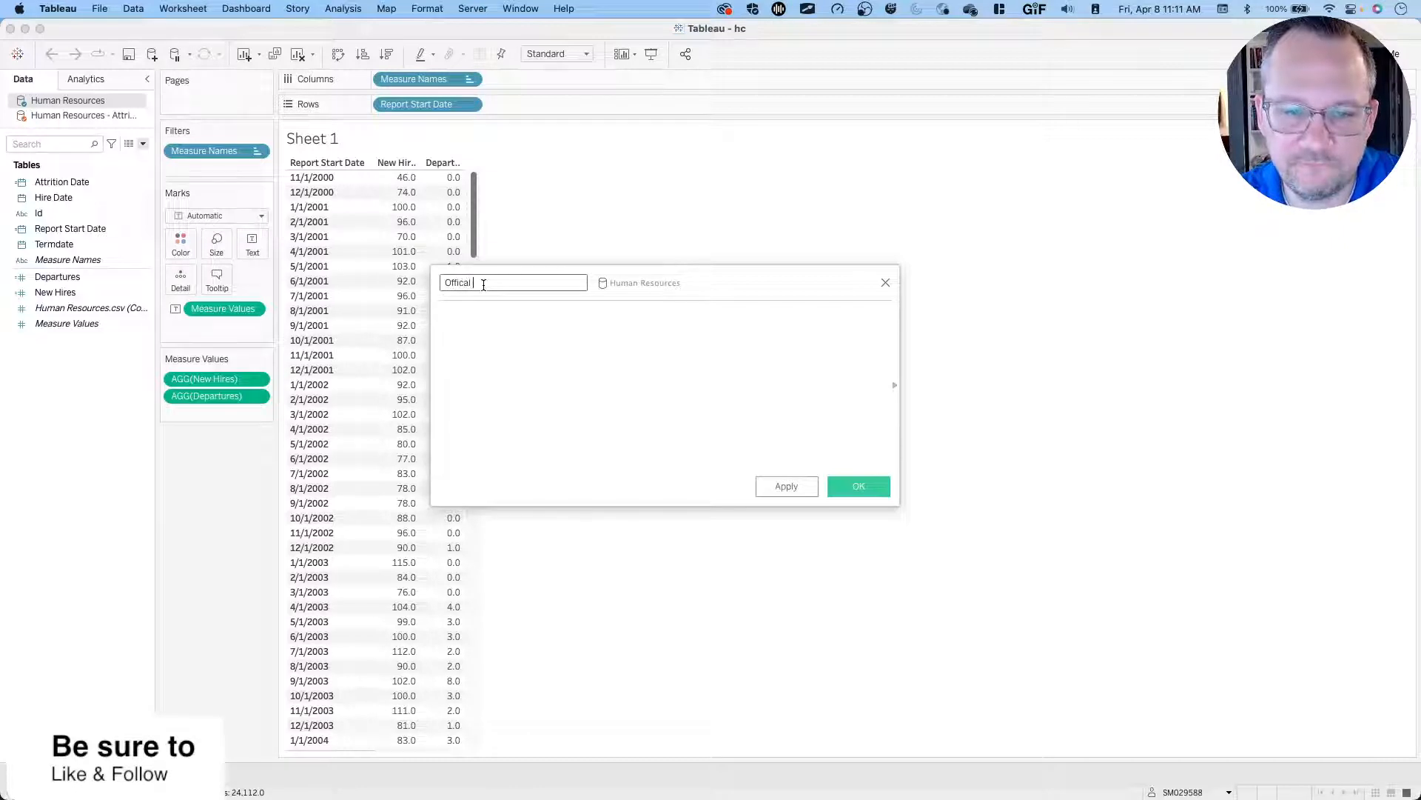
key("BackSpace")
type("l Headcou")
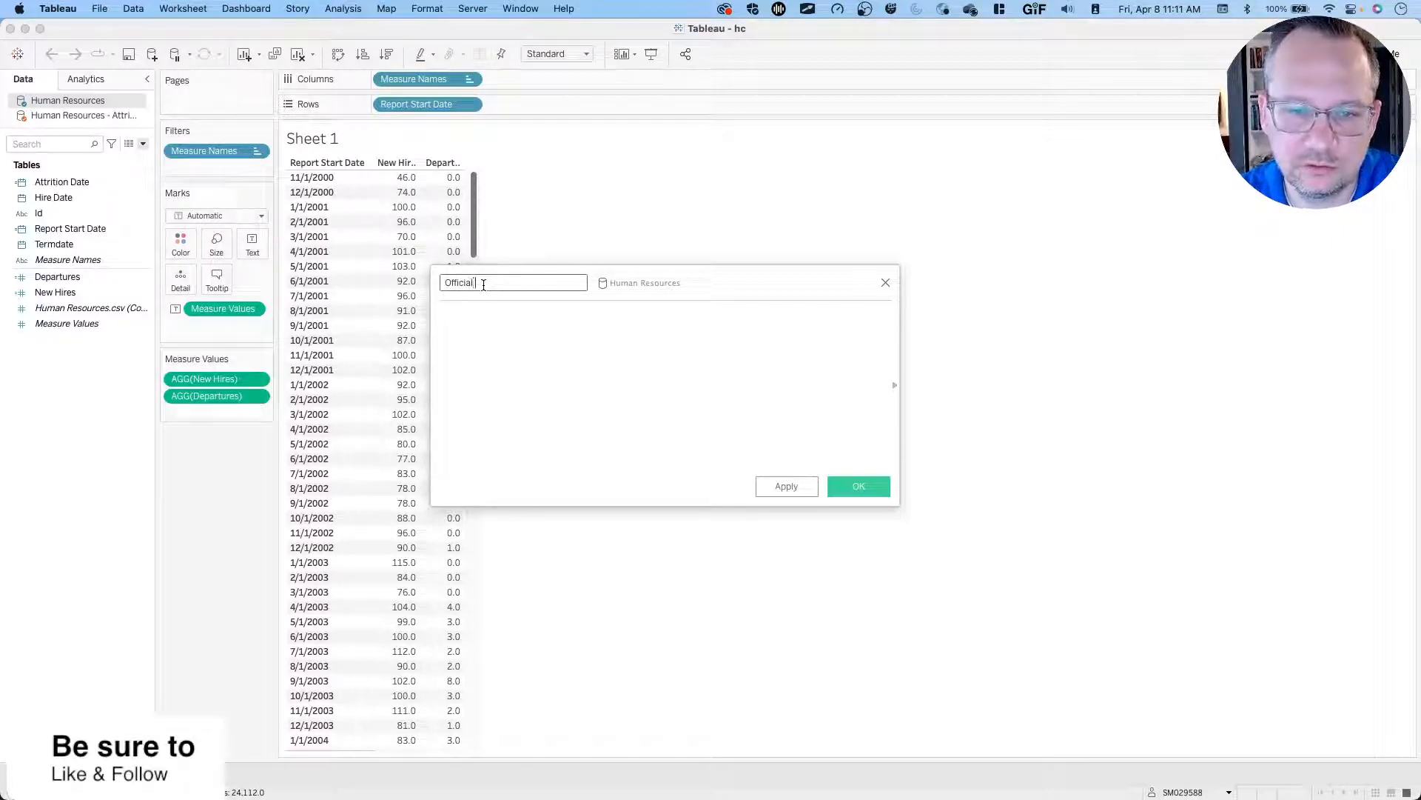
type("nt")
key("Tab")
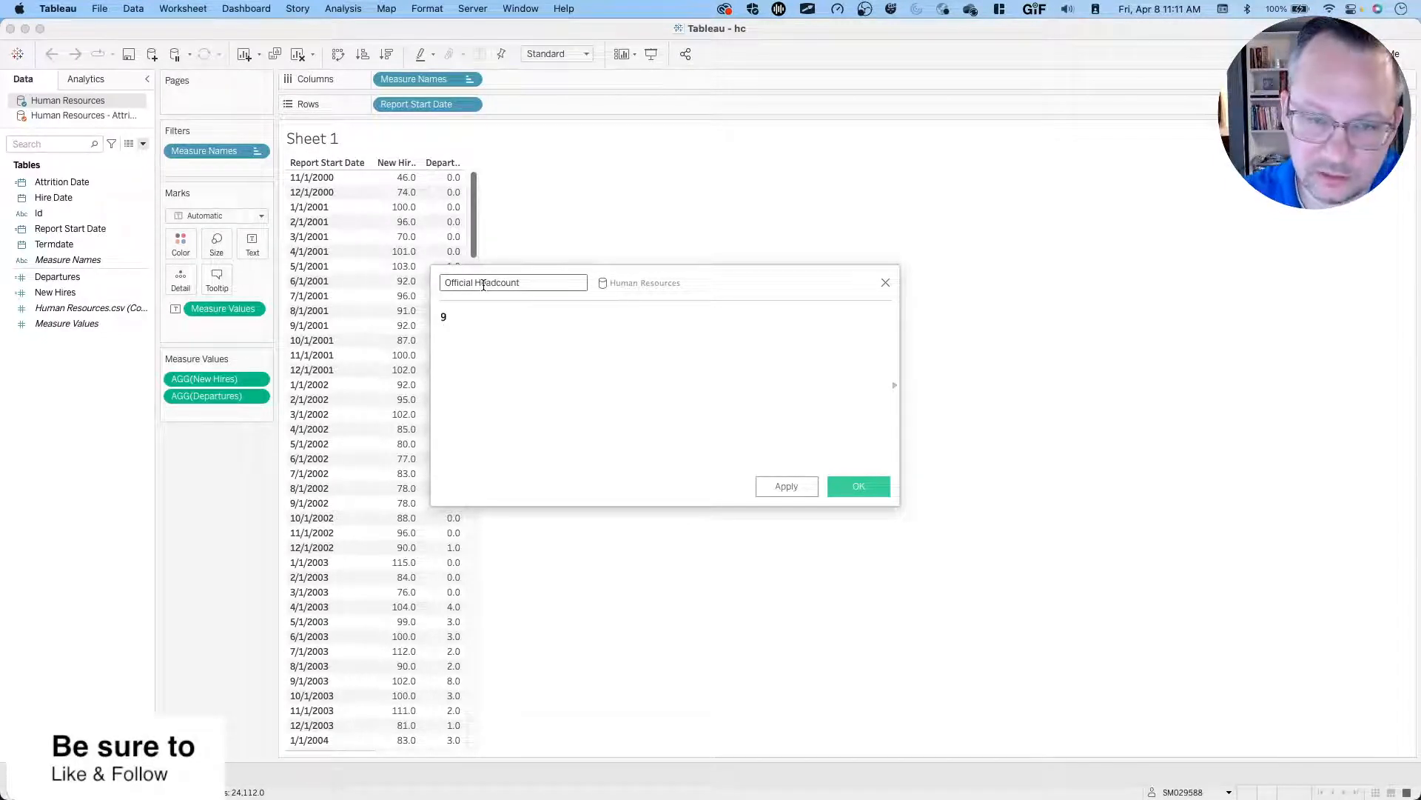
Define Official Headcount as ([New Hires]+PREVIOUS_VALUE(0)) - [Departures] and save the calculation.
key("BackSpace")
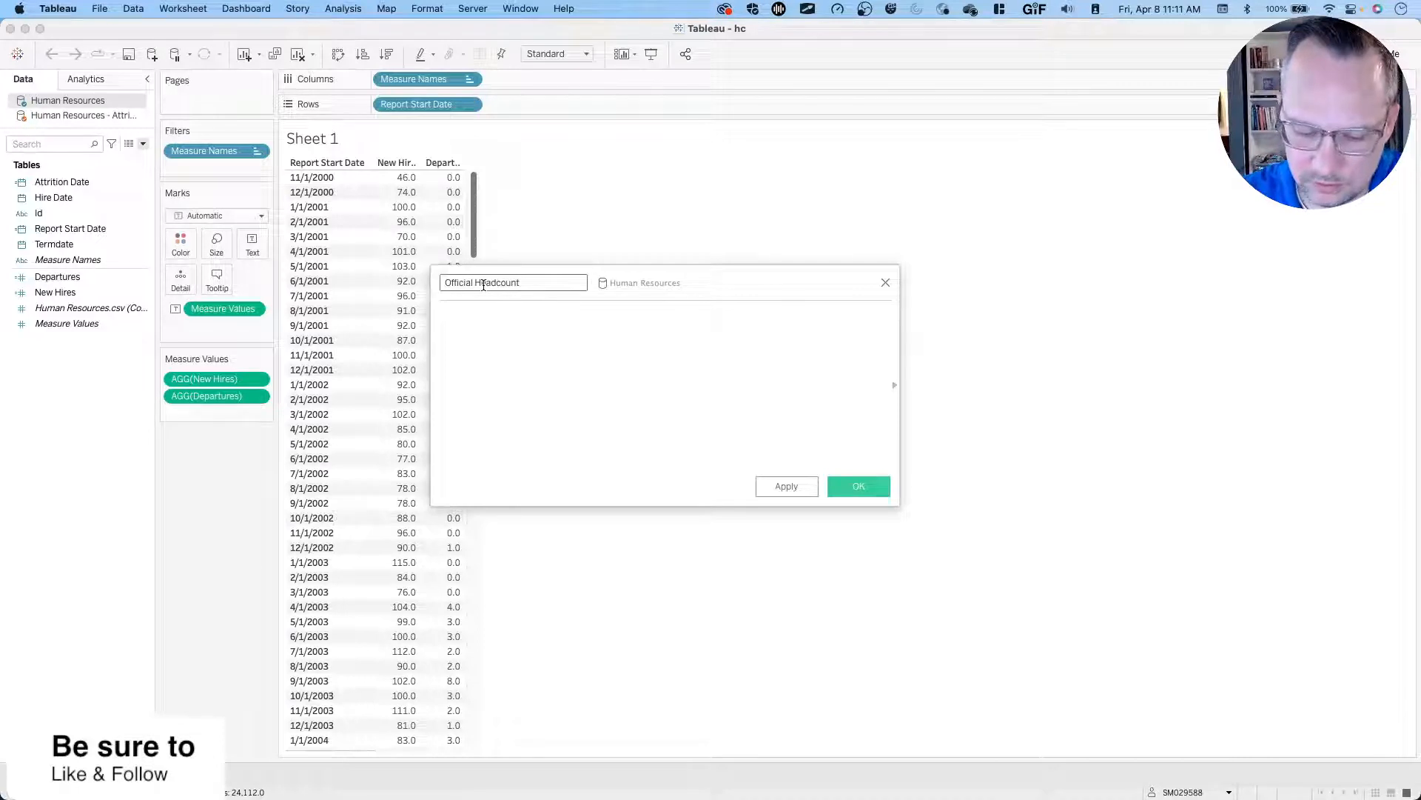
type("new")
key("Return")
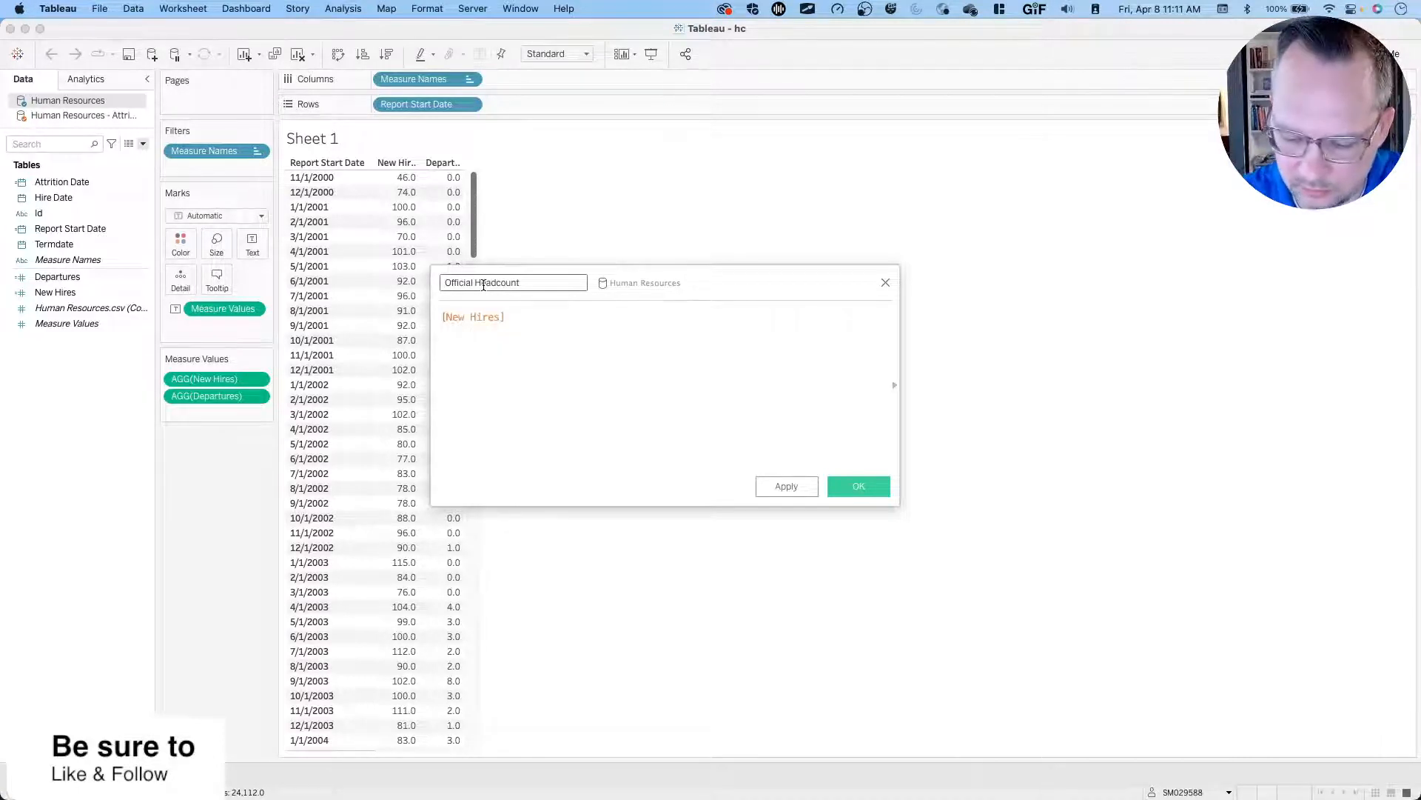
type("+")
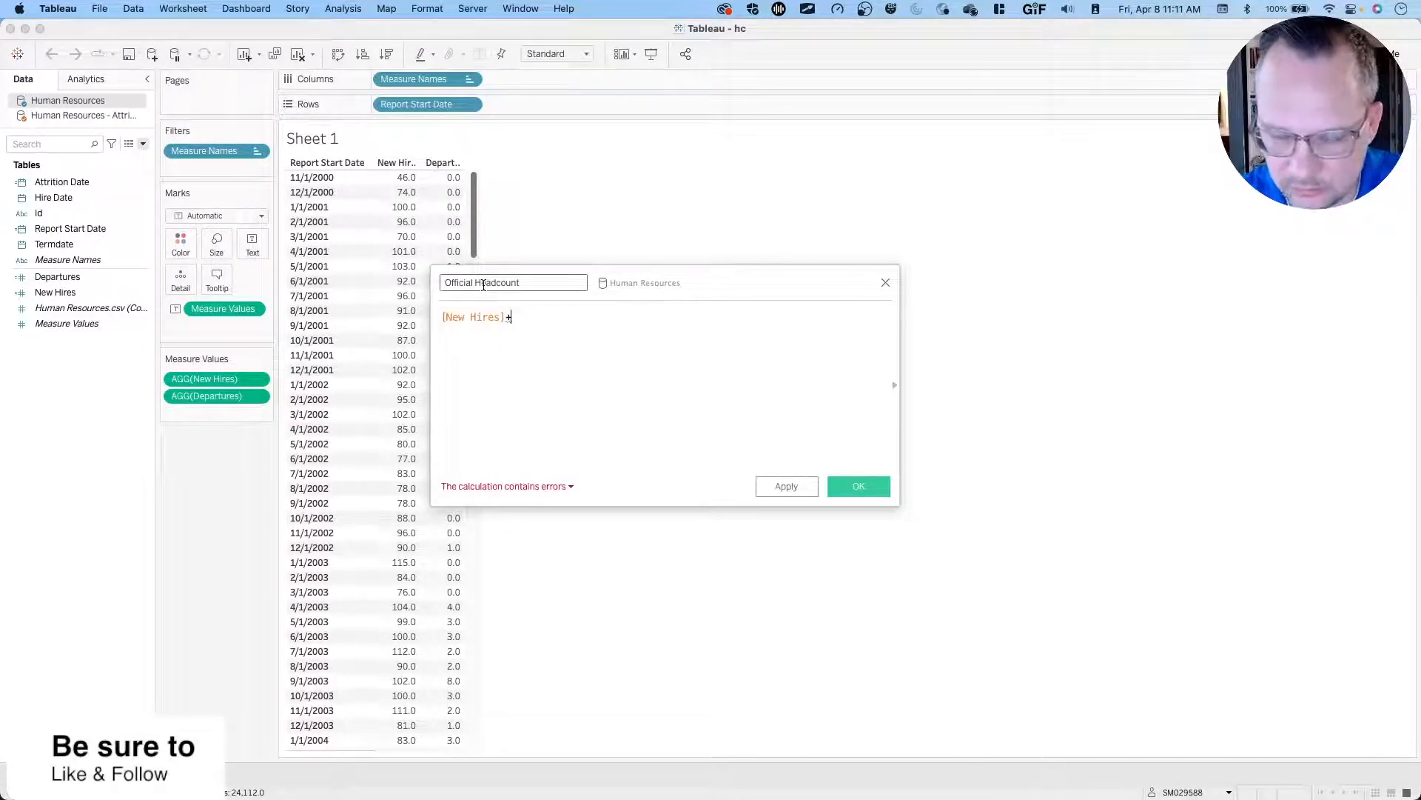
type("previ")
key("Return")
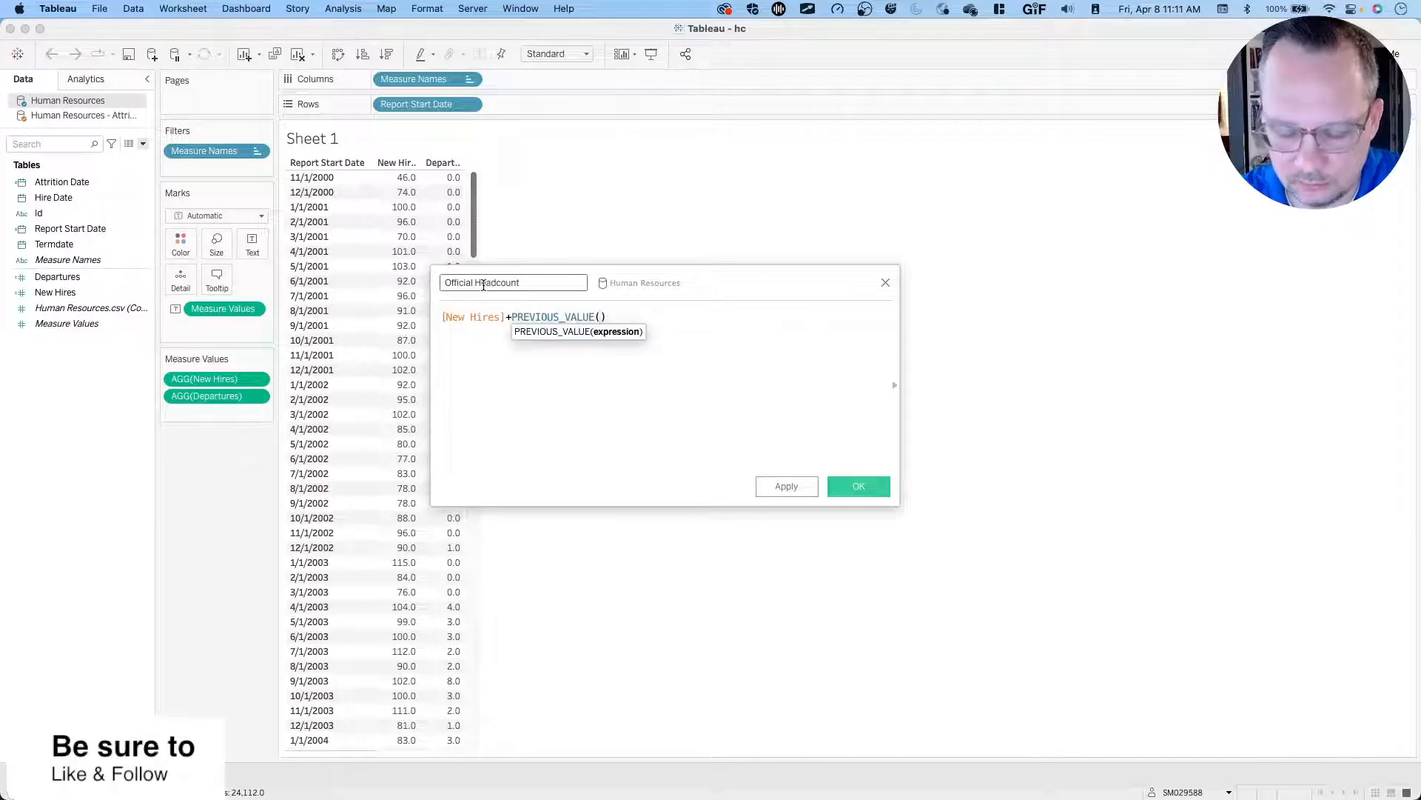
type("0")
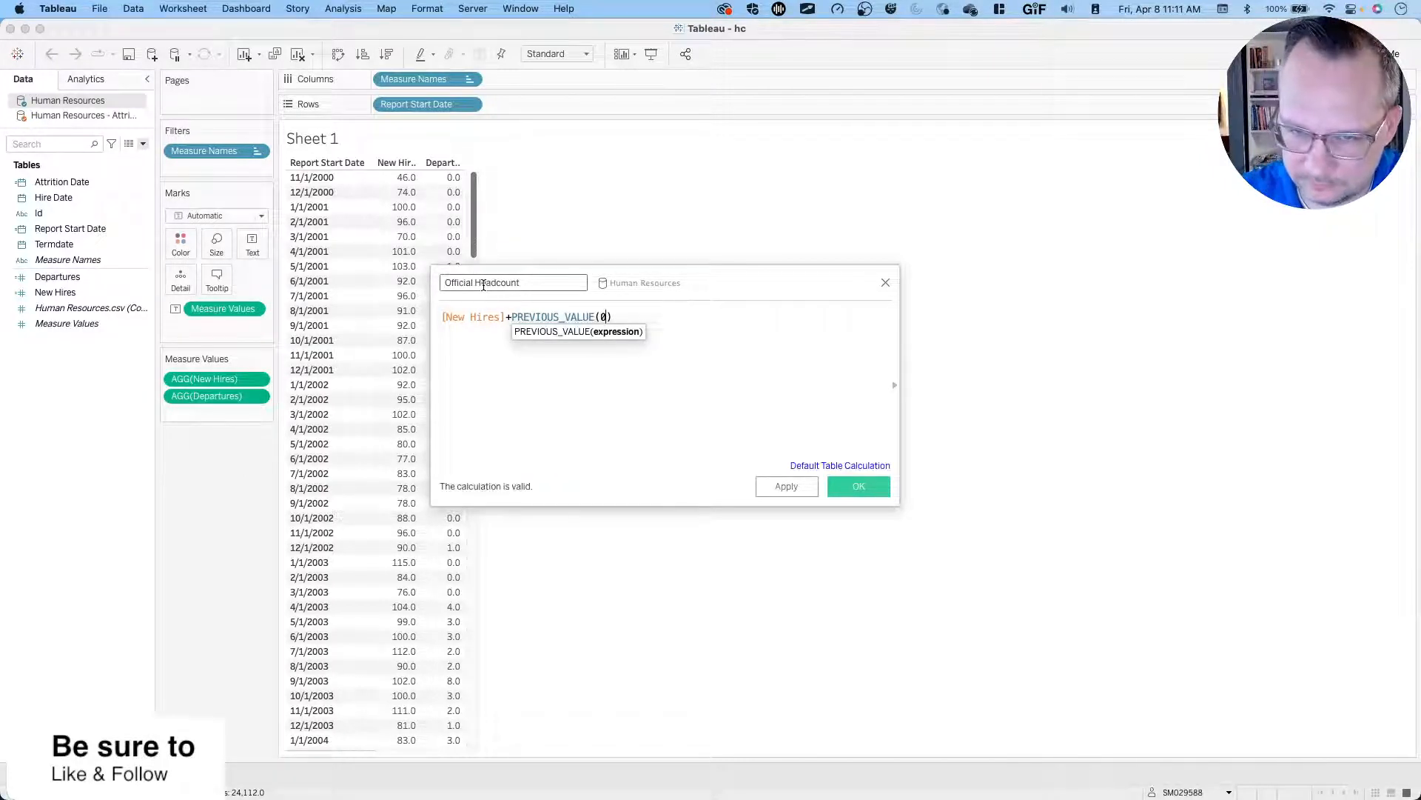
type(")")
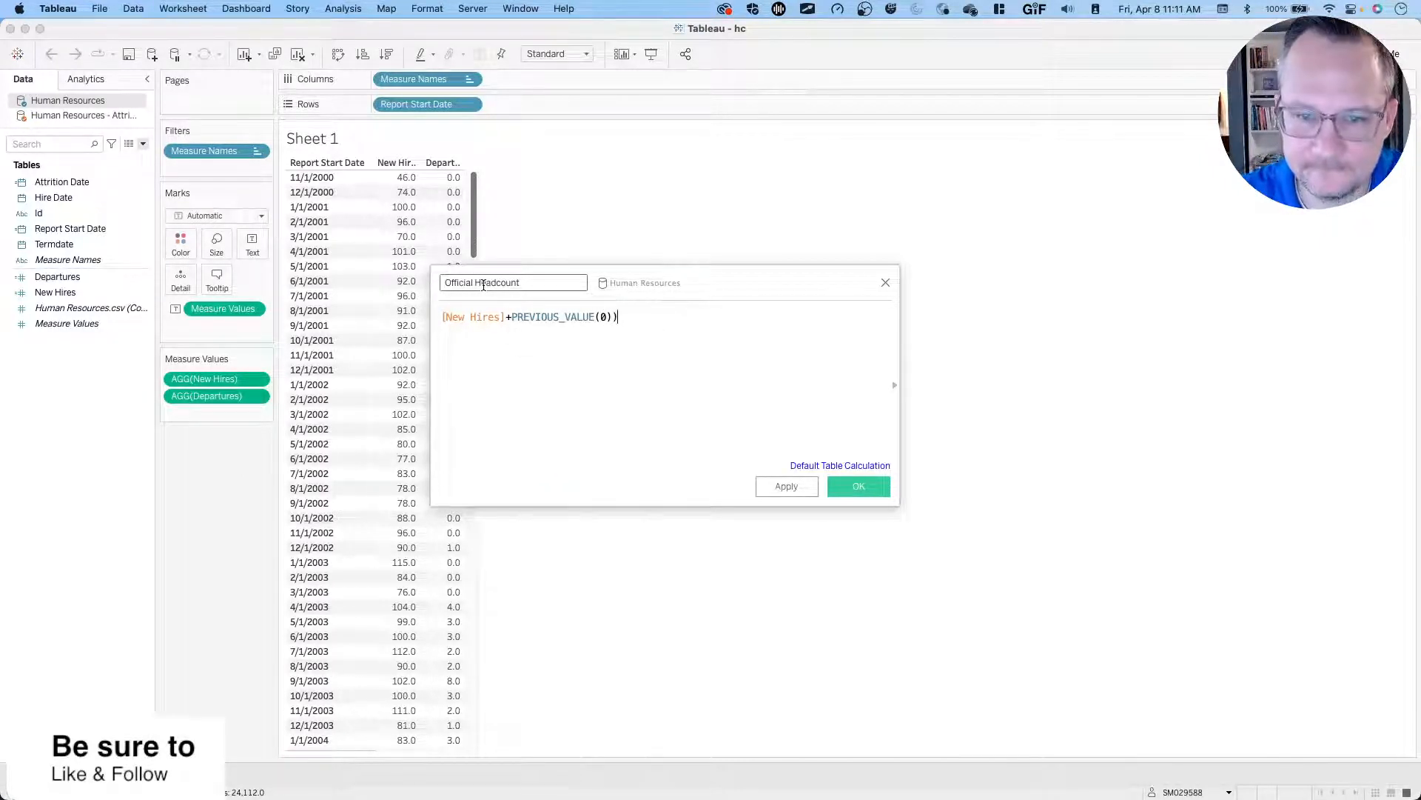
left_click(442, 316)
type("(")
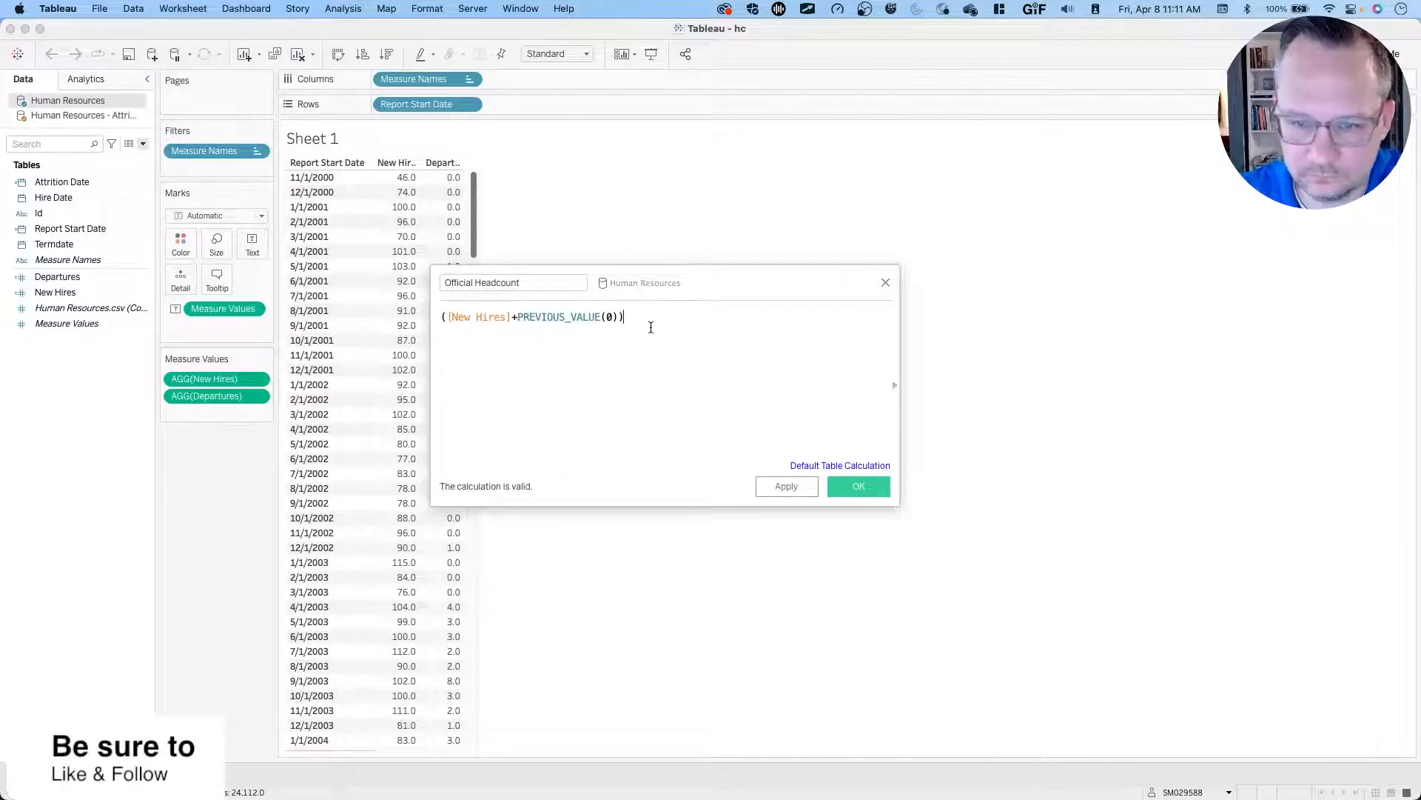
type(" - ")
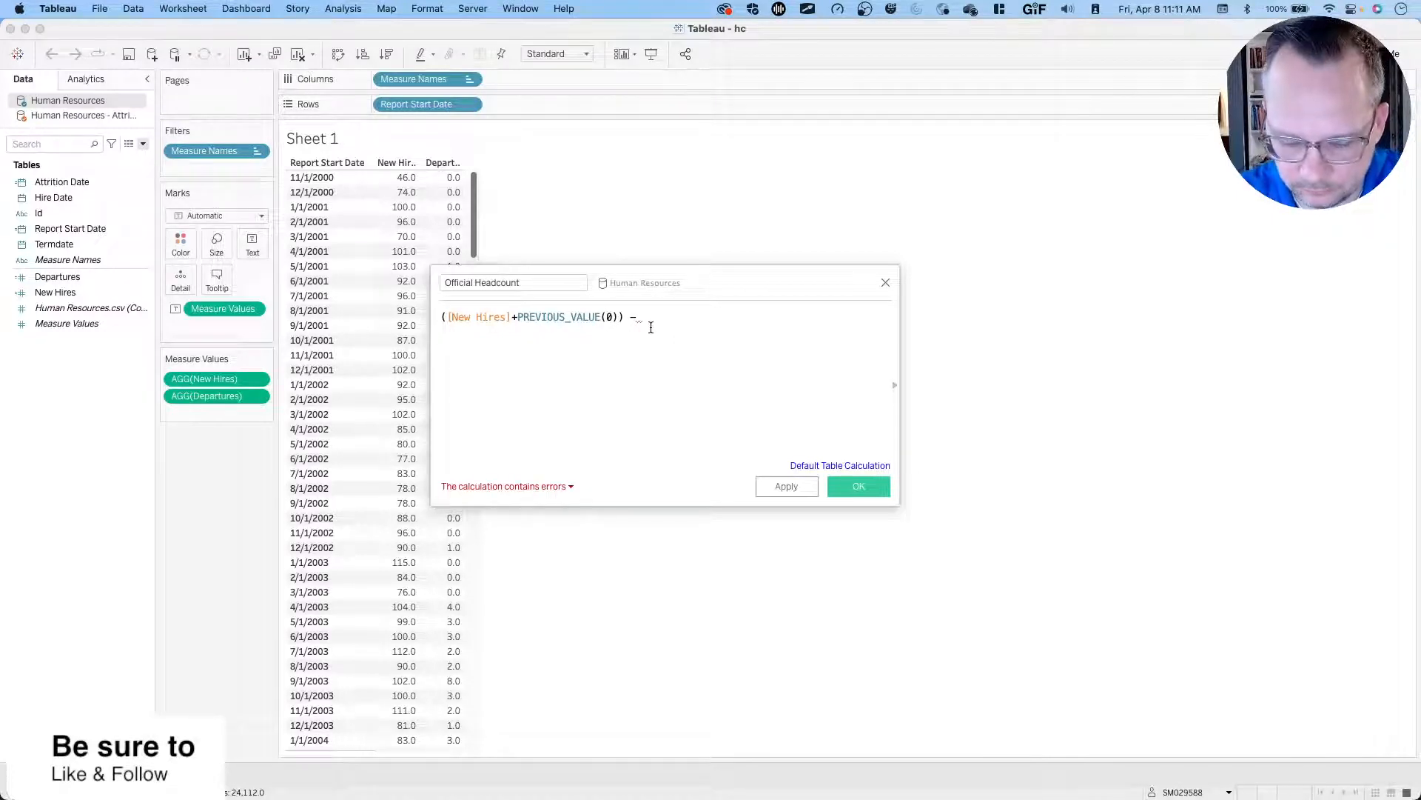
type("dep")
key("Return")
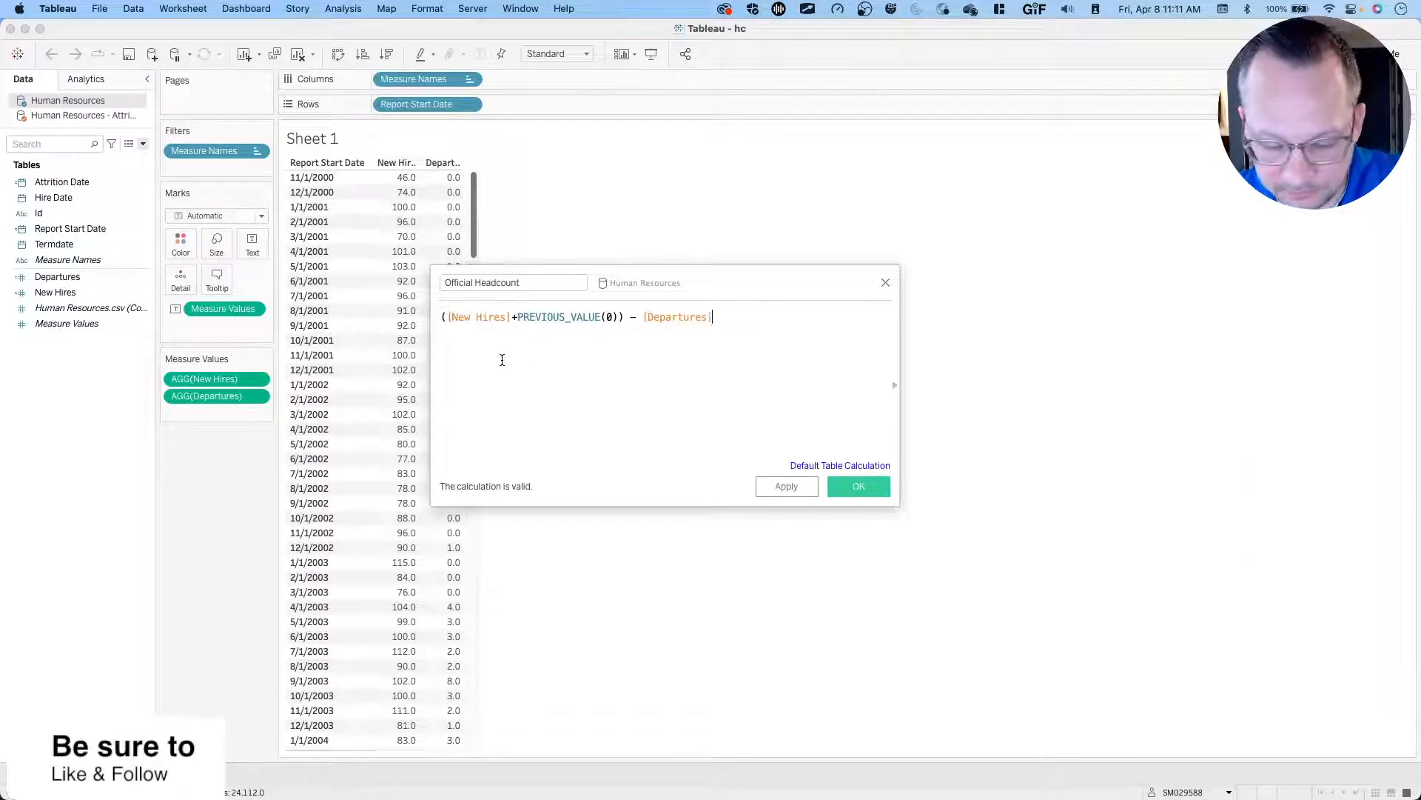
scroll(502, 360, "up", 4)
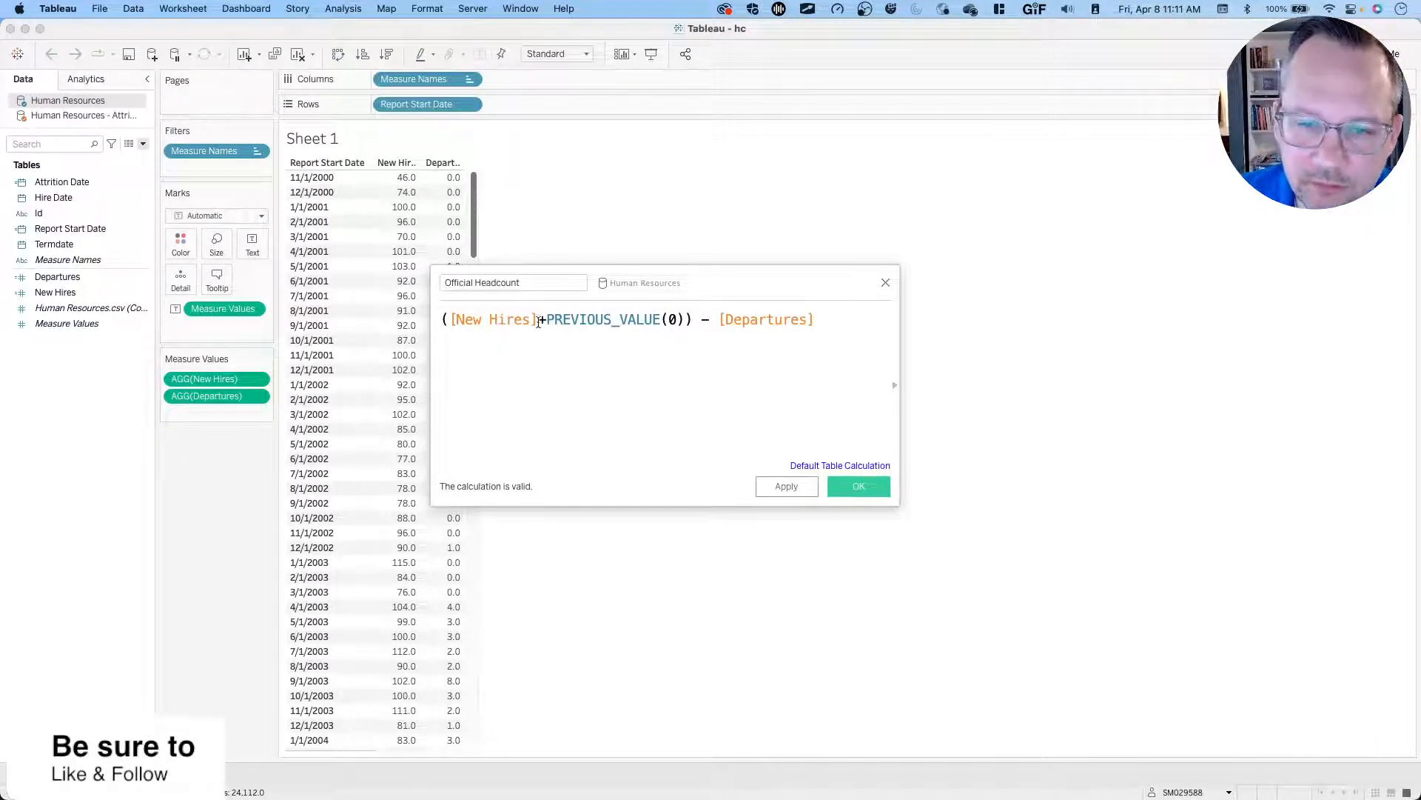
left_click(852, 489)
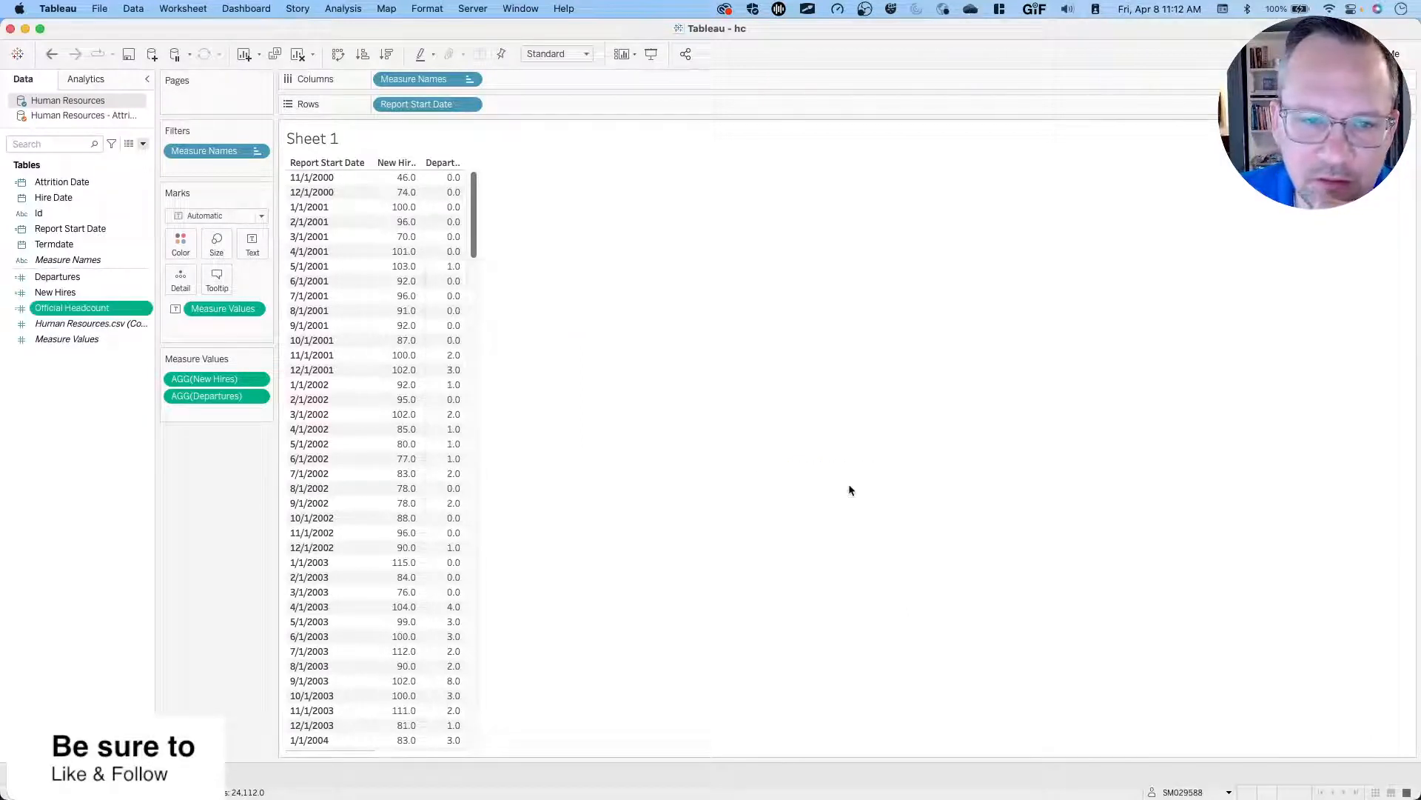
Add Official Headcount to the Sheet 1 table and review its running values by month.
double_click(73, 309)
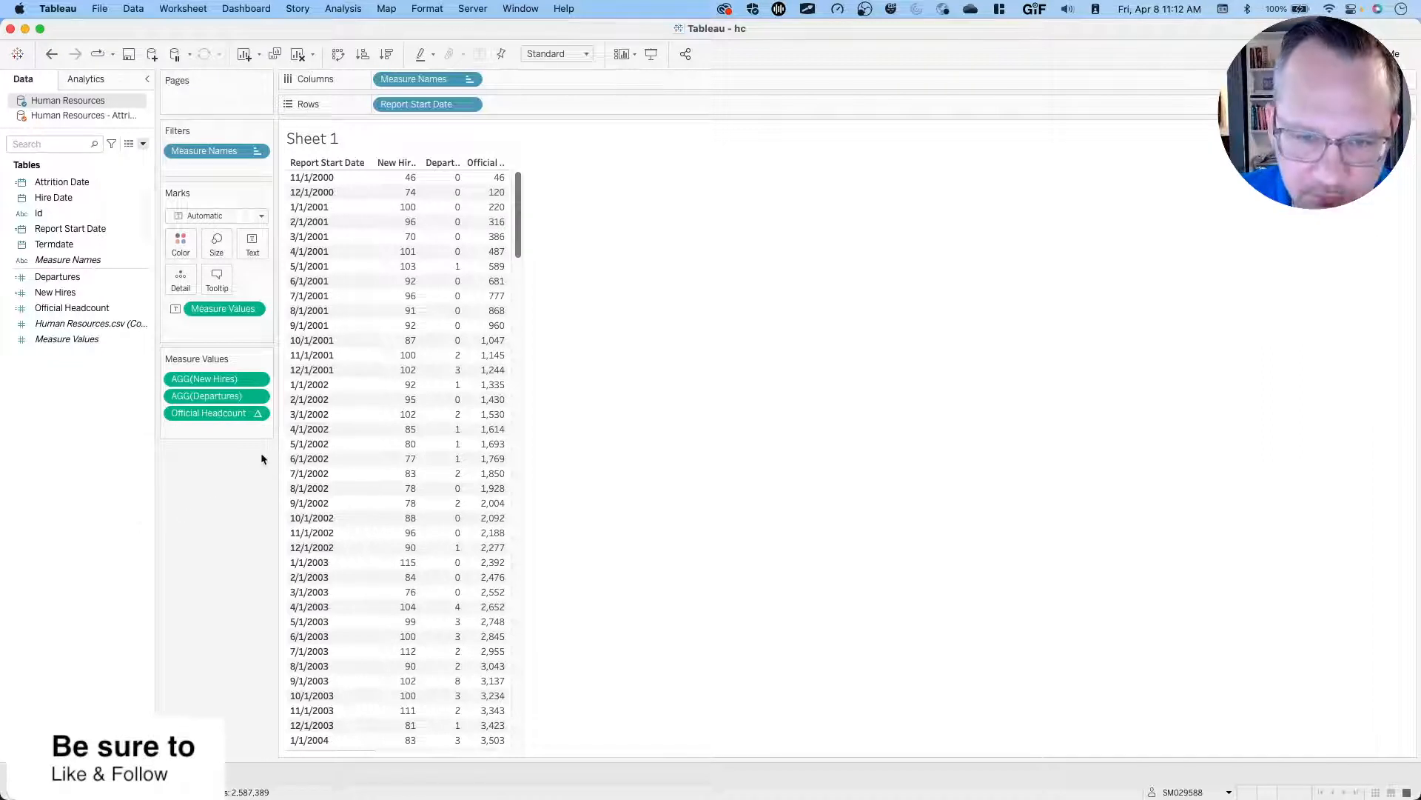
left_click(257, 414)
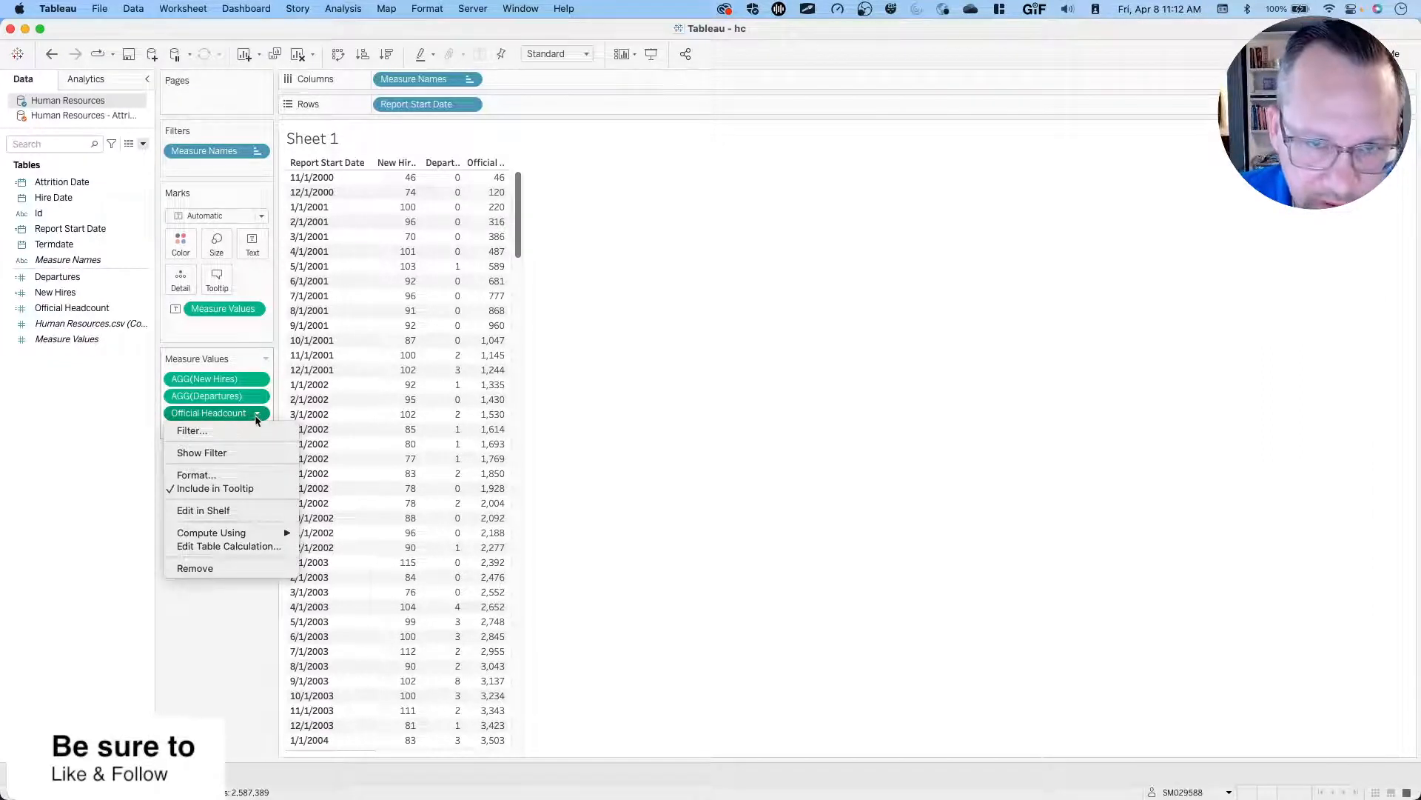
left_click(213, 615)
mouse_move(508, 193)
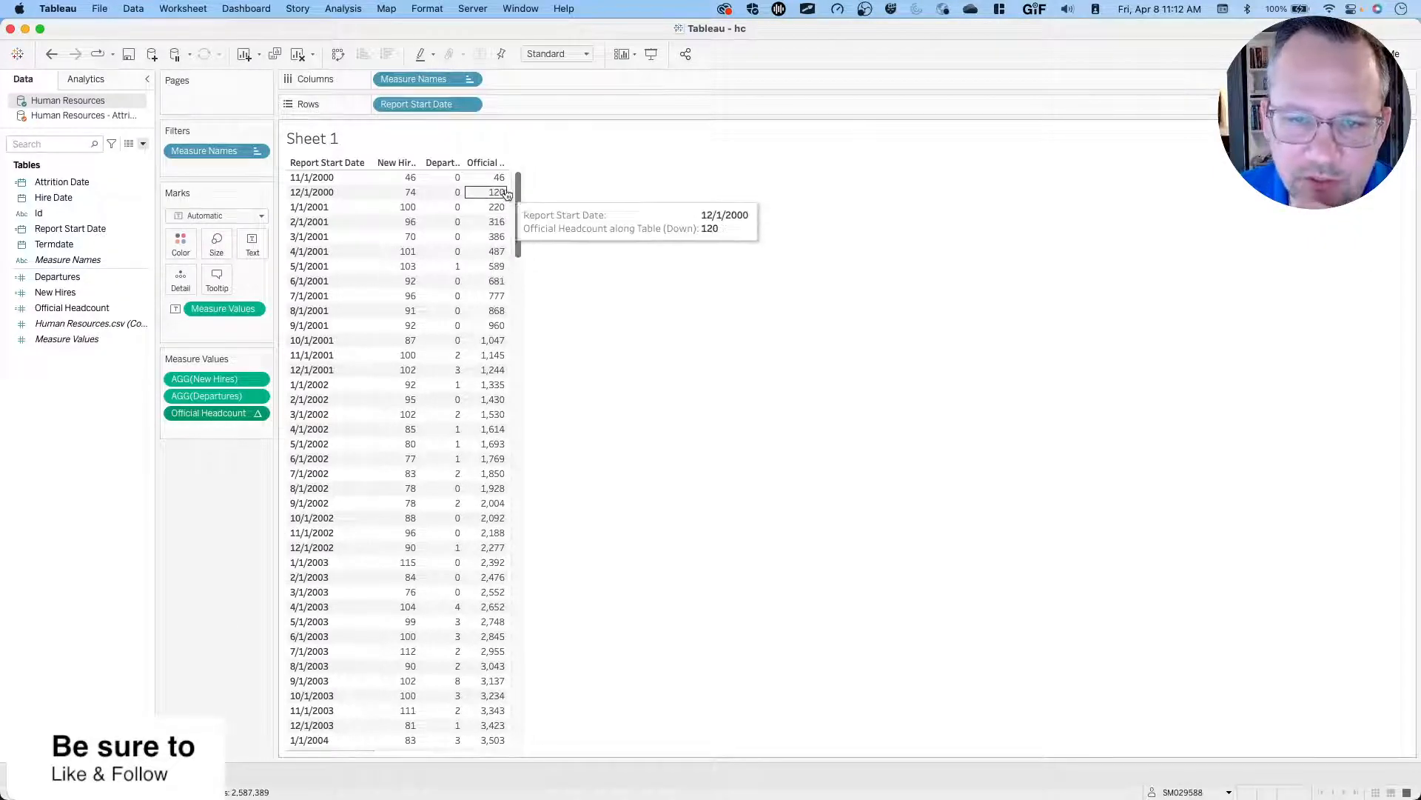
scroll(520, 252, "down", 3)
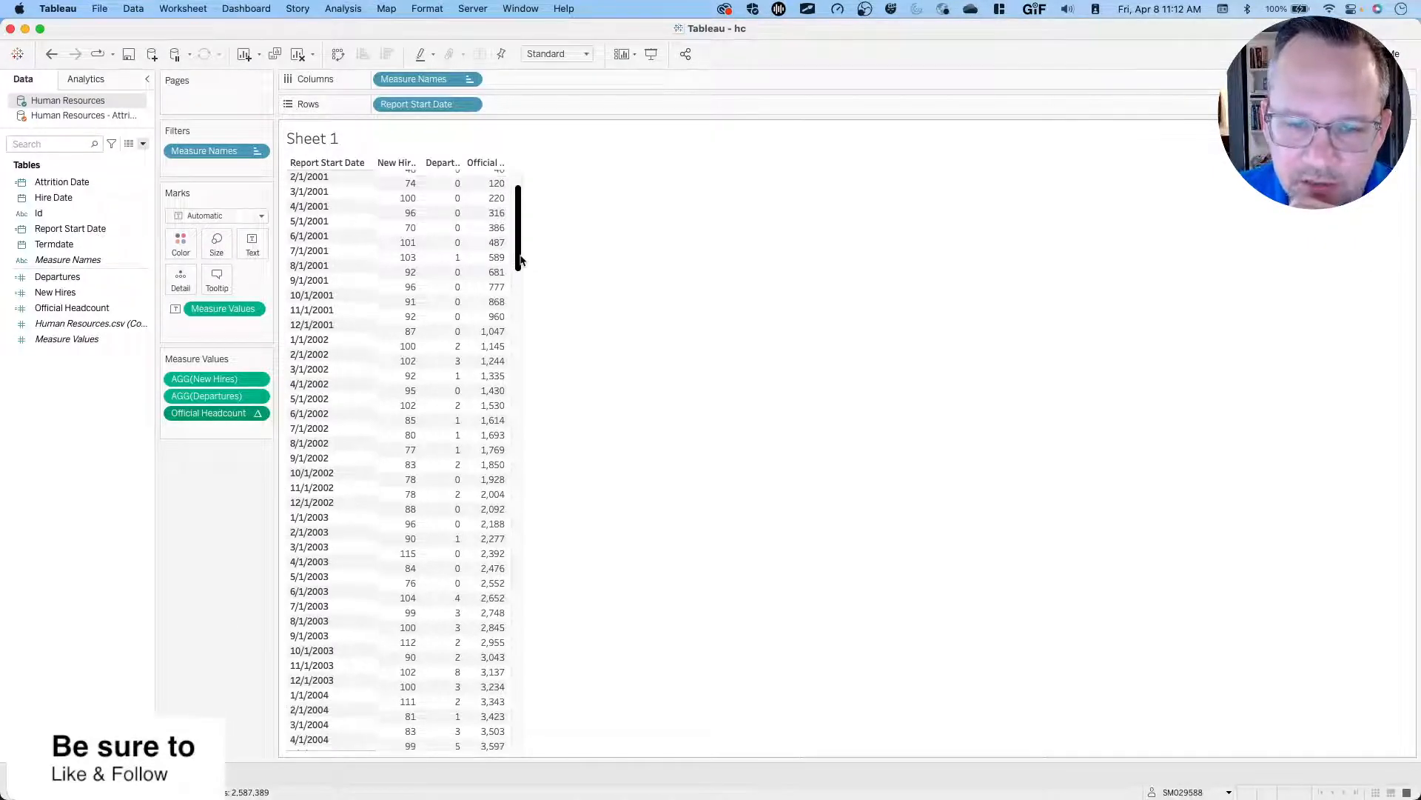
left_click_drag(521, 259, 550, 154)
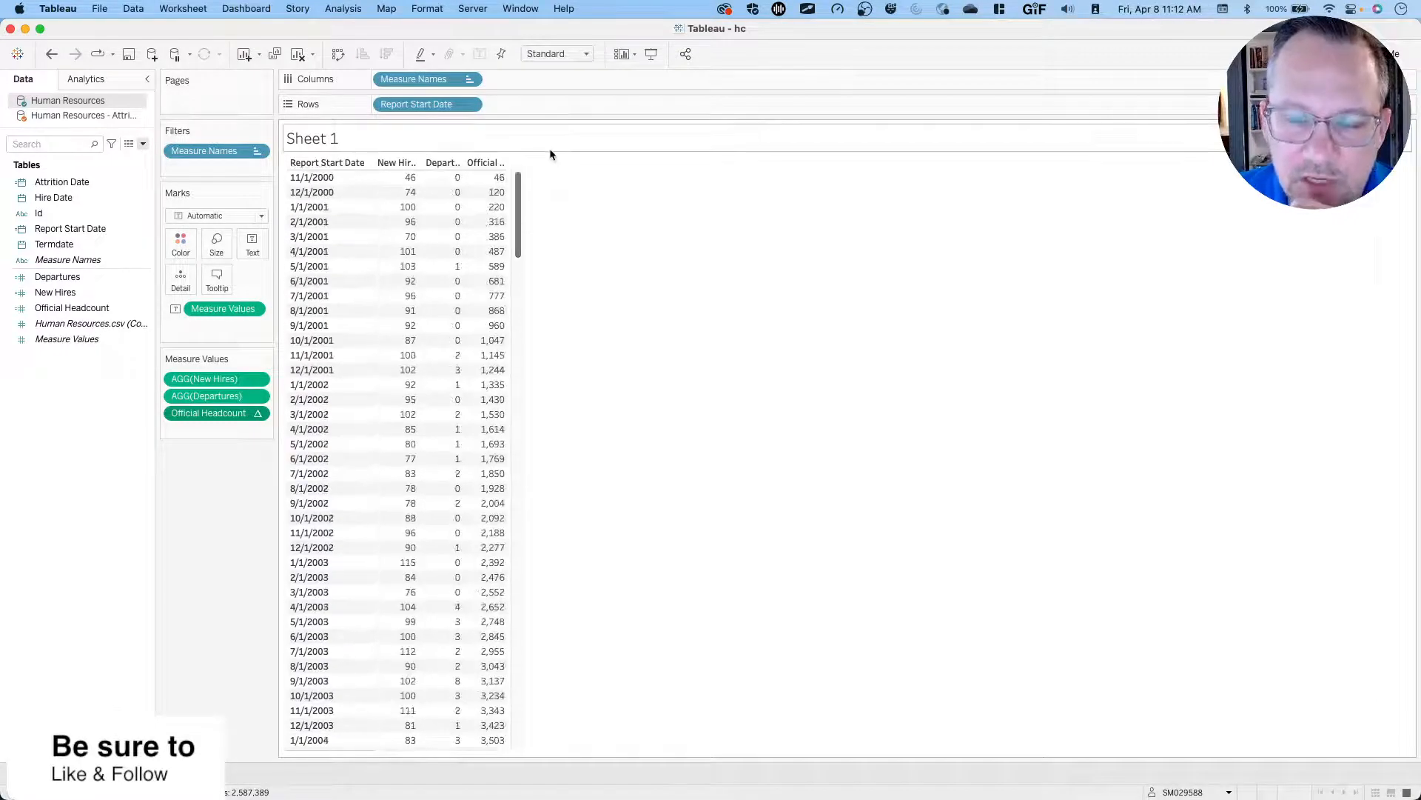
Reopen the Official Headcount calculation and examine its New Hires plus previous value part and its Departures part against the table.
left_click(69, 311)
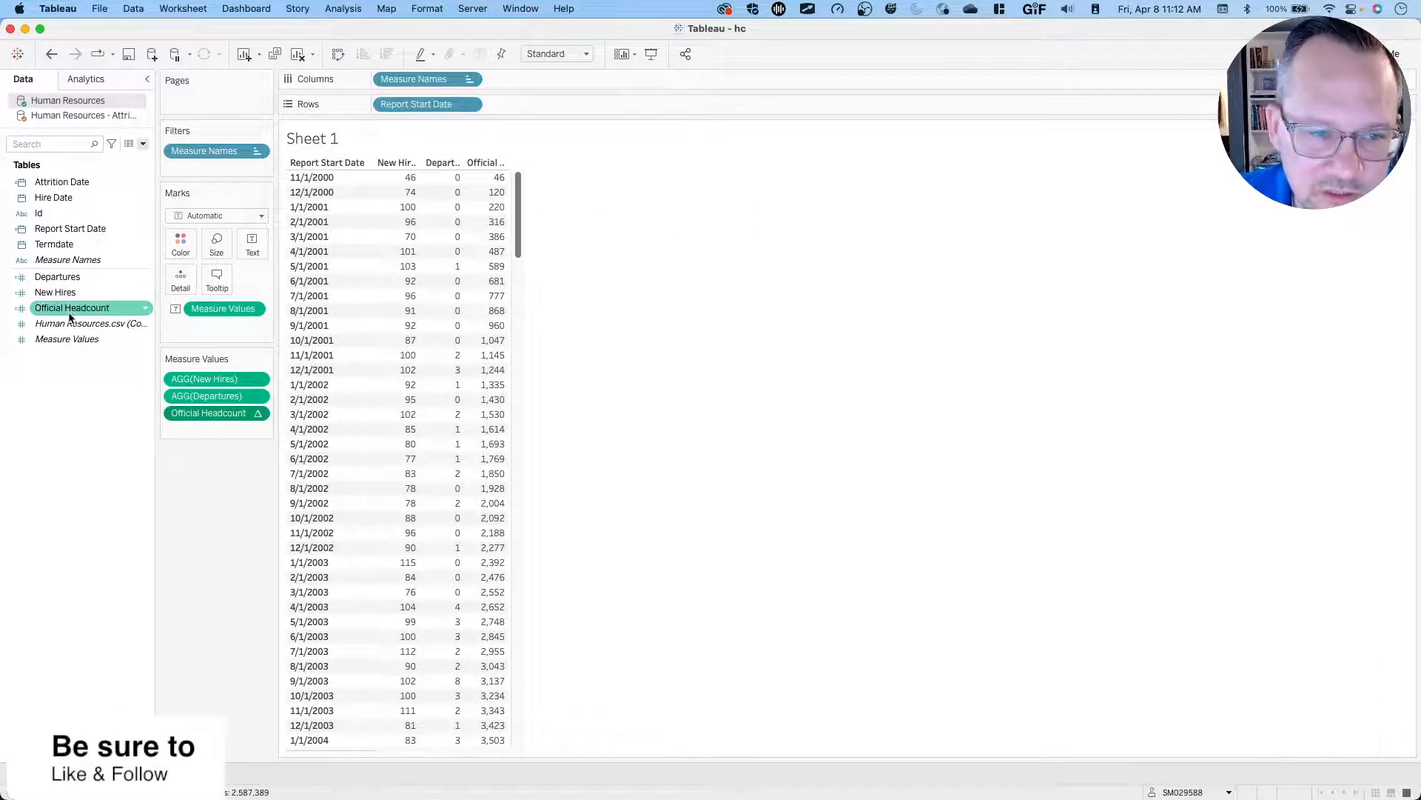
right_click(69, 317)
left_click(104, 375)
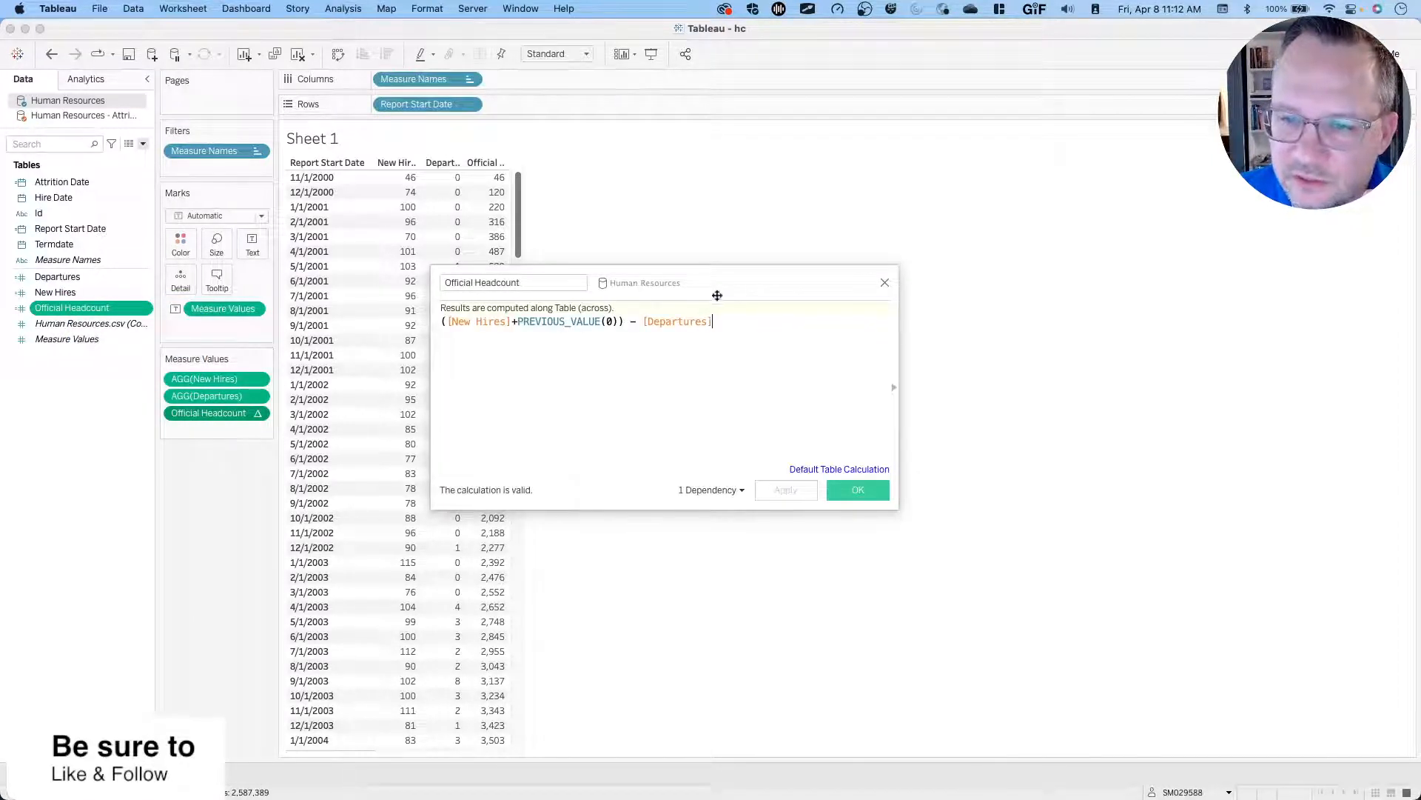
left_click_drag(717, 295, 776, 291)
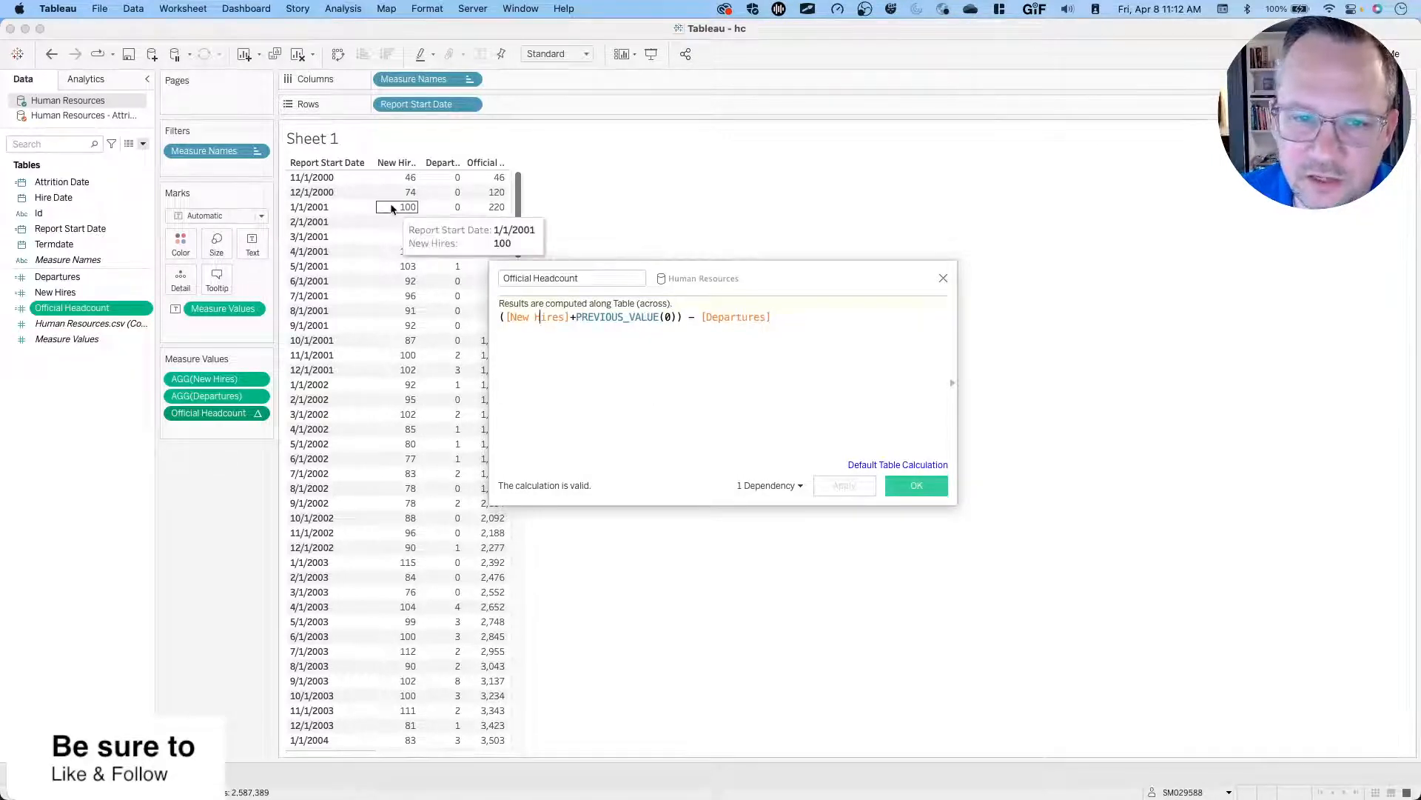
mouse_move(396, 181)
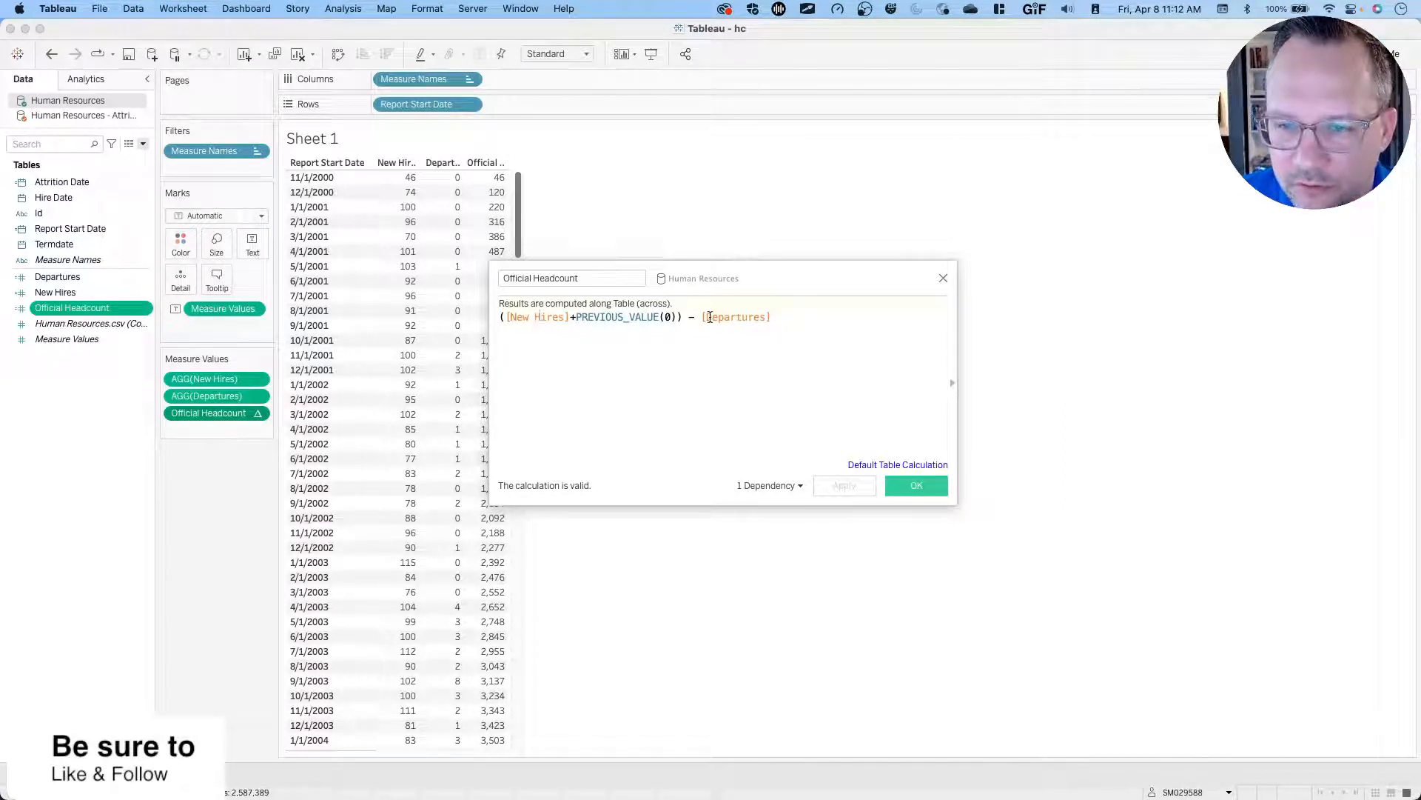
left_click_drag(681, 317, 499, 317)
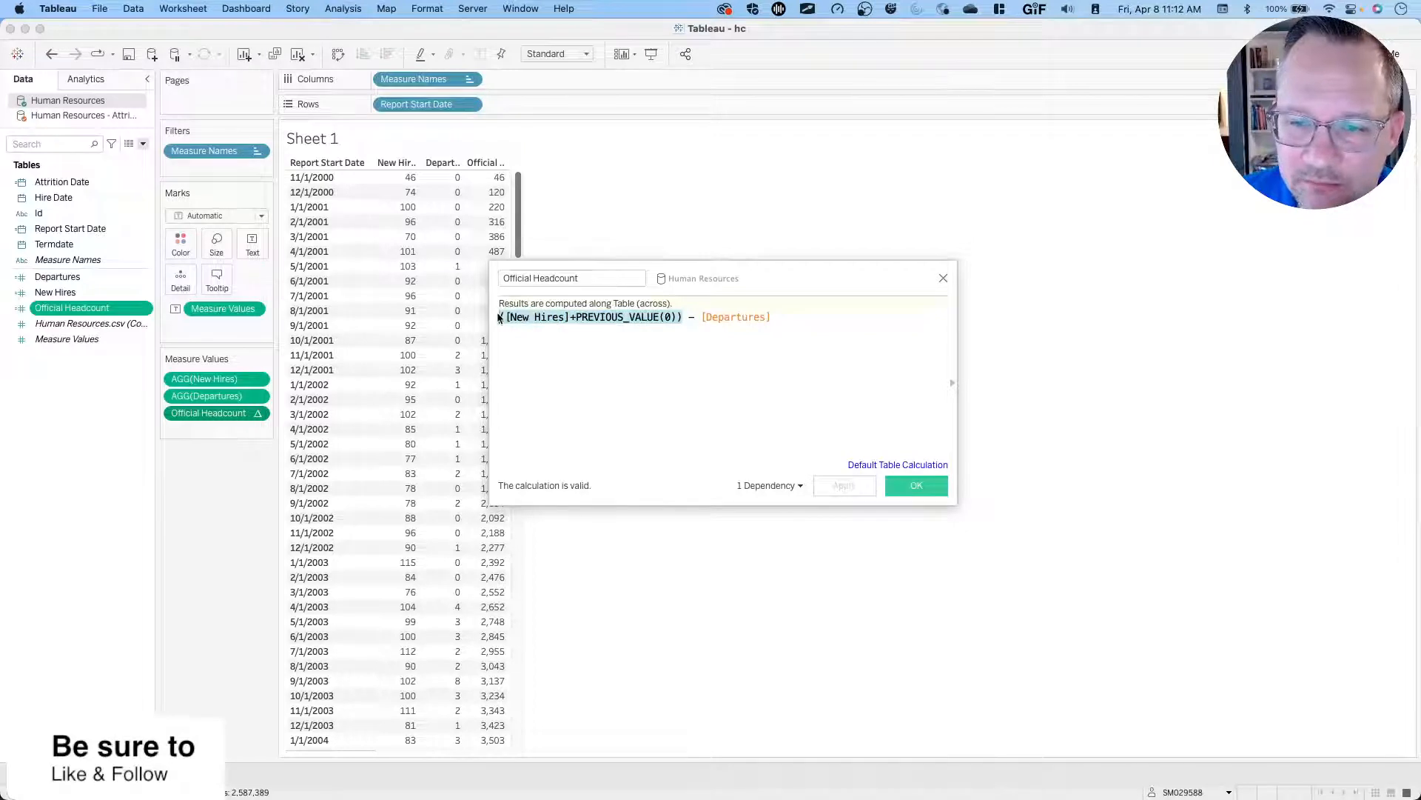
left_click(707, 314)
left_click_drag(700, 317, 772, 317)
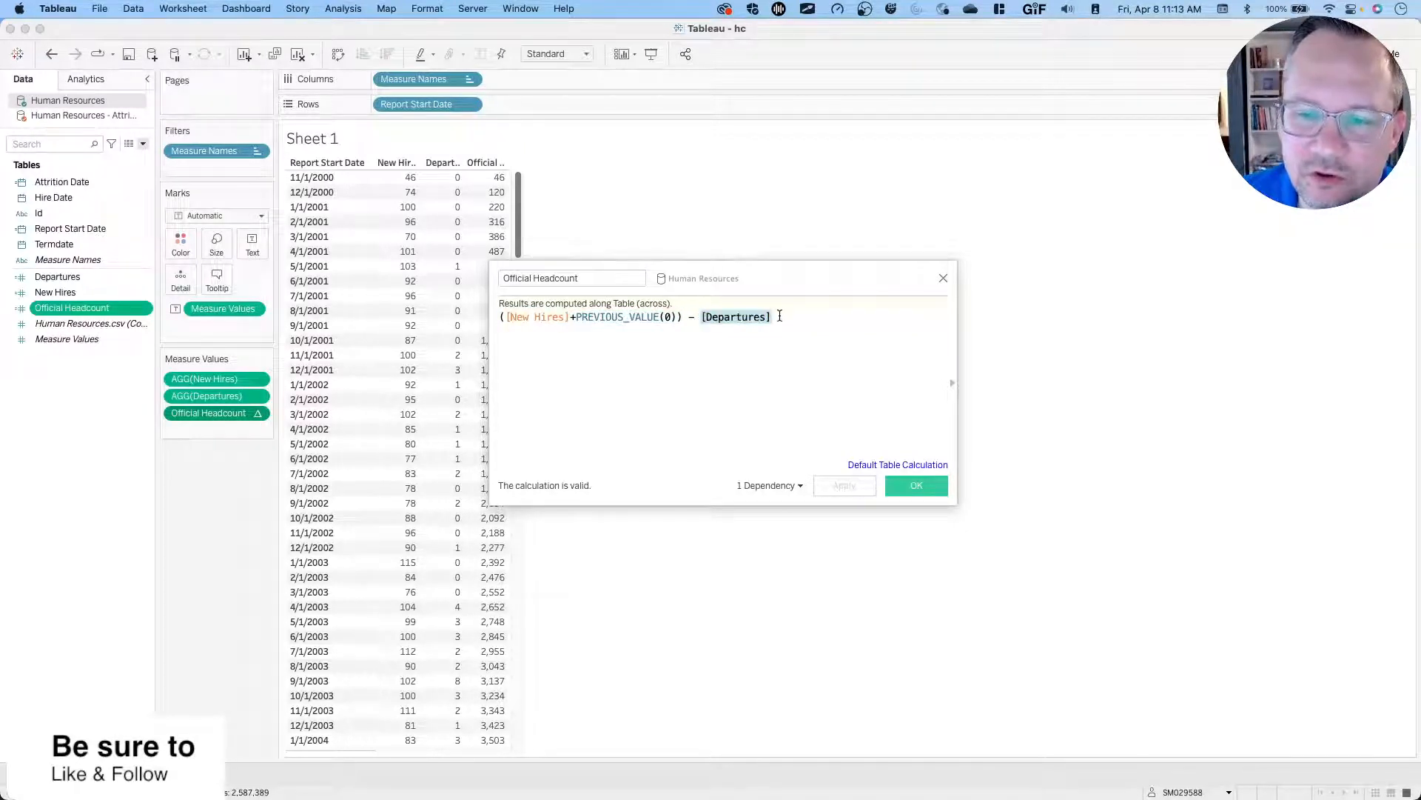
Uncover the table and select the 5/1/2001 row to check its hires, departures and headcount.
left_click_drag(767, 280, 893, 277)
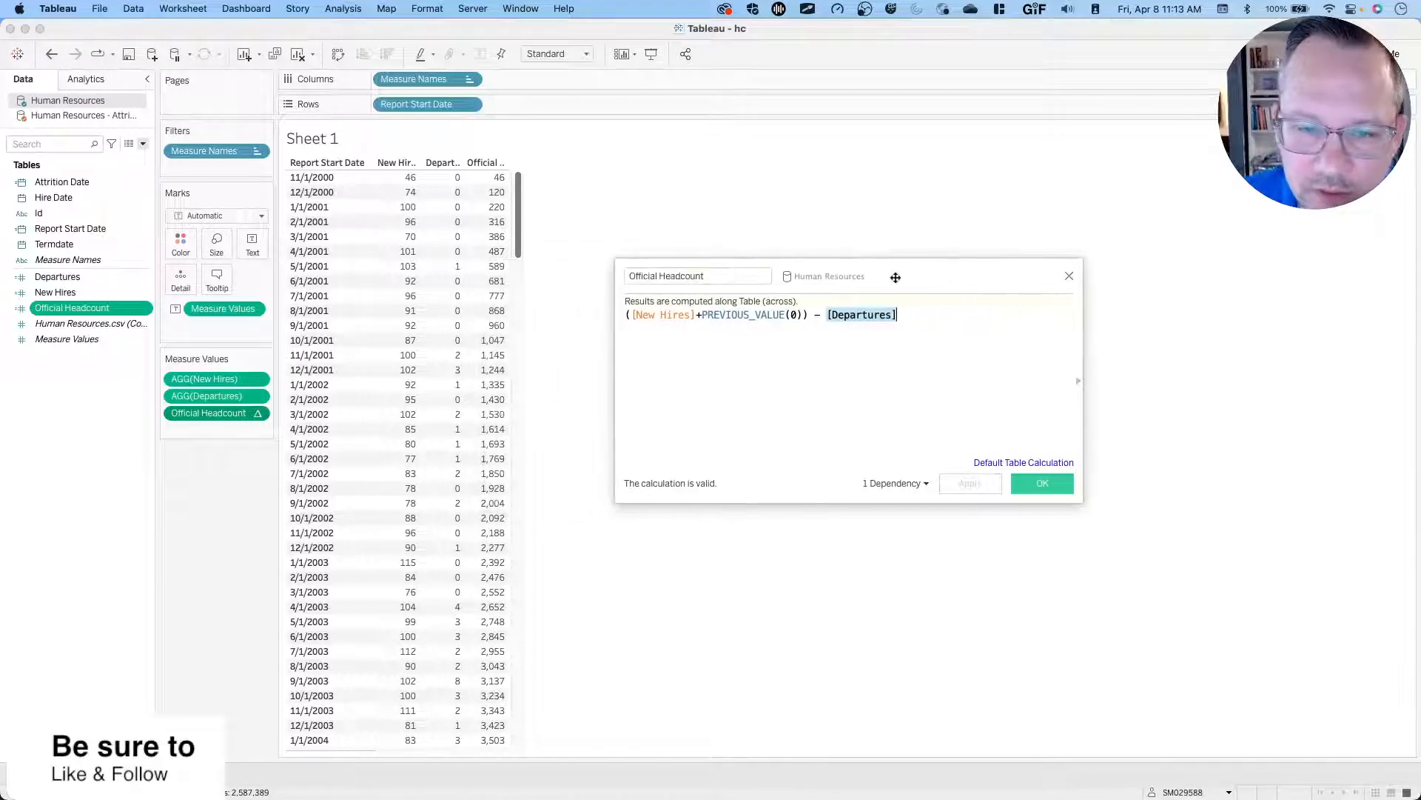
left_click(388, 268)
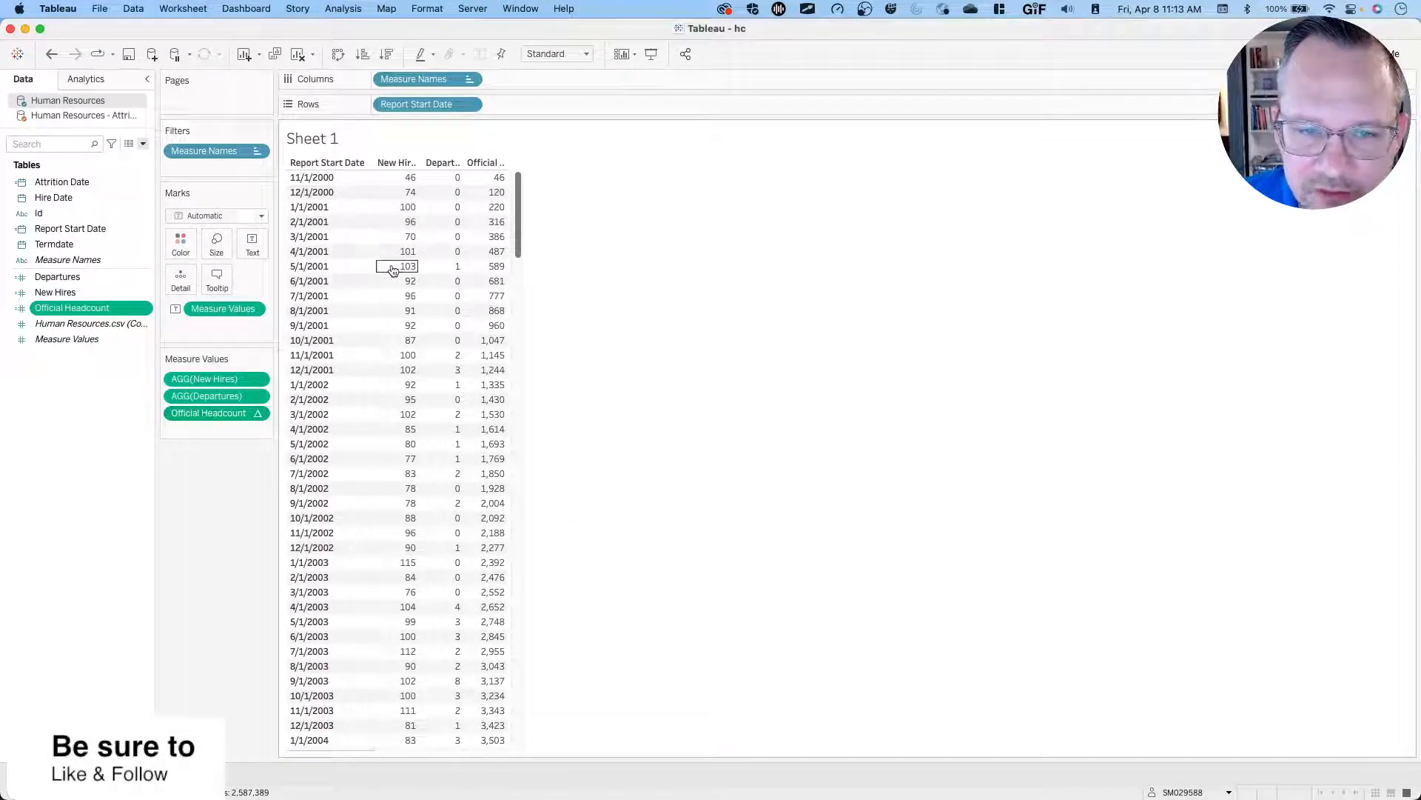
left_click(300, 267)
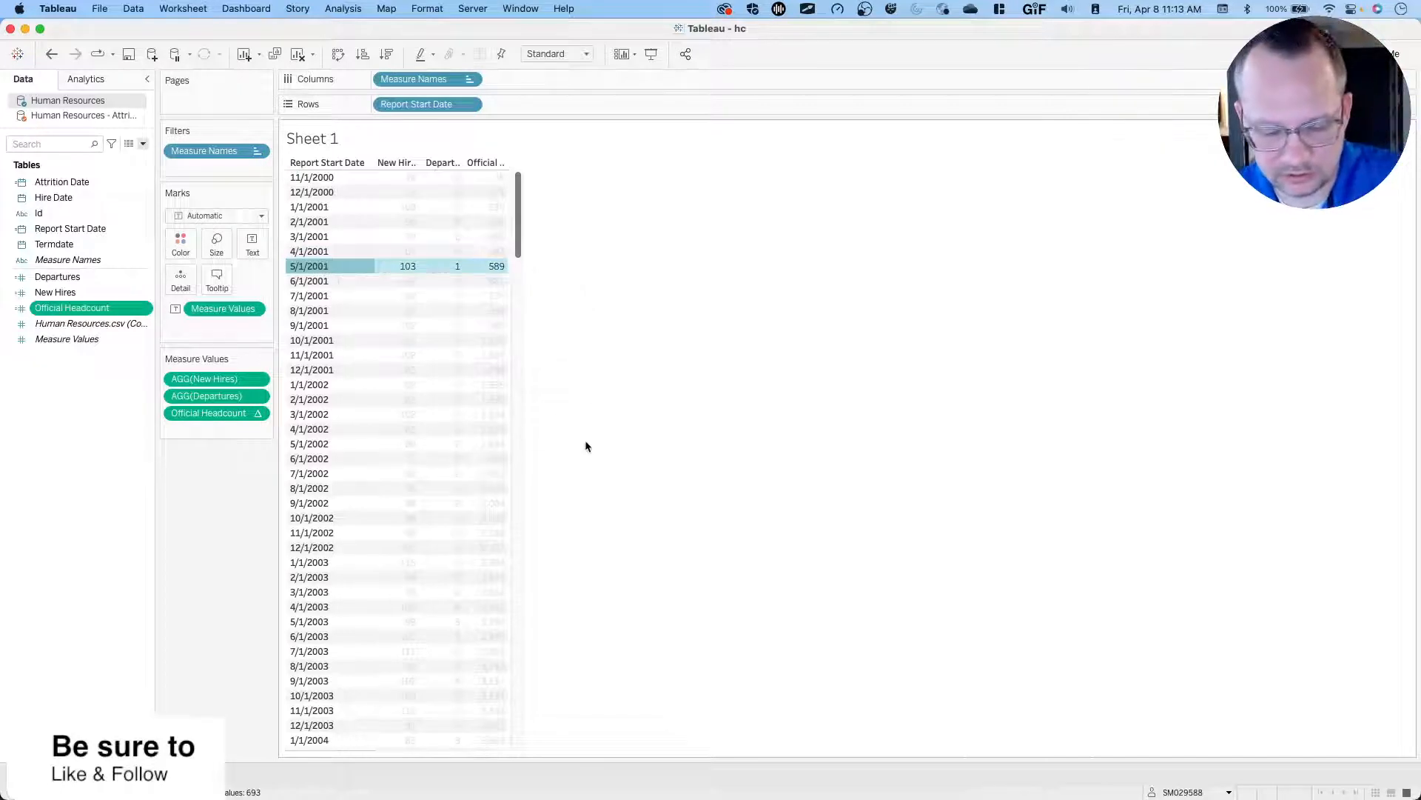
Compare the 5/1/2001 row's Official Headcount, New Hires and Departures with the open Official Headcount formula, and close the calculation.
key("super+Tab")
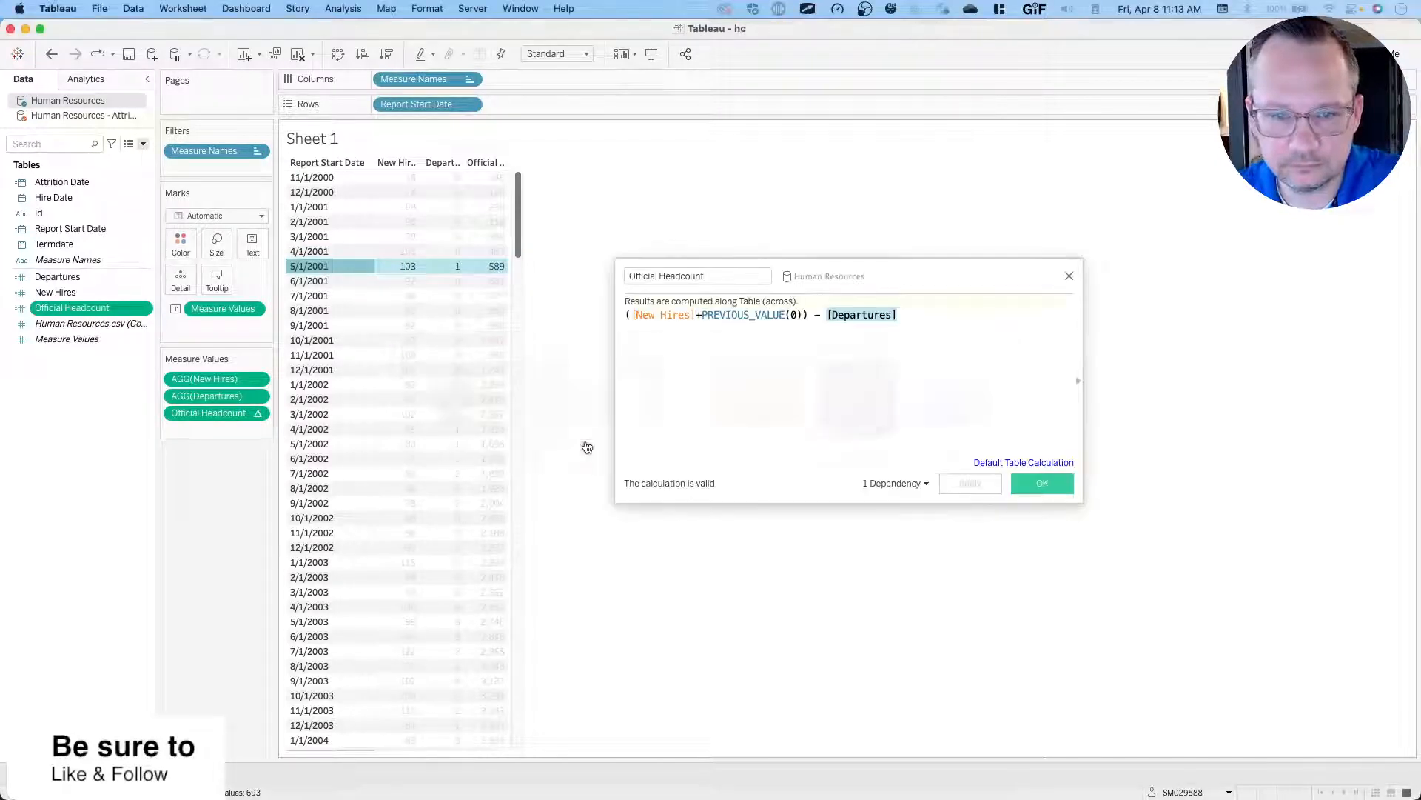
mouse_move(474, 270)
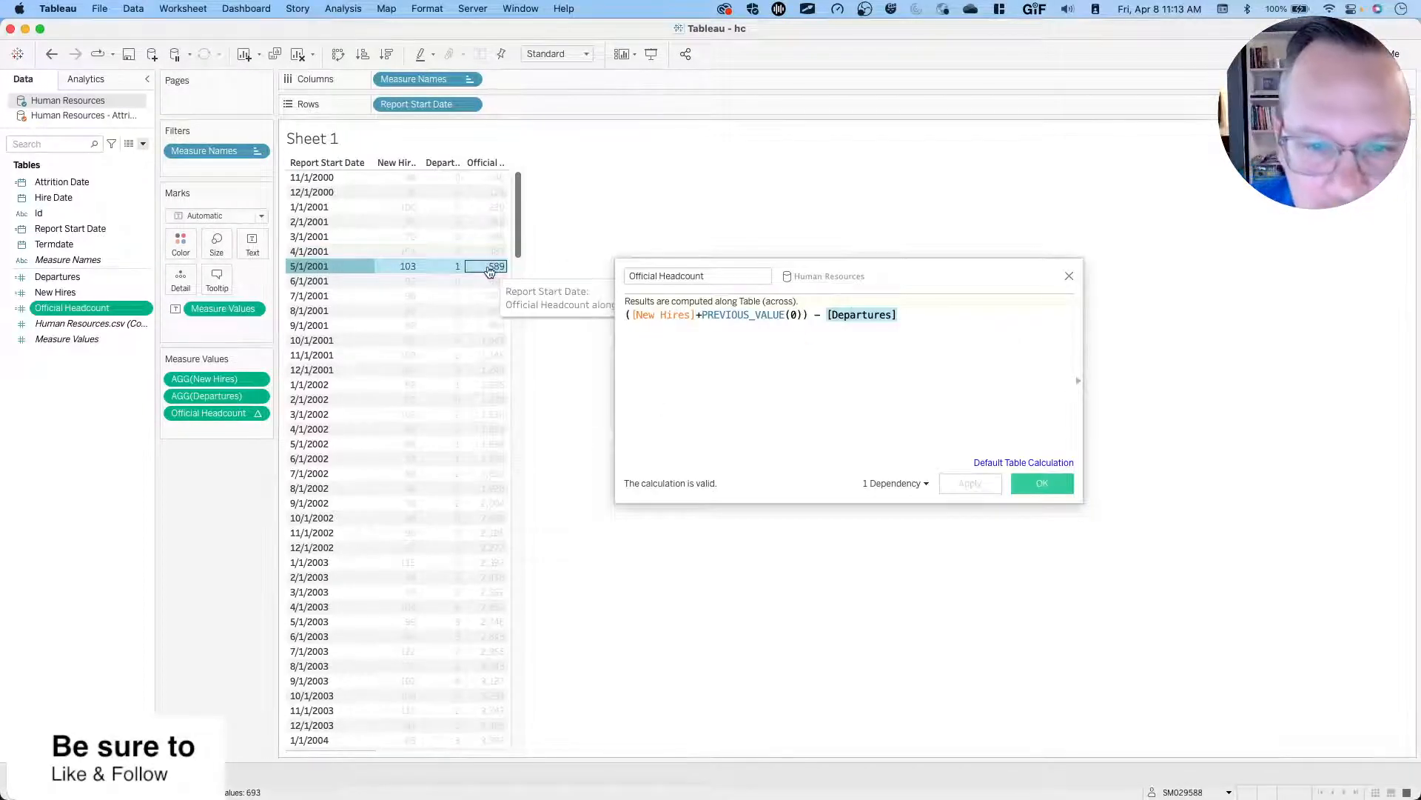
left_click(476, 270)
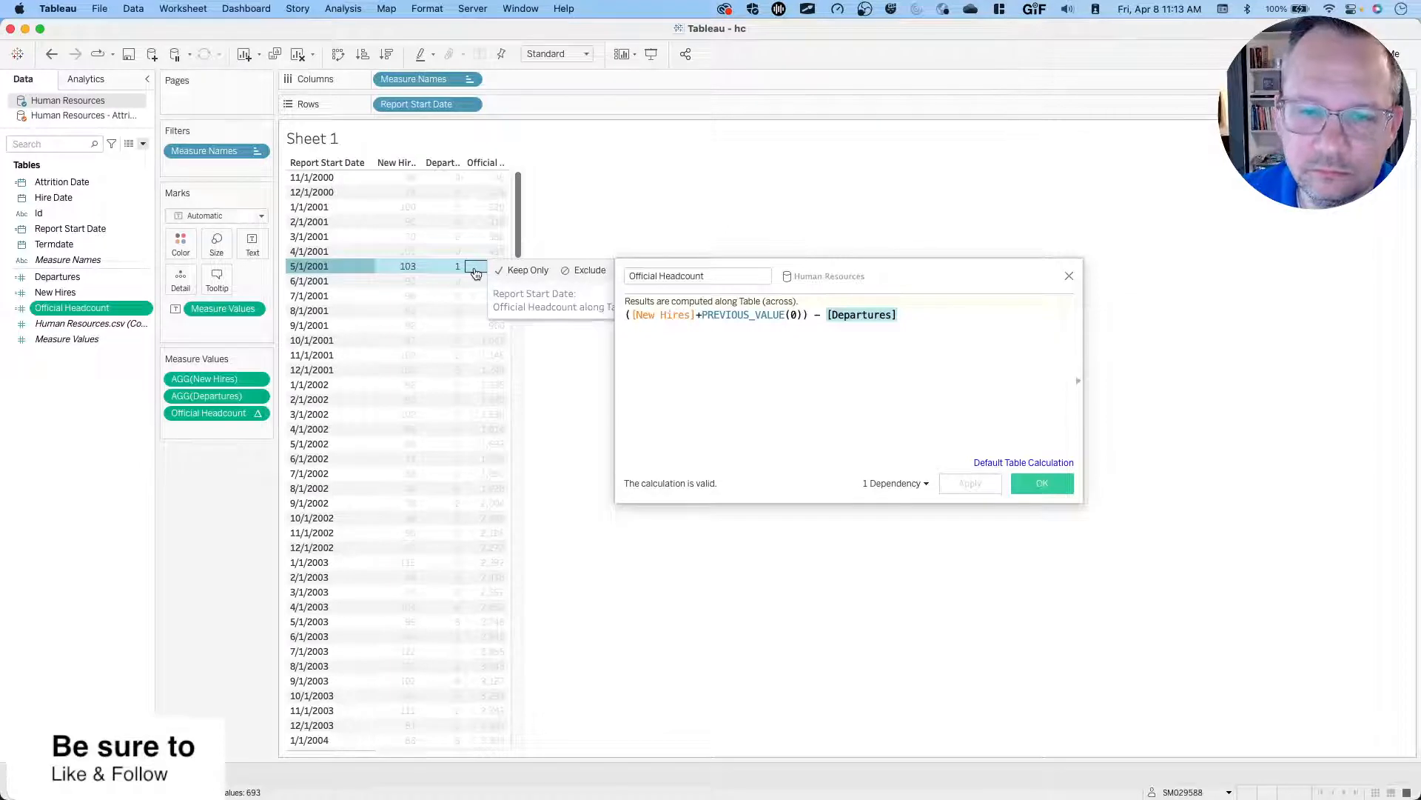
mouse_move(394, 270)
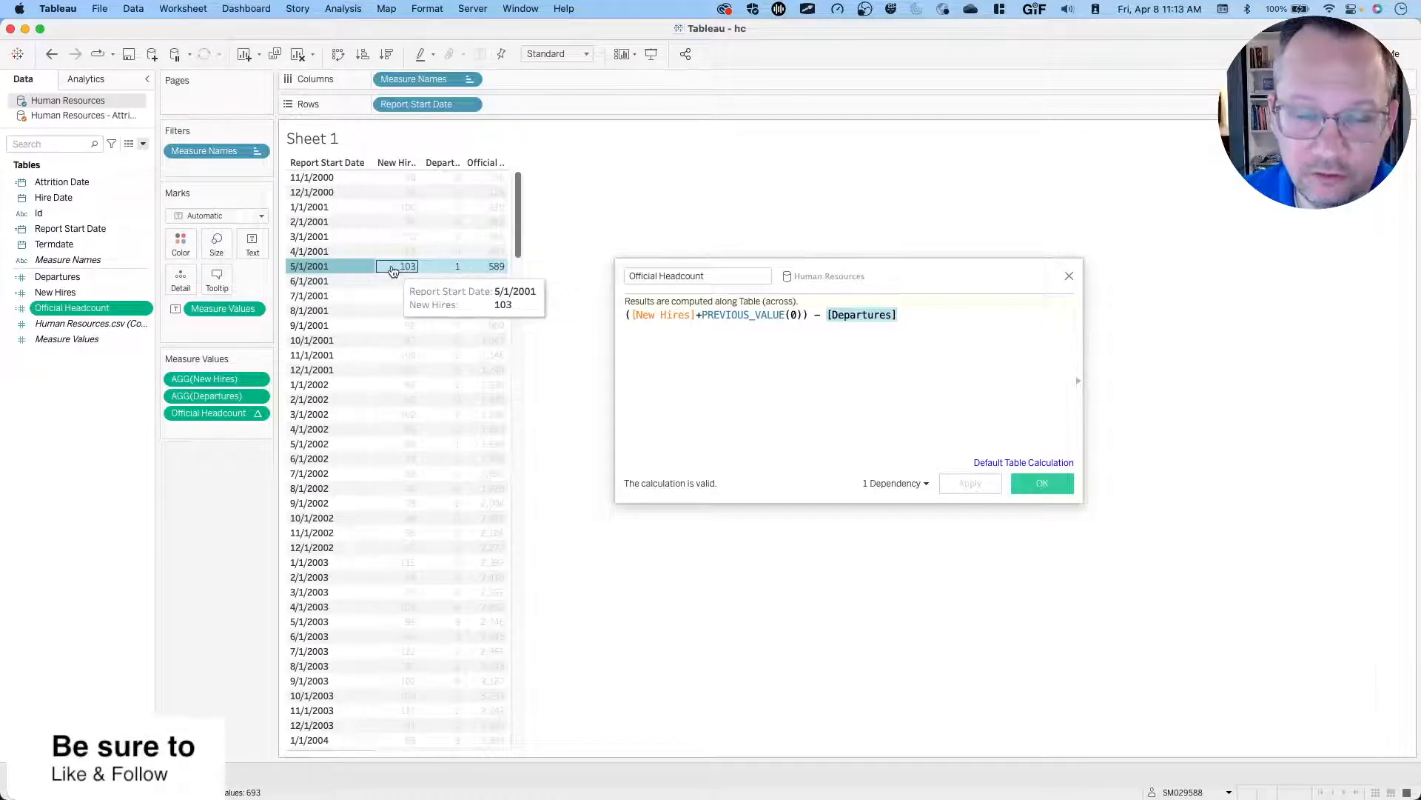
left_click(393, 269)
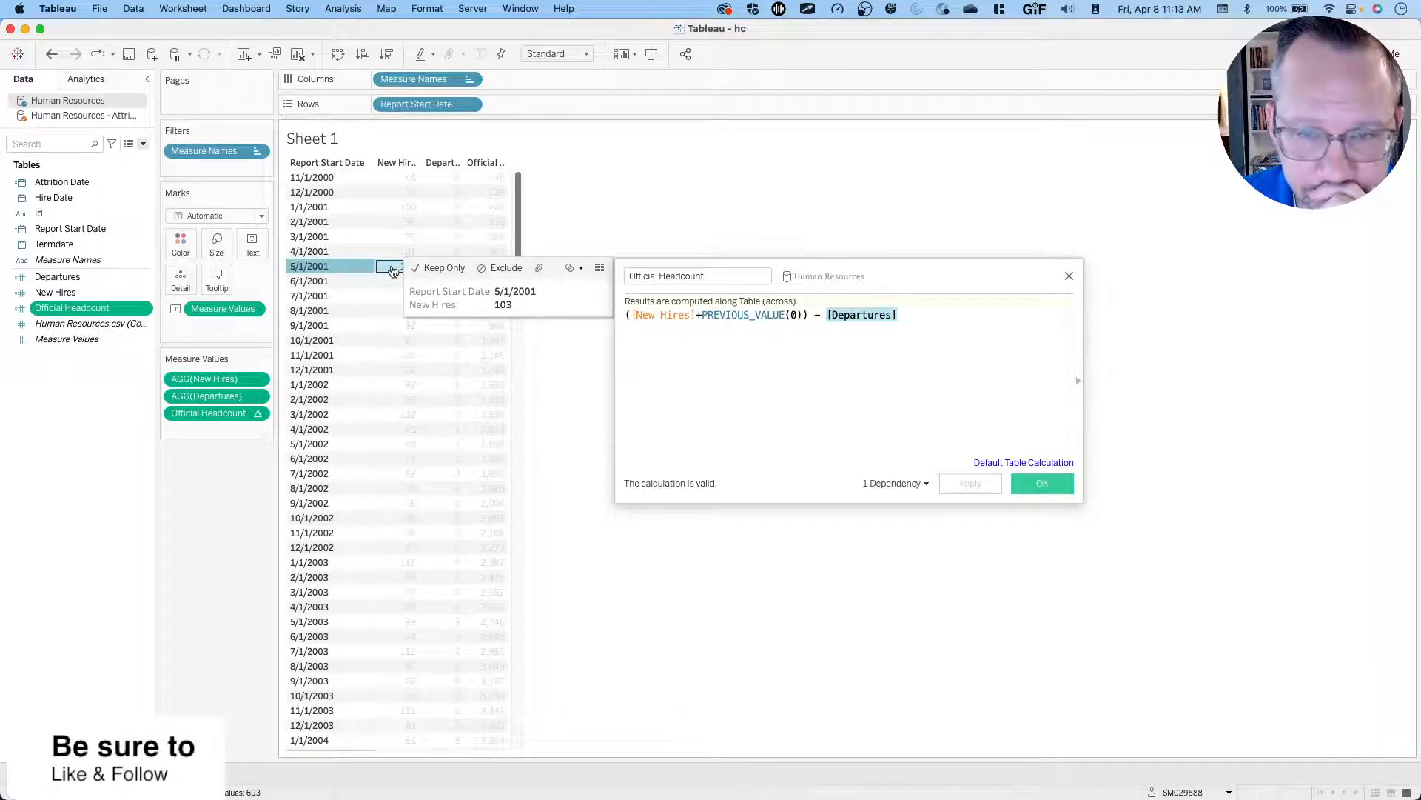
mouse_move(476, 255)
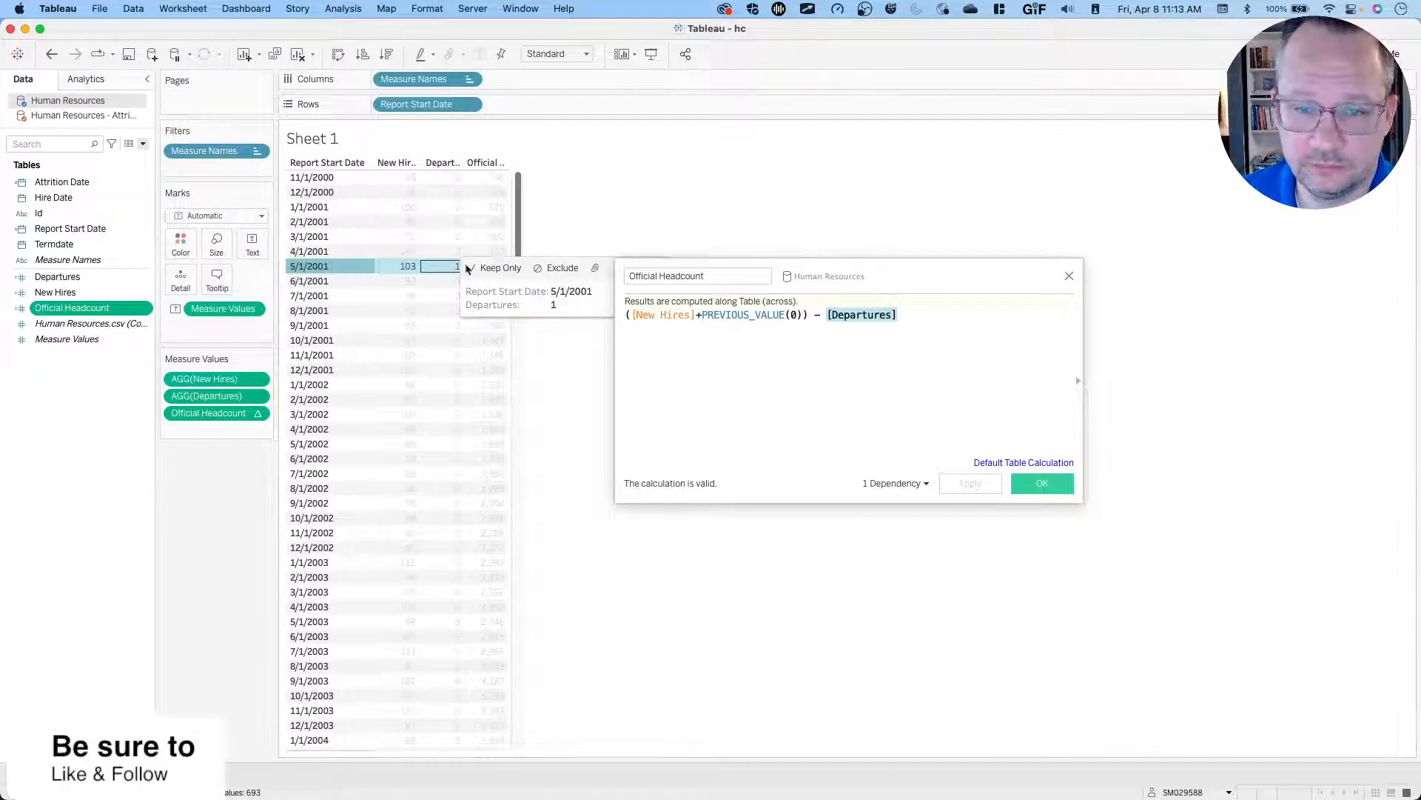
mouse_move(498, 234)
mouse_move(499, 361)
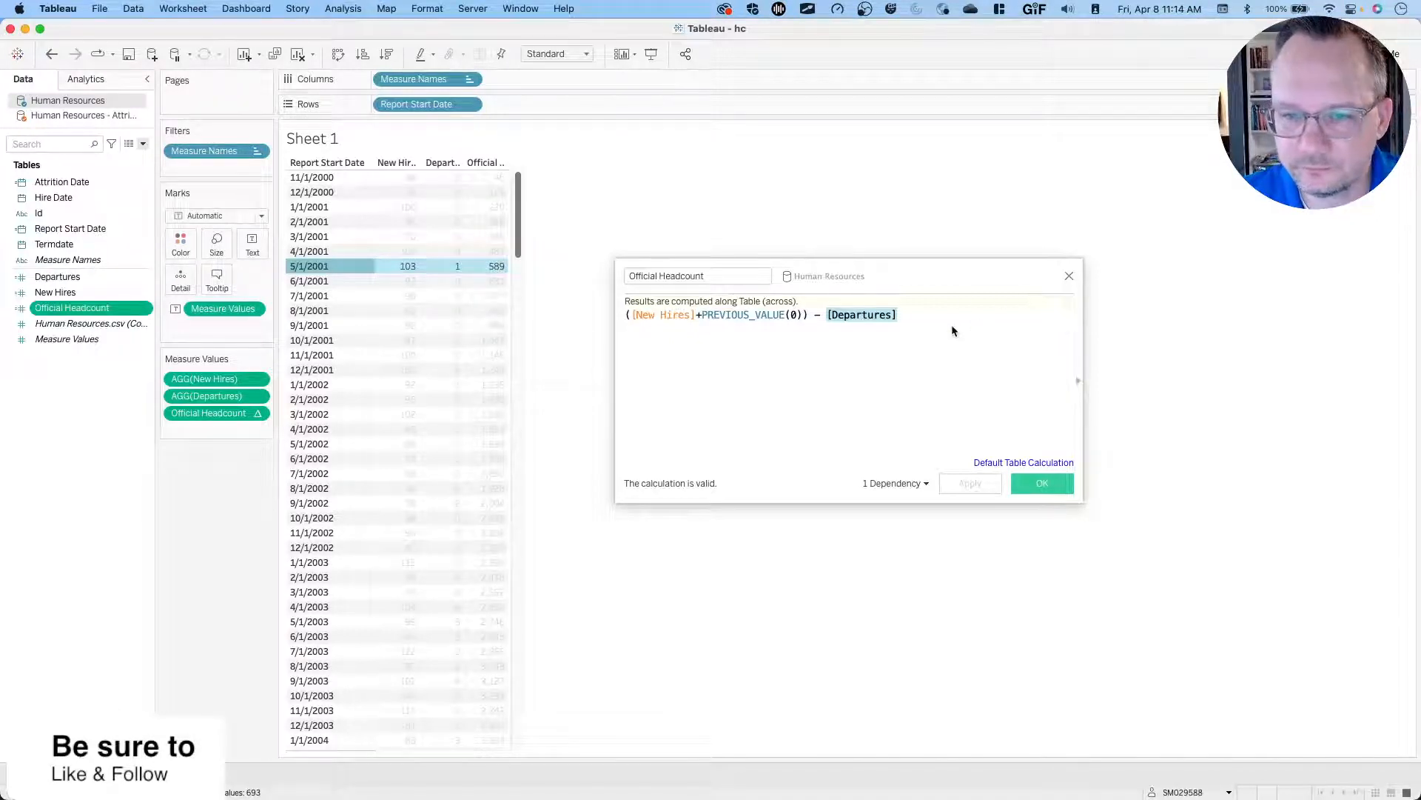
left_click(920, 319)
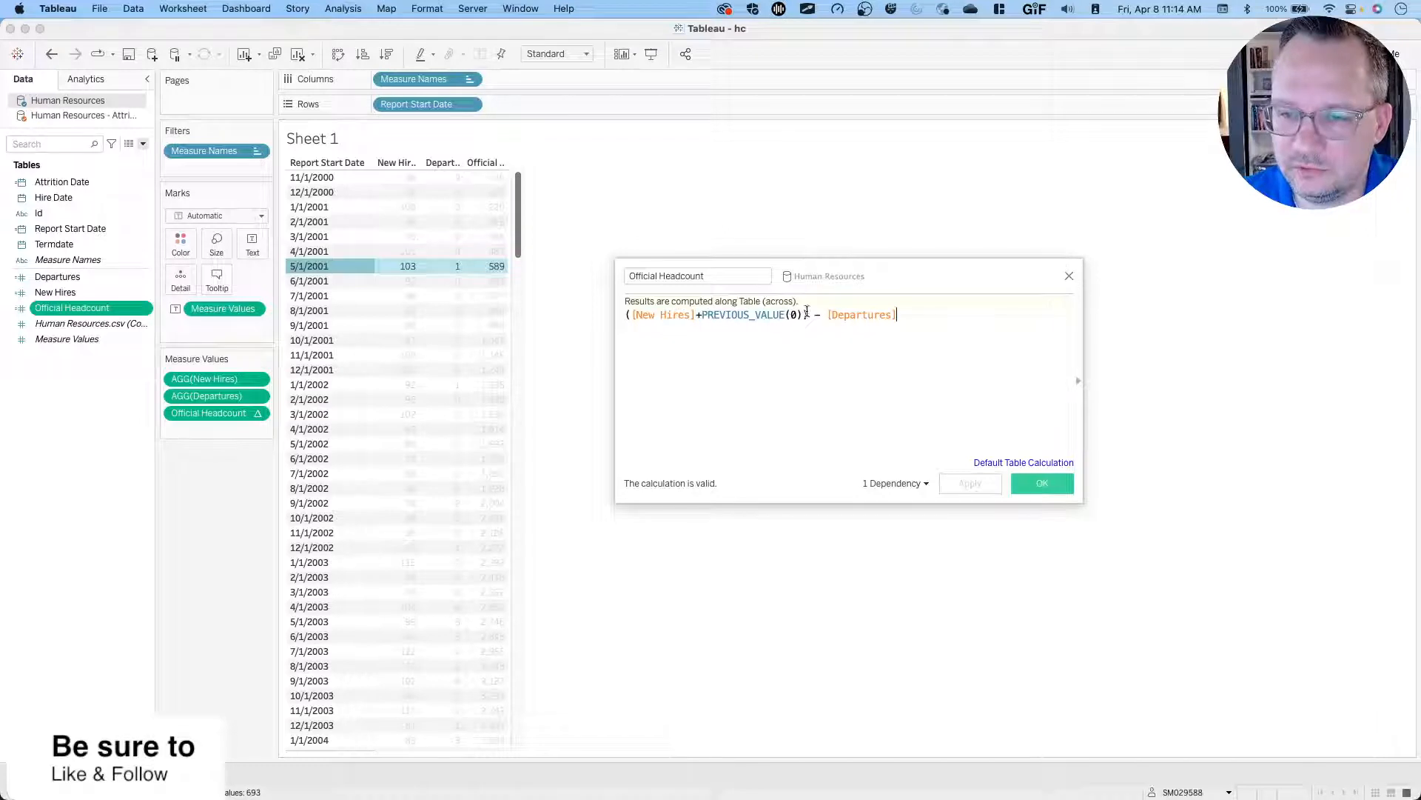
left_click(1070, 277)
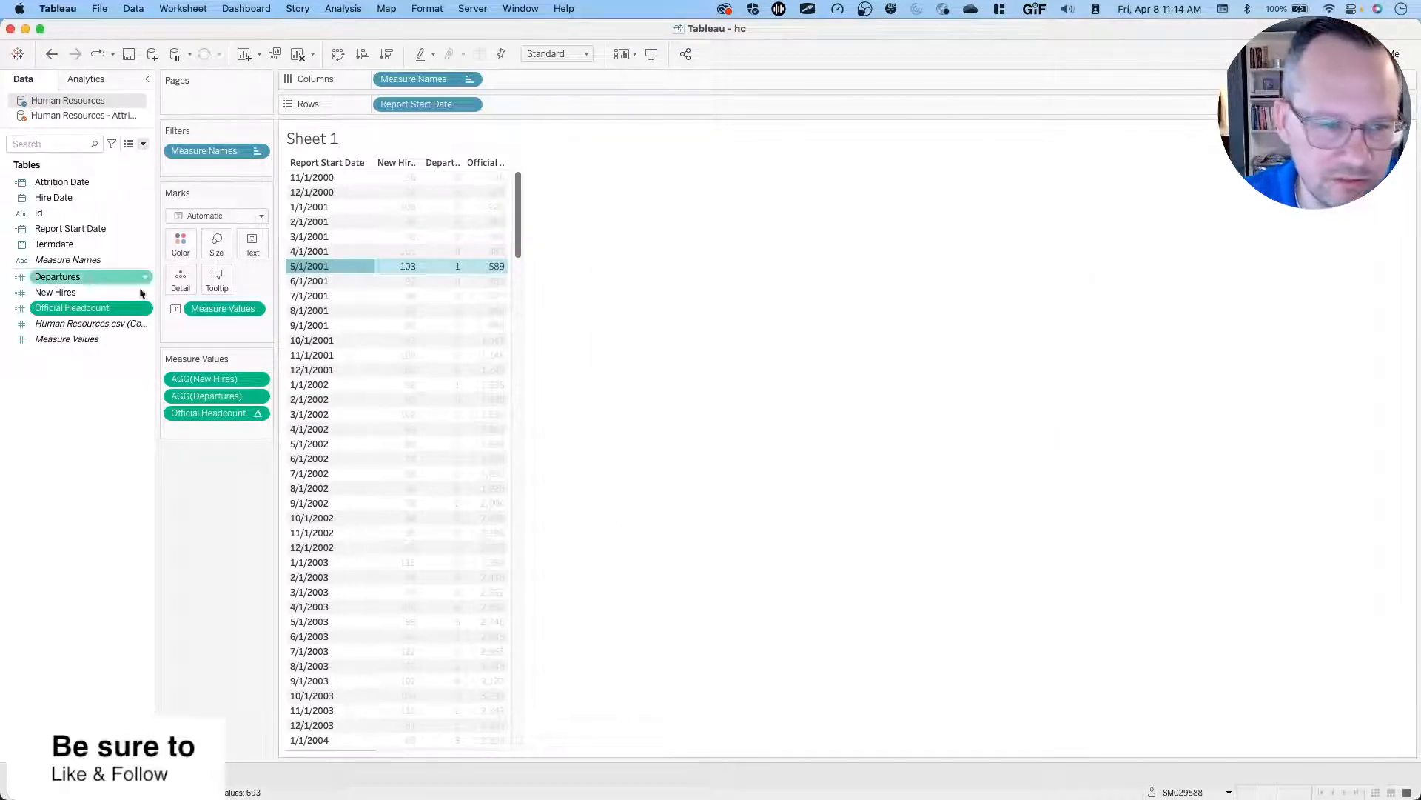
right_click(77, 306)
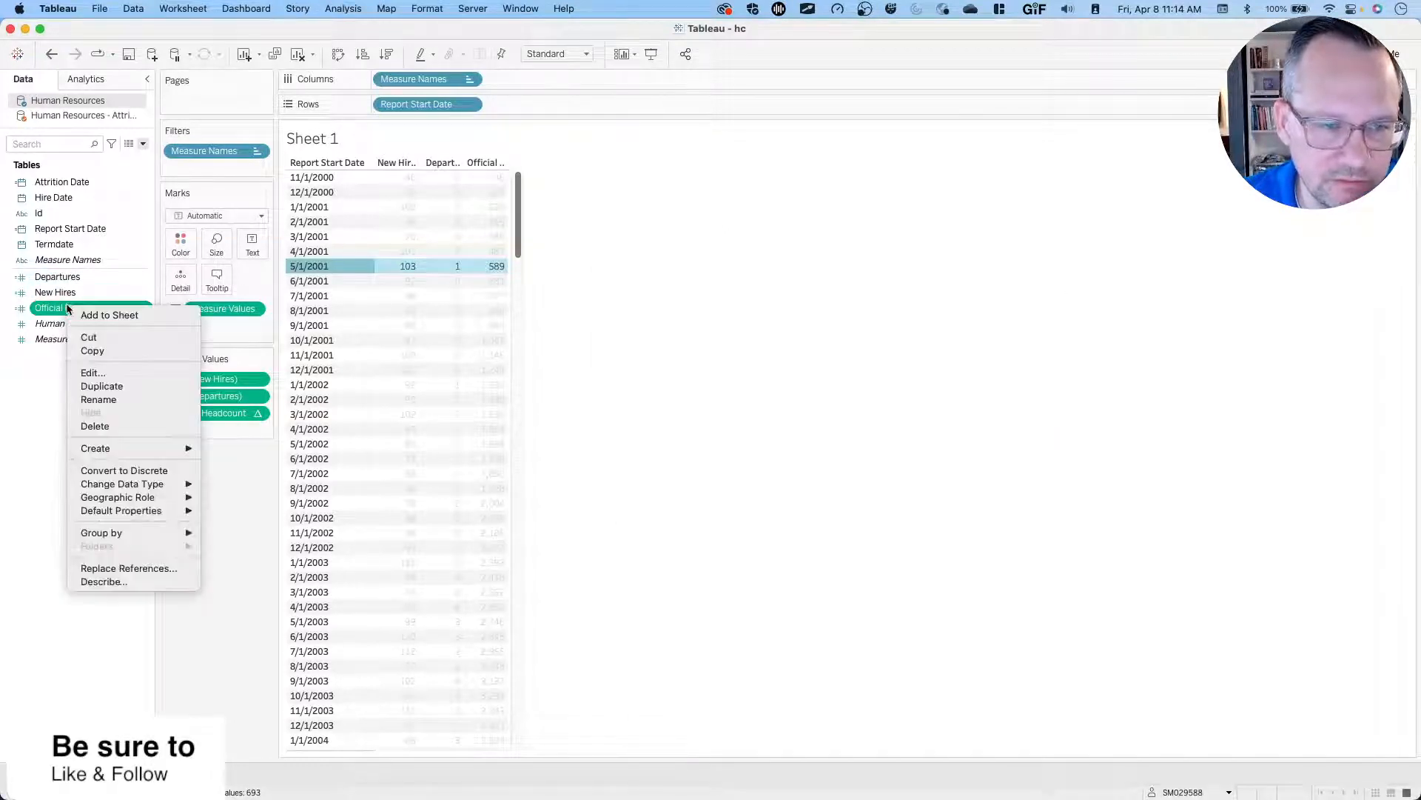
left_click(95, 374)
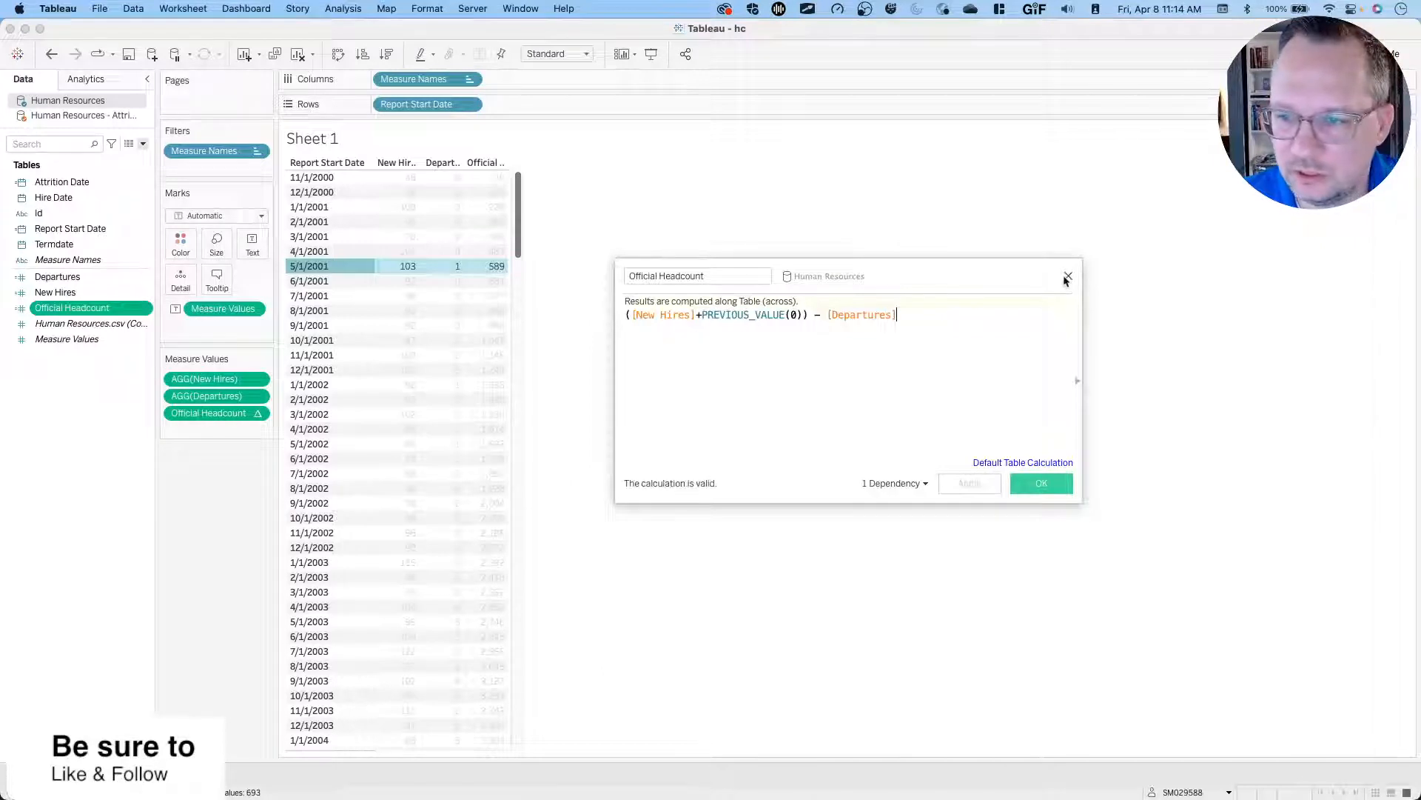
left_click(1068, 279)
Duplicate Official Headcount, redefine the copy as RUNNING_SUM([New Hires]) - [Departures], and save the calculation.
right_click(82, 312)
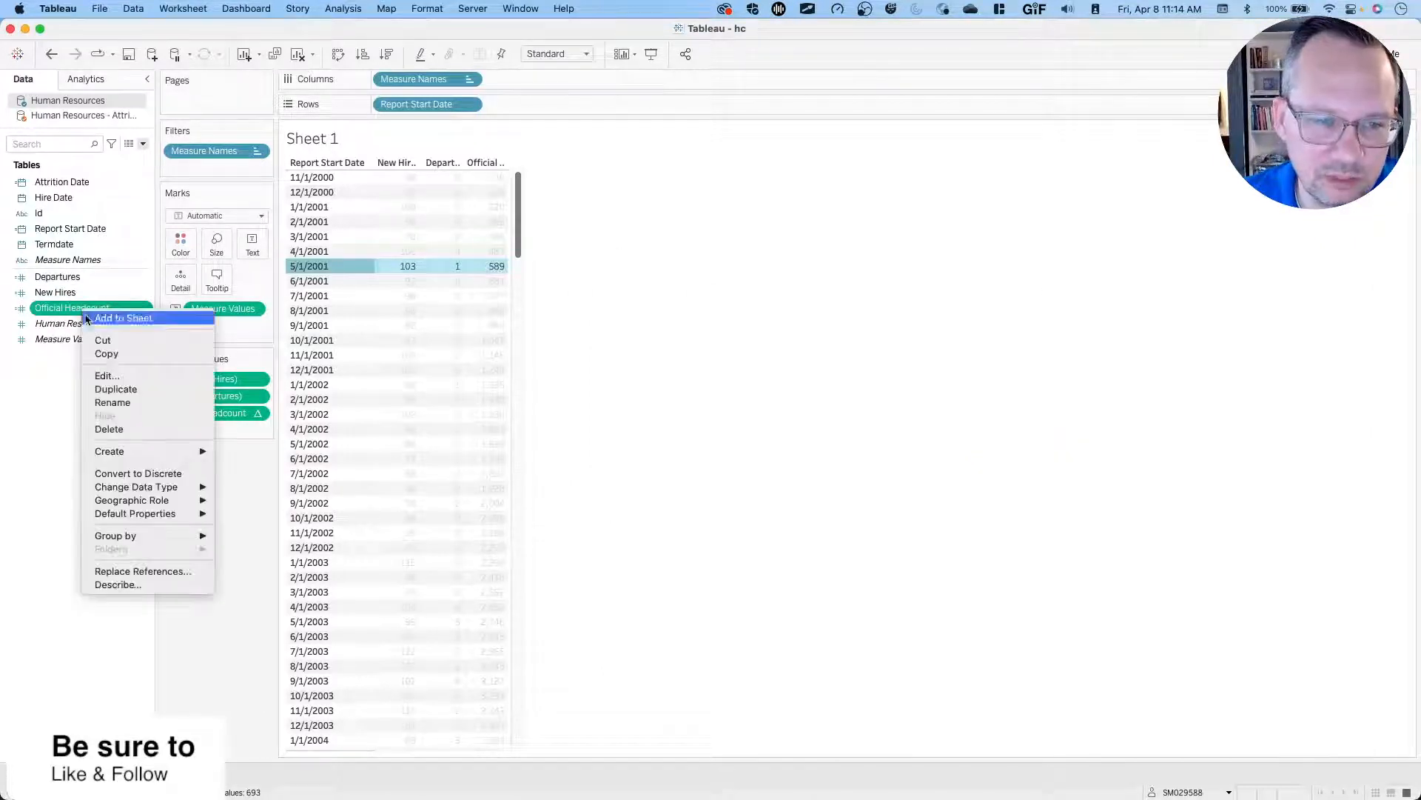
left_click(111, 390)
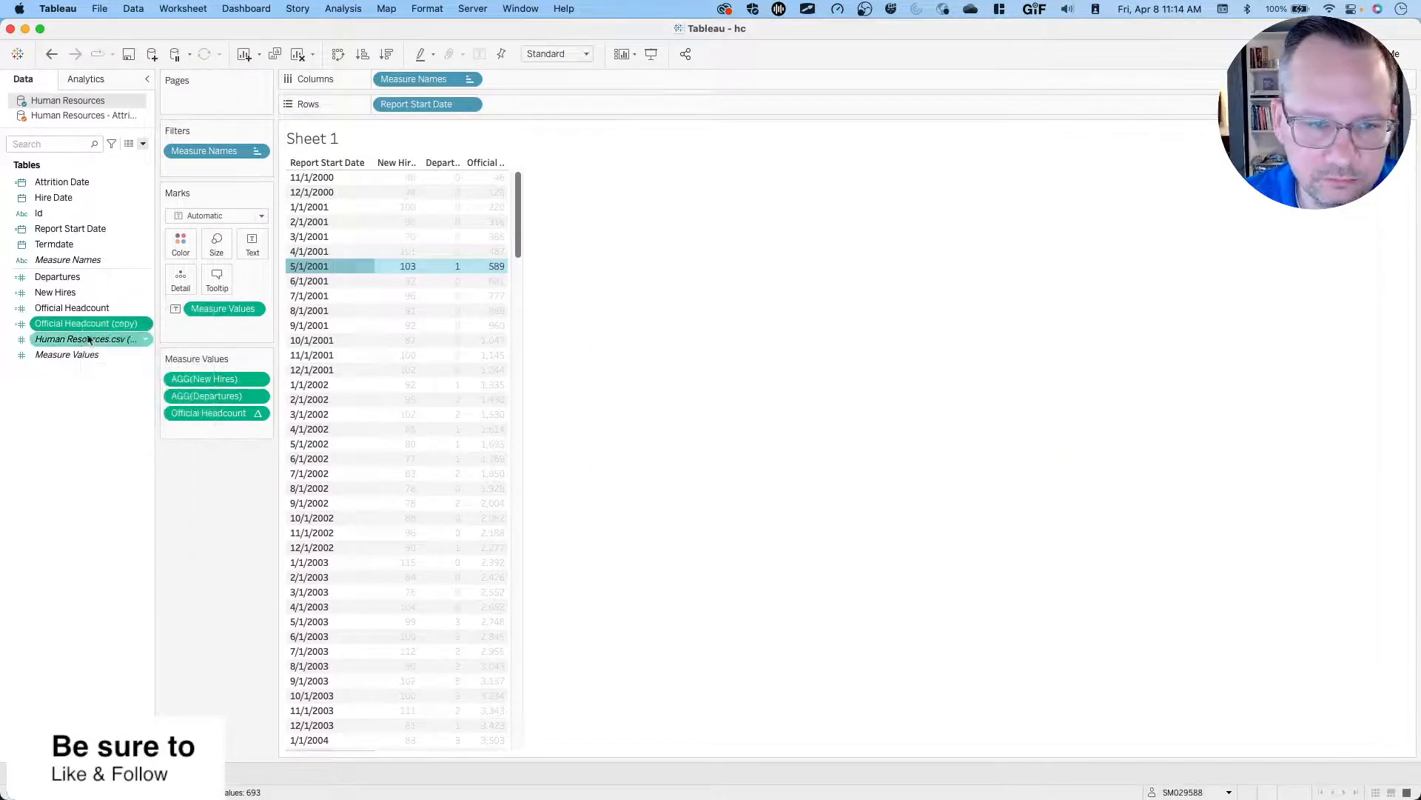
right_click(84, 323)
left_click(114, 388)
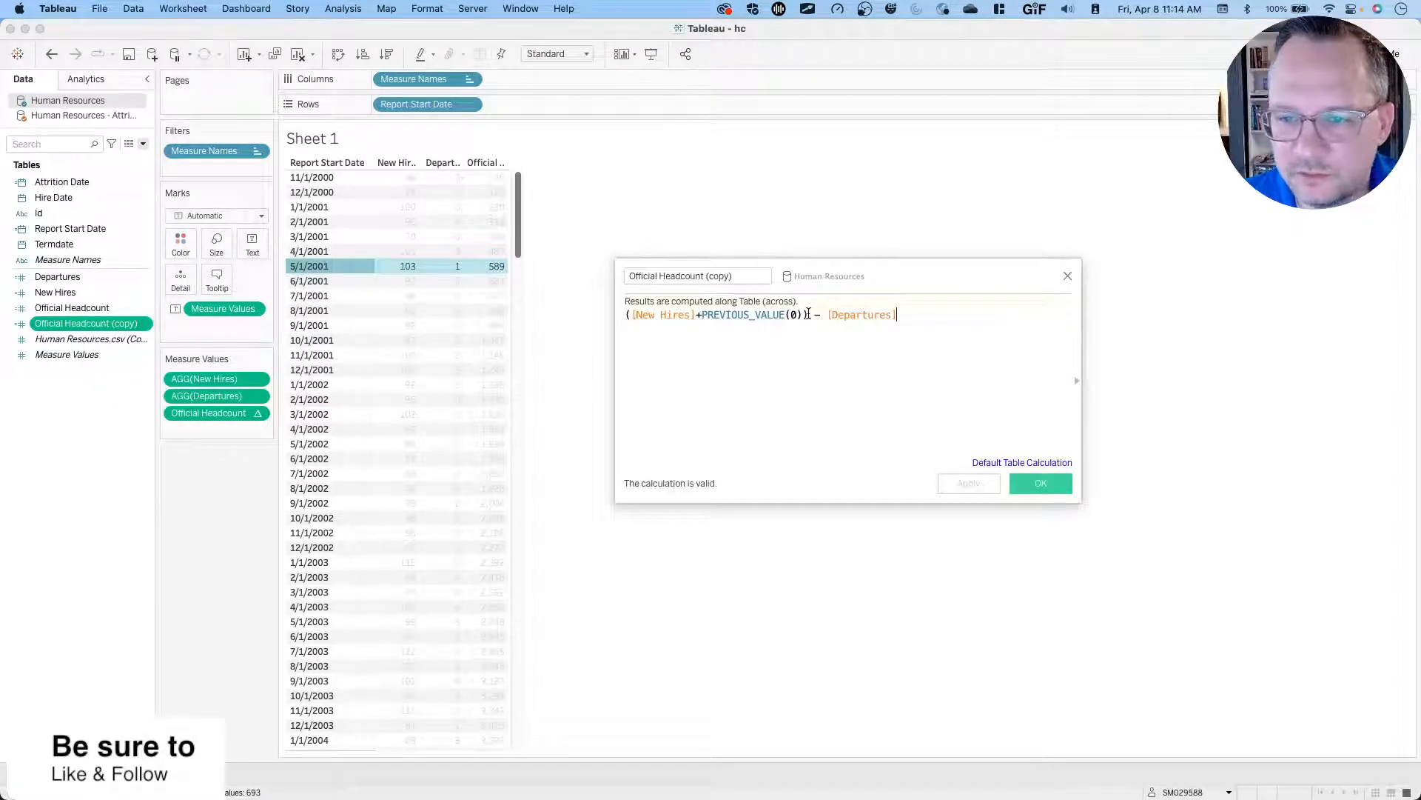
left_click_drag(809, 314, 622, 309)
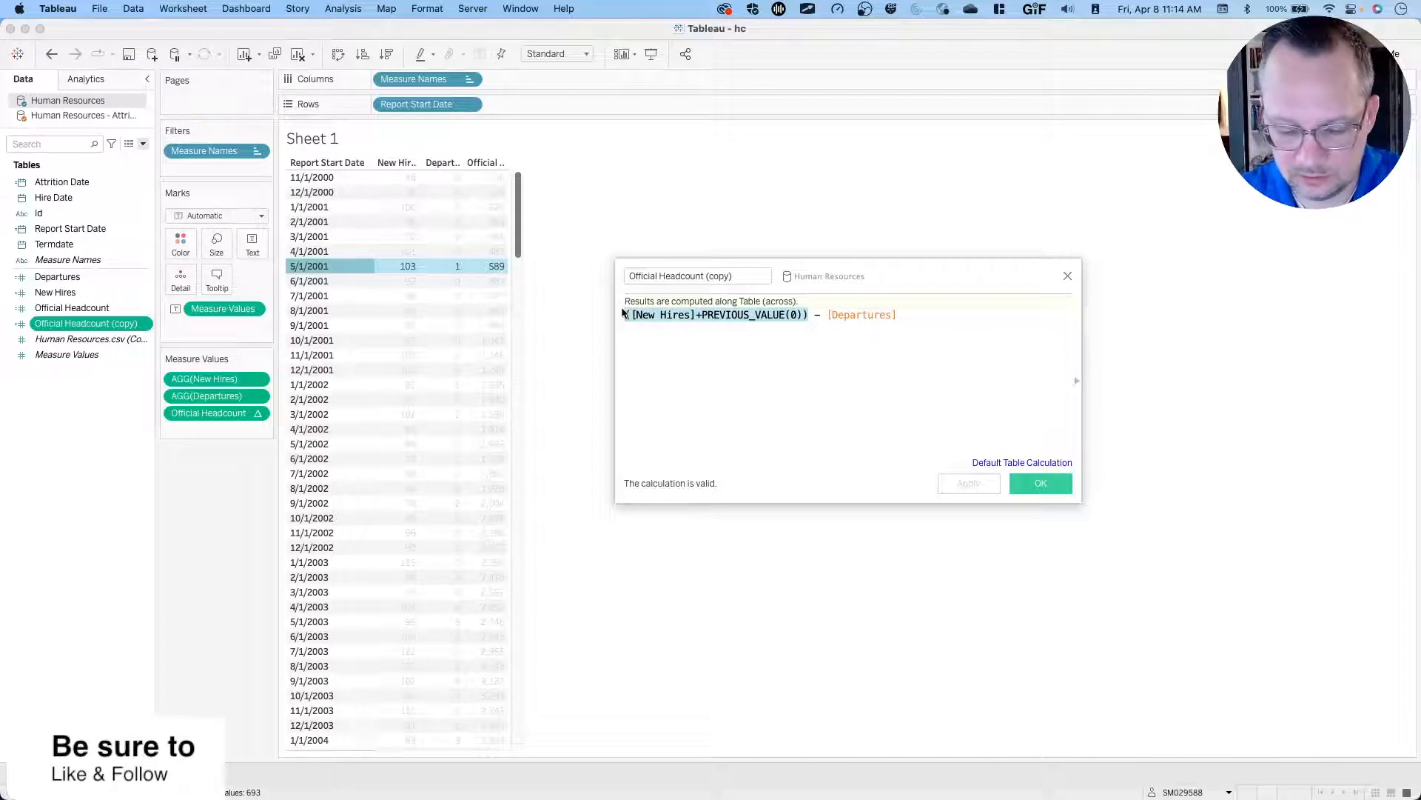
type("runn")
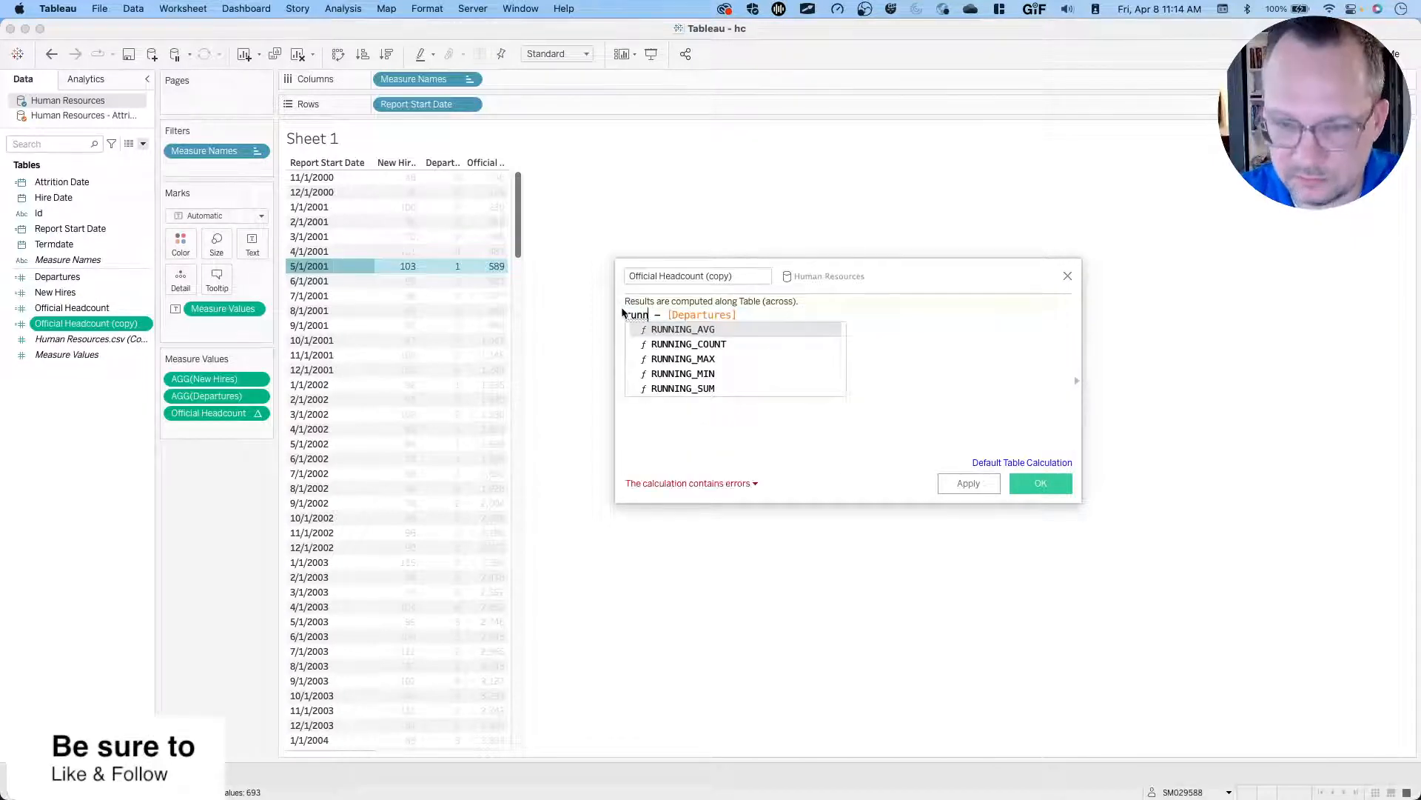
key("Down")
key("Down")
key("Down")
key("Down")
key("Return")
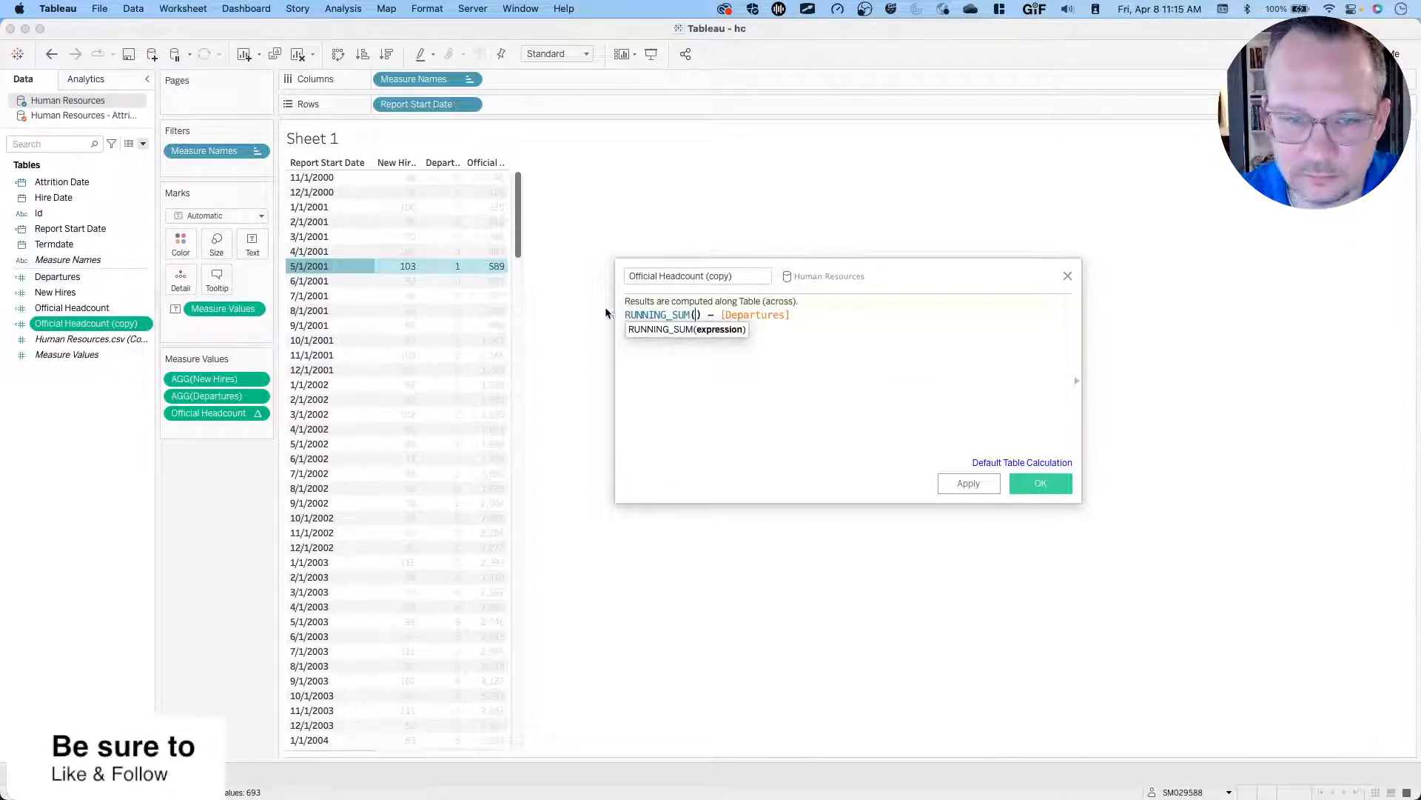
left_click(72, 277)
left_click_drag(57, 292, 696, 326)
left_click(1039, 481)
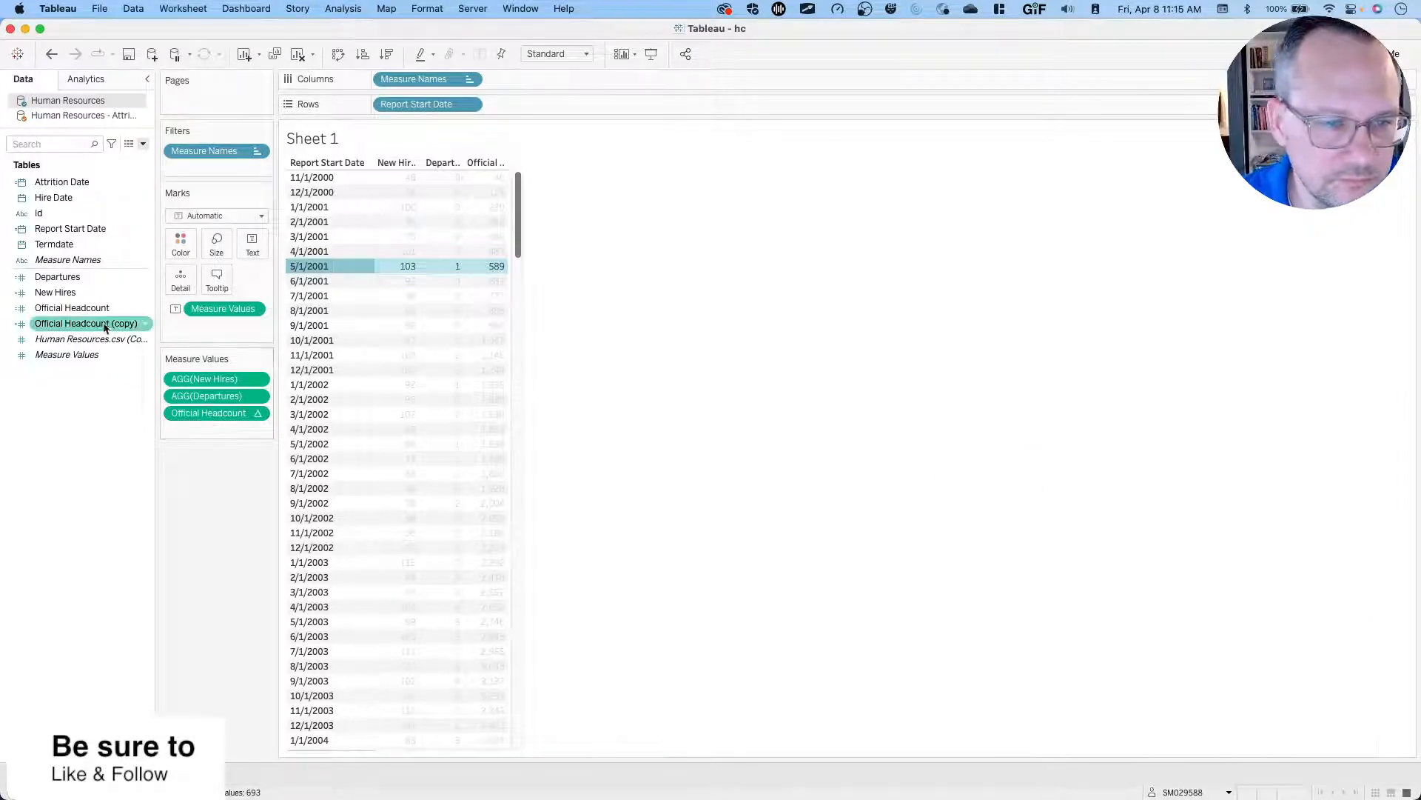
Add Official Headcount (copy) to the table's measures and compare both headcount columns in the 5/1/2001 and 6/1/2001 rows.
left_click_drag(111, 324, 229, 432)
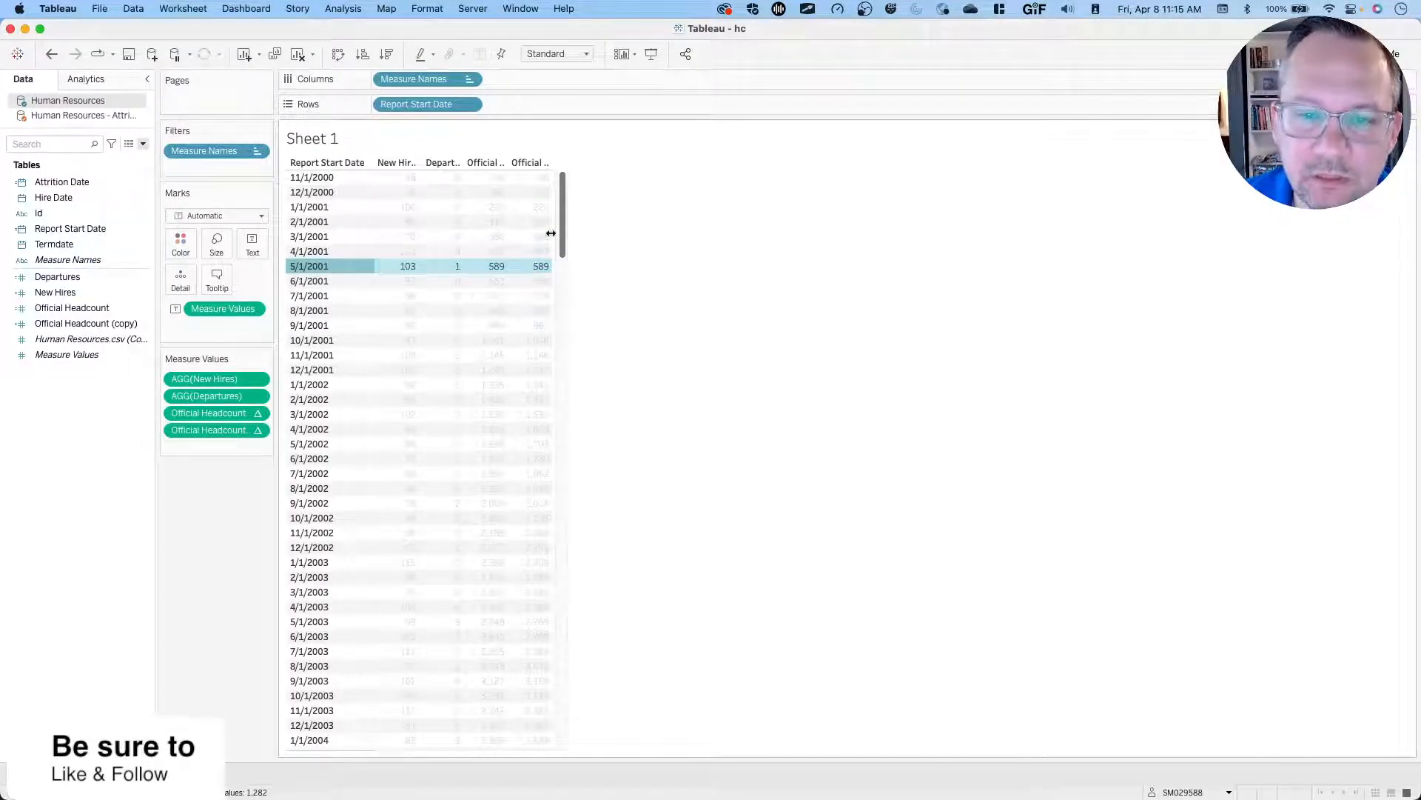
left_click(307, 282)
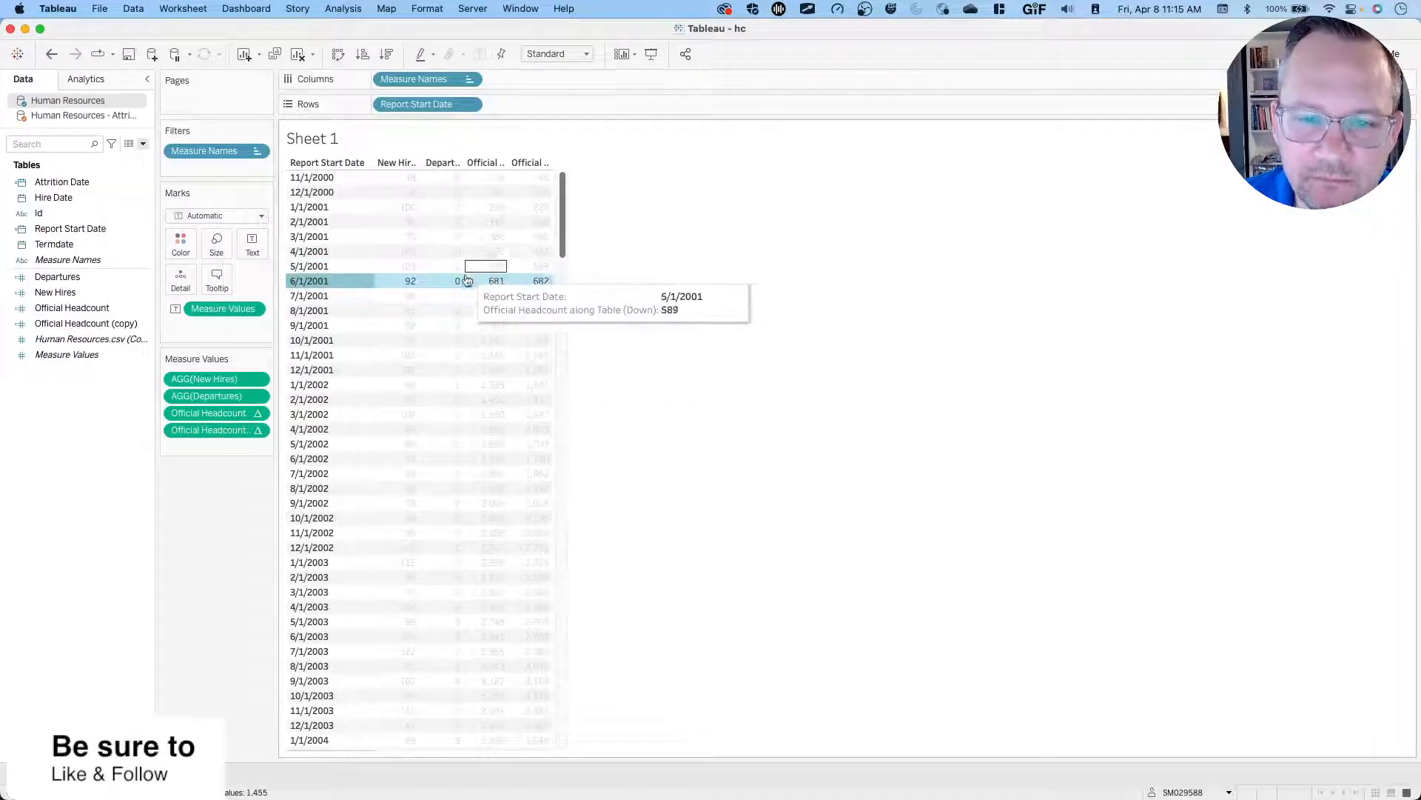
left_click(309, 268)
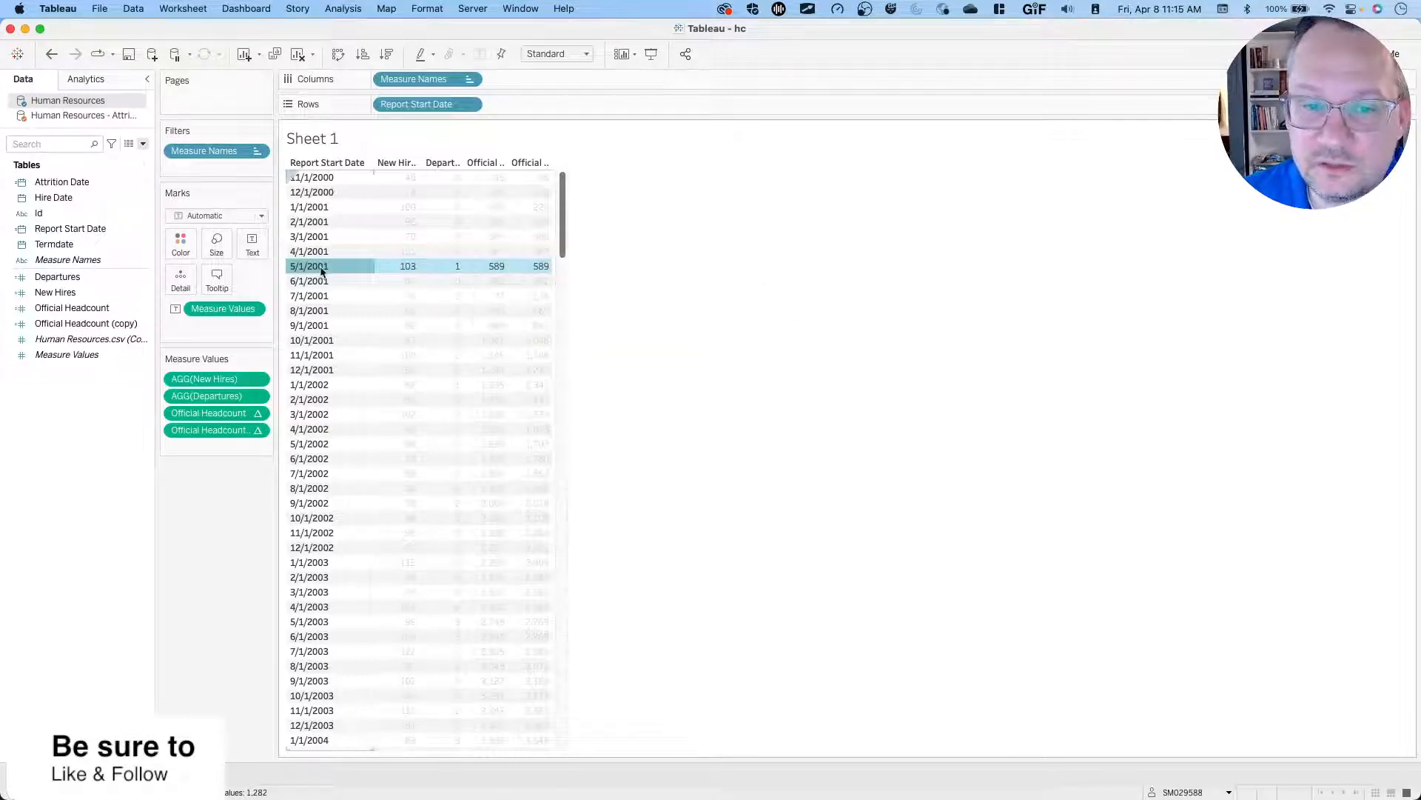
left_click(304, 288)
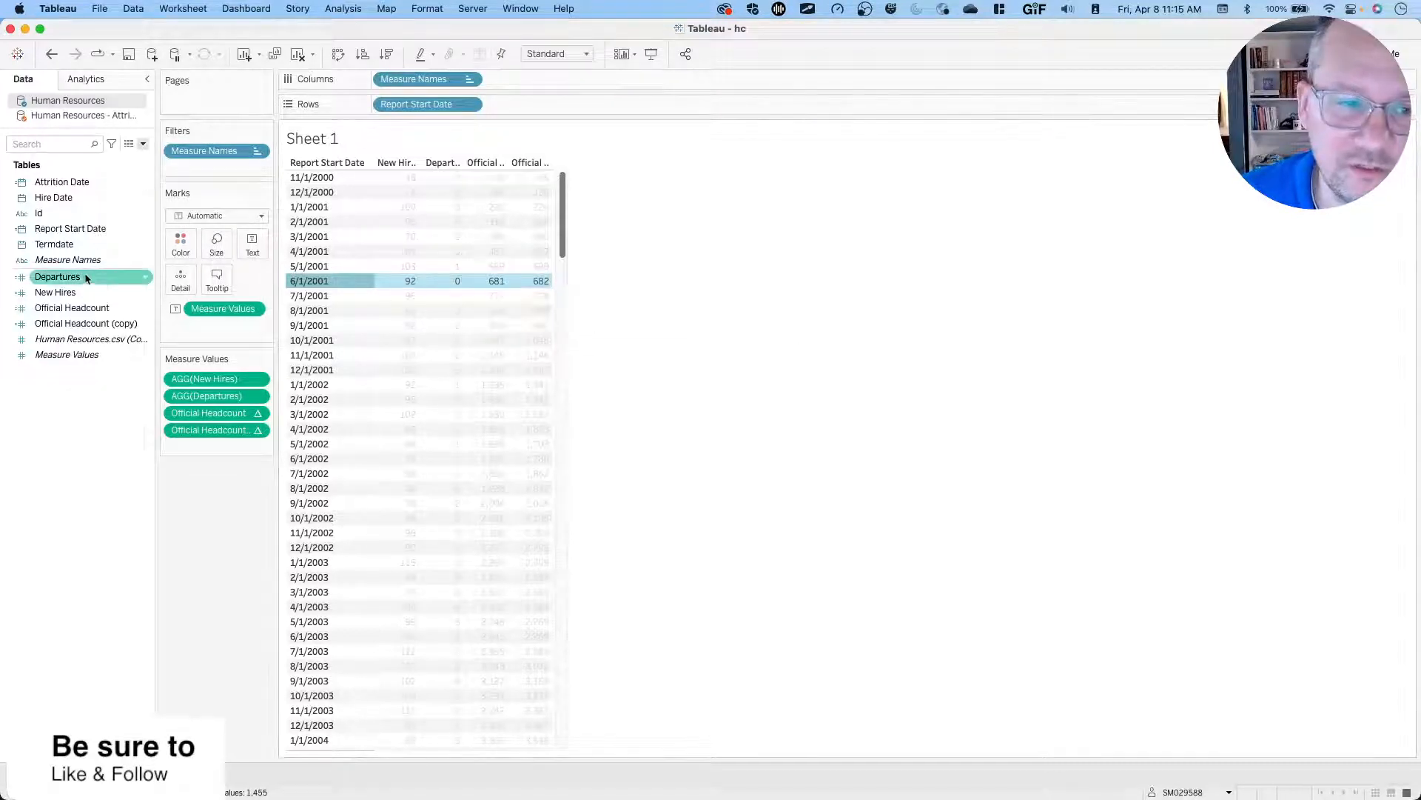
Change the Departures part of Official Headcount (copy) to lookup([Departures],-1), and apply and save the calculation.
right_click(75, 324)
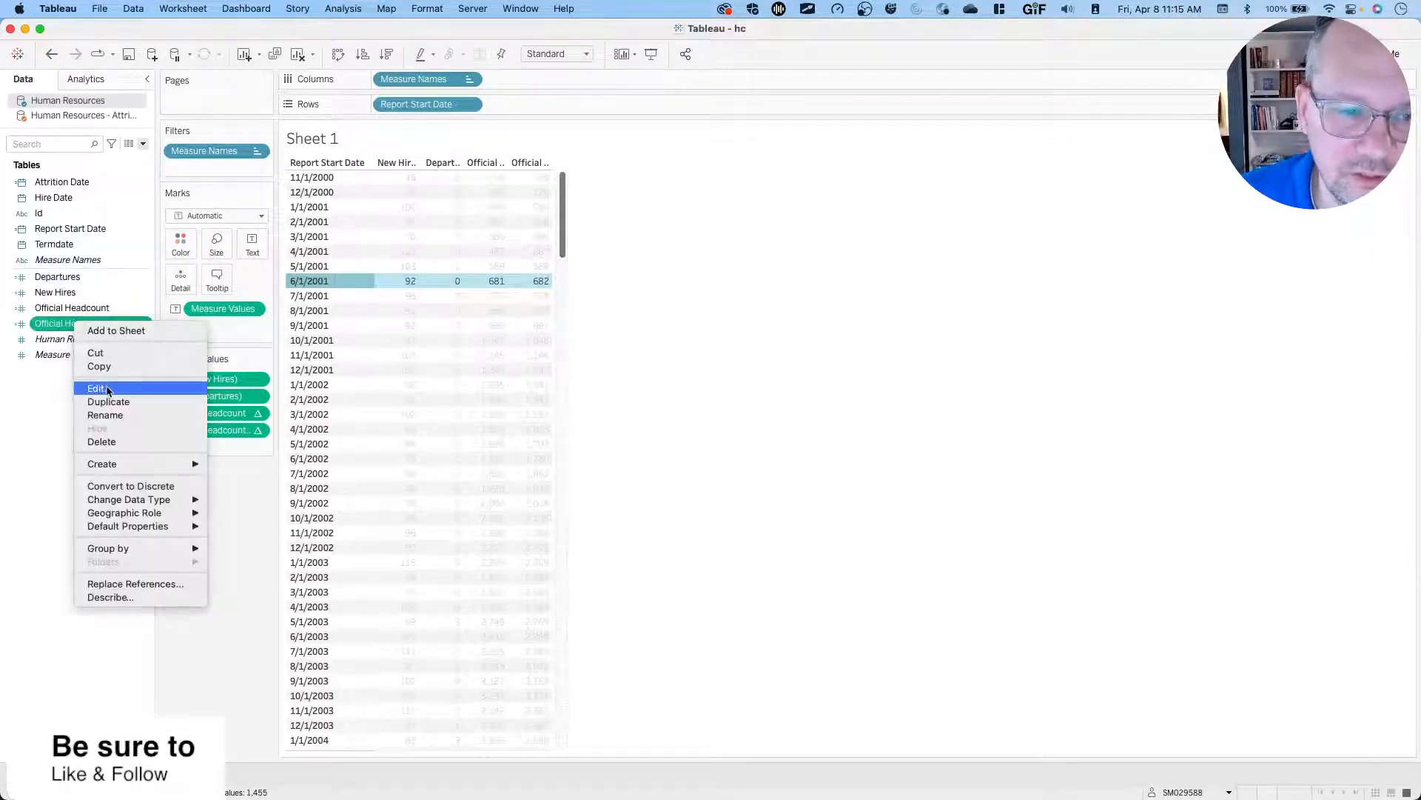
left_click(152, 390)
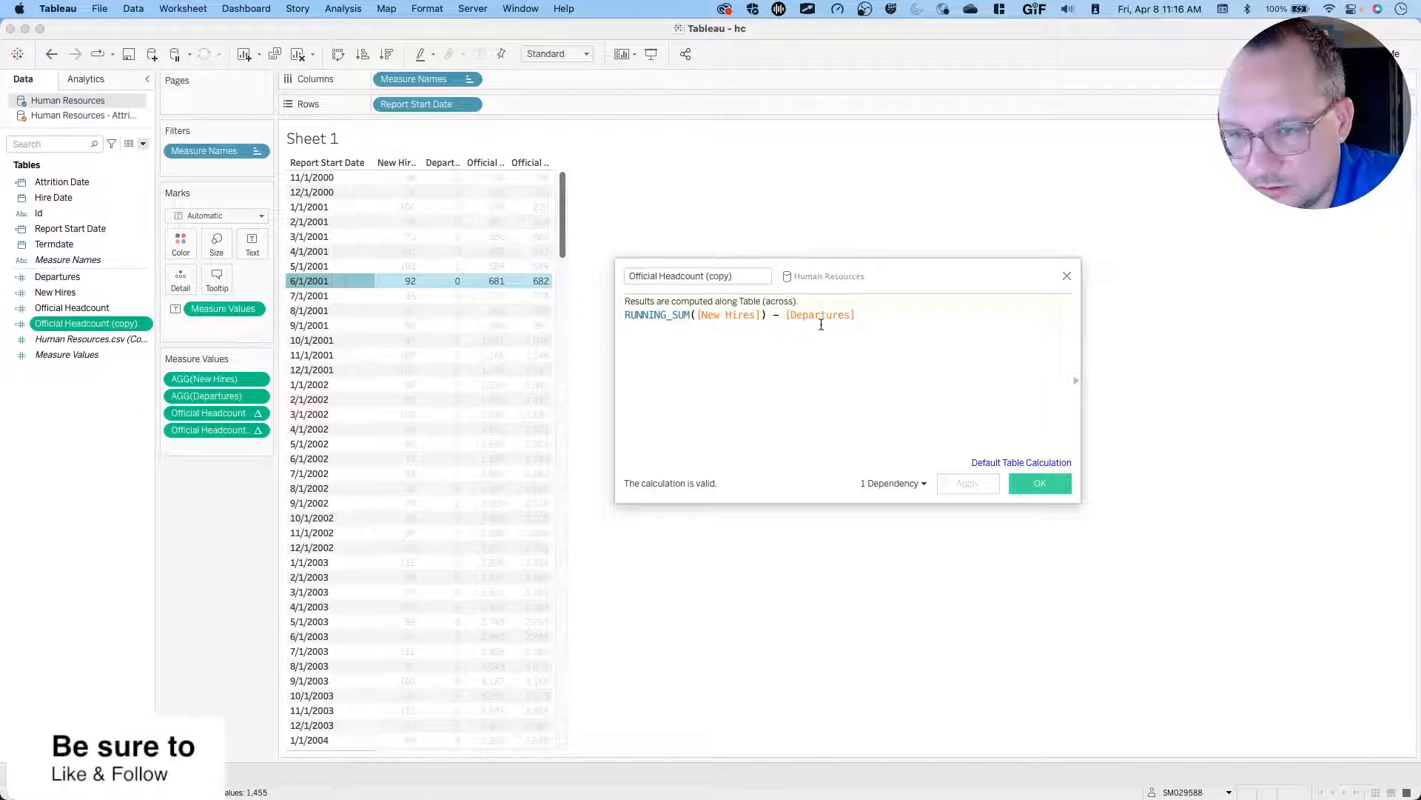
type("lookup")
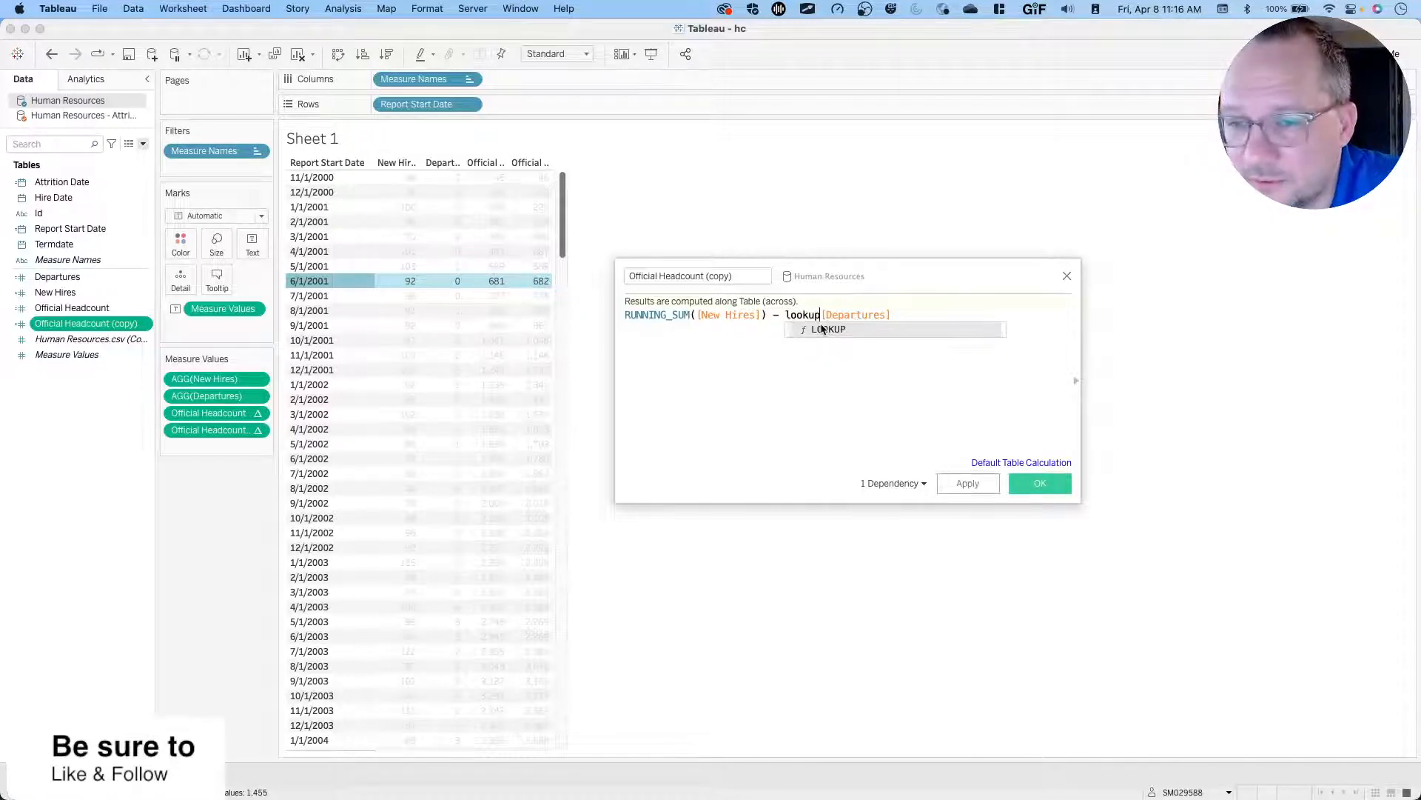
type("(")
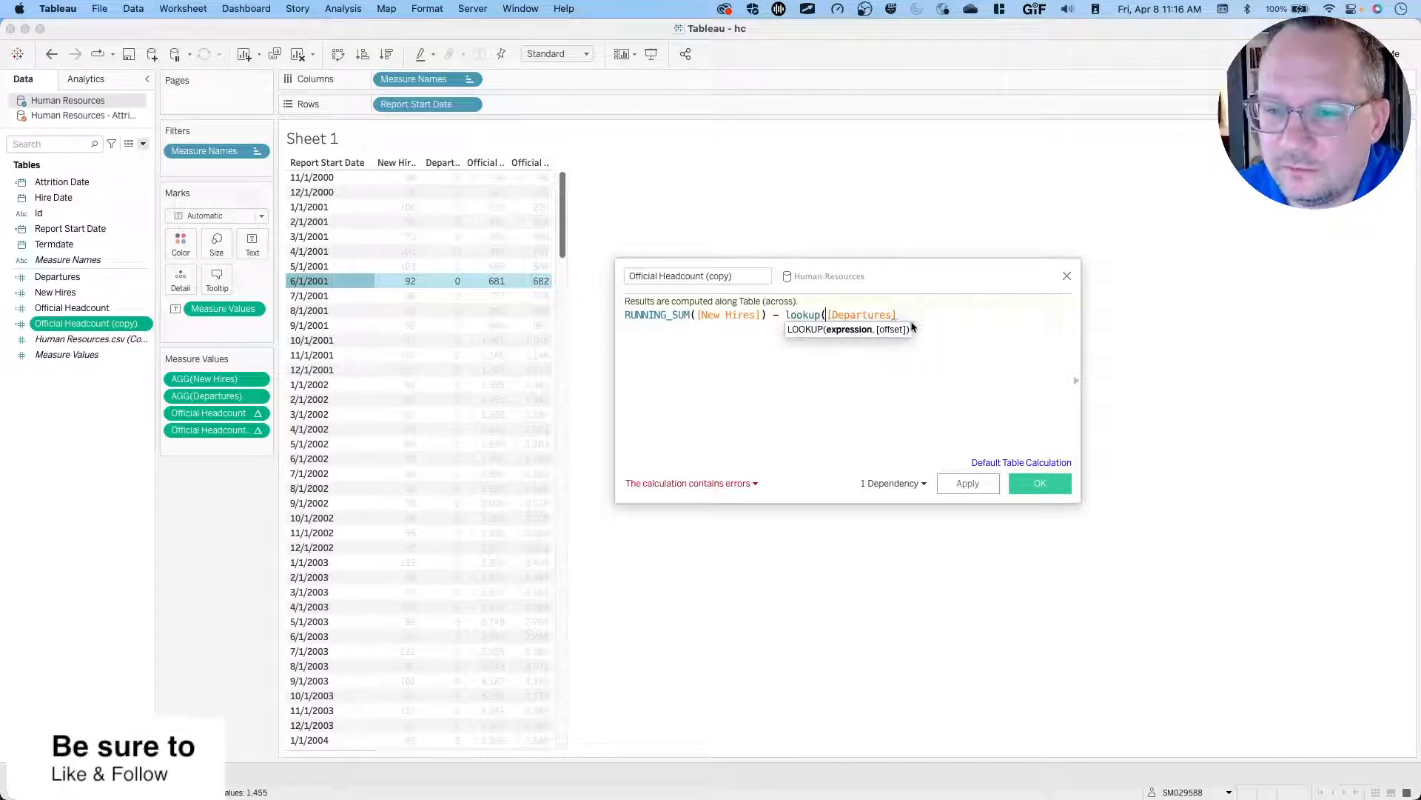
type(",")
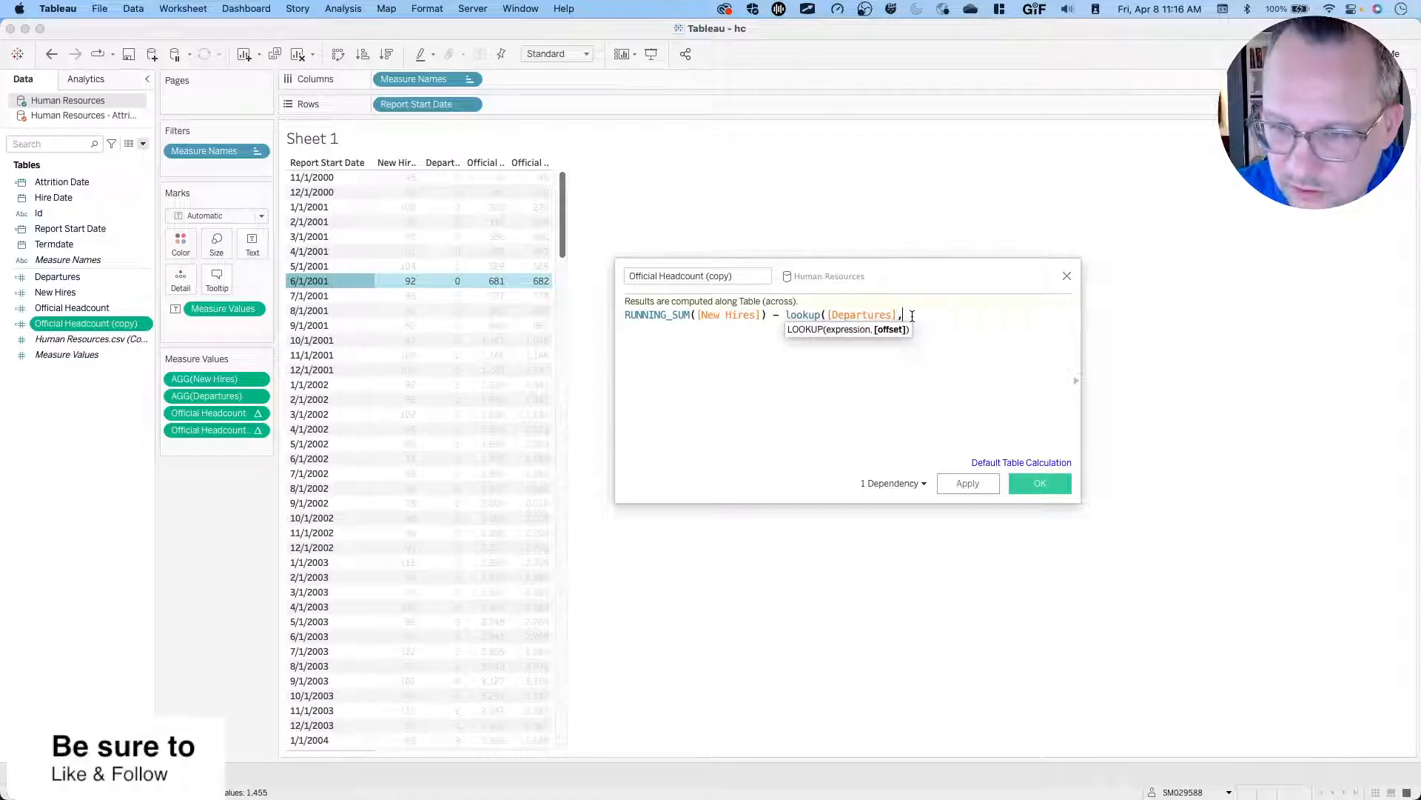
type("-1)")
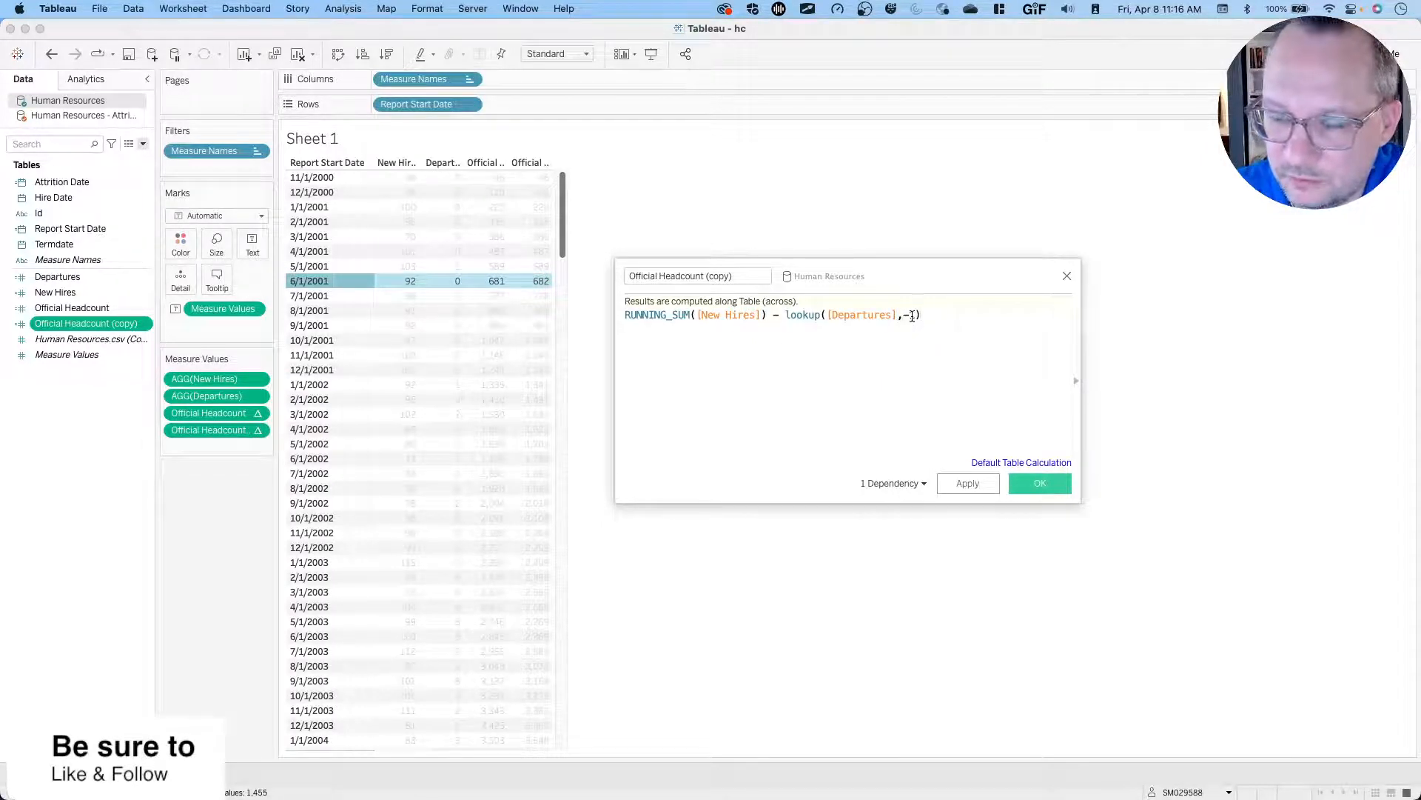
left_click(966, 485)
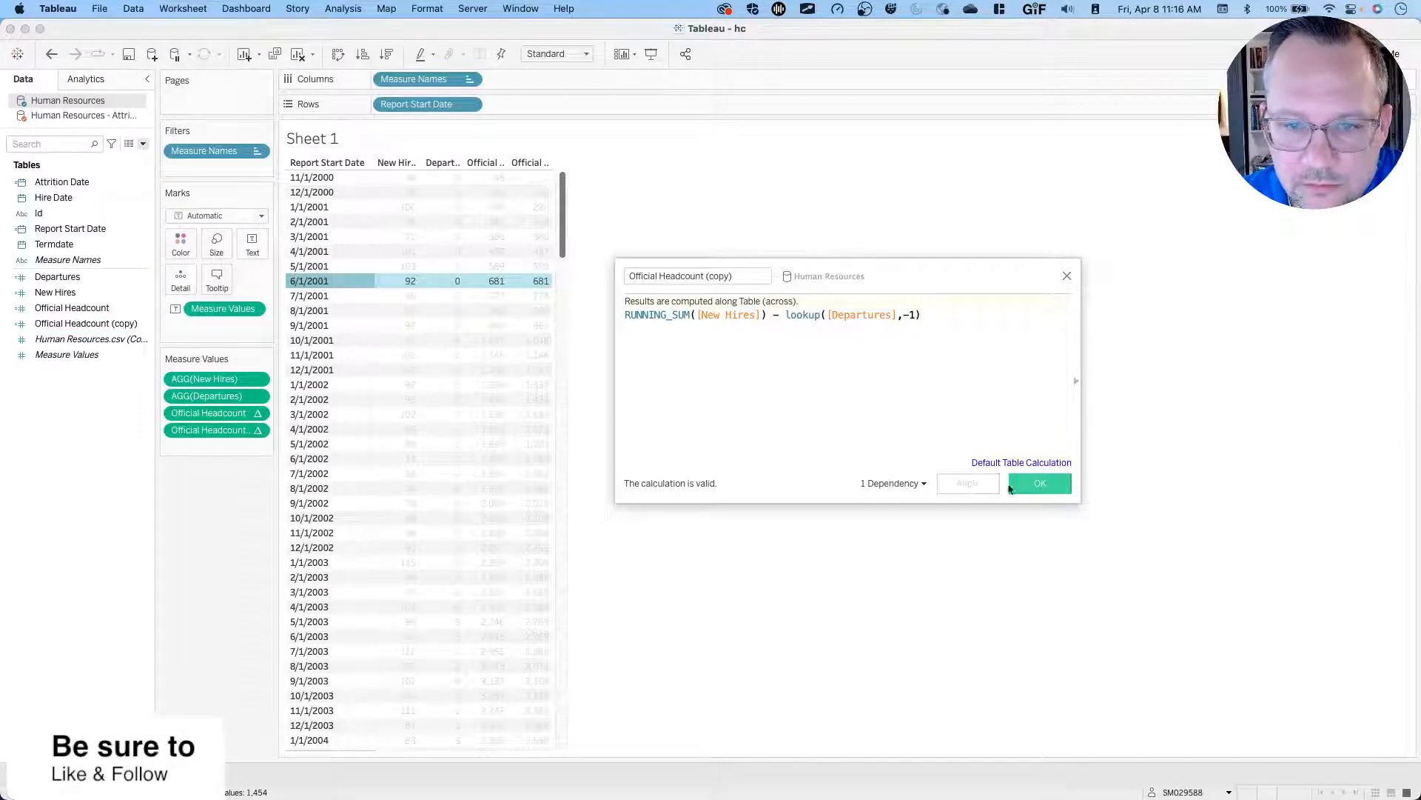
left_click(1044, 484)
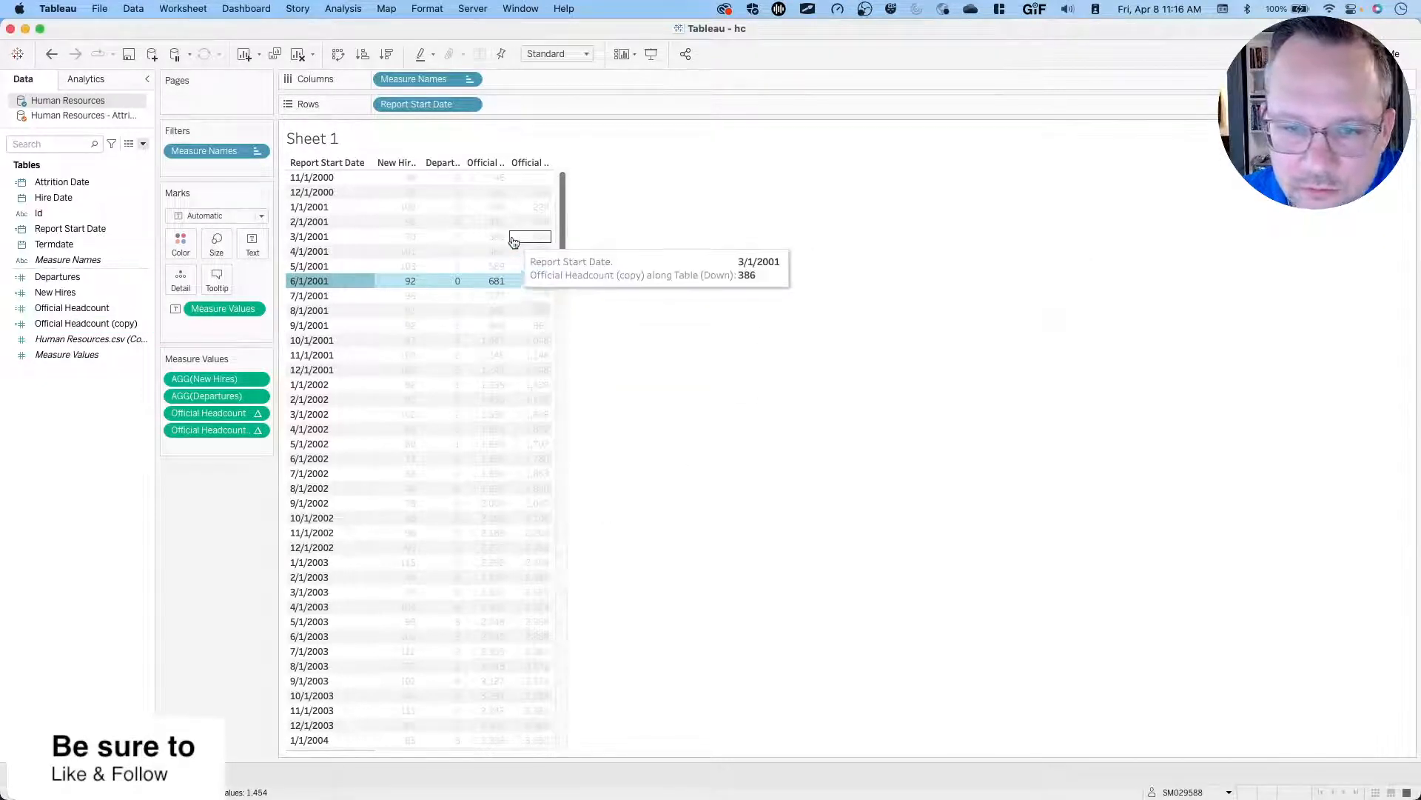
Compare the original and copied headcount columns down the whole table, checking the 5/1/2001 row in particular.
left_click(628, 311)
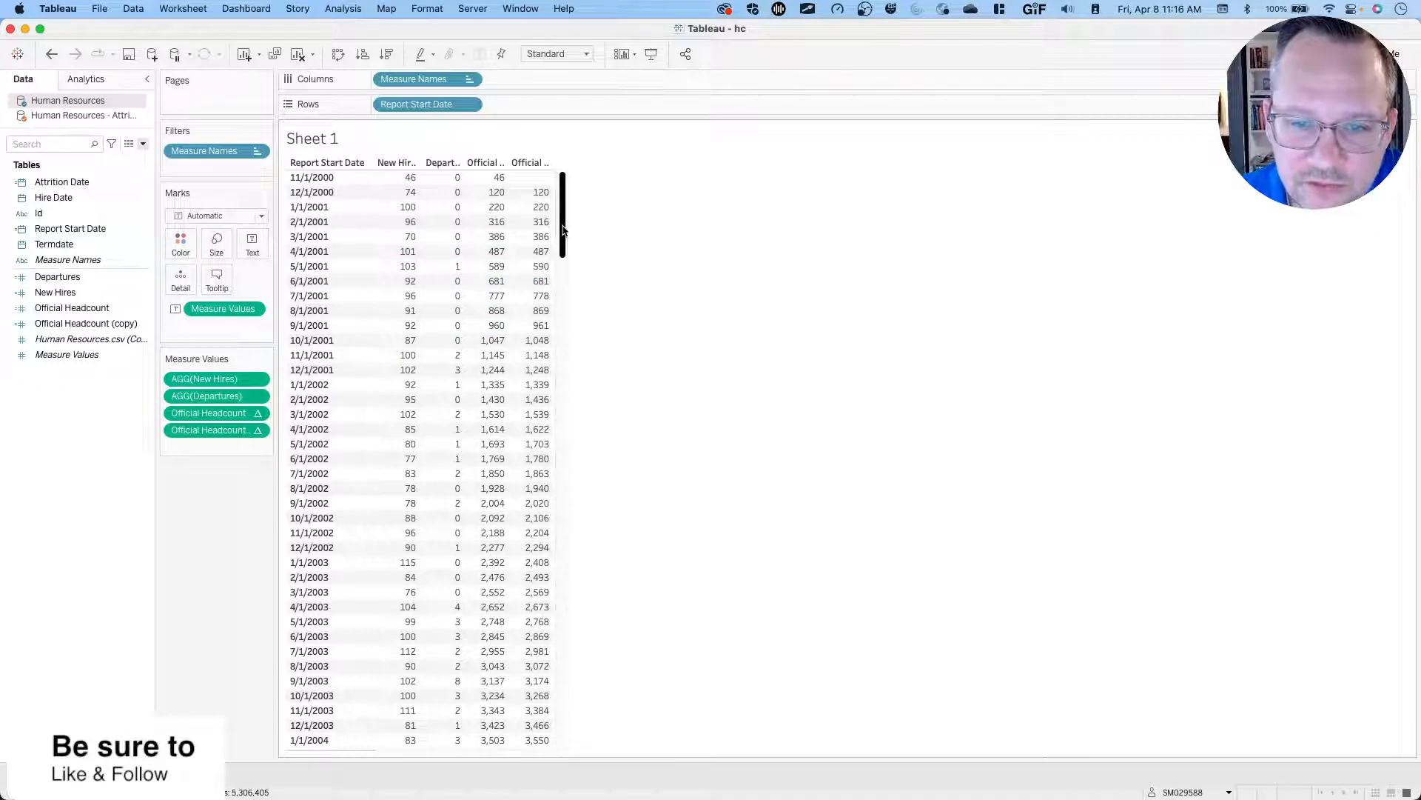
scroll(562, 230, "down", 3)
mouse_move(541, 284)
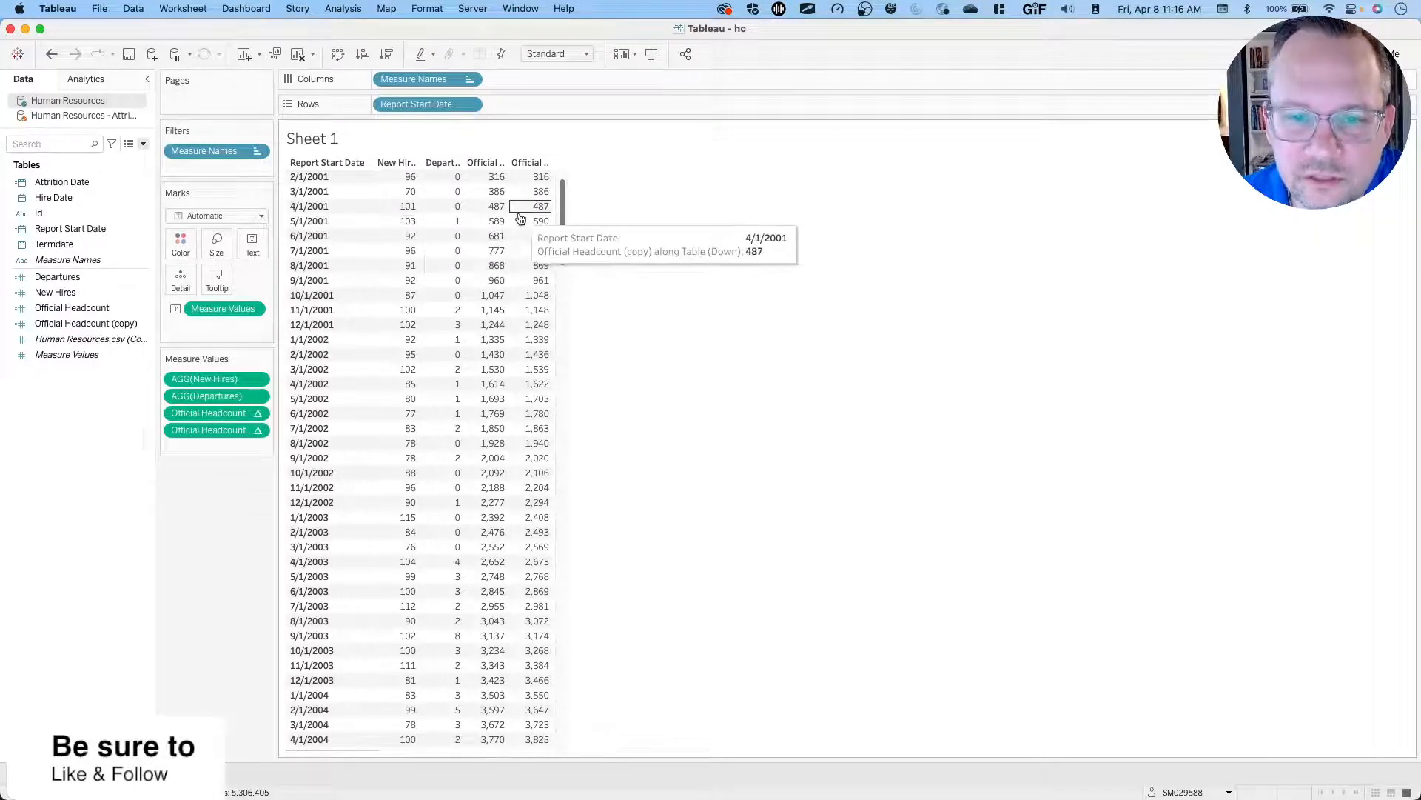
left_click(310, 224)
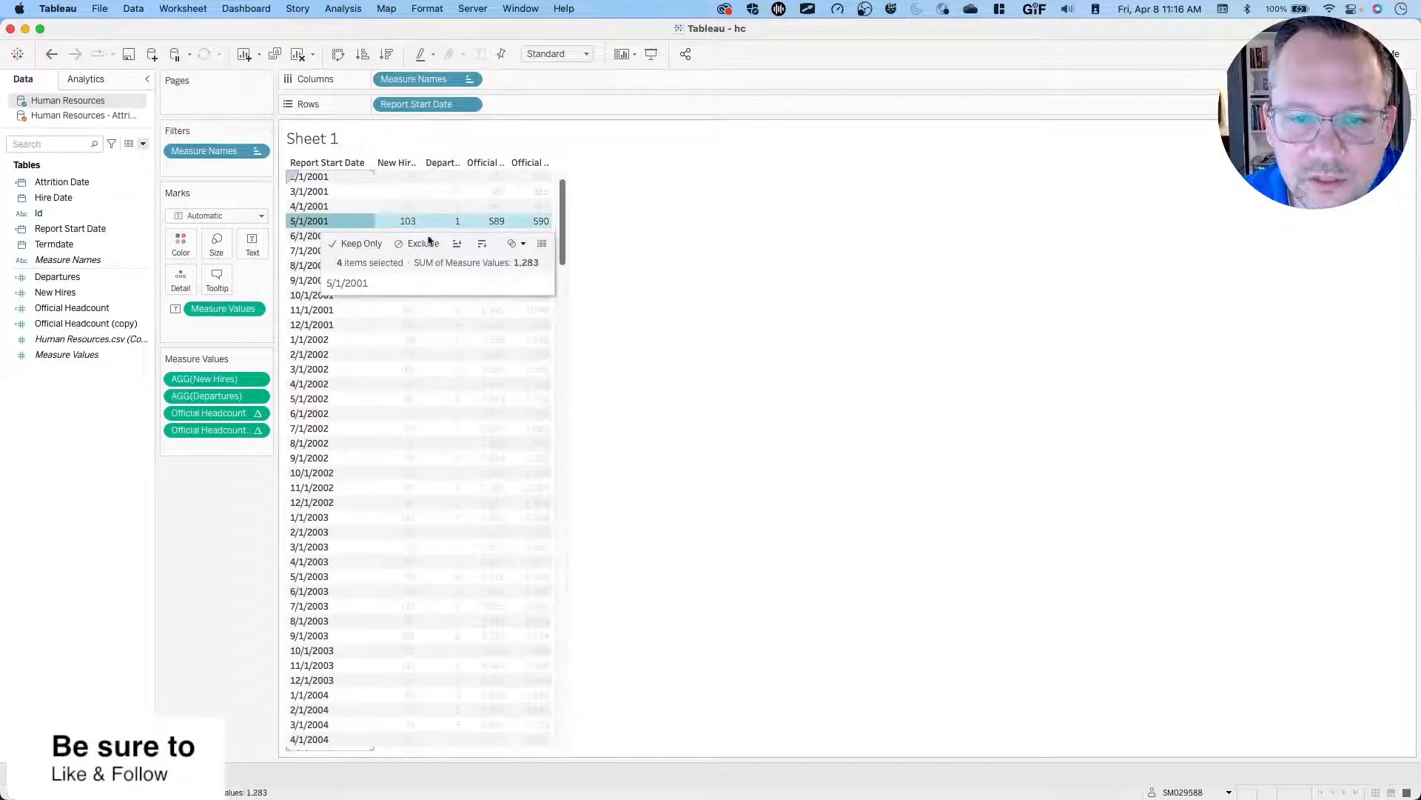
left_click(646, 323)
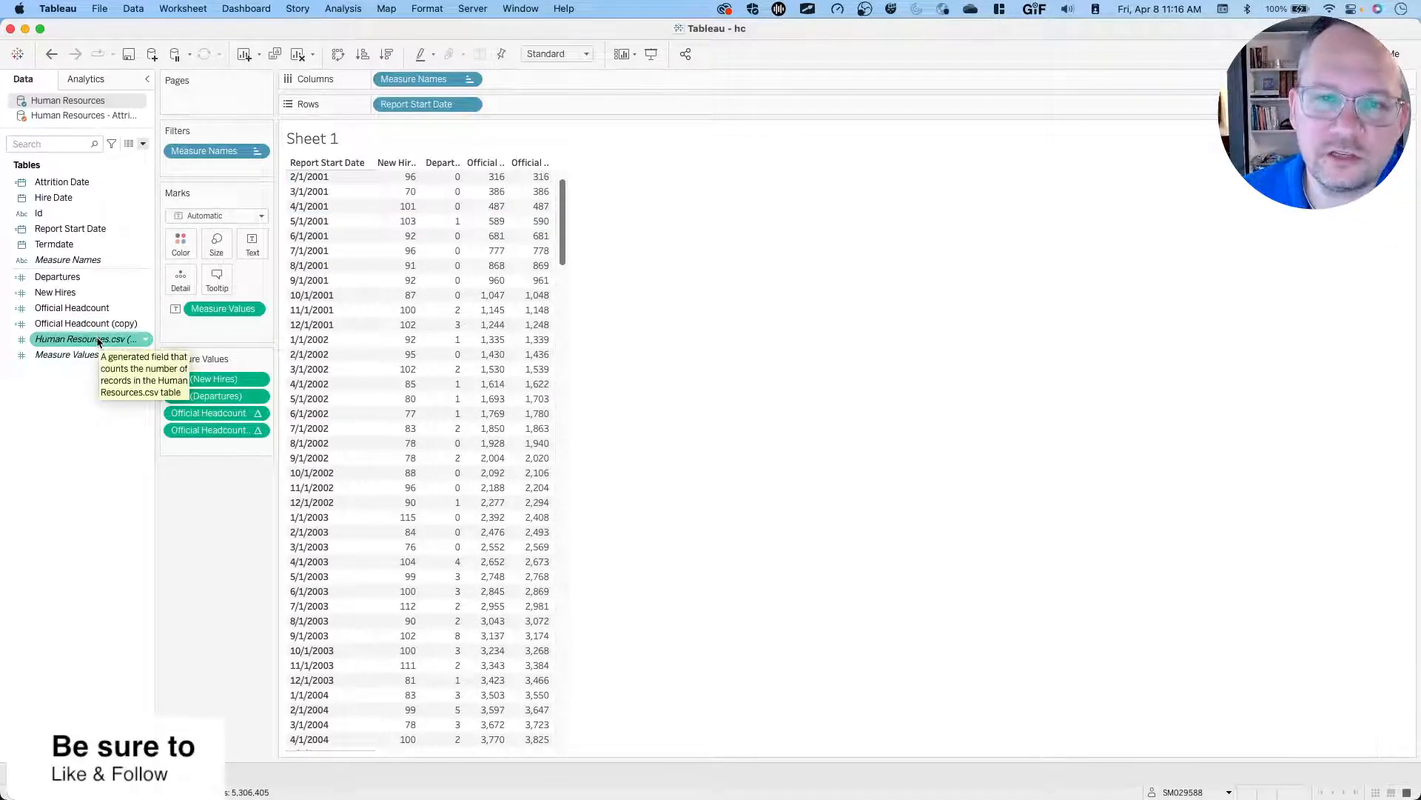
Remove Official Headcount (copy) from the table's measures and open the original Official Headcount calculation.
left_click_drag(201, 437, 170, 526)
right_click(75, 305)
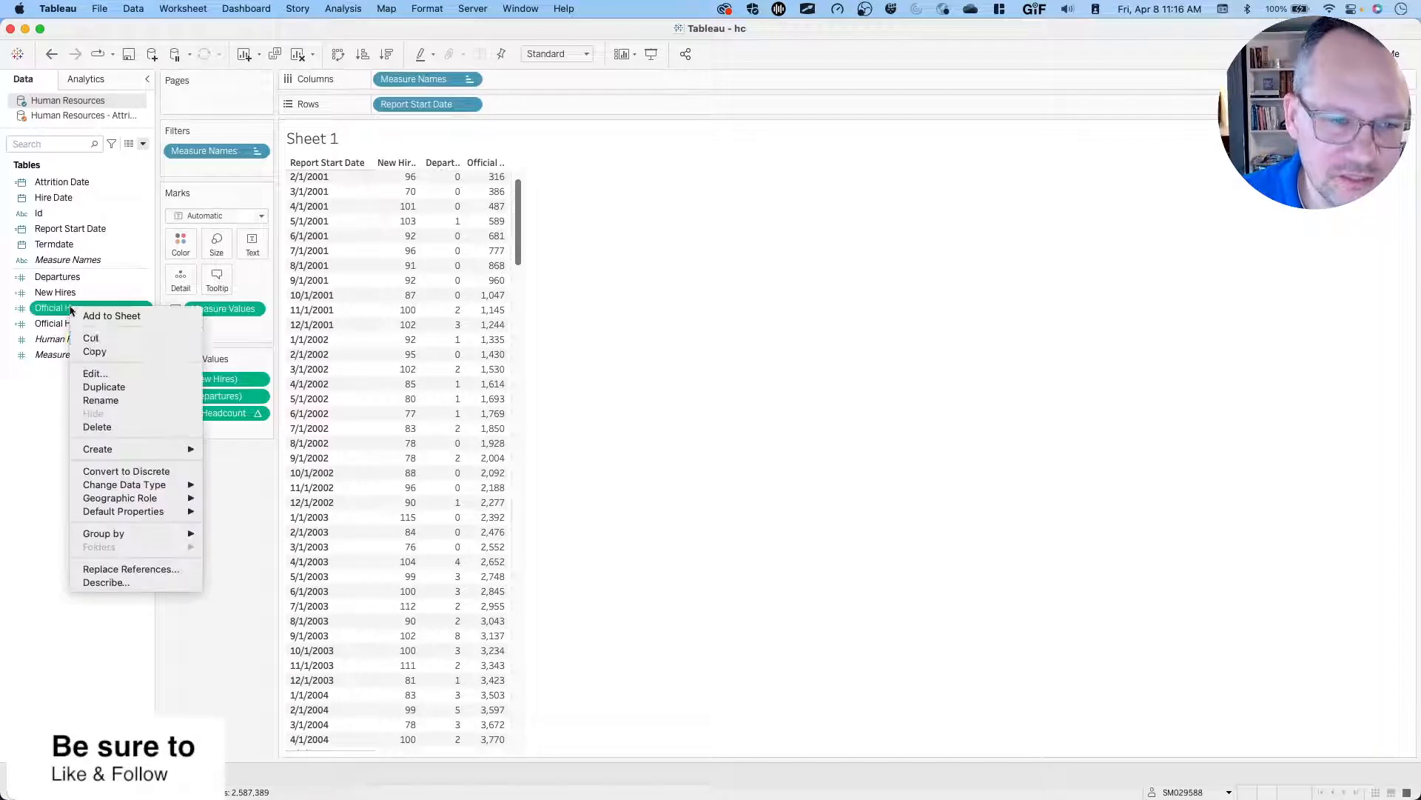
left_click(102, 370)
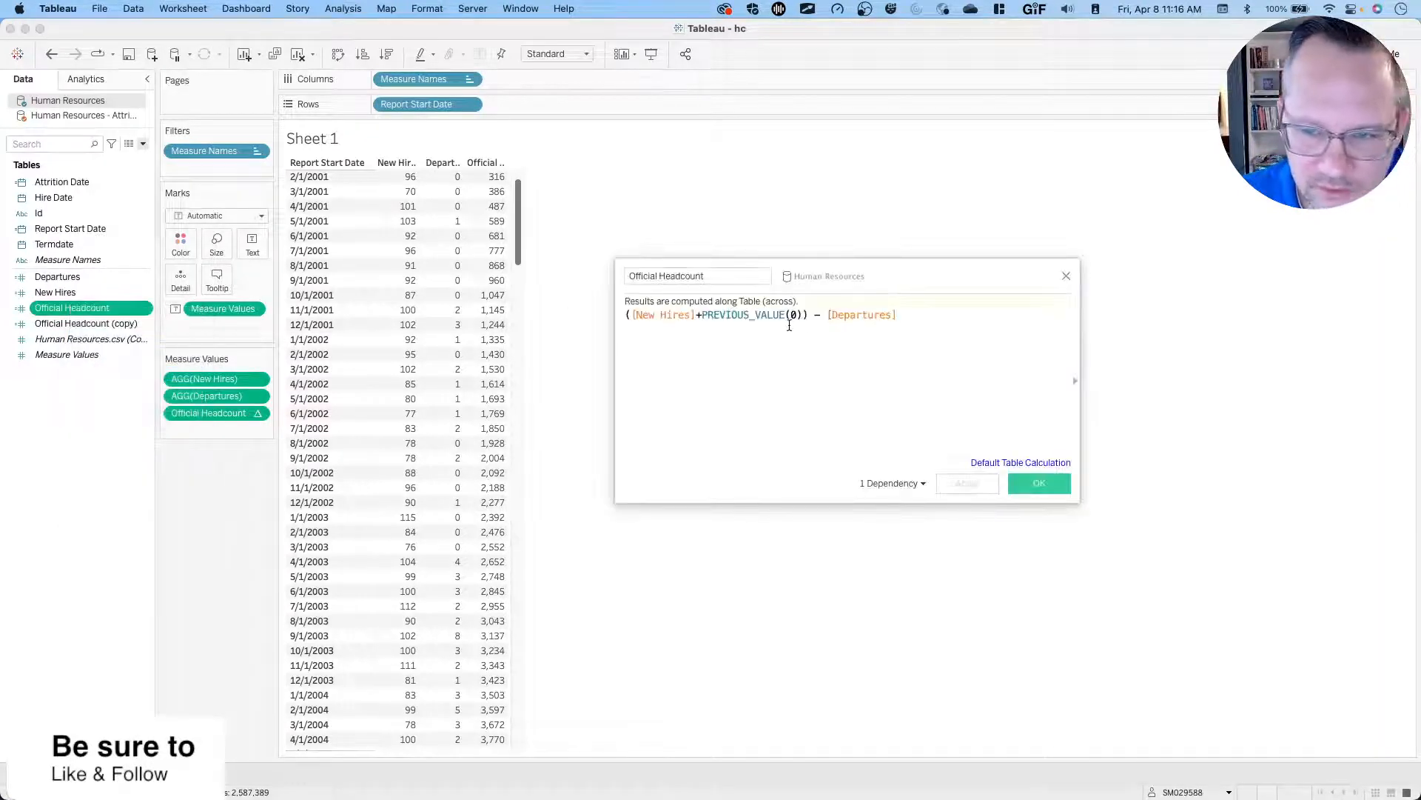
Examine the ([New Hires]+PREVIOUS_VALUE(0)) part of Official Headcount against the 5/1/2001 row and the preceding month, and close the calculation.
left_click_drag(807, 315, 302, 269)
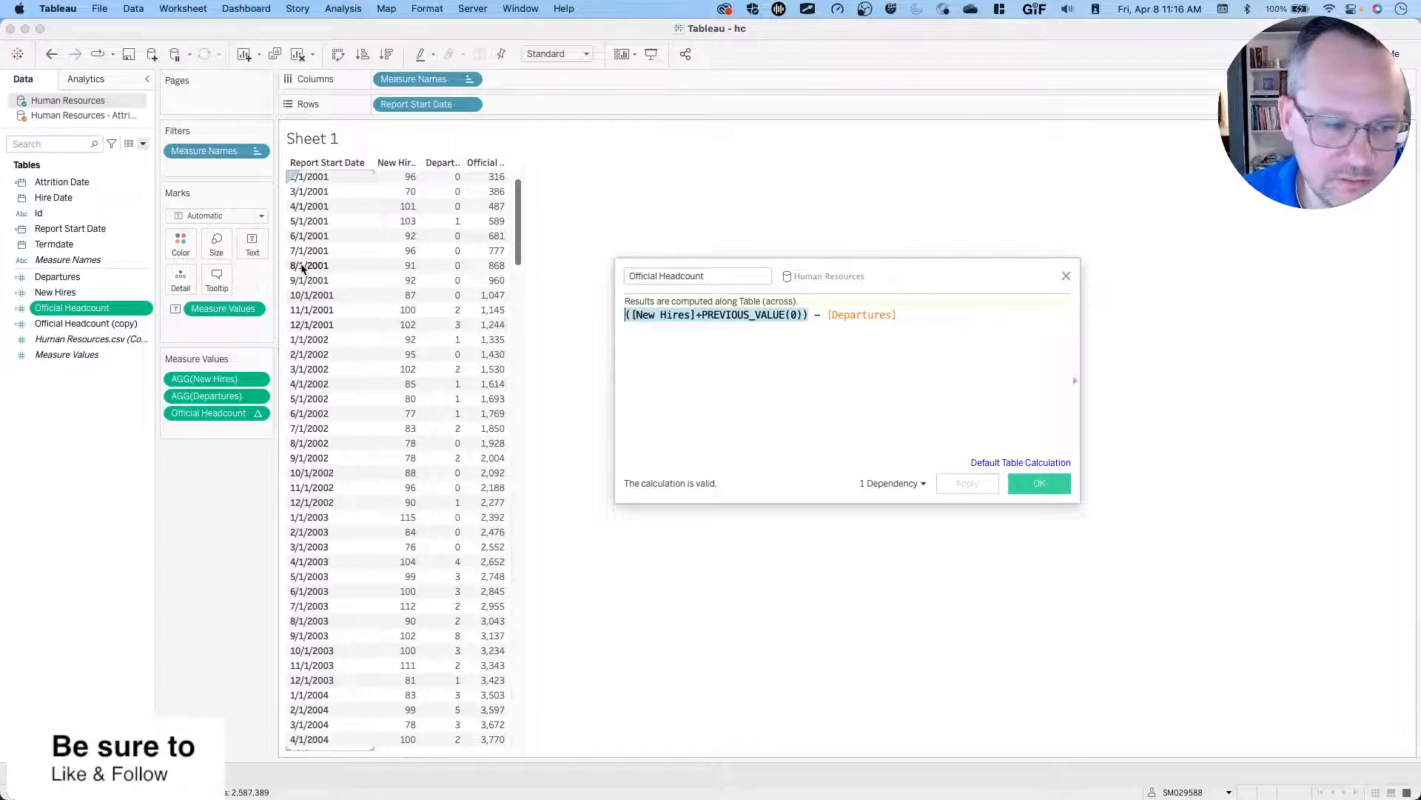
left_click(302, 269)
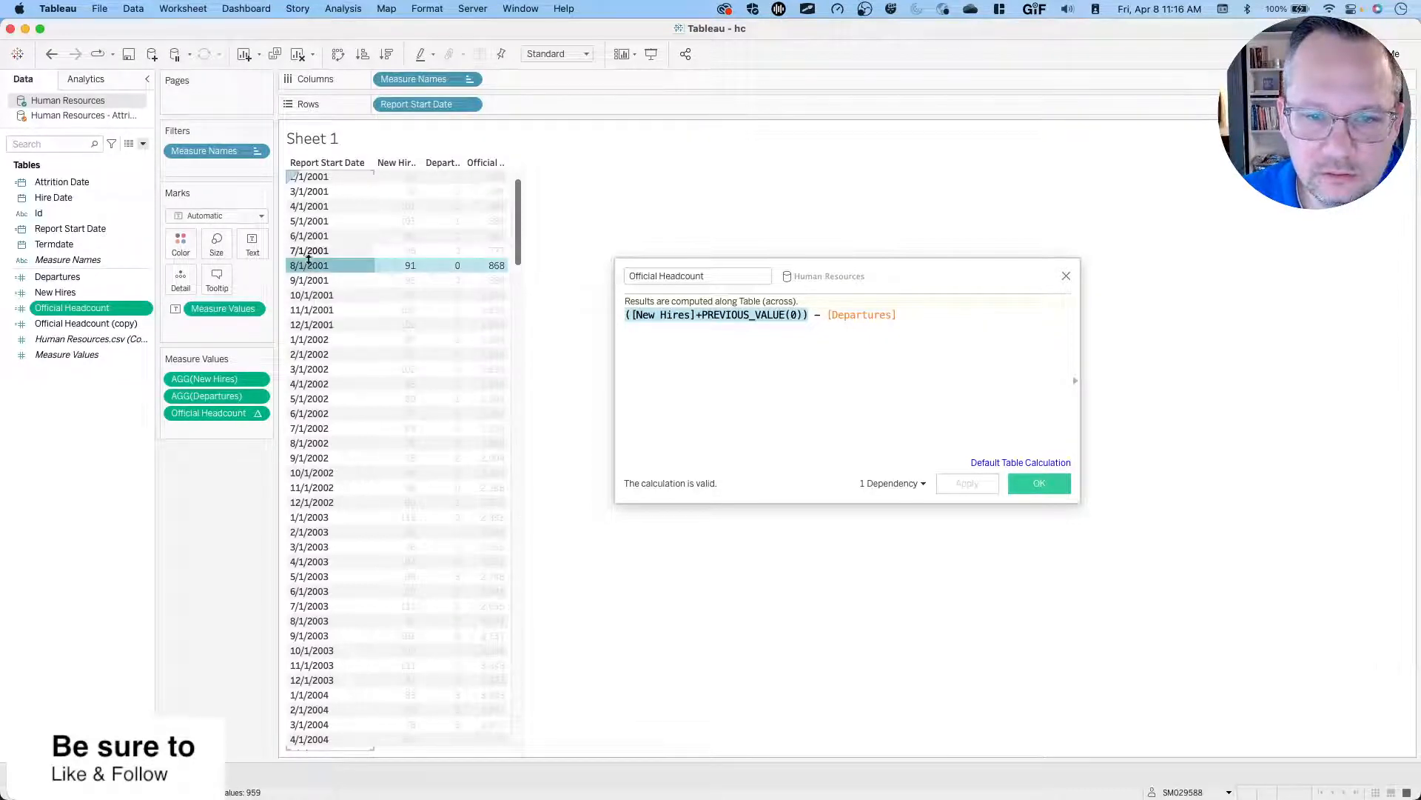
left_click(311, 220)
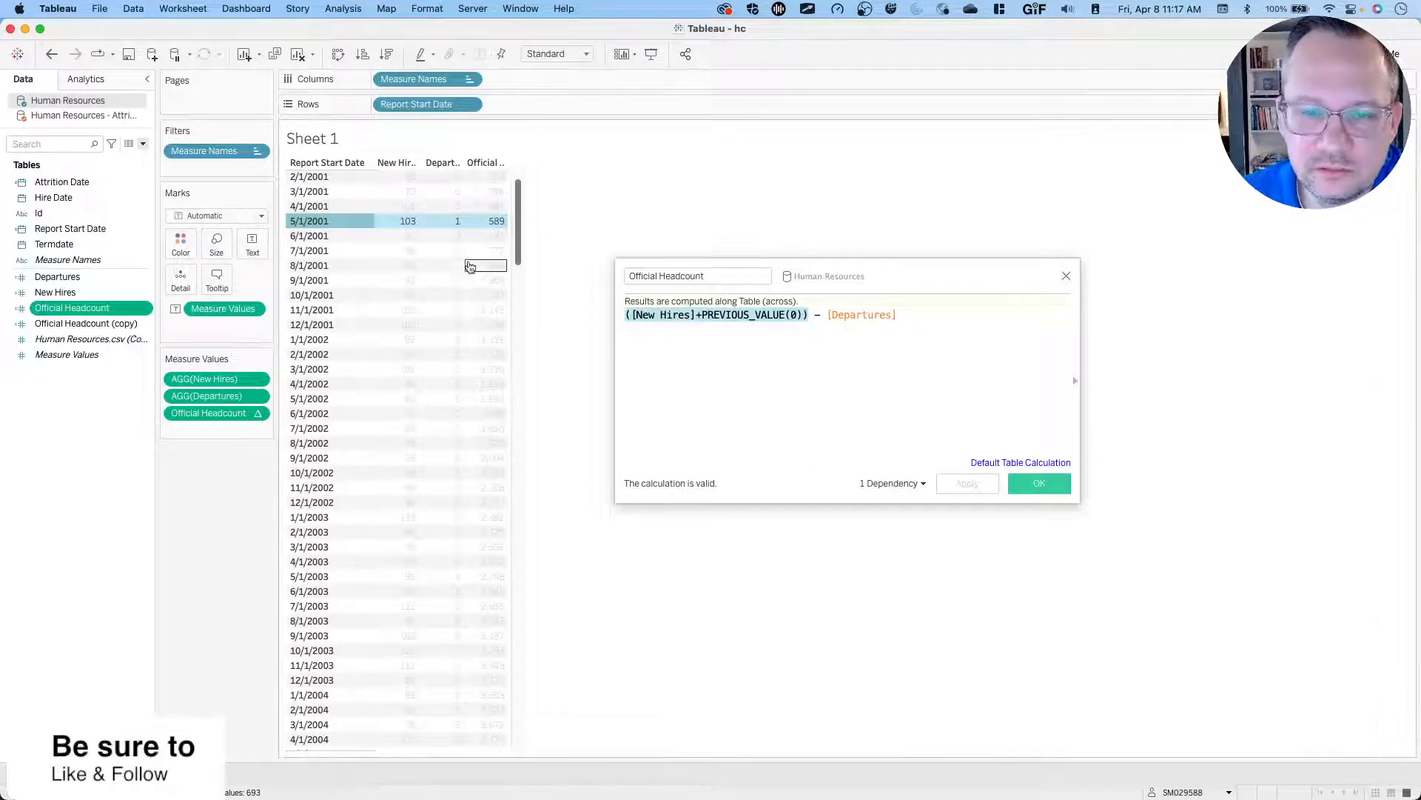
mouse_move(500, 211)
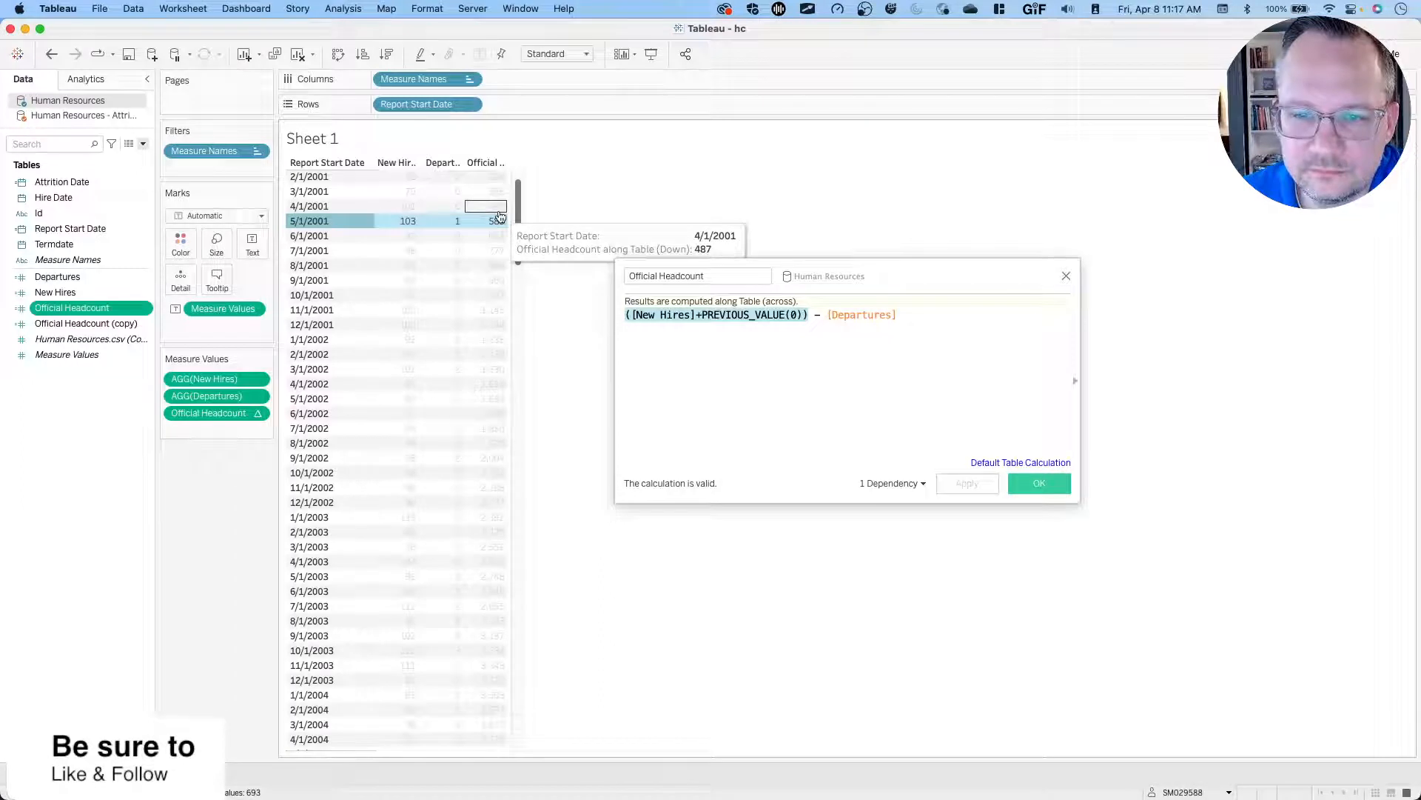
mouse_move(451, 226)
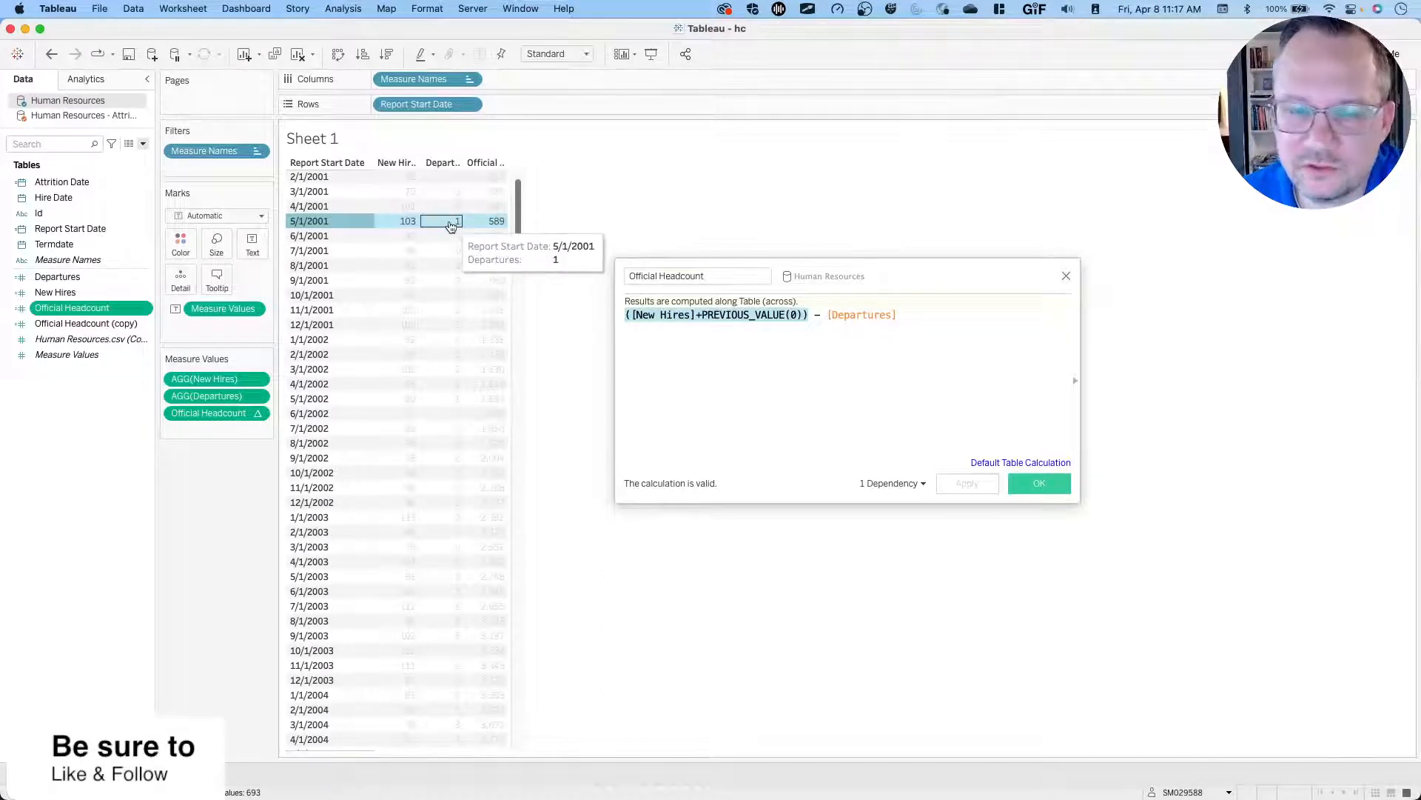
mouse_move(408, 202)
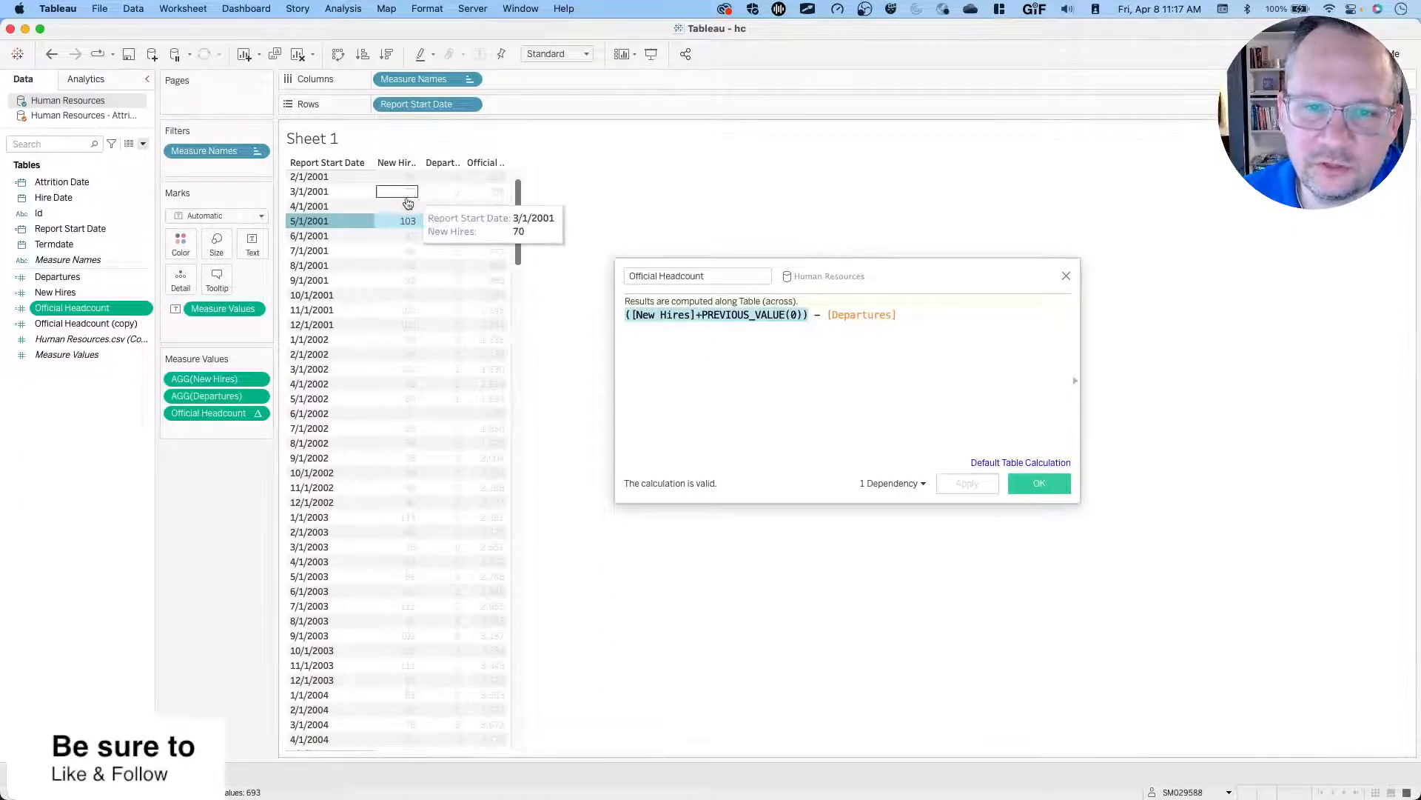
left_click(714, 353)
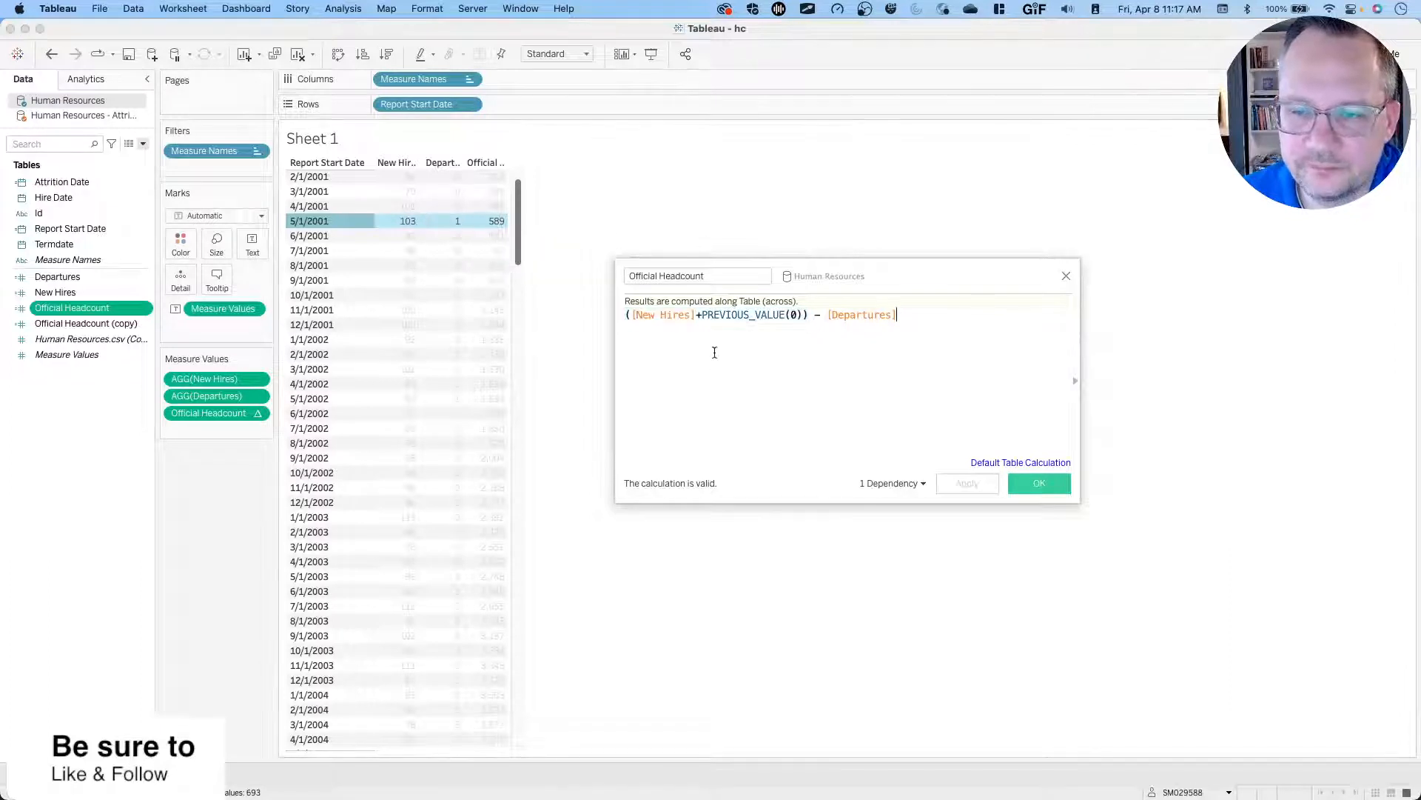
left_click(1029, 485)
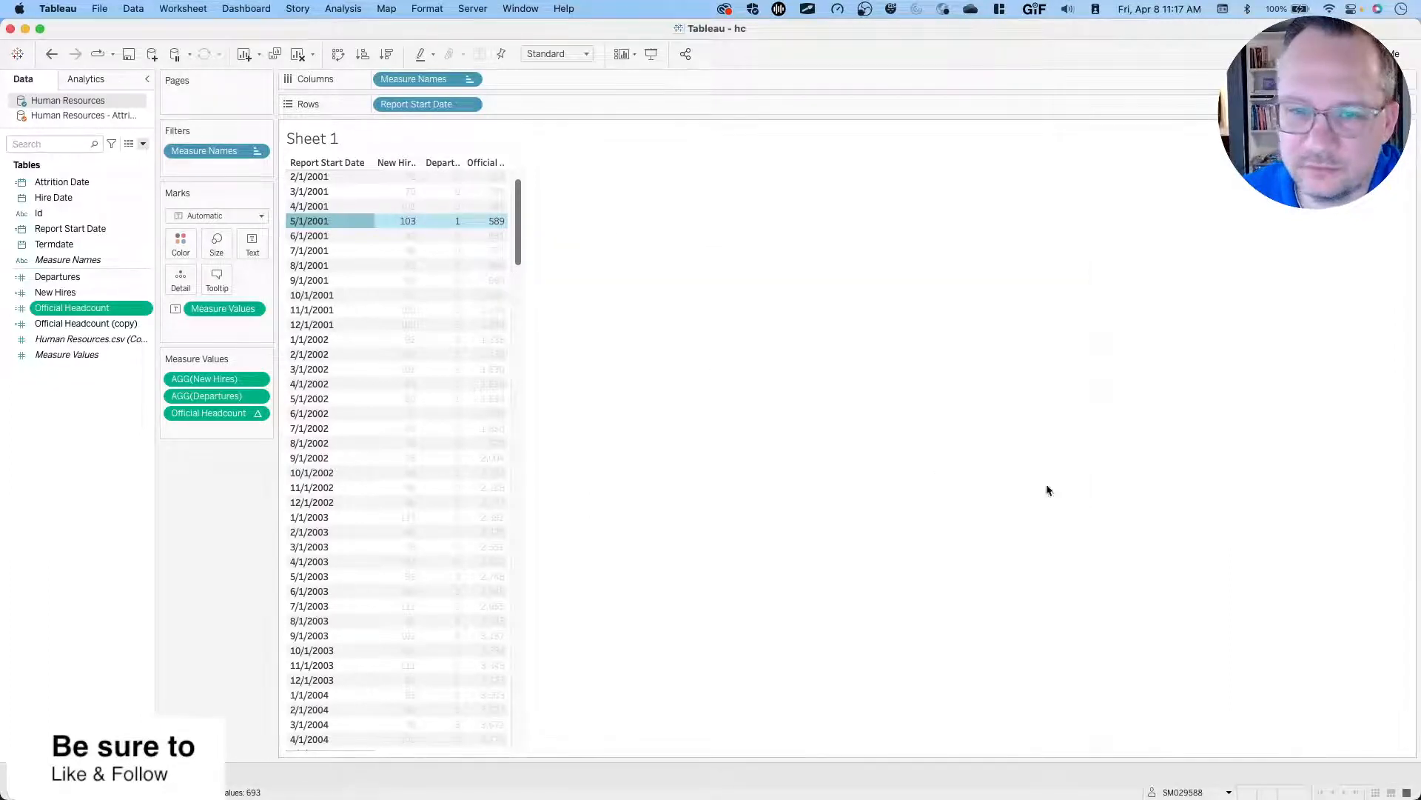
Create a calculated field in the Human Resources data source named YoY Delta #.
right_click(77, 403)
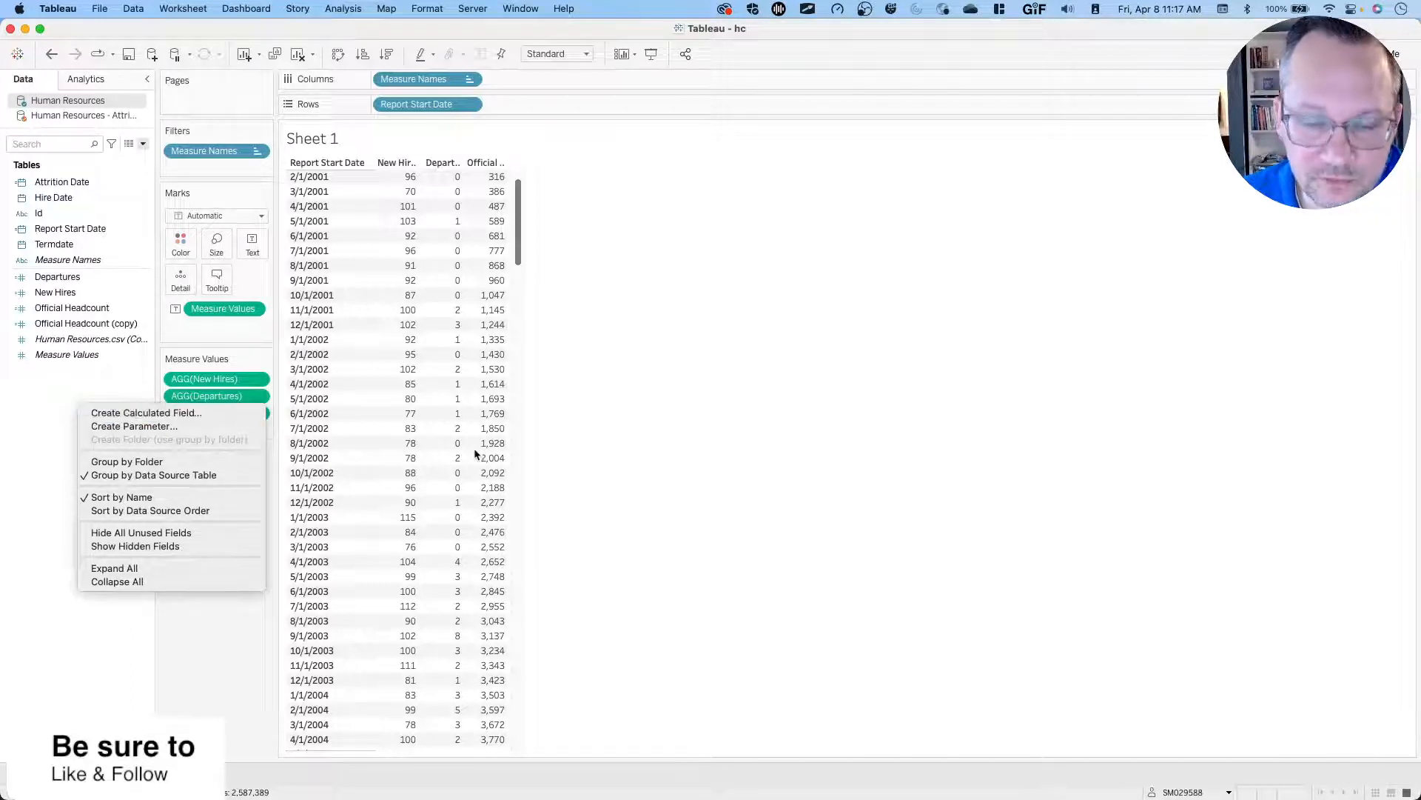
left_click(134, 414)
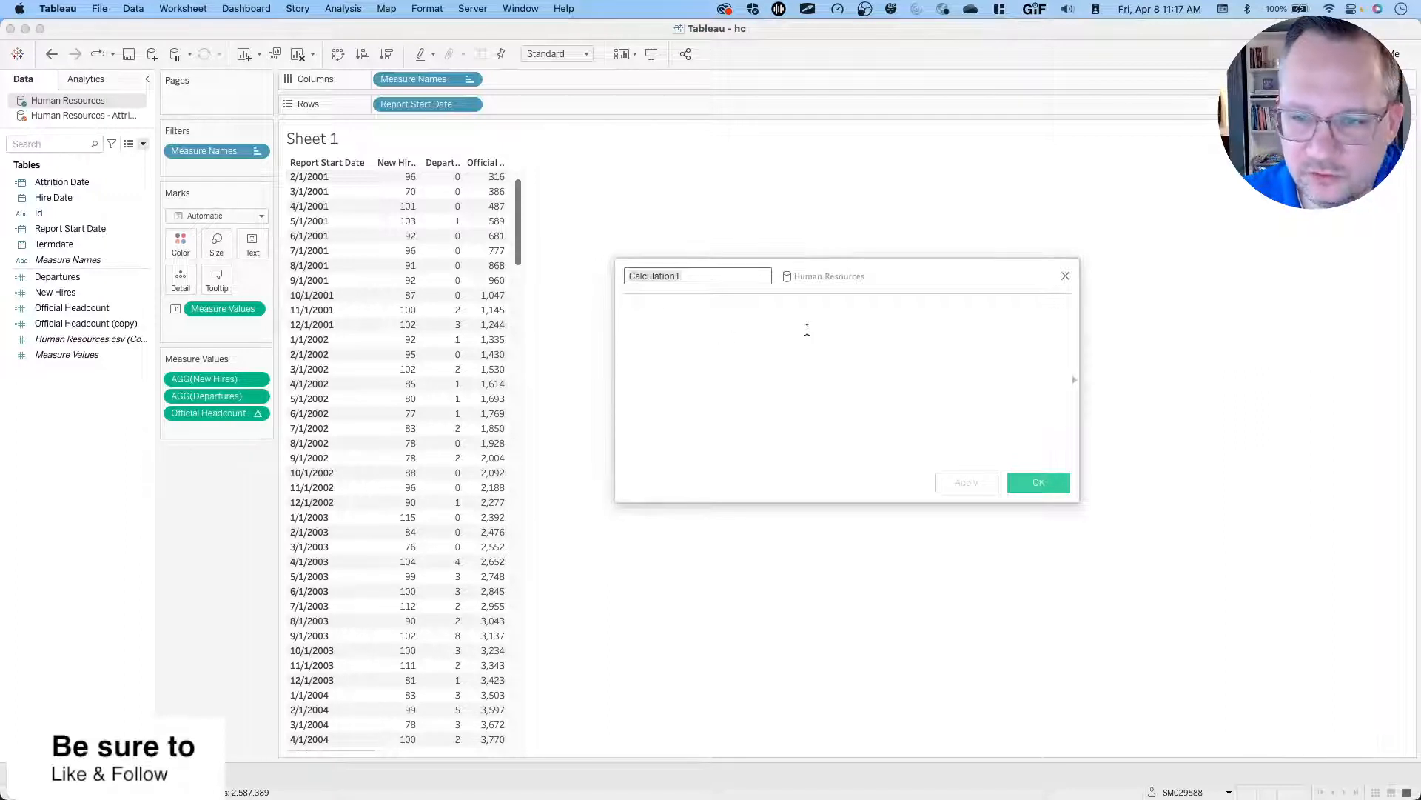
type("YO")
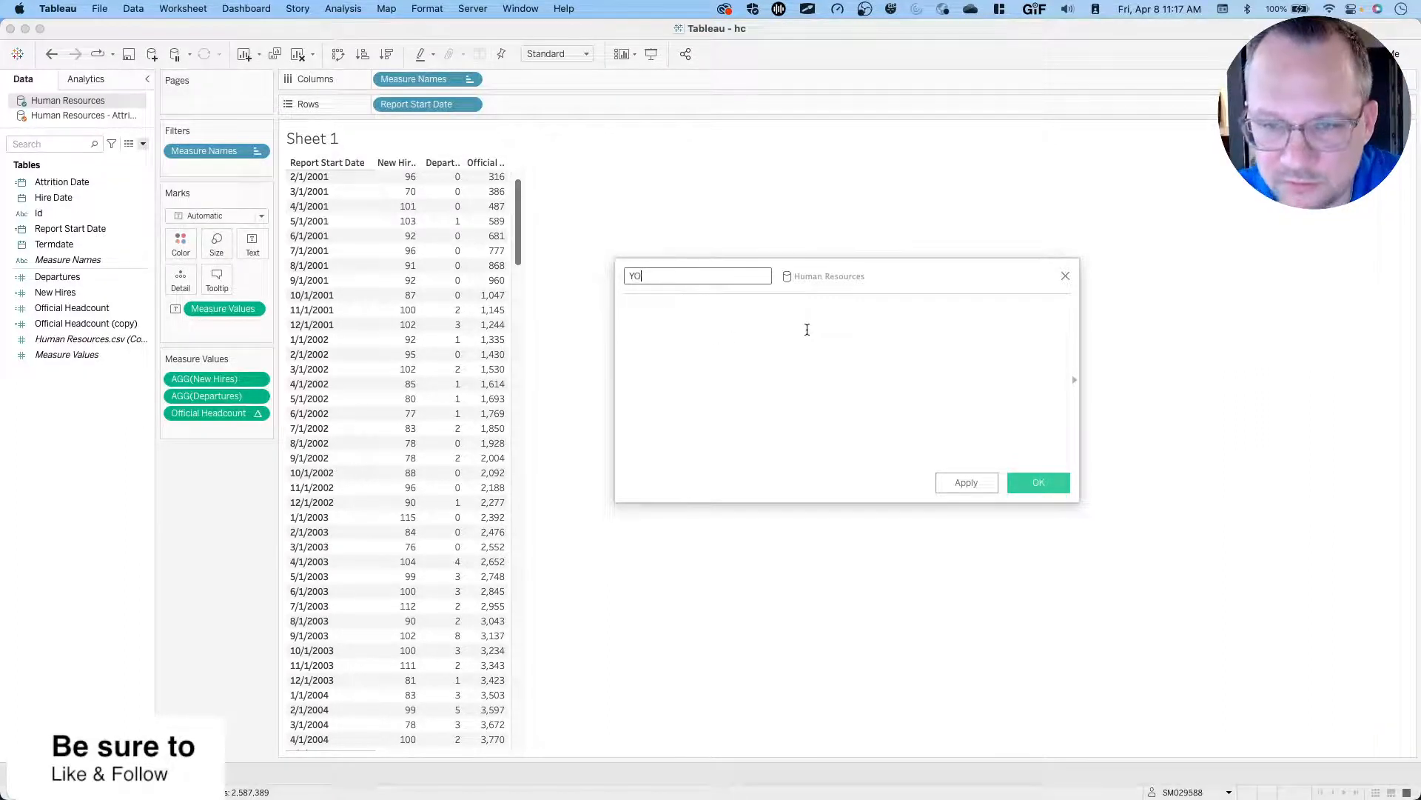
type("oY D")
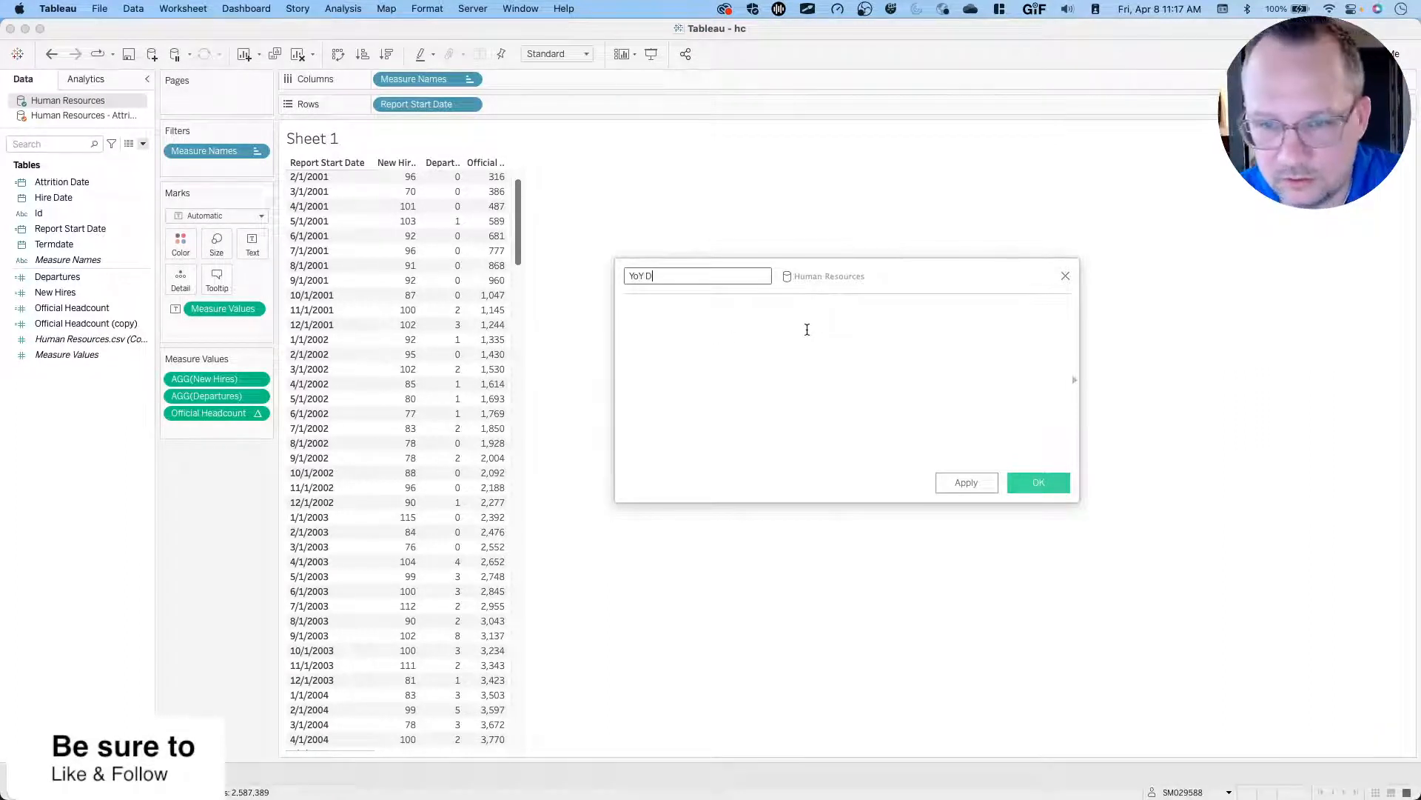
type("elta")
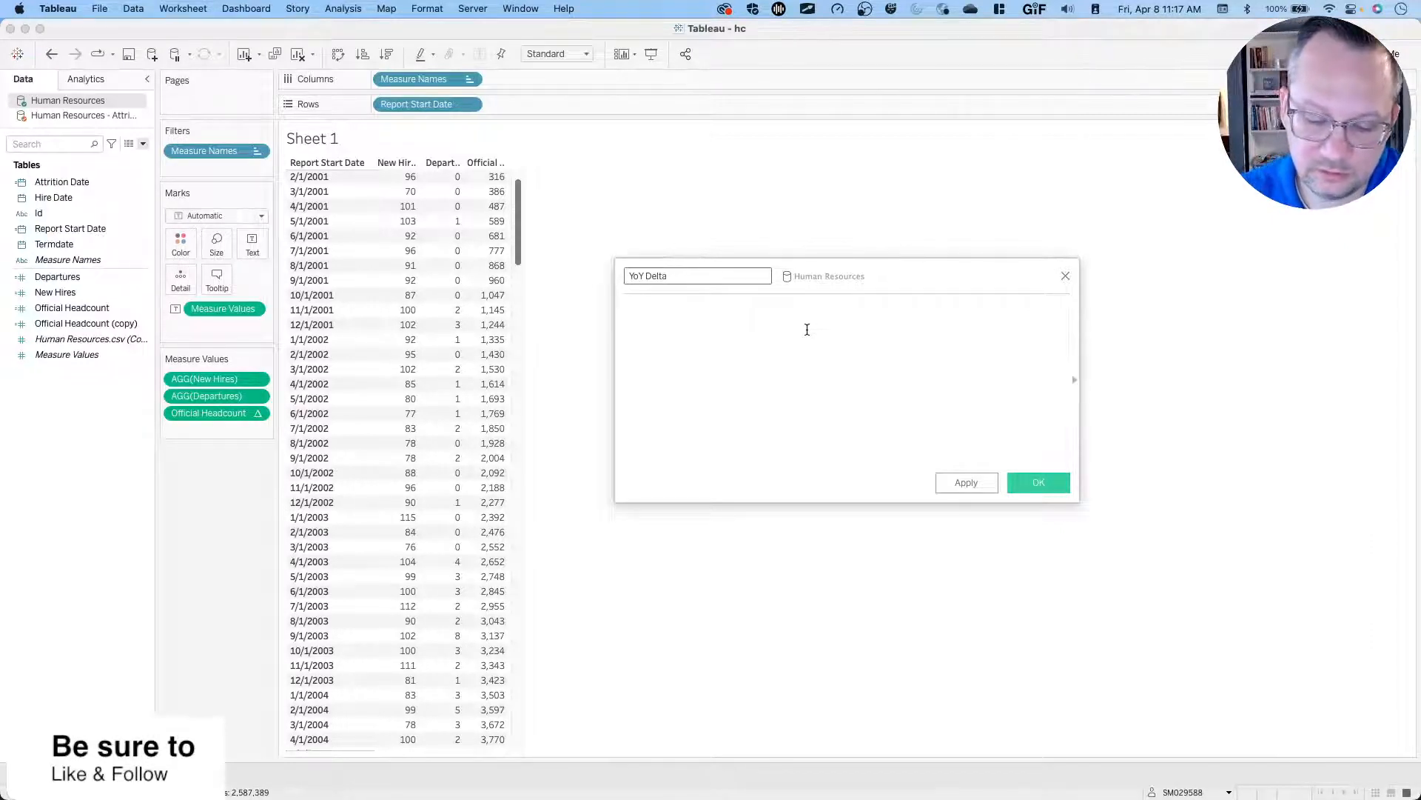
type(" #")
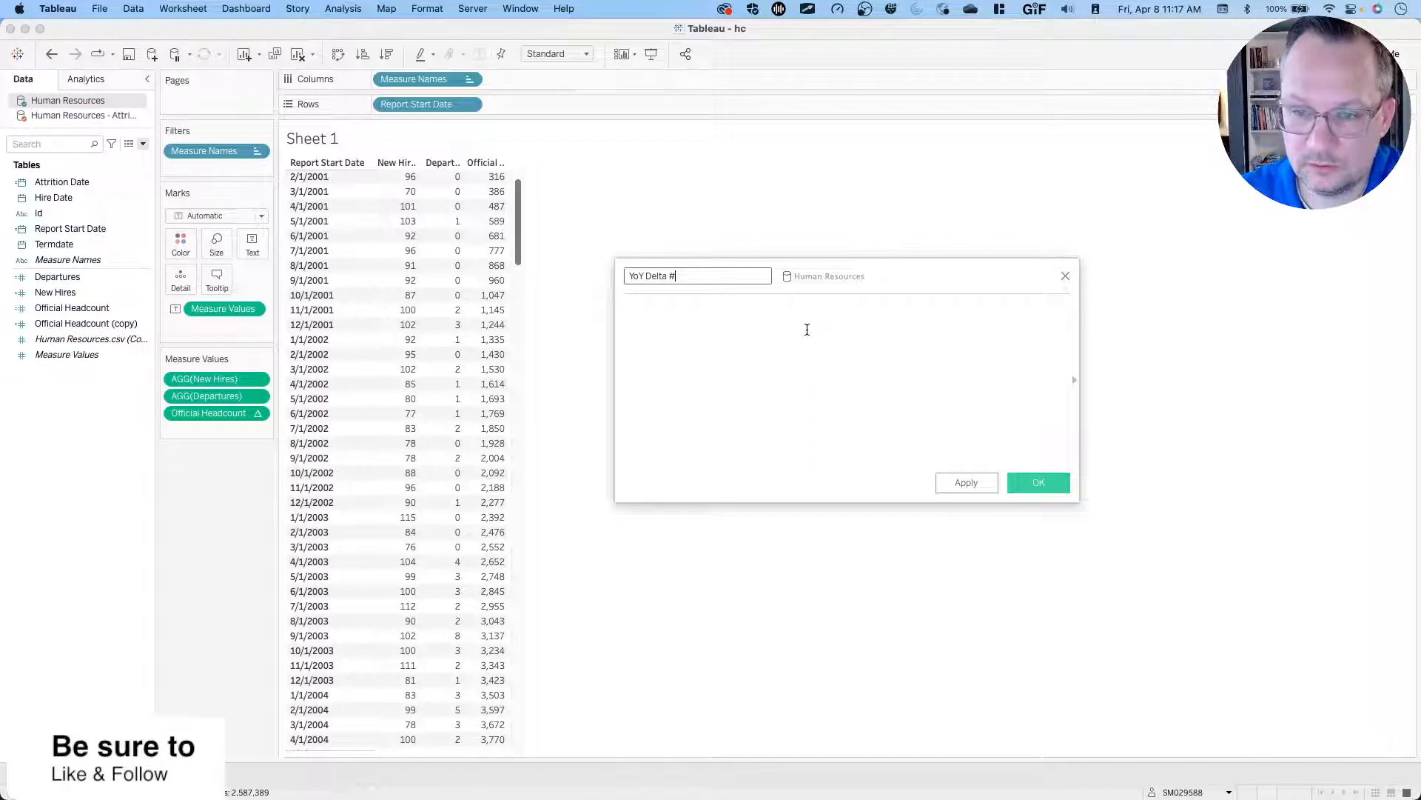
key("Tab")
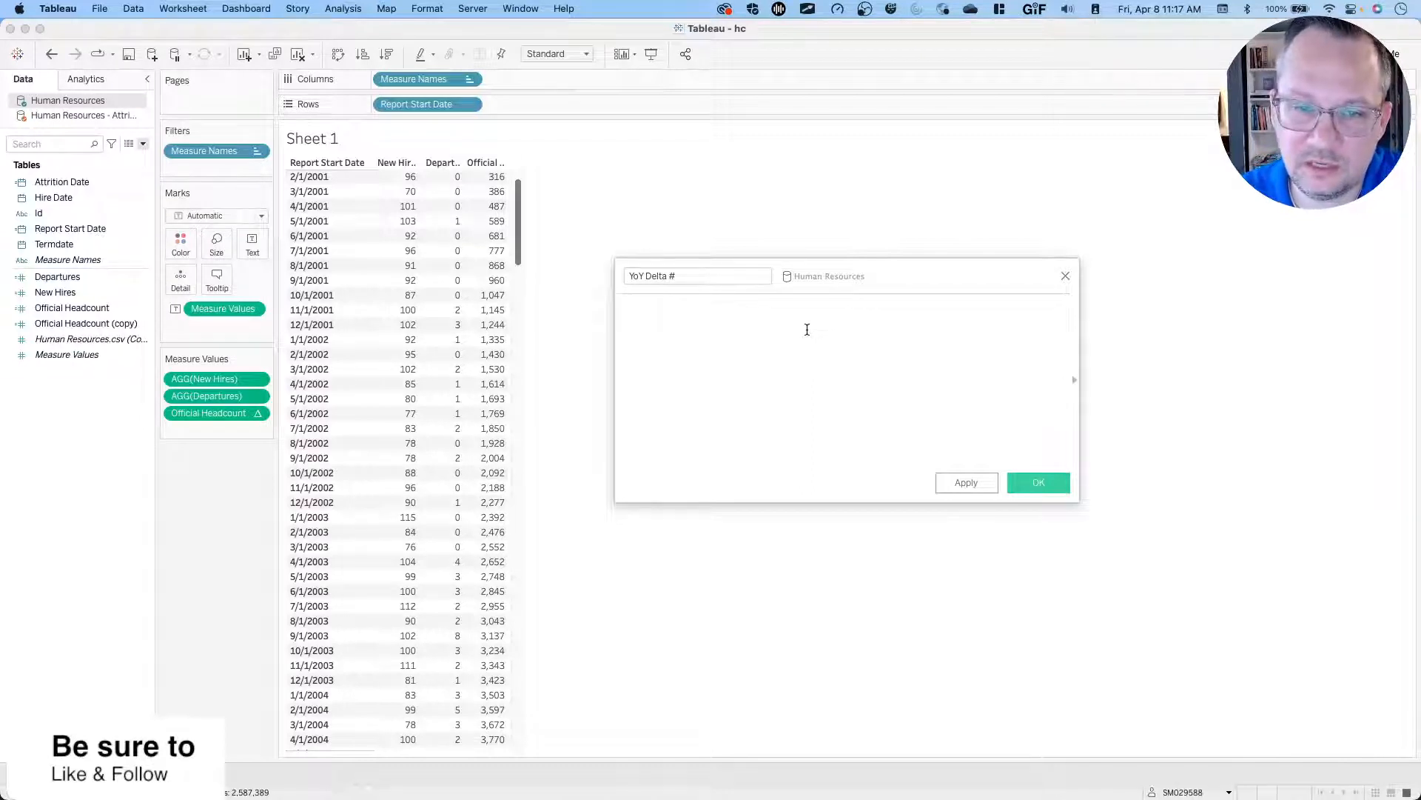
Define YoY Delta # as [Official Headcount]-ZN(LOOKUP([Official Headcount],12)).
type("offi")
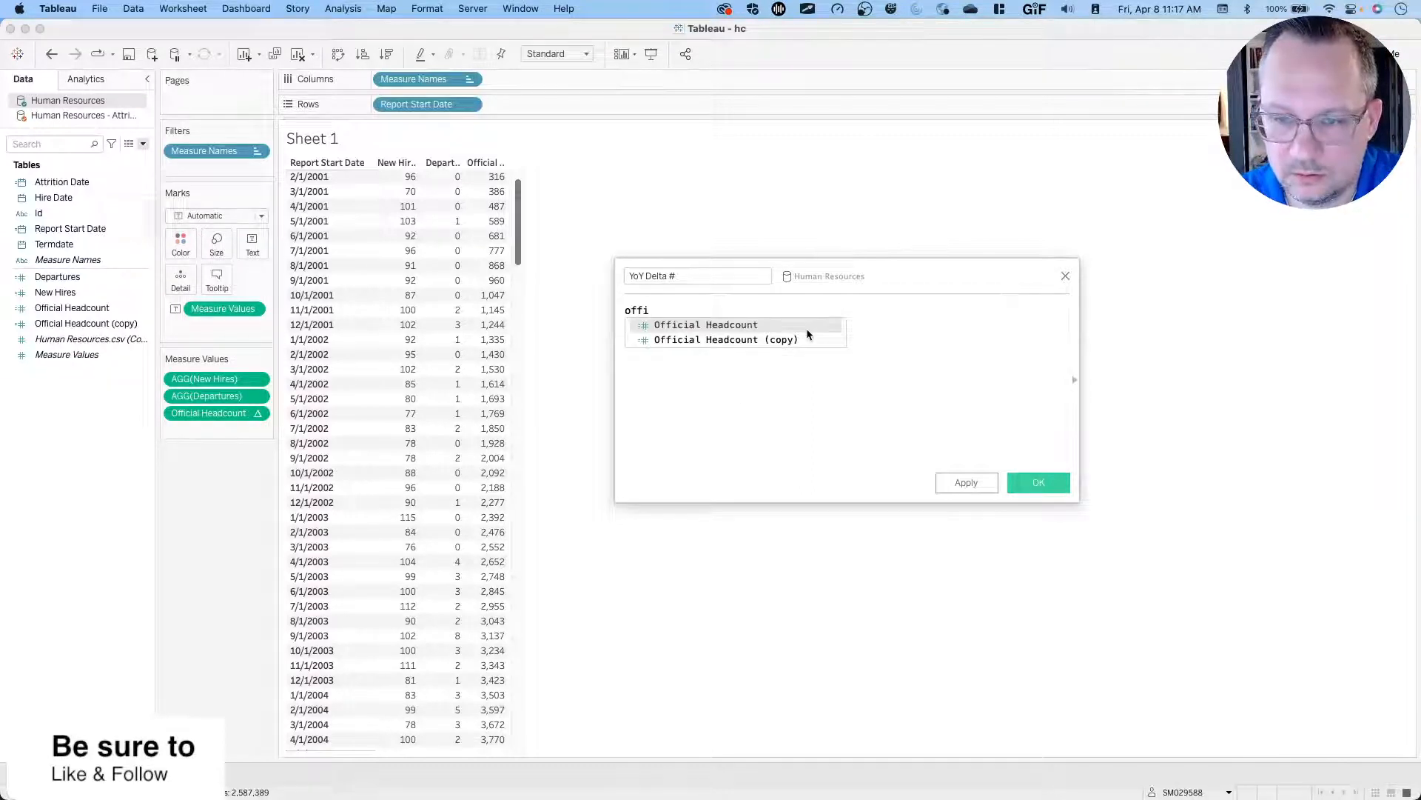
left_click(807, 328)
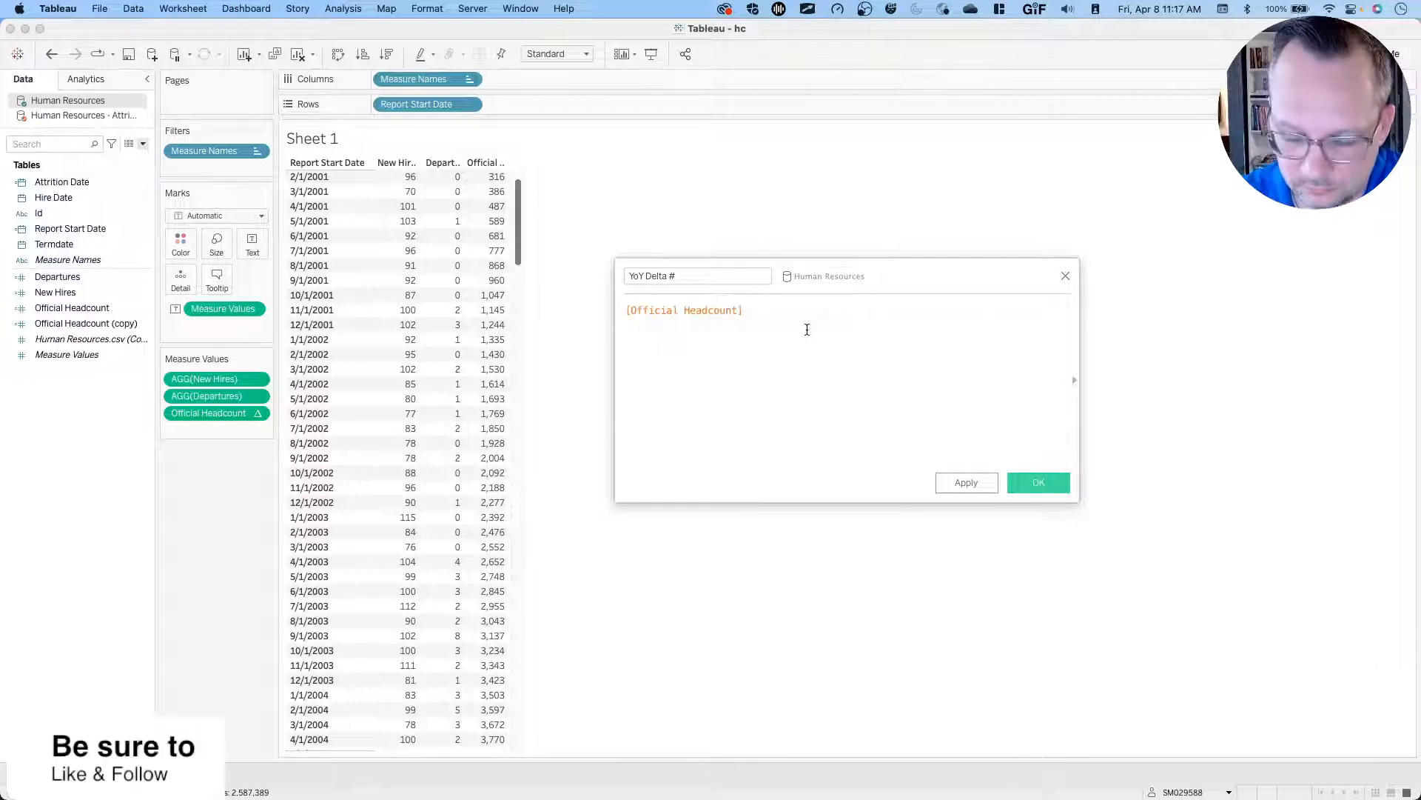
type("-")
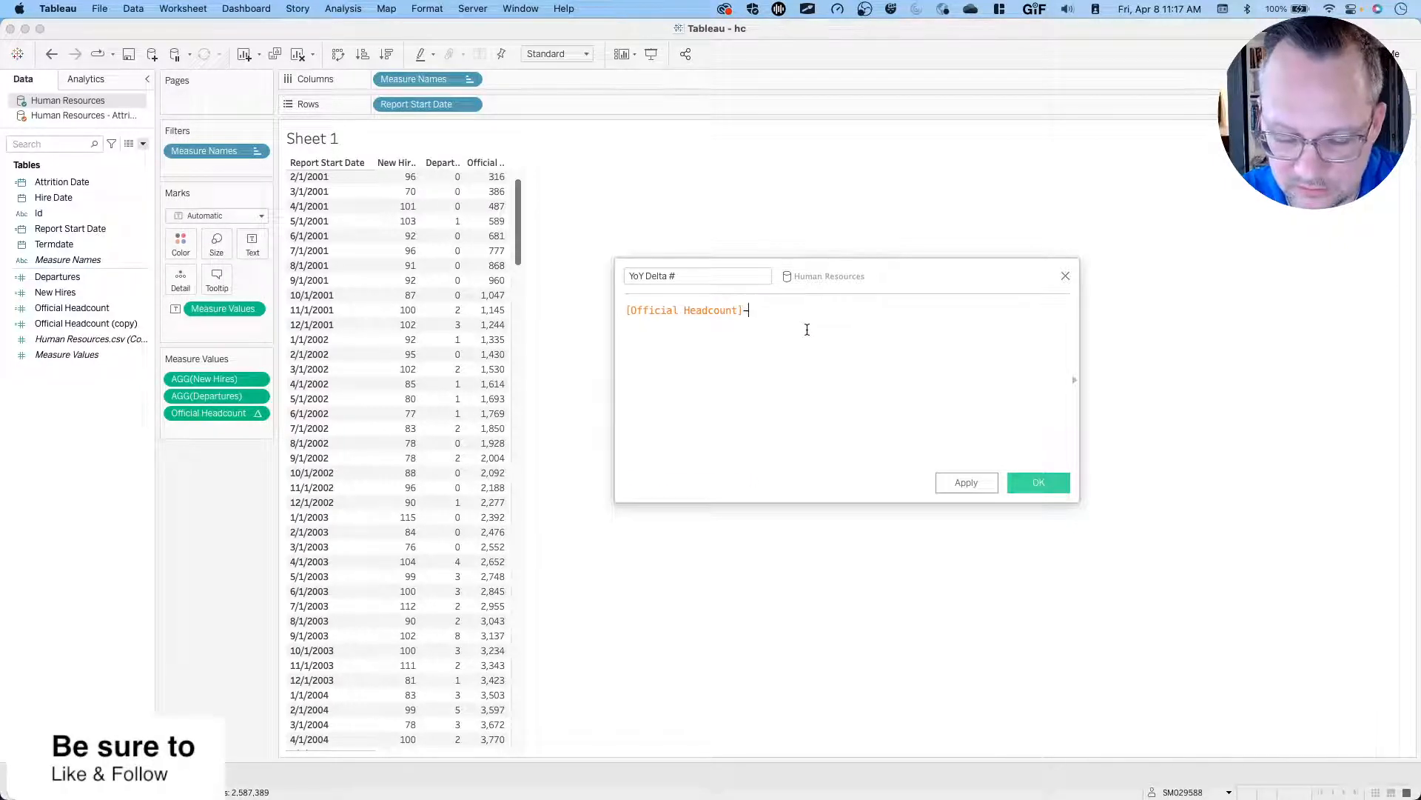
type("zn")
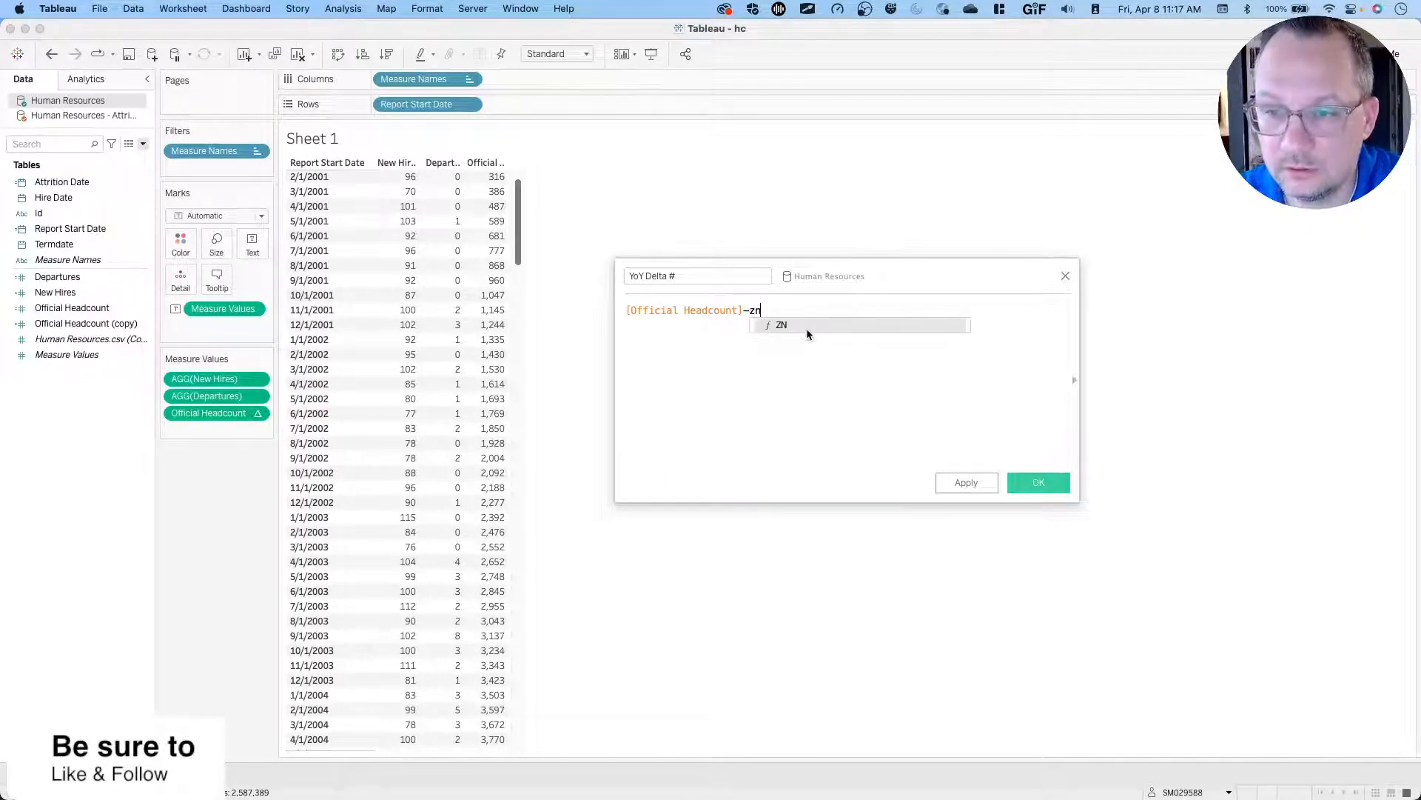
key("Return")
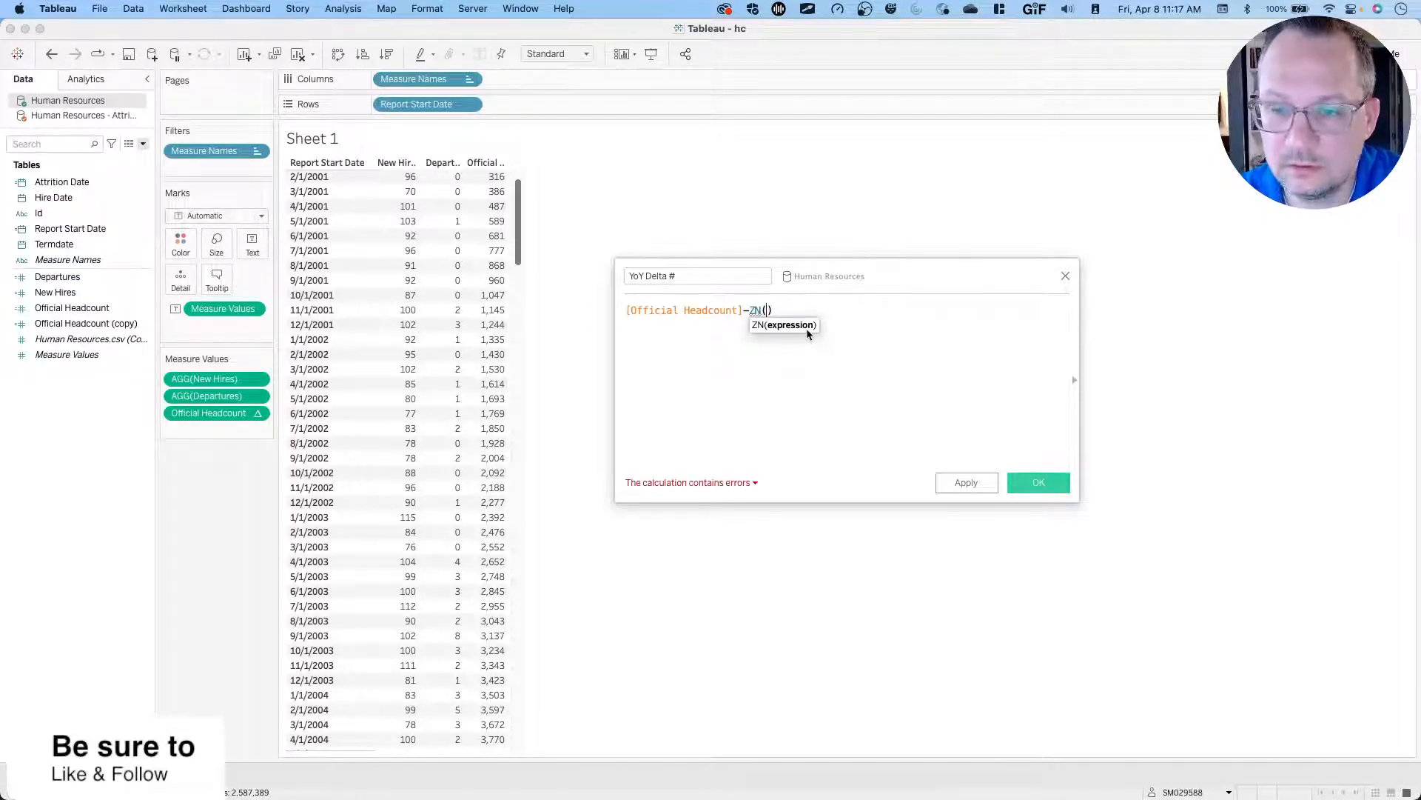
type("look")
key("Return")
type("offic")
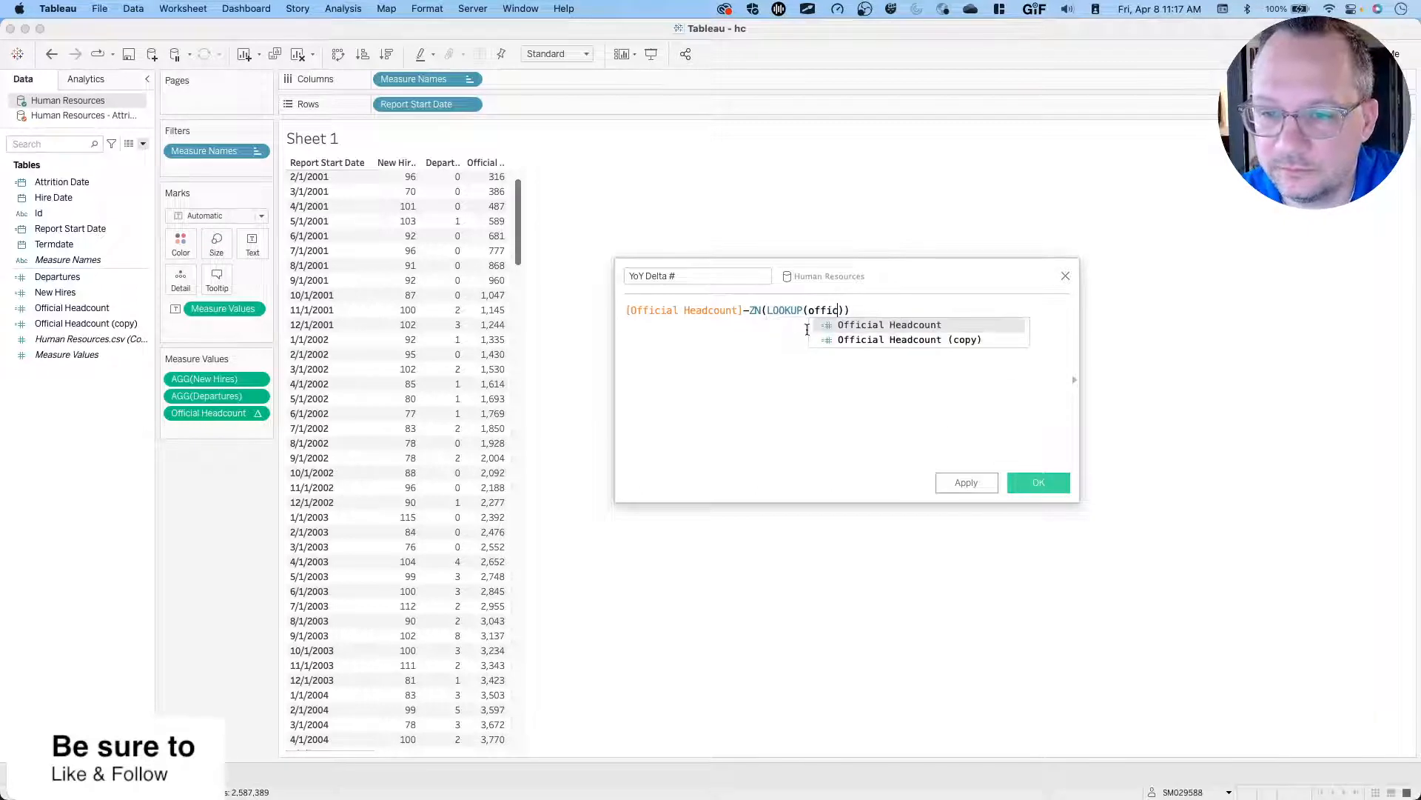
key("Return")
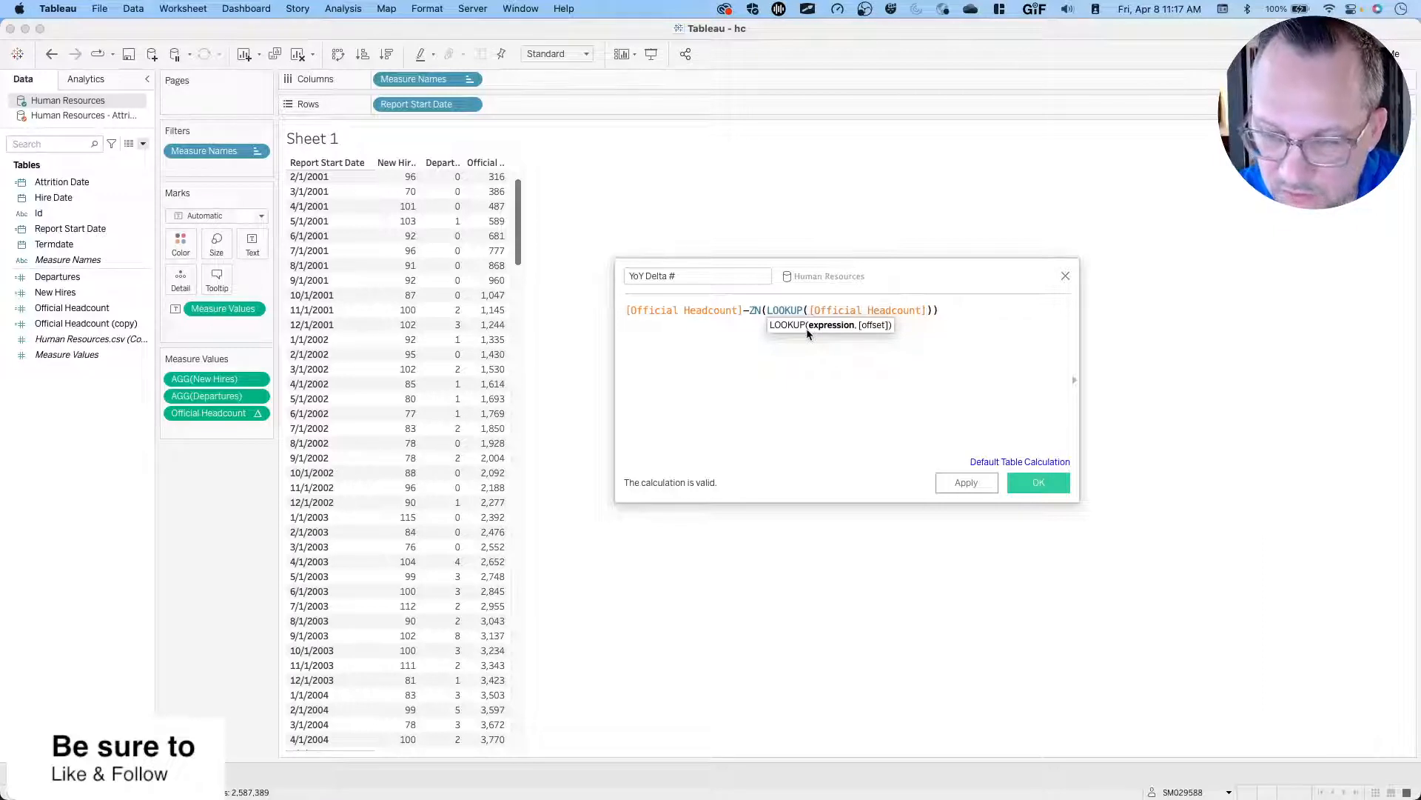
type(",")
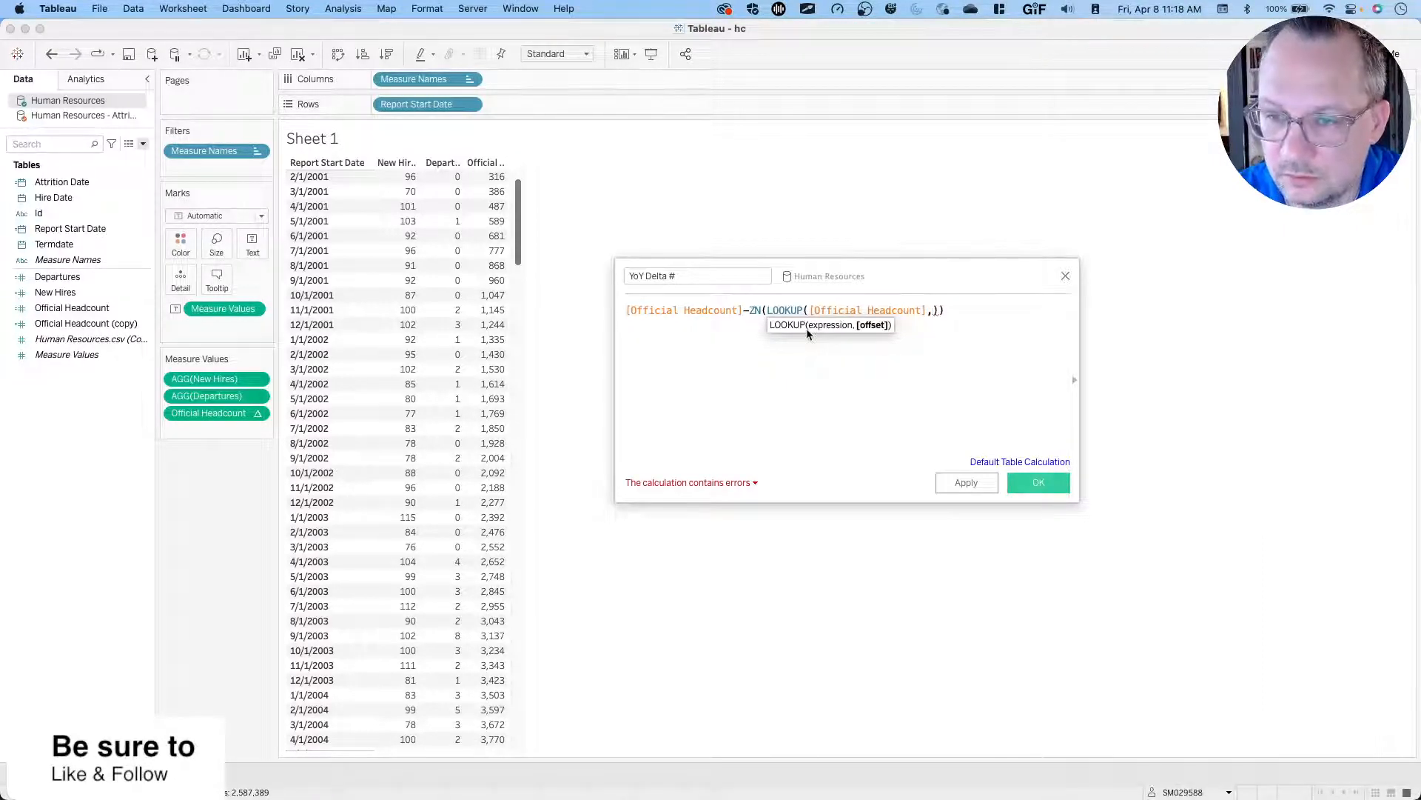
type("12")
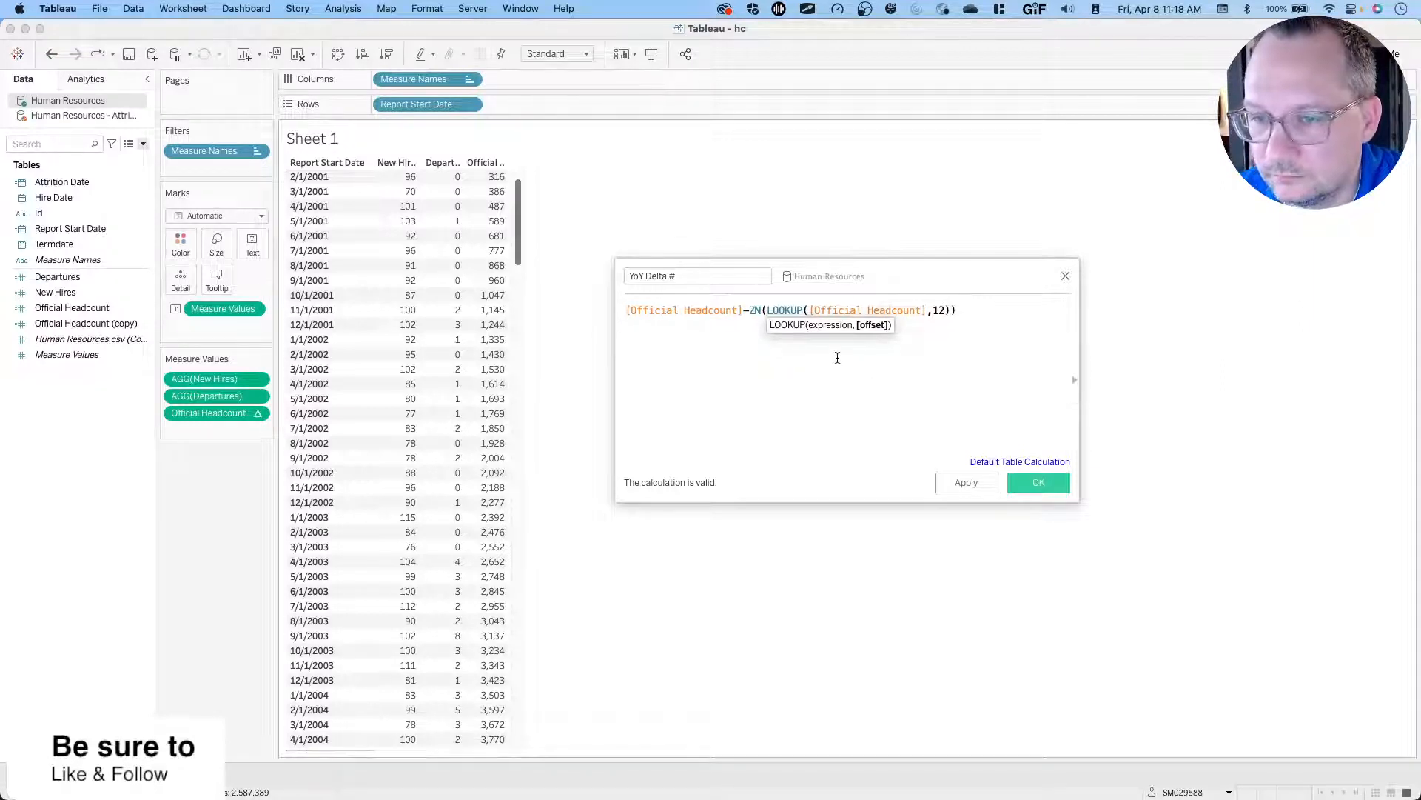
Read the reference description and example of the LOOKUP function, and save the YoY Delta # calculation.
left_click(1073, 379)
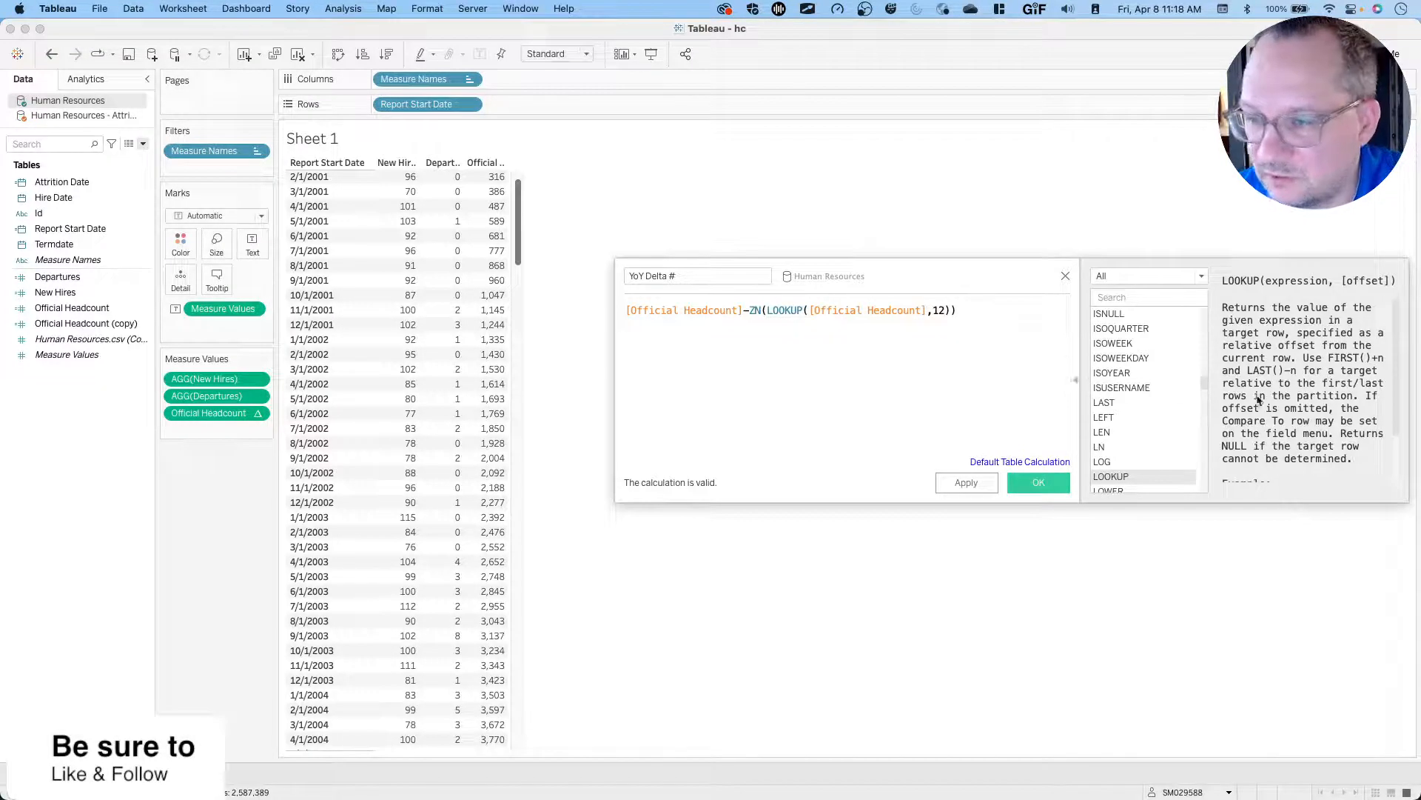
left_click(784, 309)
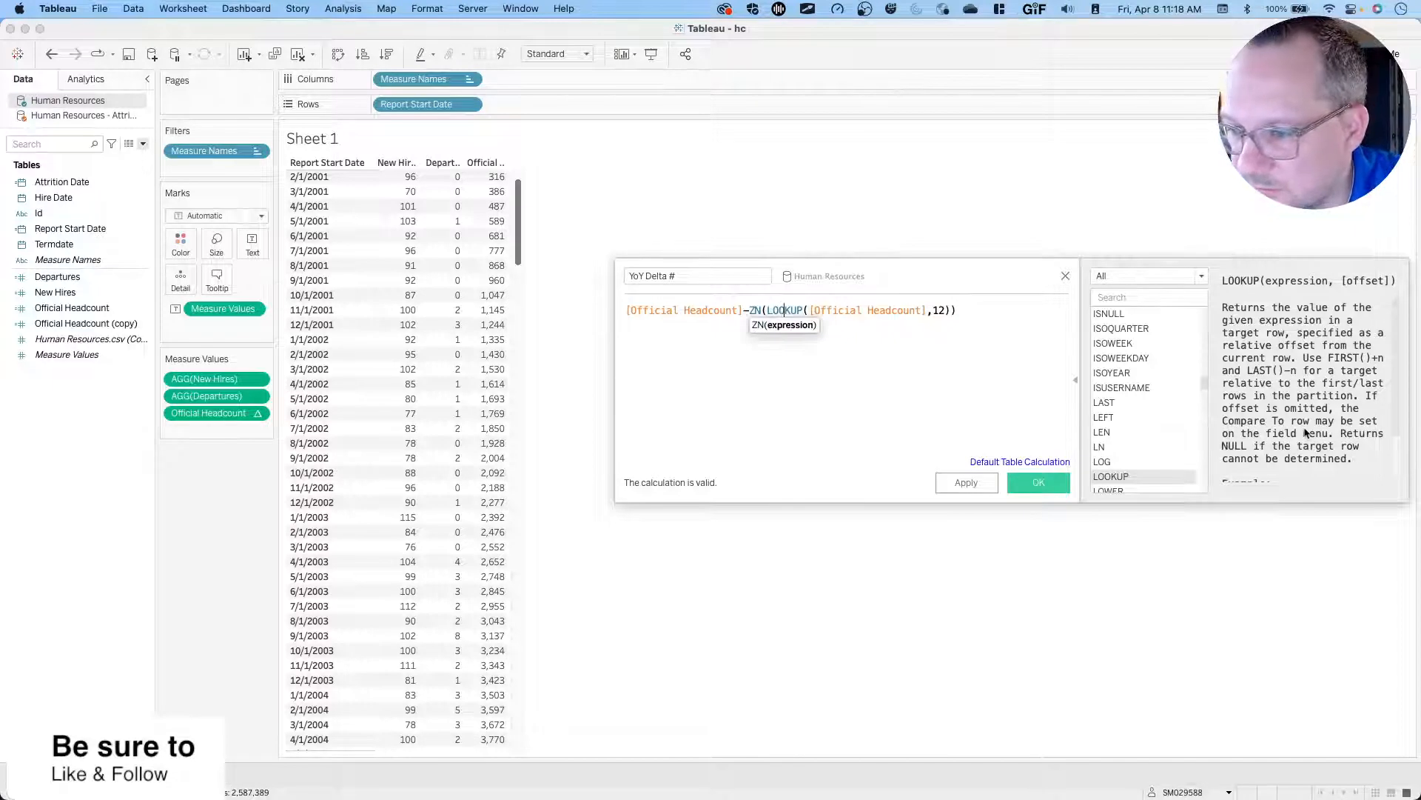
scroll(1305, 433, "down", 2)
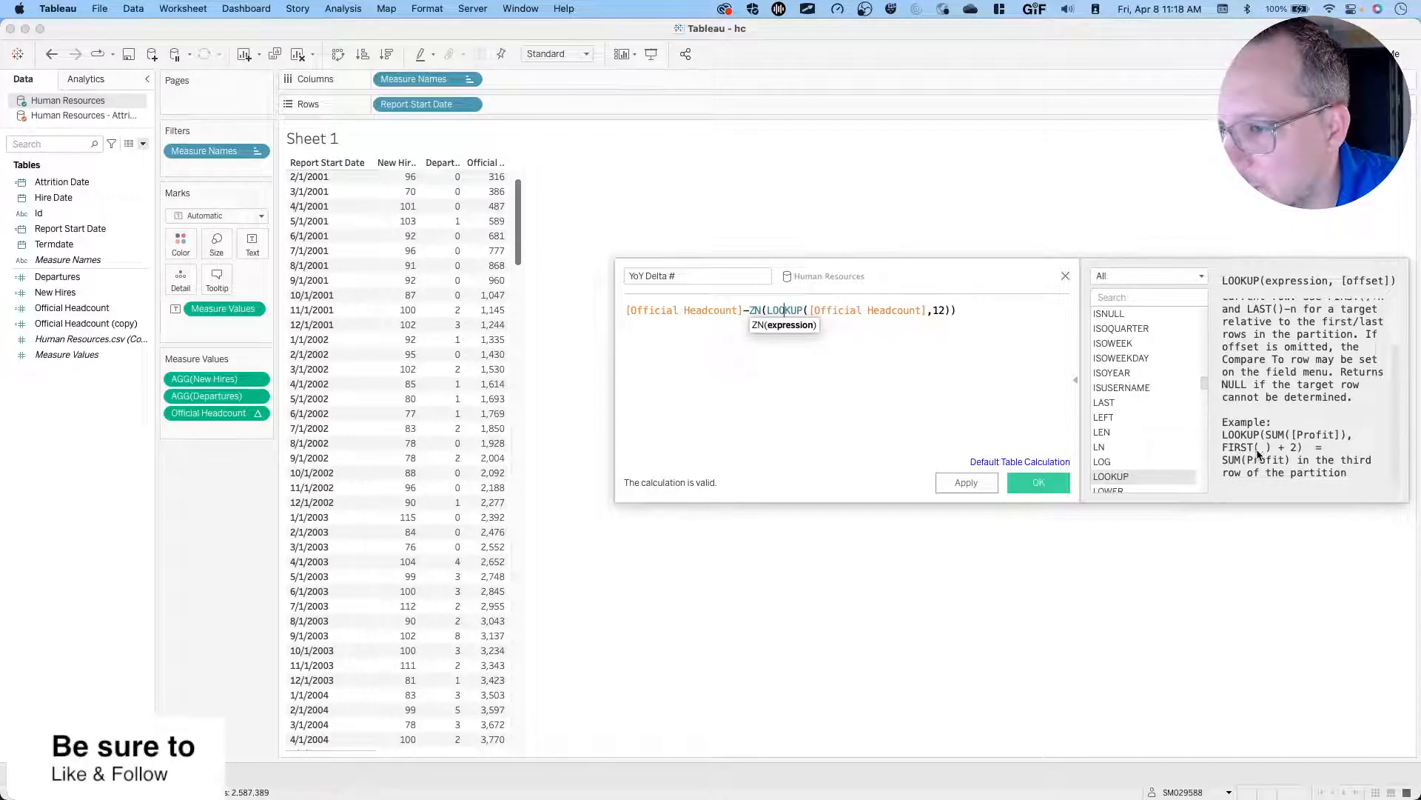
scroll(1297, 389, "up", 2)
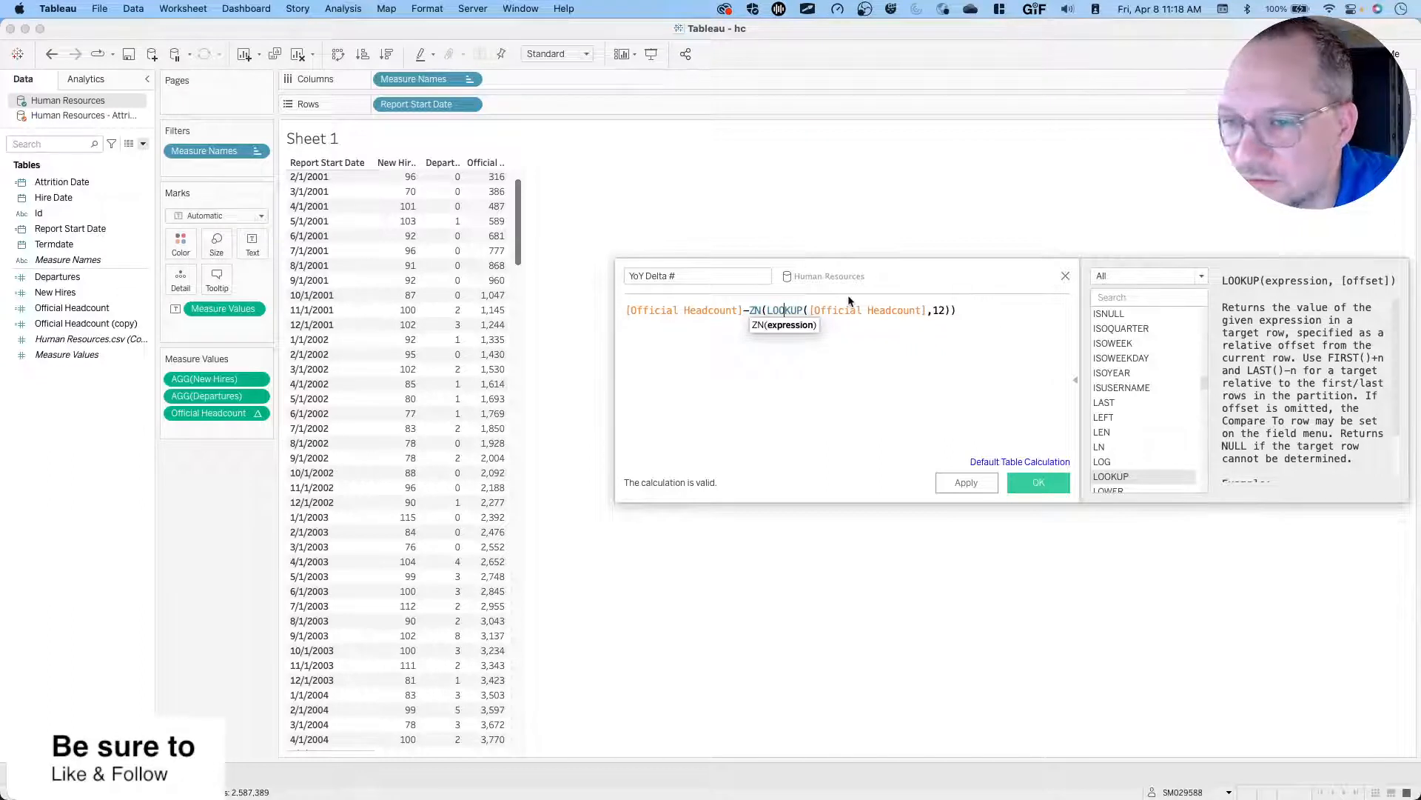
left_click(832, 311)
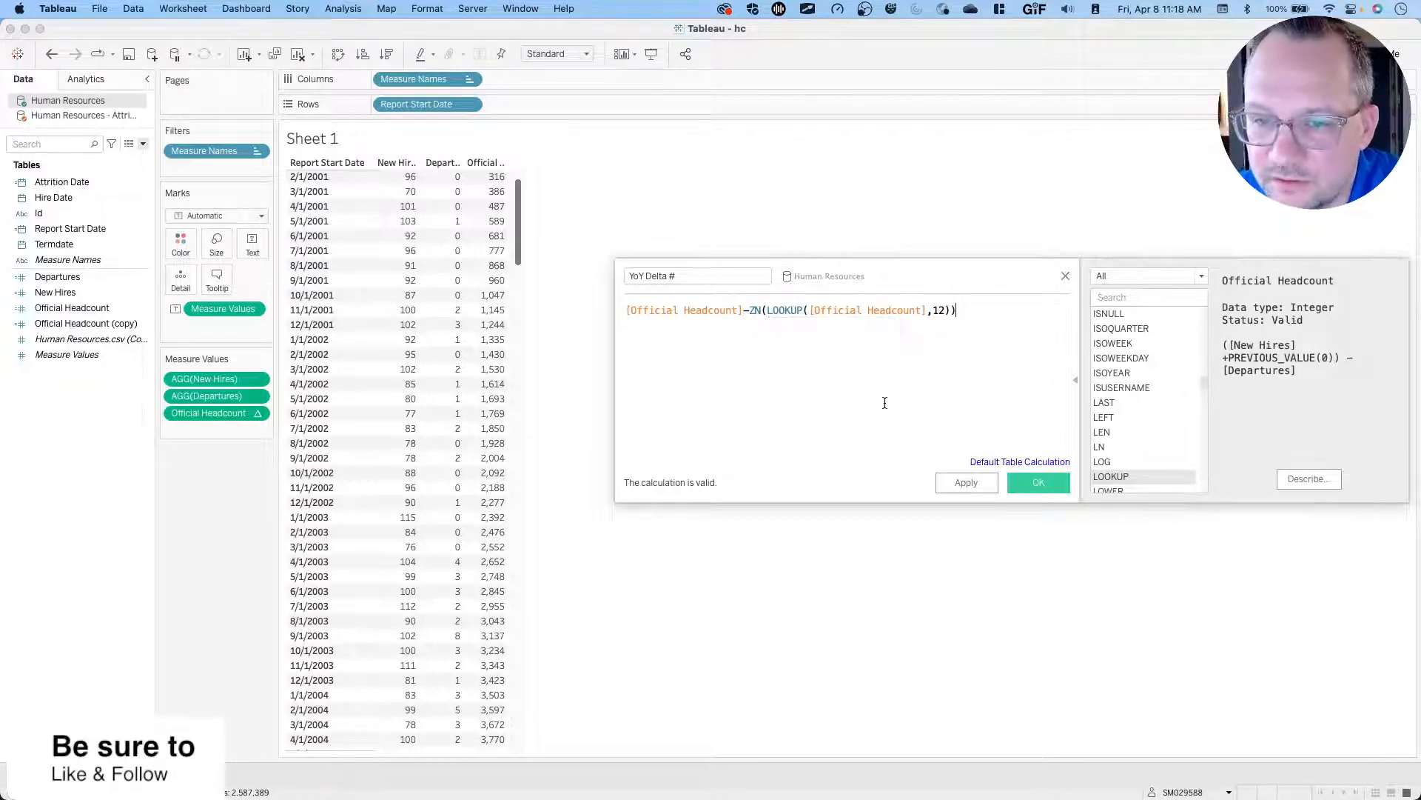
left_click(1028, 485)
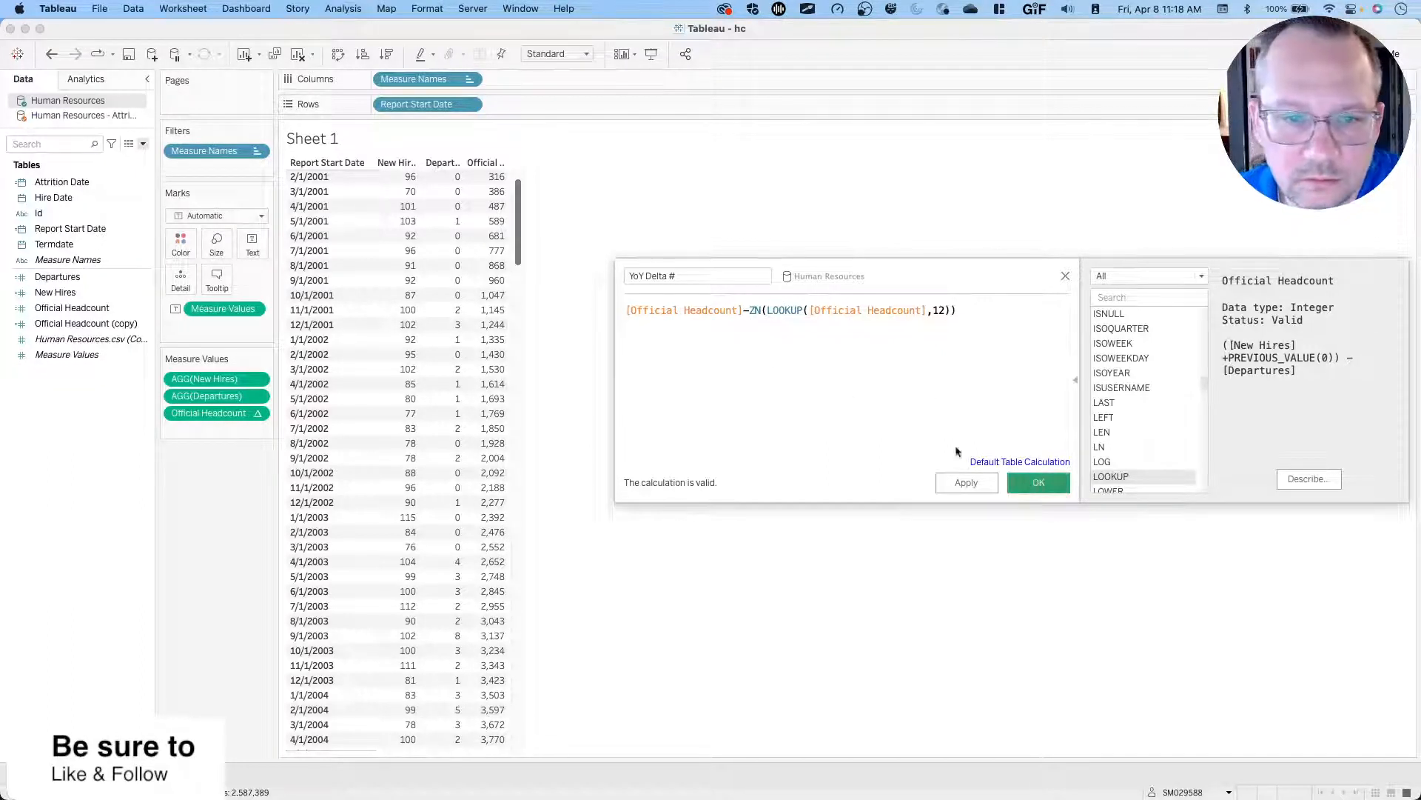
Add YoY Delta # to the table's measure values, and change the LOOKUP offset in its formula to -12.
left_click_drag(60, 344, 197, 431)
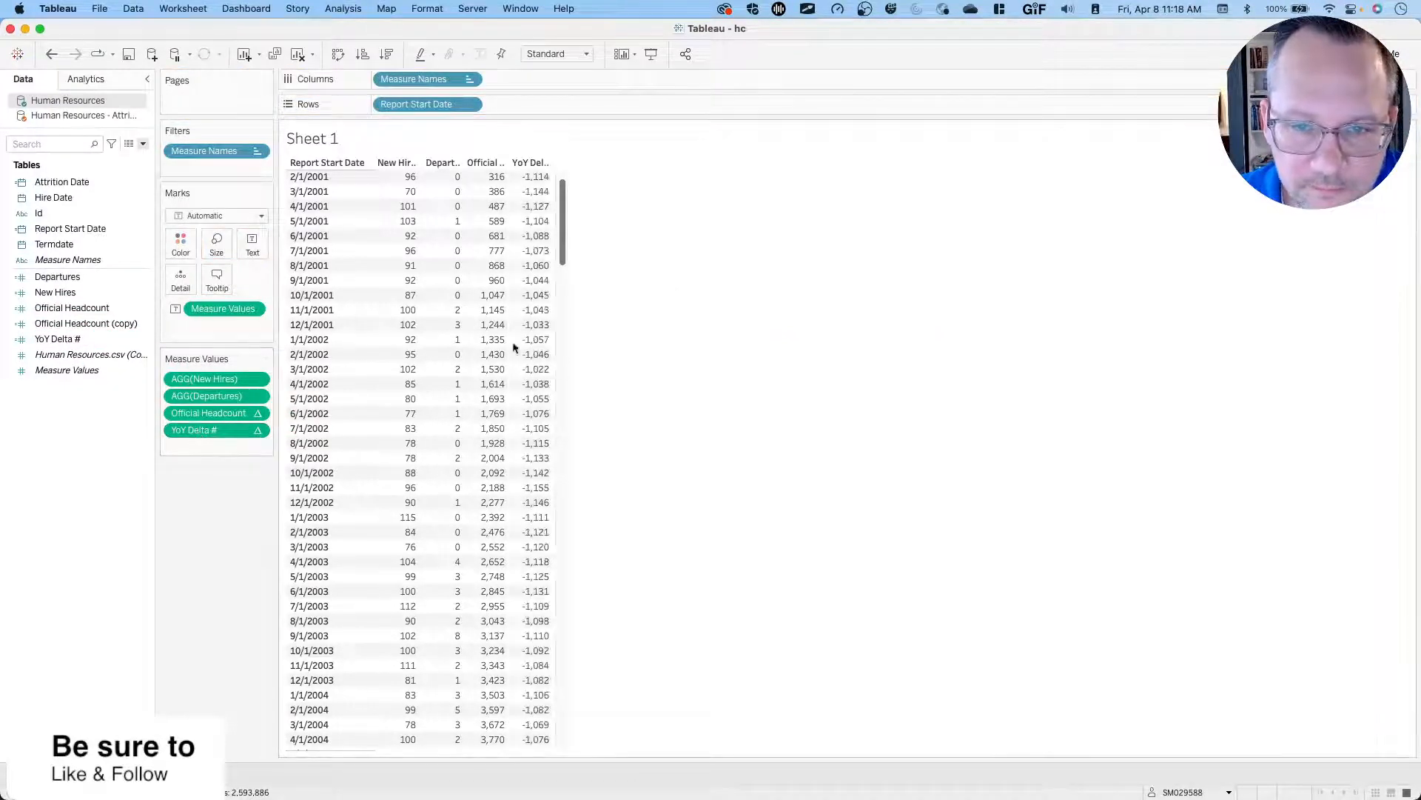
scroll(563, 187, "up", 1)
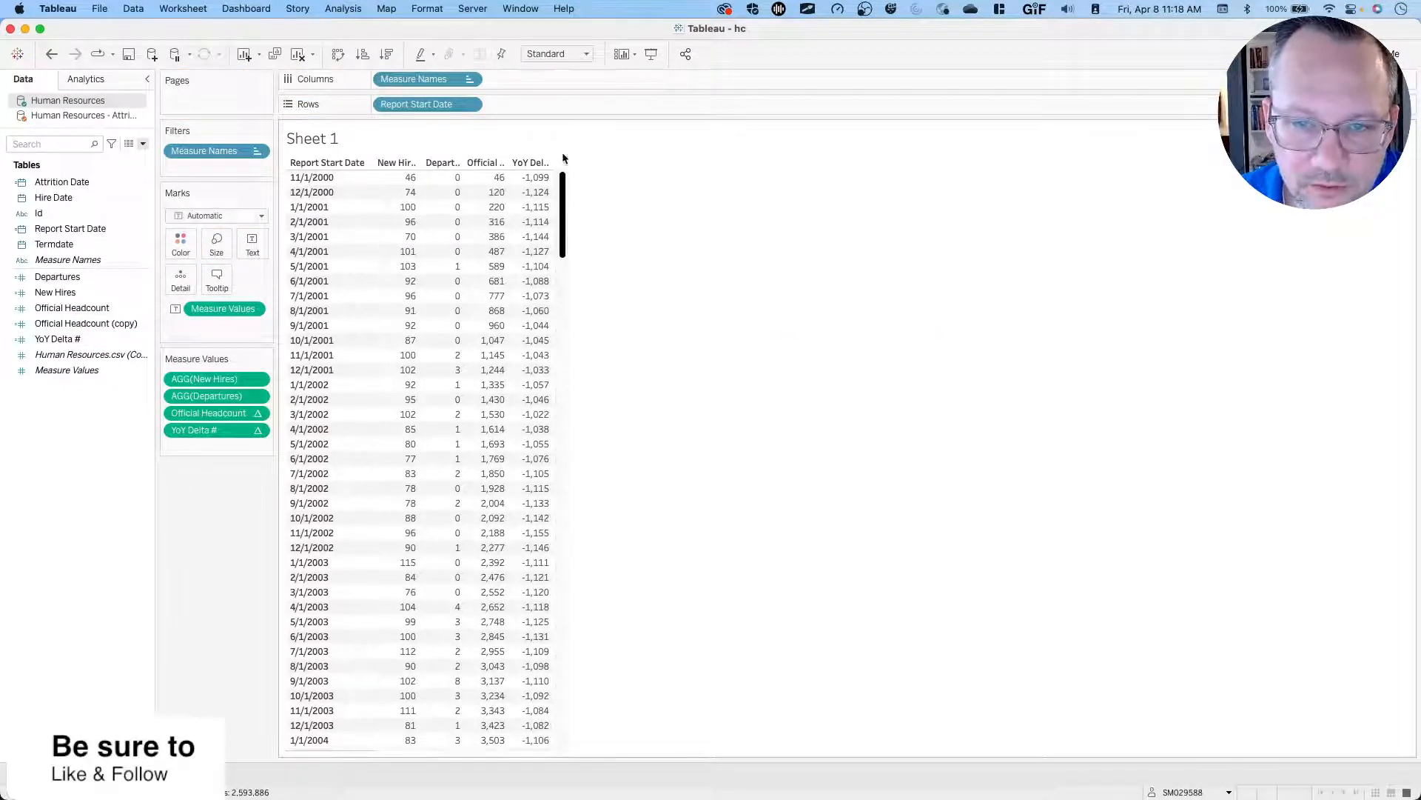
right_click(80, 338)
left_click(109, 398)
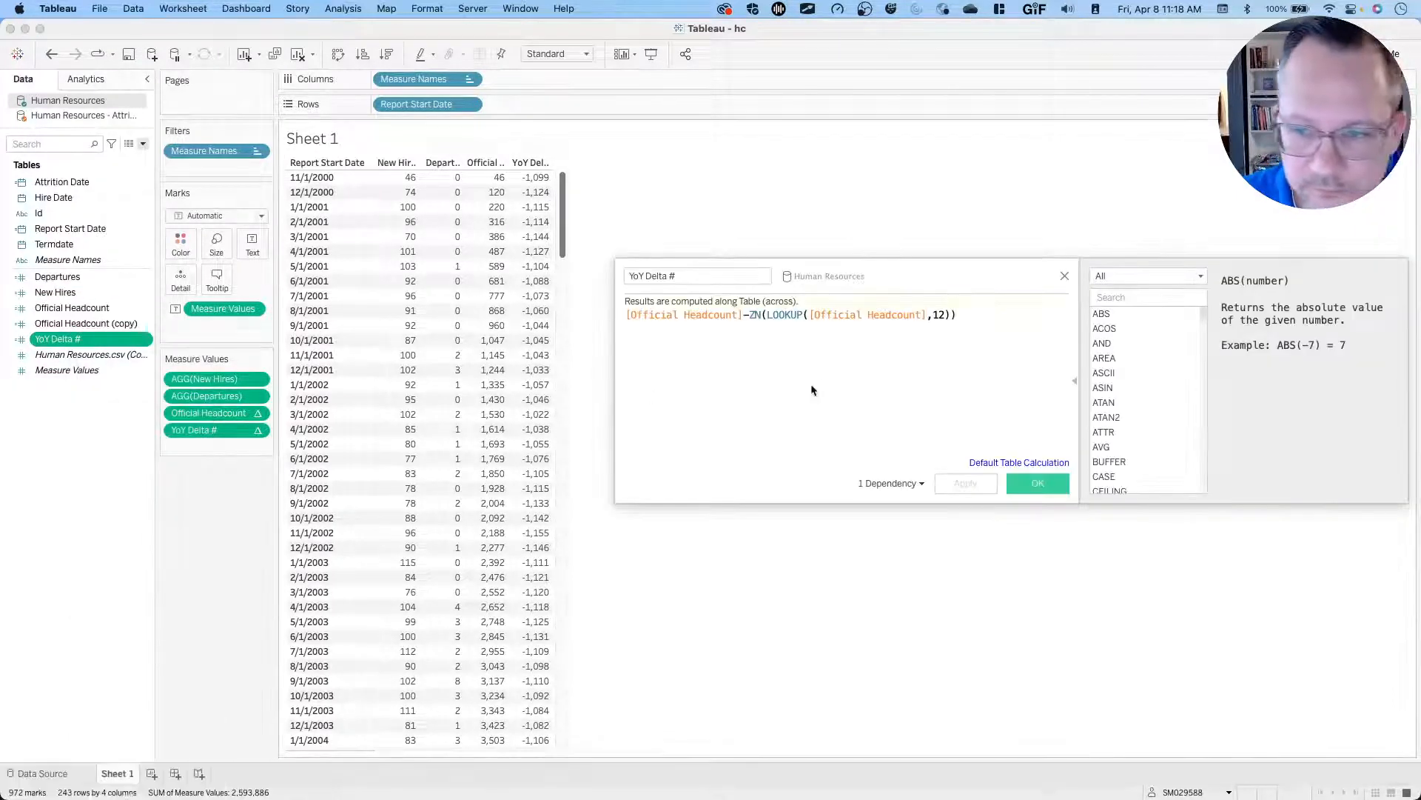
left_click(930, 316)
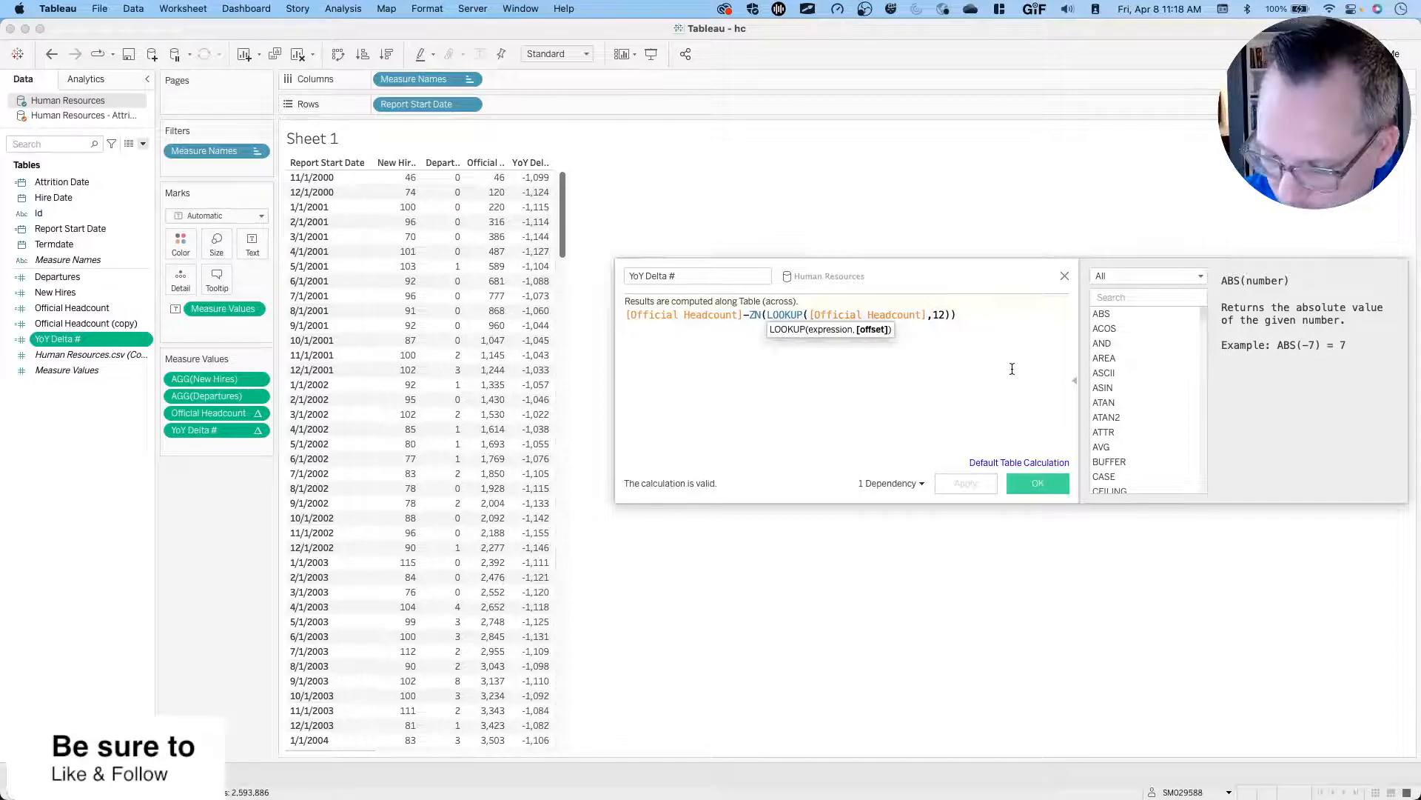
type("-")
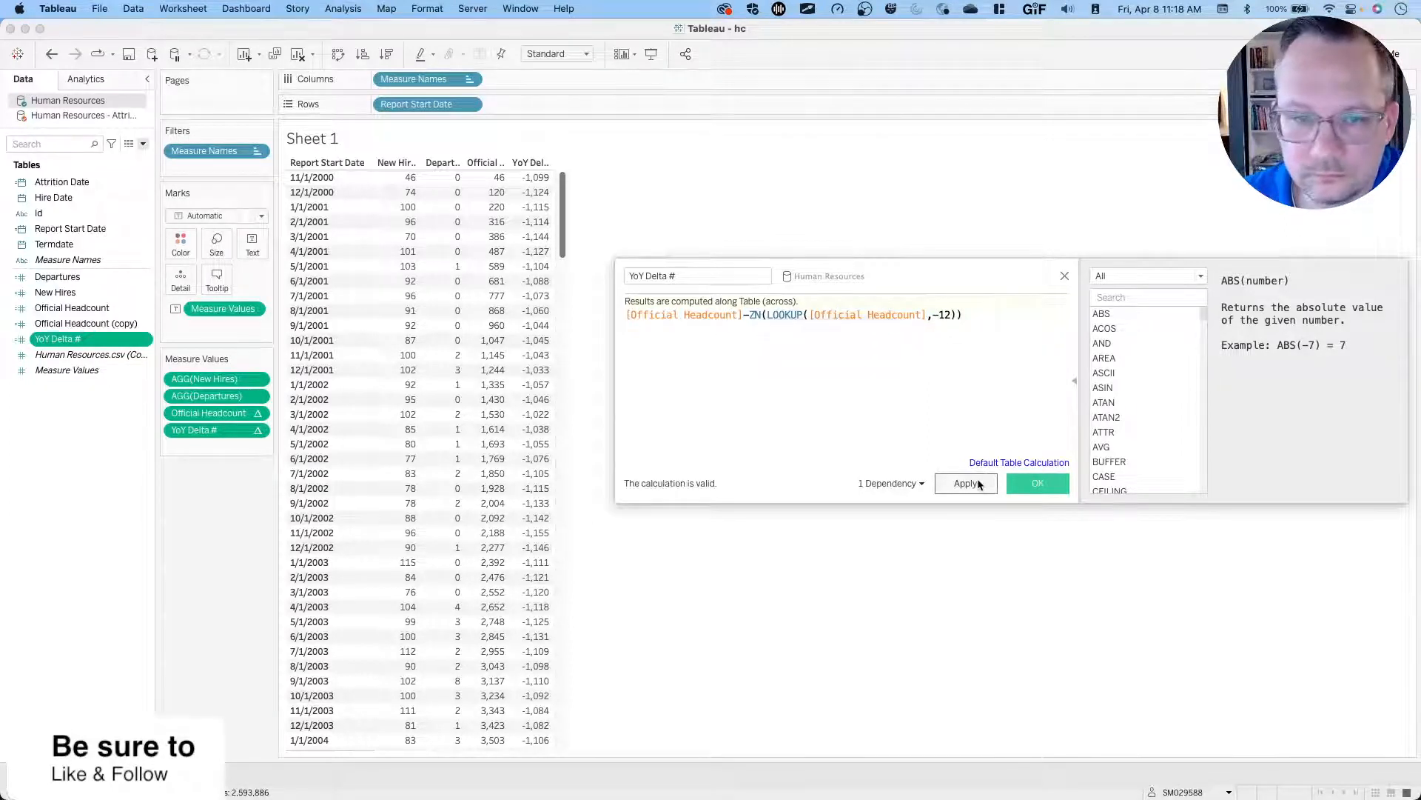
left_click(966, 484)
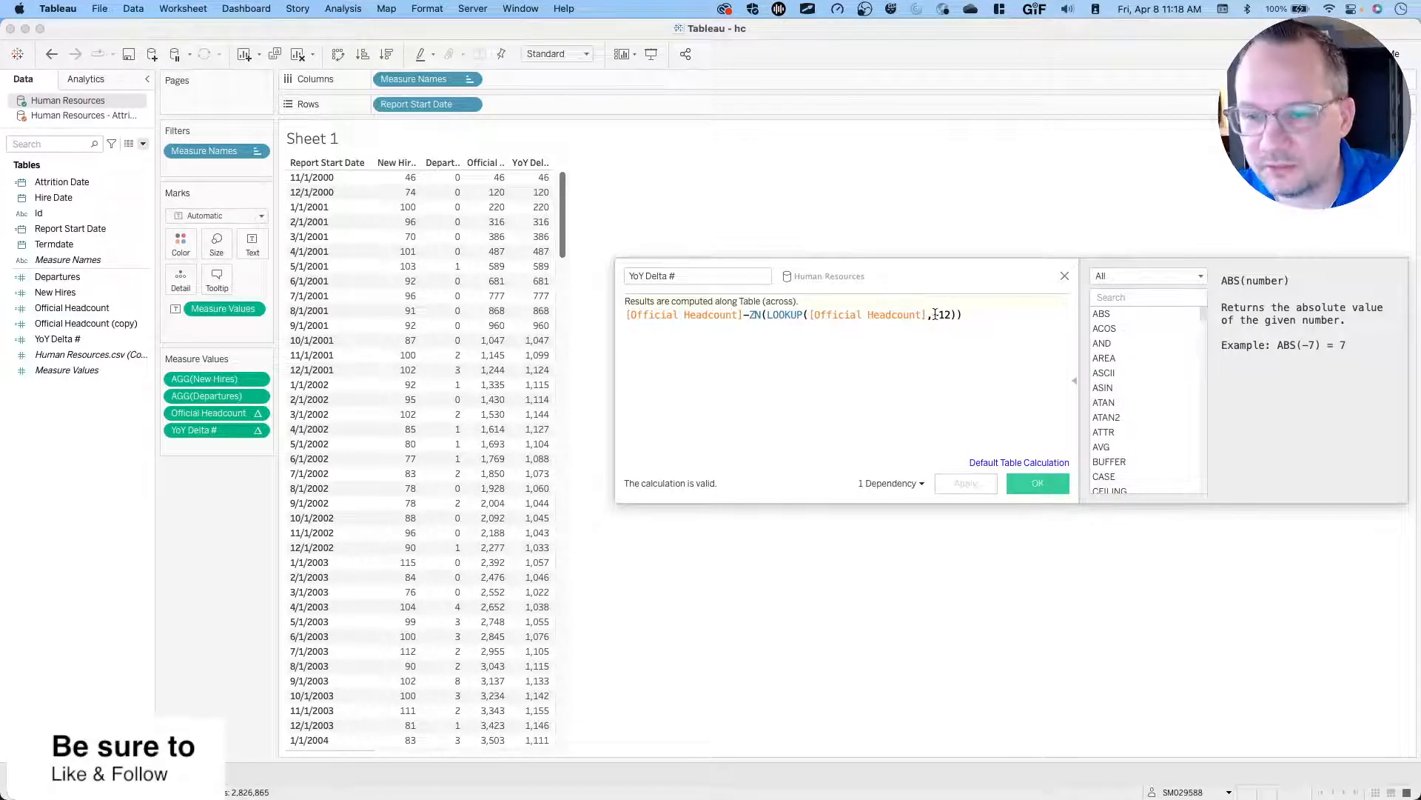
key("BackSpace")
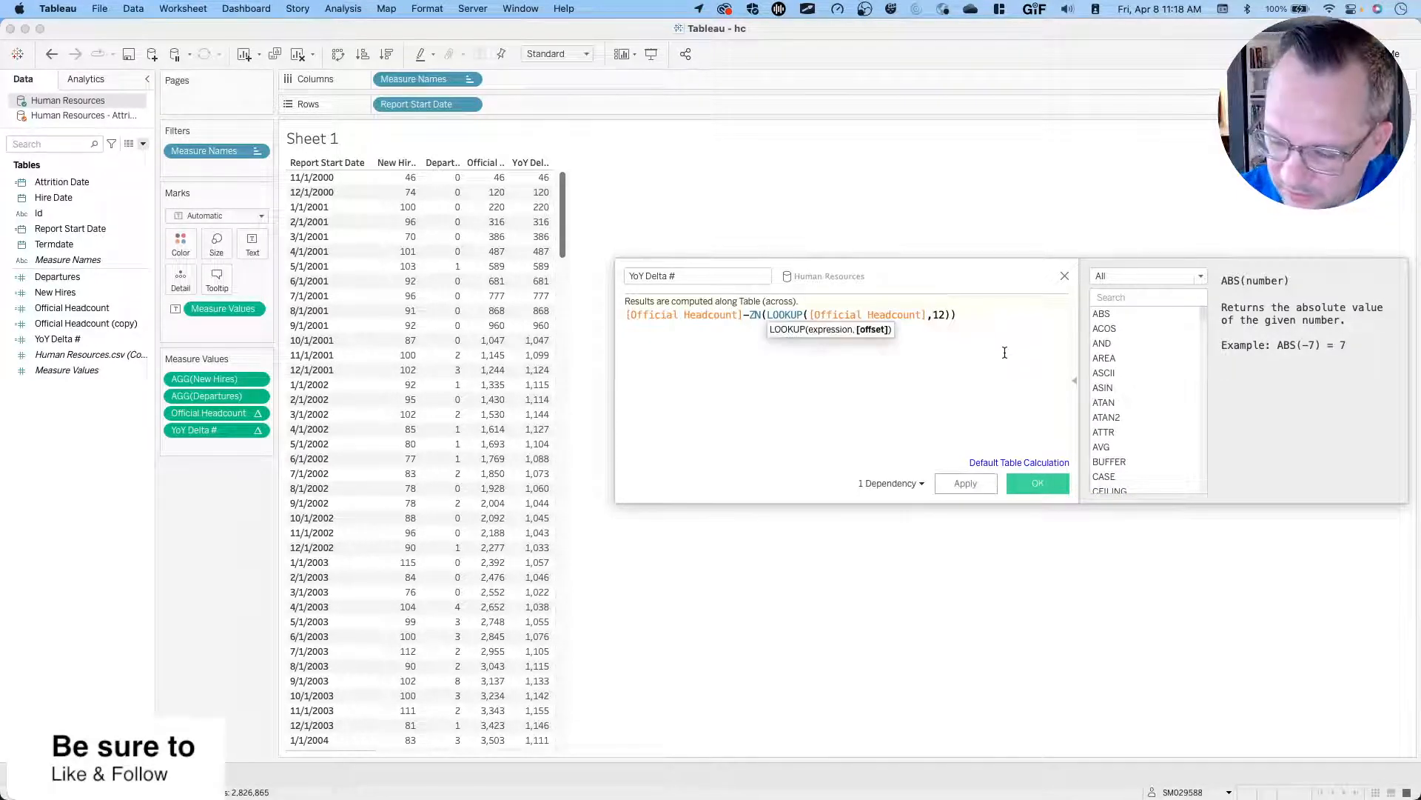
type("+")
key("BackSpace")
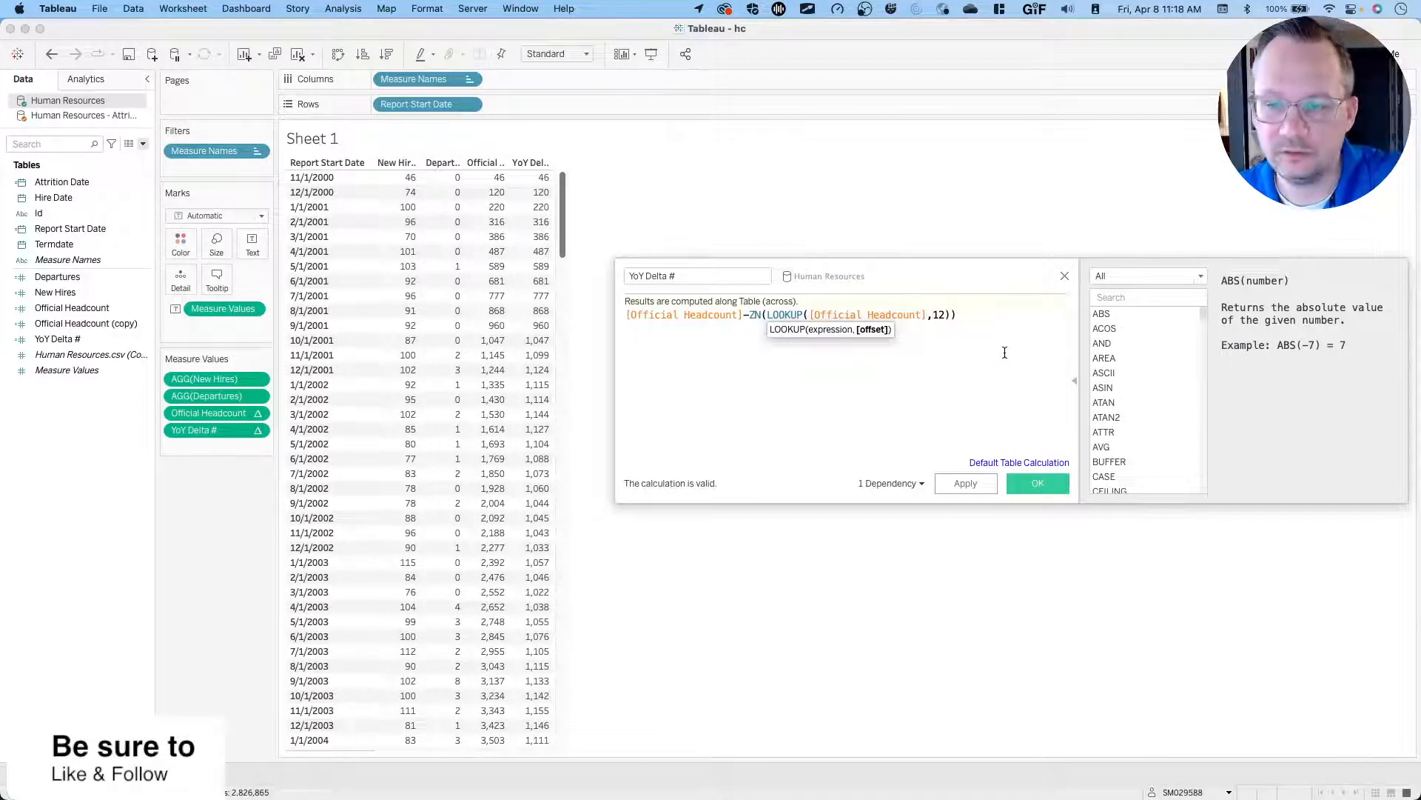
type("-")
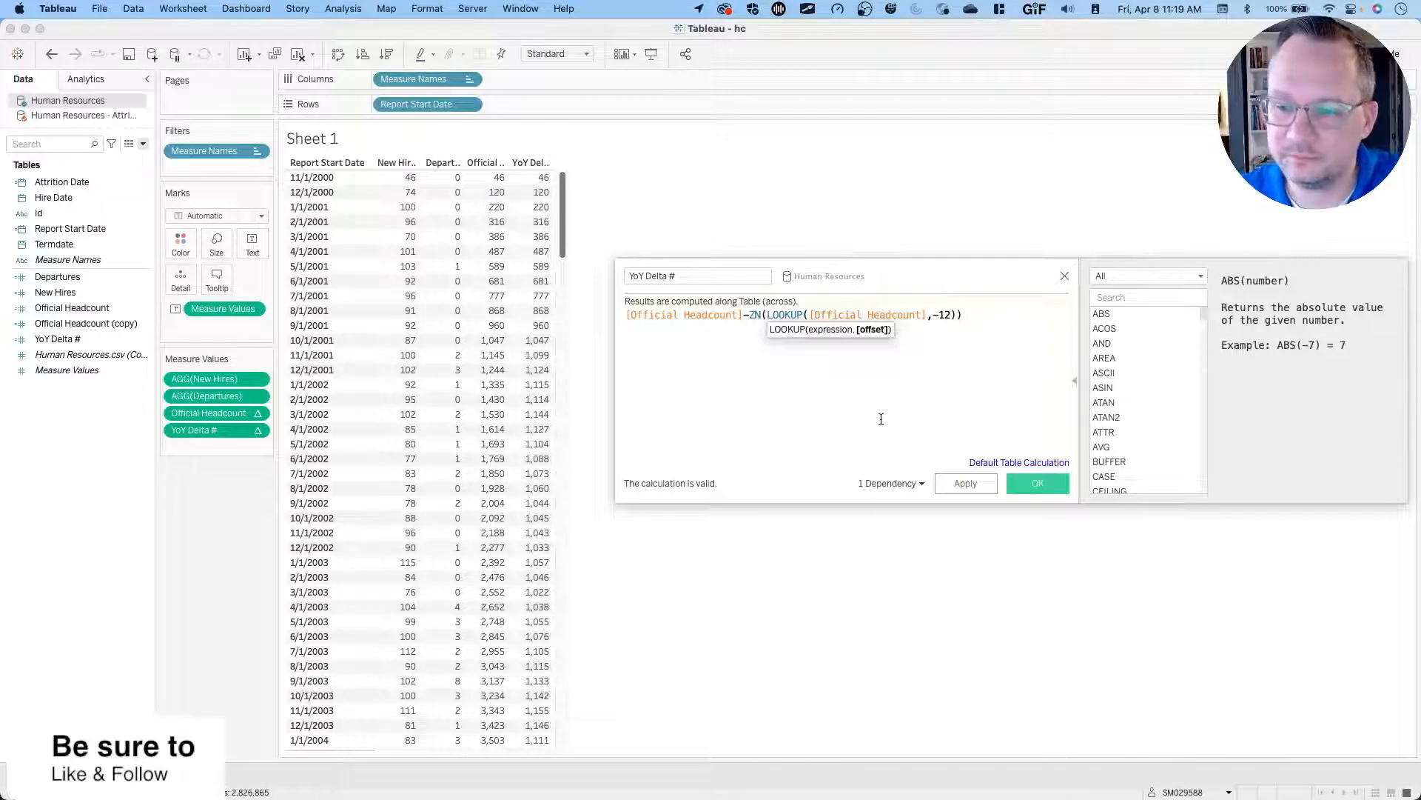
Examine the [Official Headcount] term of YoY Delta #, and switch to Calculator, placing it clear of the table.
left_click(662, 314)
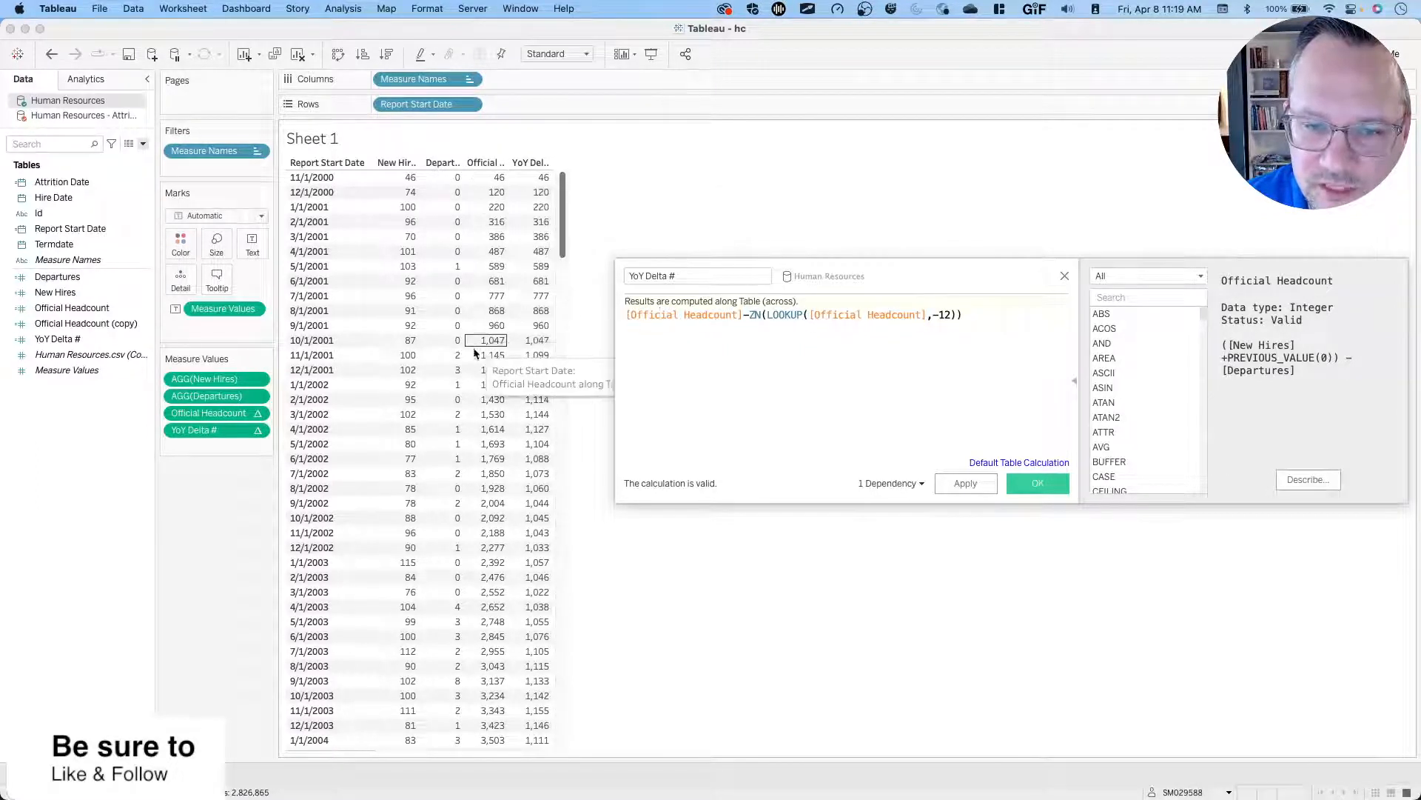
key("super+space")
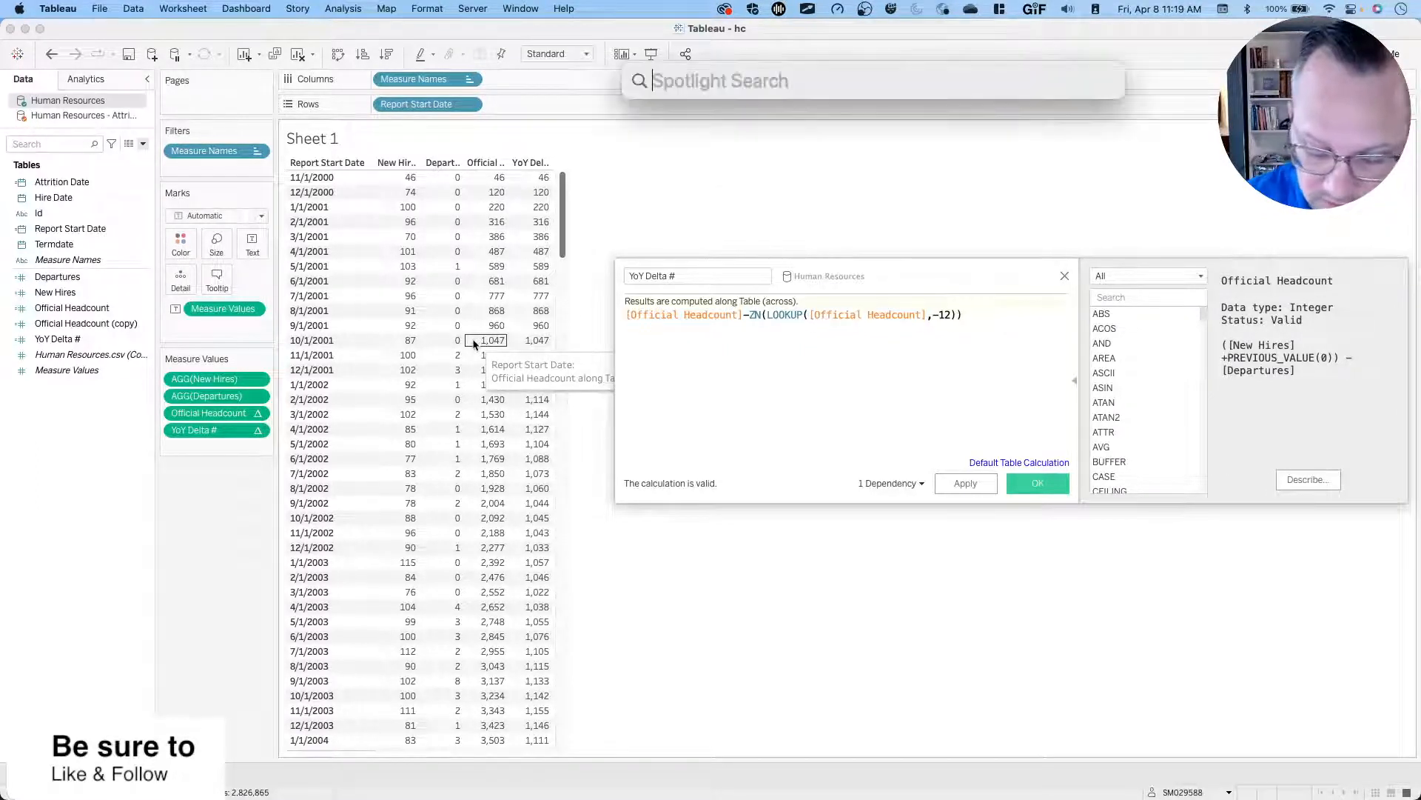
type("calc")
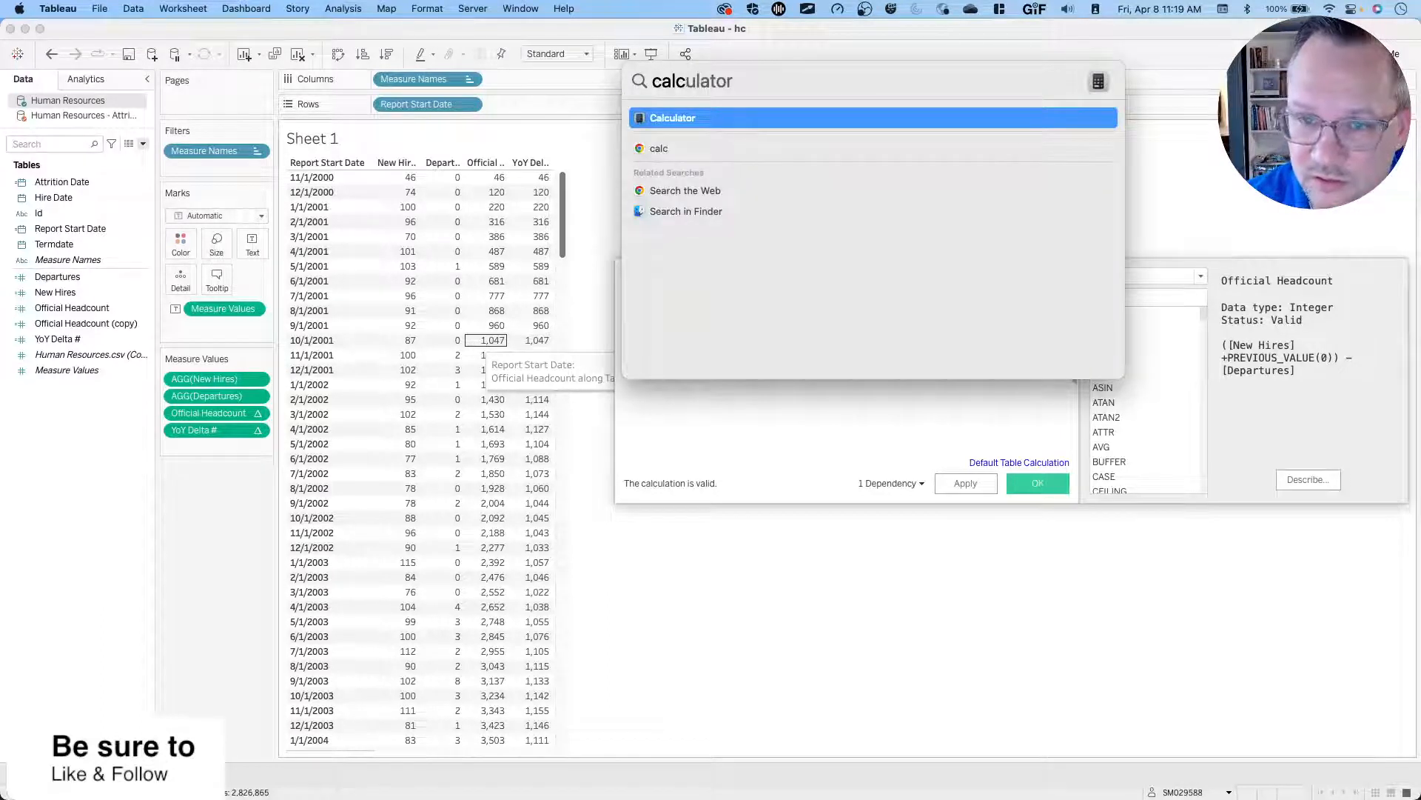
key("Return")
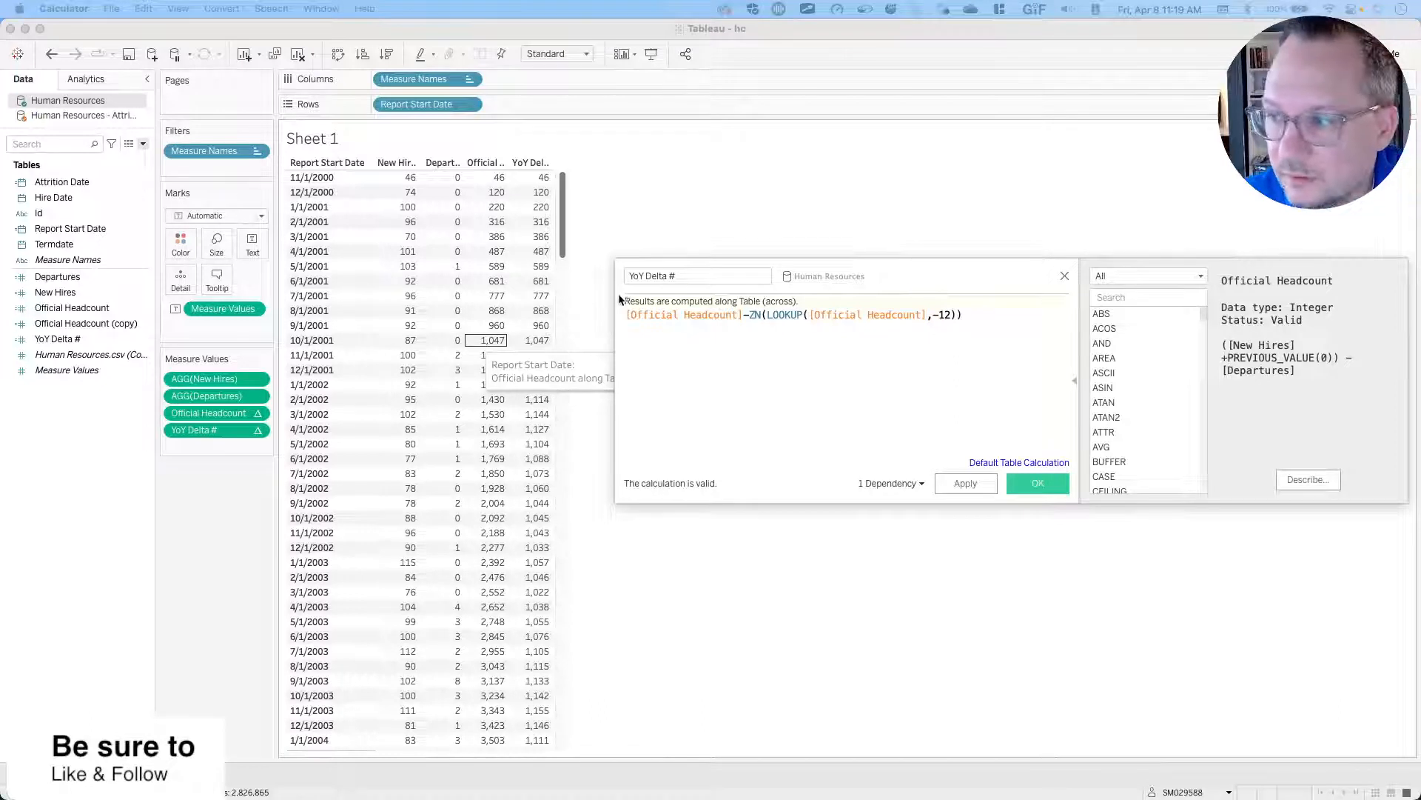
left_click_drag(905, 209, 1056, 101)
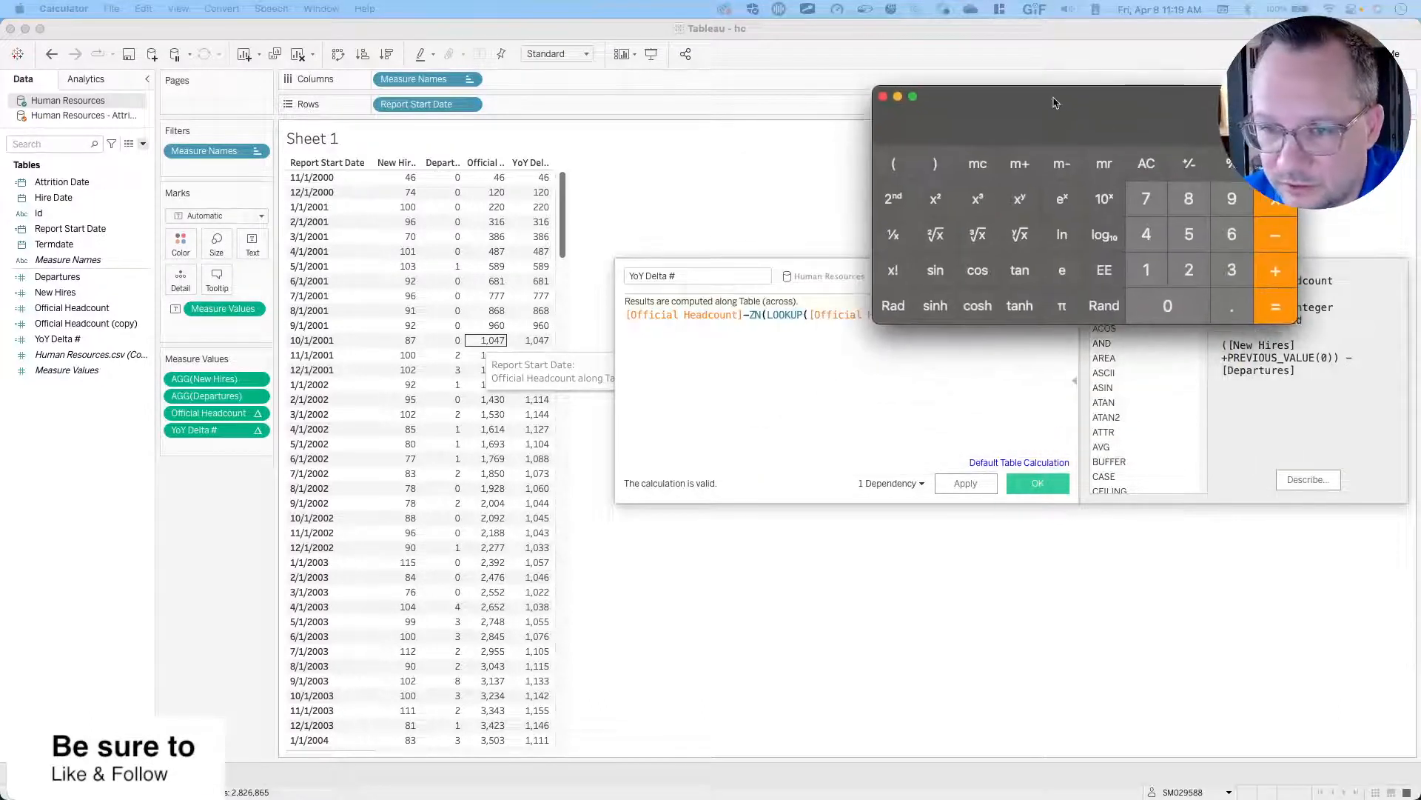
Check the 11/1/2001 year-over-year change in Calculator by subtracting the 11/1/2000 Official Headcount, and close Calculator and the YoY Delta # calculation.
left_click(464, 356)
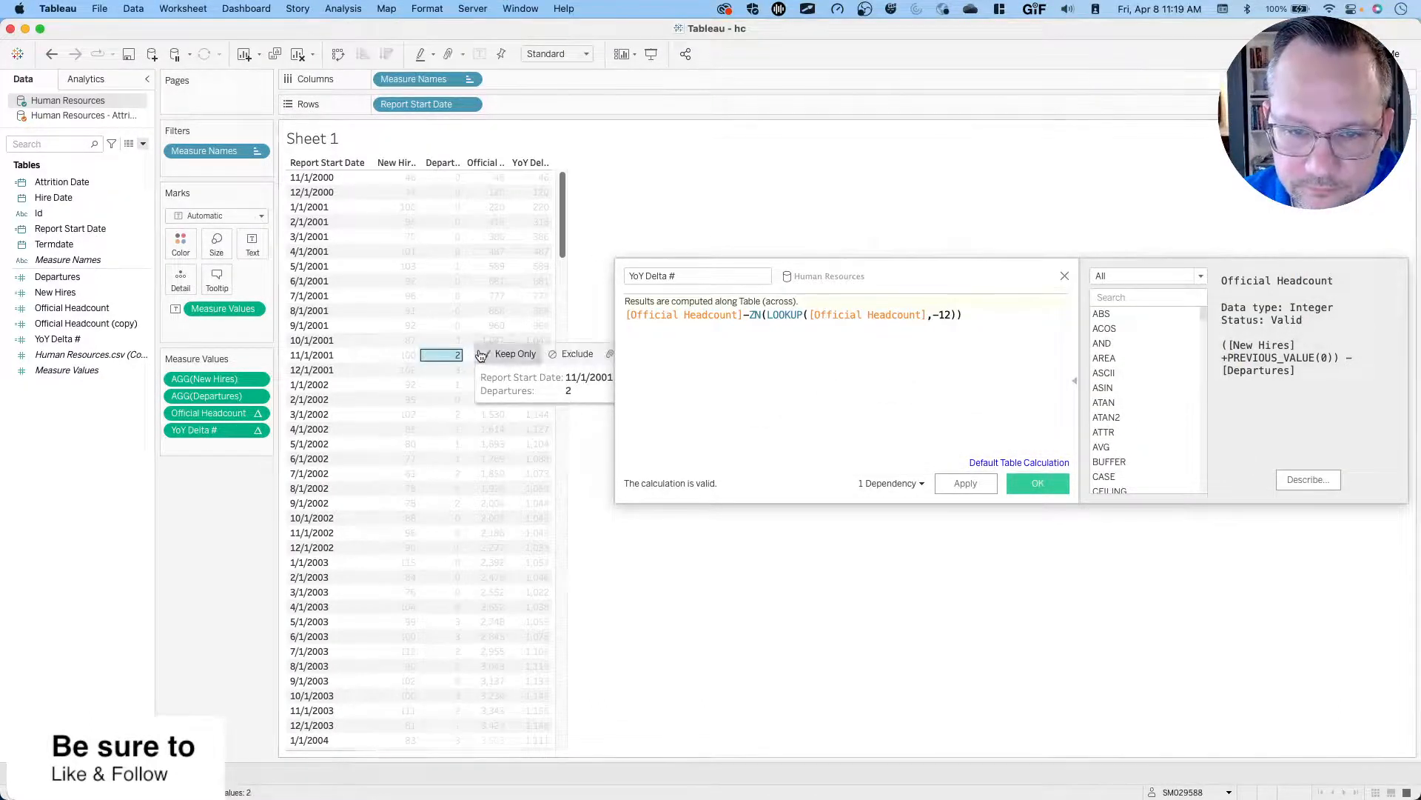
left_click(460, 352)
key("super+z")
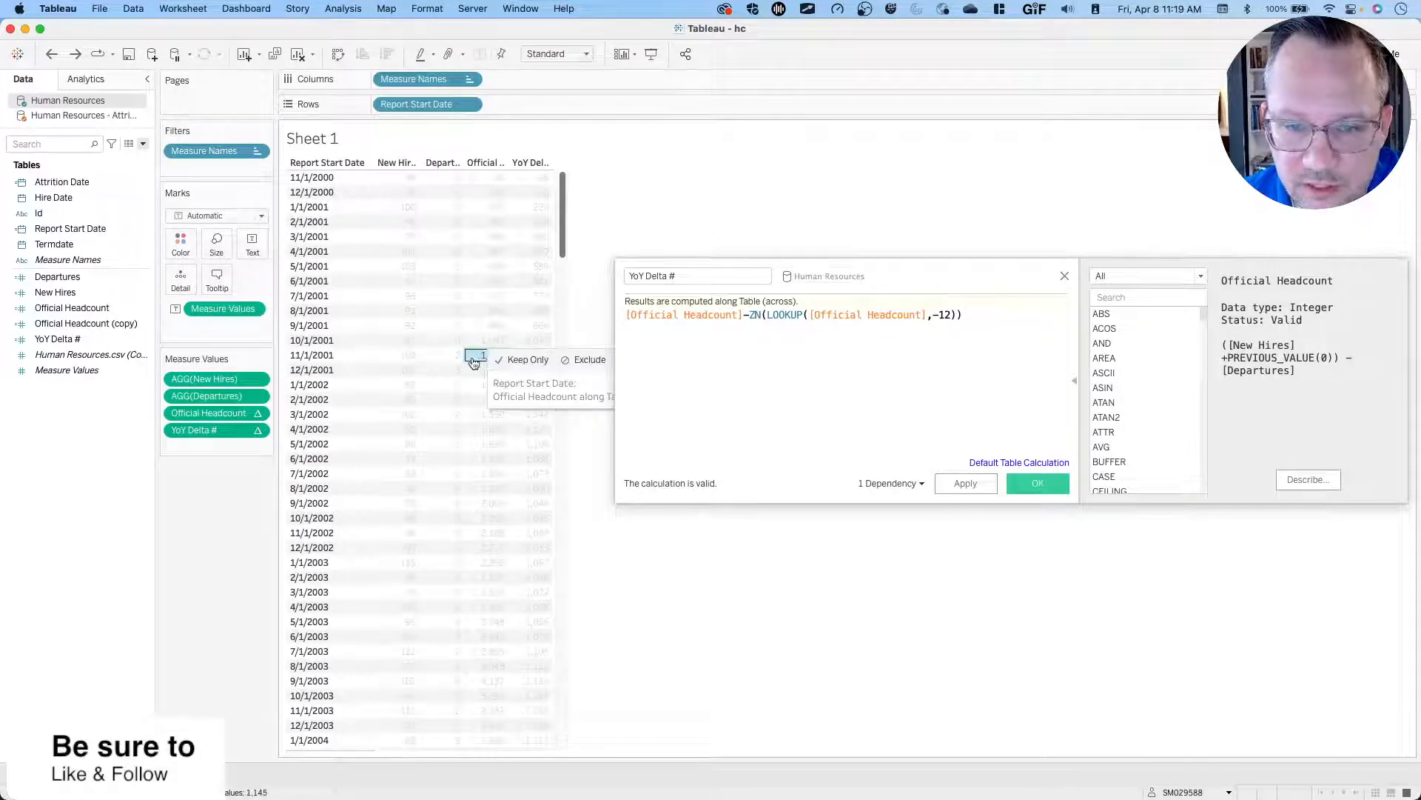
left_click(468, 356)
key("super+Tab")
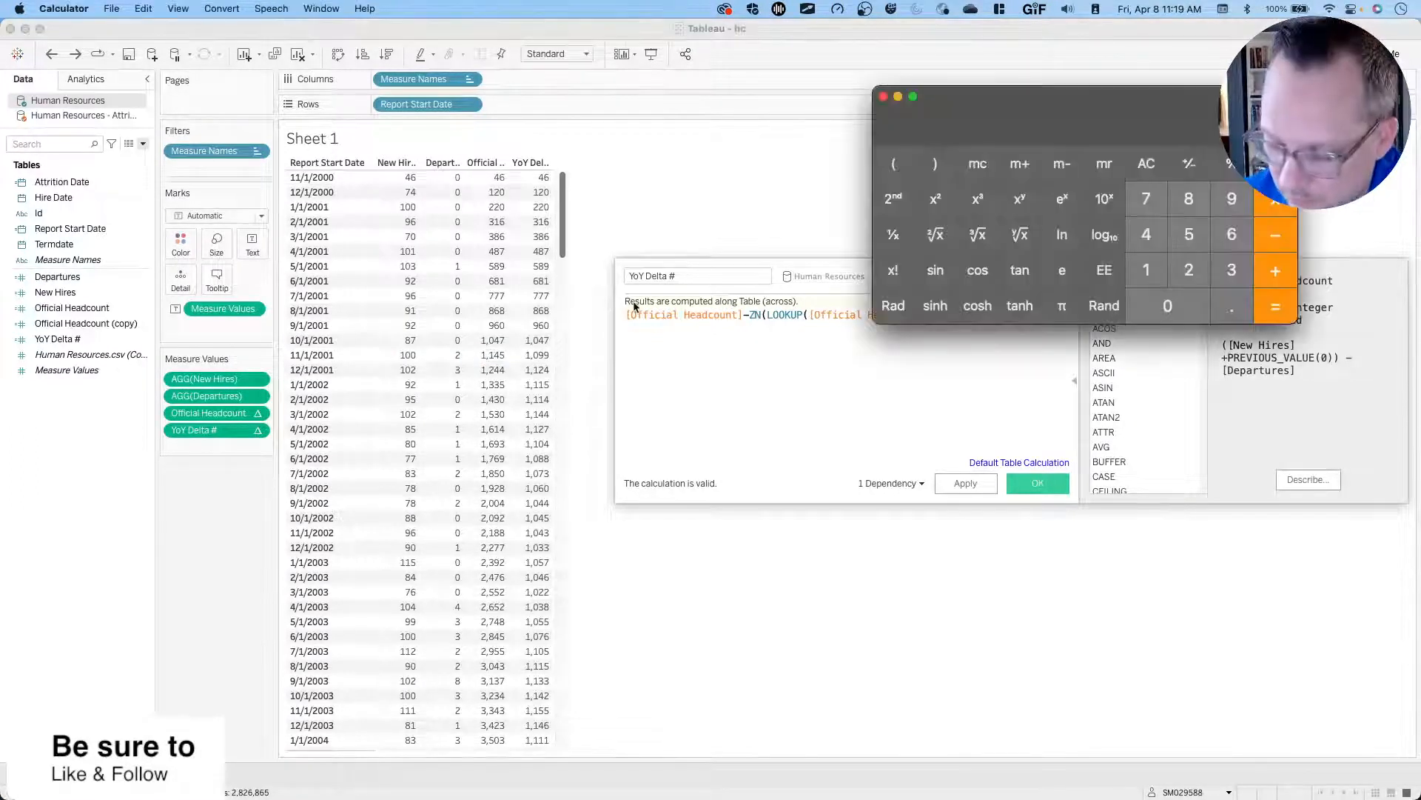
type("15")
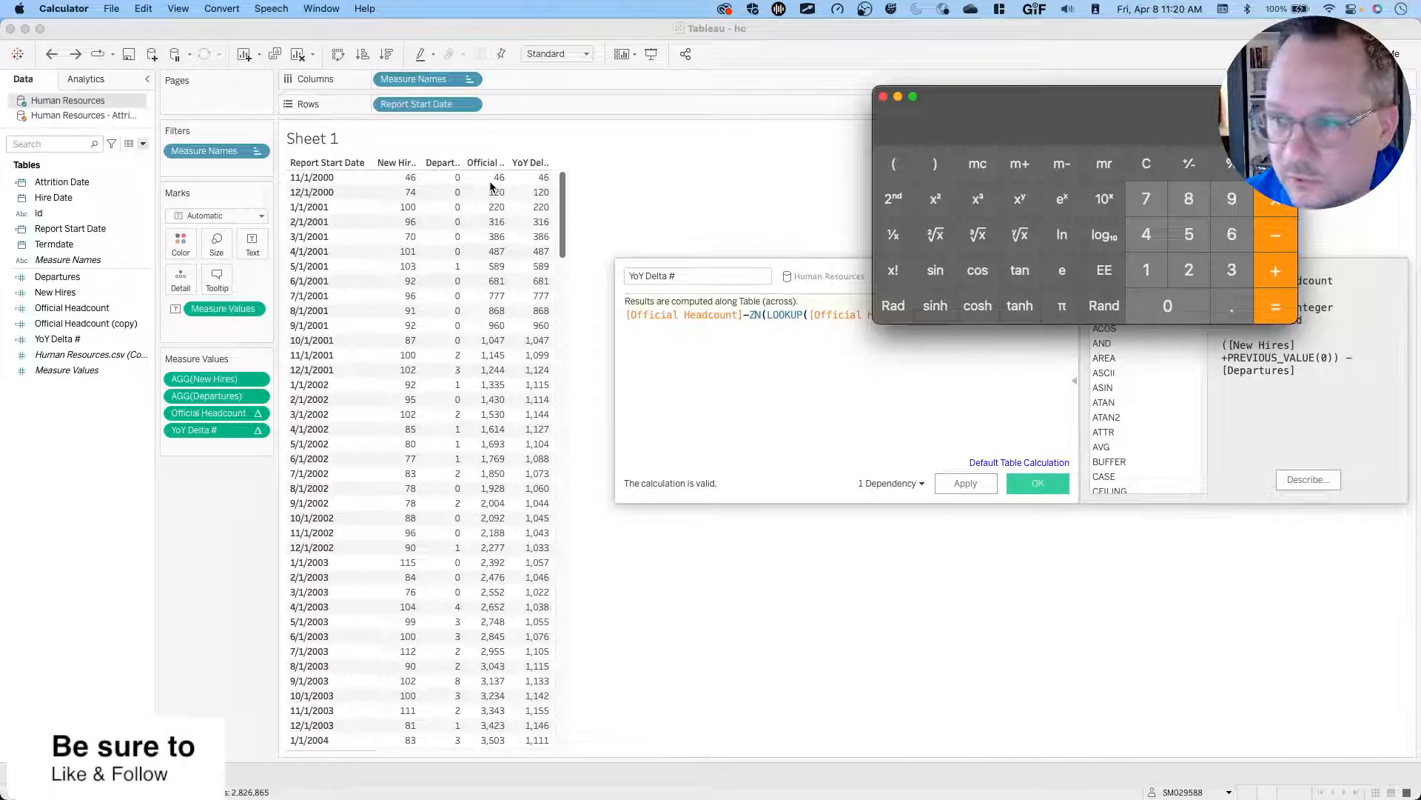
key("4")
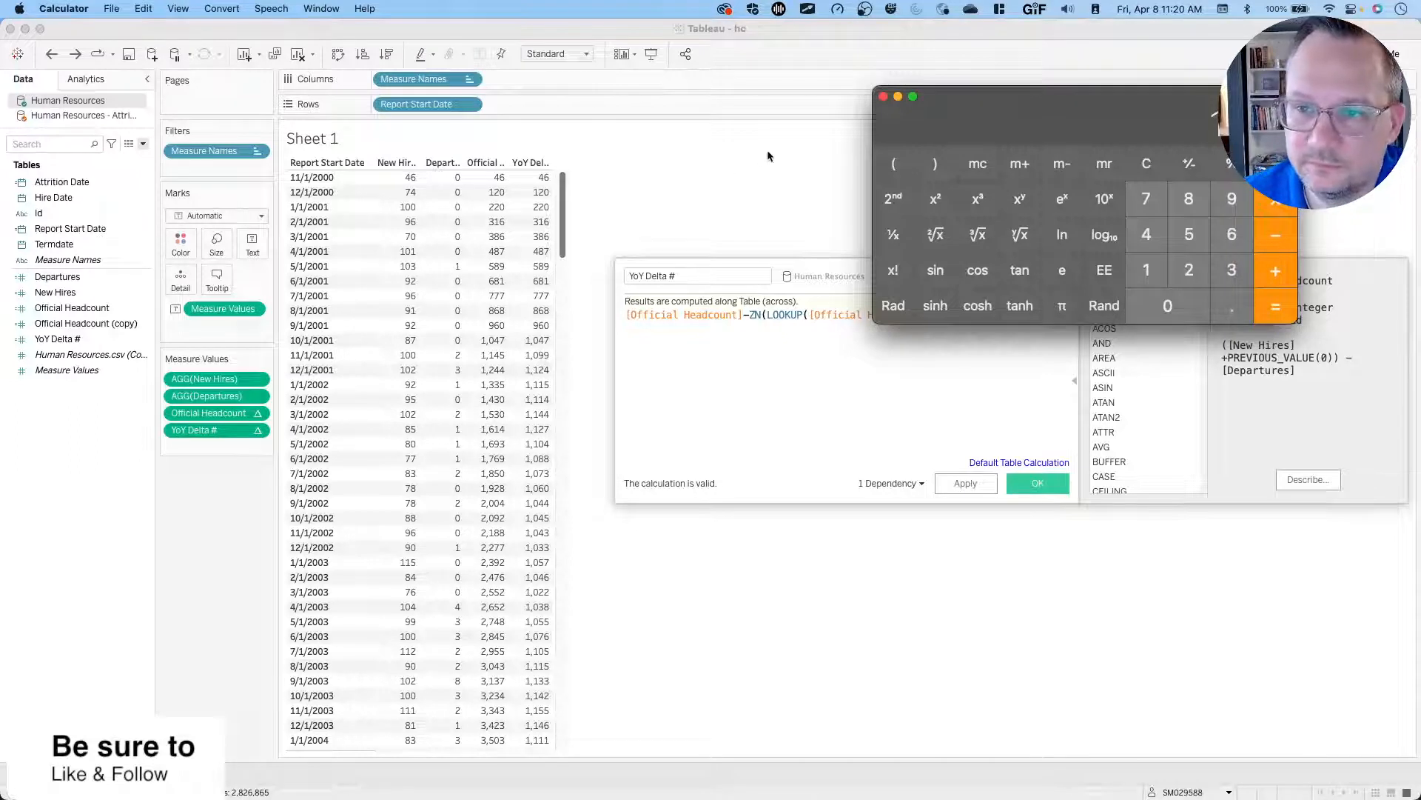
left_click(883, 96)
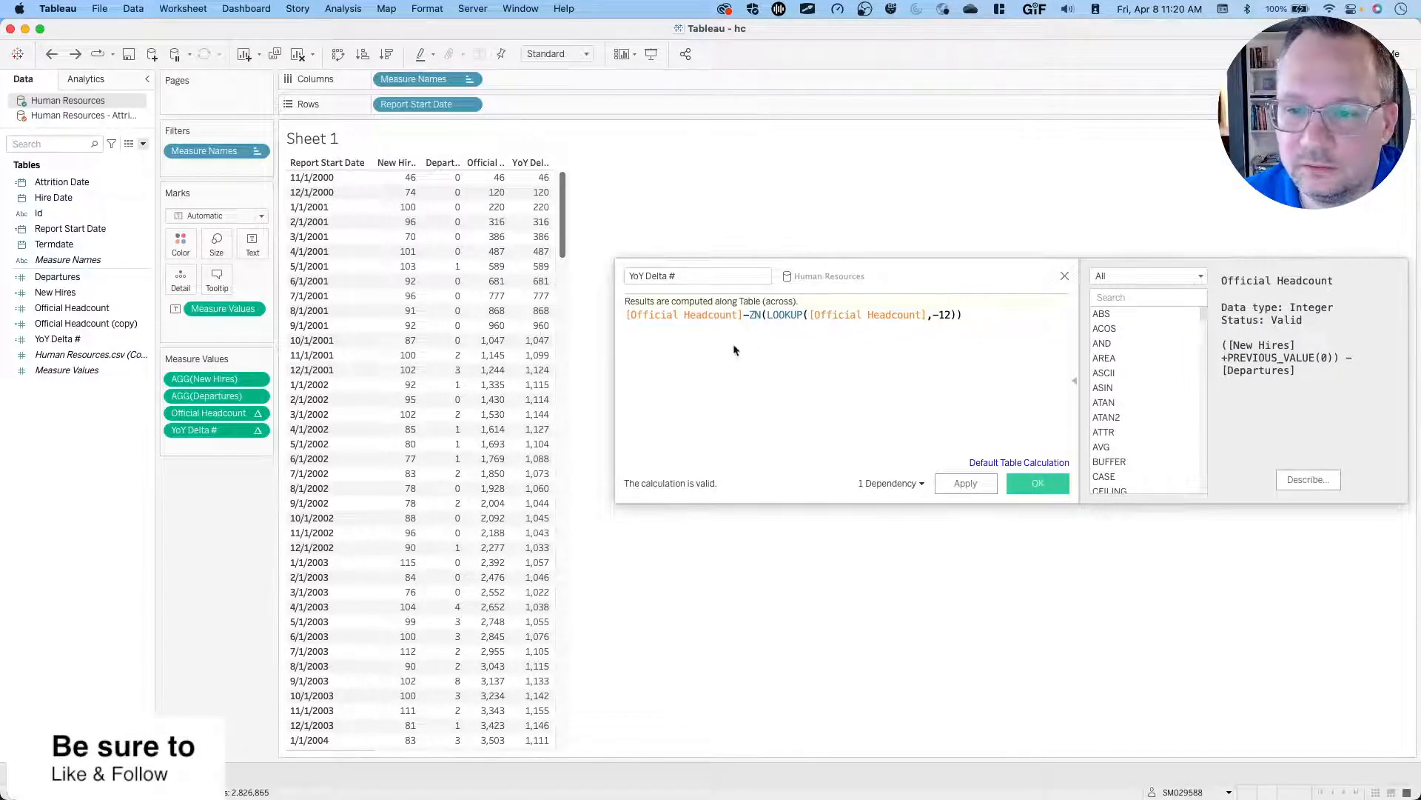
left_click(1064, 278)
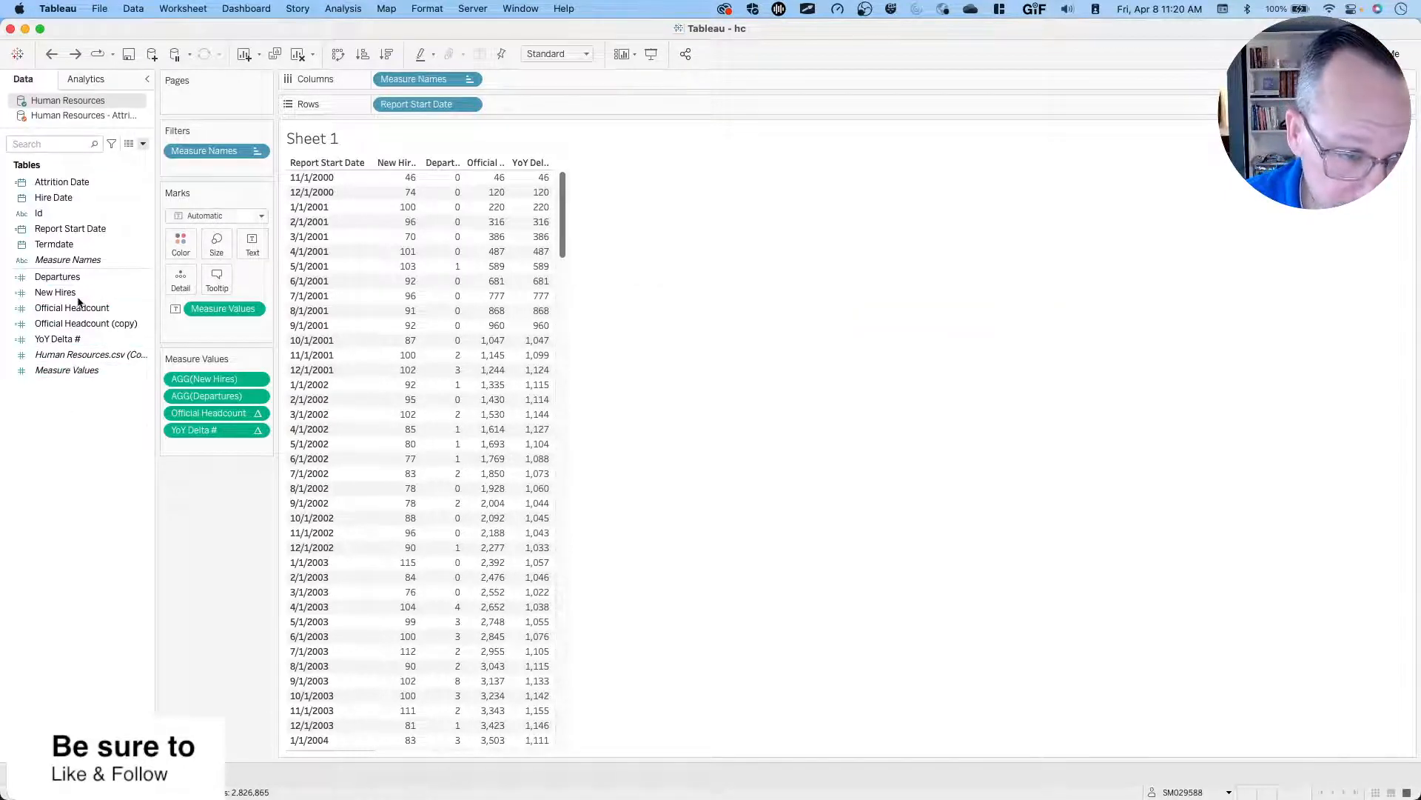
Create a calculated field from YoY Delta # and follow the field with a division operator on its own line.
right_click(73, 338)
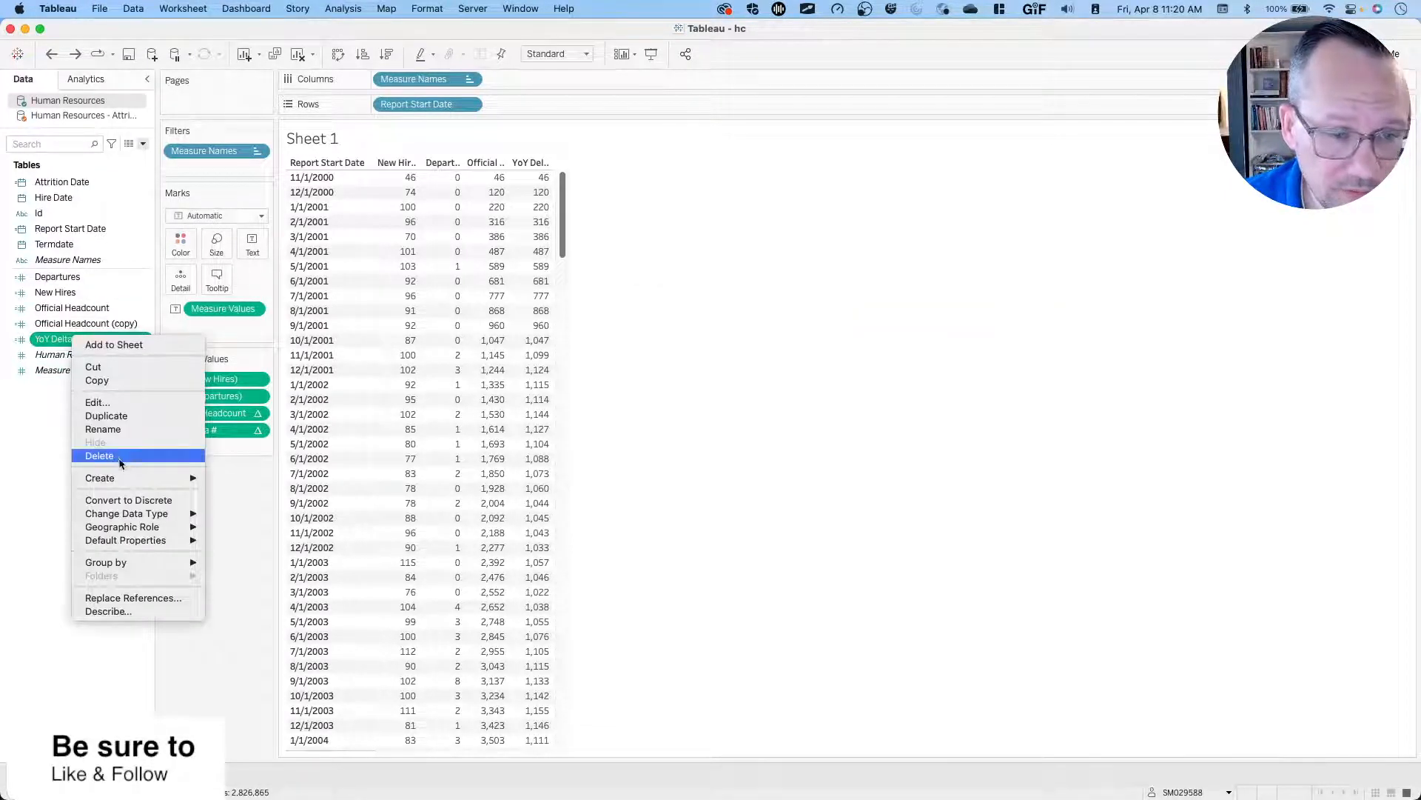
mouse_move(133, 479)
left_click(255, 482)
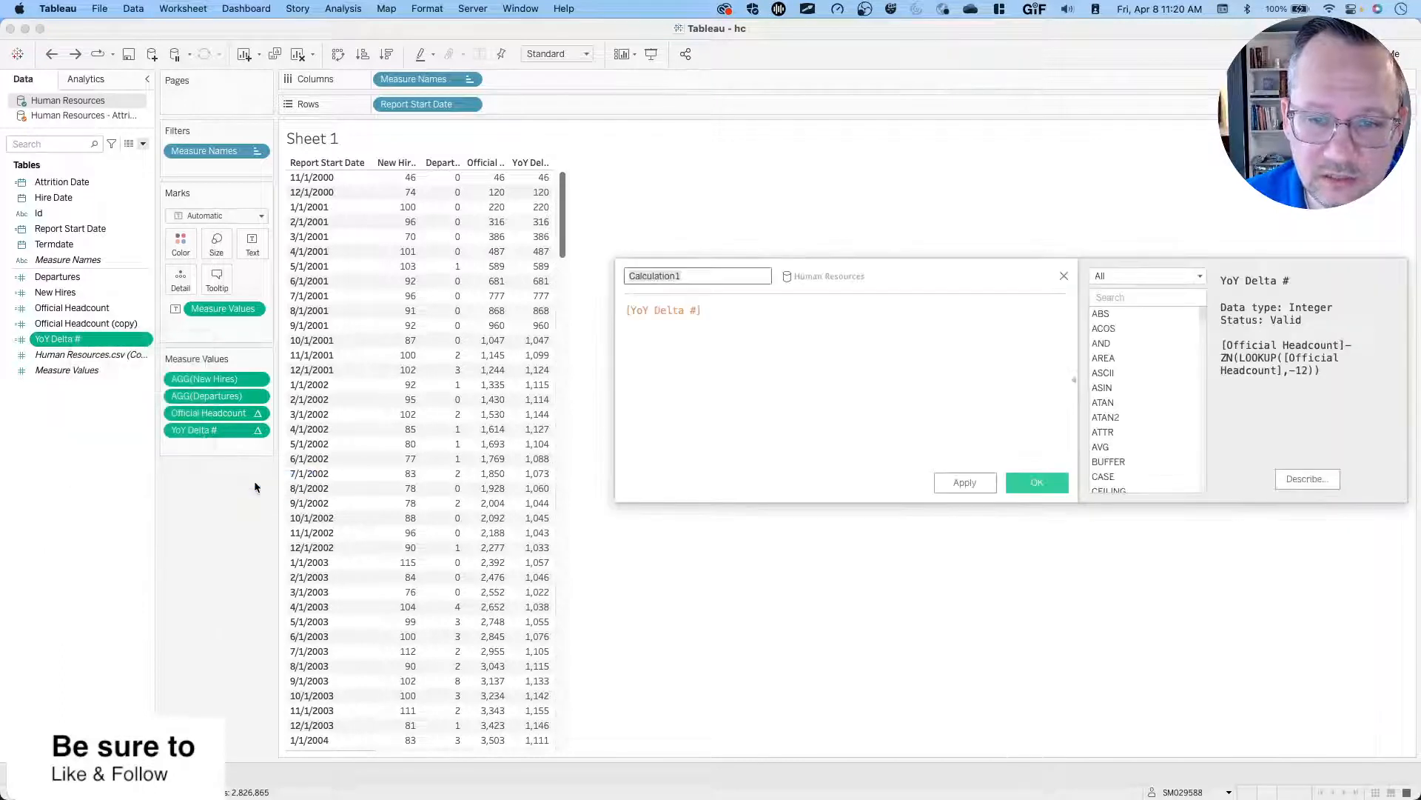
left_click(732, 312)
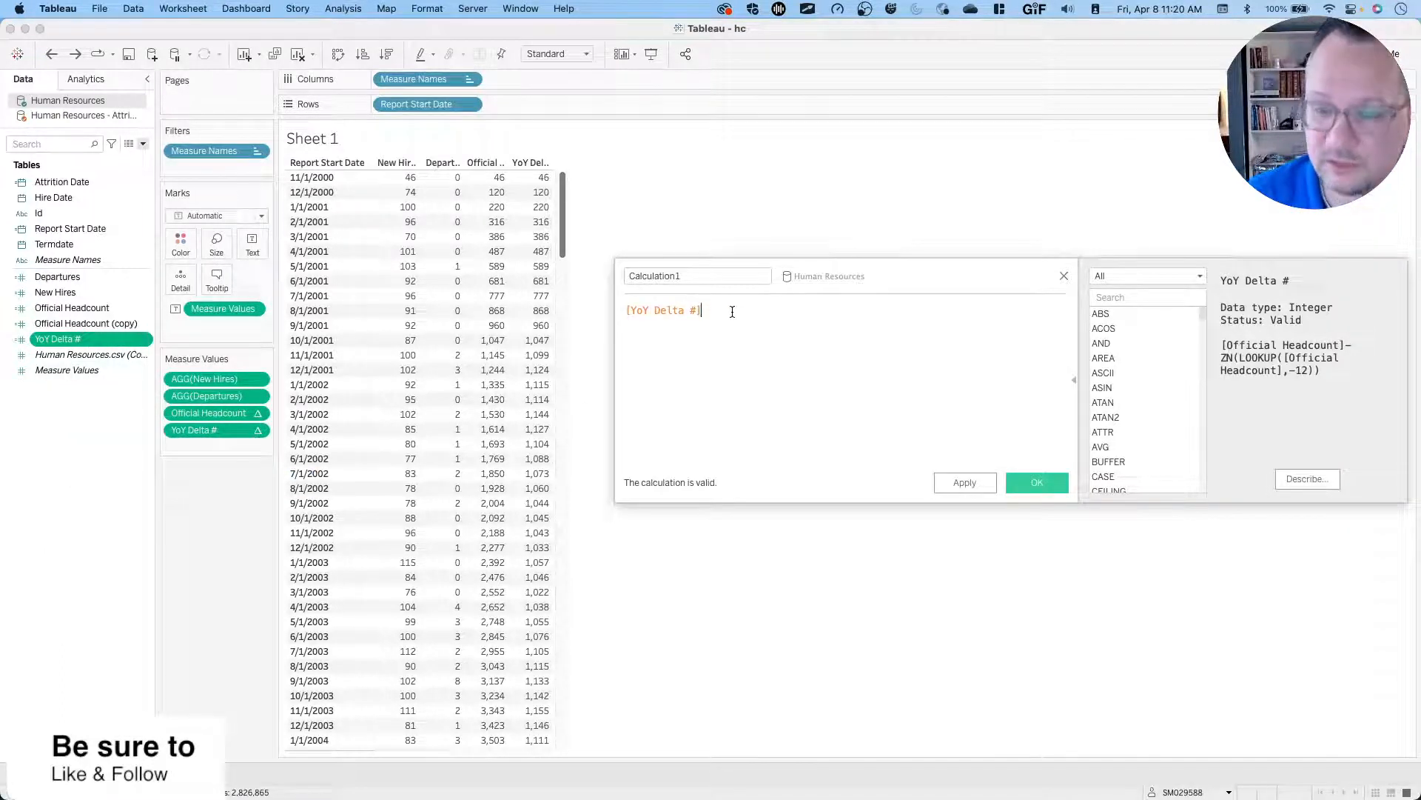
key("Return")
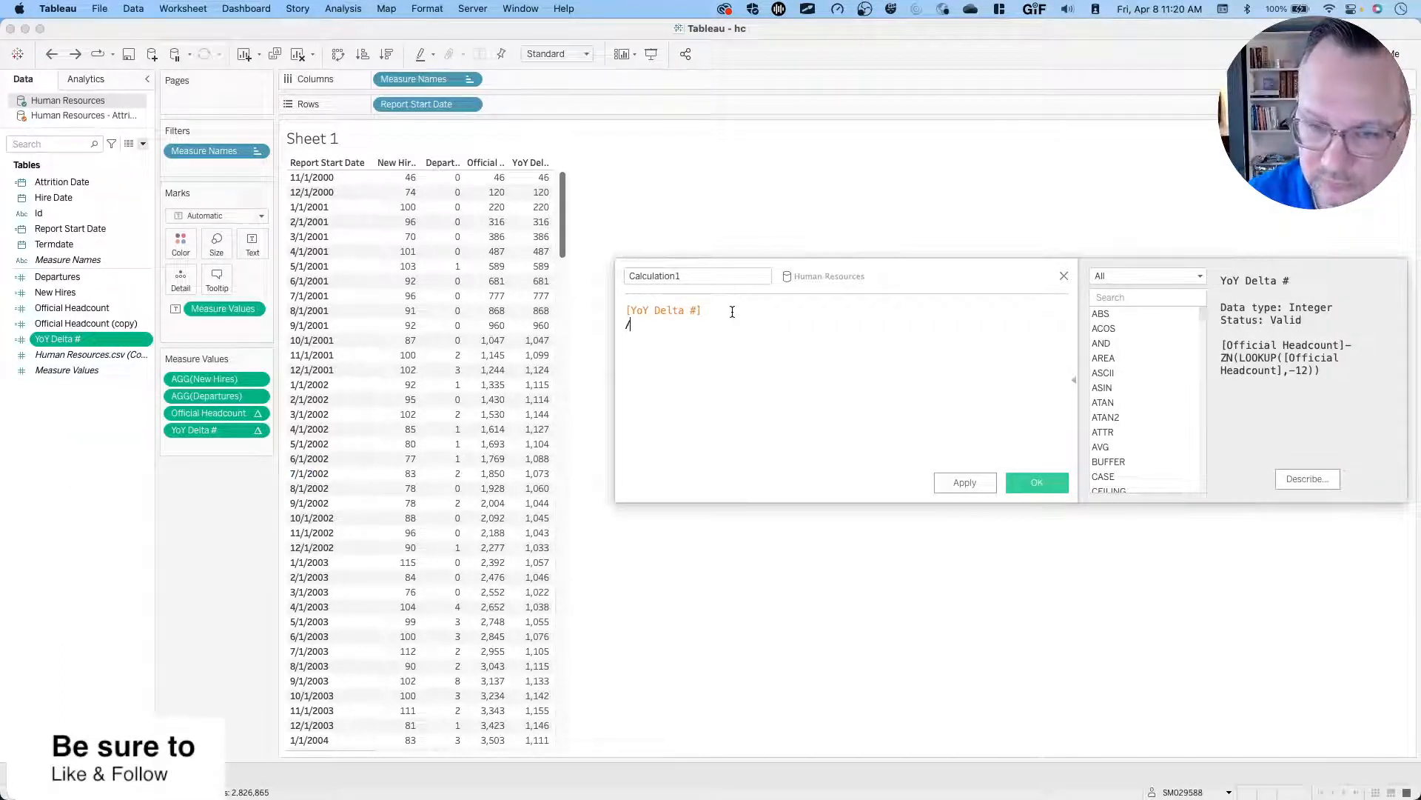
type("/")
key("Return")
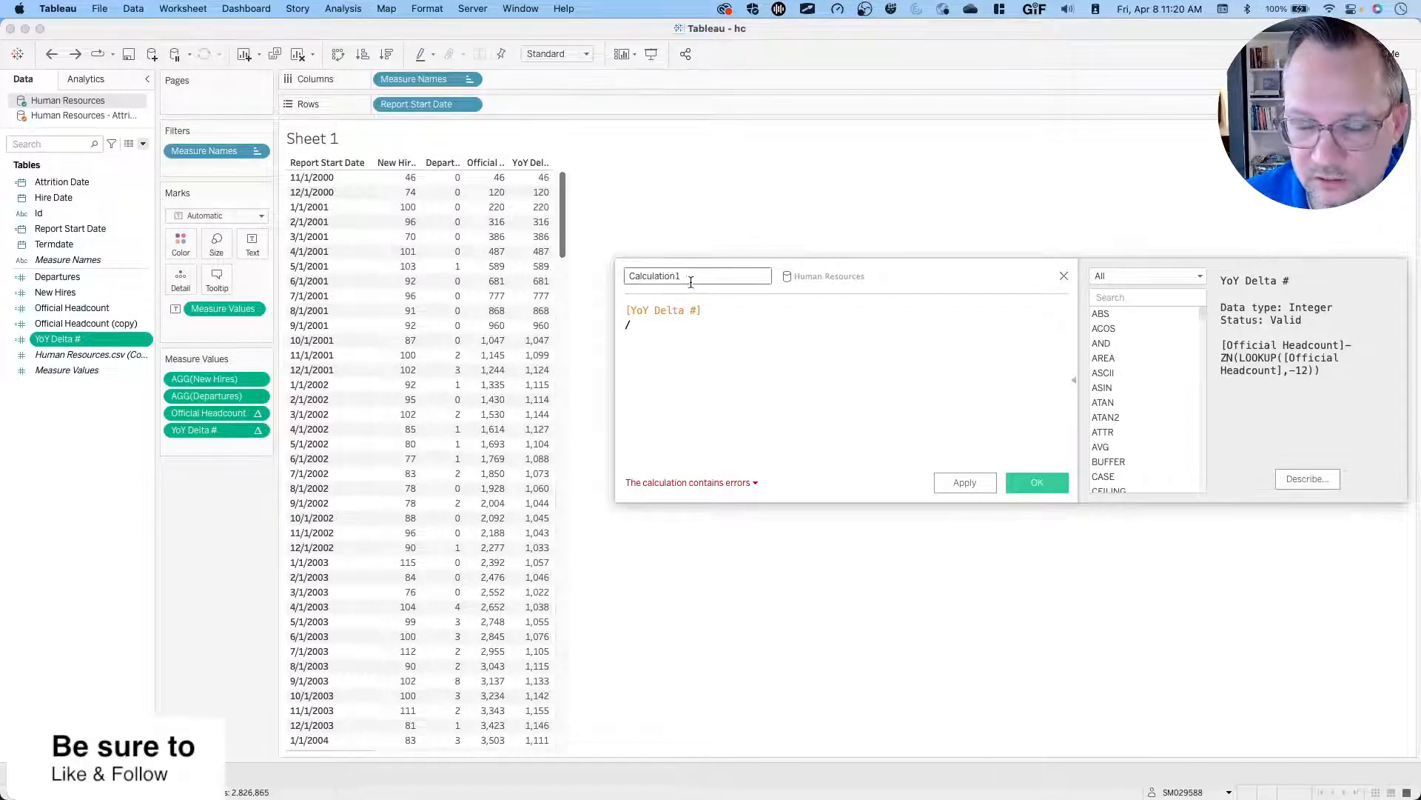
left_click(633, 336)
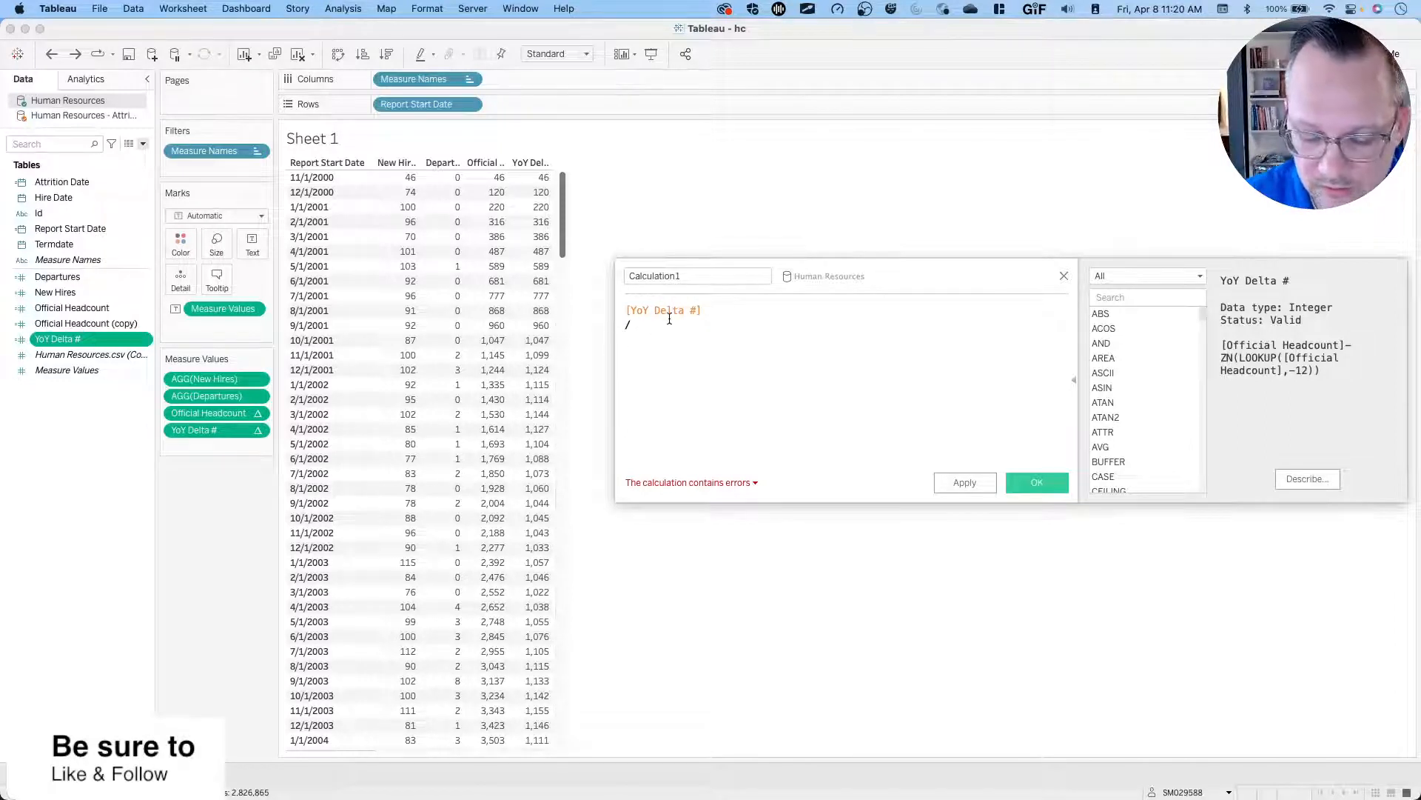
Enter zn(LOOKUP([Official Headcount],-12)) as the divisor of the new calculation.
type("zn(LOOKUP()")
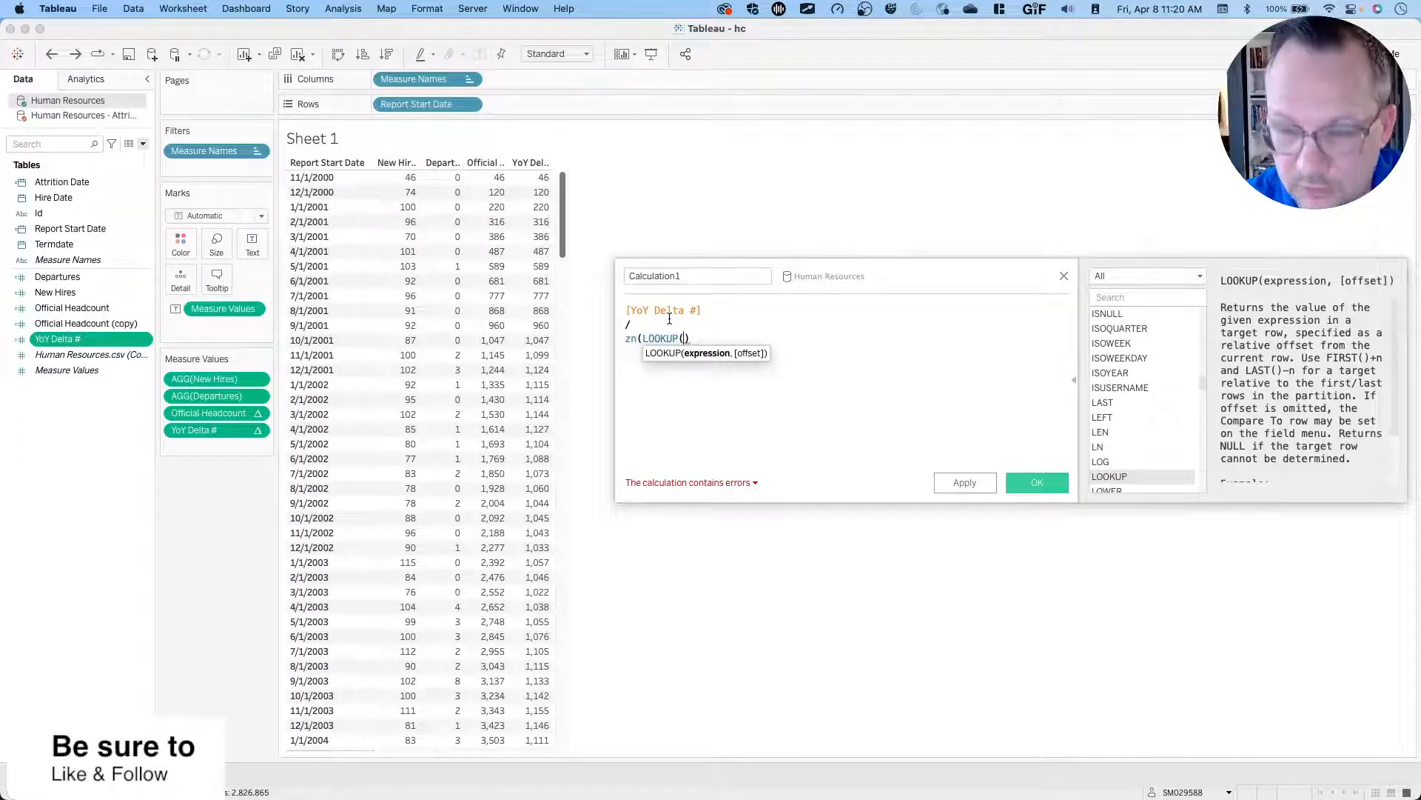
type("off")
key("Return")
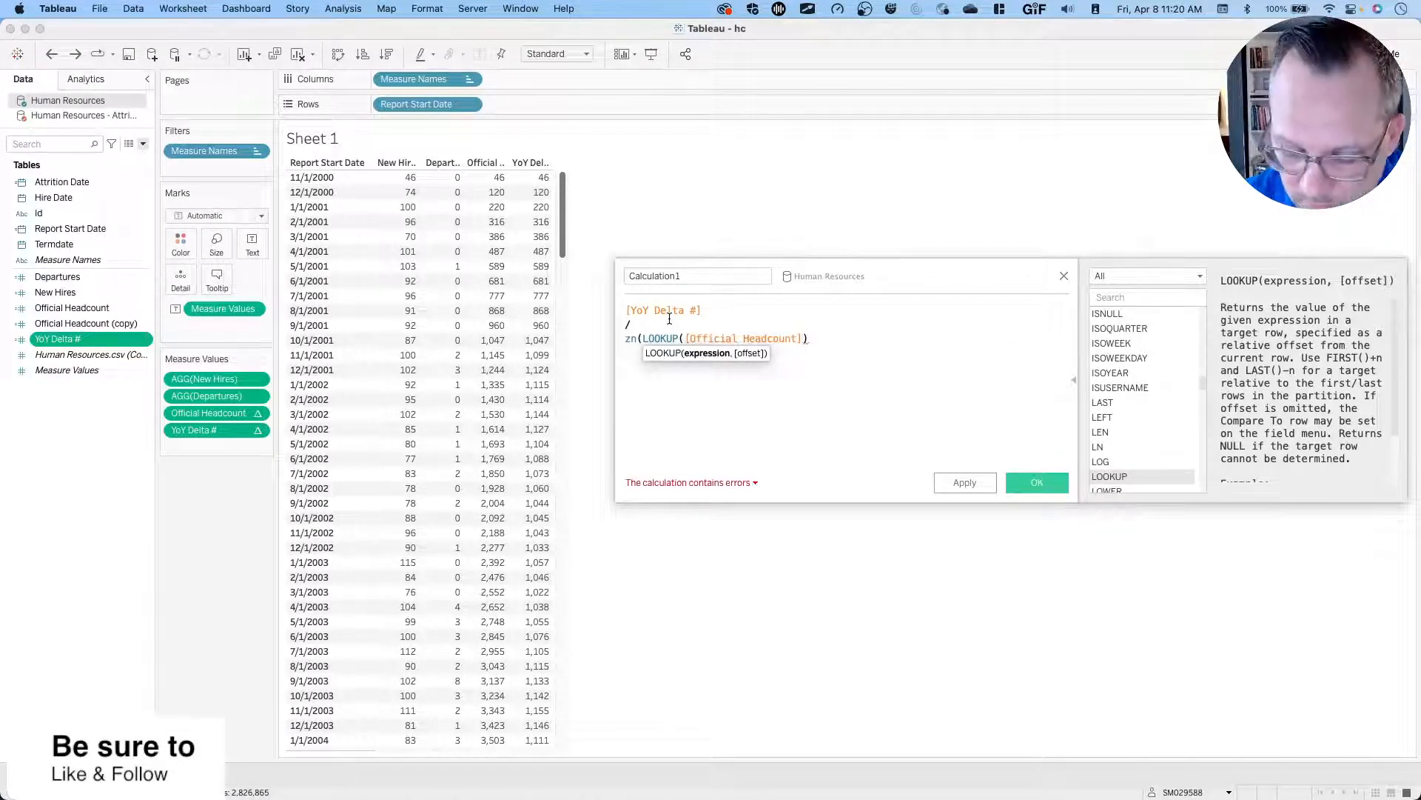
type(",-12")
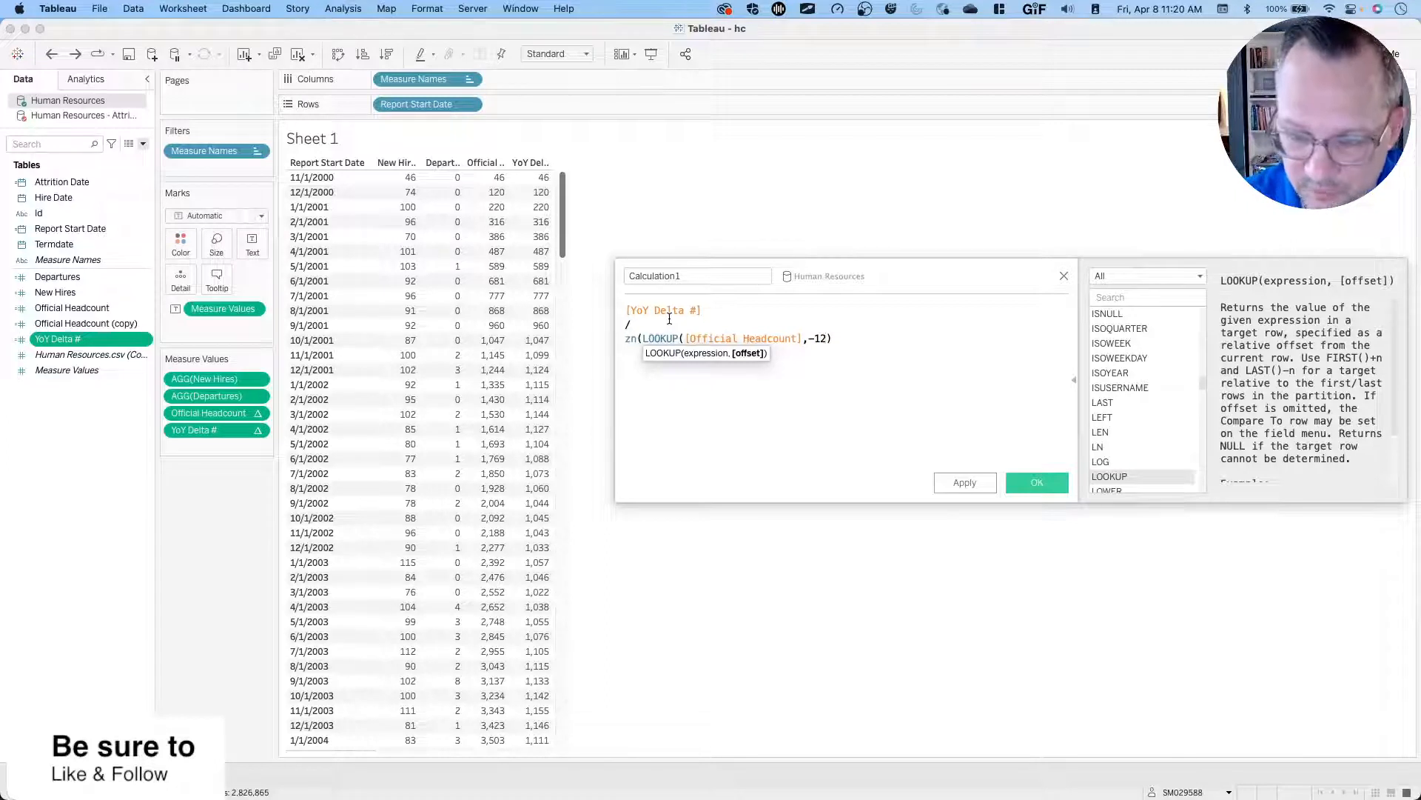
left_click(841, 342)
type(")")
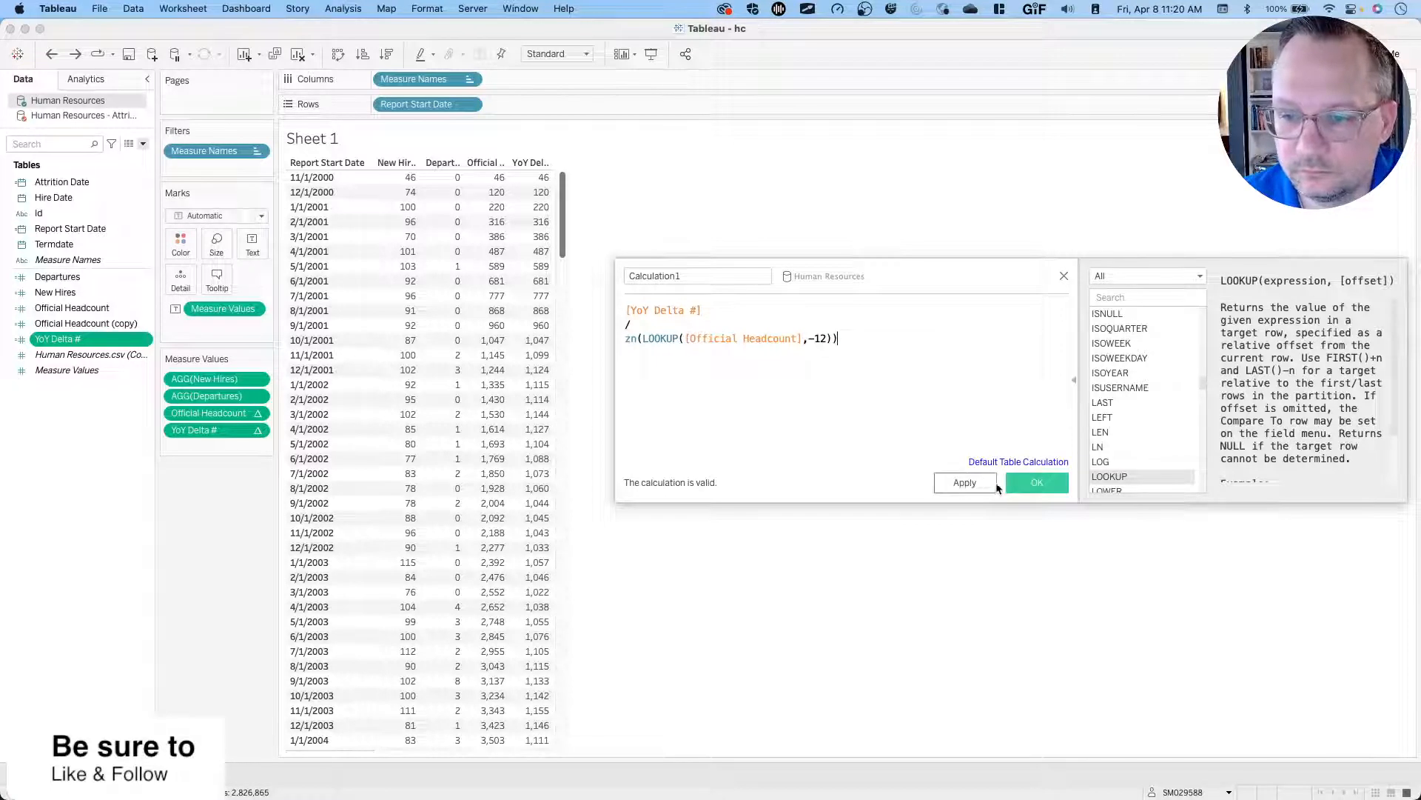
Name the new calculated field YoY Delta % and save it.
left_click(691, 277)
double_click(691, 278)
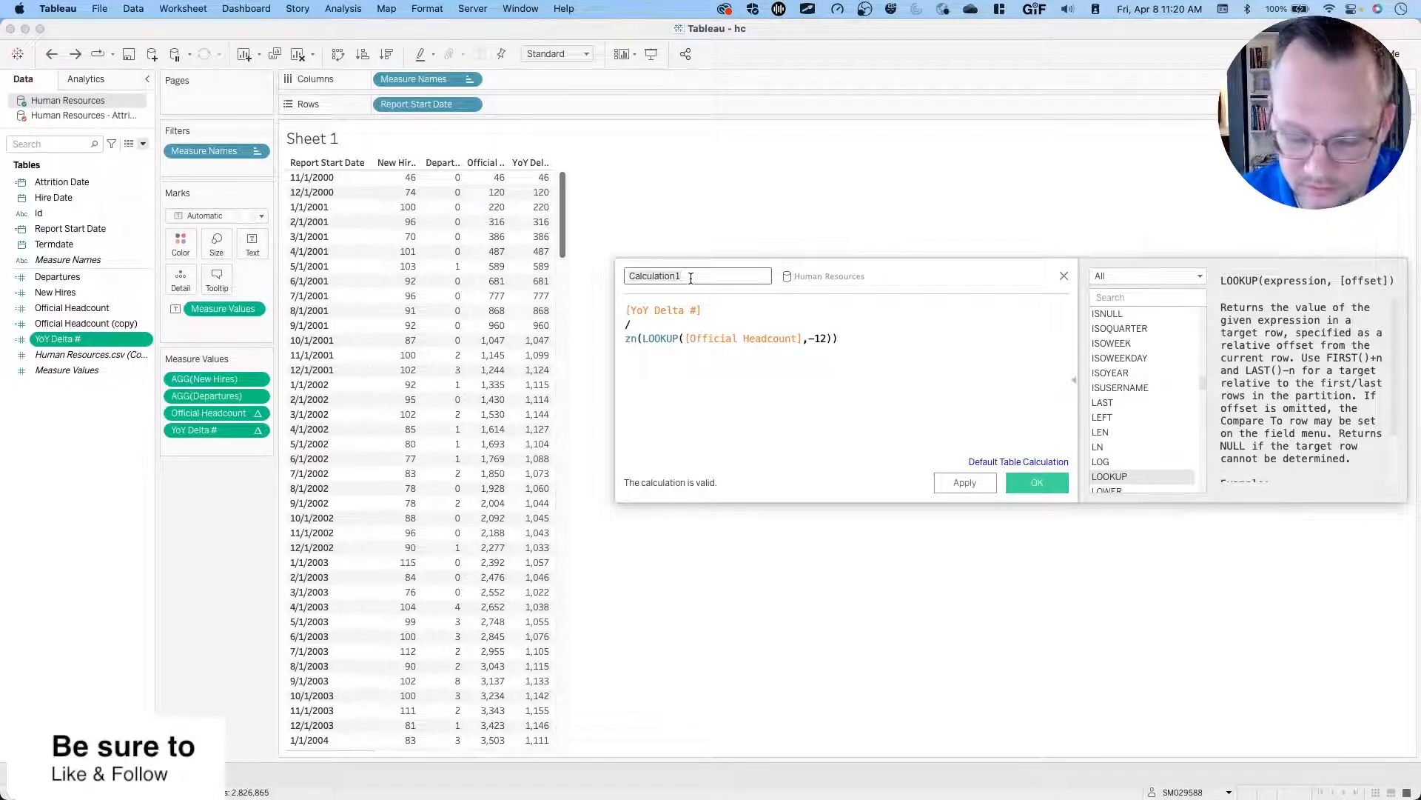
type("Y")
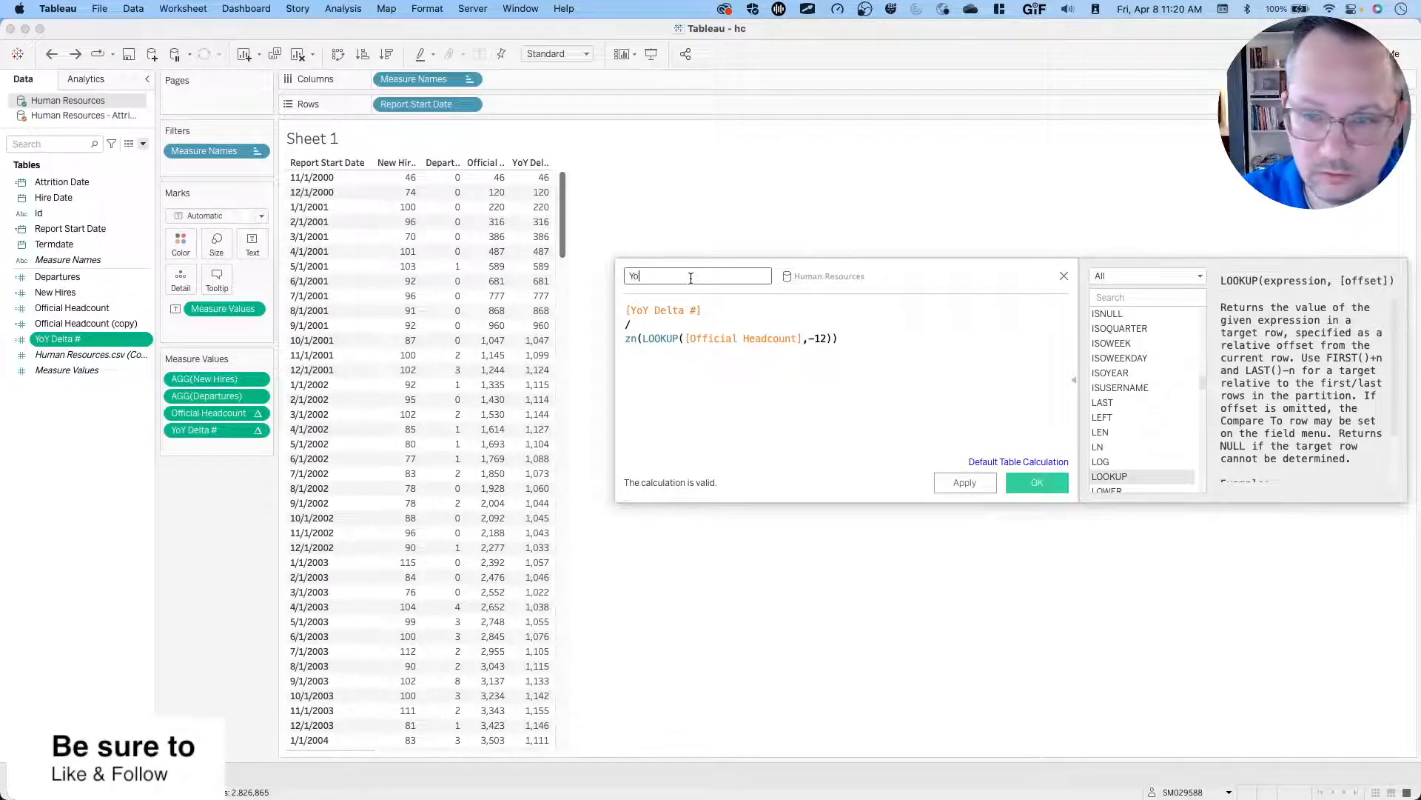
type("oy")
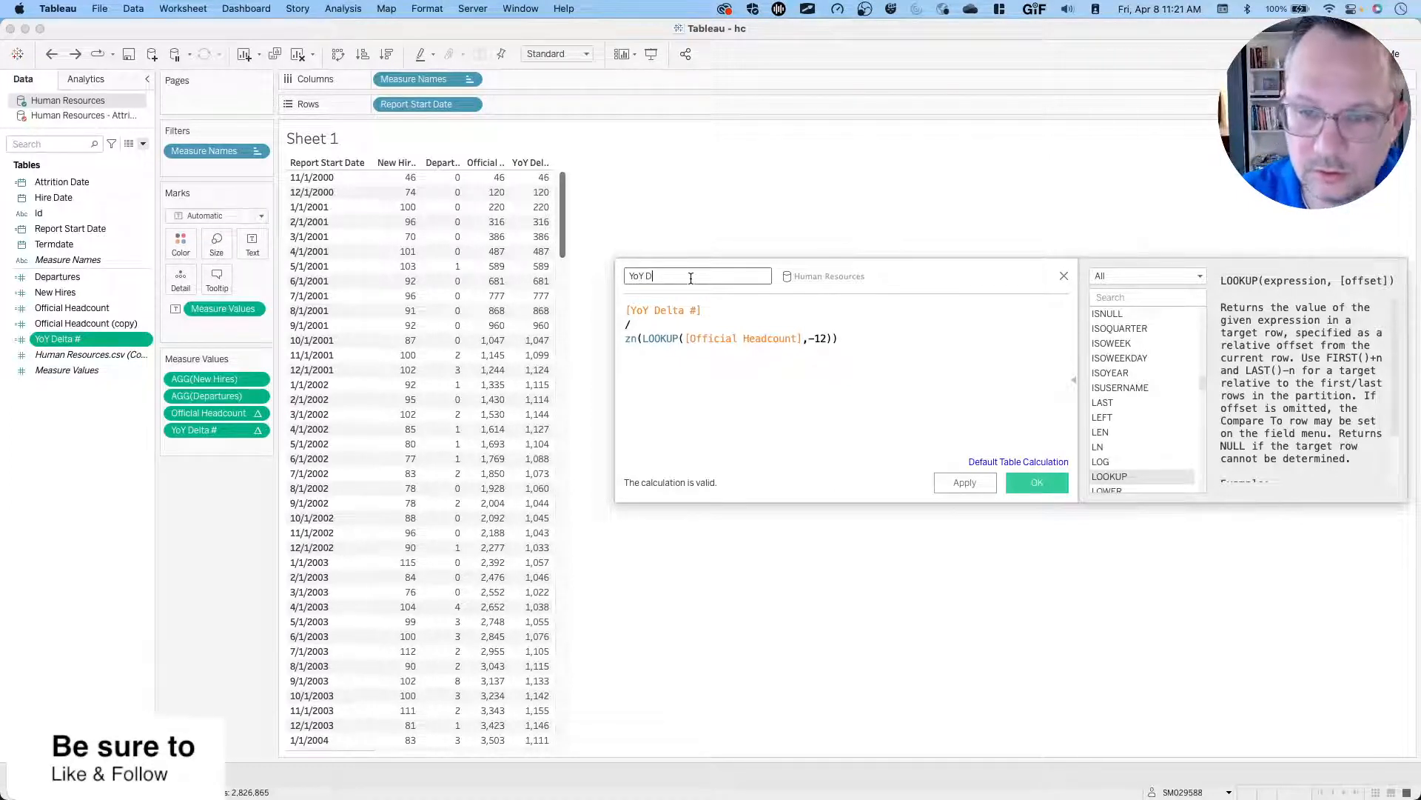
type(" Delta")
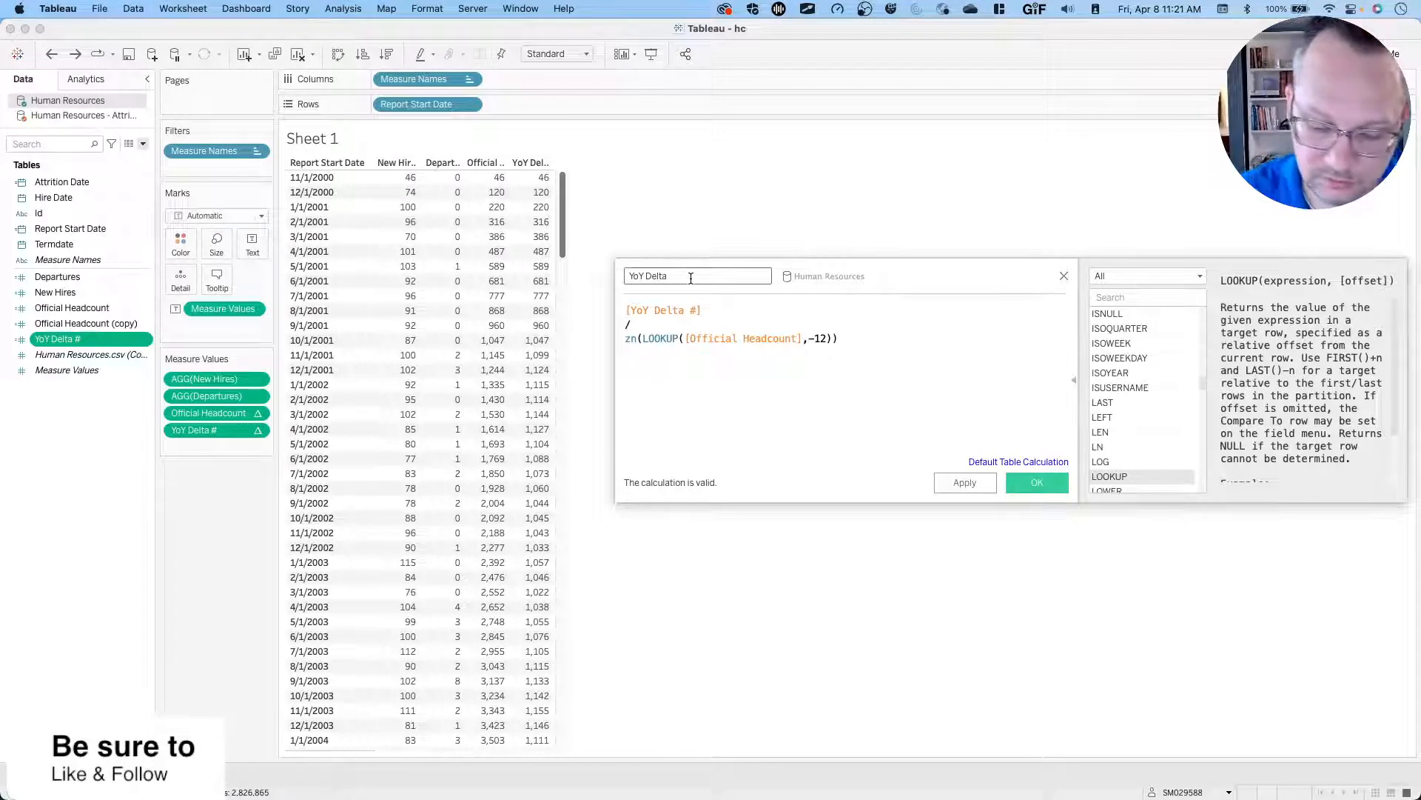
type(" %")
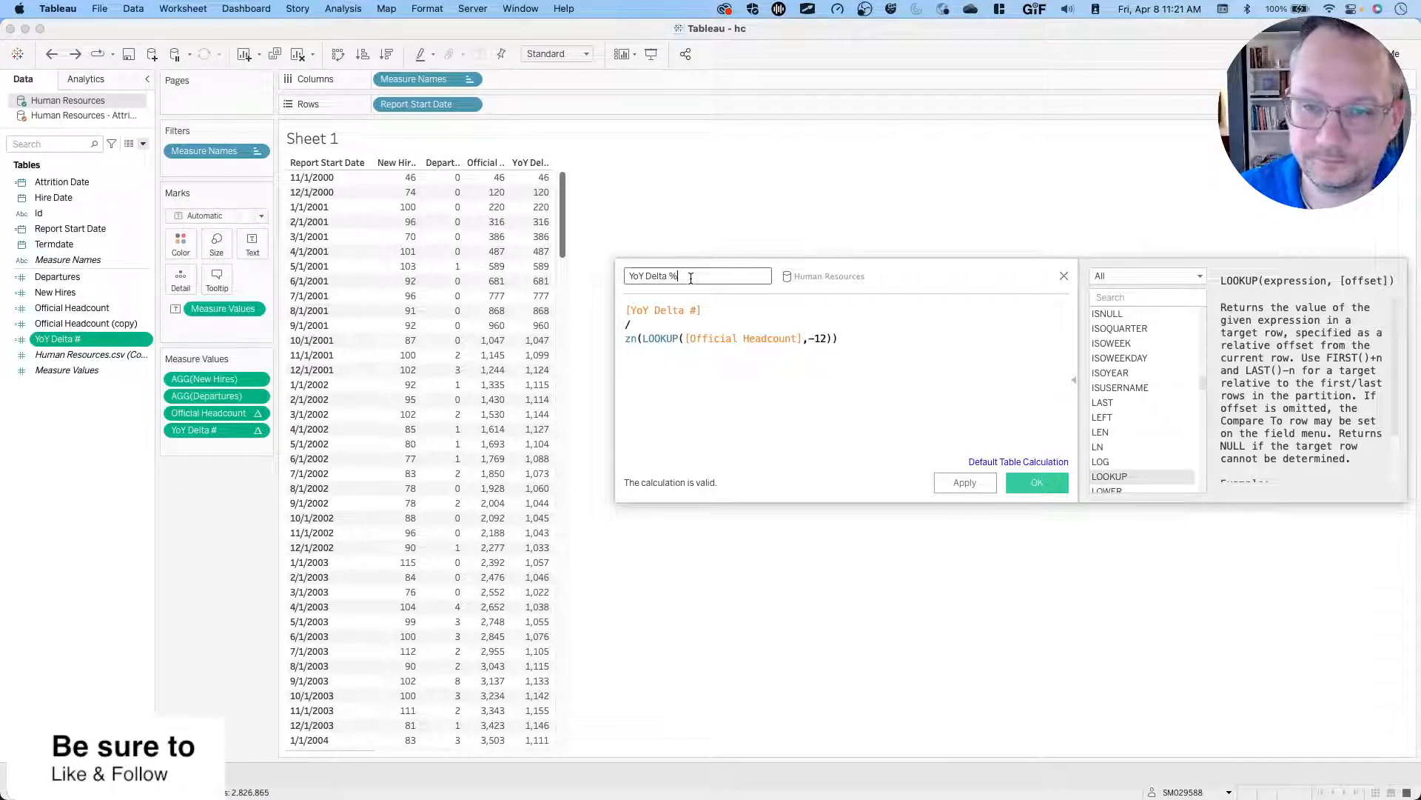
left_click(1012, 486)
Add YoY Delta % to the Measure Values after YoY Delta # and review its column in the table.
left_click_drag(93, 355, 236, 443)
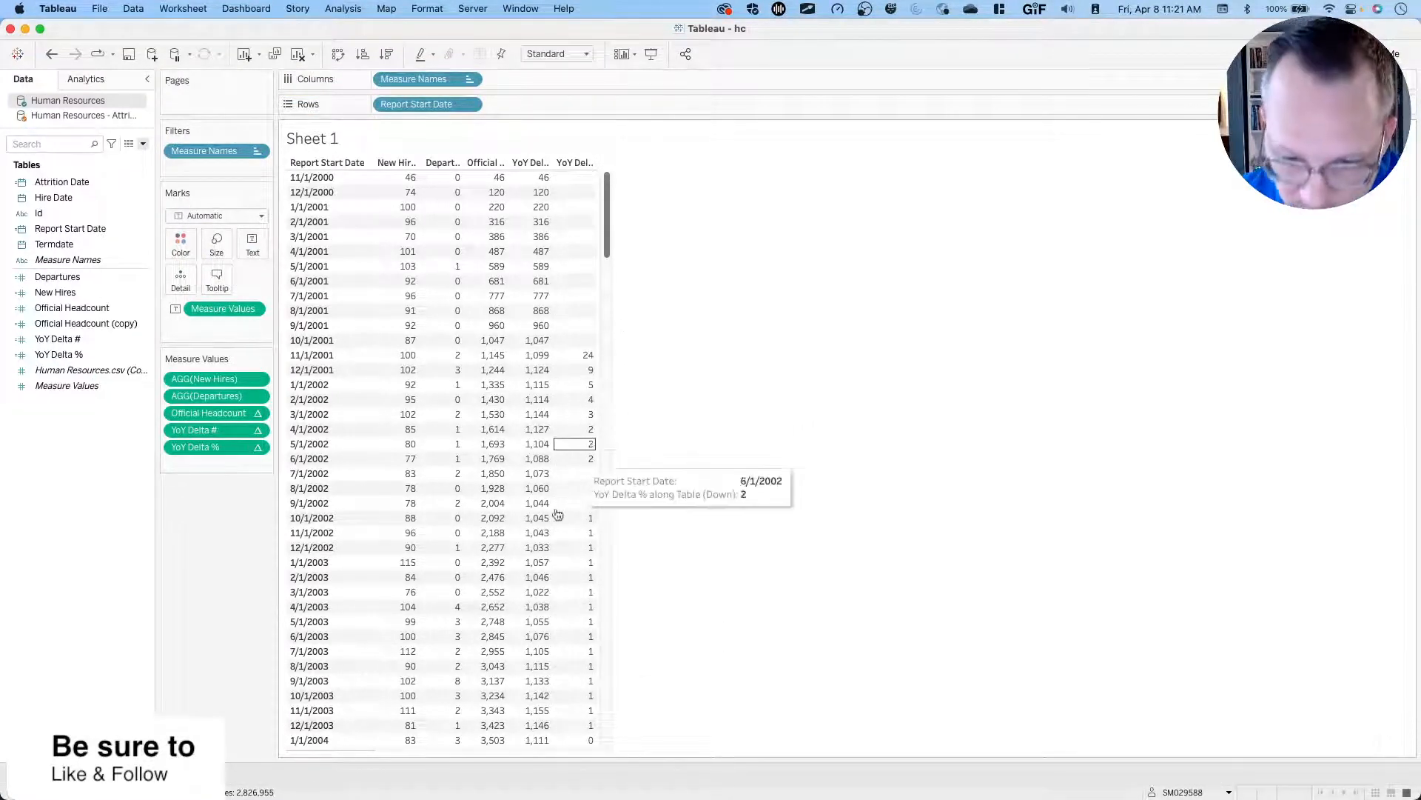
scroll(553, 694, "down", 5)
scroll(553, 695, "up", 5)
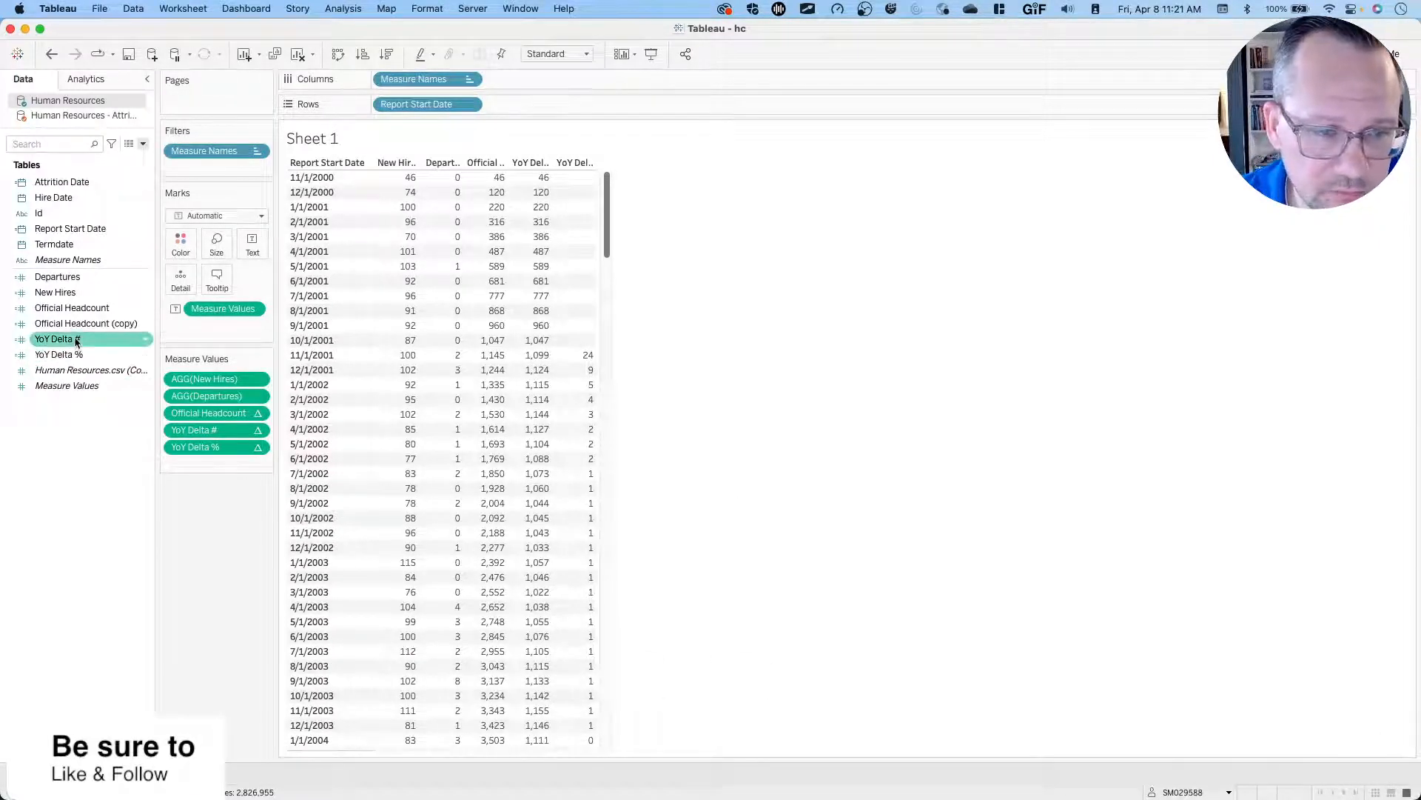
scroll(555, 571, "down", 3)
scroll(558, 571, "up", 3)
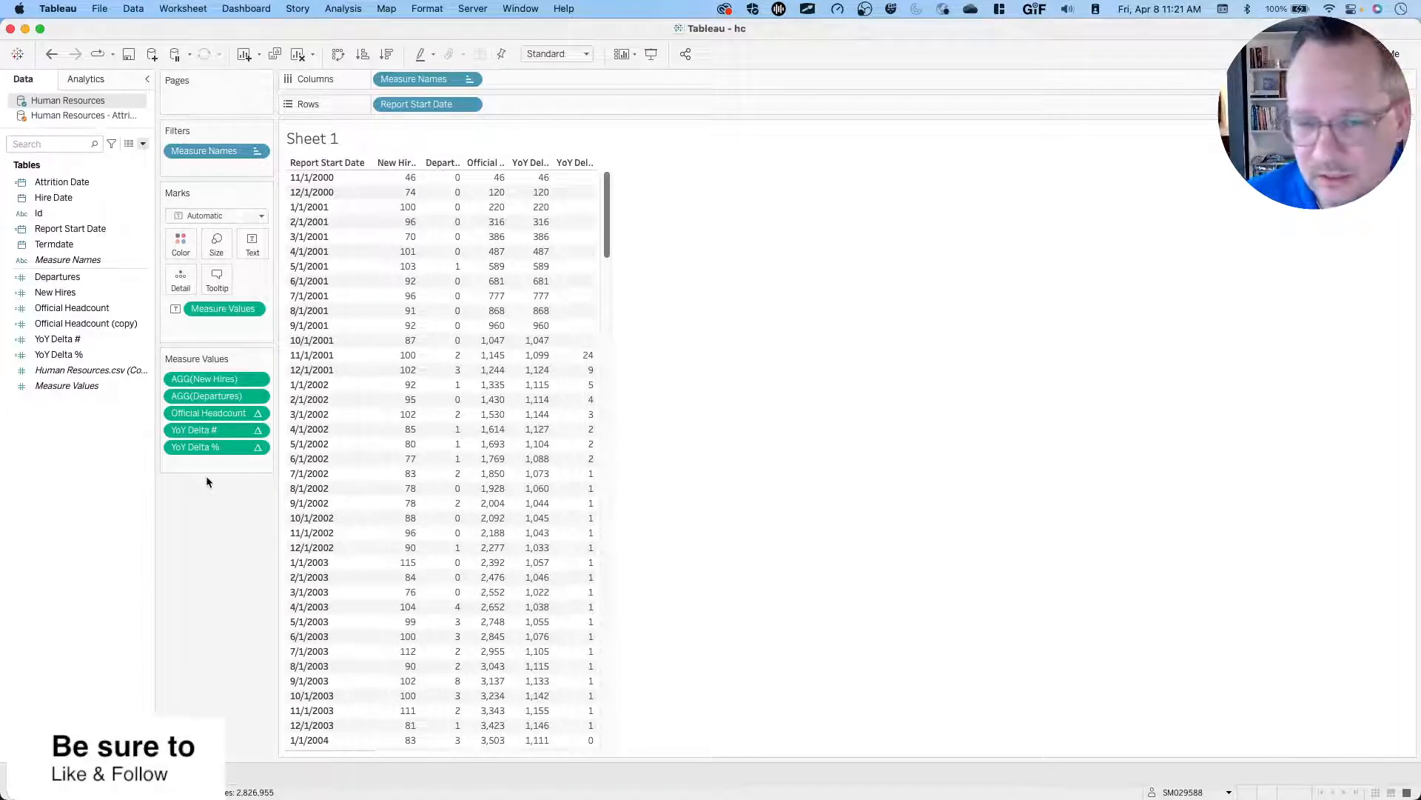
Set the default number format of YoY Delta % to Percentage with 1 decimal place and check the values down the table.
right_click(79, 356)
mouse_move(148, 556)
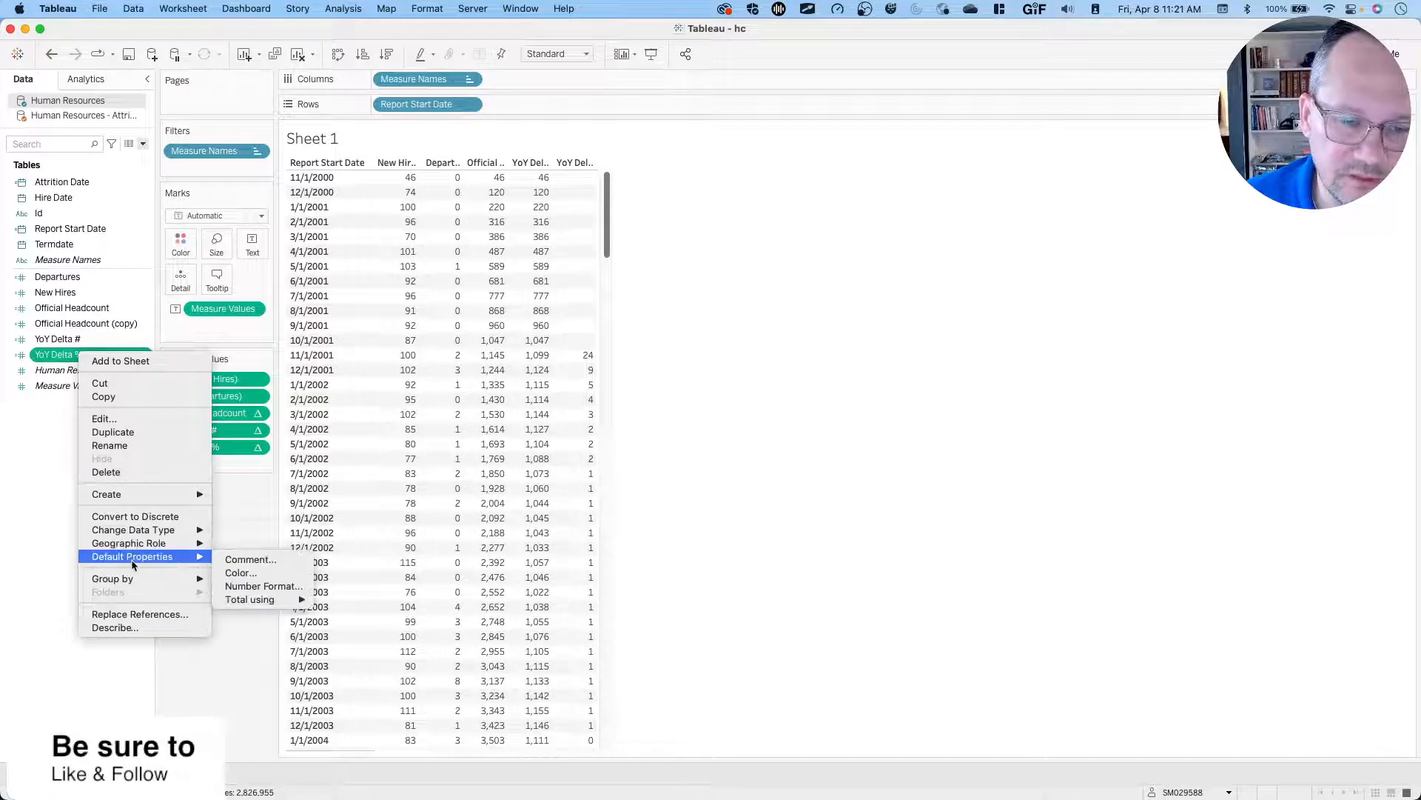
left_click(264, 586)
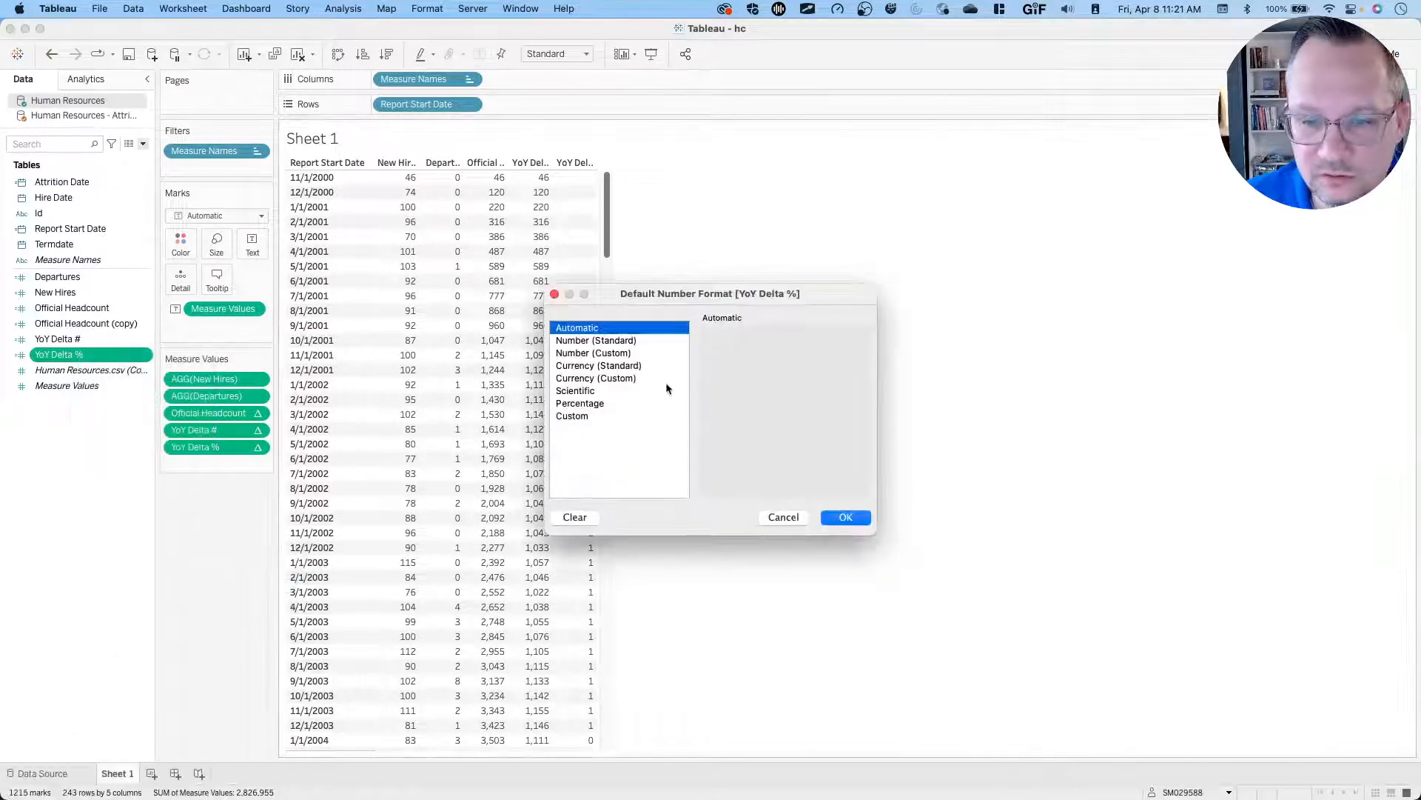
left_click(592, 403)
left_click(747, 357)
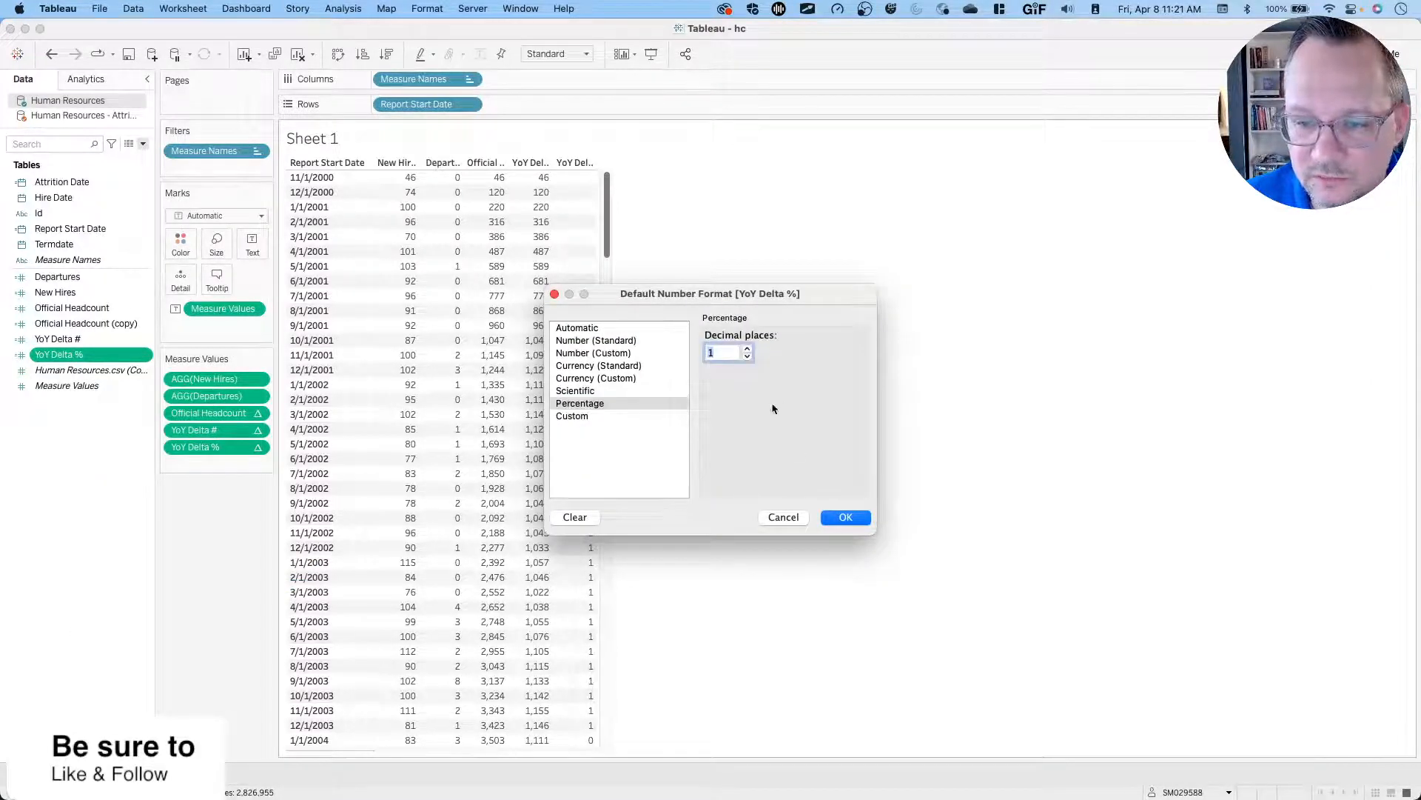
left_click(844, 518)
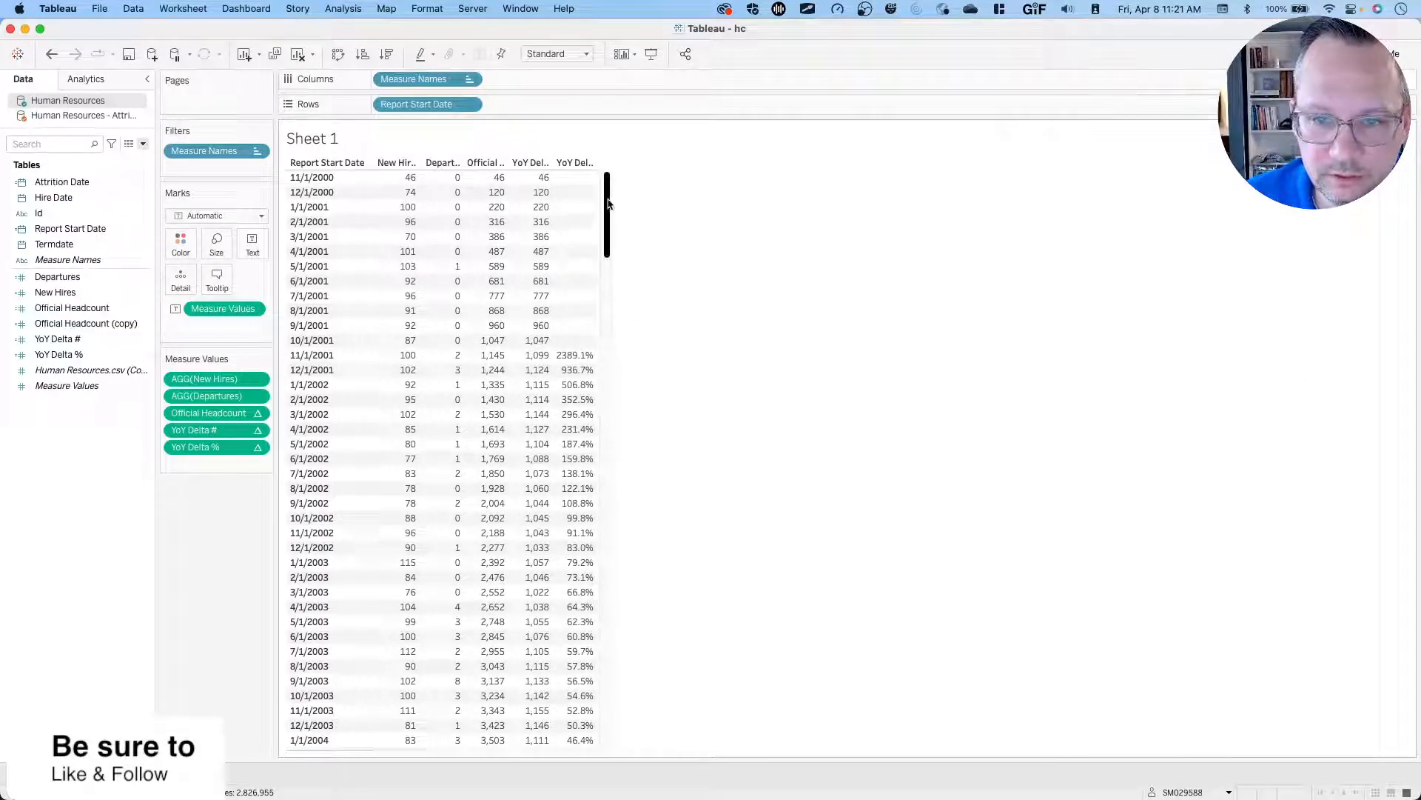
left_click_drag(608, 203, 594, 752)
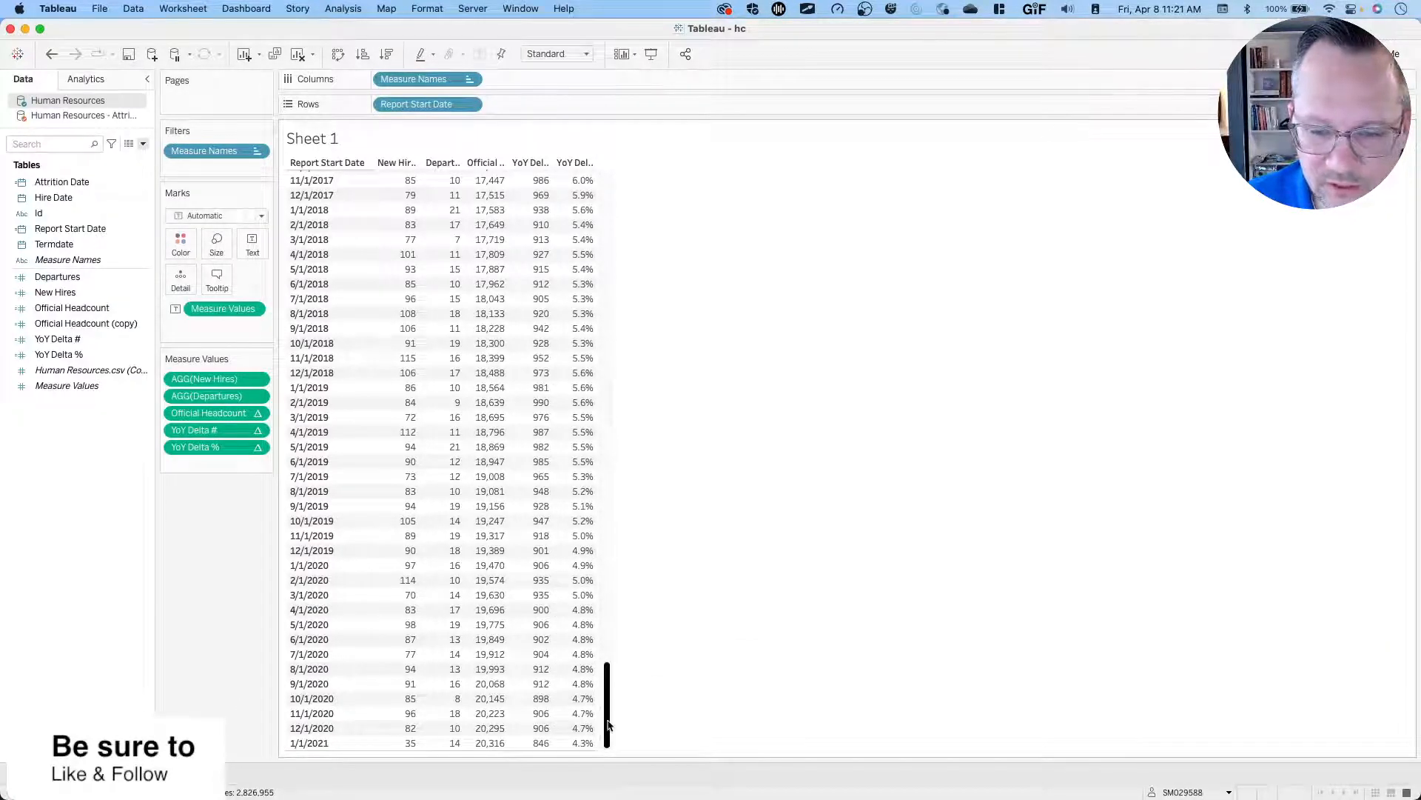
left_click_drag(607, 726, 607, 236)
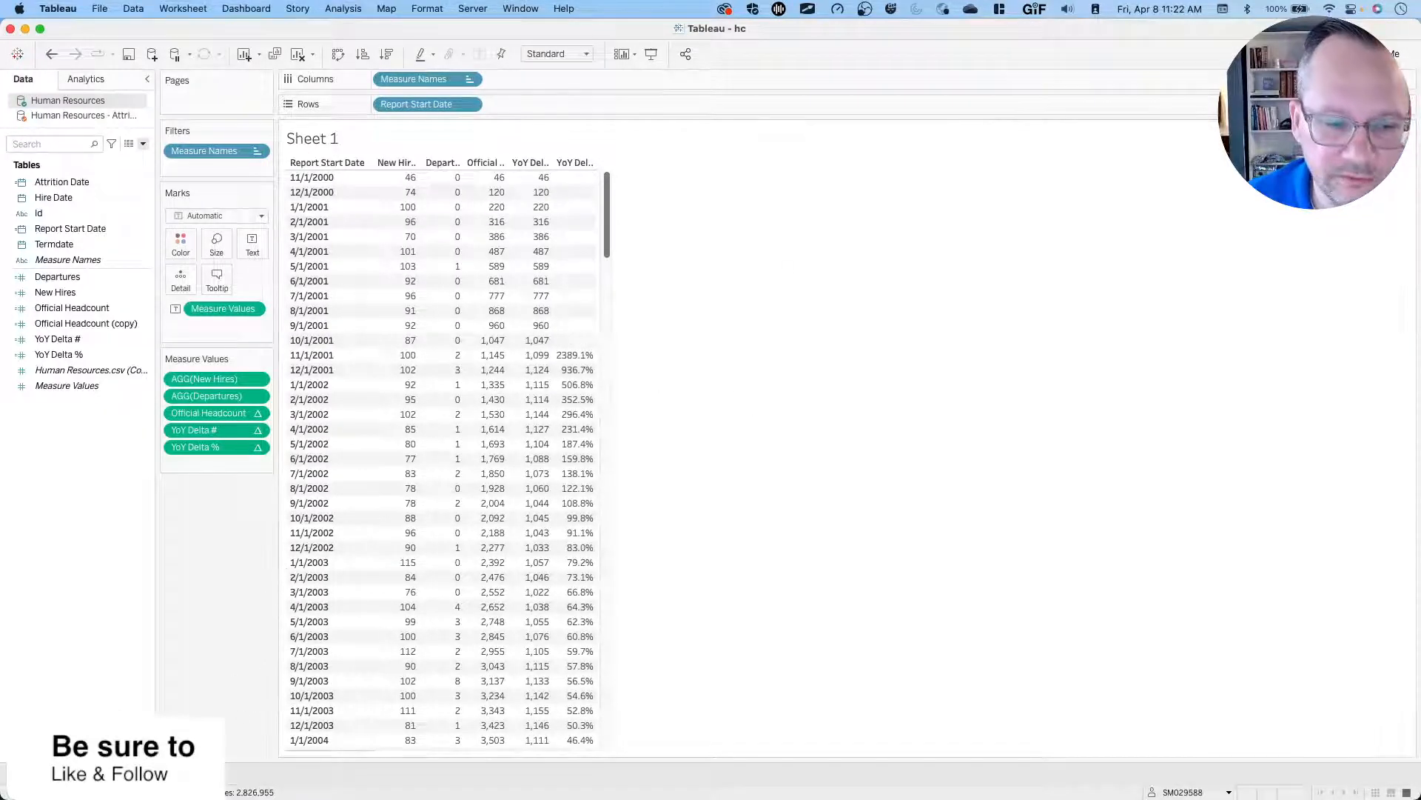
Create a new worksheet with the month date part of Report Start Date on Columns as a continuous field.
left_click(141, 774)
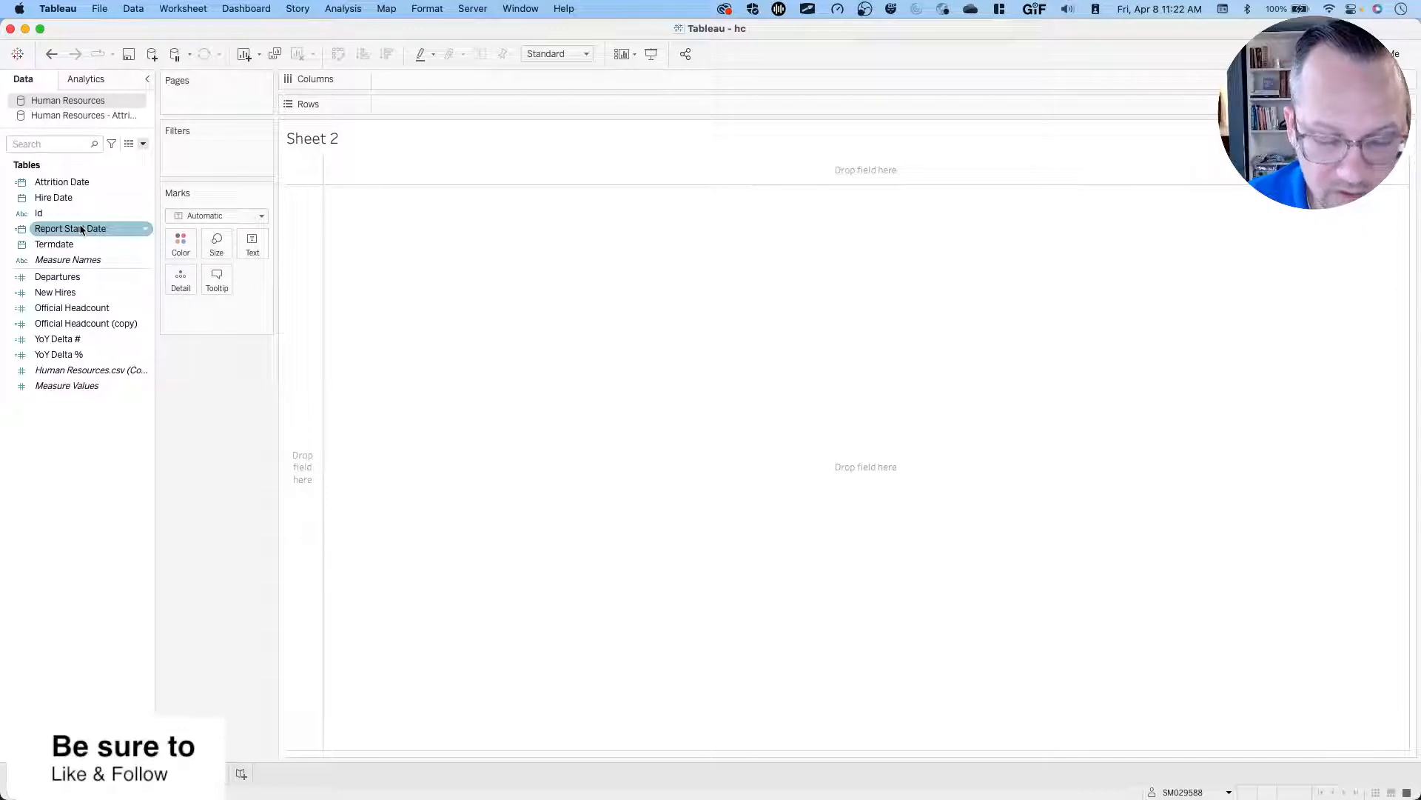
left_click_drag(82, 231, 433, 73)
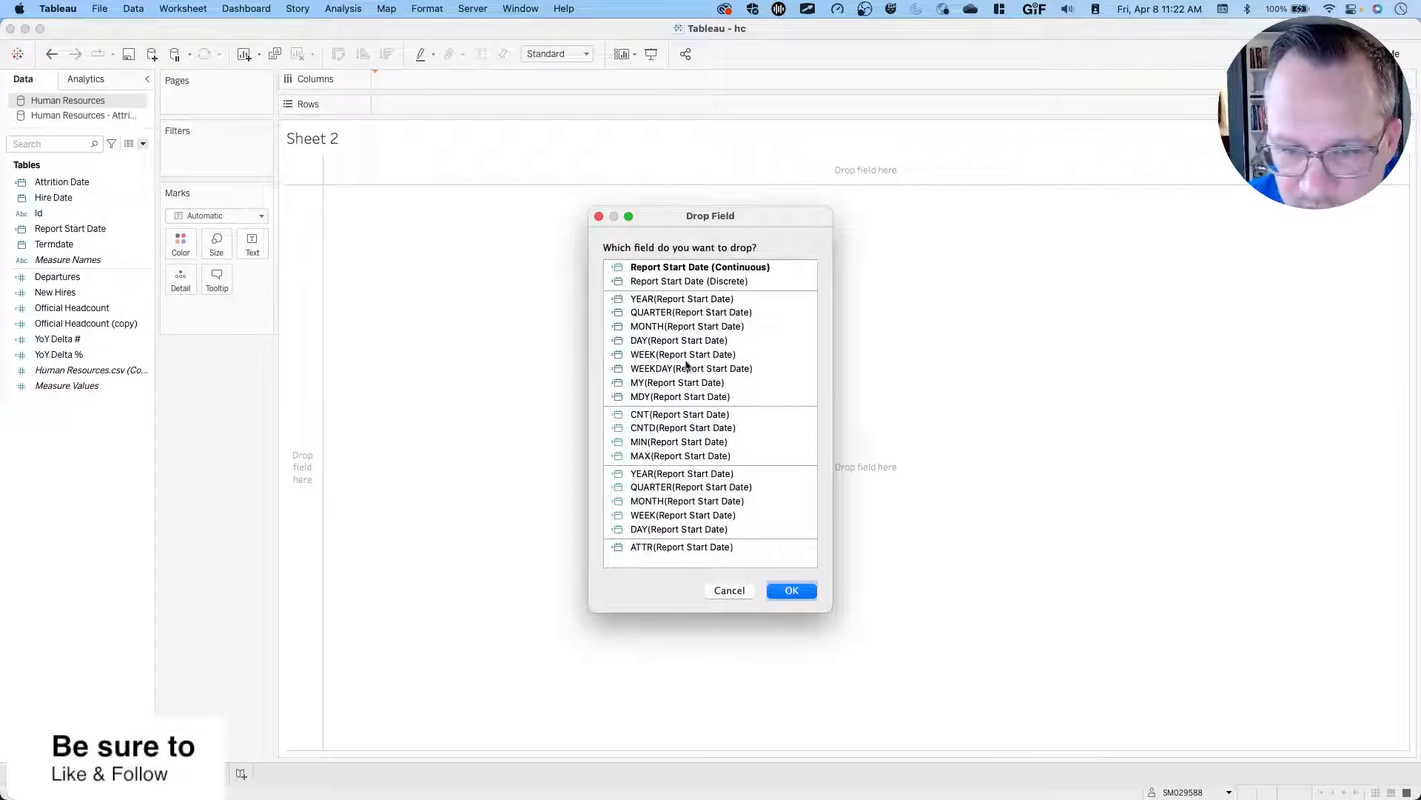
left_click(681, 327)
left_click(790, 591)
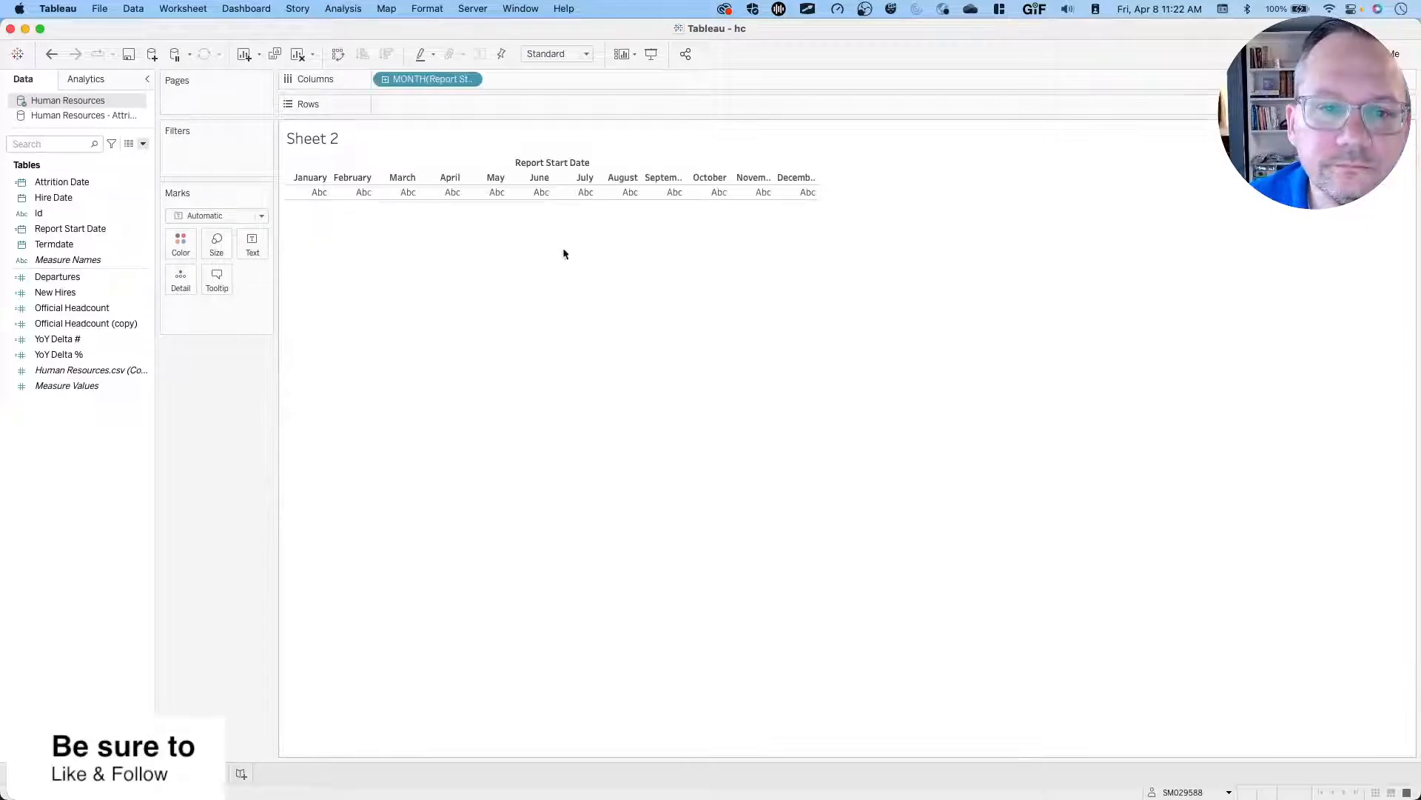
left_click(469, 78)
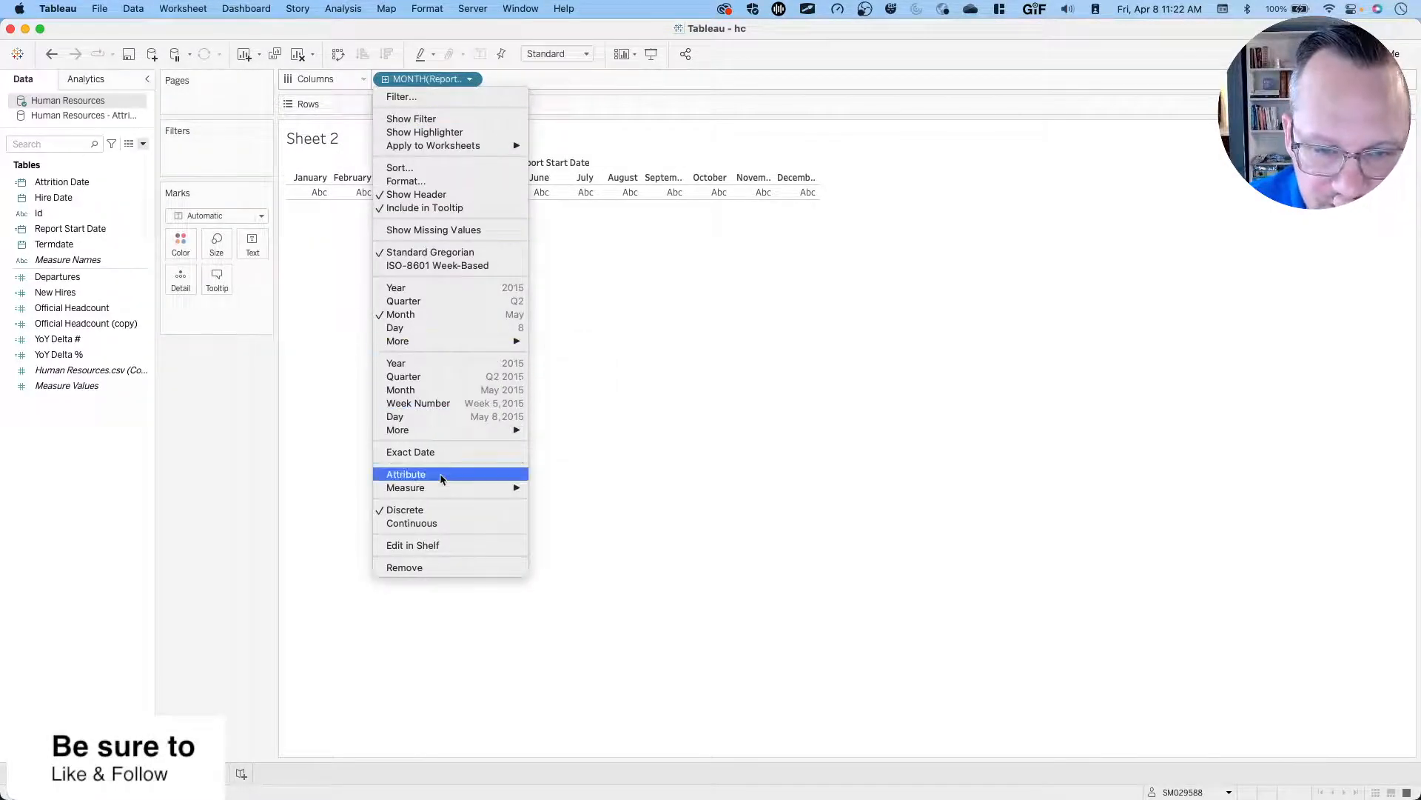
left_click(432, 523)
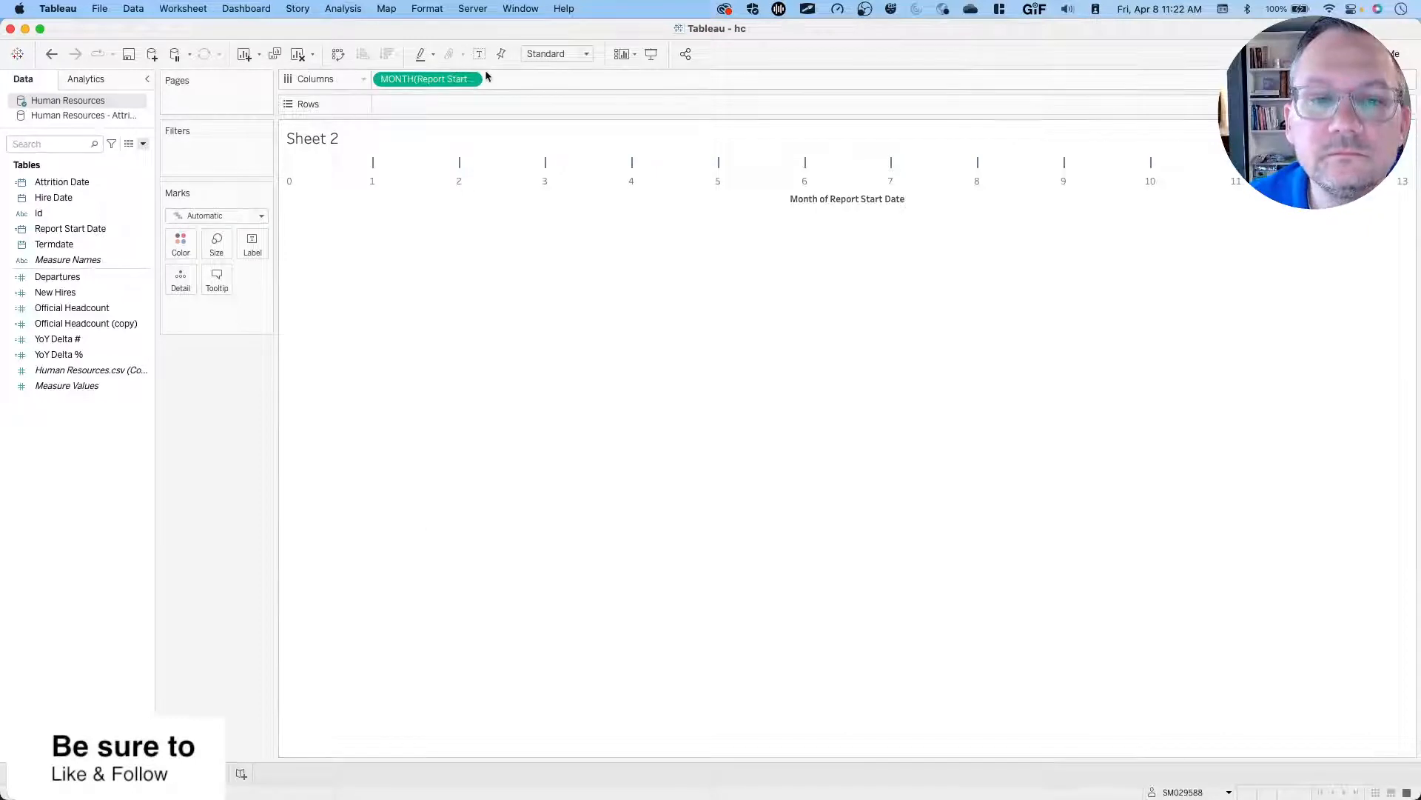
Format the month axis so its date labels use the Abbreviation style.
right_click(394, 188)
left_click(429, 257)
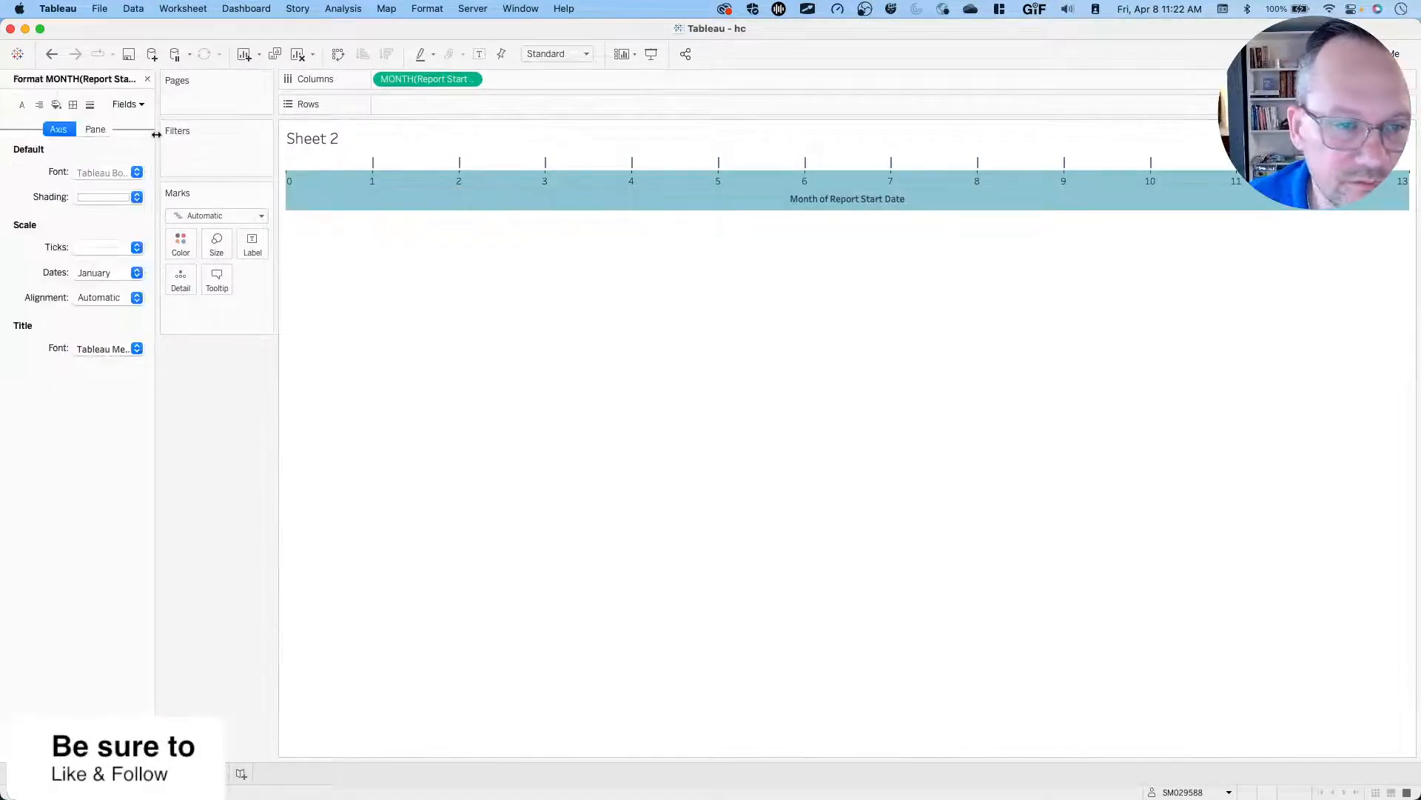
left_click(84, 272)
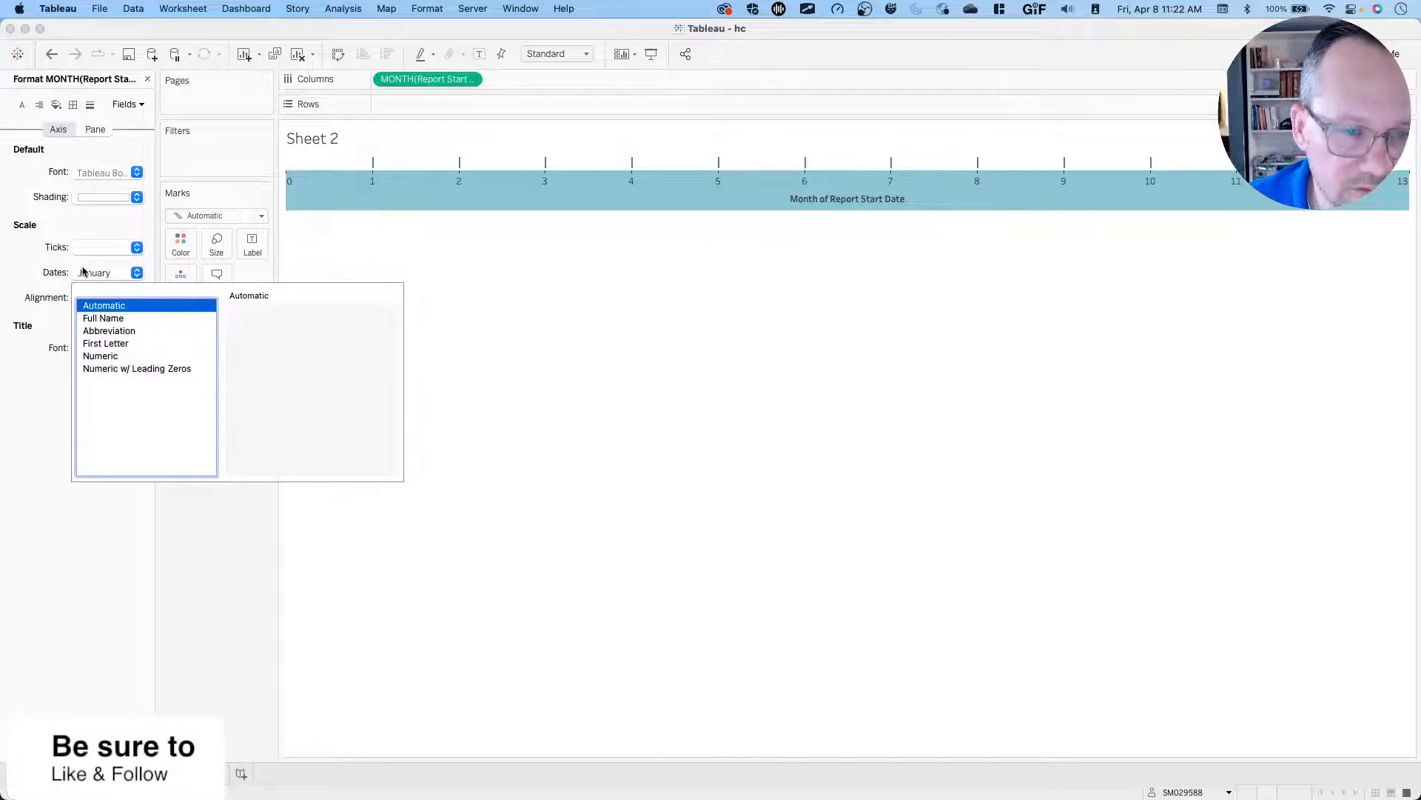
left_click(109, 331)
left_click(500, 290)
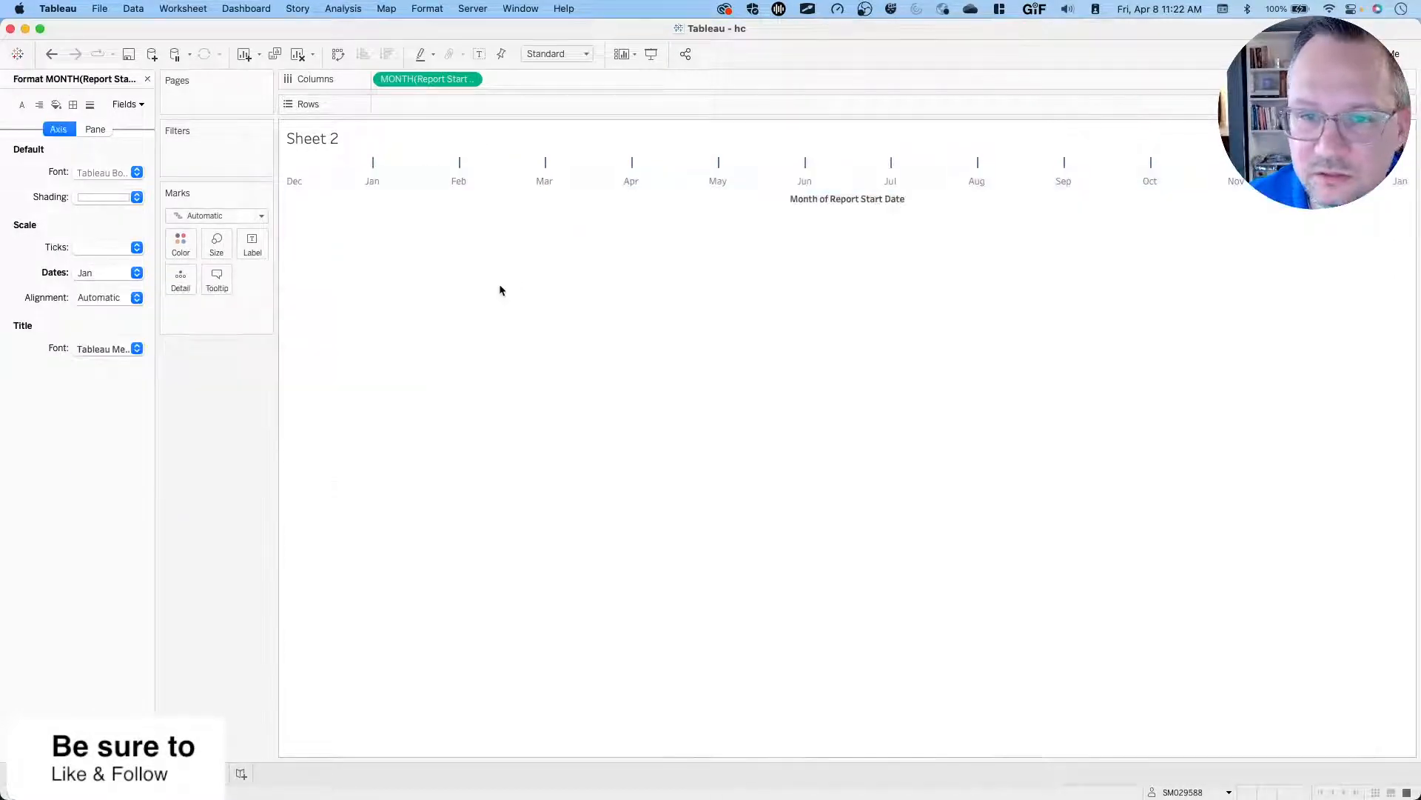
left_click(147, 79)
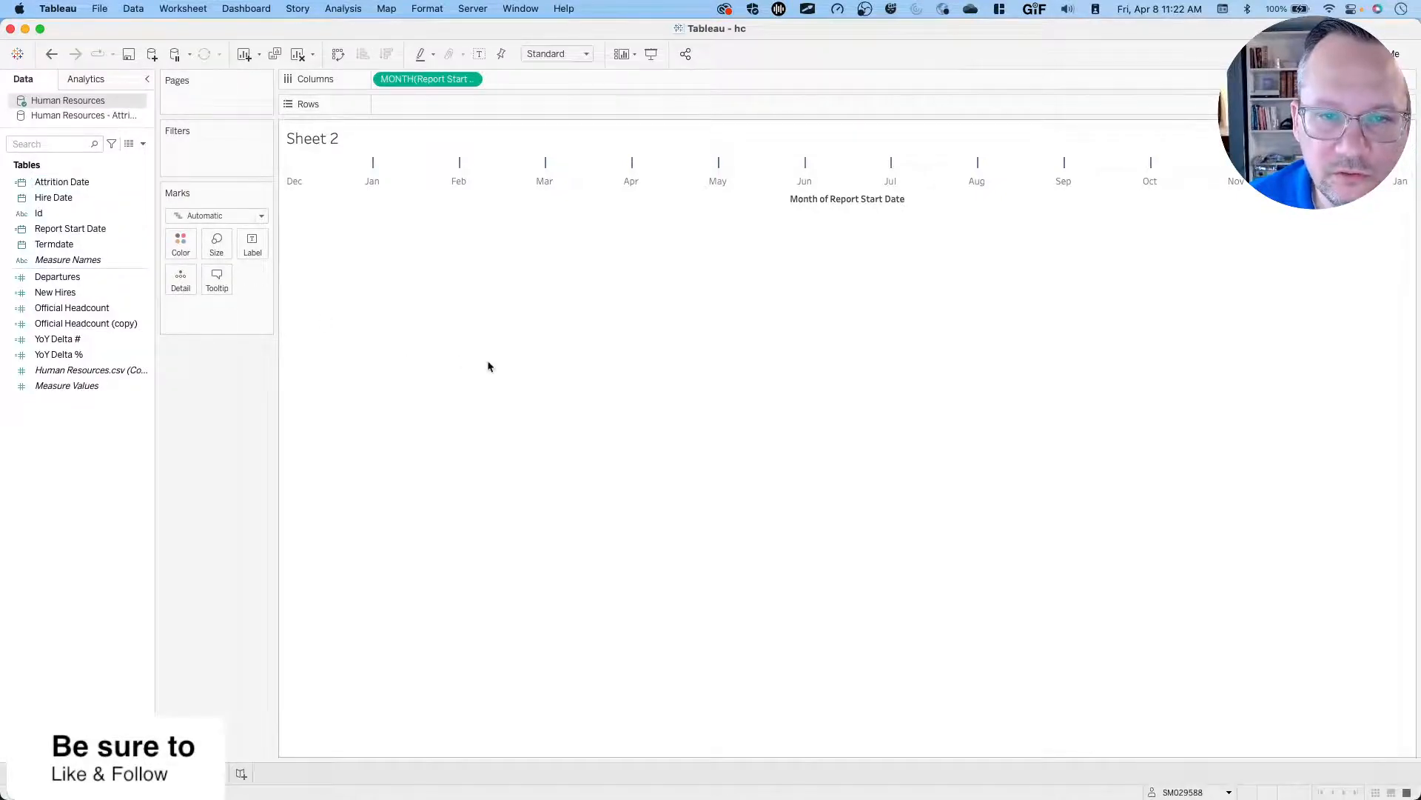
Switch to Chrome, examine the #WOW2022 Week 14 reference headcount chart, and return to Tableau.
key("ctrl+Left")
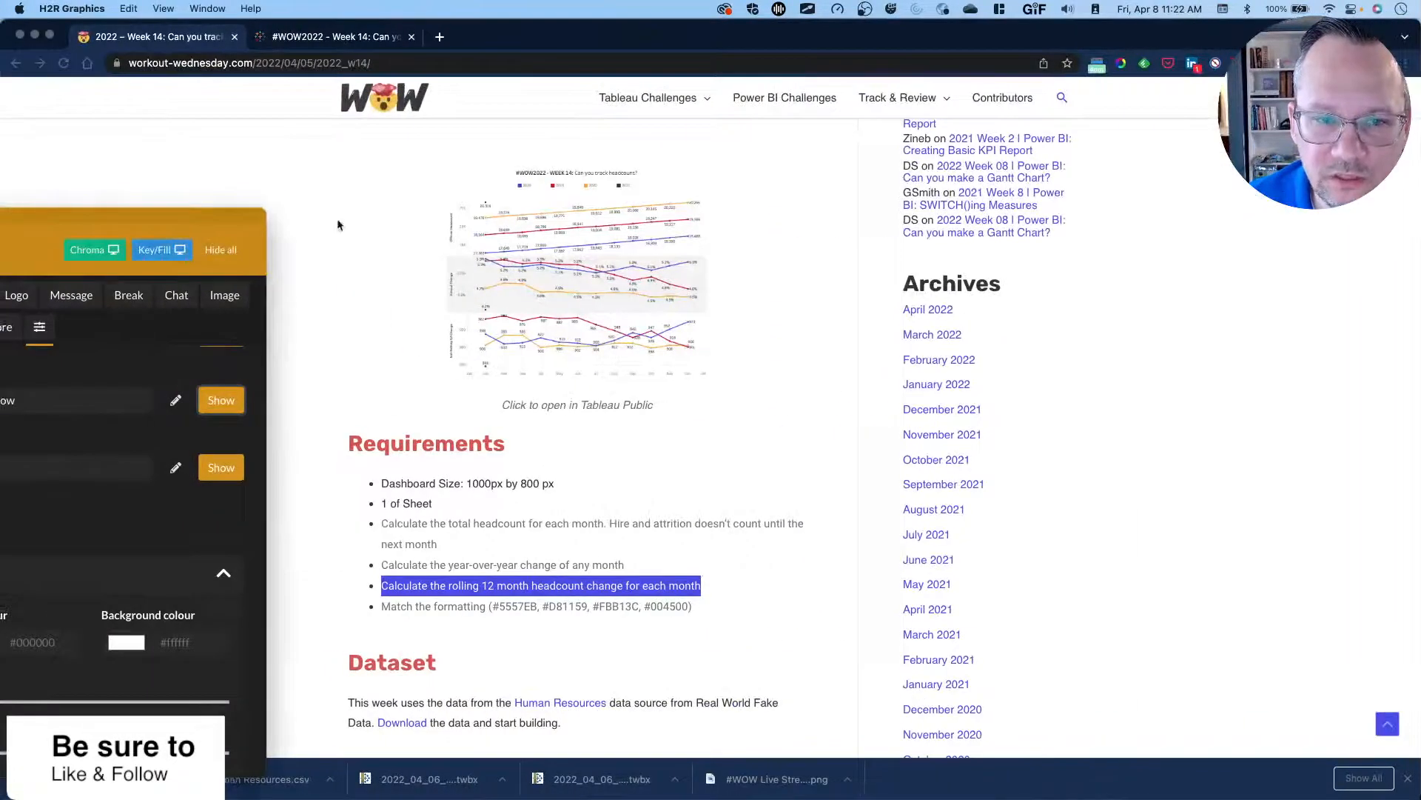
left_click(320, 39)
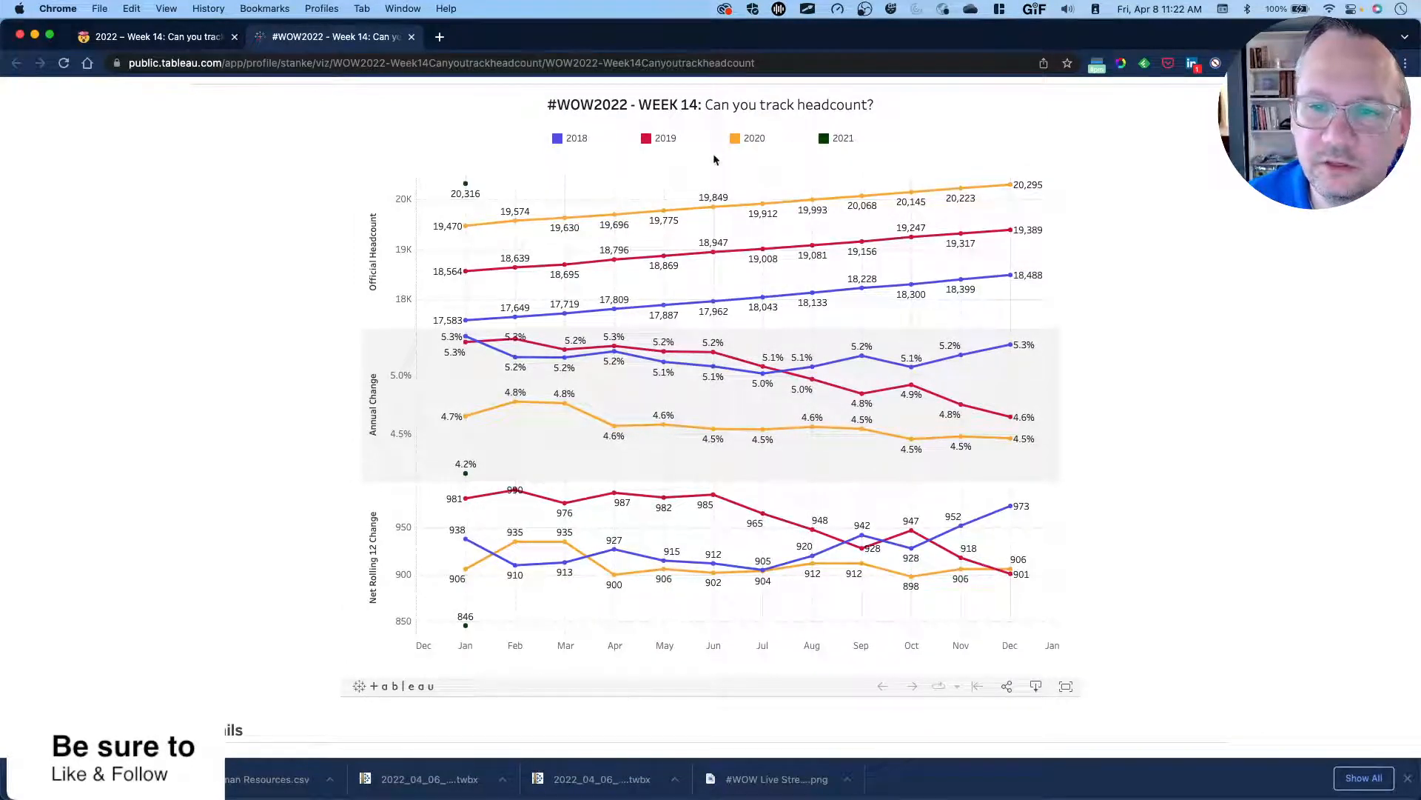
key("ctrl+Right")
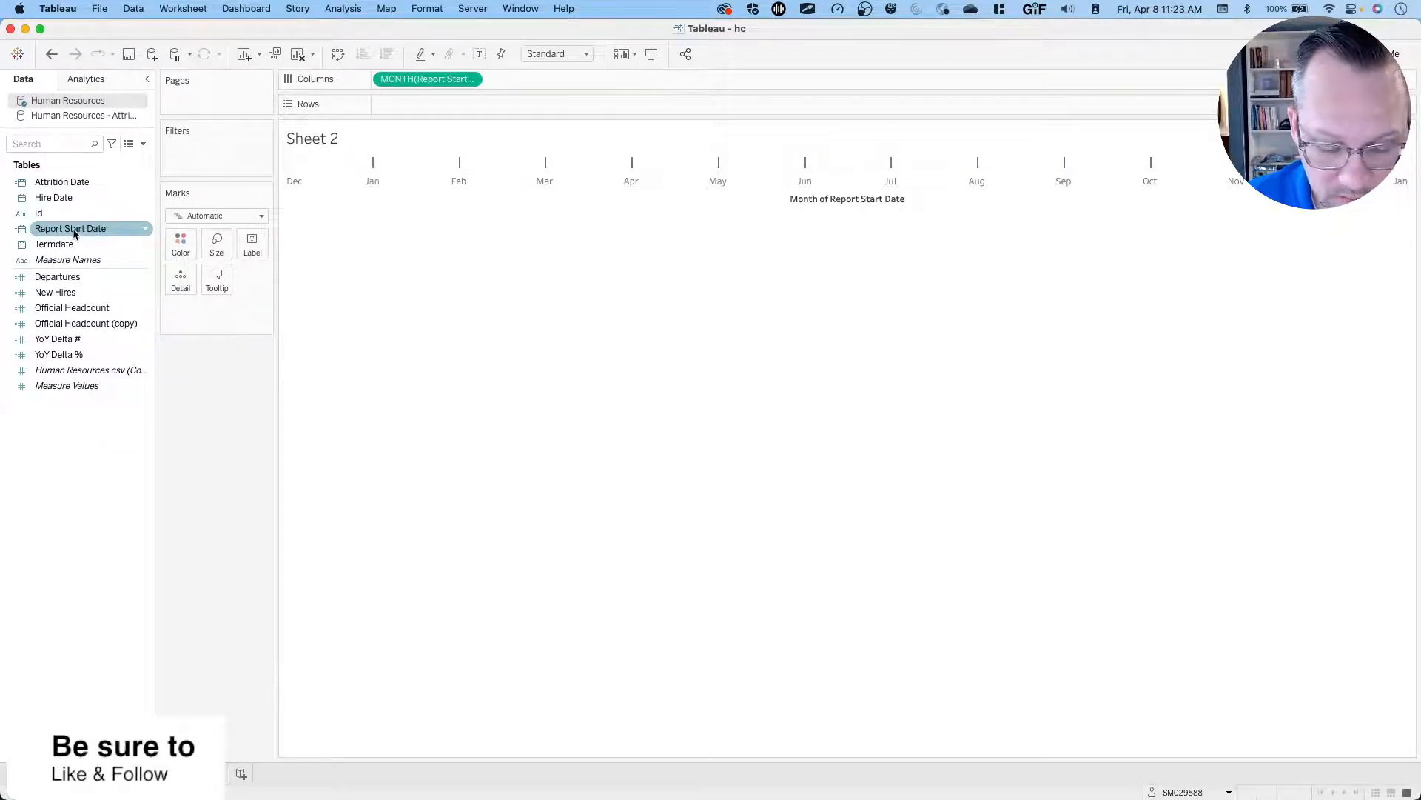
Color the marks by the discrete YEAR of Report Start Date.
left_click_drag(74, 234, 179, 247)
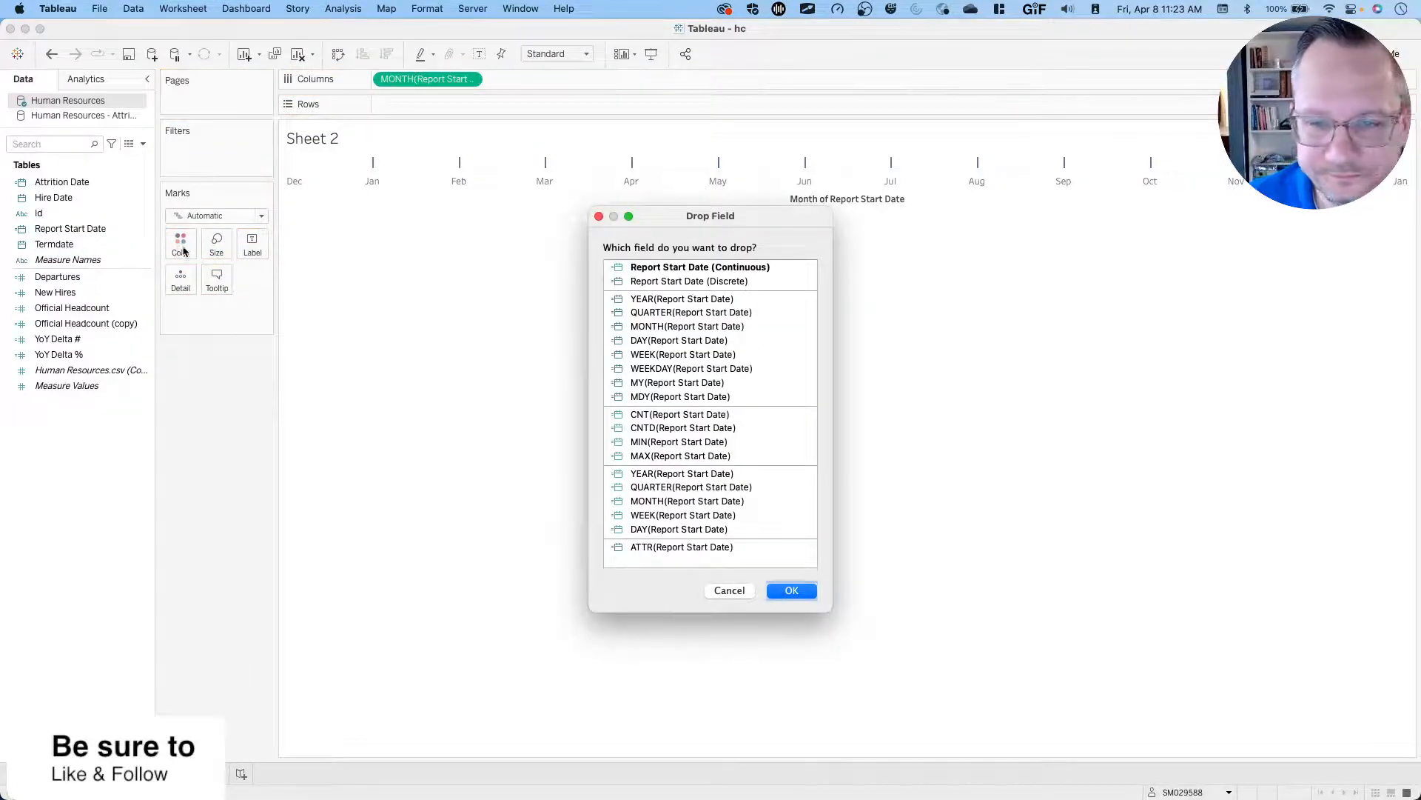
left_click(644, 300)
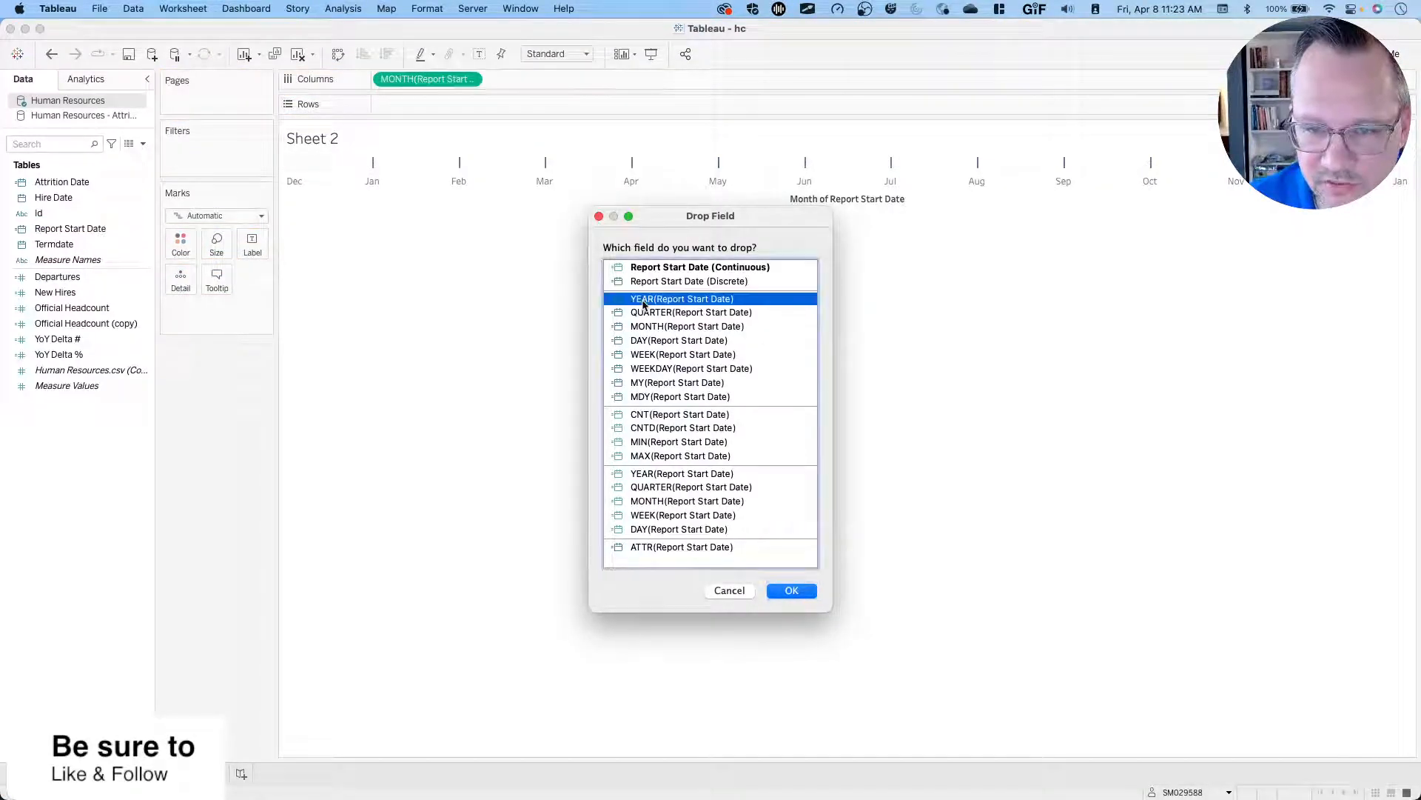
left_click(779, 596)
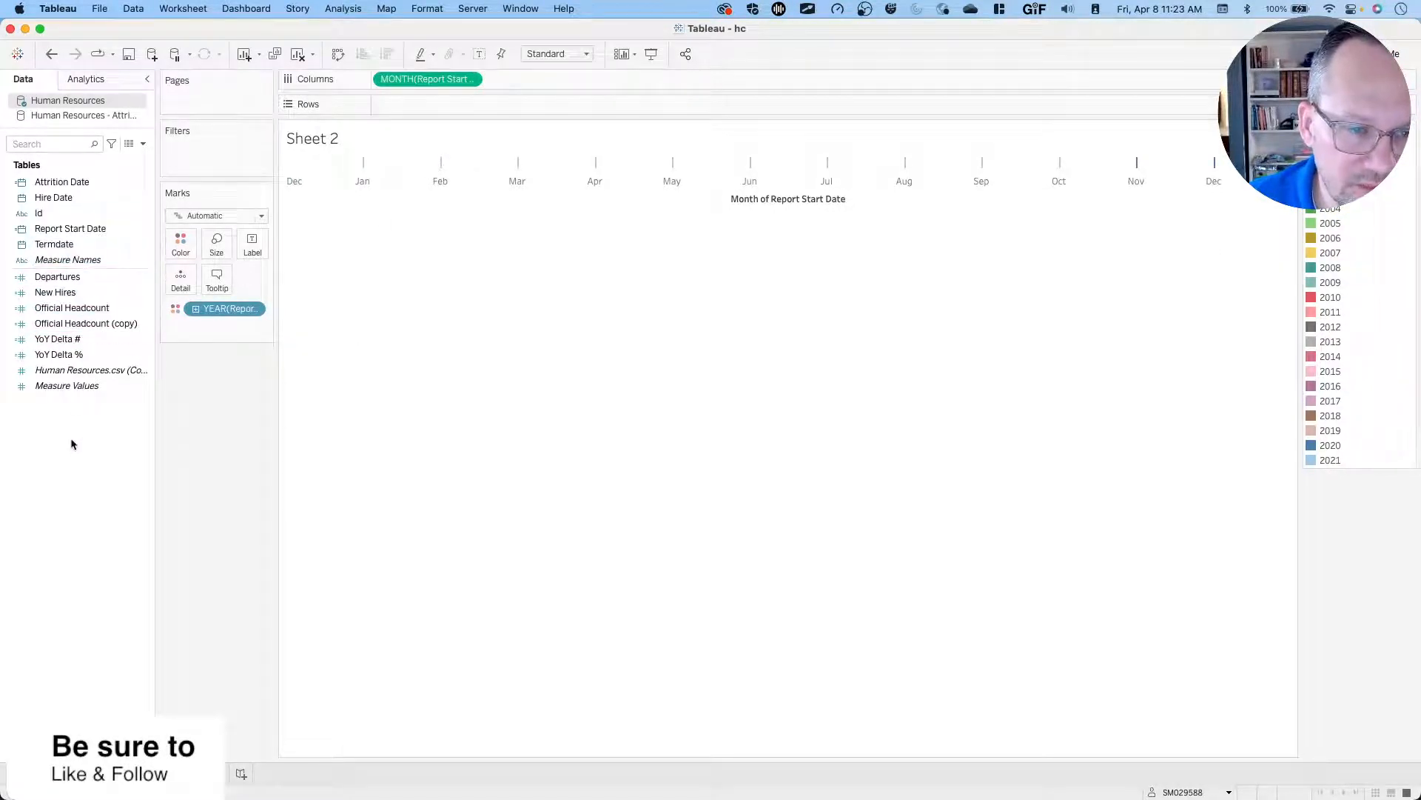
Place Official Headcount on Rows and compute it using specific dimensions, with Year of Report Start Date ordered before Month and both included.
left_click_drag(70, 310, 432, 106)
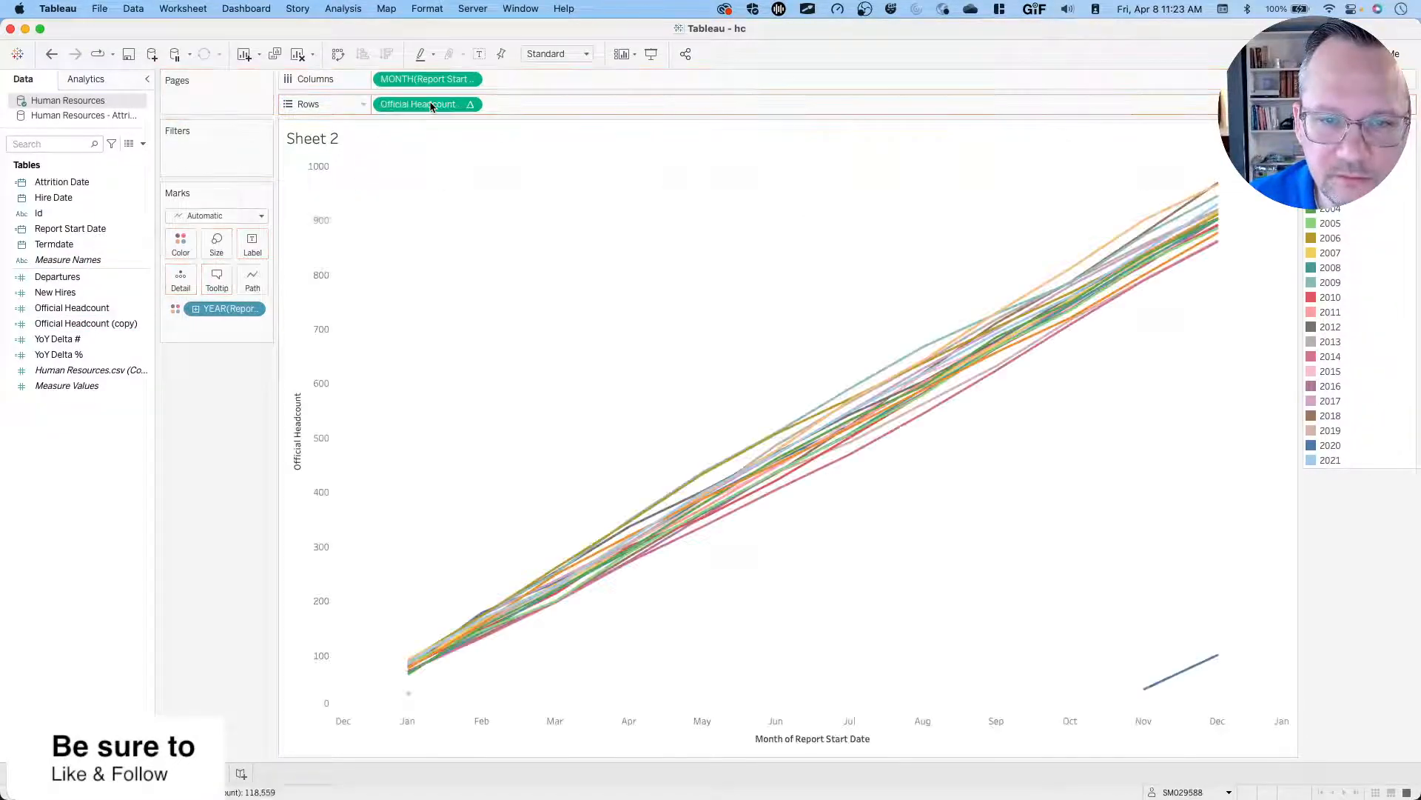
left_click(470, 105)
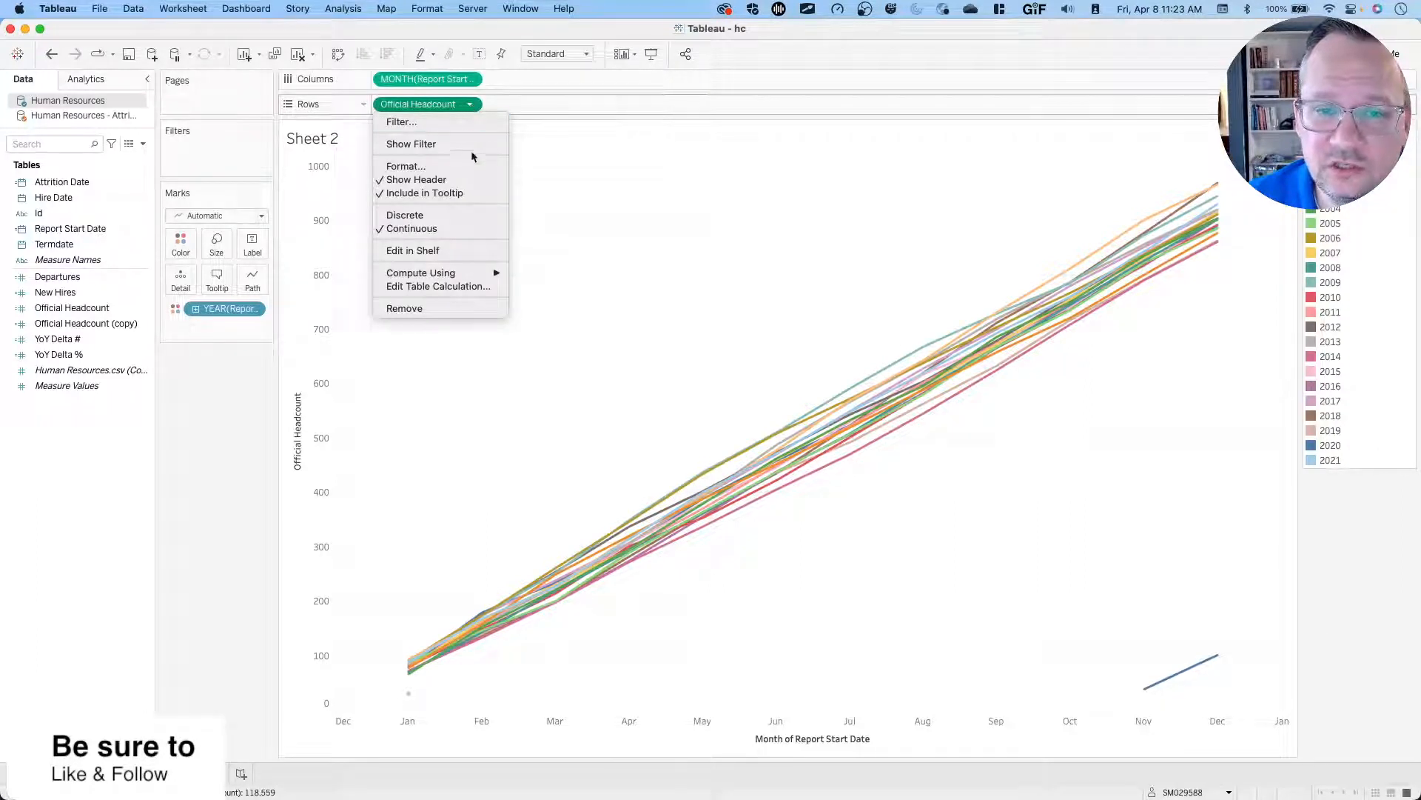
left_click(442, 287)
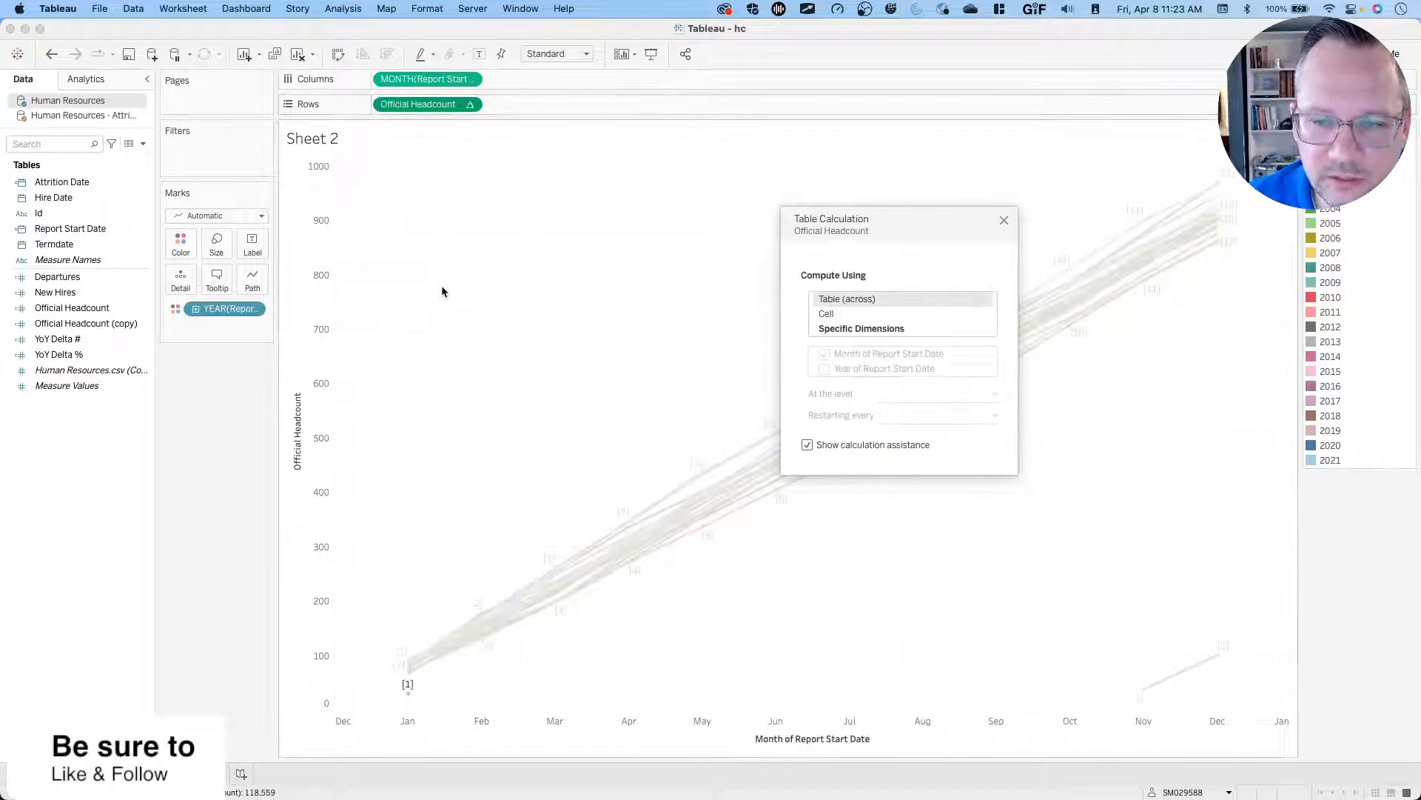
left_click(859, 328)
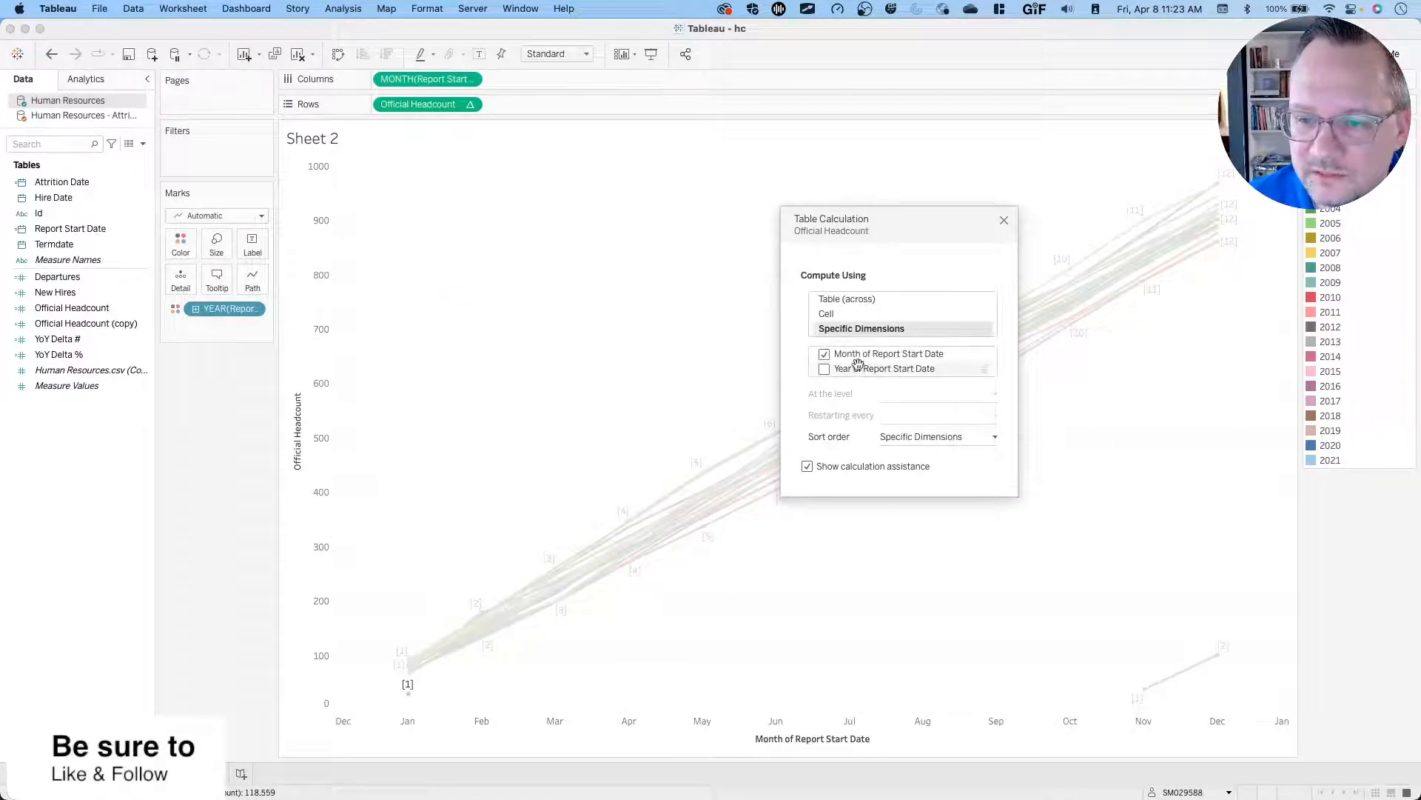
left_click_drag(861, 368, 859, 352)
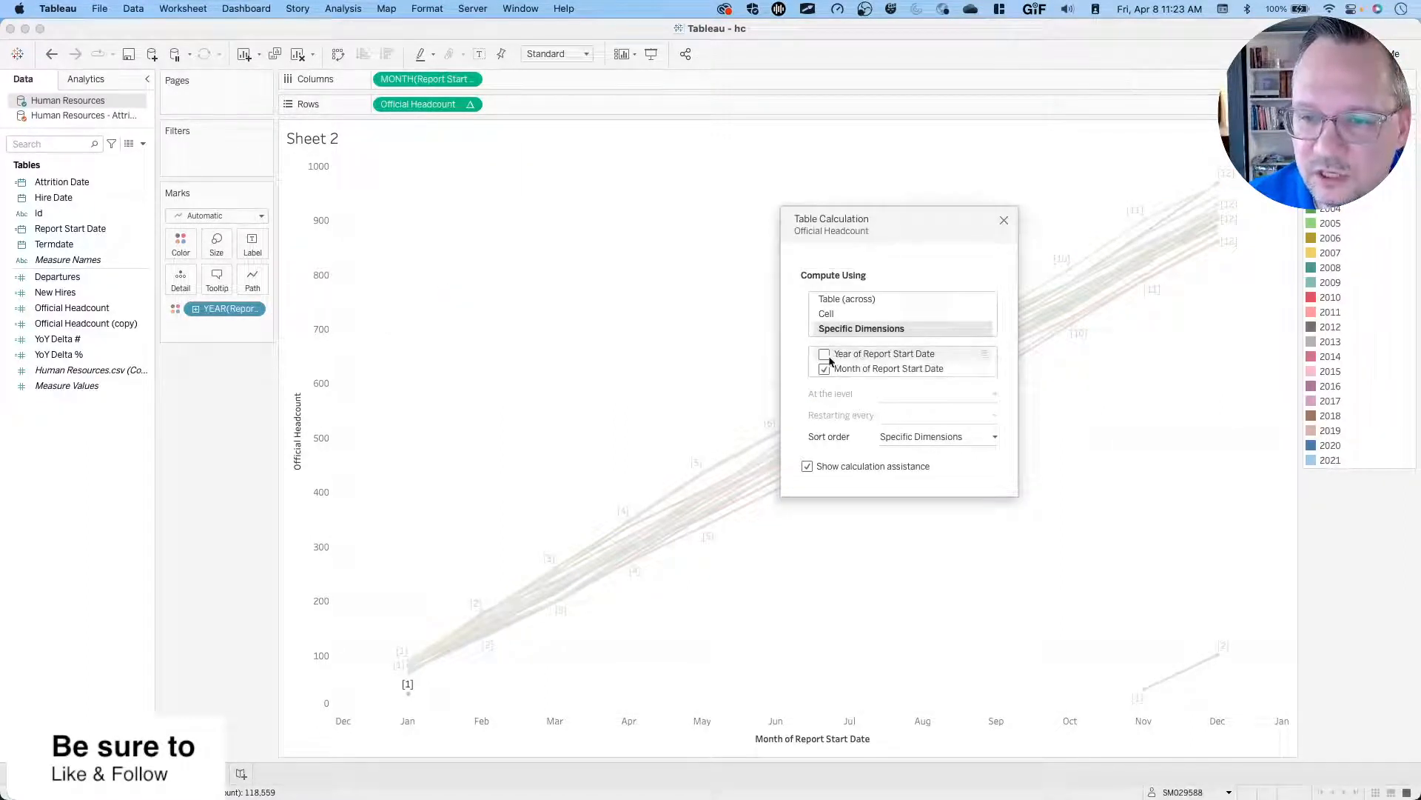
left_click(825, 354)
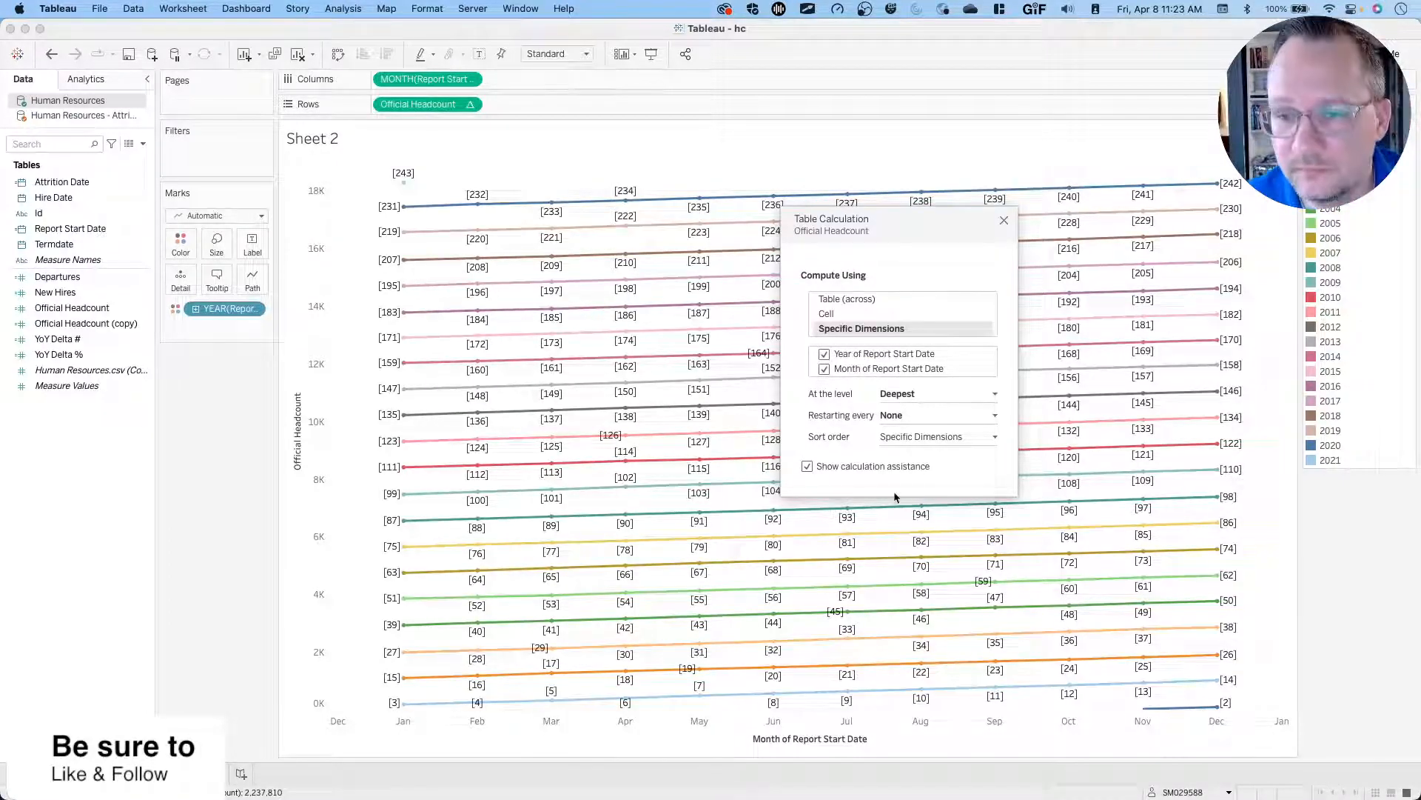
Close the Official Headcount table calculation settings and check in Chrome which years the reference chart shows, returning to Tableau.
left_click(1003, 221)
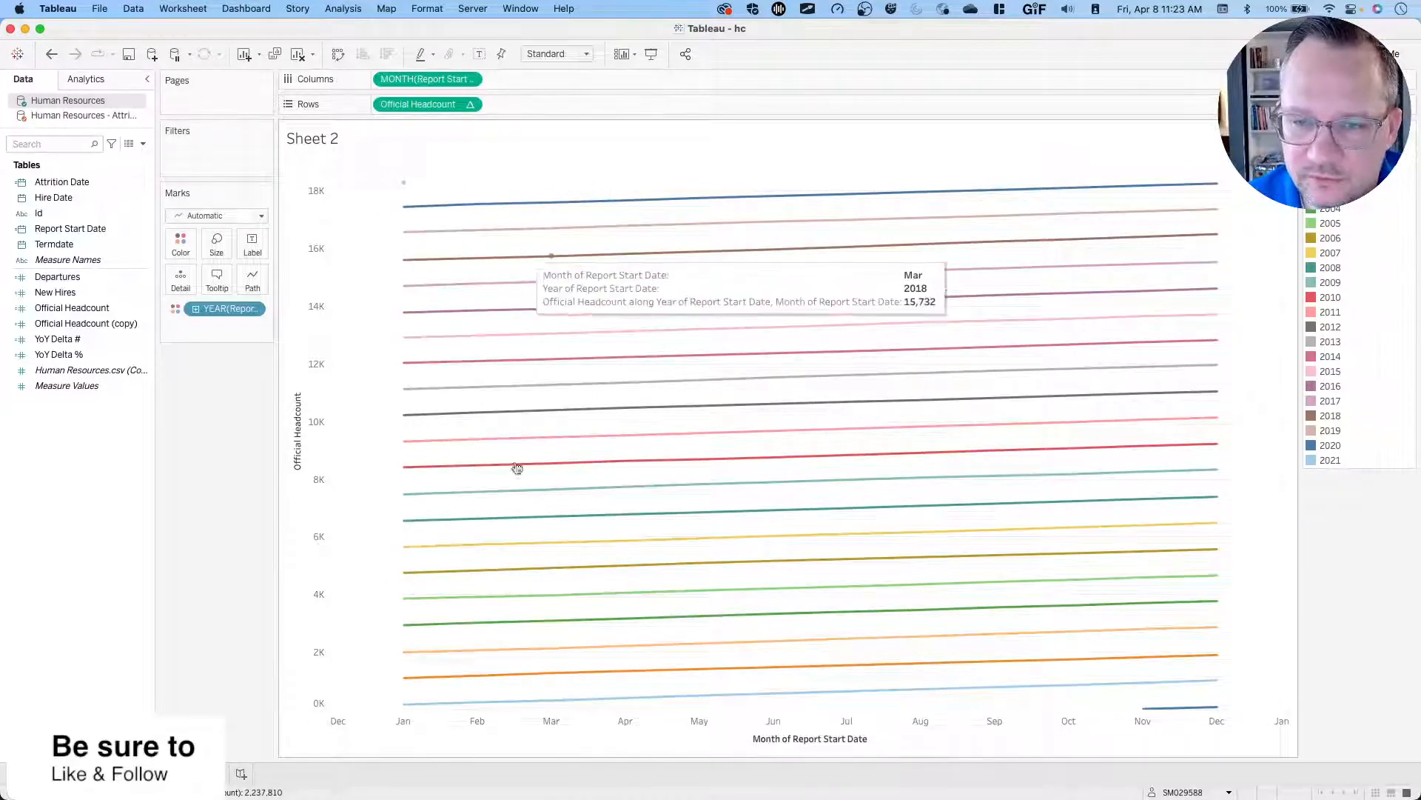
key("ctrl+Left")
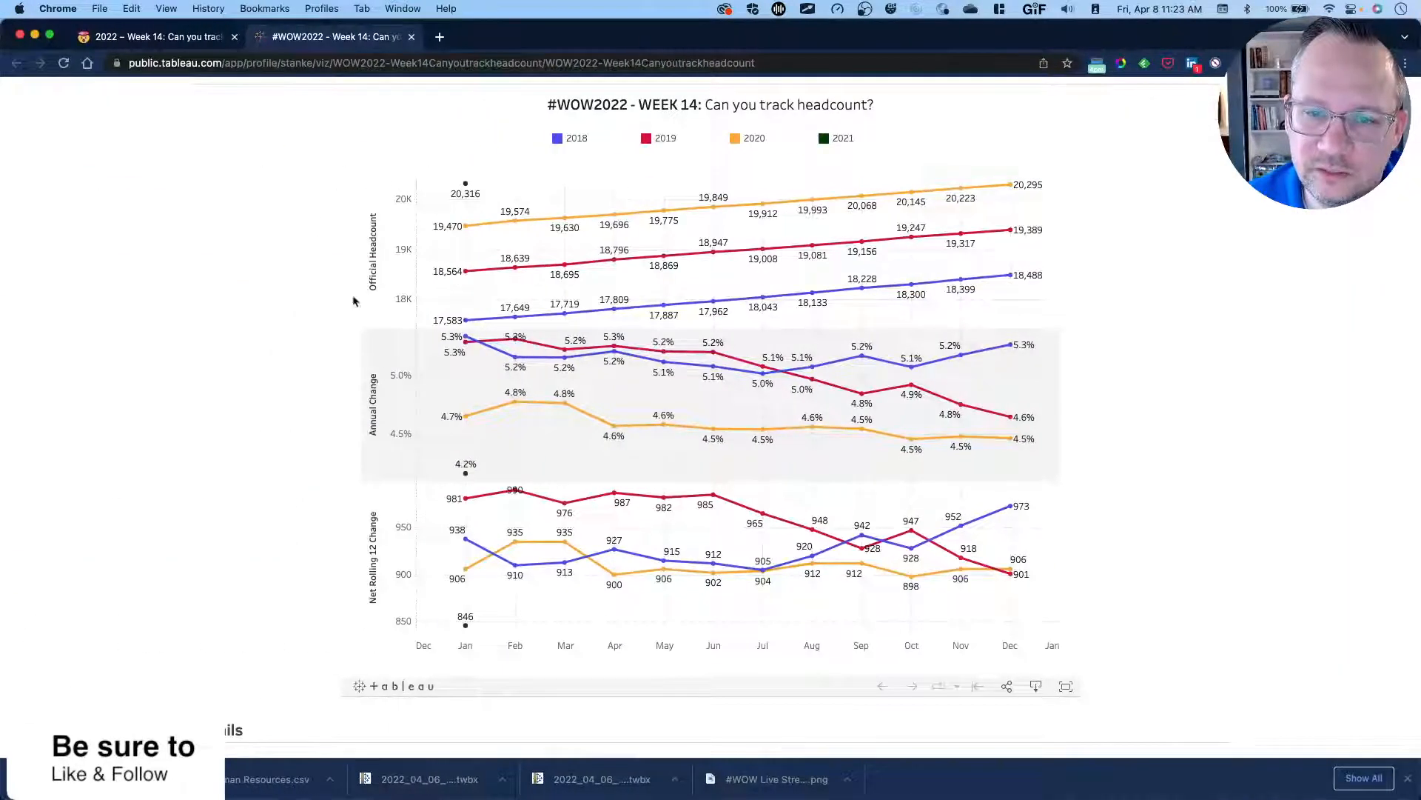
key("ctrl+Right")
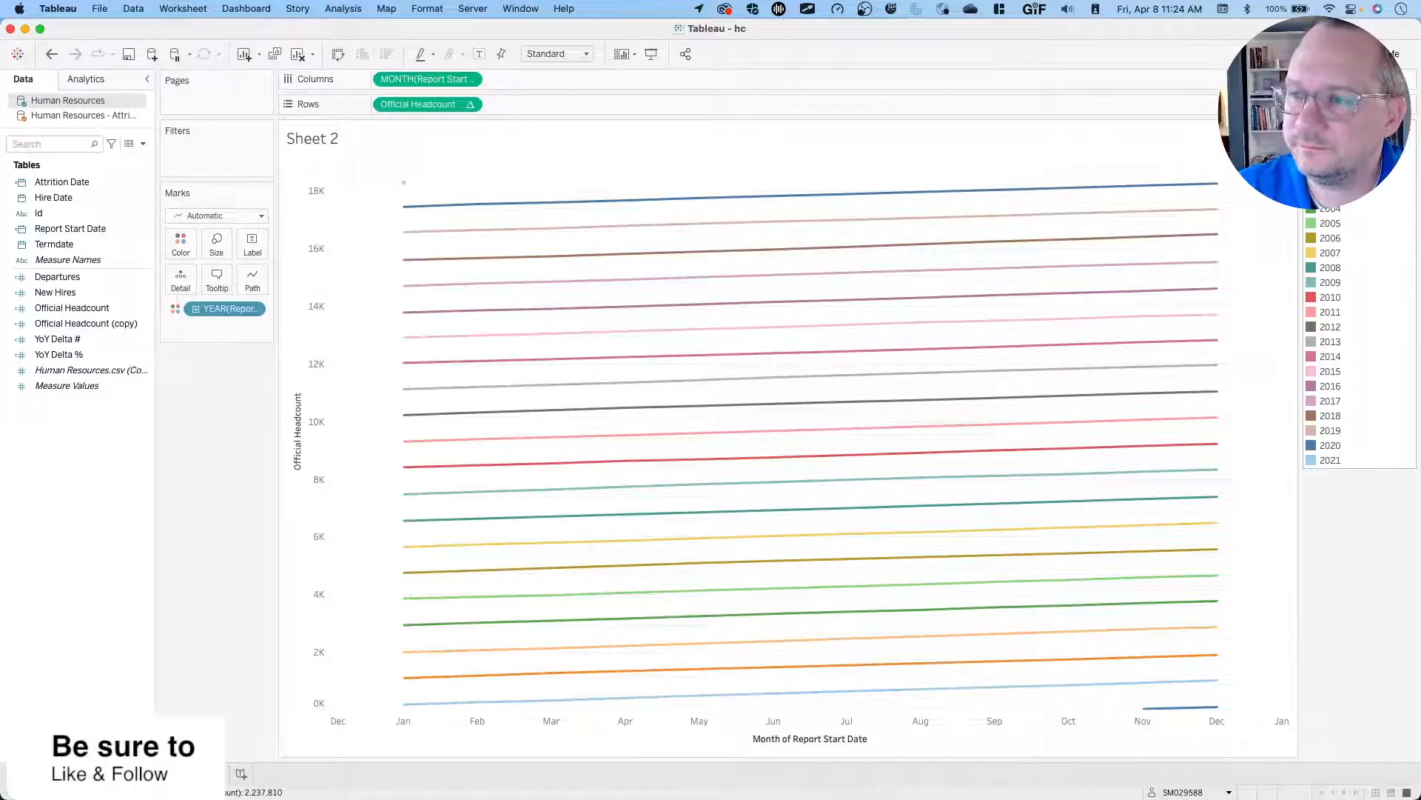
Hide the years 2000 through 2017 from the chart's color legend.
left_click(1330, 149)
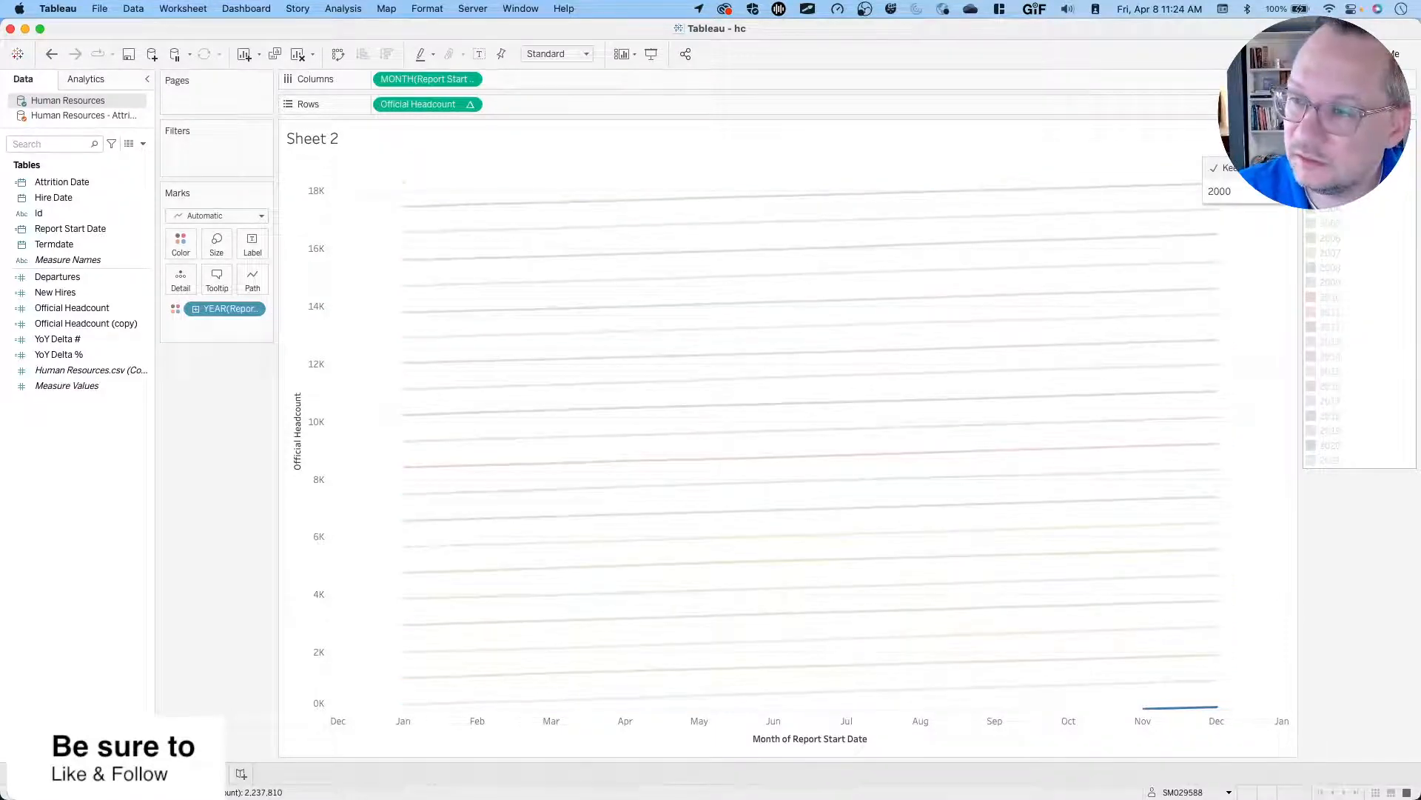
left_click(1331, 400, "shift")
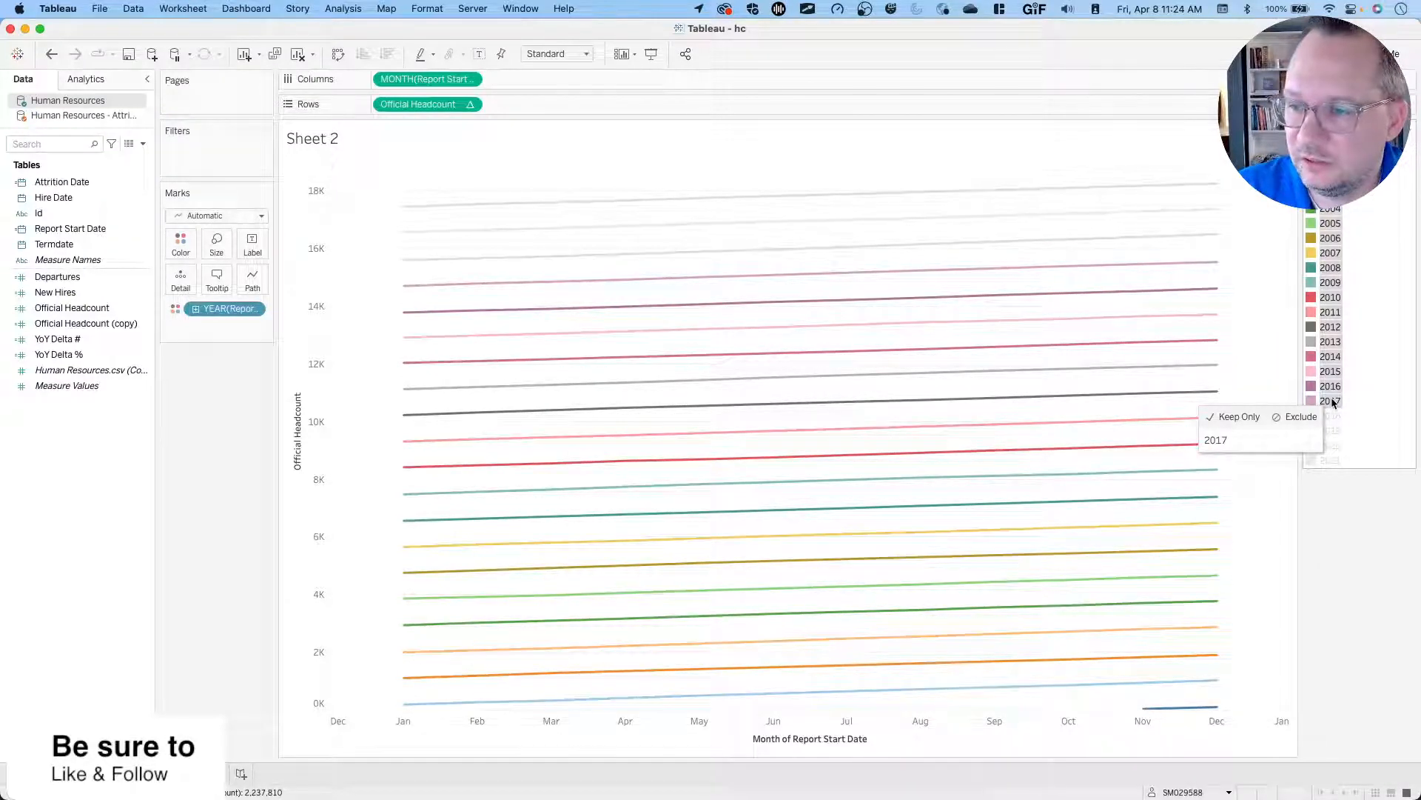
right_click(1332, 402)
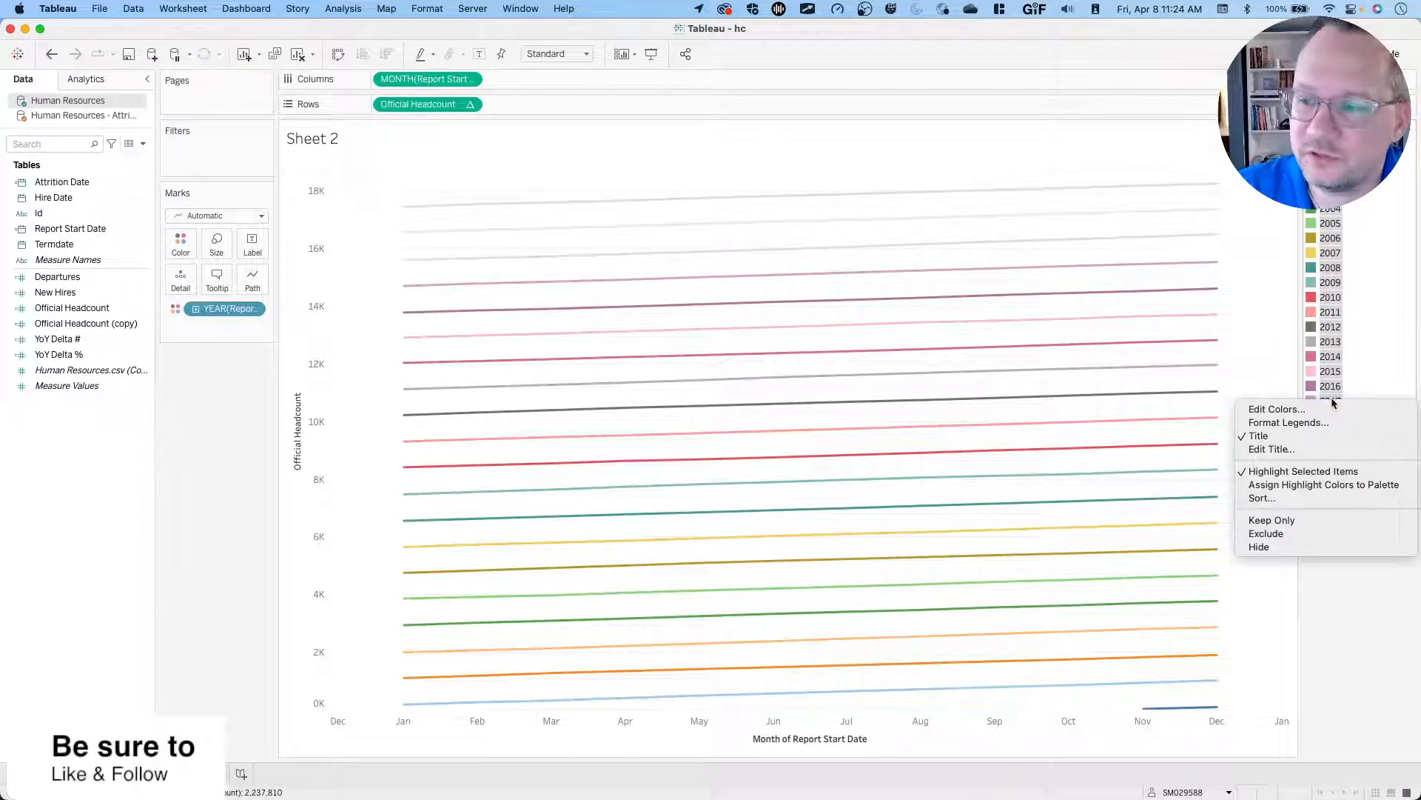
left_click(1269, 547)
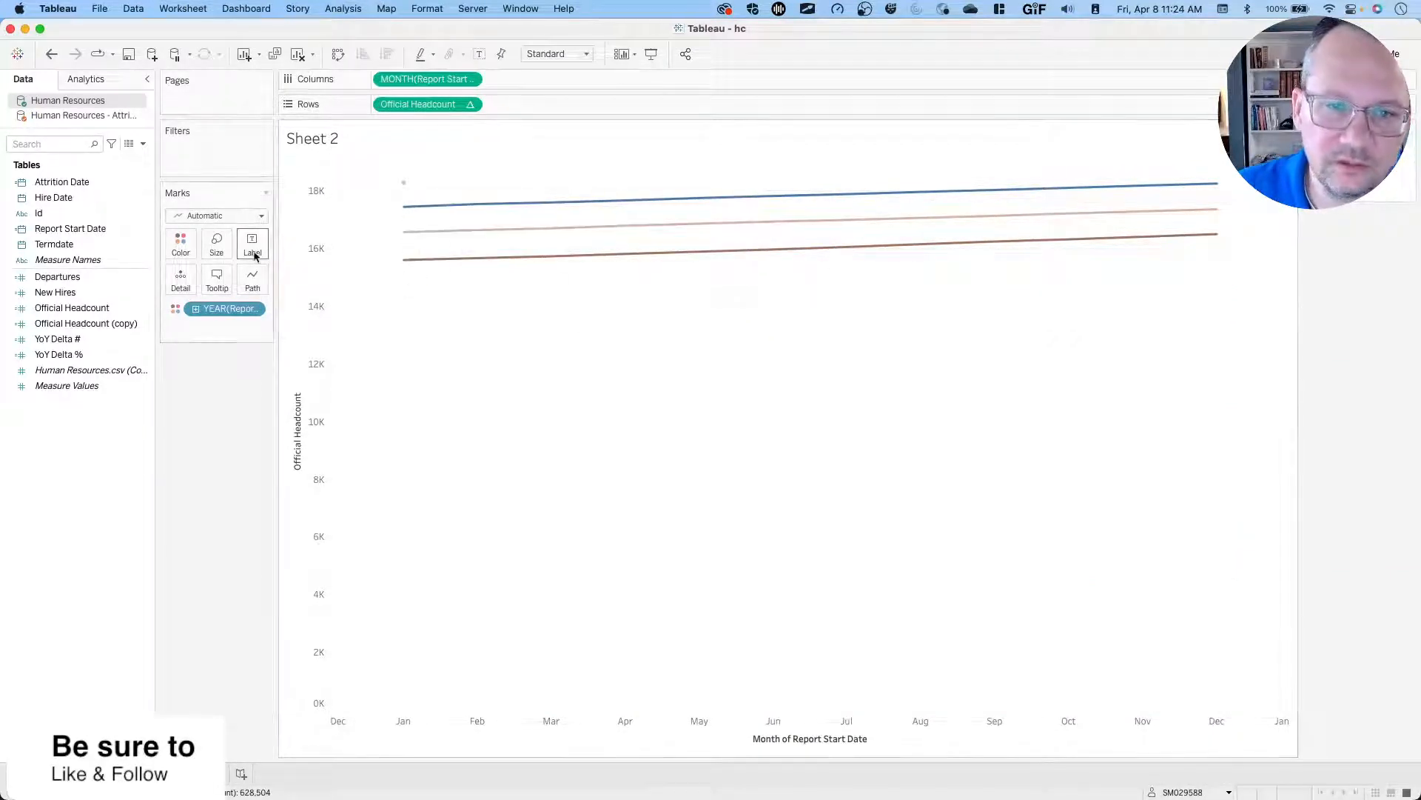
Show mark labels on the headcount lines and compare them with the reference chart in Chrome.
left_click(479, 54)
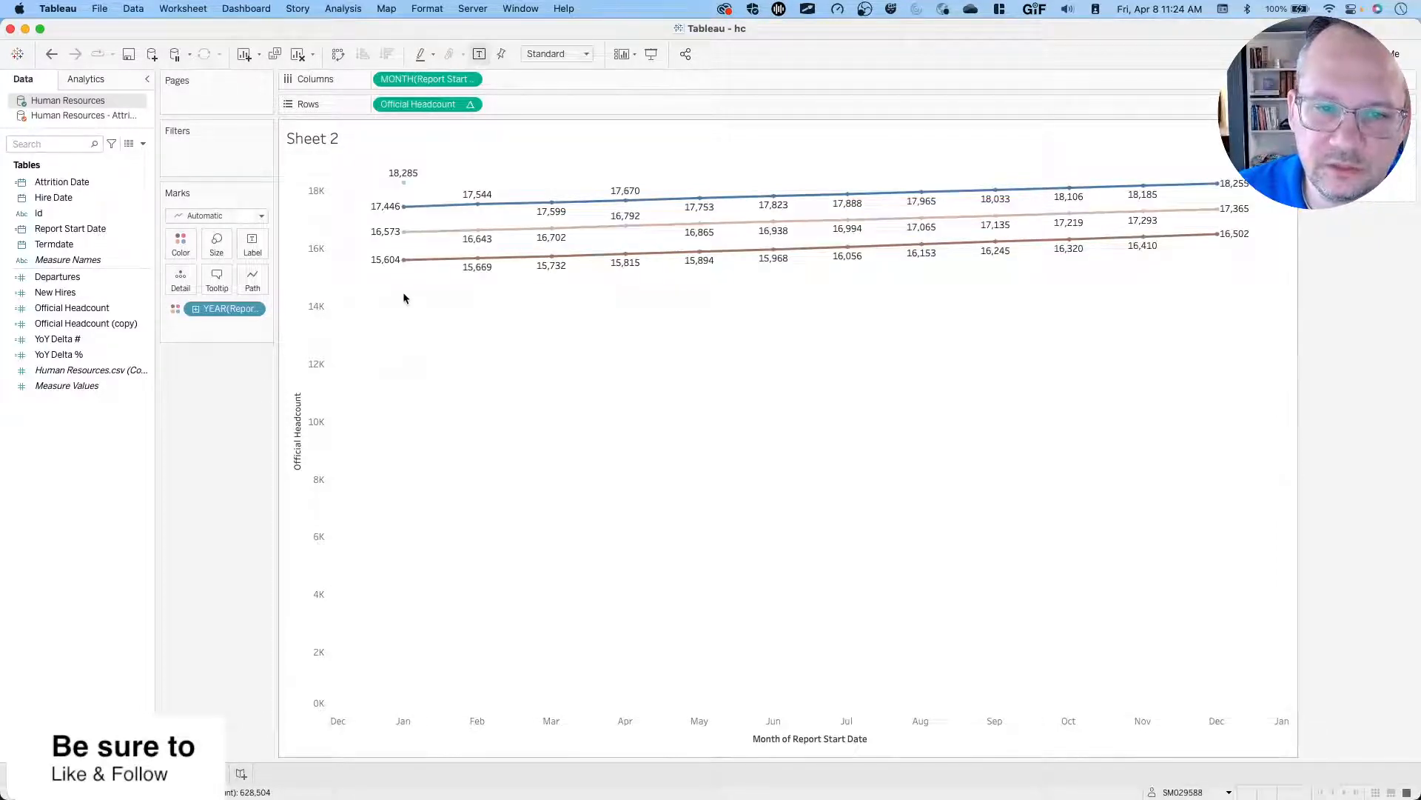
key("ctrl+Left")
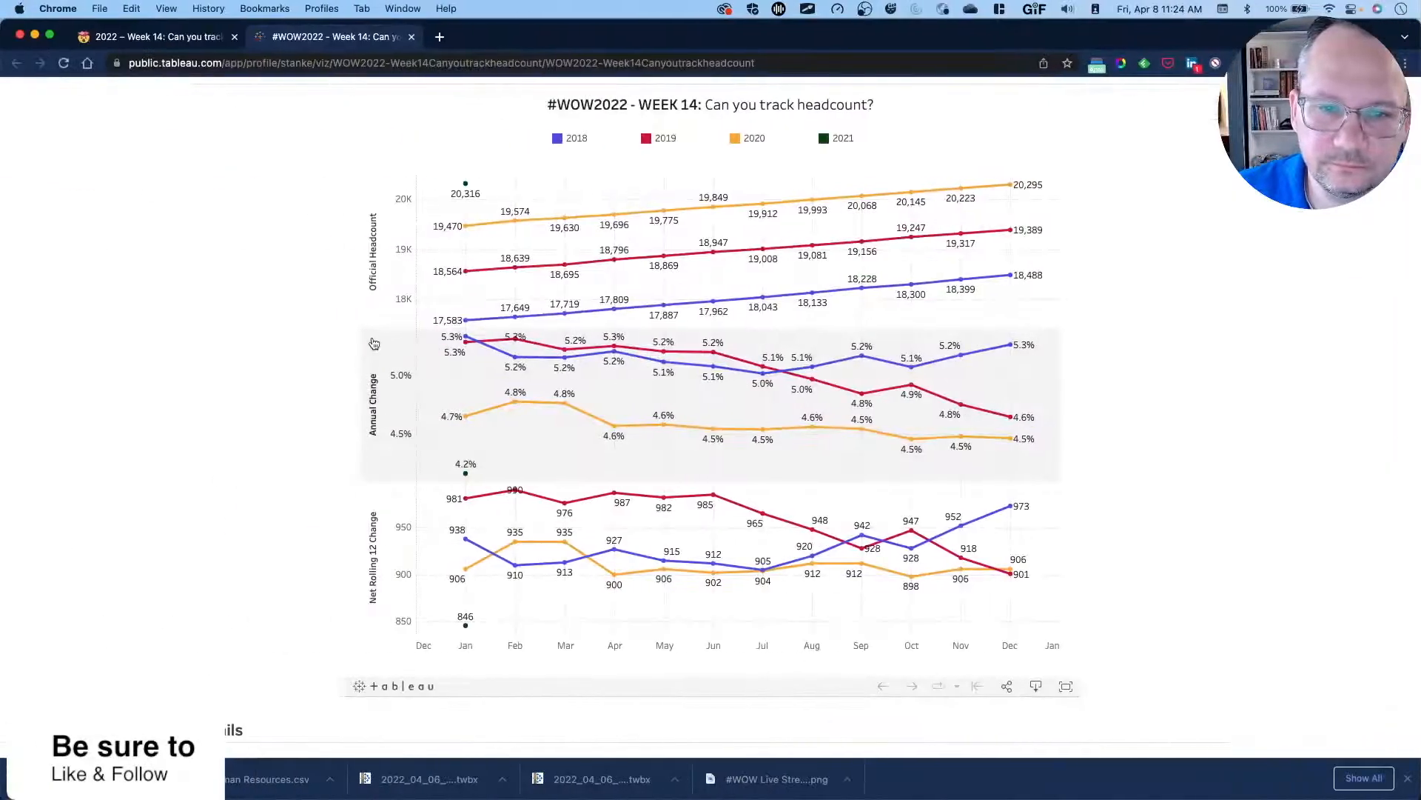
key("ctrl+Right")
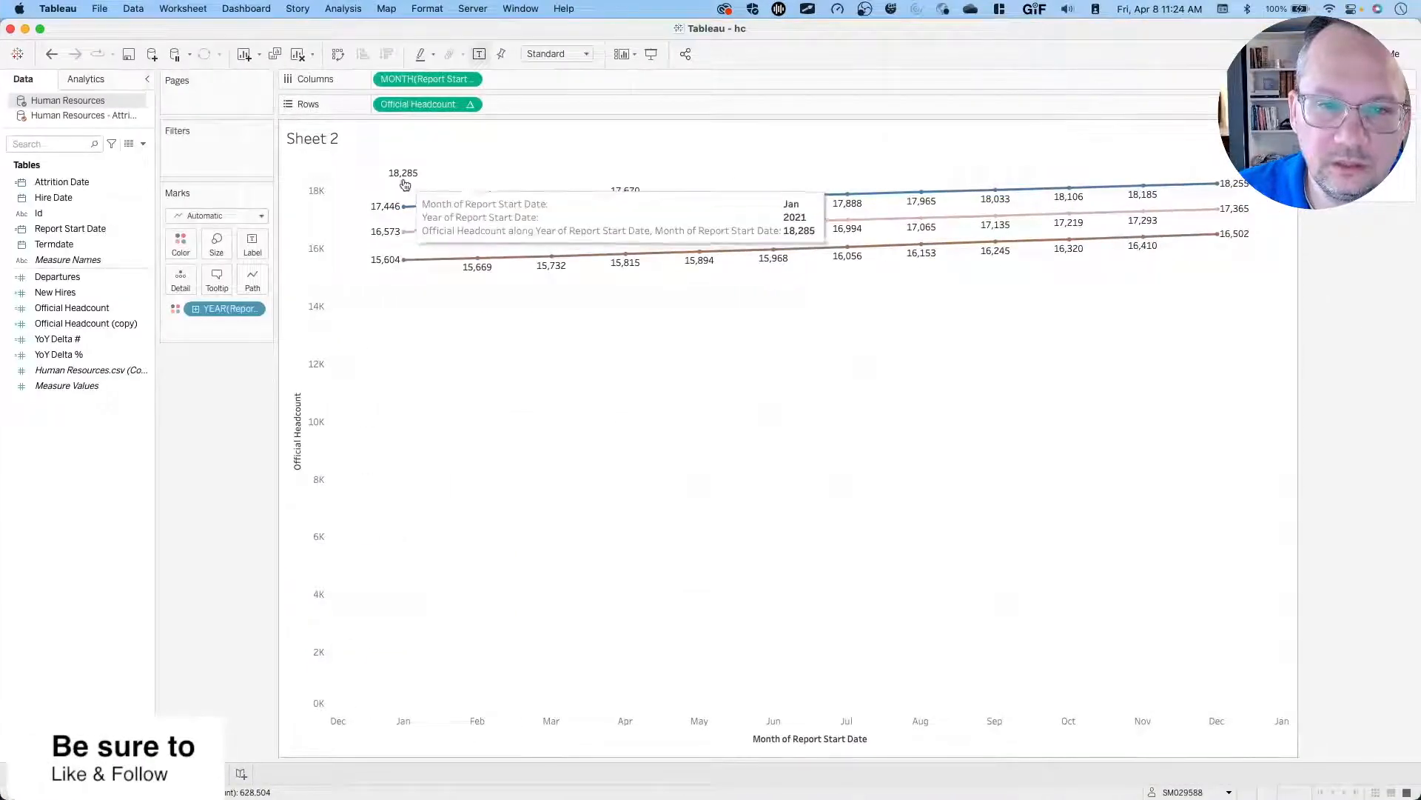
left_click(471, 104)
left_click(490, 97)
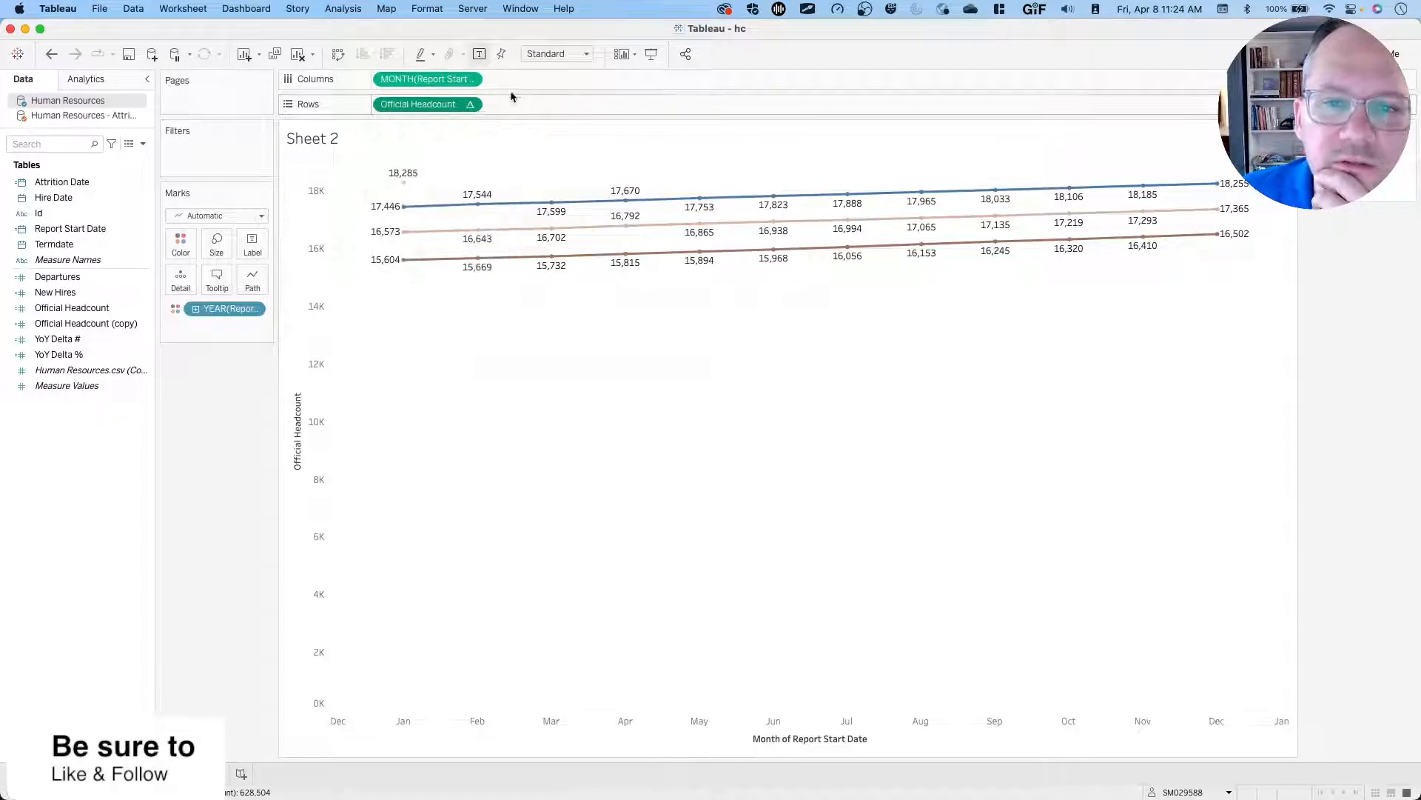
left_click(470, 104)
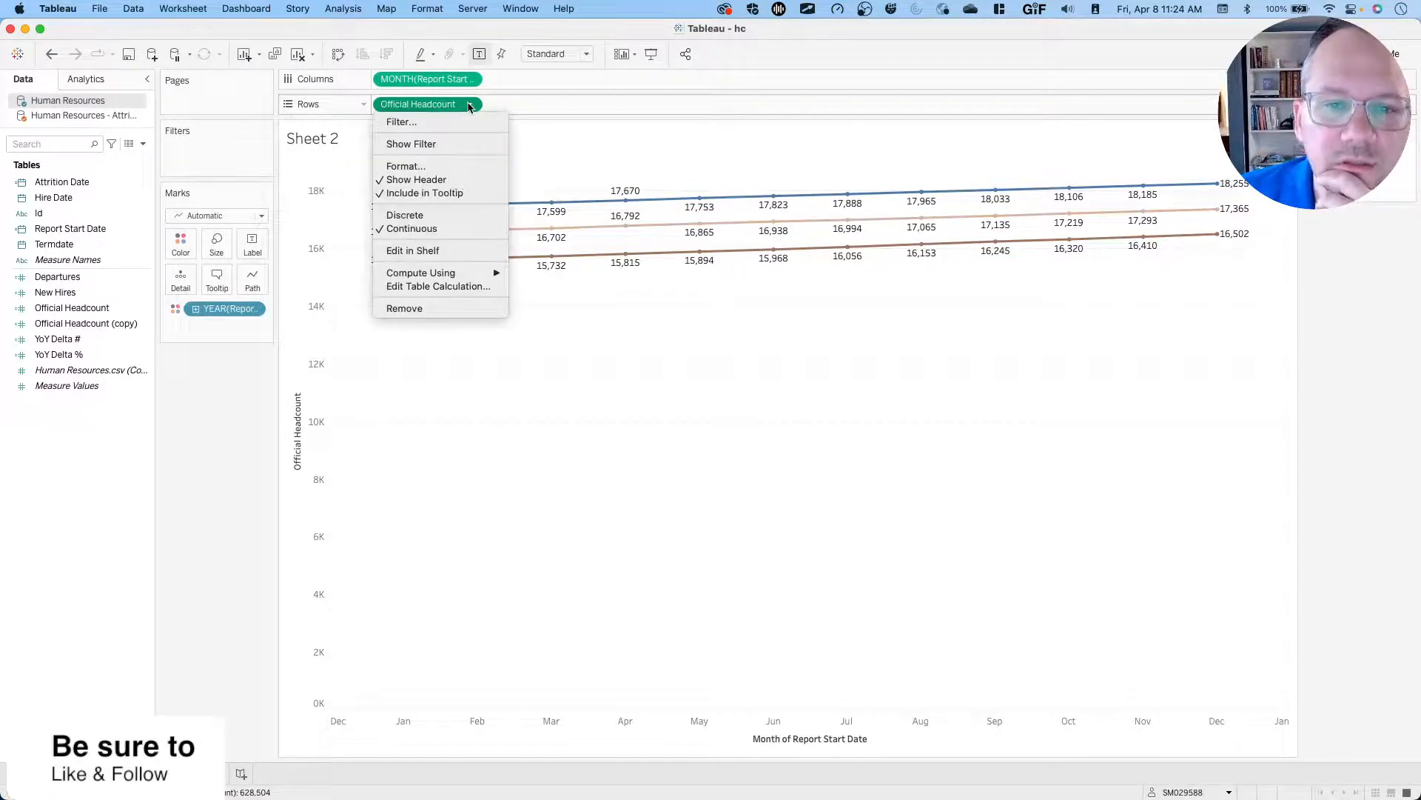
left_click(457, 526)
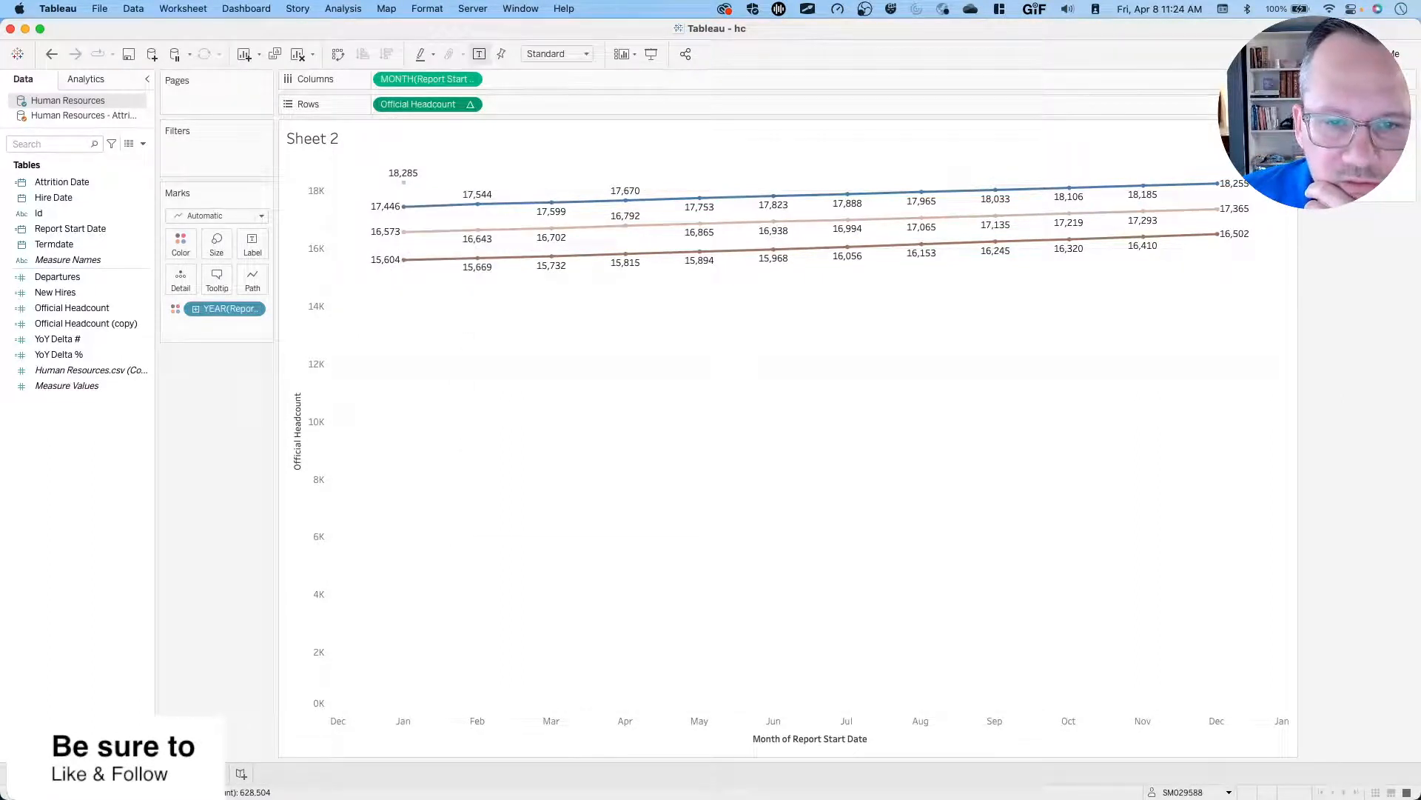
Compare the latest monthly headcounts in the Sheet 1 table with the reference chart in Chrome, and return to Sheet 2.
left_click(98, 773)
scroll(601, 595, "down", 15)
scroll(601, 595, "down", 20)
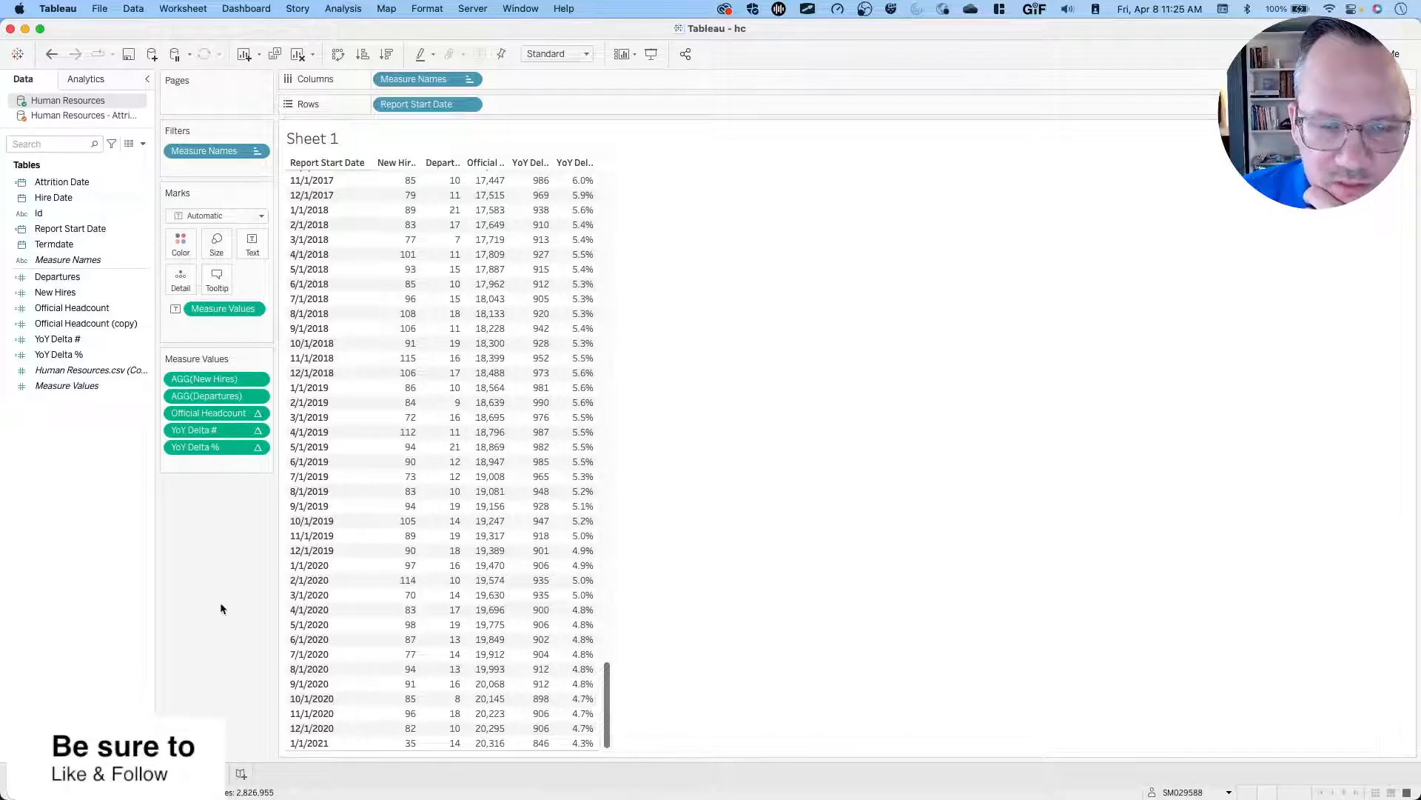
key("ctrl+Left")
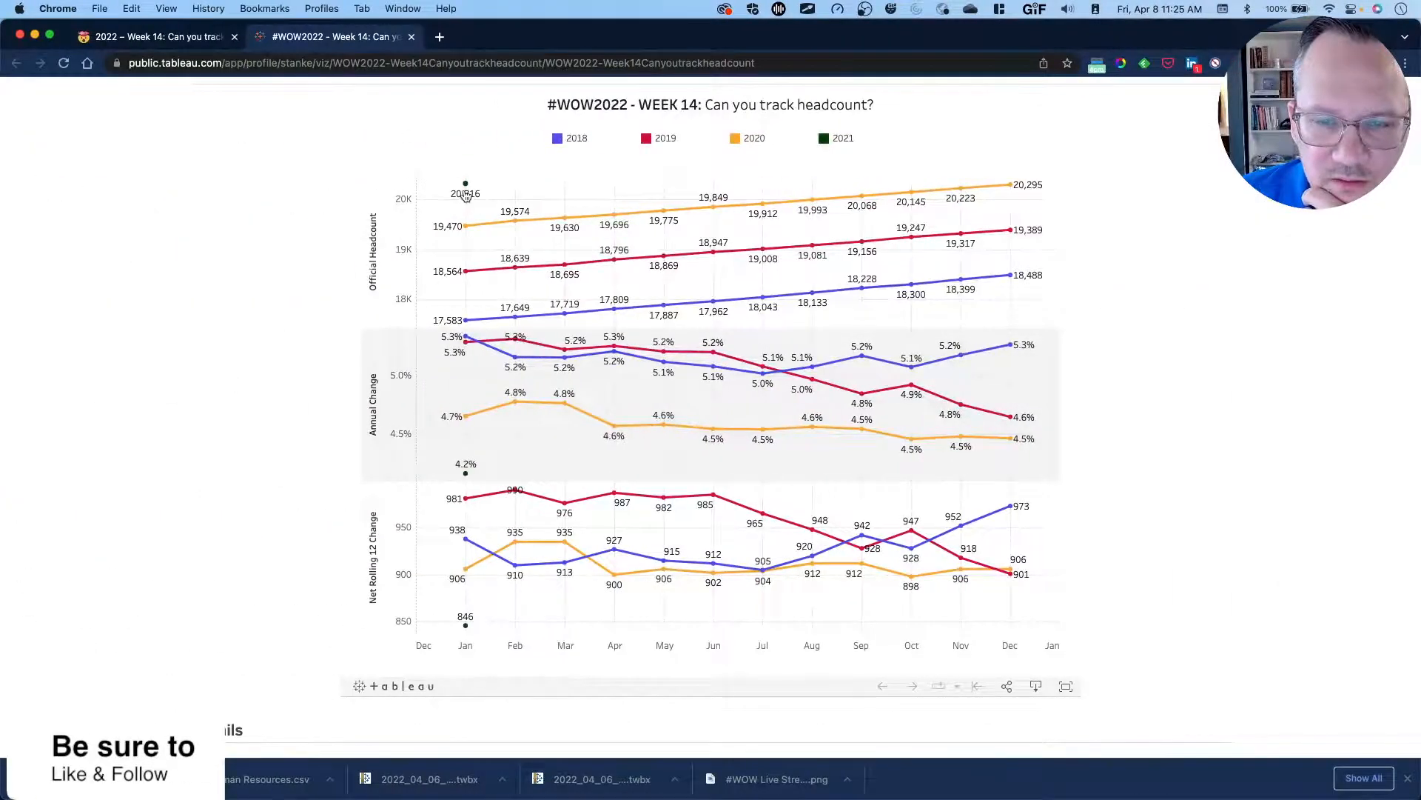
key("ctrl+Right")
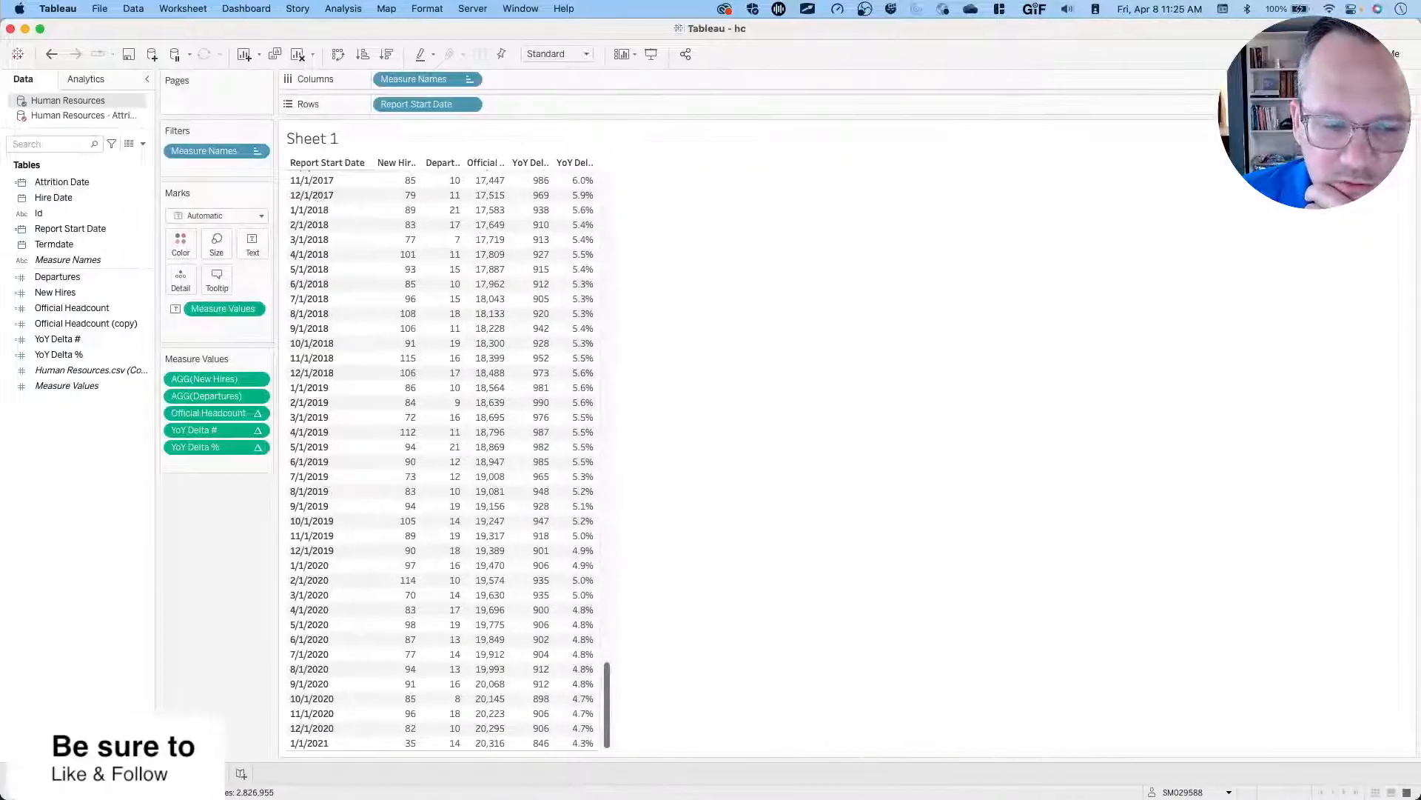
left_click(154, 773)
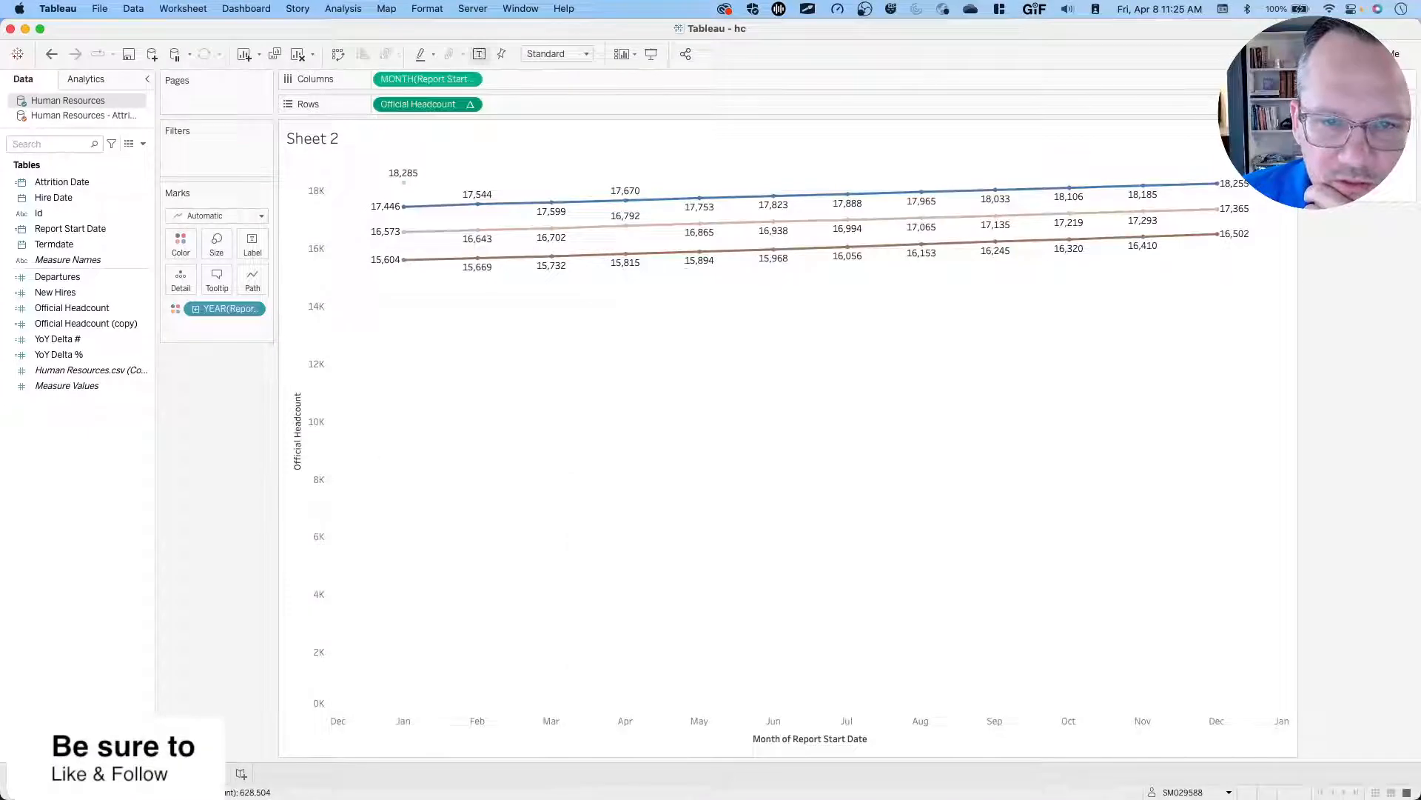
Examine the dimensions and their order in Official Headcount's table calculation on Sheet 2.
left_click(470, 104)
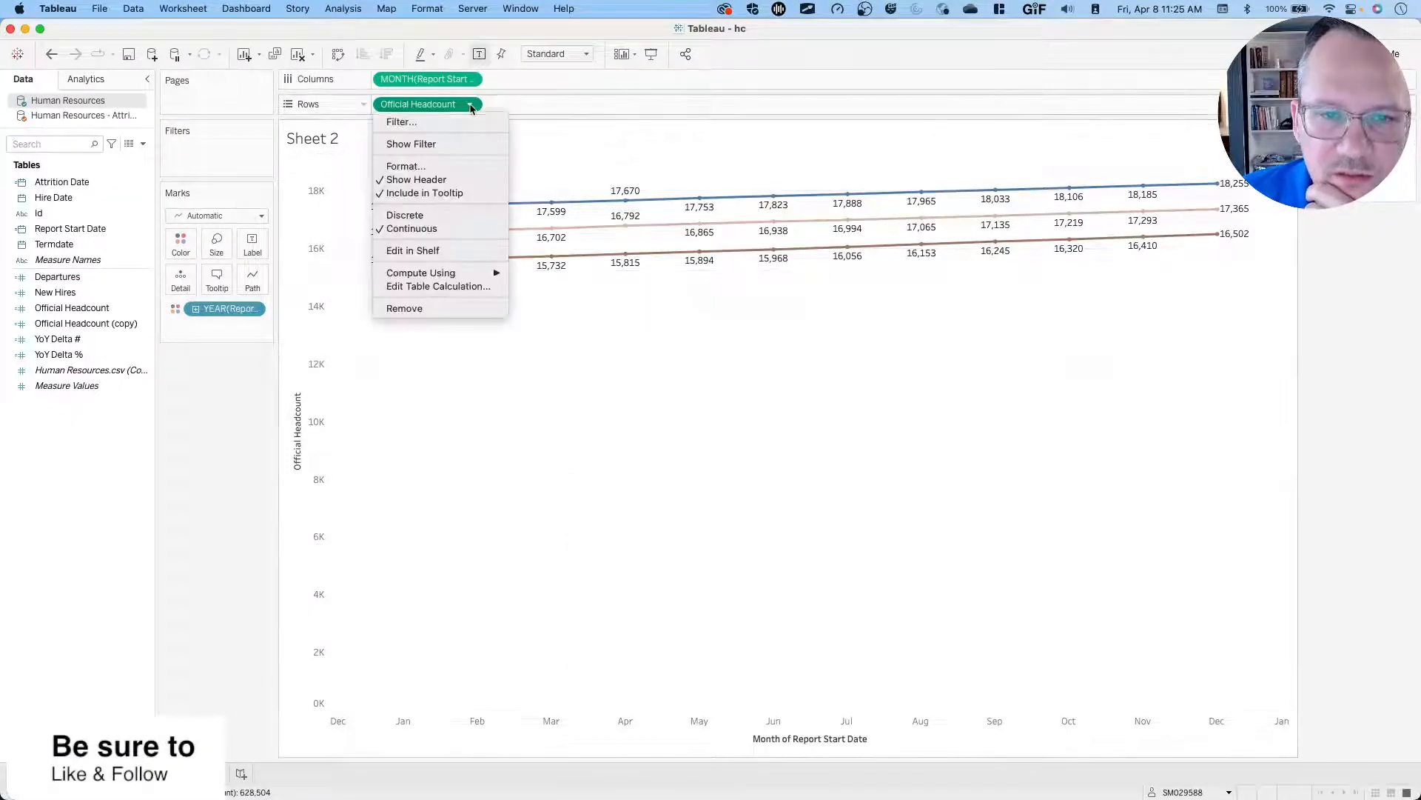
left_click(438, 287)
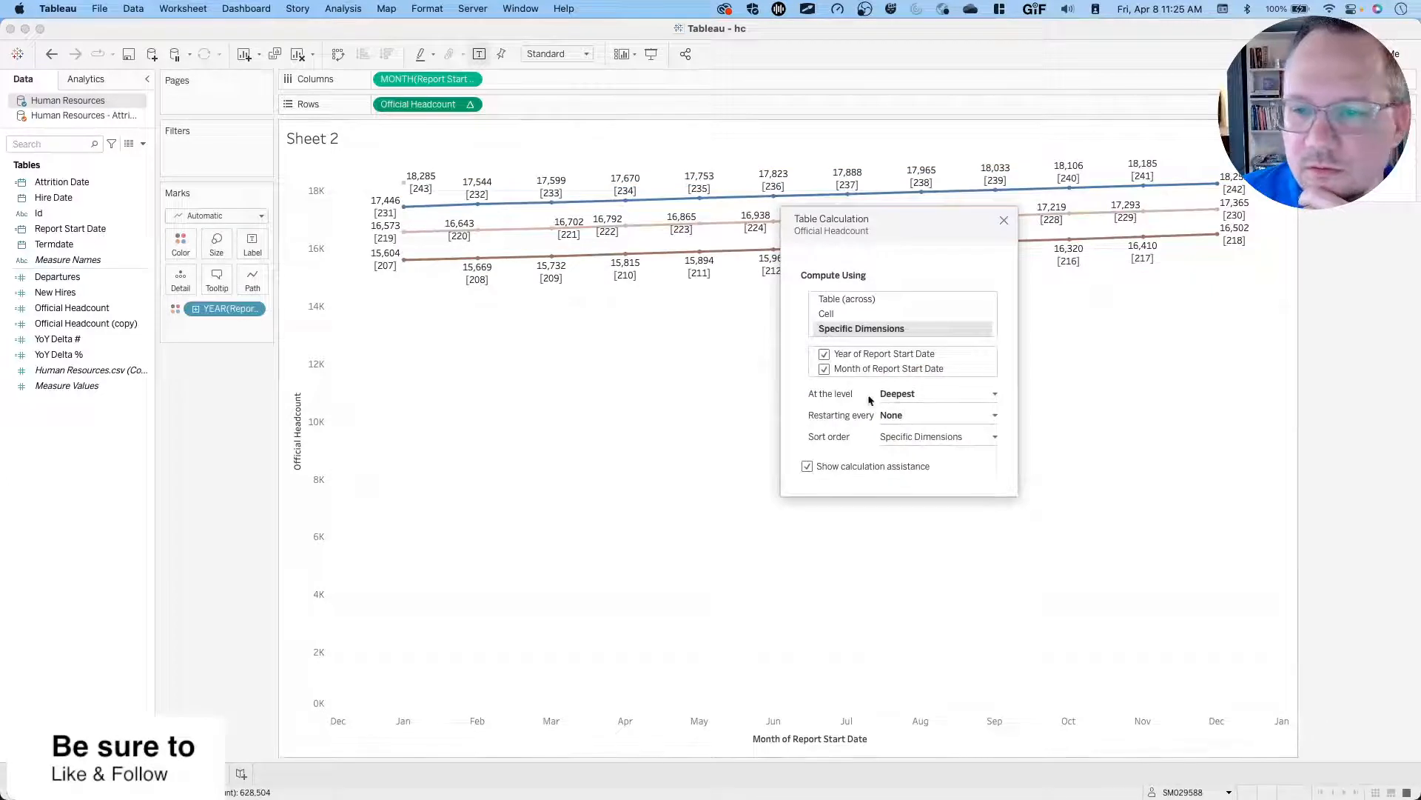
left_click_drag(848, 368, 887, 354)
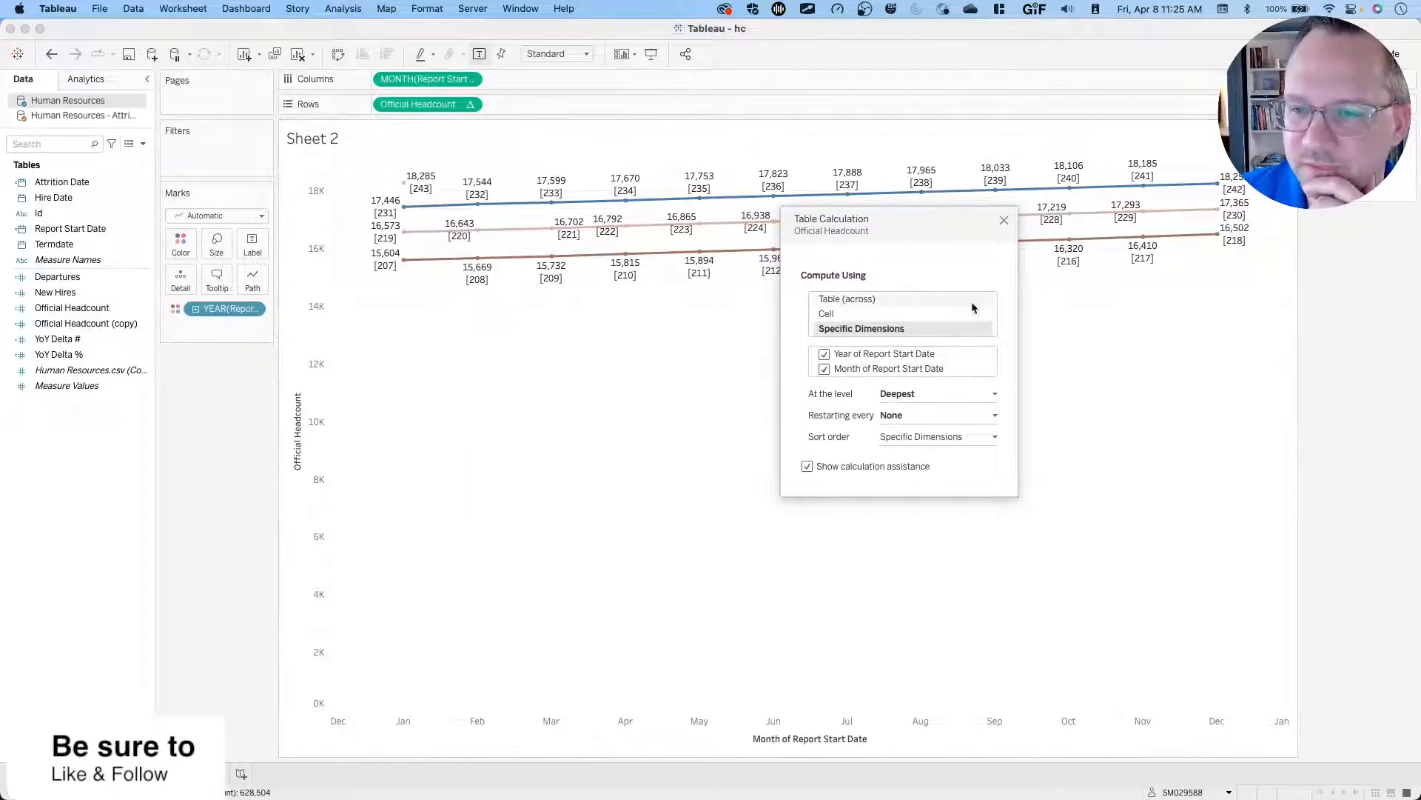
left_click(1004, 222)
mouse_move(406, 264)
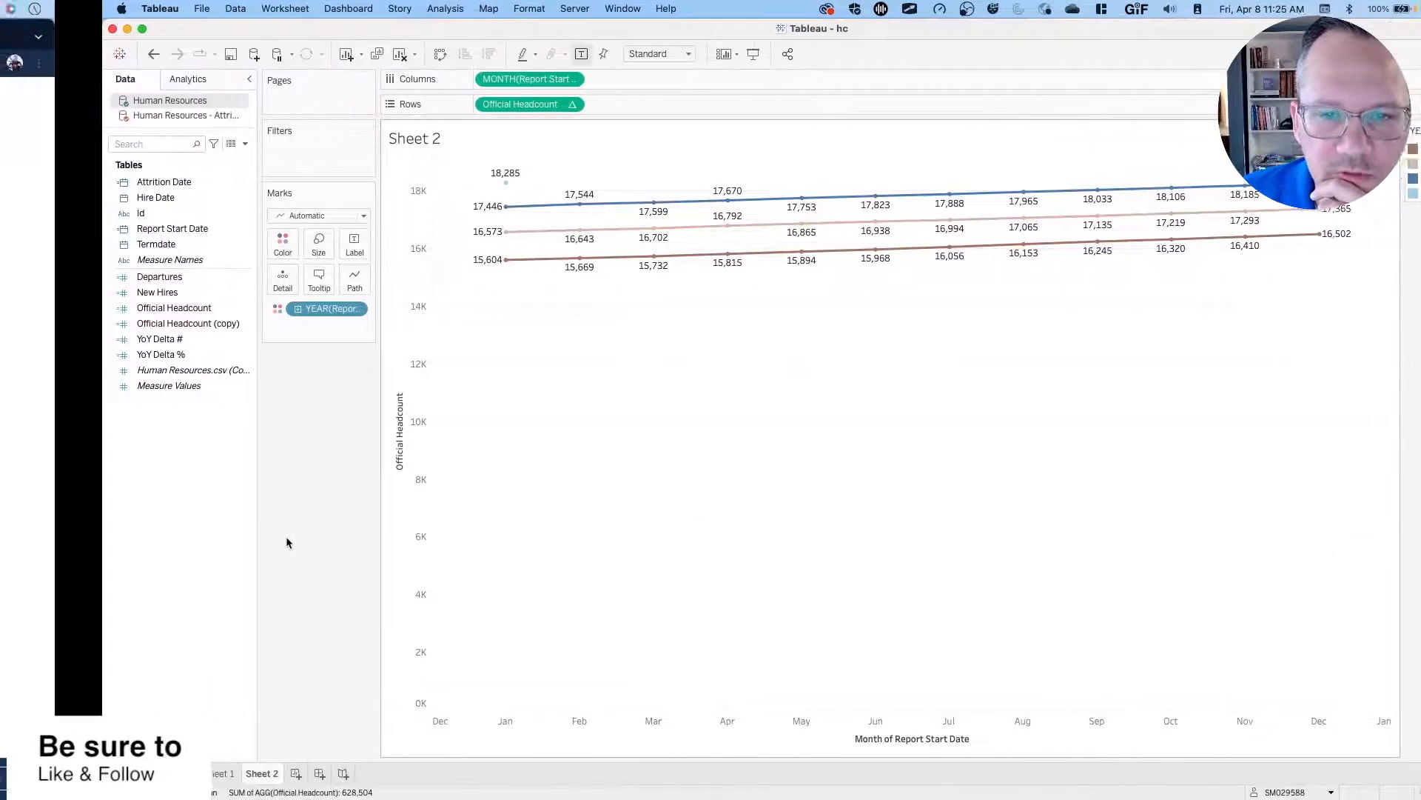
Check the January 2021 headcount on Sheet 1 and how Official Headcount is computed there.
left_click(115, 773)
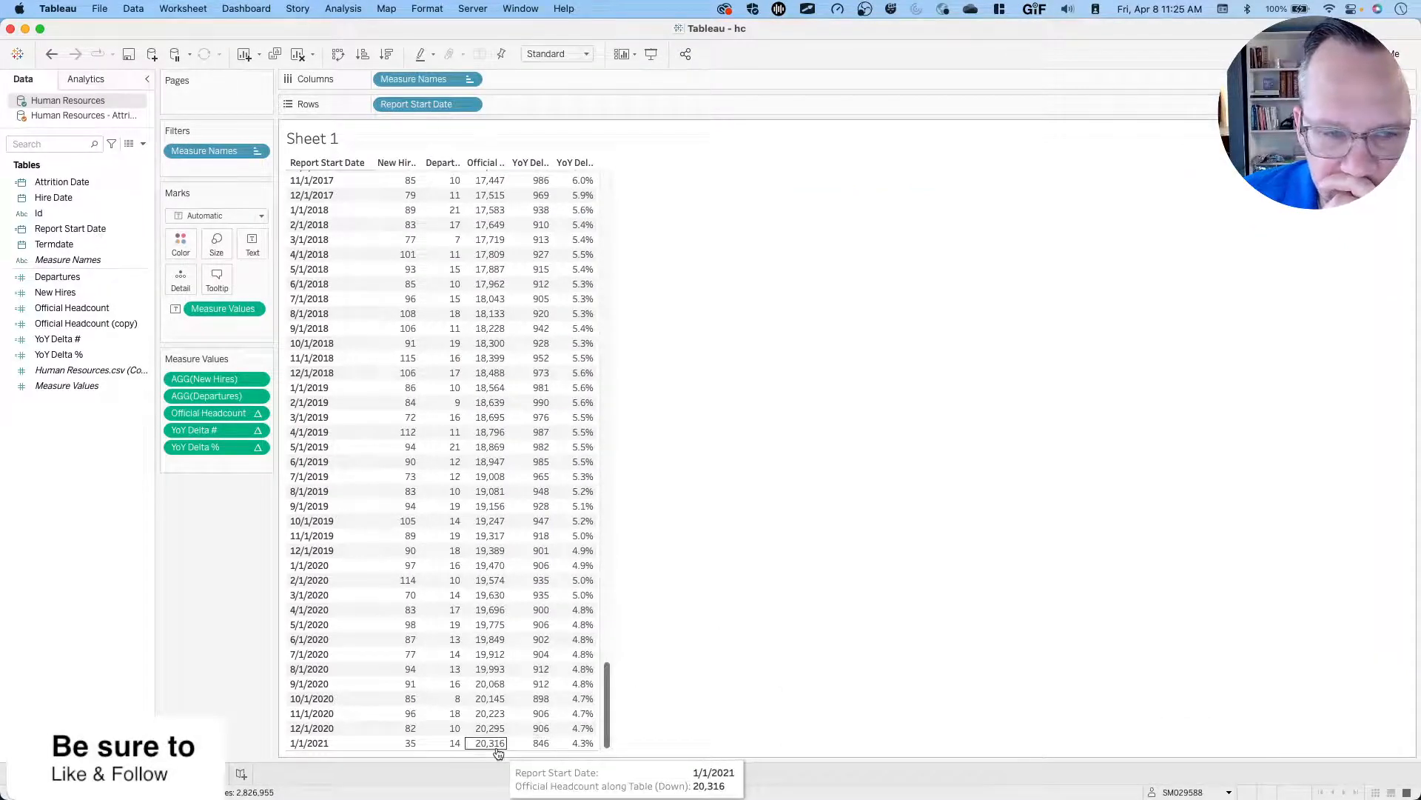
left_click(258, 414)
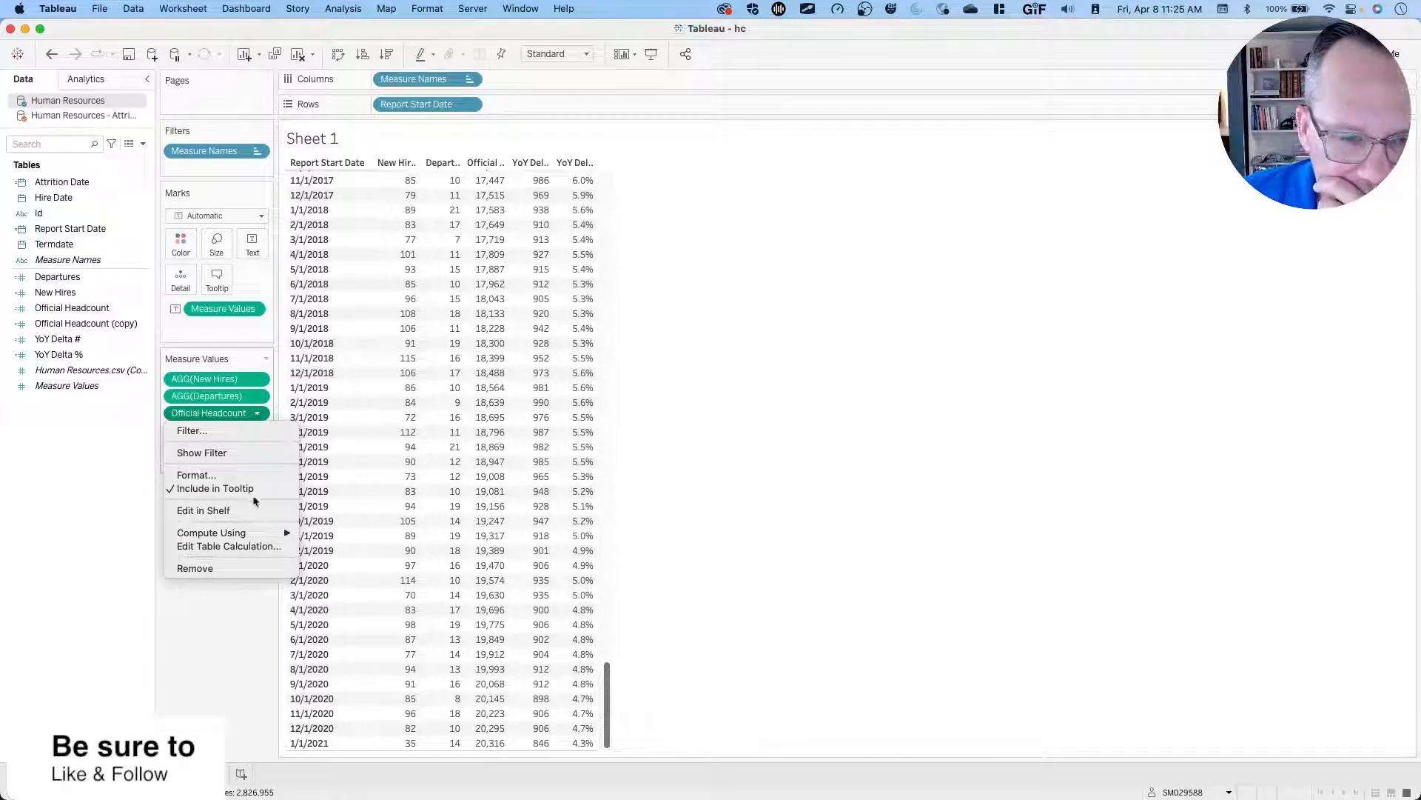
left_click(242, 544)
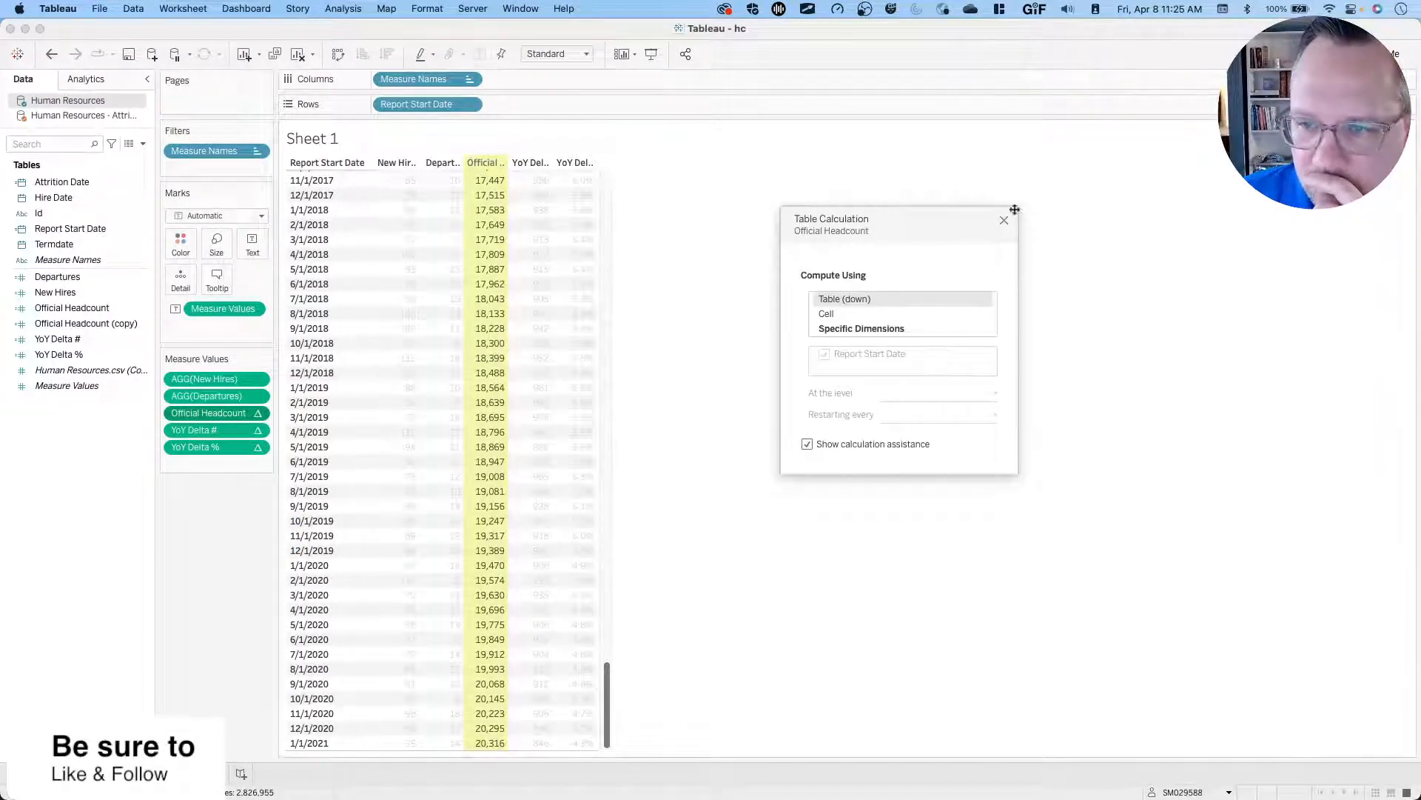
left_click(1004, 220)
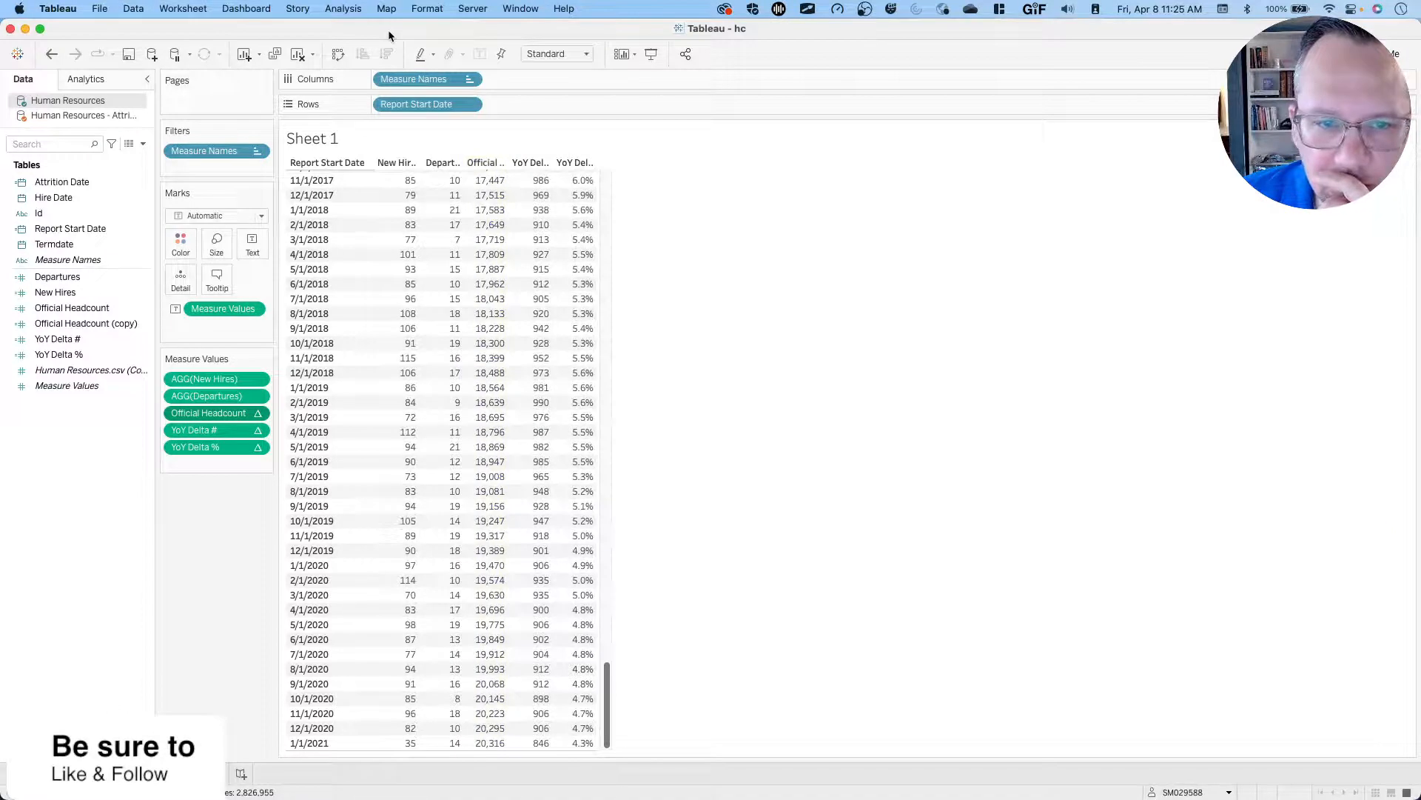
Break the Sheet 1 table rows down by discrete Year and Month of Report Start Date instead of the exact date.
left_click(470, 105)
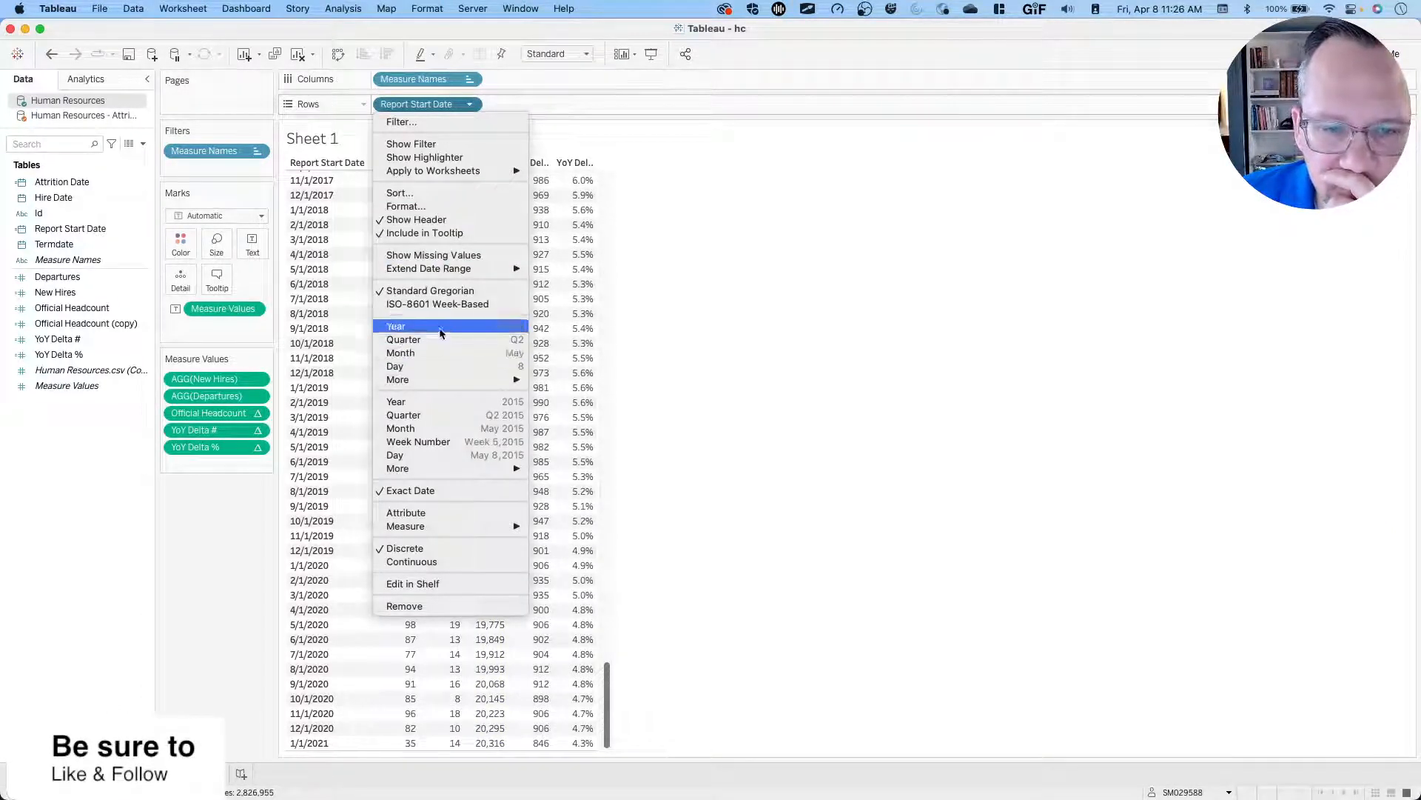
left_click(443, 326)
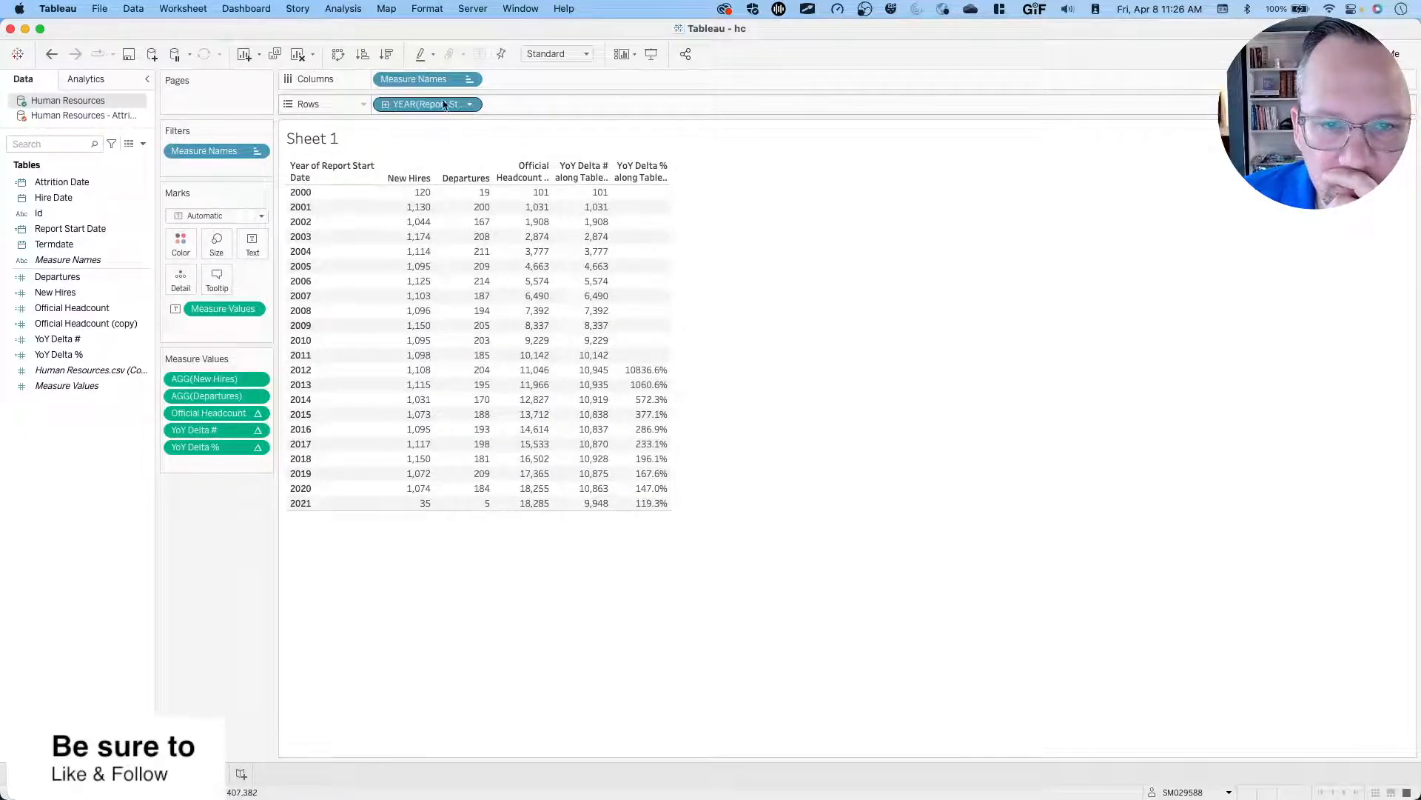
left_click(385, 104)
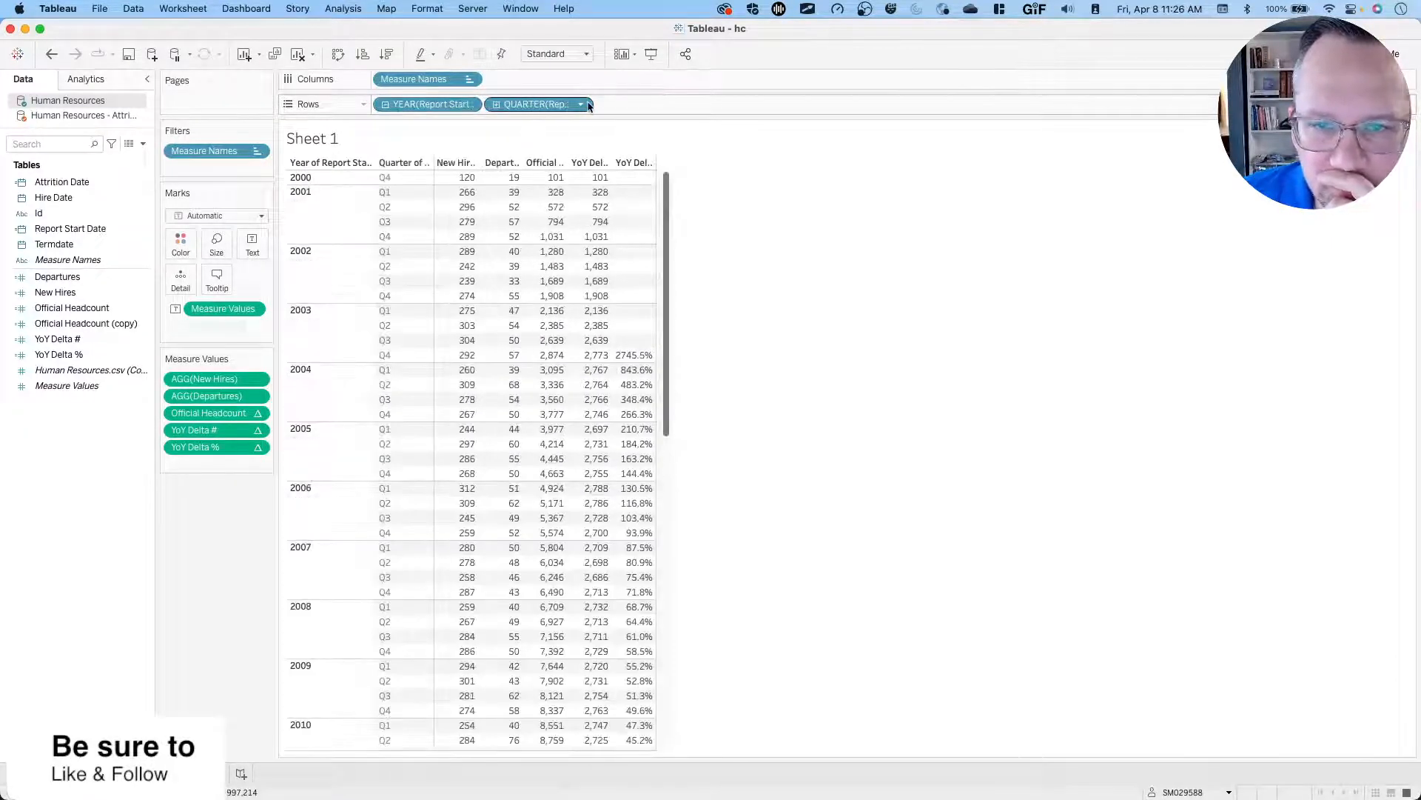
left_click(582, 105)
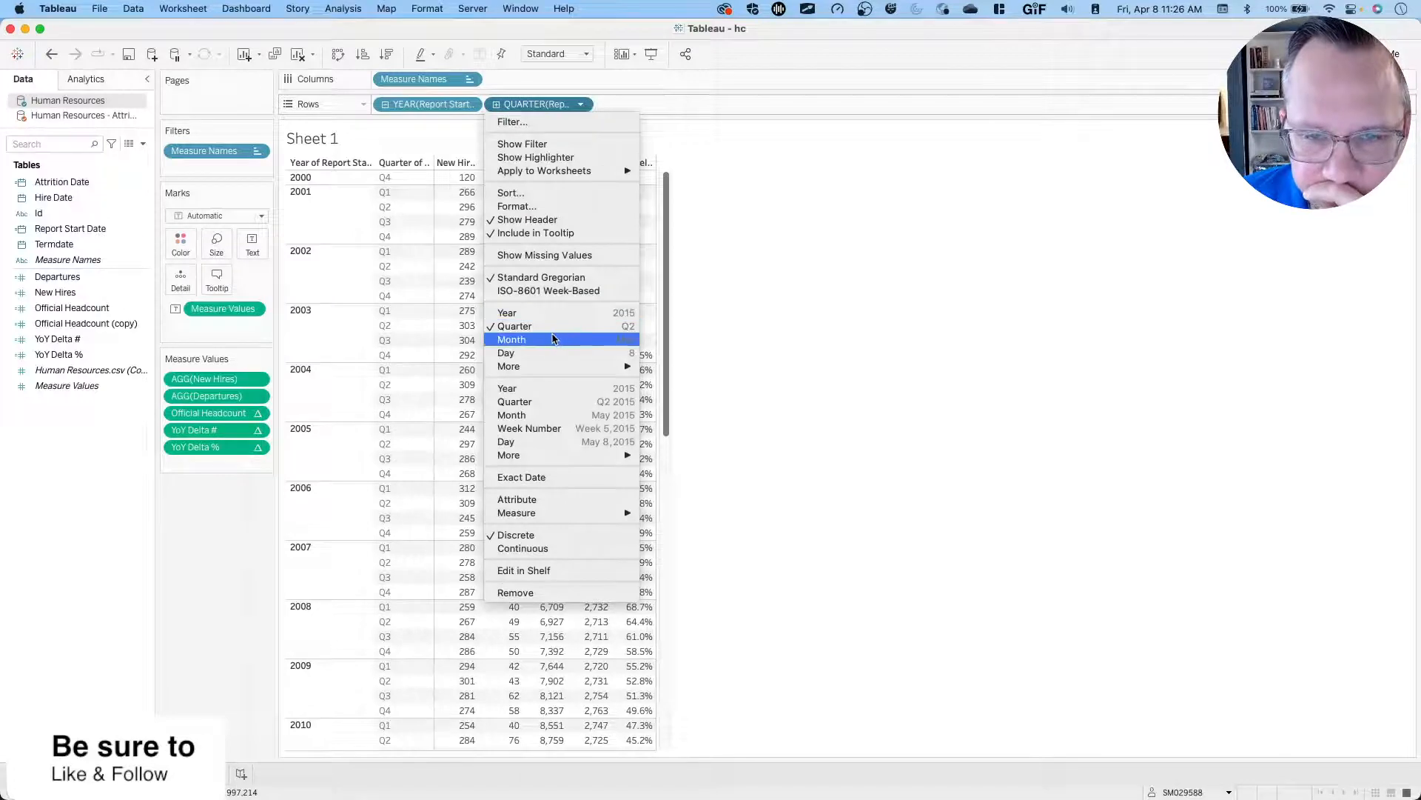
left_click(554, 339)
scroll(590, 555, "down", 15)
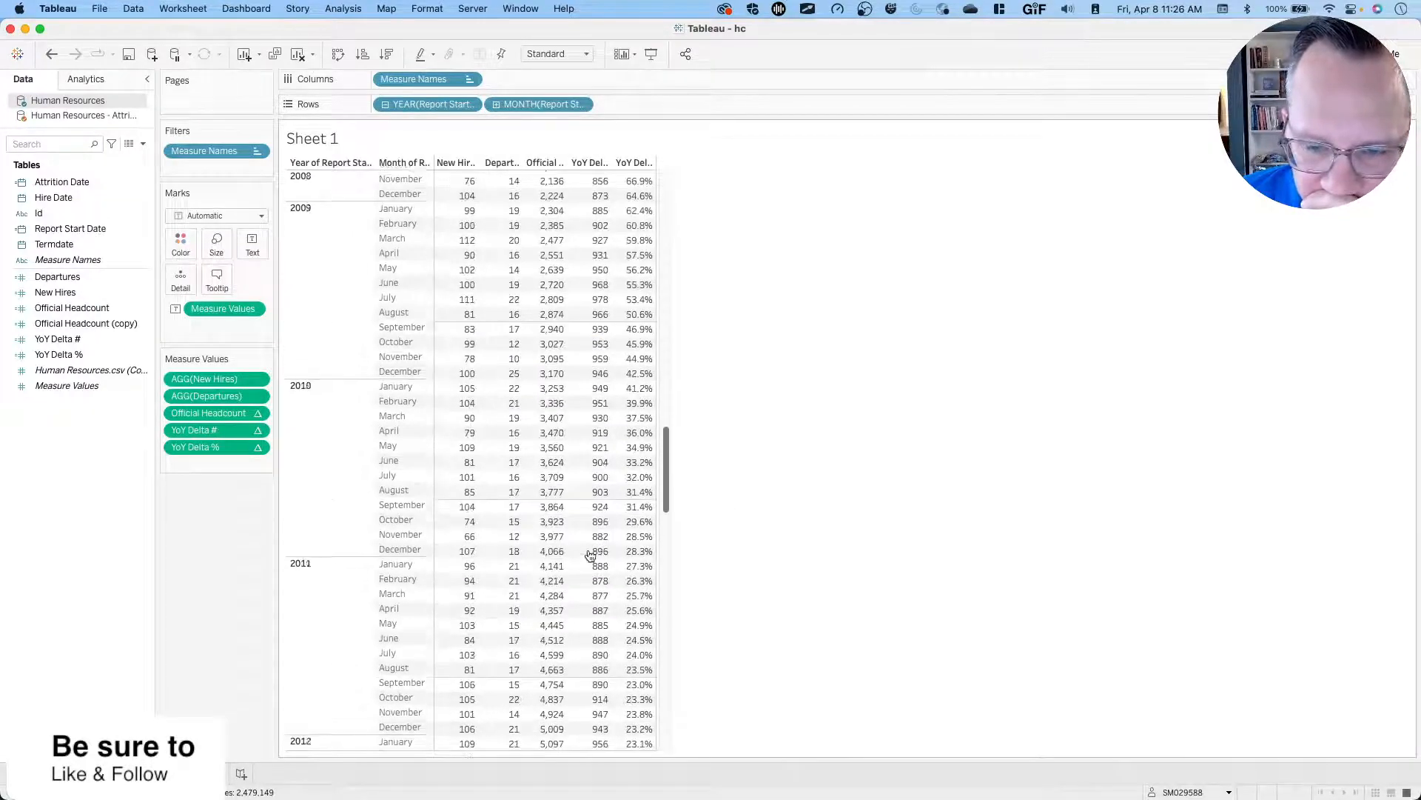
scroll(590, 556, "down", 20)
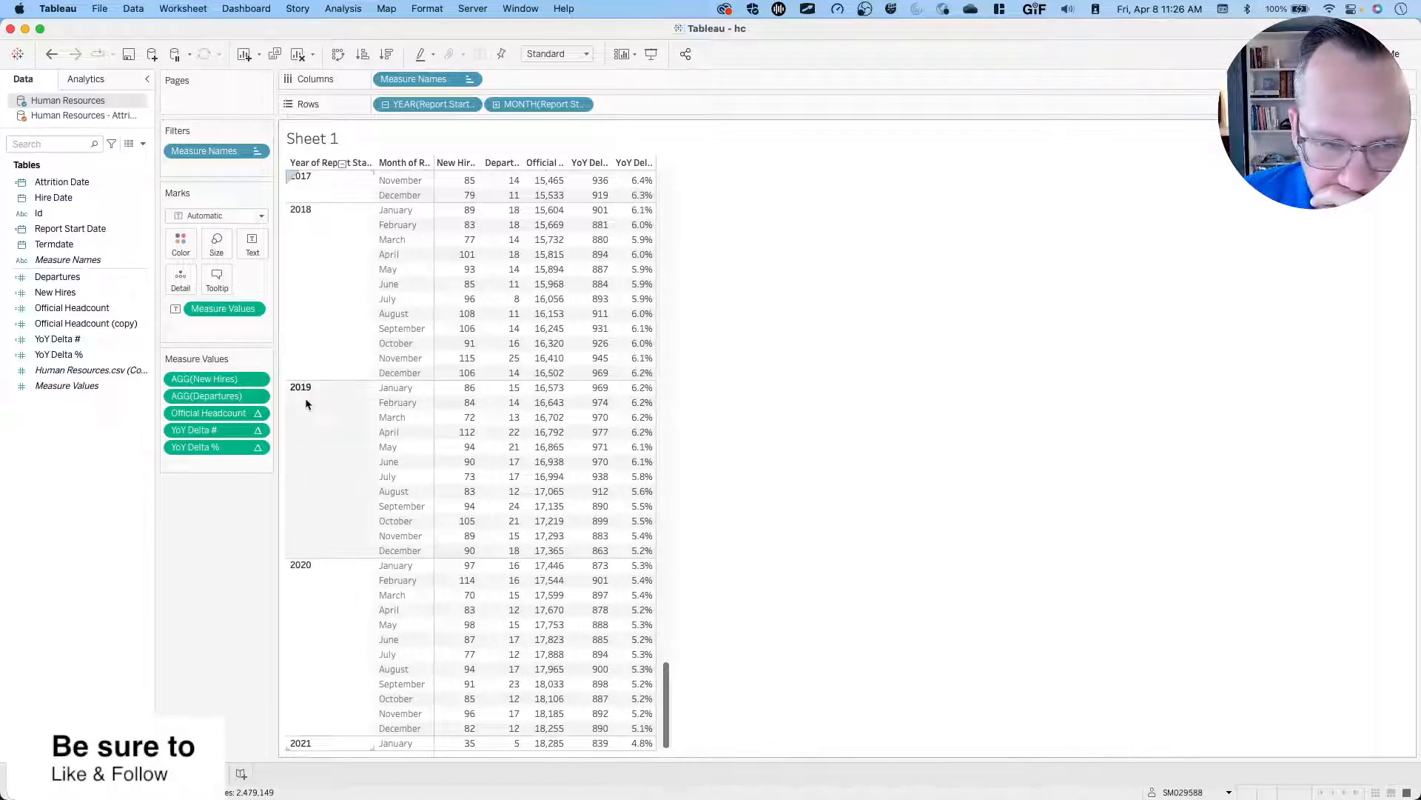
Compute Official Headcount on Sheet 1 using specific dimensions, including both Year and Month of Report Start Date.
left_click(258, 413)
mouse_move(248, 533)
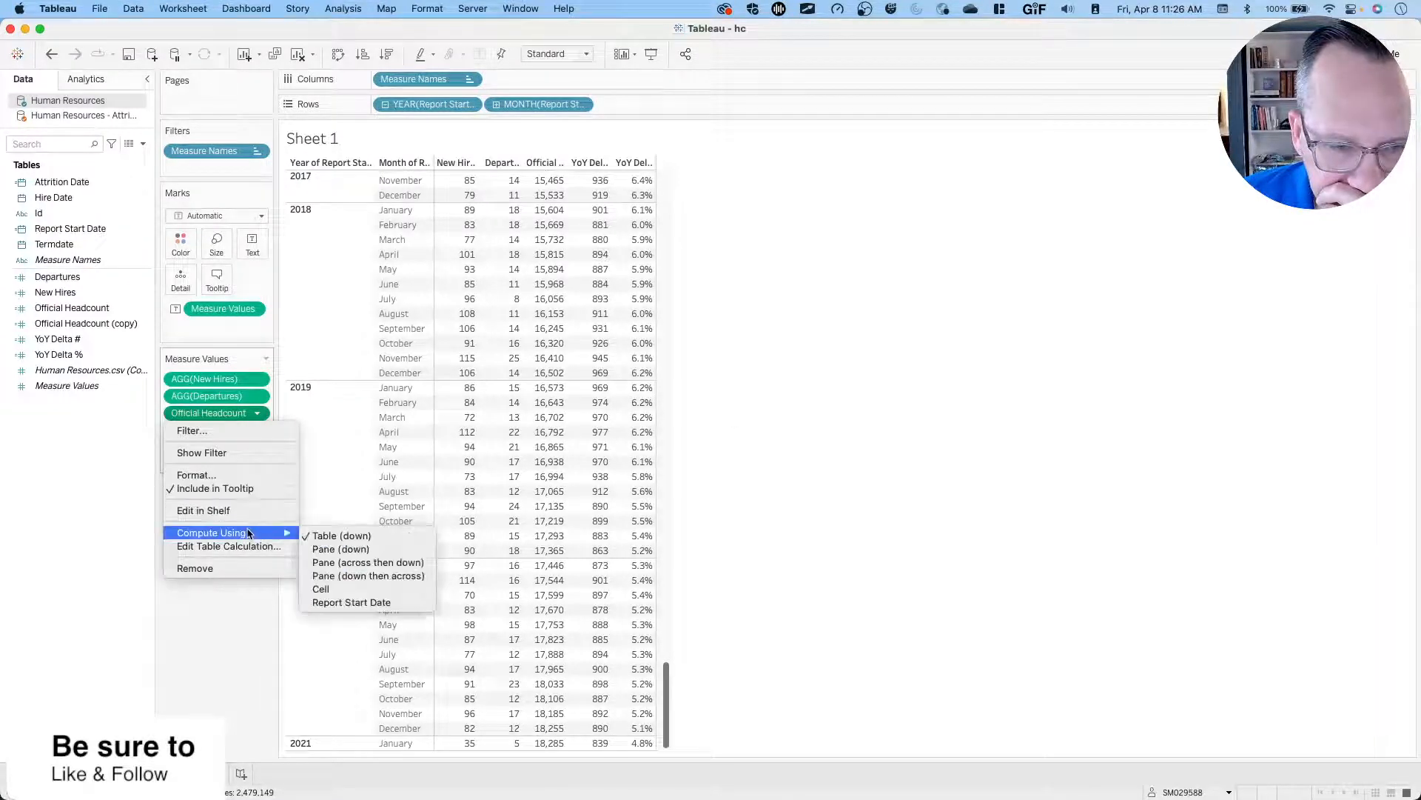
left_click(247, 547)
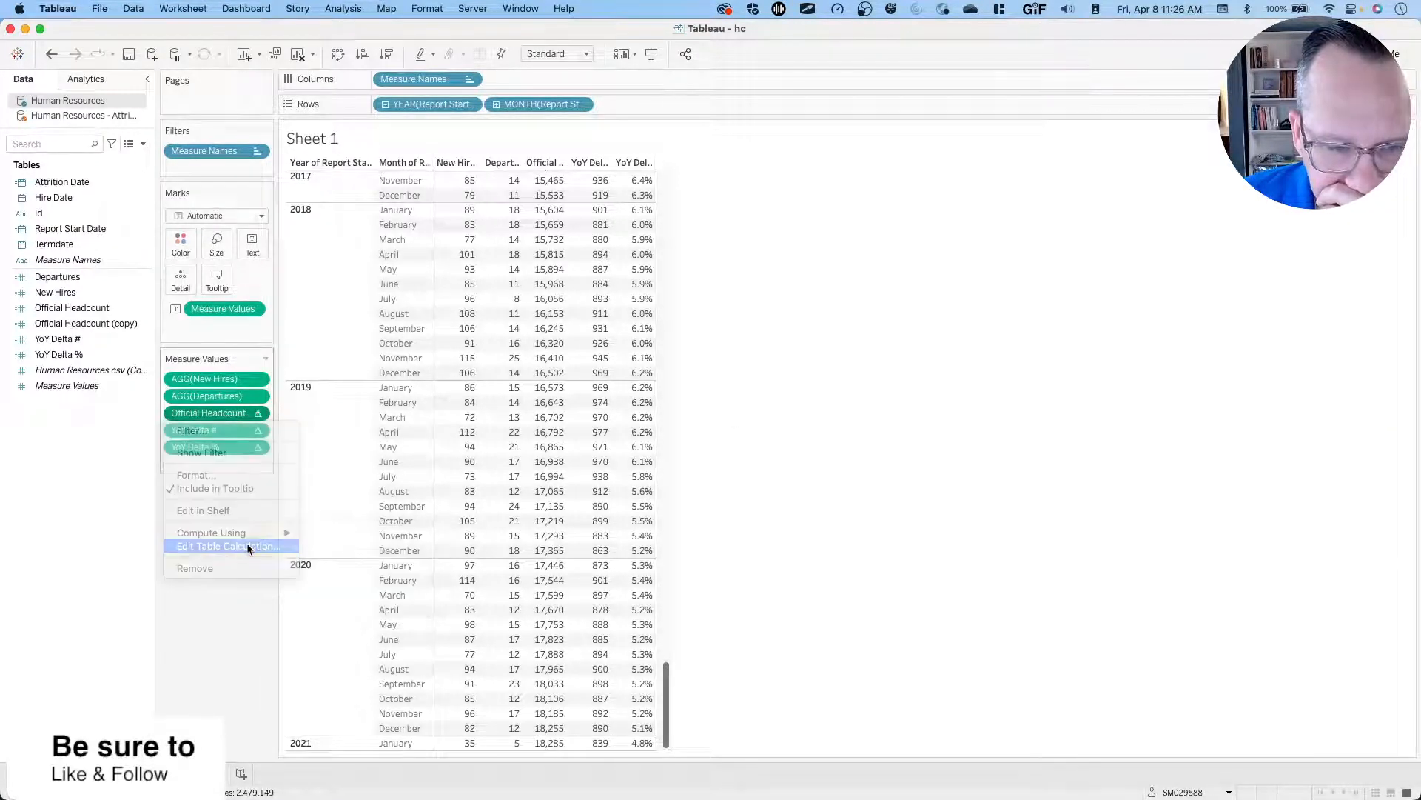
left_click(870, 373)
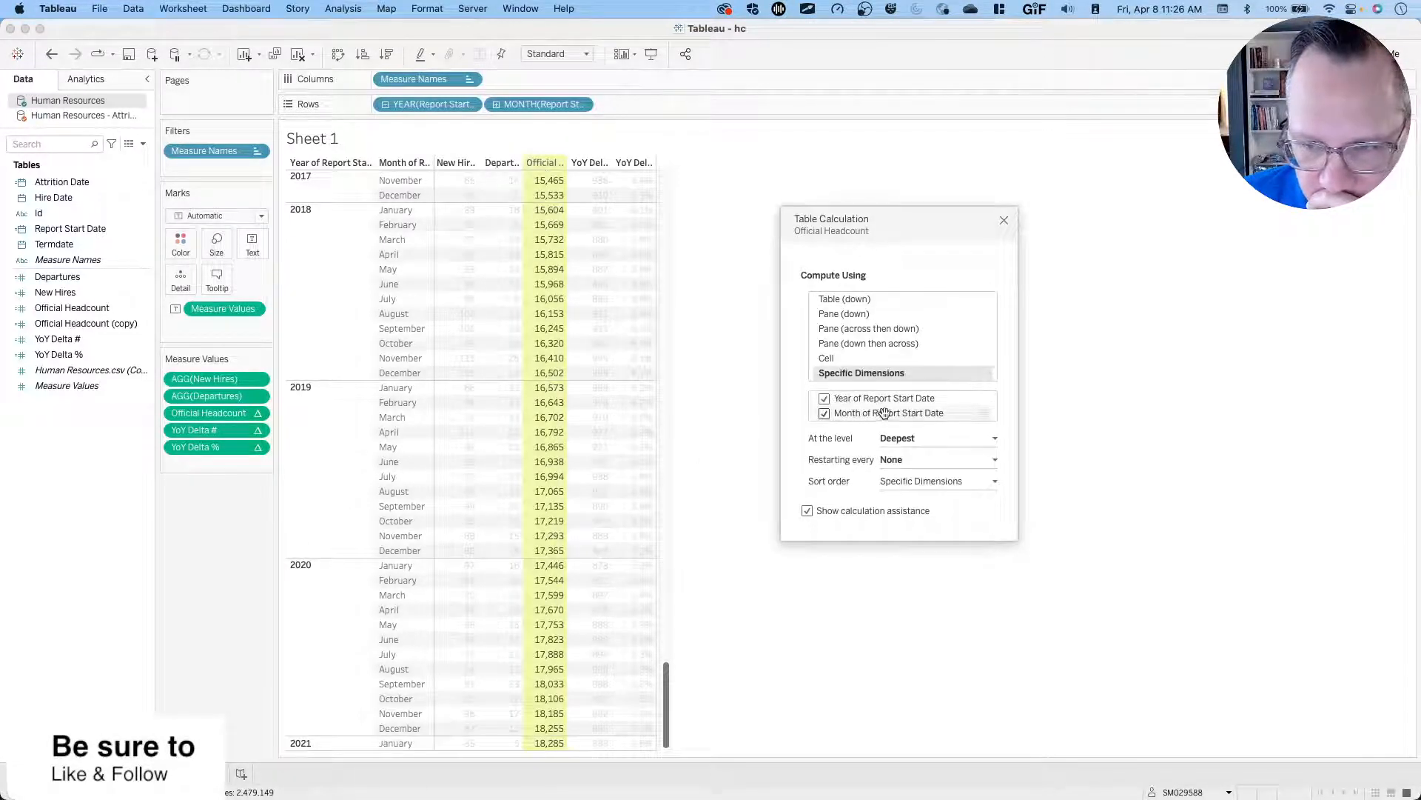
left_click_drag(885, 401, 880, 420)
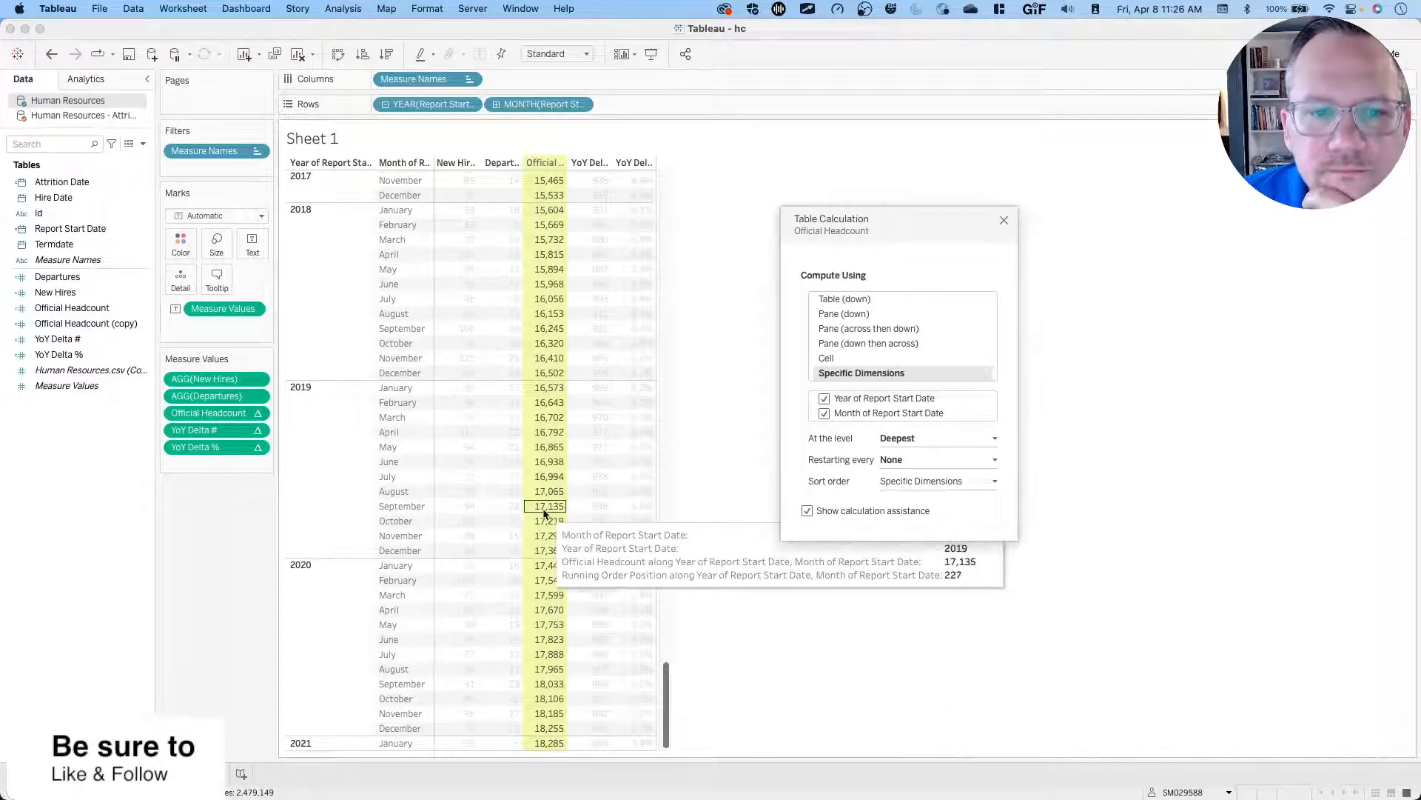
Review Official Headcount on Sheet 1 from its earliest months with calculation assistance, and close the table calculation settings.
scroll(550, 511, "up", 1)
scroll(544, 513, "up", 20)
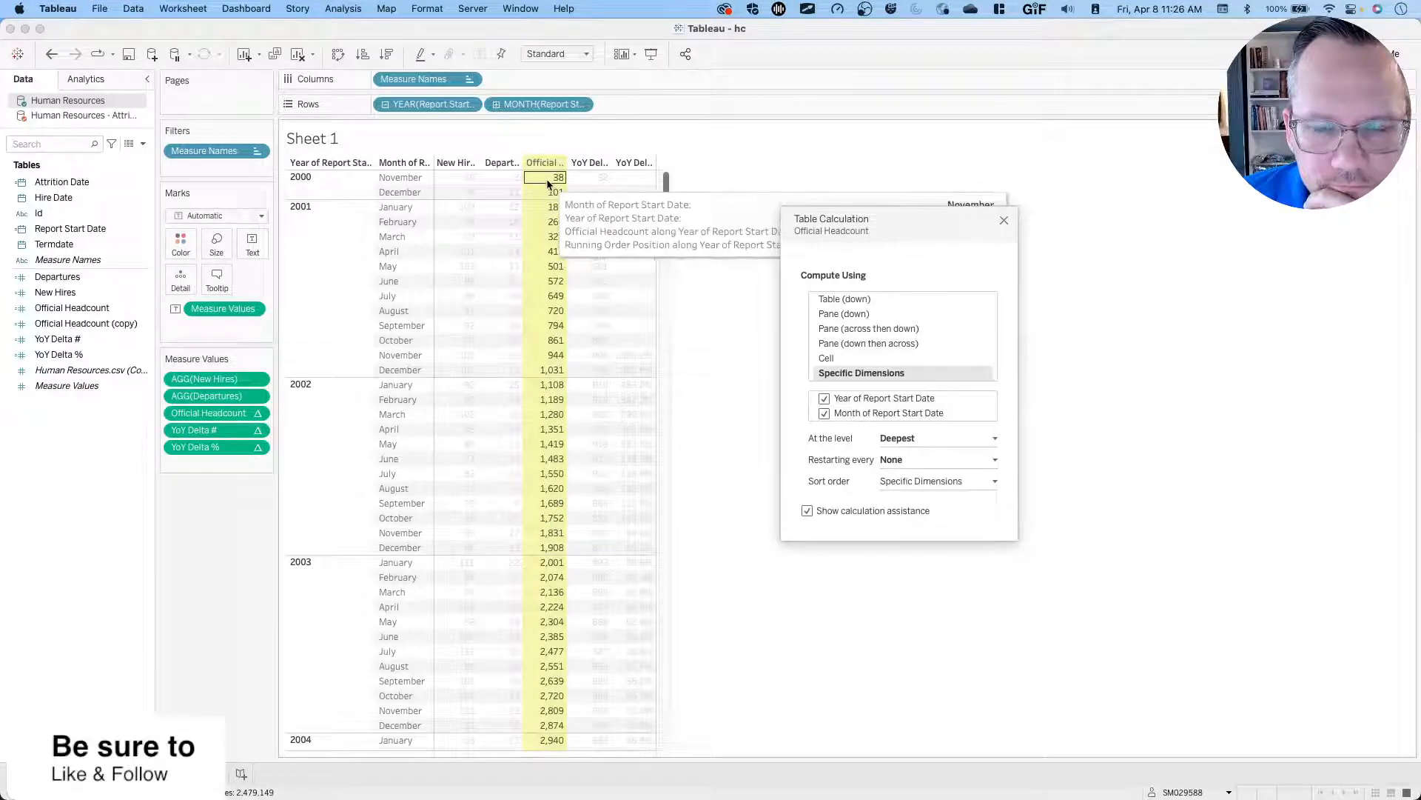
left_click_drag(913, 223, 1021, 218)
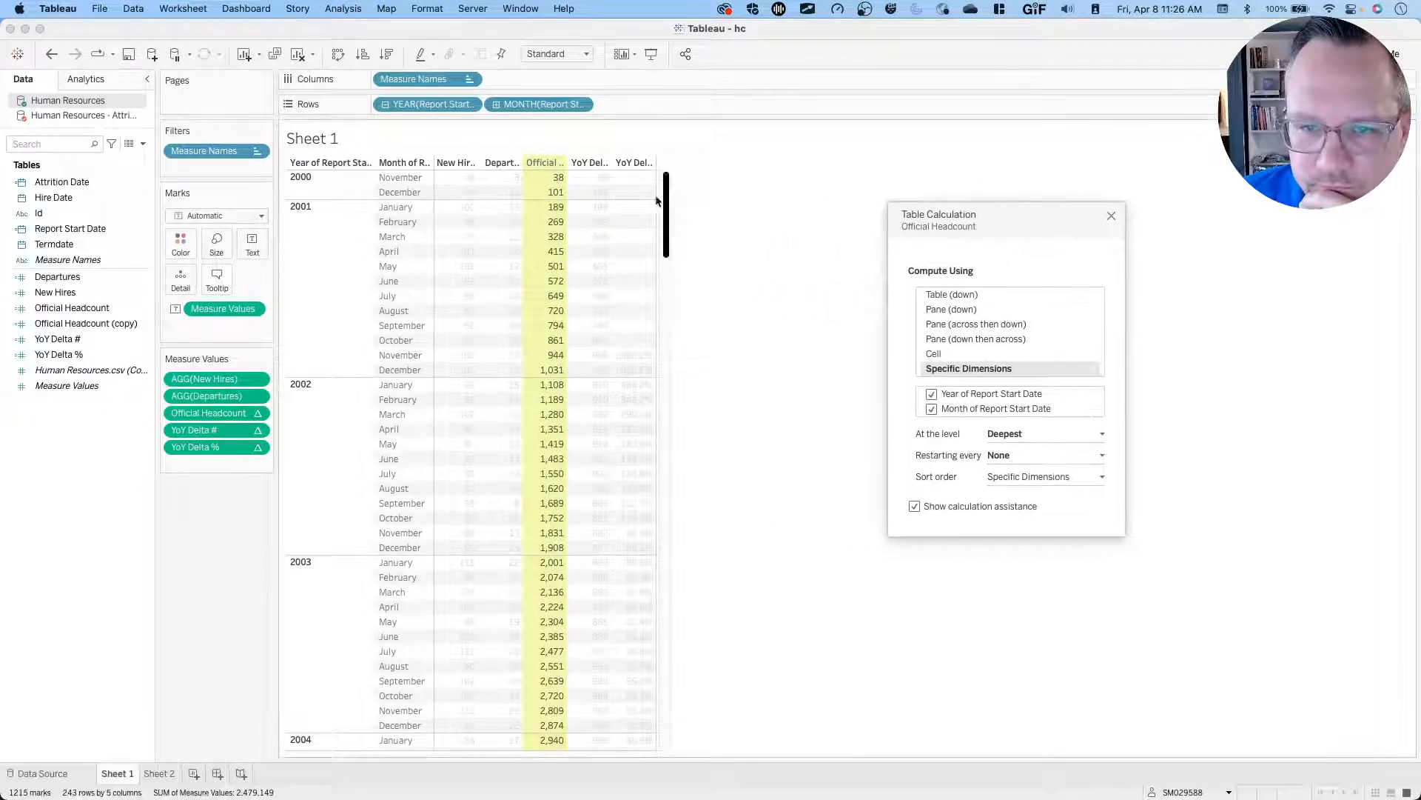
mouse_move(552, 194)
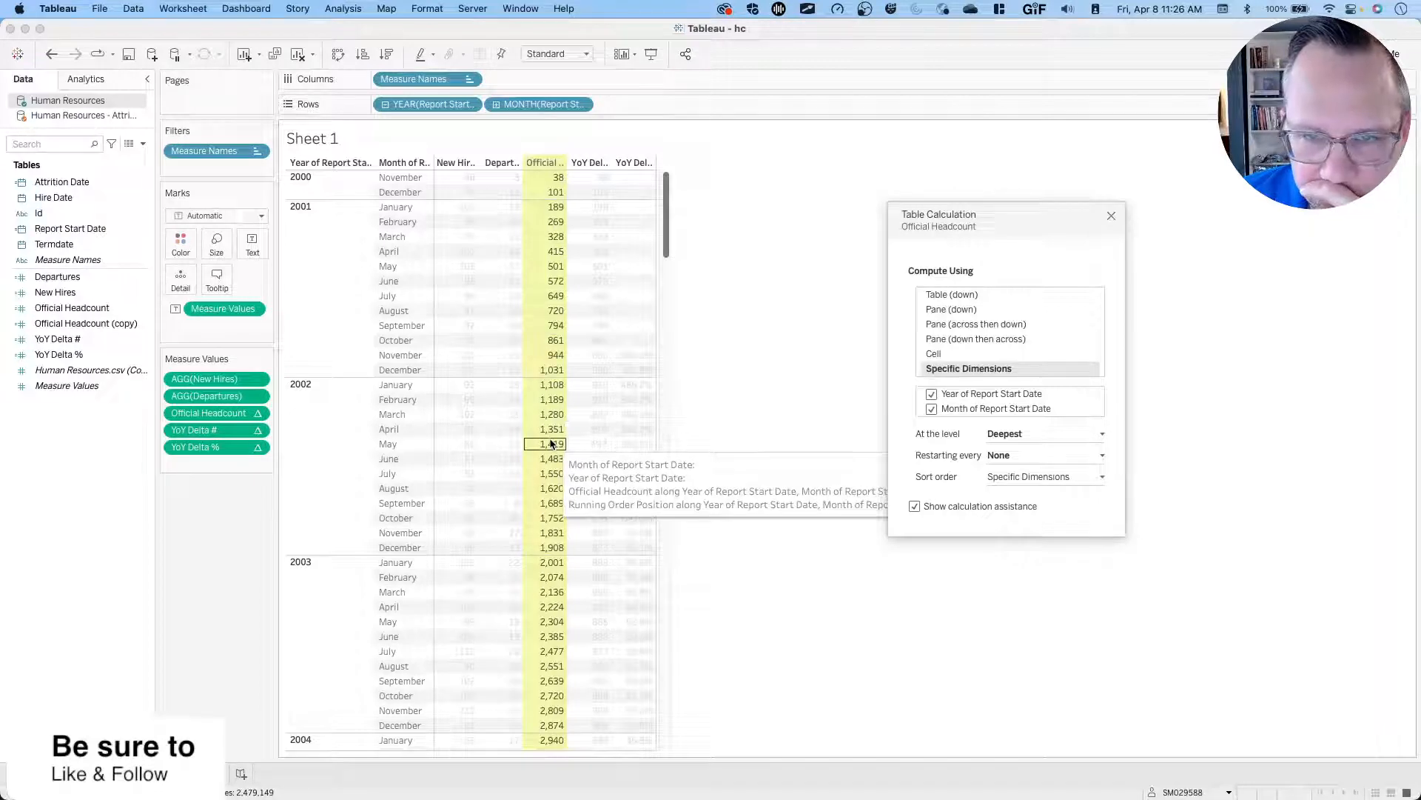
left_click(1111, 217)
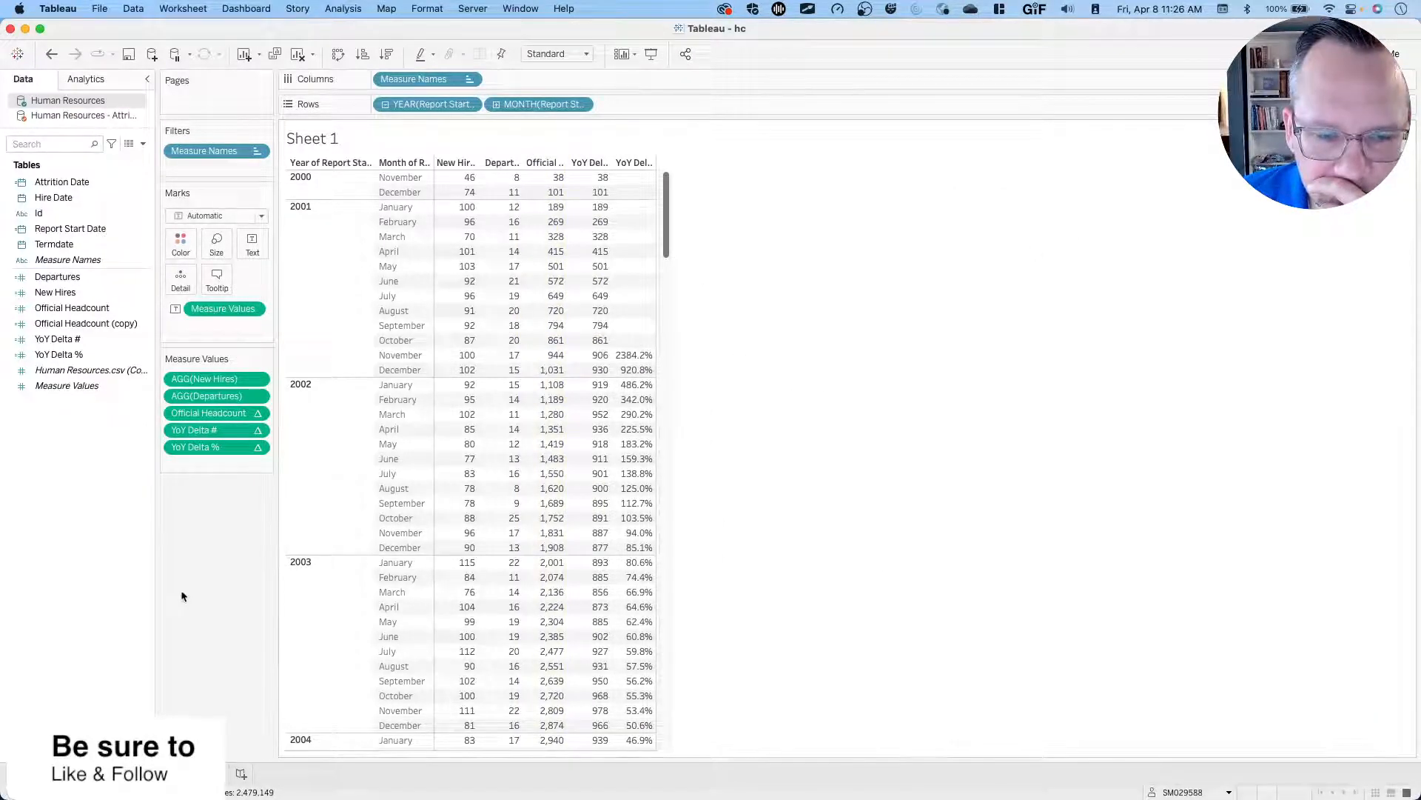
Remove the year of Report Start Date from Sheet 2's color encoding and start a calculated field named Year.
left_click(163, 774)
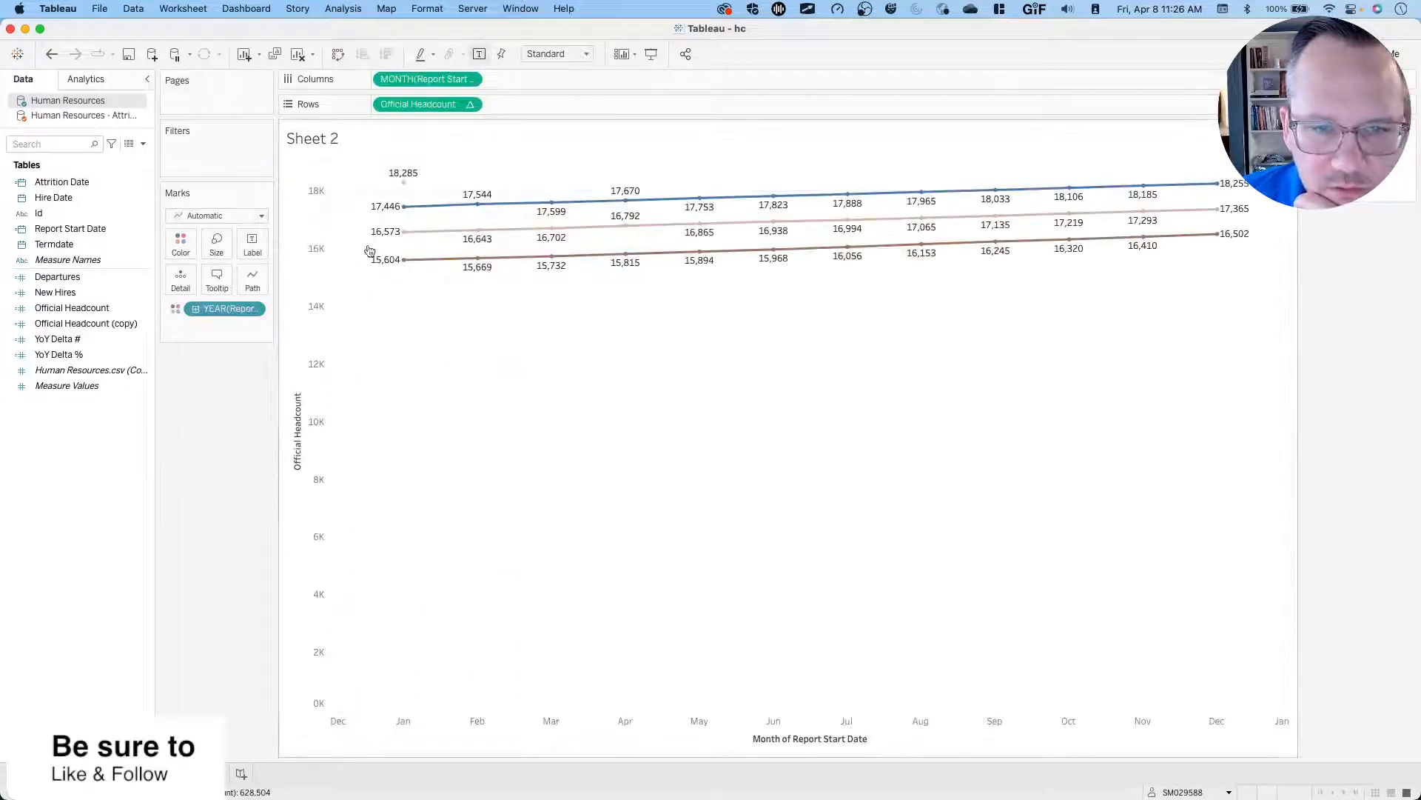
left_click_drag(215, 316, 217, 378)
right_click(90, 478)
left_click(108, 487)
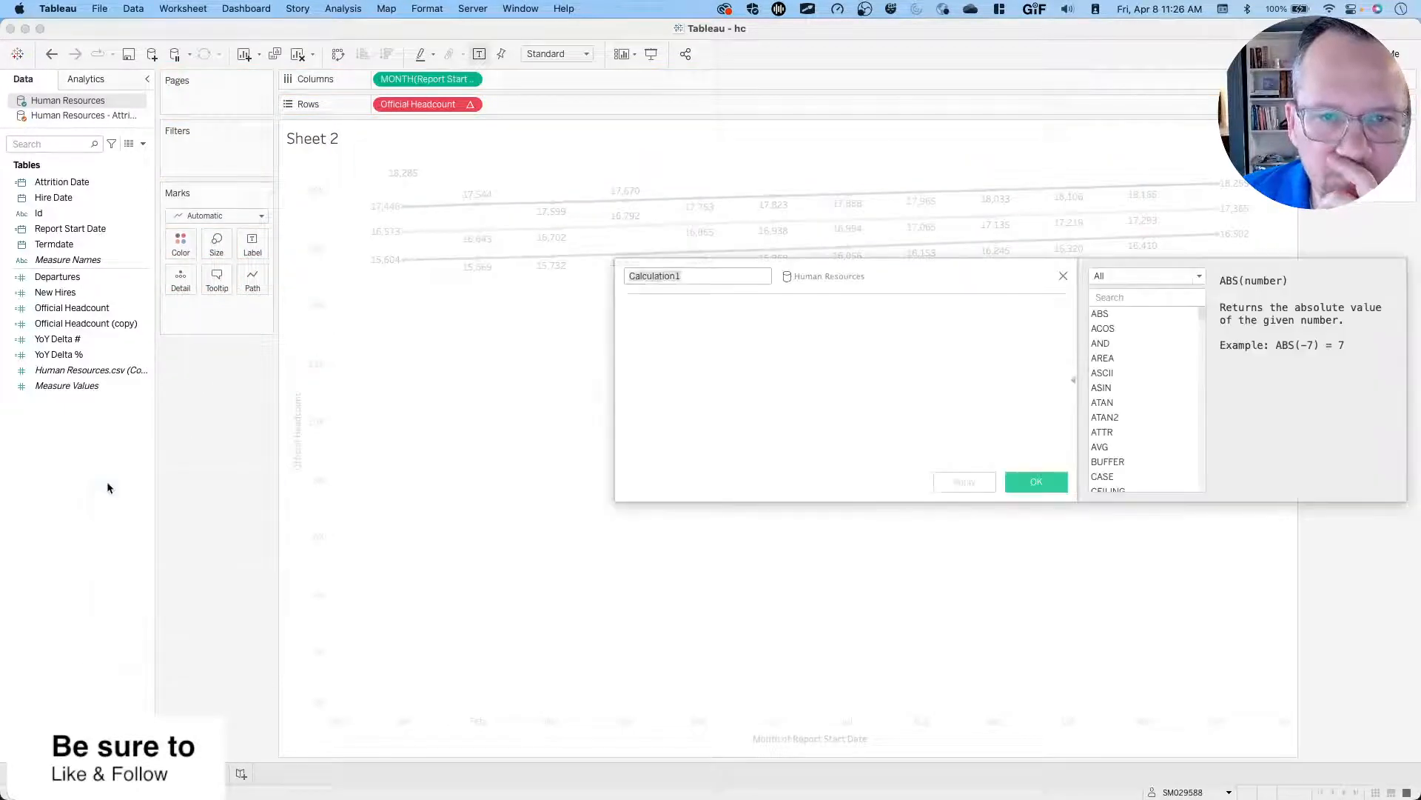
type("ar")
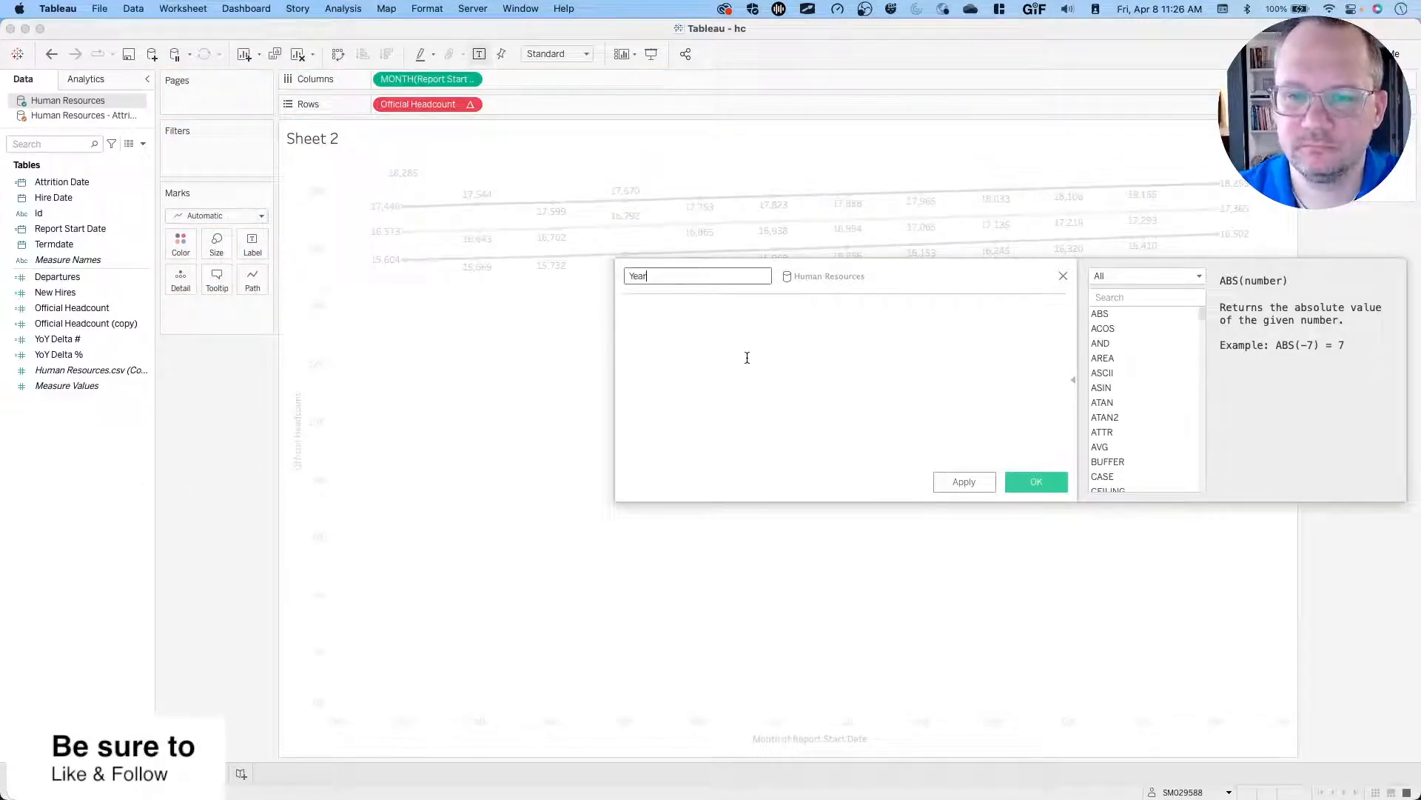
Define the Year field as YEAR([Report Start Date]) using the Human Resources source's date, and save it.
left_click(747, 357)
type("year")
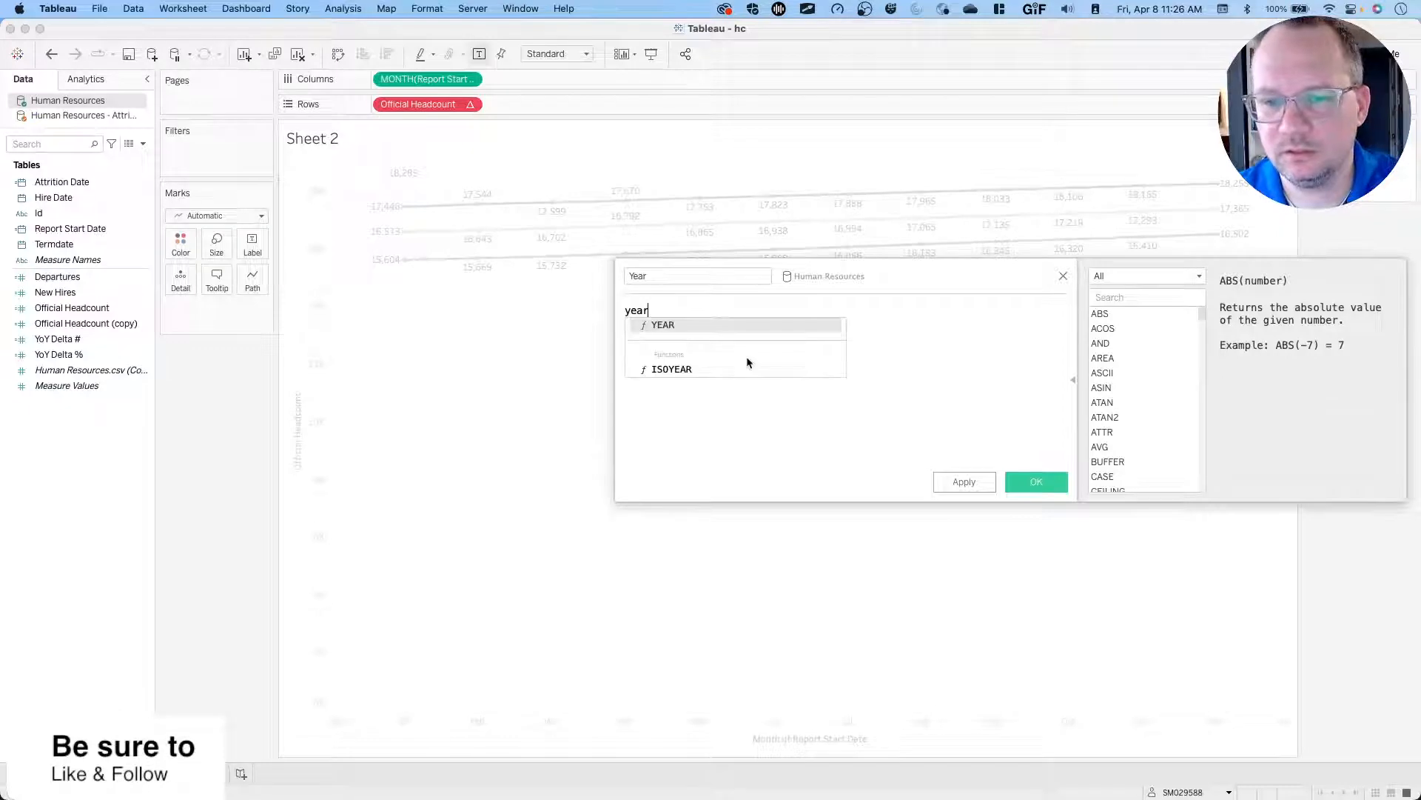
key("Return")
type("start")
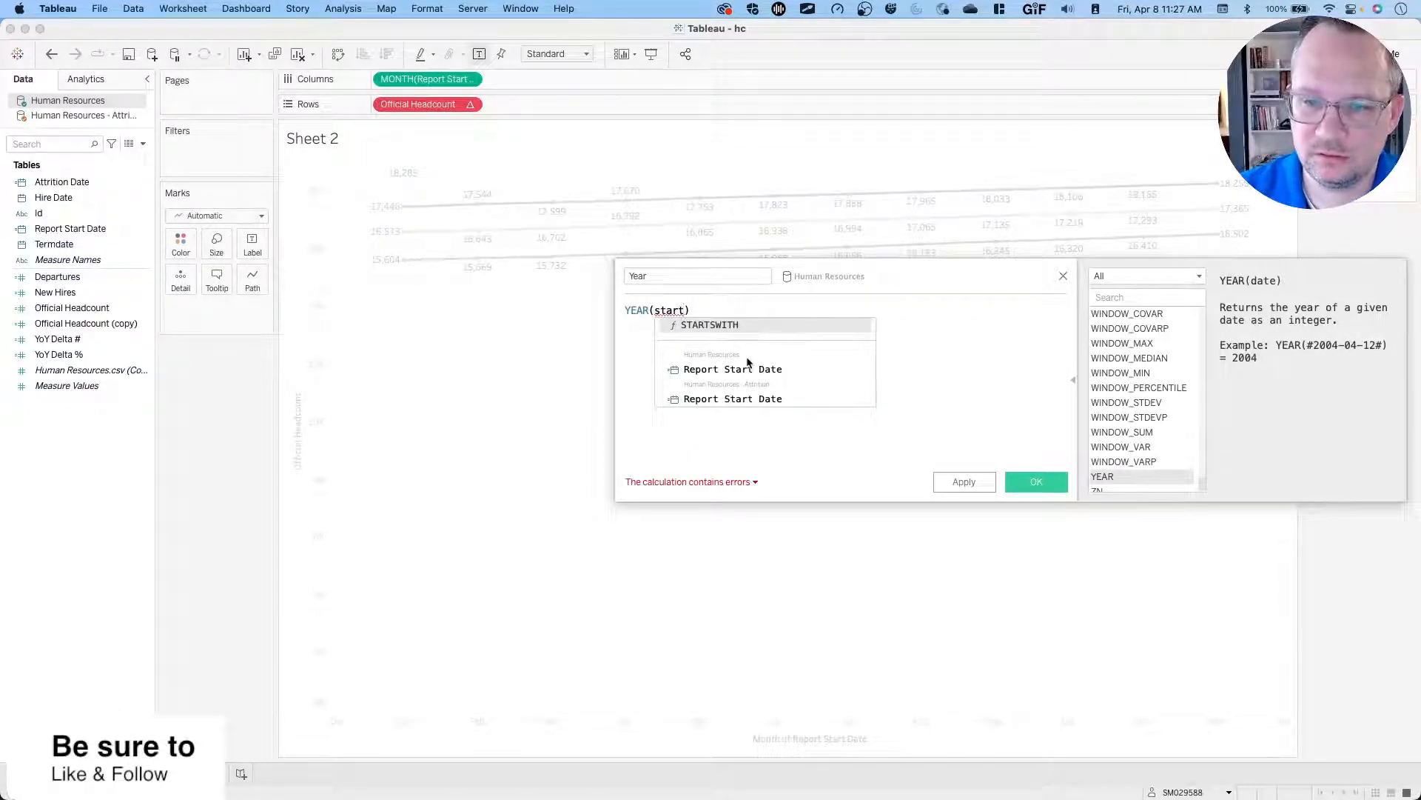
key("Down")
key("Down")
key("Up")
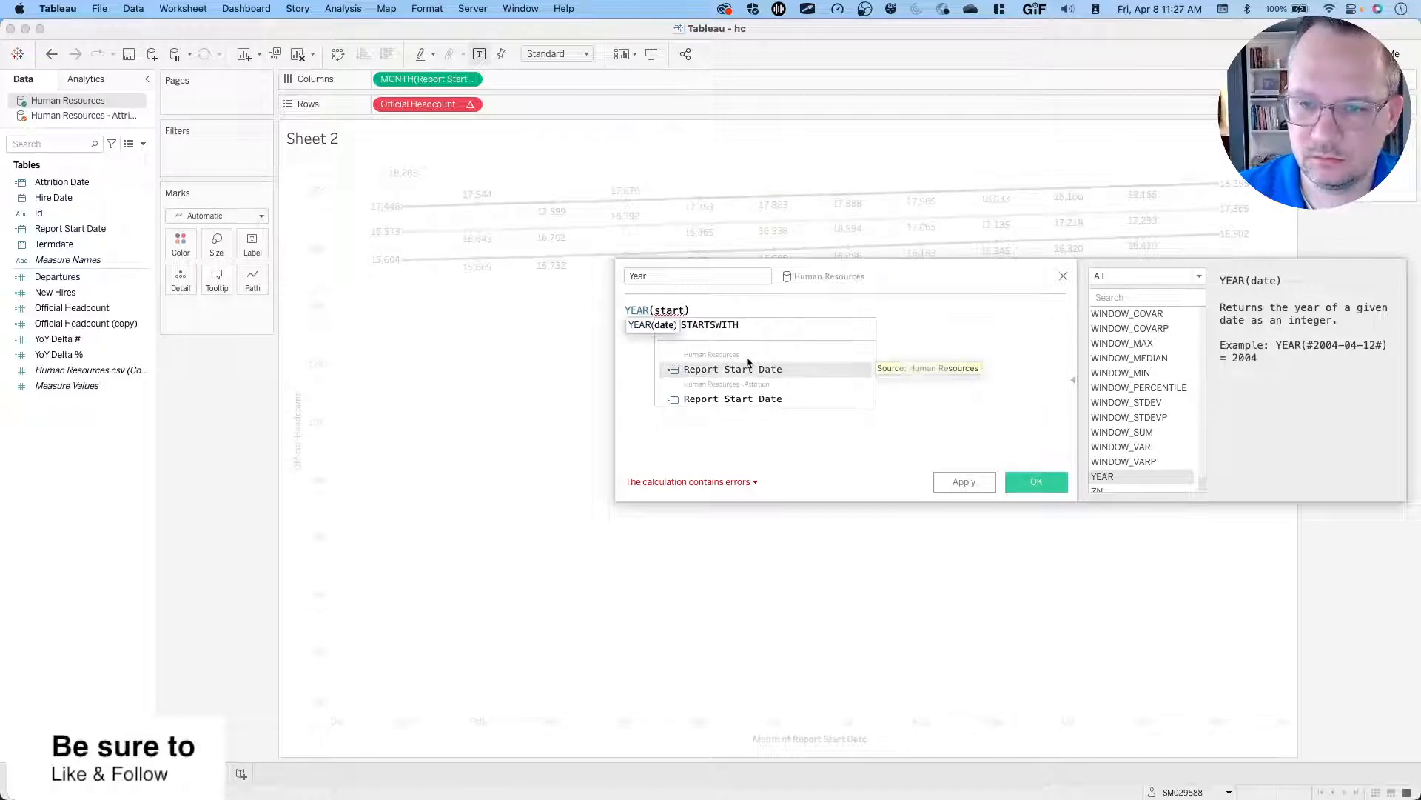
key("Return")
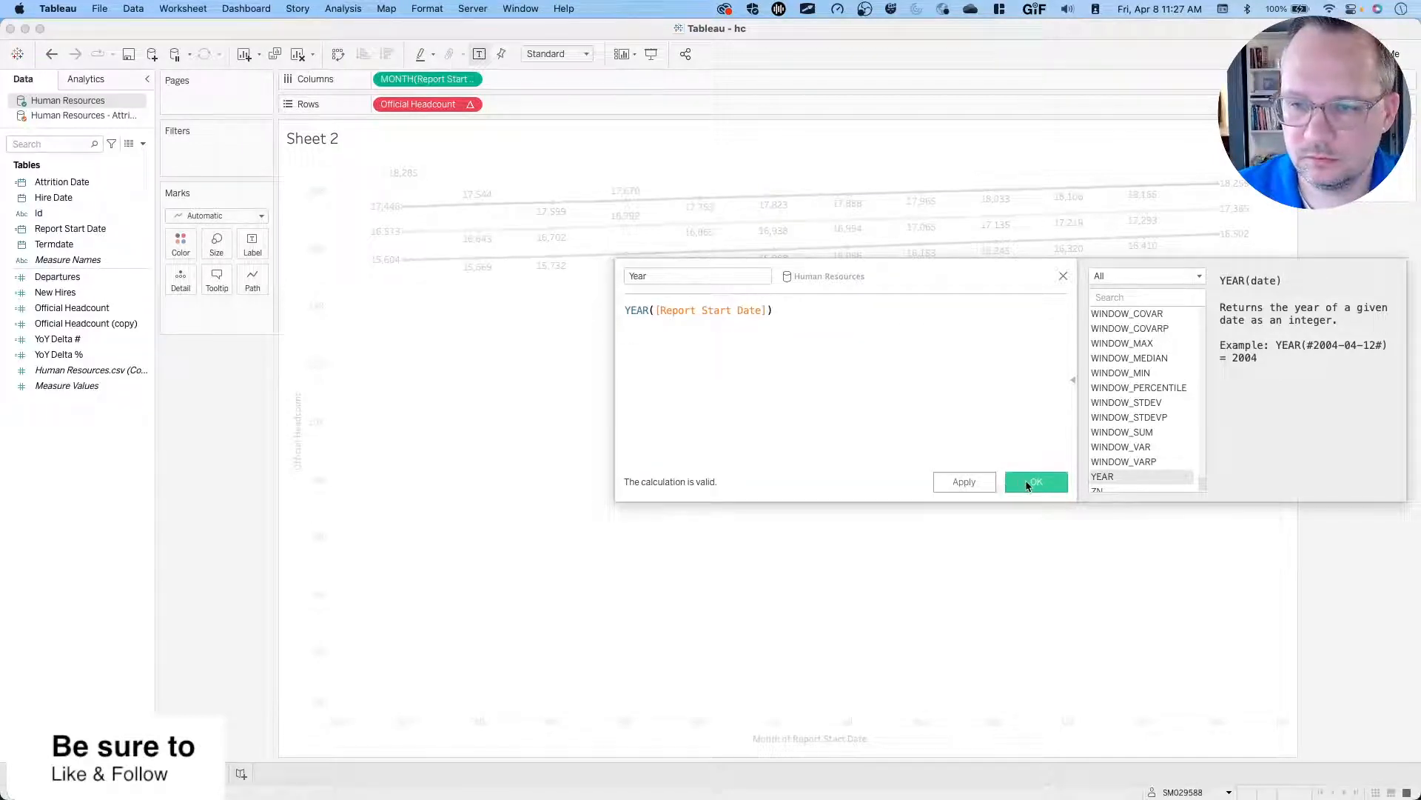
left_click(1029, 483)
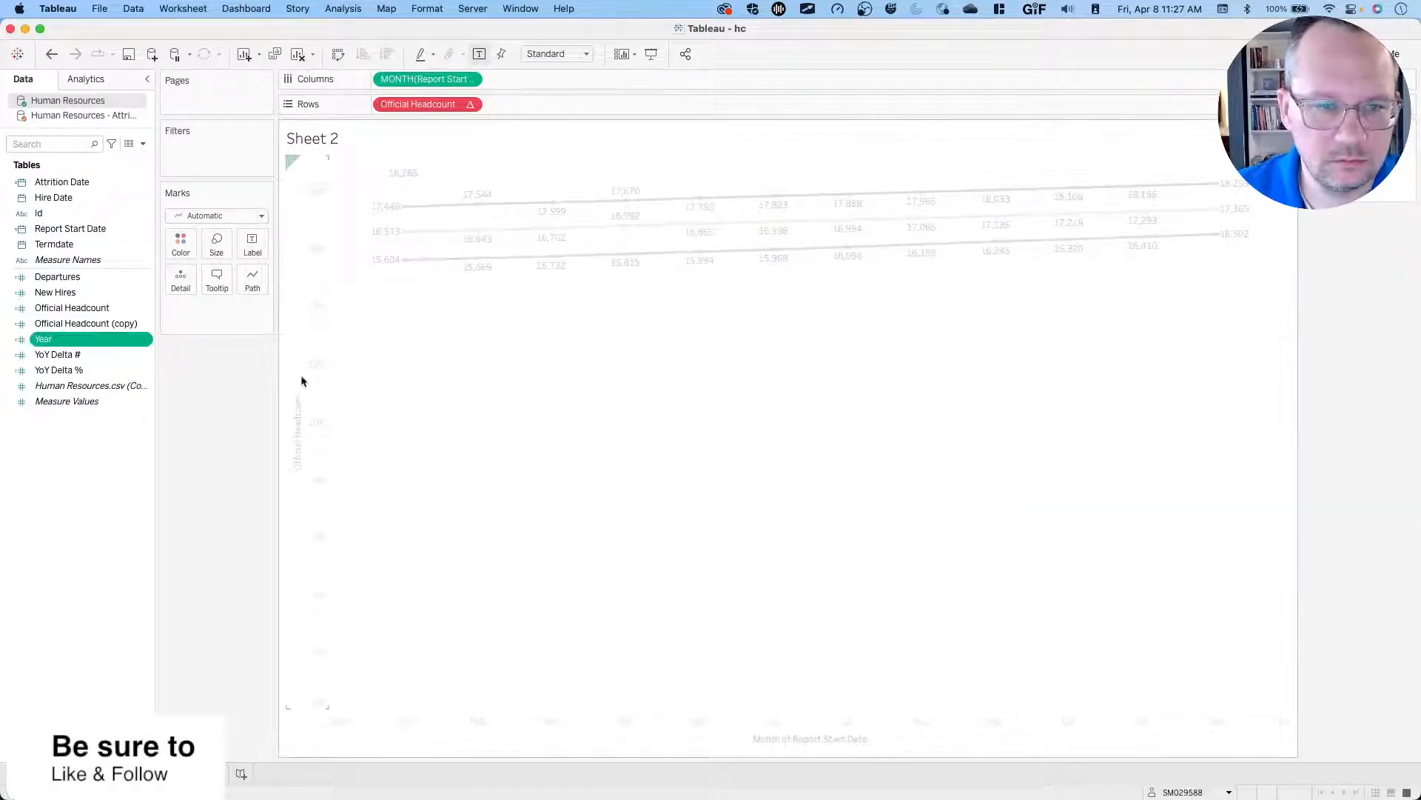
Convert the Year field to a dimension and color Sheet 2's lines by it.
left_click_drag(73, 342, 73, 188)
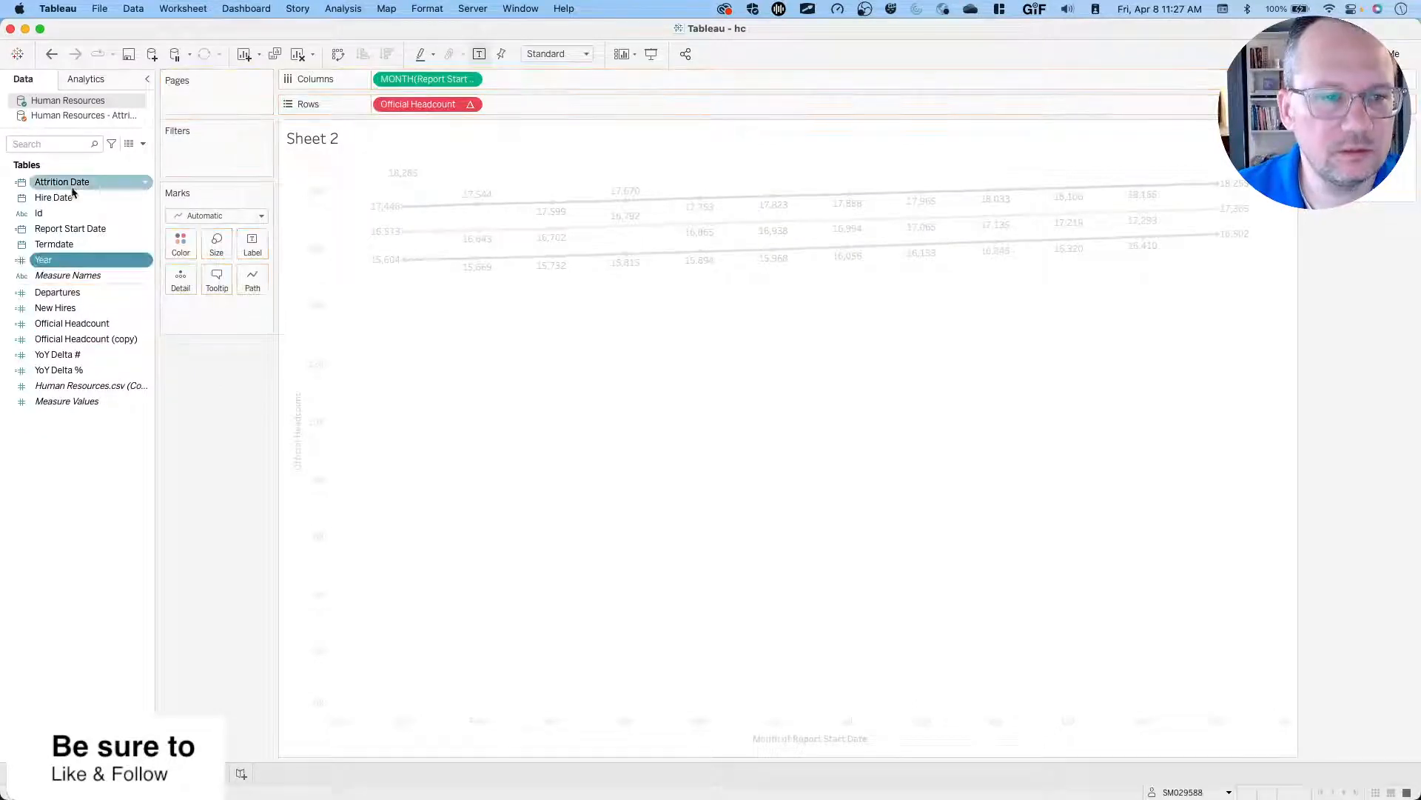
left_click_drag(80, 260, 181, 252)
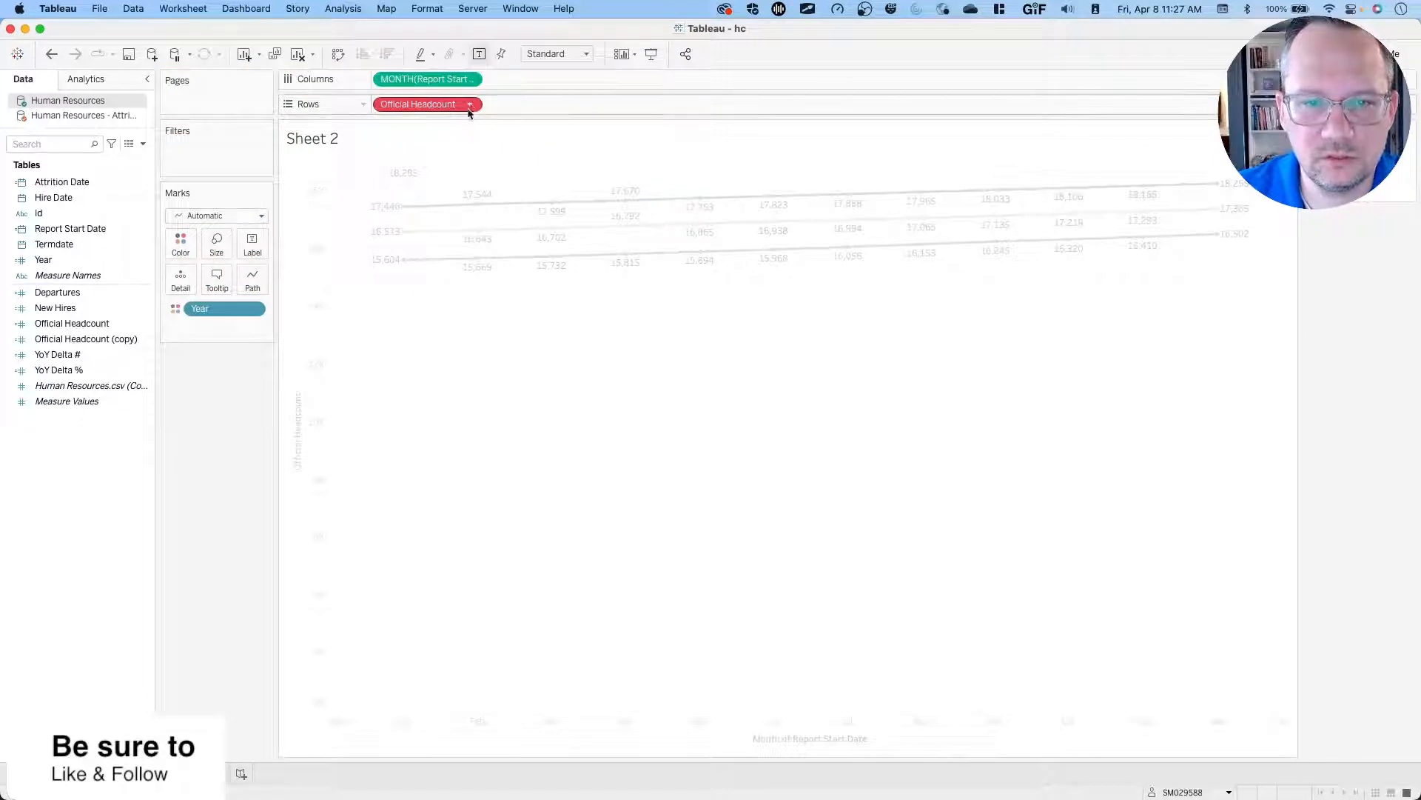
Compute Sheet 2's Official Headcount along Year and Month of Report Start Date, with Year ordered first, omitting Year of Report Start Date.
left_click(469, 105)
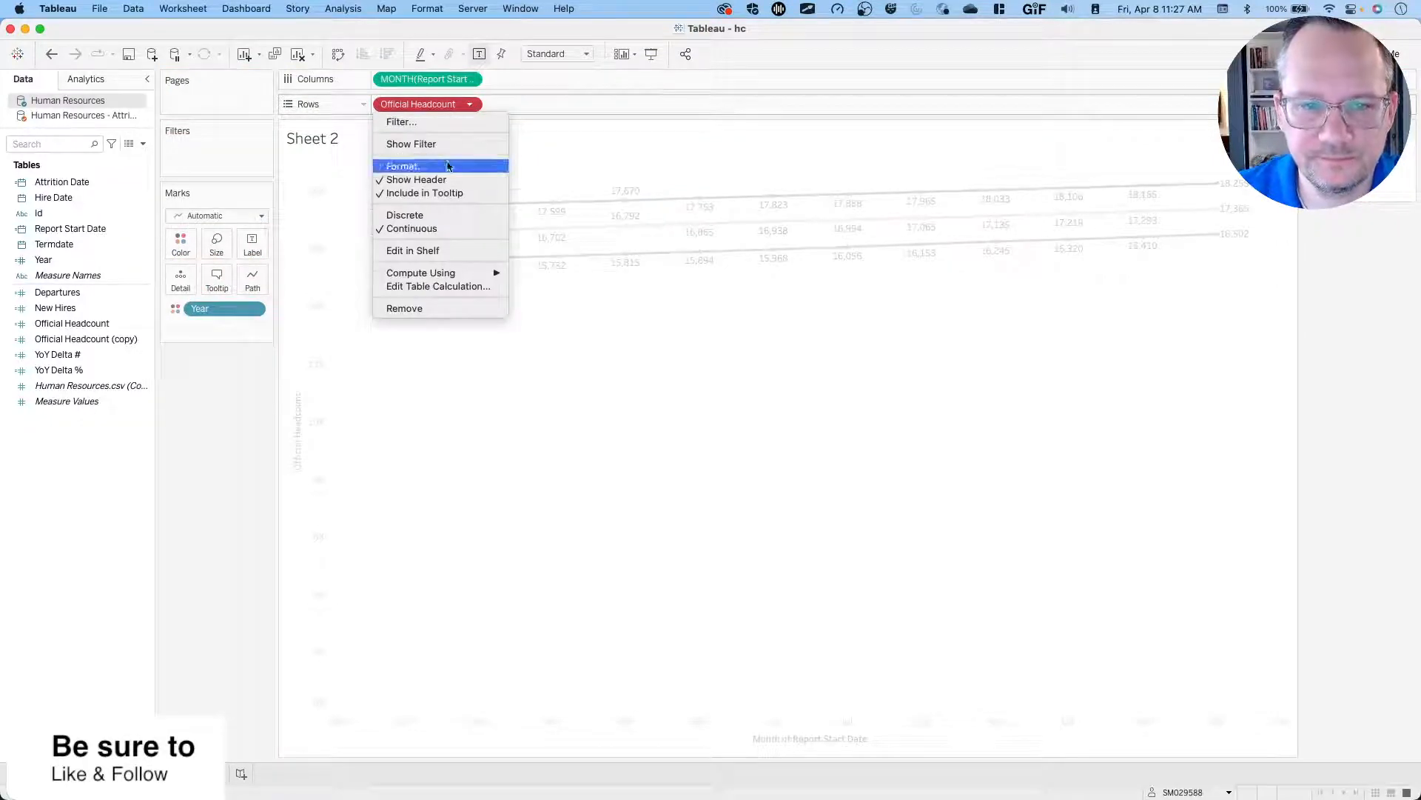
left_click(442, 285)
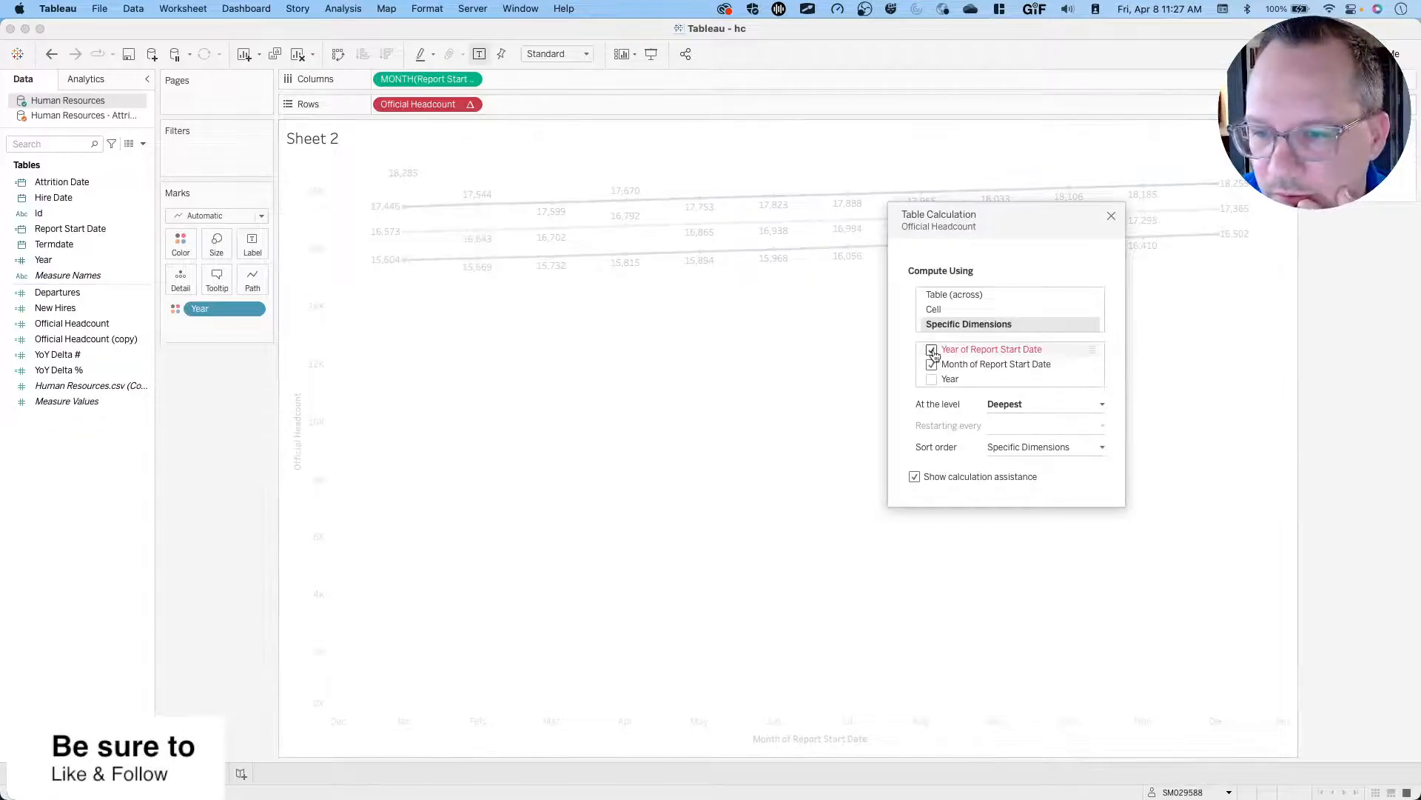
left_click(931, 350)
left_click(932, 364)
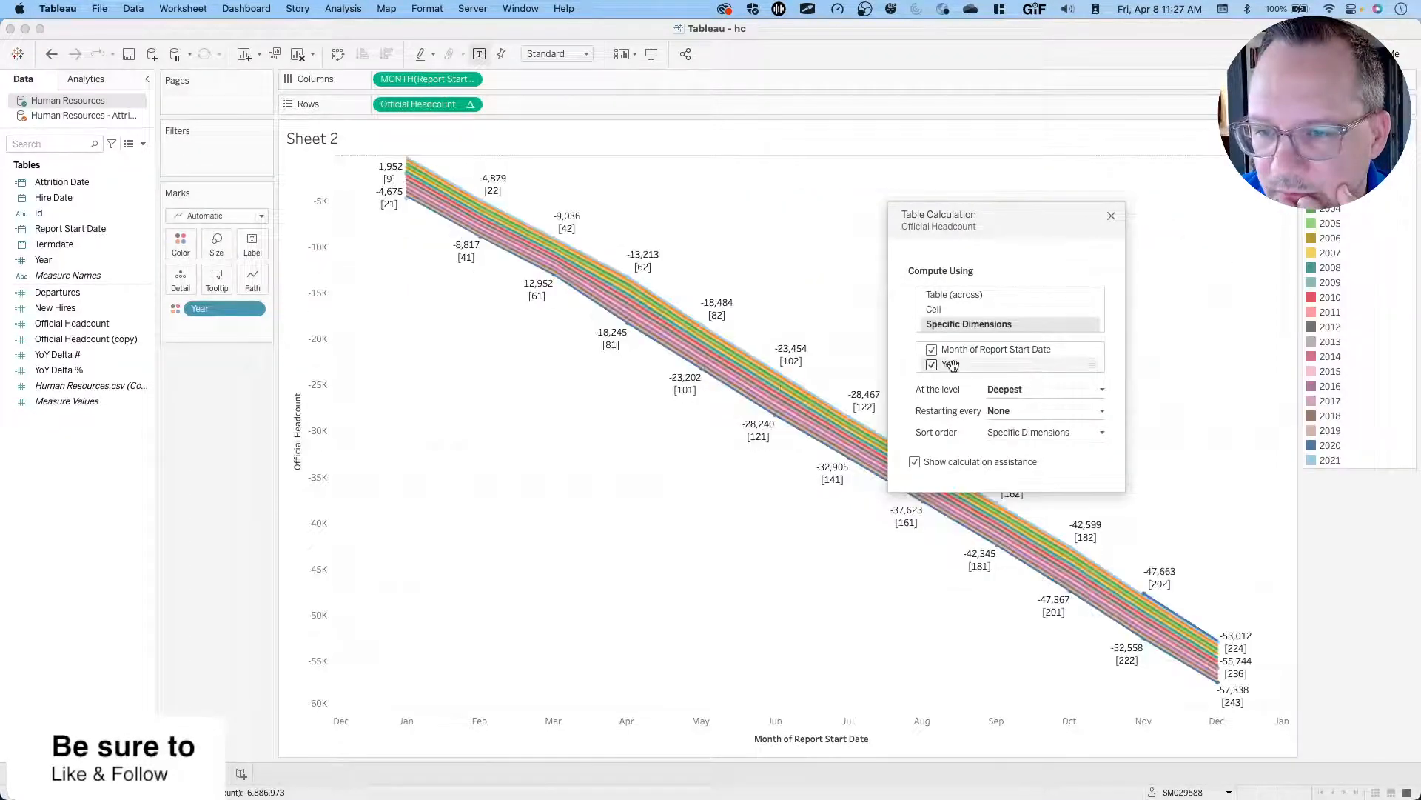
left_click_drag(934, 364, 955, 350)
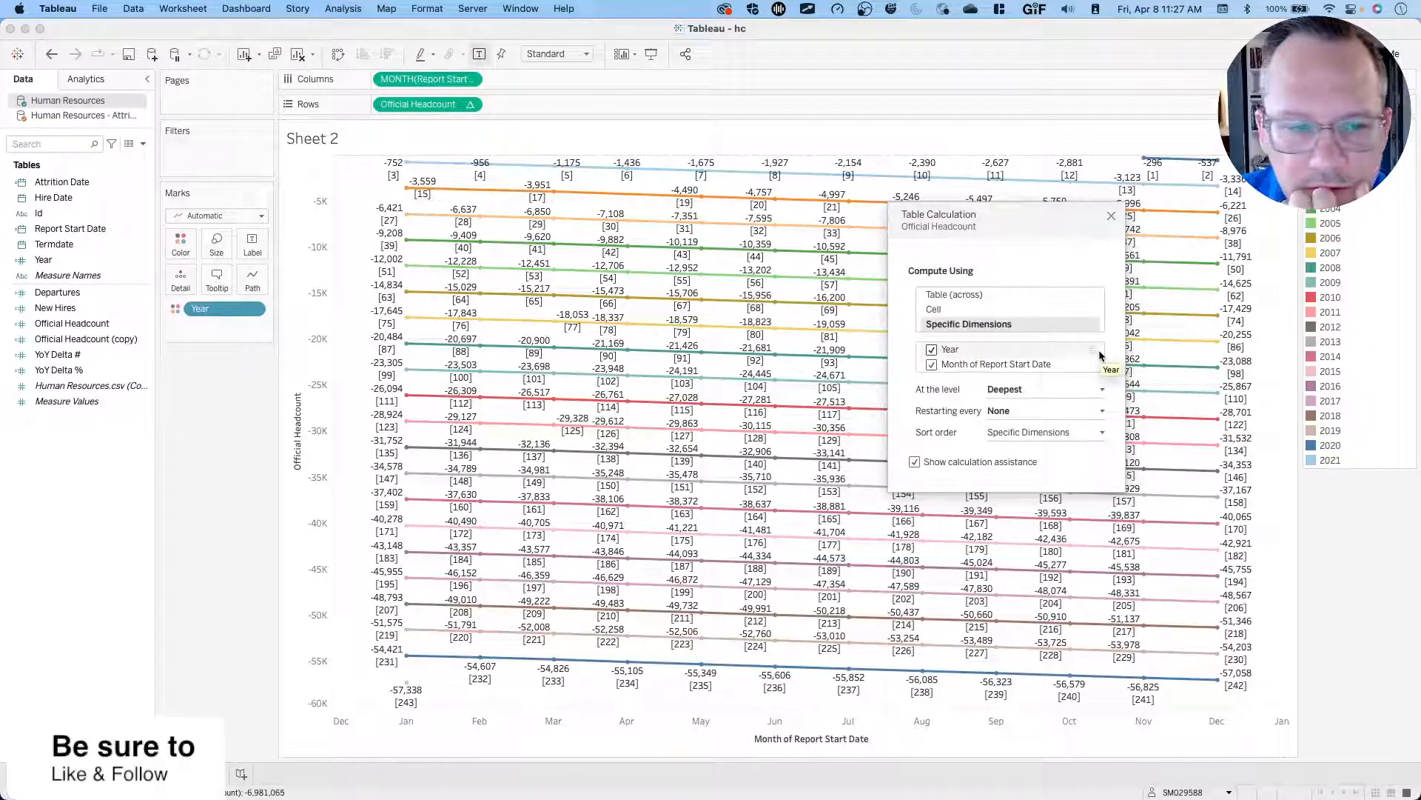
left_click(1112, 216)
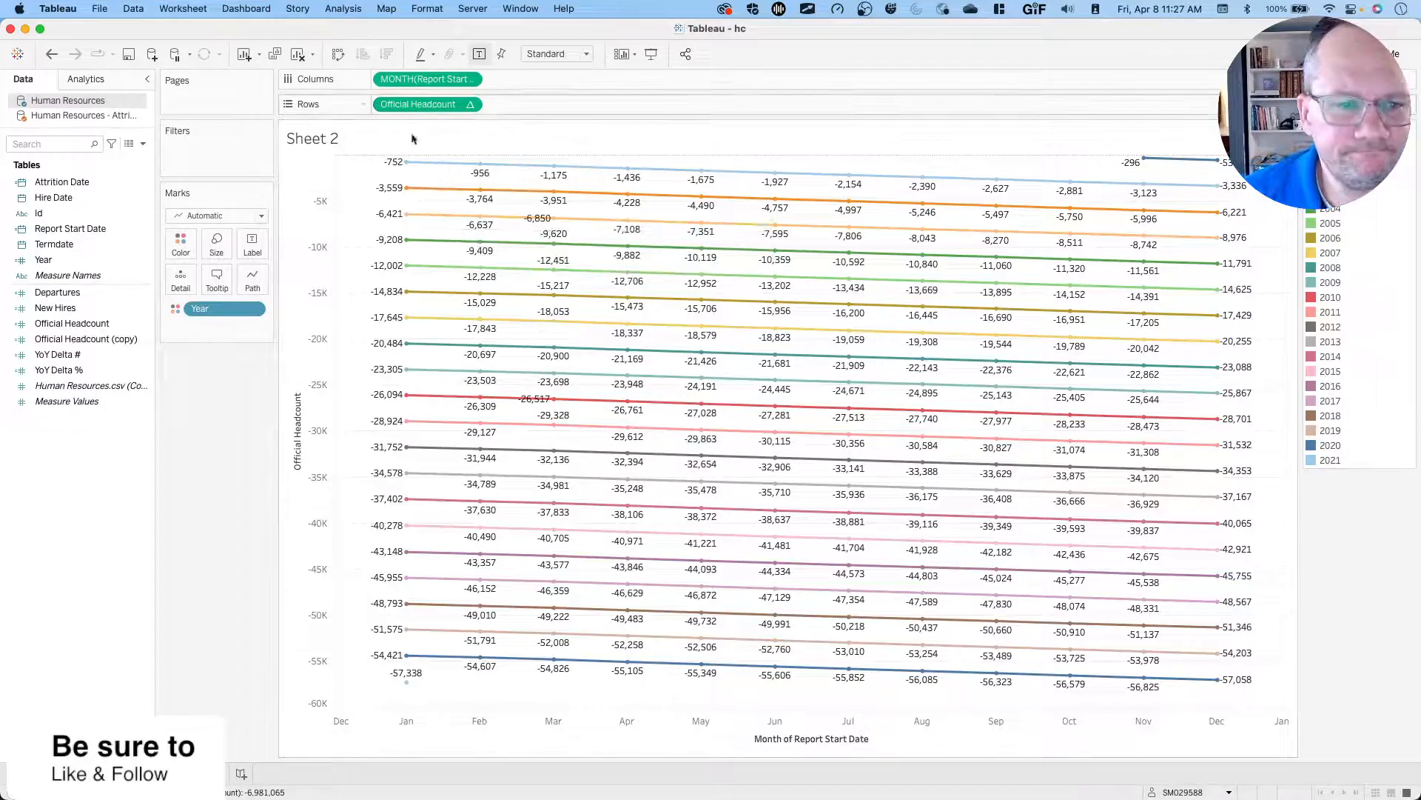
left_click(119, 310)
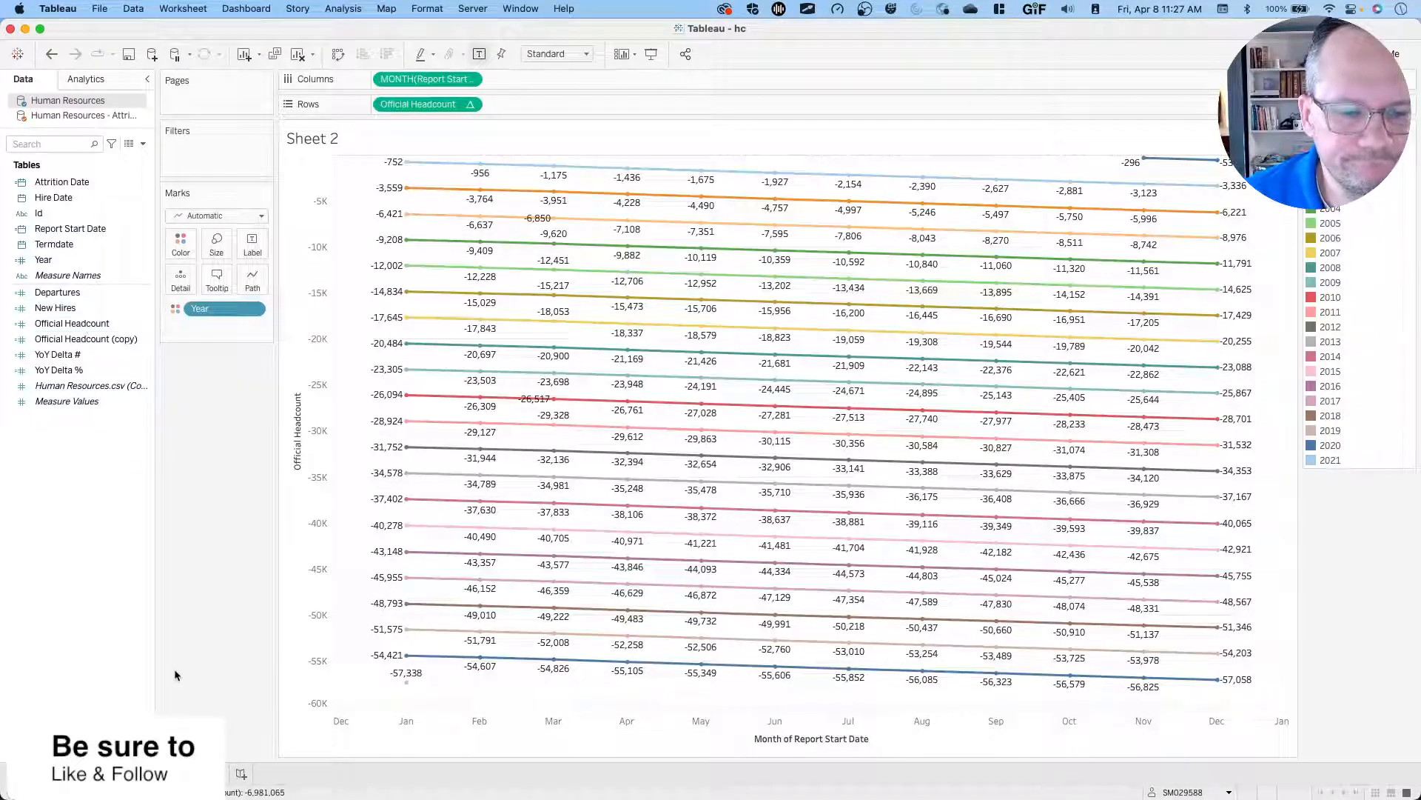
Remove the month of Report Start Date from the Sheet 1 rows and check the date options of the remaining year.
left_click(106, 774)
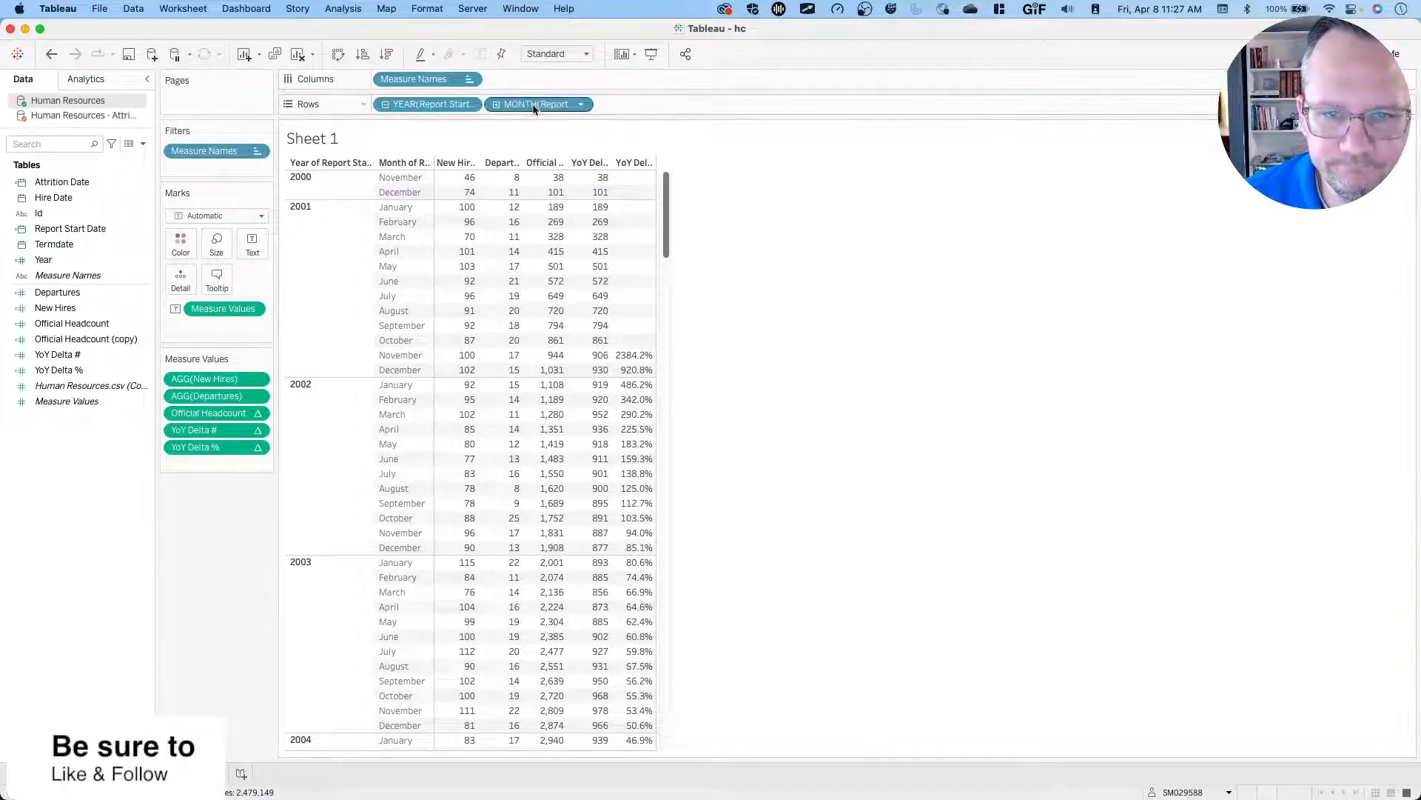
left_click_drag(535, 104, 198, 563)
left_click(470, 105)
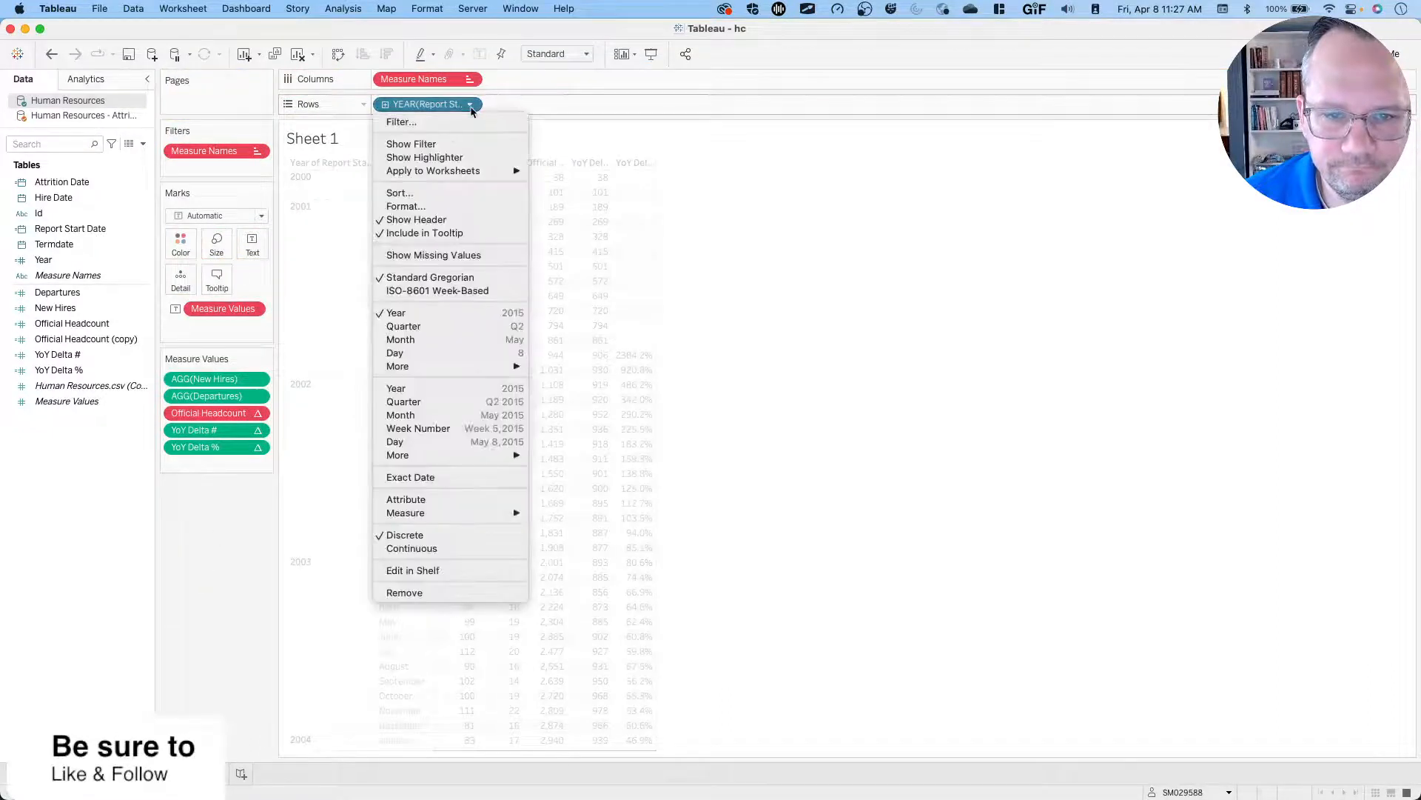
mouse_move(464, 370)
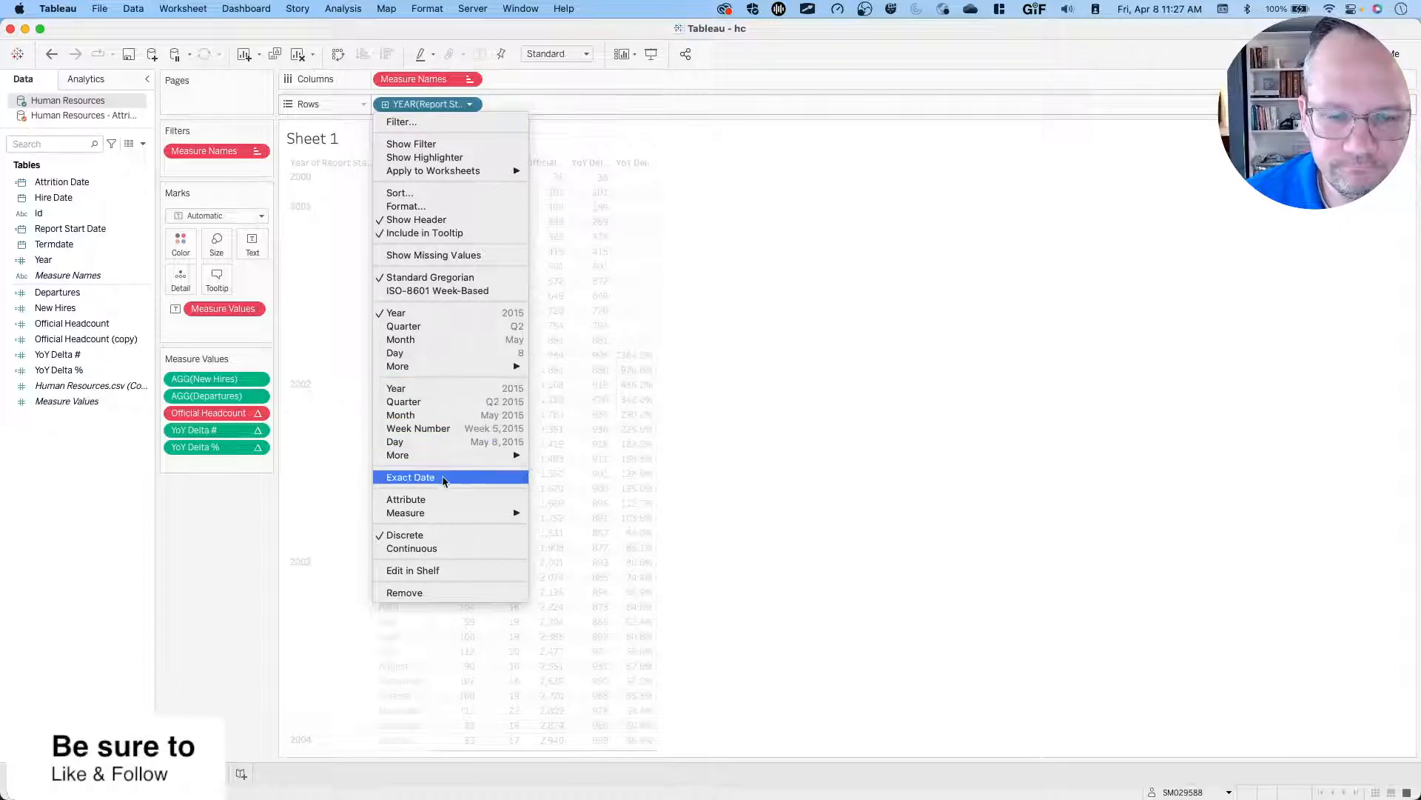
left_click(791, 159)
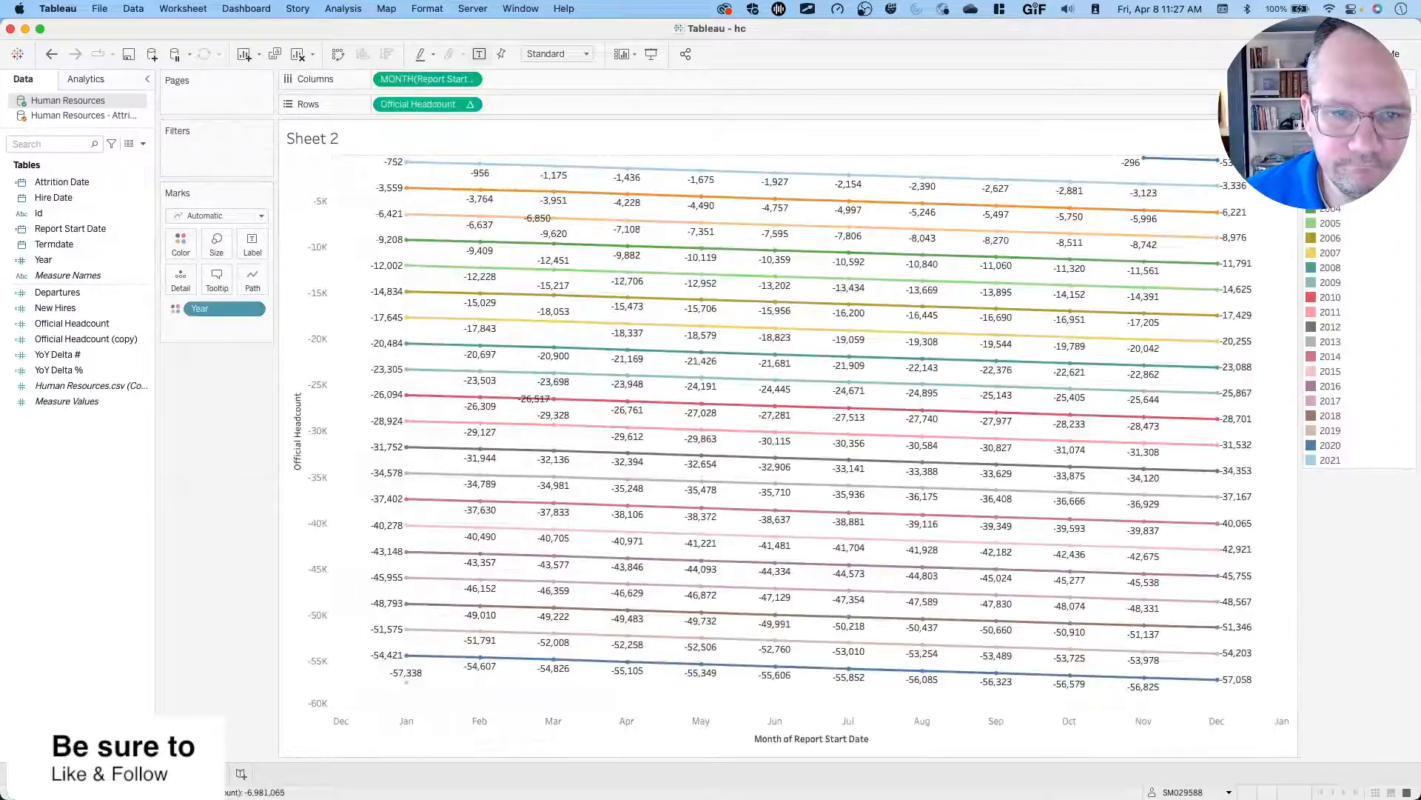
Change Report Start Date on Sheet 2's columns from month to the continuous exact date.
left_click(471, 79)
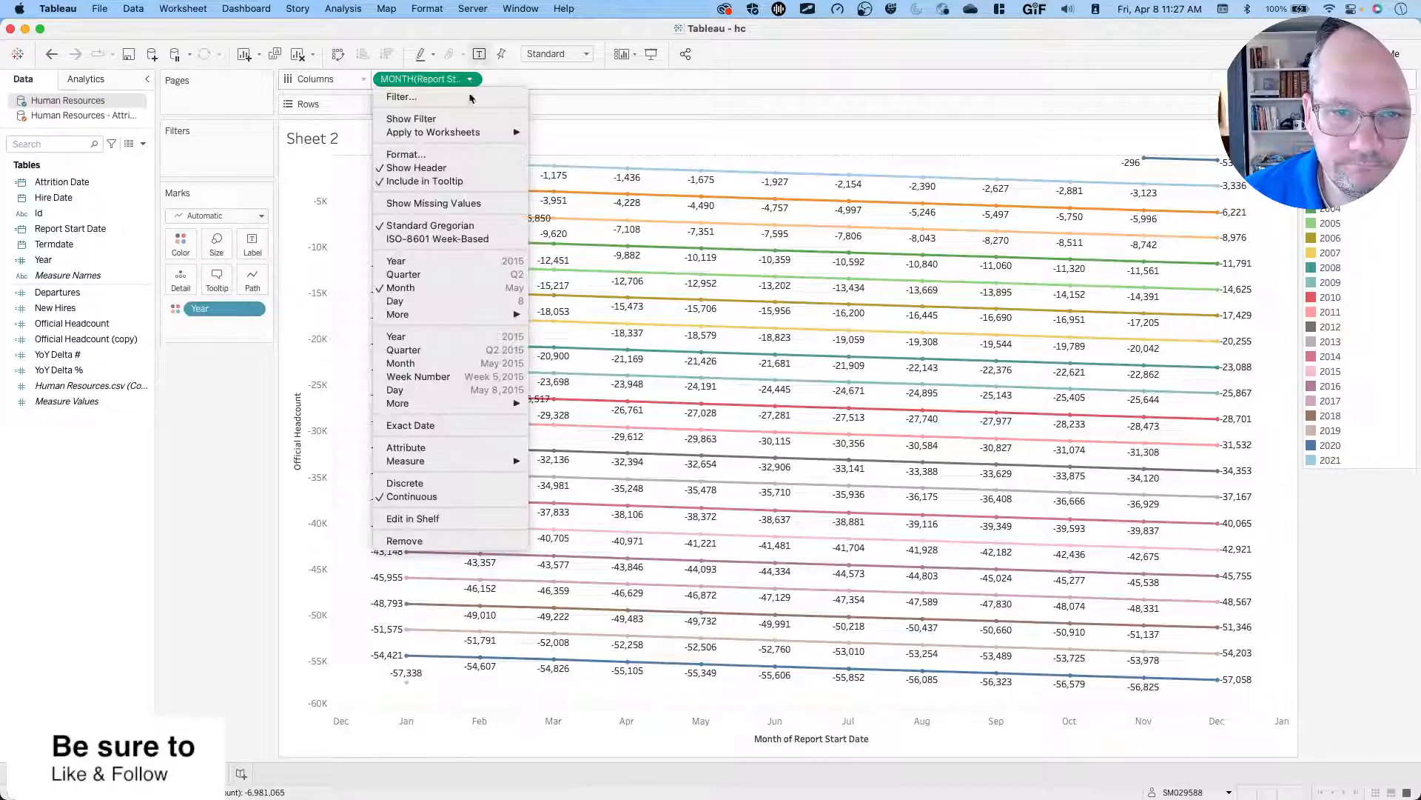
mouse_move(458, 320)
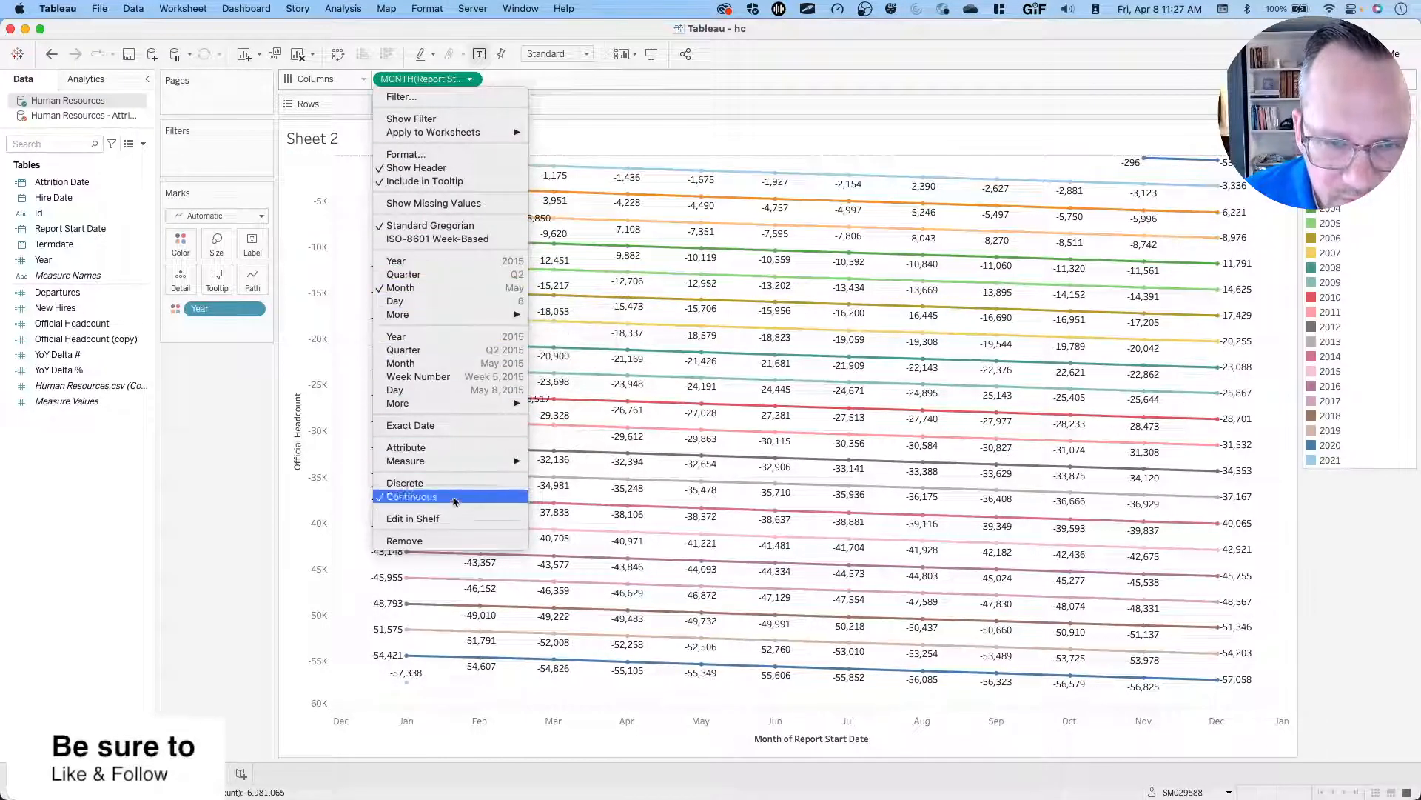
left_click(446, 425)
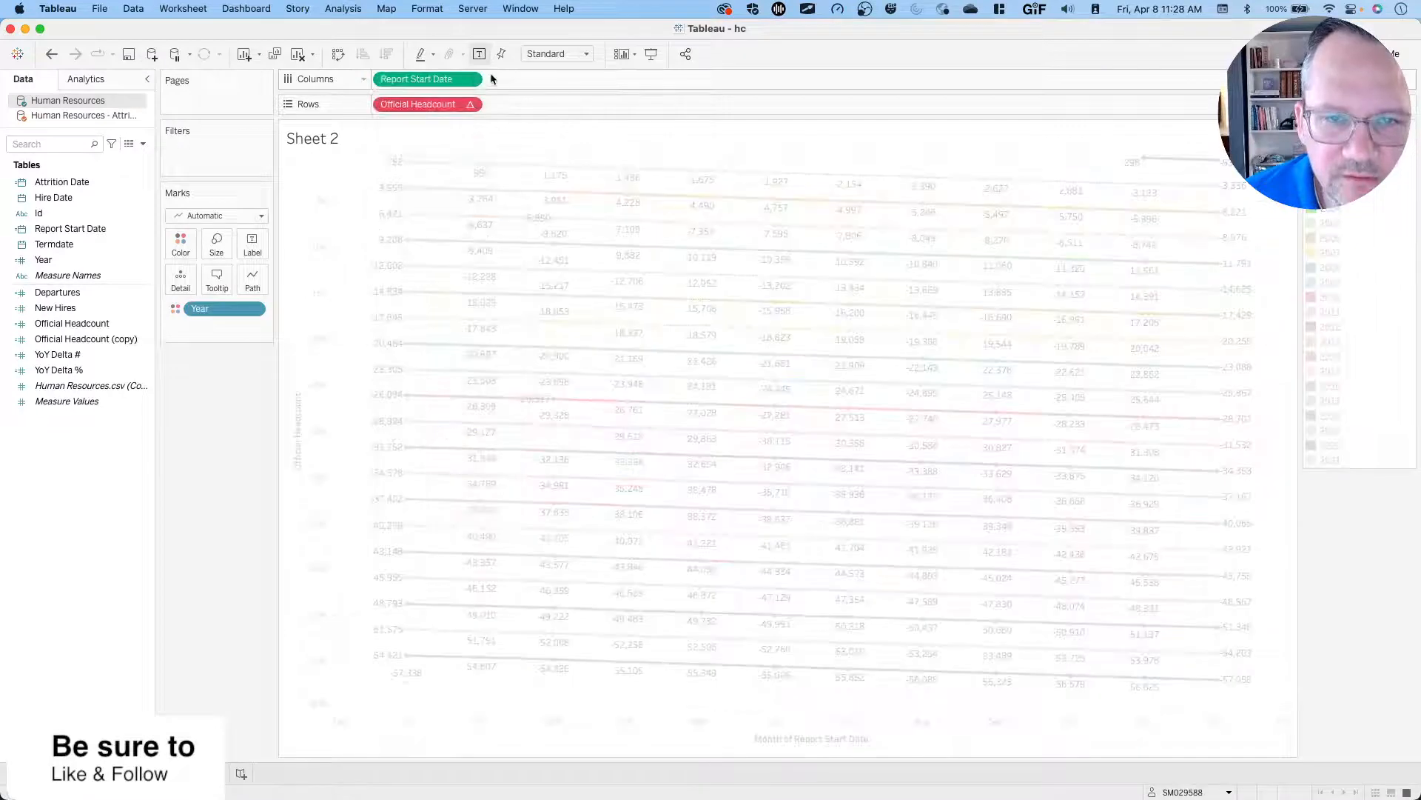
left_click(471, 80)
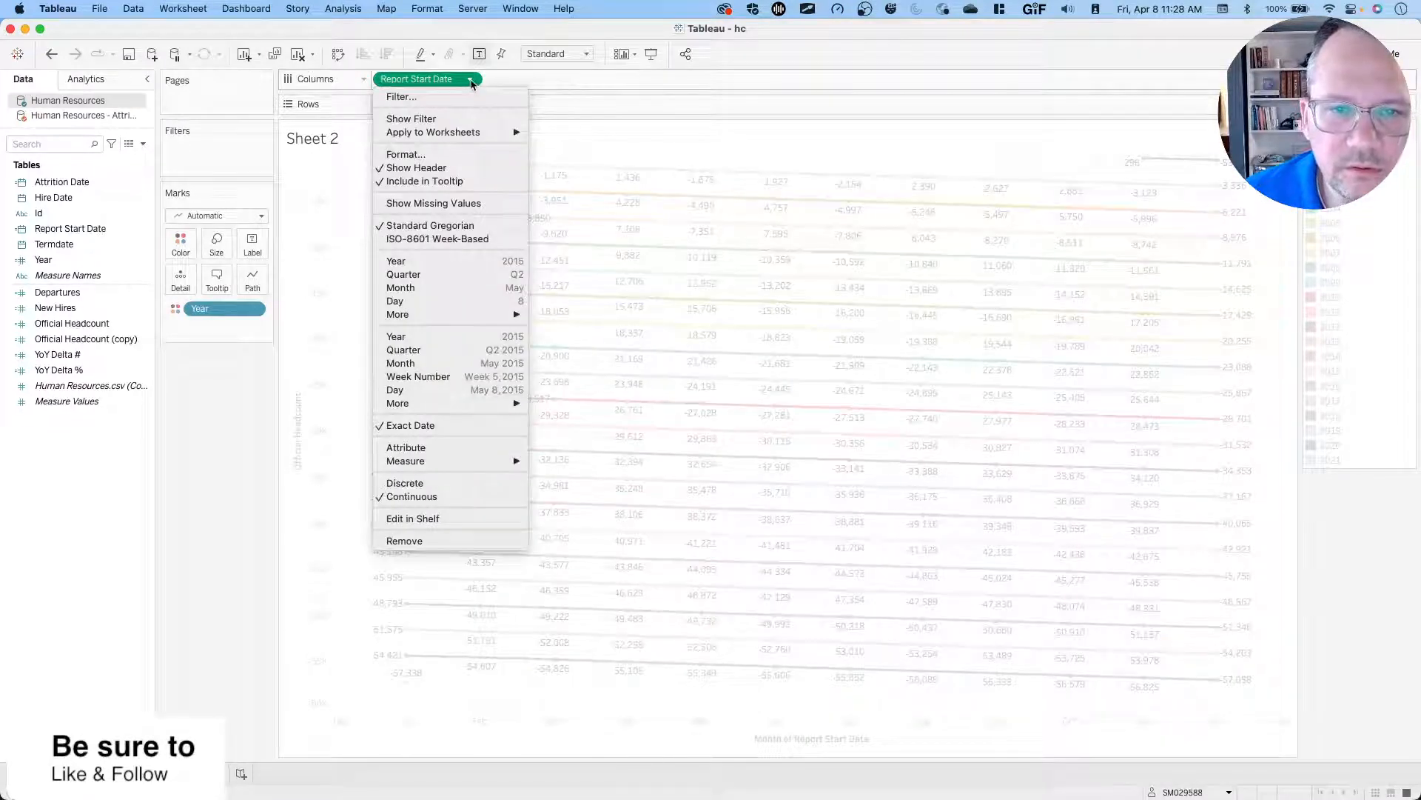
left_click(471, 82)
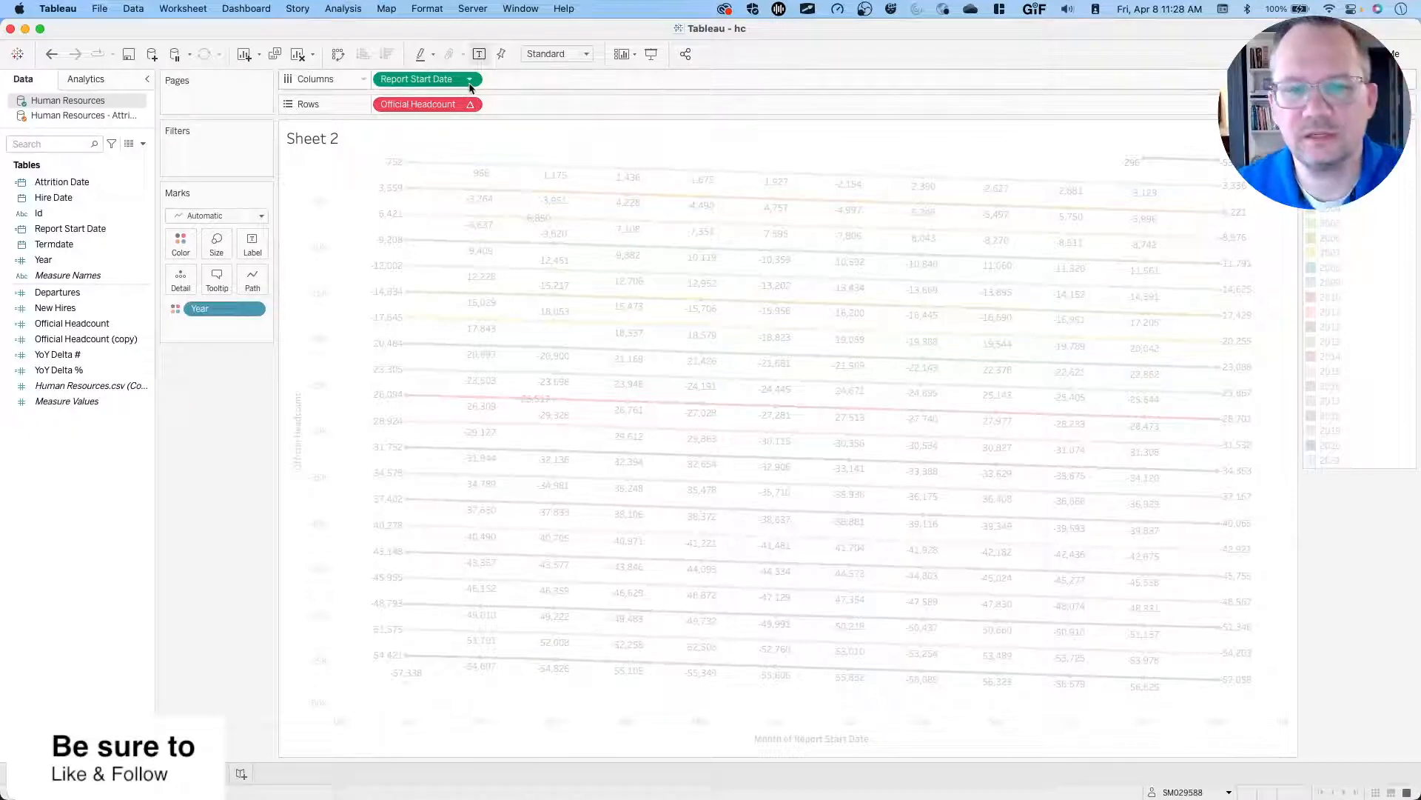
Replace Month of Report Start Date with the exact Report Start Date in Official Headcount's table calculation, keeping Year first.
left_click(474, 104)
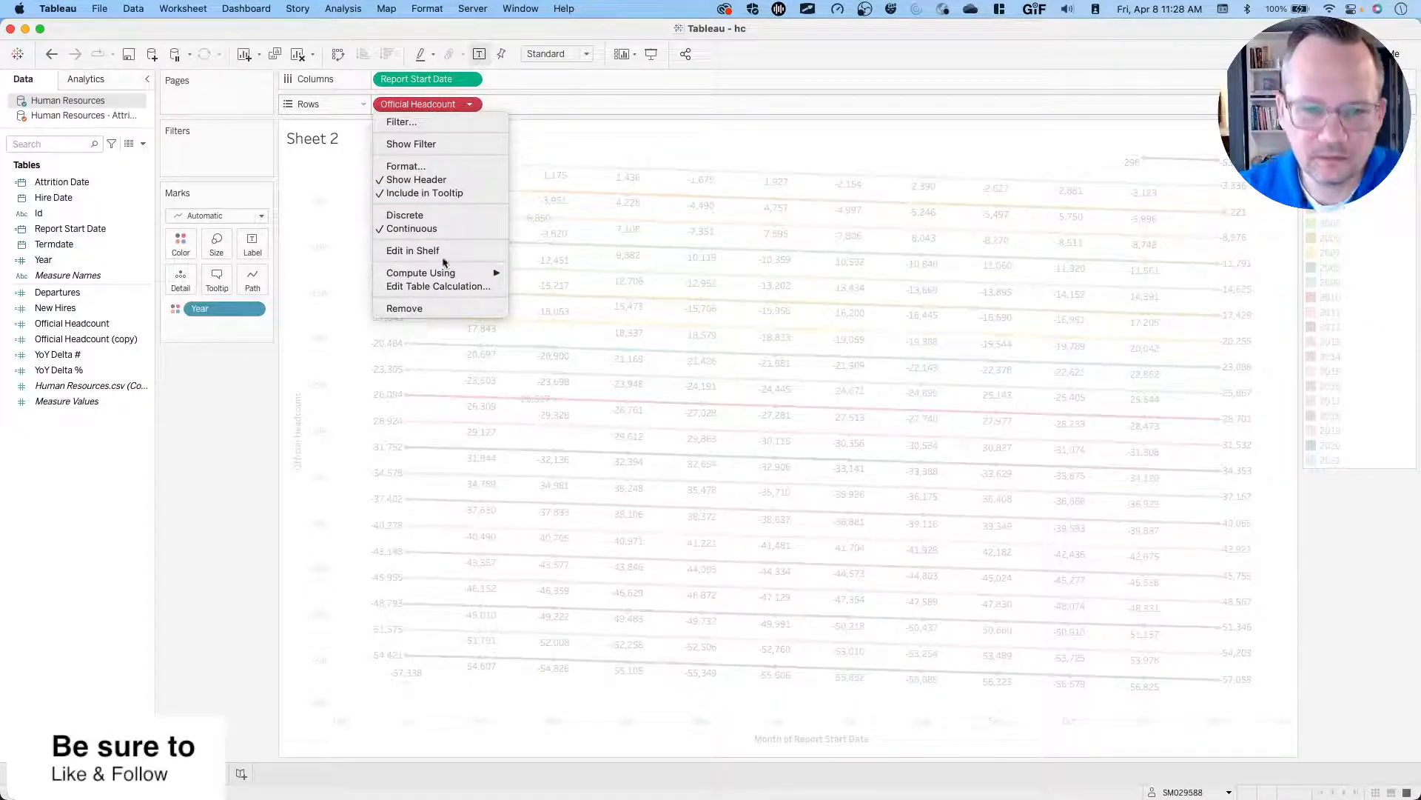
left_click(444, 288)
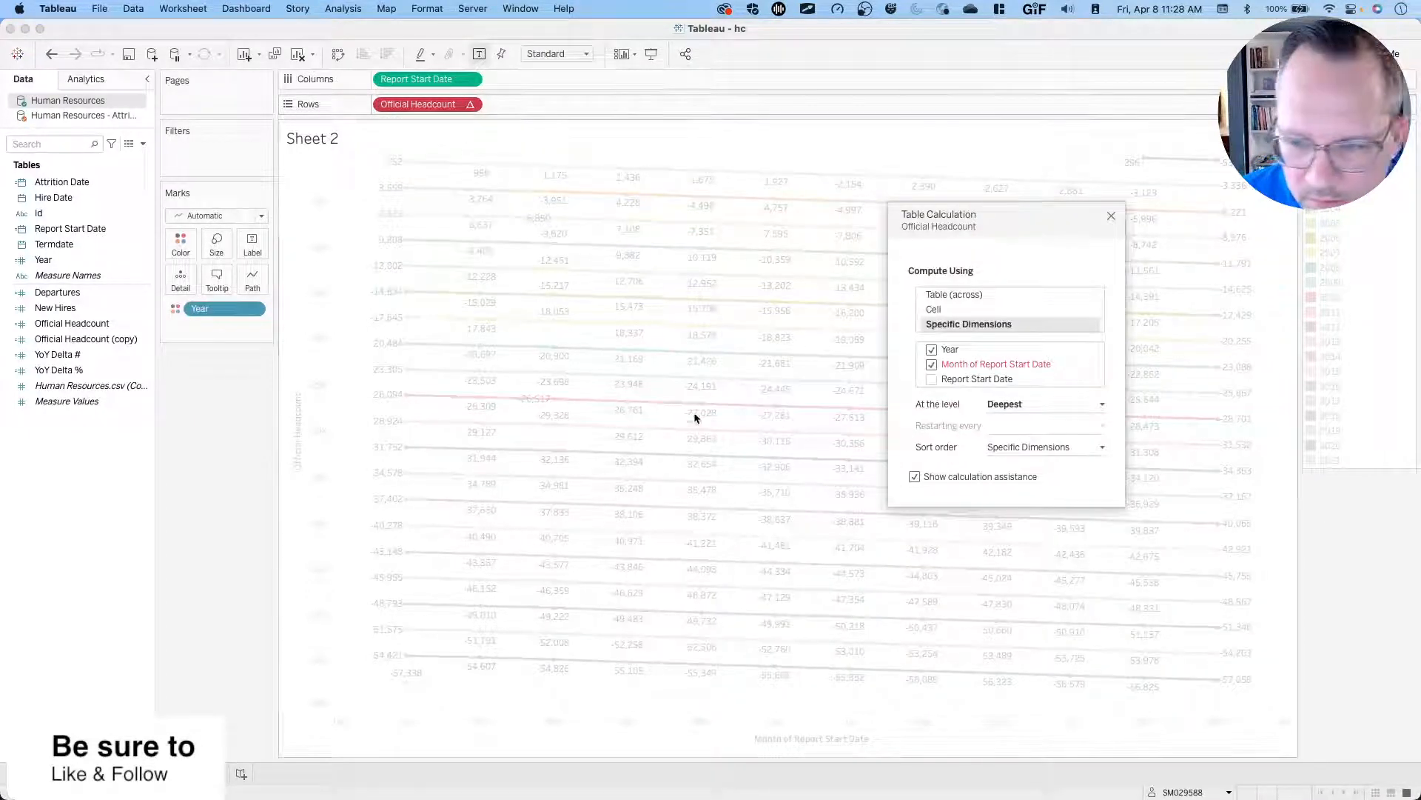
left_click(932, 365)
left_click(932, 365)
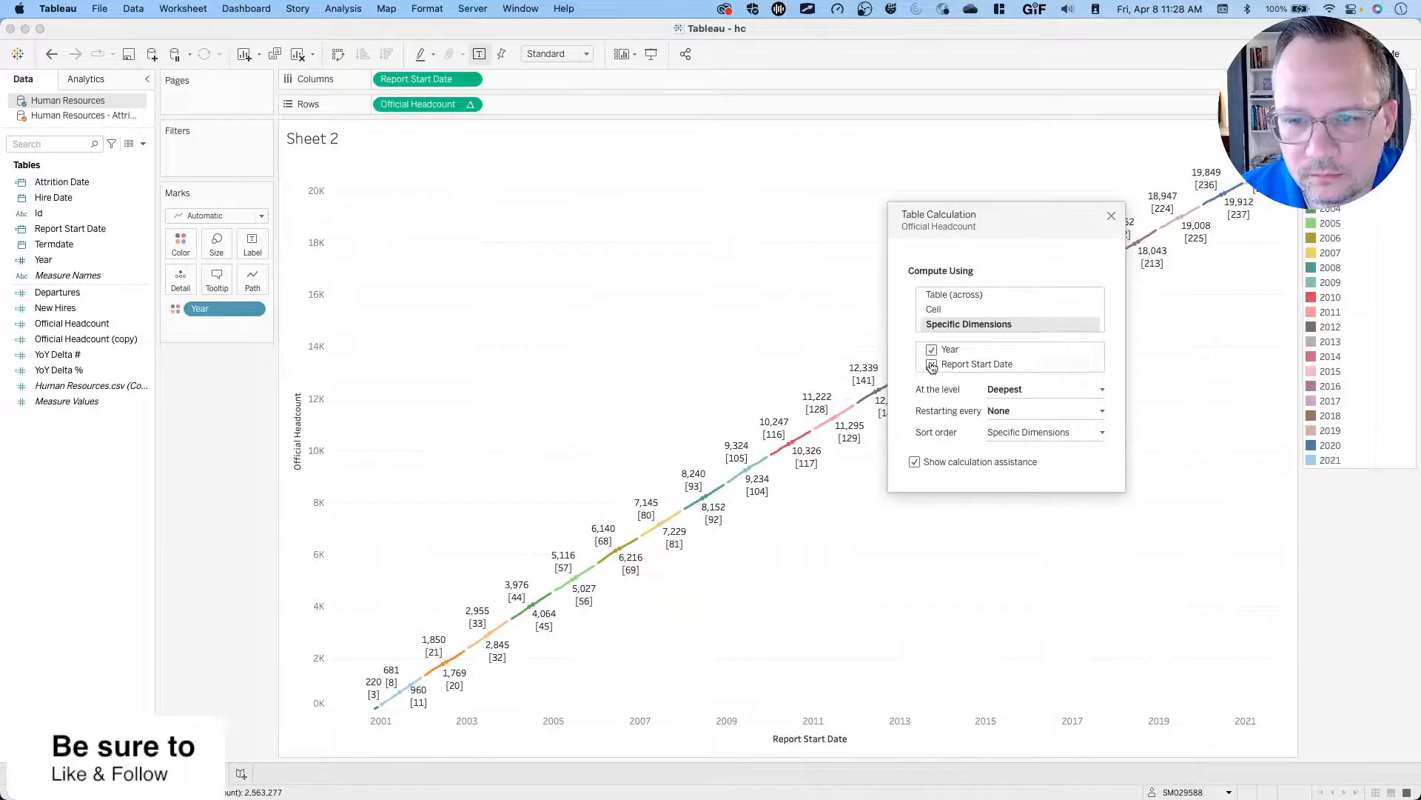
mouse_move(992, 363)
left_mouse_down()
mouse_move(995, 350)
mouse_move(993, 364)
left_mouse_up()
left_click(1112, 215)
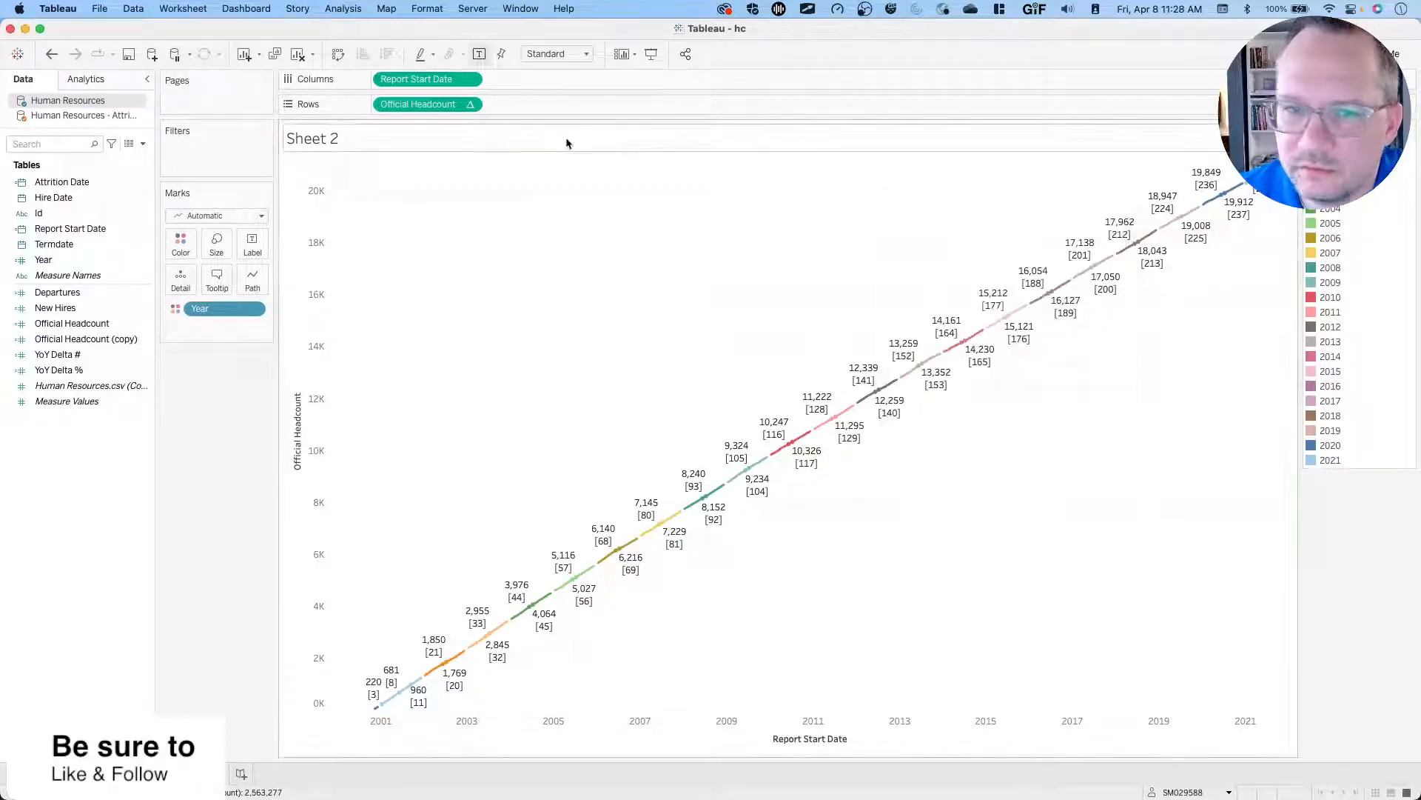
Make the exact Report Start Date on Sheet 2's columns discrete.
left_click(469, 79)
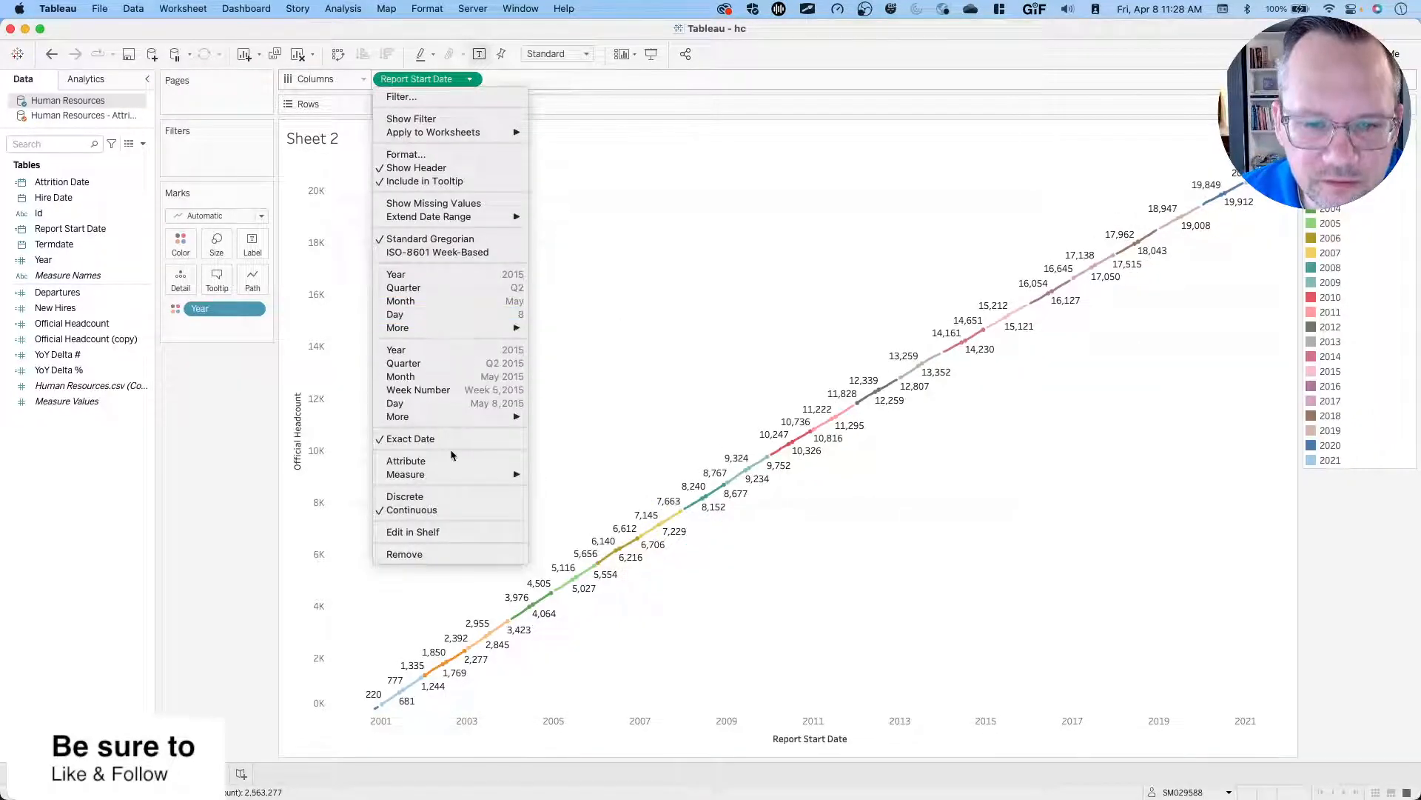
left_click(426, 497)
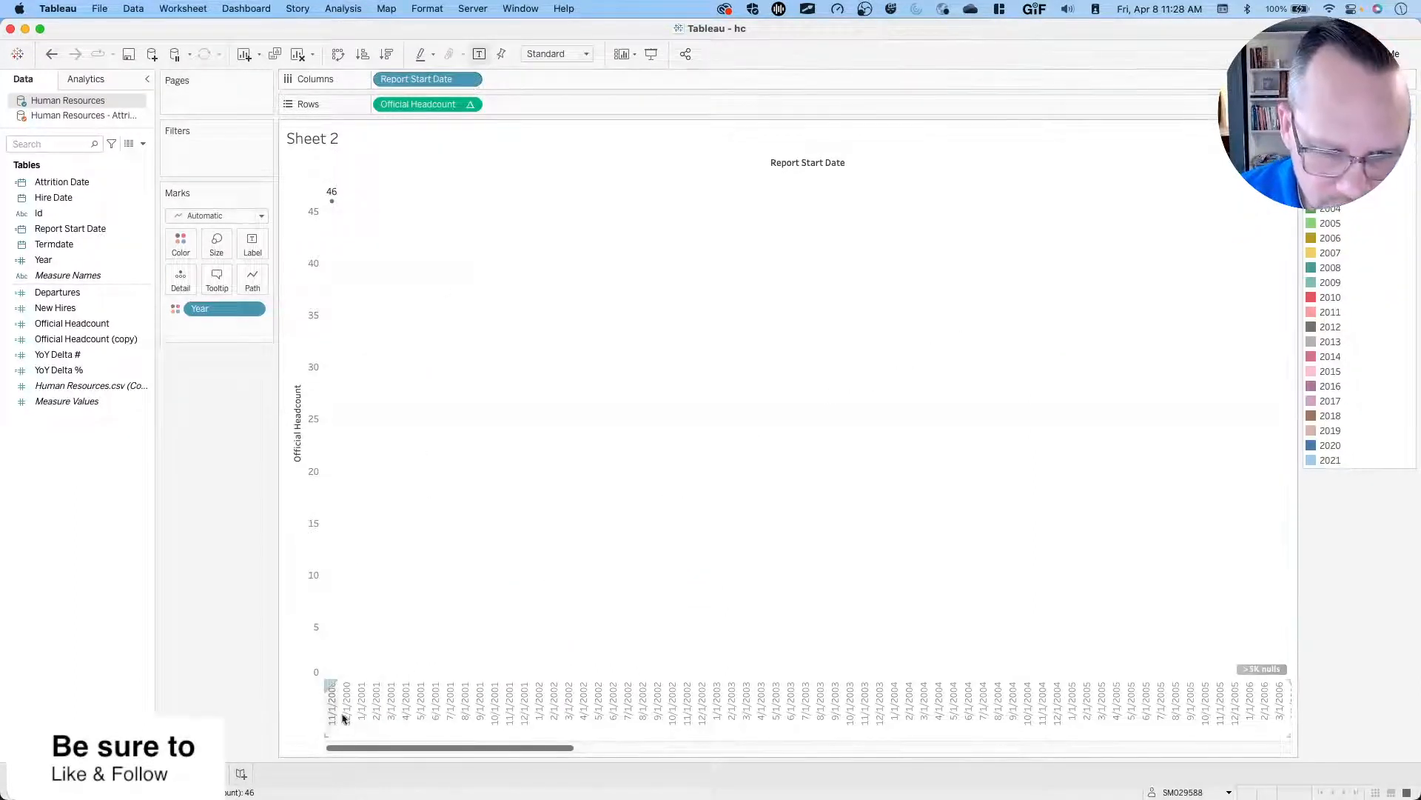
Try Report Start Date as discrete month on Sheet 2's columns, computing Official Headcount along Year first and Month of Report Start Date second.
left_click(470, 83)
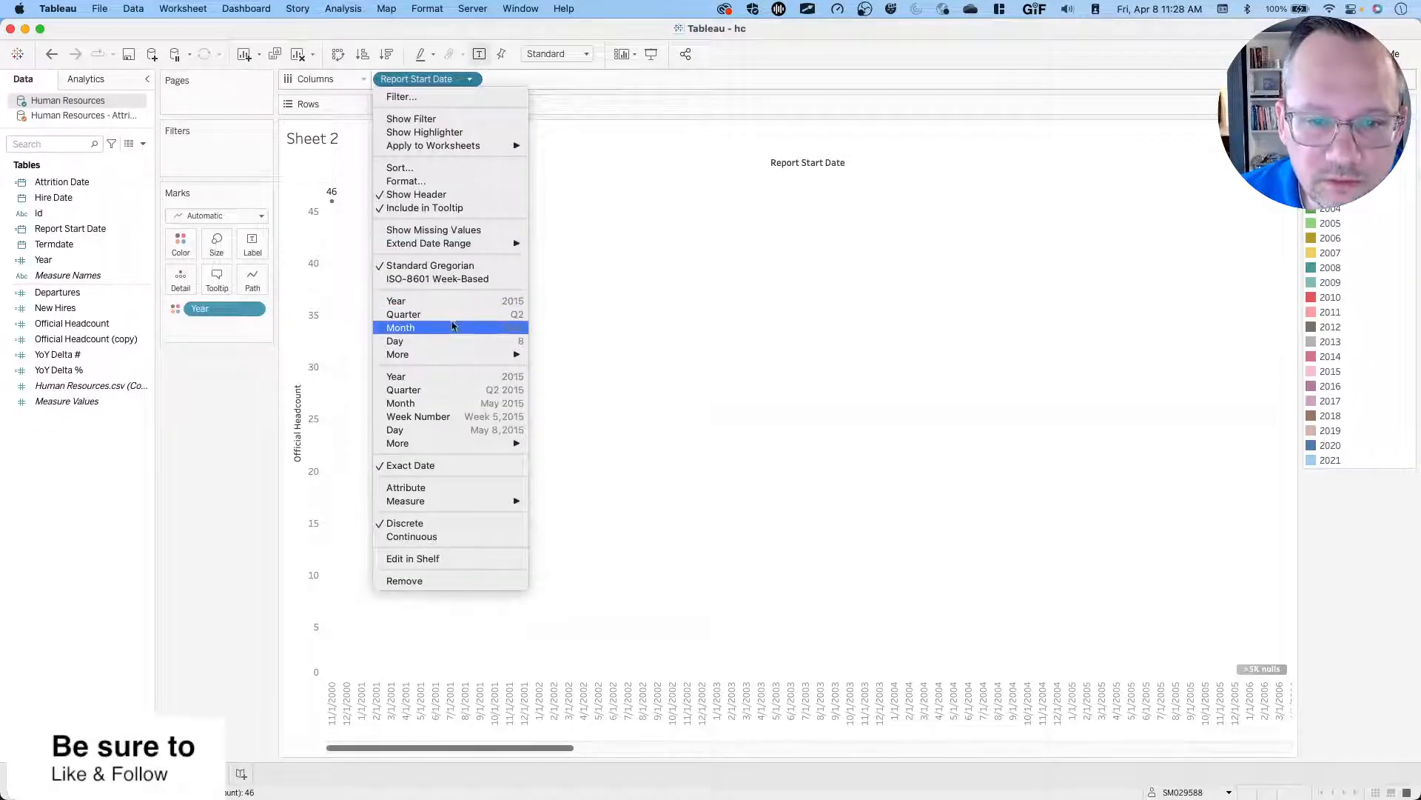
left_click(446, 333)
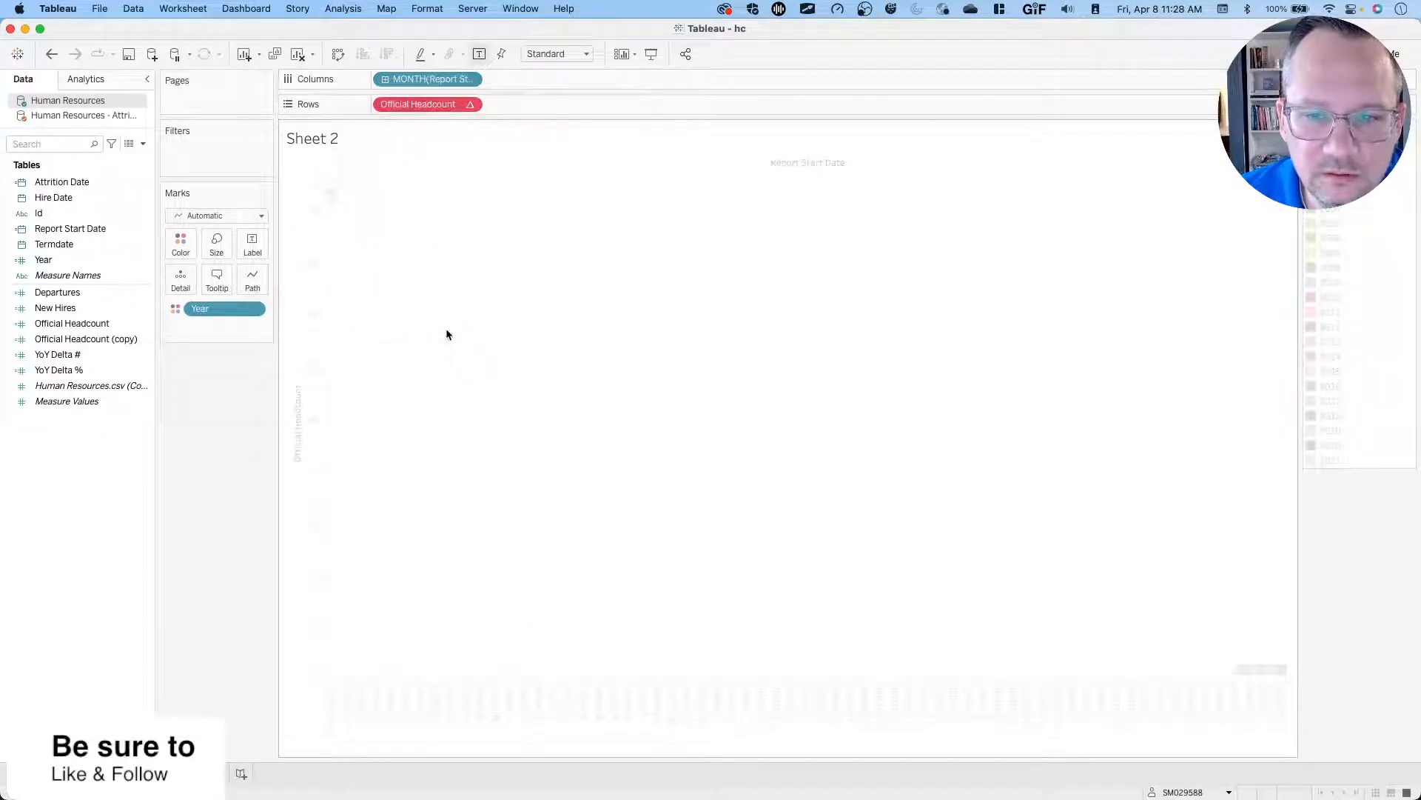
left_click(469, 104)
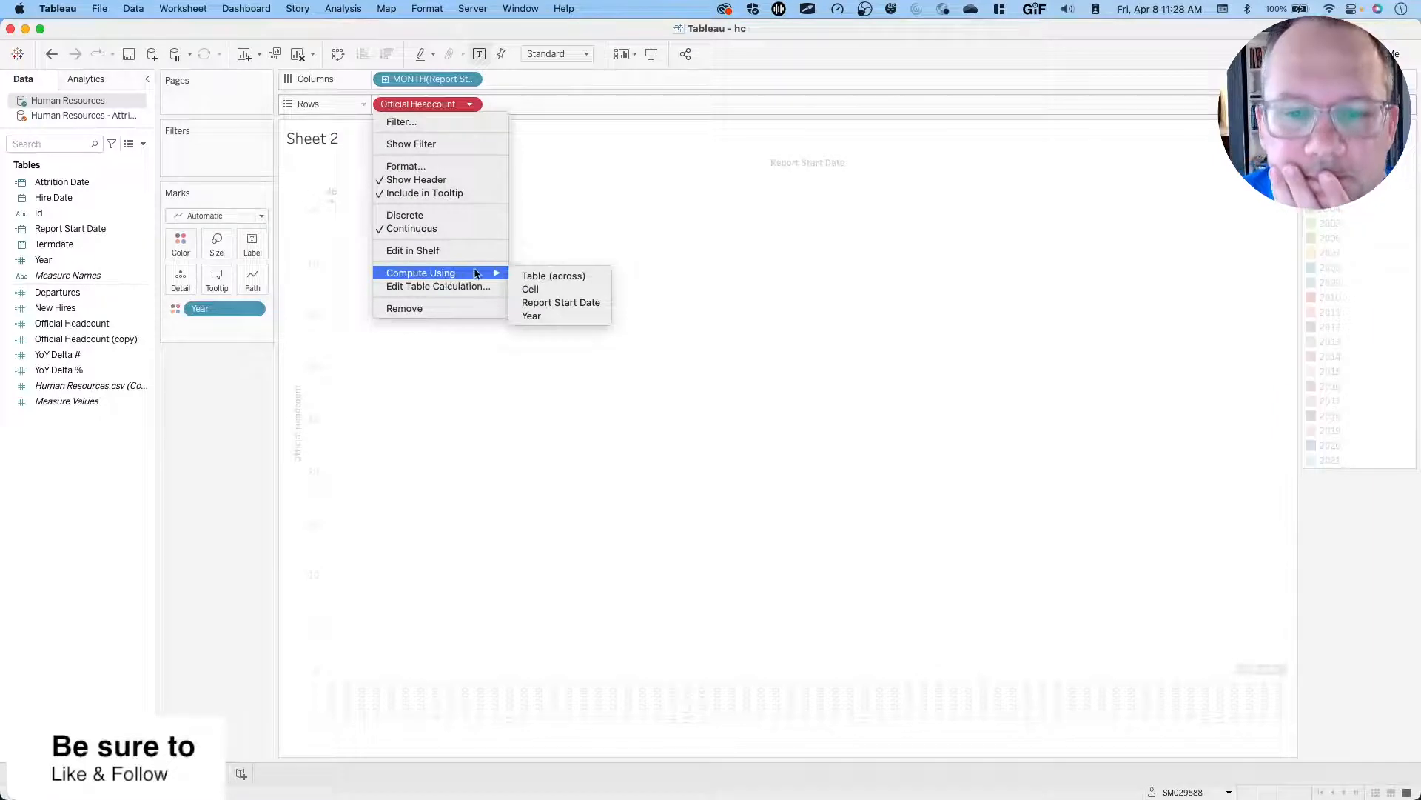
left_click(438, 286)
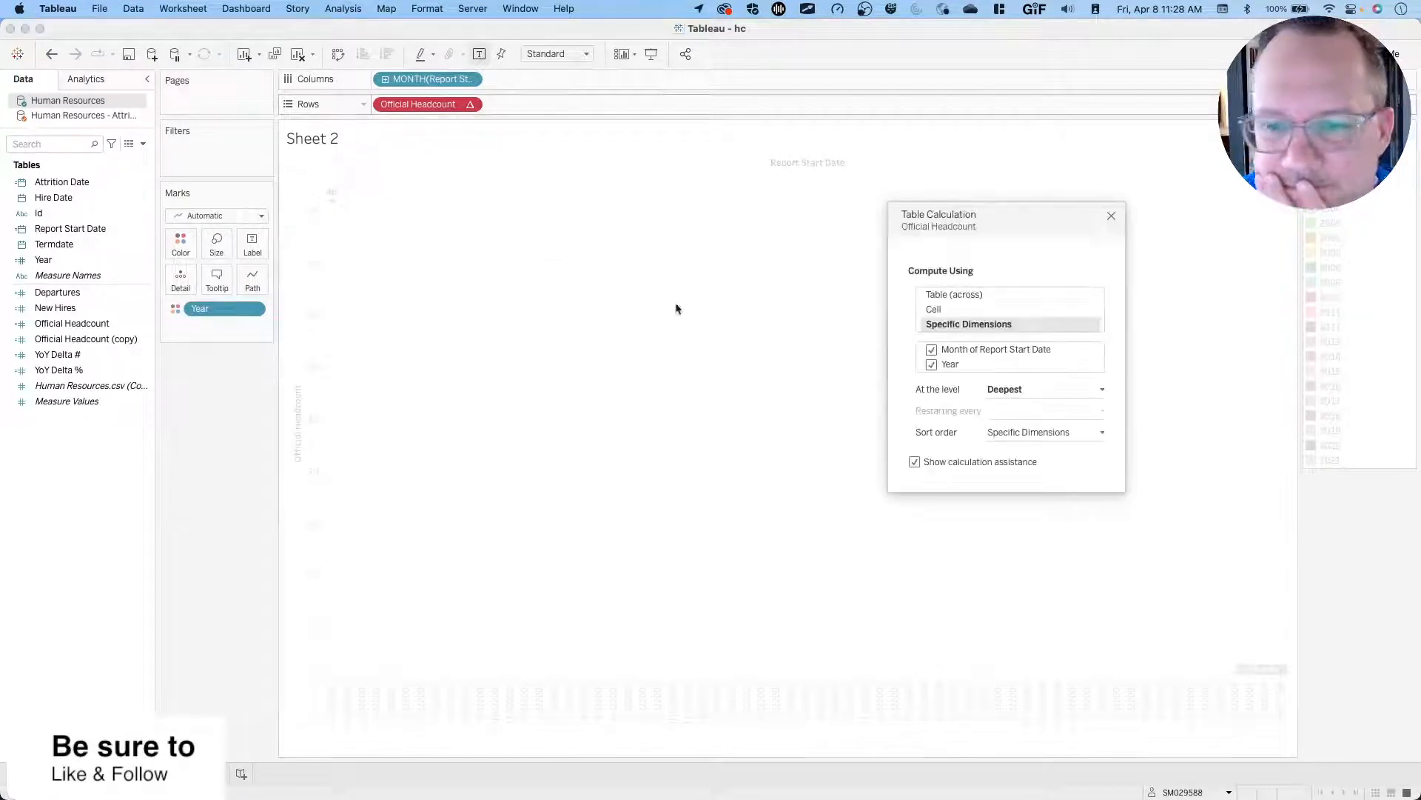
left_click(932, 364)
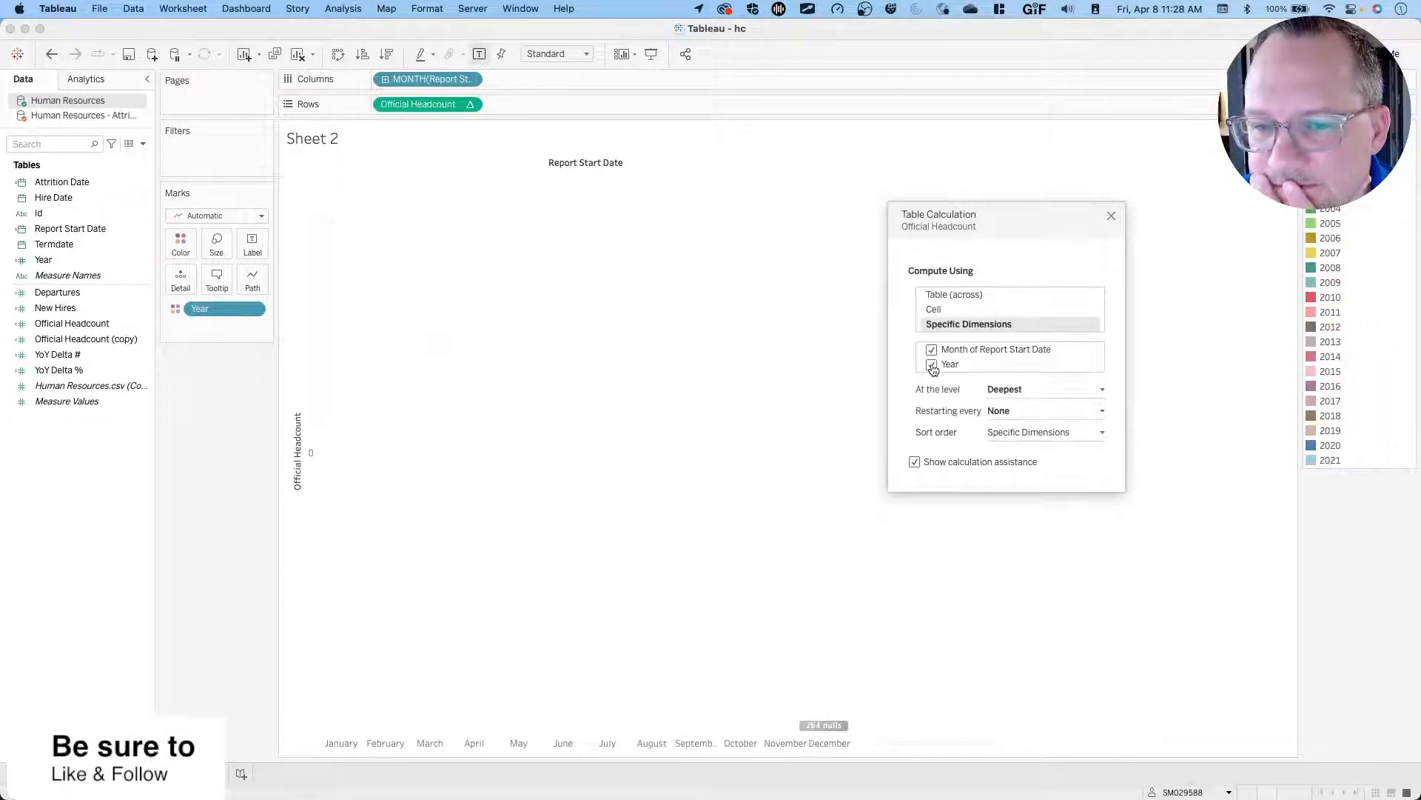
left_click(932, 350)
left_click(932, 350)
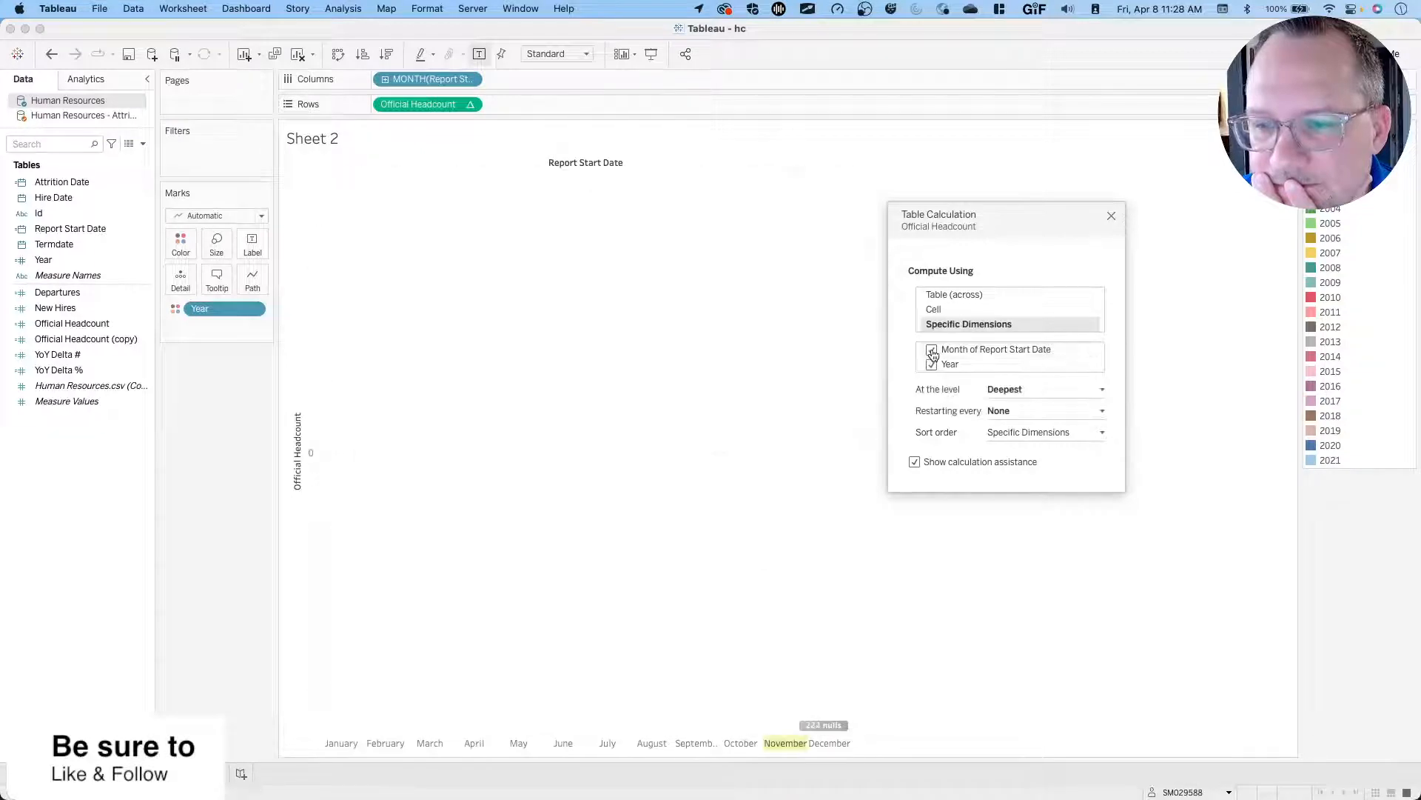
left_click(932, 351)
left_click(932, 350)
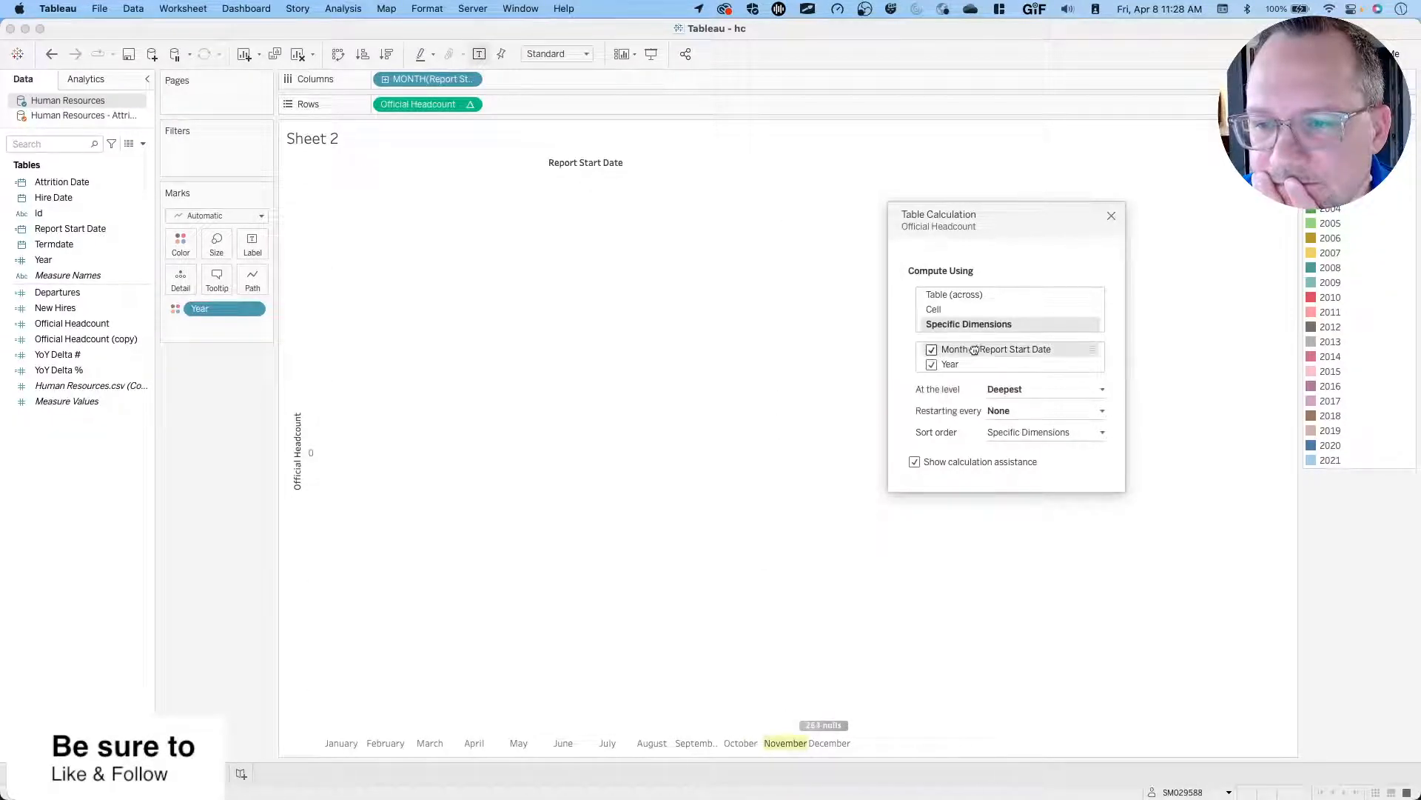
left_click_drag(934, 350, 970, 366)
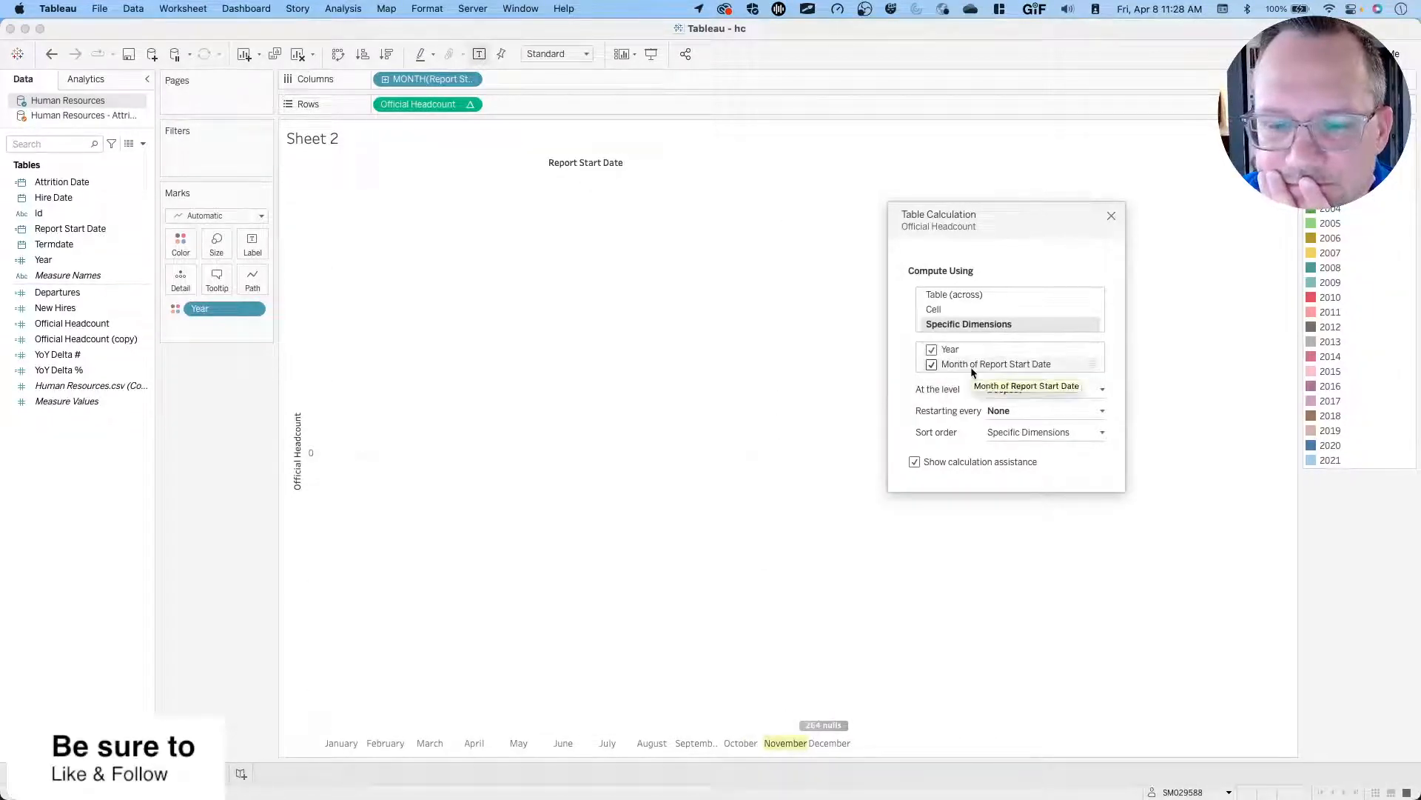
left_click(1111, 217)
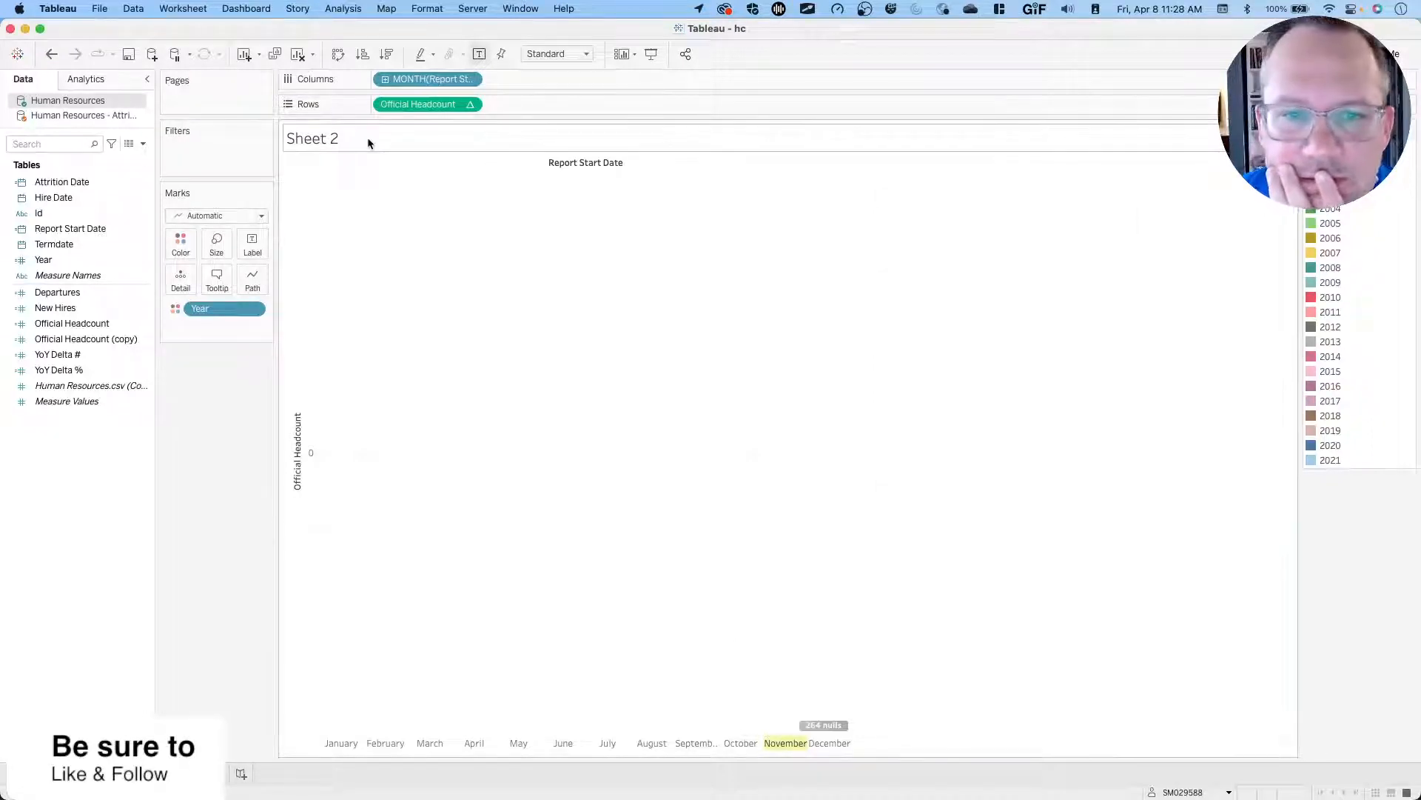
Undo the Sheet 2 date and table calculation changes, back through the creation of the Year field to Sheet 1's year and month rows.
left_click(51, 56)
left_click(51, 56)
left_click(51, 55)
left_click(51, 56)
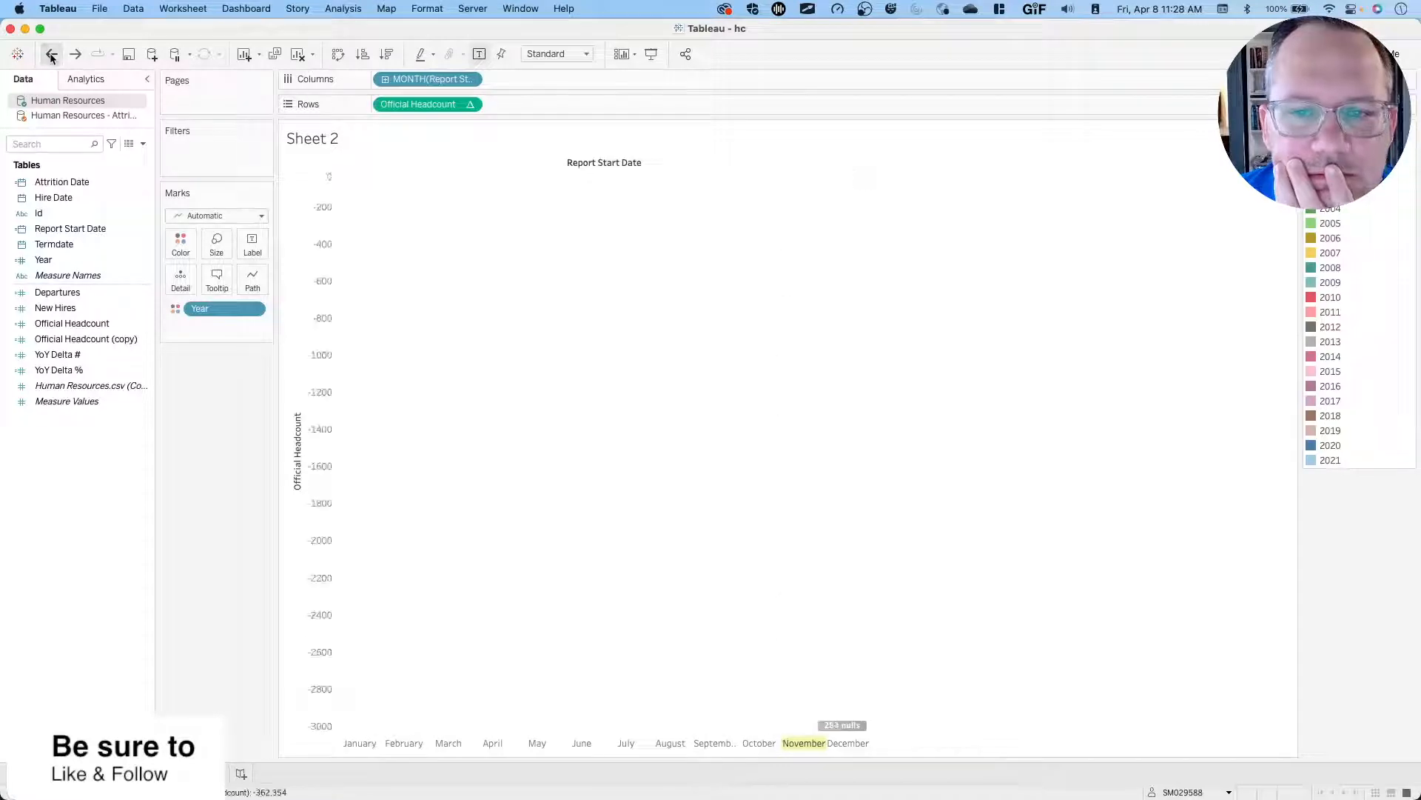
left_click(51, 55)
left_click(51, 55)
left_click(51, 56)
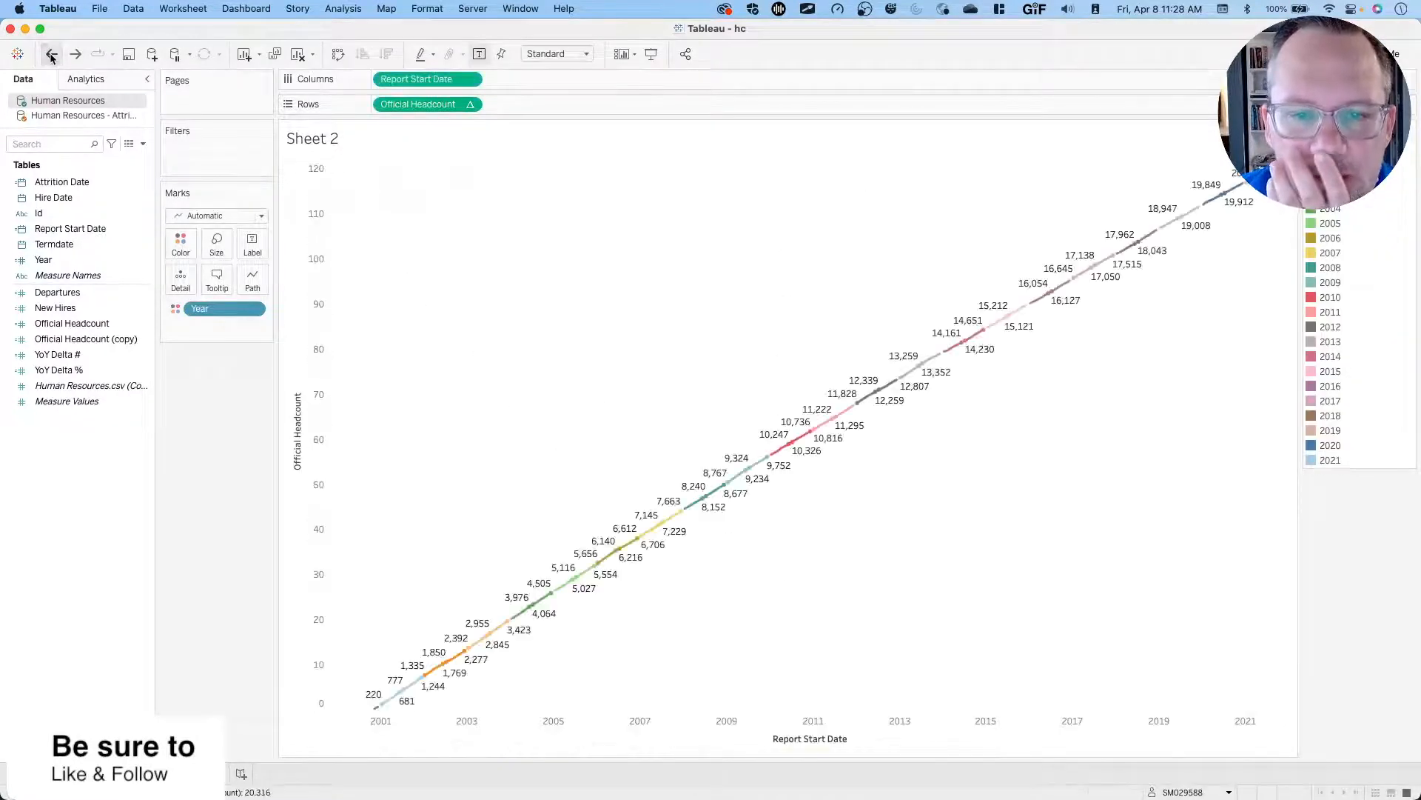
left_click(51, 55)
left_click(51, 55)
left_click(51, 55)
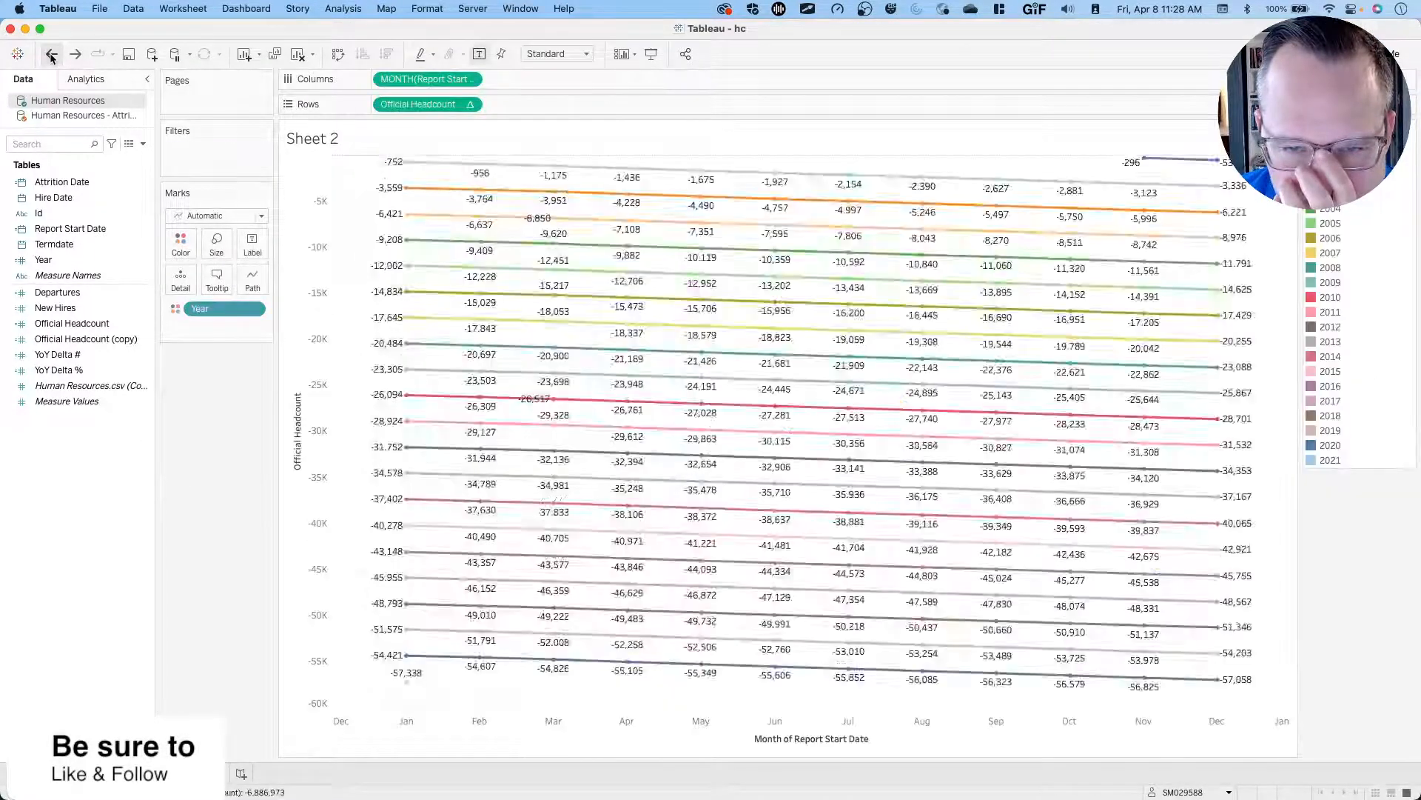
left_click(51, 56)
left_click(51, 56)
left_click(51, 56)
left_click(51, 56)
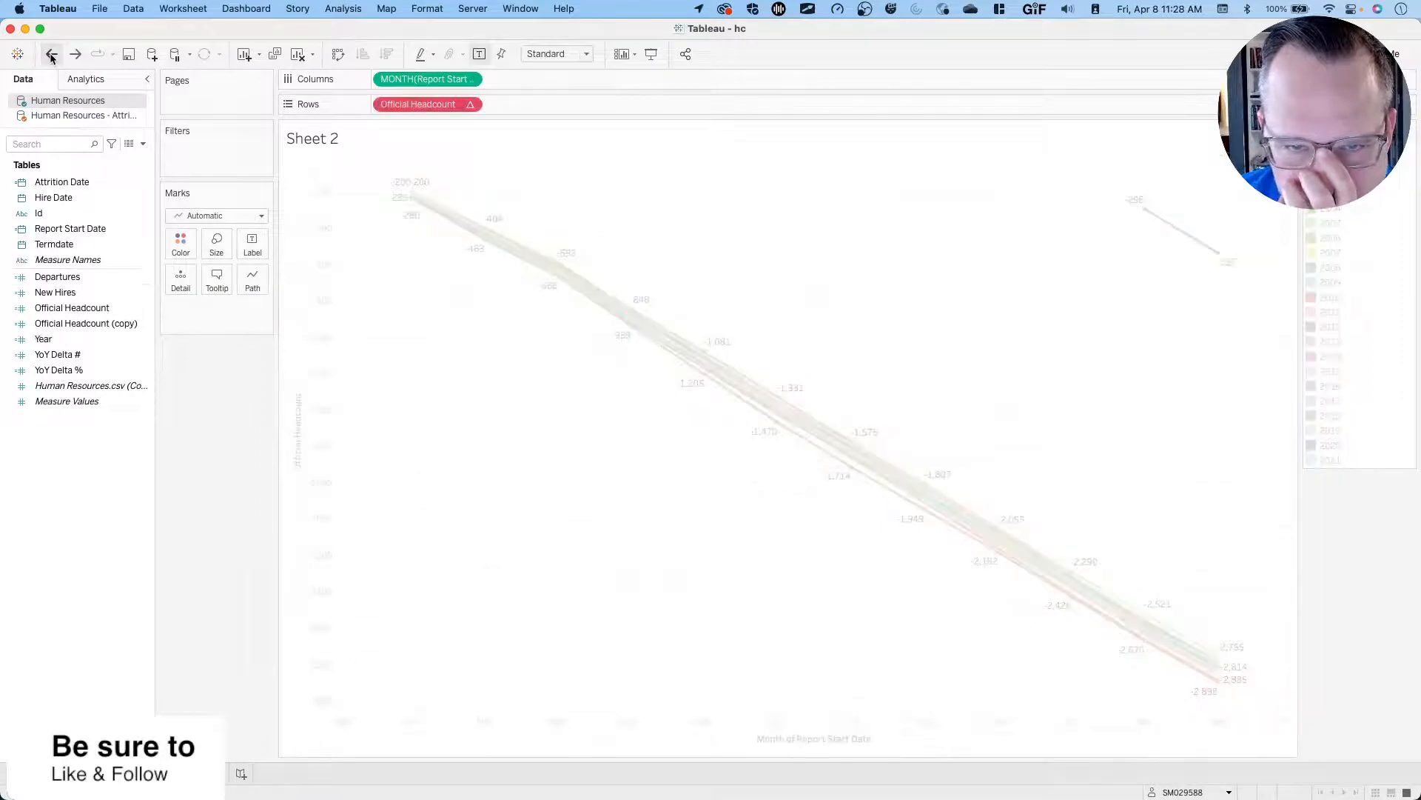
left_click(51, 56)
left_click(51, 55)
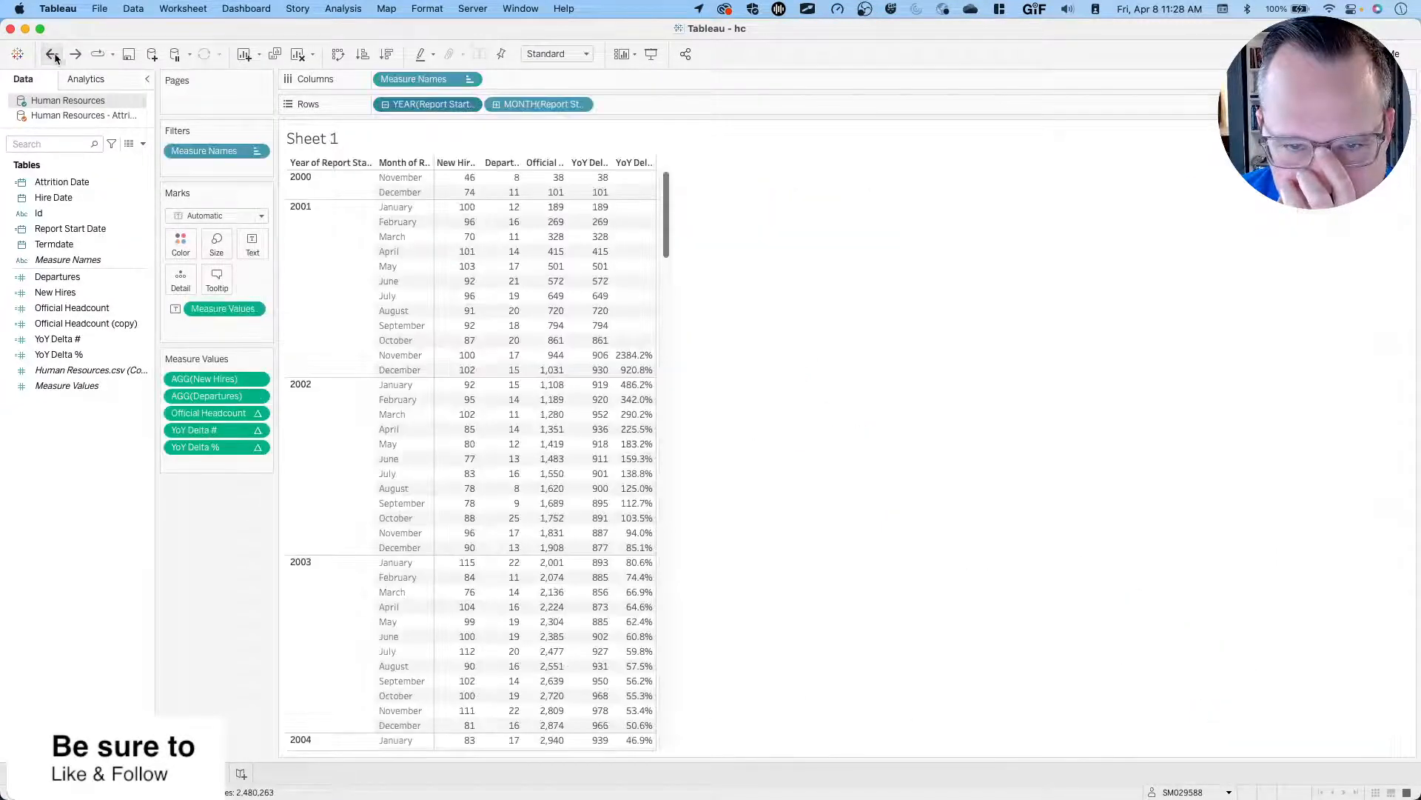
Undo Sheet 1's year, quarter and month breakdown to the exact Report Start Date, and return to Sheet 2's monthly chart colored by year.
left_click(75, 55)
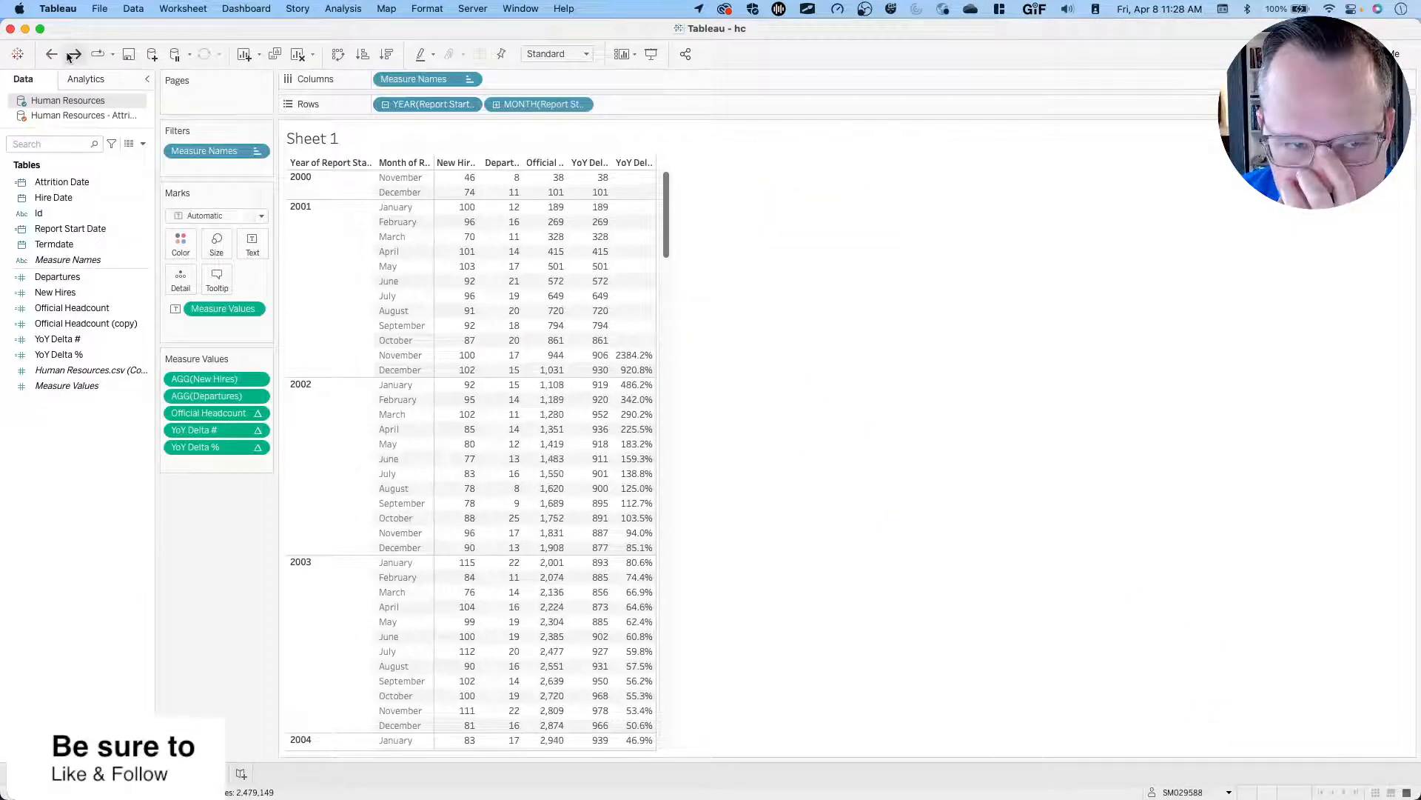
left_click(54, 57)
left_click(55, 57)
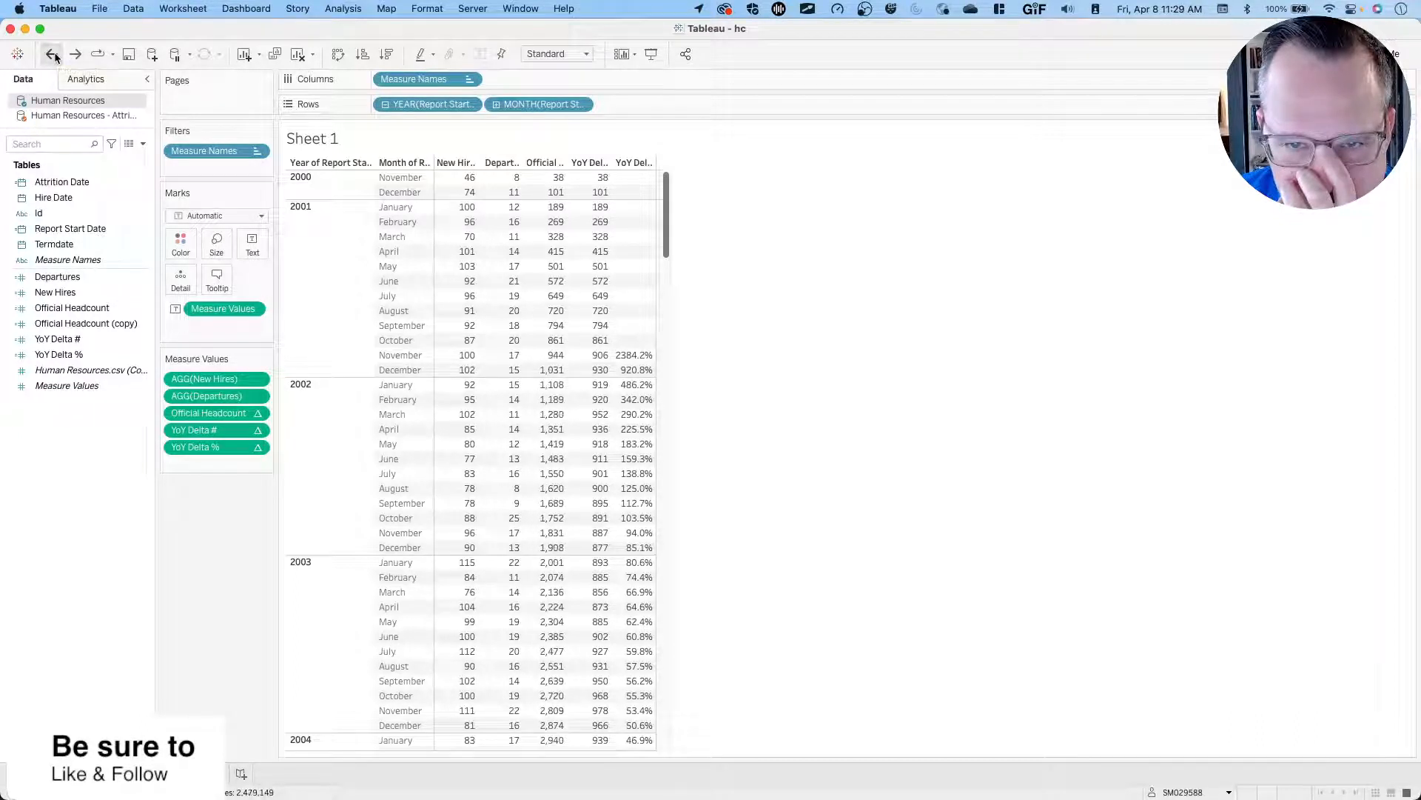
left_click(55, 57)
left_click(54, 57)
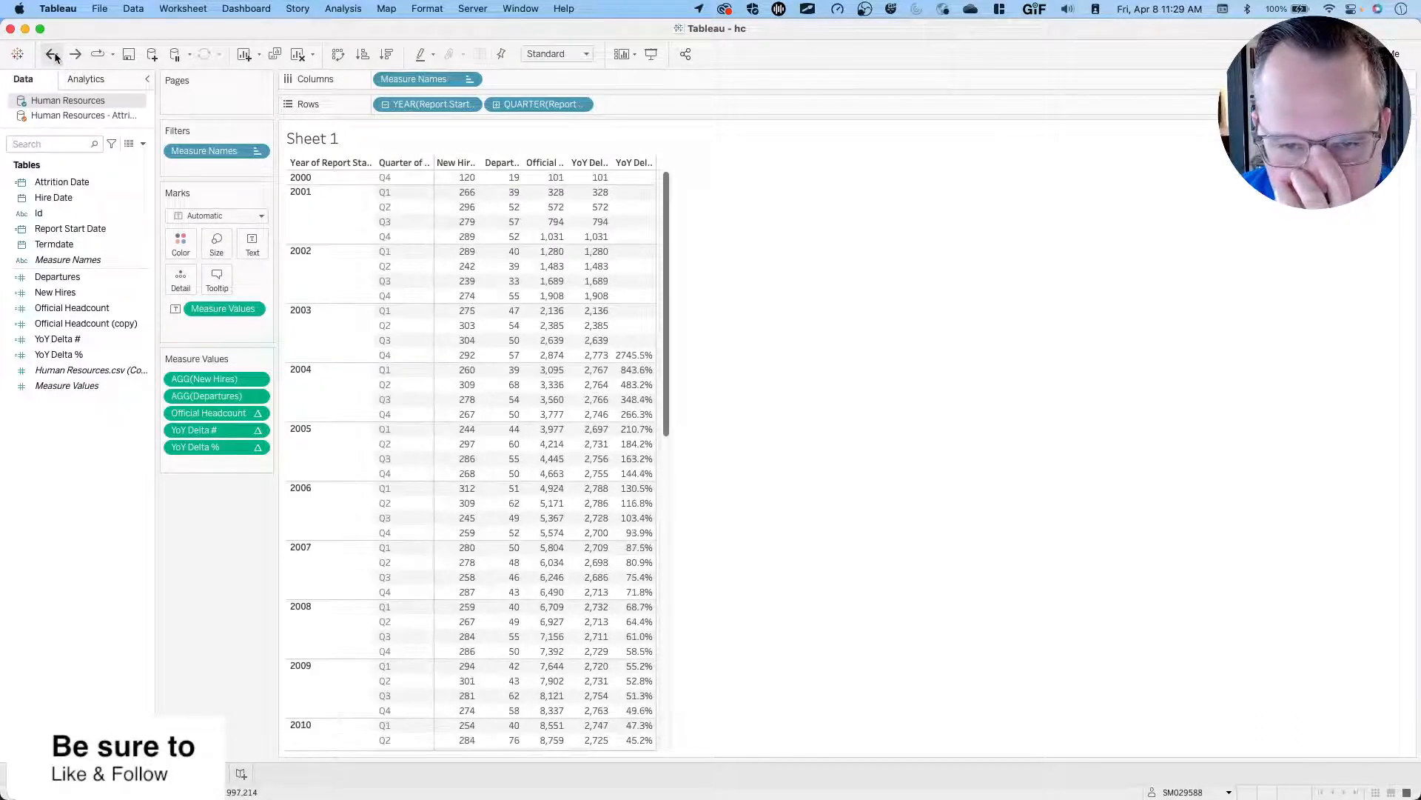
left_click(55, 57)
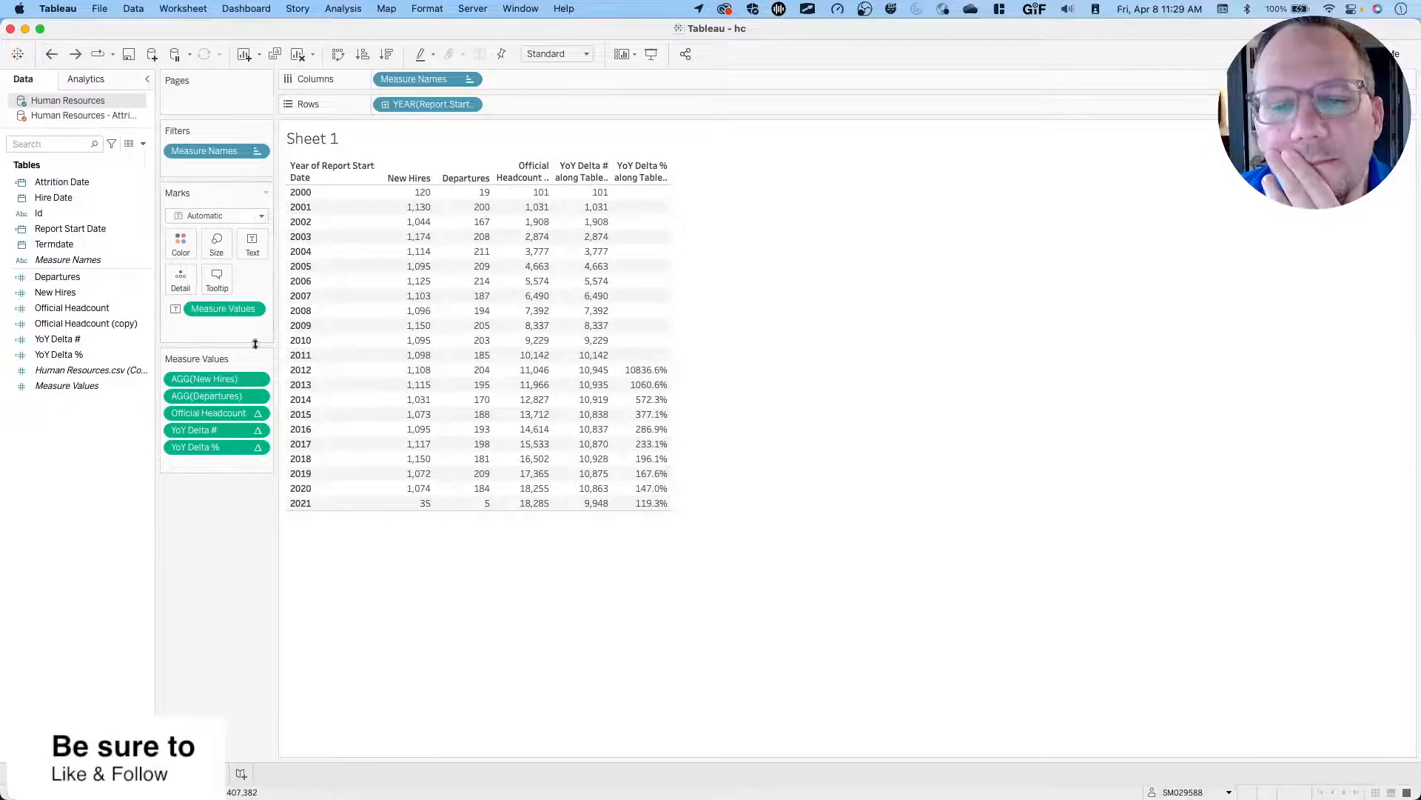
left_click(53, 60)
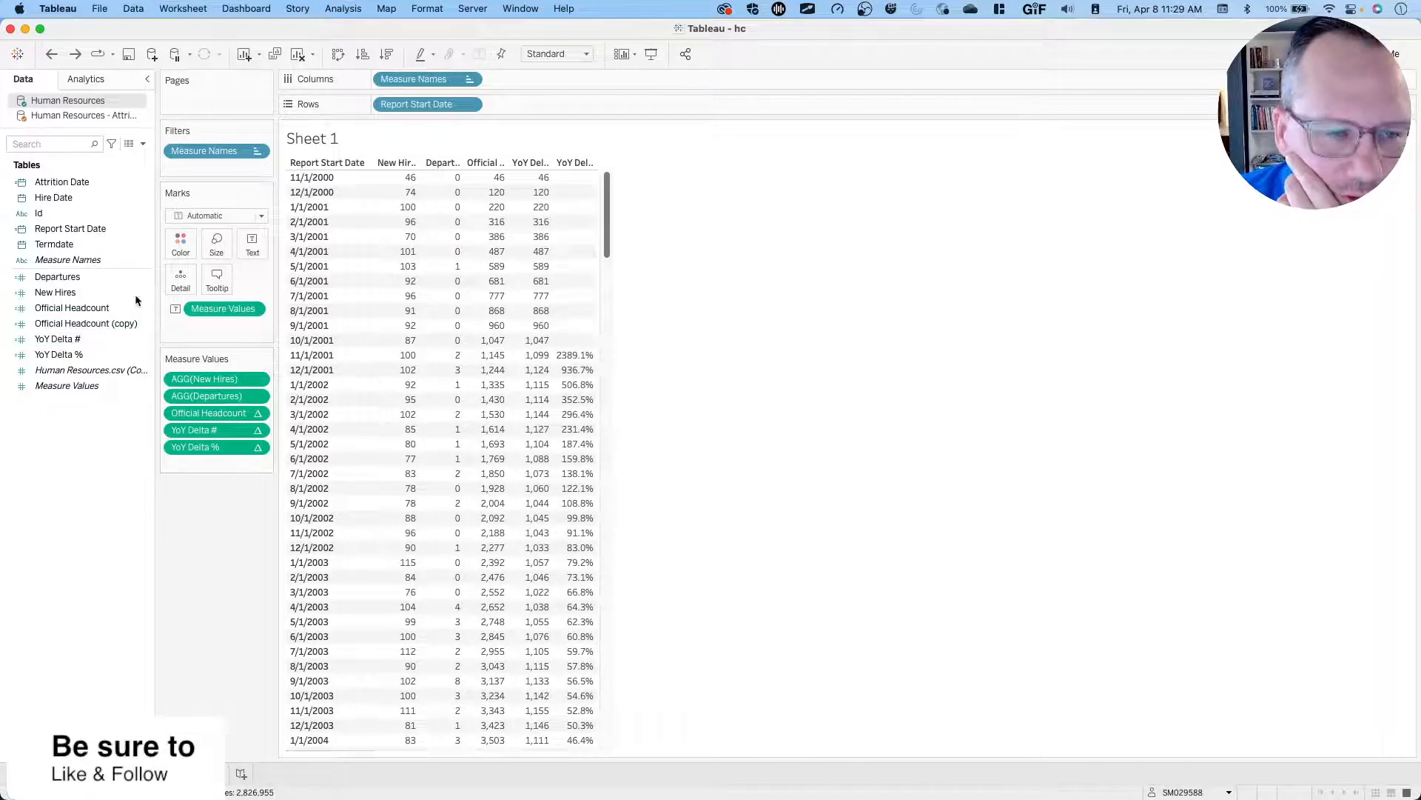
left_click(52, 57)
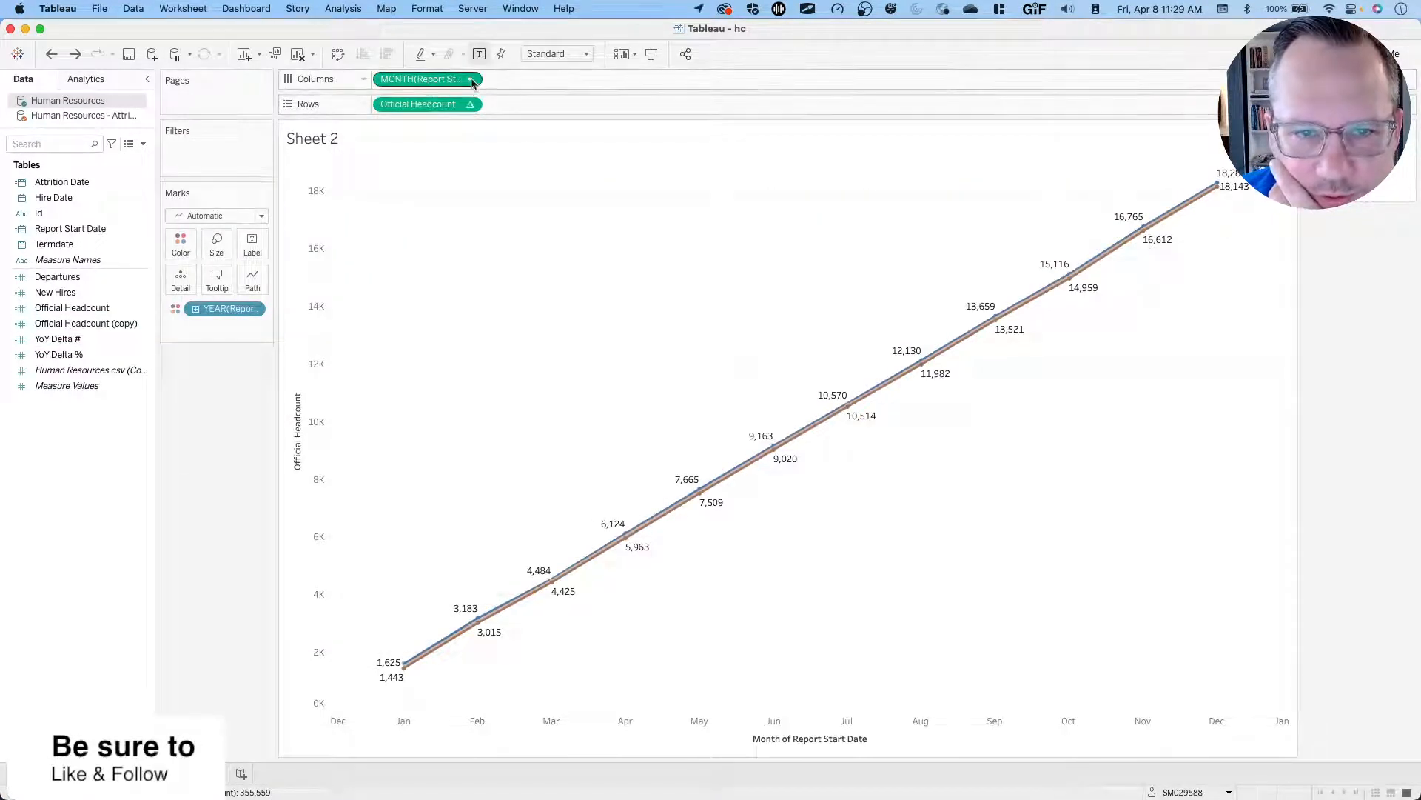
Place Year of Report Start Date above Month of Report Start Date in Official Headcount's table calculation on Sheet 2.
left_click(469, 104)
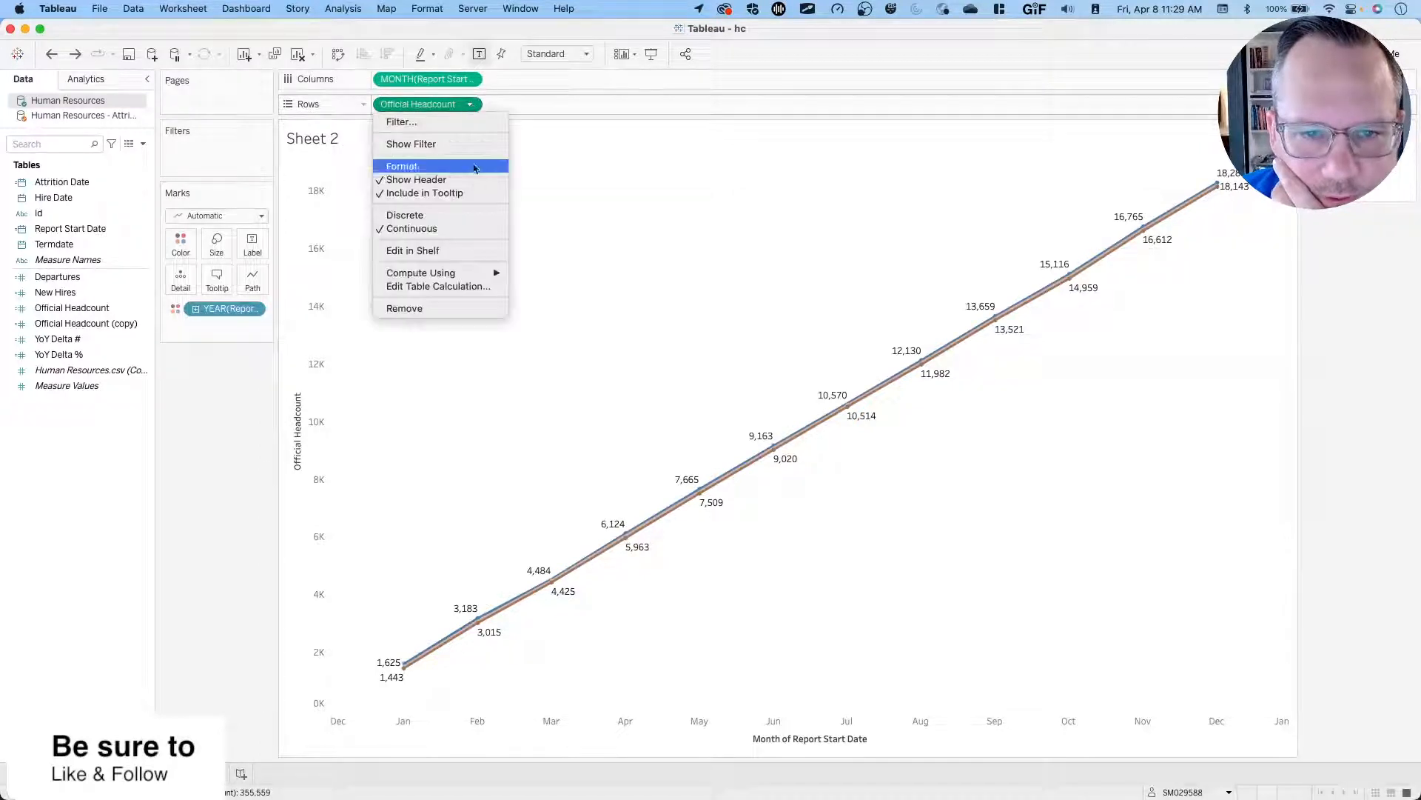
left_click(450, 286)
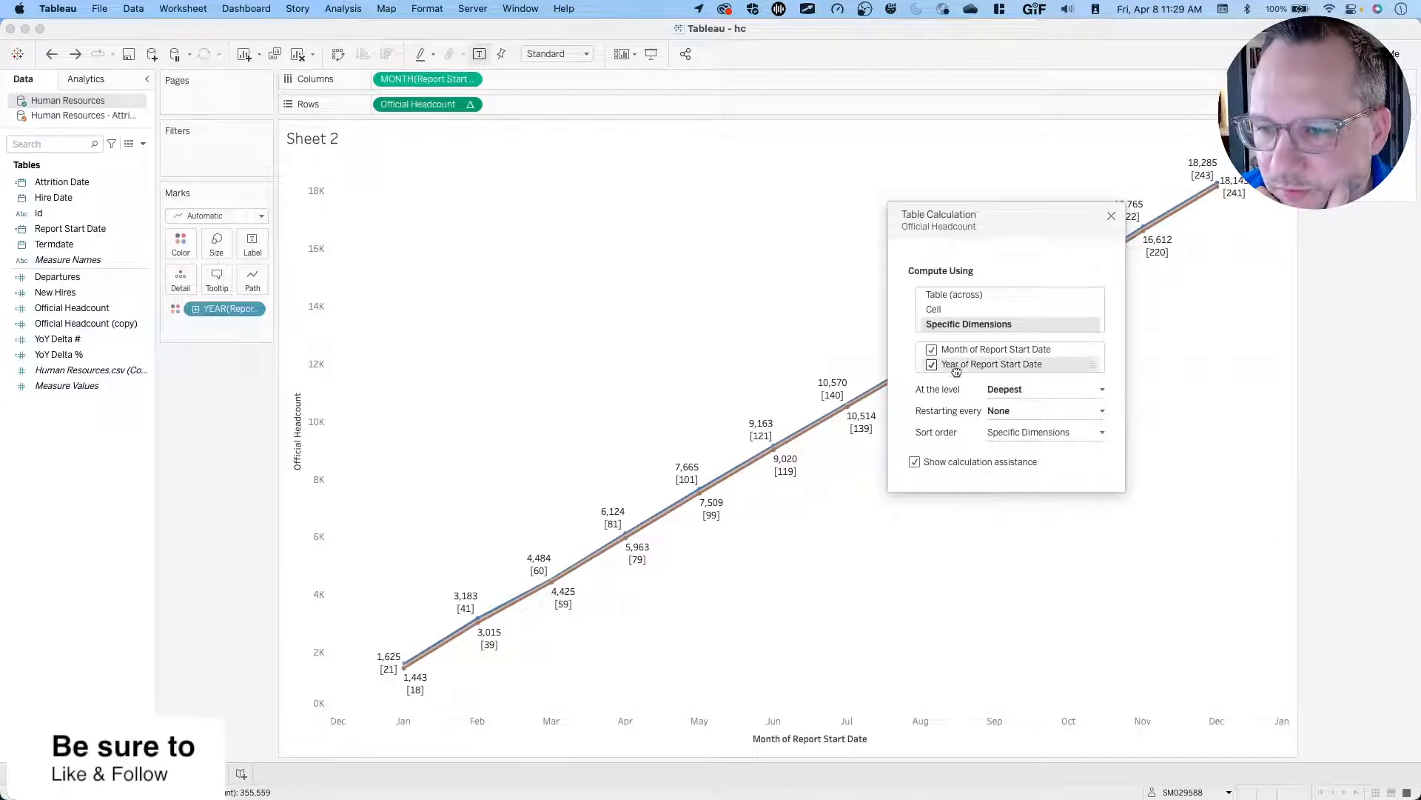
left_click_drag(955, 363, 955, 344)
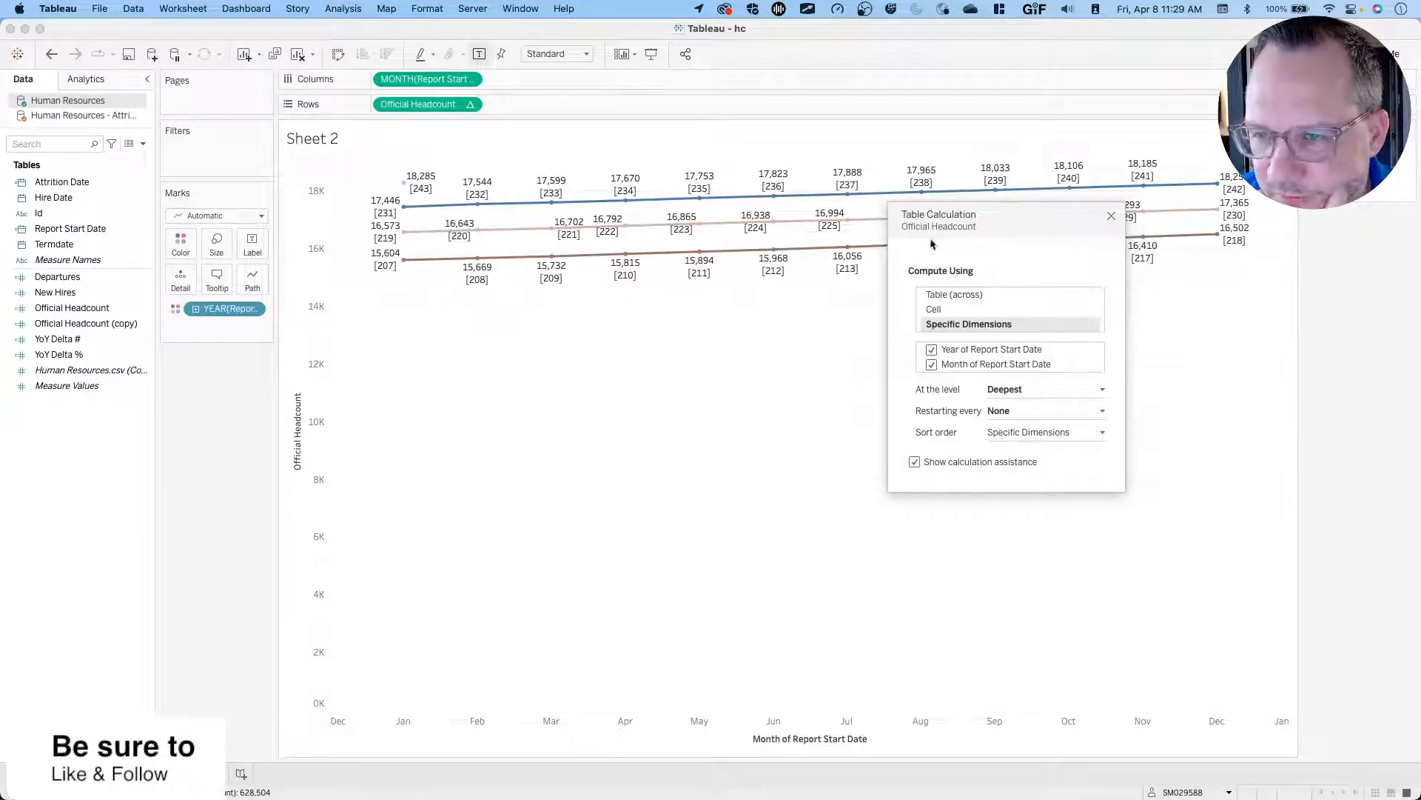
left_click(1110, 217)
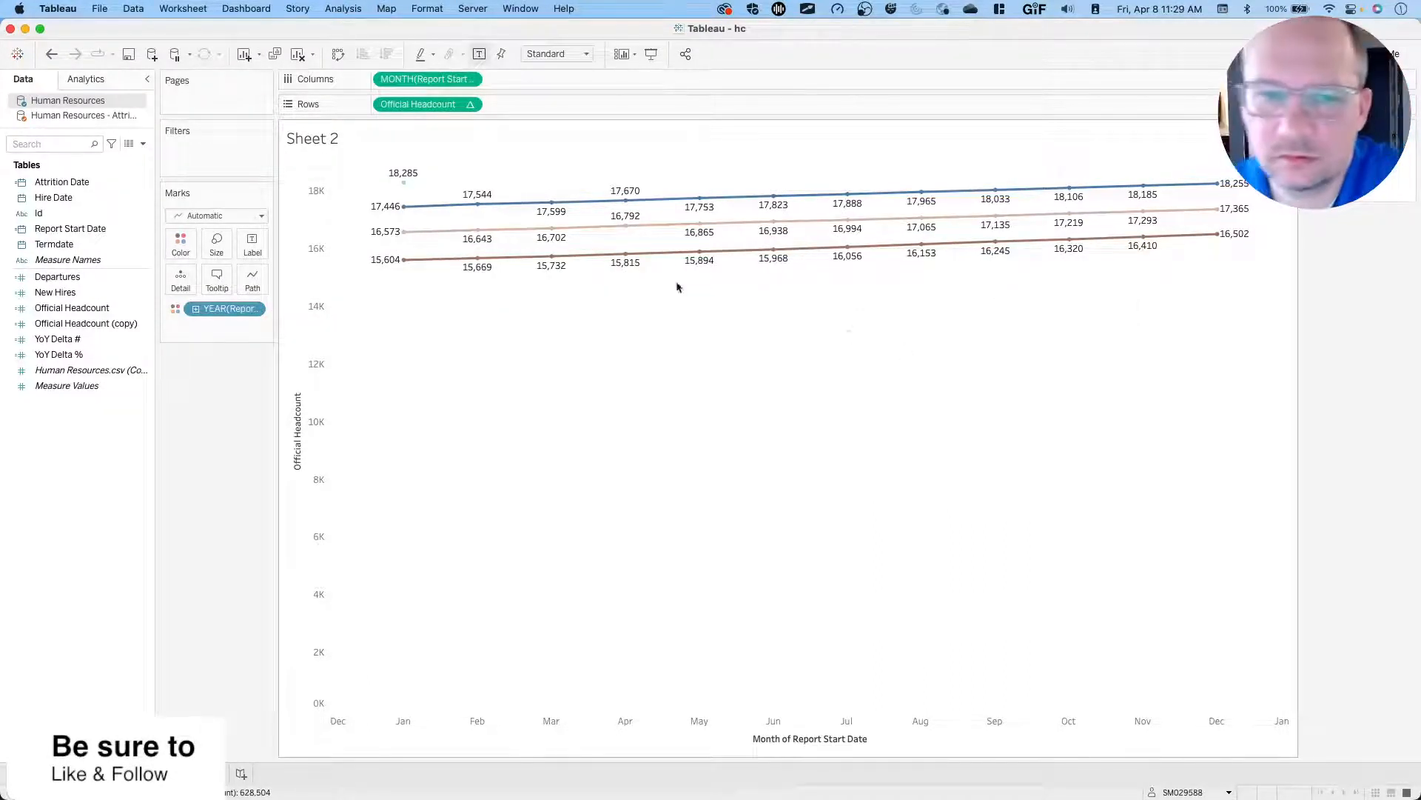
Examine the latest headcount rows on Sheet 1 and check the options of Report Start Date and Official Headcount.
mouse_move(402, 266)
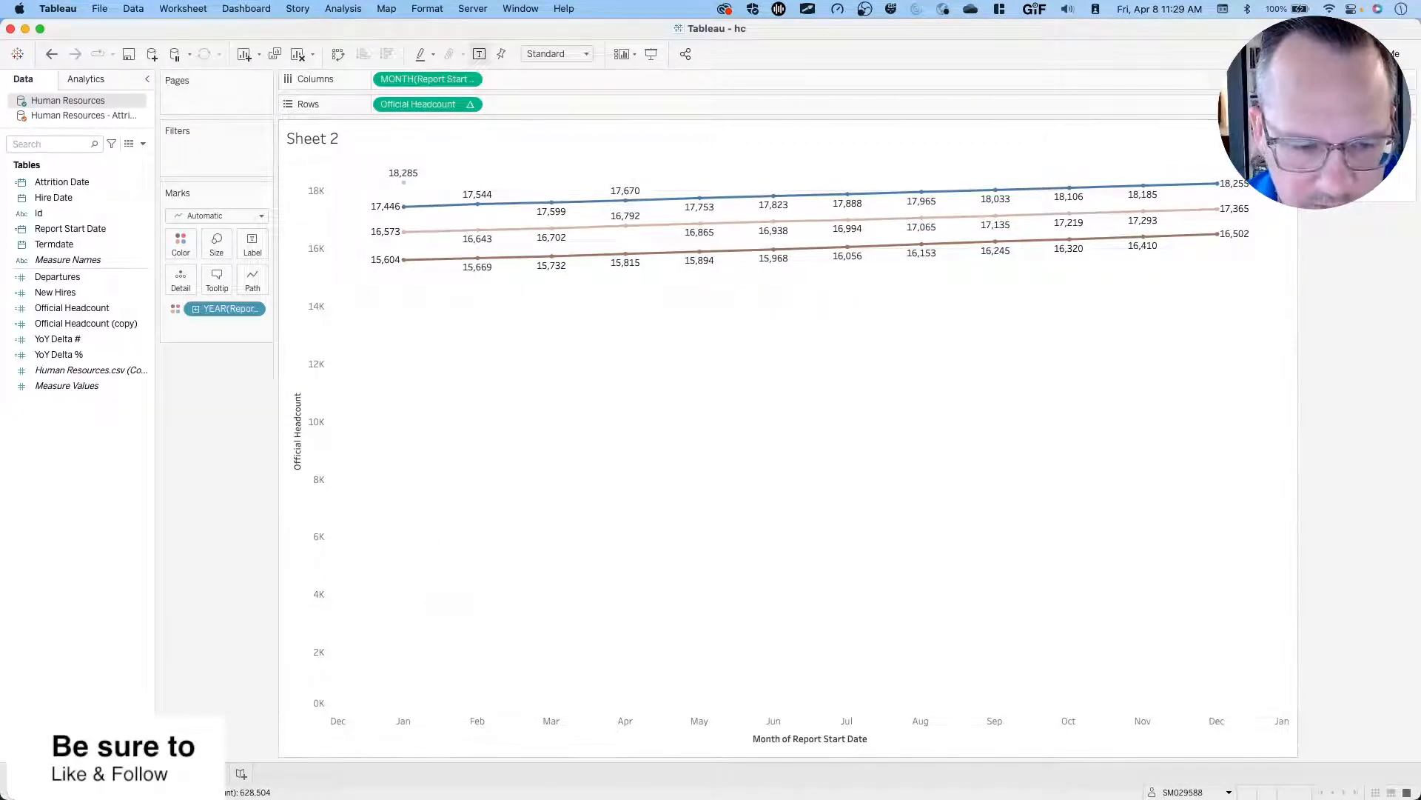
left_click(102, 774)
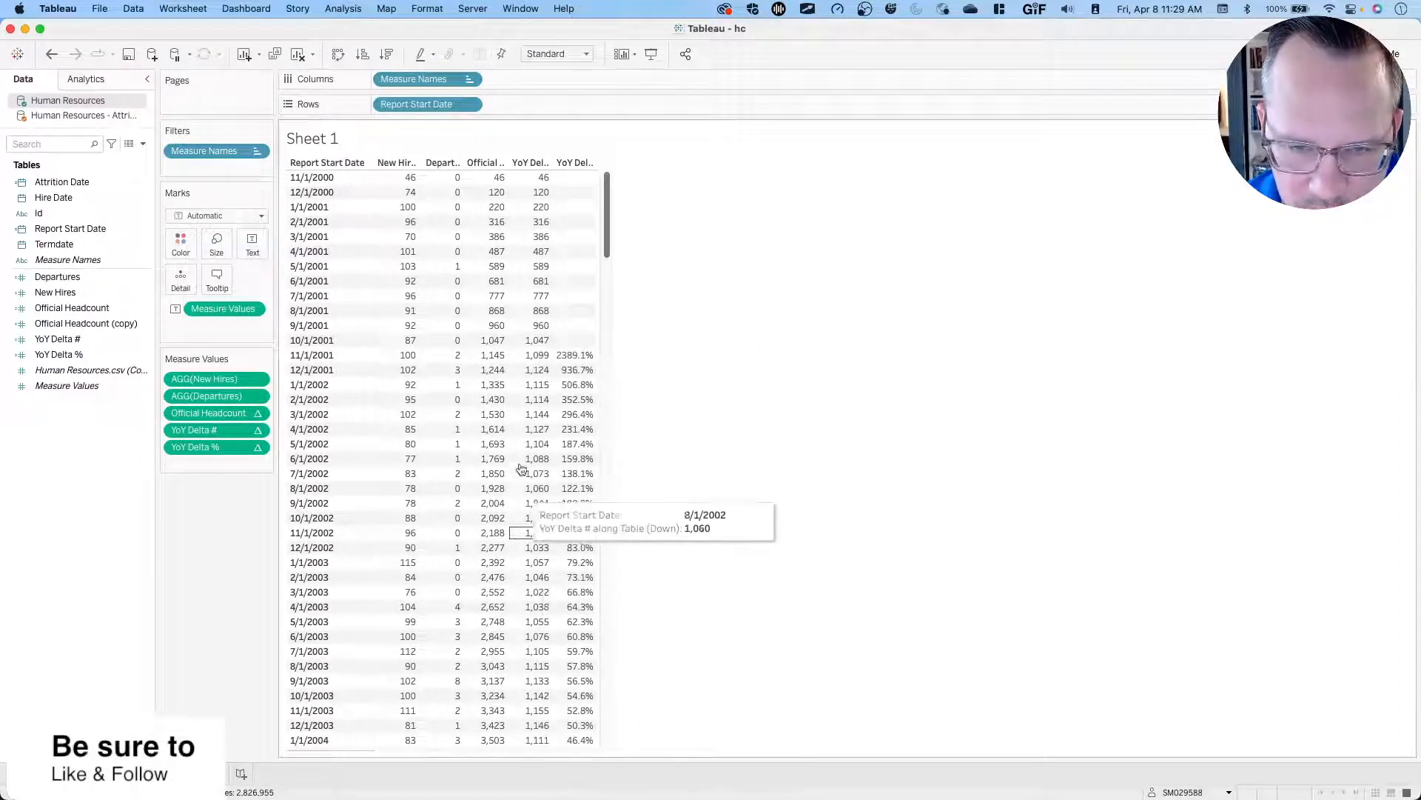
scroll(516, 473, "down", 20)
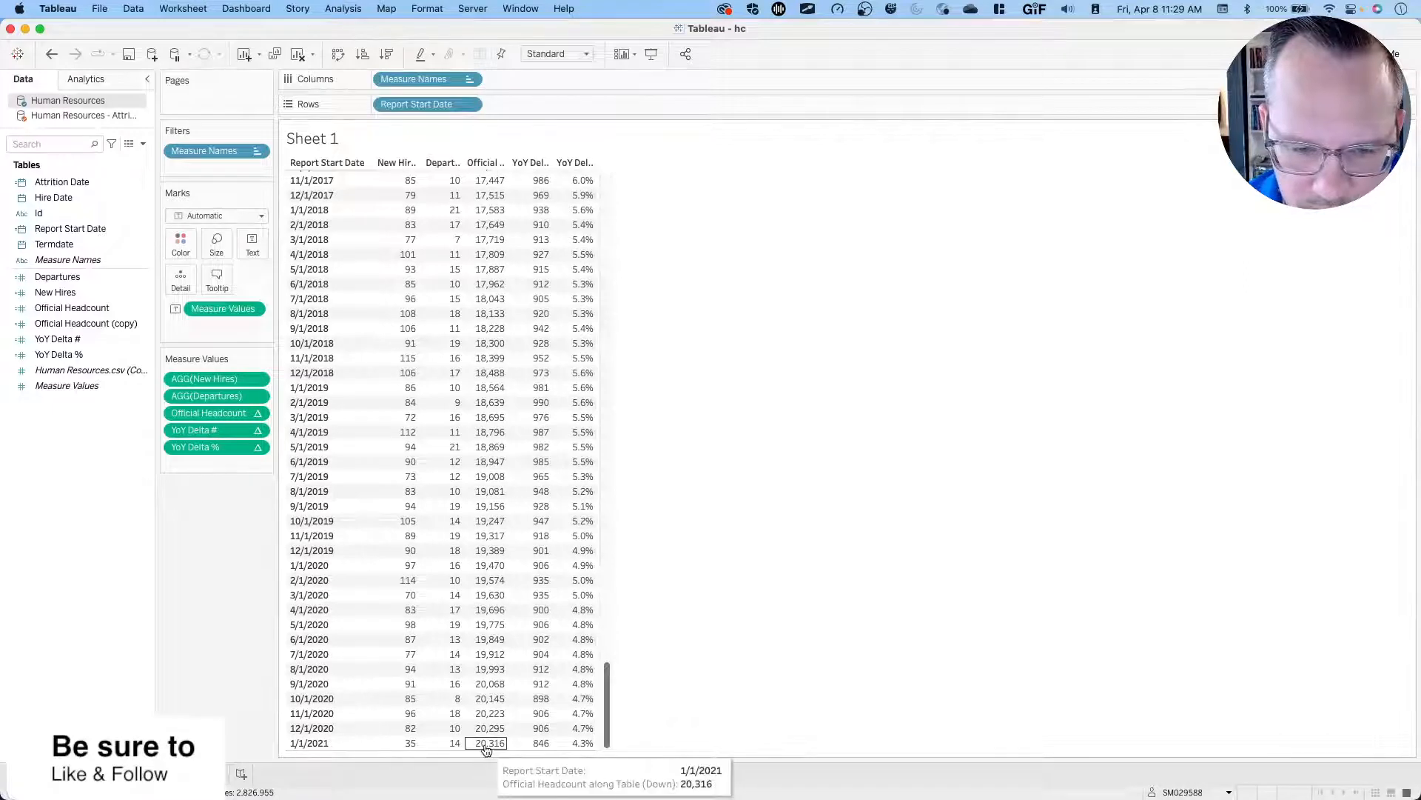
left_click(470, 104)
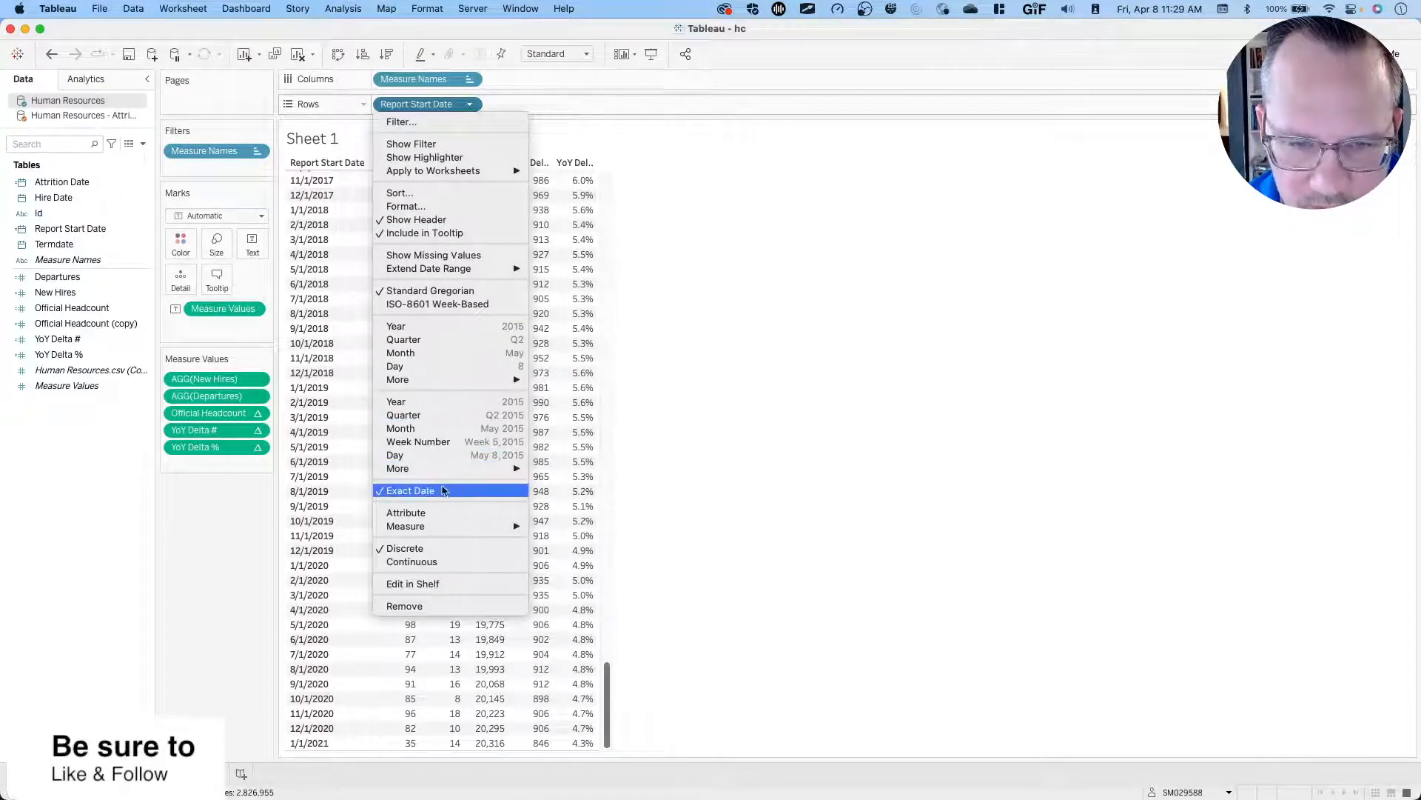
left_click(232, 584)
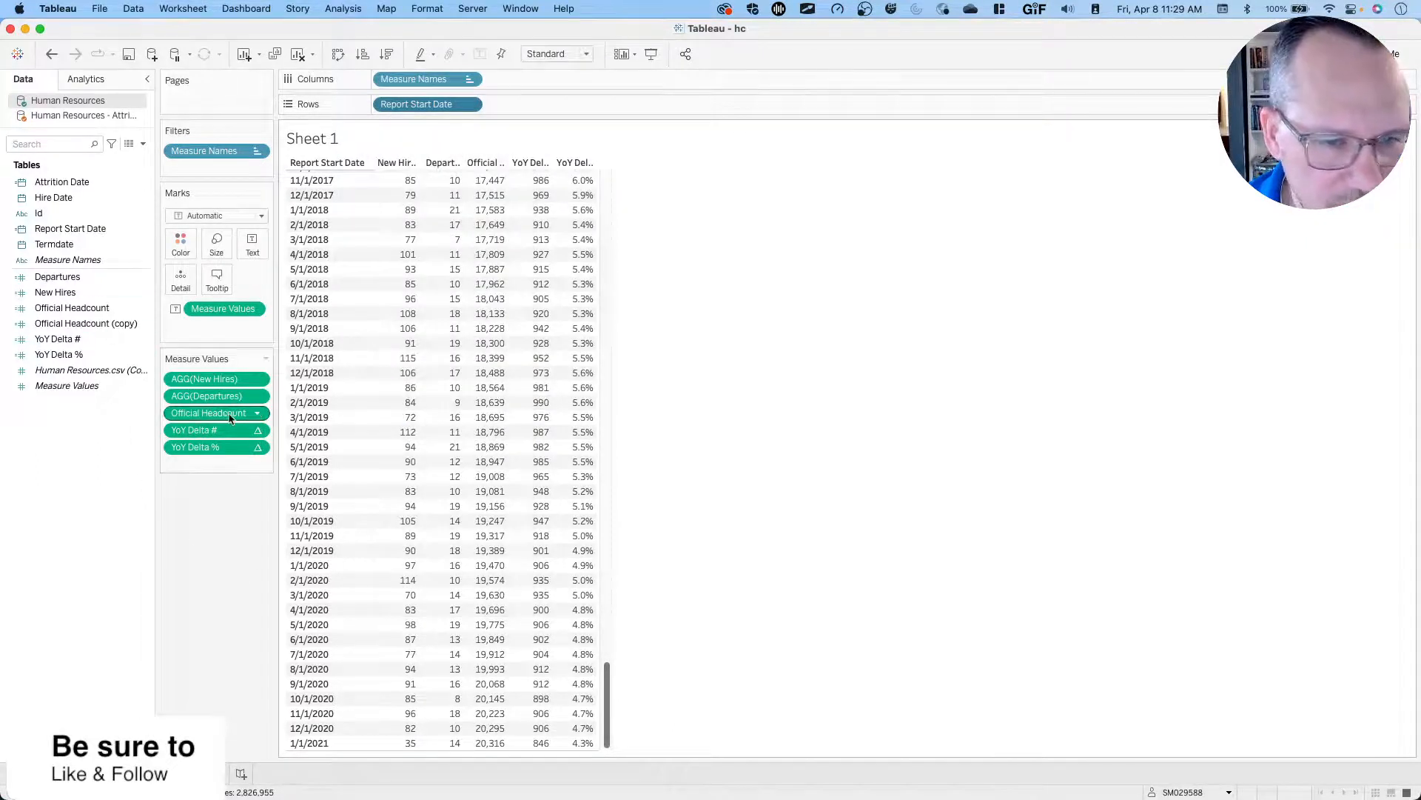
left_click(258, 415)
left_click(172, 422)
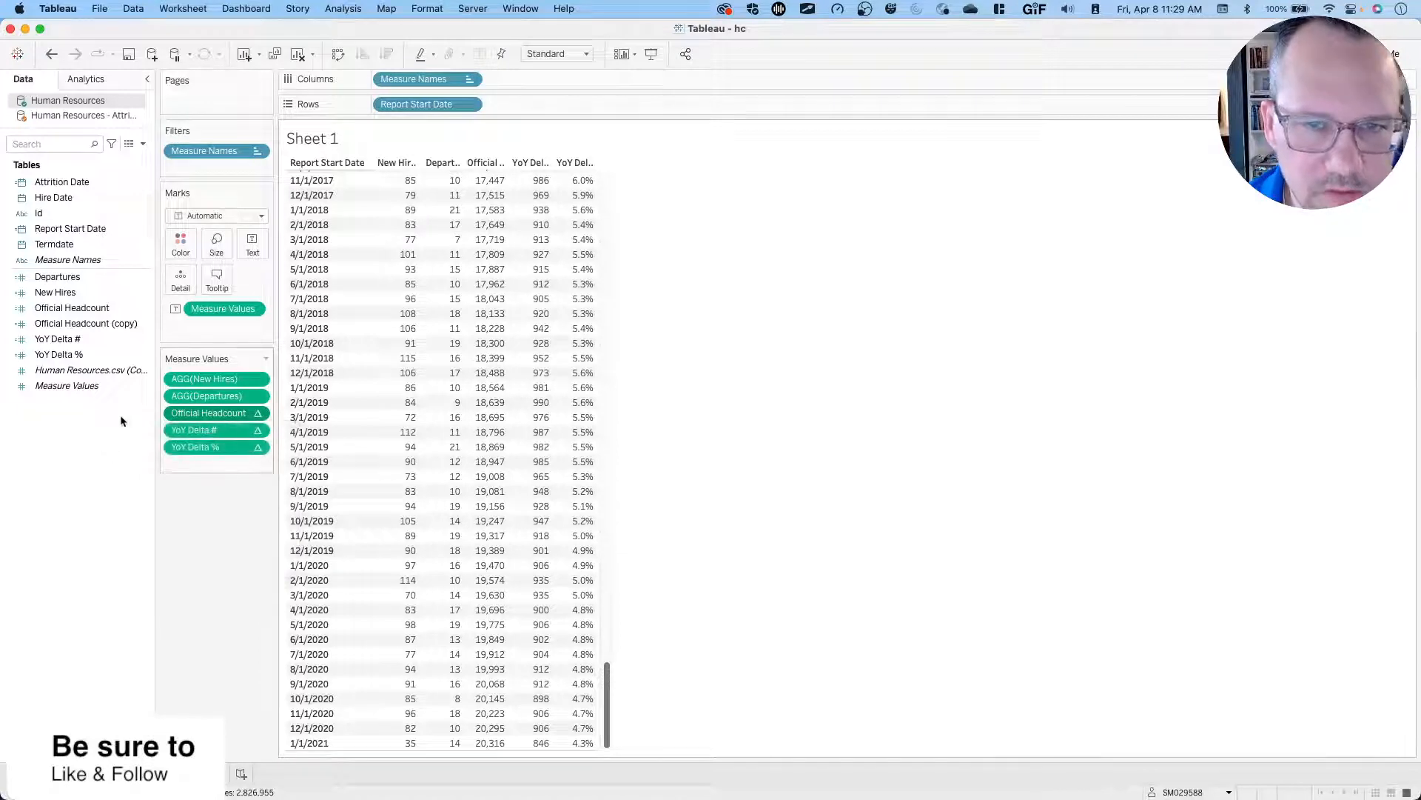
Change Sheet 1's rows from exact Report Start Date to discrete year, adding continuous month as the second level.
left_click(469, 104)
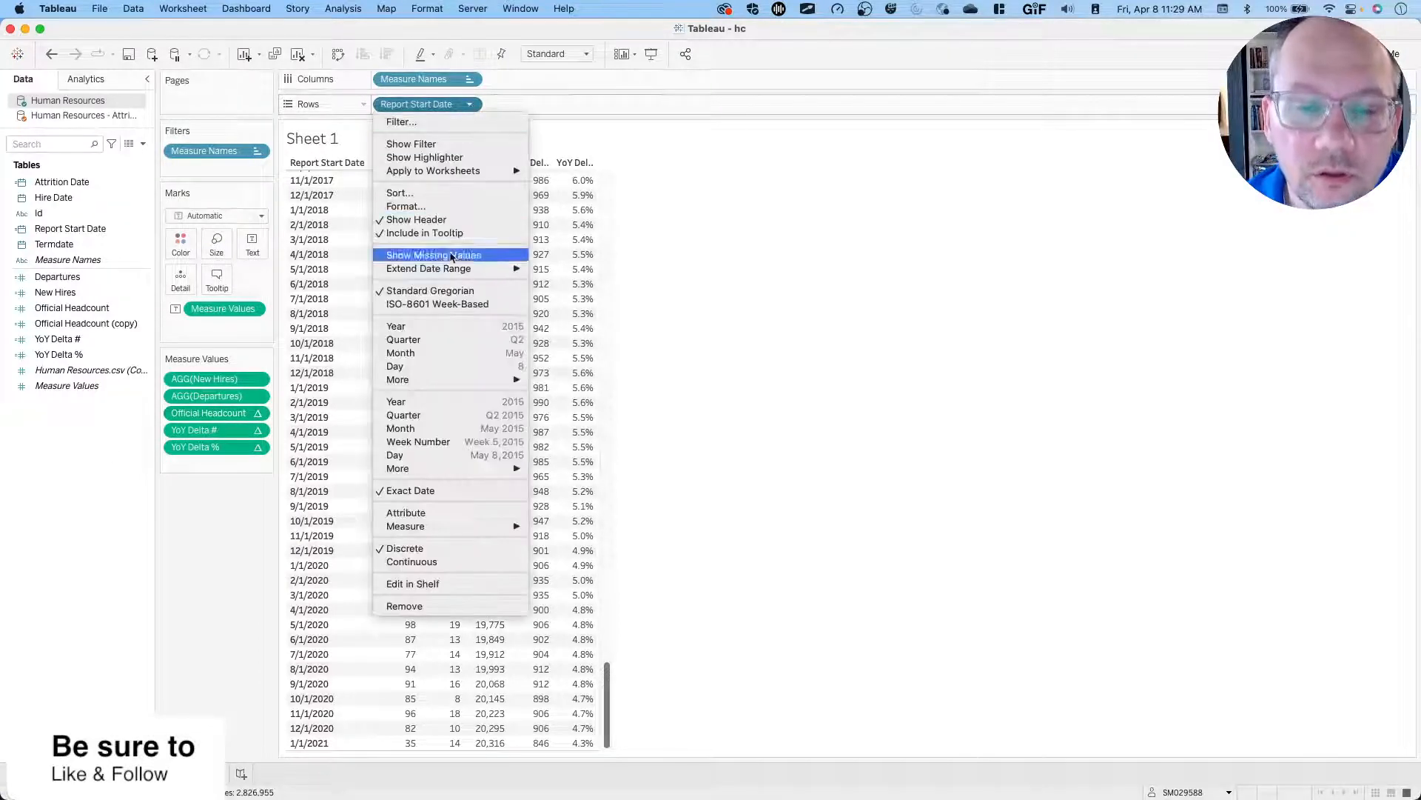
left_click(444, 327)
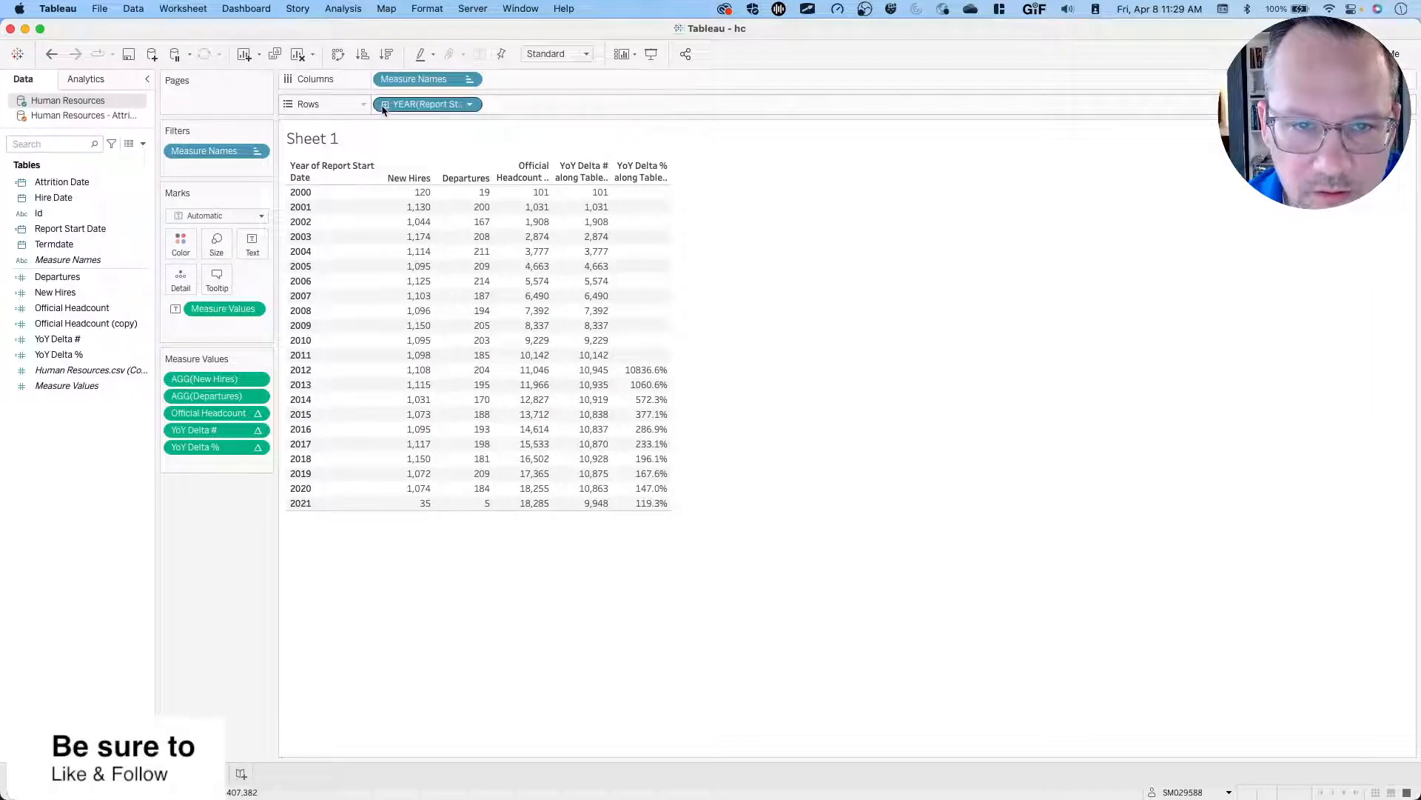
left_click(384, 105)
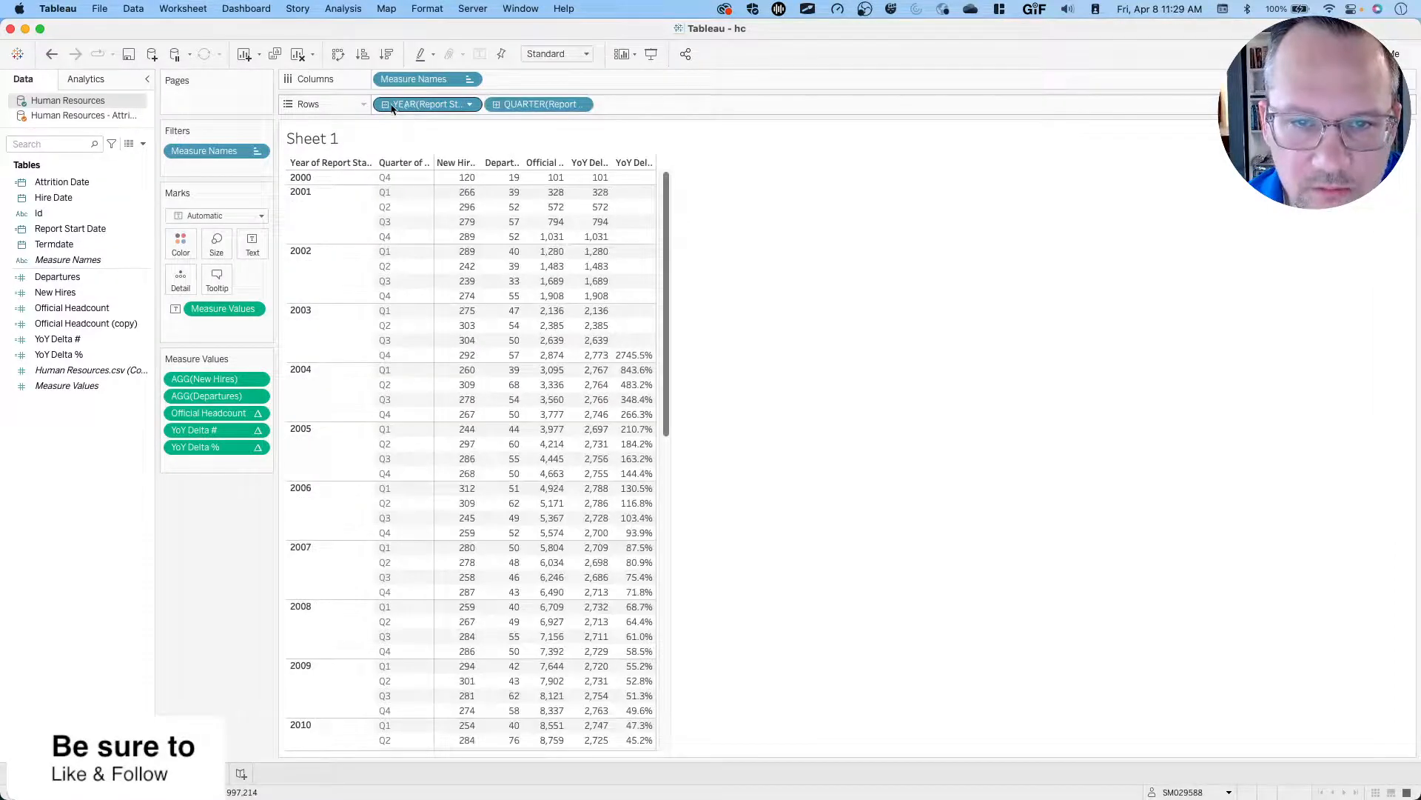
left_click(582, 105)
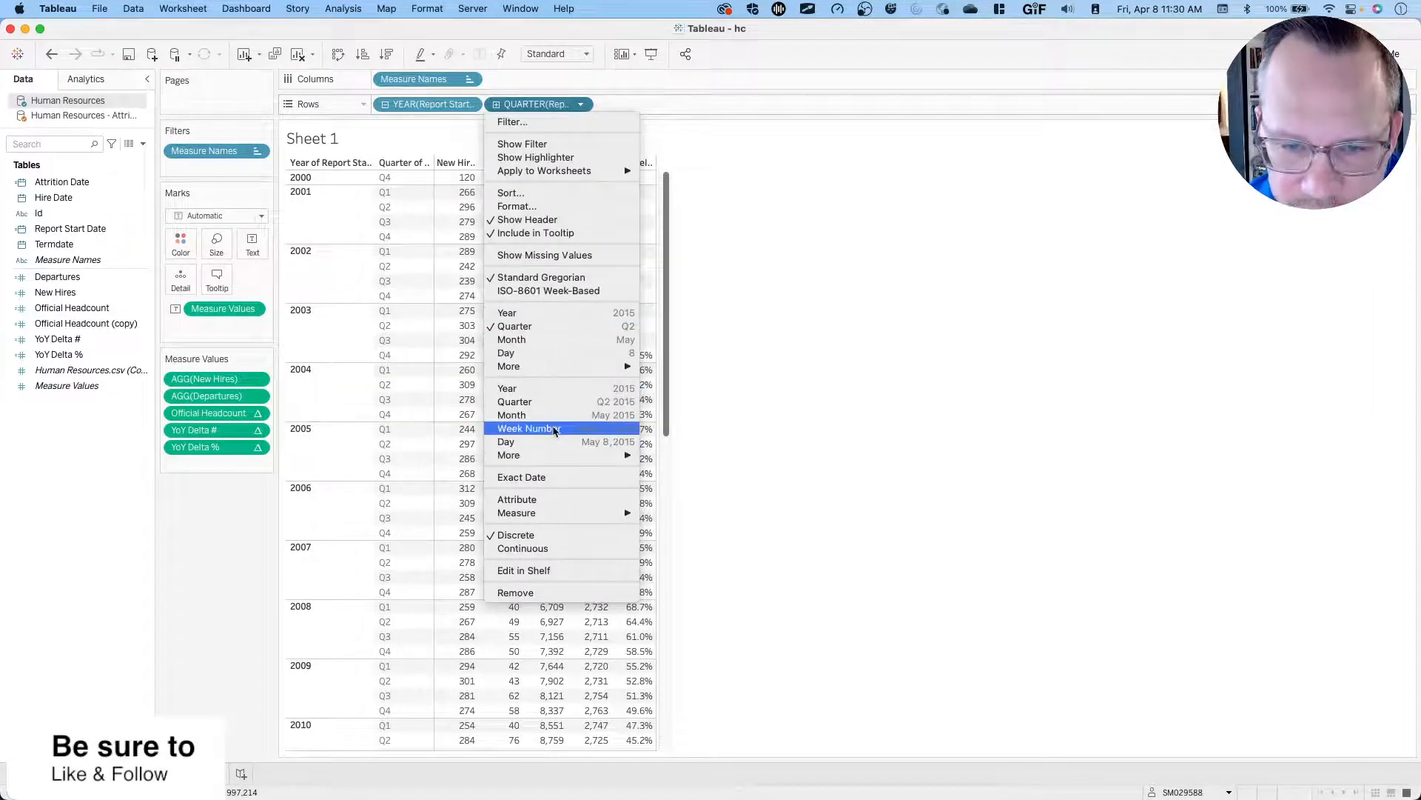
left_click(554, 416)
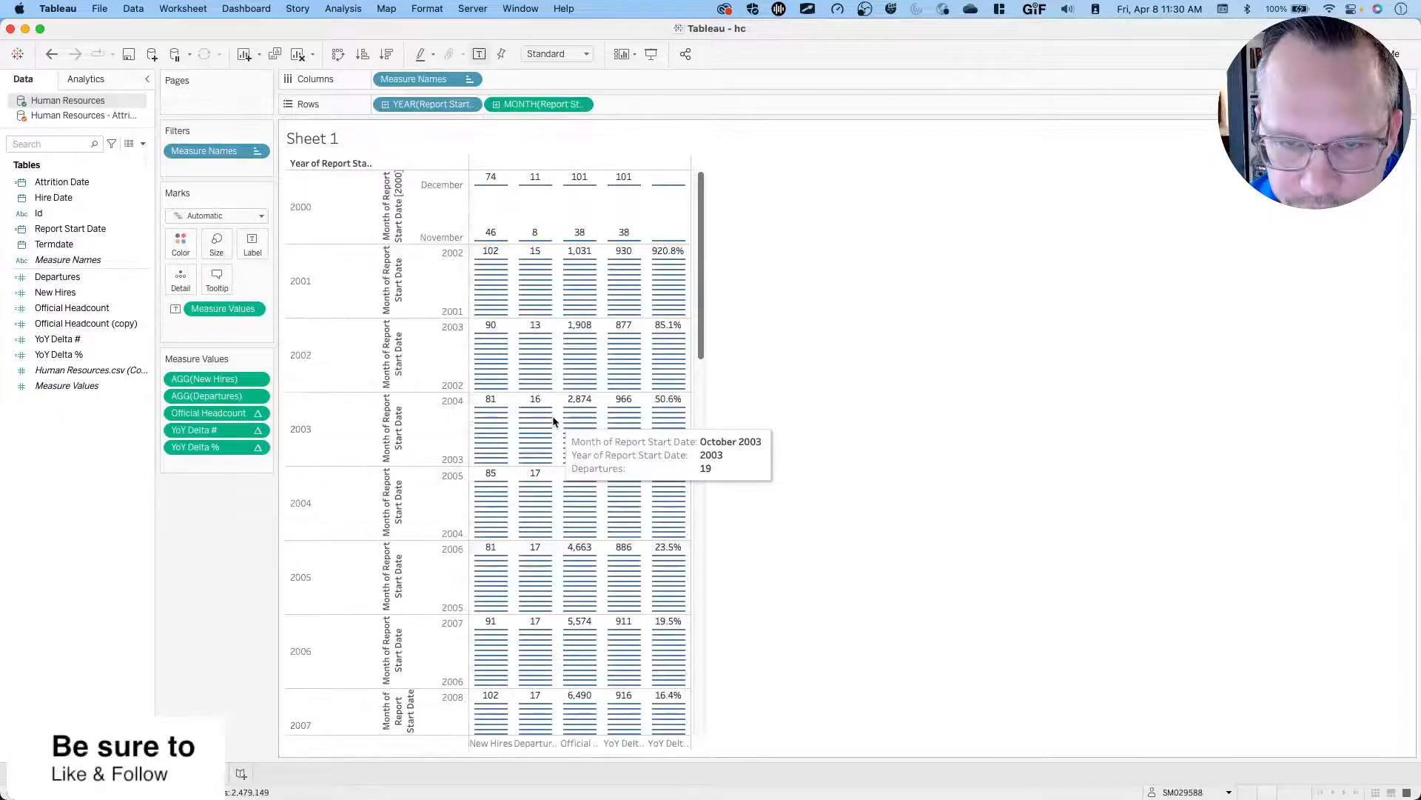
Change the Report Start Date month level in Sheet 1's rows to discrete month and look over the recent years' rows.
left_click(581, 105)
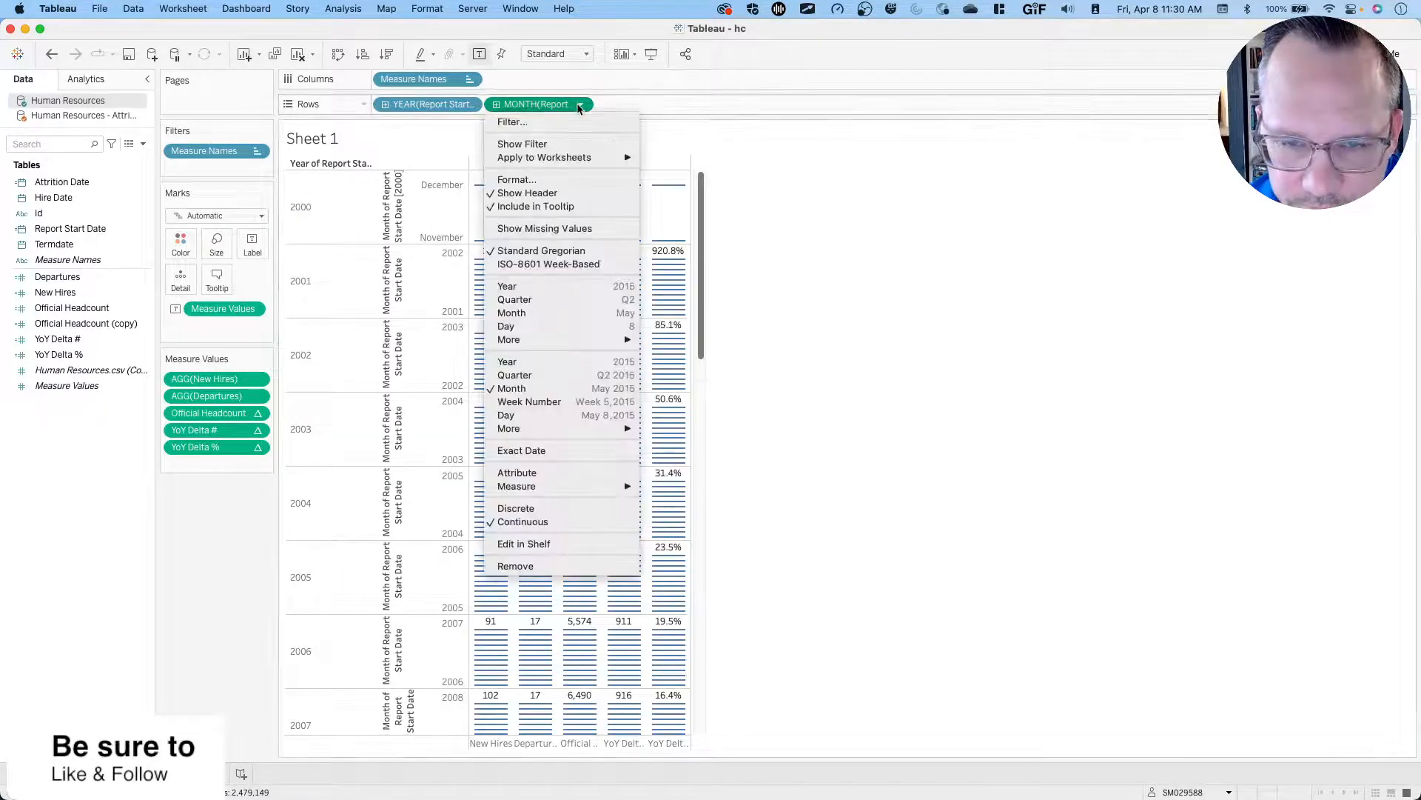
left_click(561, 313)
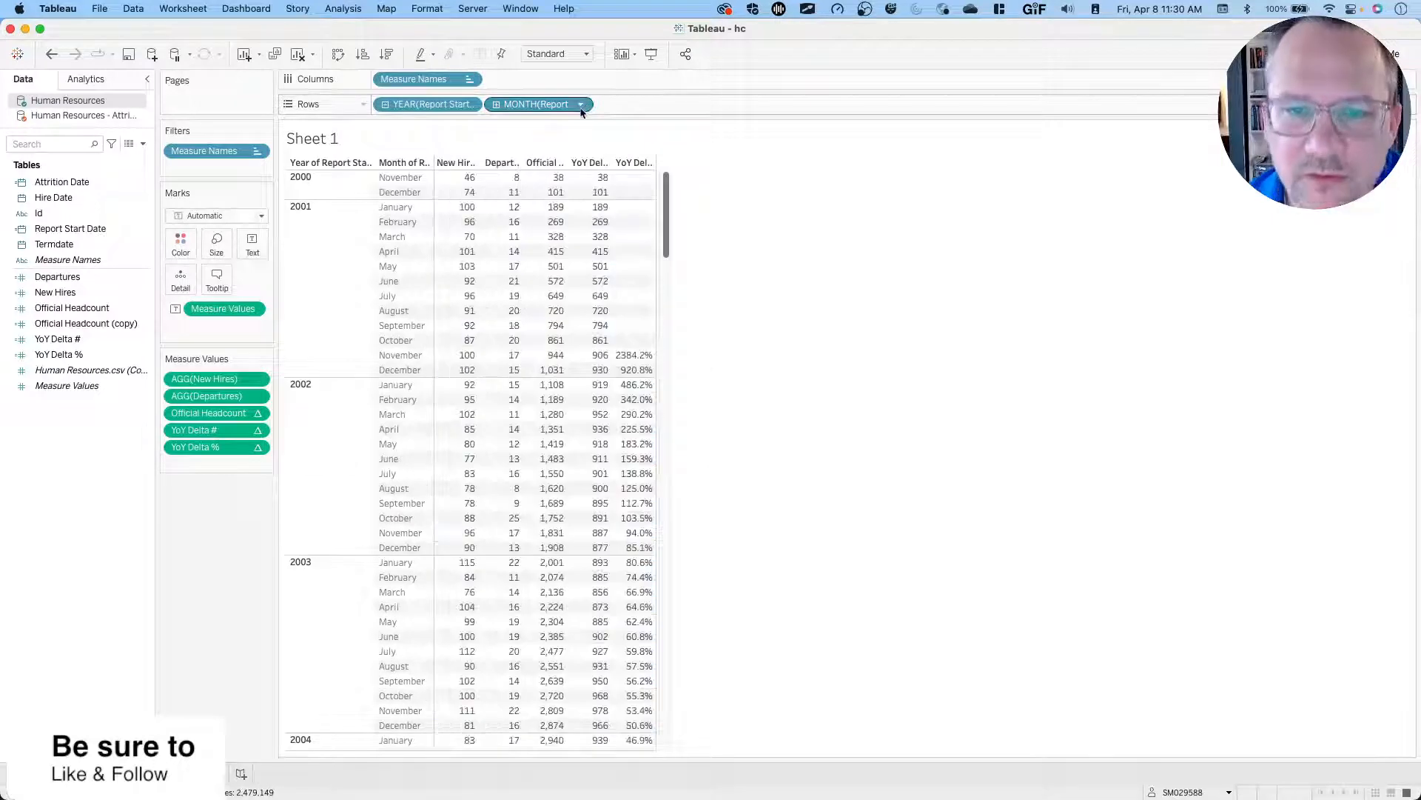
left_click(583, 106)
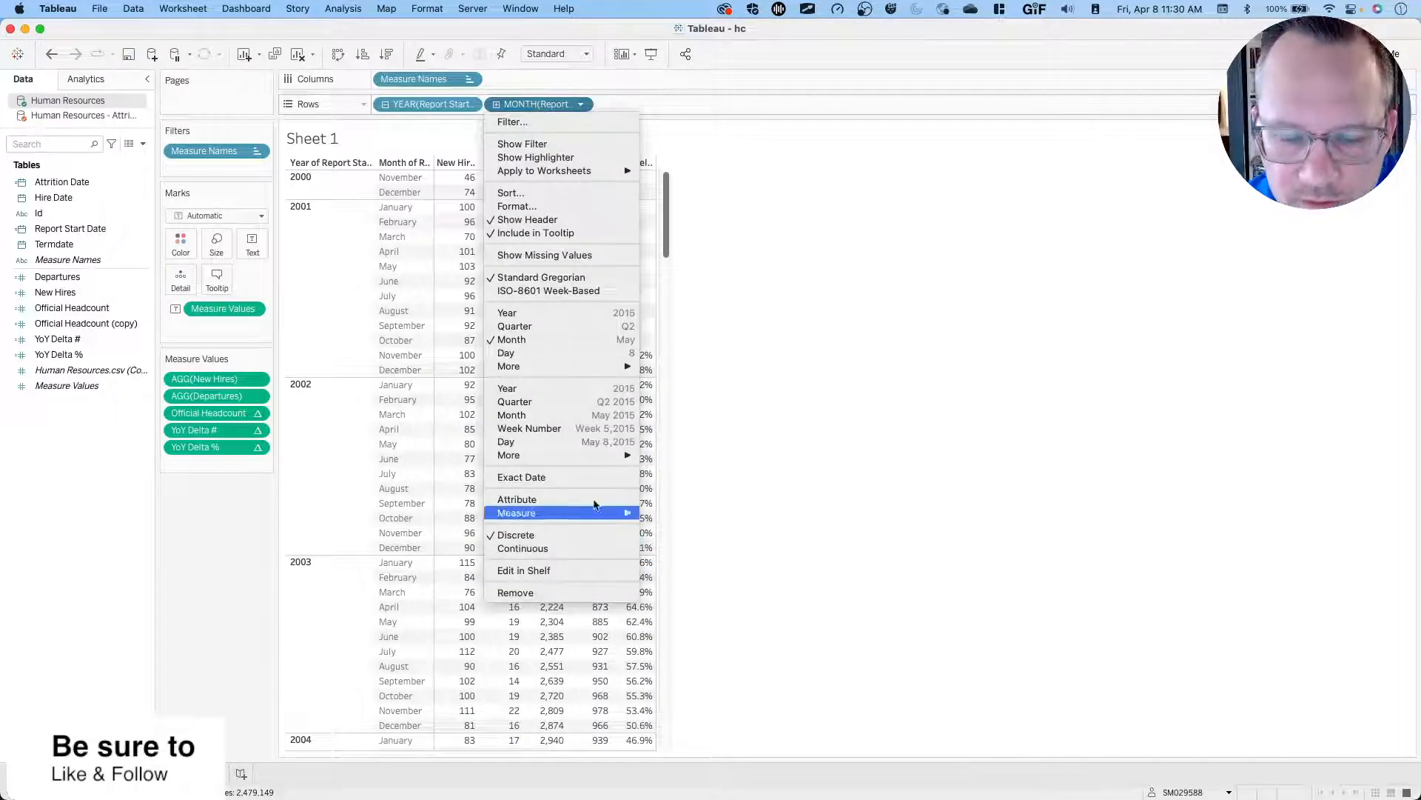
left_click(733, 318)
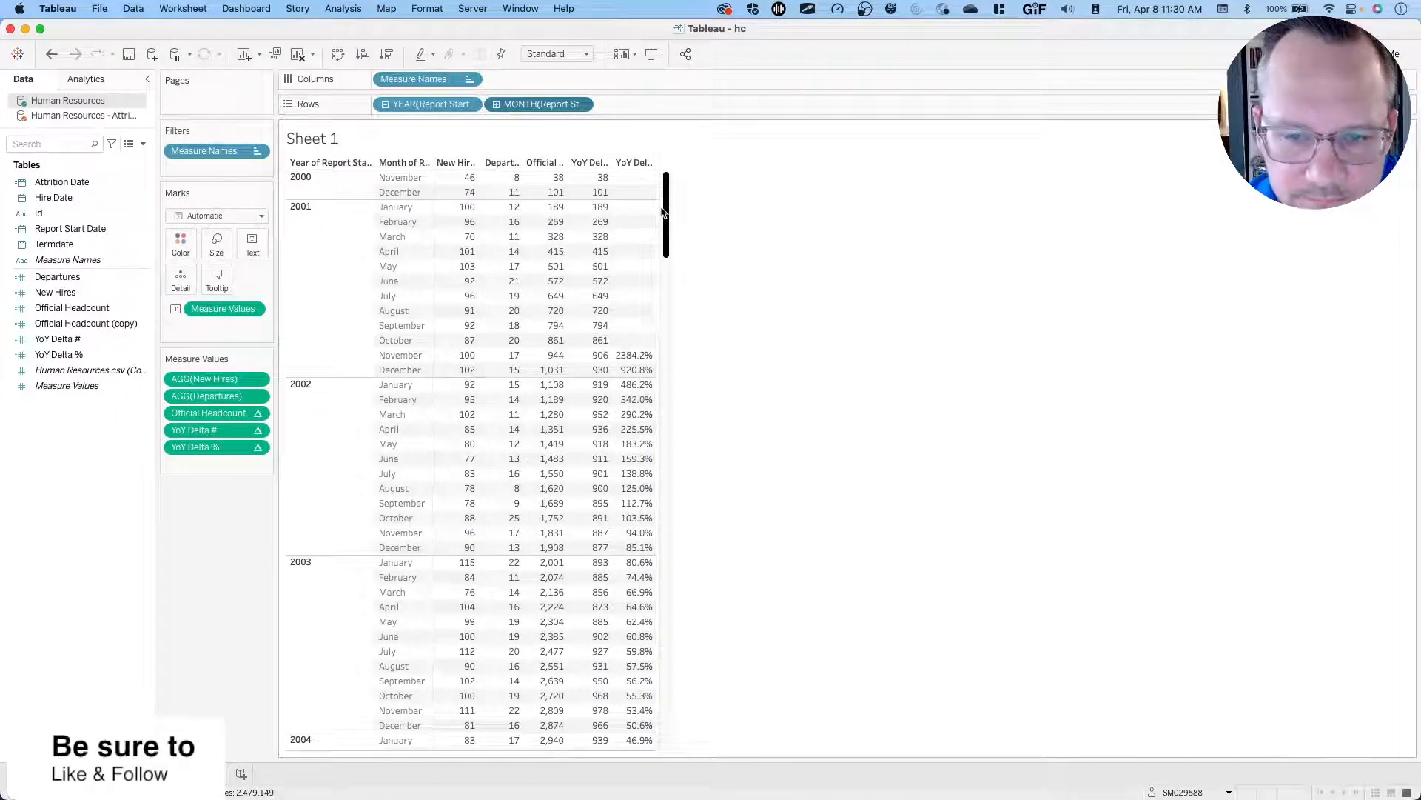
left_click_drag(666, 204, 696, 708)
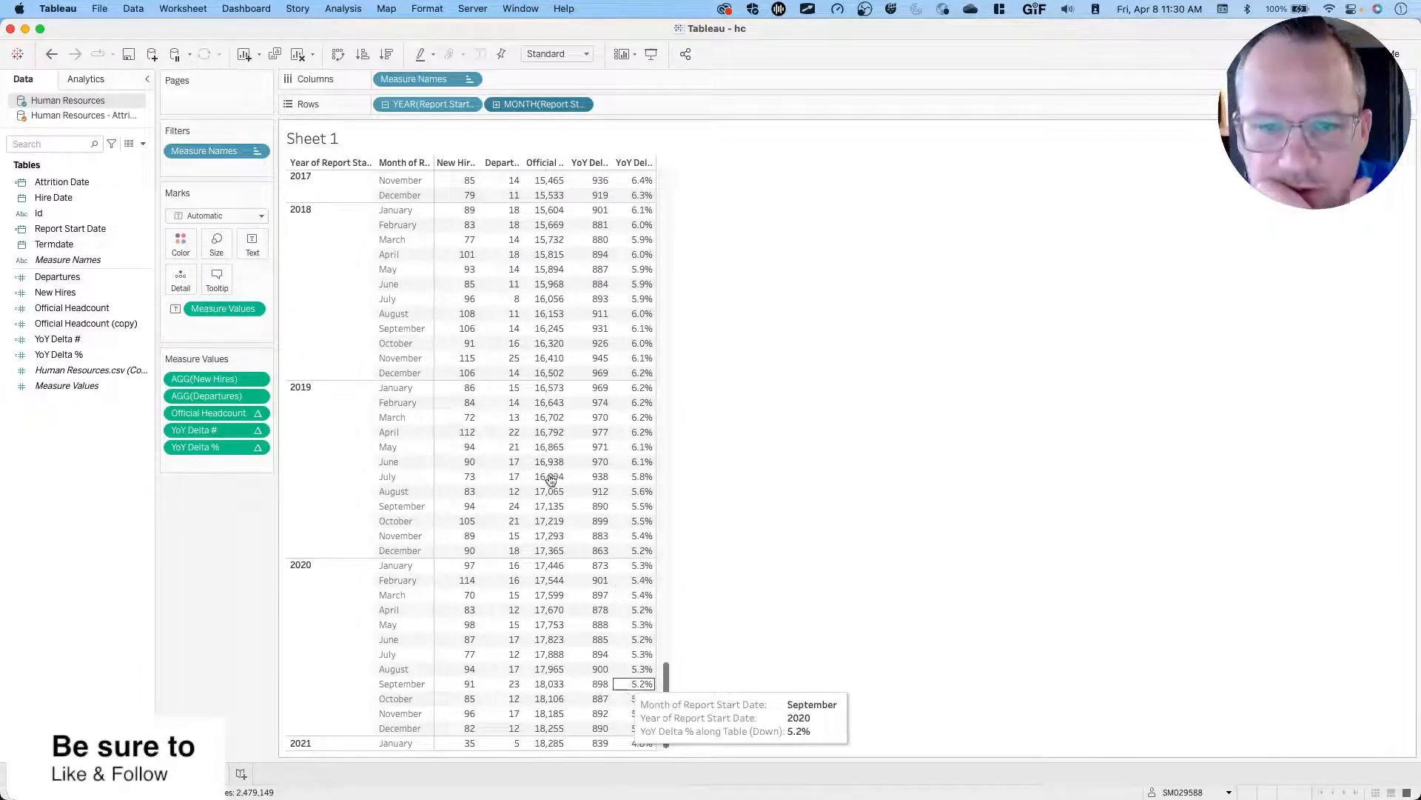
scroll(548, 444, "up", 10)
scroll(542, 431, "up", 3)
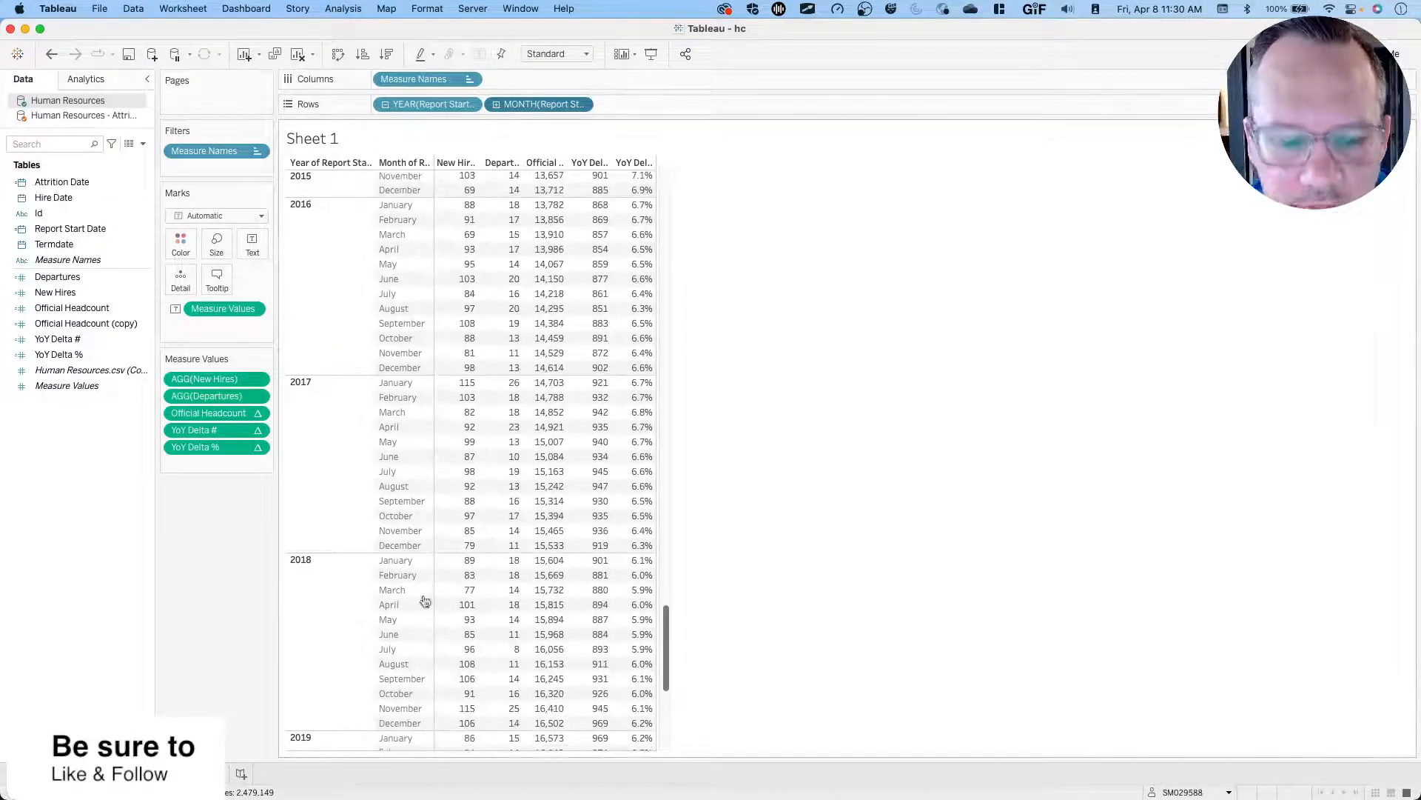
Duplicate Sheet 1 and remove the year of Report Start Date from the copy's rows.
right_click(122, 773)
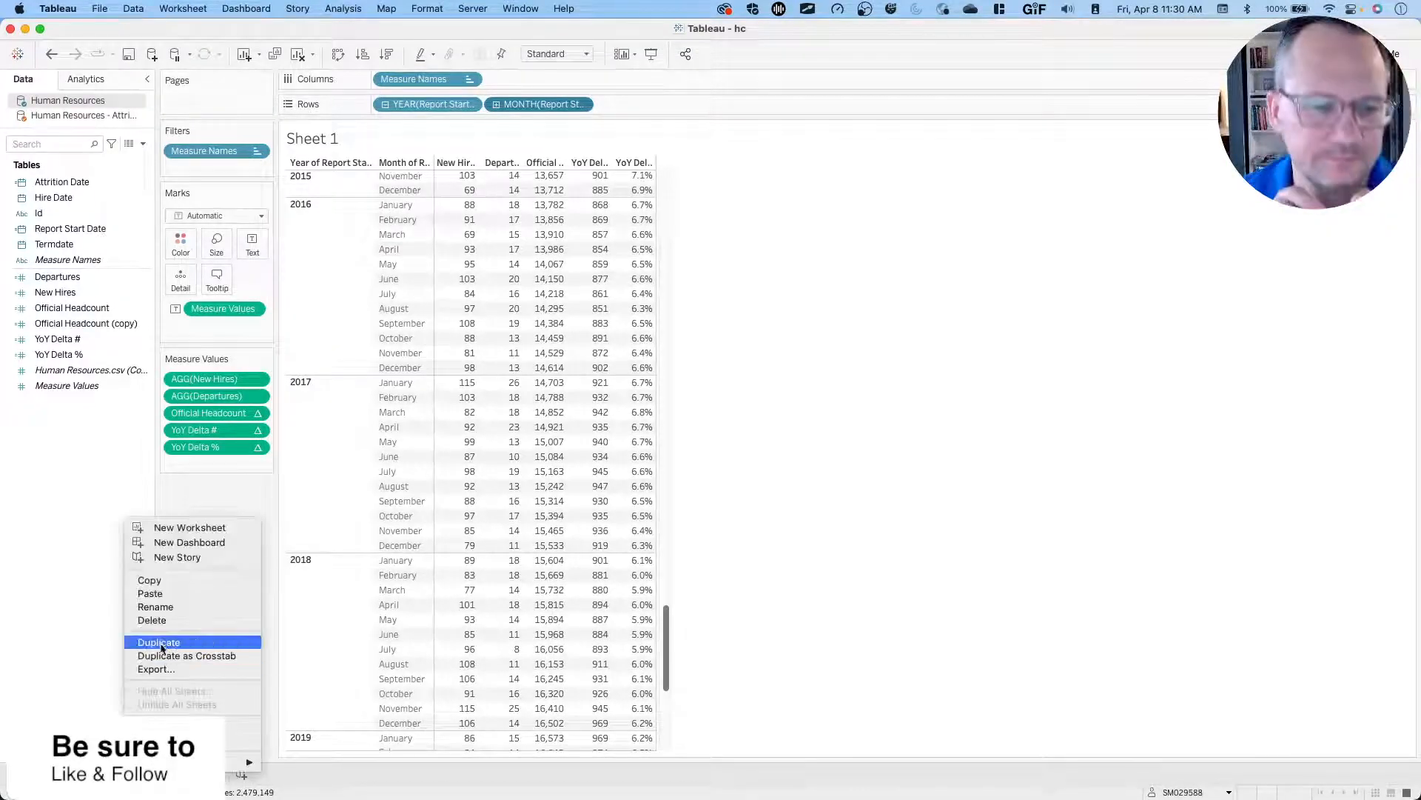
left_click(160, 638)
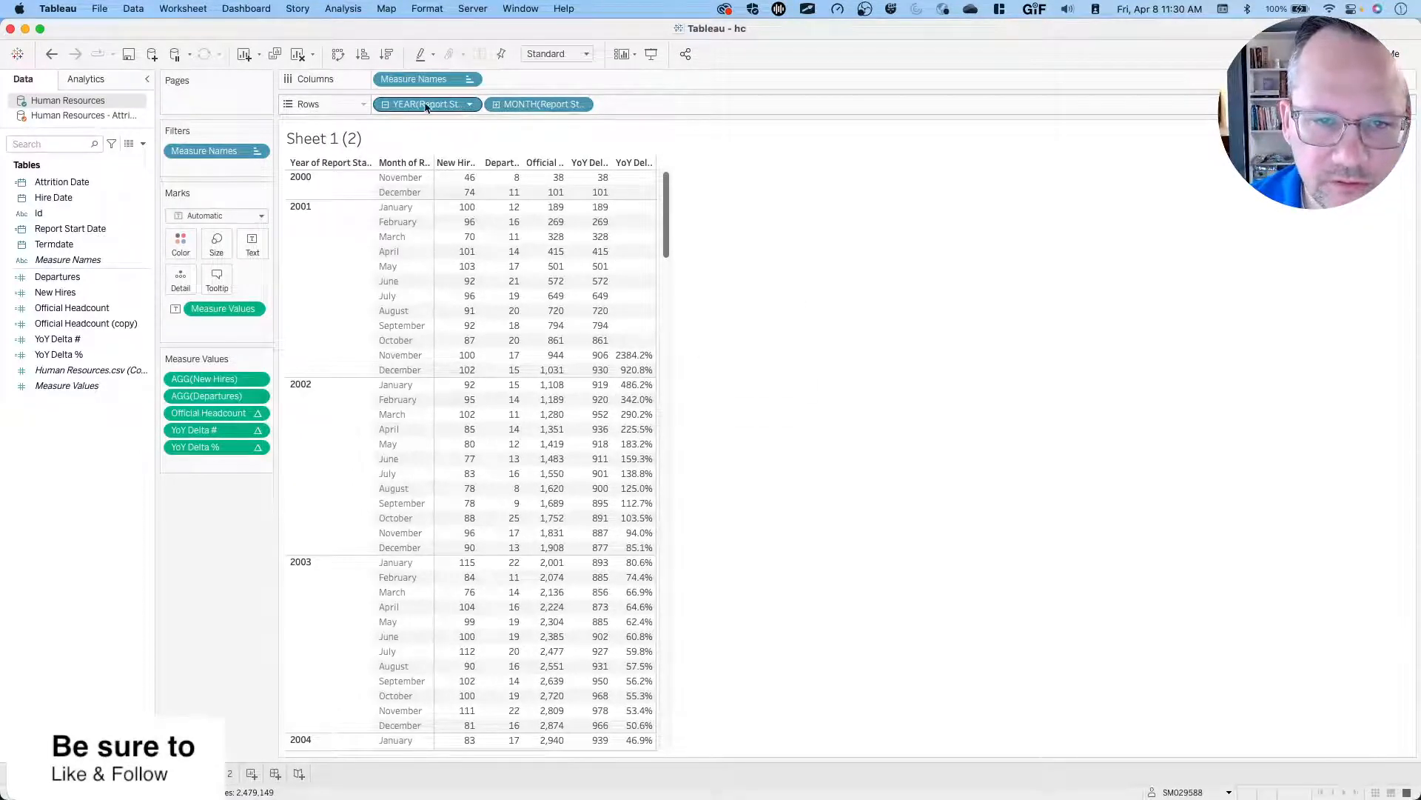
left_click_drag(427, 105, 198, 579)
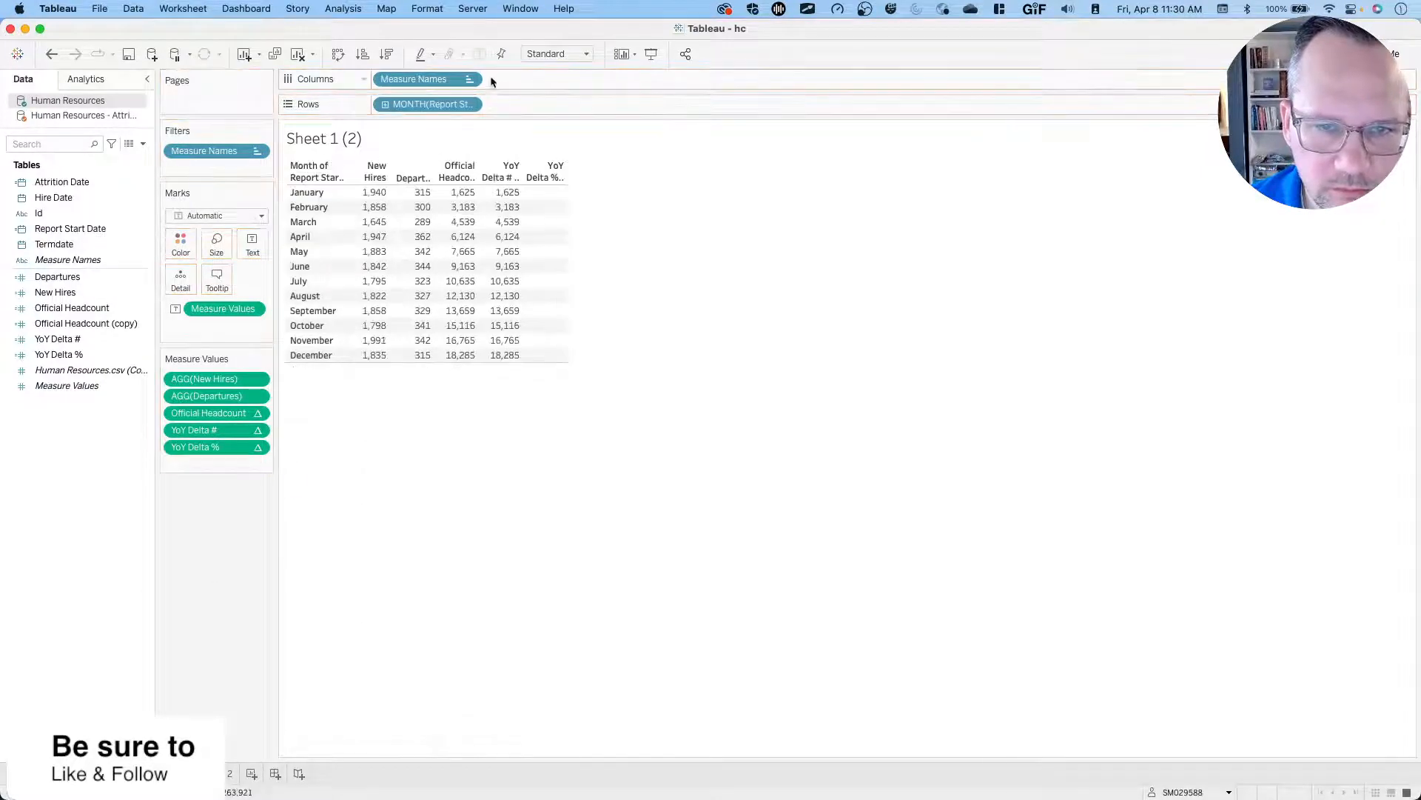
Set Report Start Date in the duplicate sheet's rows to a discrete exact date.
left_click(471, 105)
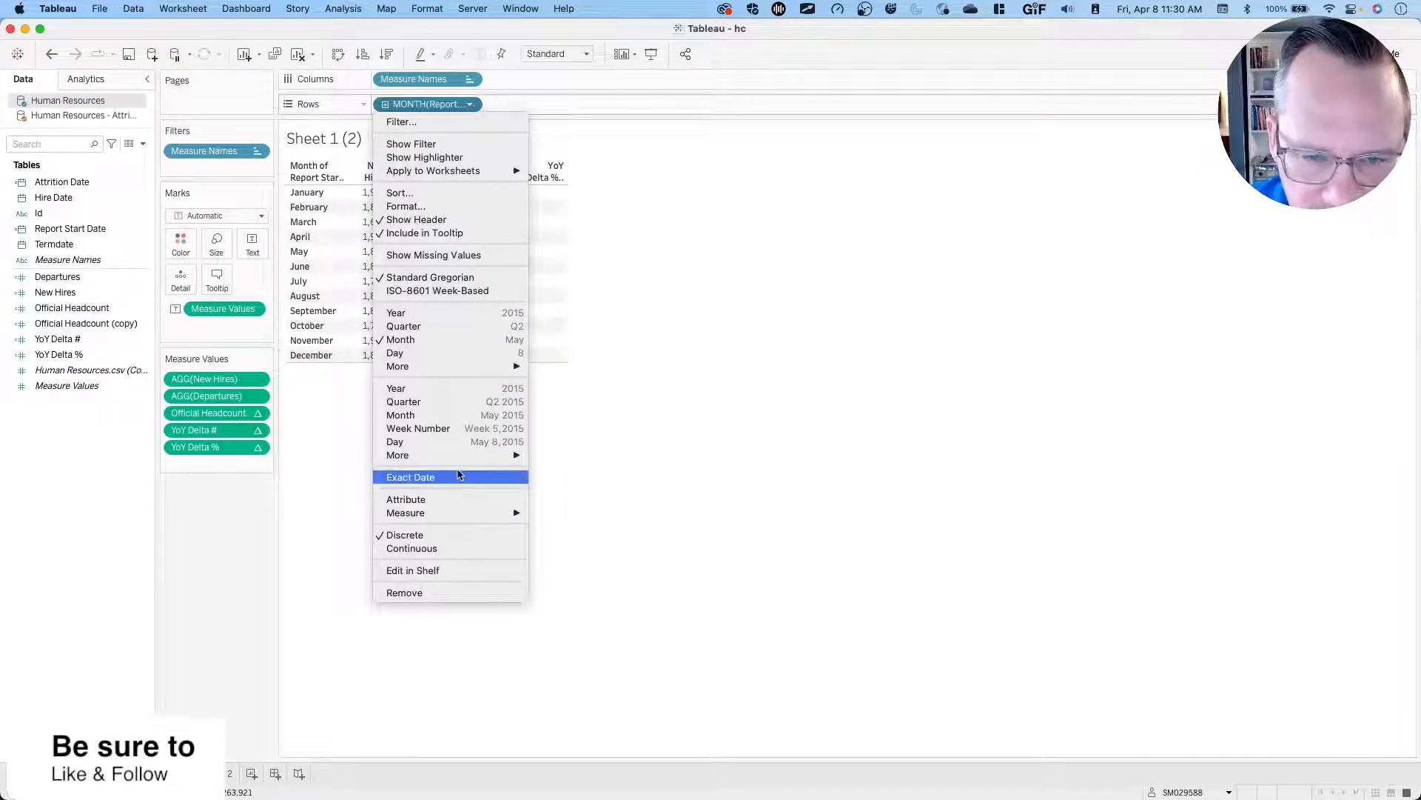
left_click(456, 478)
left_click(469, 104)
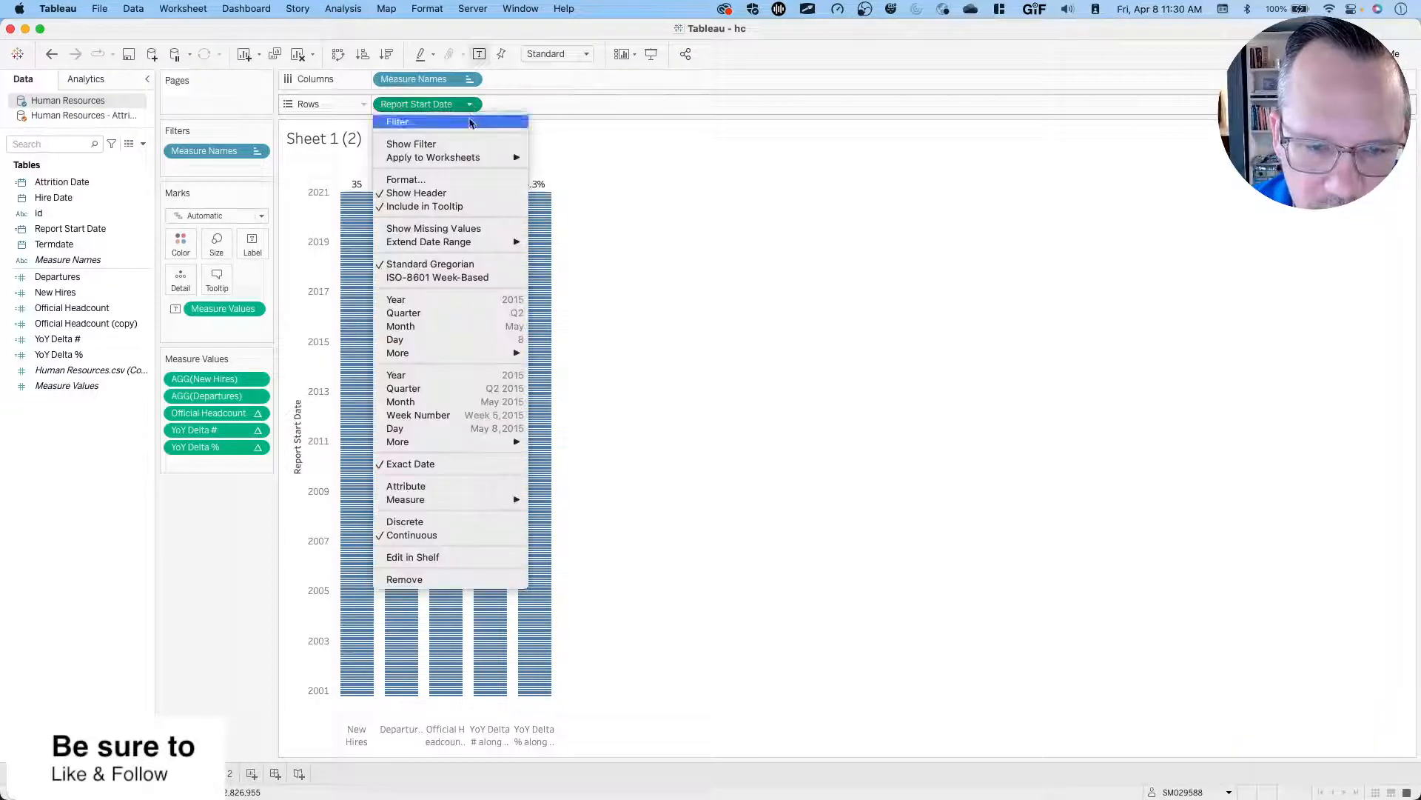
left_click(464, 522)
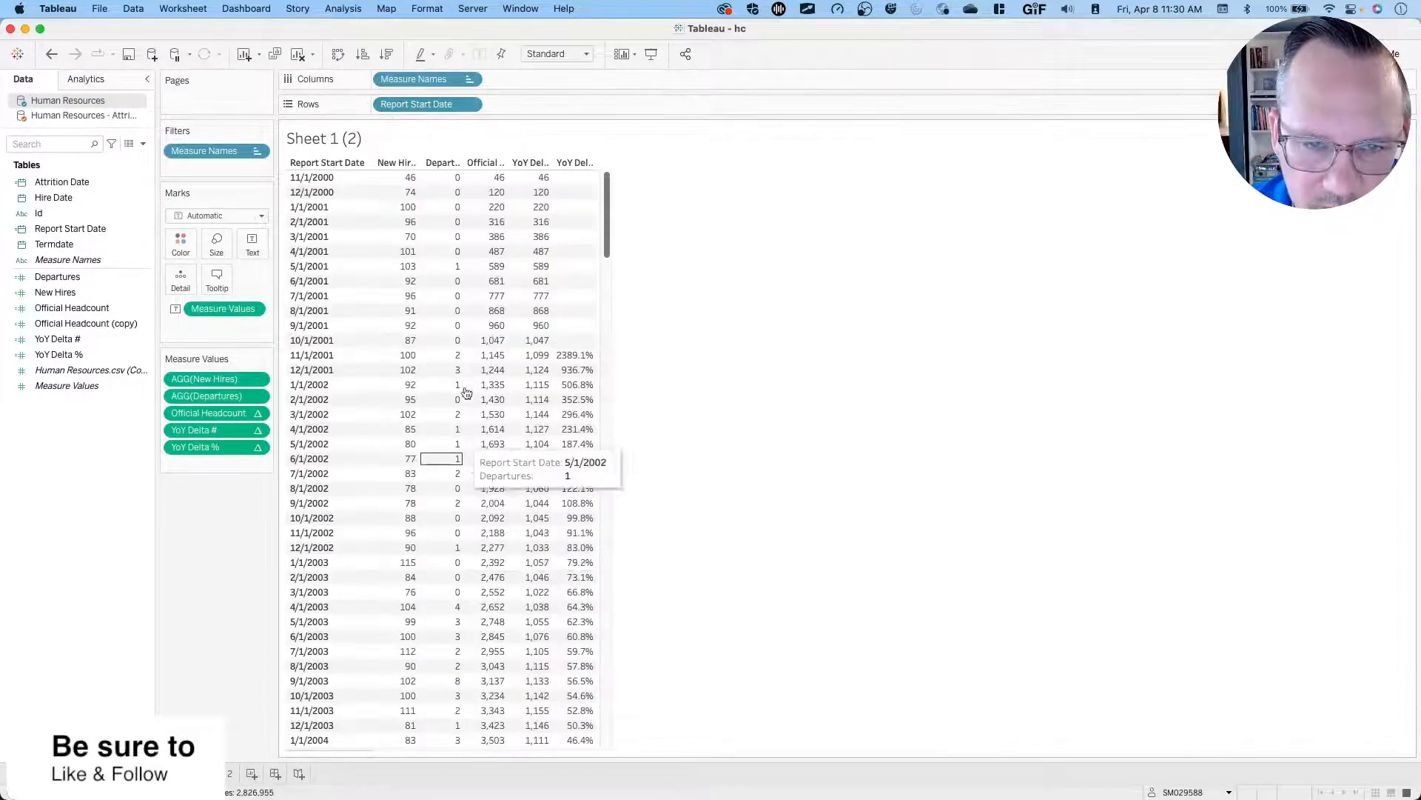
Compare the first and last rows of the exact-date copy with Sheet 1's year and month table.
scroll(467, 330, "down", 20)
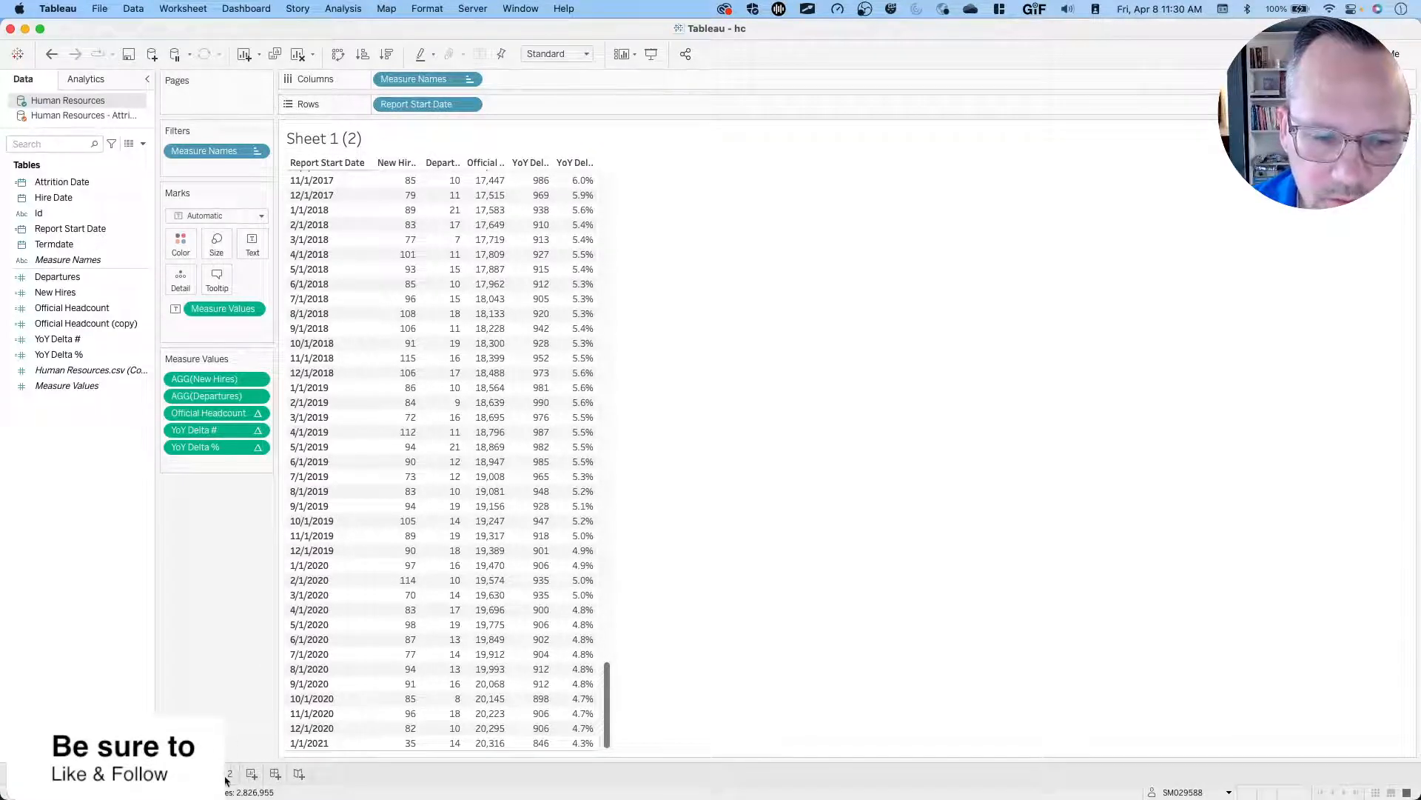
mouse_move(226, 781)
scroll(423, 424, "up", 20)
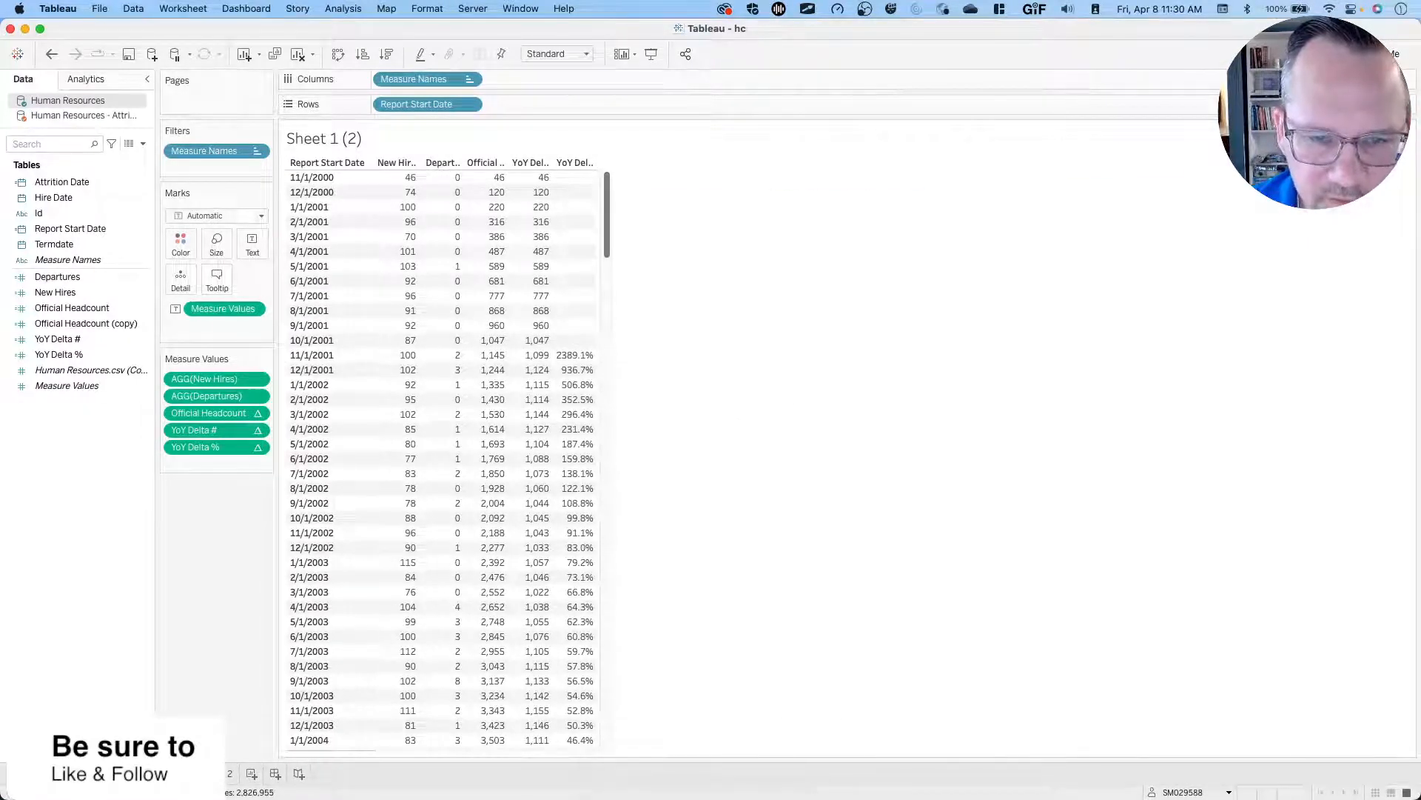
left_click(223, 774)
left_click(109, 774)
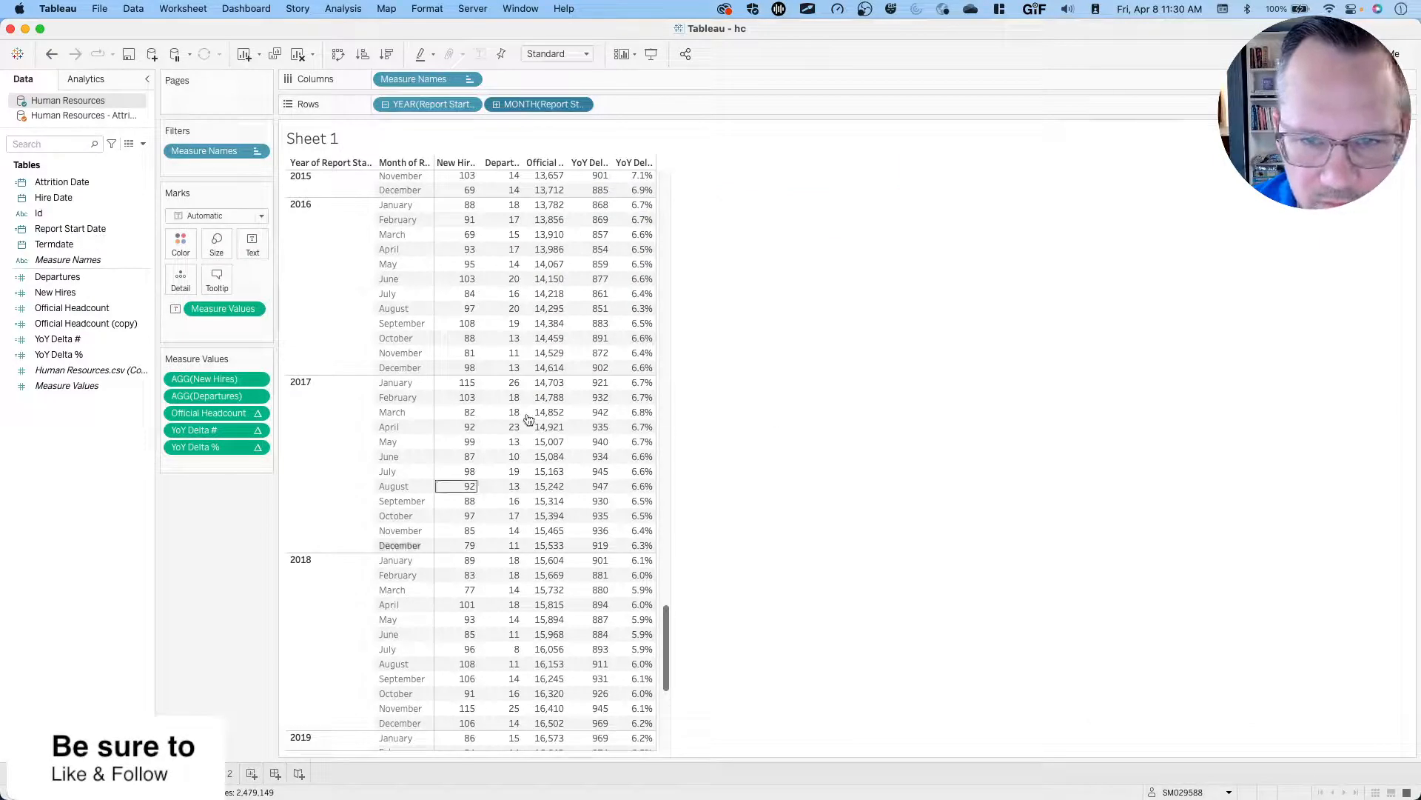
scroll(529, 420, "up", 20)
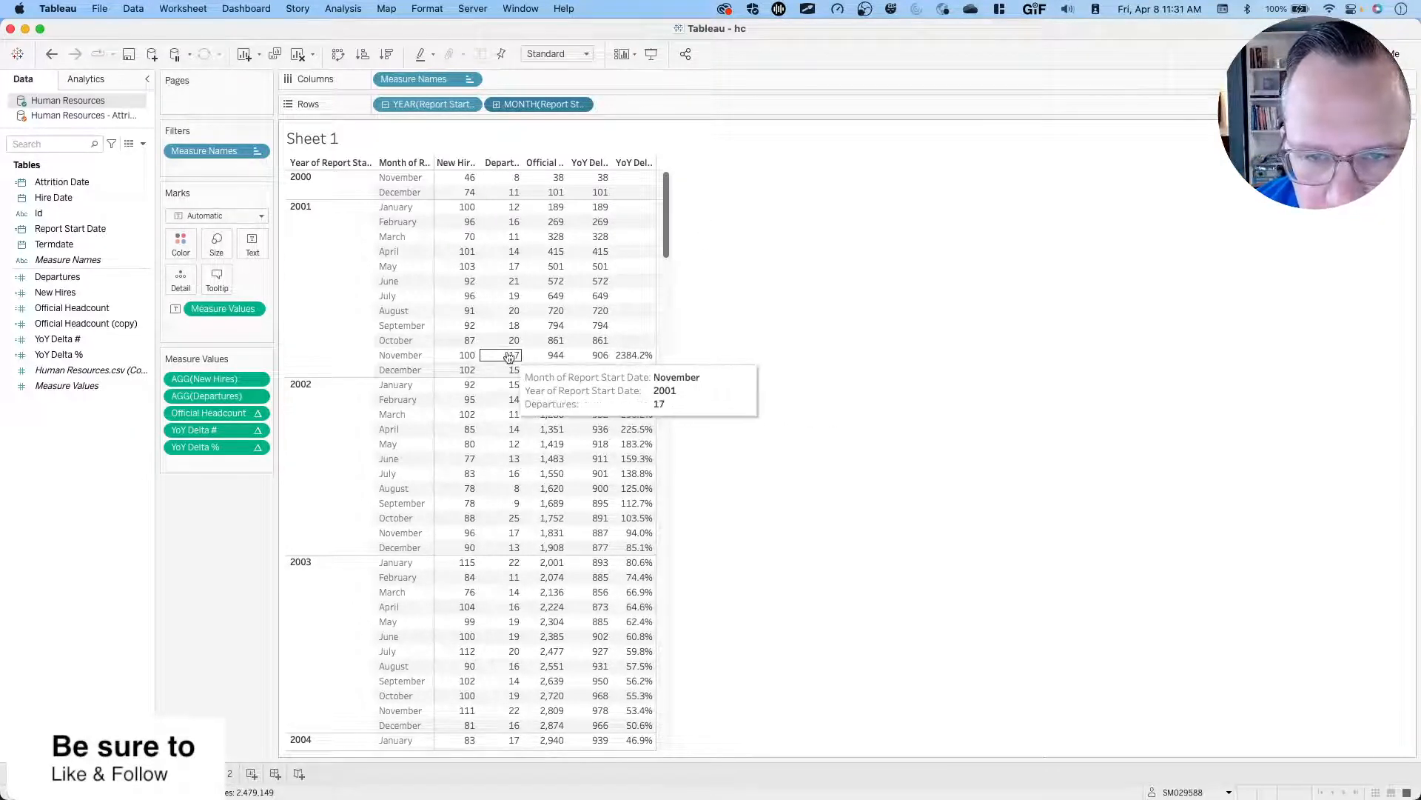
Try computing Sheet 1's Official Headcount using Specific Dimensions and Pane (down then across), and restore Table (down).
left_click(256, 413)
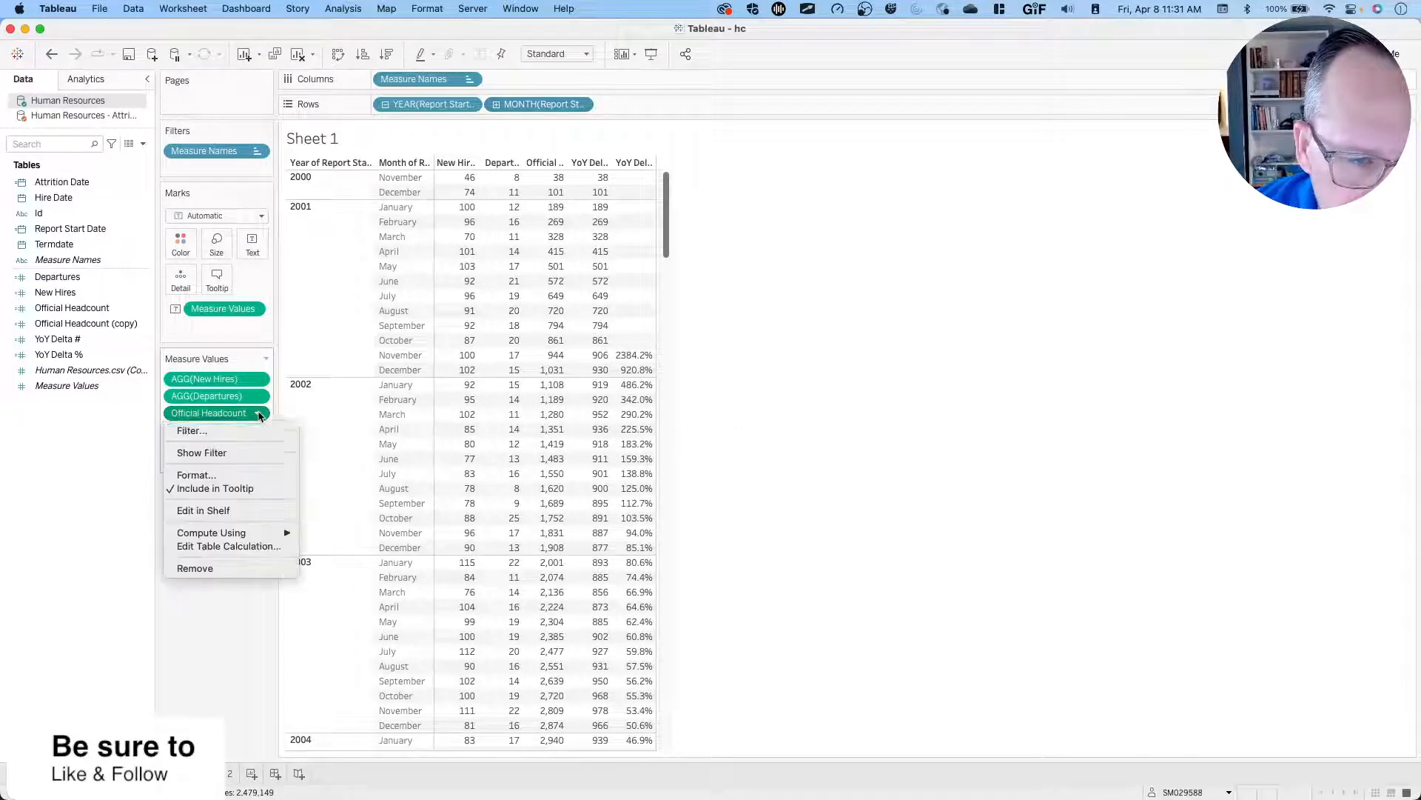
mouse_move(243, 538)
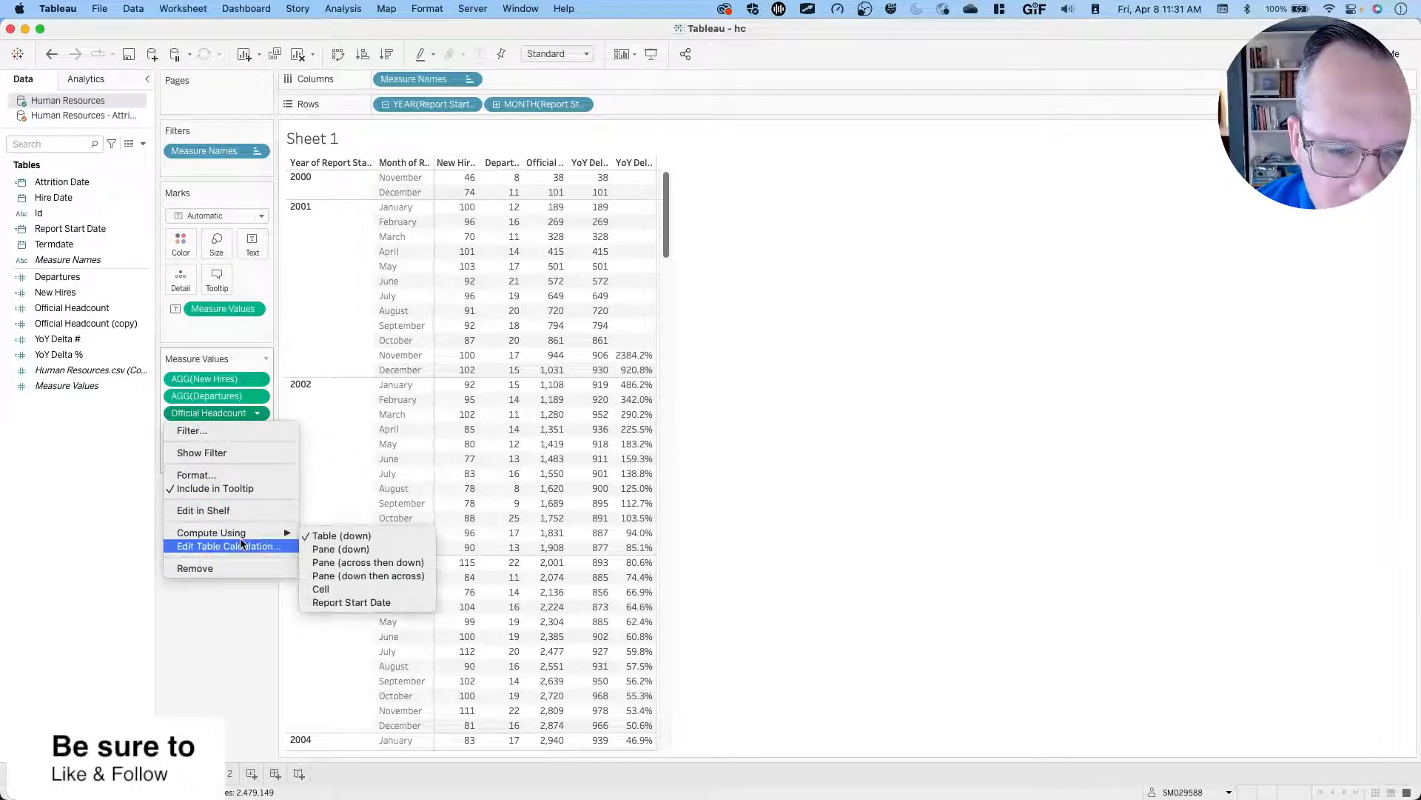
left_click(242, 545)
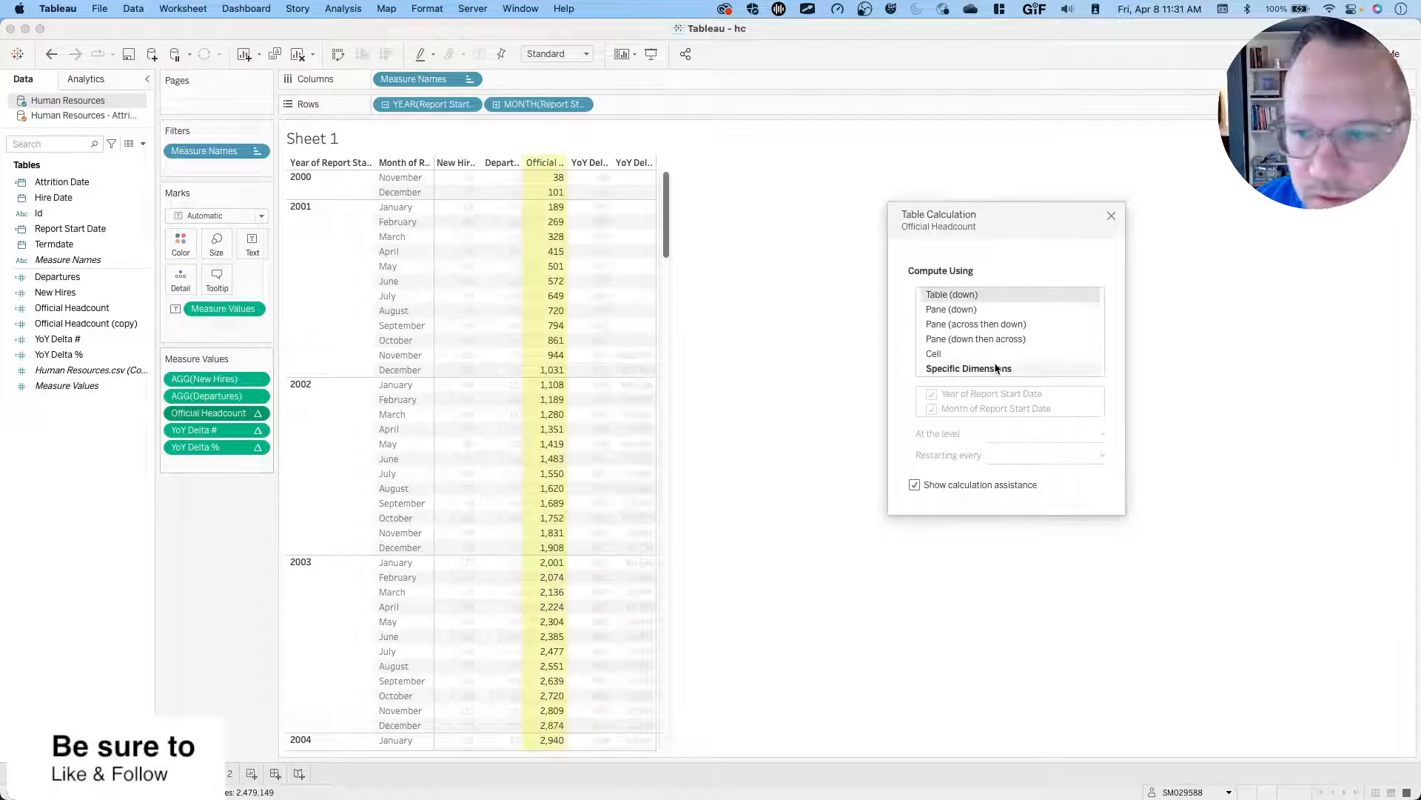
left_click(992, 368)
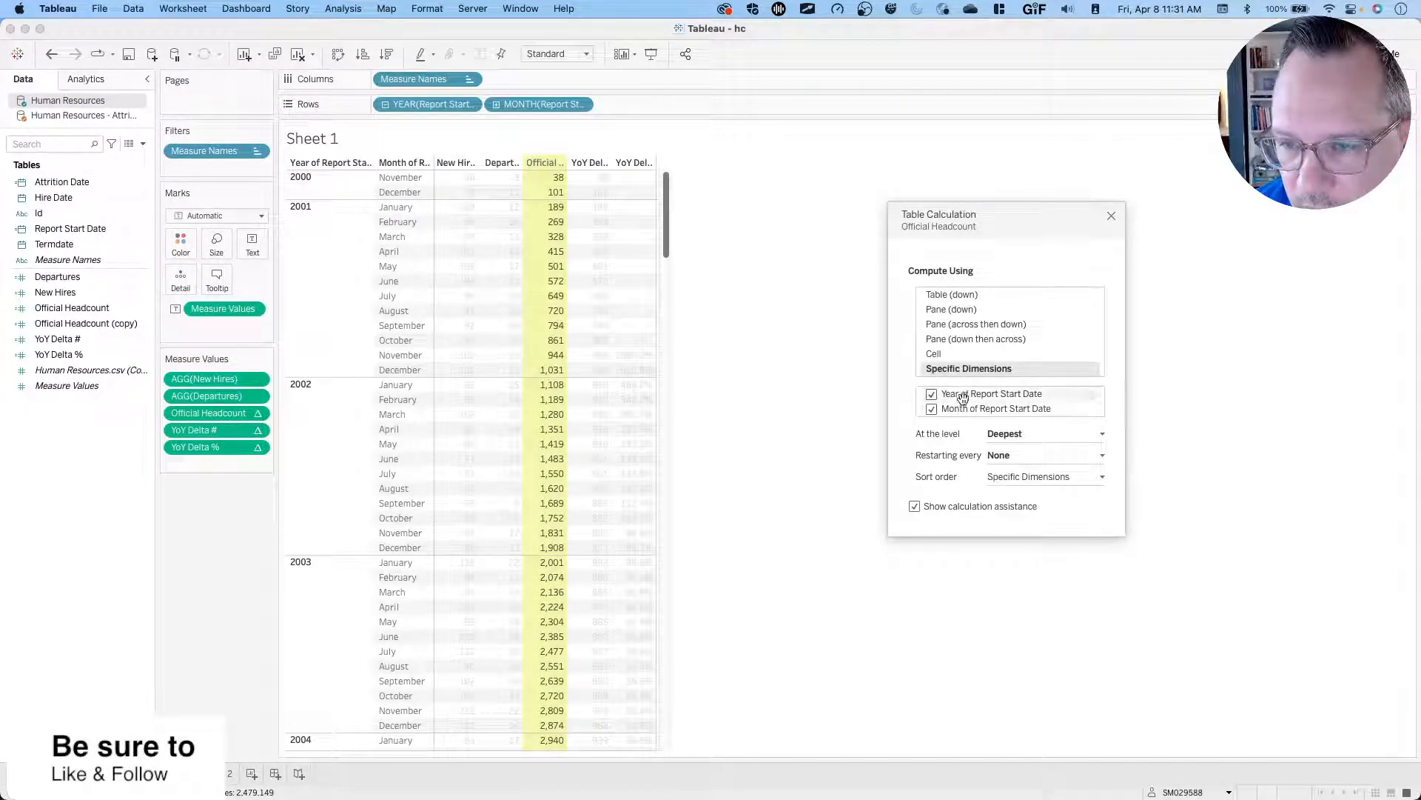
left_click(974, 342)
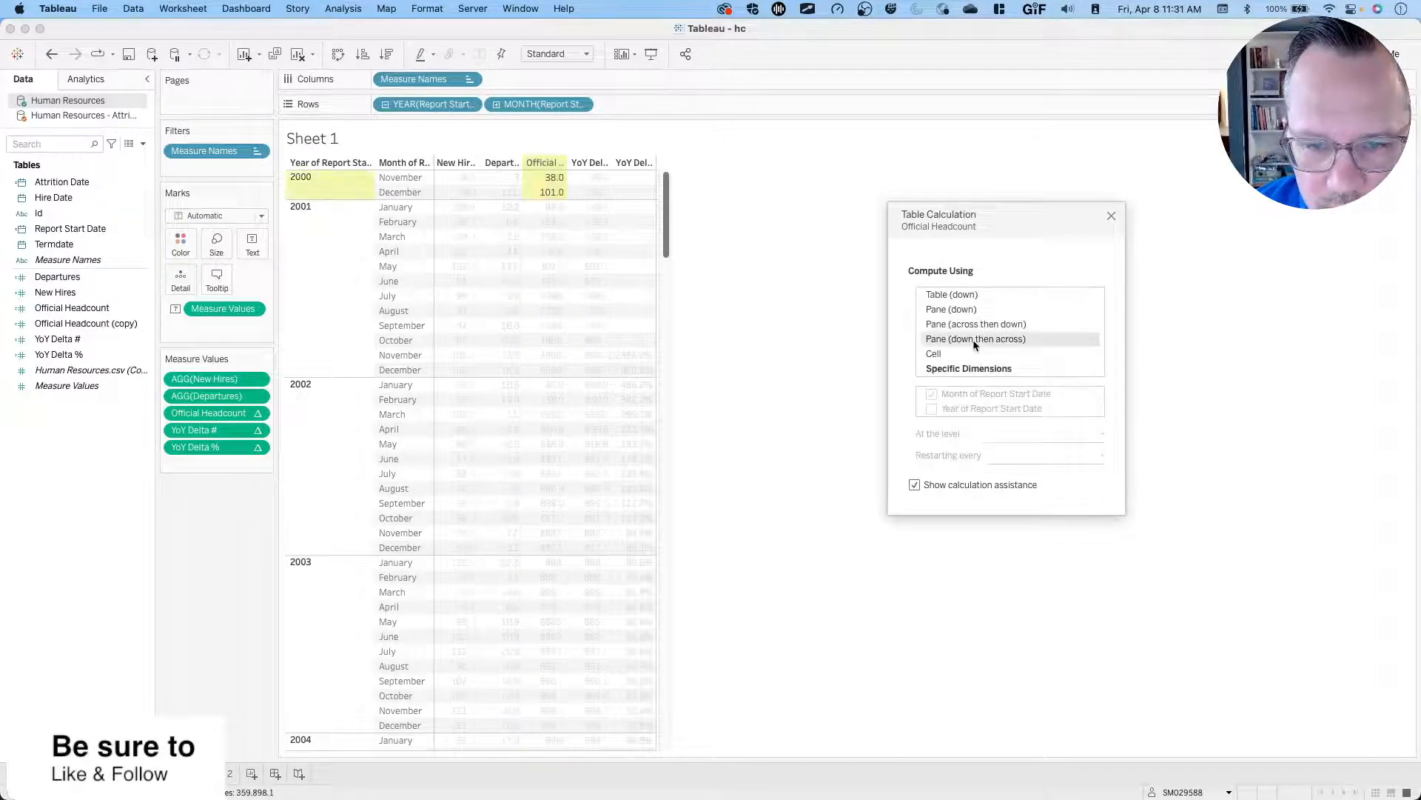
left_click(956, 296)
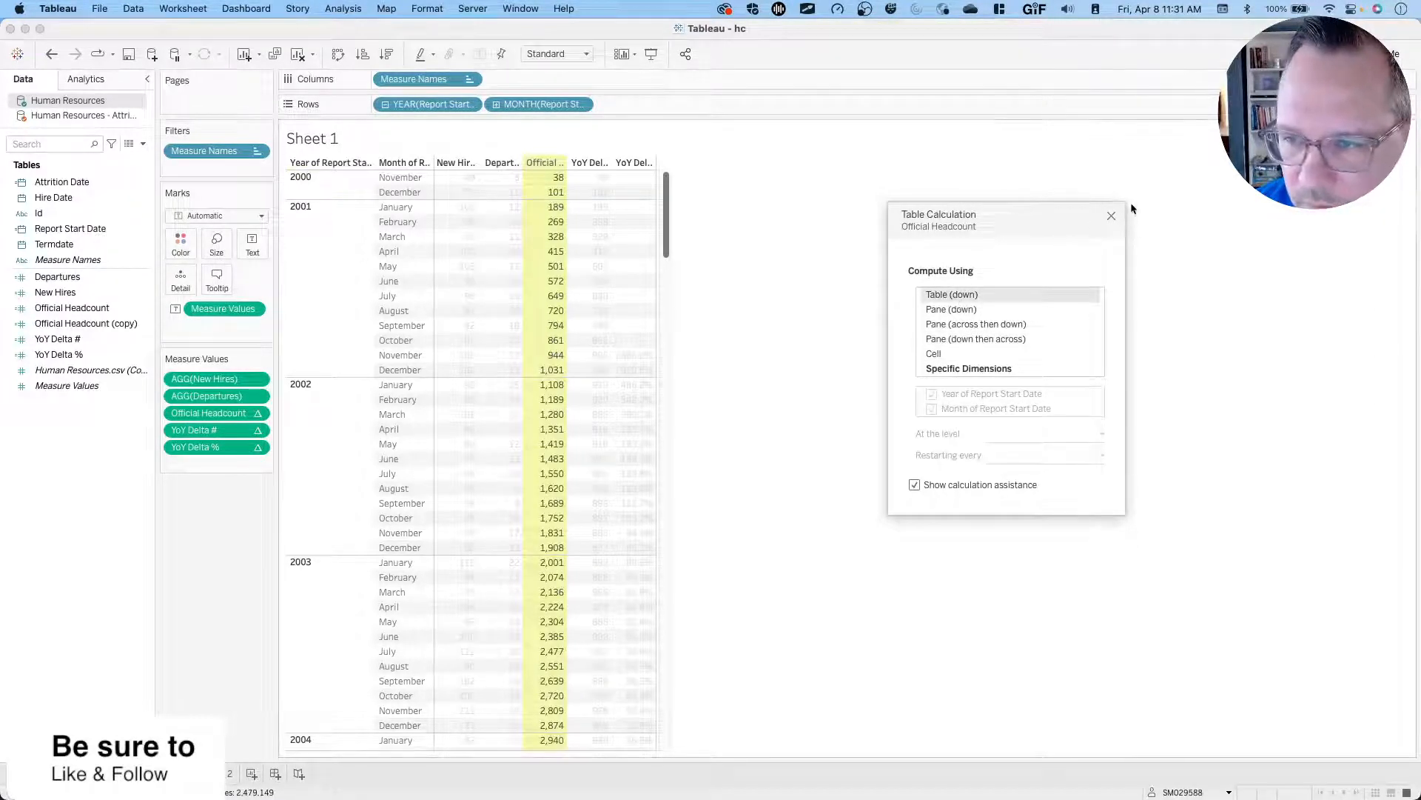
left_click(1111, 215)
Compare the earliest months' Departures and Official Headcount between Sheet 1 and its exact-date copy.
left_click(159, 773)
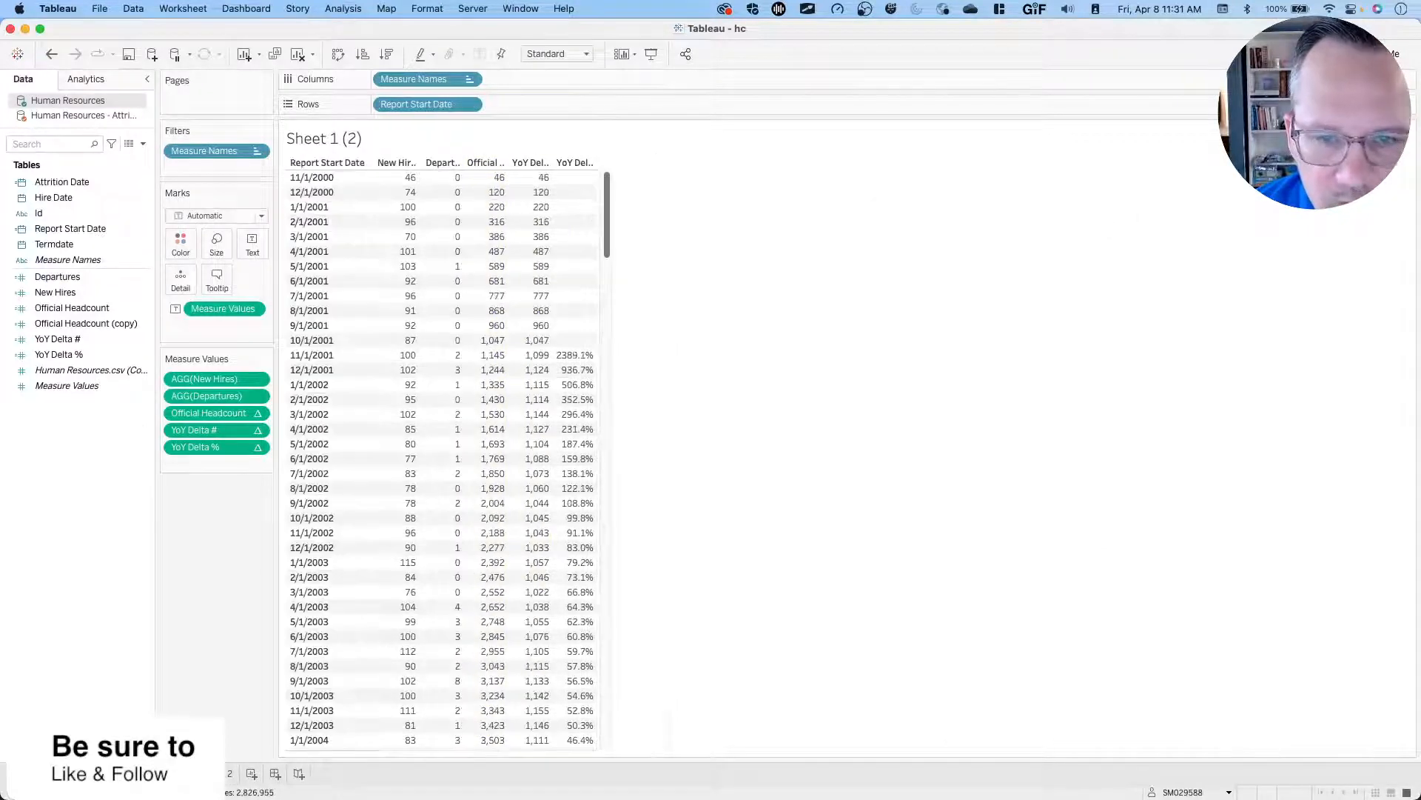
left_click(107, 773)
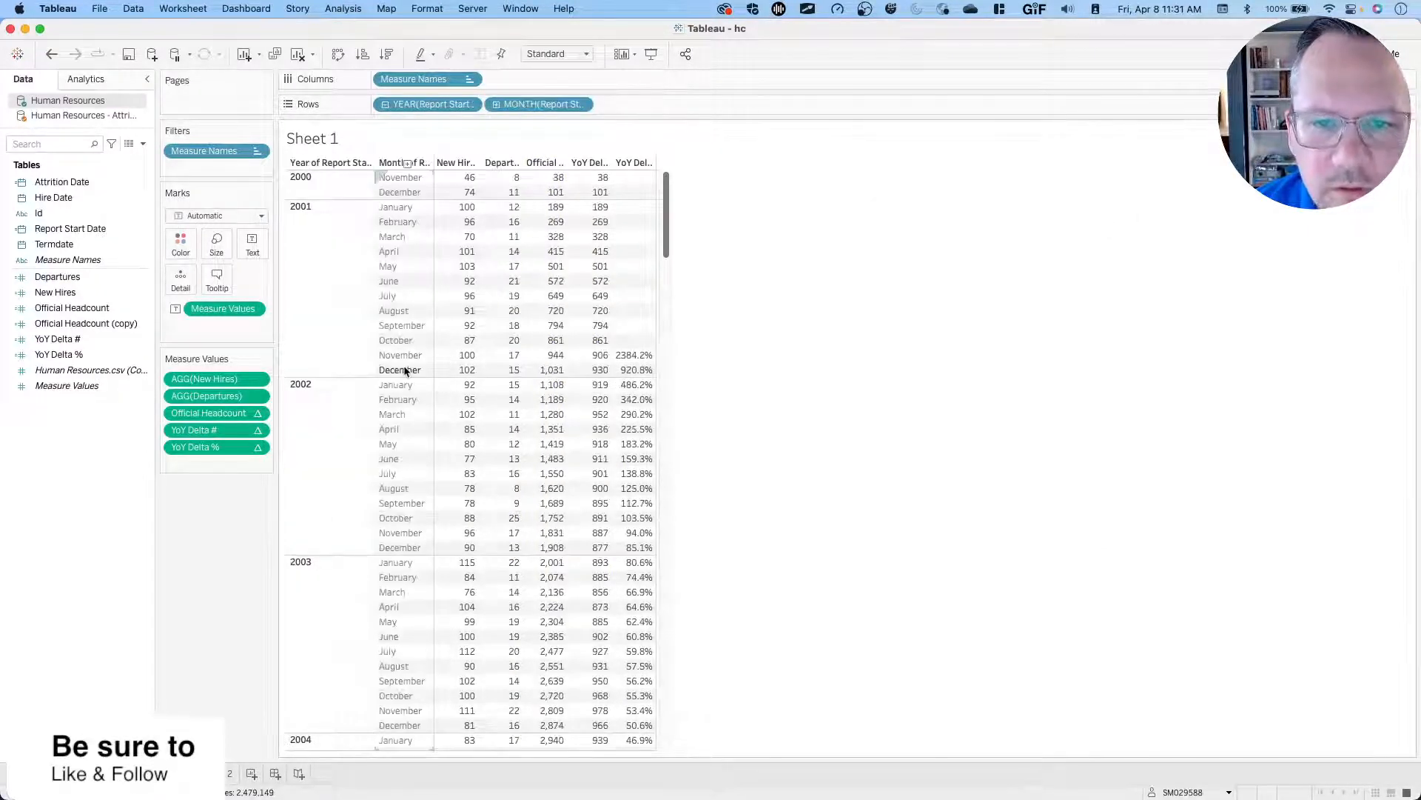
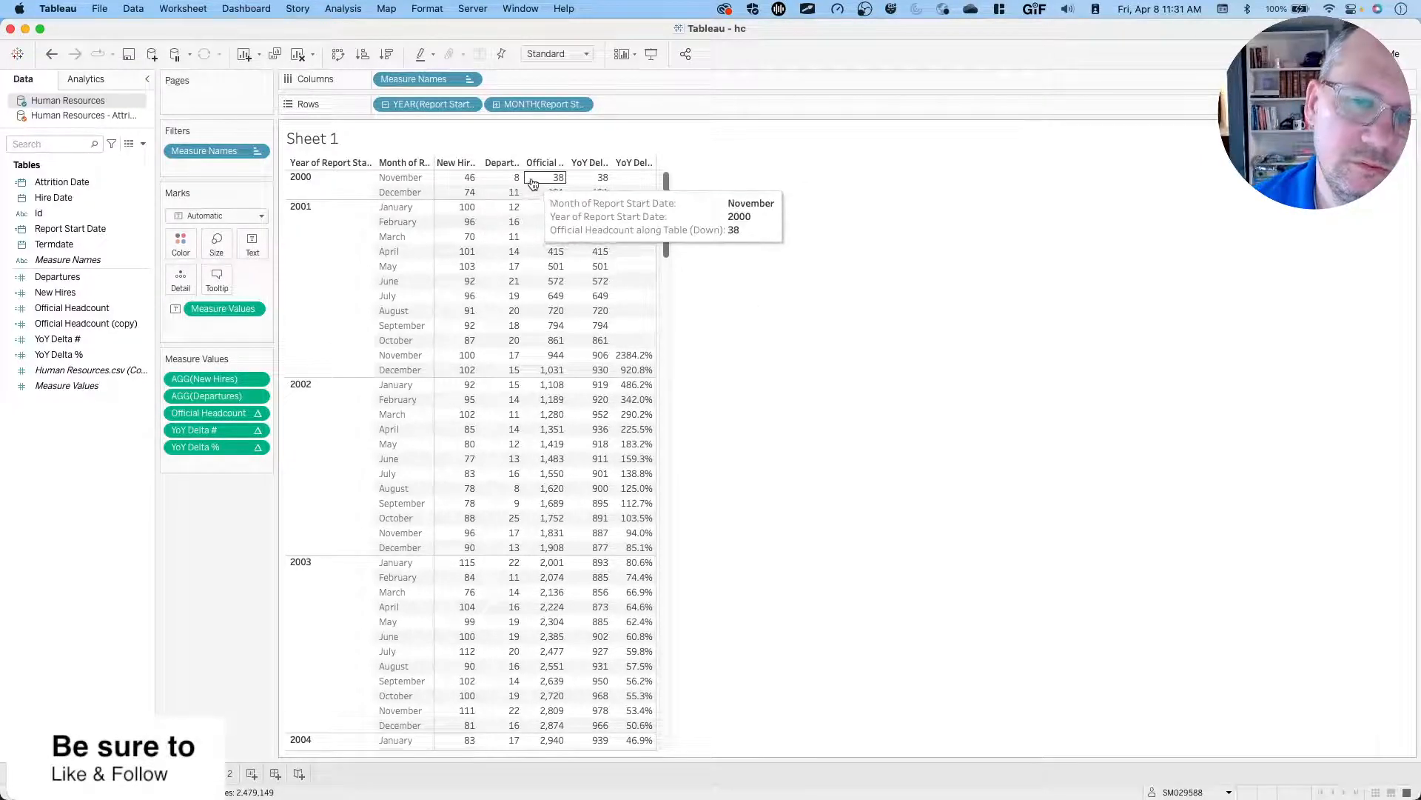
left_click(163, 773)
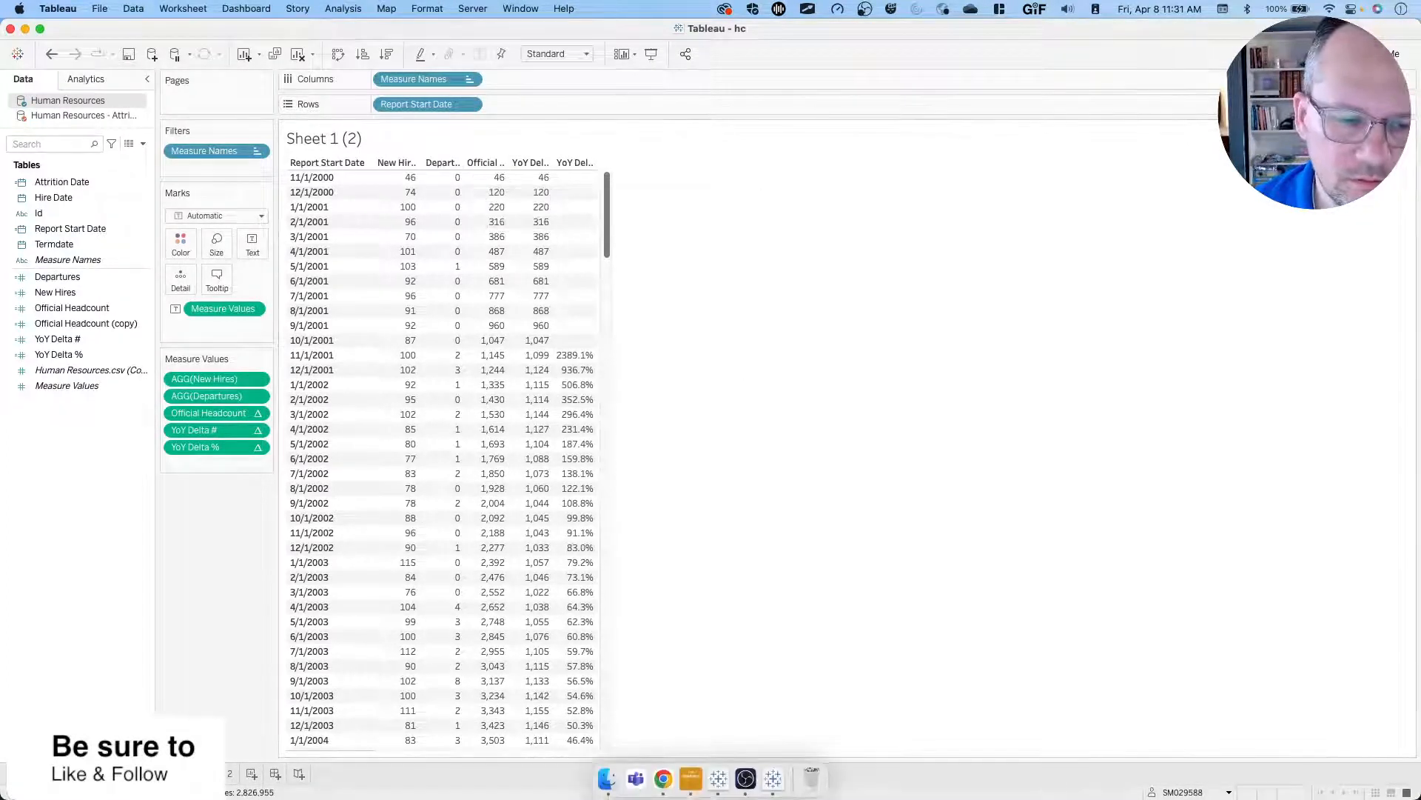
left_click(111, 774)
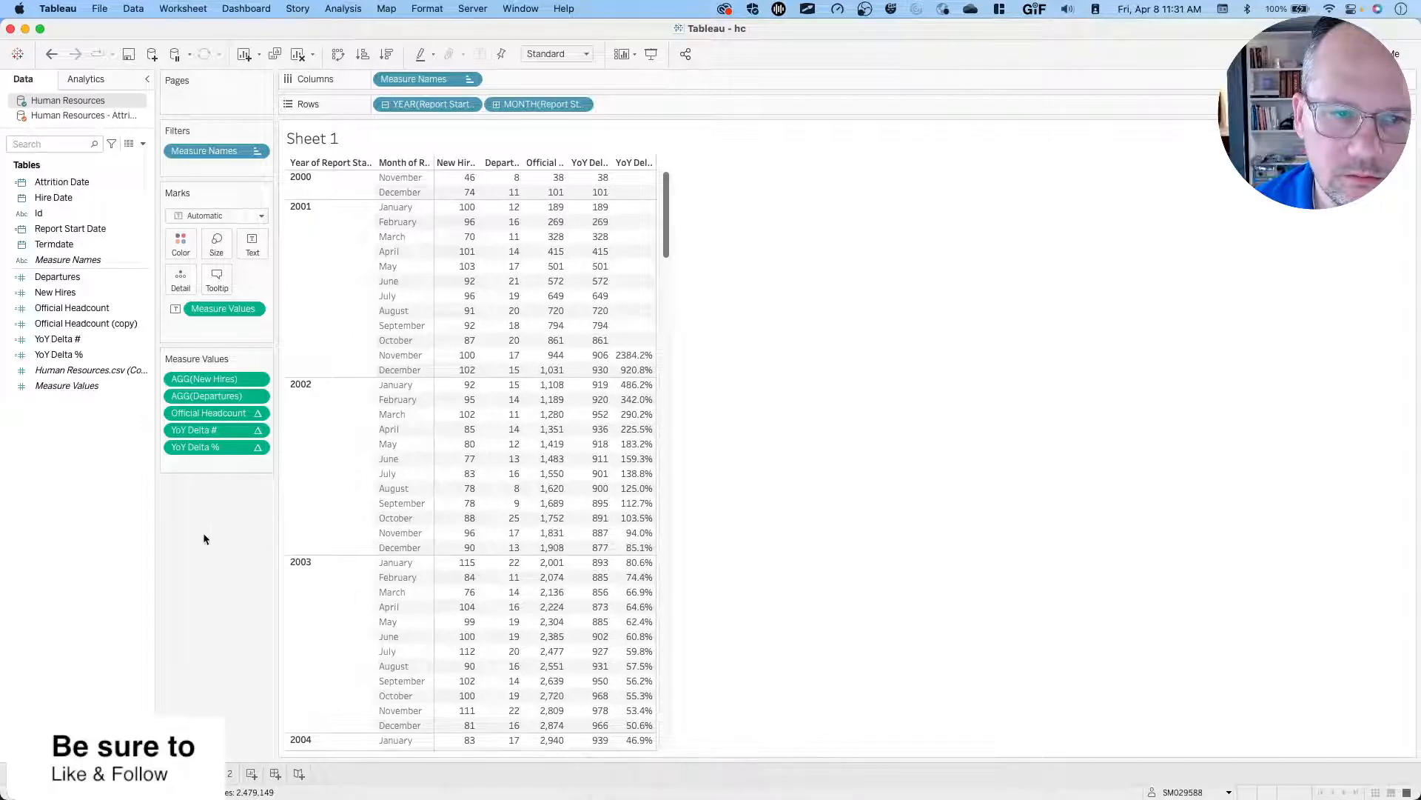
Remove every existing custom field mapping from the blend relationship between Human Resources and Human Resources - Attrition.
left_click(131, 9)
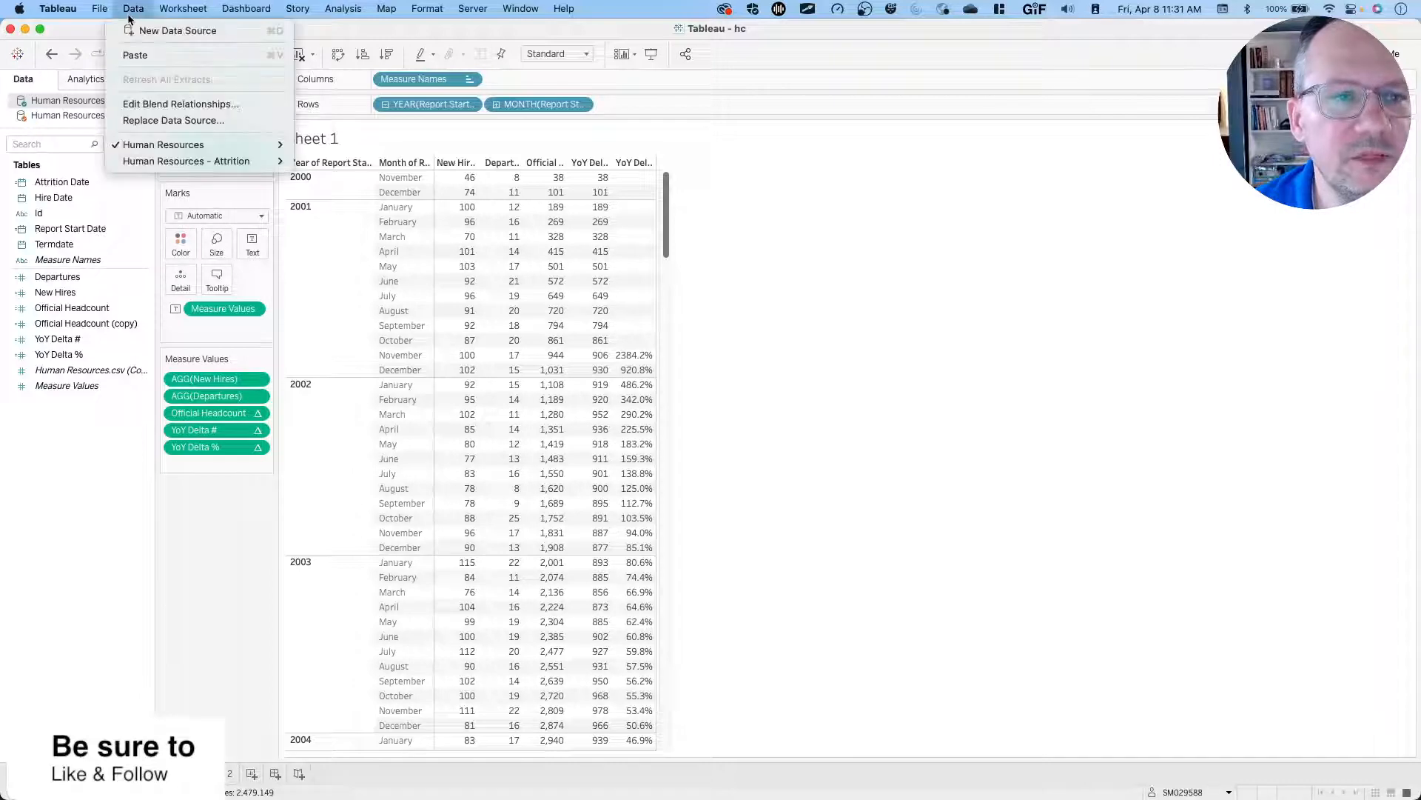
left_click(163, 105)
scroll(785, 429, "down", 3)
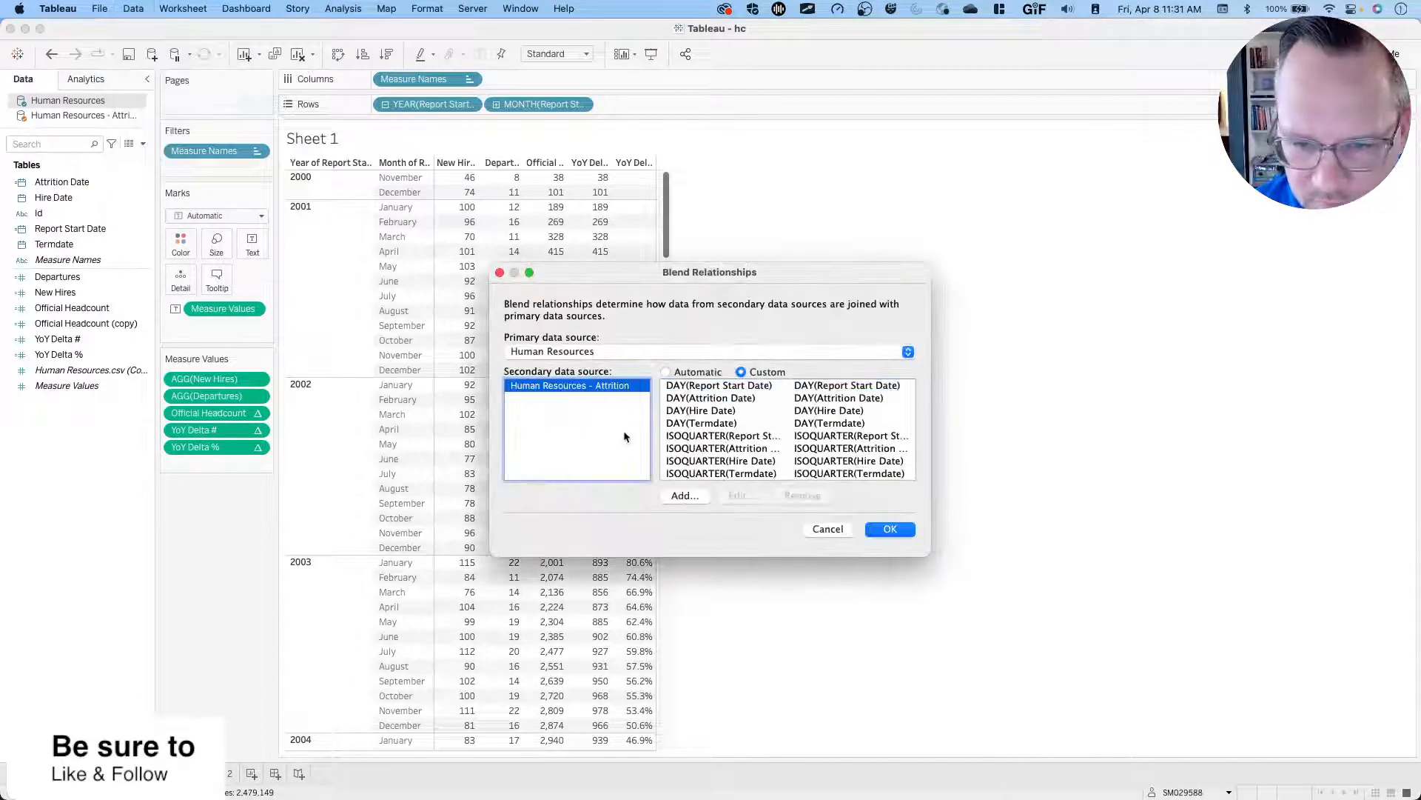
left_click(797, 444)
scroll(797, 444, "up", 3)
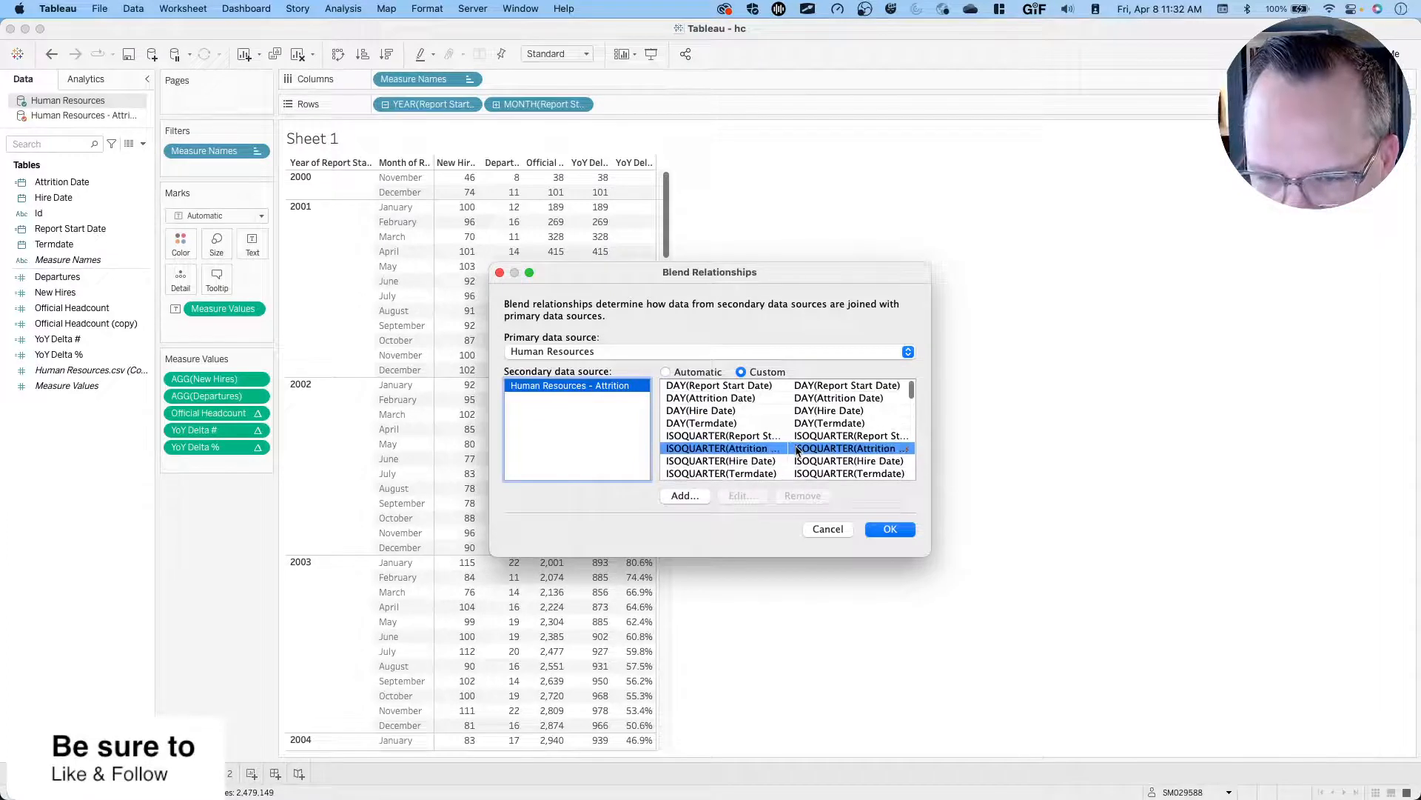
left_click(879, 398)
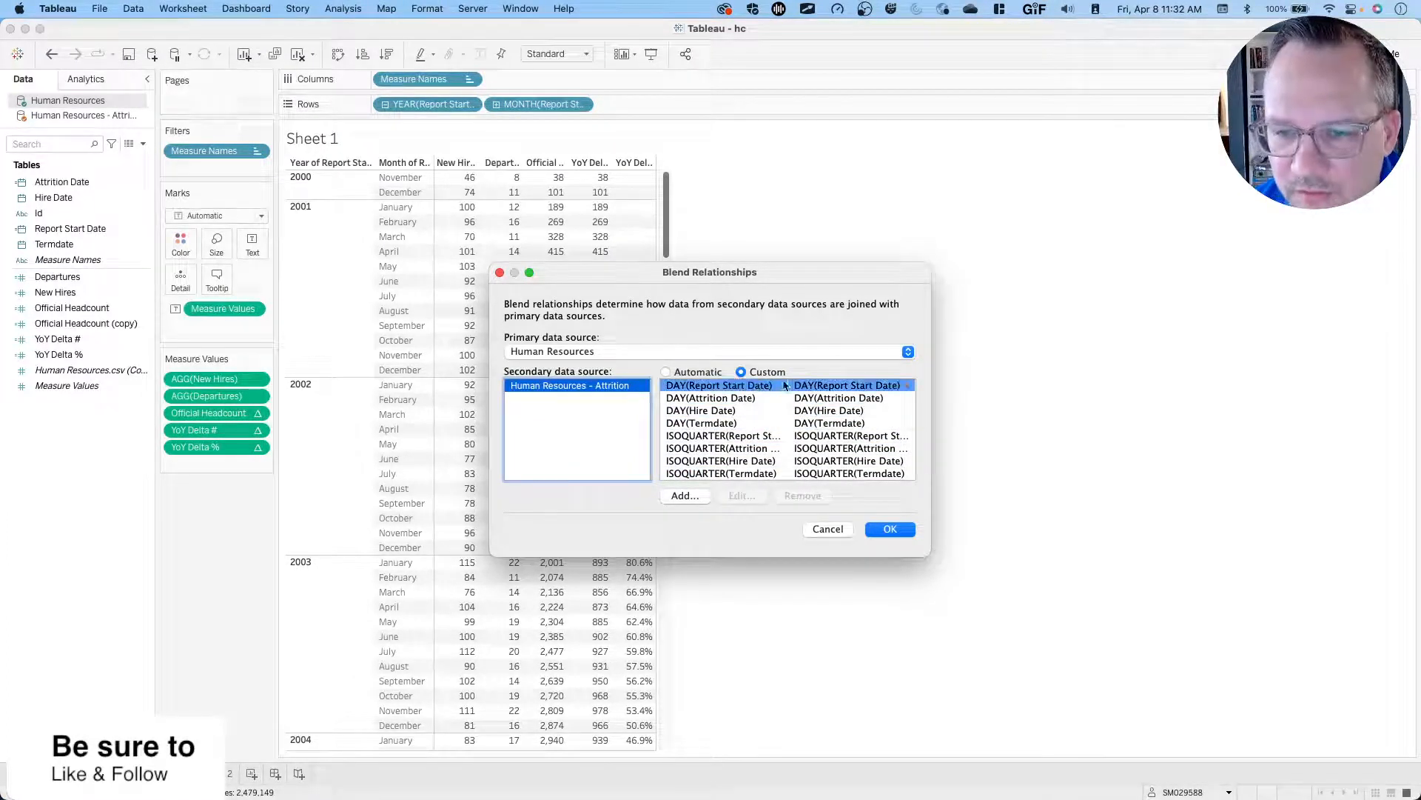
left_click(907, 385)
left_click(907, 387)
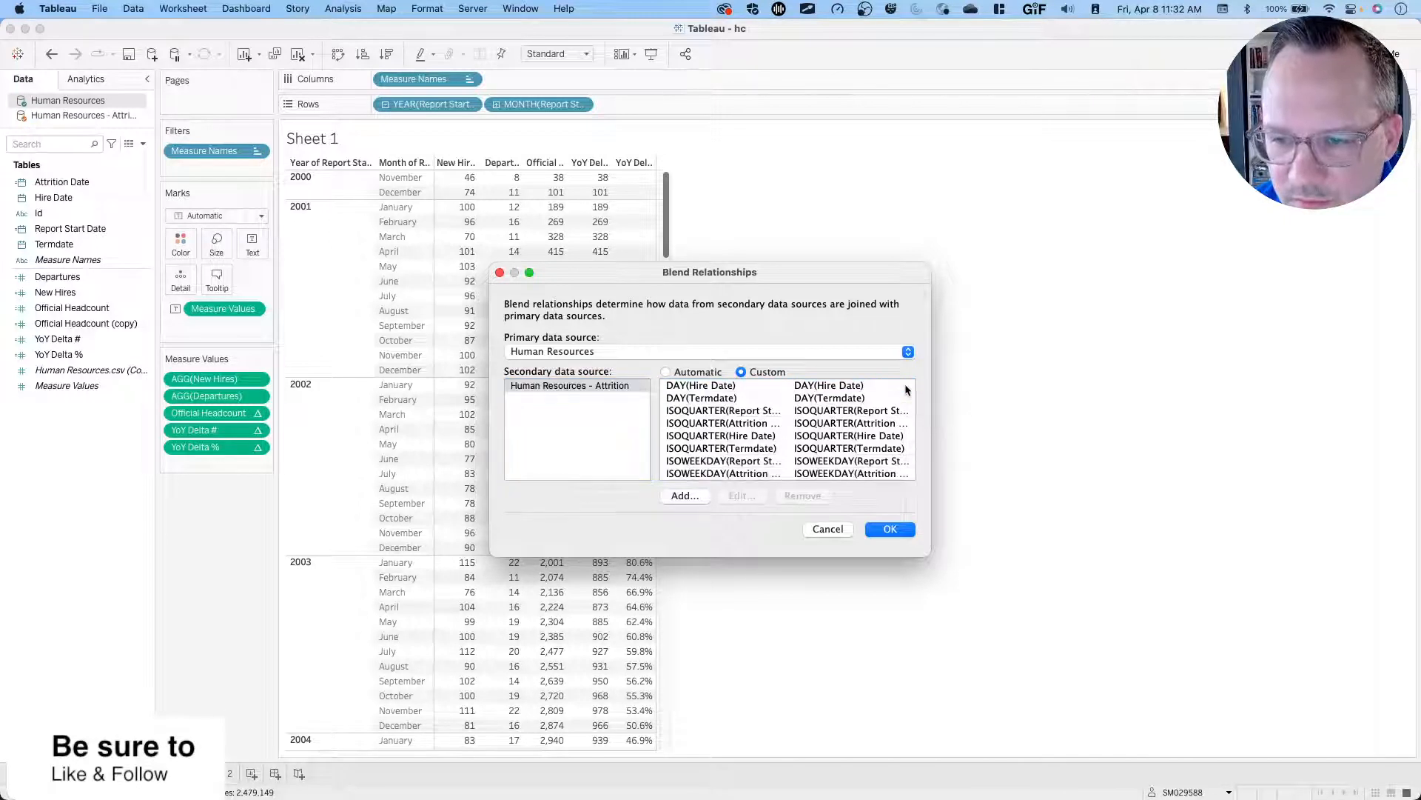
left_click(906, 386)
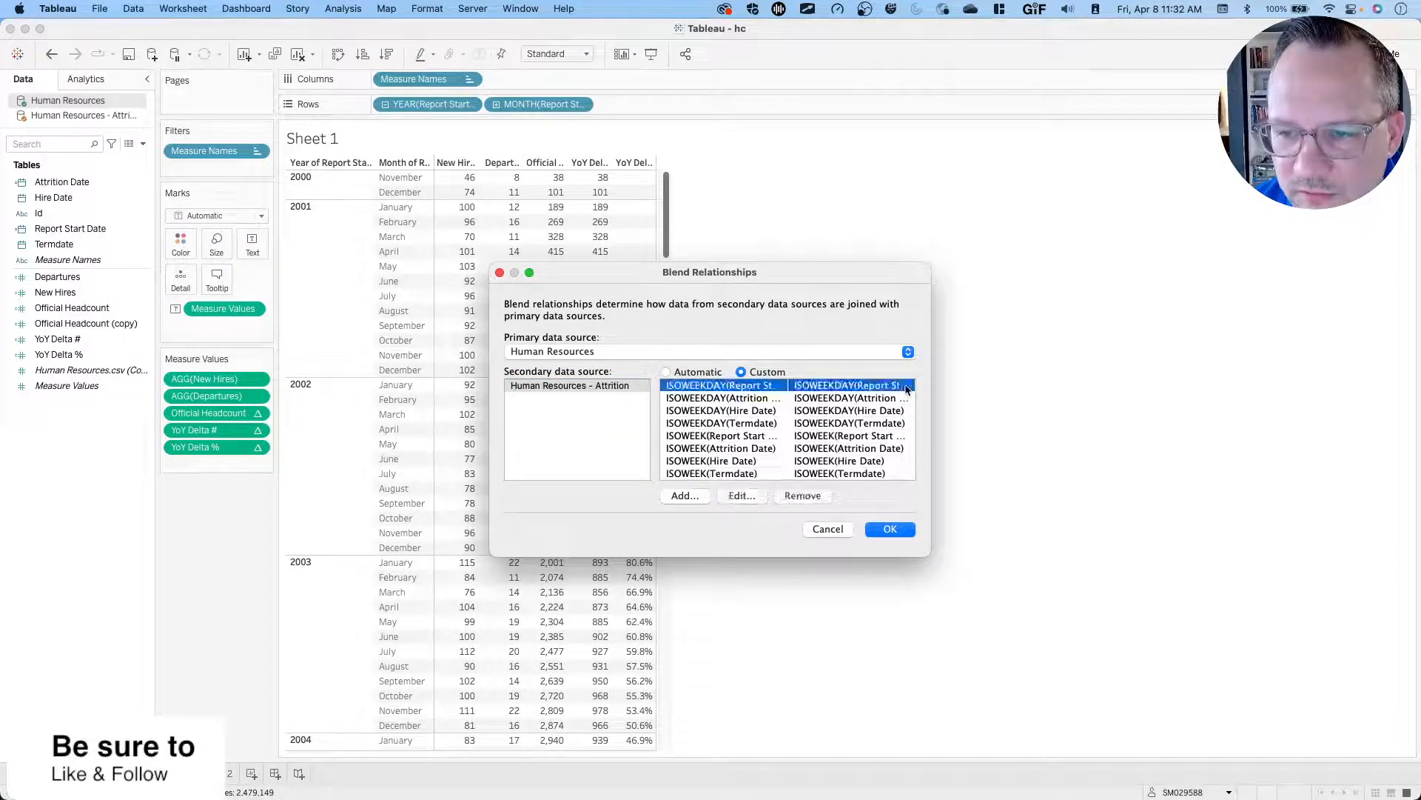
left_click(907, 386)
left_click(907, 385)
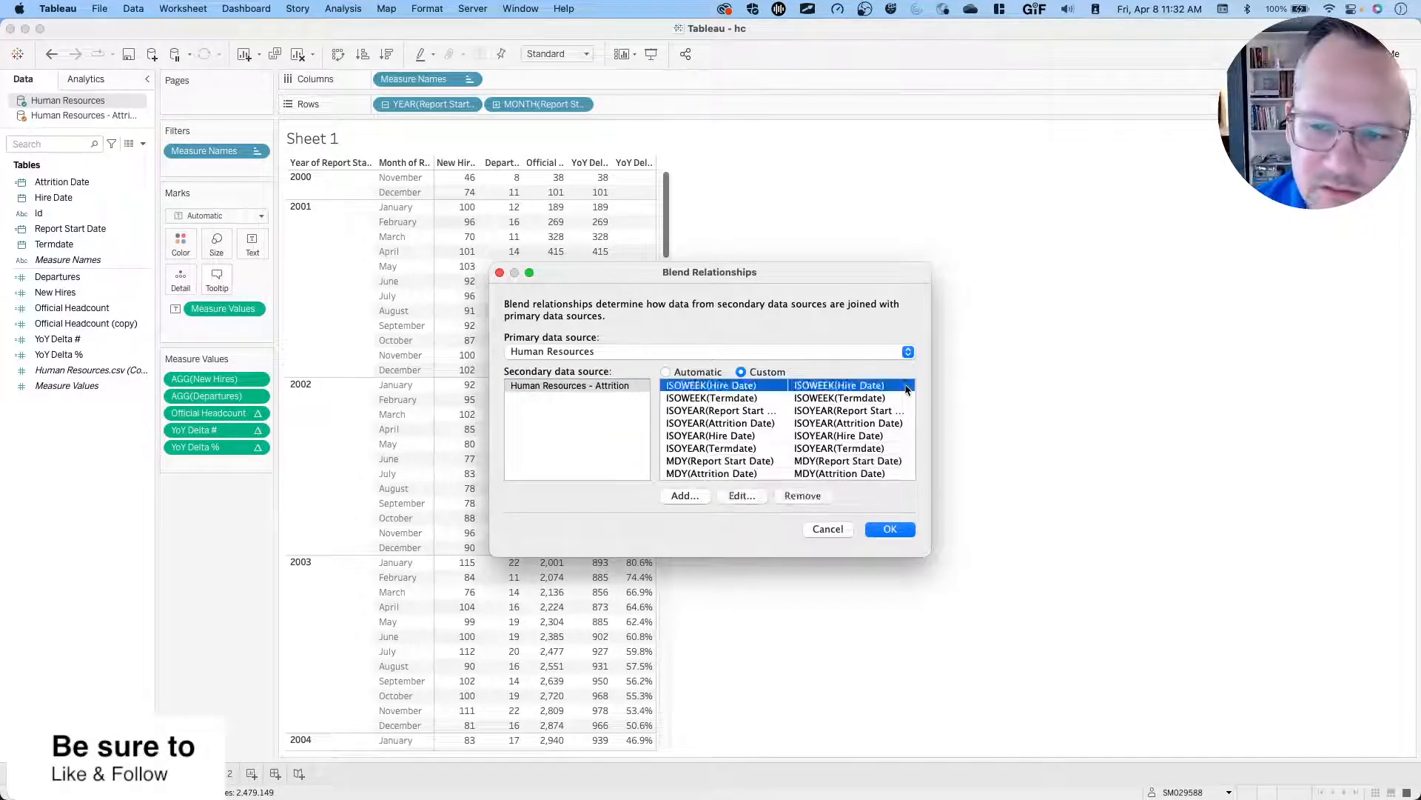
left_click(907, 386)
left_click(907, 386)
left_click(907, 385)
left_click(907, 386)
left_click(907, 386)
left_click(907, 386)
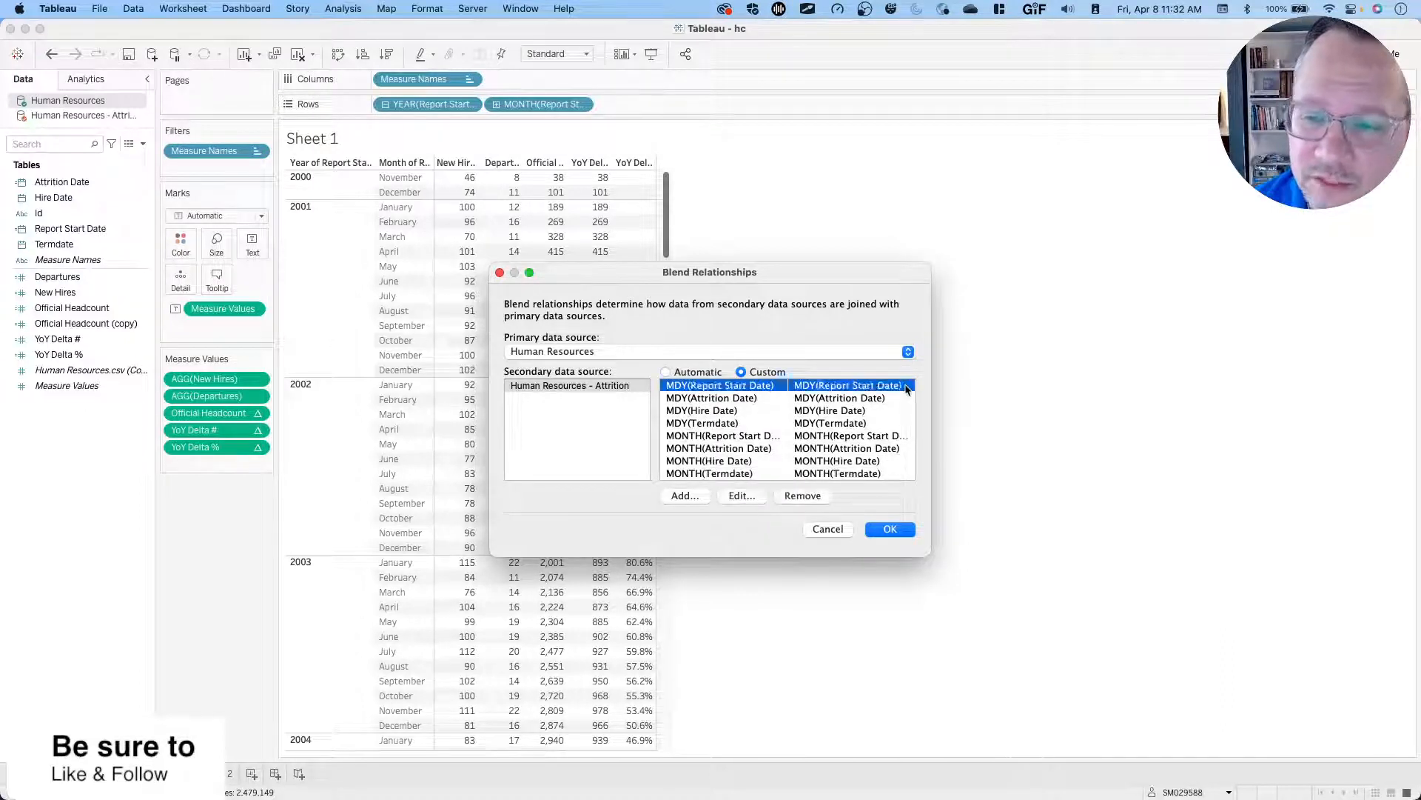
left_click(907, 386)
left_click(907, 386)
left_click(907, 386)
left_click(906, 386)
left_click(907, 385)
left_click(906, 386)
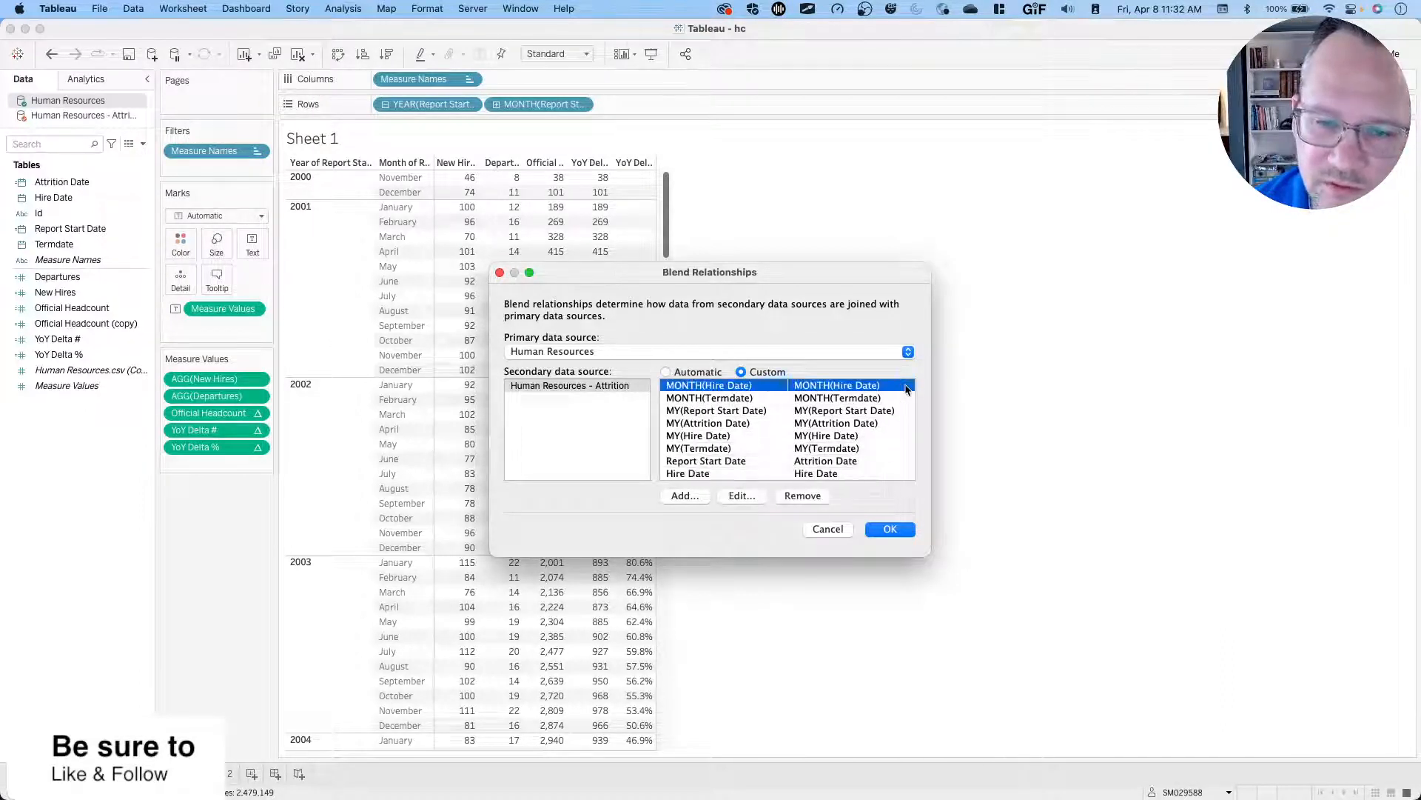
left_click(907, 386)
left_click(907, 386)
left_click(907, 385)
left_click(907, 385)
left_click(907, 386)
left_click(907, 386)
left_click(907, 385)
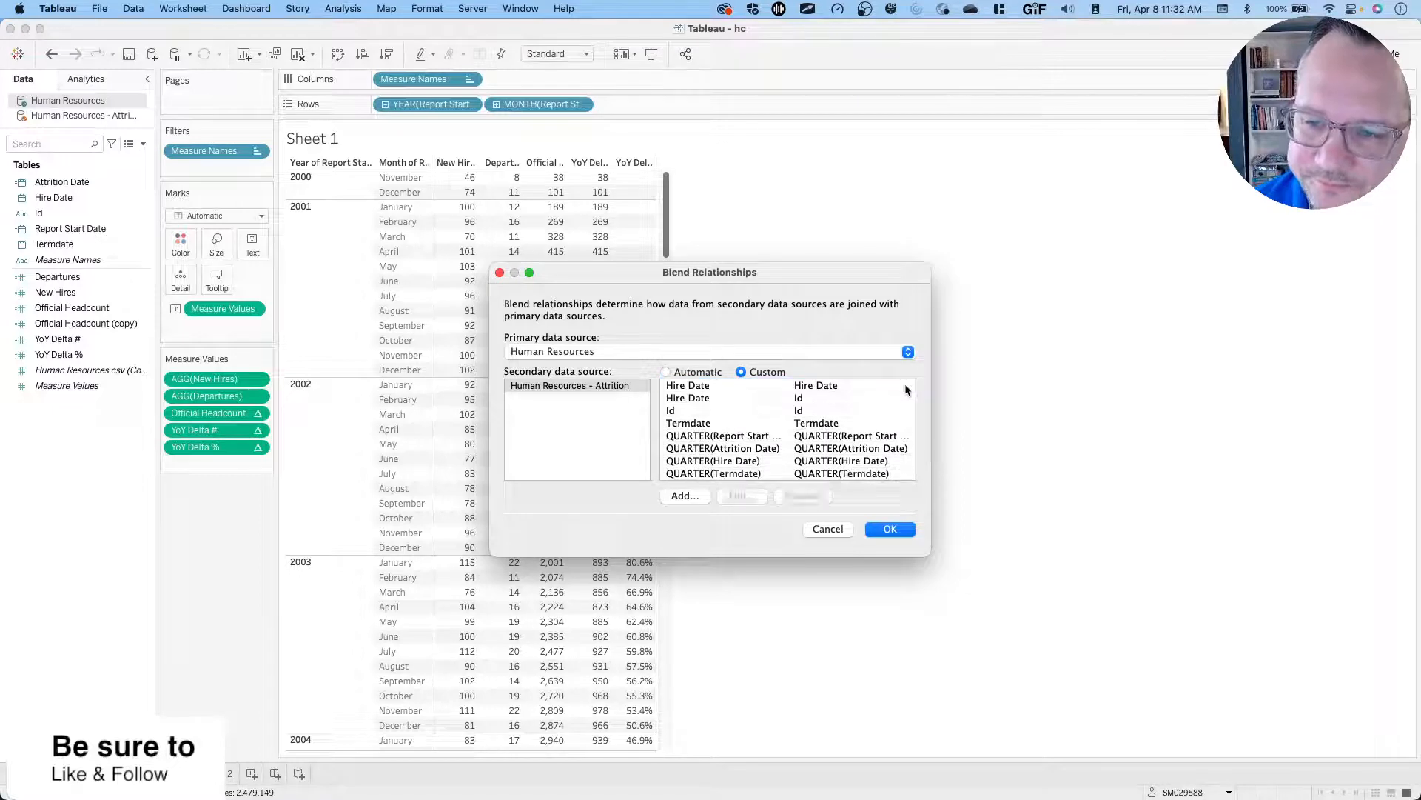
left_click(907, 389)
left_click(907, 390)
left_click(907, 389)
left_click(906, 390)
left_click(907, 389)
left_click(907, 389)
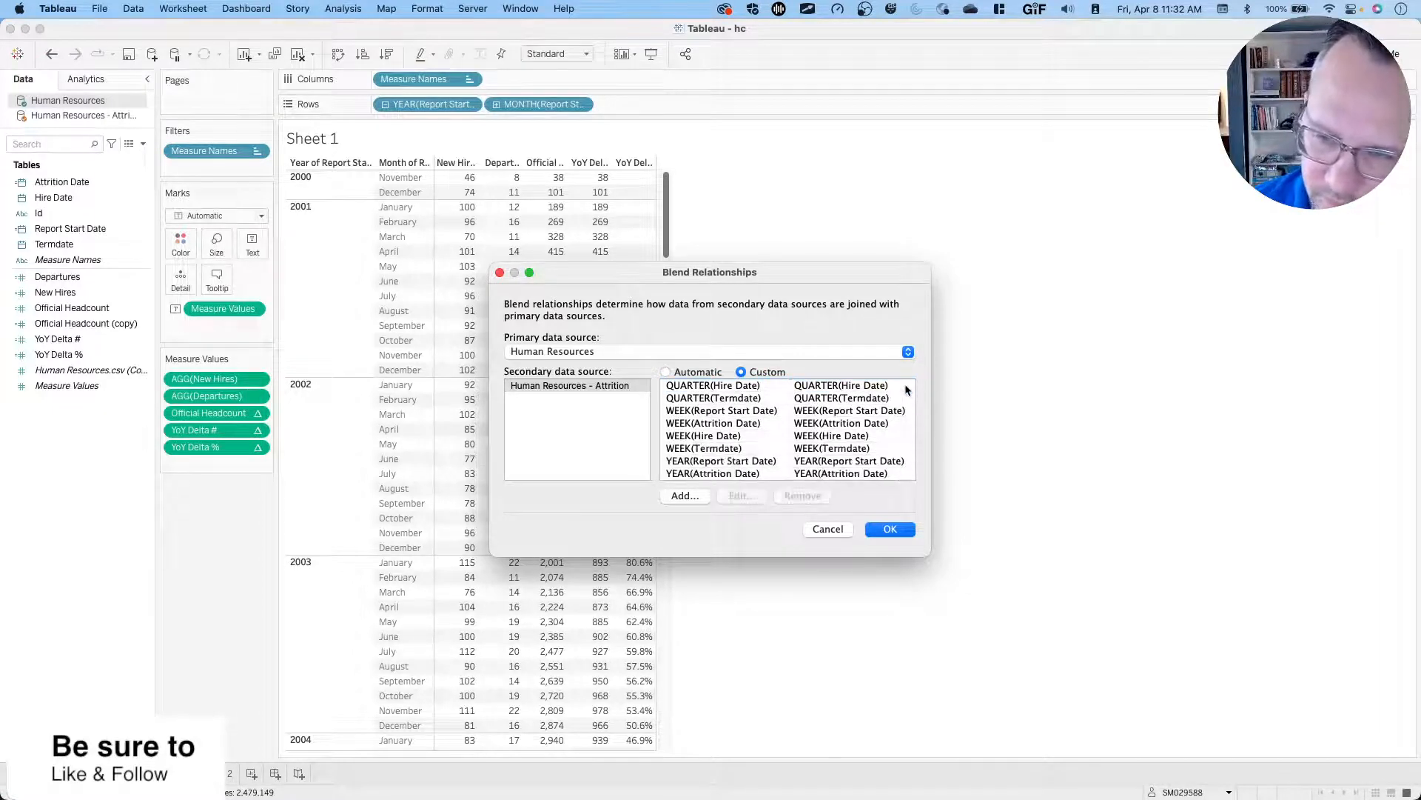
left_click(907, 389)
left_click(906, 389)
left_click(907, 389)
left_click(907, 389)
left_click(907, 390)
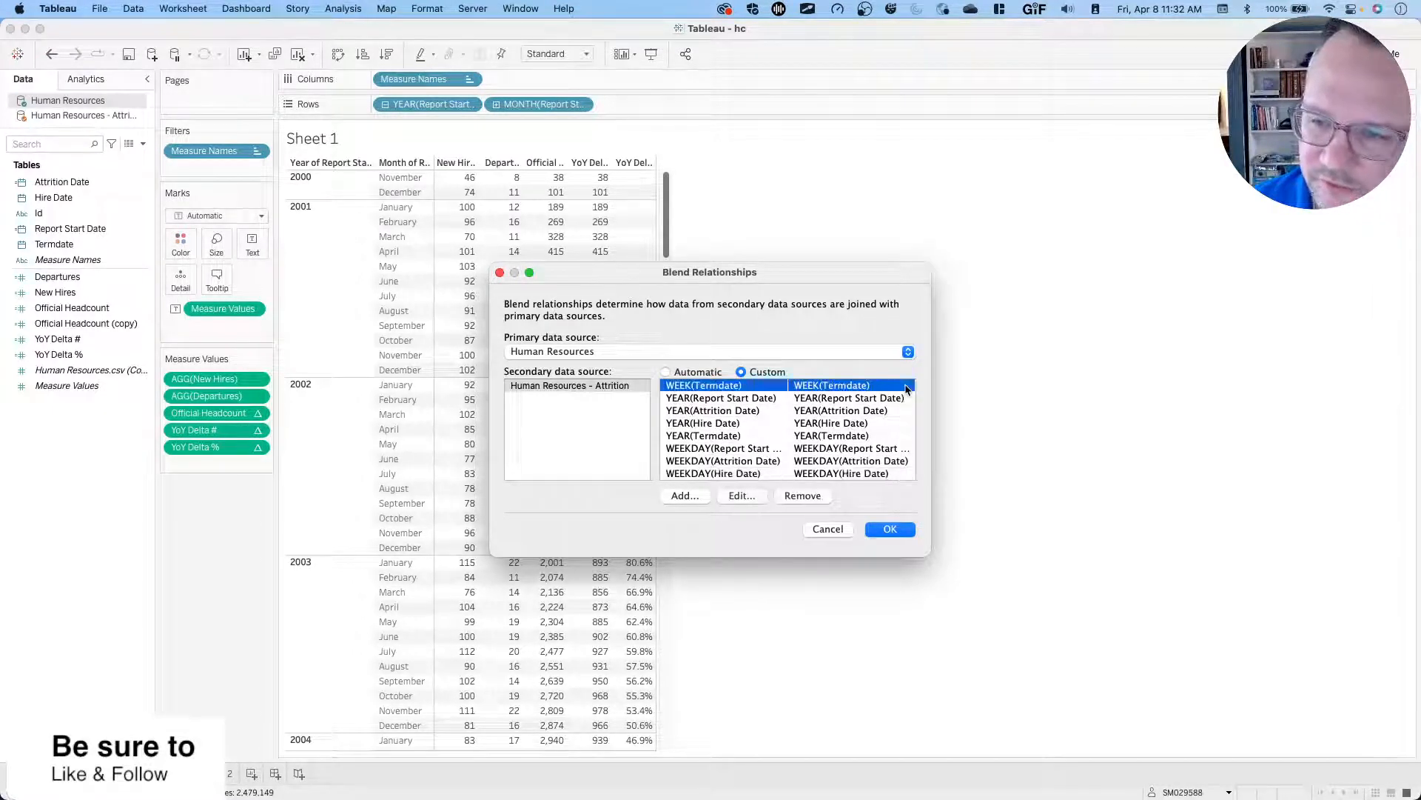
key("Delete")
left_click(907, 389)
key("Delete")
left_click(907, 389)
key("Delete")
left_click(907, 389)
key("Delete")
left_click(907, 390)
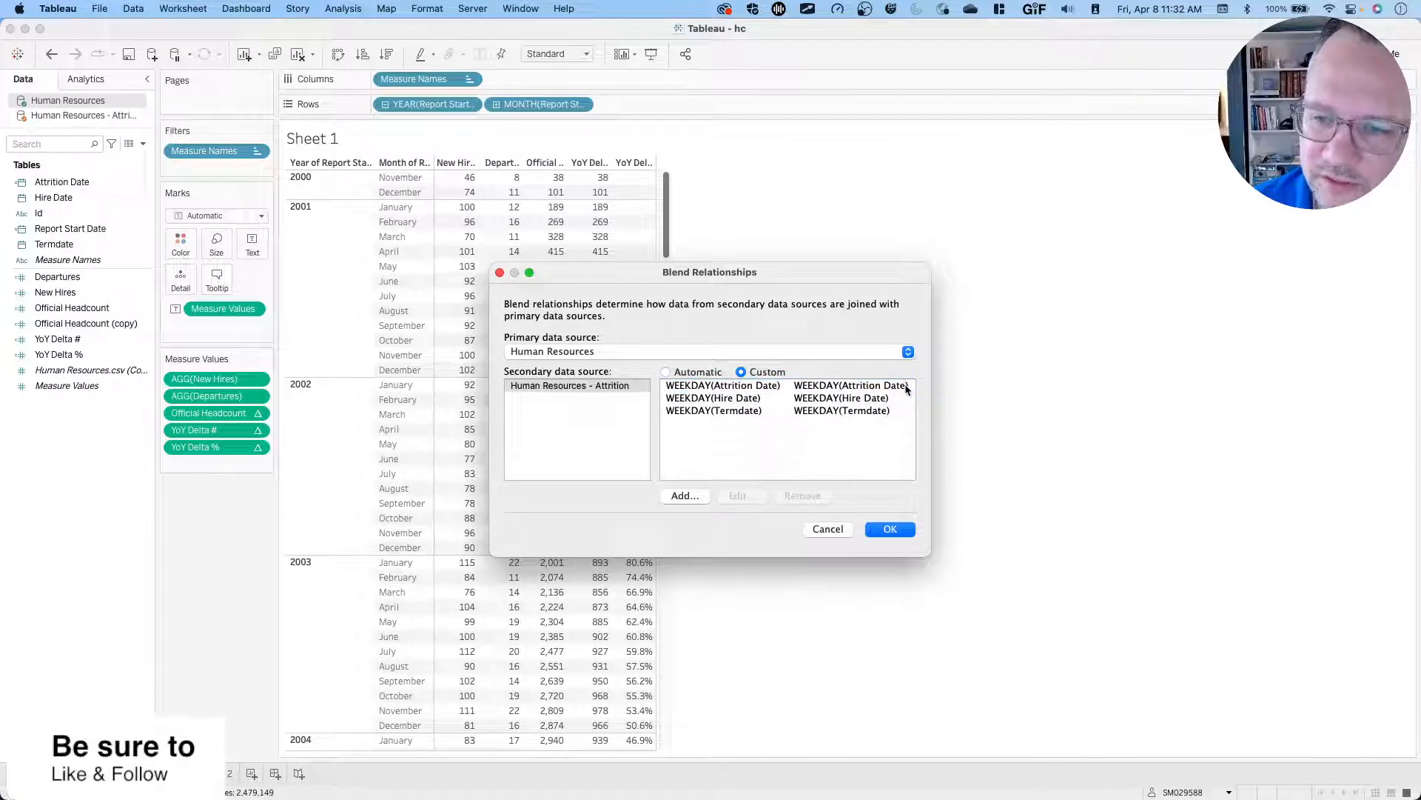
key("Delete")
left_click(907, 389)
key("Delete")
left_click(907, 389)
key("Delete")
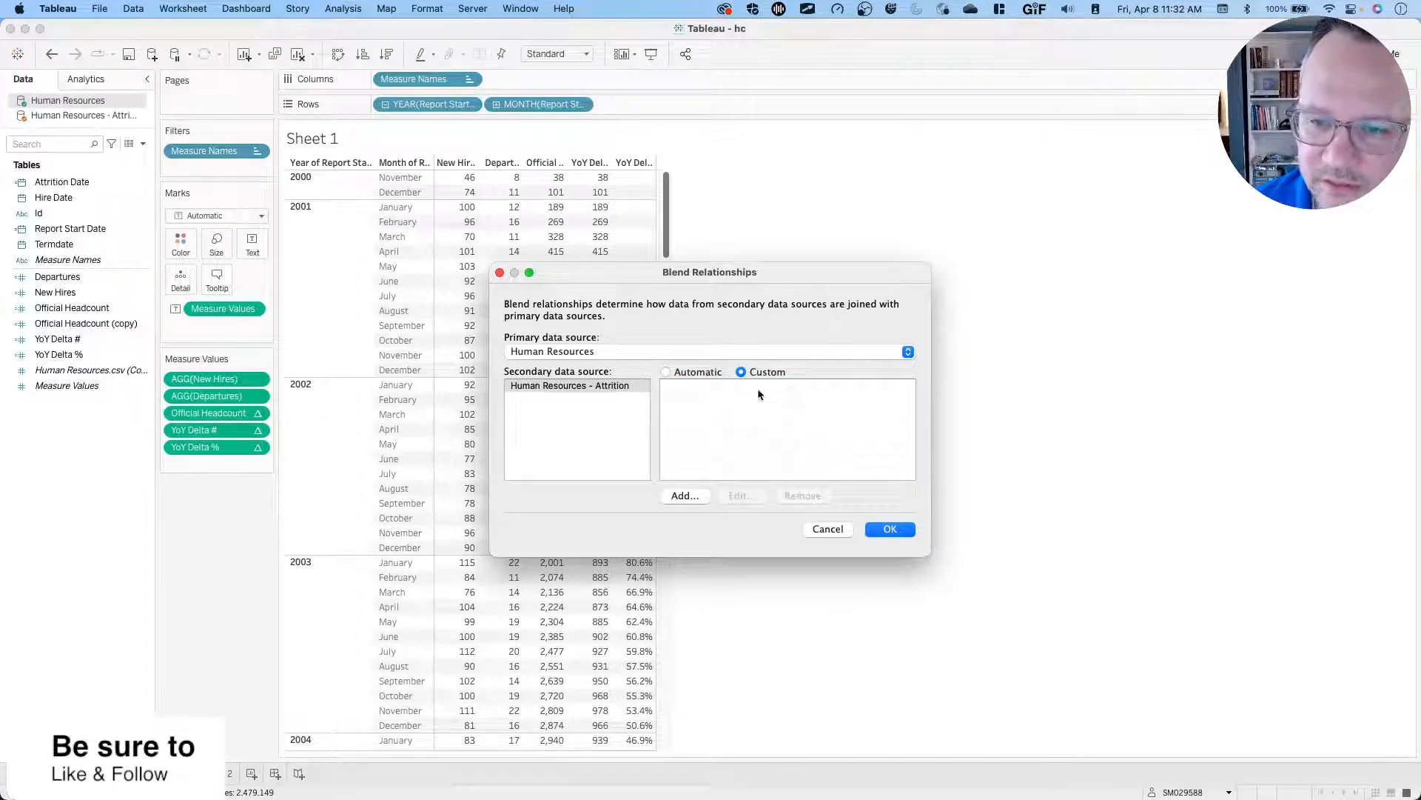
Add a blend mapping from the primary Report Start Date to the secondary Attrition Date and apply the relationships.
left_click(684, 496)
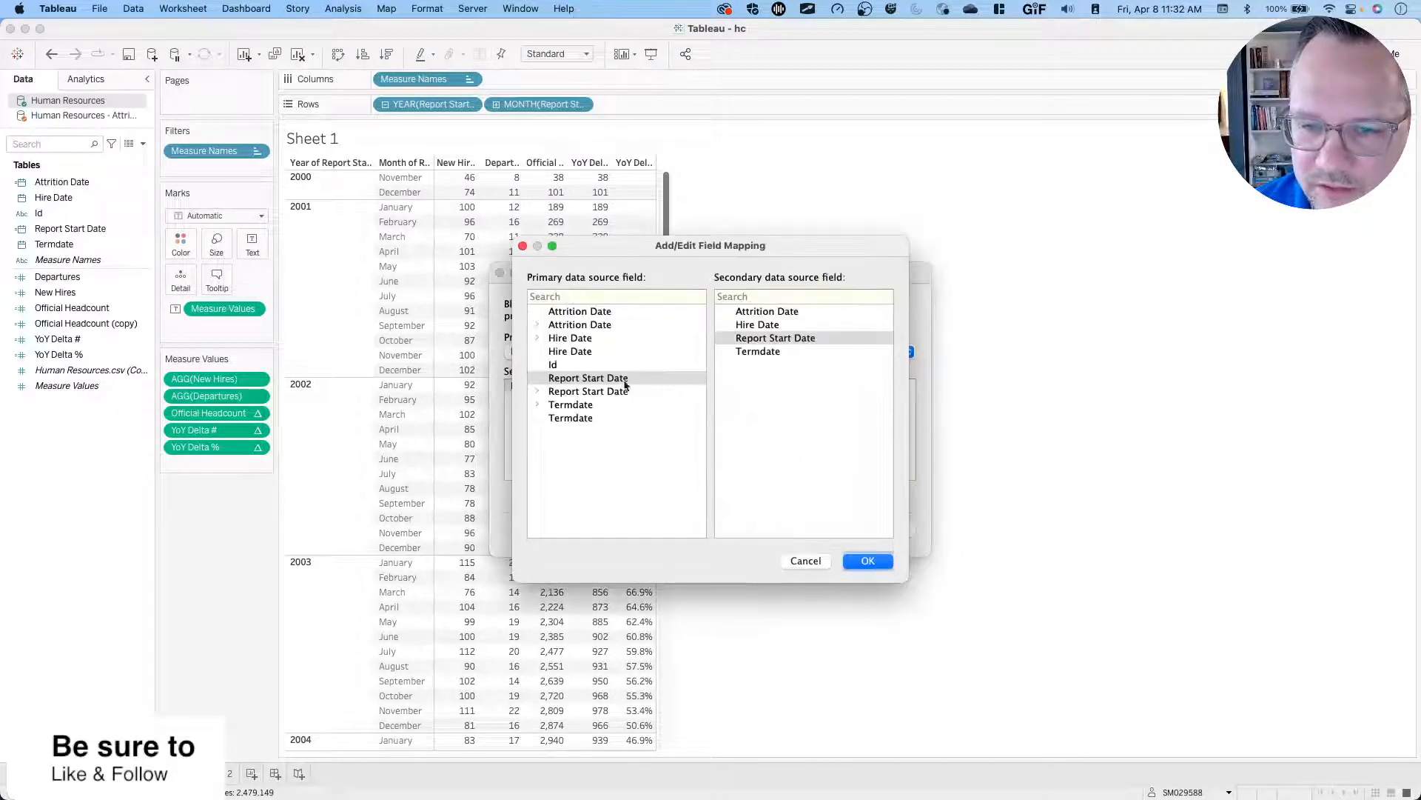
left_click(600, 378)
left_click(774, 313)
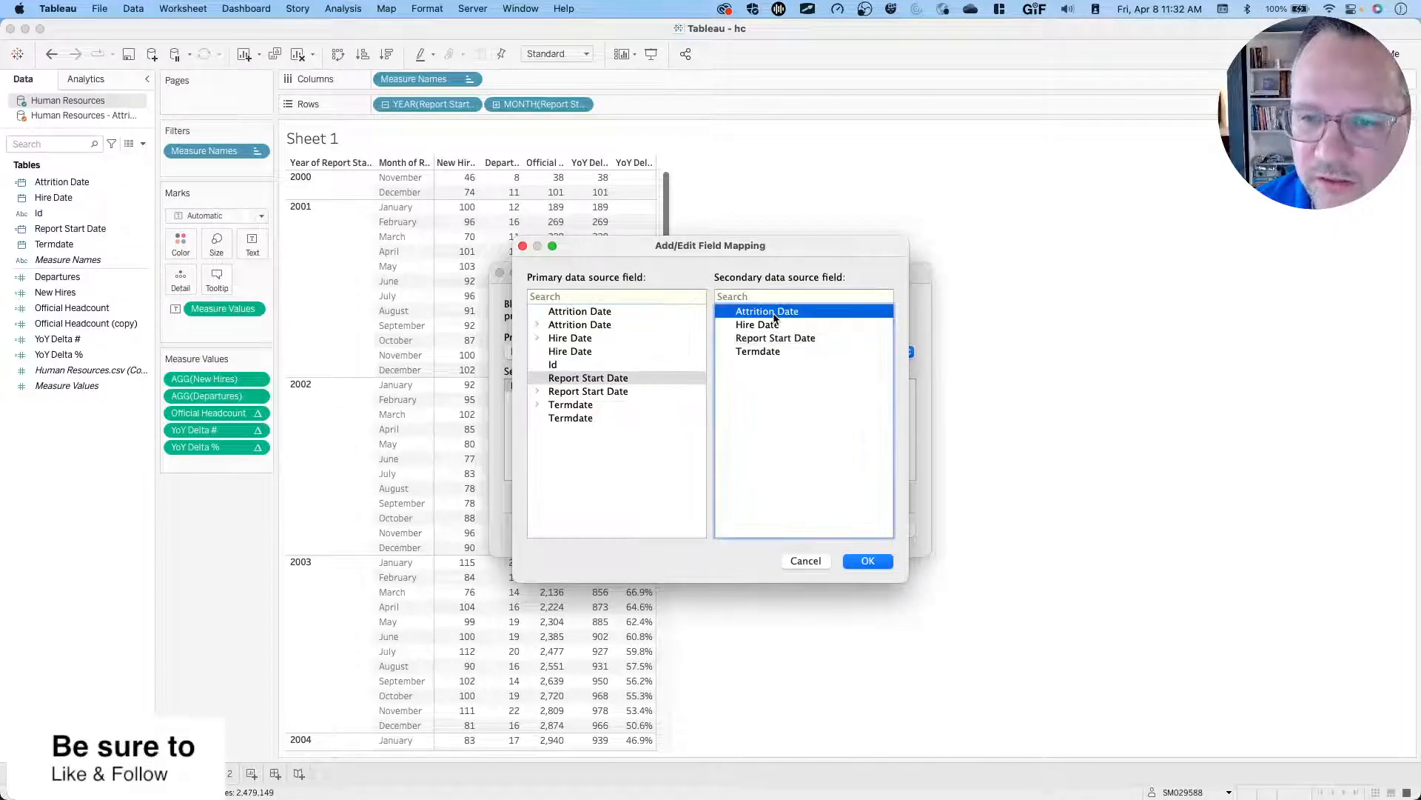
left_click(866, 562)
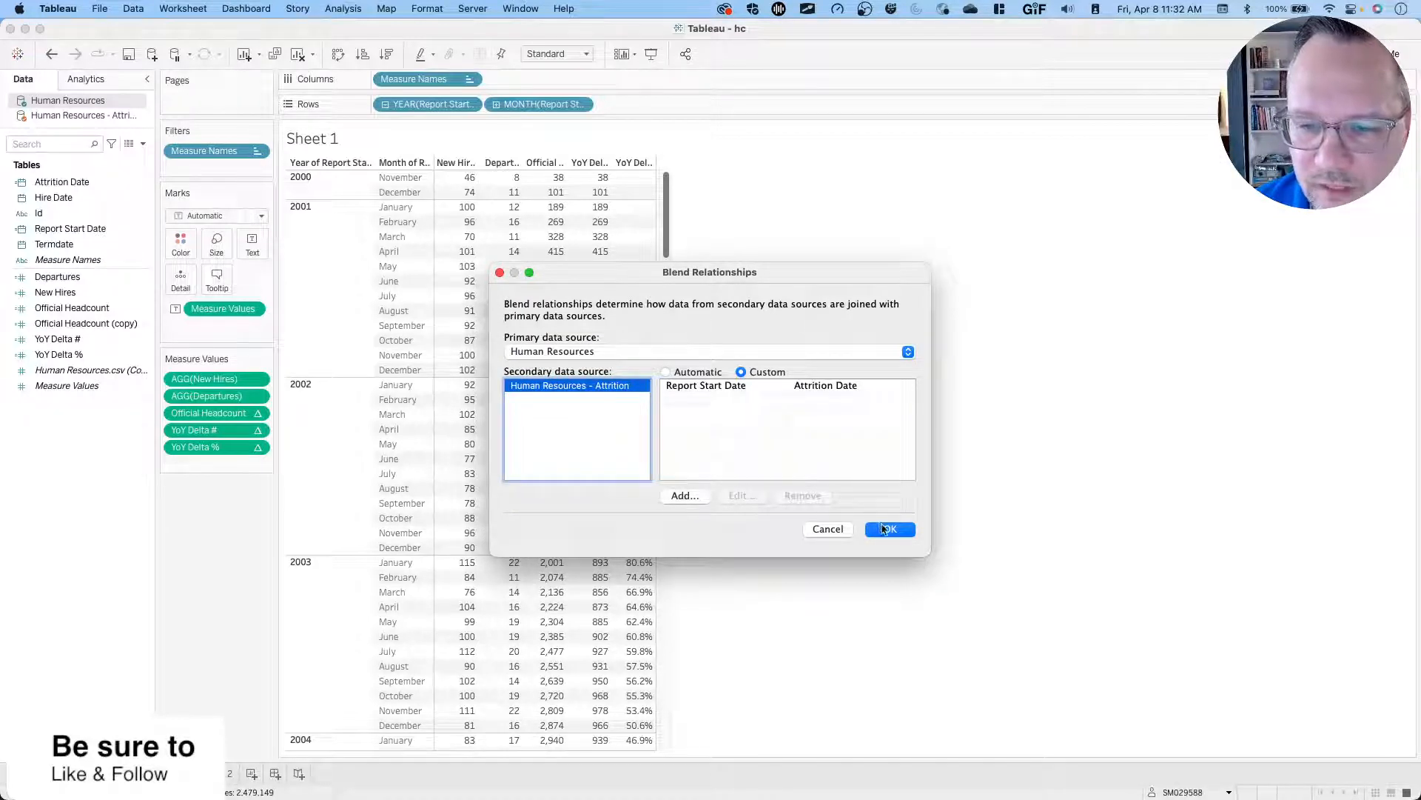
left_click_drag(774, 272, 1024, 205)
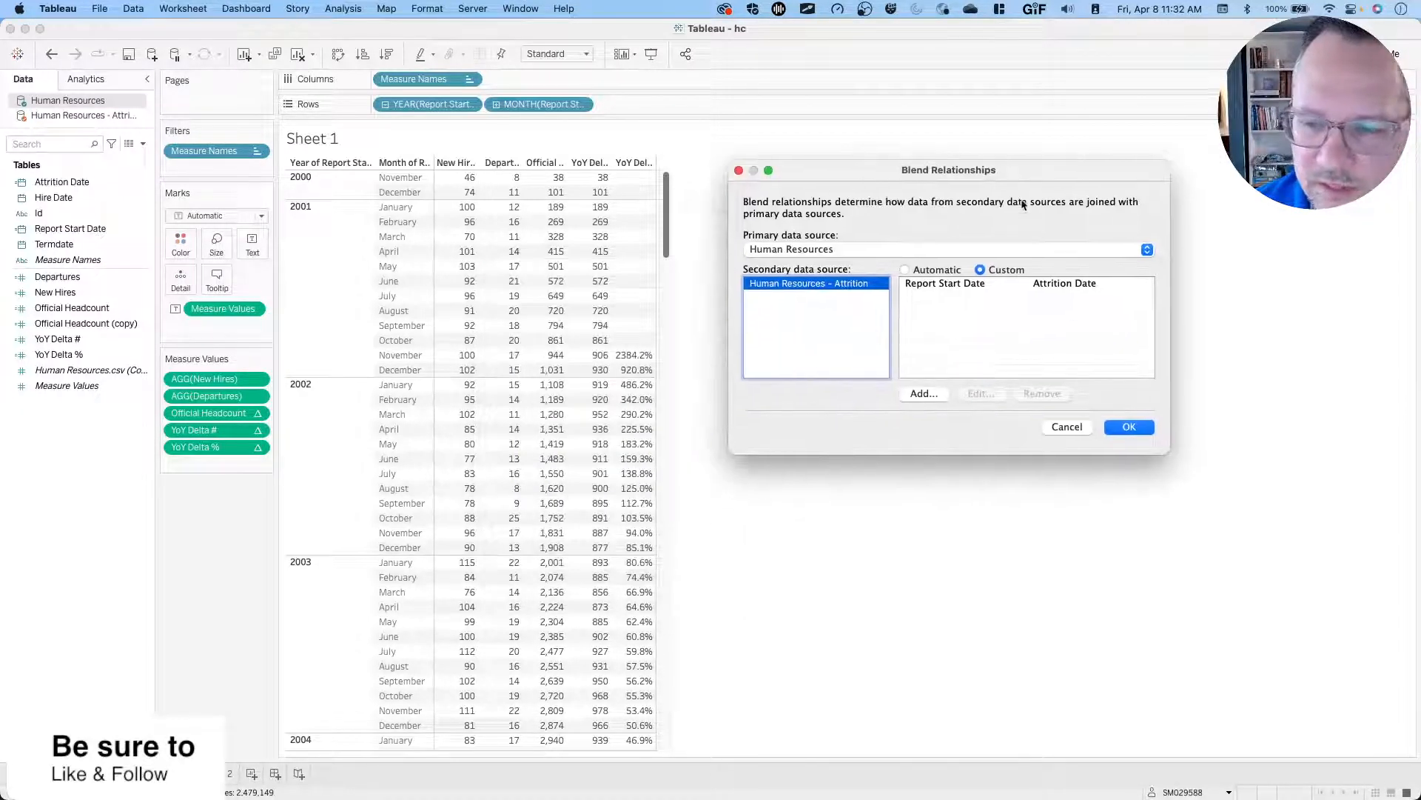
left_click(1123, 425)
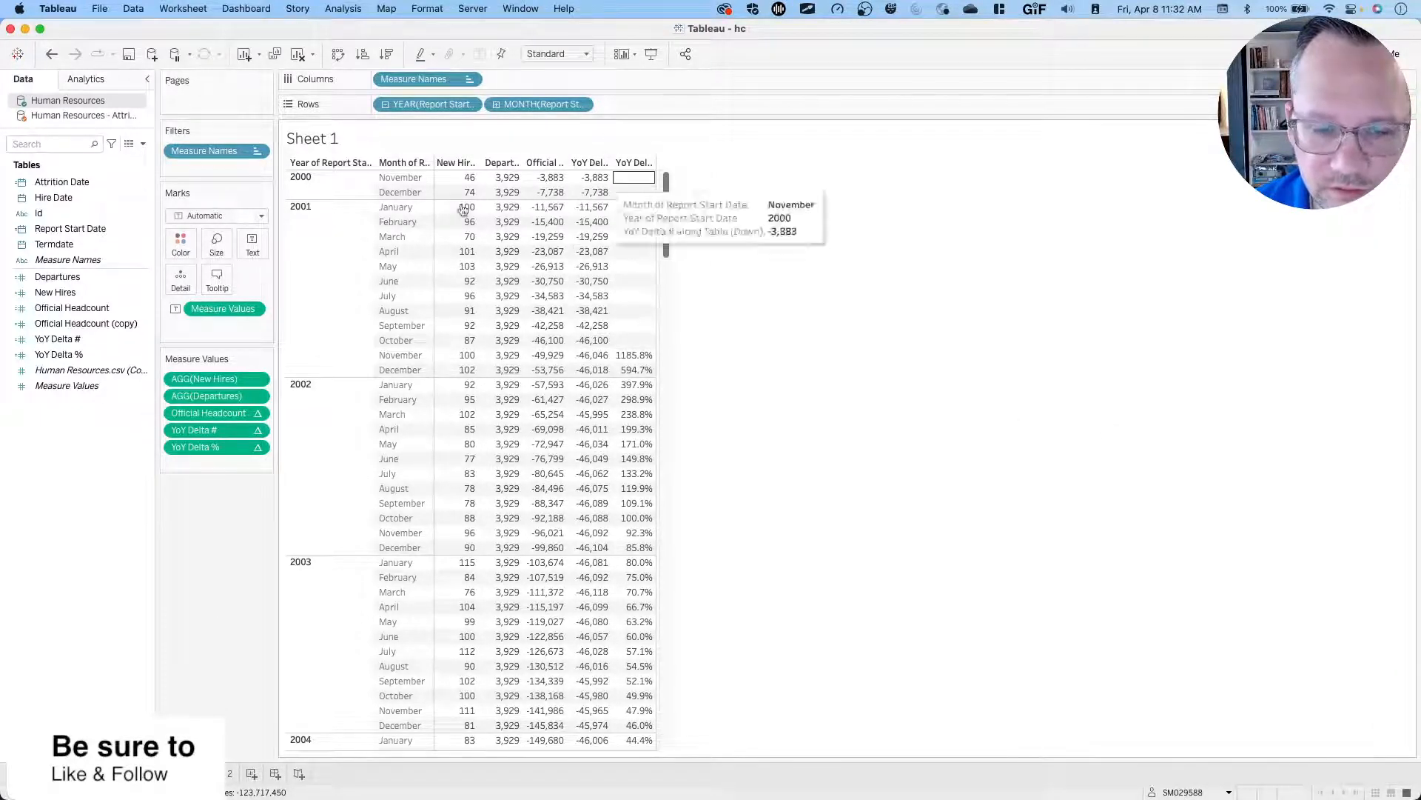
Reopen the blend relationships and add a mapping from MONTH(Report Start Date) to MONTH(Attrition Date).
left_click(137, 8)
left_click(135, 9)
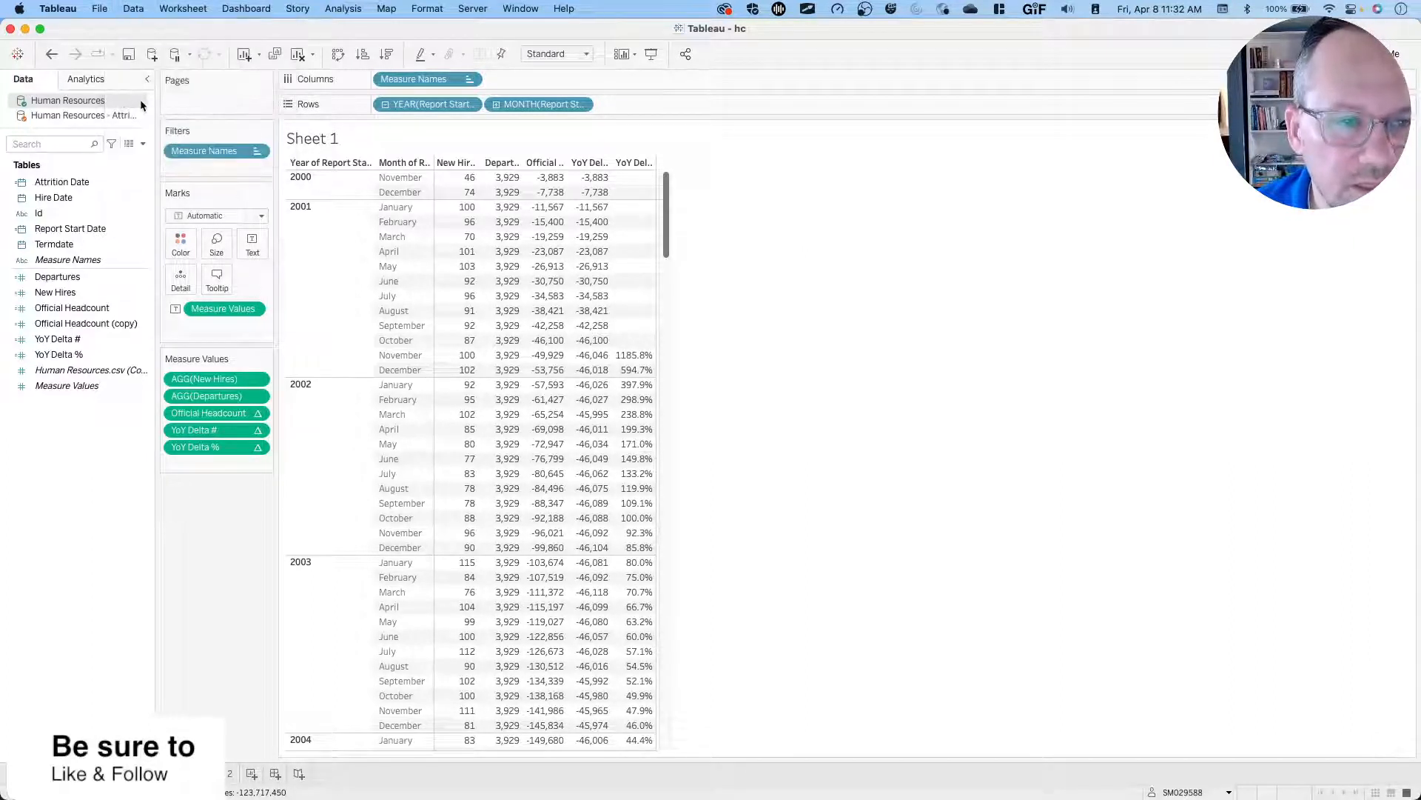
left_click(138, 9)
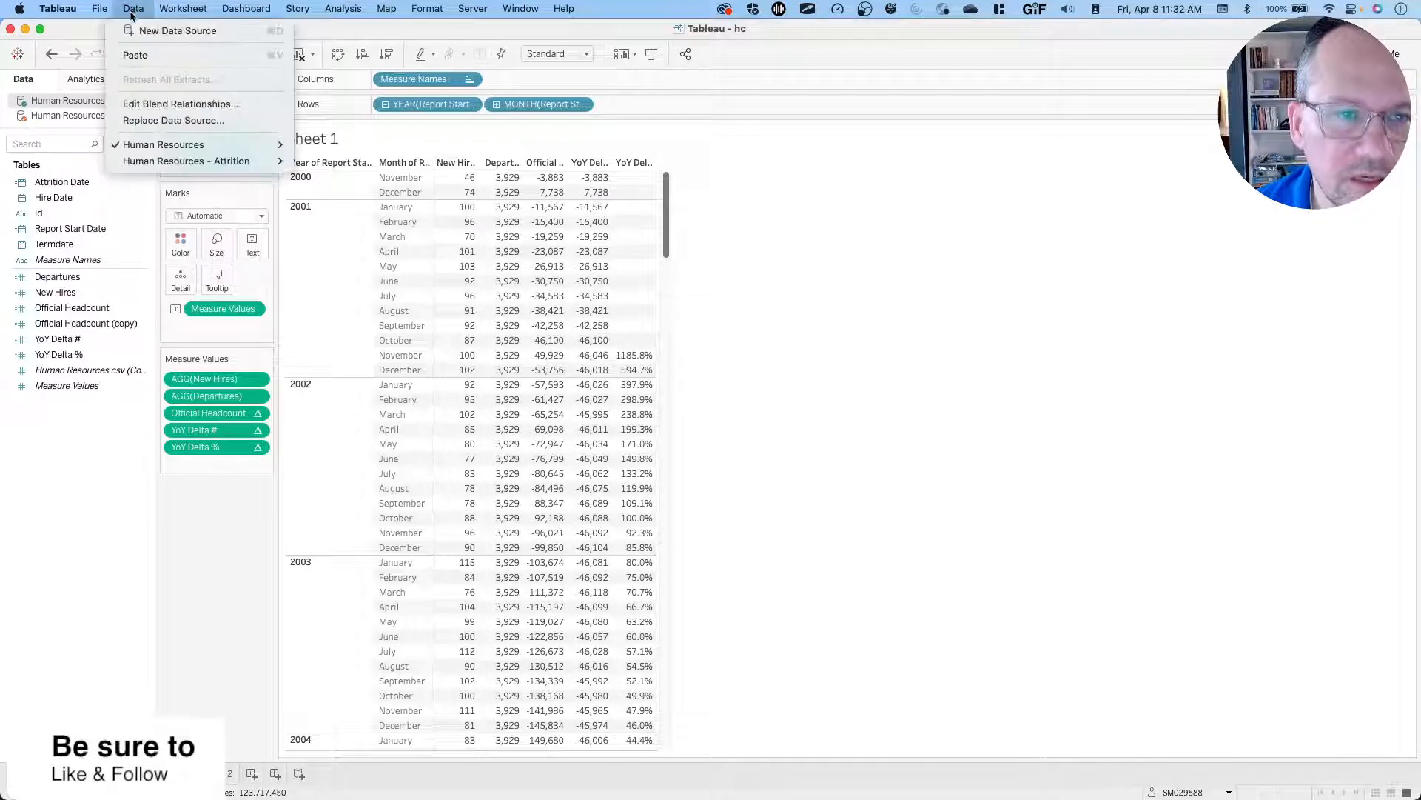
left_click(154, 103)
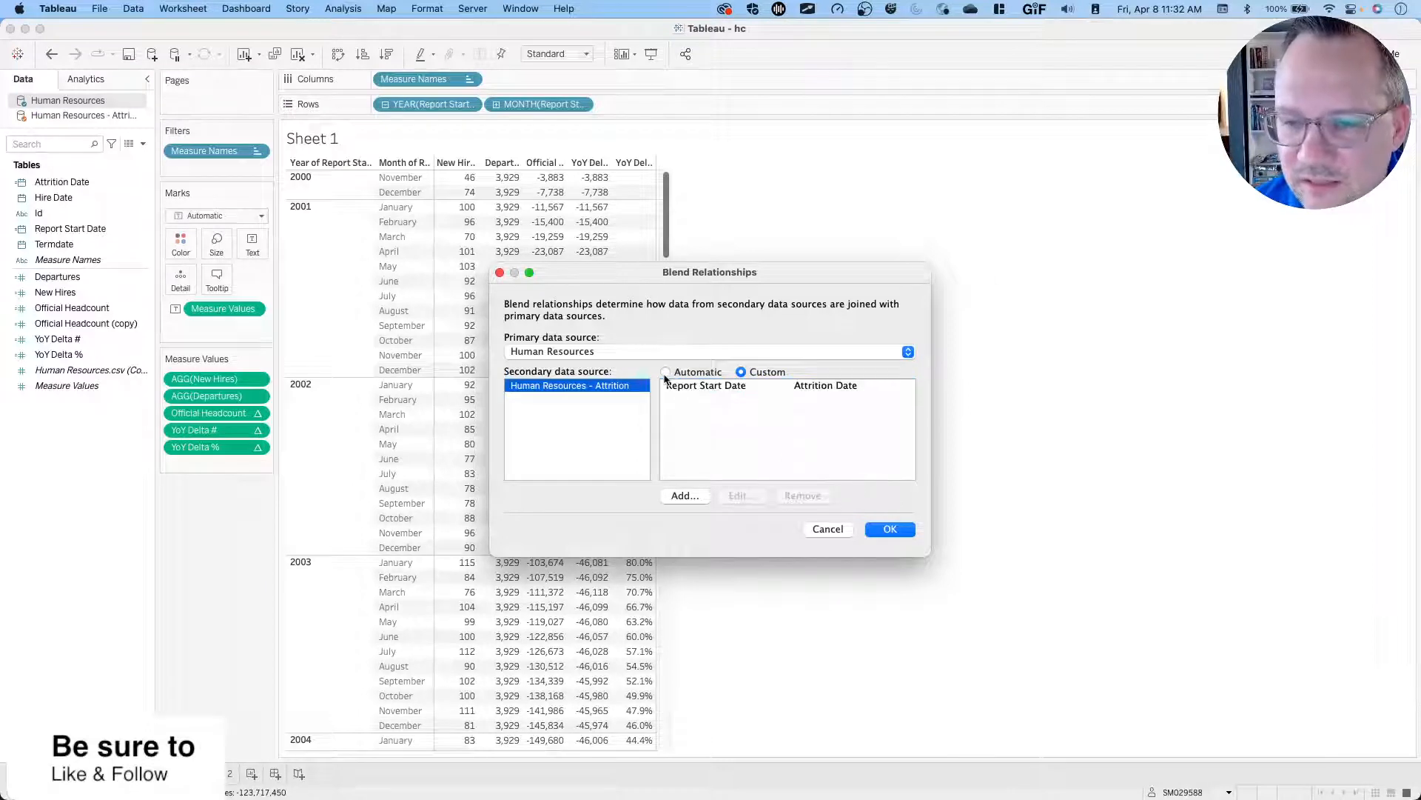
left_click(683, 497)
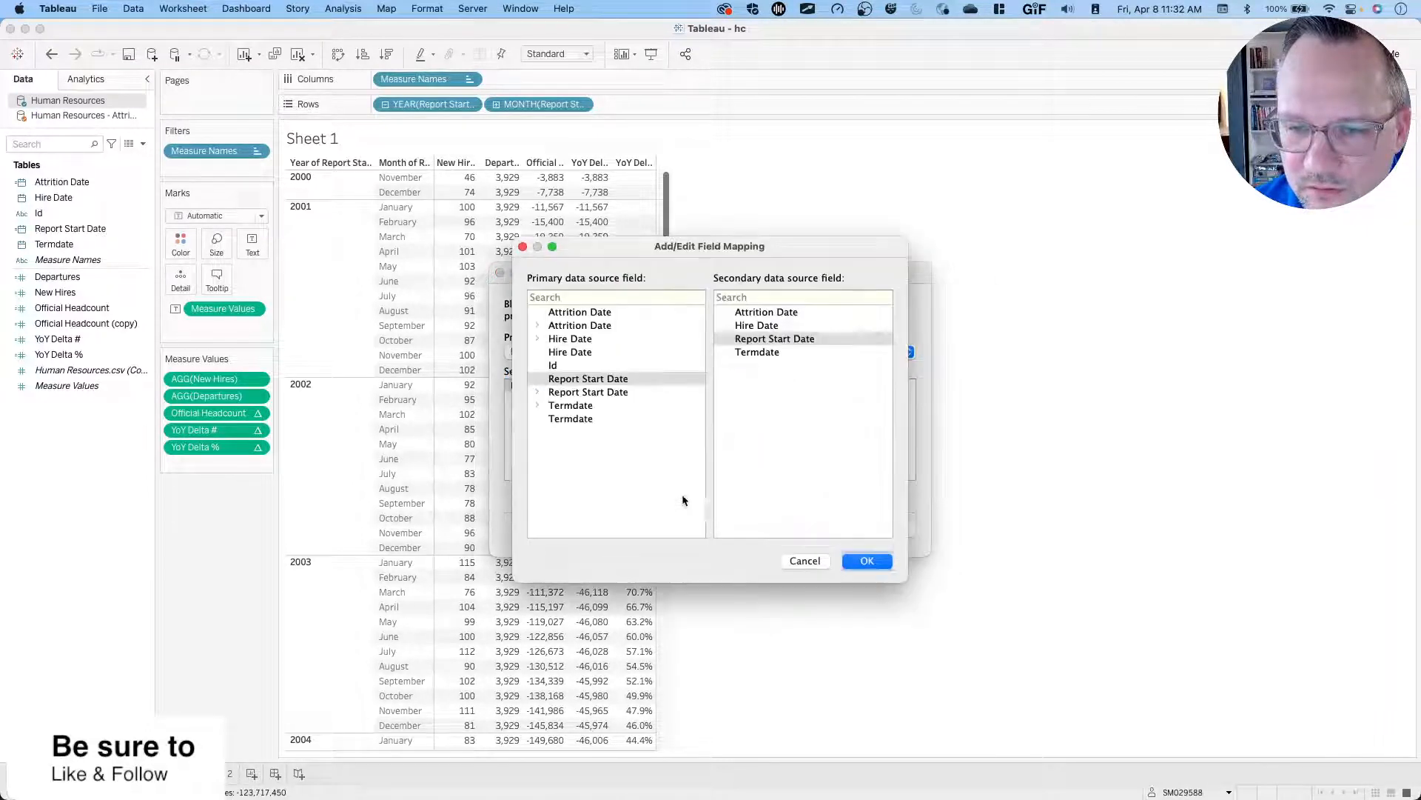
left_click(535, 394)
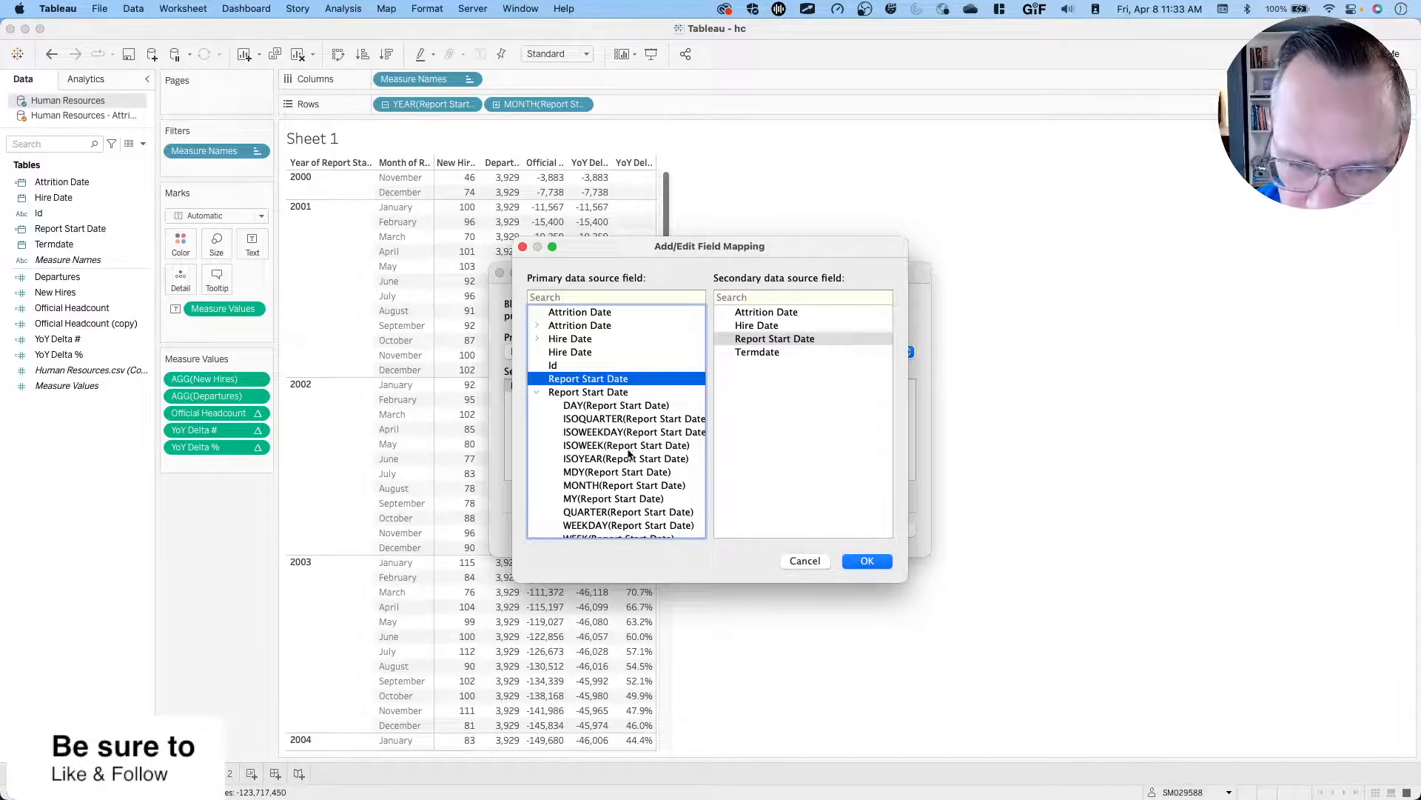
left_click(622, 487)
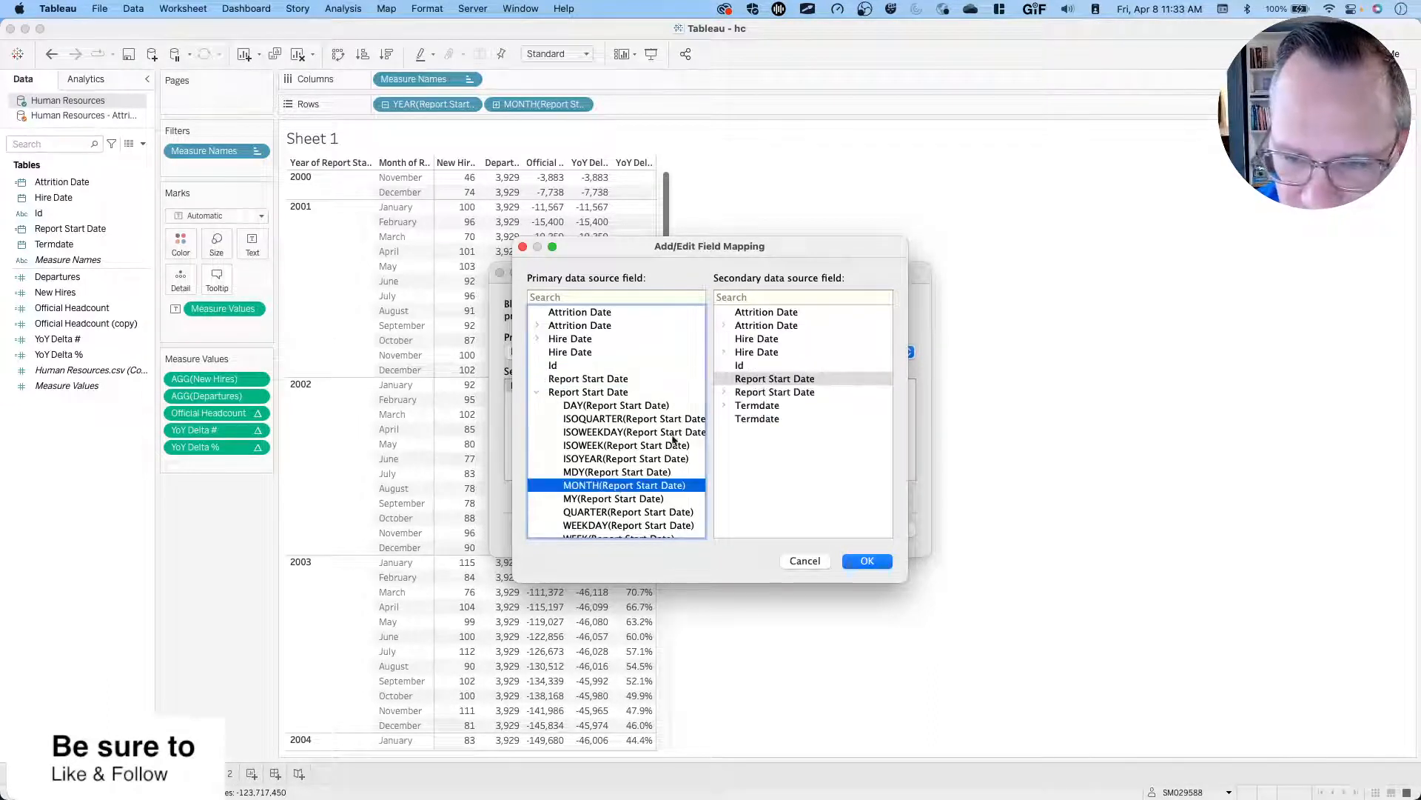
left_click(724, 326)
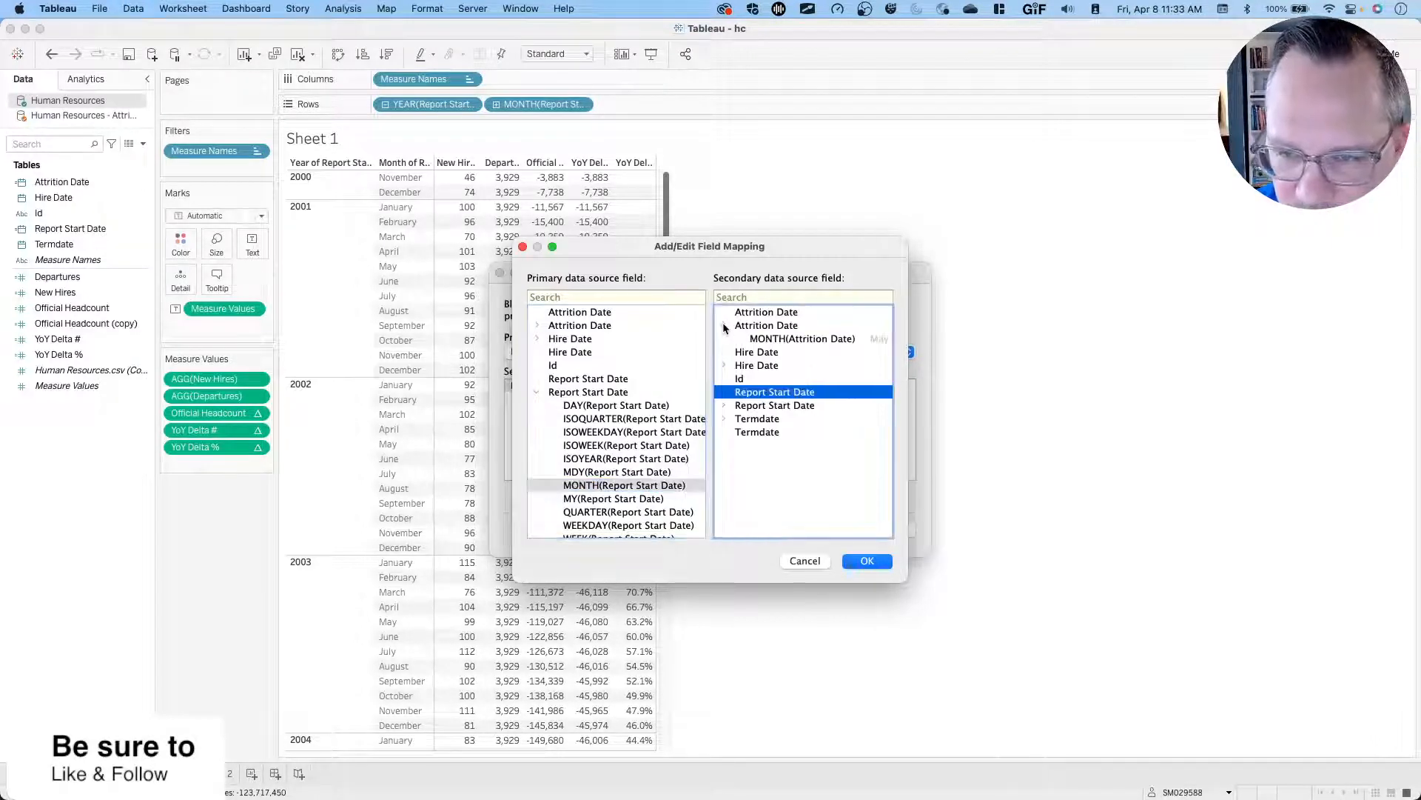
left_click(786, 340)
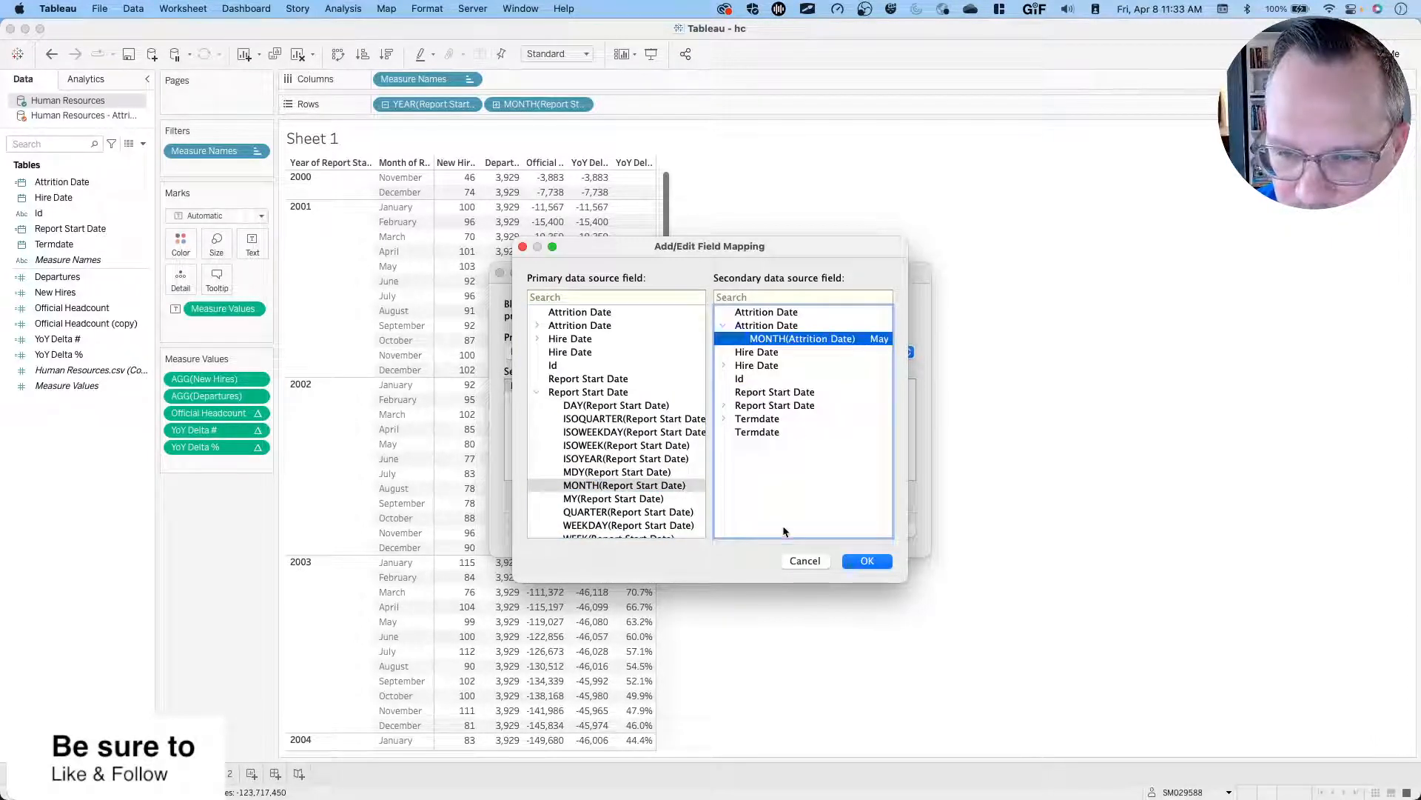
left_click(866, 557)
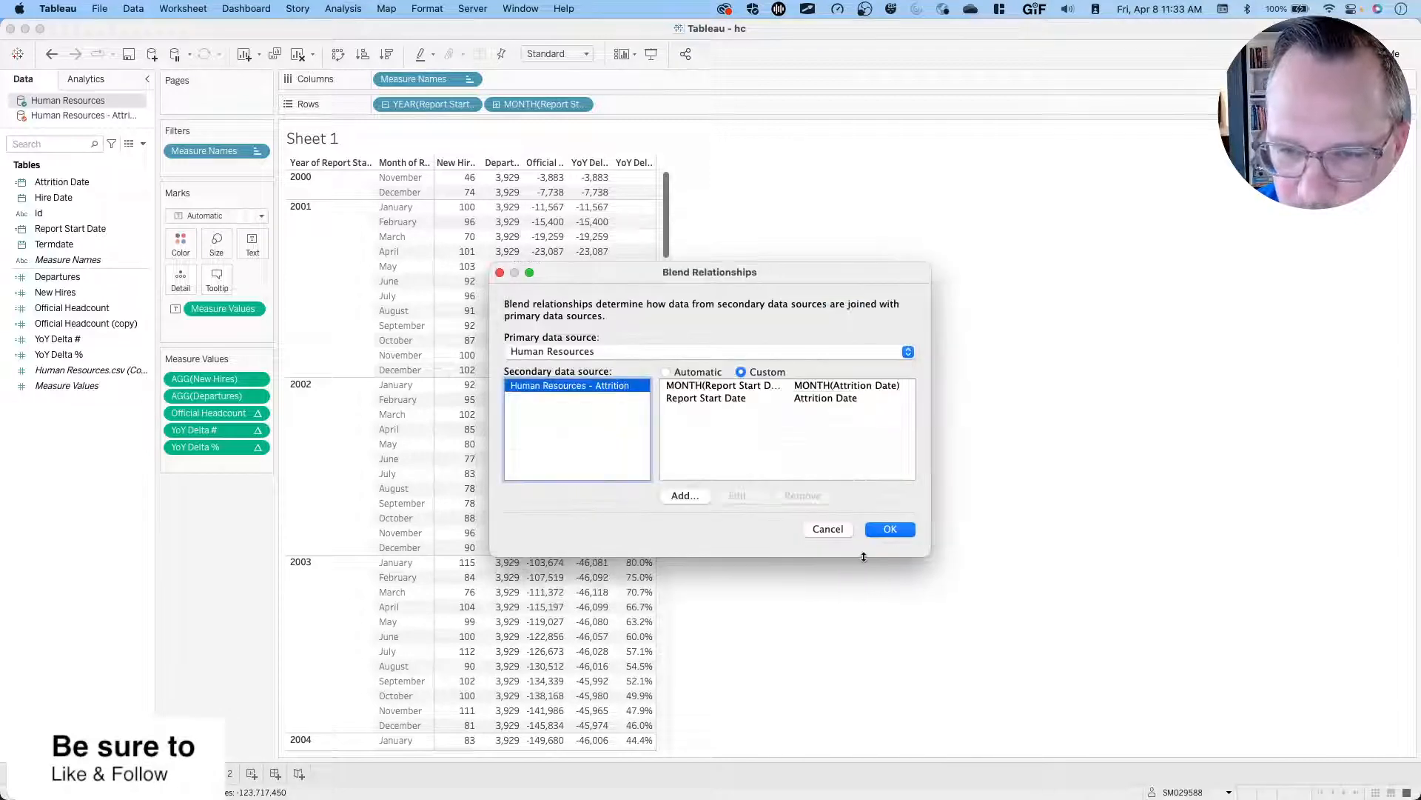
Add a blend mapping from YEAR(Report Start Date) to YEAR(Attrition Date).
left_click(693, 498)
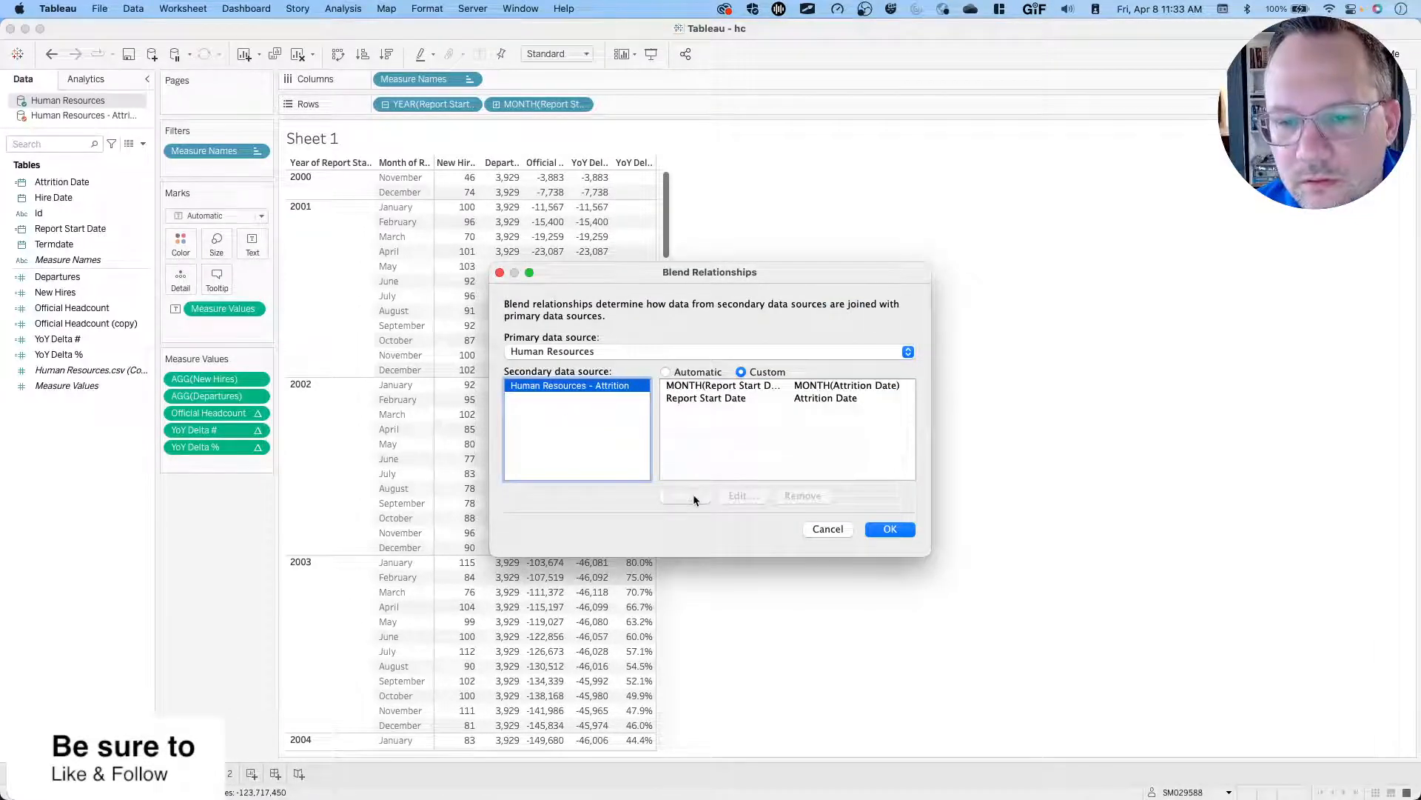
left_click(539, 393)
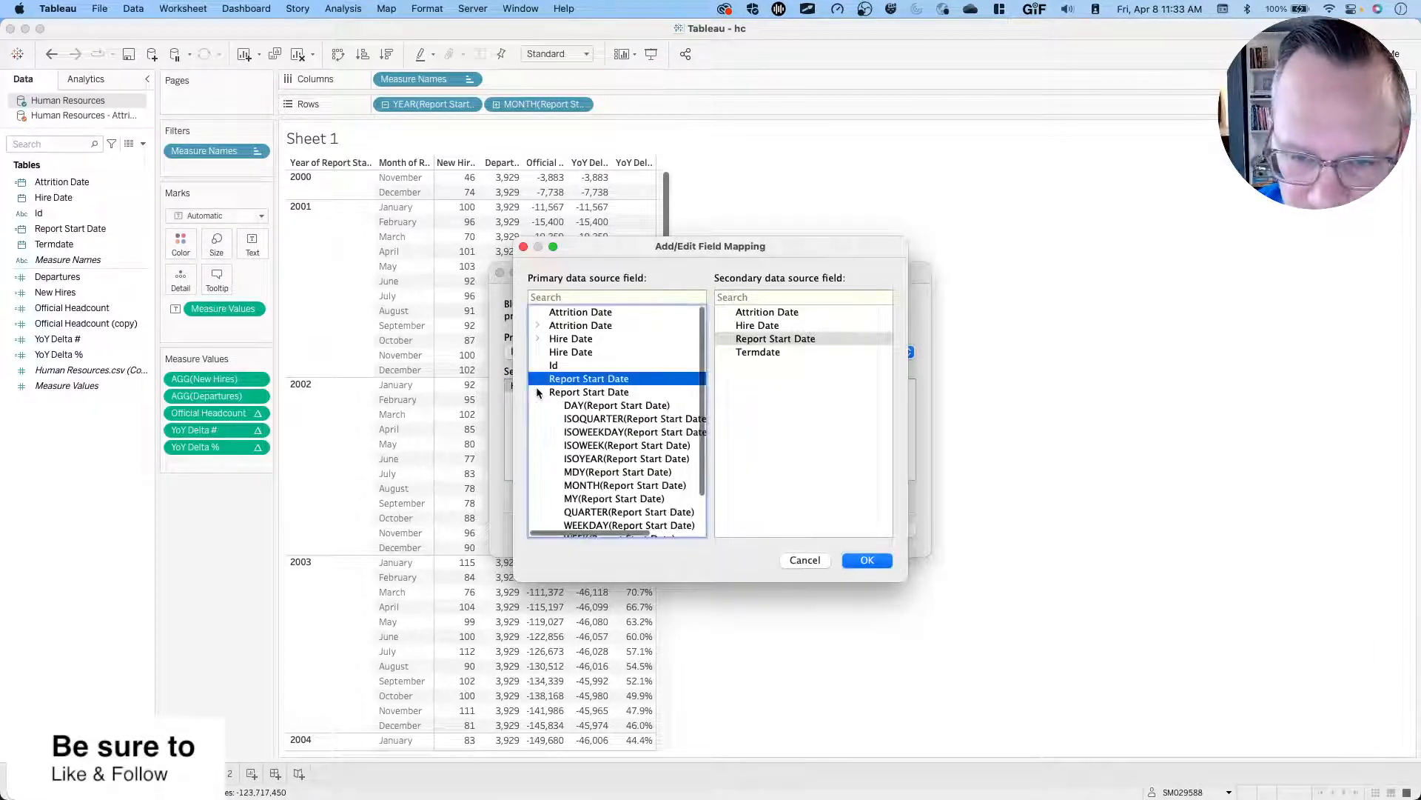
scroll(601, 489, "down", 2)
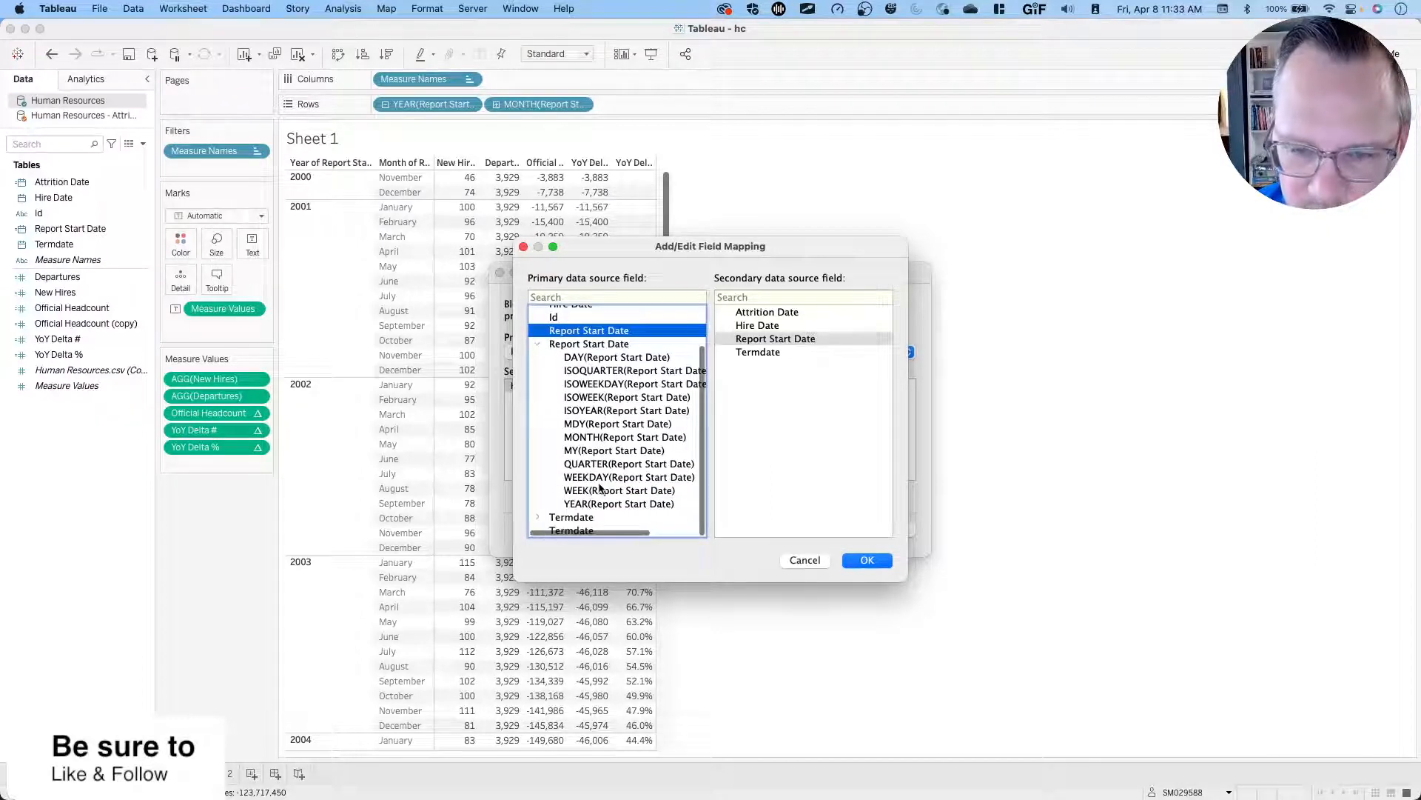
left_click(610, 504)
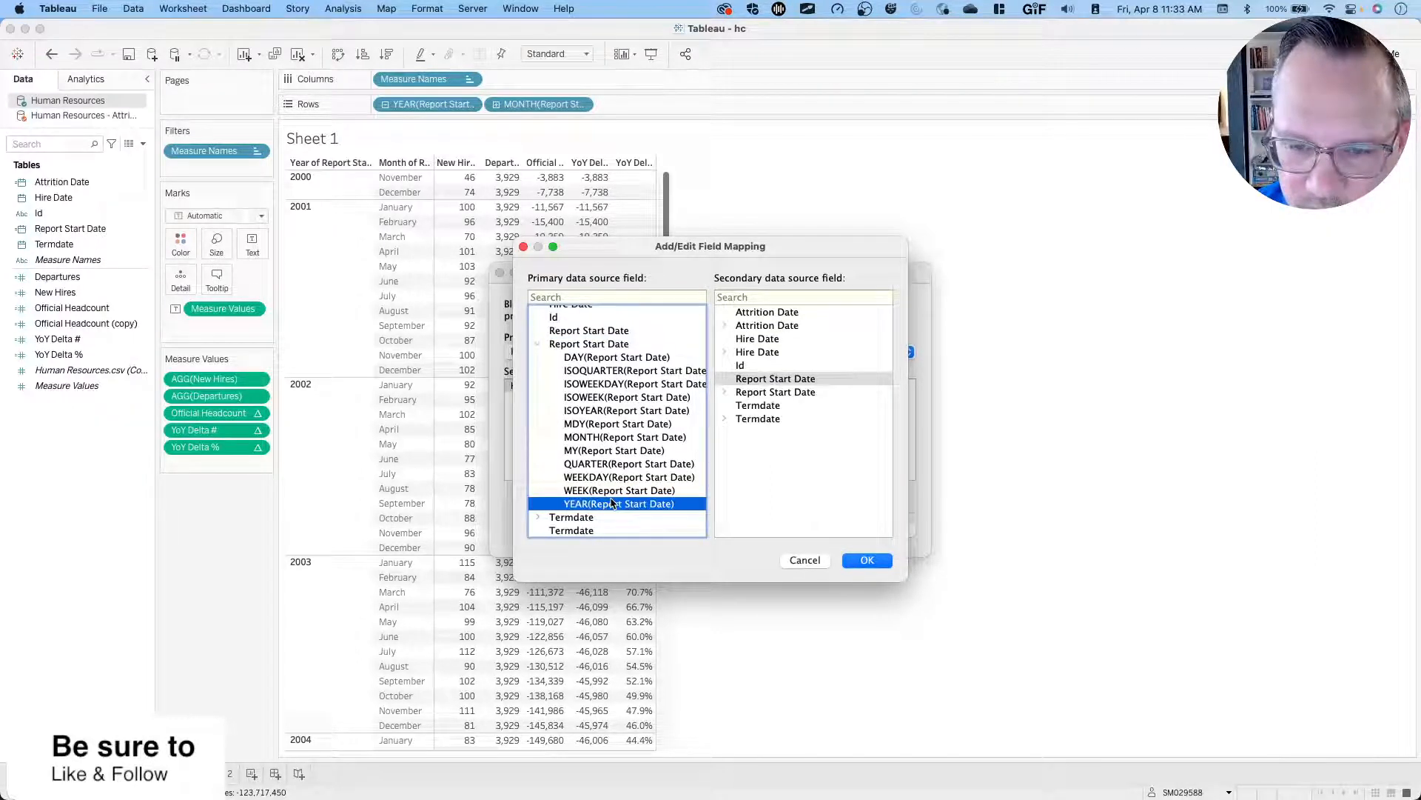
left_click(725, 326)
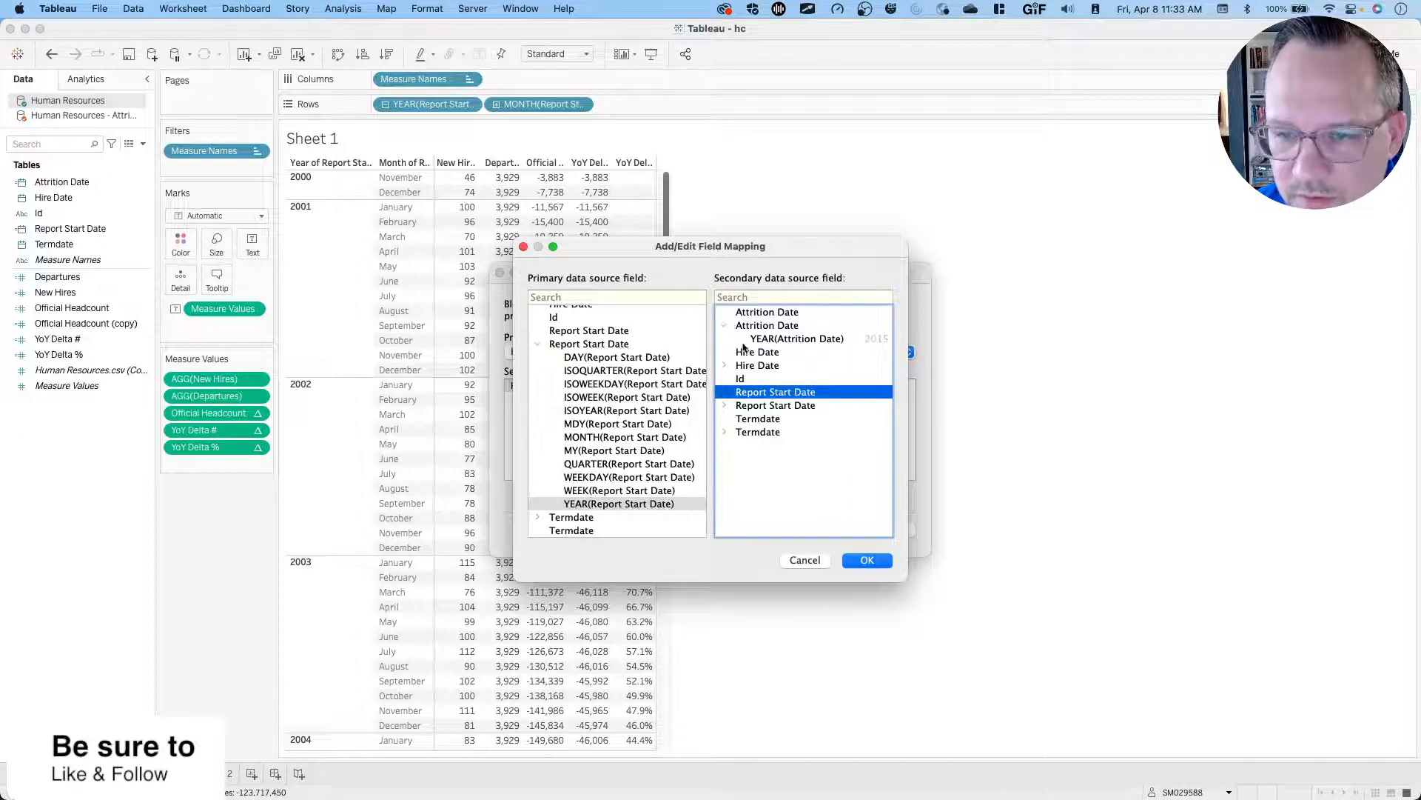
left_click(784, 339)
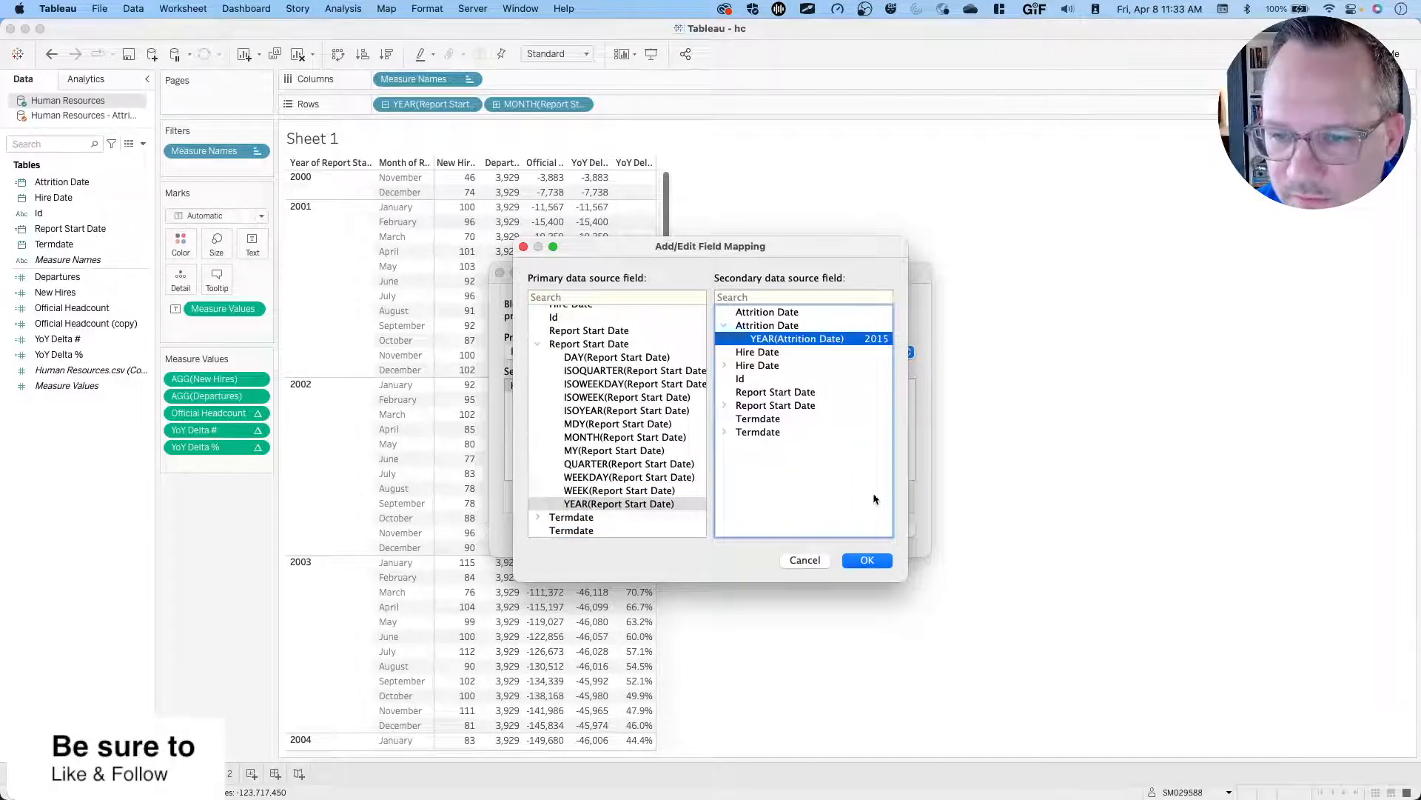
left_click(861, 561)
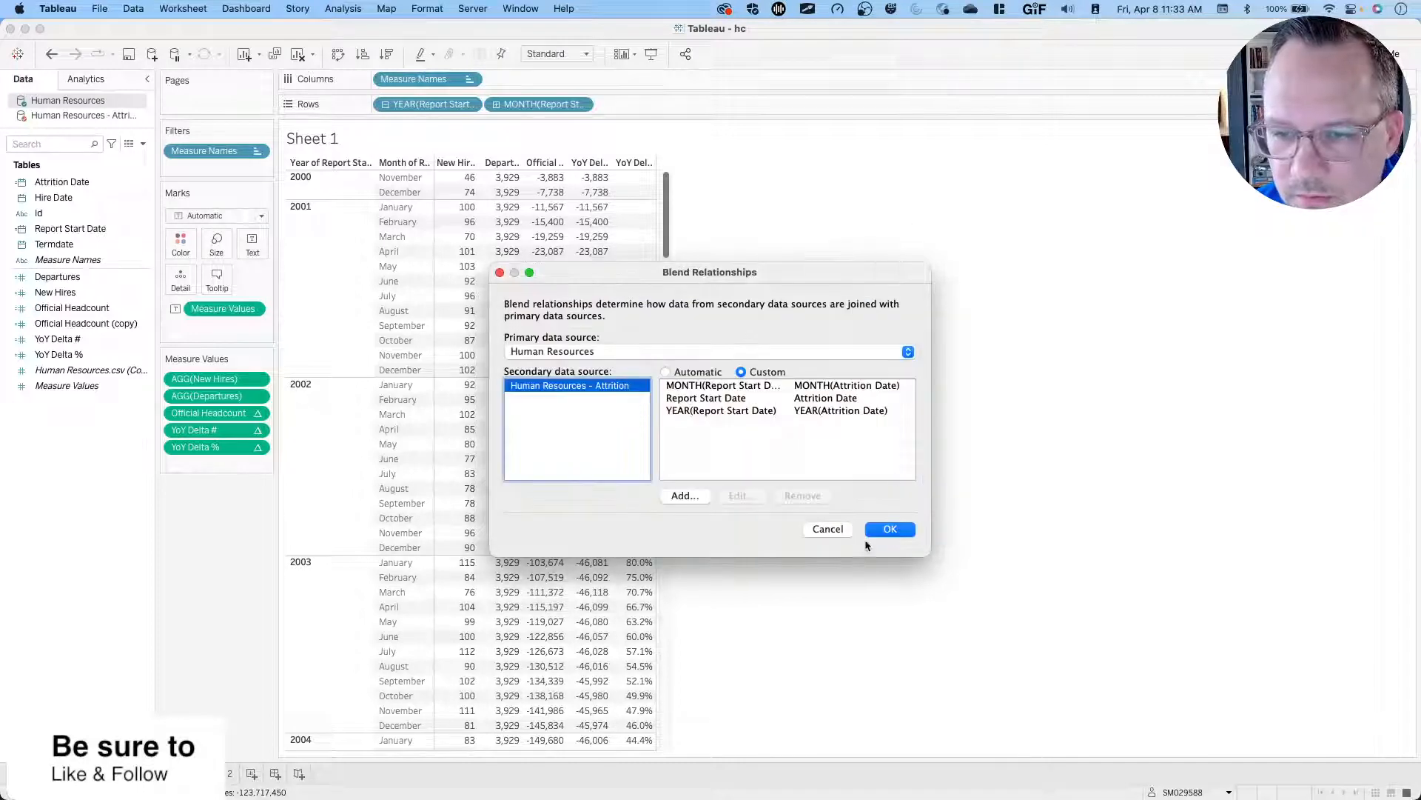
Apply the blend relationships with the month, date and year mappings, and reopen them to review the custom mappings.
left_click(693, 400)
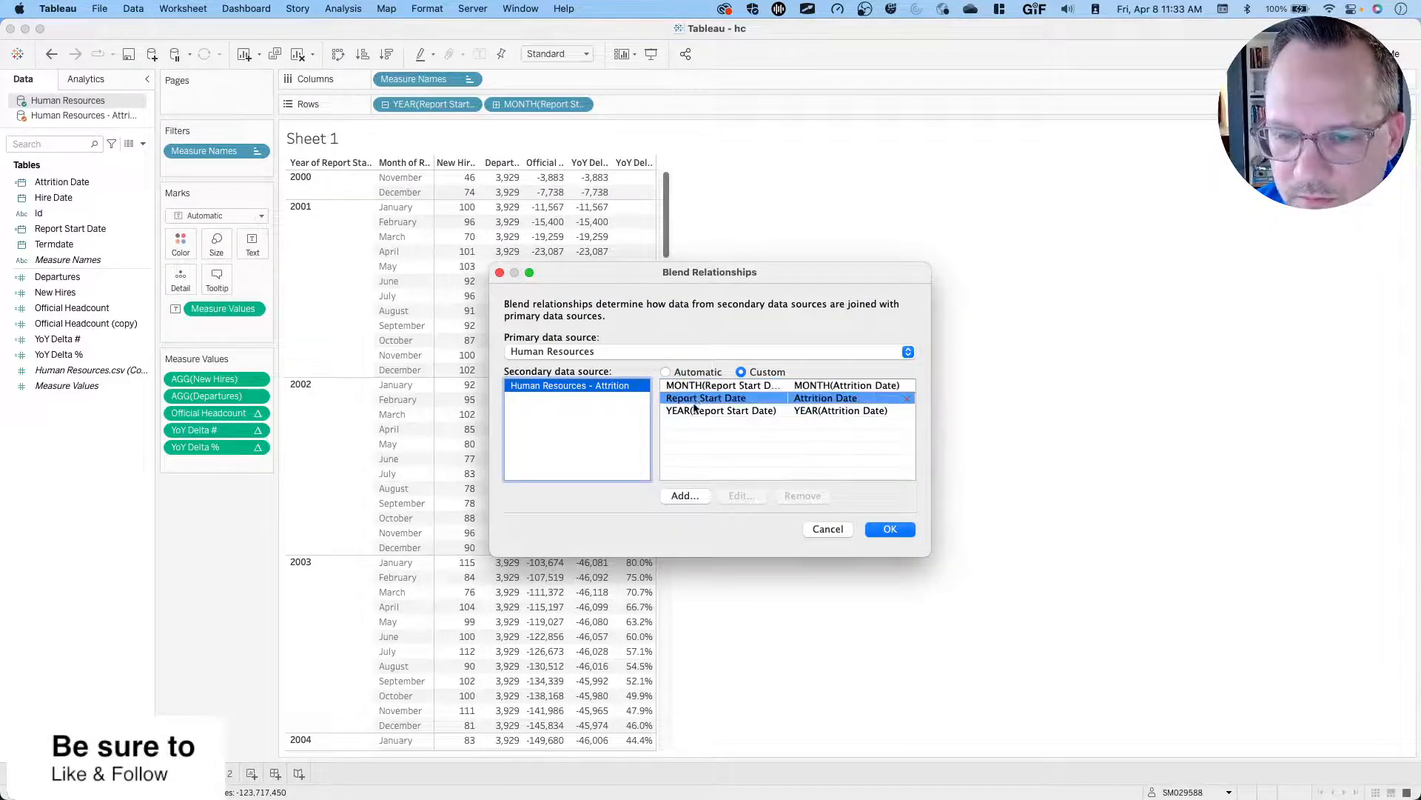
left_click(874, 530)
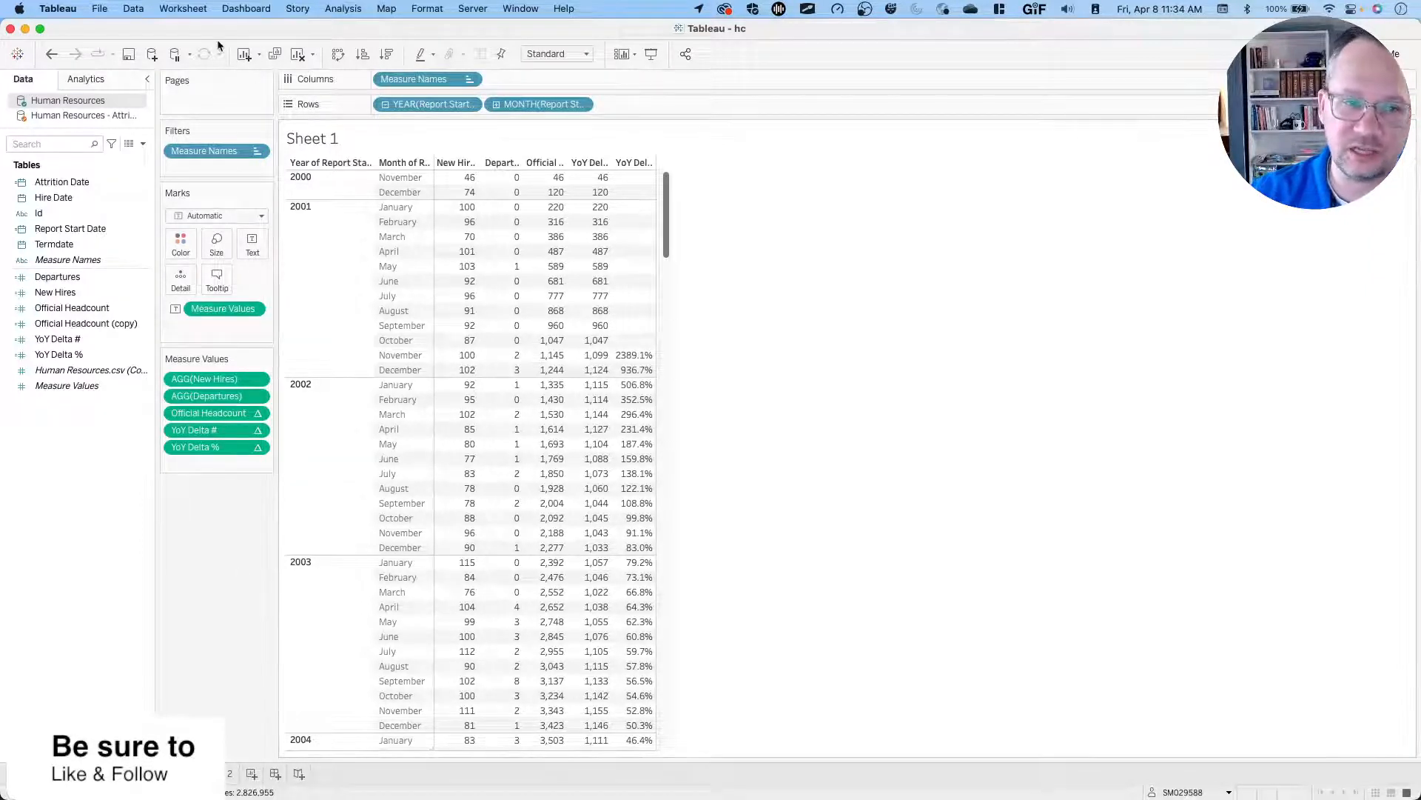
left_click(138, 9)
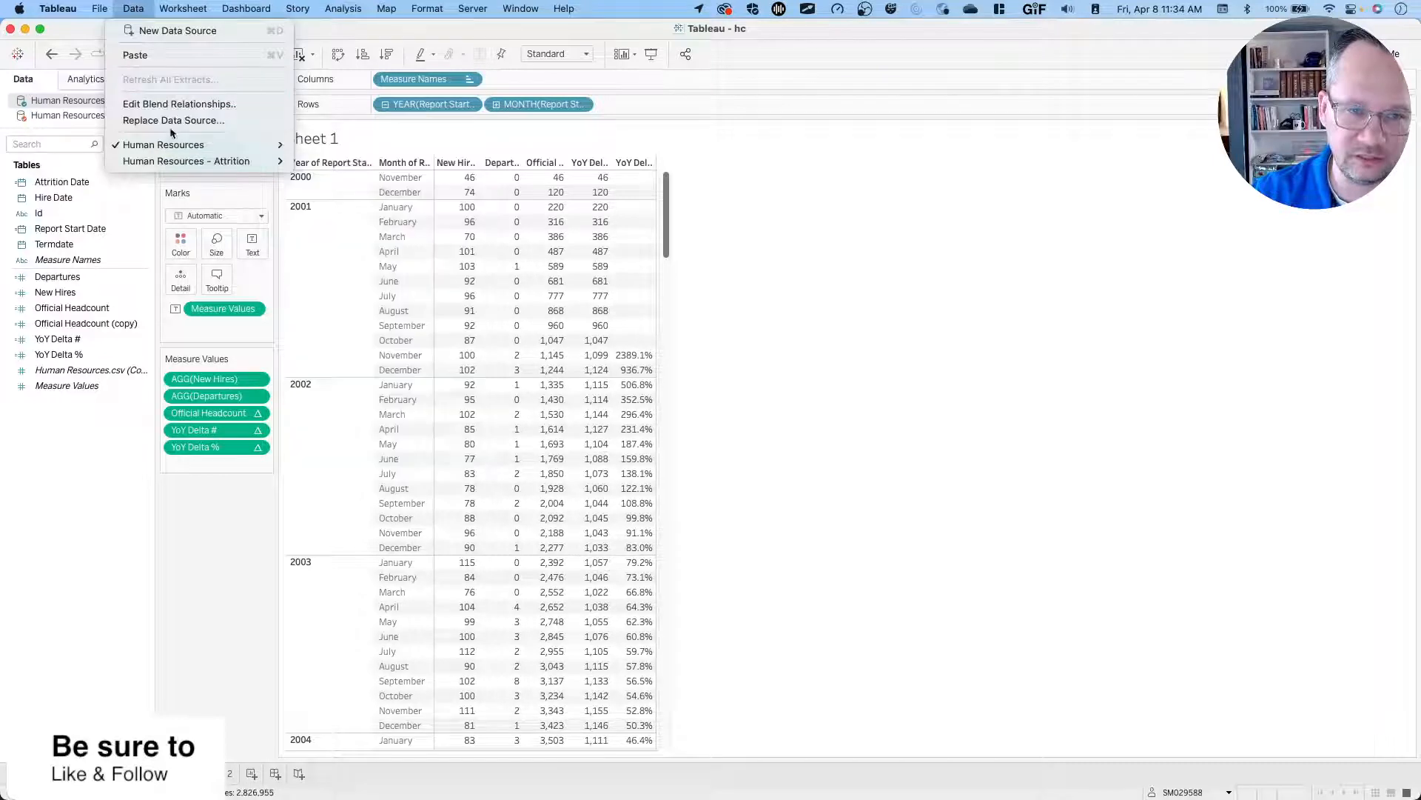
left_click(181, 104)
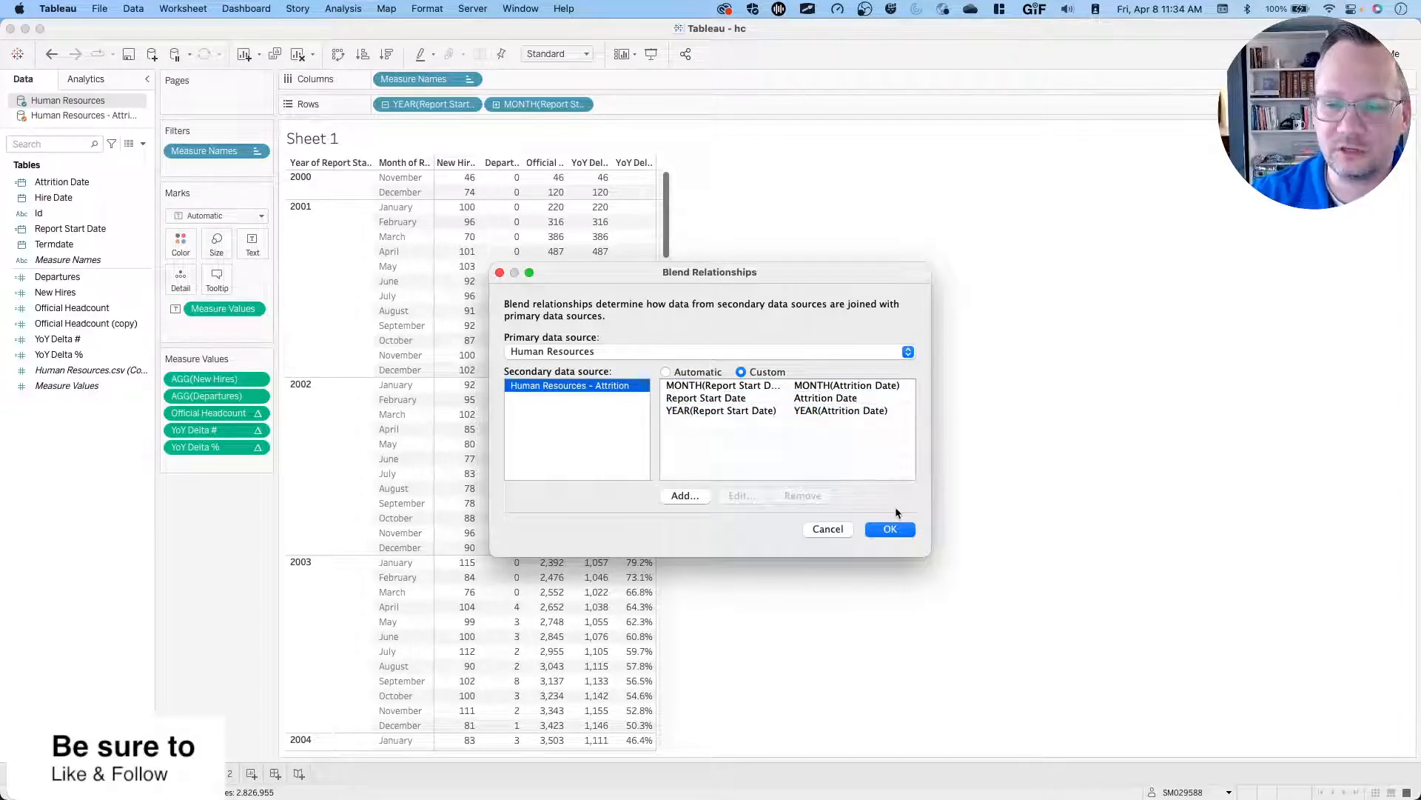
left_click(888, 530)
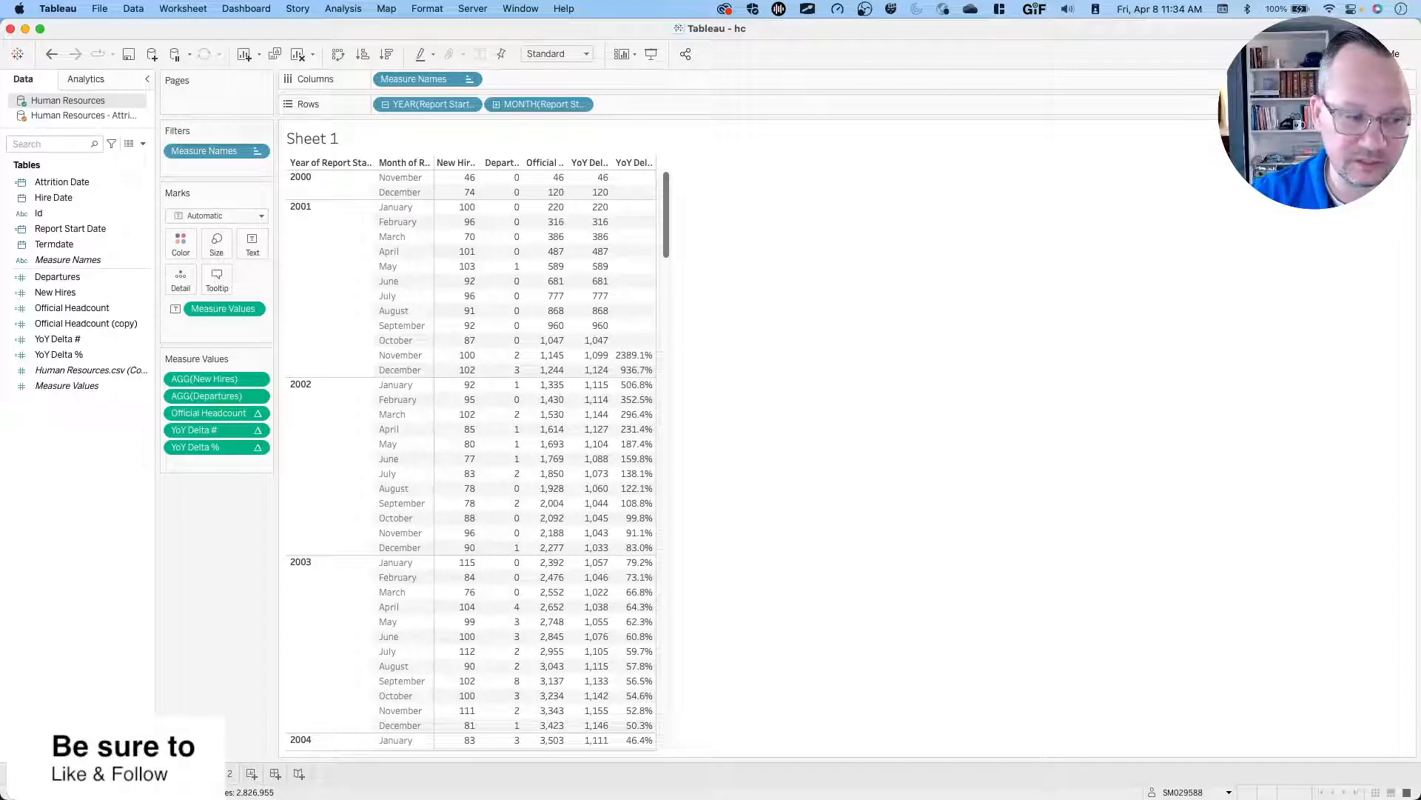
Look at Sheet 1 (2), switch to Sheet 2 and add YoY Delta % to Rows after Official Headcount.
left_click(159, 773)
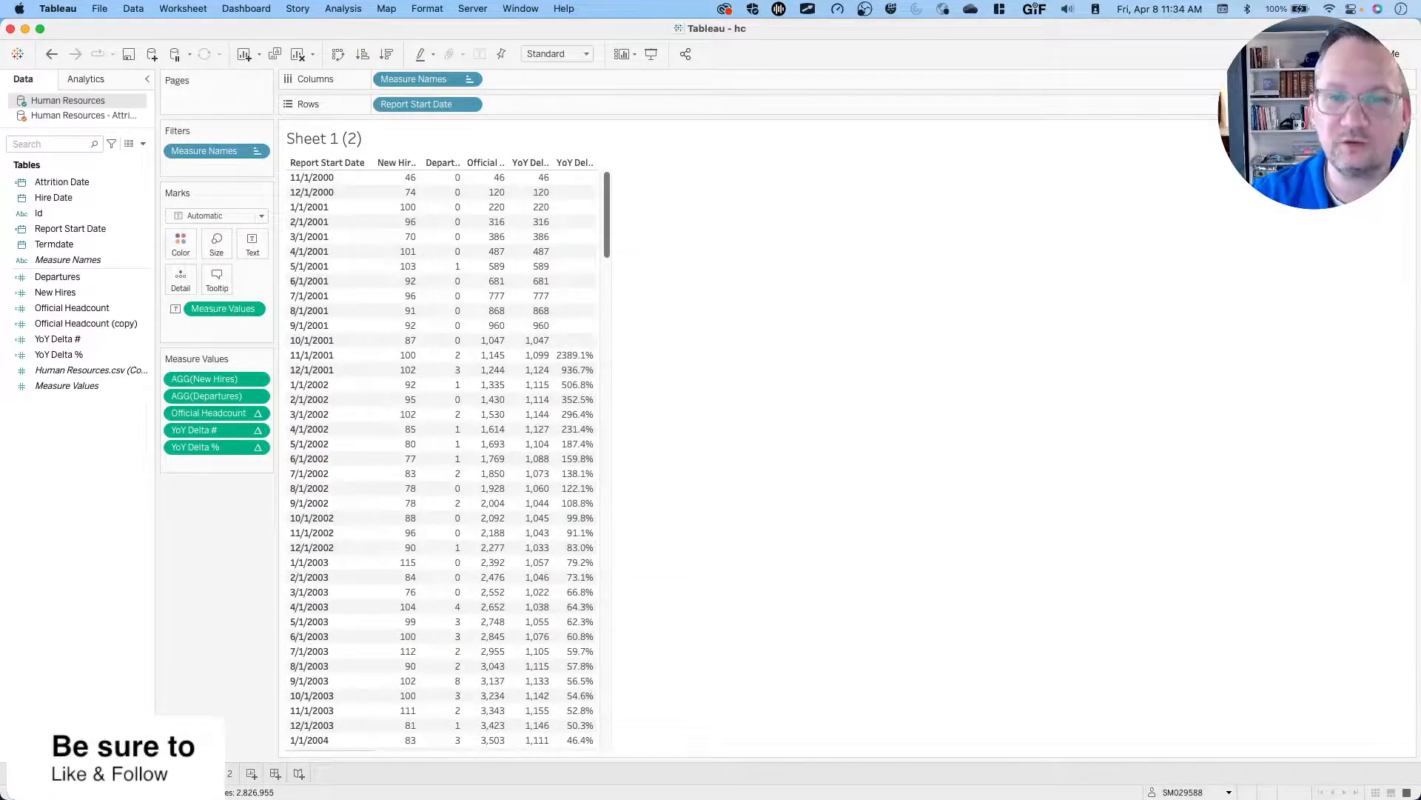
left_click(227, 775)
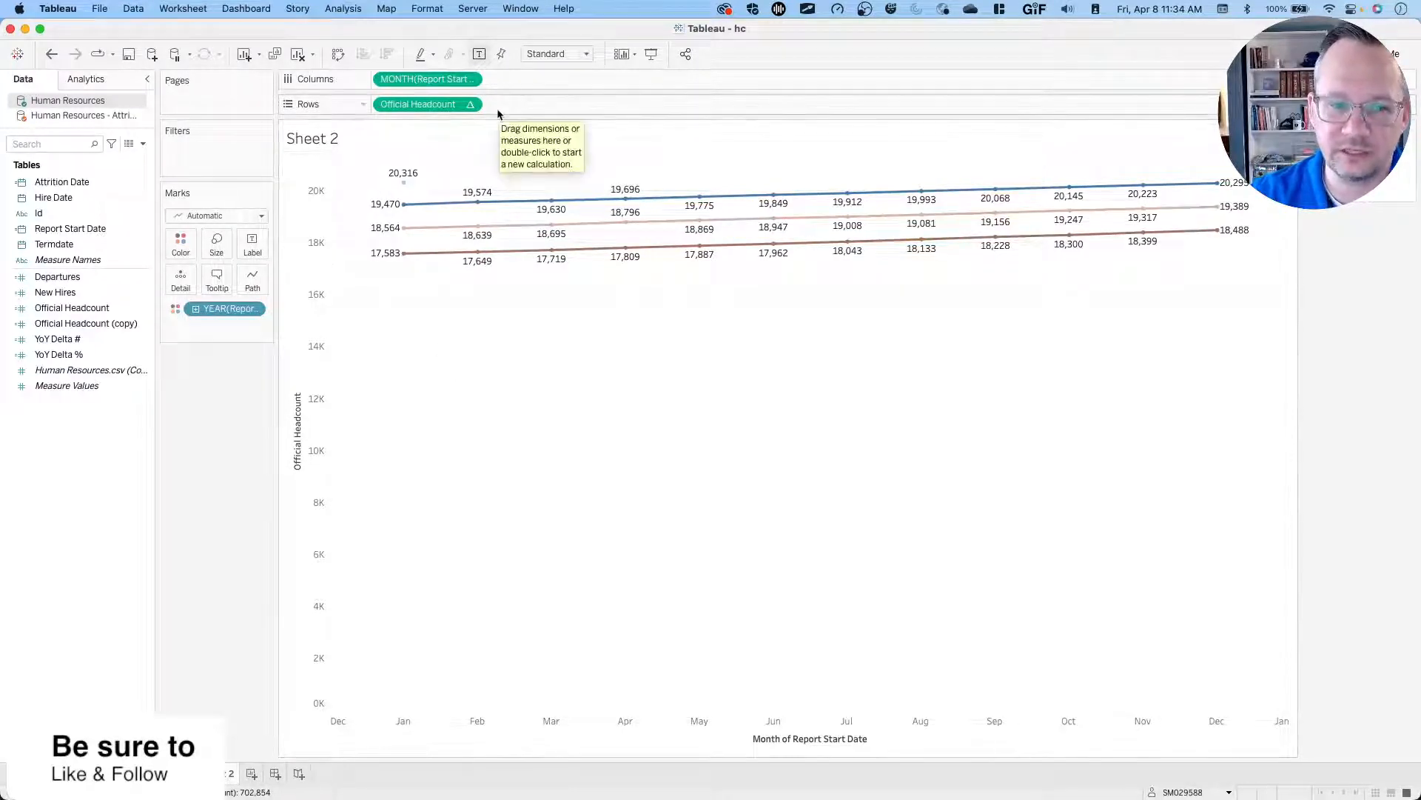
left_click(81, 358)
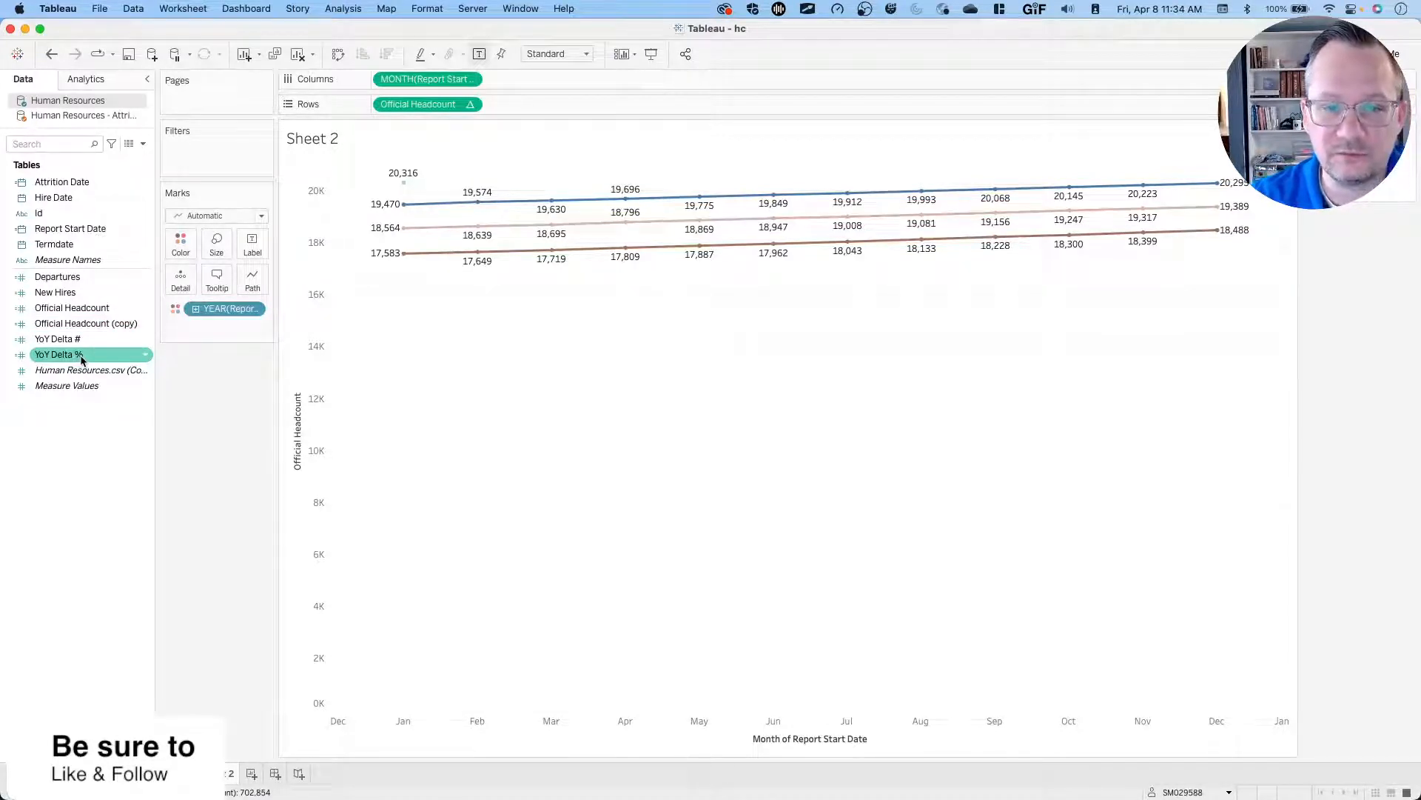
left_click_drag(81, 358, 608, 104)
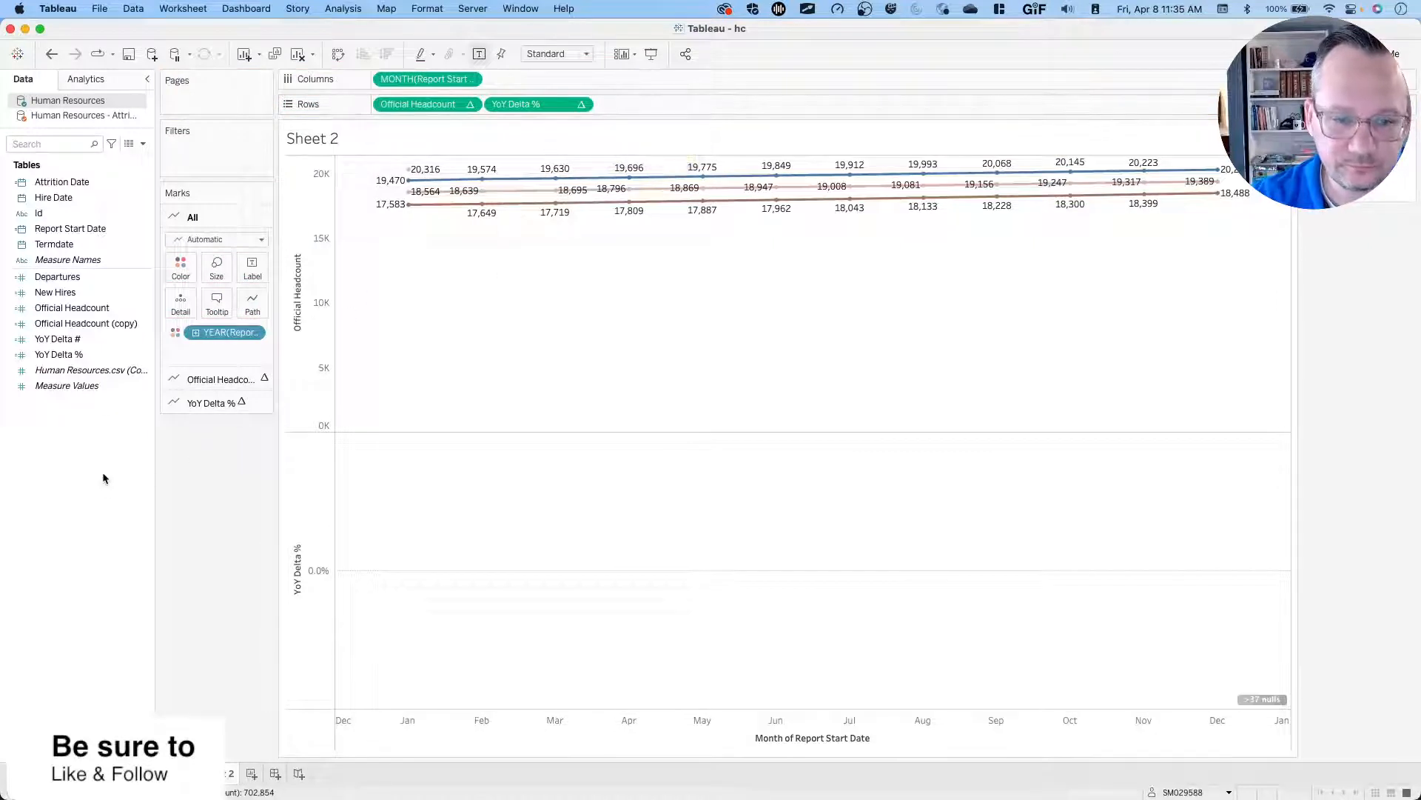
Compute YoY Delta % along the specific dimensions Year, then Month of Report Start Date, and bring up its nested YoY Delta # settings.
left_click(580, 105)
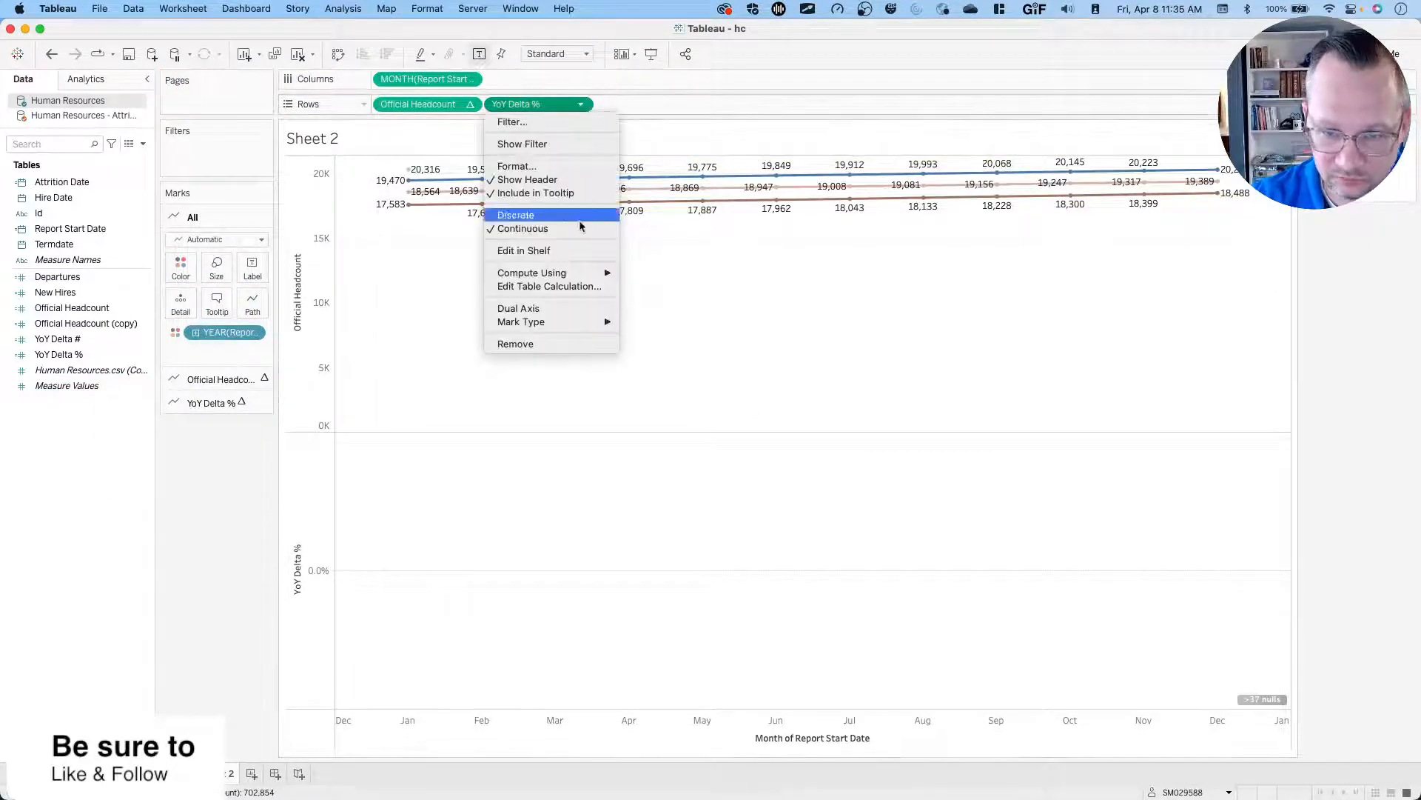
left_click(535, 287)
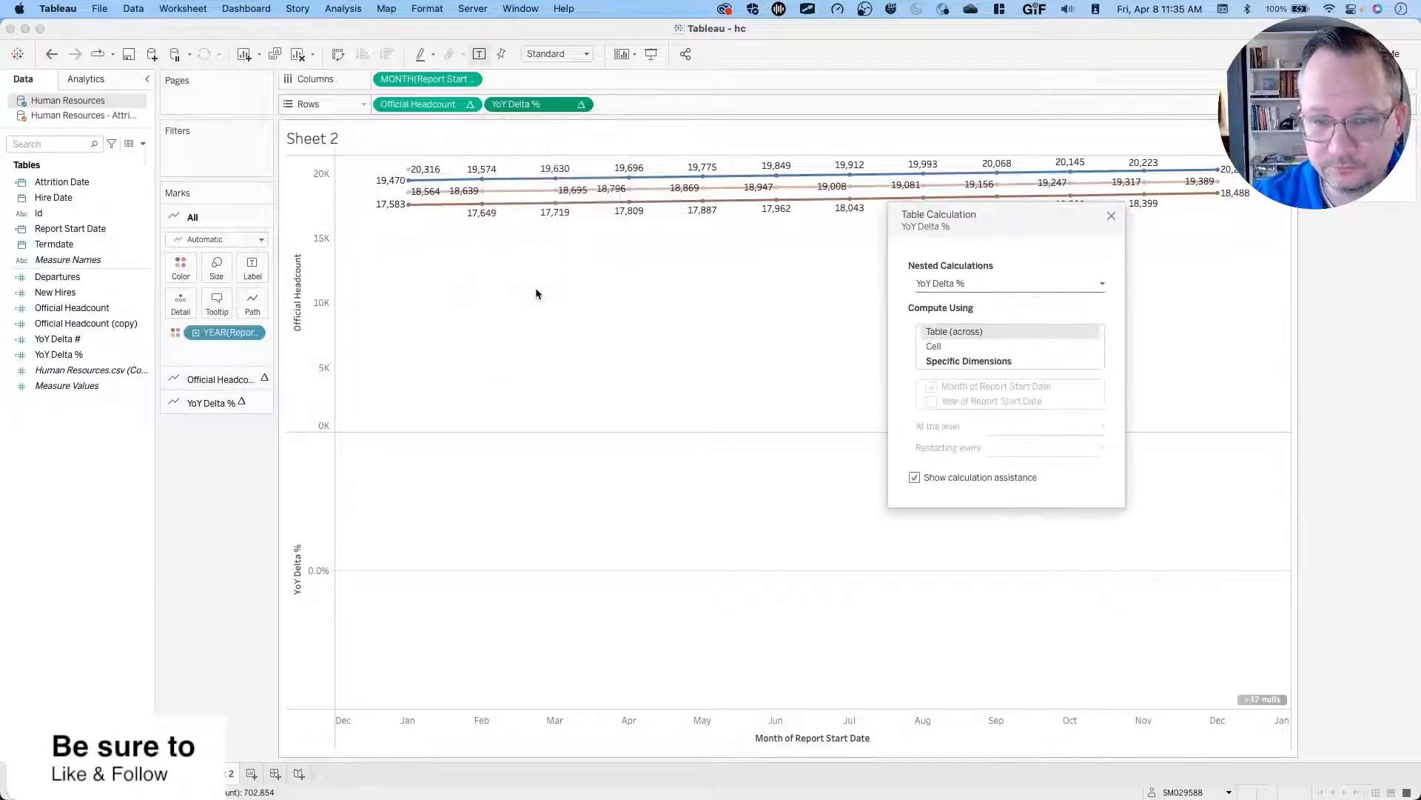
left_click(952, 361)
left_click(931, 401)
left_click_drag(955, 401, 964, 387)
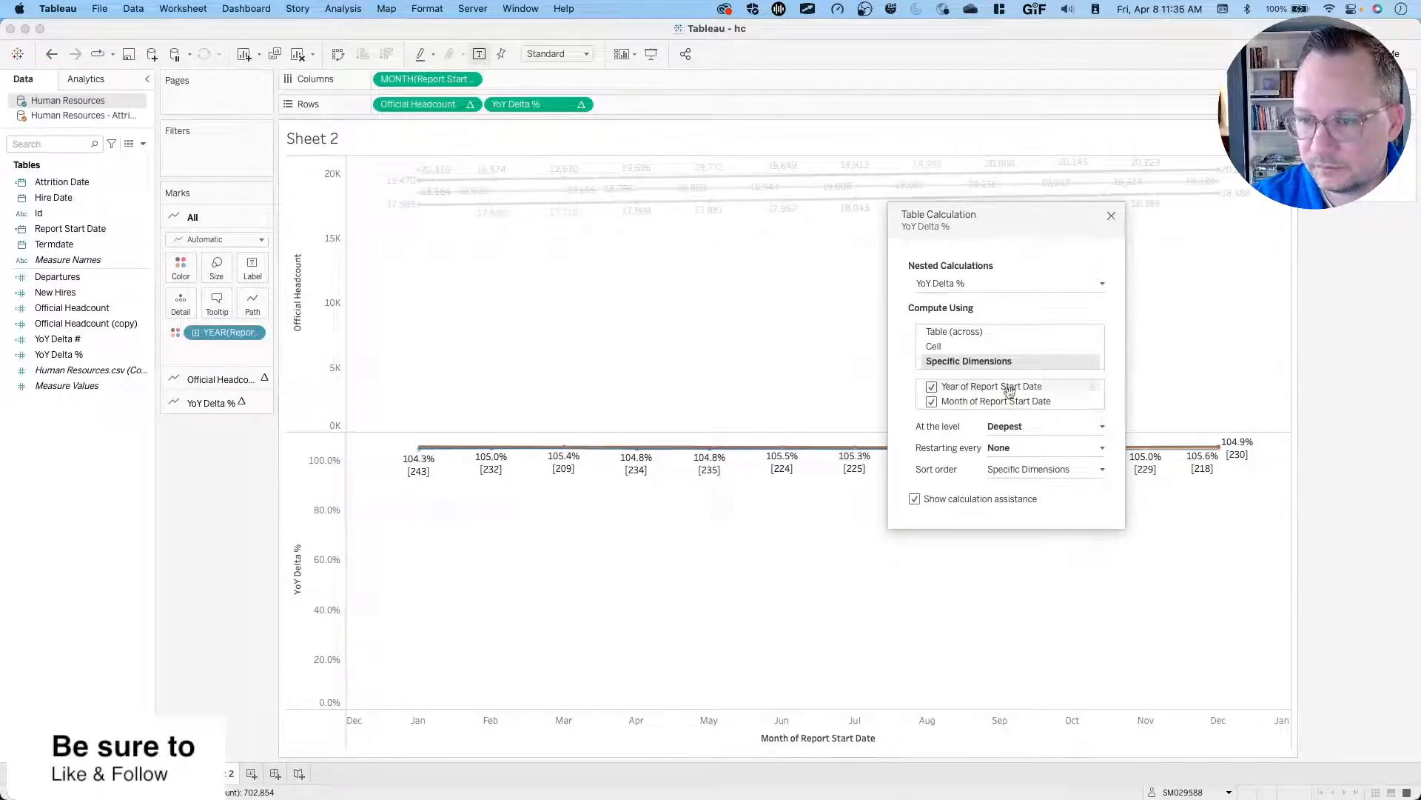
left_click(1078, 287)
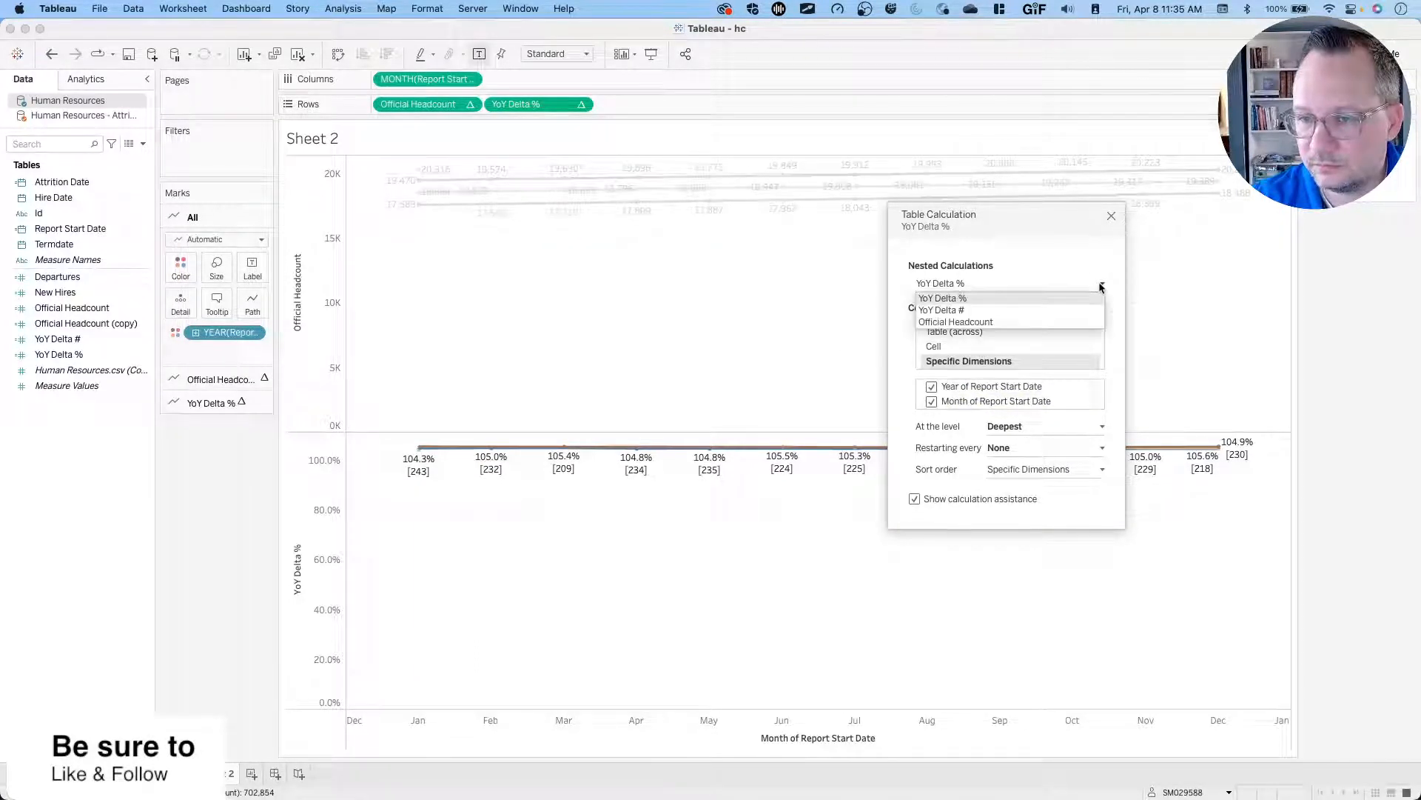
left_click(1035, 310)
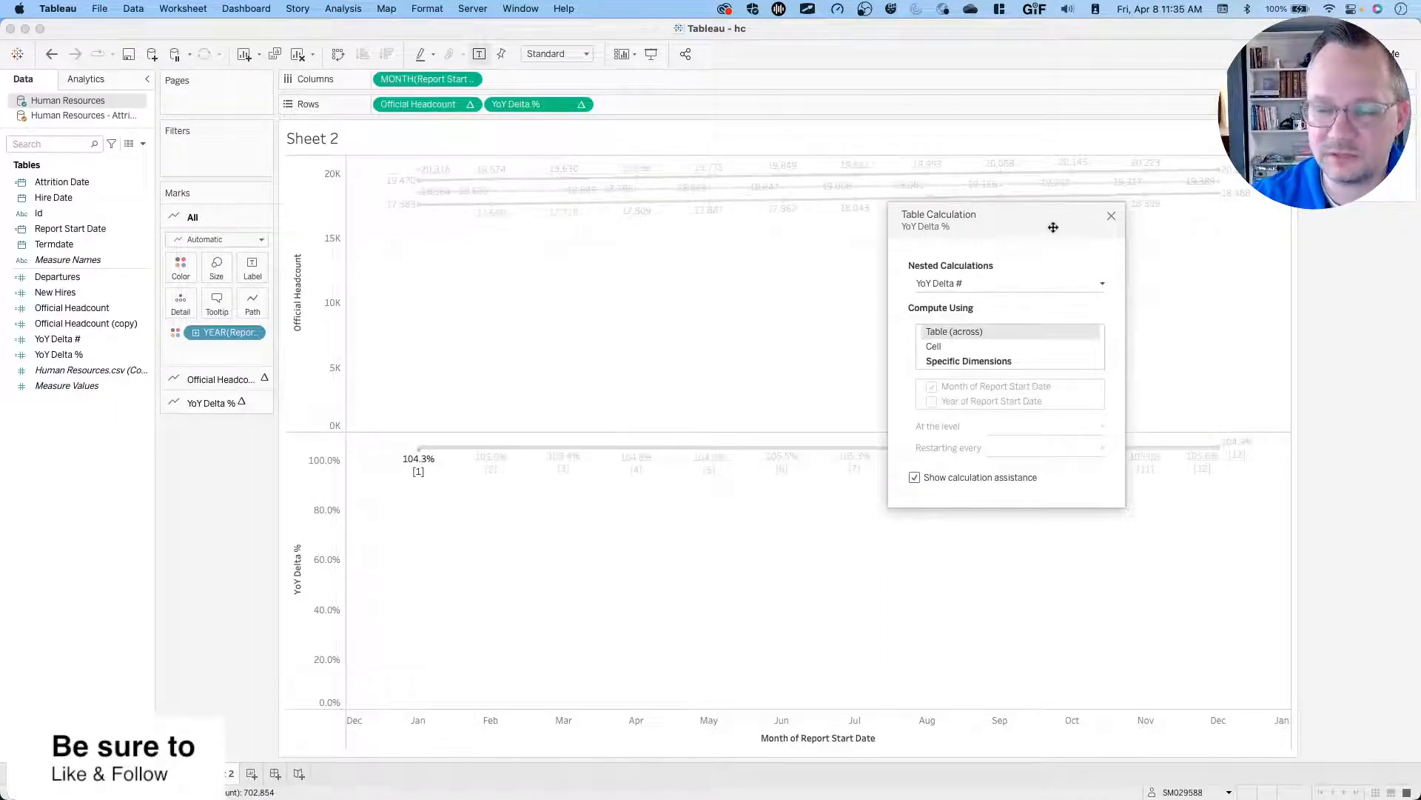
left_click_drag(1054, 227, 898, 248)
Switch to Chrome to check the reference headcount chart and the Workout Wednesday challenge page, then return to Tableau.
key("ctrl+Left")
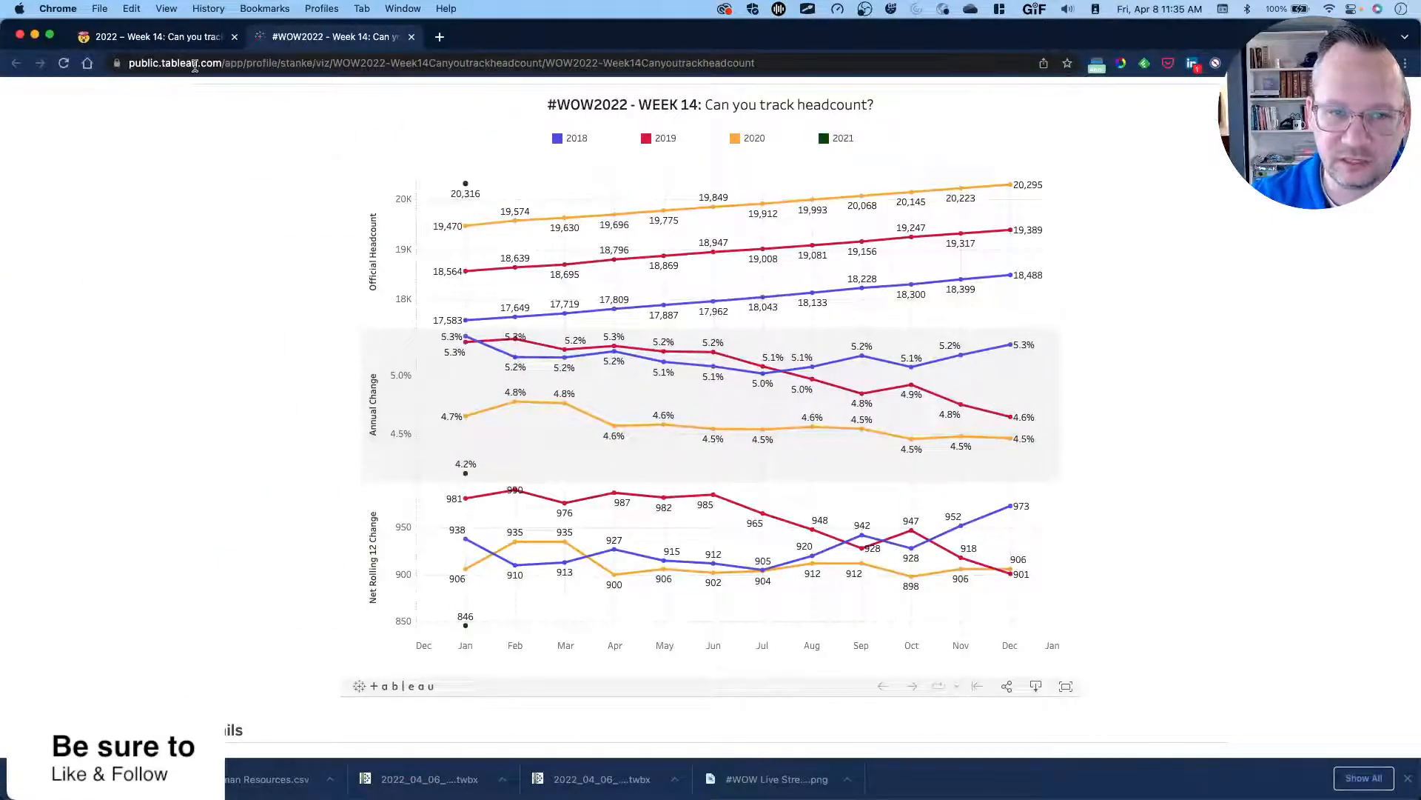
left_click(170, 38)
scroll(499, 563, "up", 5)
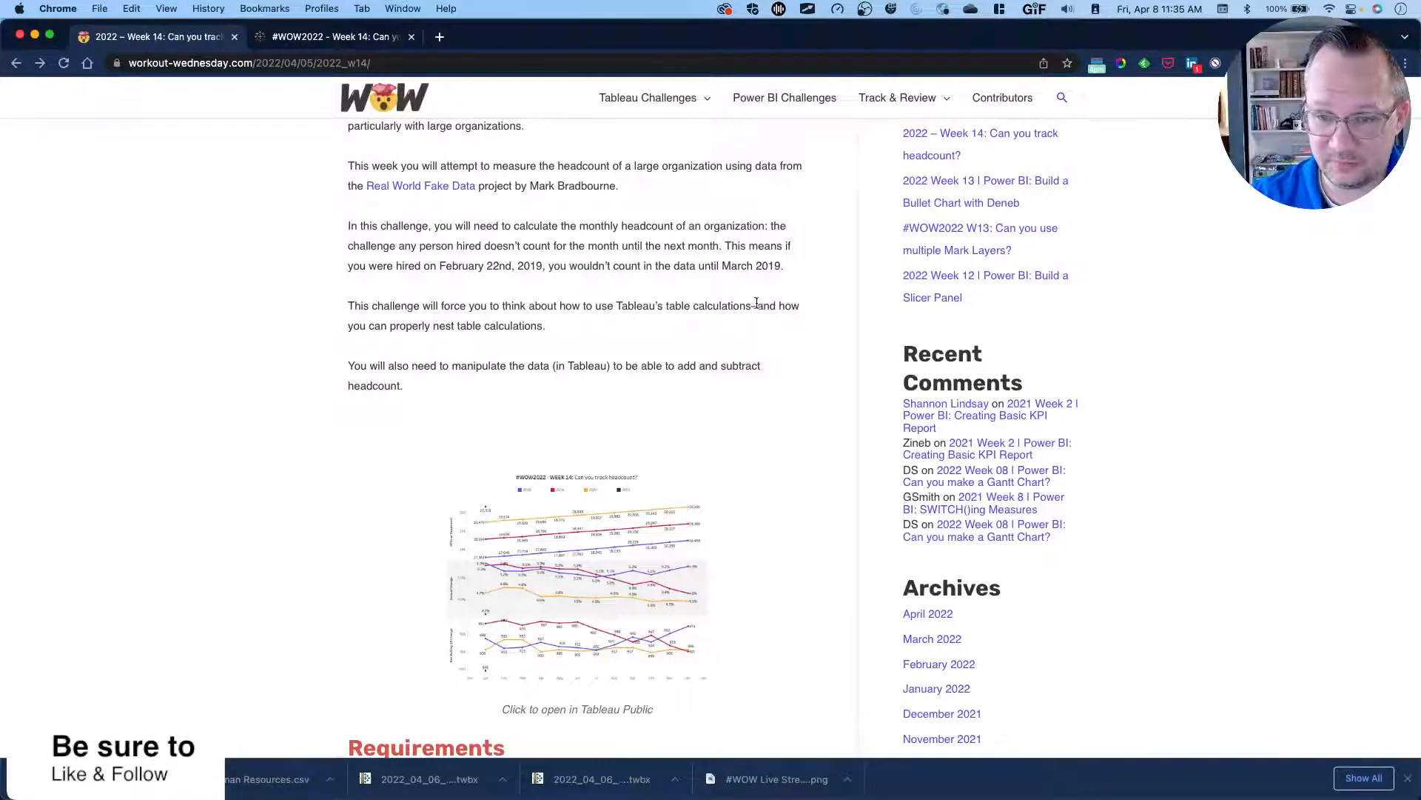
left_click_drag(757, 306, 757, 317)
key("ctrl+Right")
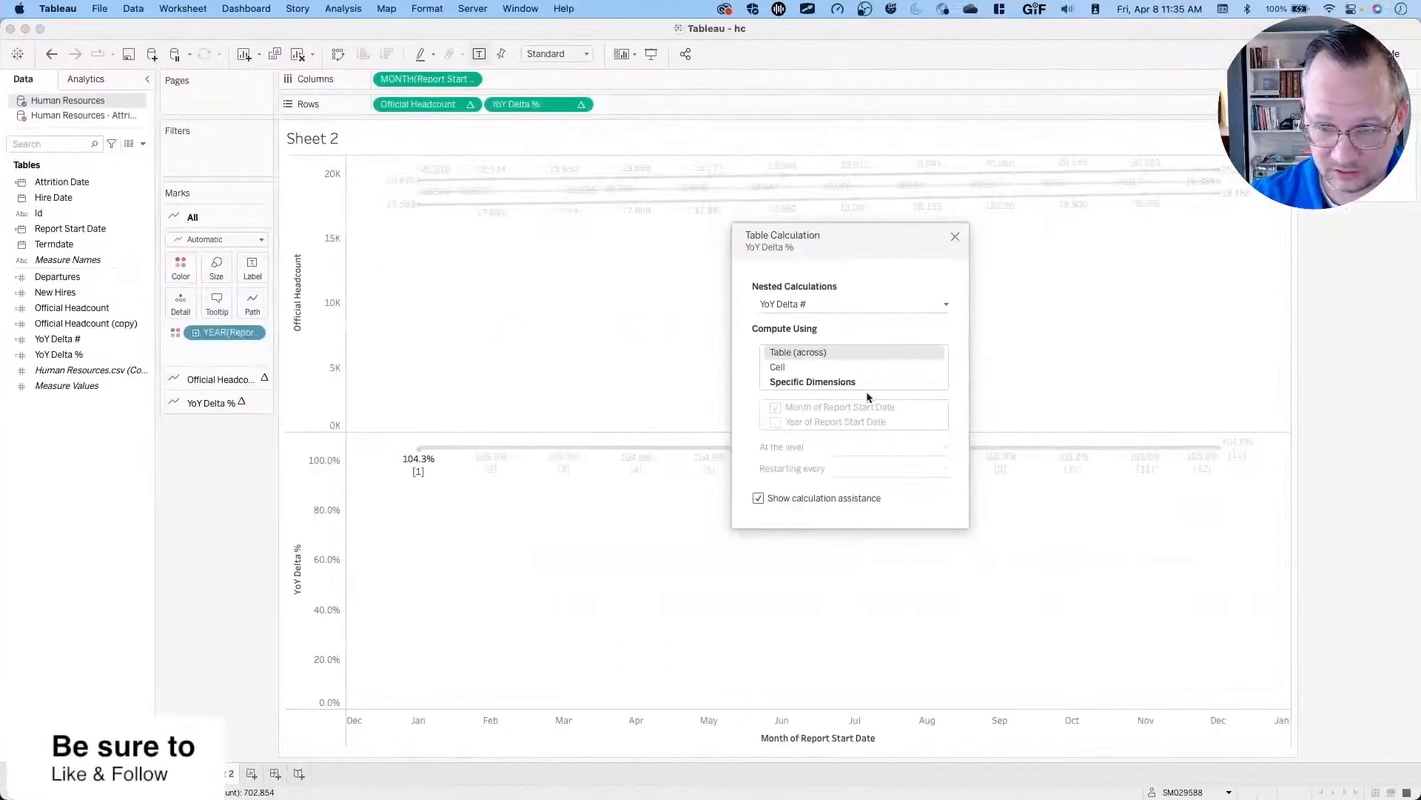
Compute the nested YoY Delta # along Year, then Month of Report Start Date, and check the nested Official Headcount settings.
left_click(811, 381)
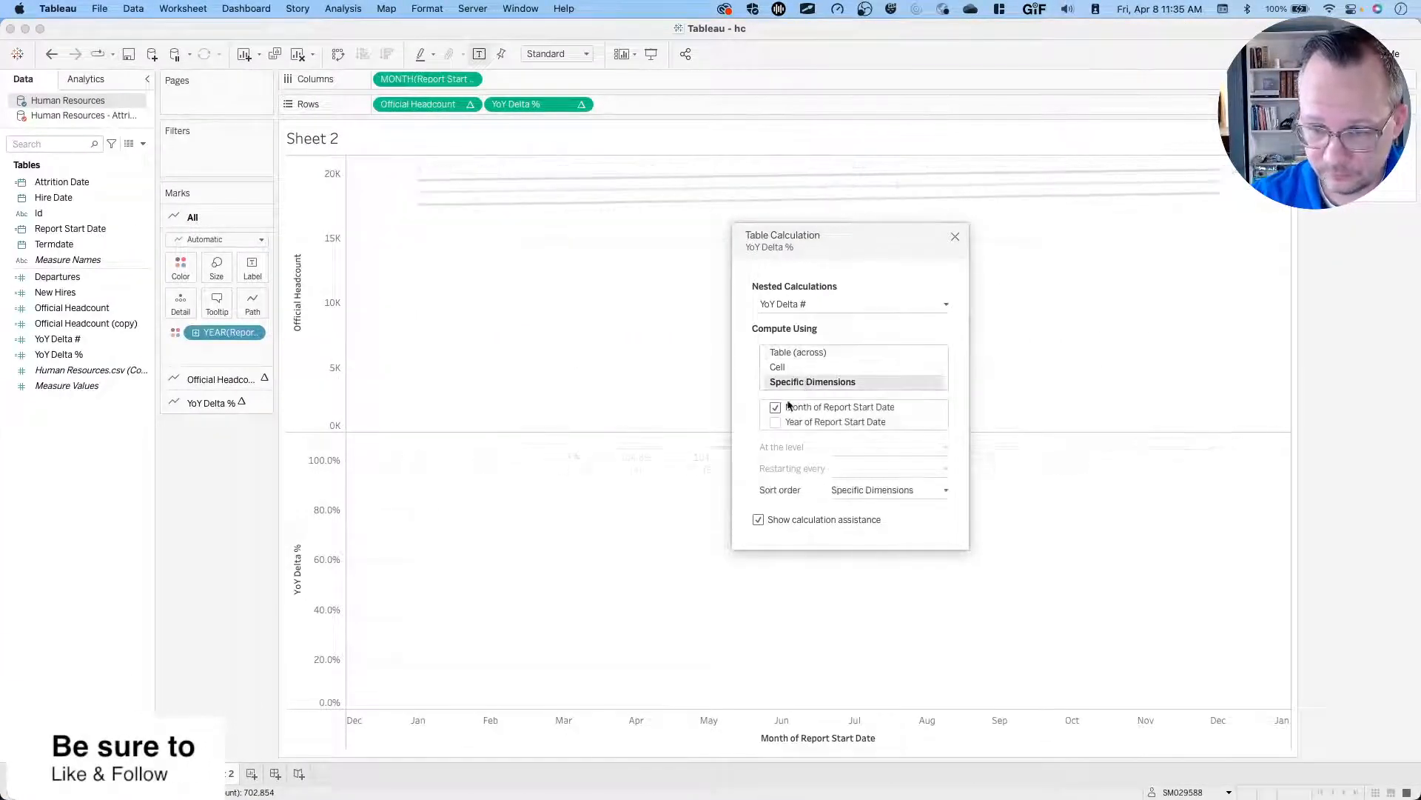
left_click(776, 422)
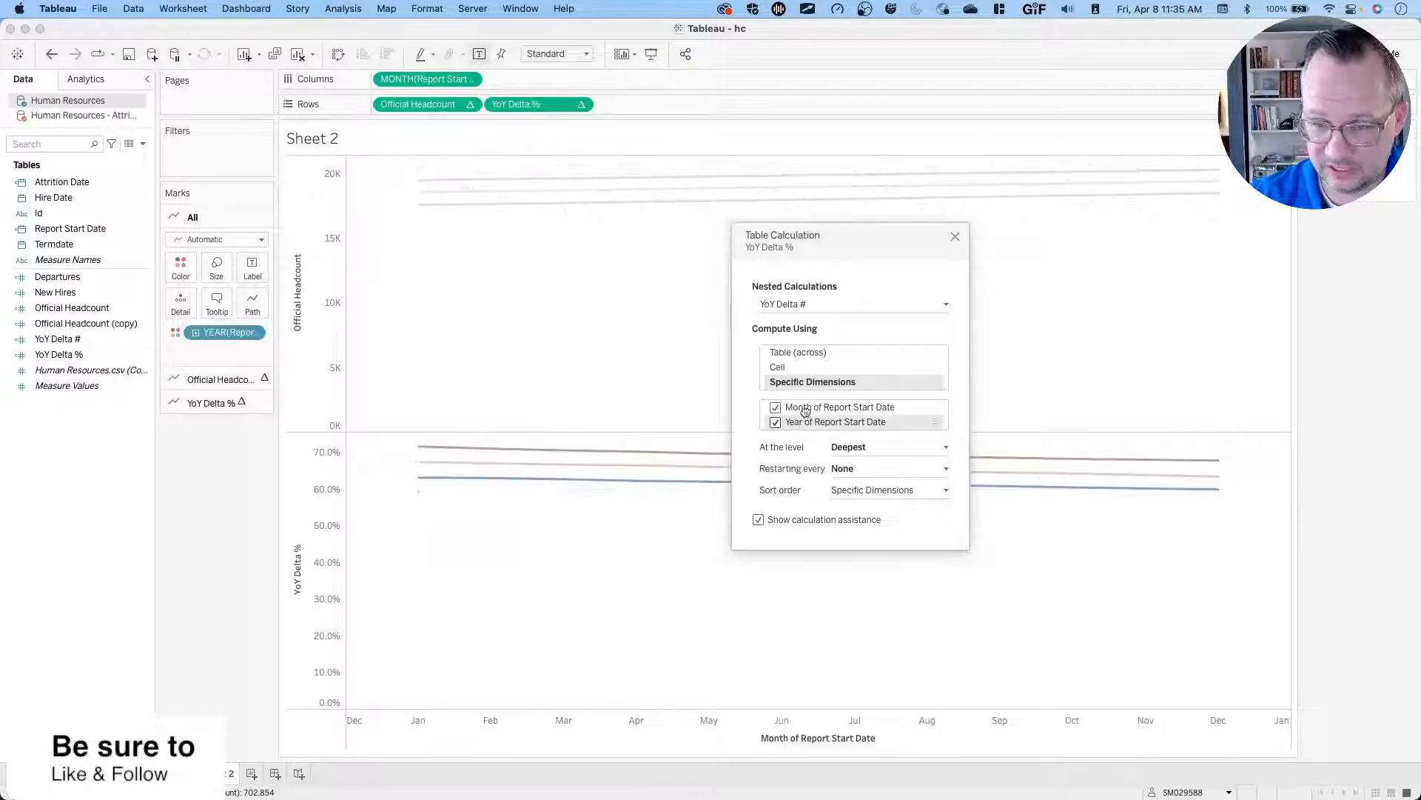
left_click_drag(789, 422, 809, 405)
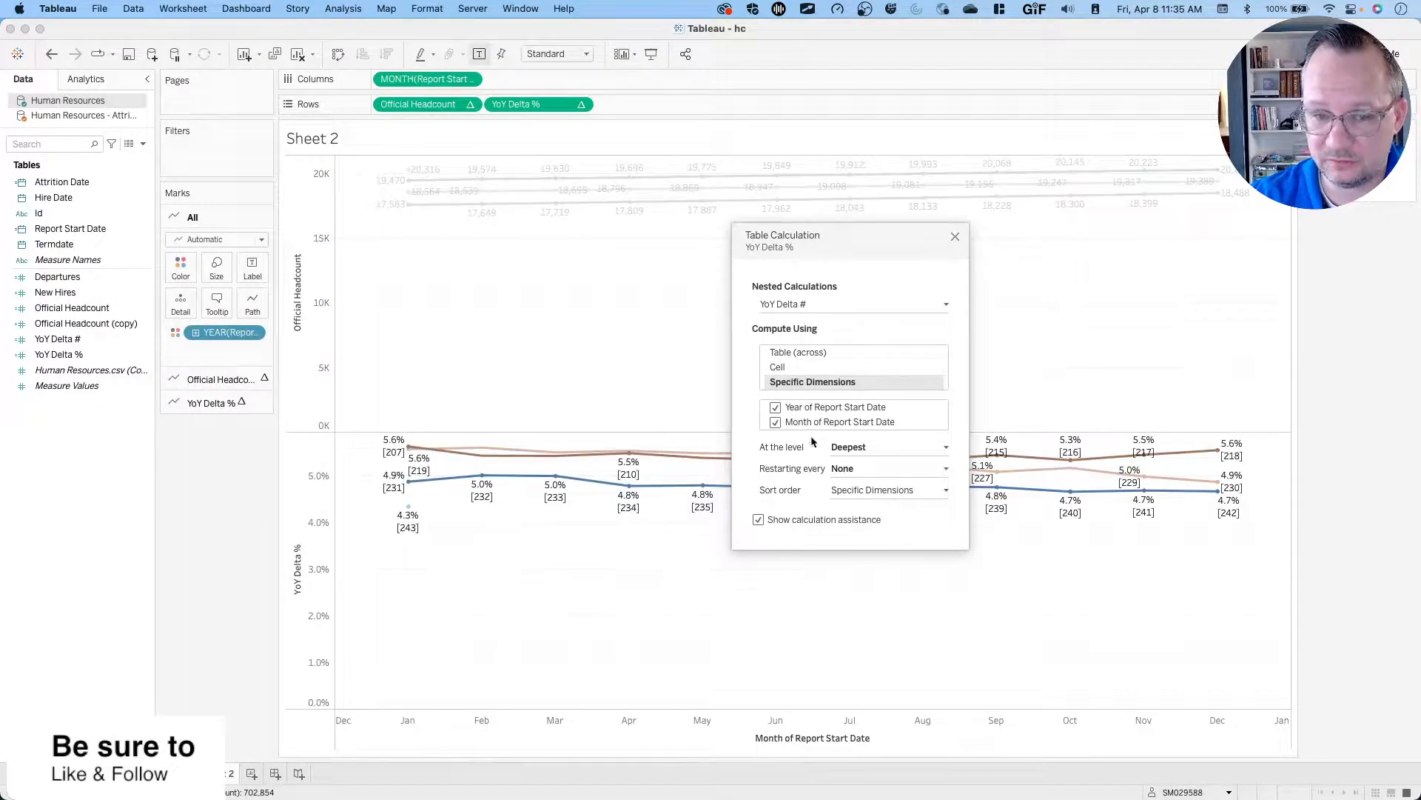
left_click(863, 304)
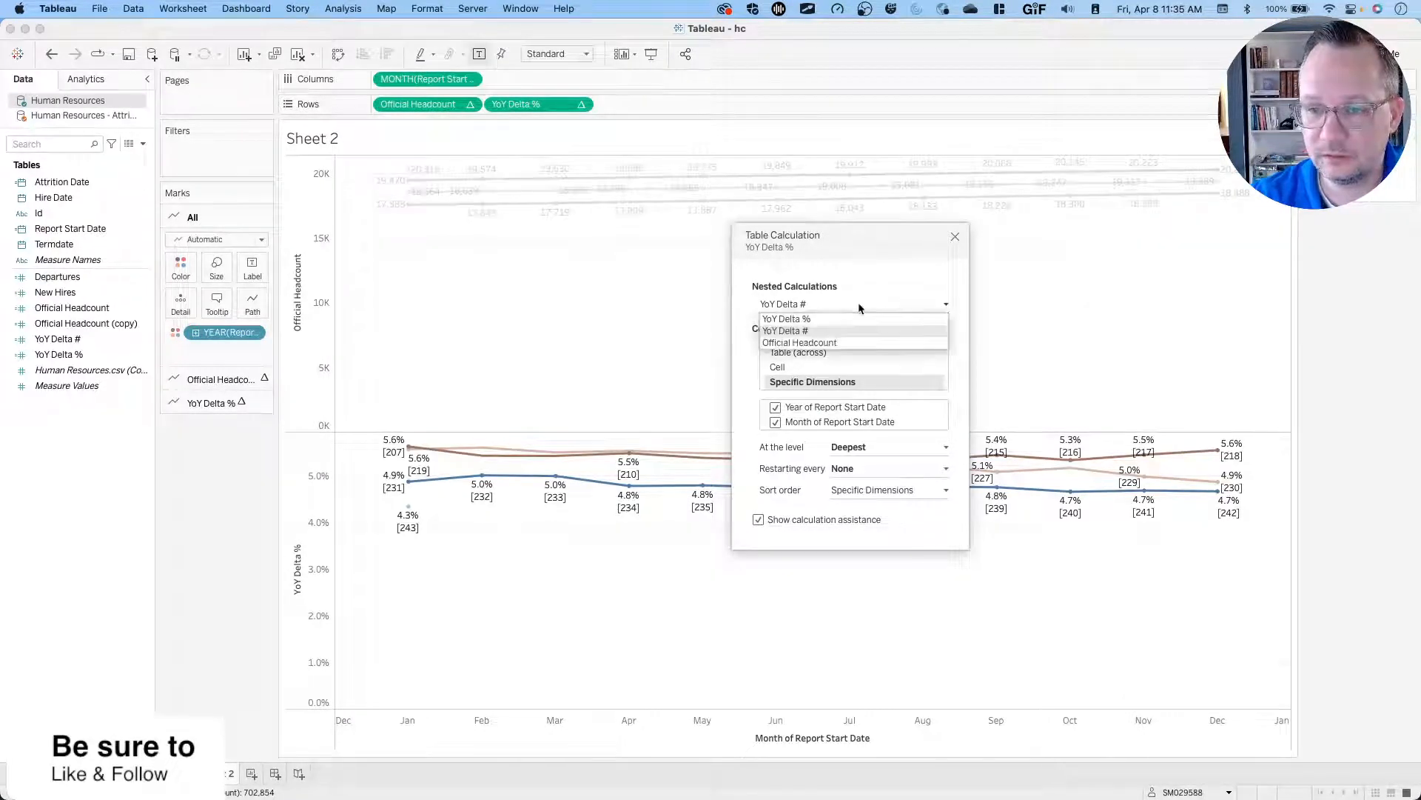
left_click(808, 342)
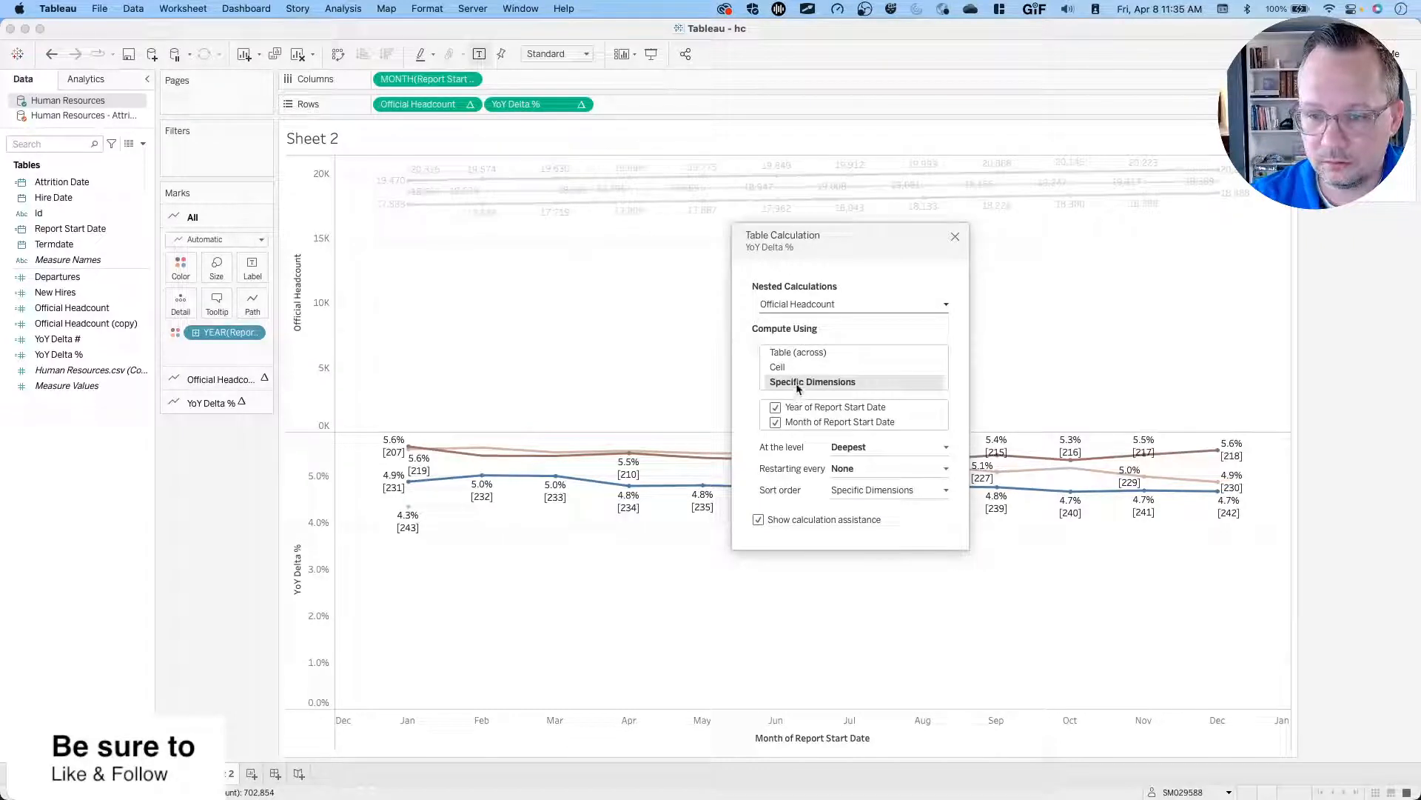
left_click(955, 237)
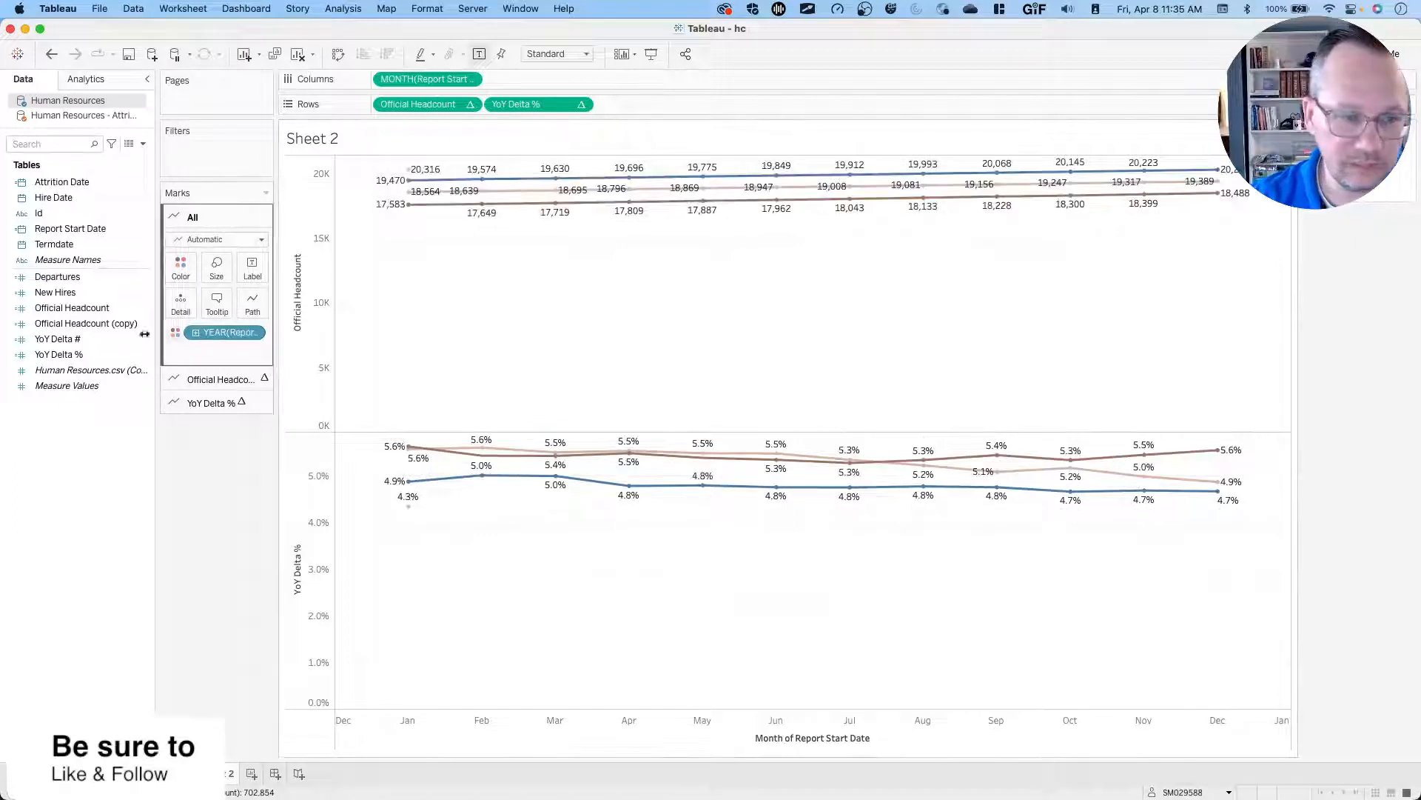
Add YoY Delta # to Rows after YoY Delta % and review the compute settings of its nested calculations.
left_click(60, 356)
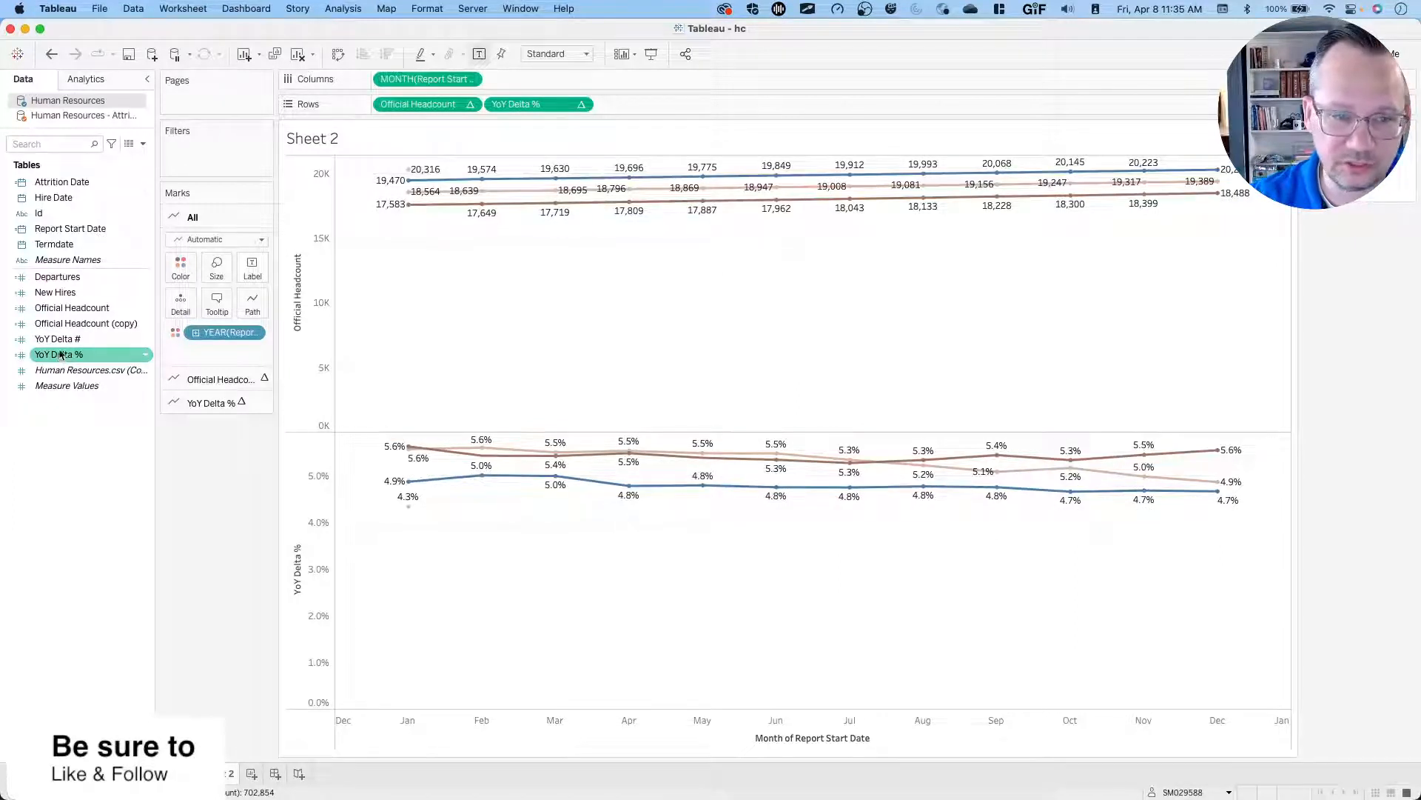
left_click_drag(60, 356, 668, 113)
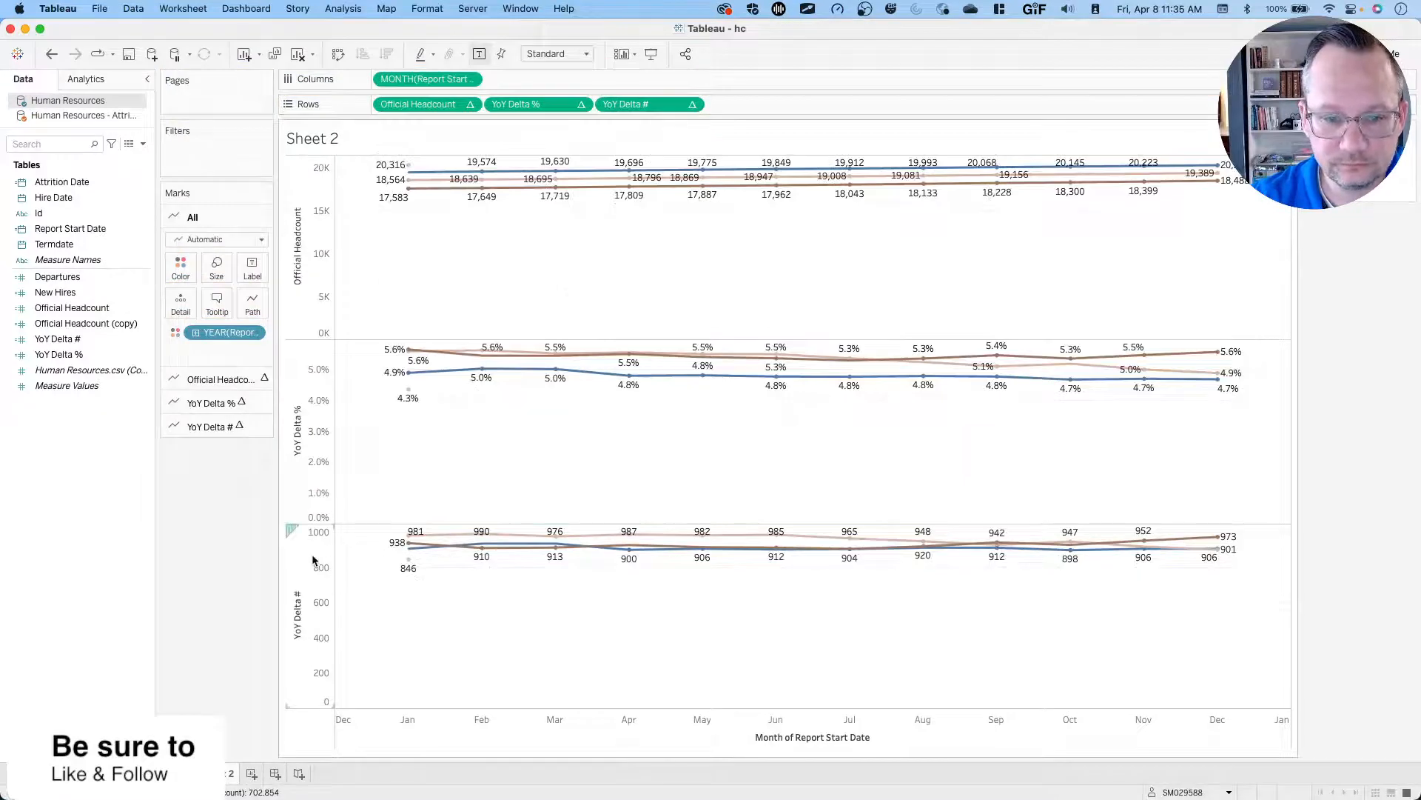
left_click(694, 104)
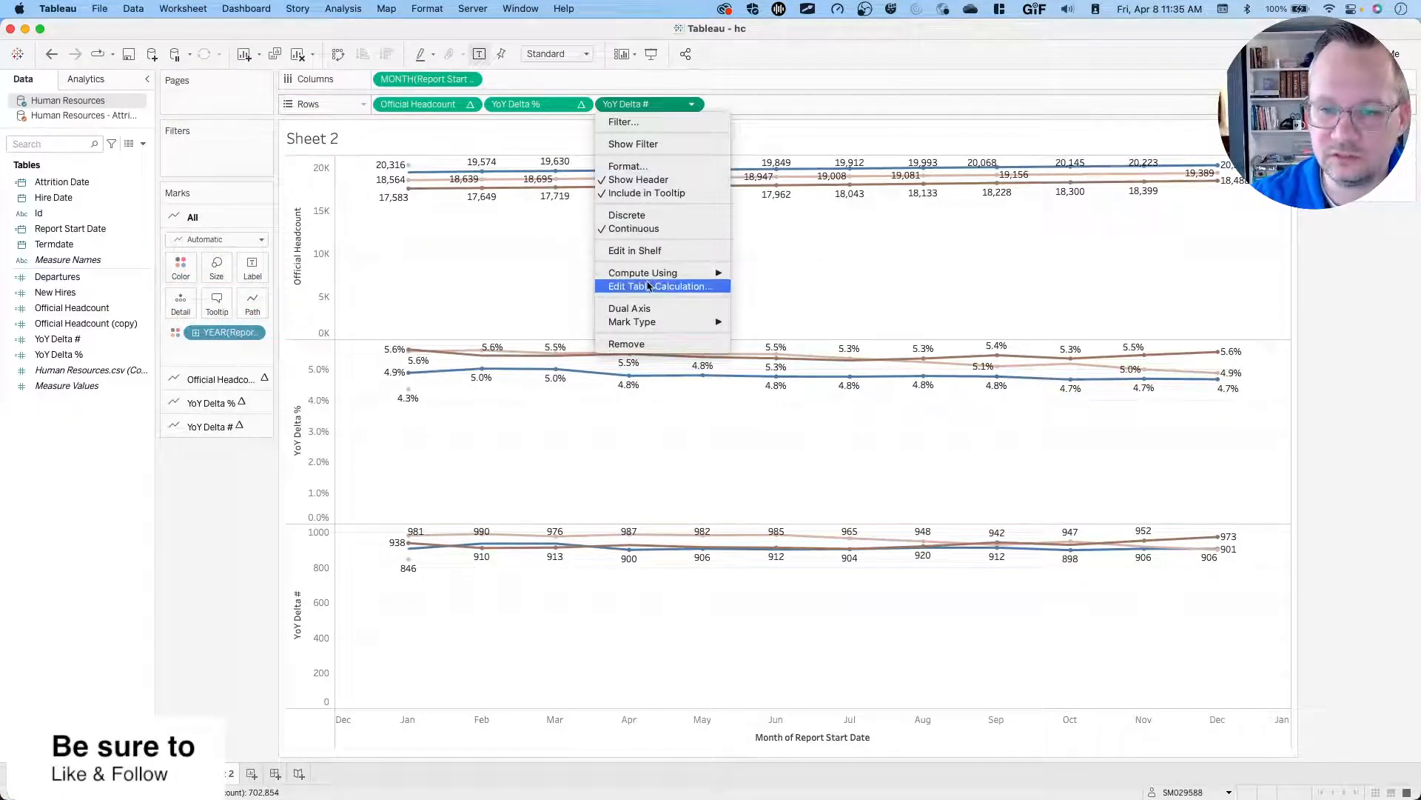
left_click(650, 287)
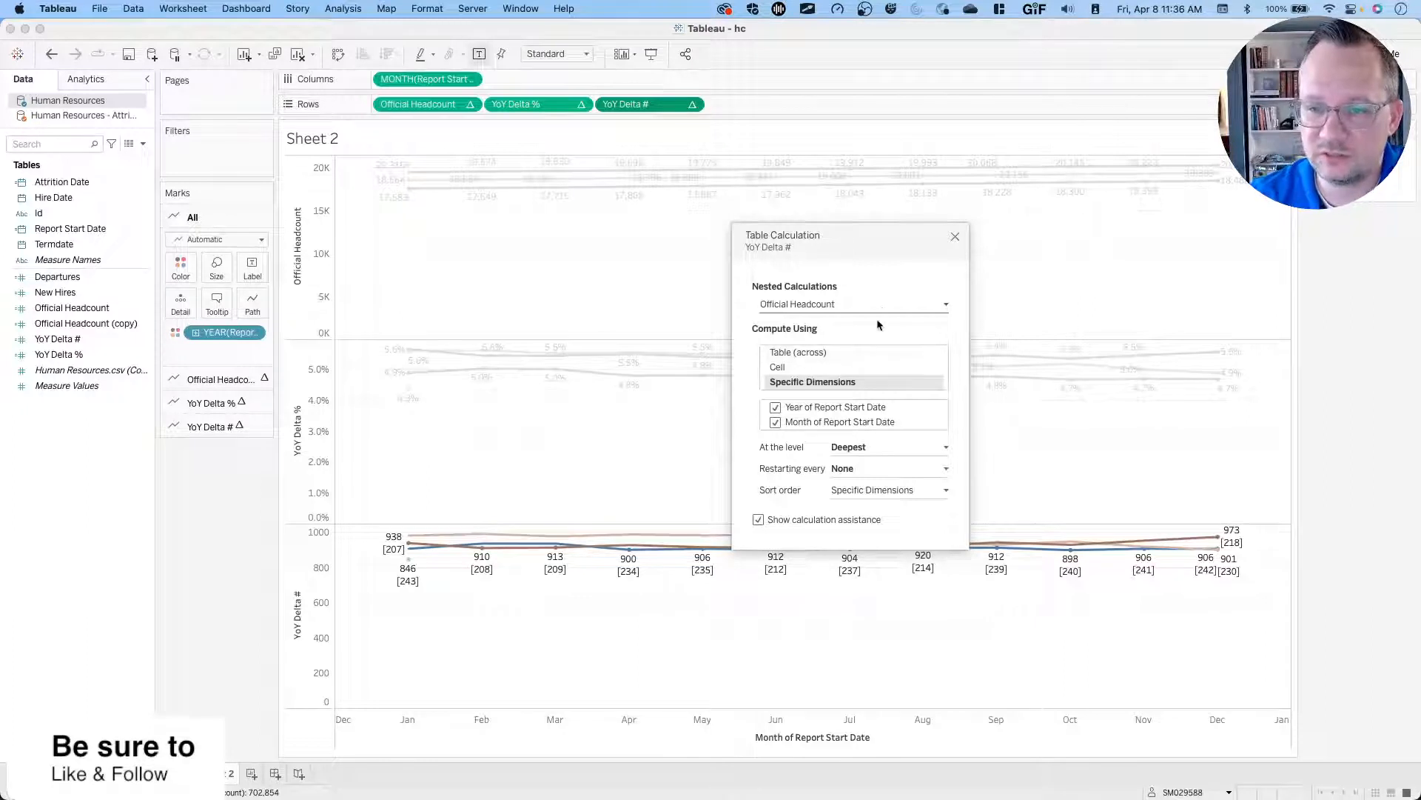
left_click(855, 309)
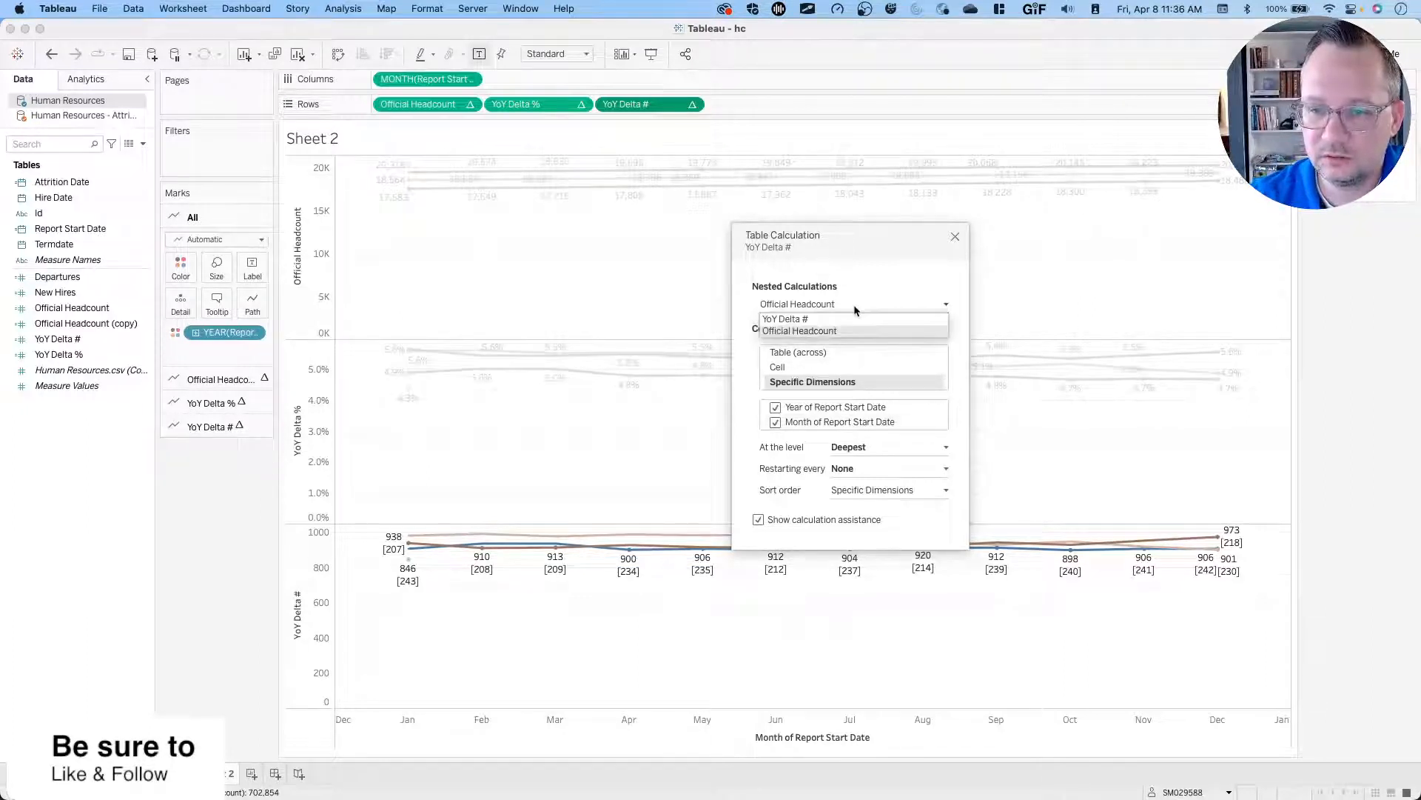
left_click(847, 320)
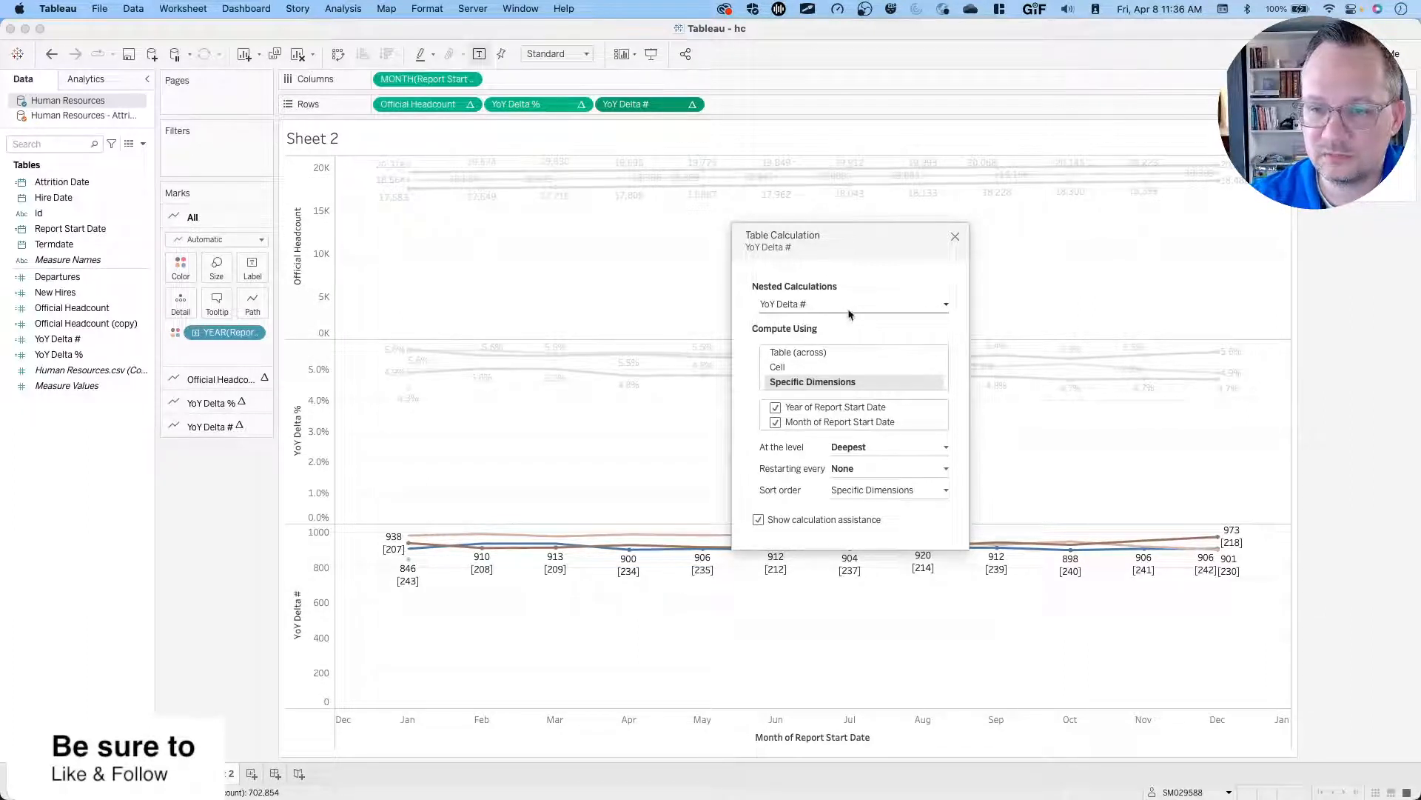
left_click(850, 310)
left_click(832, 331)
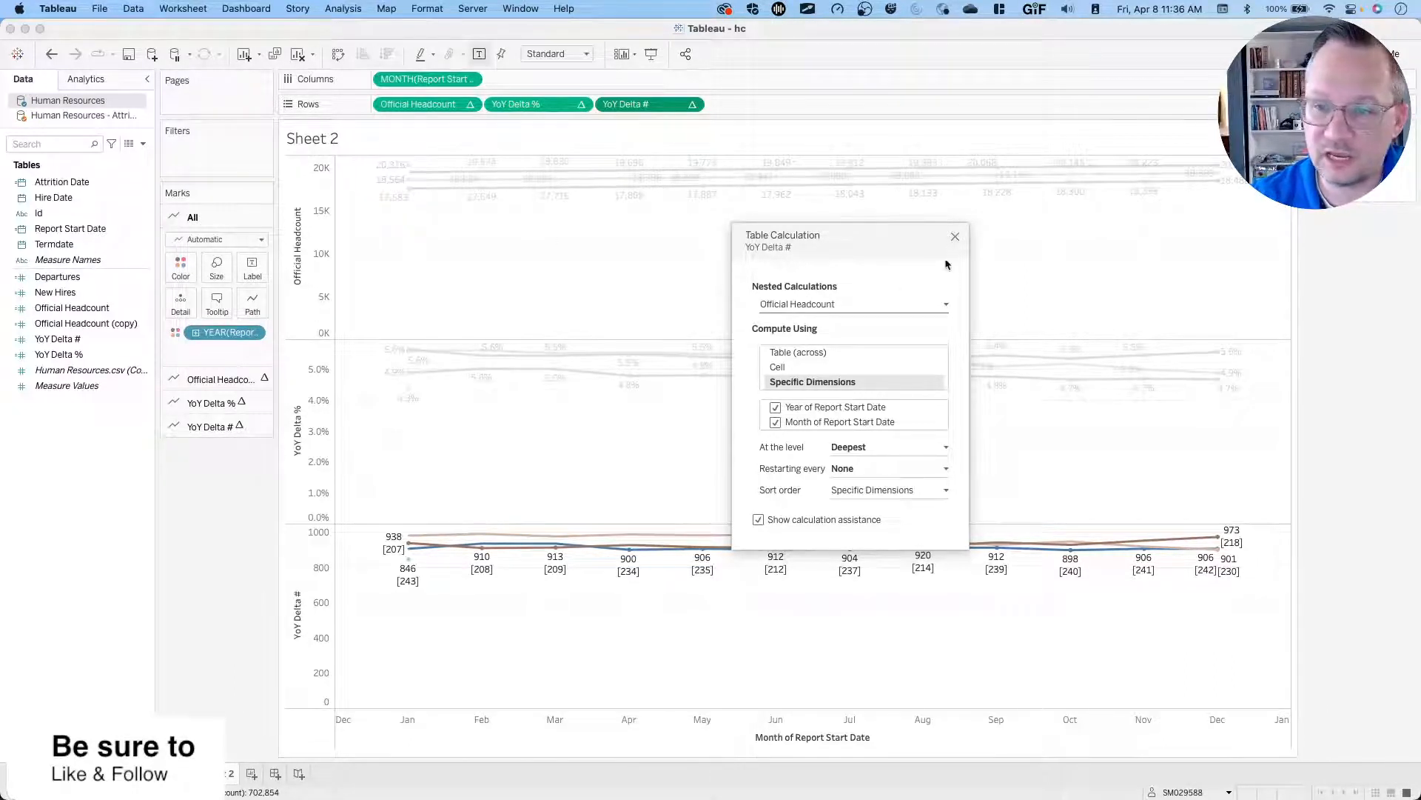
left_click(955, 237)
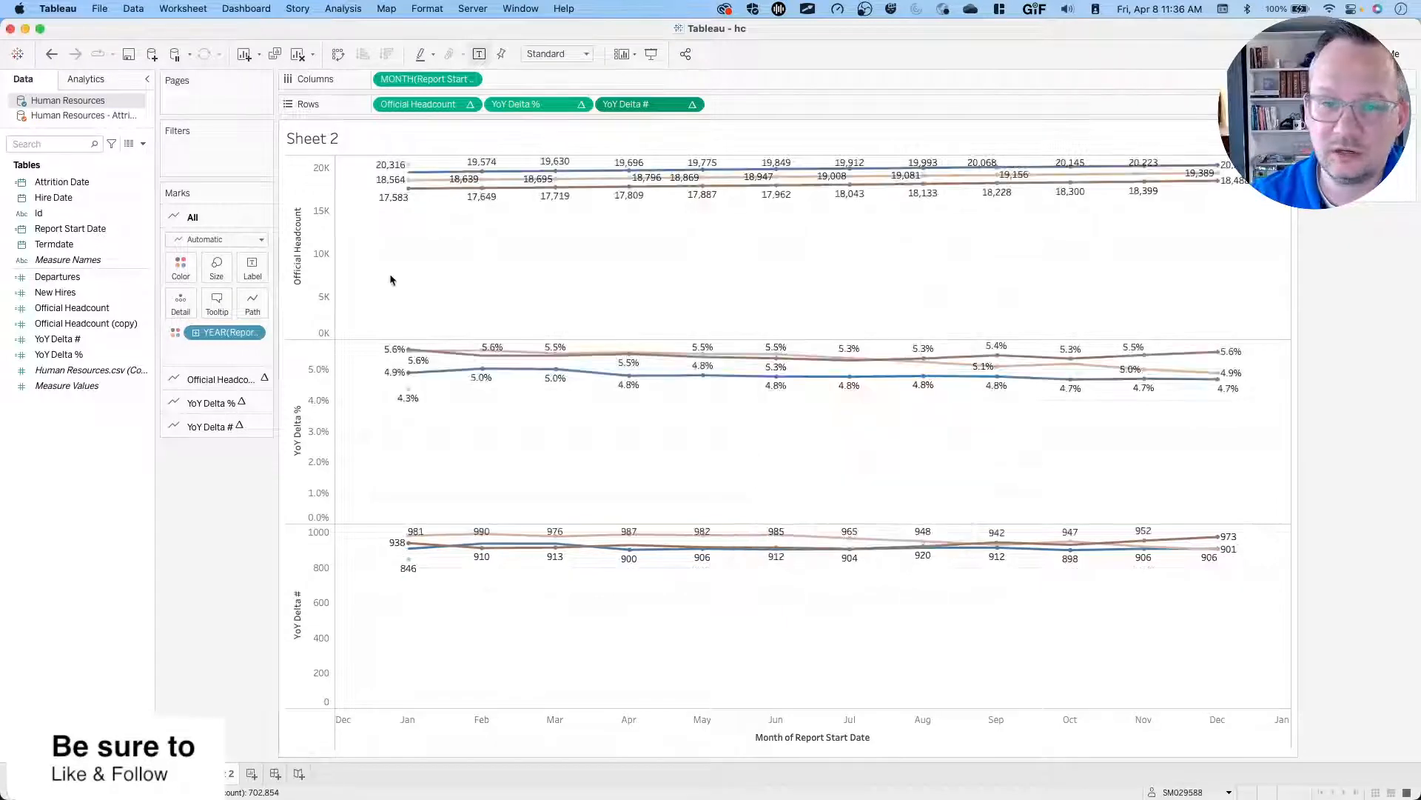
Exclude zero from the Official Headcount axis range.
right_click(321, 199)
left_click(339, 210)
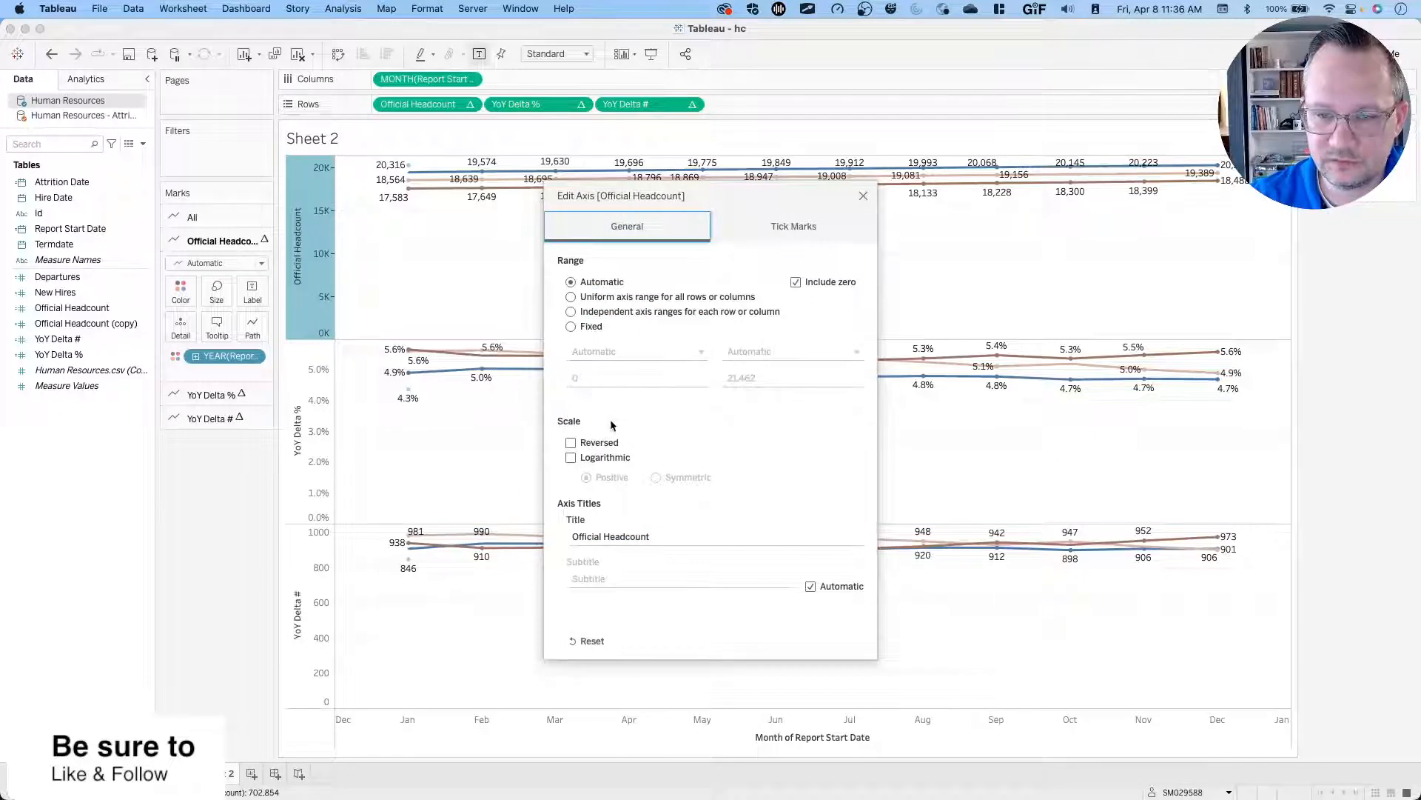
left_click(795, 282)
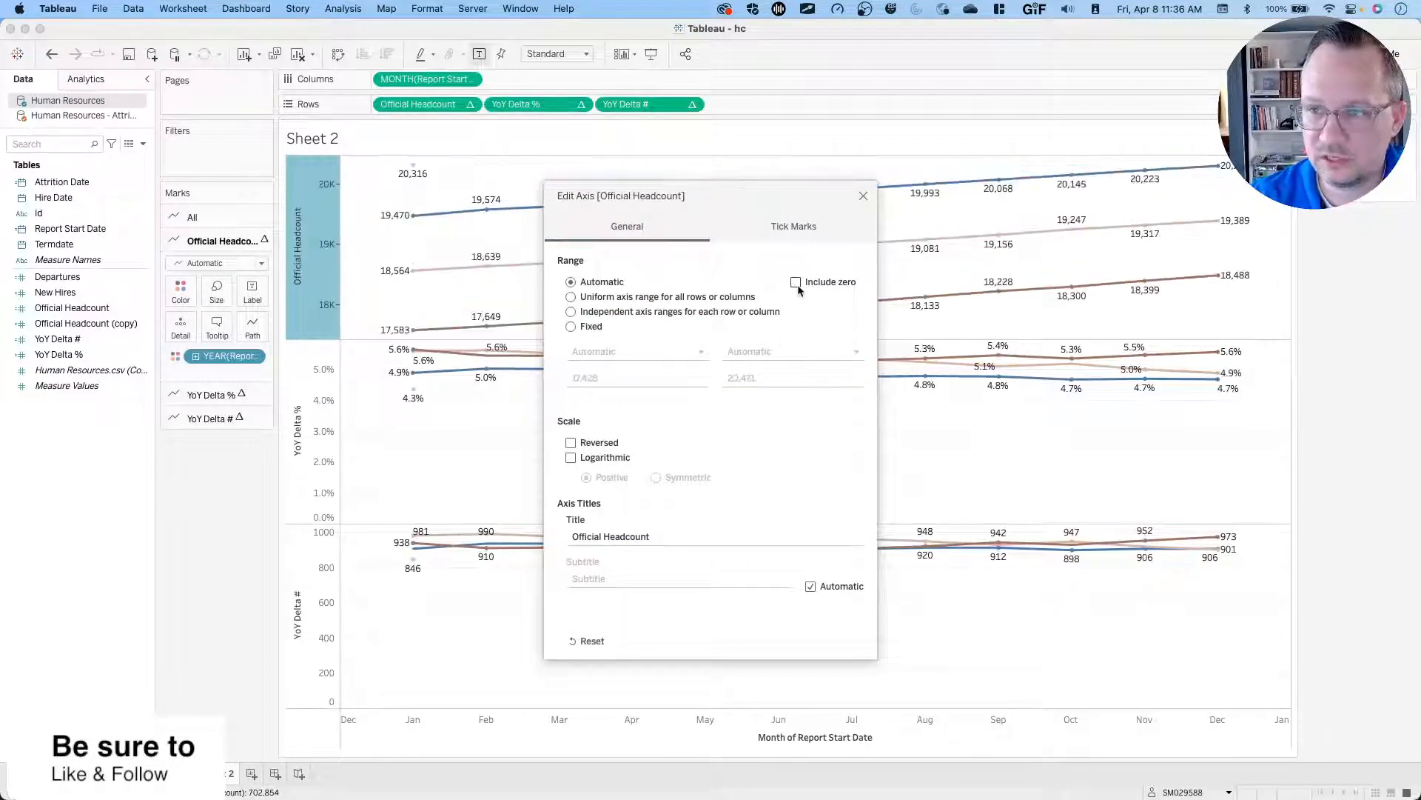
left_click(863, 195)
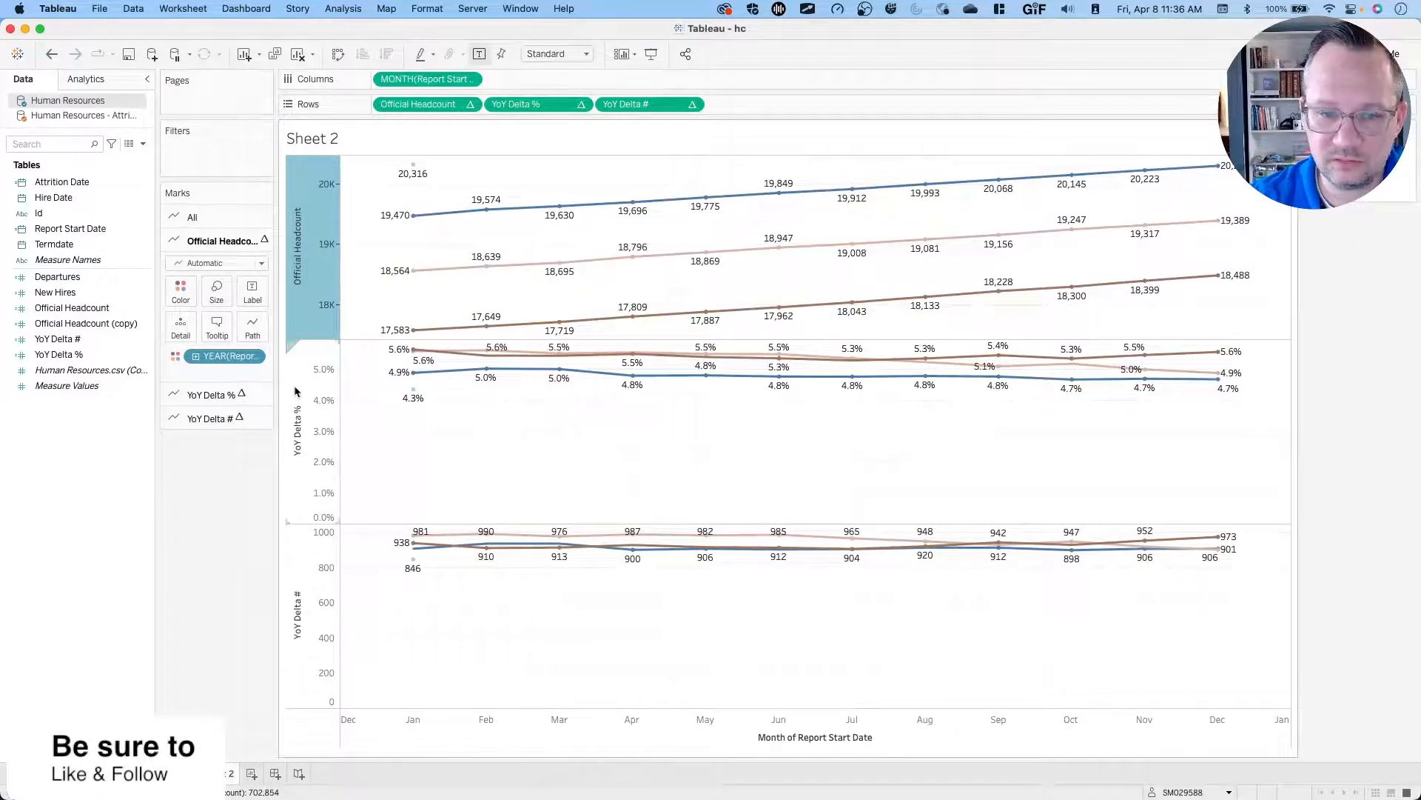
Exclude zero from the YoY Delta % axis range.
left_click(323, 391)
right_click(323, 391)
left_click(342, 398)
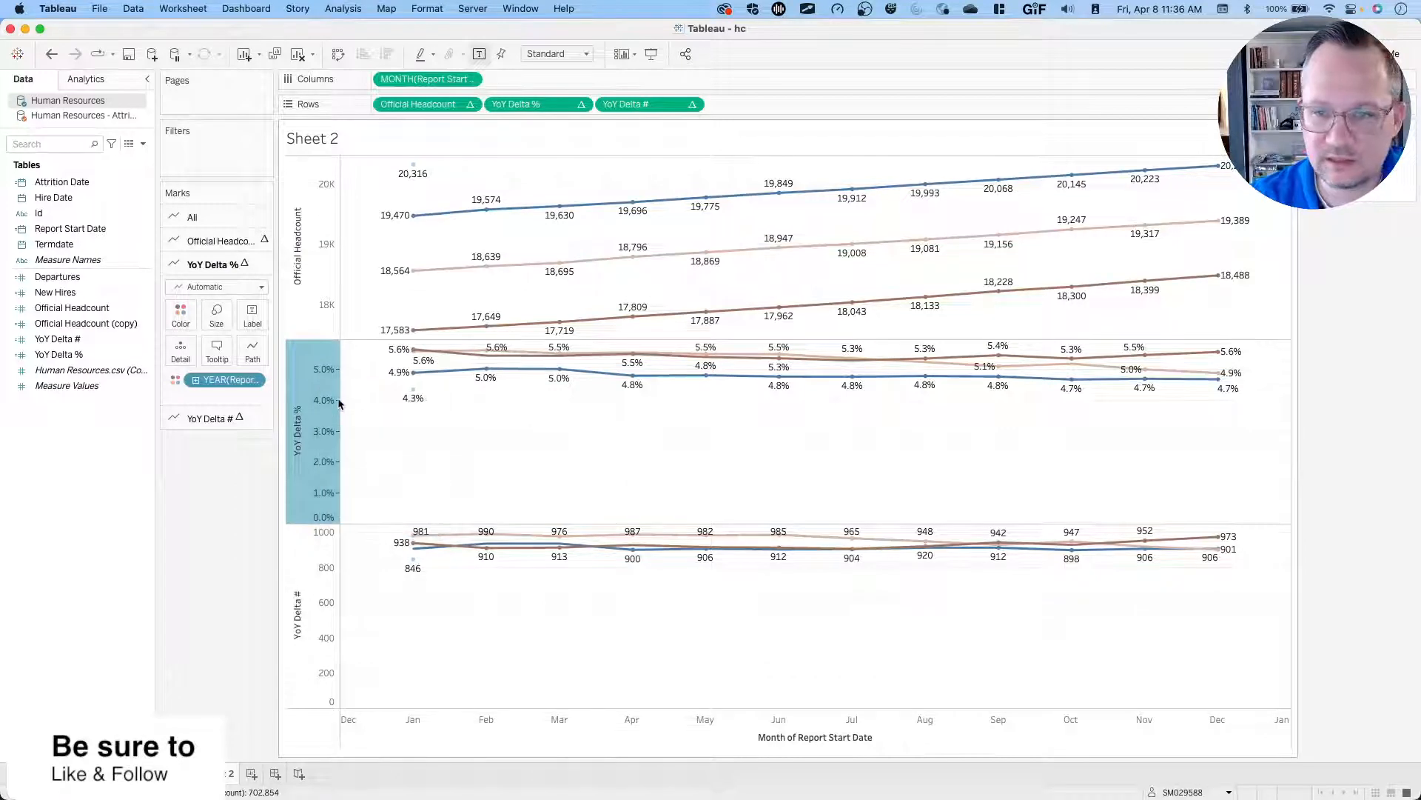
left_click(795, 282)
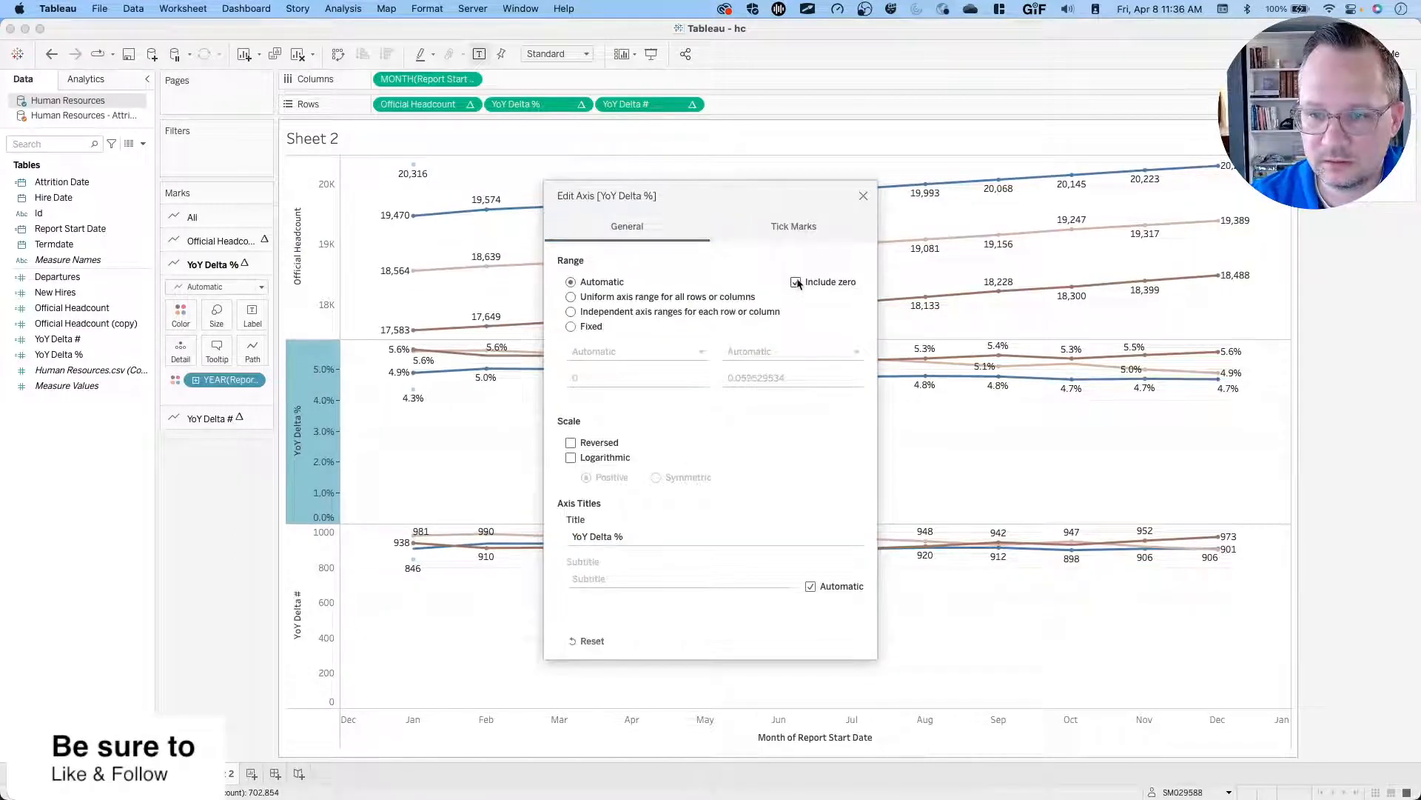
left_click(863, 196)
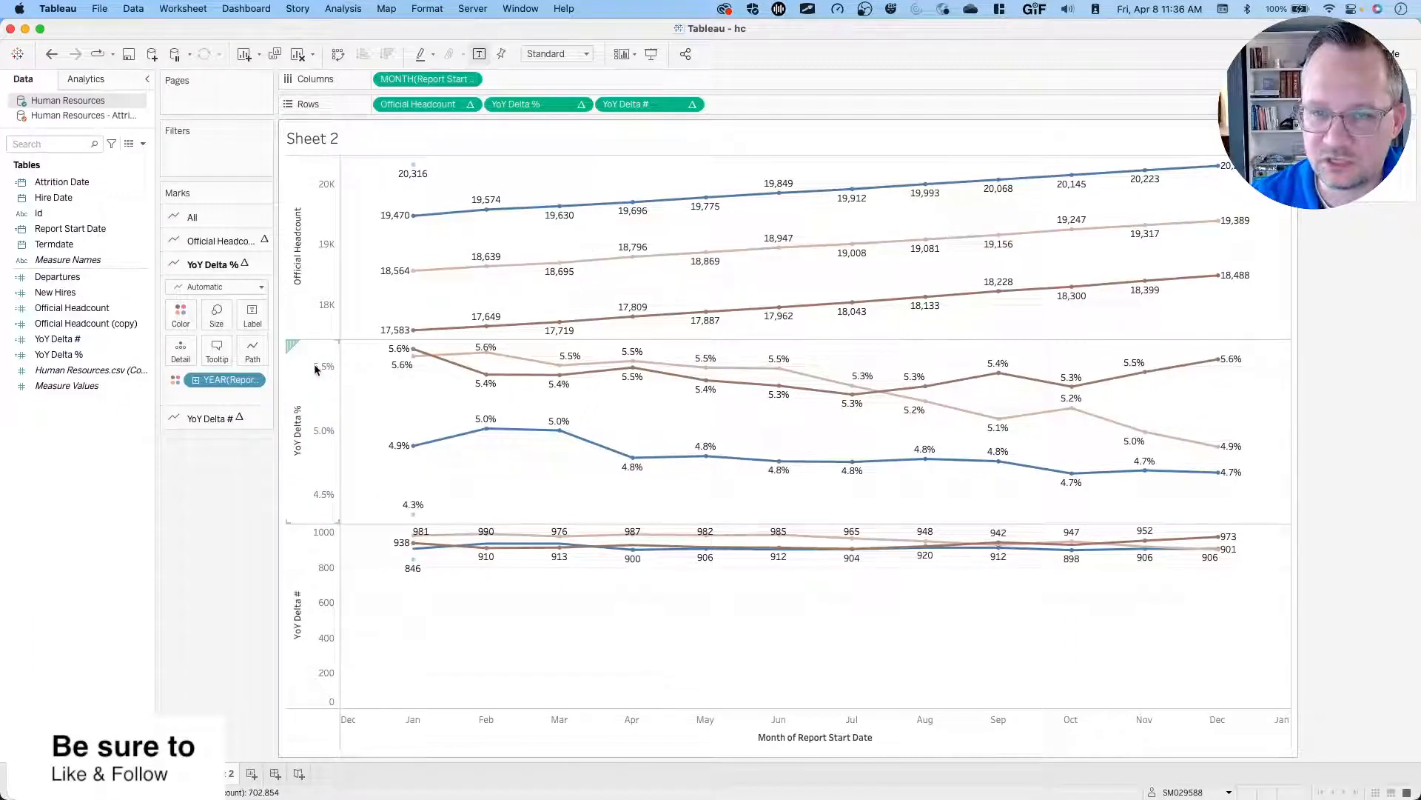
Exclude zero from the YoY Delta # axis range and deselect the axis.
right_click(308, 565)
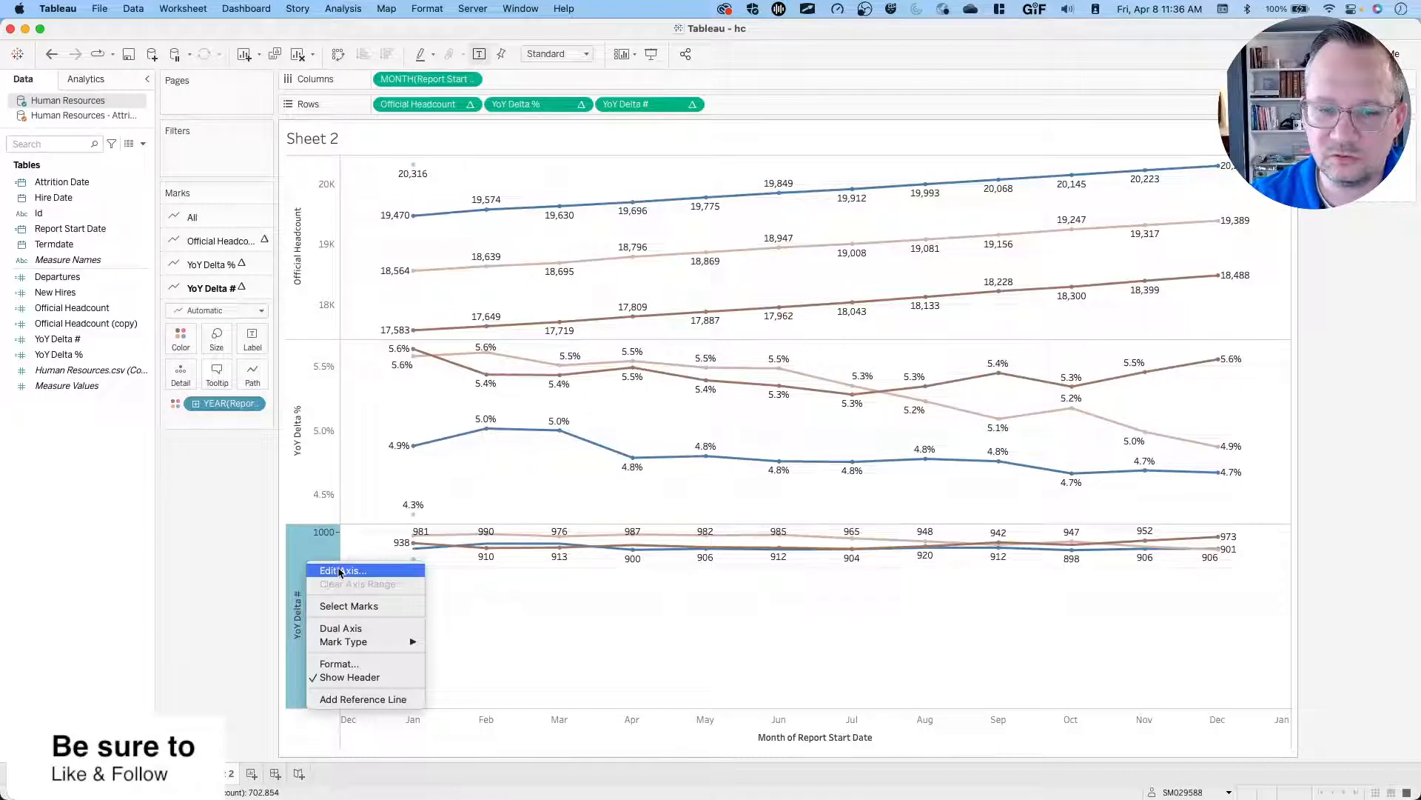
left_click(340, 571)
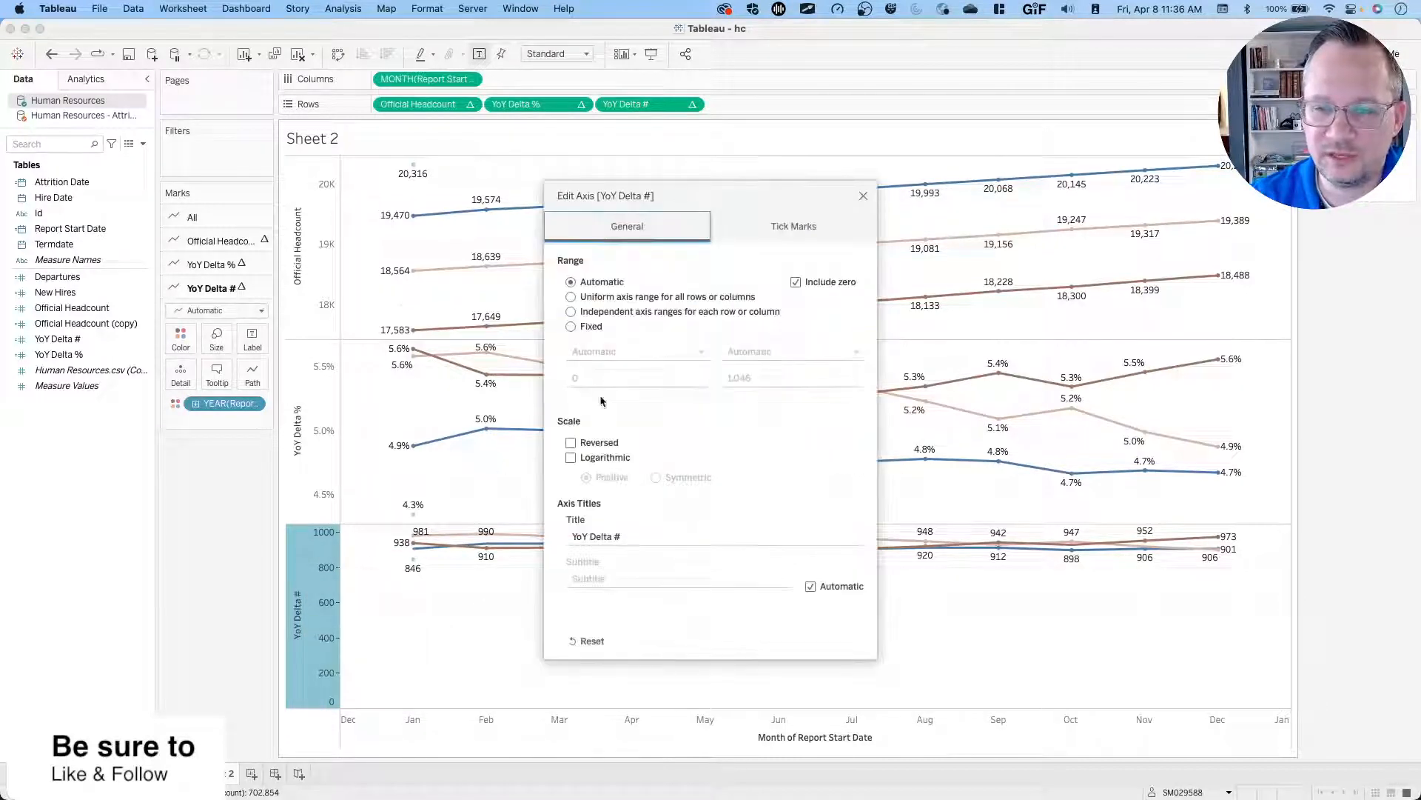
left_click(796, 282)
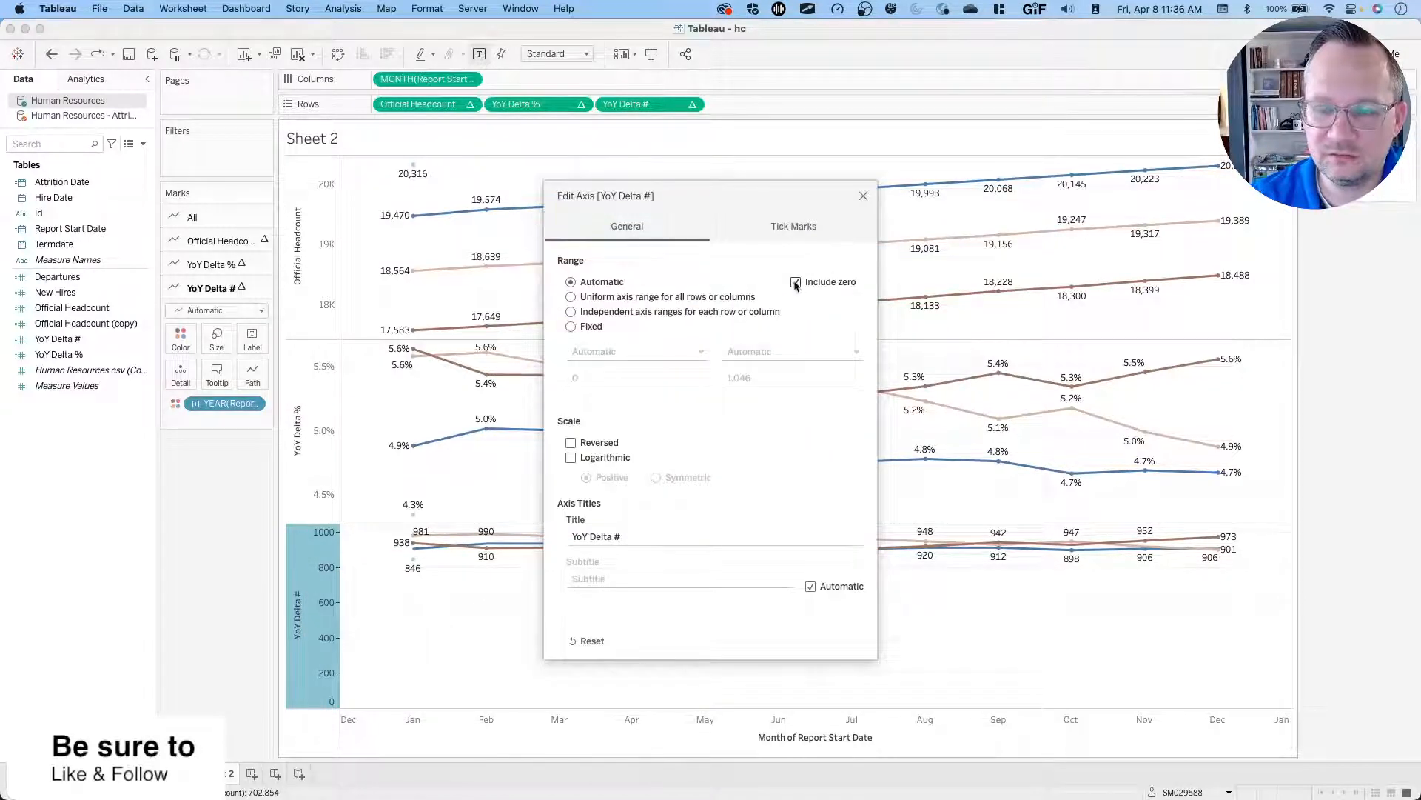
left_click(863, 198)
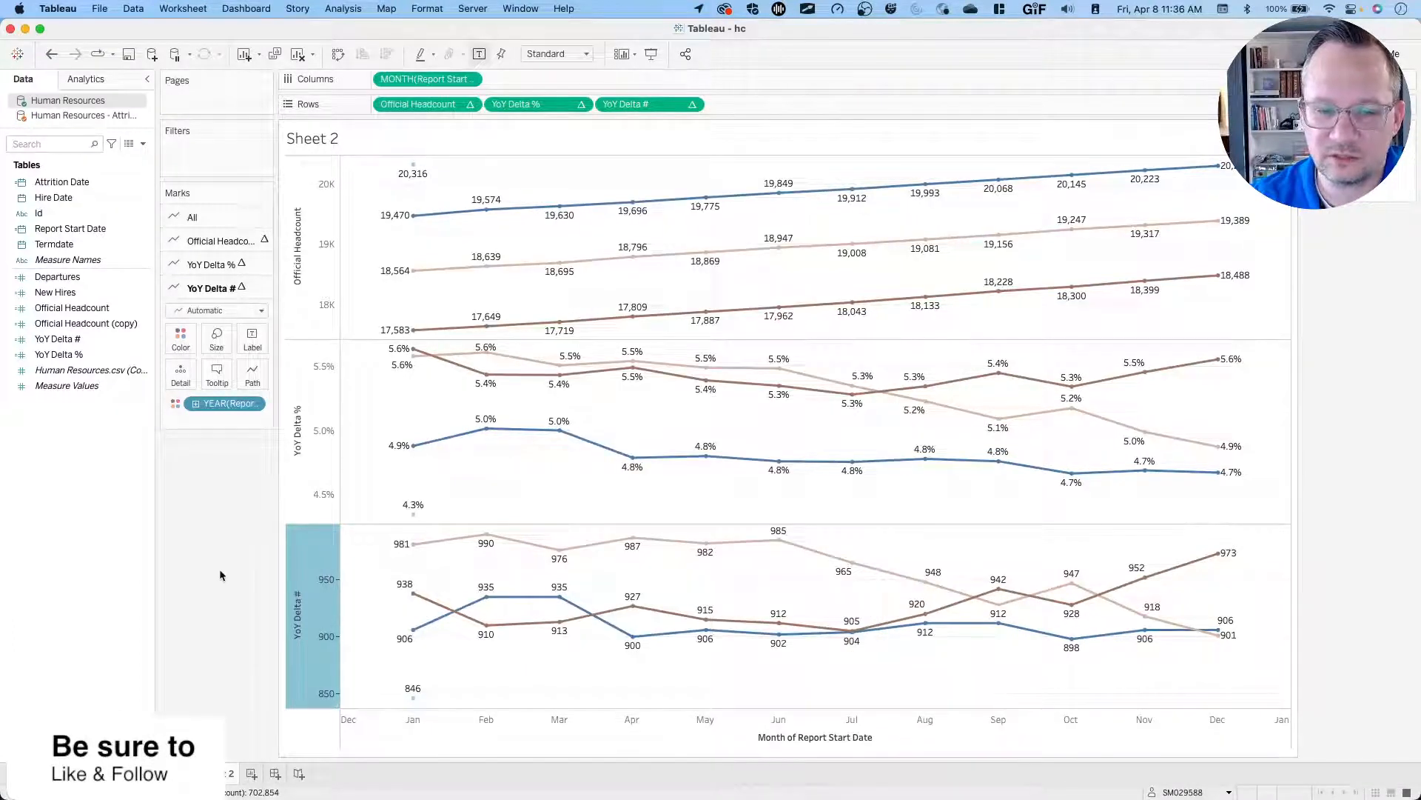
left_click(303, 560)
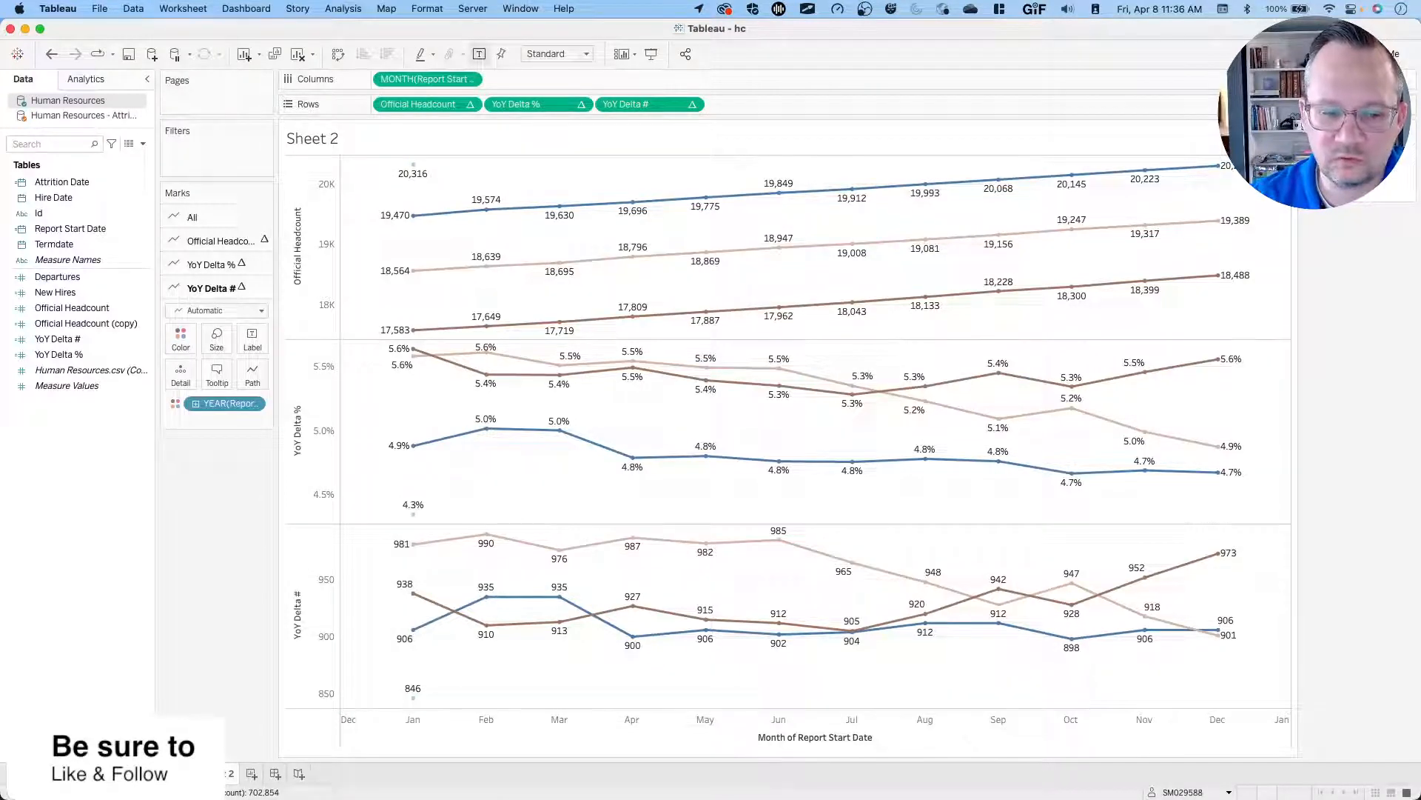
Check the Sheet 1 (2) and Sheet 1 headcount tables, then return to the Sheet 2 chart.
left_click(165, 774)
left_click(110, 773)
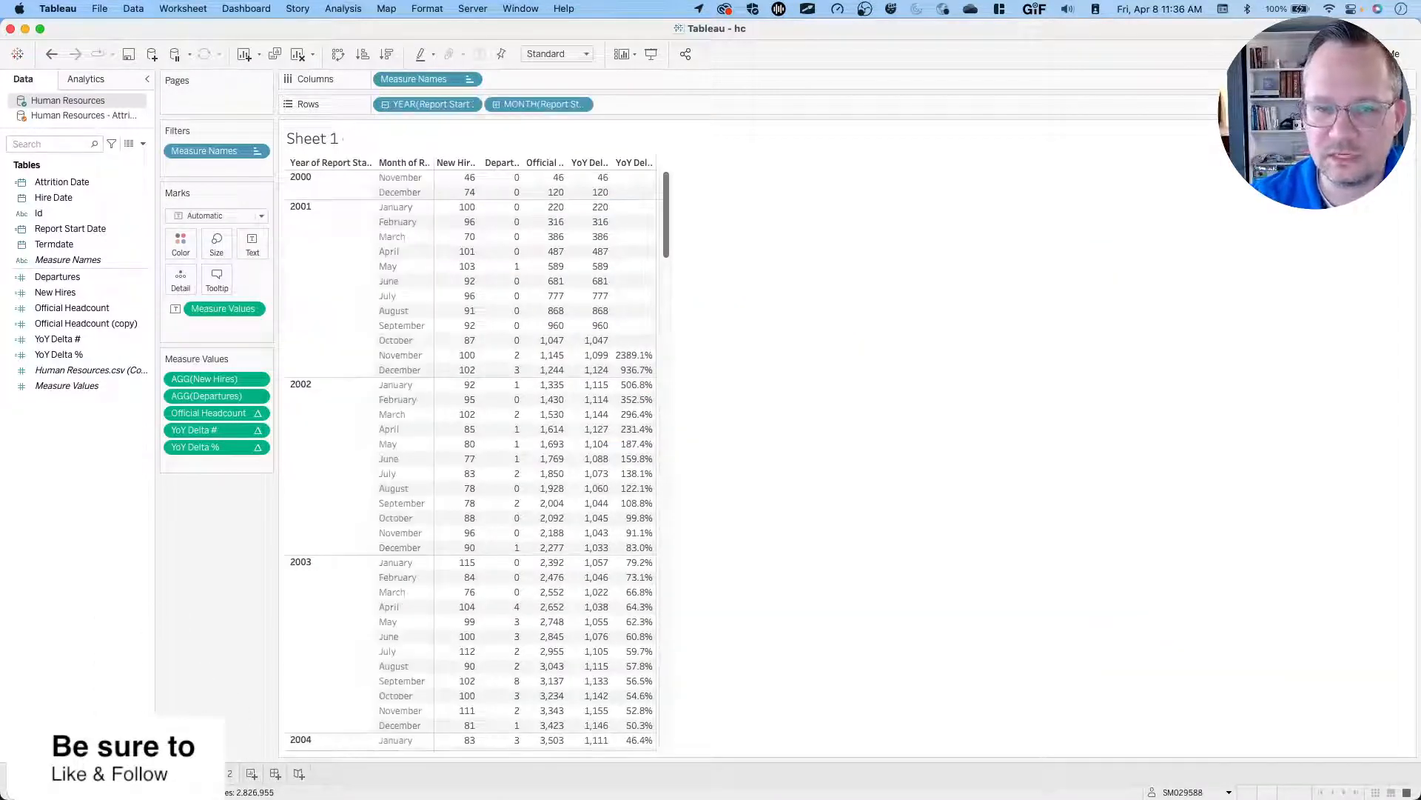
mouse_move(226, 782)
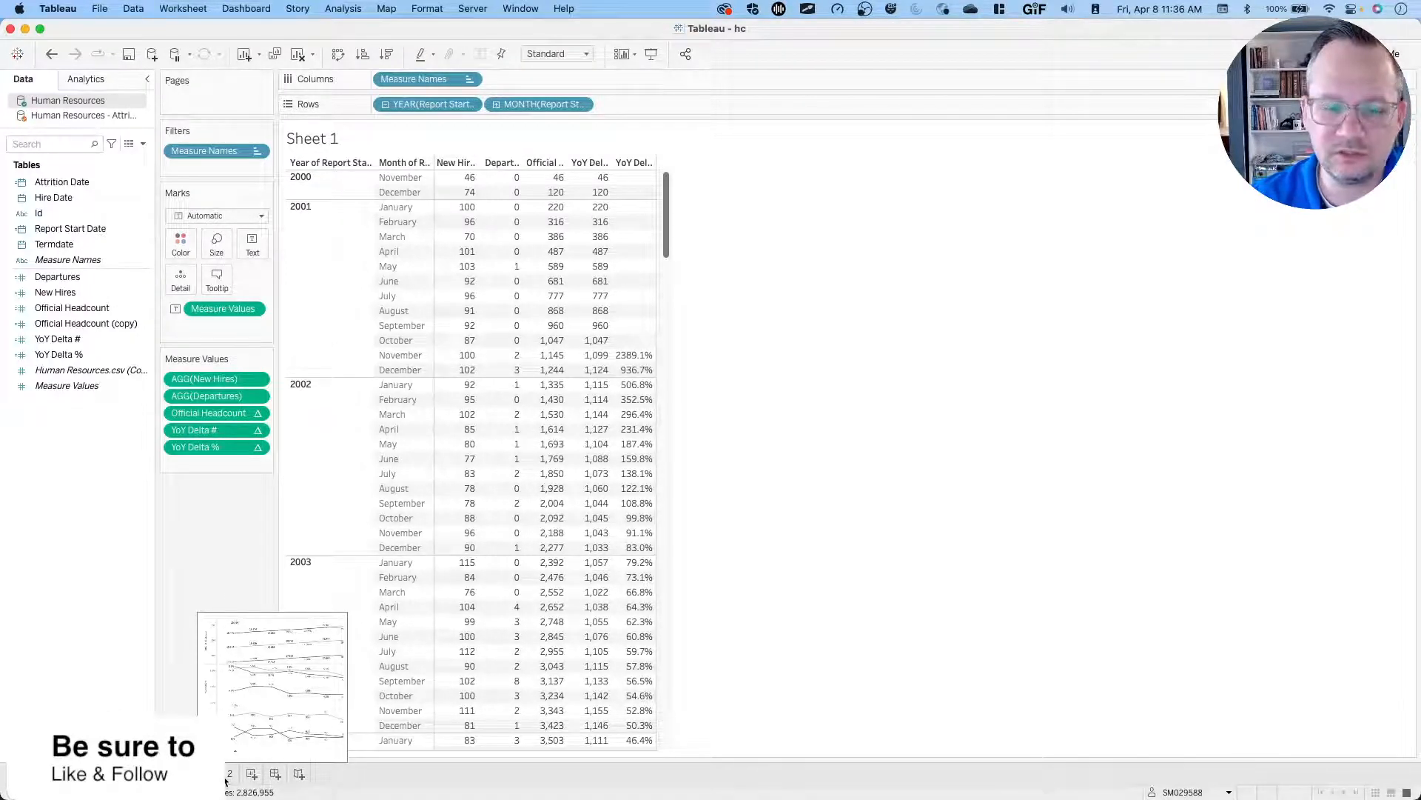
left_click(225, 782)
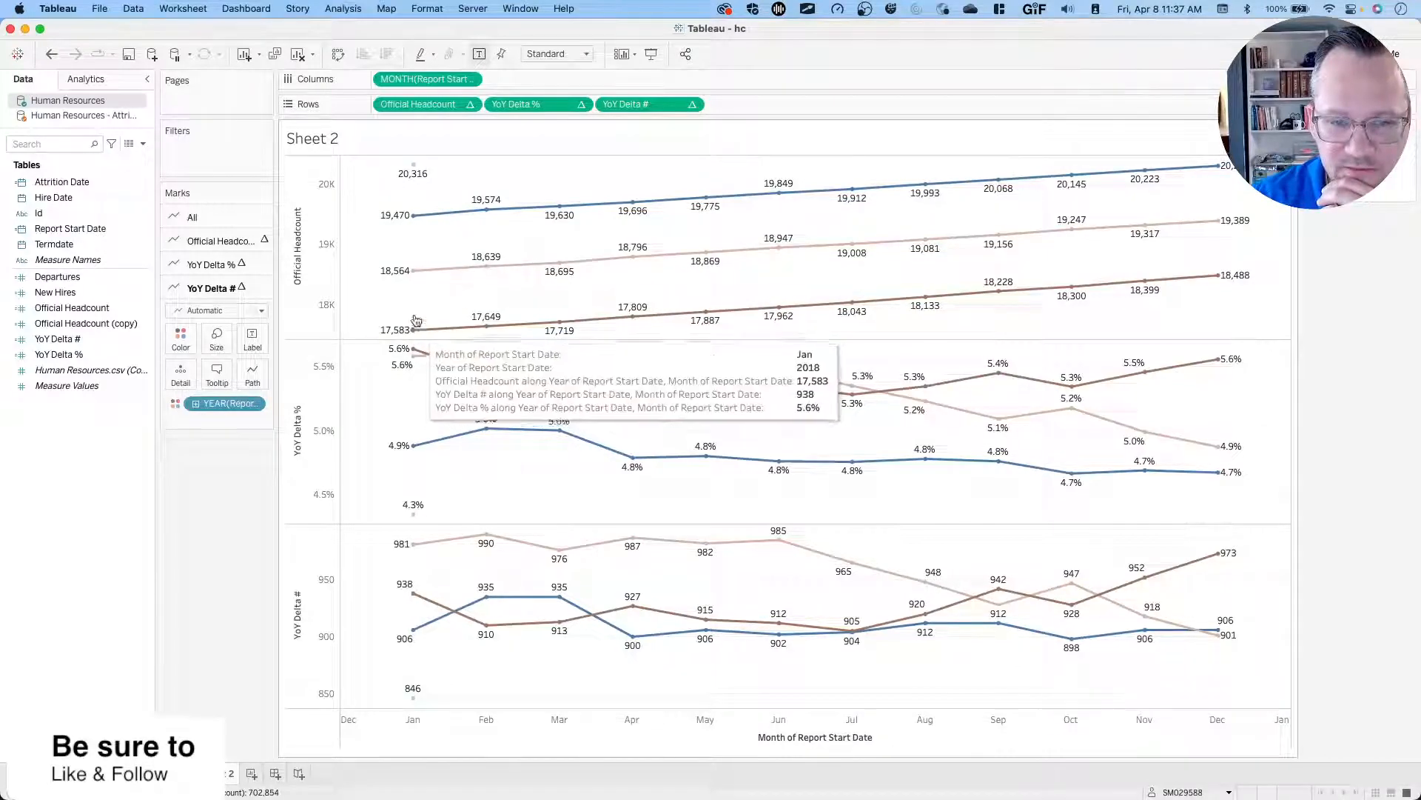
Switch to Chrome and compare the reference chart's headcount, Annual Change and Net Rolling 12 Change lines with Sheet 2 in Tableau.
key("super+Tab")
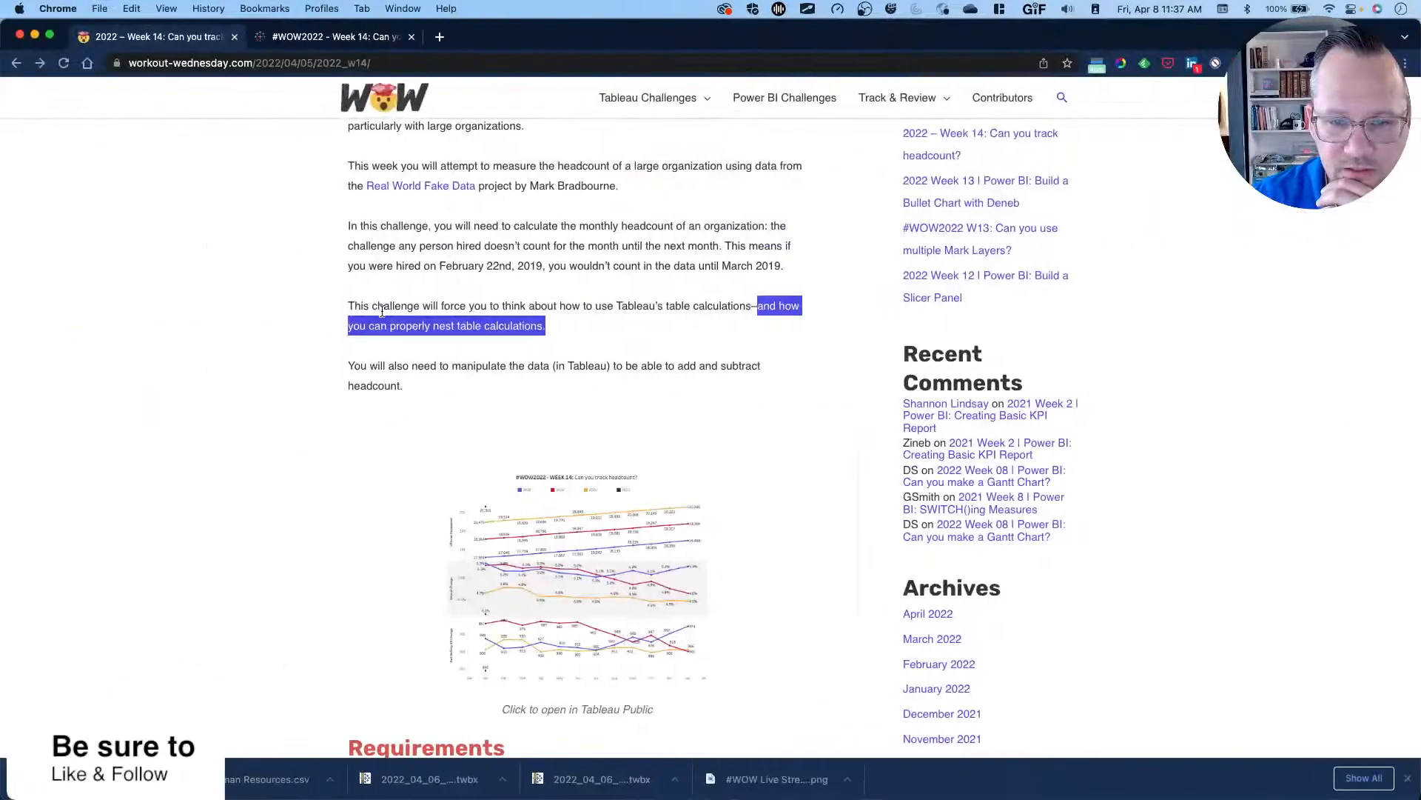
key("ctrl+Tab")
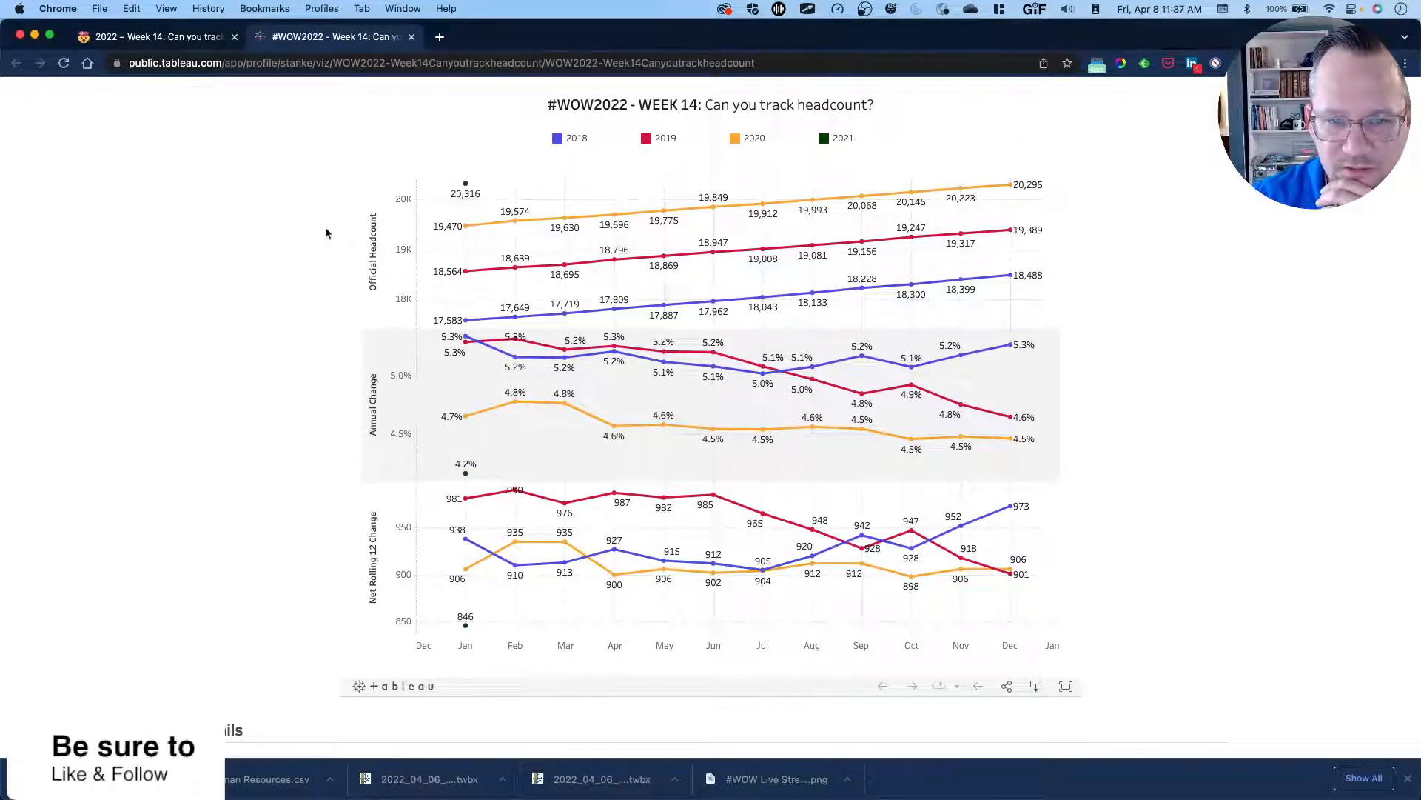
key("ctrl+Right")
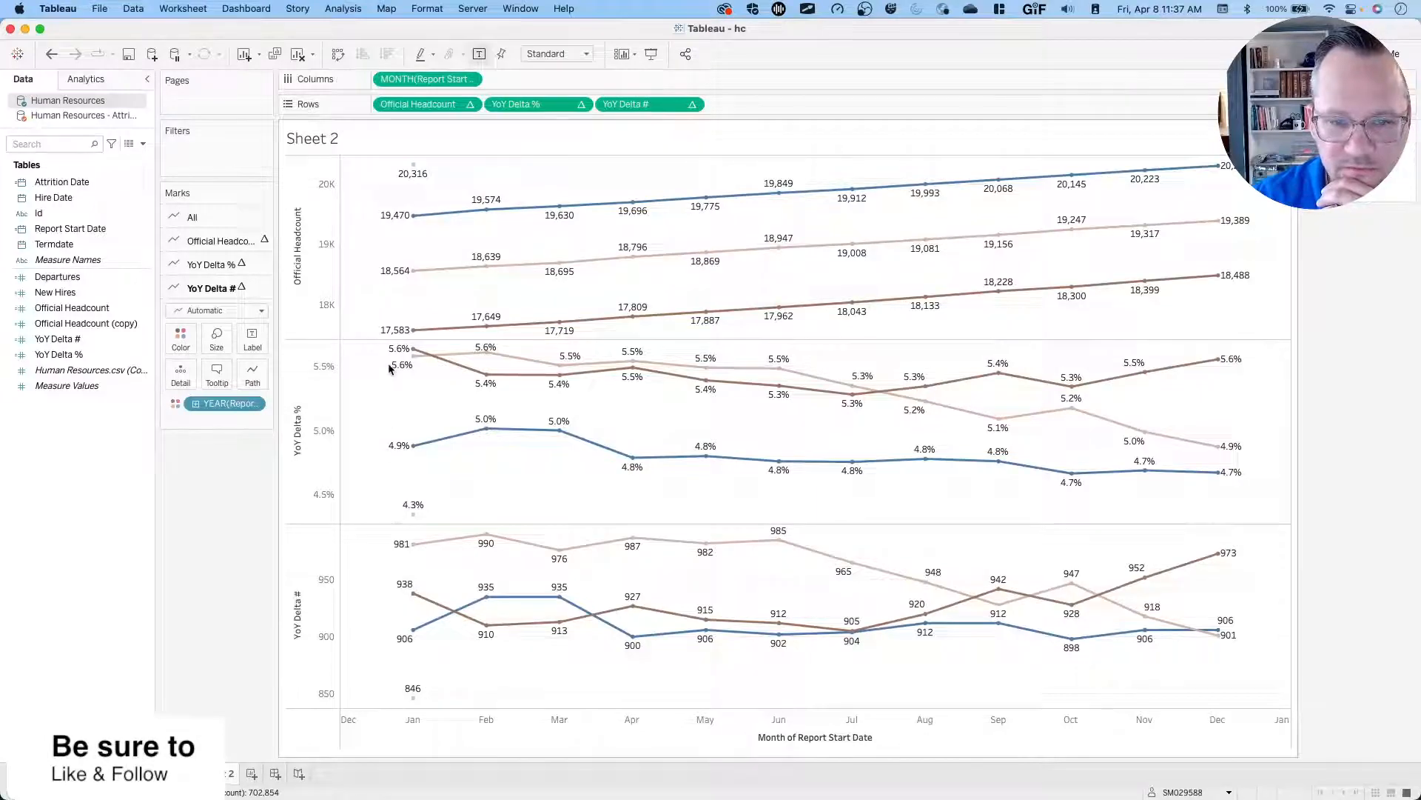
key("ctrl+Left")
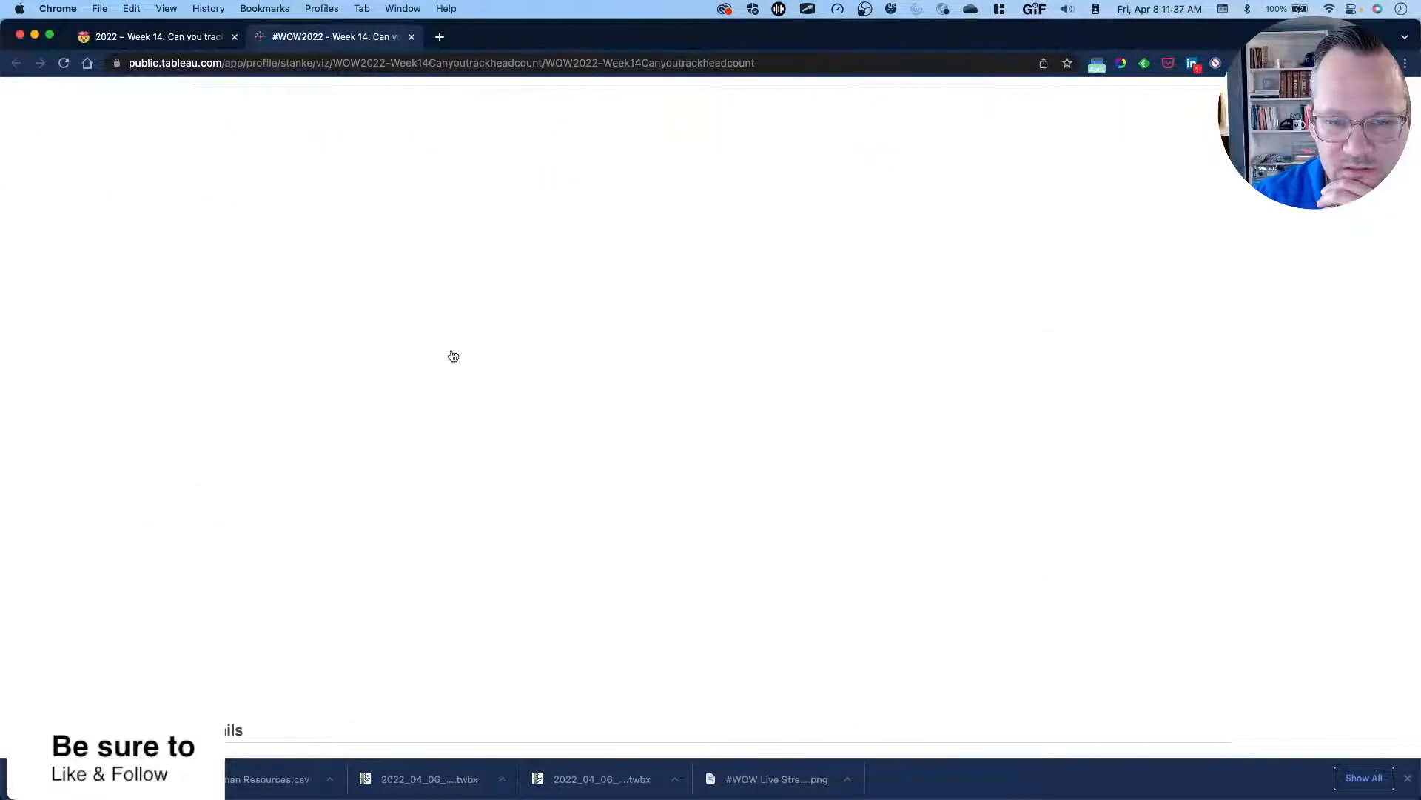
key("ctrl+Right")
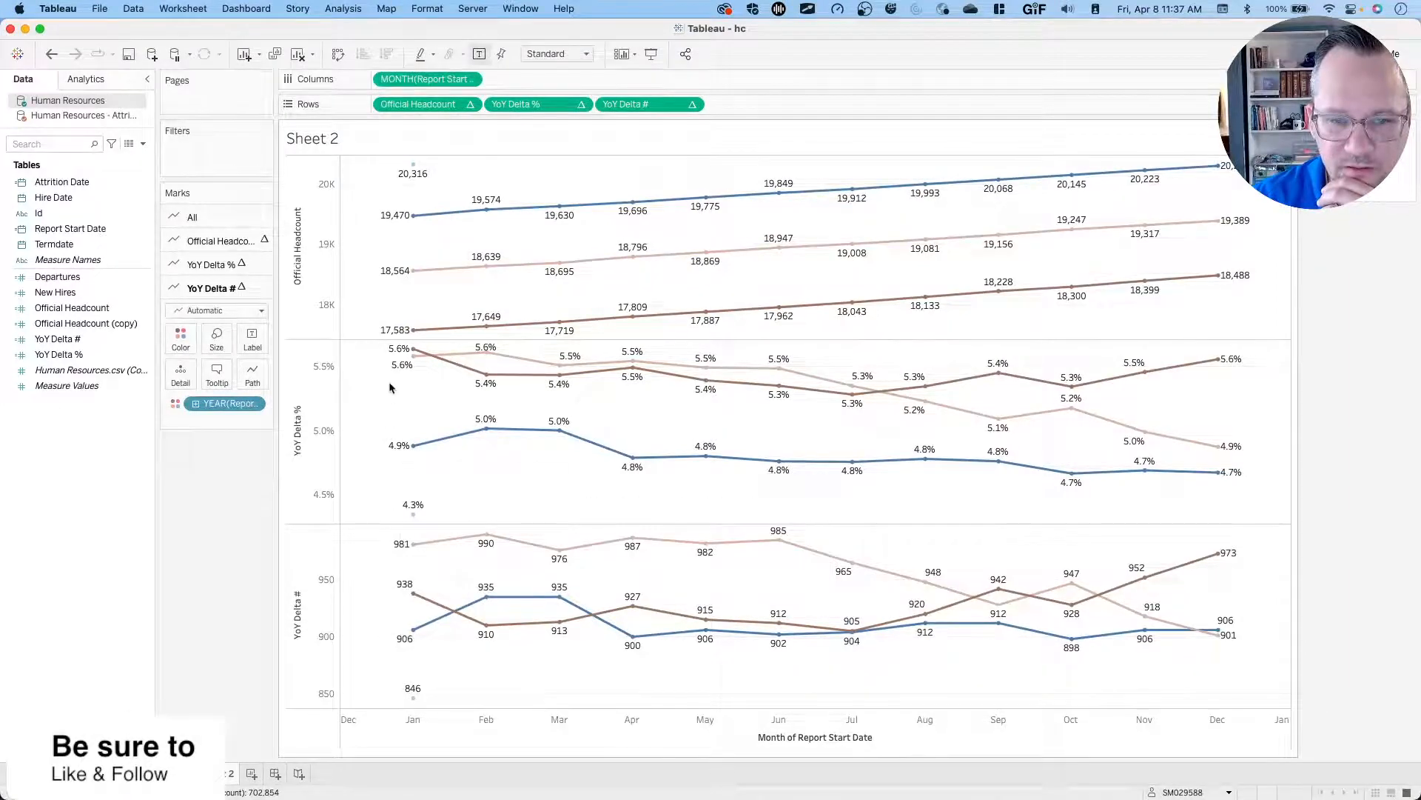
key("ctrl+Left")
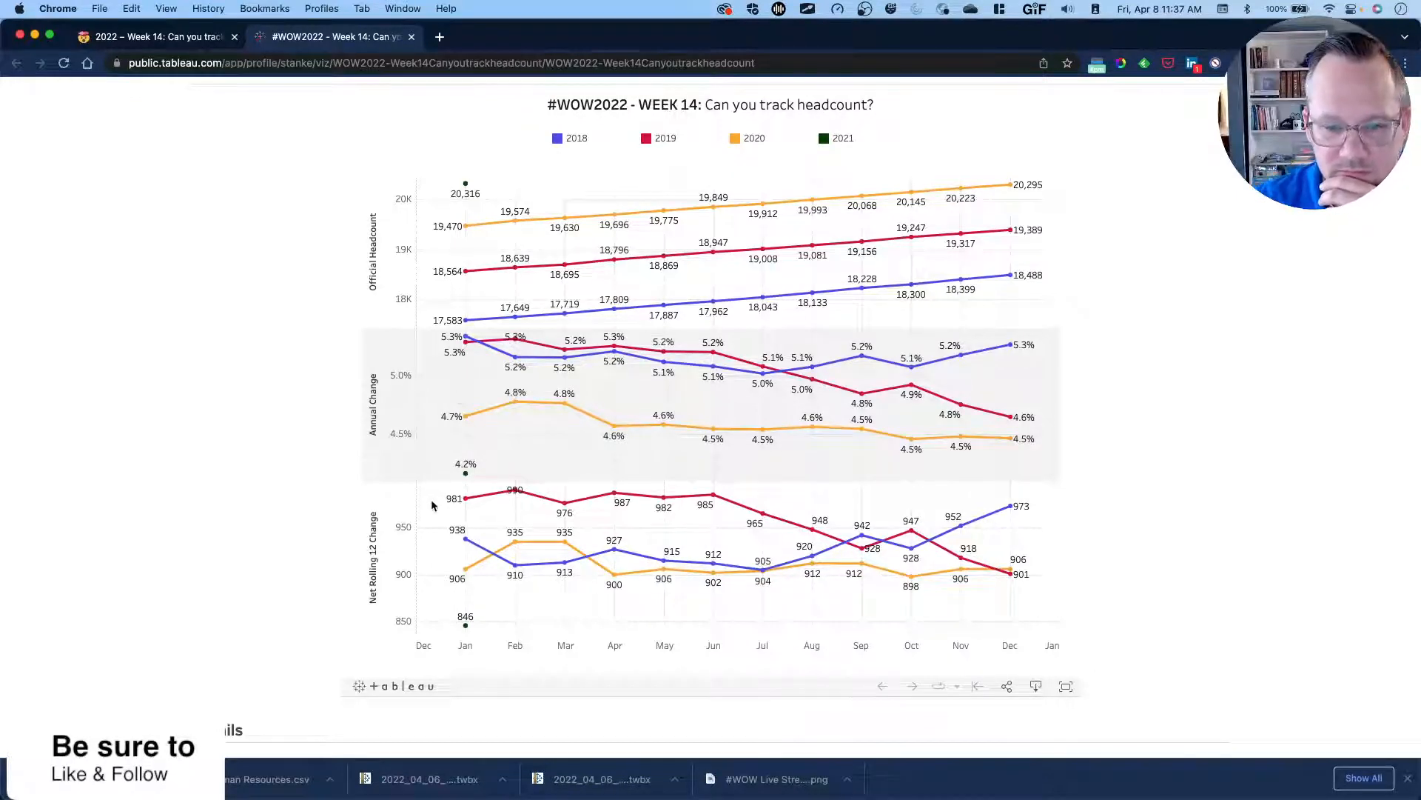
key("ctrl+Right")
key("ctrl+Left")
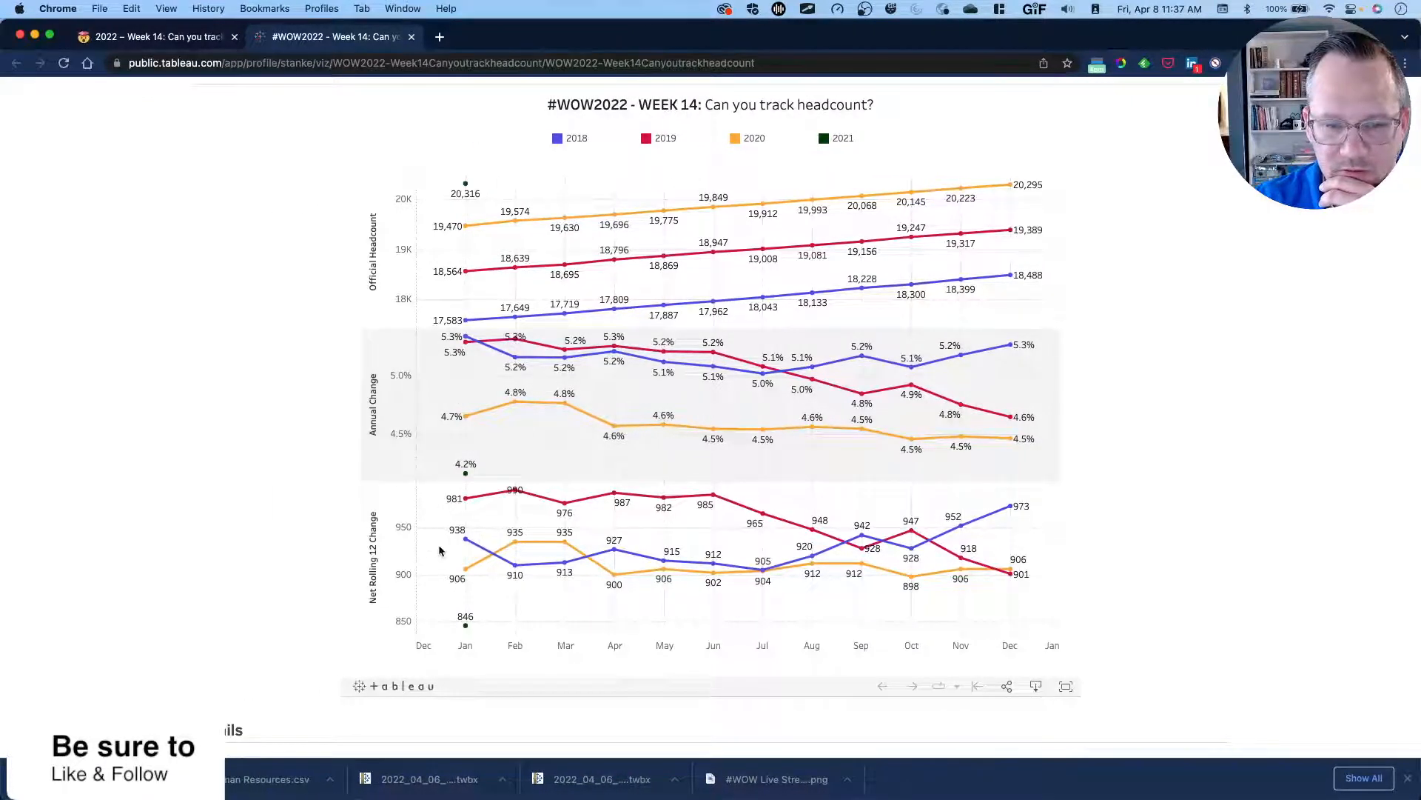
key("ctrl+Right")
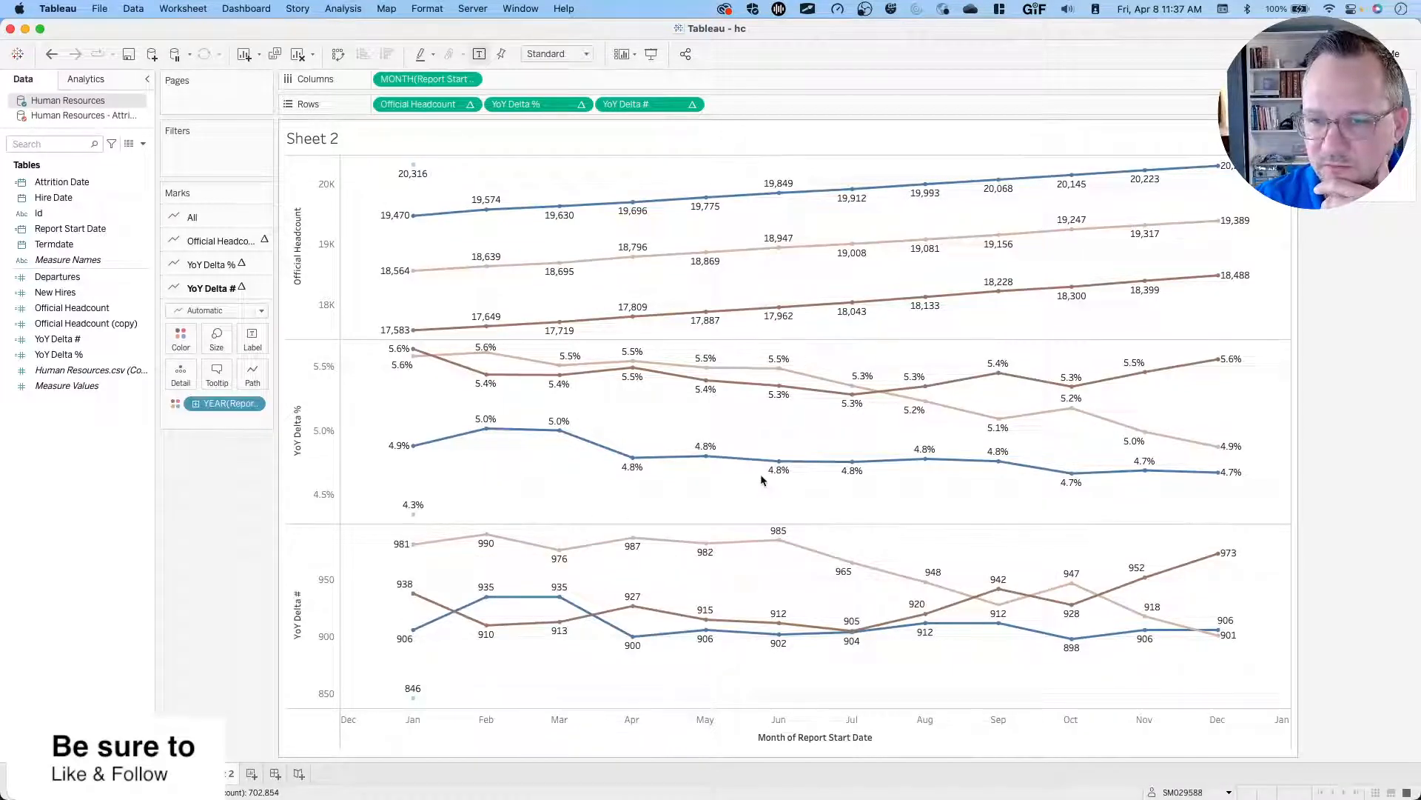
Compare the monthly YoY Delta % labels in Sheet 2 with the Annual Change labels of the reference chart in Chrome.
mouse_move(413, 503)
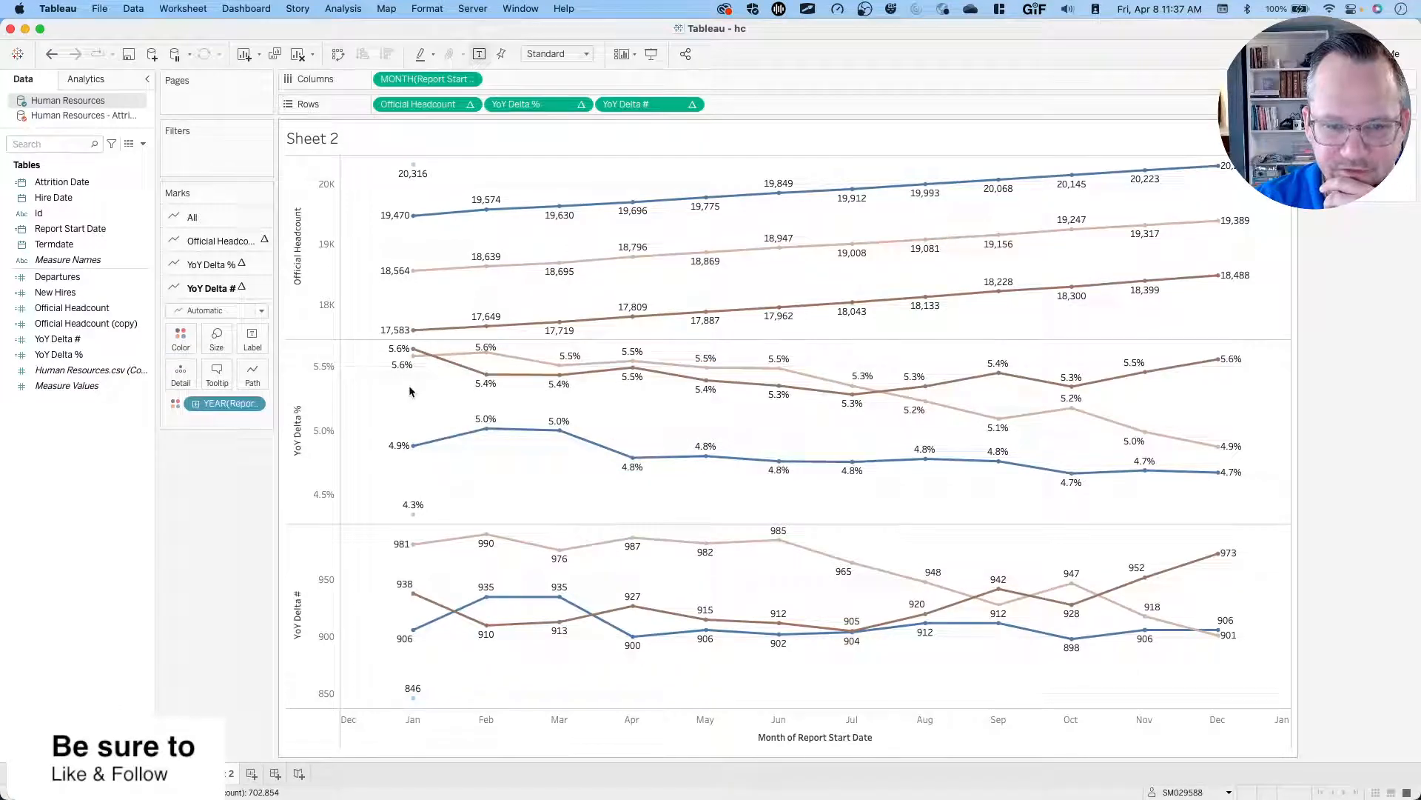
key("ctrl+Left")
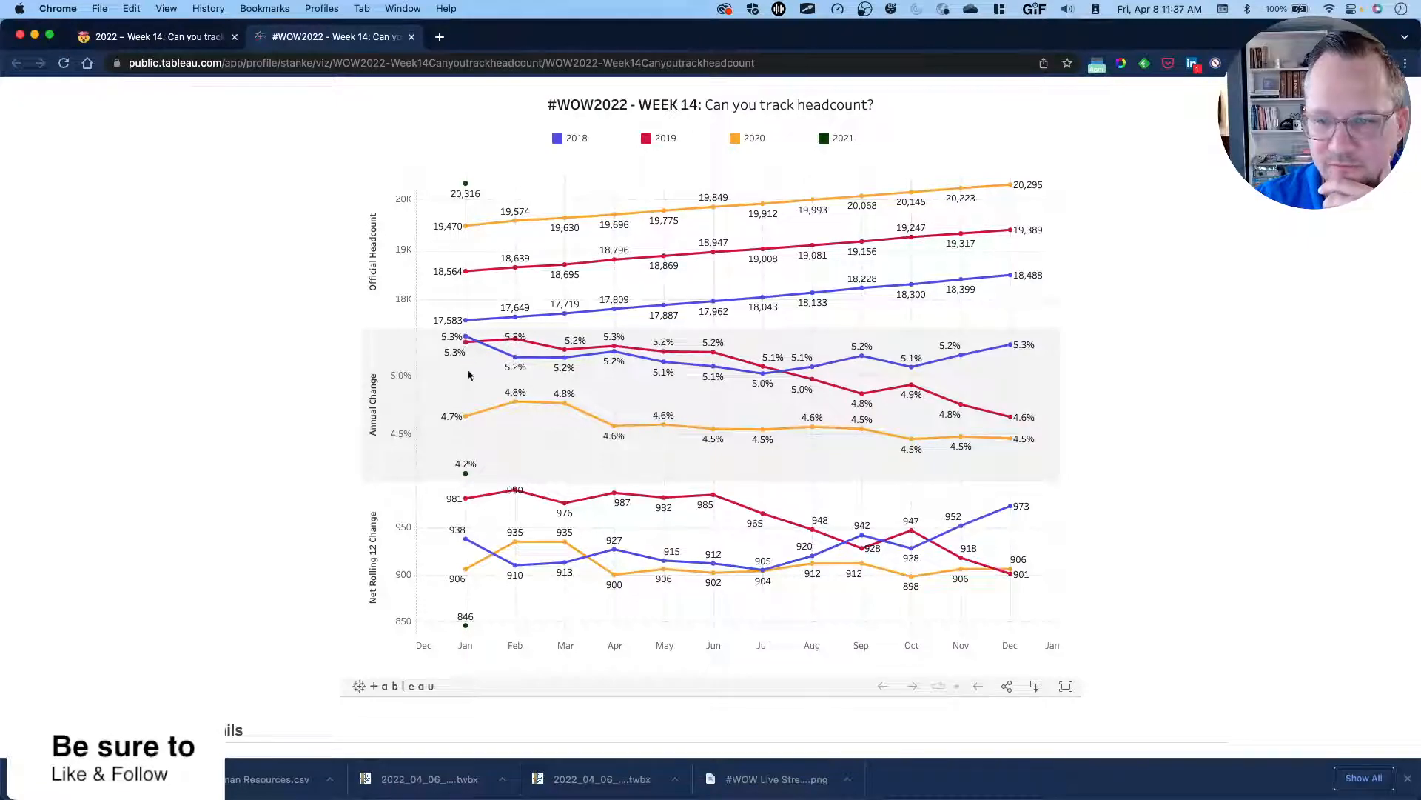
key("ctrl+Right")
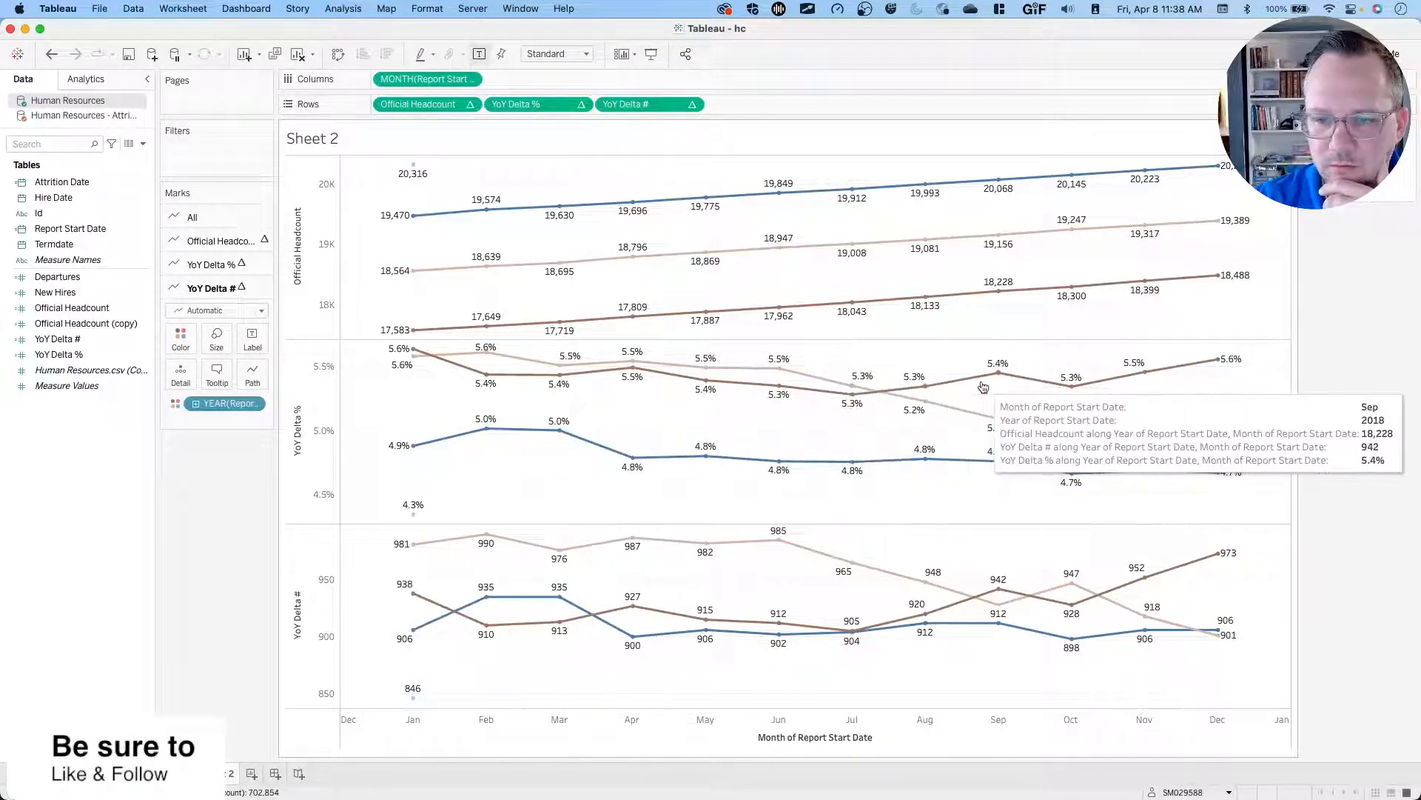
key("ctrl+Left")
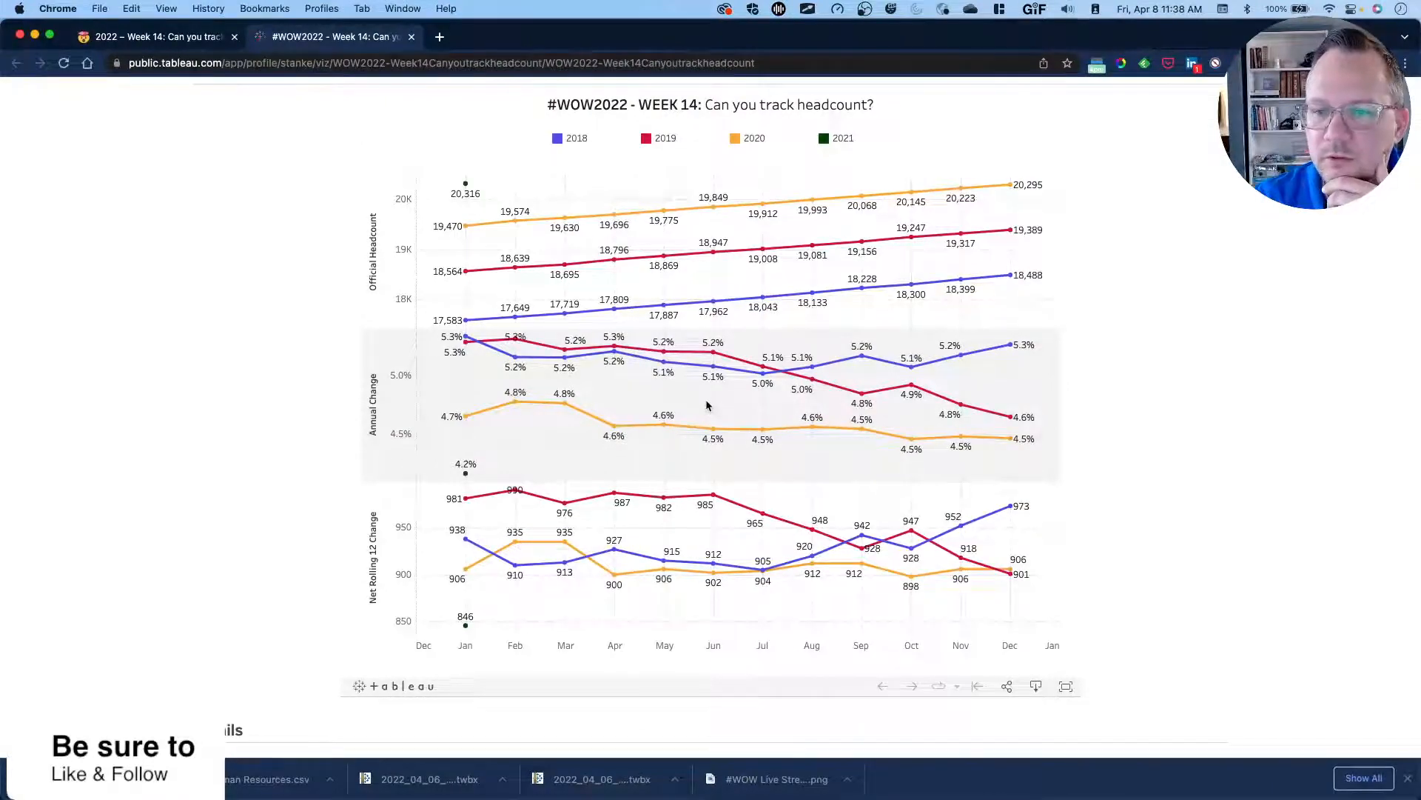
key("ctrl+Right")
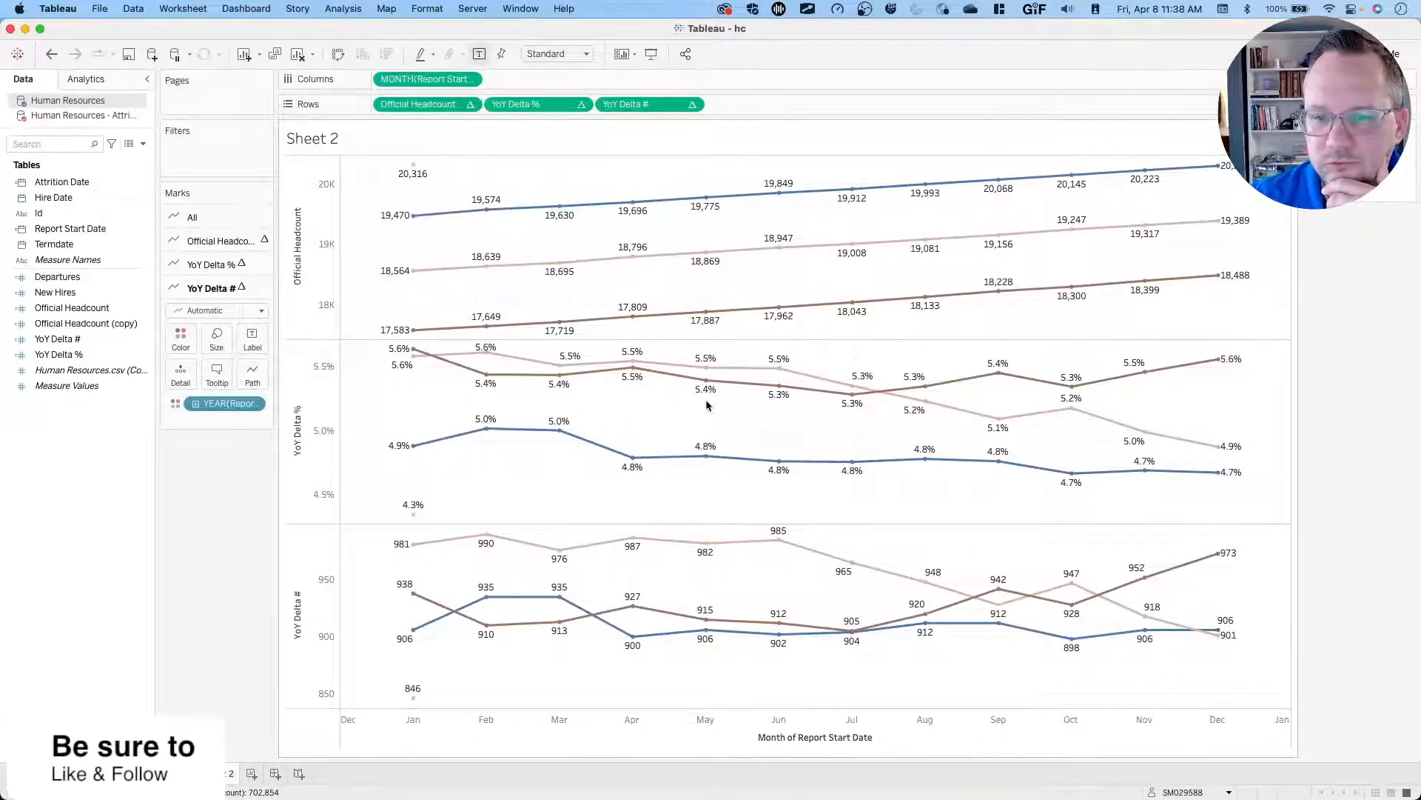
key("ctrl+Left")
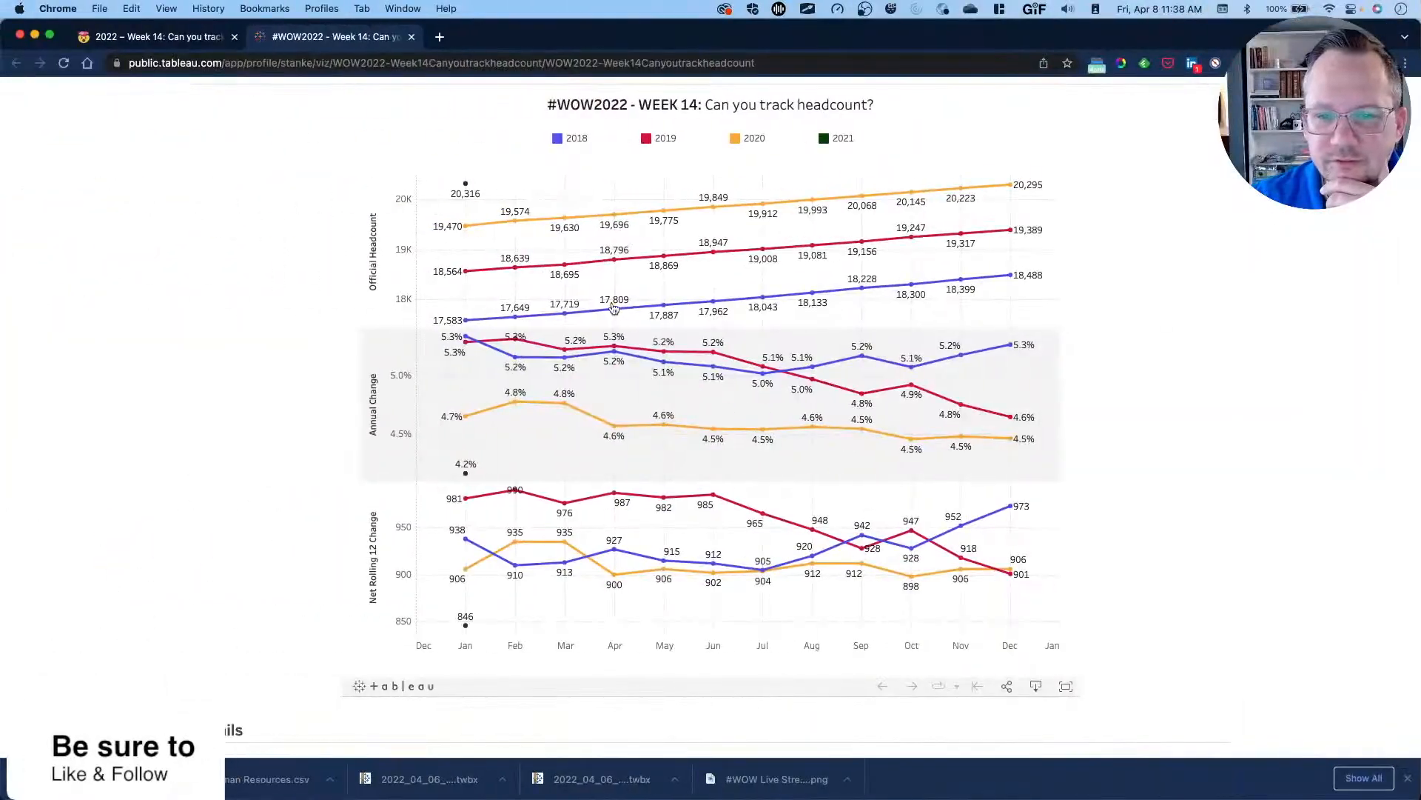
key("ctrl+Right")
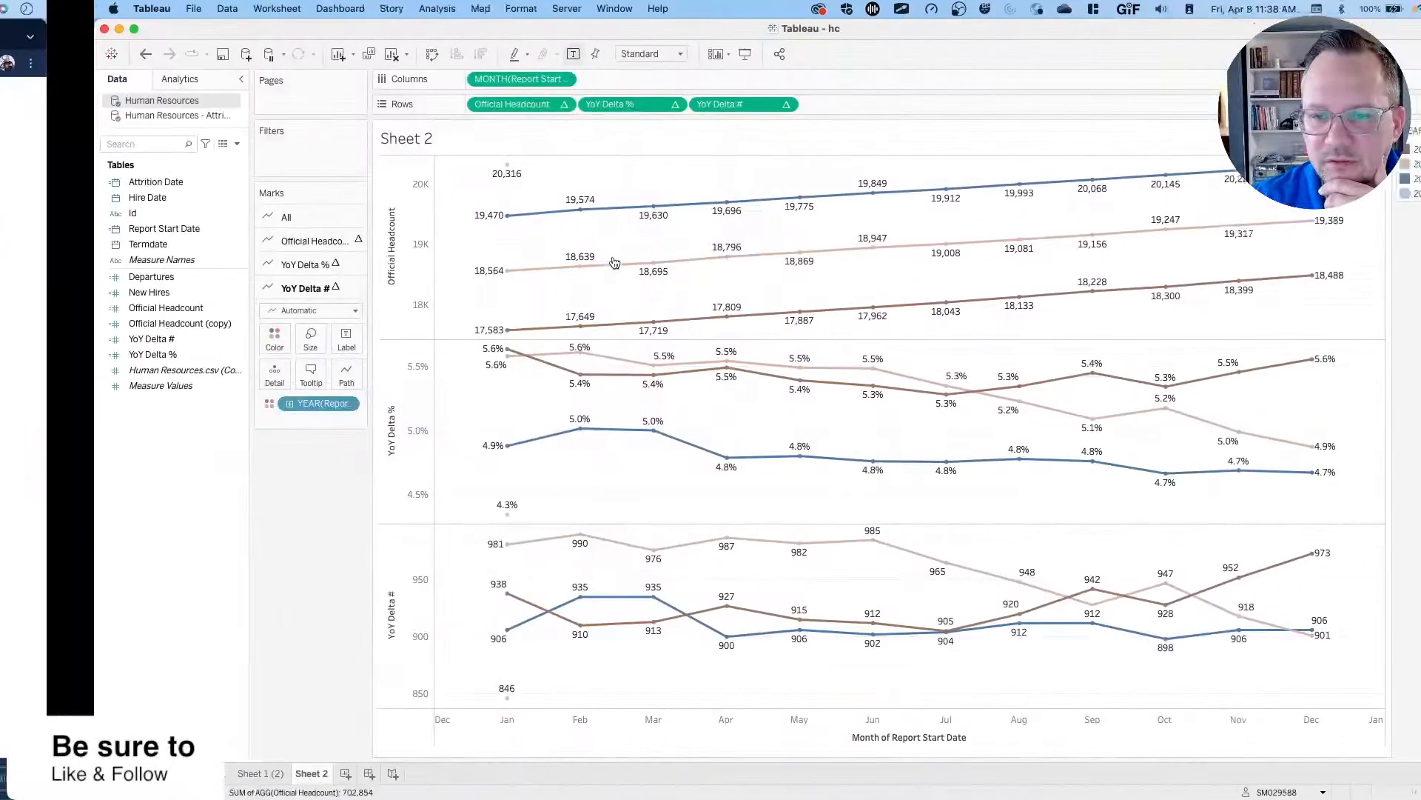
mouse_move(634, 260)
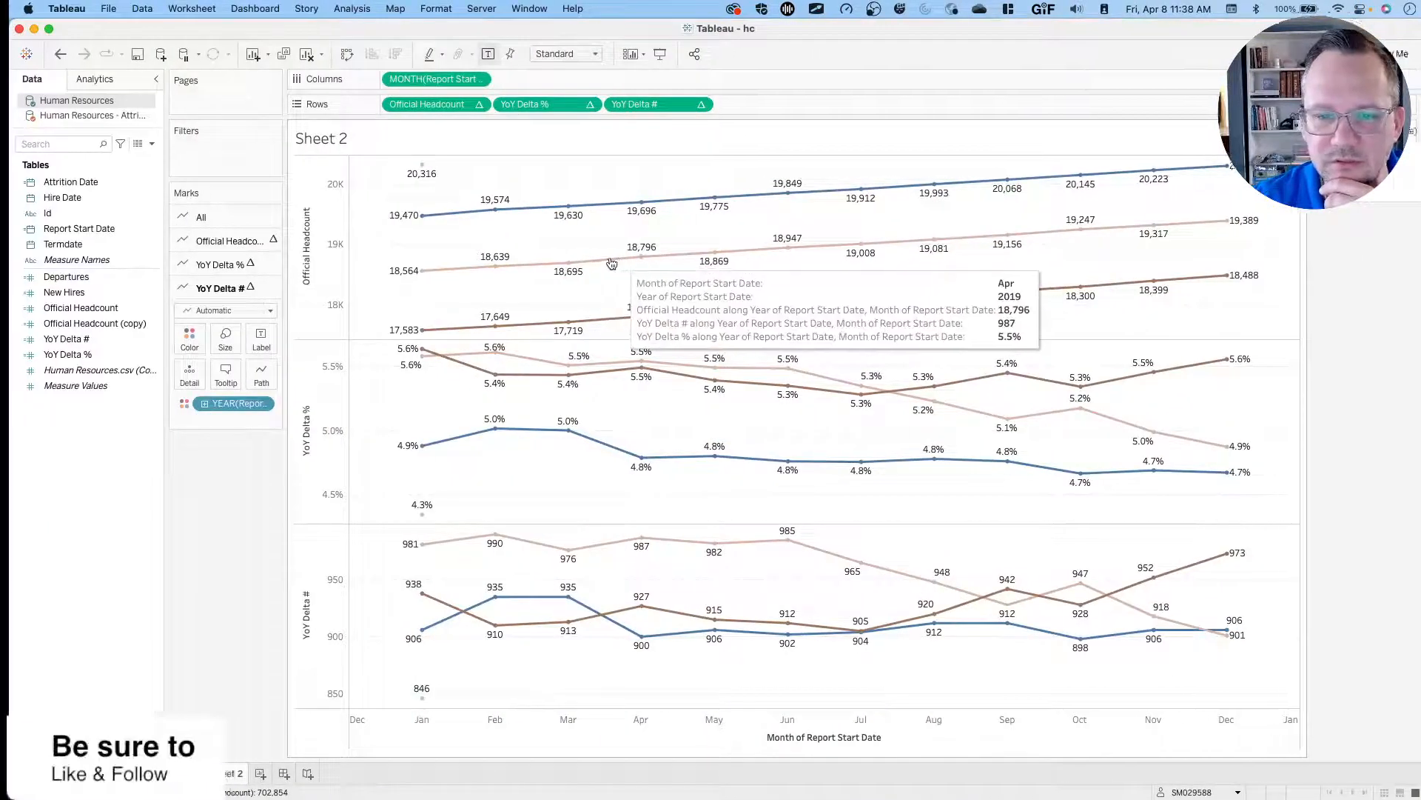
key("ctrl+Left")
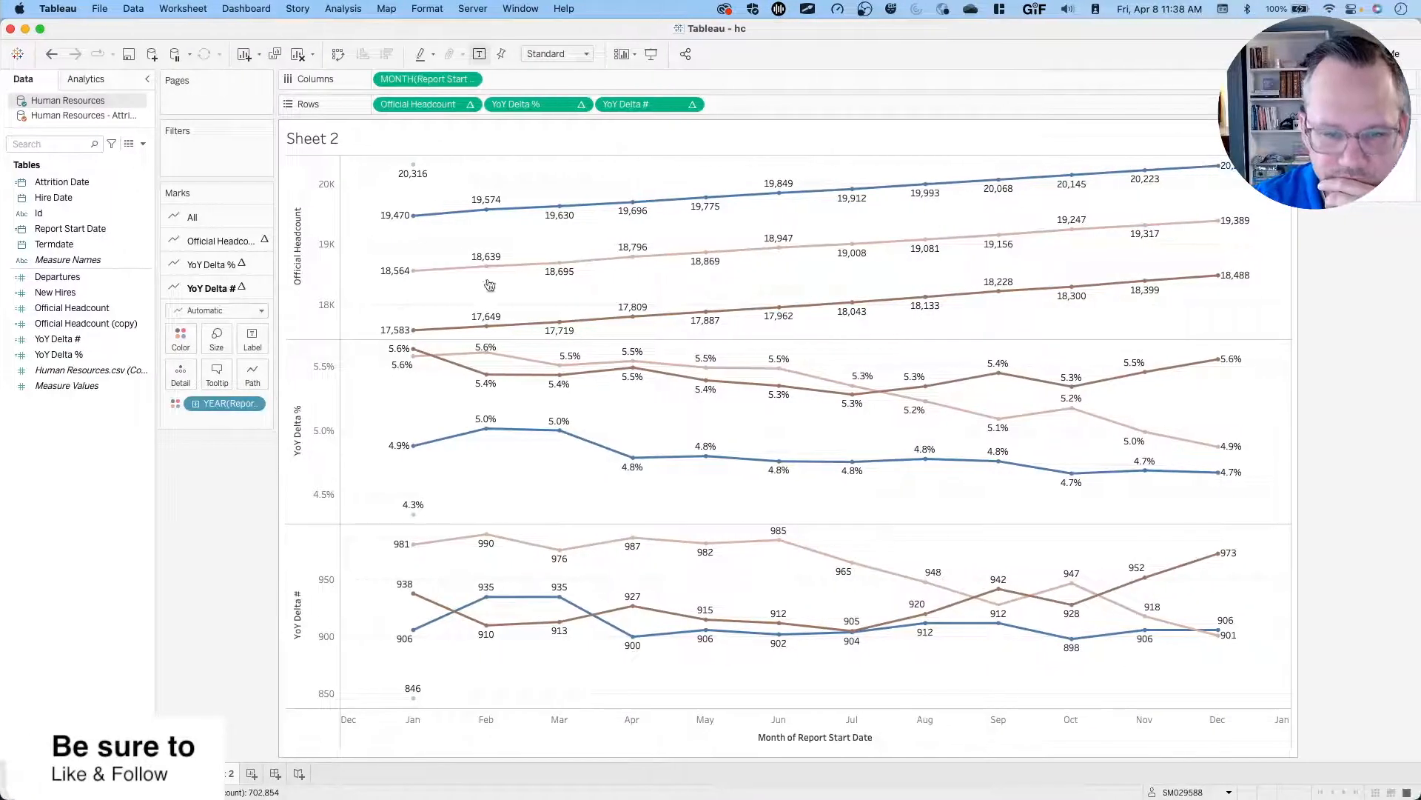
mouse_move(413, 362)
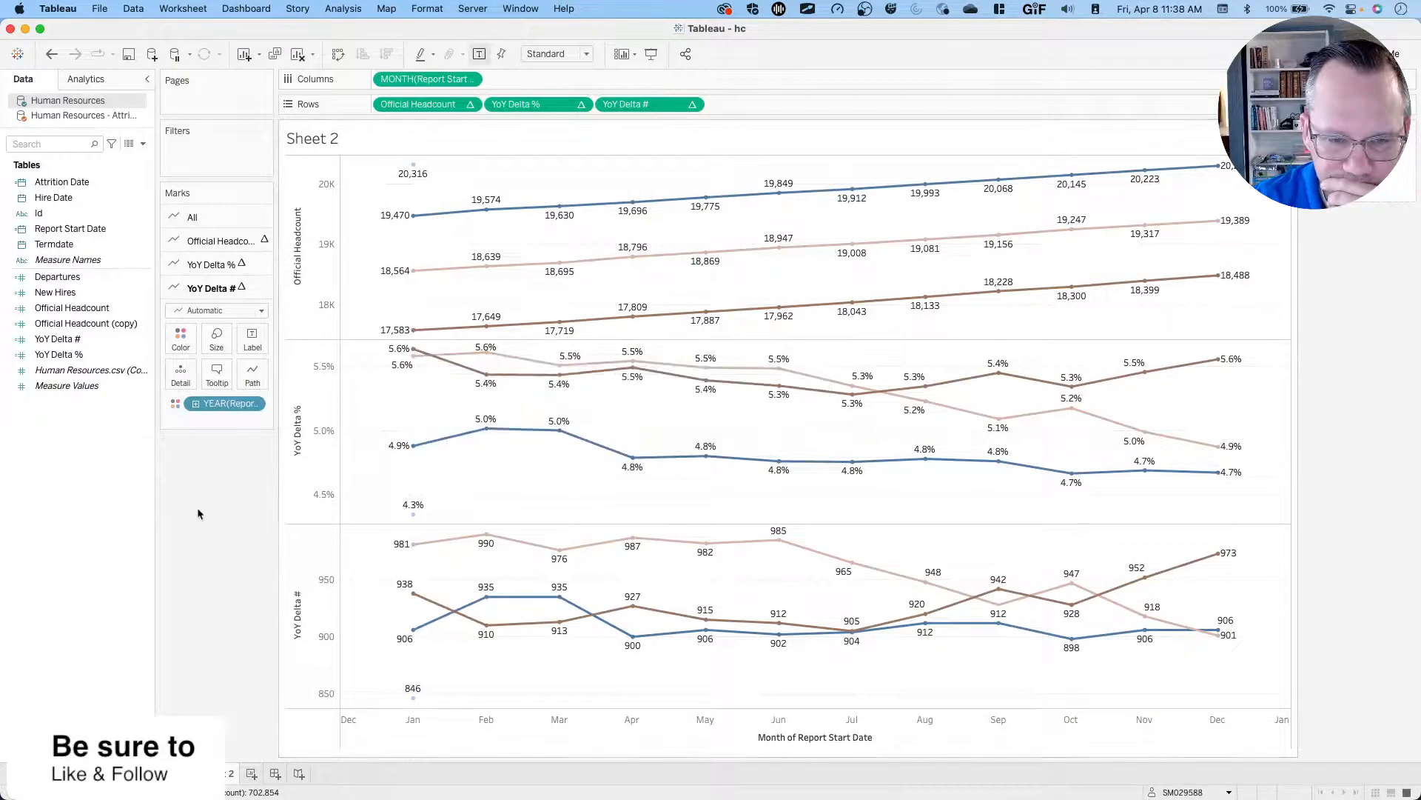
Compare the 2018 to 2021 YoY Delta values in the Sheet 1 (2) table with those in Sheet 1.
left_click(167, 773)
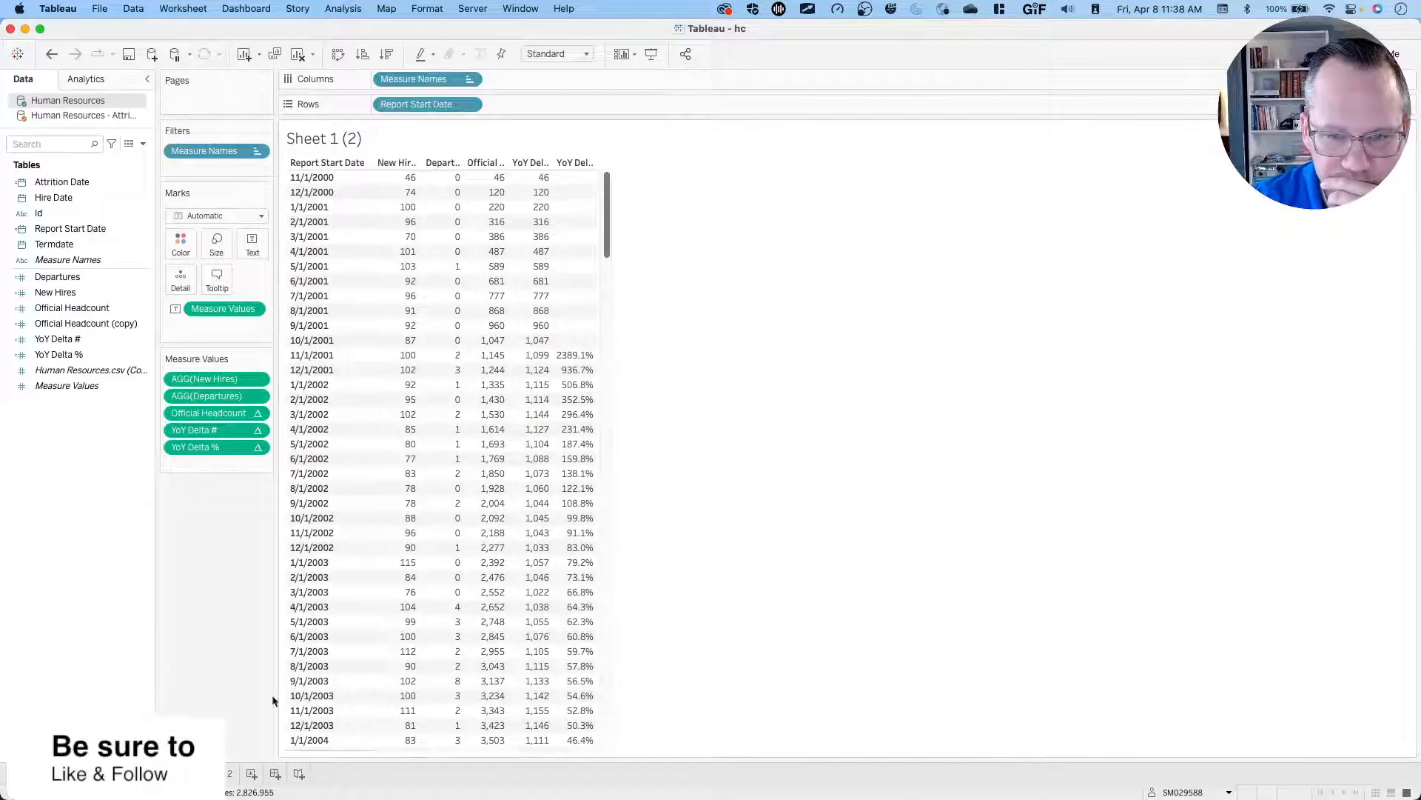
scroll(460, 548, "down", 10)
scroll(459, 549, "down", 20)
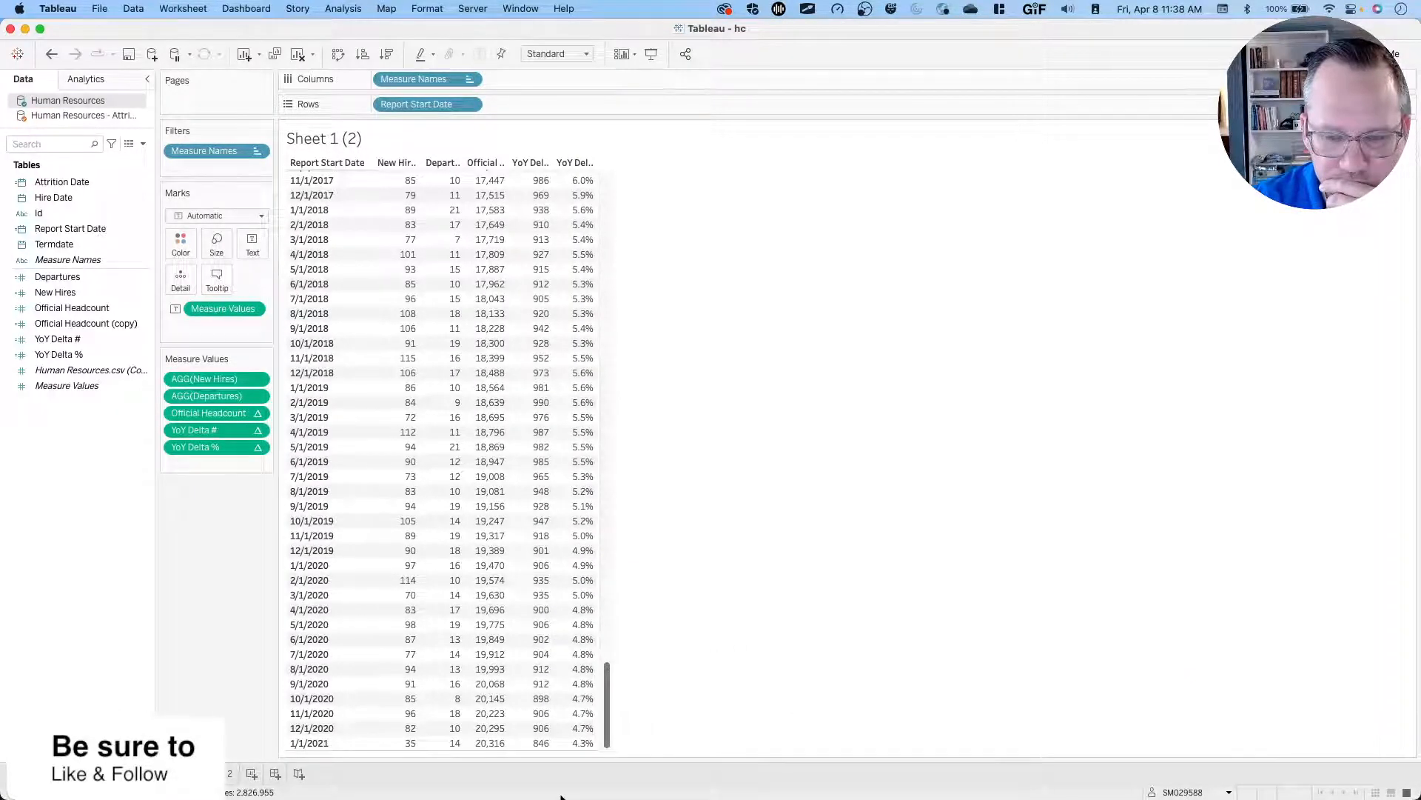
left_click(108, 773)
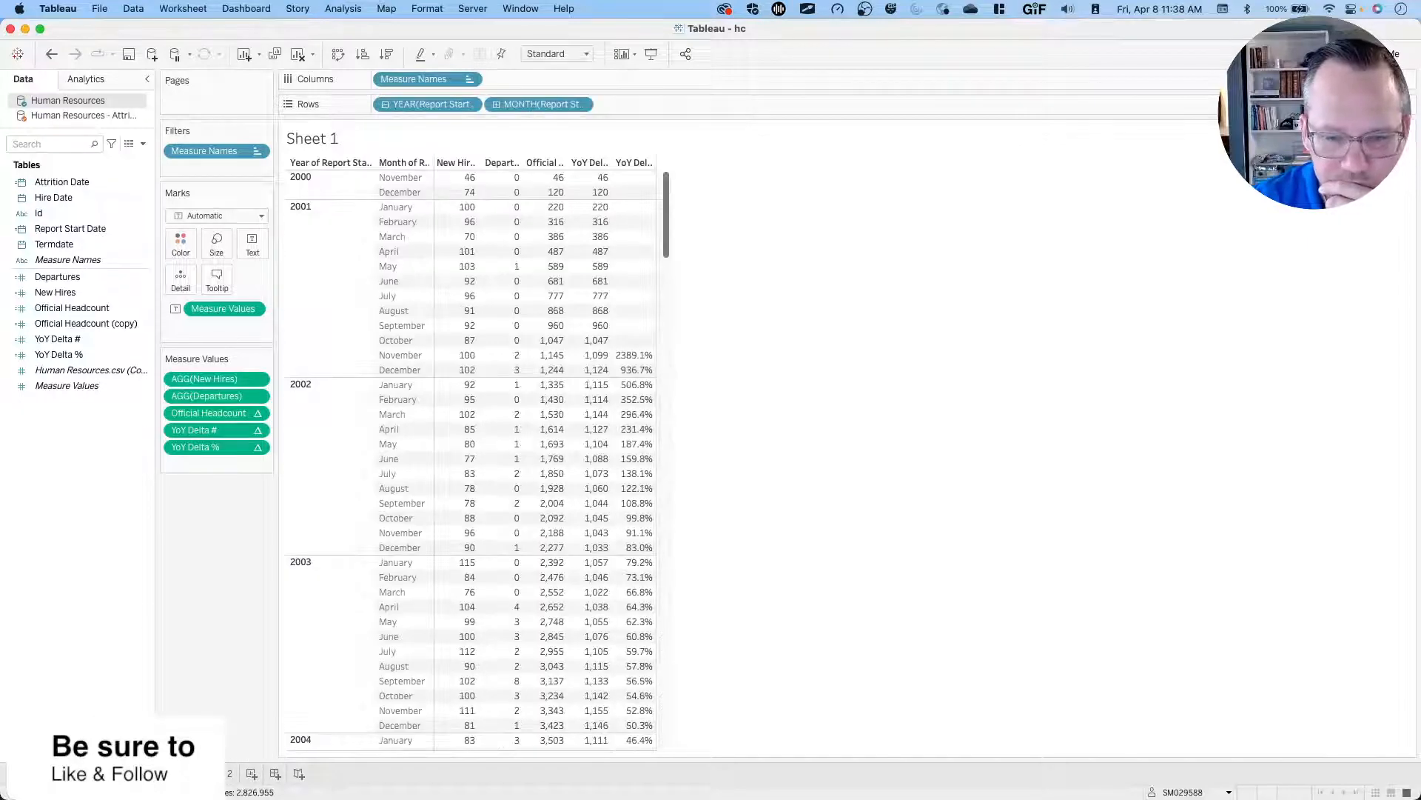
scroll(495, 474, "down", 20)
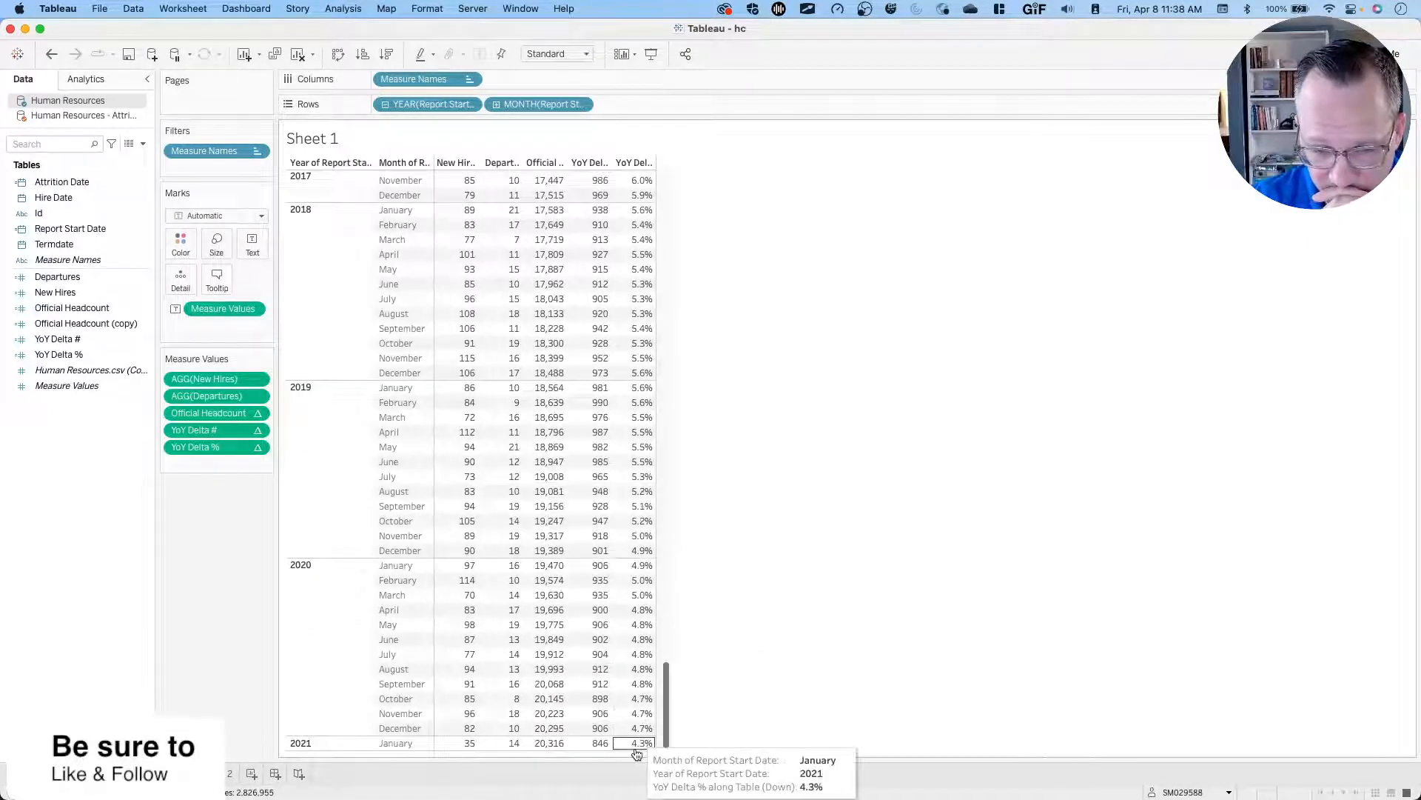
left_click(160, 774)
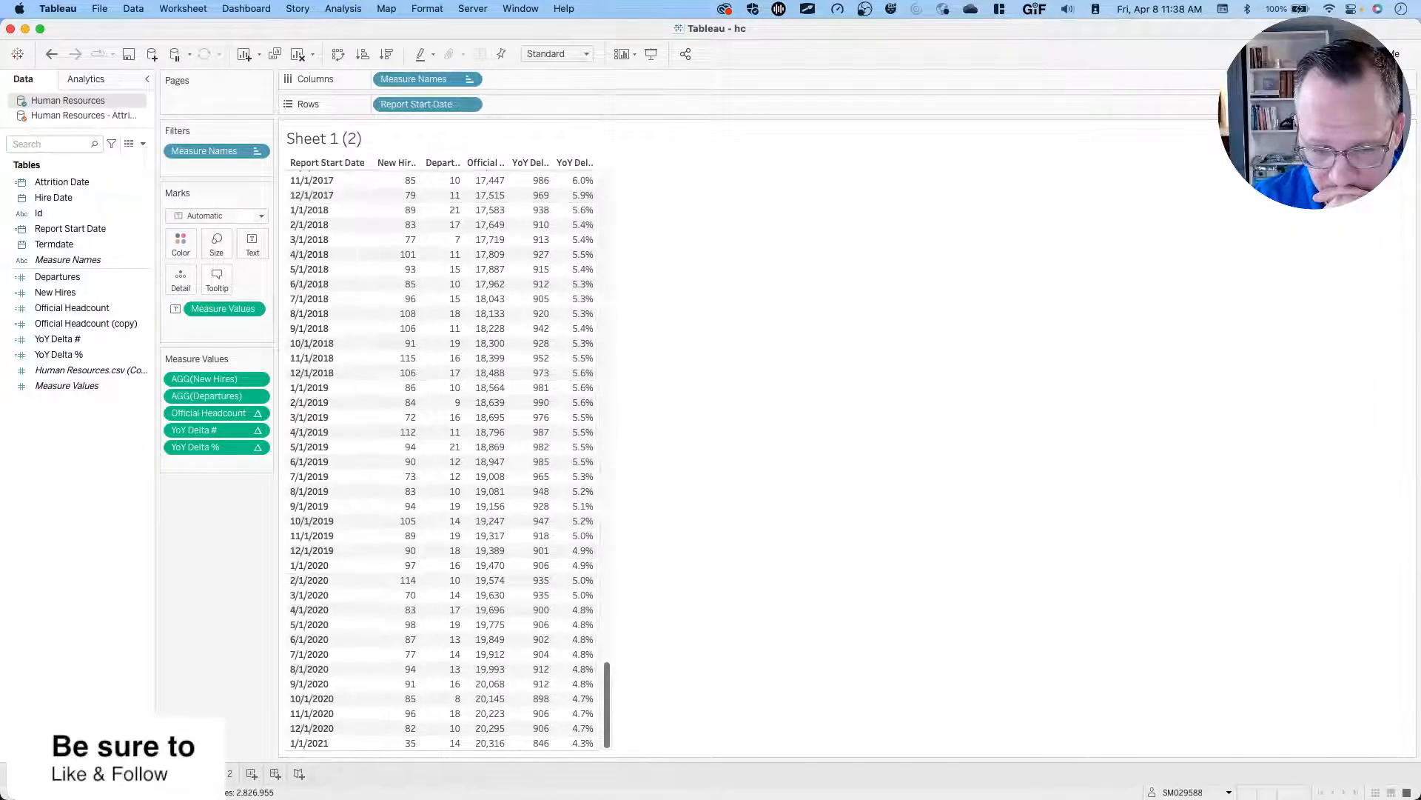
left_click(109, 774)
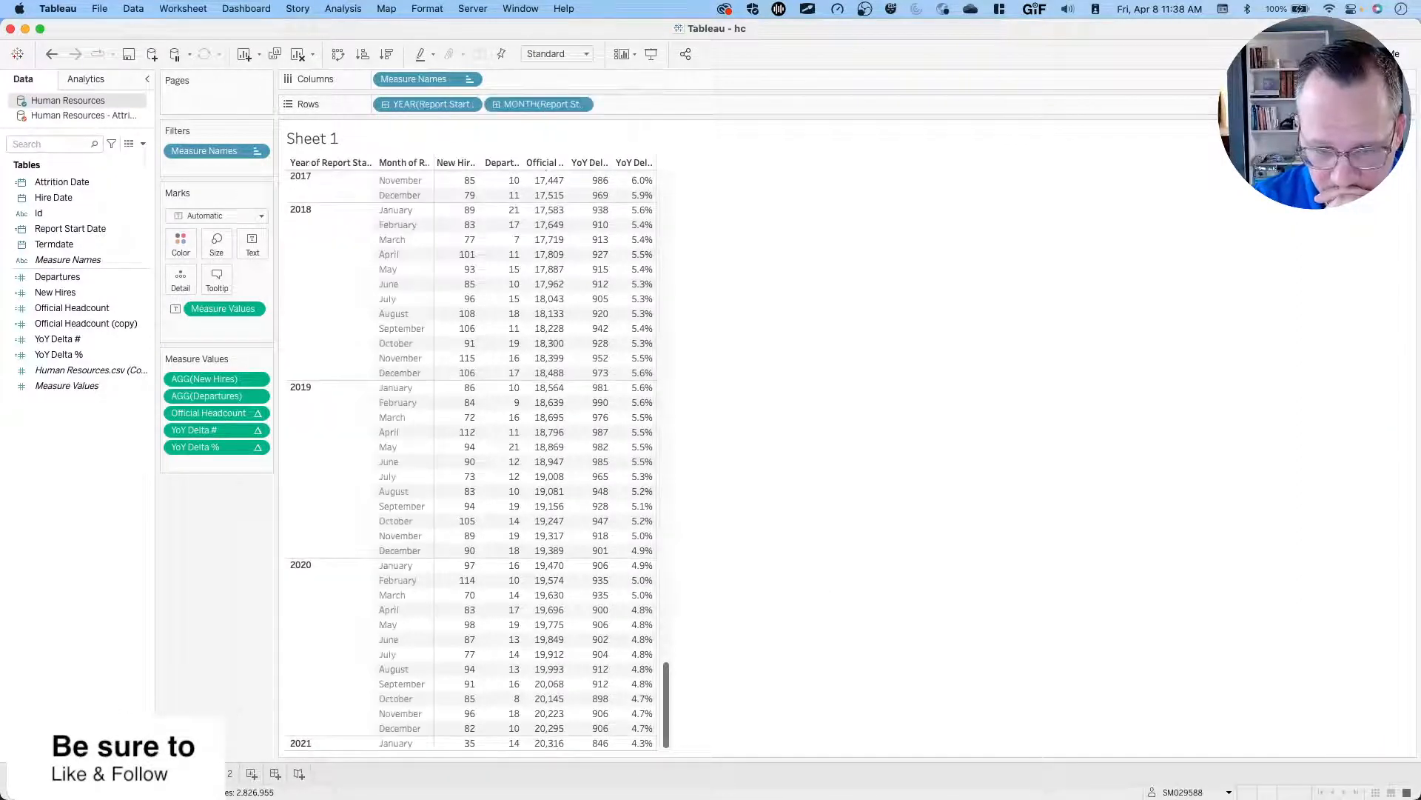
Compare the reference chart's Annual Change and Net Rolling 12 Change lines in Chrome with the Sheet 2 lines in Tableau.
key("ctrl+Left")
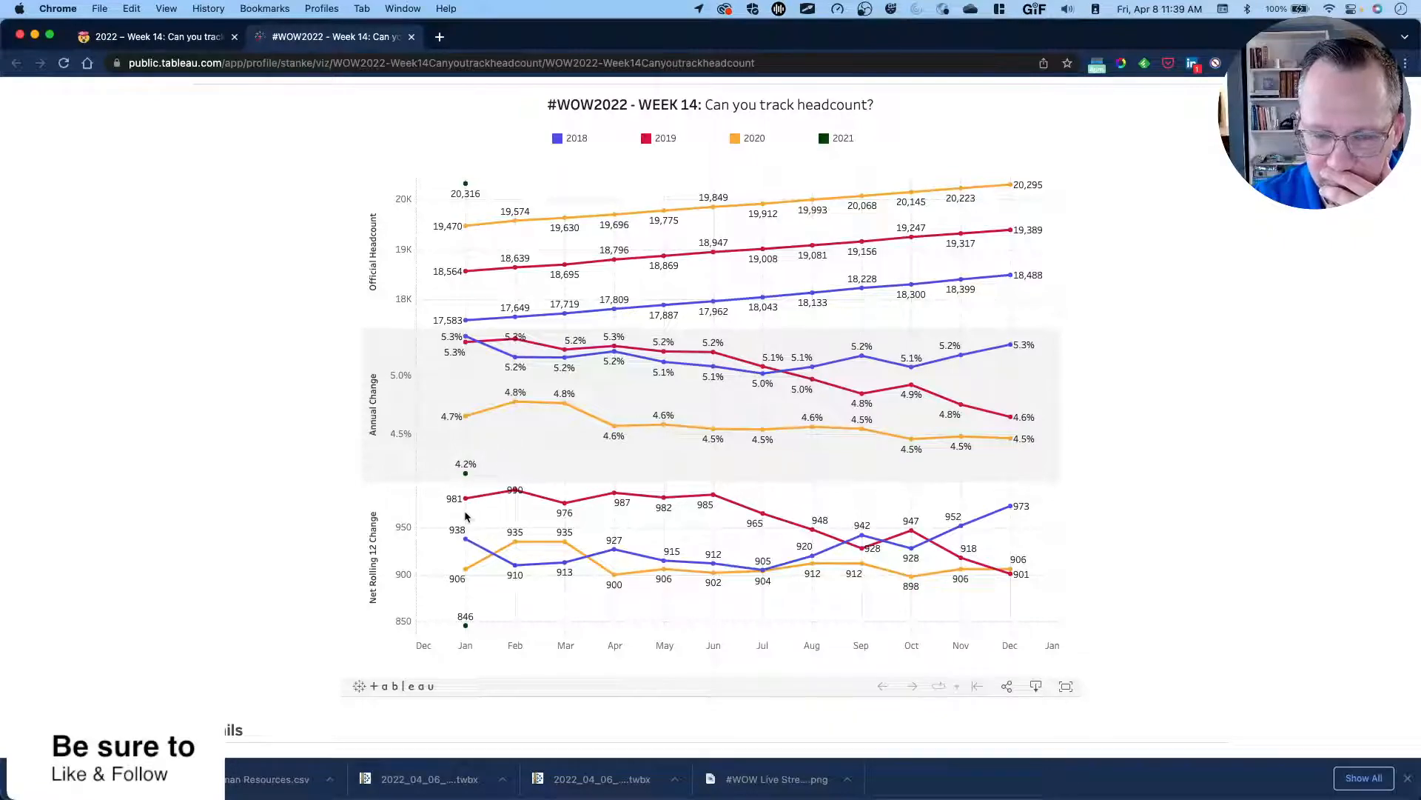
key("super+Tab")
left_click(220, 774)
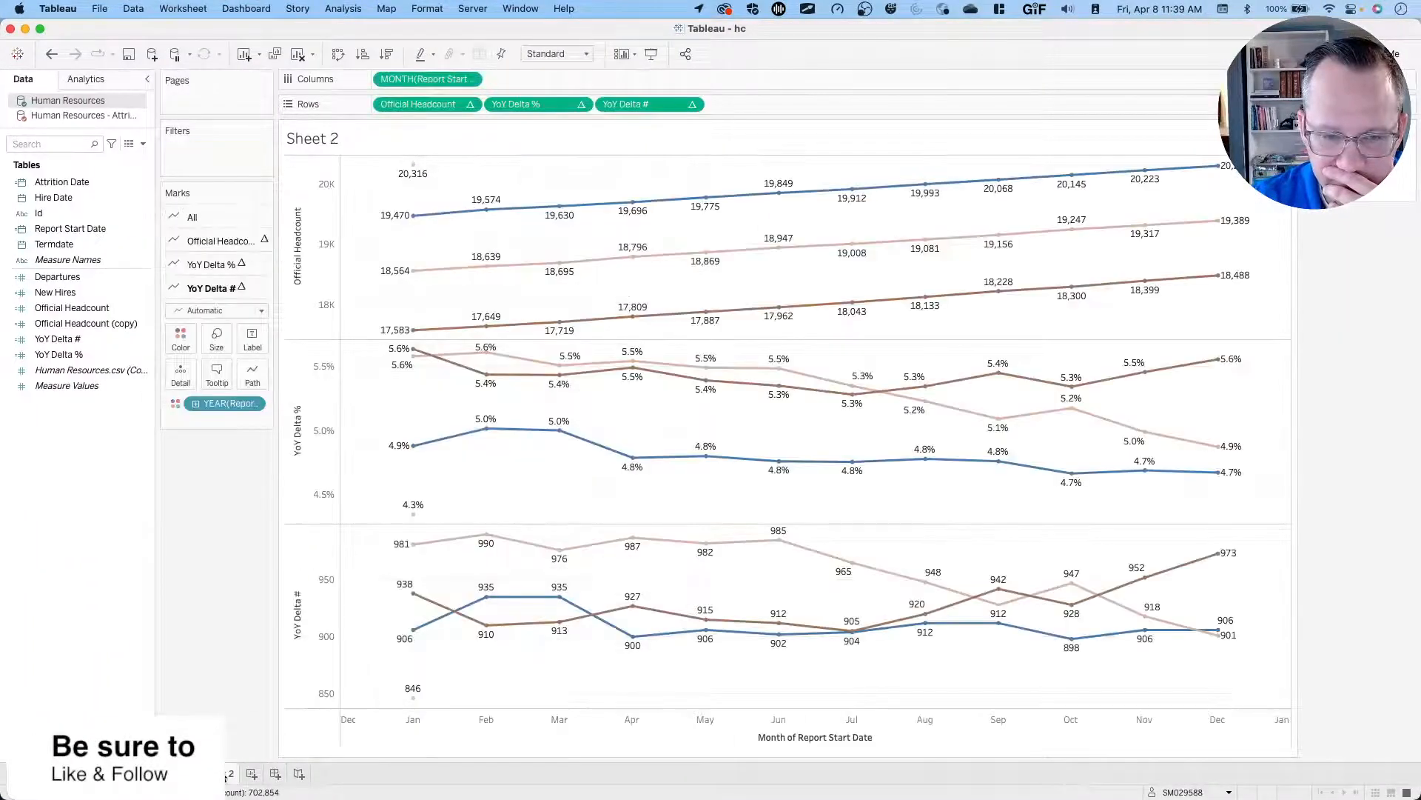
key("super+Tab")
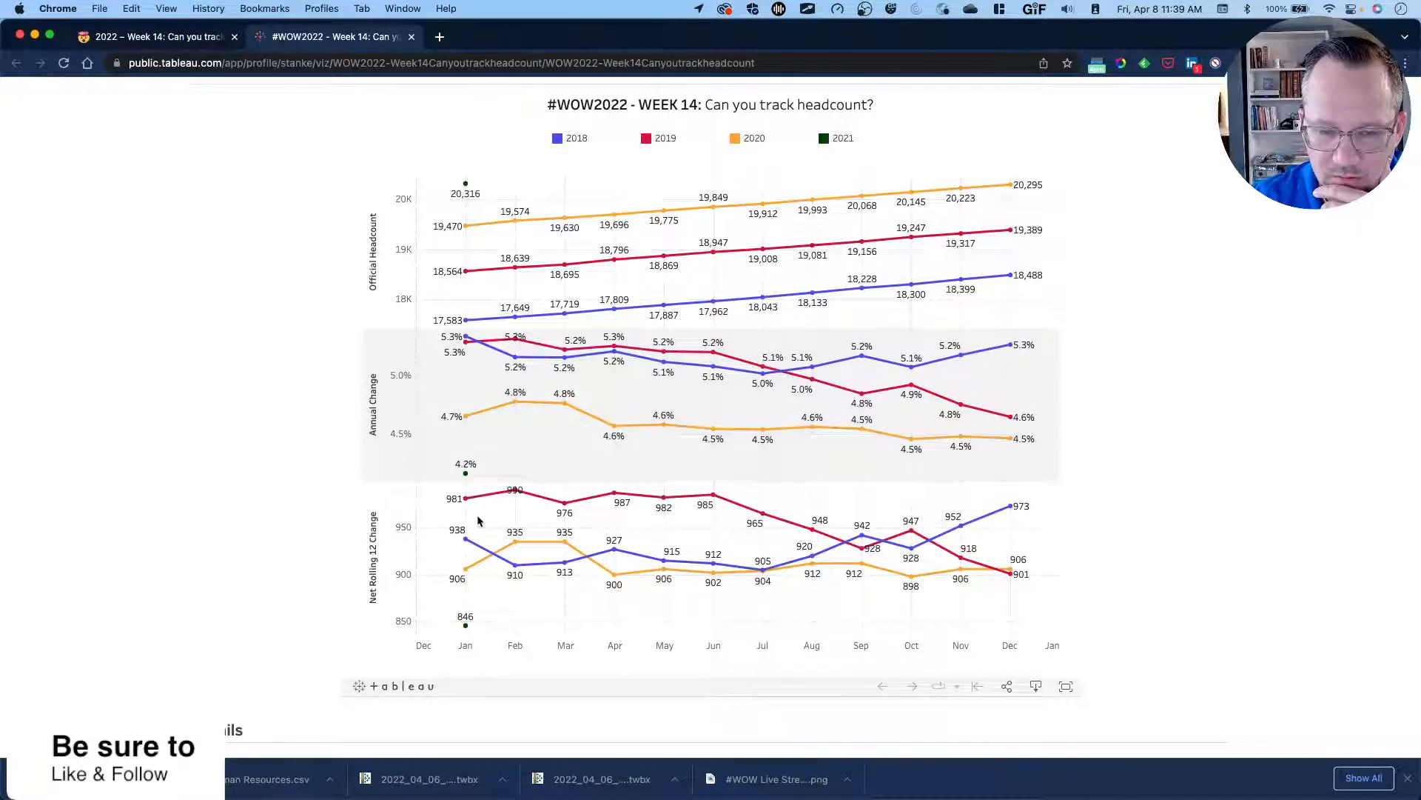
Open the Calculator over the reference chart for a manual check of its values, and close it.
mouse_move(672, 789)
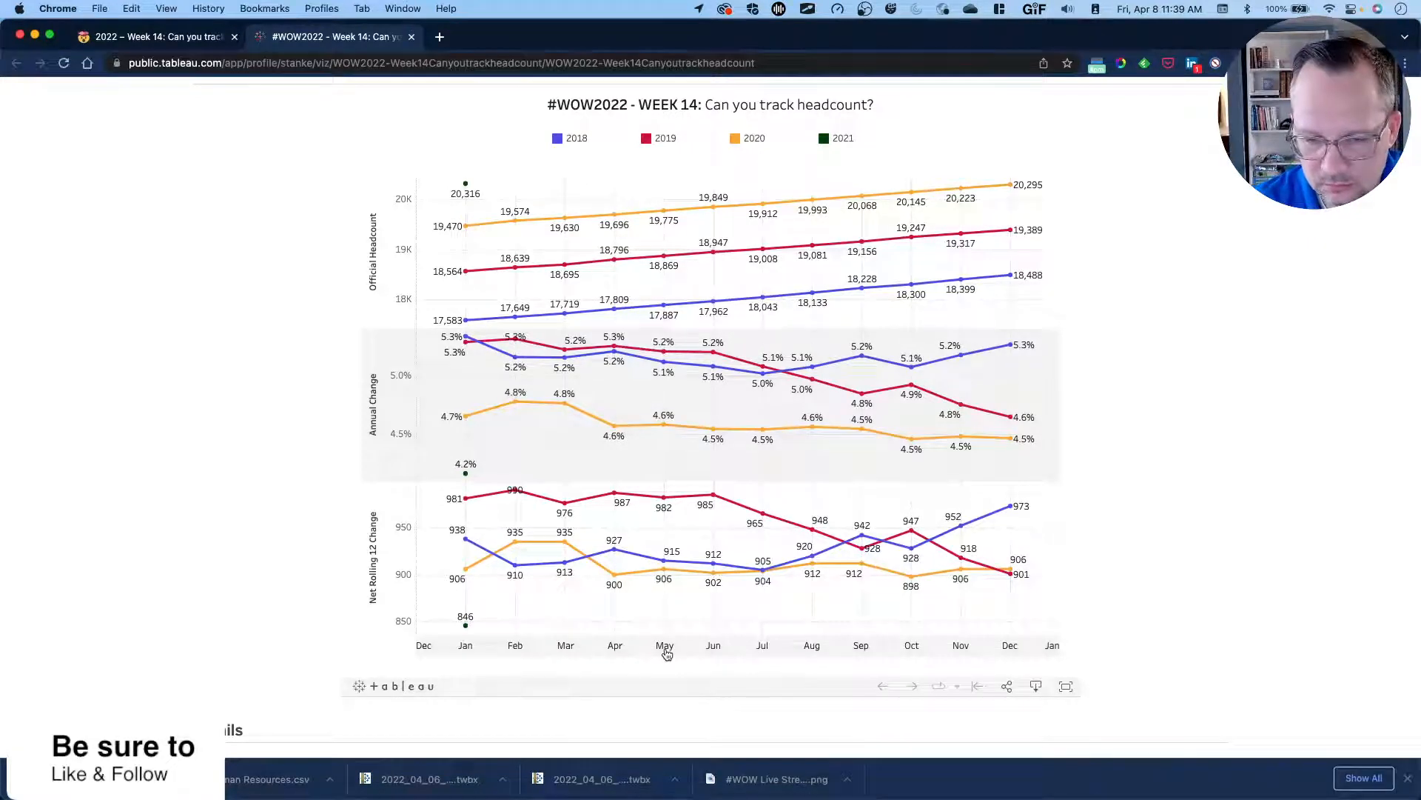
key("super+space")
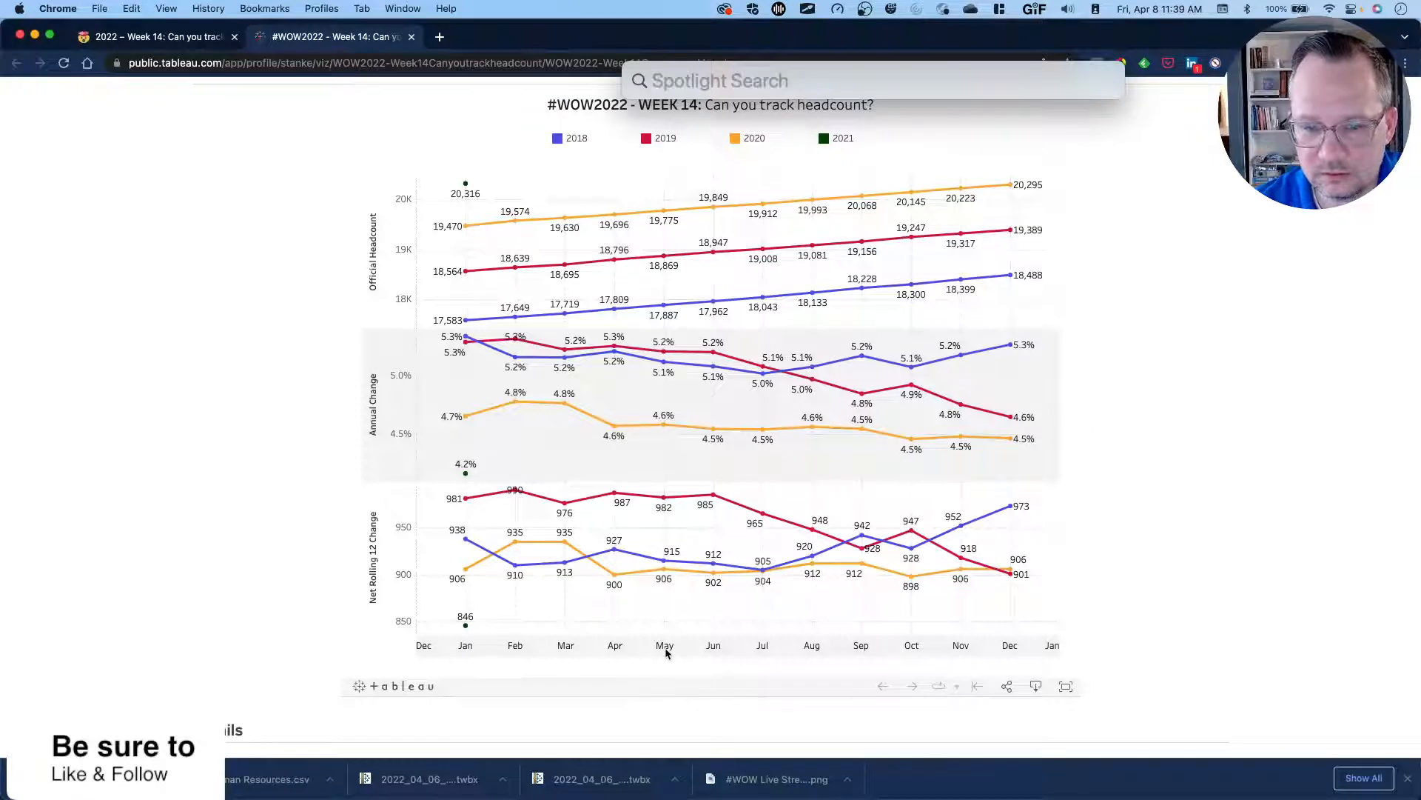
type("calc")
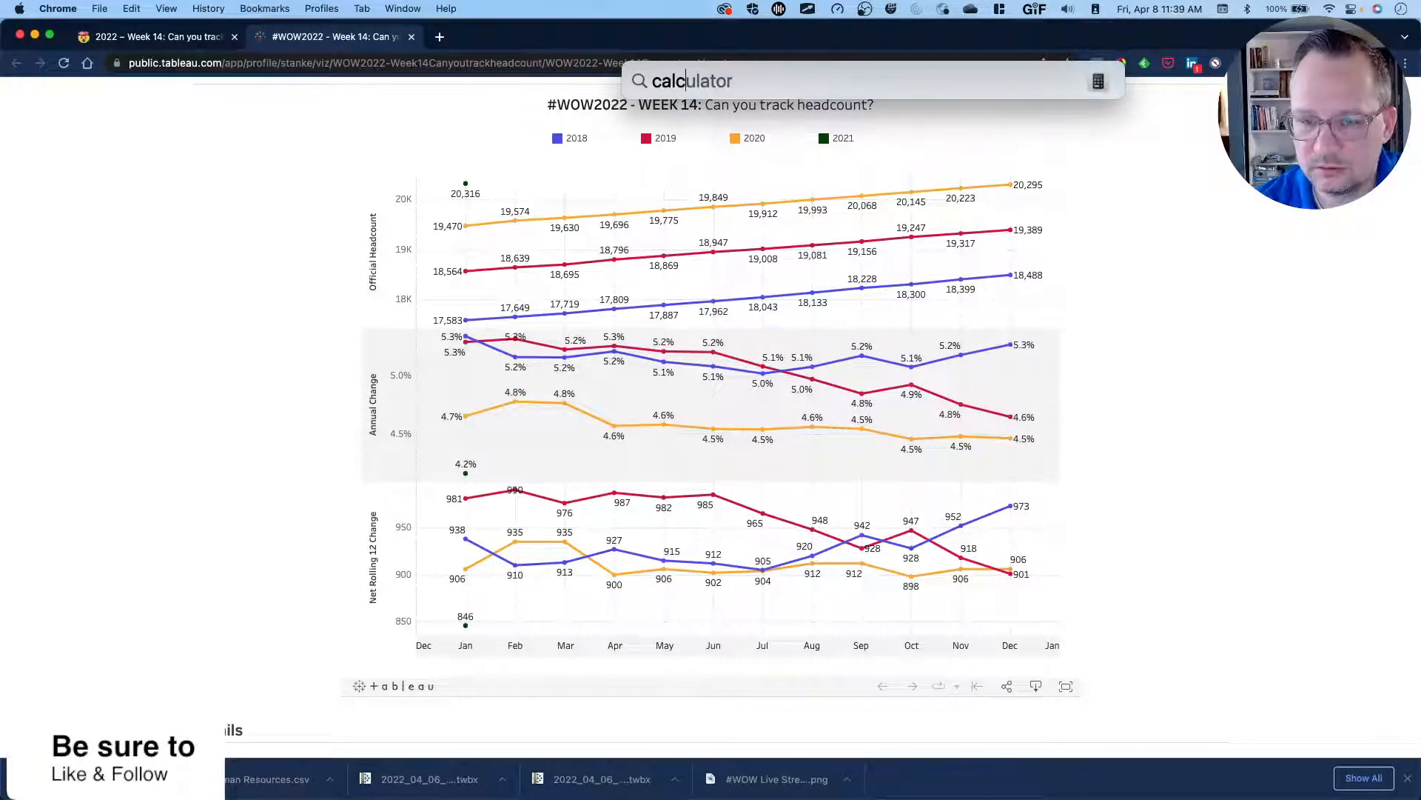
key("Return")
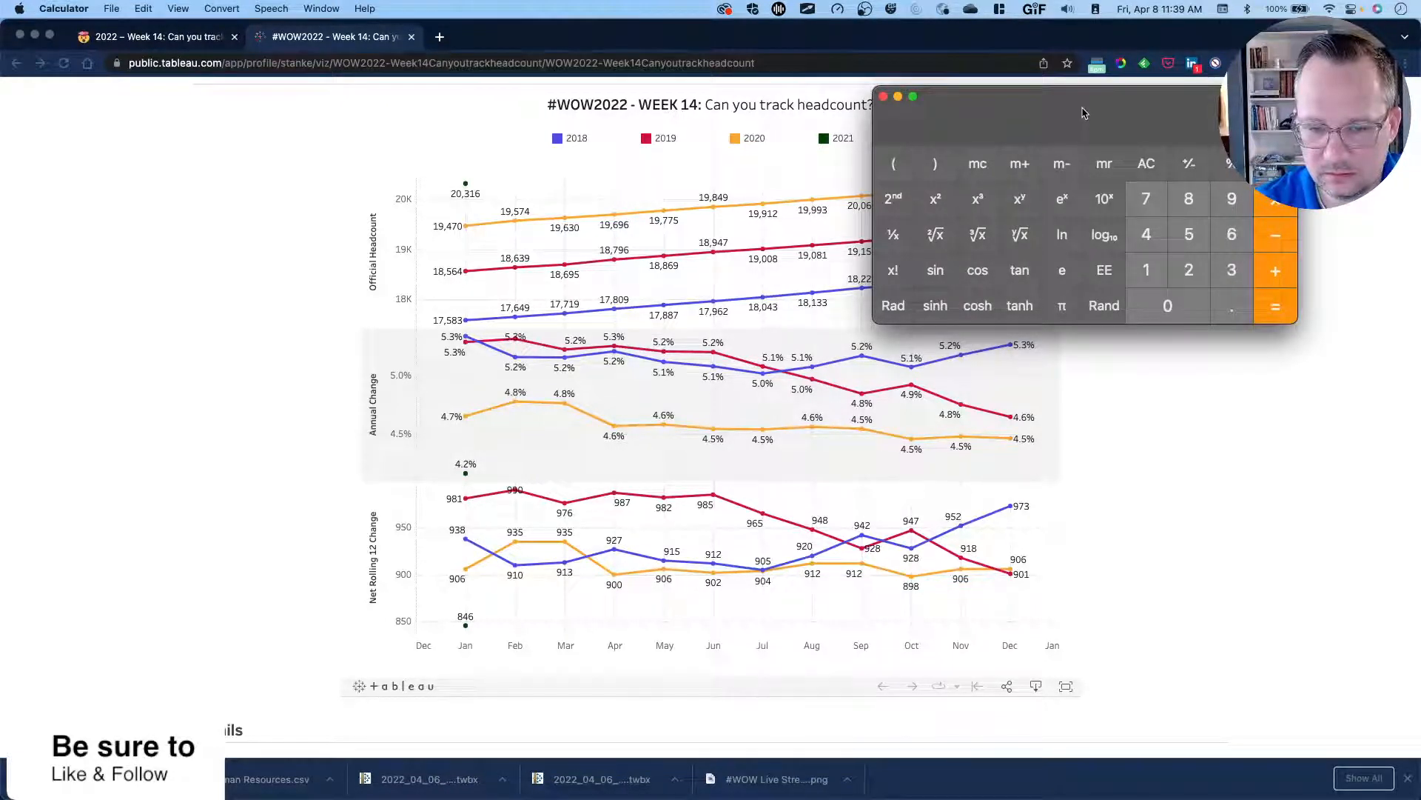
type("1")
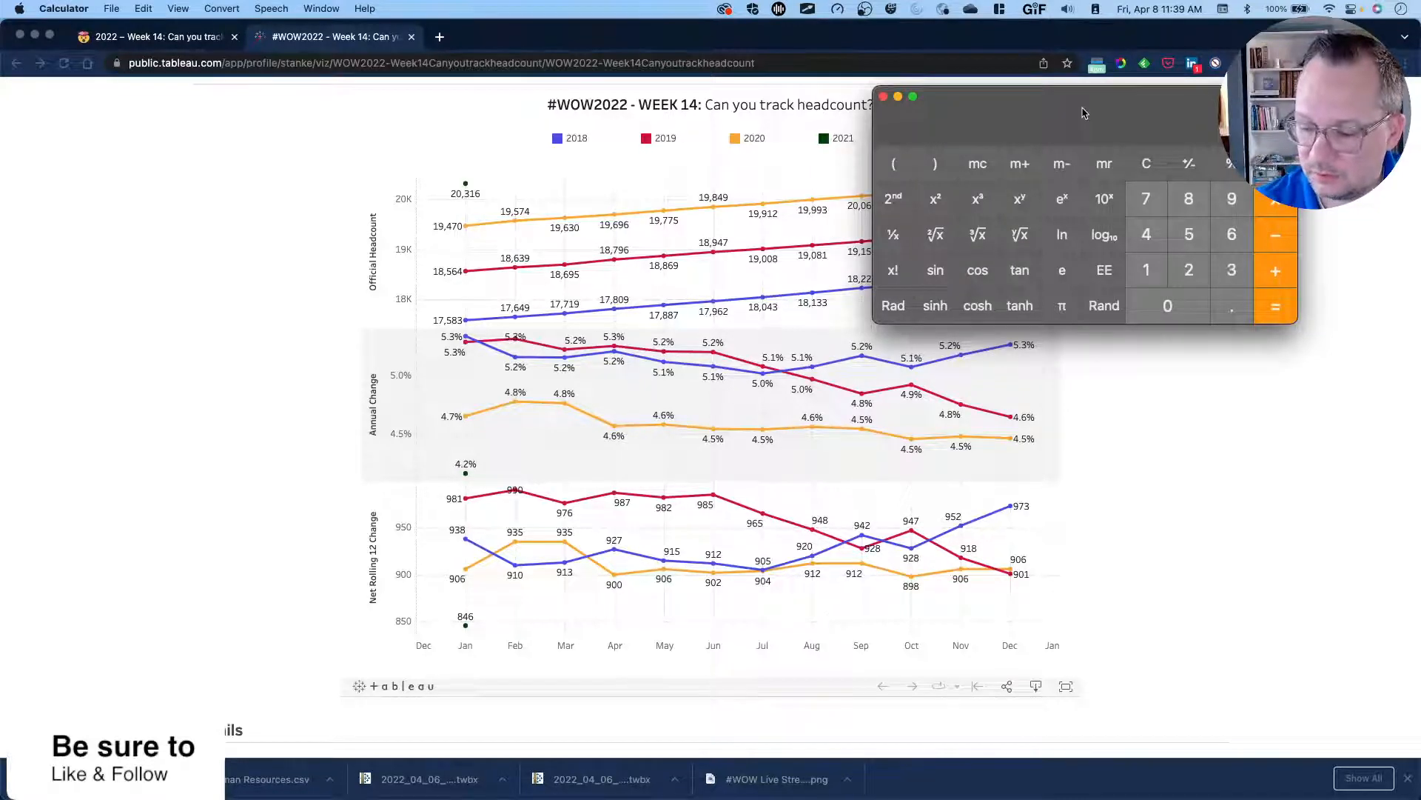
type("46")
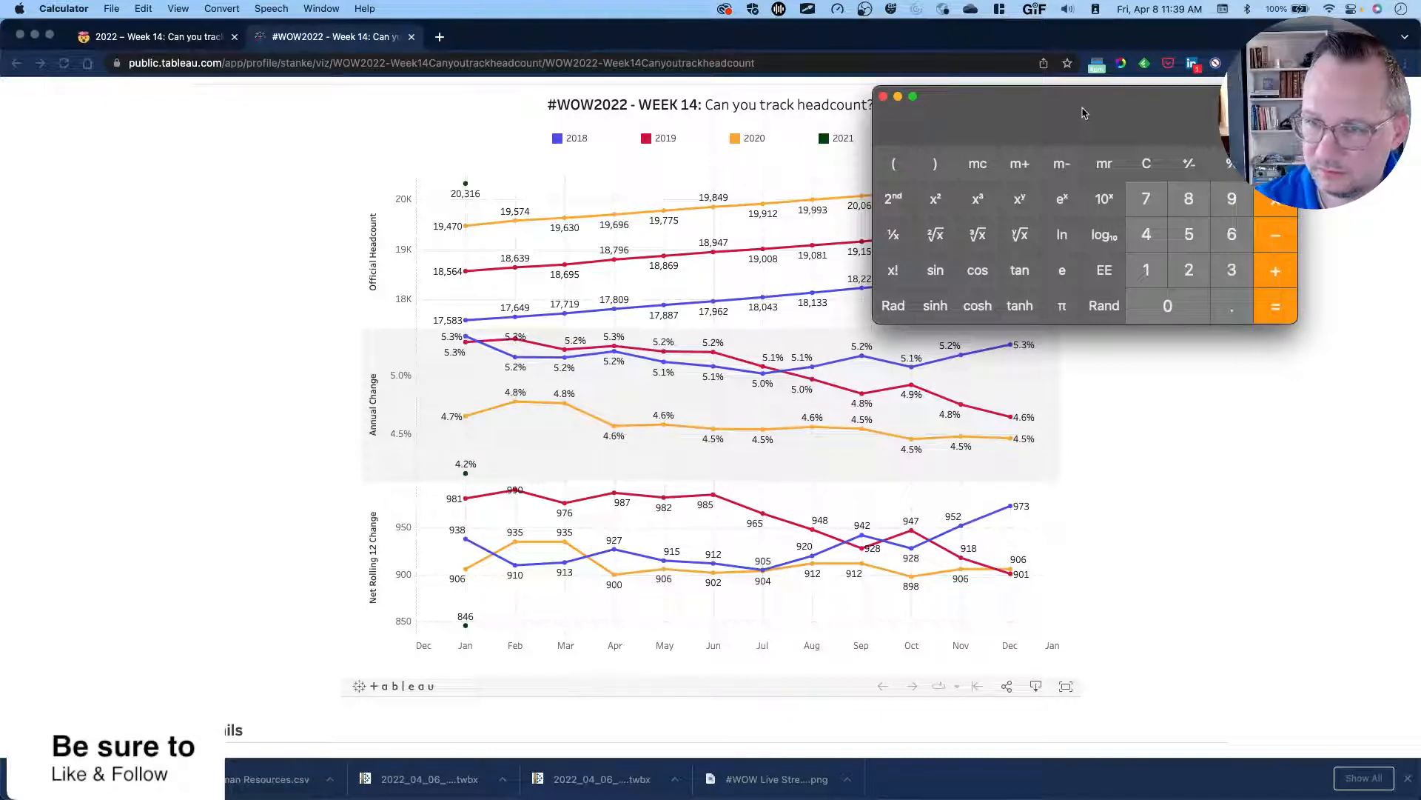
left_click(883, 97)
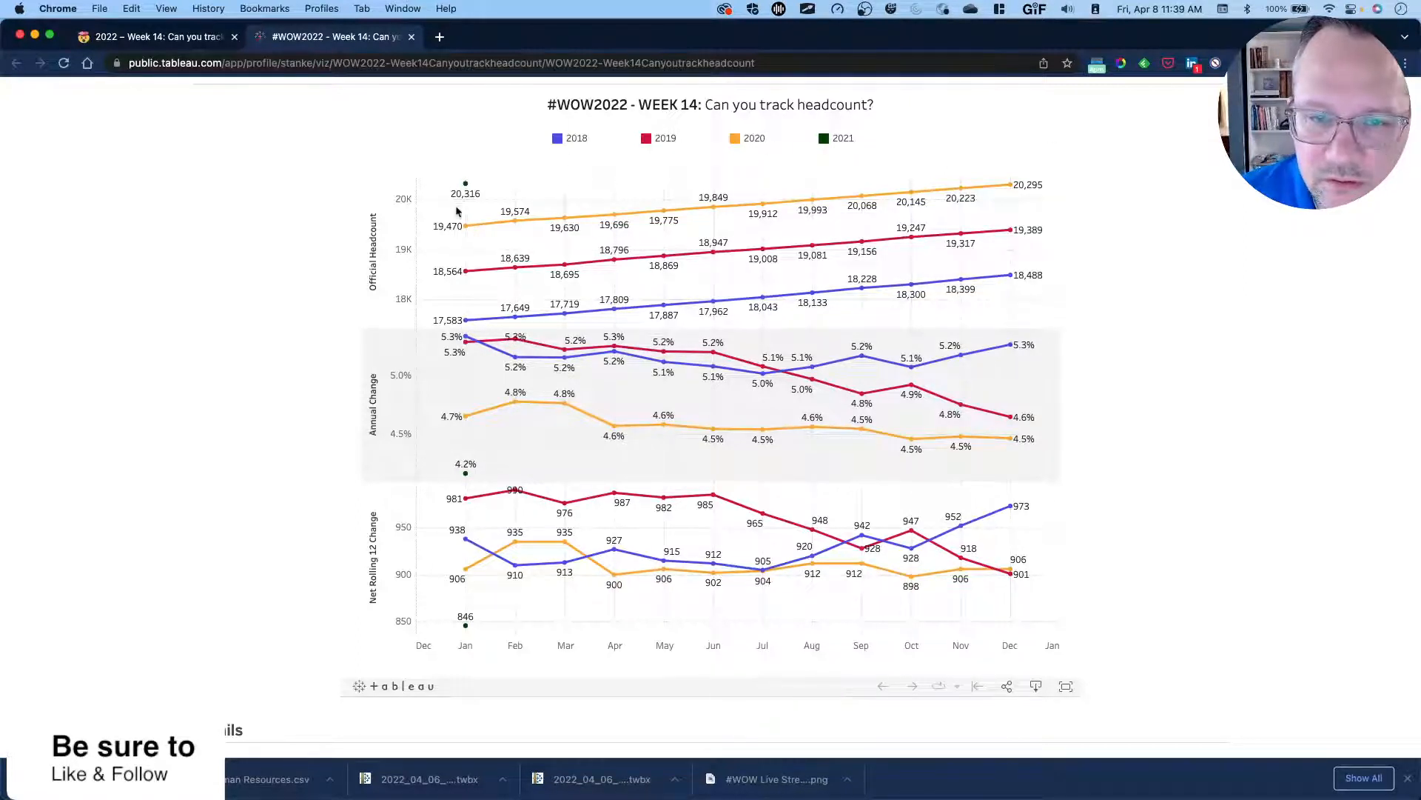
Review Sheet 2 in Tableau, and check the reference viz in Chrome for its available download formats.
key("super+Tab")
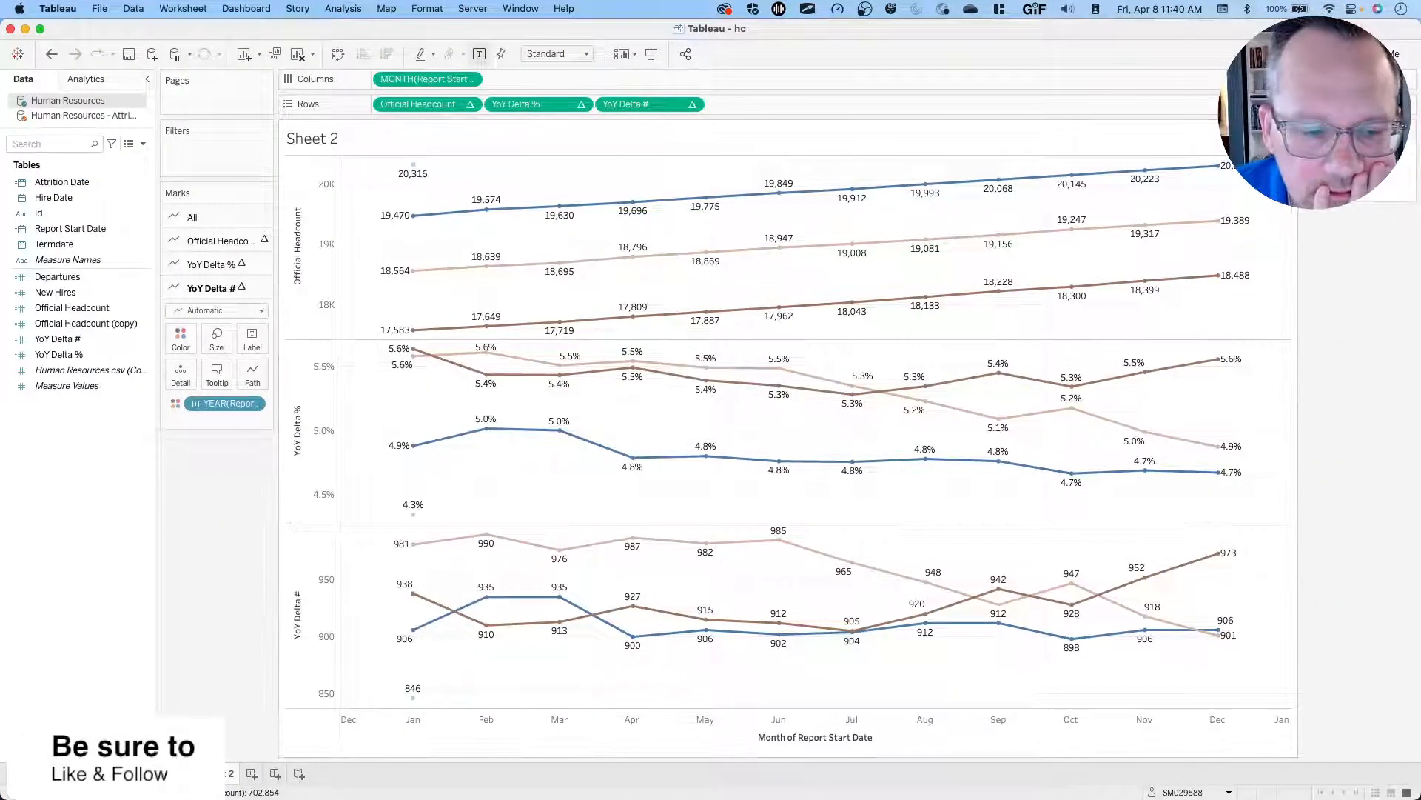
mouse_move(171, 773)
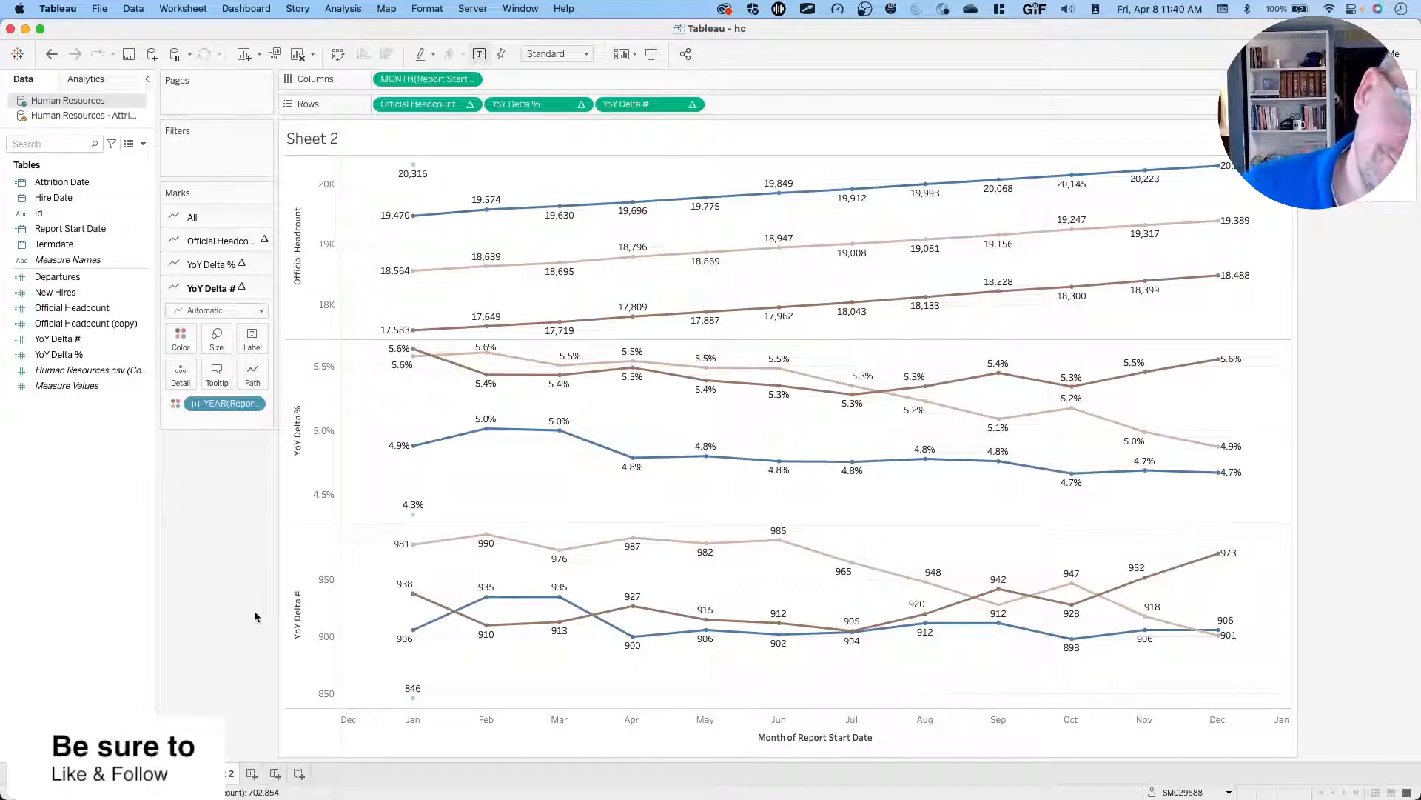
key("ctrl+Left")
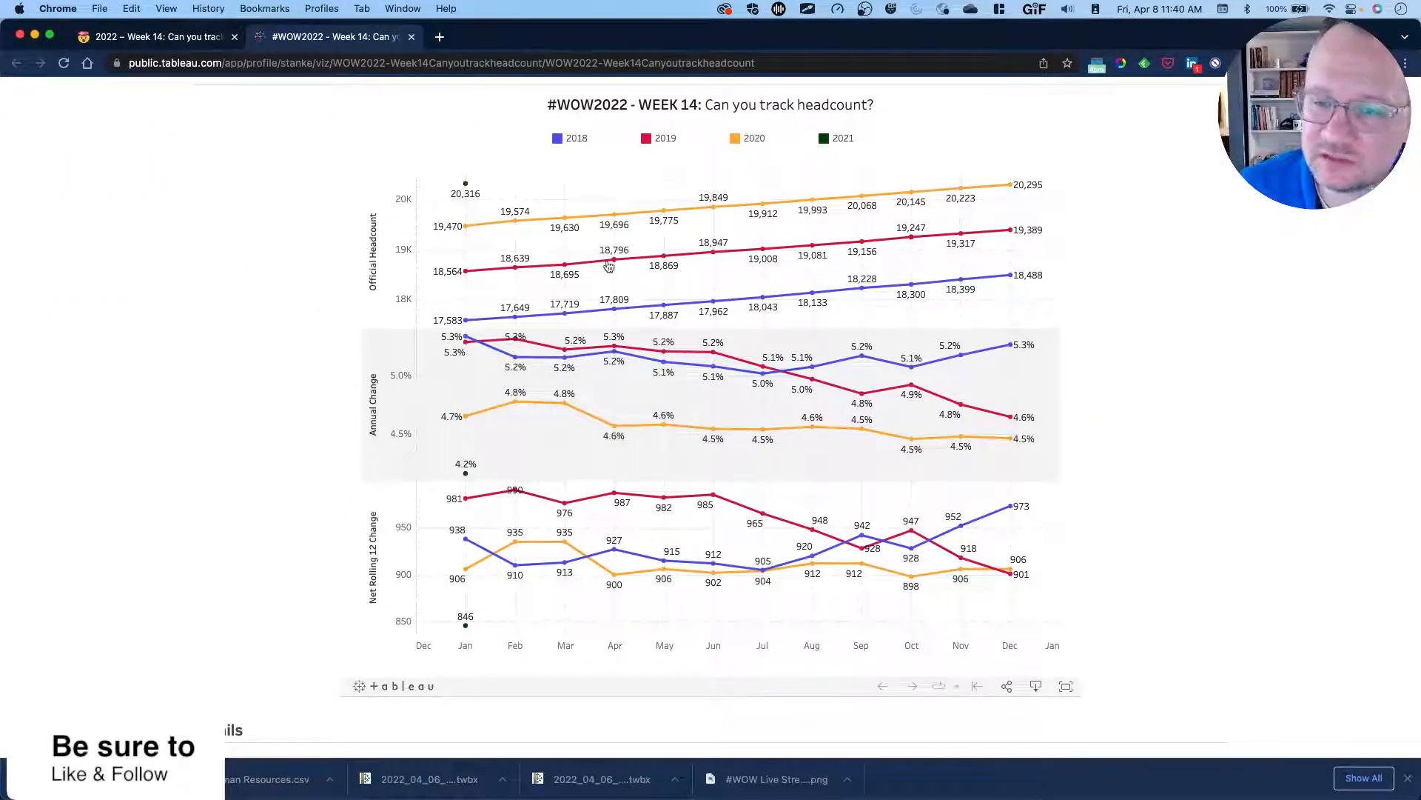
scroll(368, 311, "up", 3)
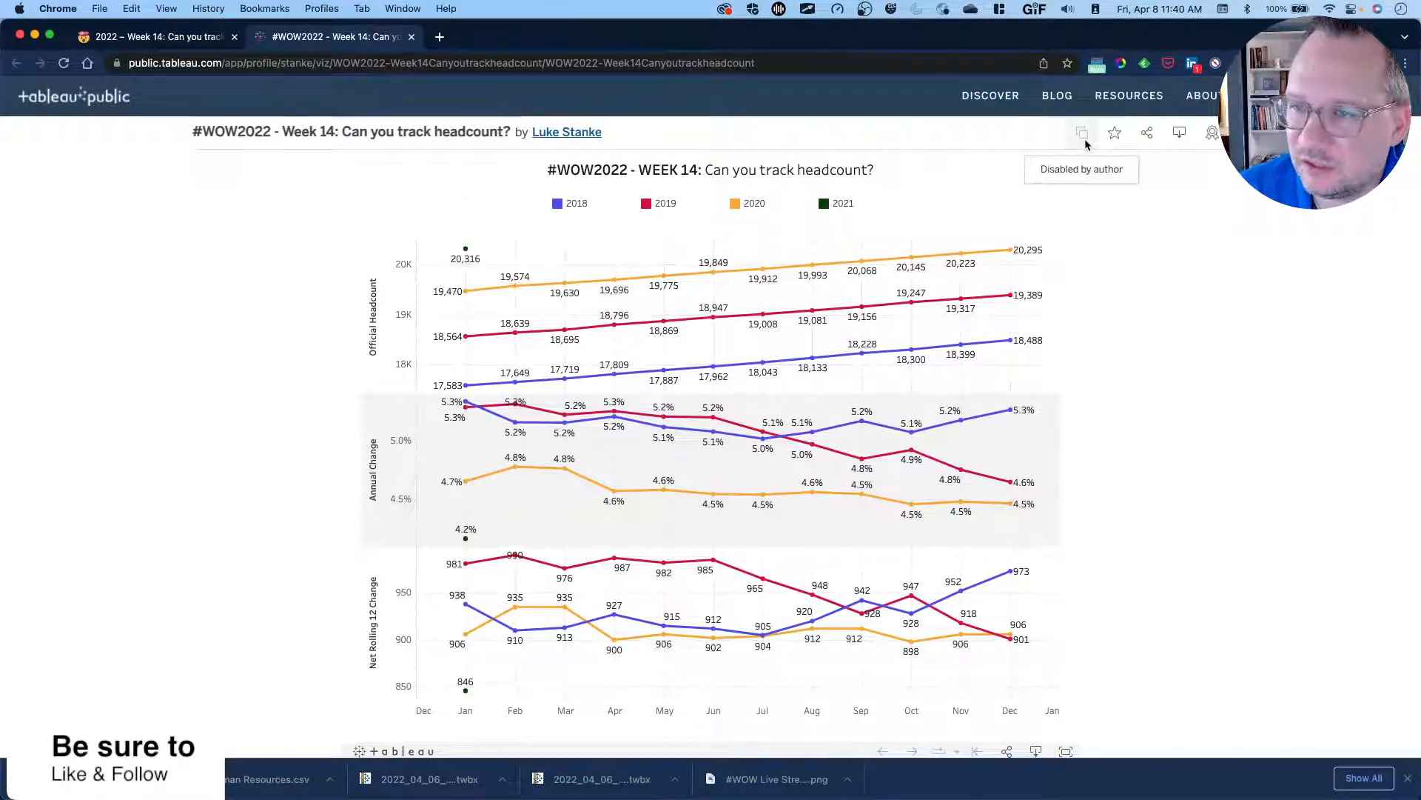
scroll(998, 337, "down", 10)
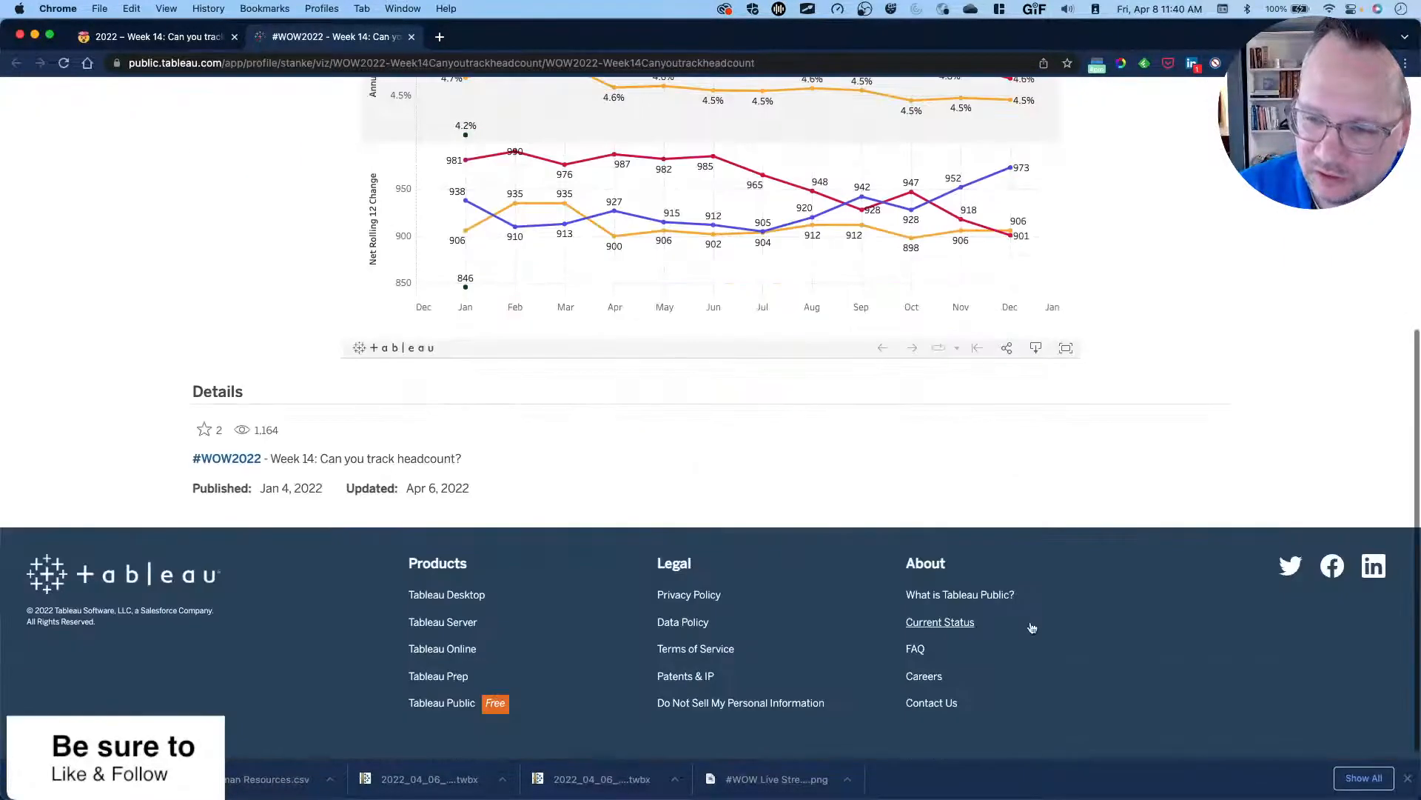
left_click(1036, 348)
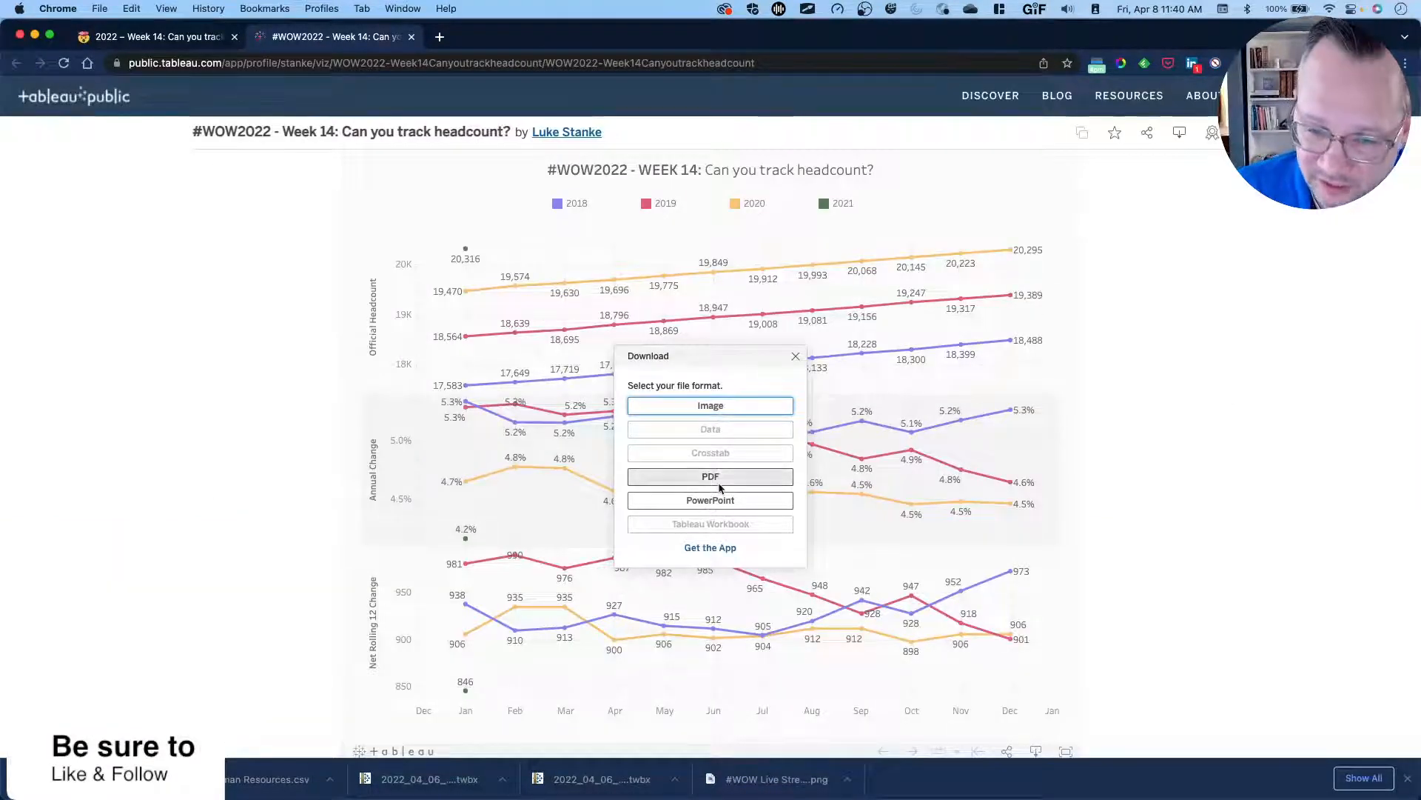
left_click(795, 356)
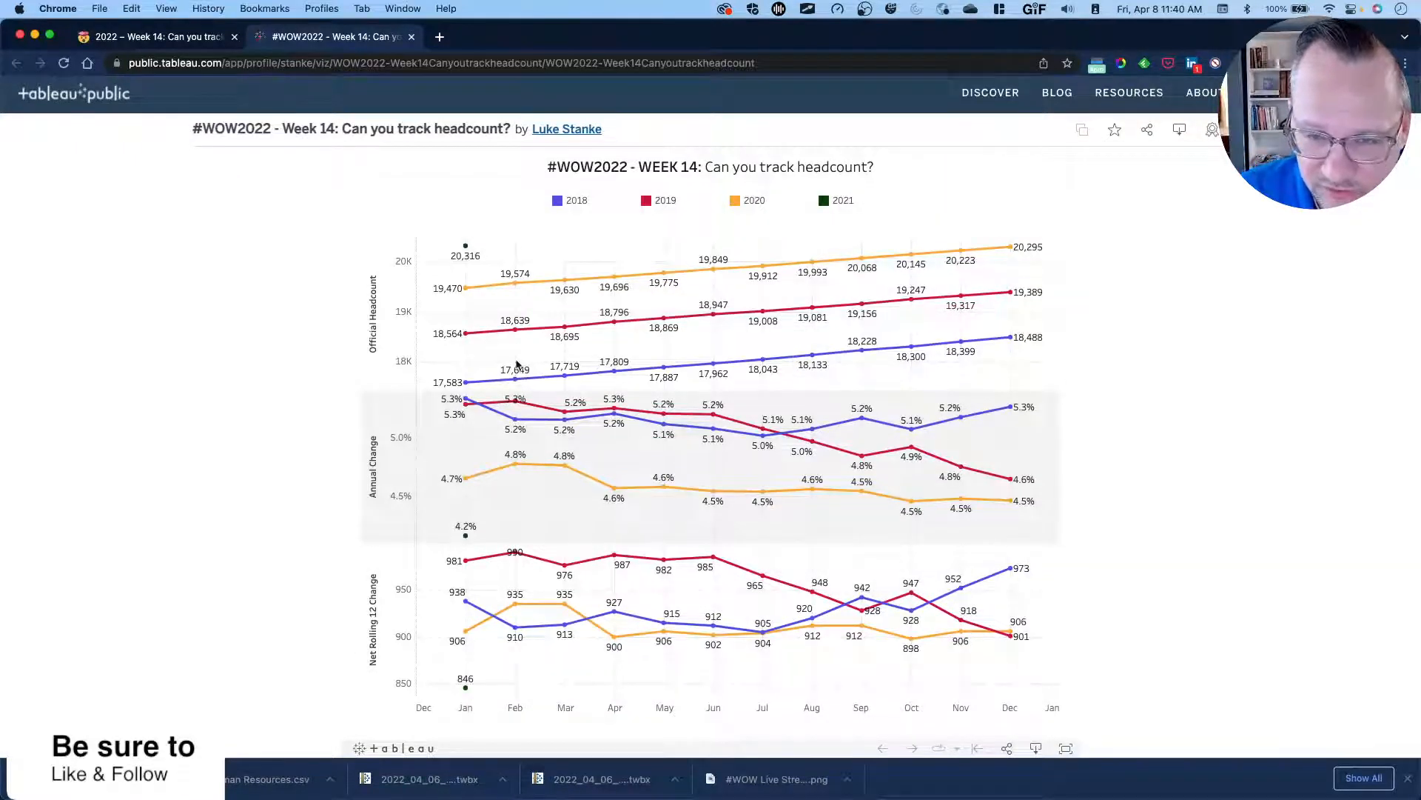
Switch to Tableau and compare the 2018 to 2021 rows of the Sheet 1 (2) table with those in Sheet 1.
key("super+Tab")
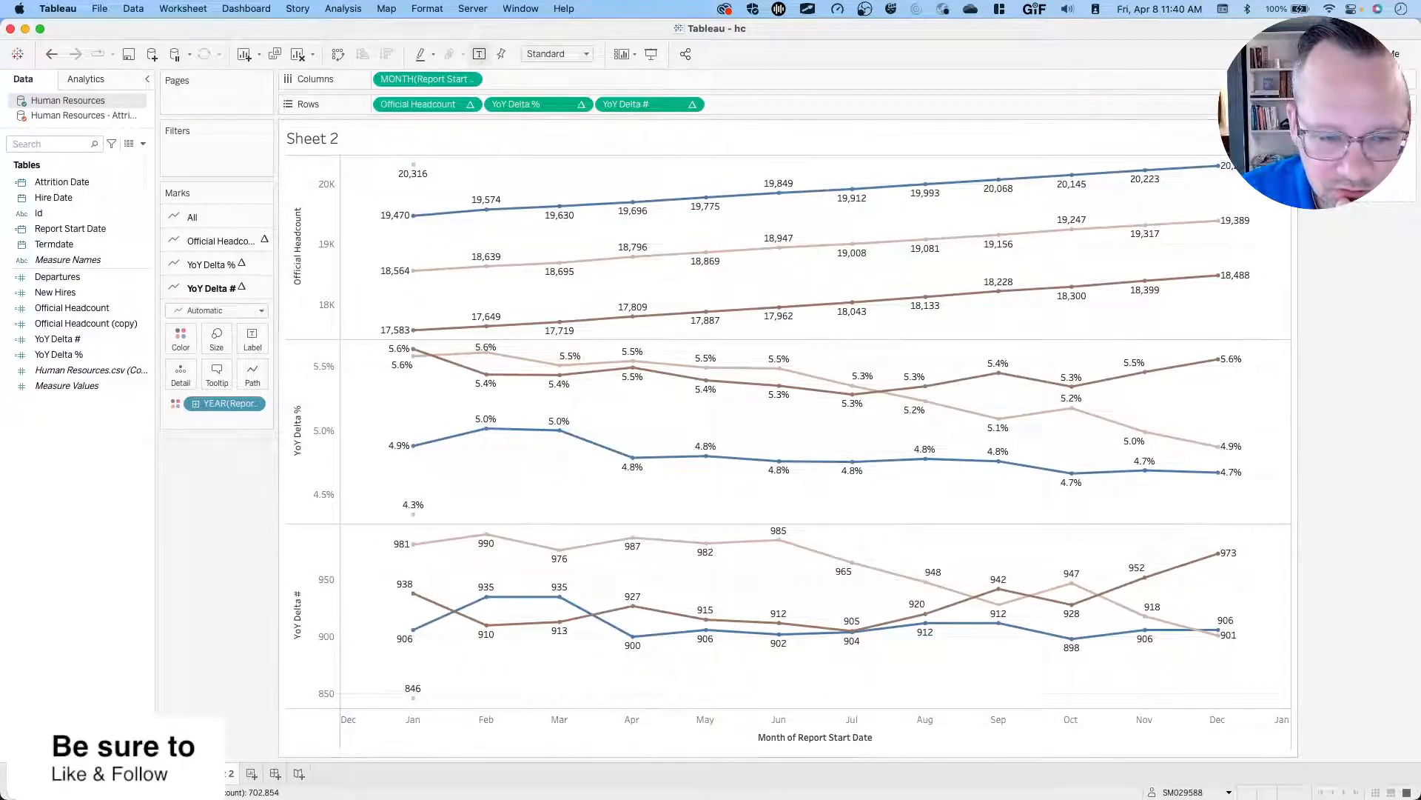
left_click(168, 774)
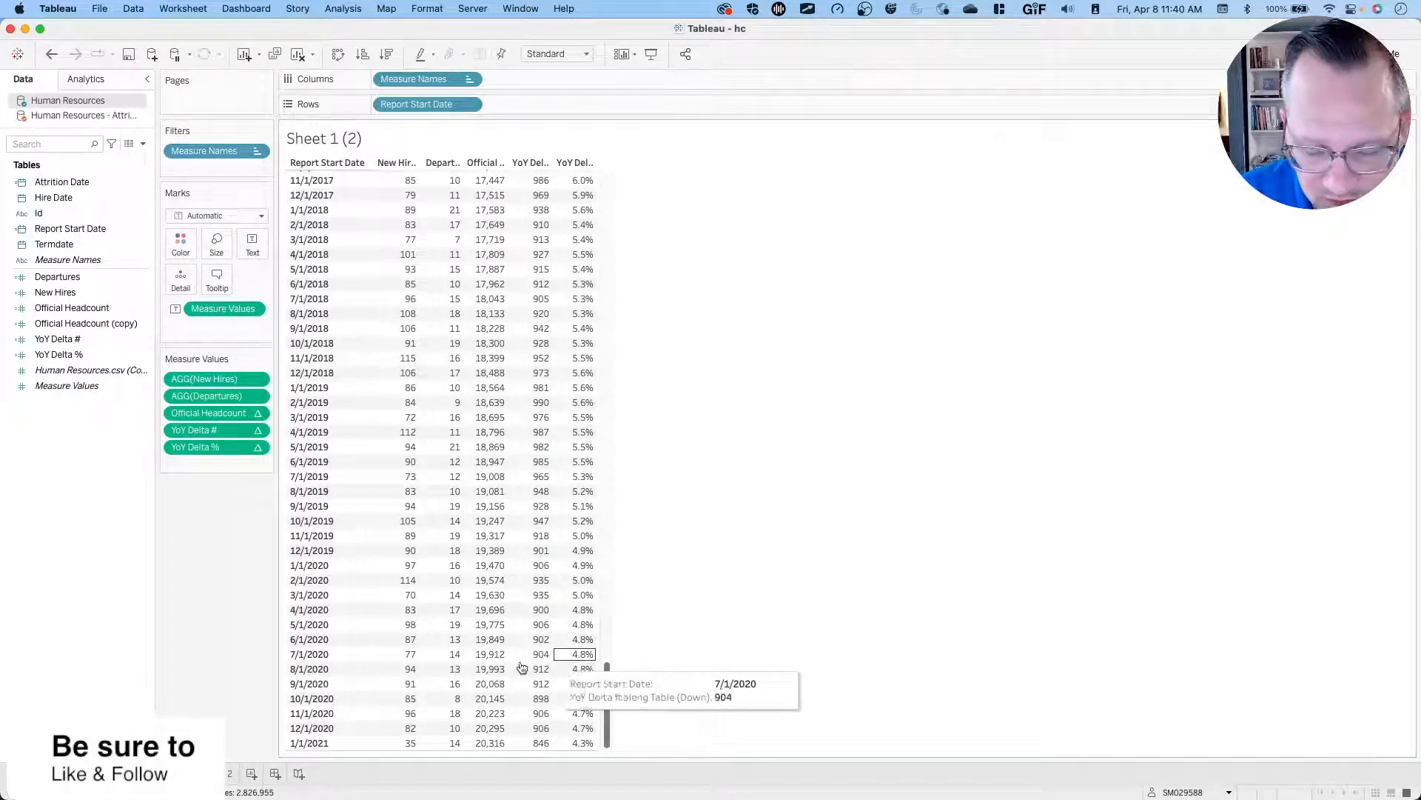
scroll(485, 670, "up", 1)
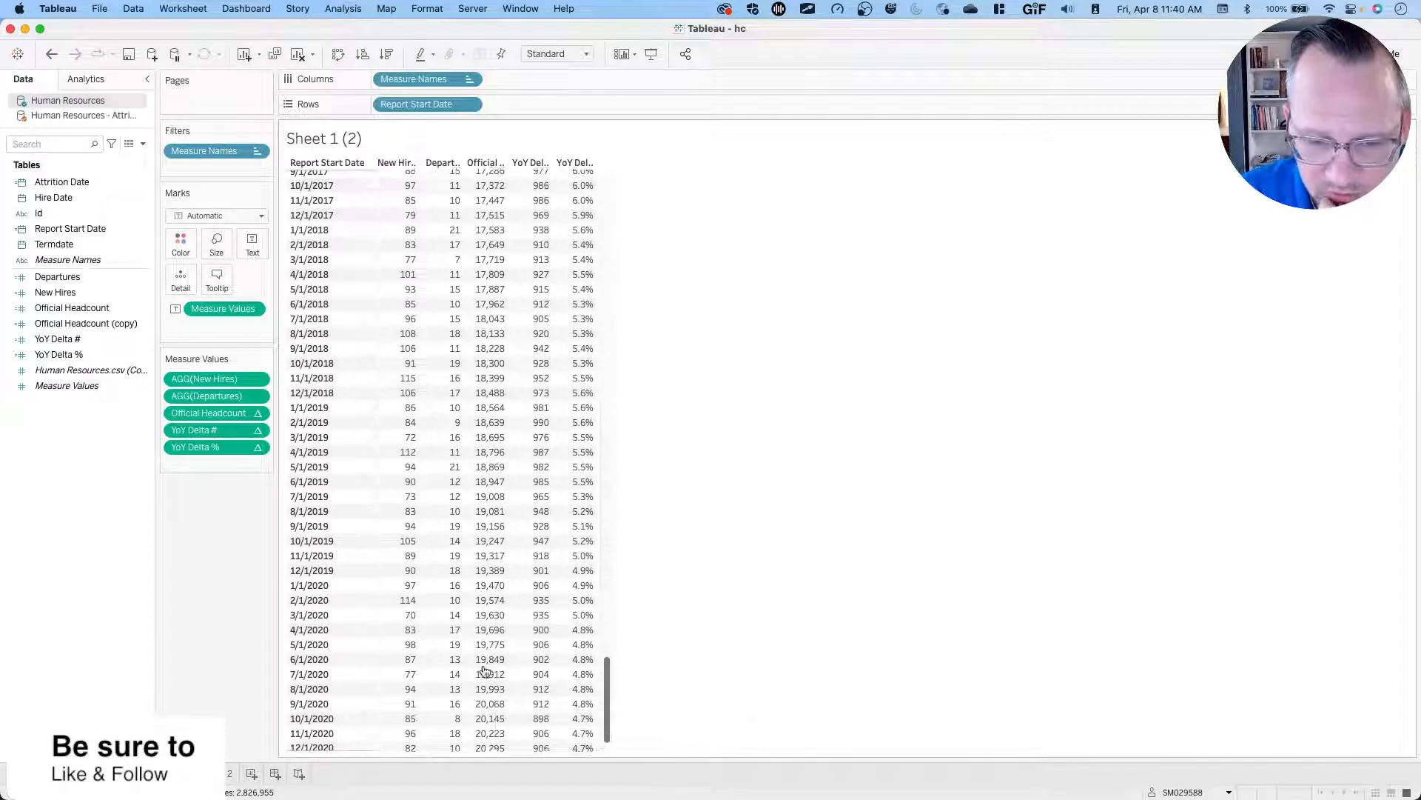
scroll(485, 670, "down", 1)
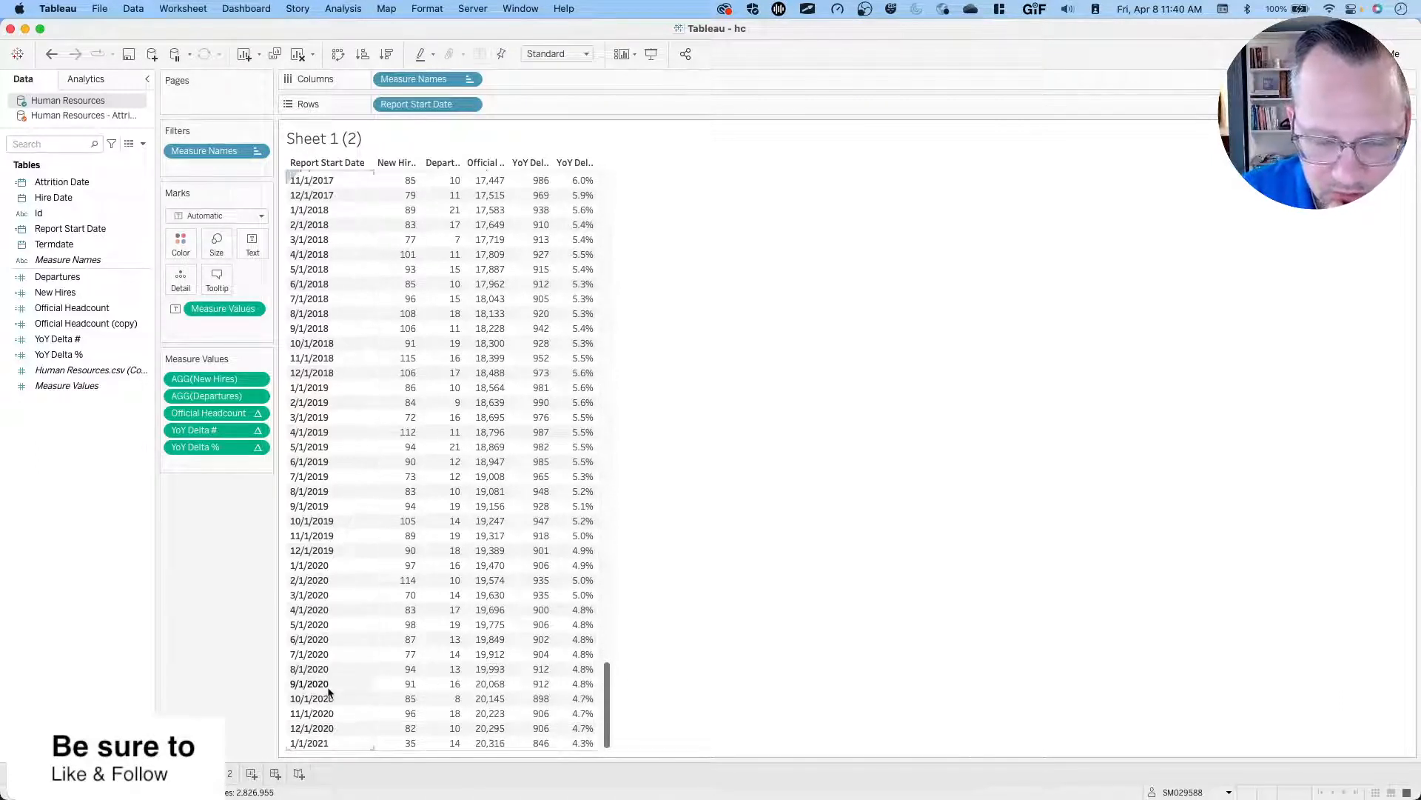
scroll(437, 570, "up", 2)
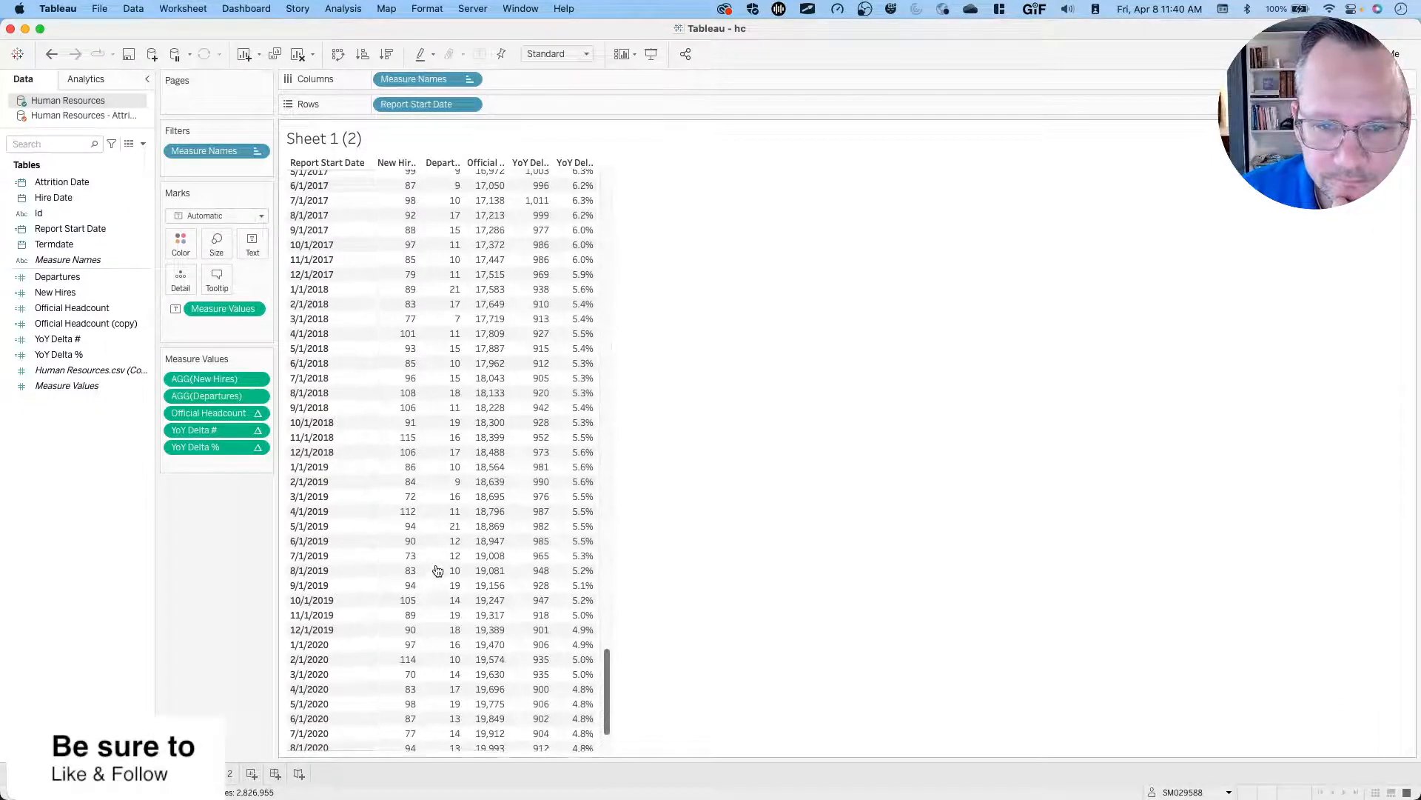
scroll(437, 570, "down", 2)
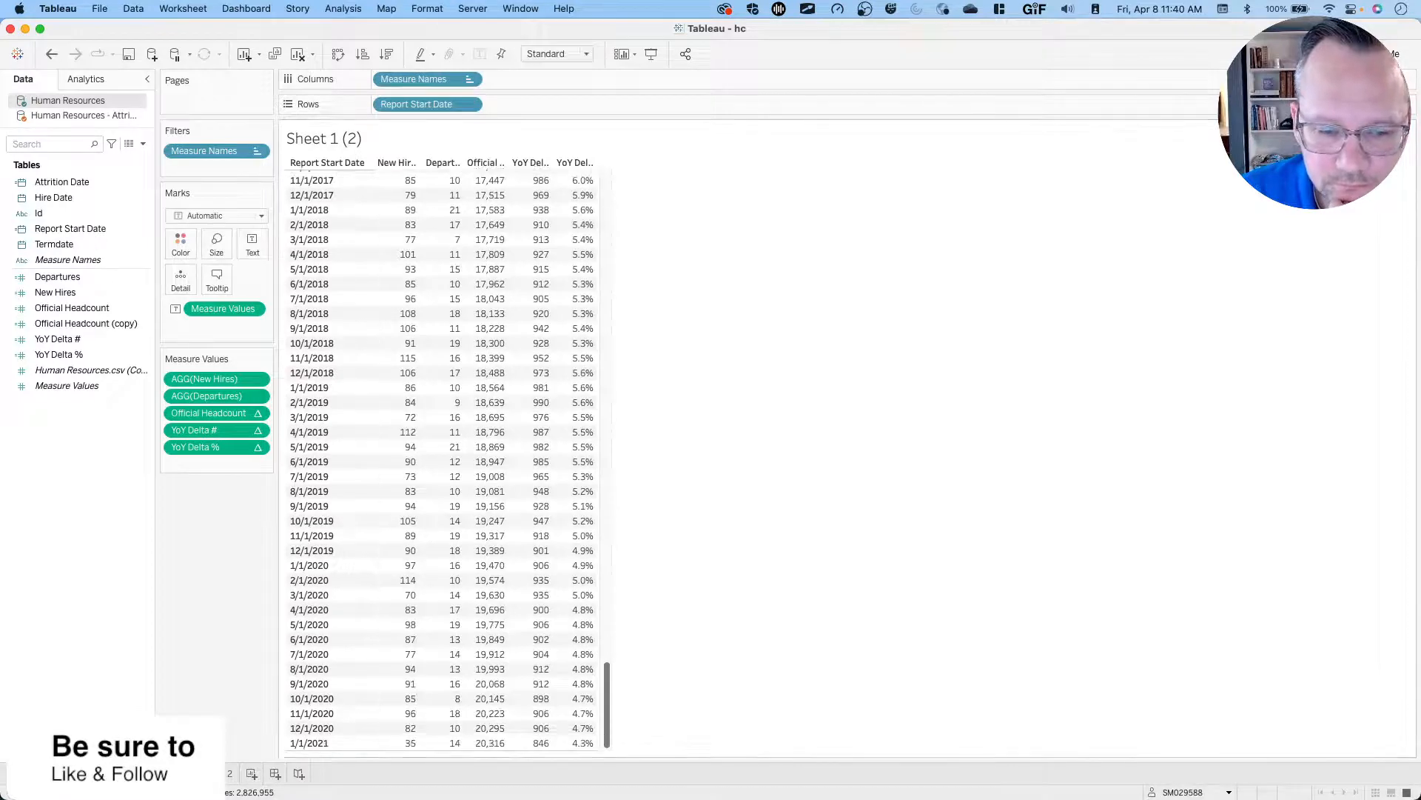
left_click(97, 774)
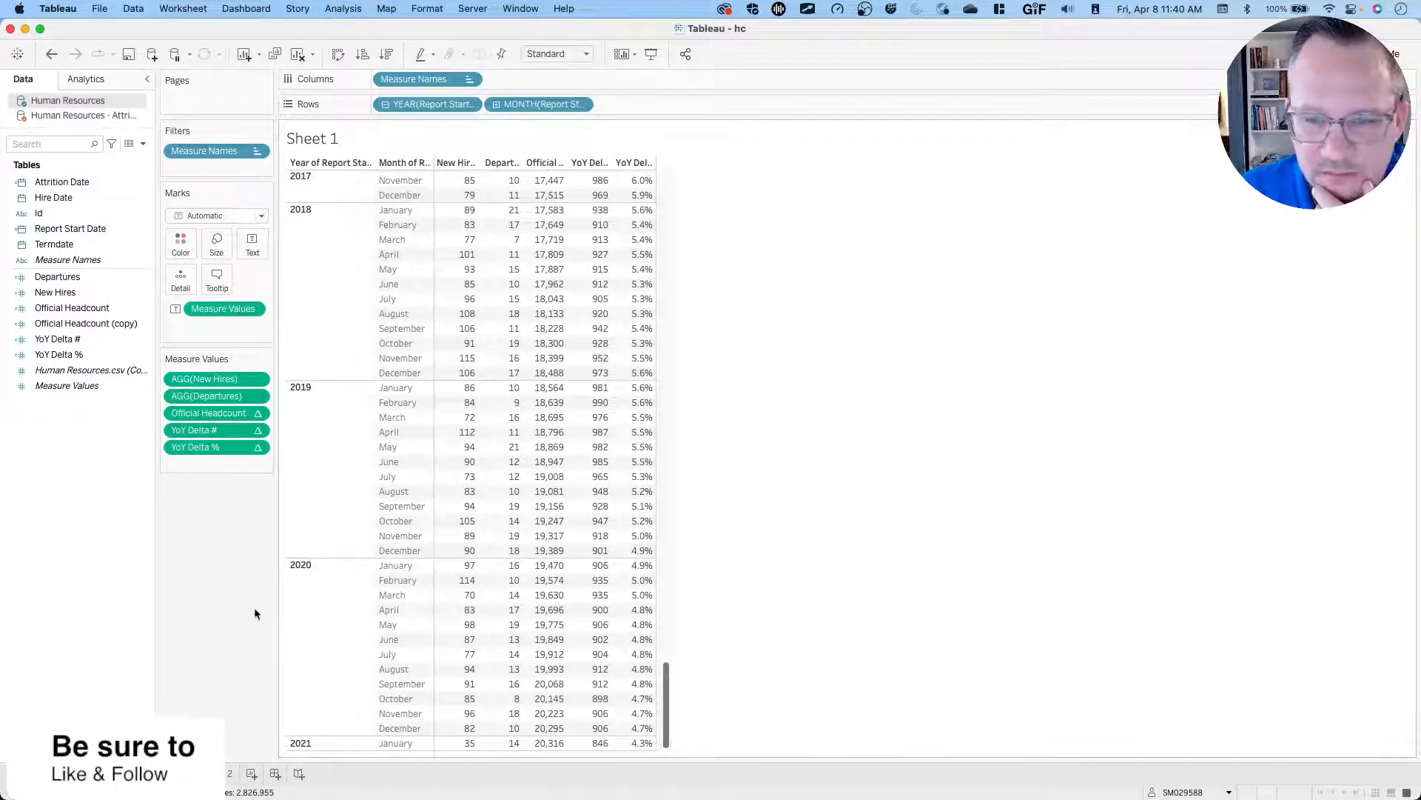
Check the reference chart in Chrome, and examine the Sheet 1 (2) table in Tableau from its earliest months through January 2021.
key("ctrl+Left")
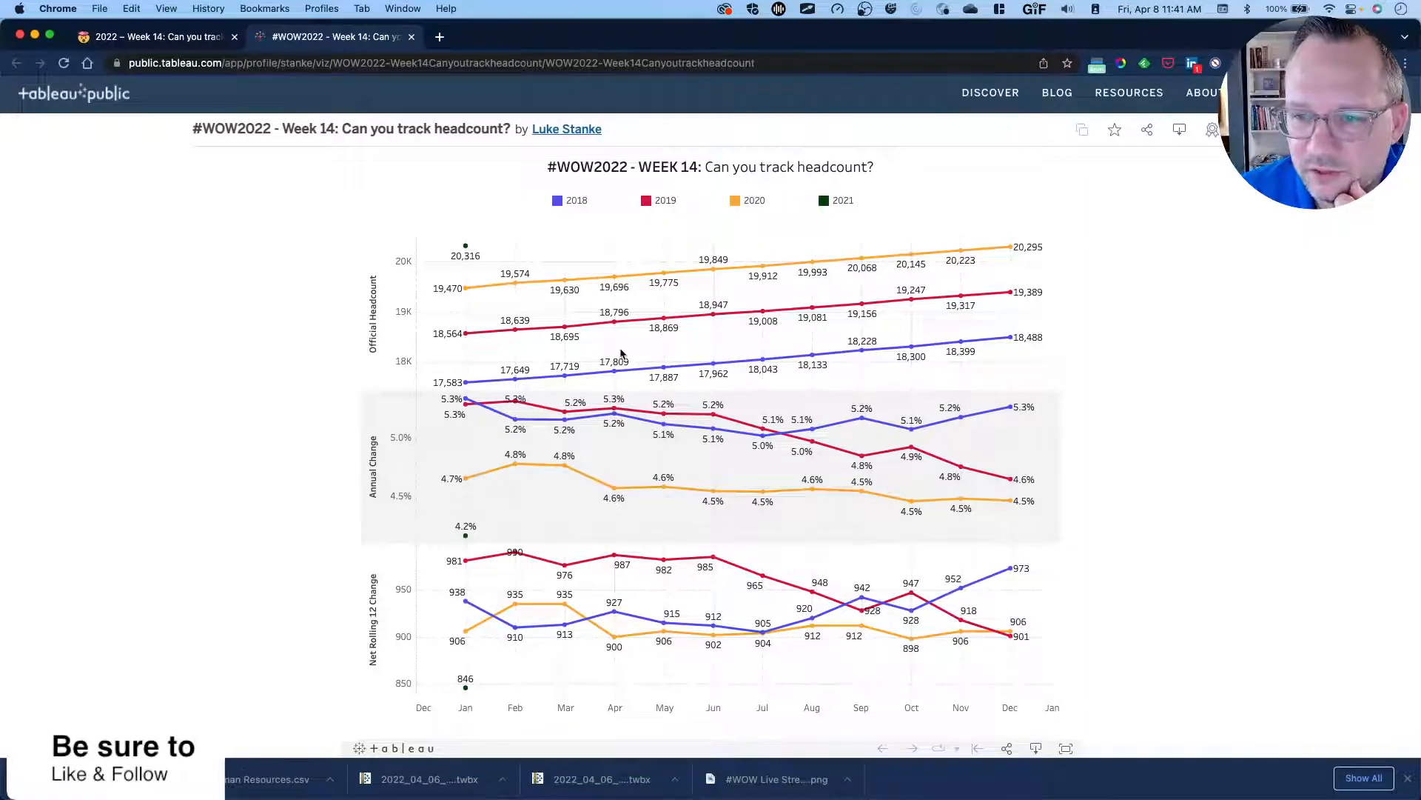
key("ctrl+Right")
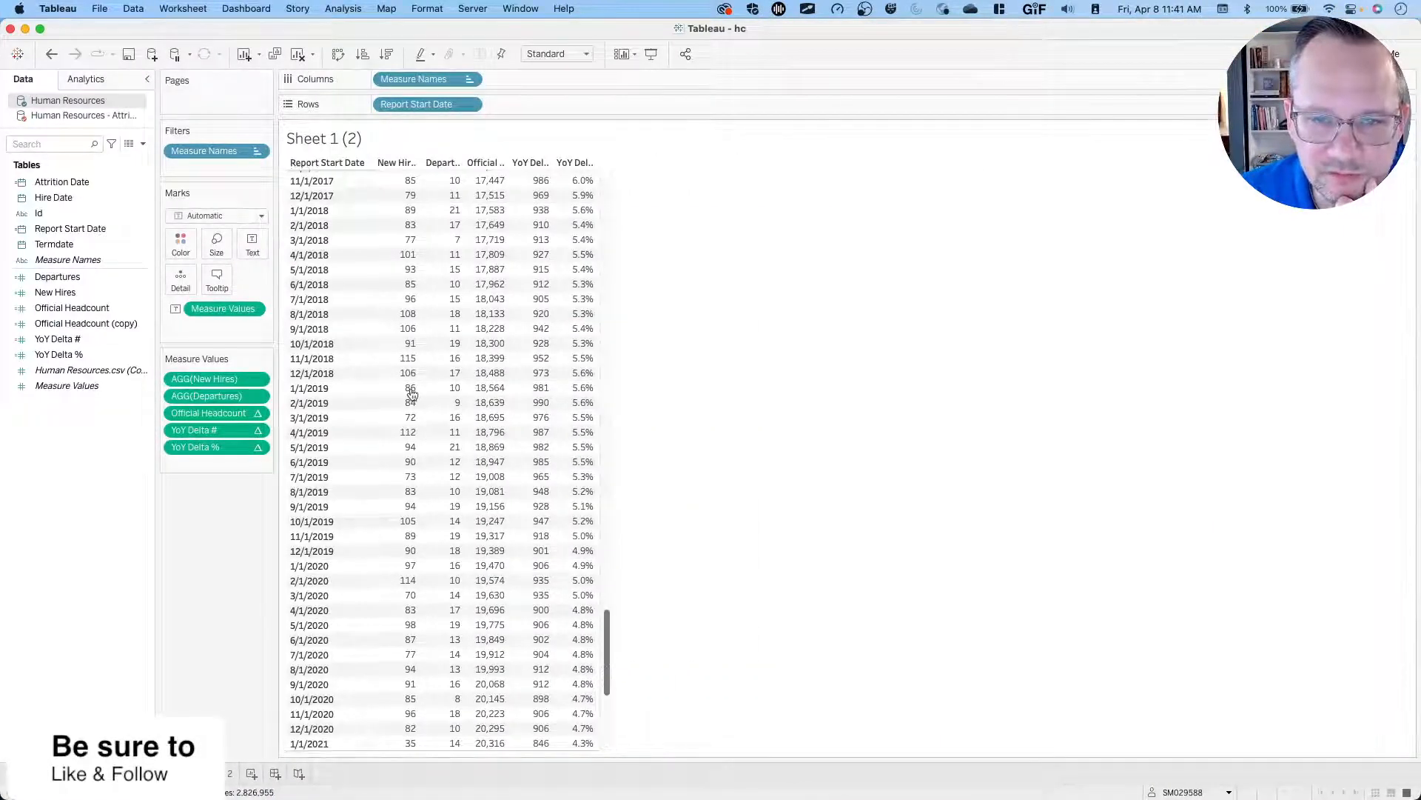
scroll(409, 387, "up", 20)
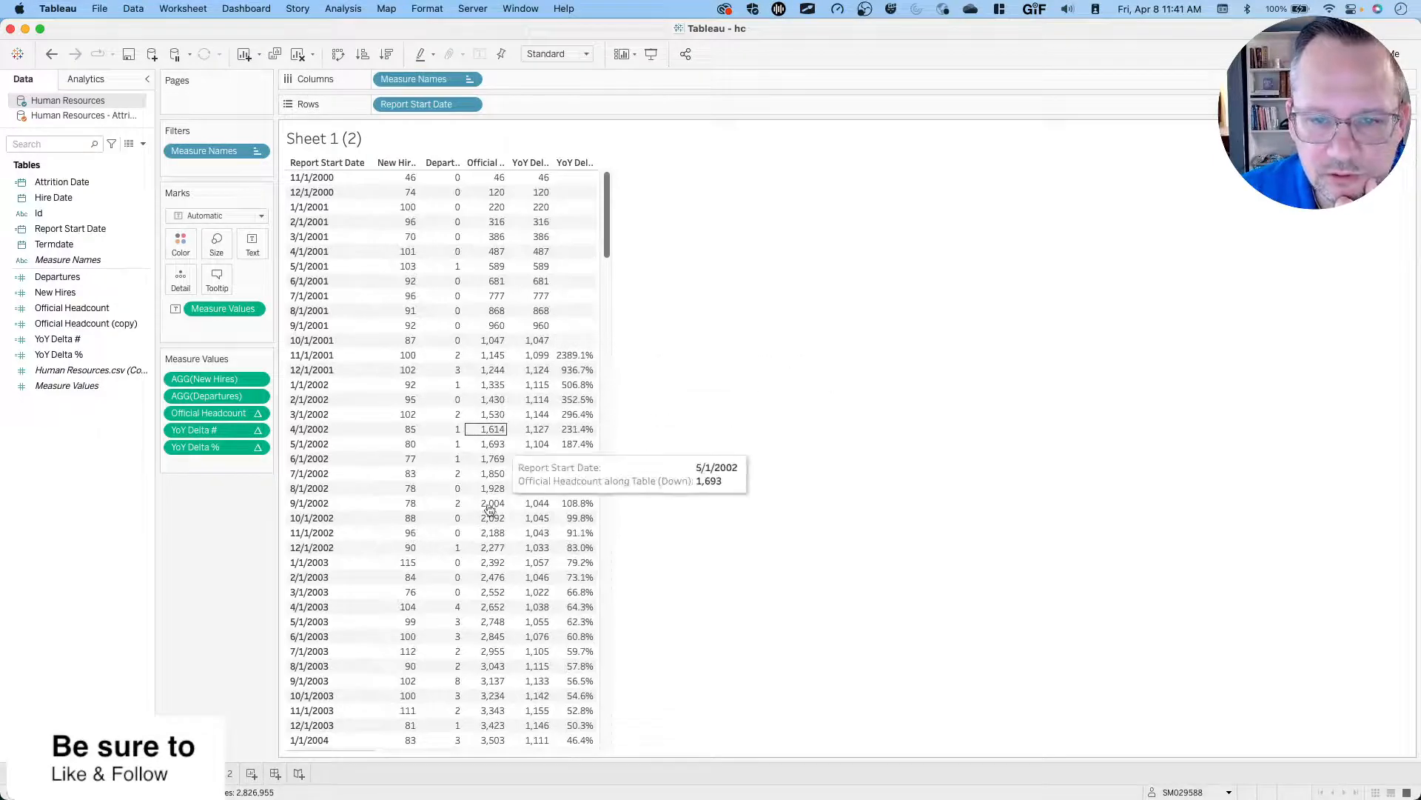
scroll(481, 551, "down", 4)
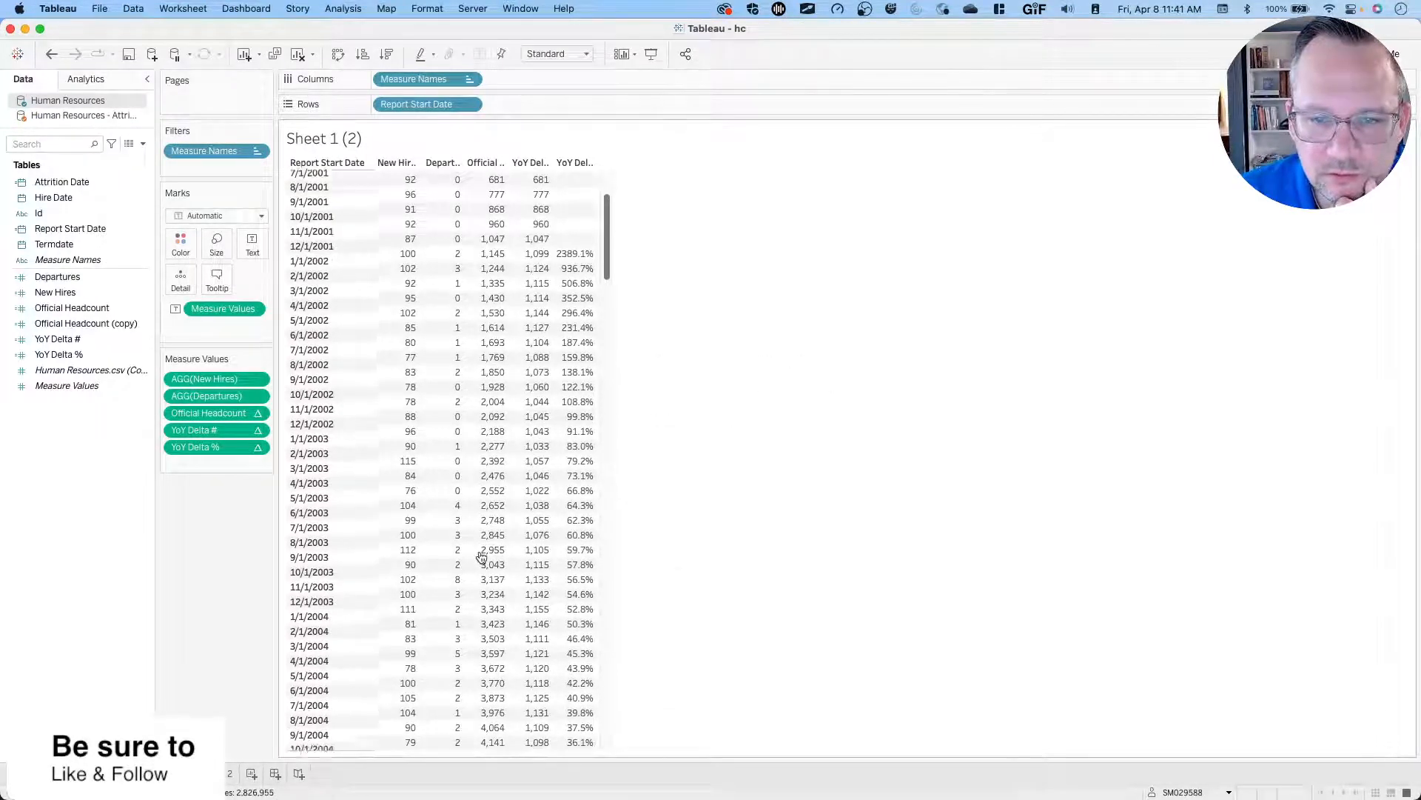
scroll(481, 556, "down", 3)
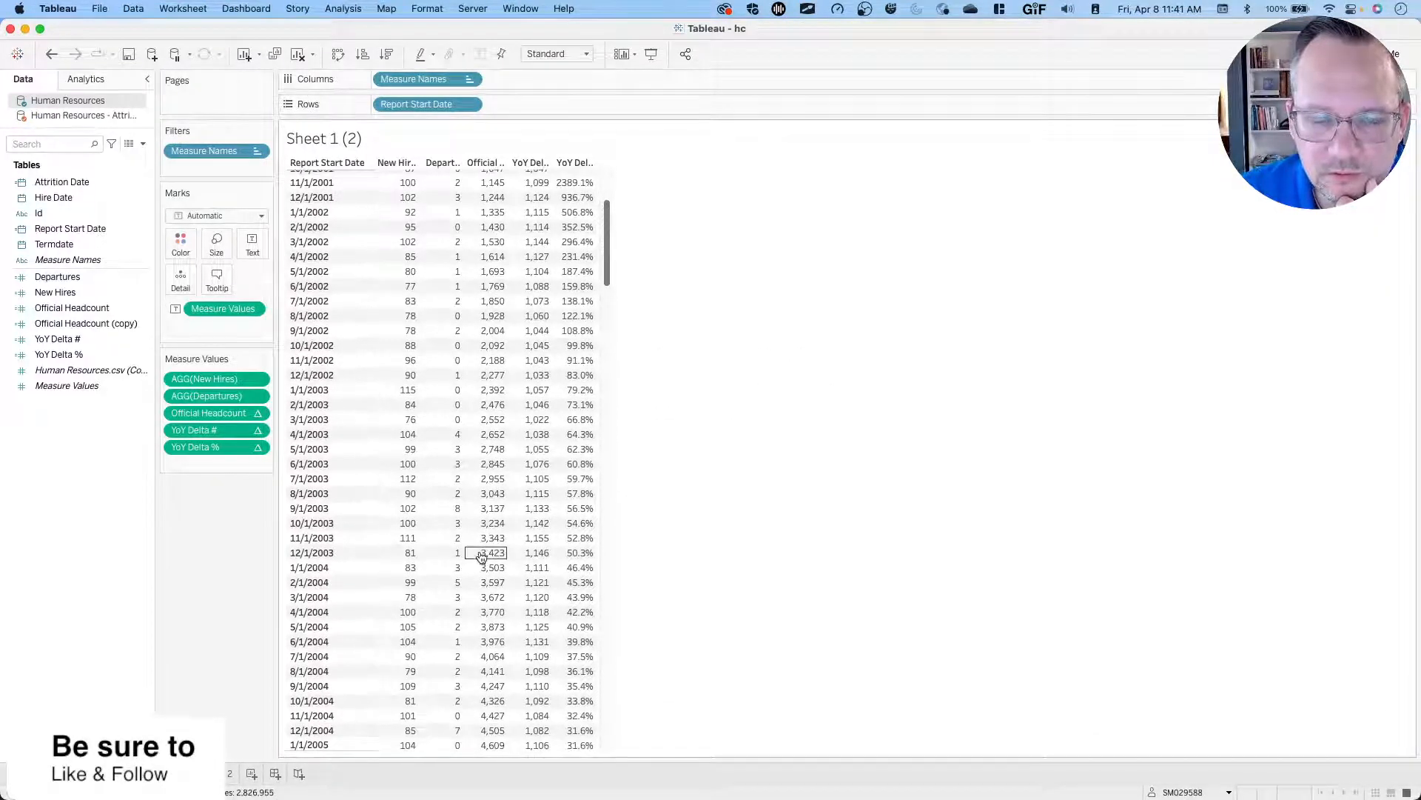
scroll(481, 557, "down", 20)
scroll(481, 557, "down", 20)
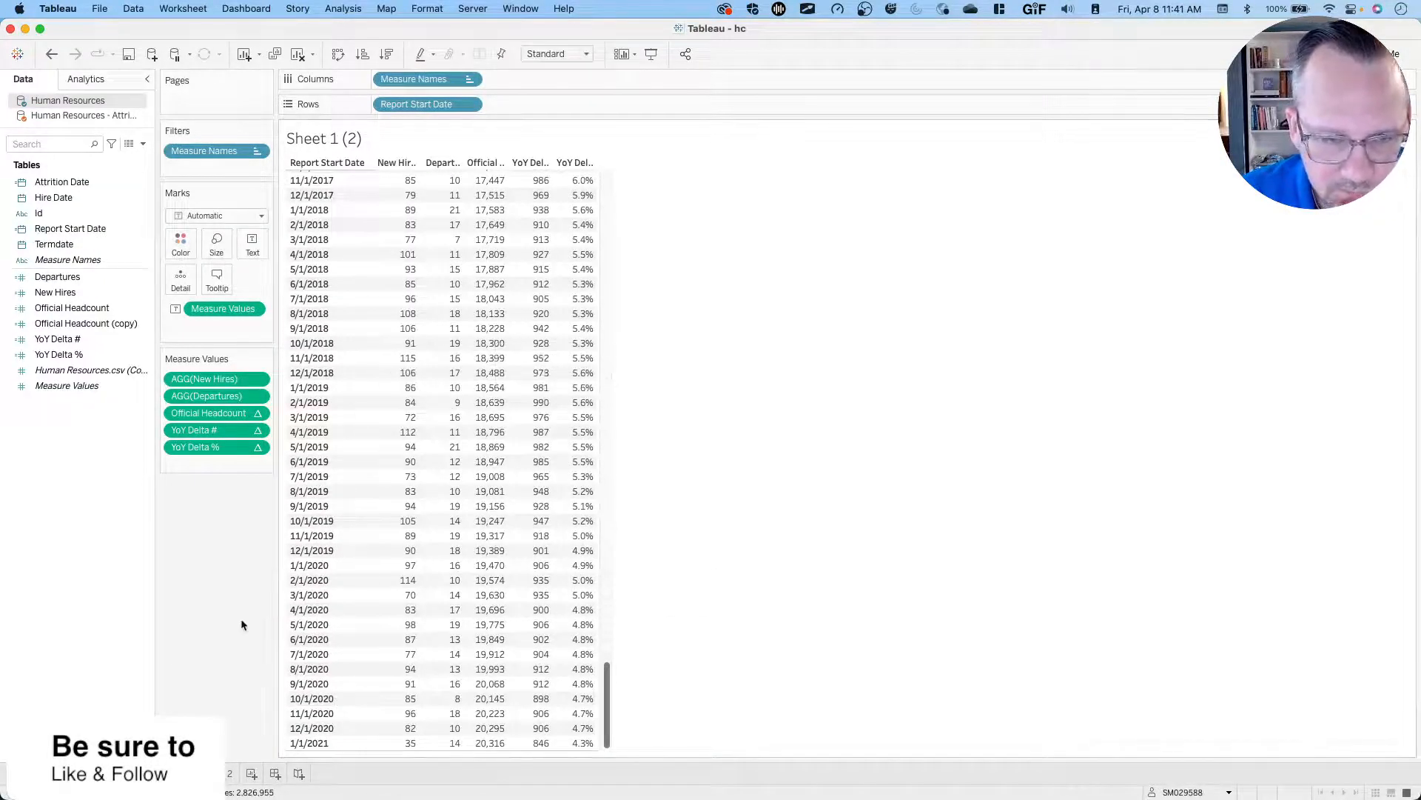
Compare the reference chart in Chrome with the 2018 rows of the Sheet 1 (2) table in Tableau, checking January 2018's headcount and YoY Delta #.
key("ctrl+Left")
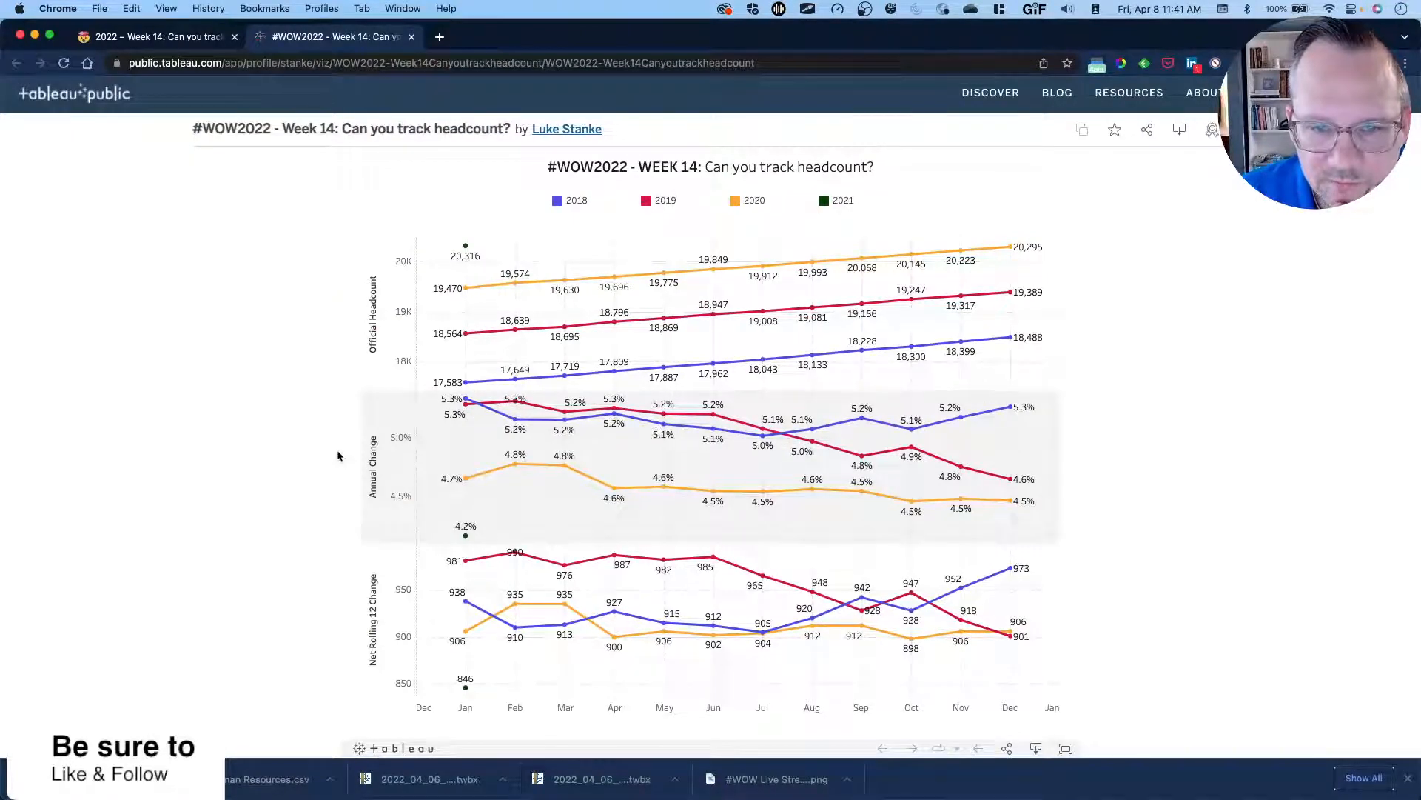
key("ctrl+Right")
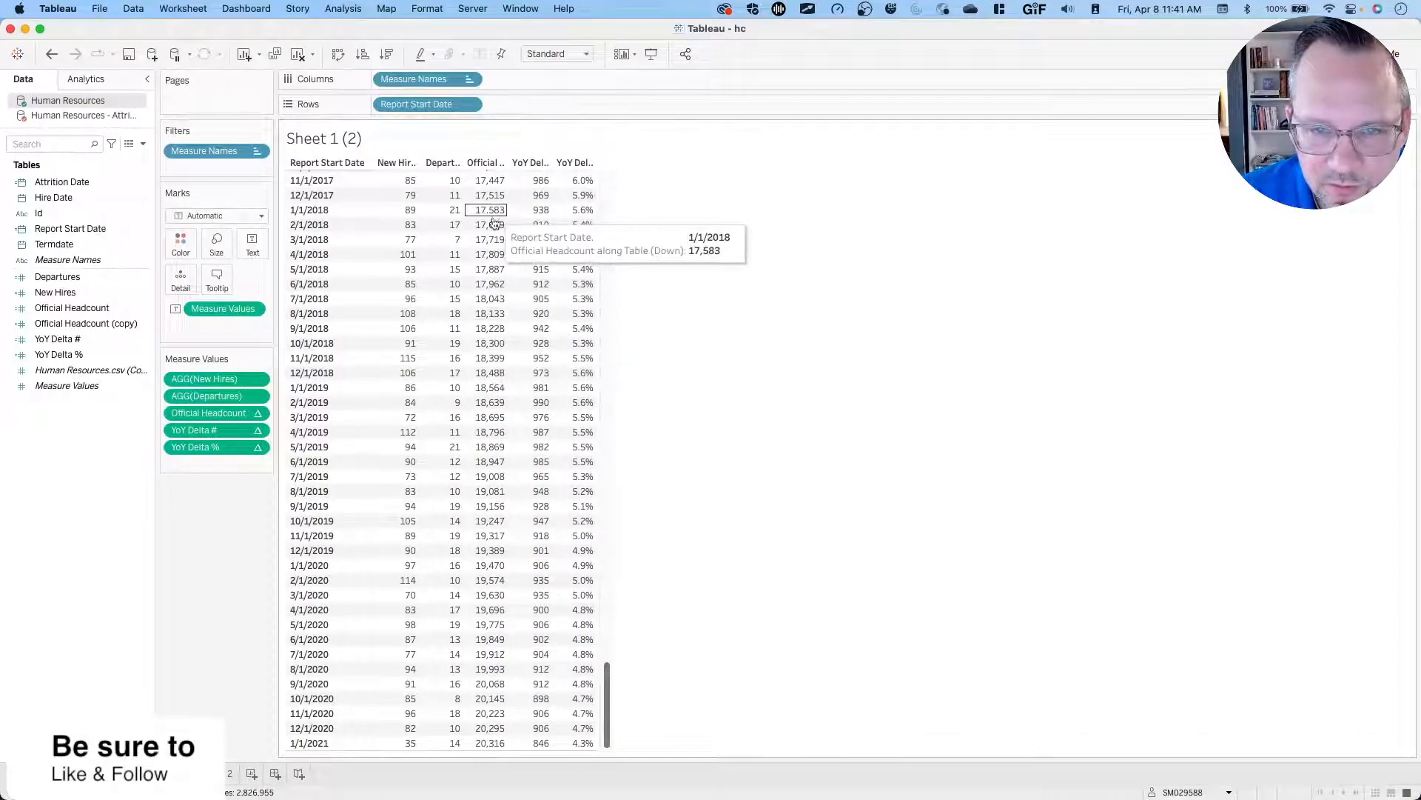
key("ctrl+Left")
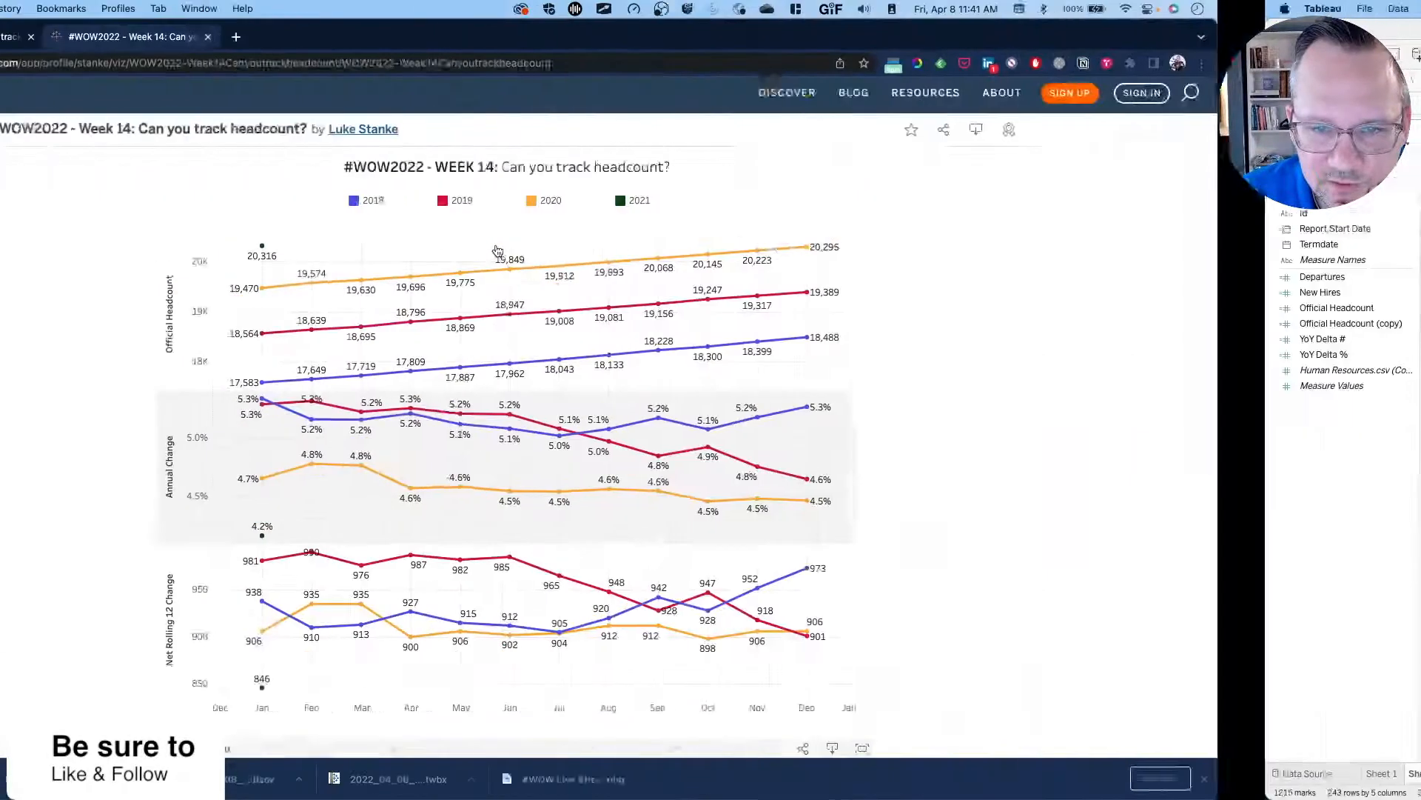
key("ctrl+Right")
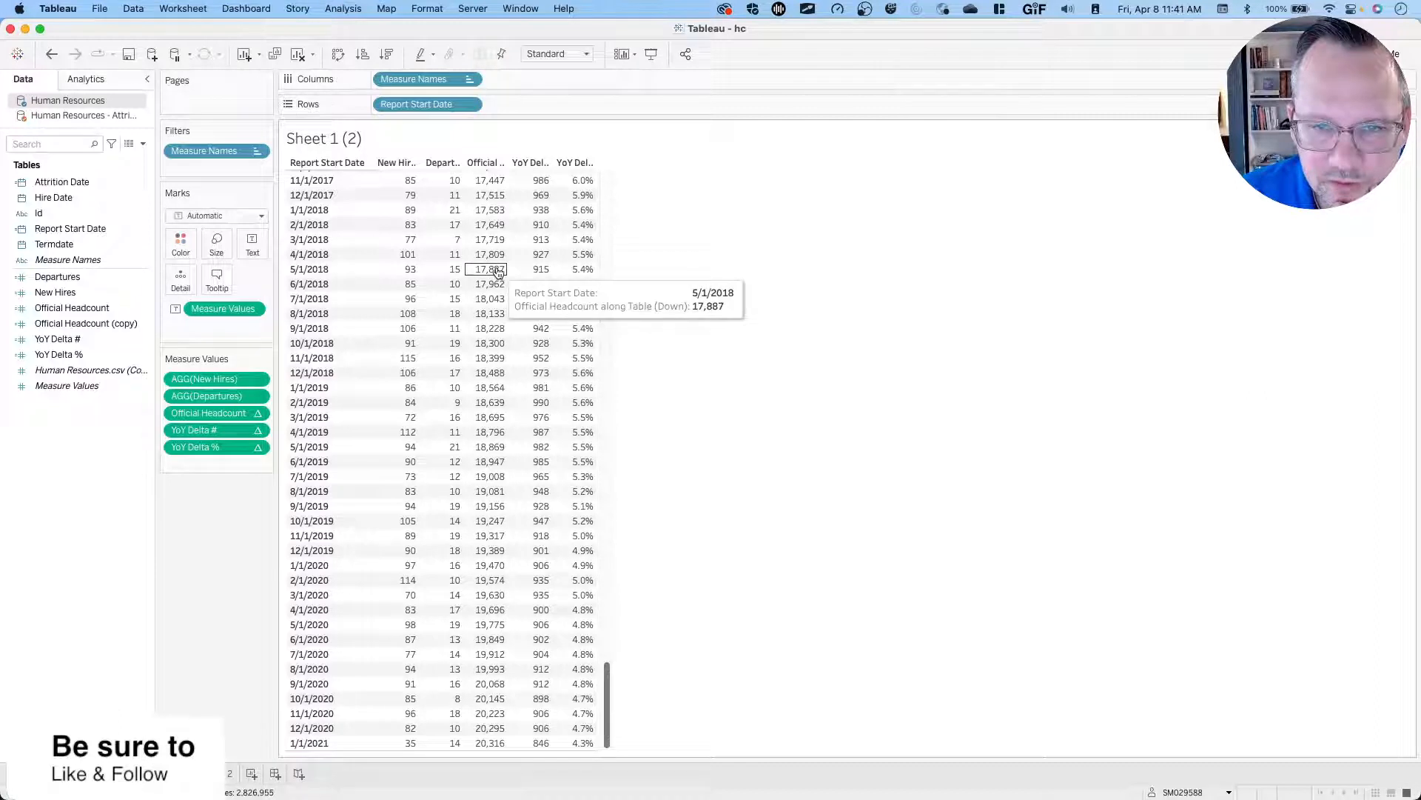
scroll(494, 199, "up", 2)
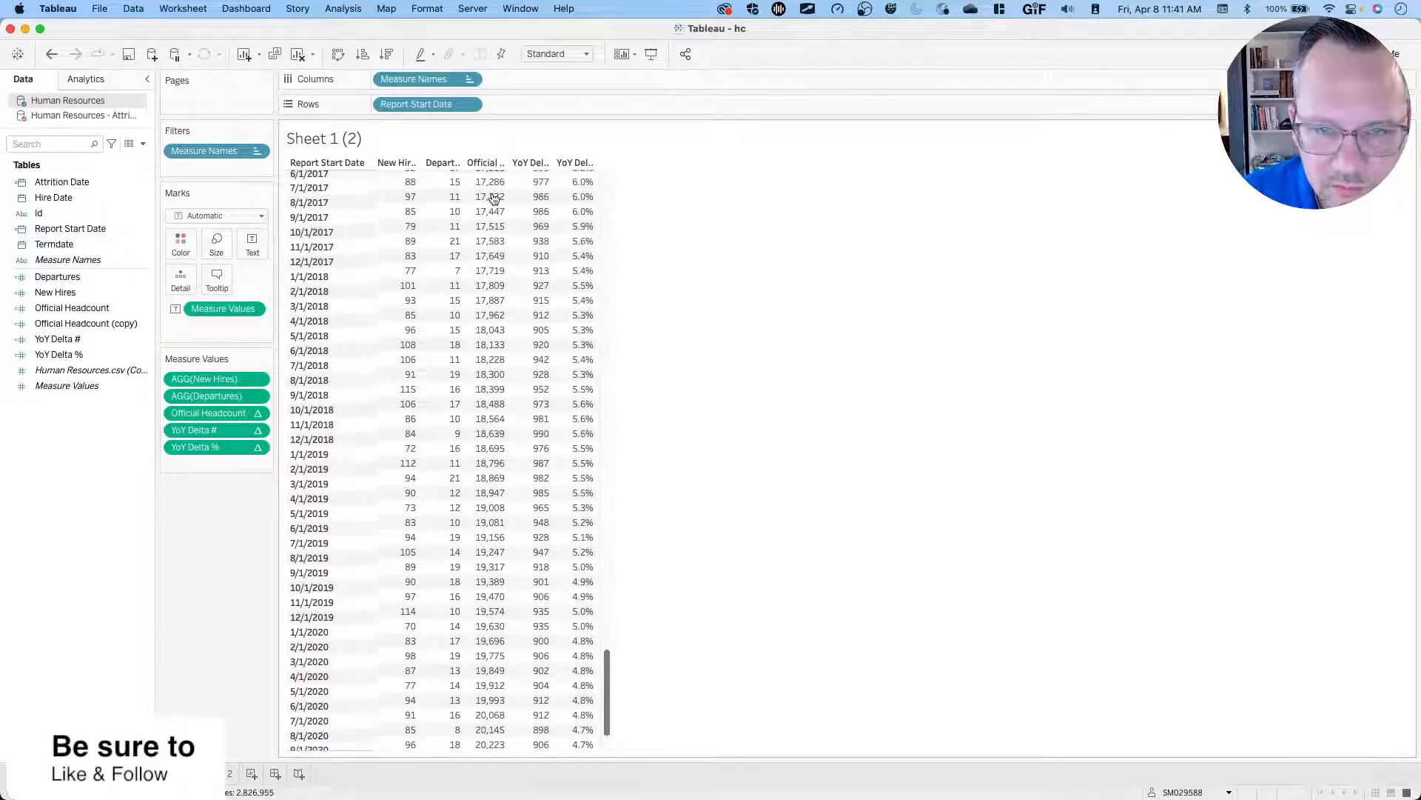
scroll(493, 199, "down", 3)
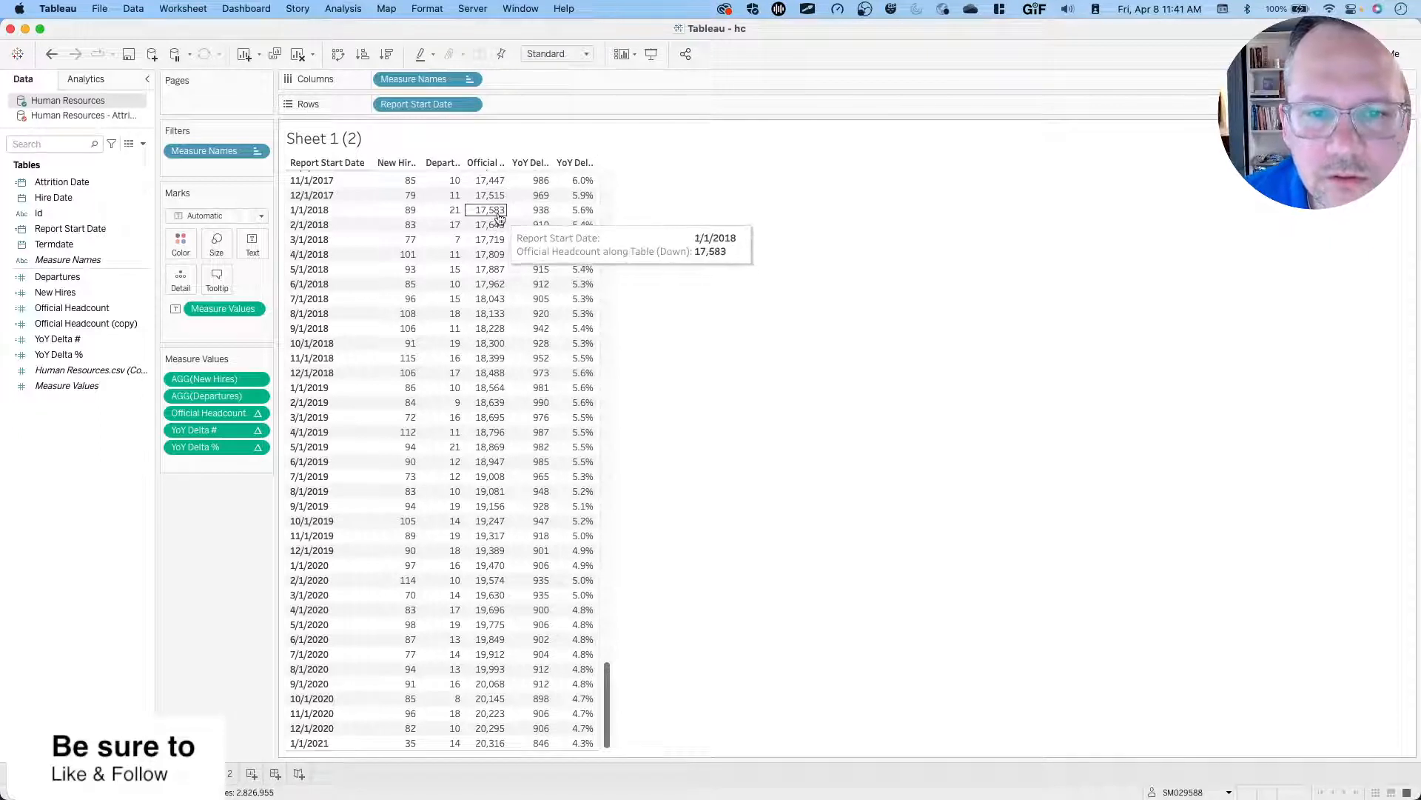
left_click(541, 213)
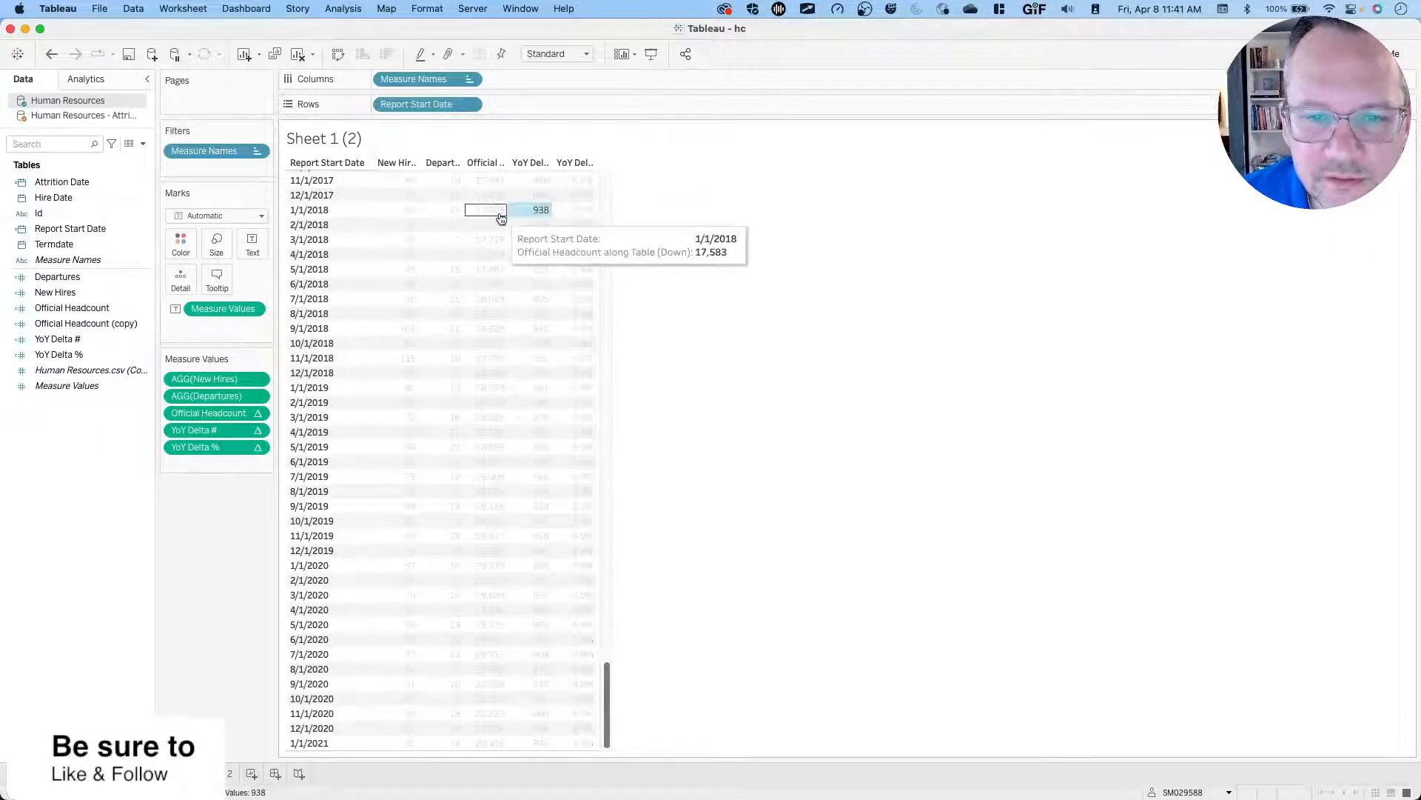
scroll(500, 218, "up", 5)
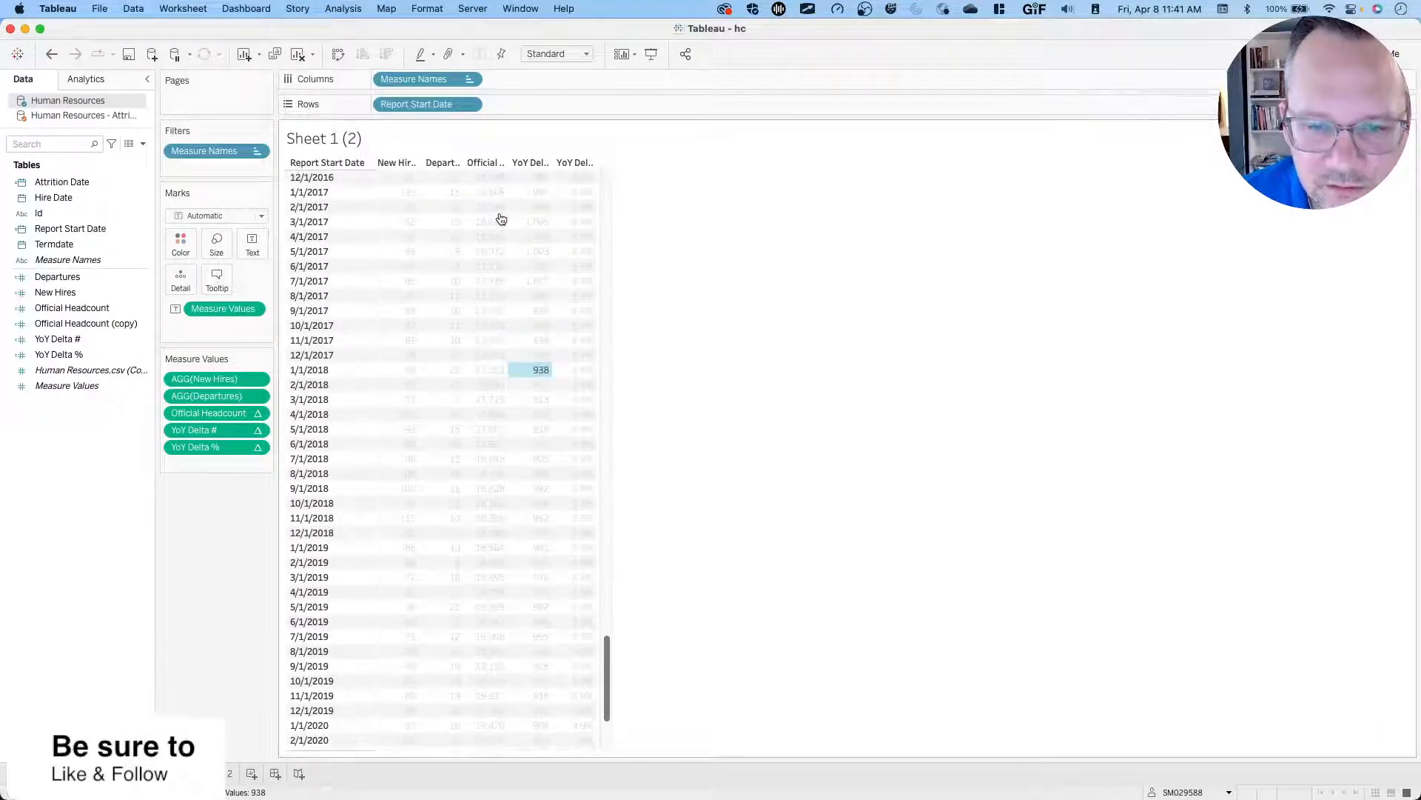
scroll(501, 326, "down", 5)
left_click(540, 226)
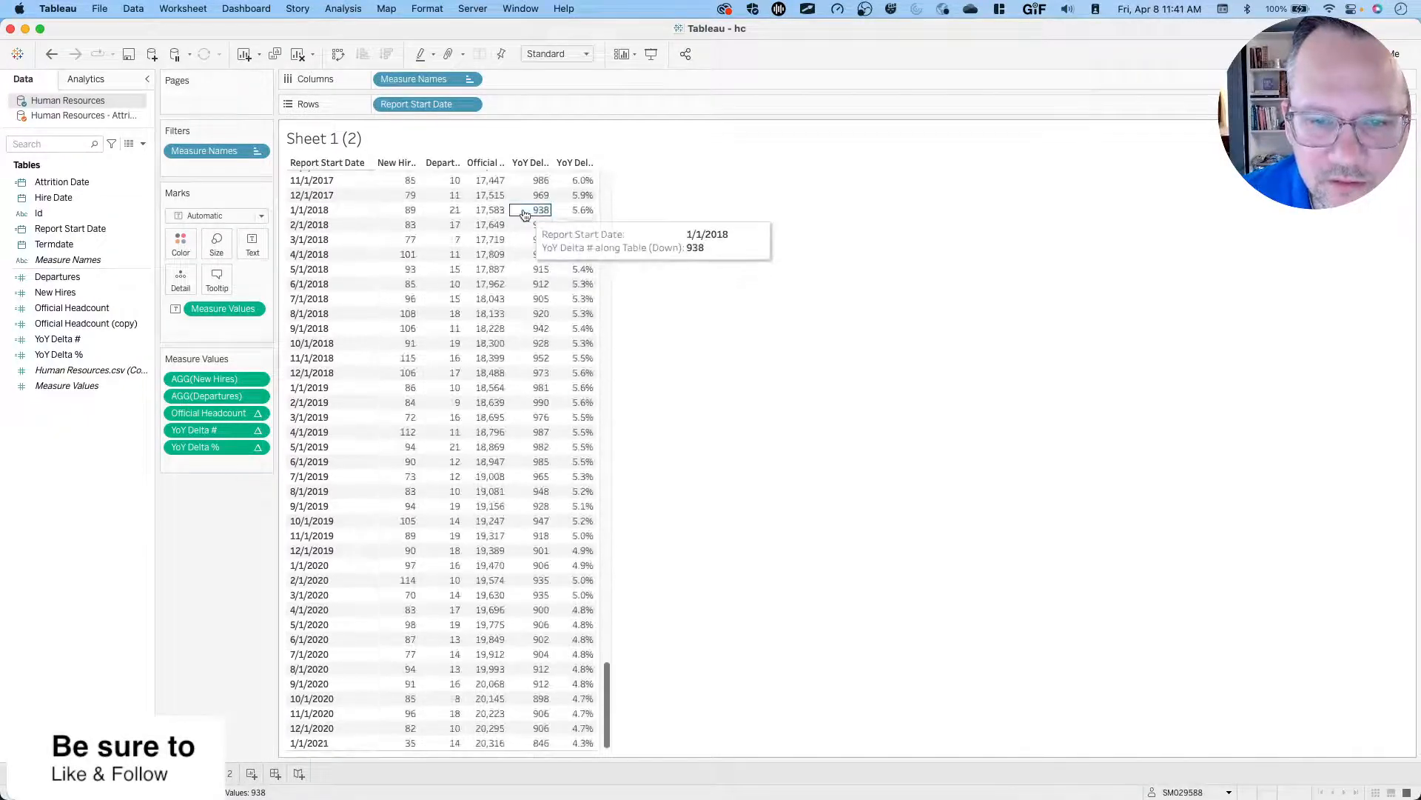
Compare the June values of Sheet 2 in Tableau with those of the reference chart in Chrome.
key("super+Tab")
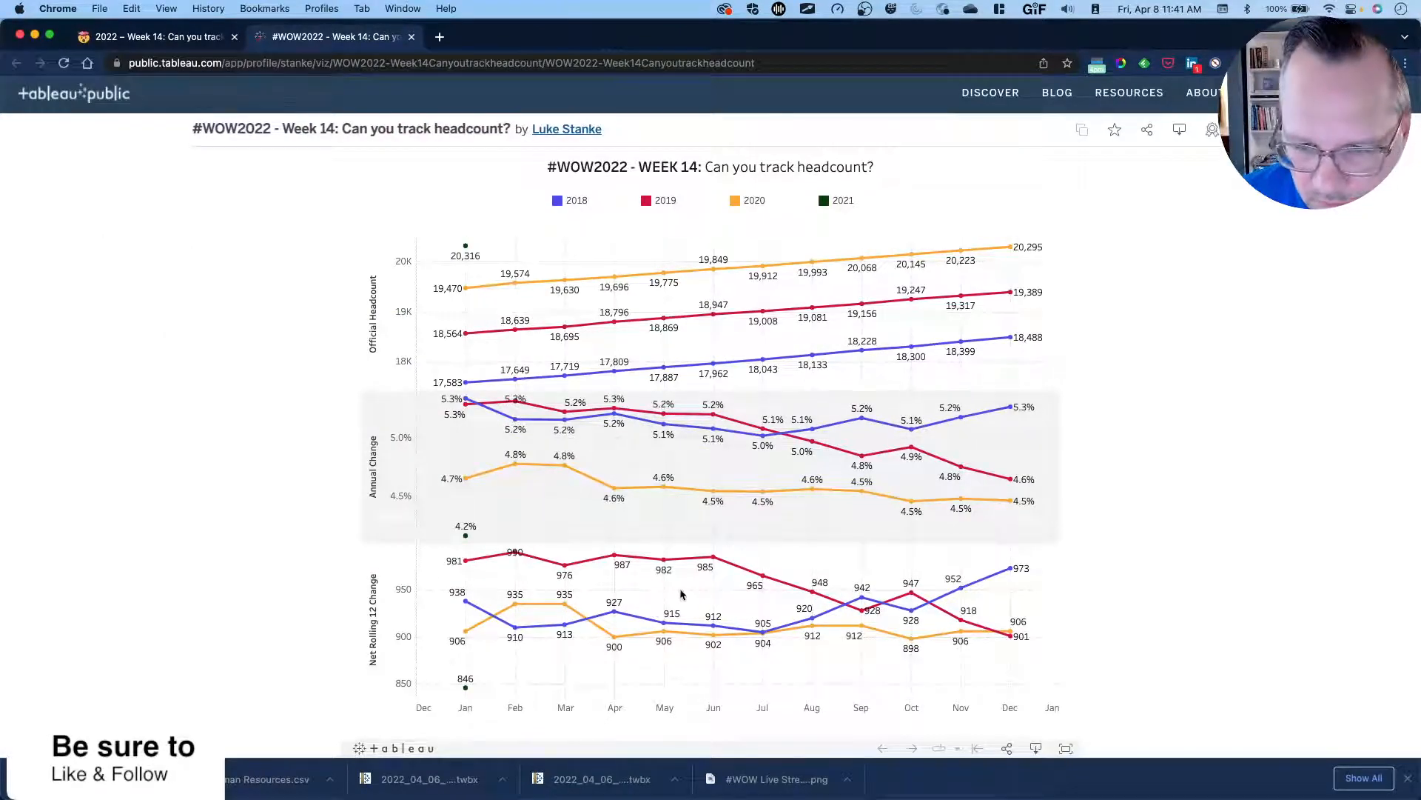
key("super+Tab")
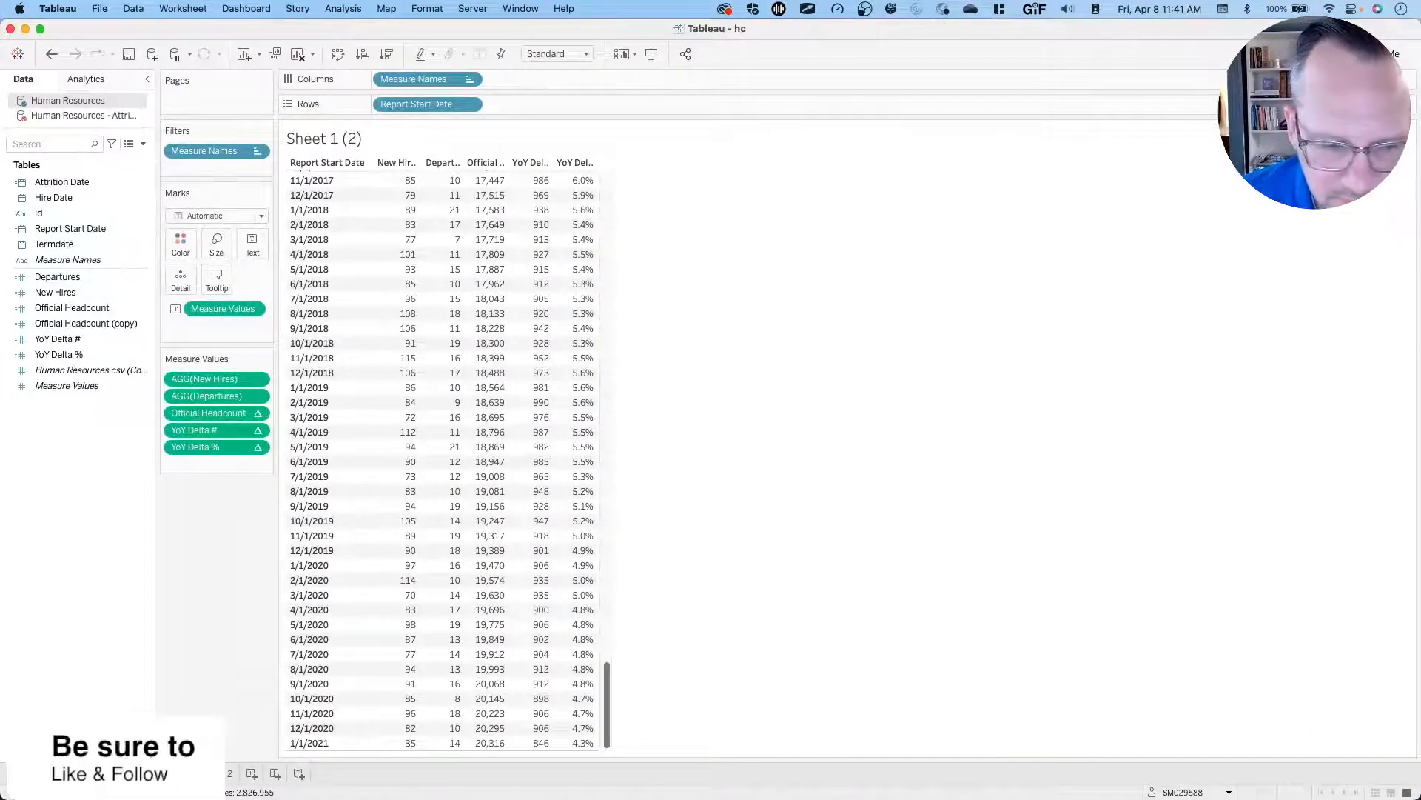
left_click(218, 774)
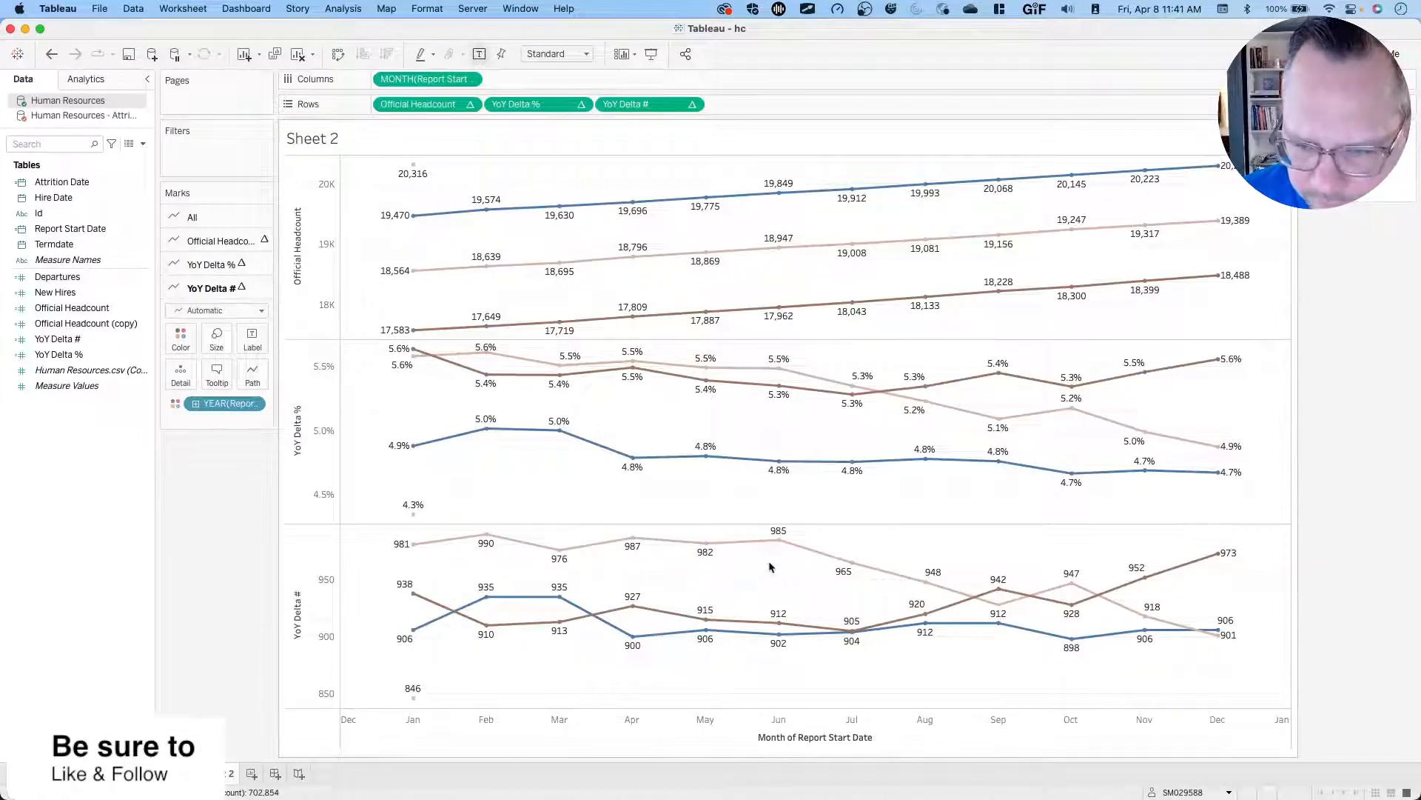
mouse_move(777, 641)
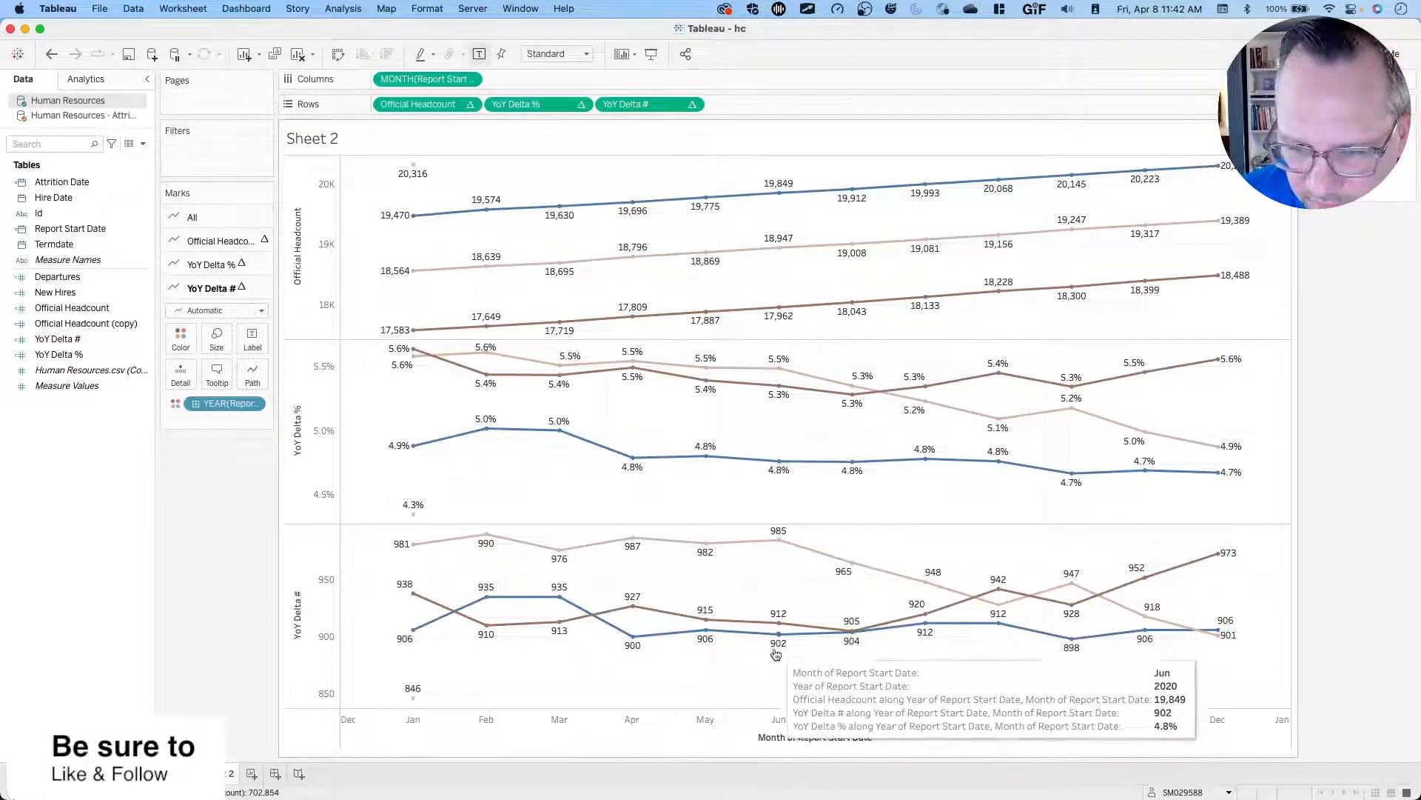
key("super+Tab")
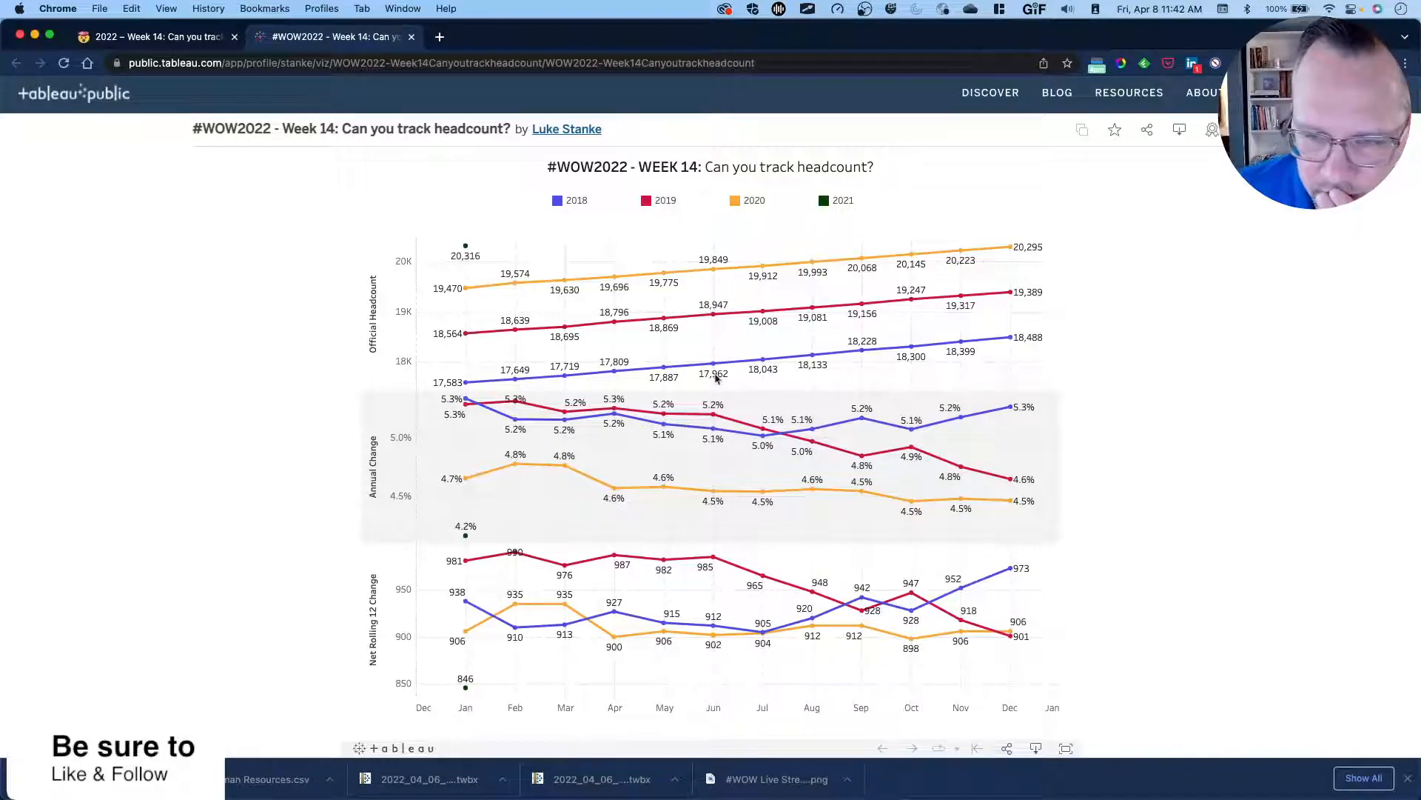
key("ctrl+Right")
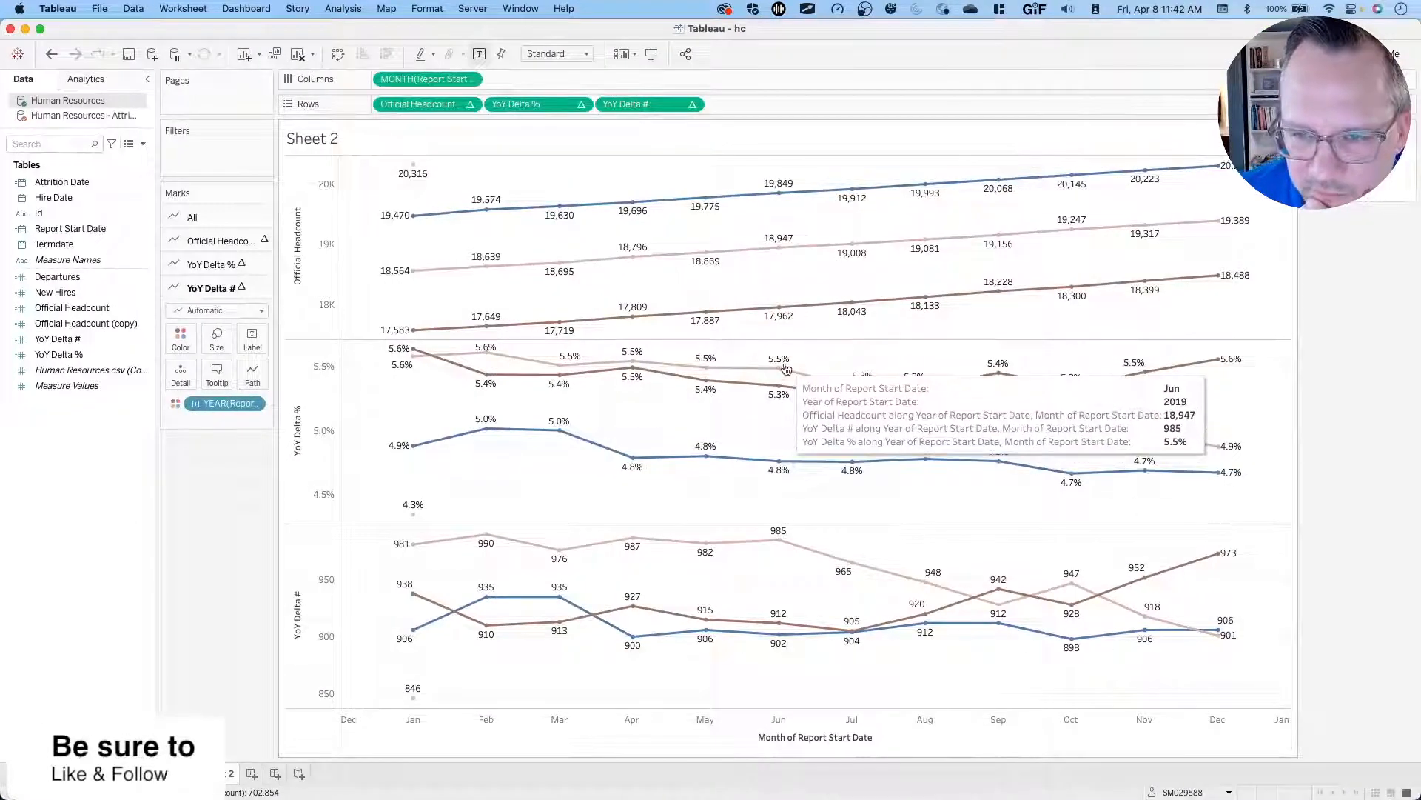
key("ctrl+Left")
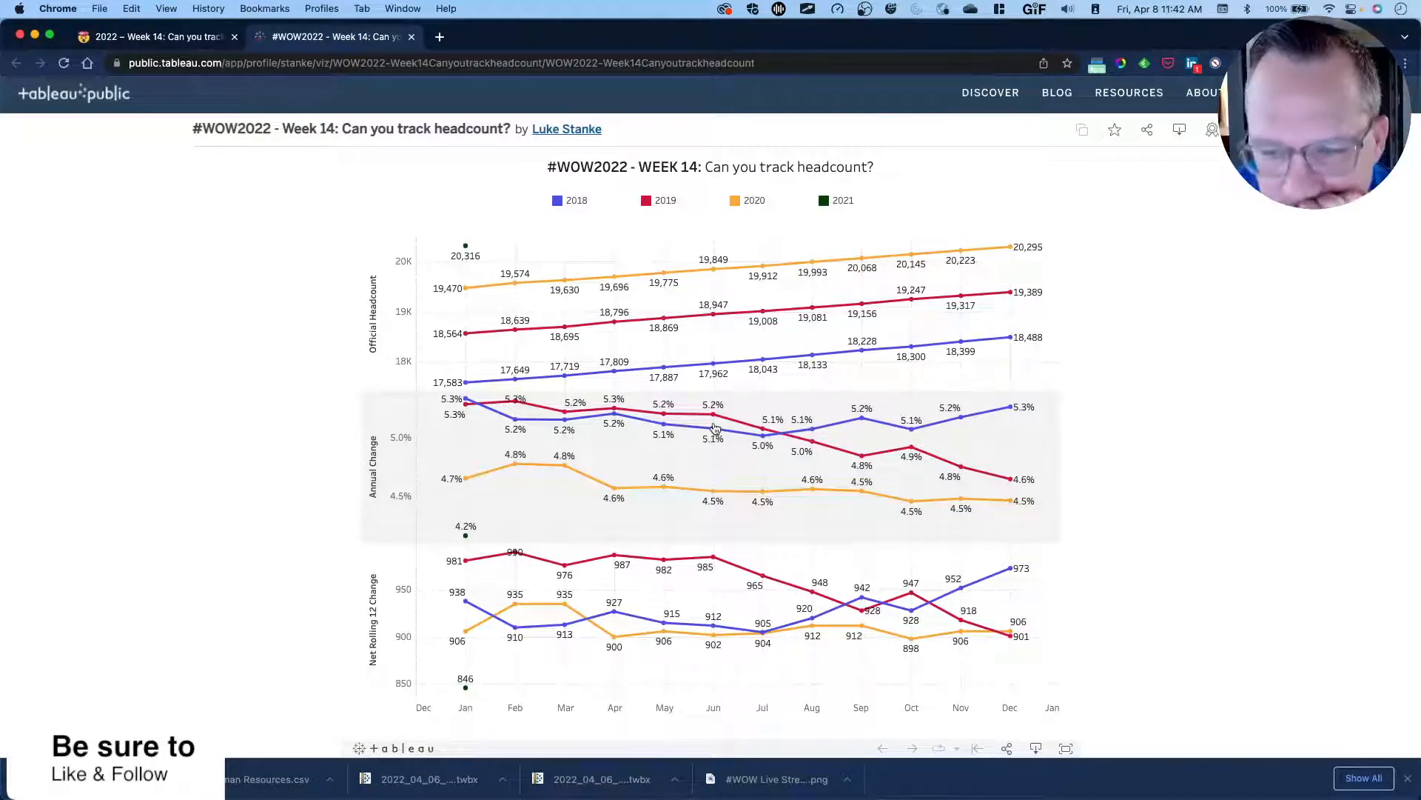
Switch to Tableau and review the Official Headcount calculation, closing it without changes.
key("ctrl+Right")
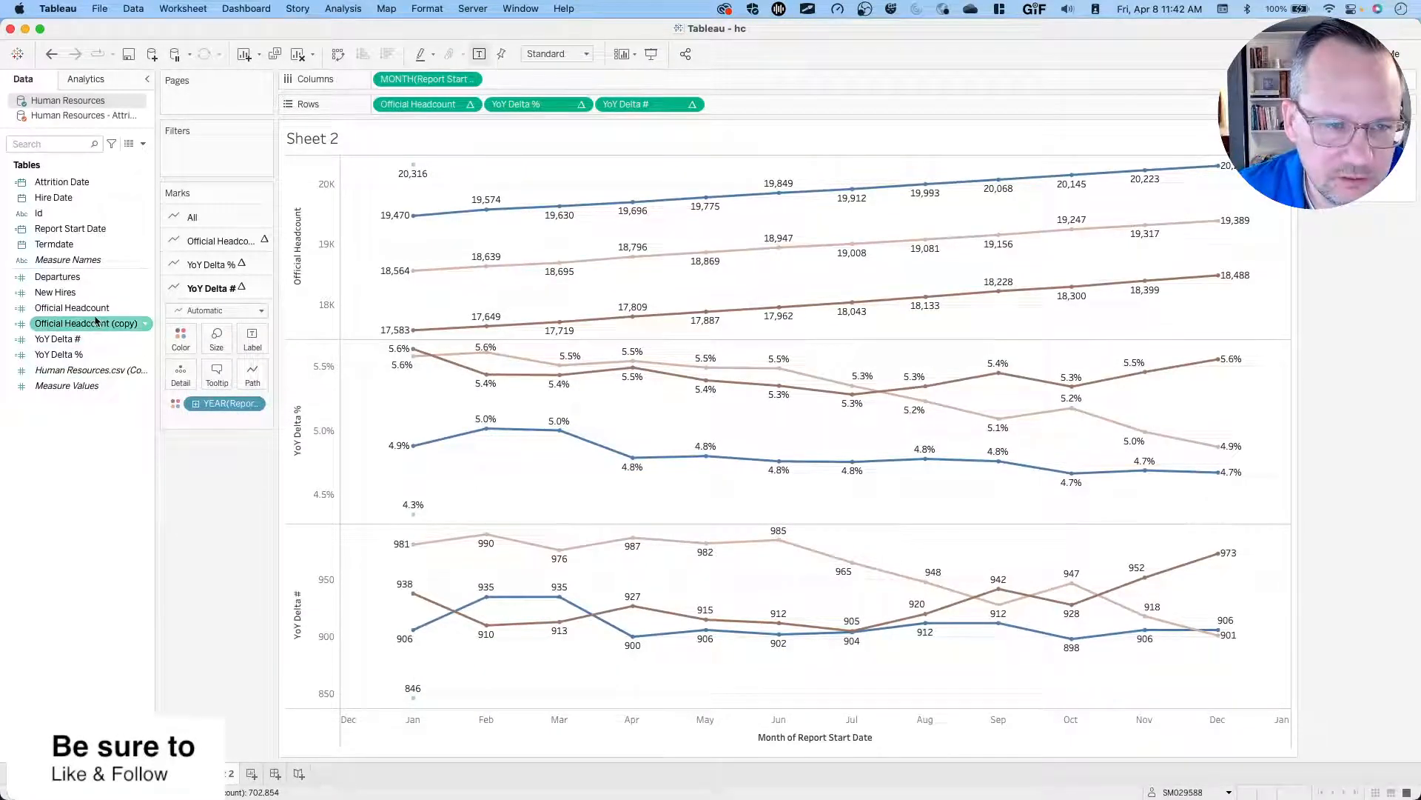
right_click(87, 310)
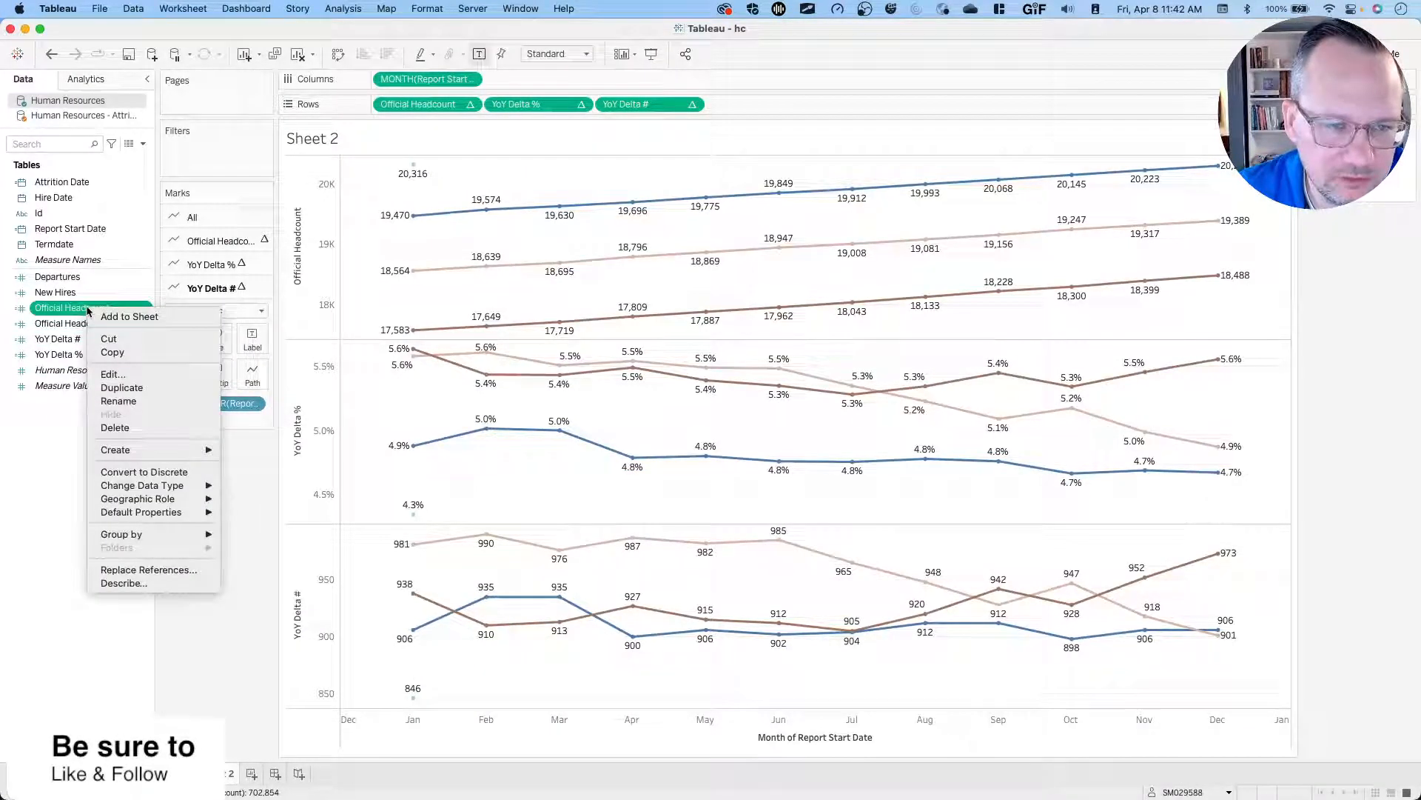
left_click(113, 374)
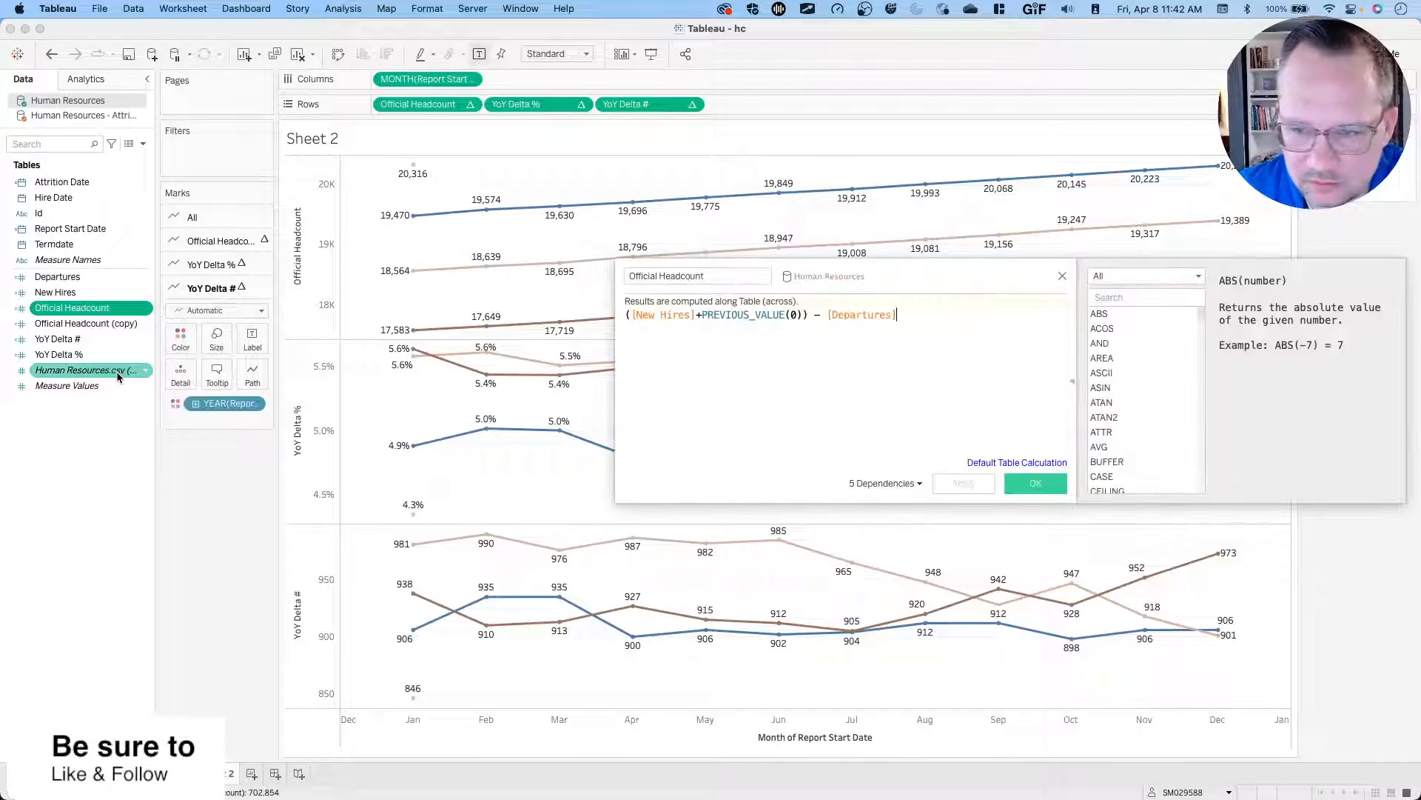
left_click(1063, 276)
Try a LOOKUP offset of -11 in the YoY Delta # calculation and apply it to Sheet 2.
right_click(55, 344)
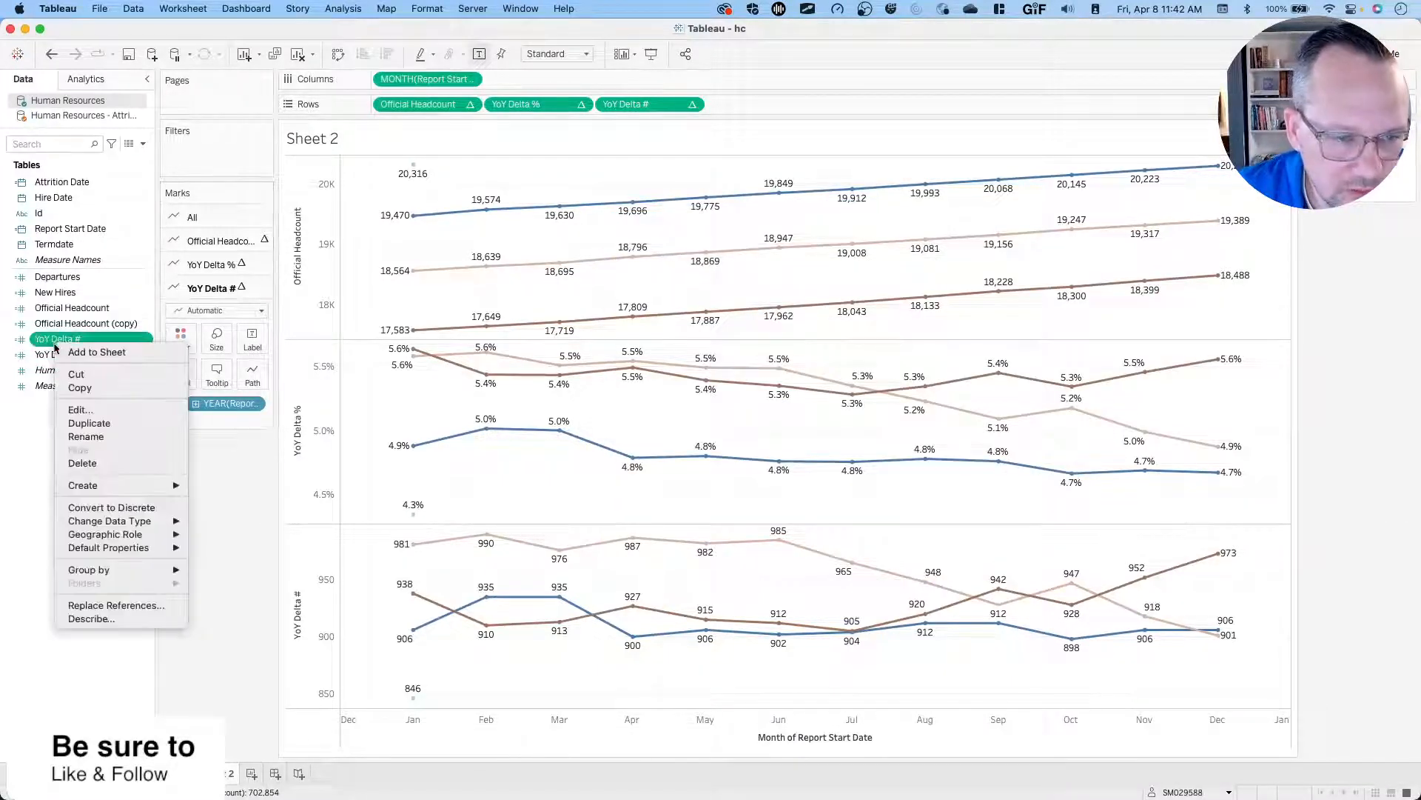
left_click(87, 411)
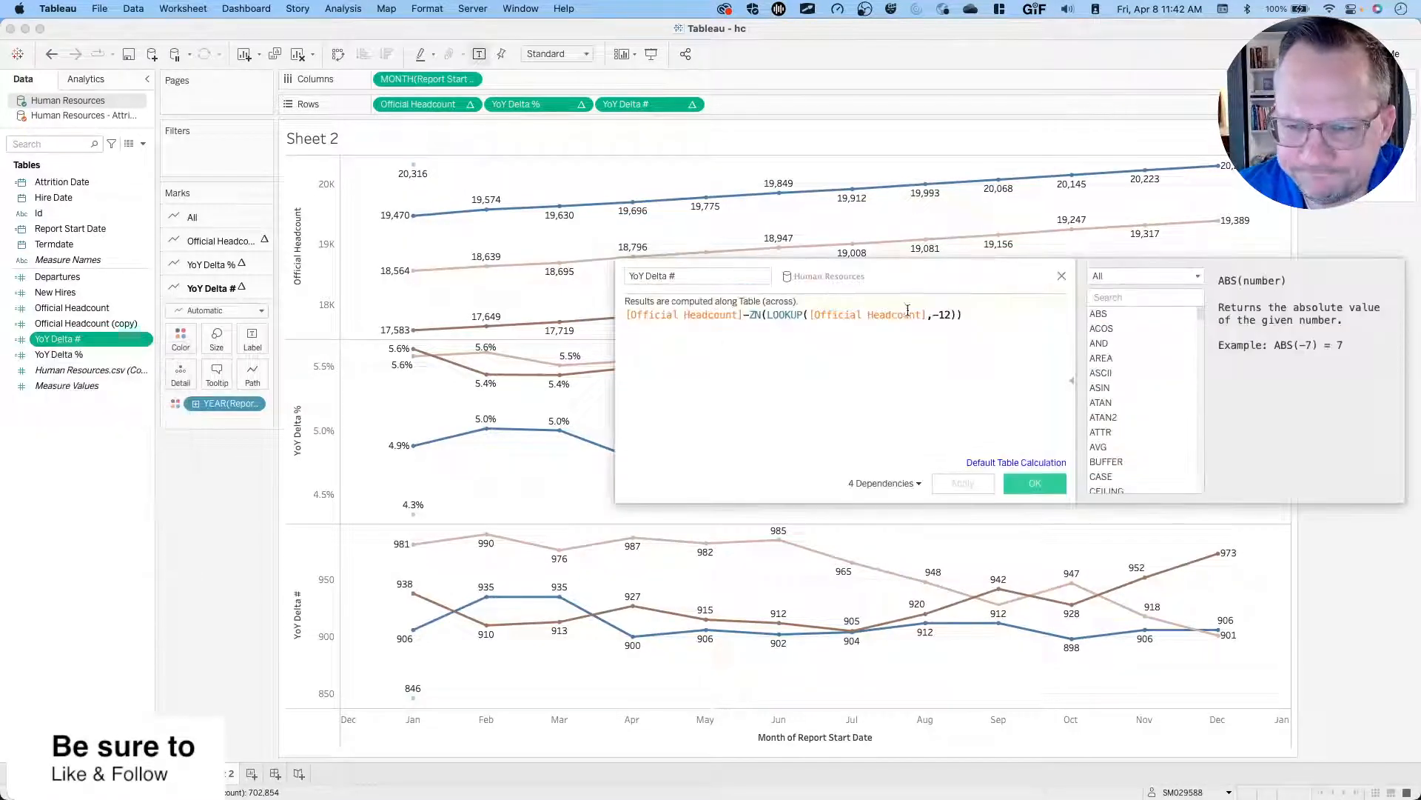
left_click(947, 314)
type("2")
key("BackSpace")
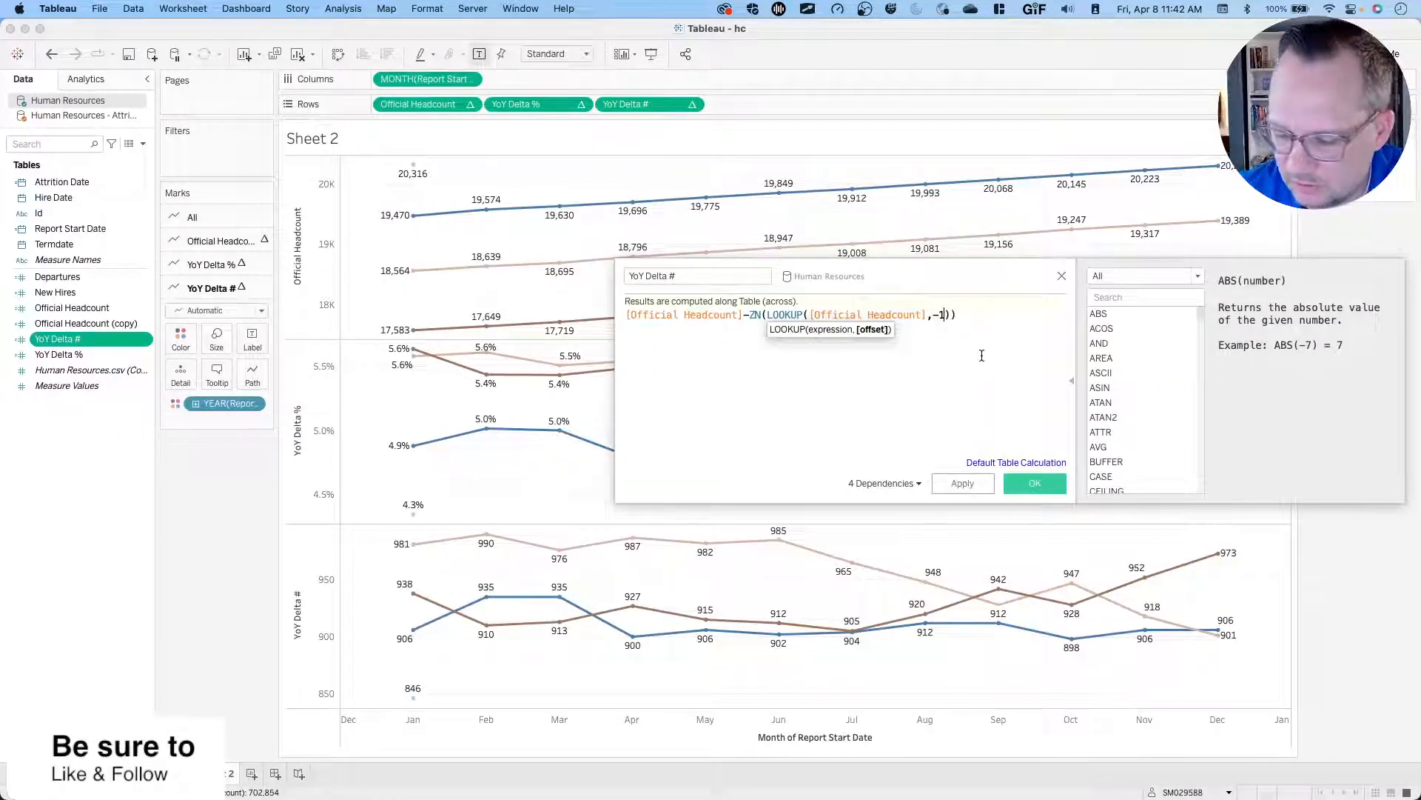
type("1")
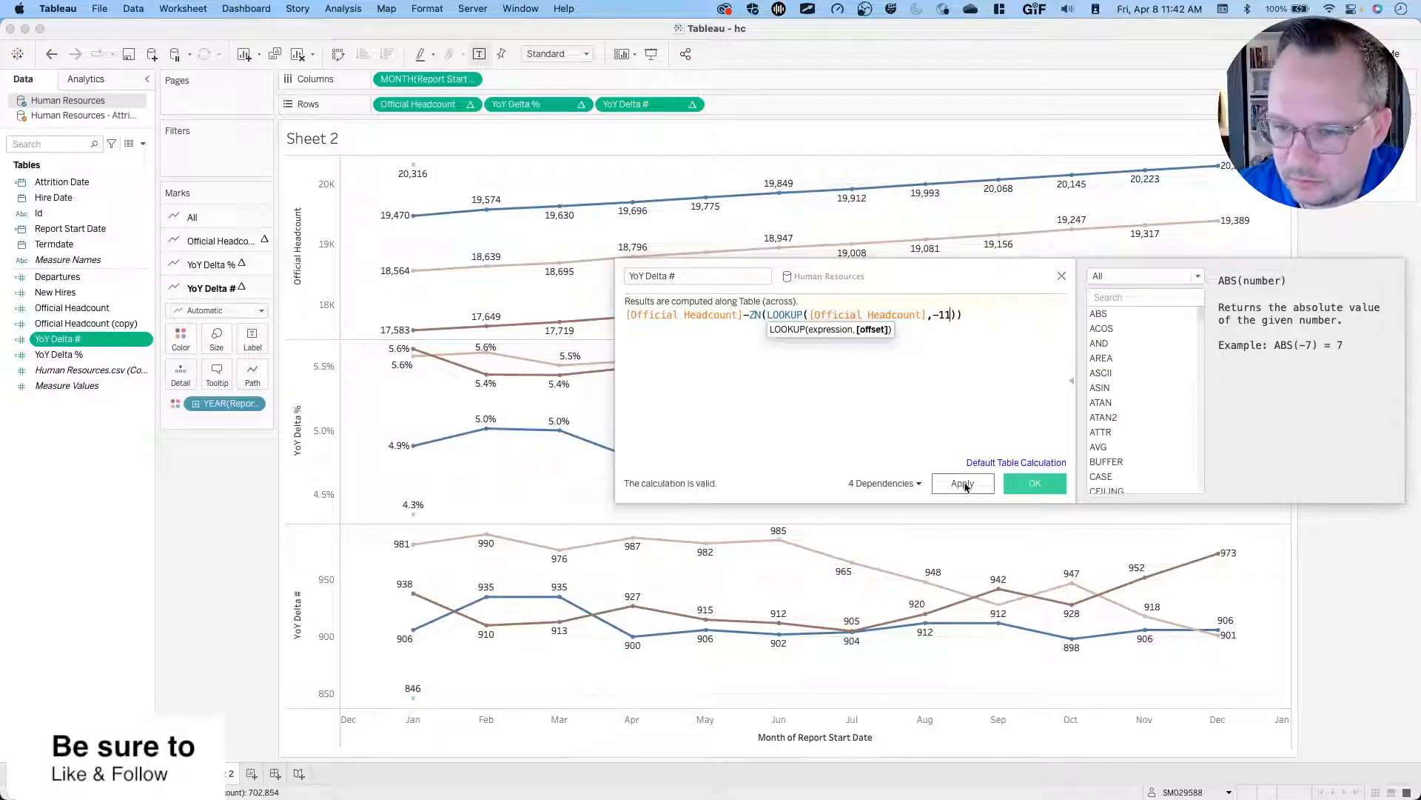
left_click(964, 484)
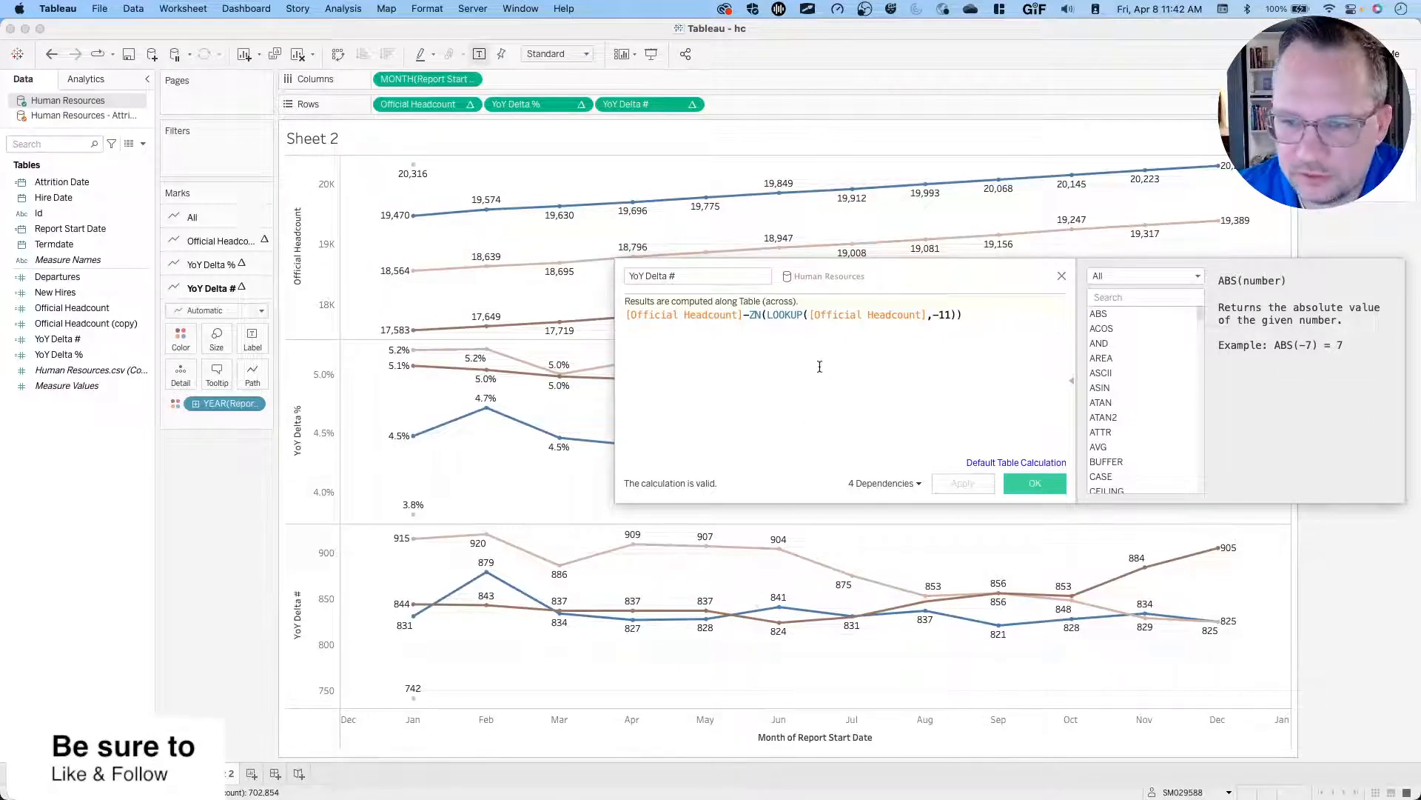
Set the LOOKUP offset in the YoY Delta # calculation back to -12, apply it, and close the calculation.
key("BackSpace")
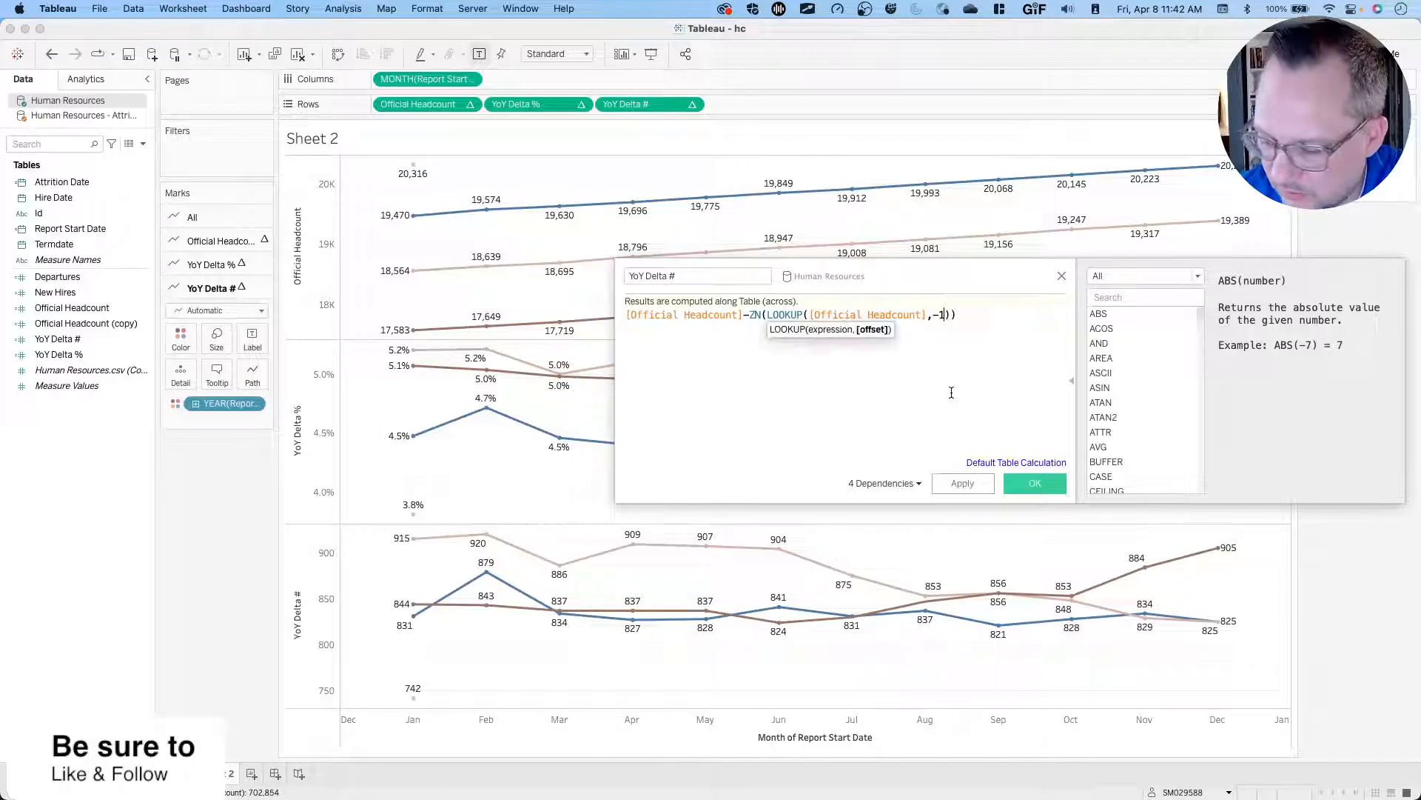
type("2")
left_click(962, 482)
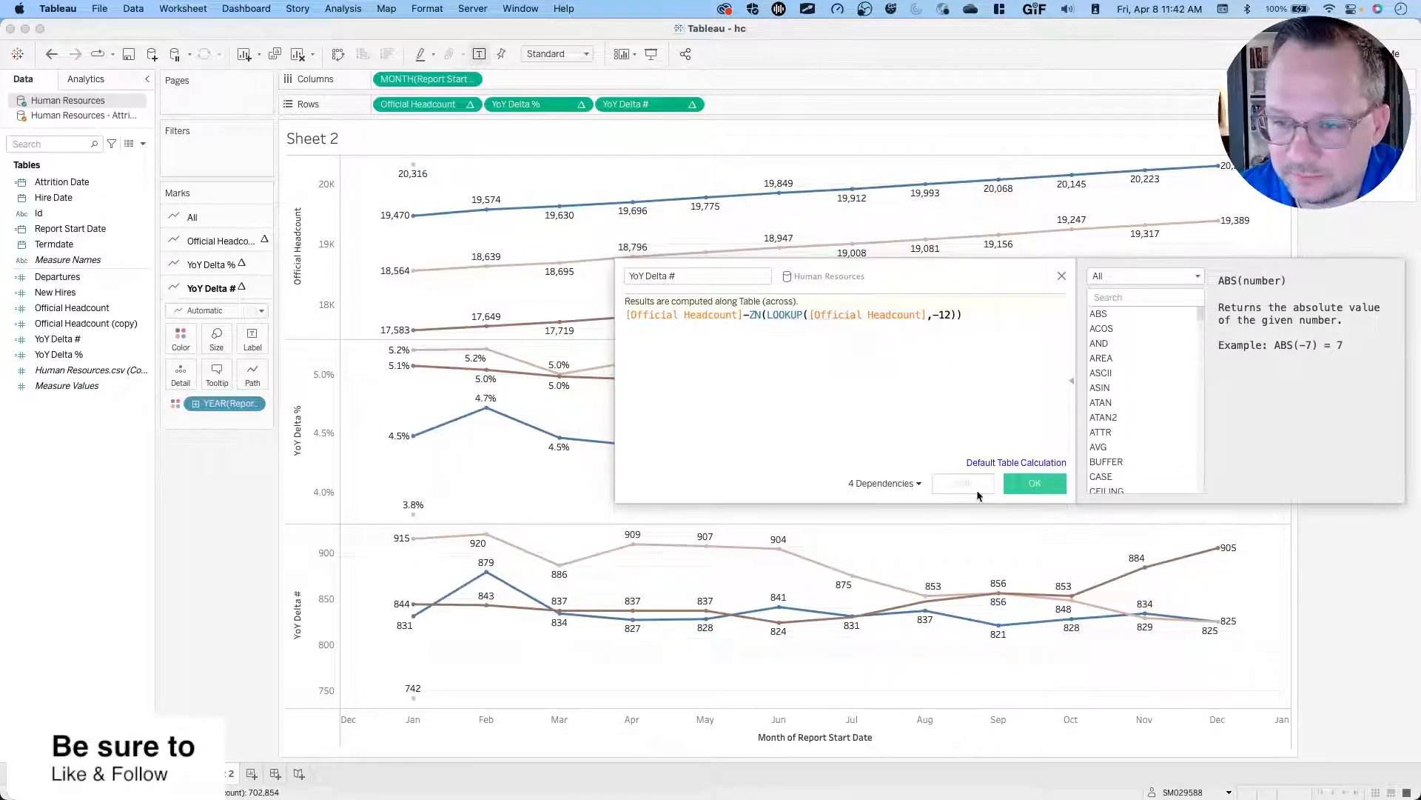
left_click(1062, 277)
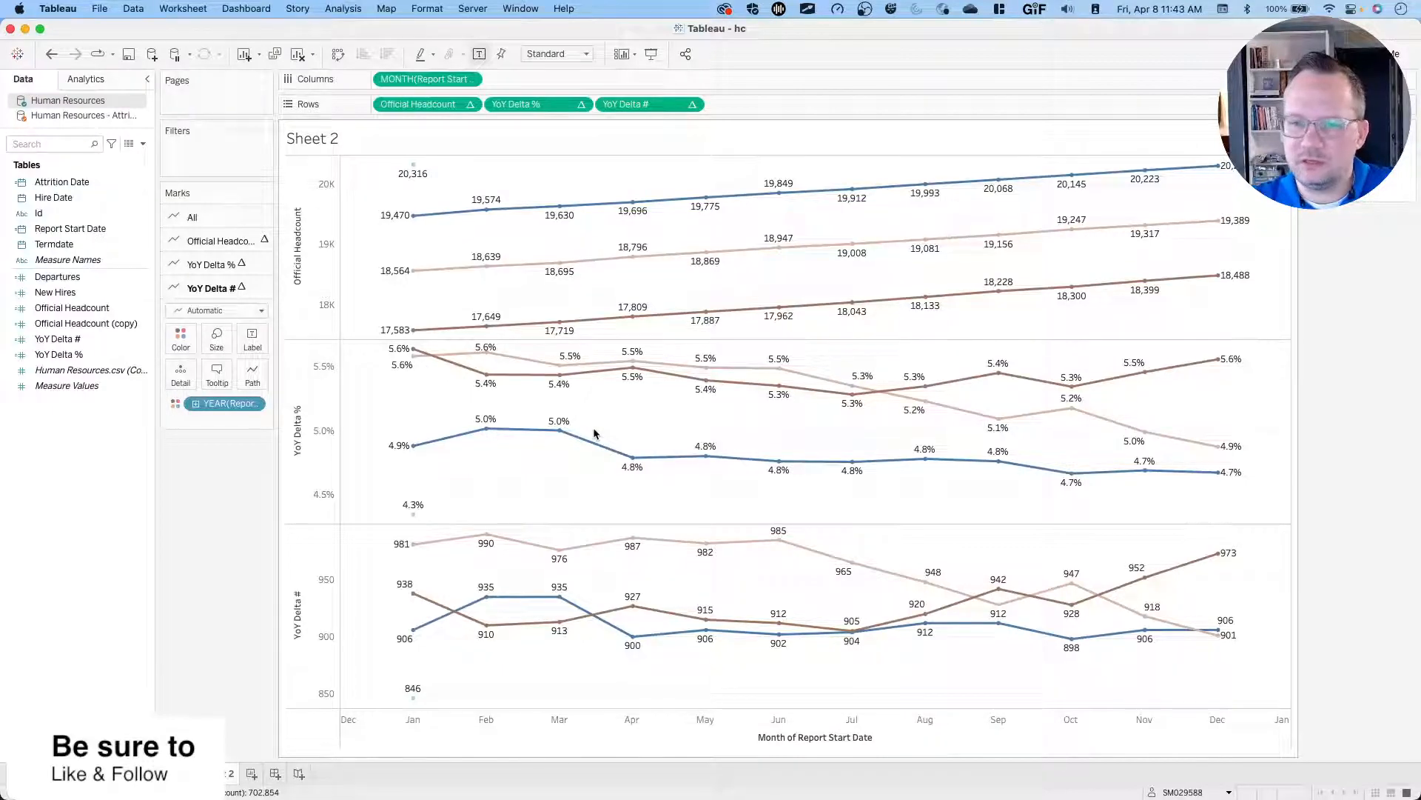
Compare the Annual Change lines of the reference chart in Chrome with the YoY Delta % lines of Sheet 2 in Tableau.
key("ctrl+Left")
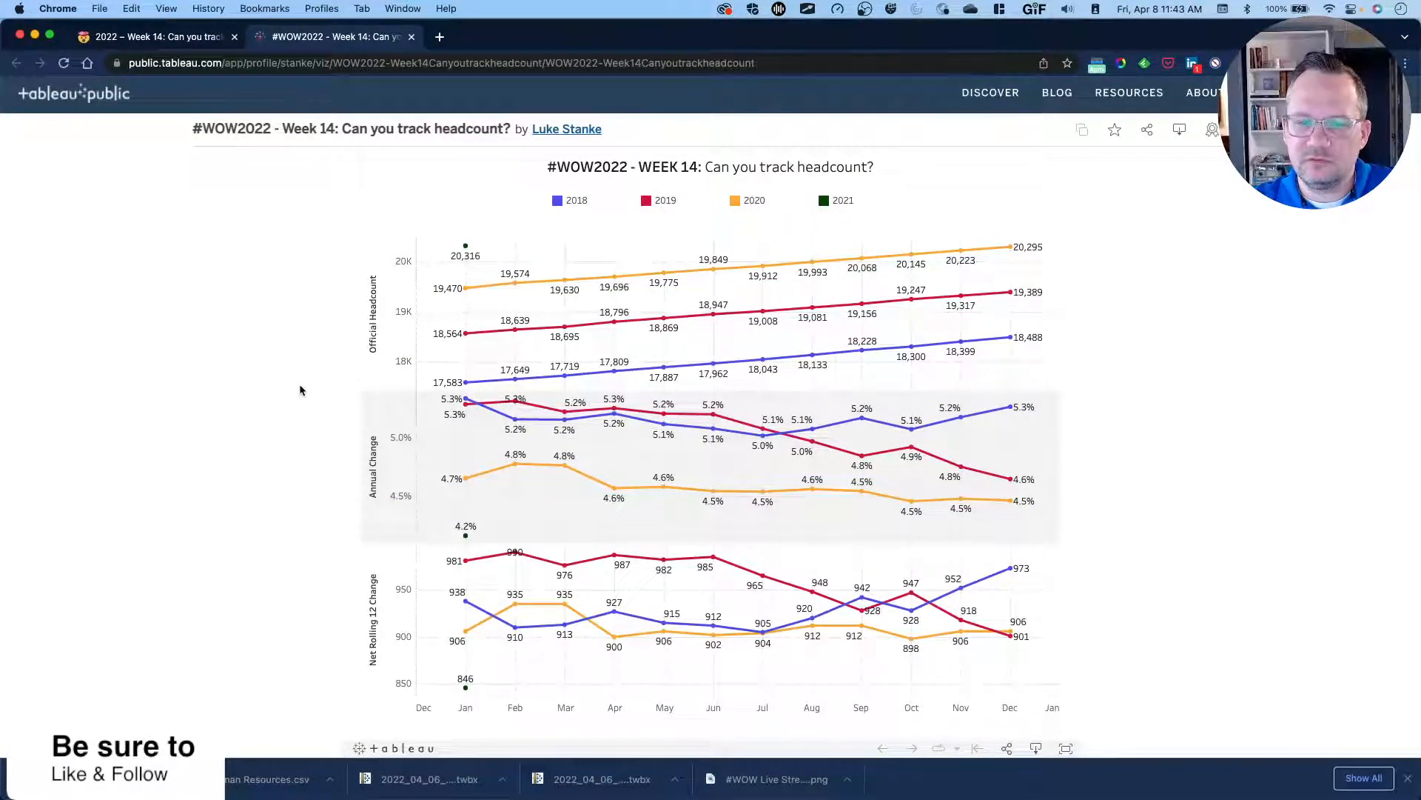
key("ctrl+Right")
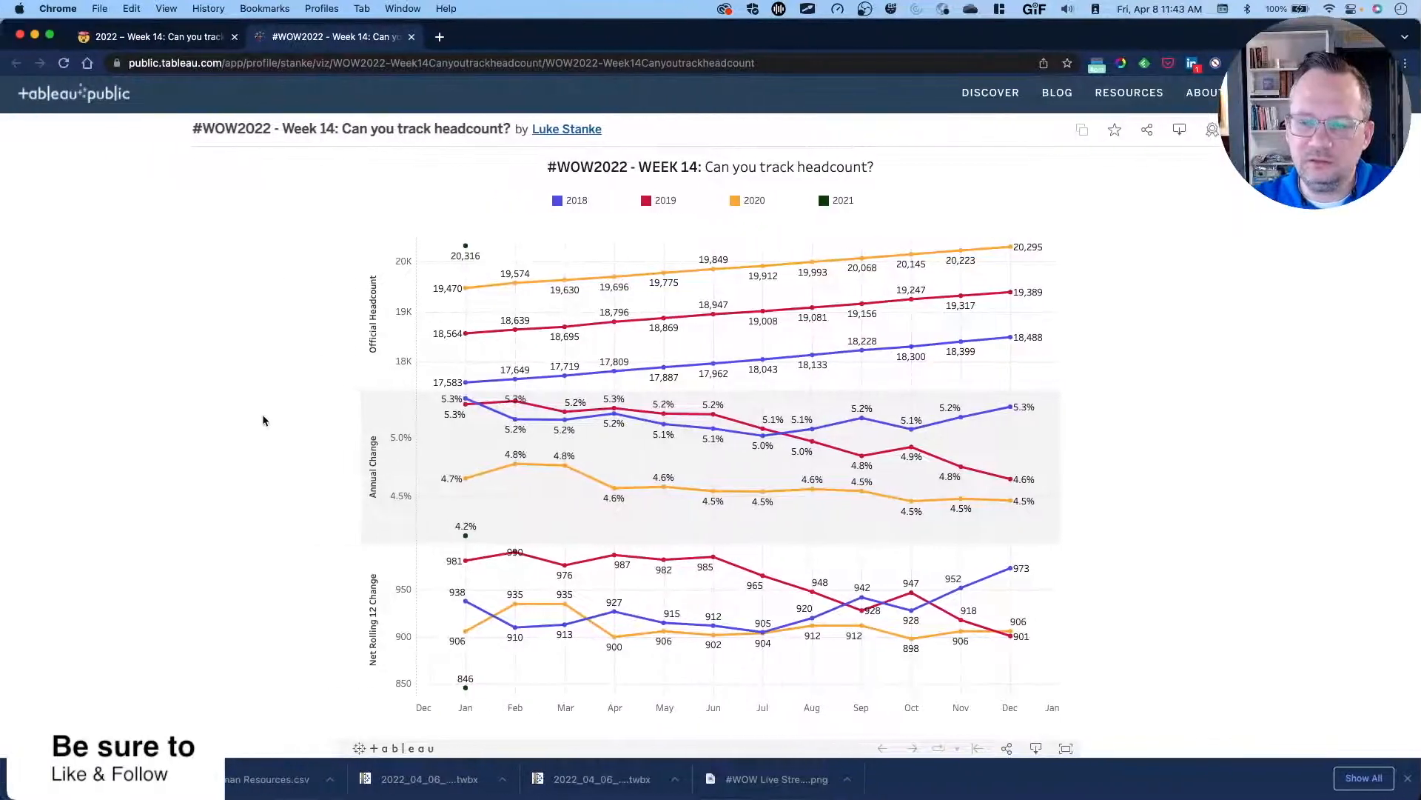
key("ctrl+Right")
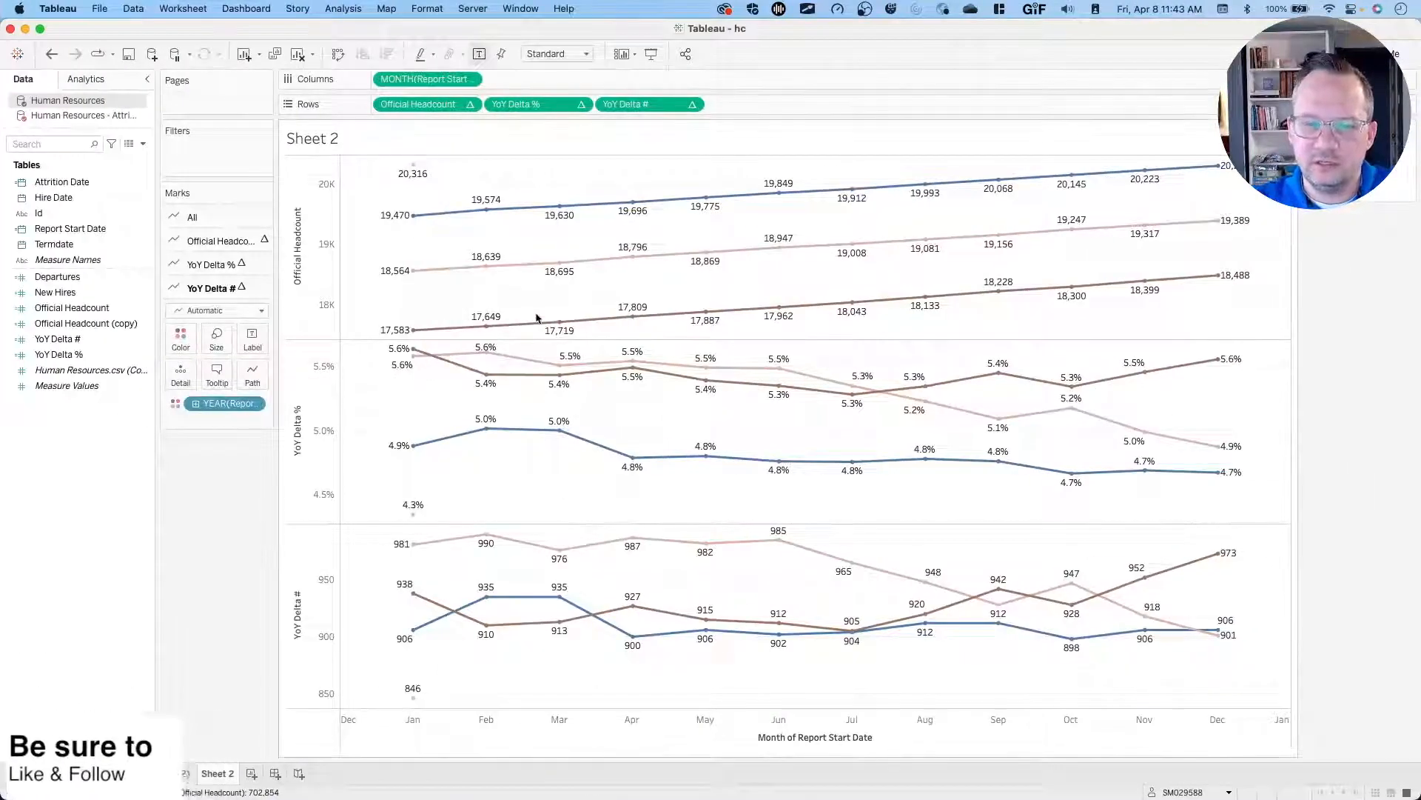
Examine the YoY columns of the Sheet 1 (2) table from late 2016 through January 2021, and return to Sheet 2.
left_click(176, 773)
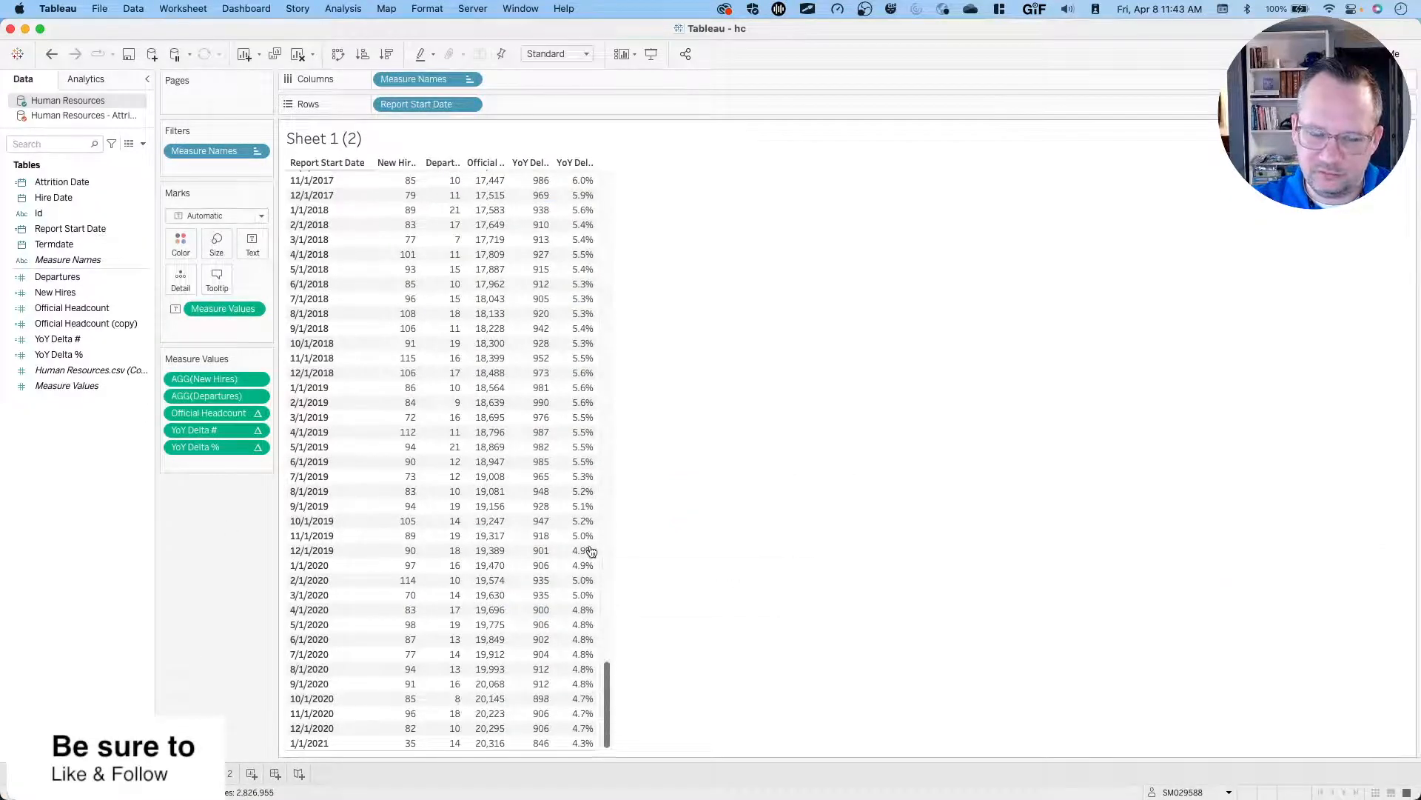
scroll(589, 550, "up", 5)
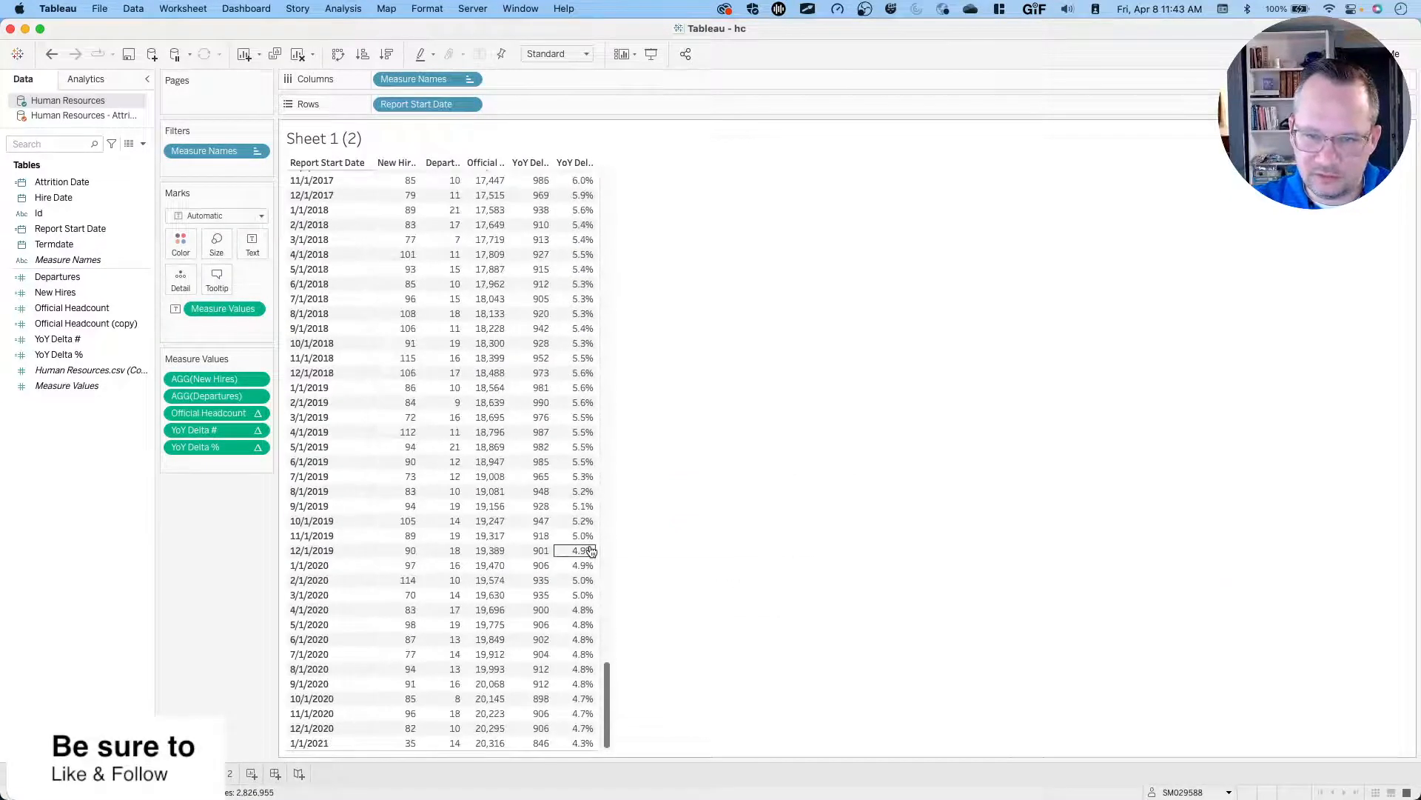
scroll(535, 346, "up", 5)
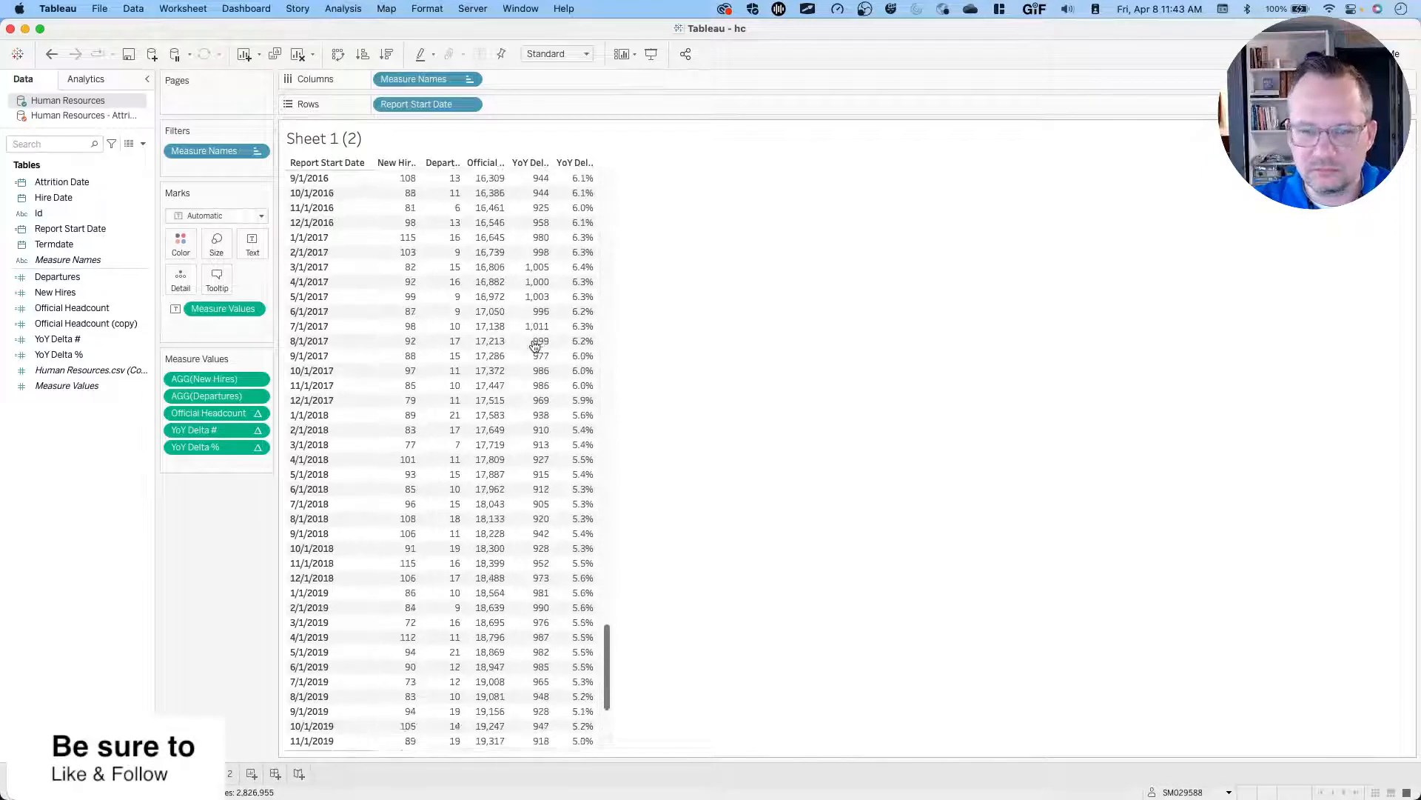
scroll(534, 346, "down", 5)
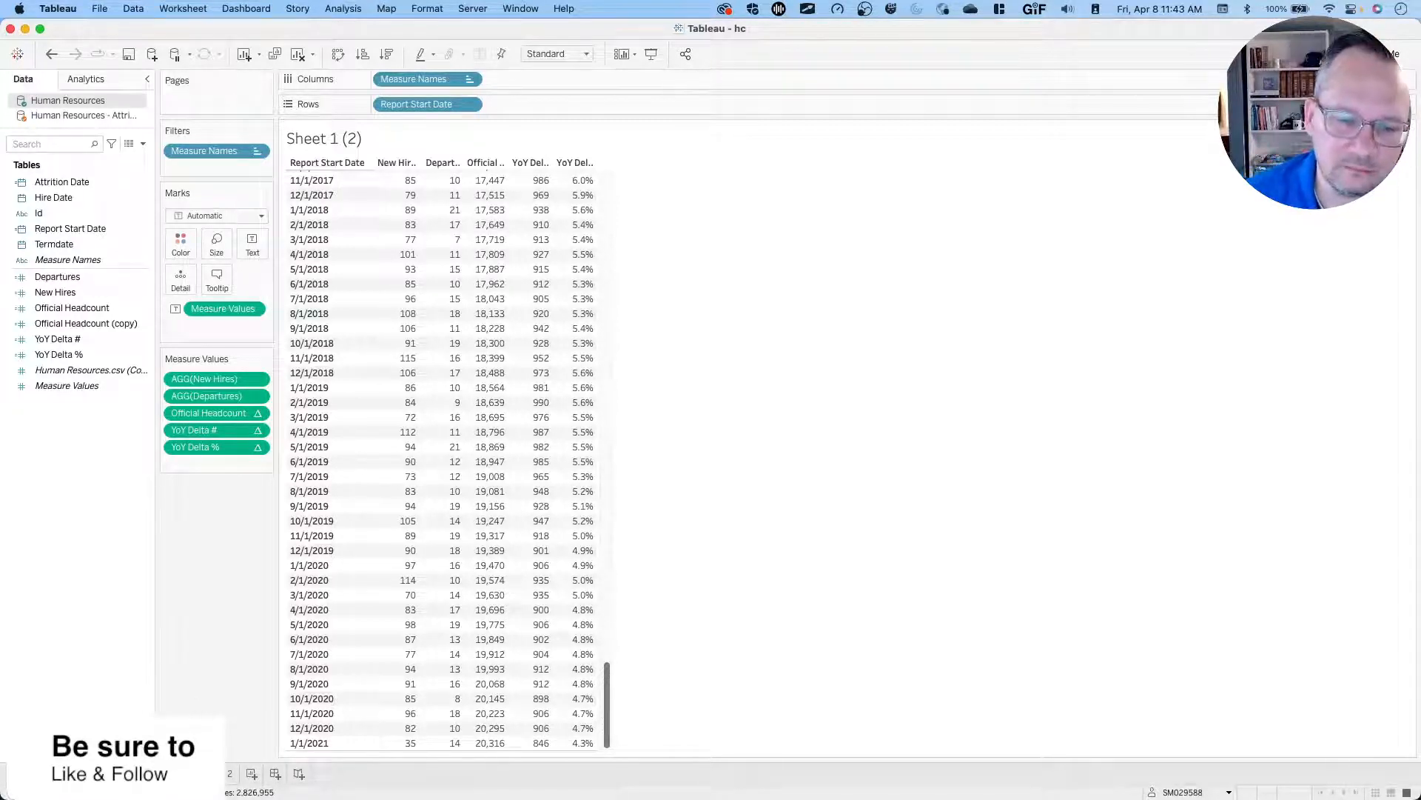
left_click(217, 773)
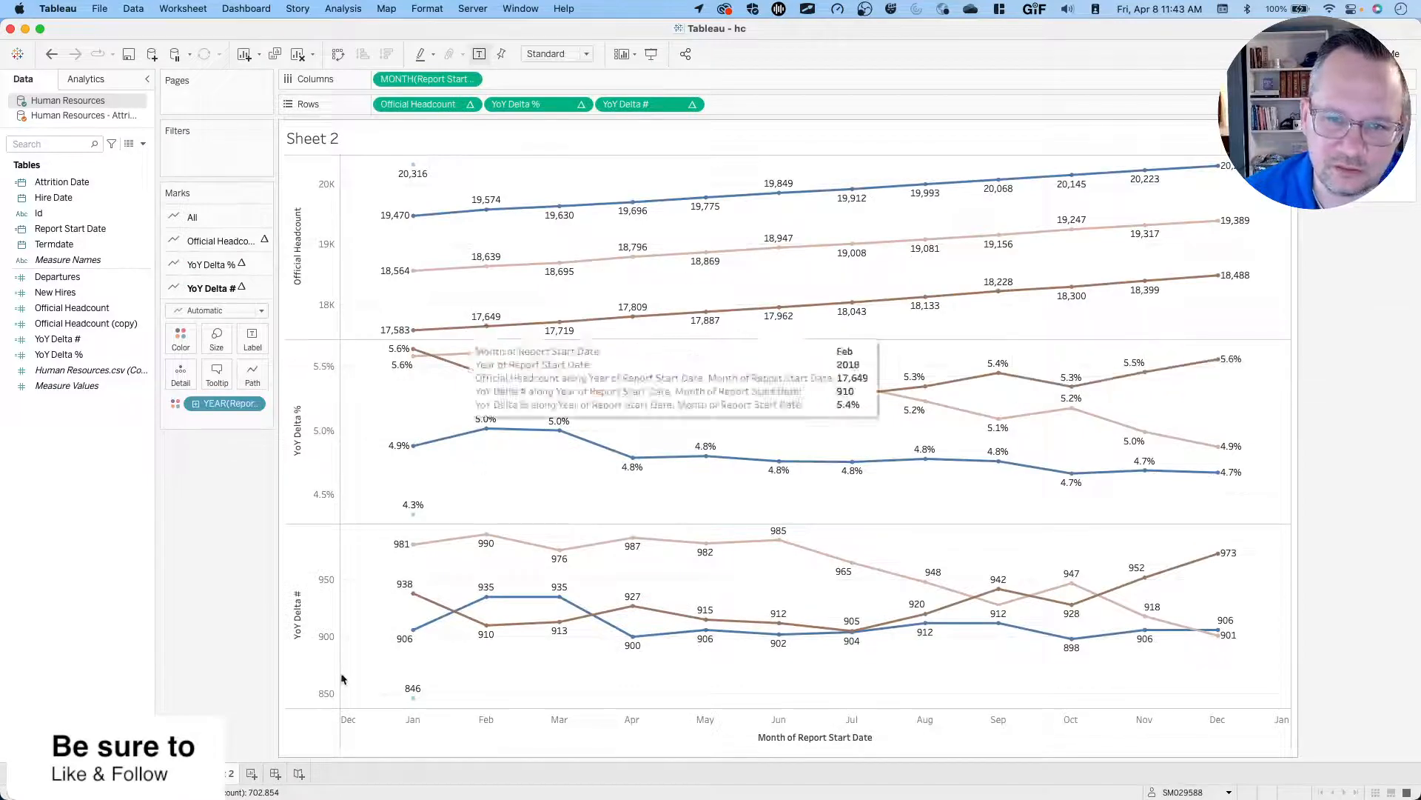
Compare the YoY columns of the Sheet 1 (2) and Sheet 1 tables, and return to Sheet 2.
left_click(167, 774)
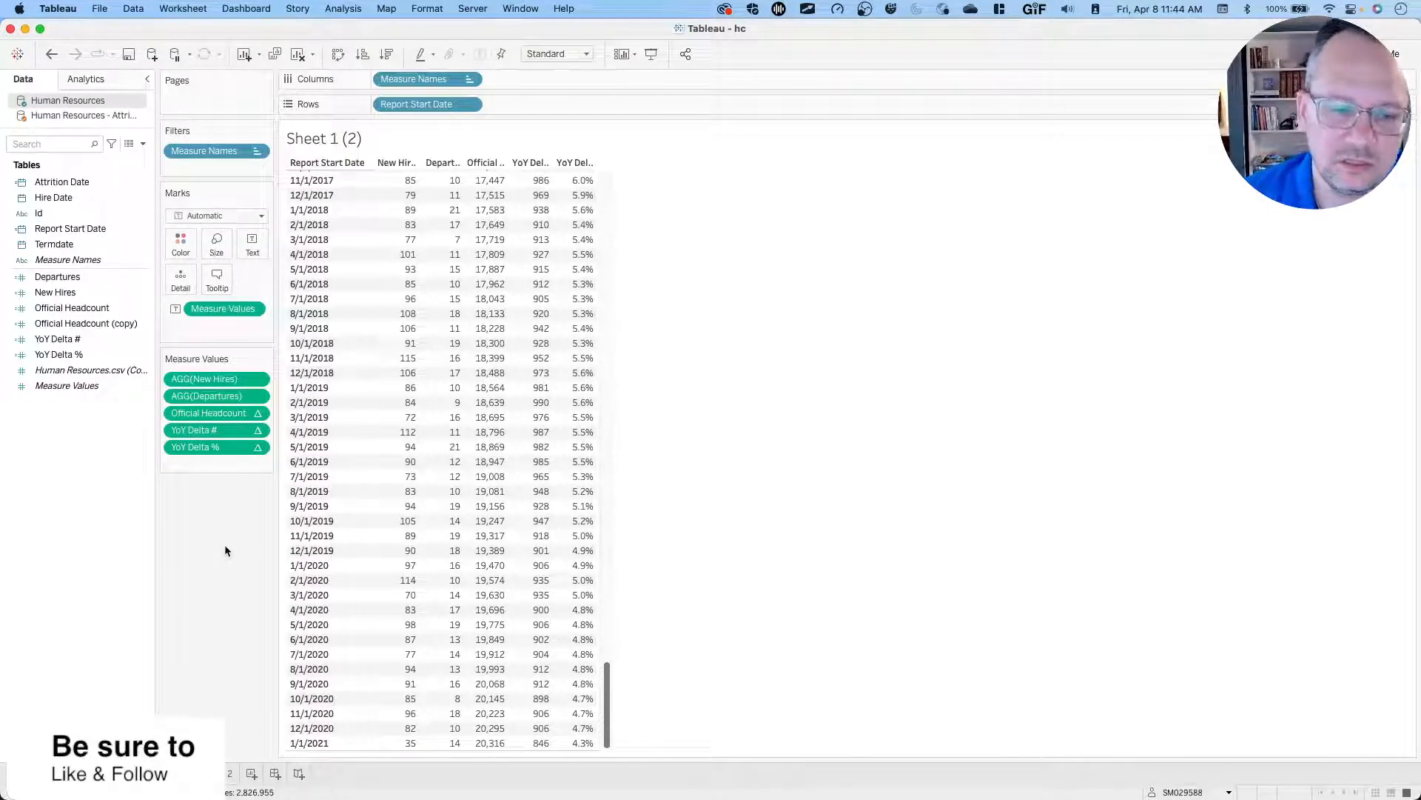
left_click(109, 774)
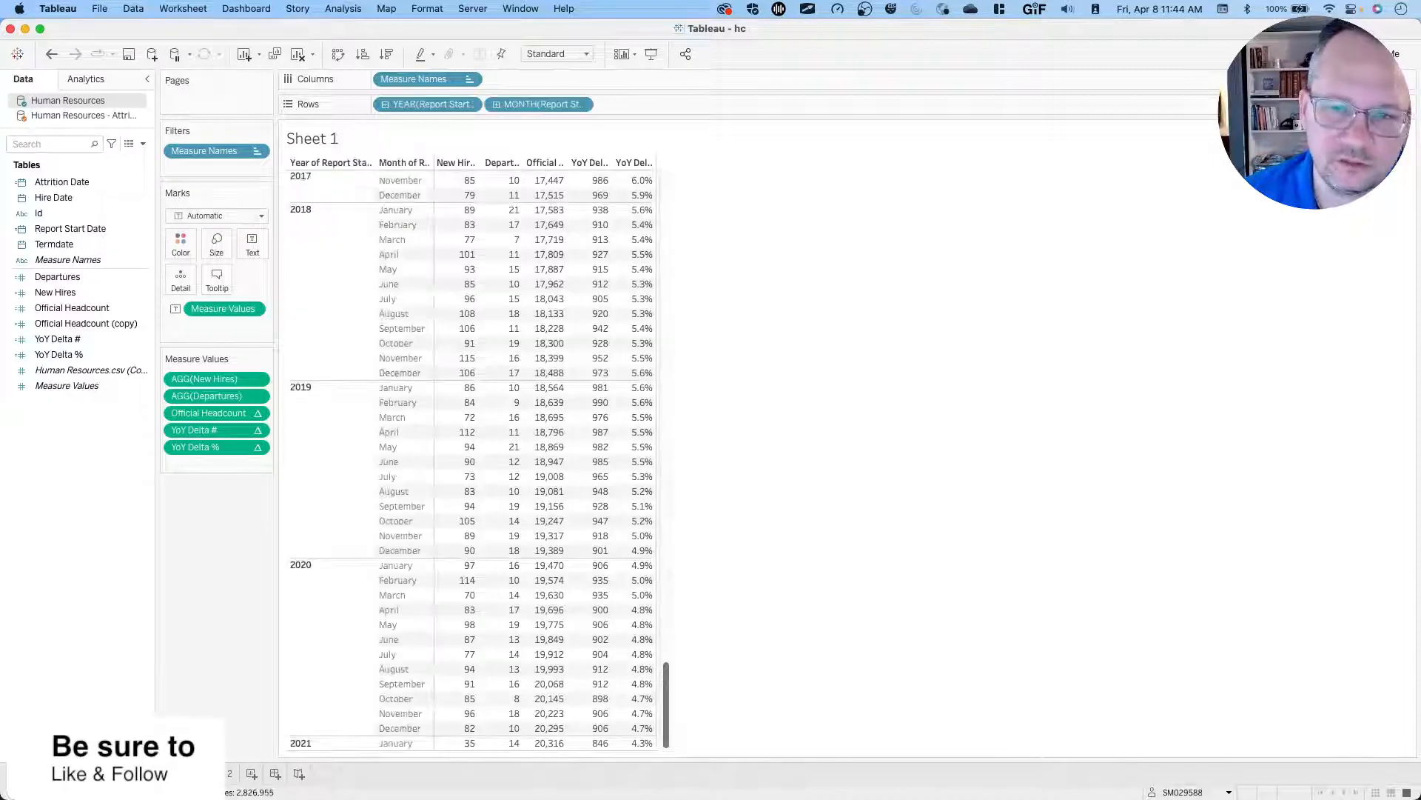
left_click(213, 774)
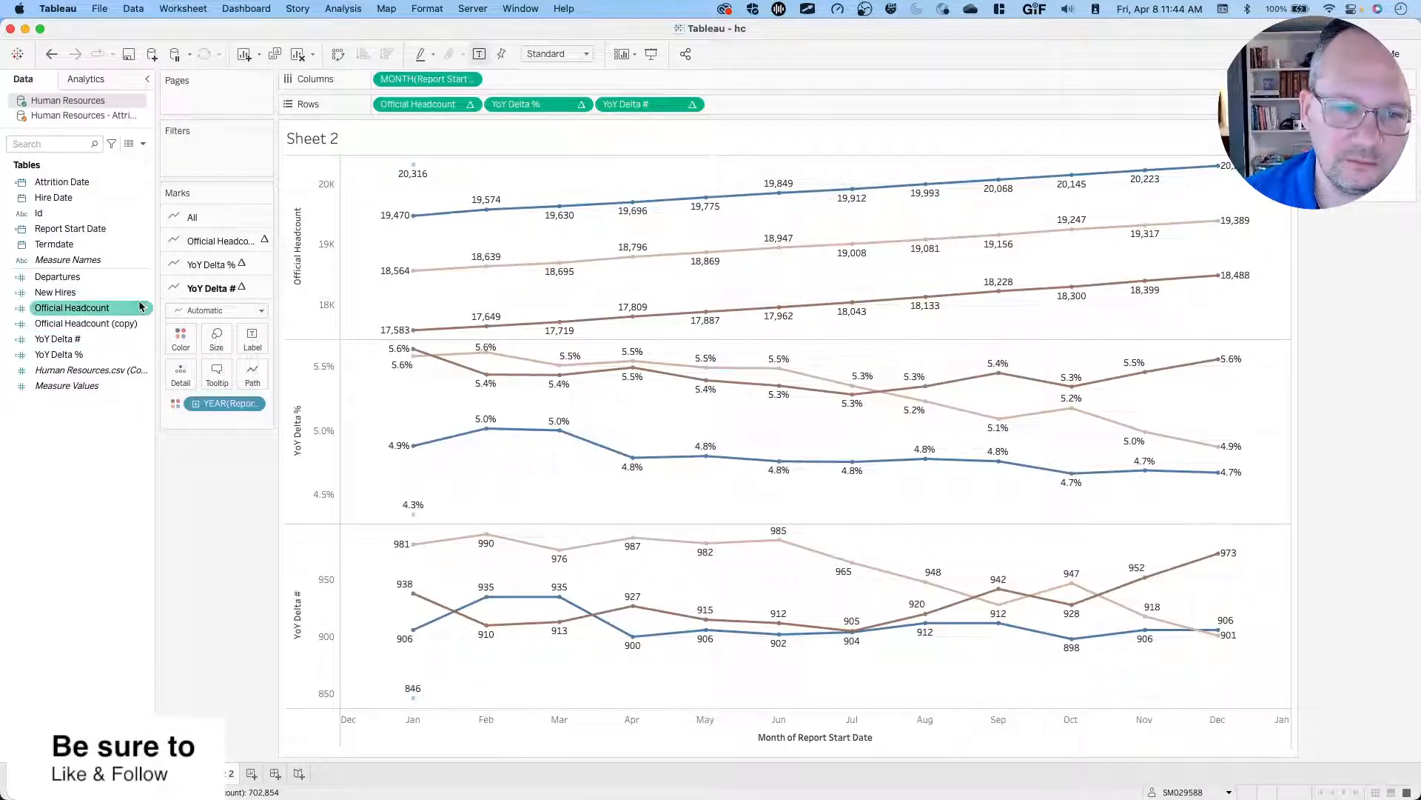
Review the formula of the YoY Delta # calculation and close it without changes.
left_click(147, 340)
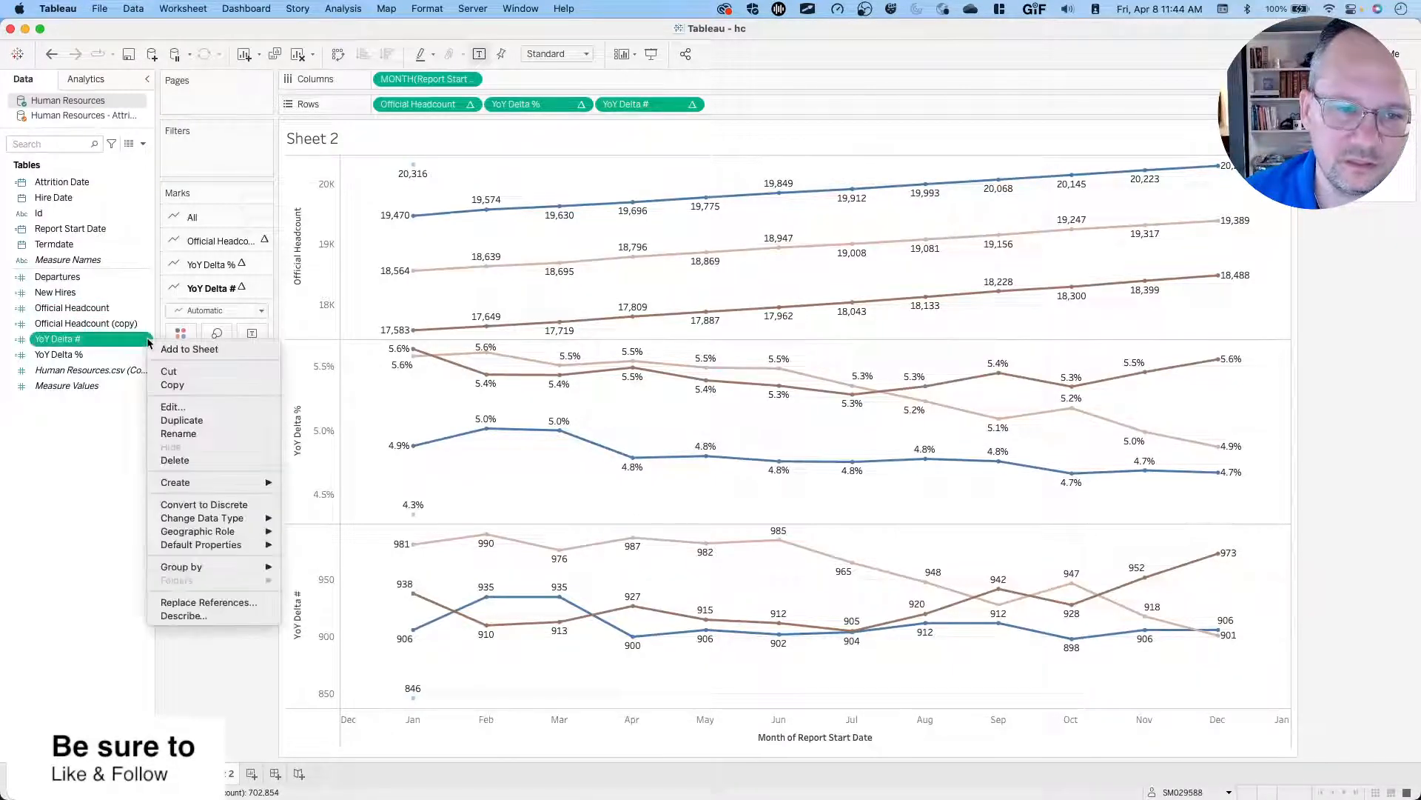
left_click(185, 404)
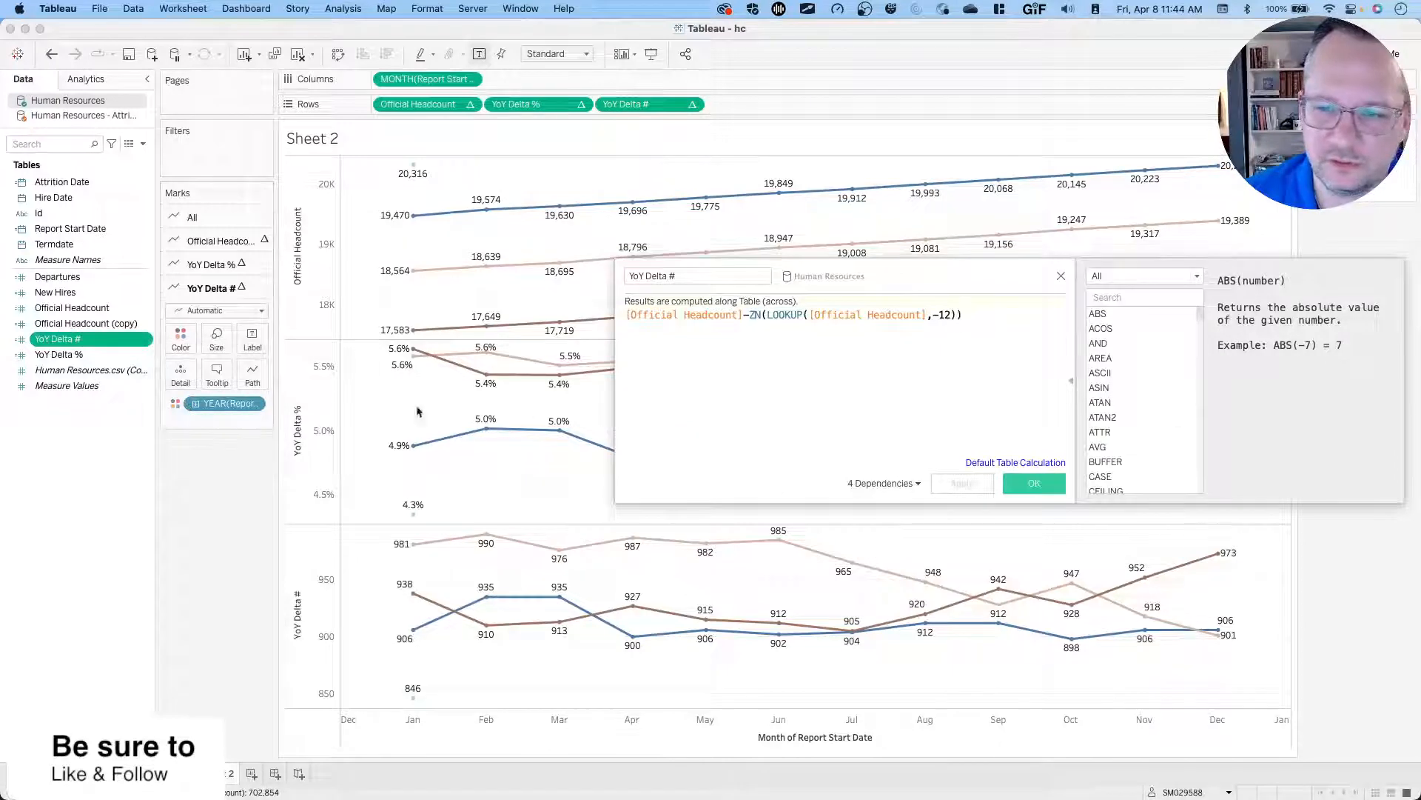
left_click(1061, 277)
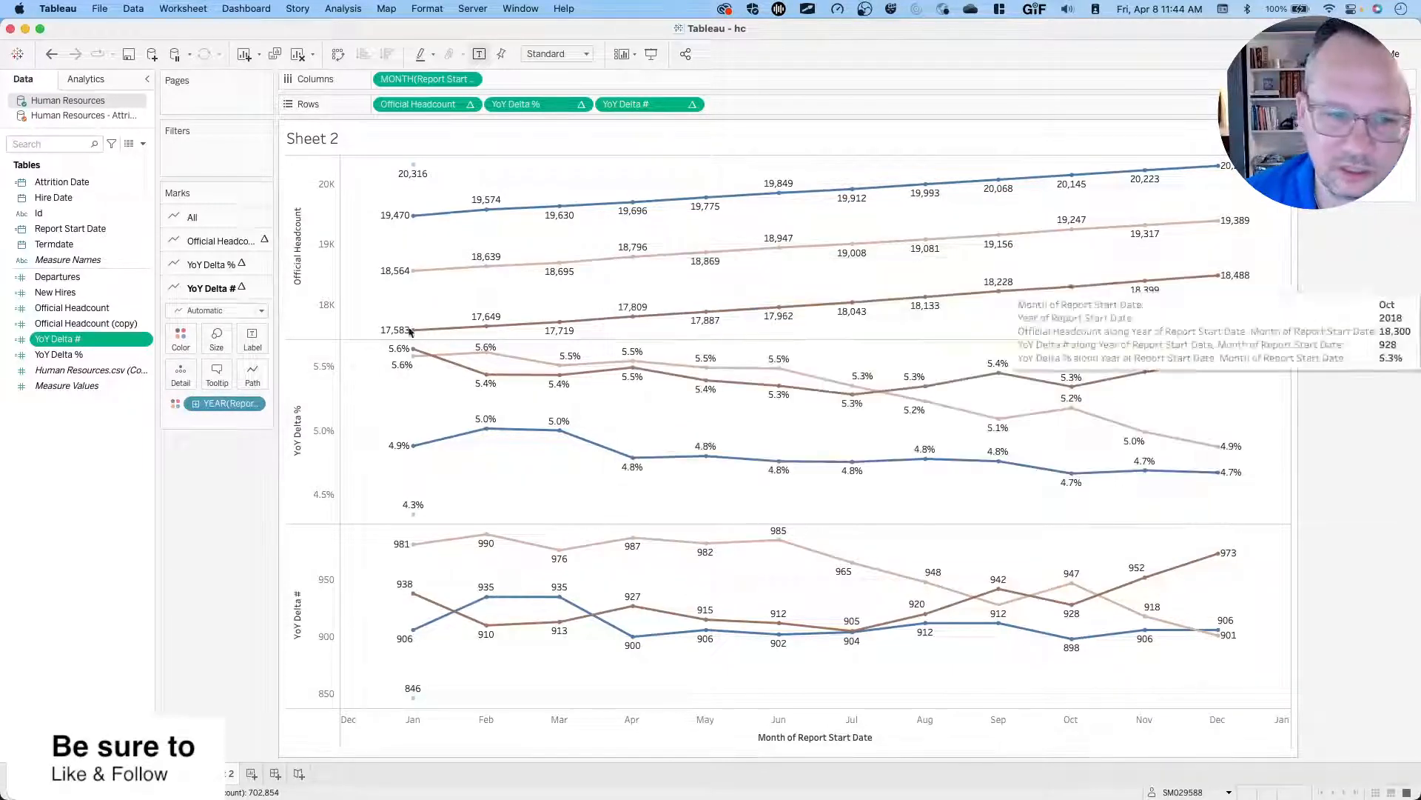
left_click(146, 341)
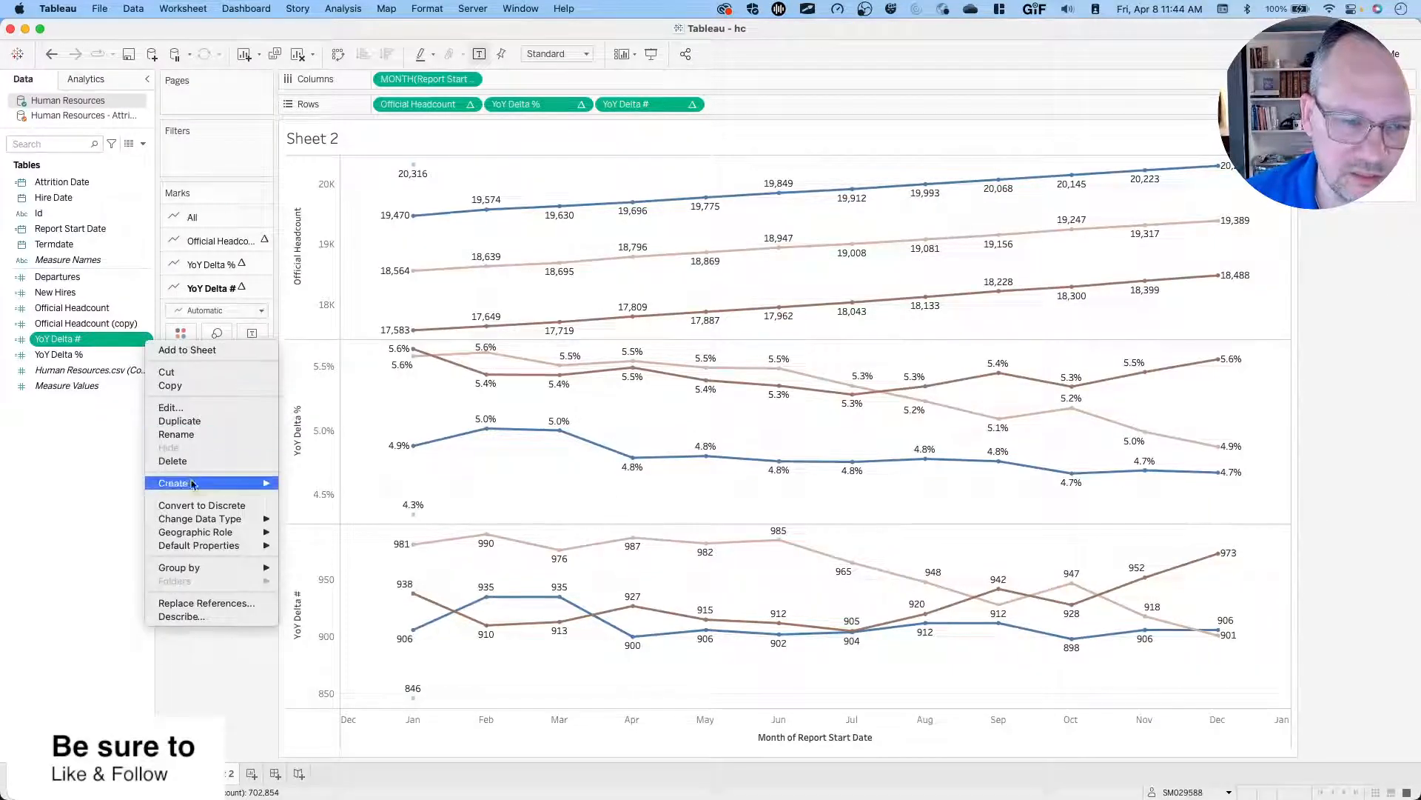
left_click(96, 464)
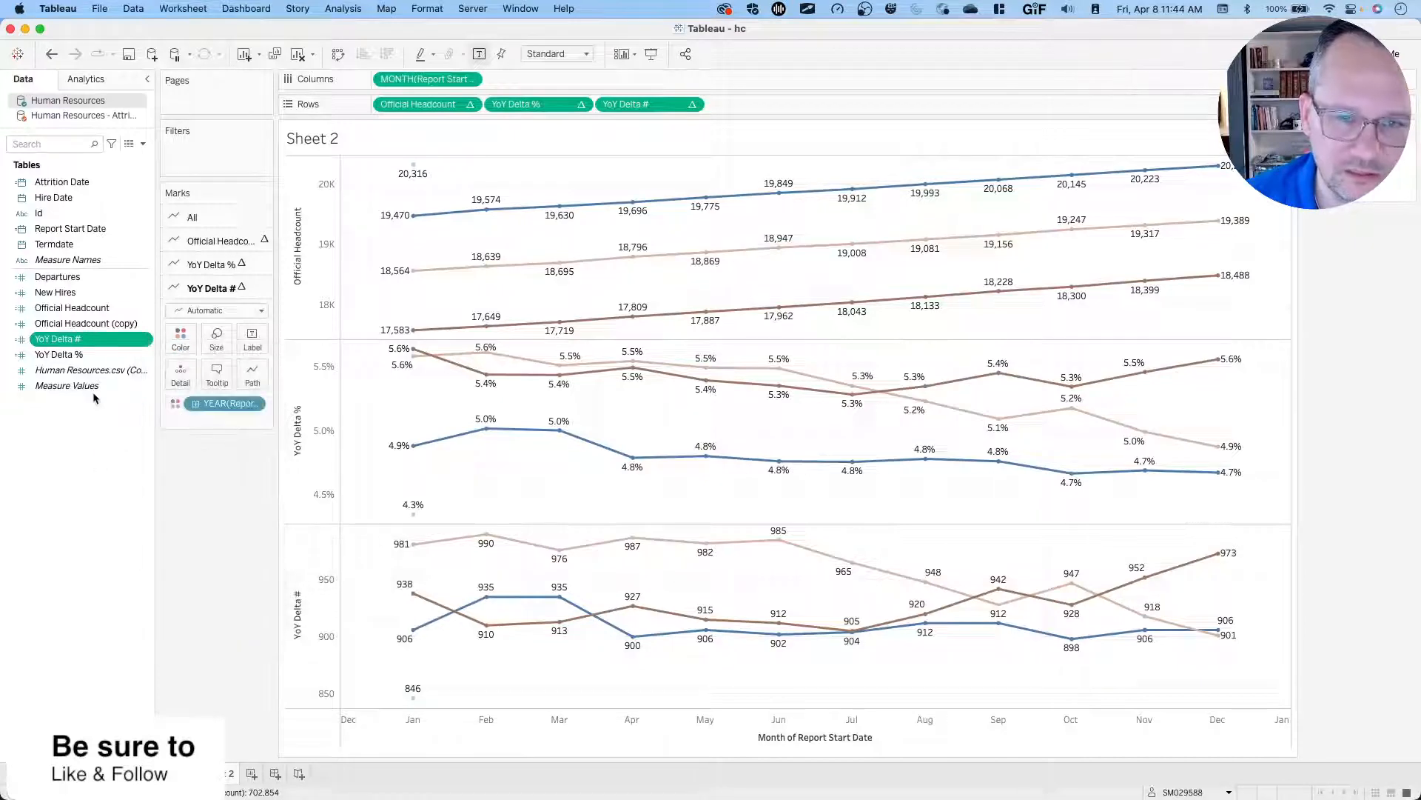
Check the table calculation settings of Official Headcount on Rows and close them.
left_click(471, 105)
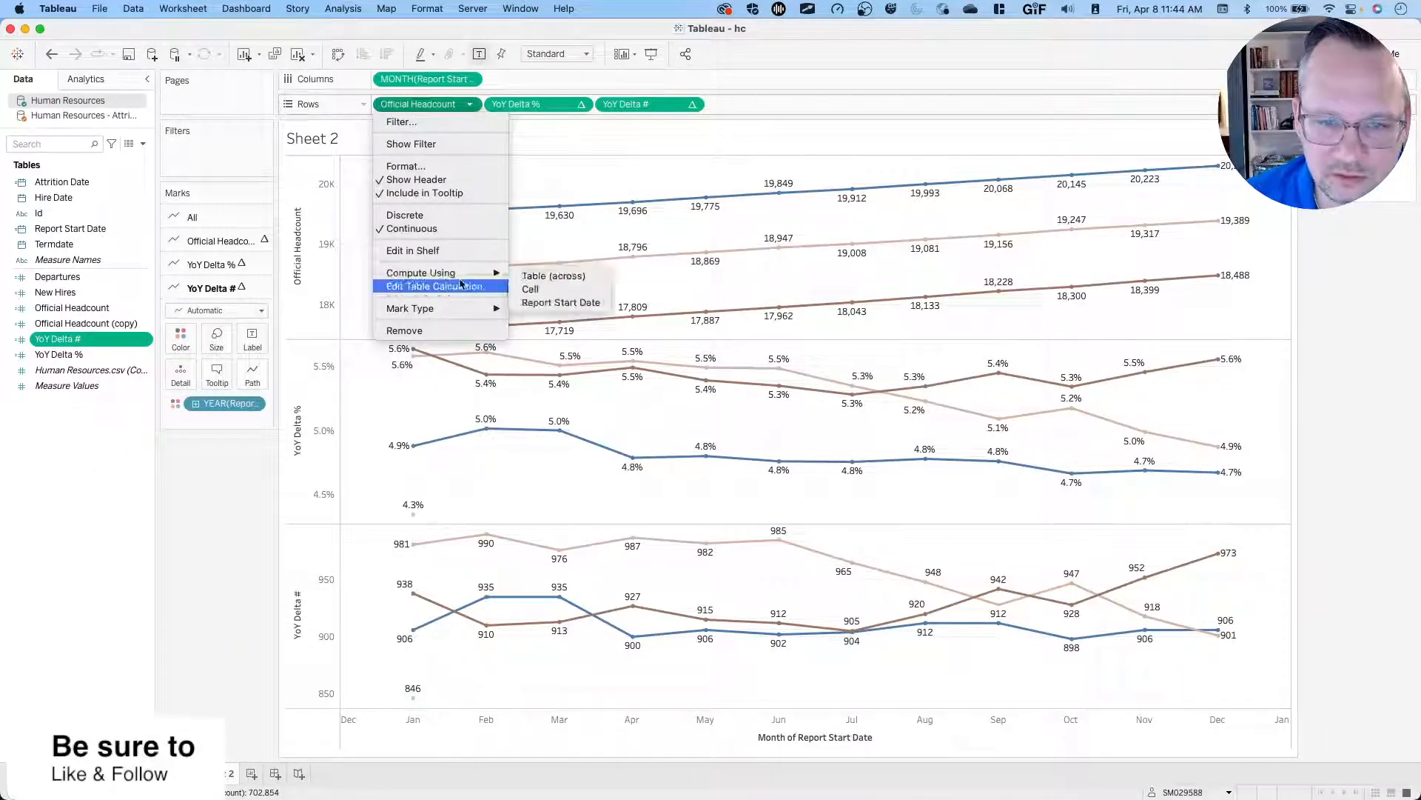
left_click(807, 393)
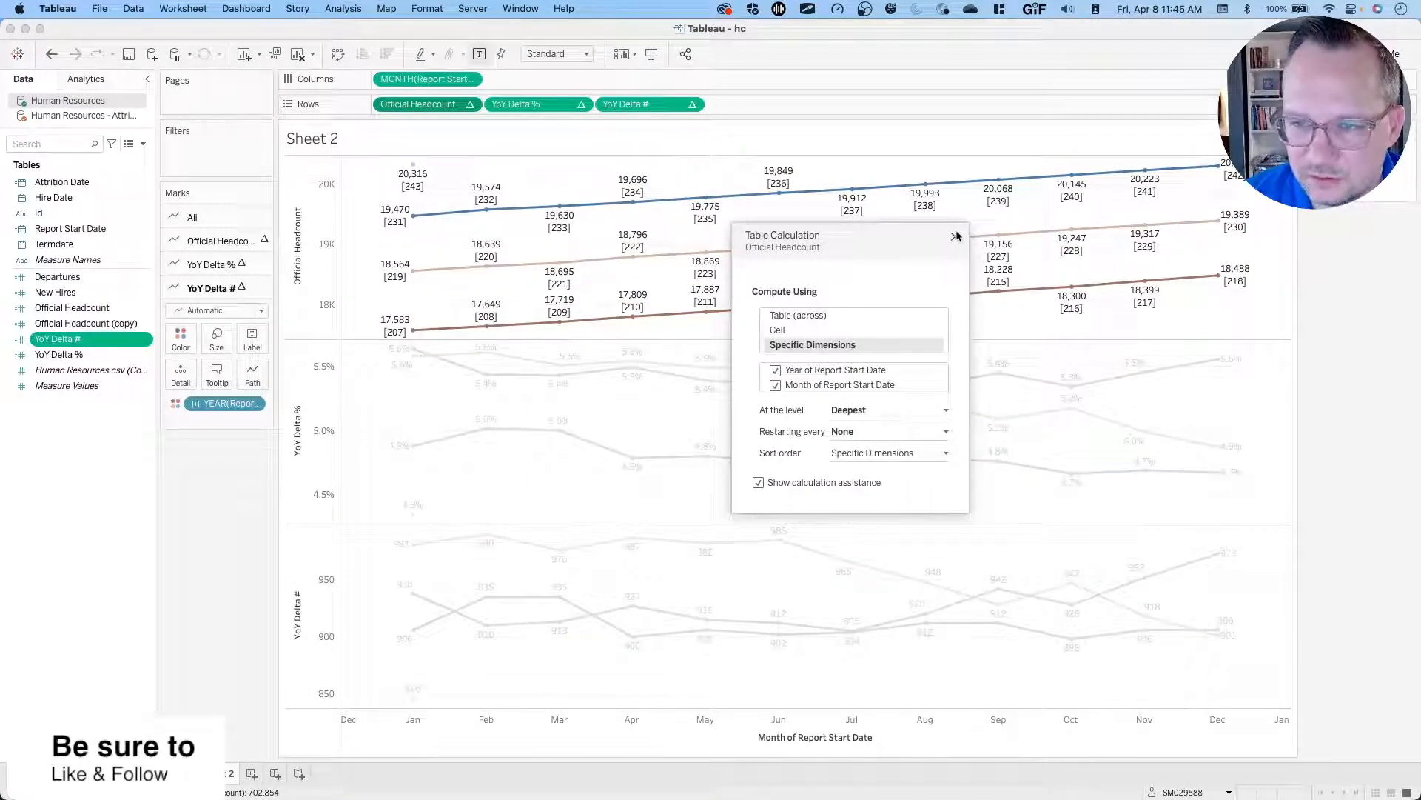
left_click(955, 236)
Check the compute-using settings of YoY Delta % on Rows for its nested calculations YoY Delta %, YoY Delta # and Official Headcount.
left_click(581, 105)
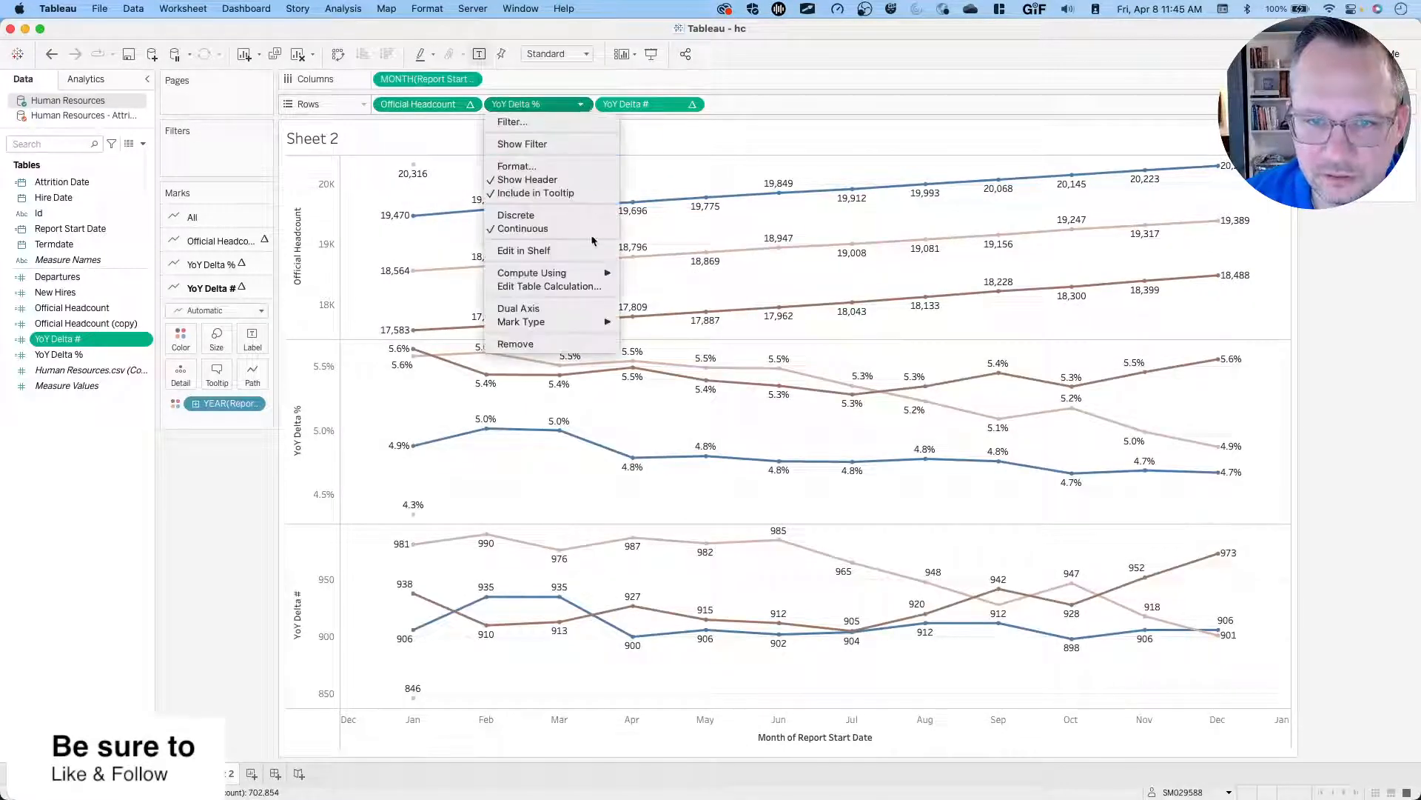
left_click(550, 287)
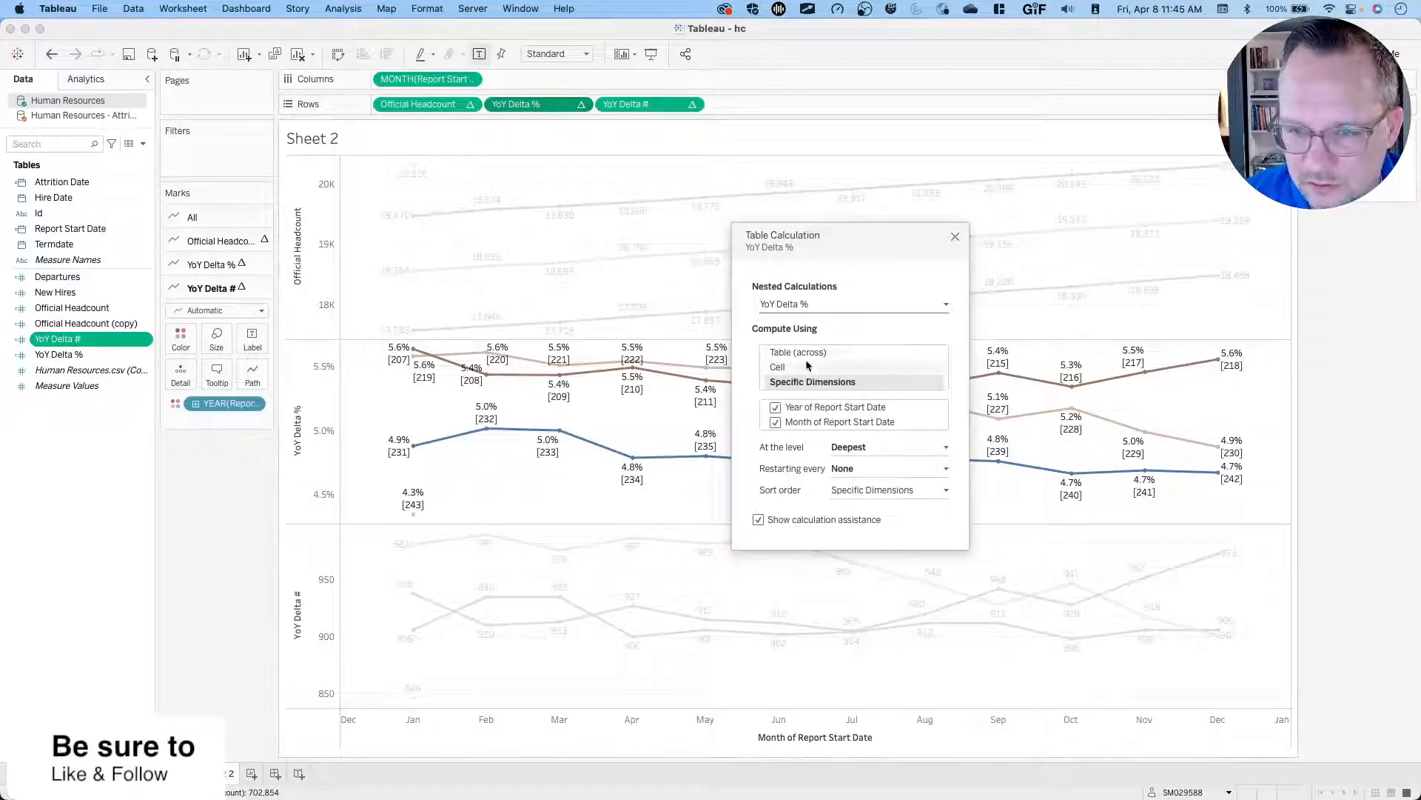
left_click(871, 309)
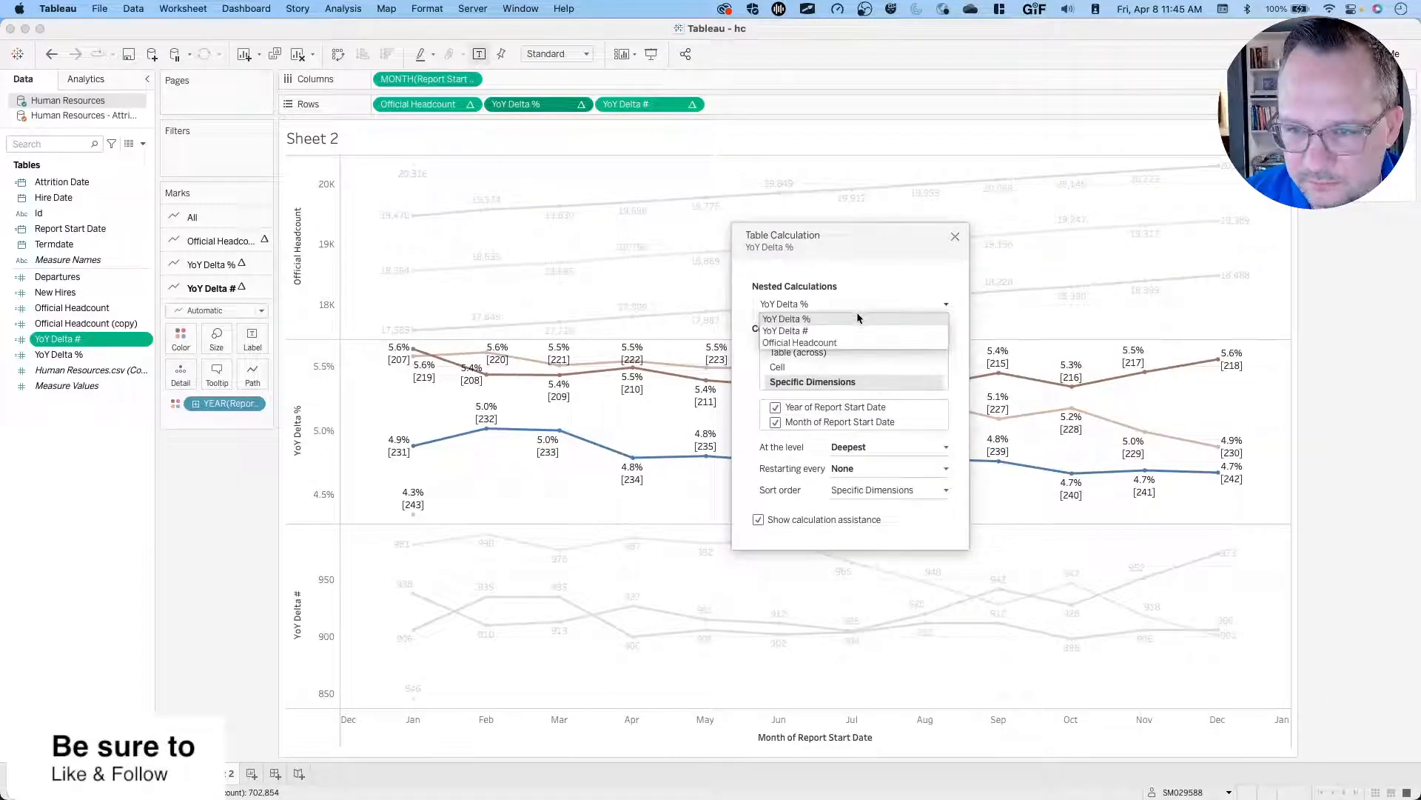
left_click(829, 320)
left_click(824, 309)
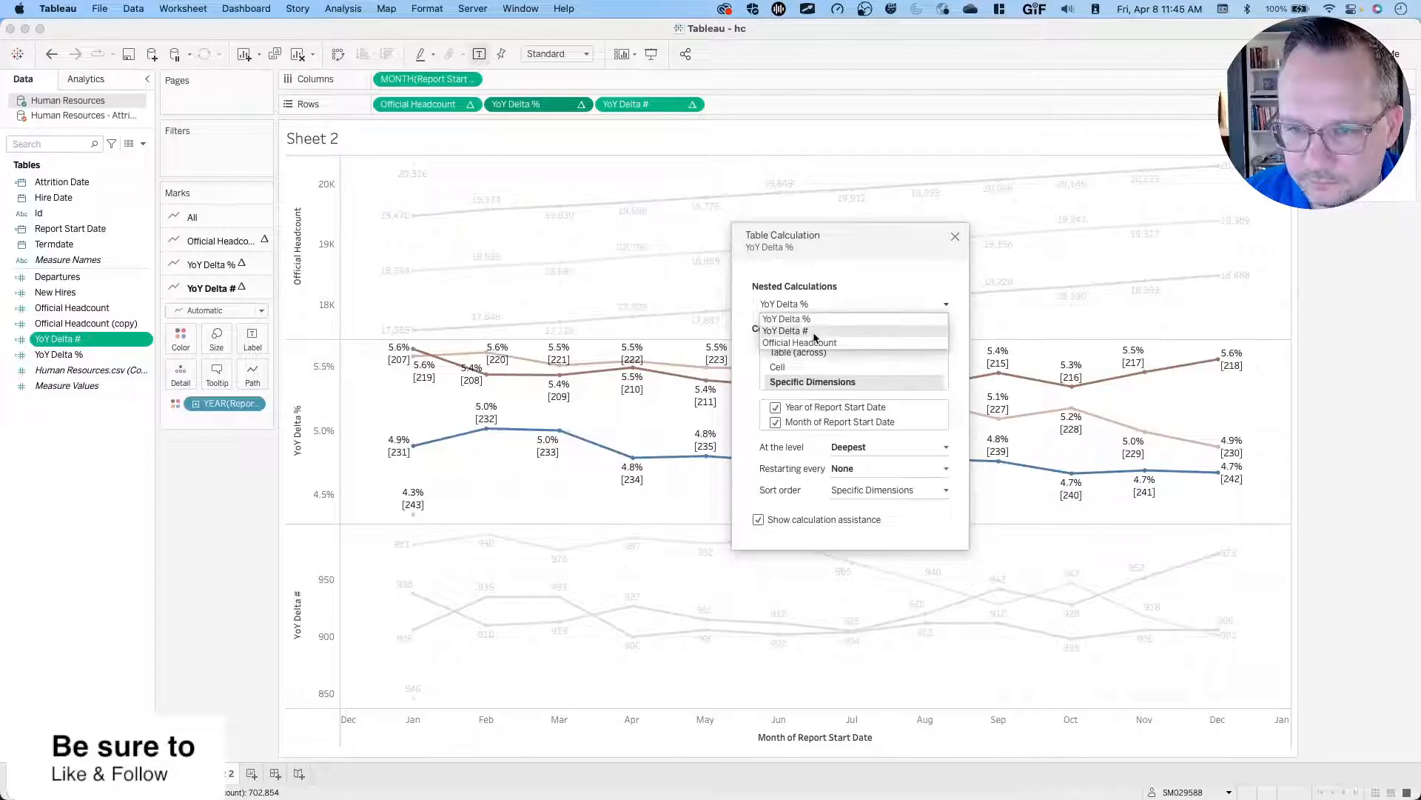
left_click(815, 331)
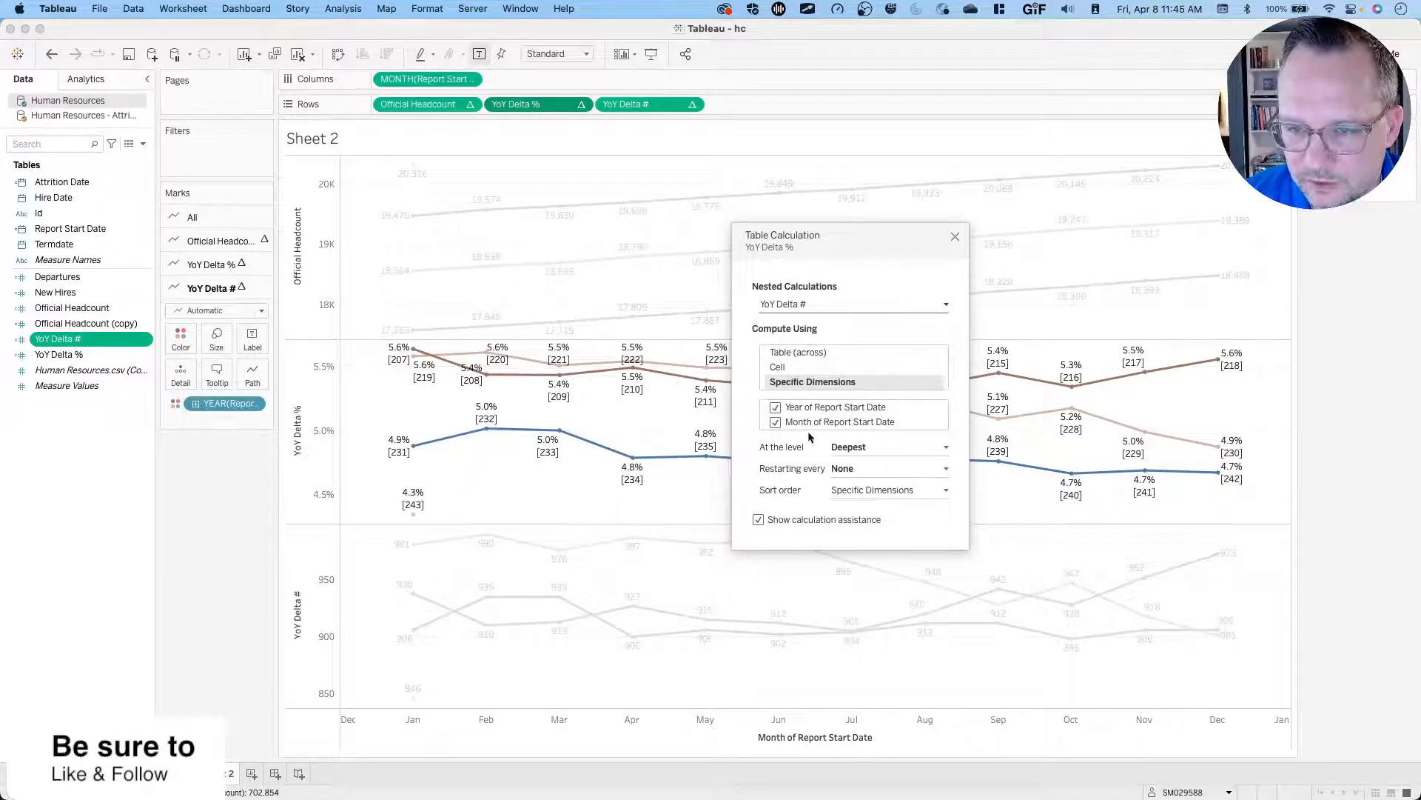
left_click(832, 309)
left_click(831, 342)
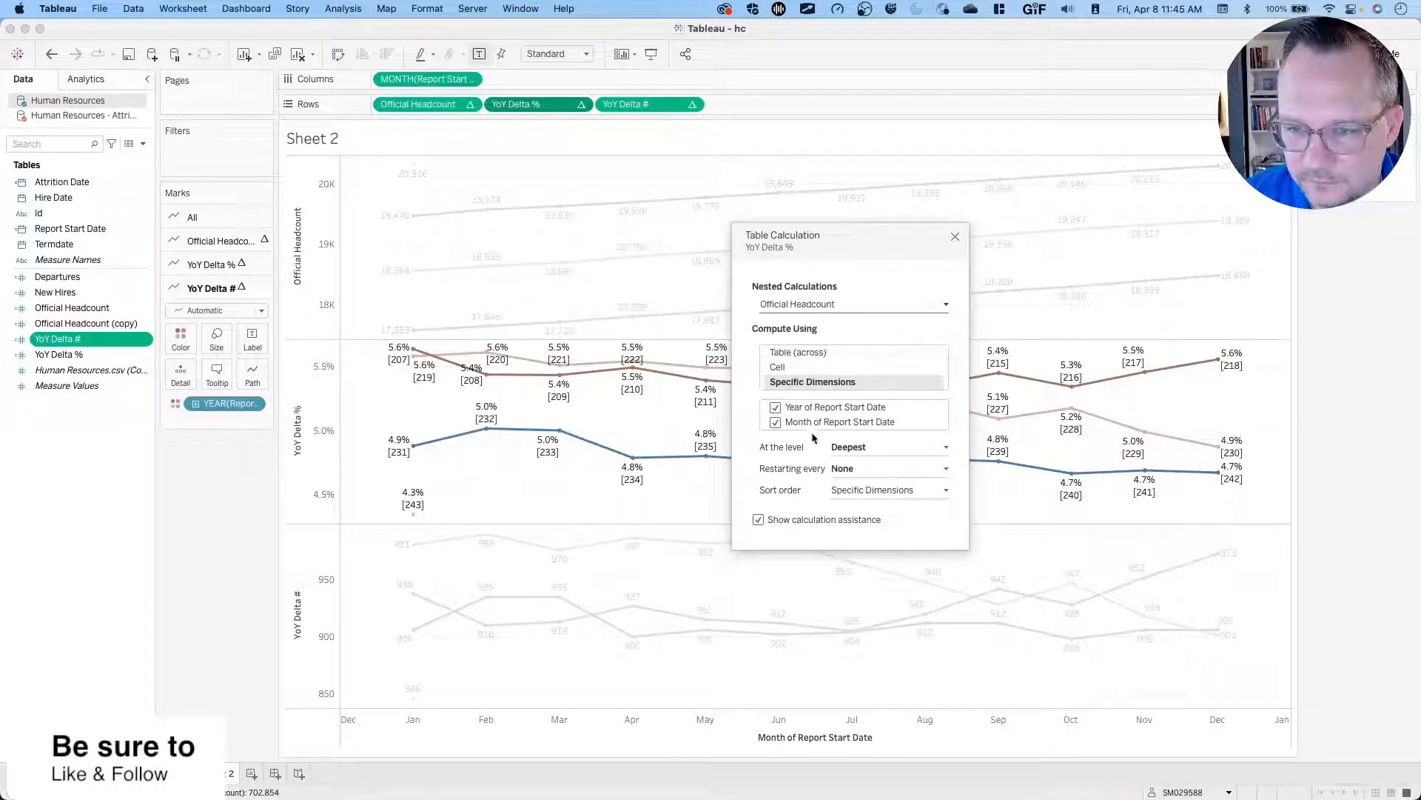
left_click(955, 237)
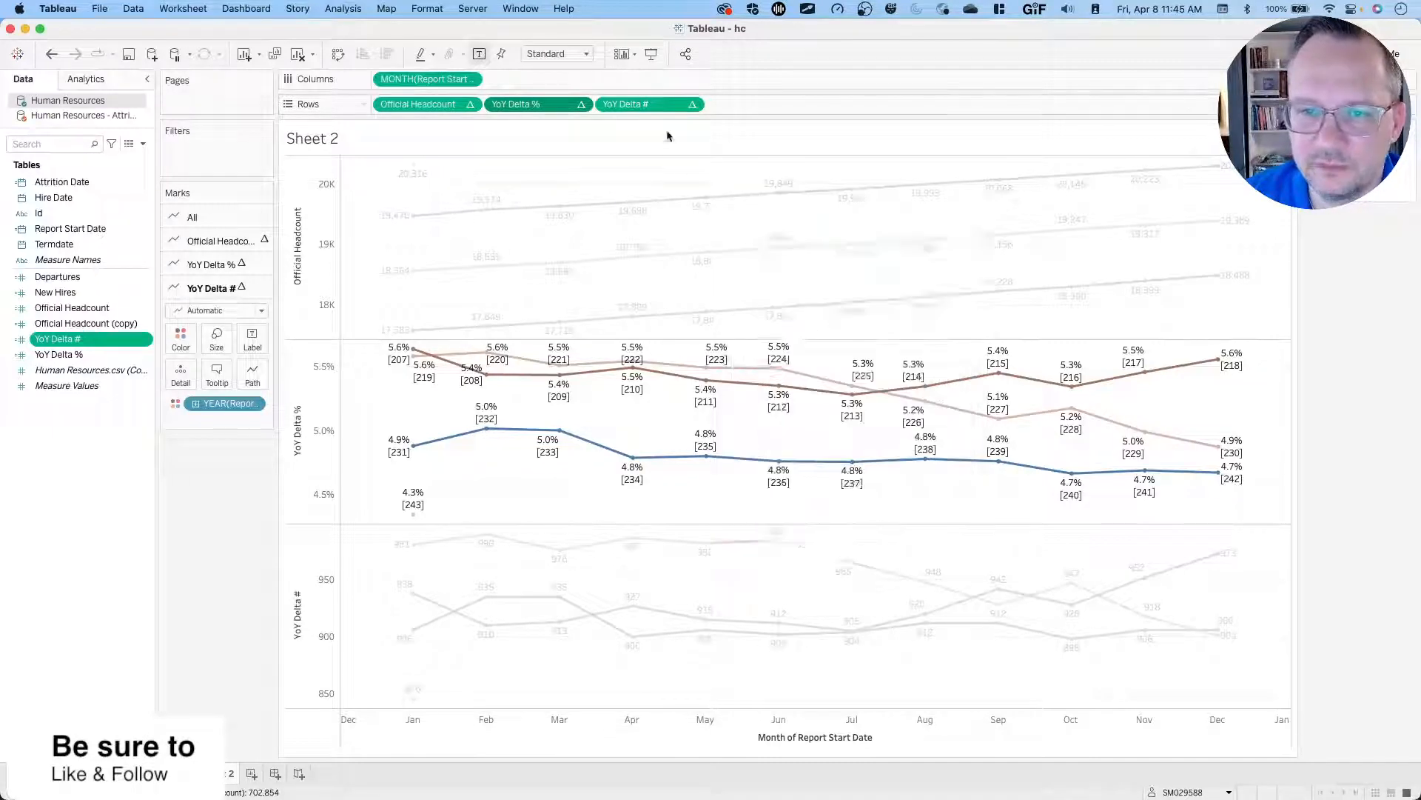
Check the compute-using settings of YoY Delta # on Rows for its nested calculations, and close the table calculation settings.
left_click(692, 105)
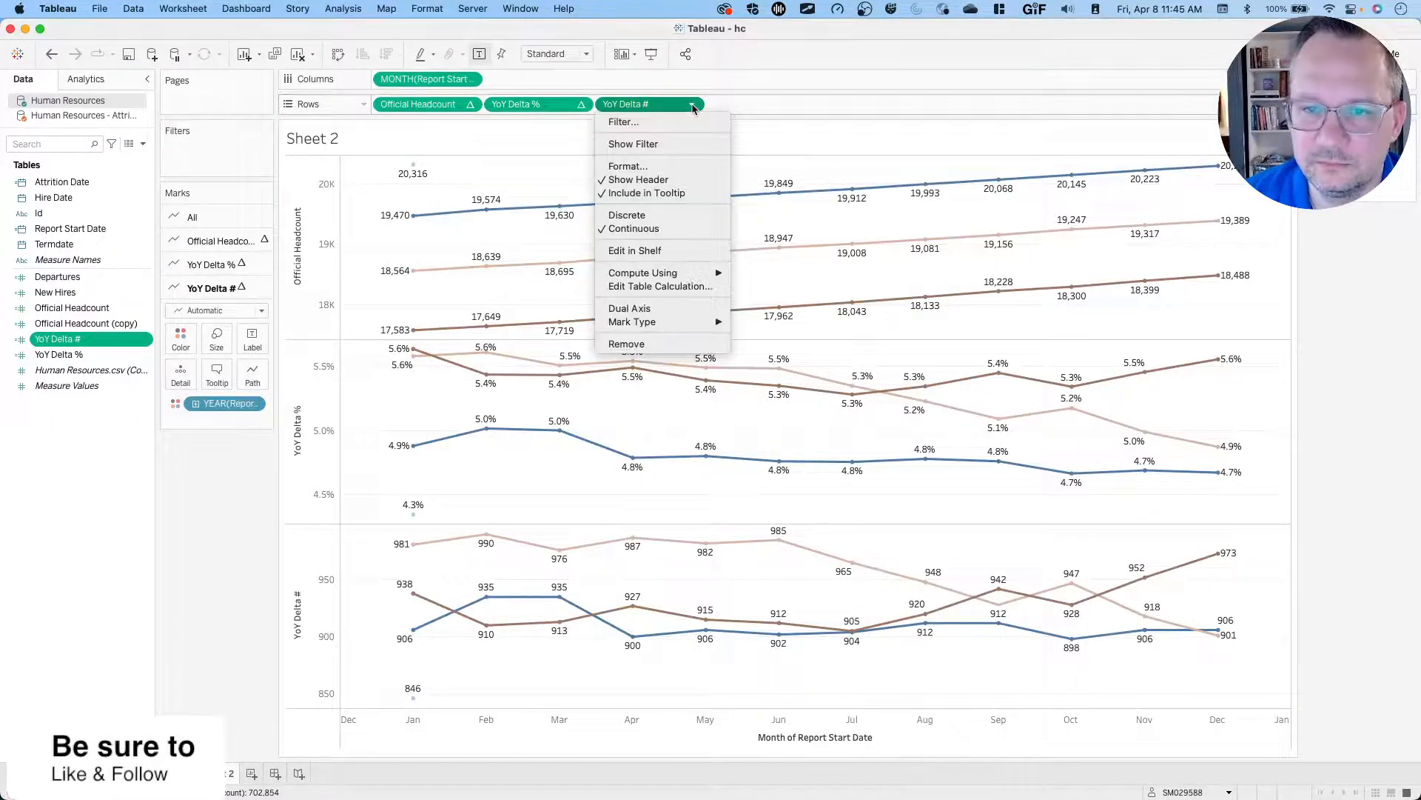
left_click(655, 286)
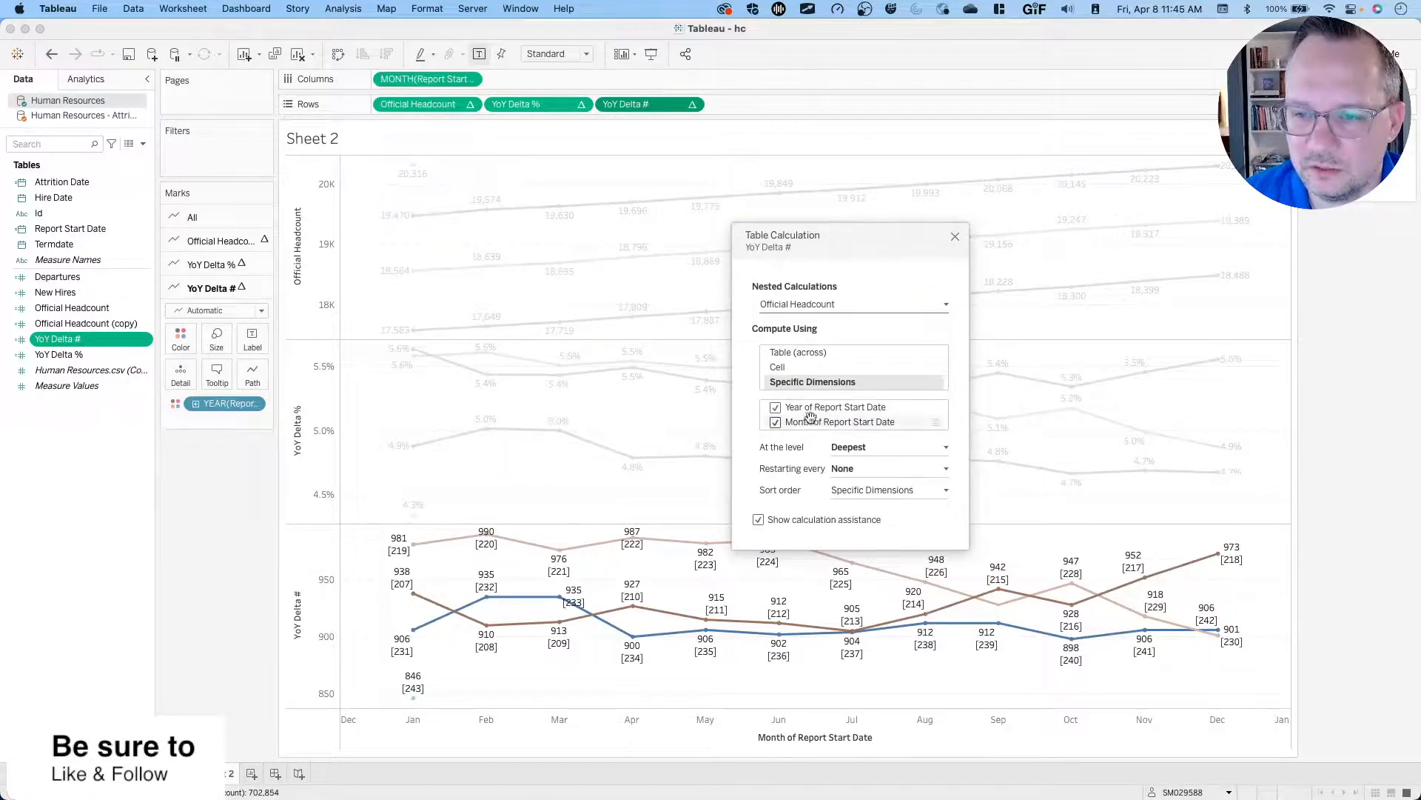
left_click(836, 305)
left_click(818, 319)
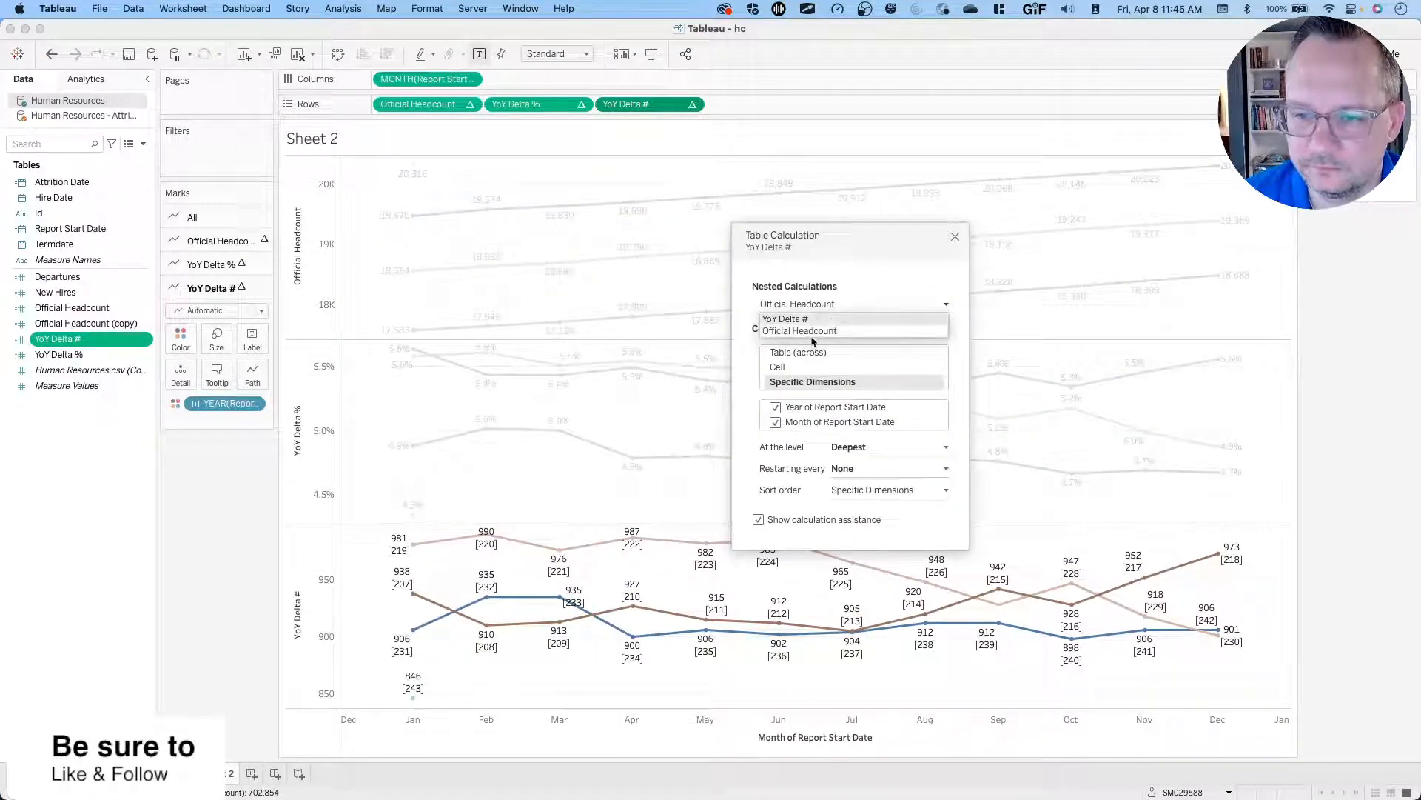
left_click(955, 236)
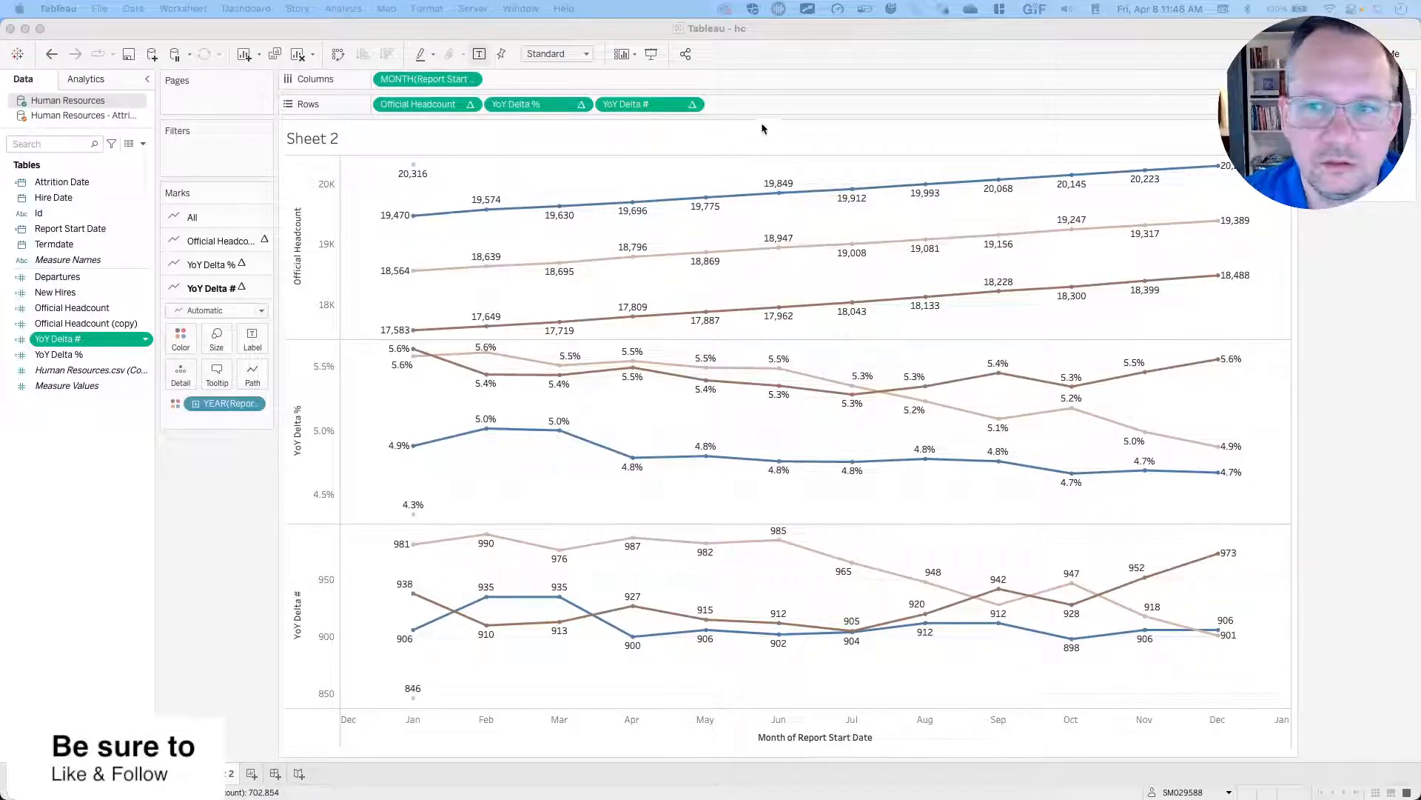
left_click(865, 9)
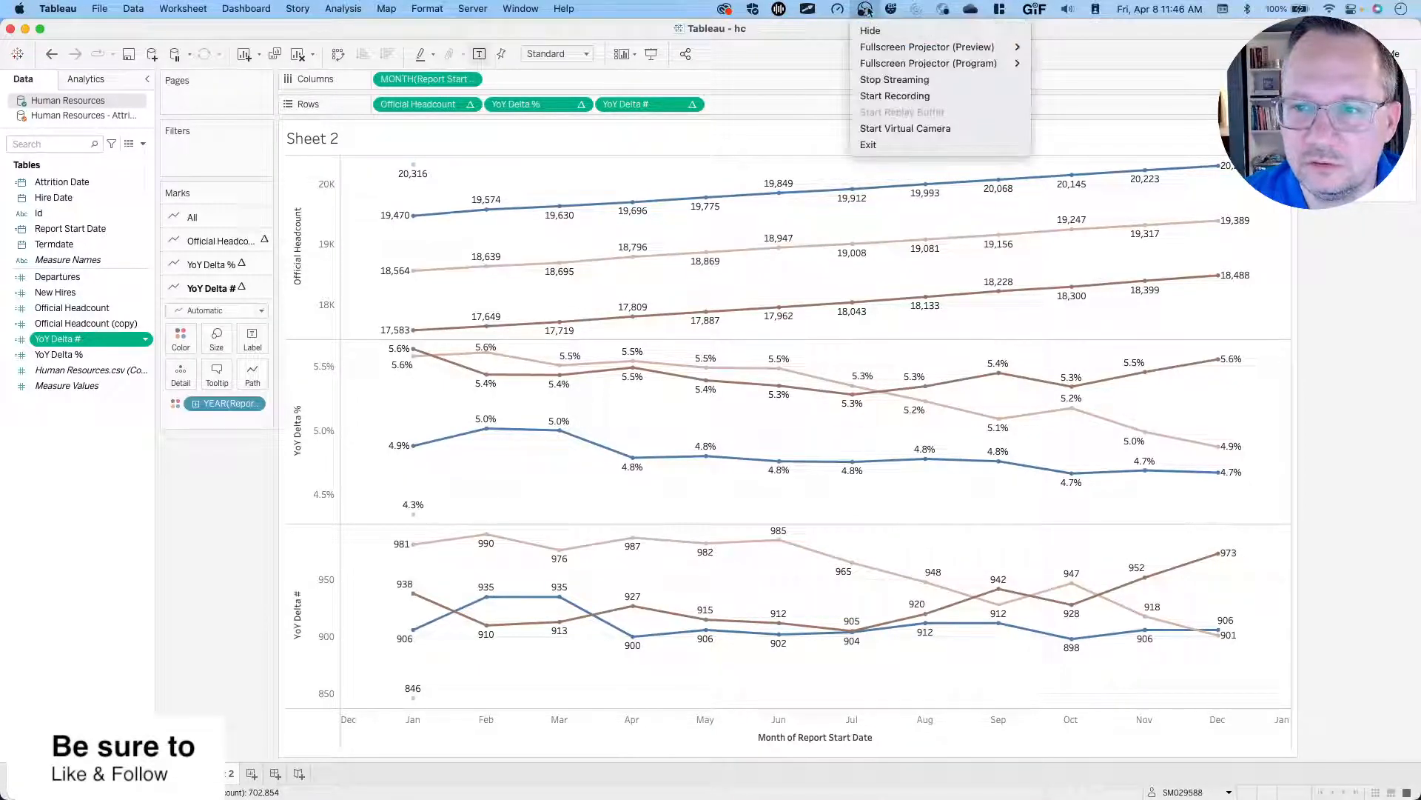
left_click(894, 80)
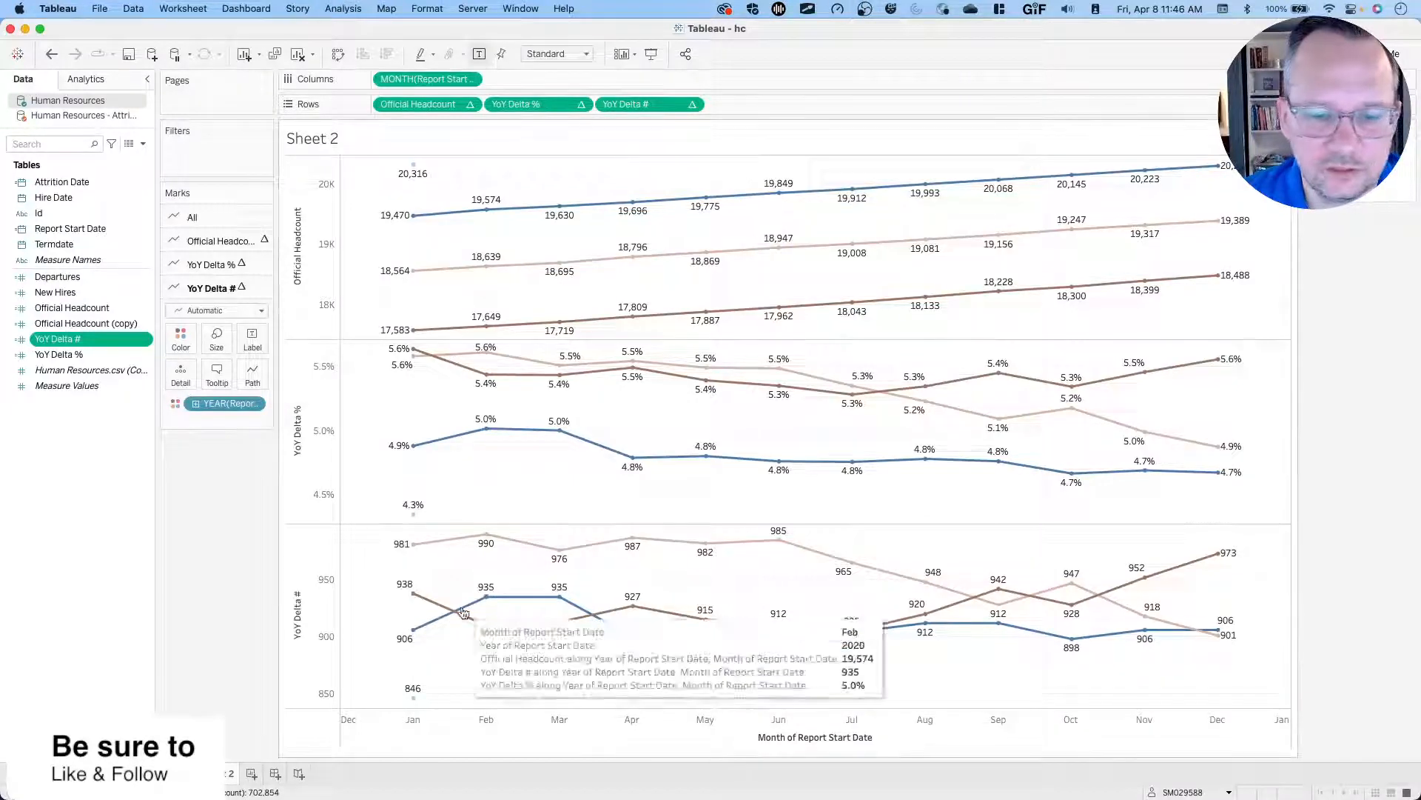
mouse_move(684, 796)
left_click(744, 782)
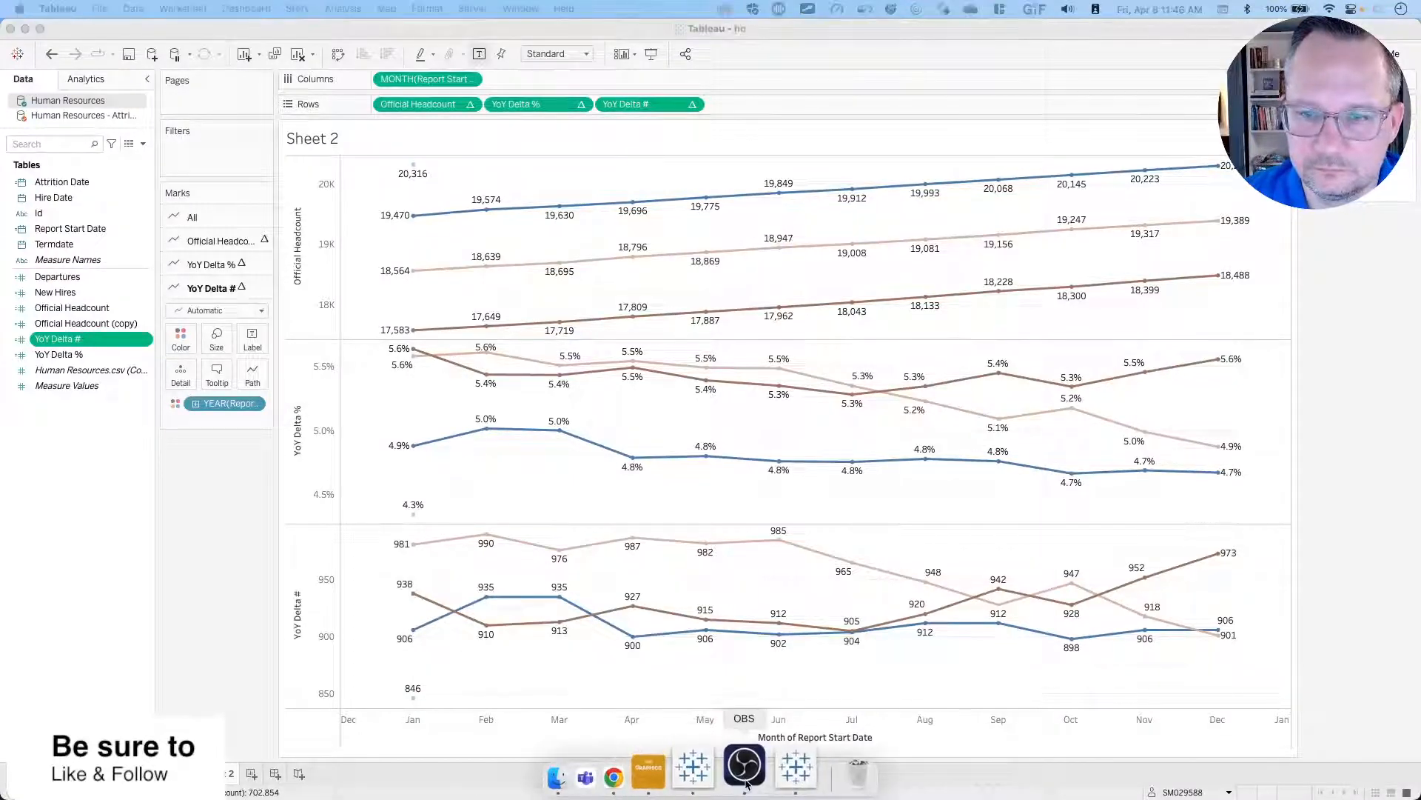